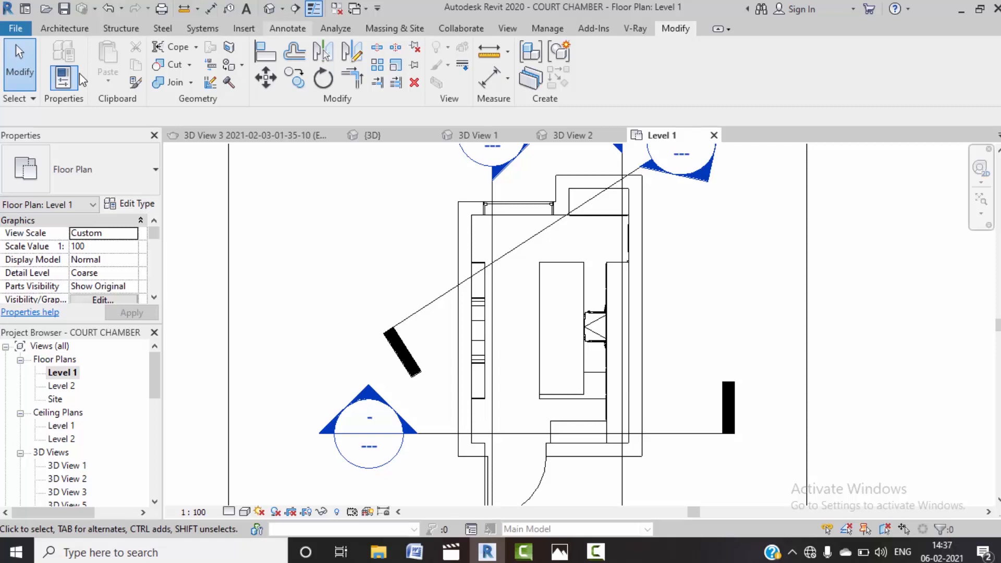
Step: Add an aligned dimension of the room's interior length, placed outside the plan's left wall
{"action": "left_click", "coordinate": [288, 28]}
{"action": "left_click", "coordinate": [49, 66]}
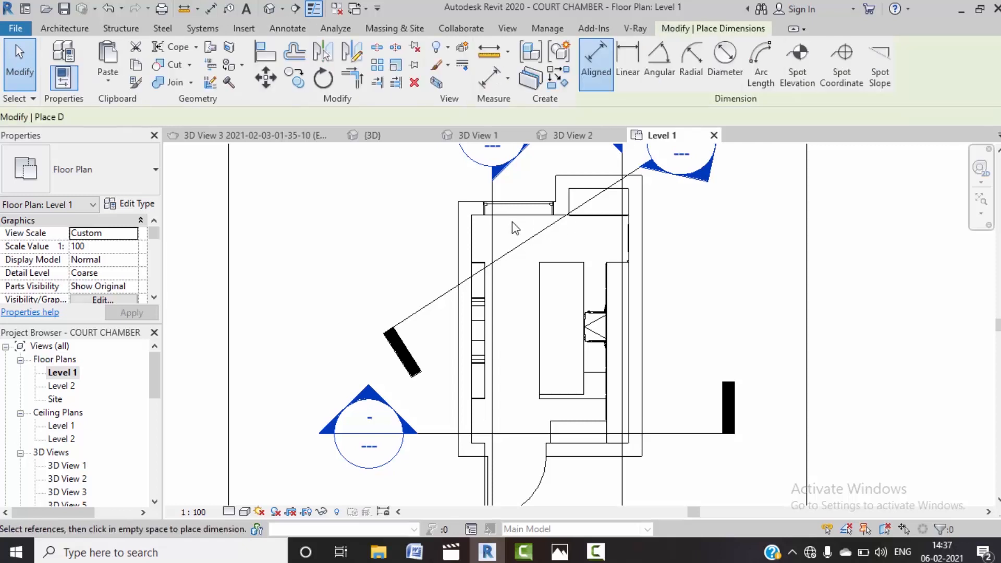
{"action": "left_click", "coordinate": [478, 216]}
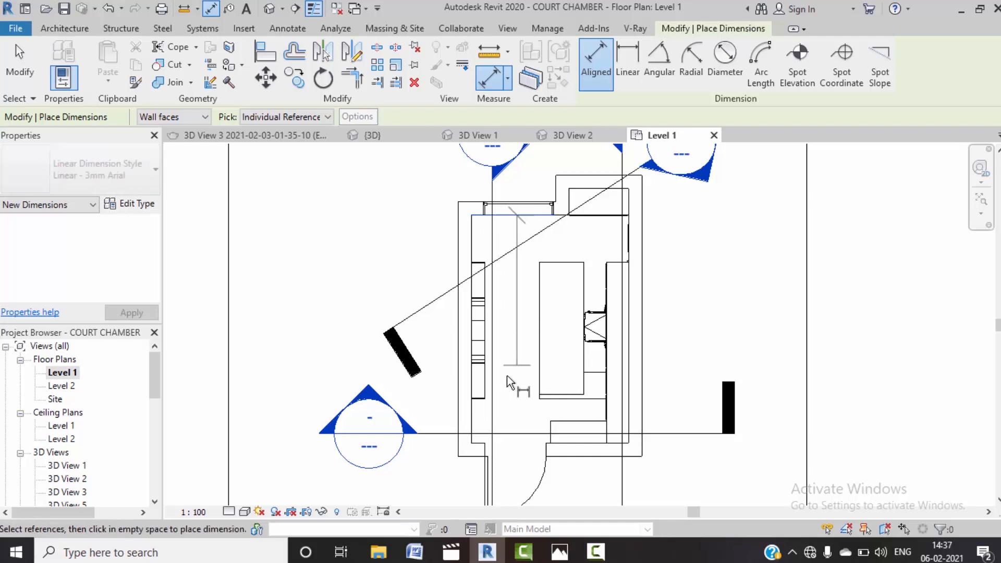
{"action": "left_click", "coordinate": [482, 442]}
{"action": "left_click", "coordinate": [303, 351]}
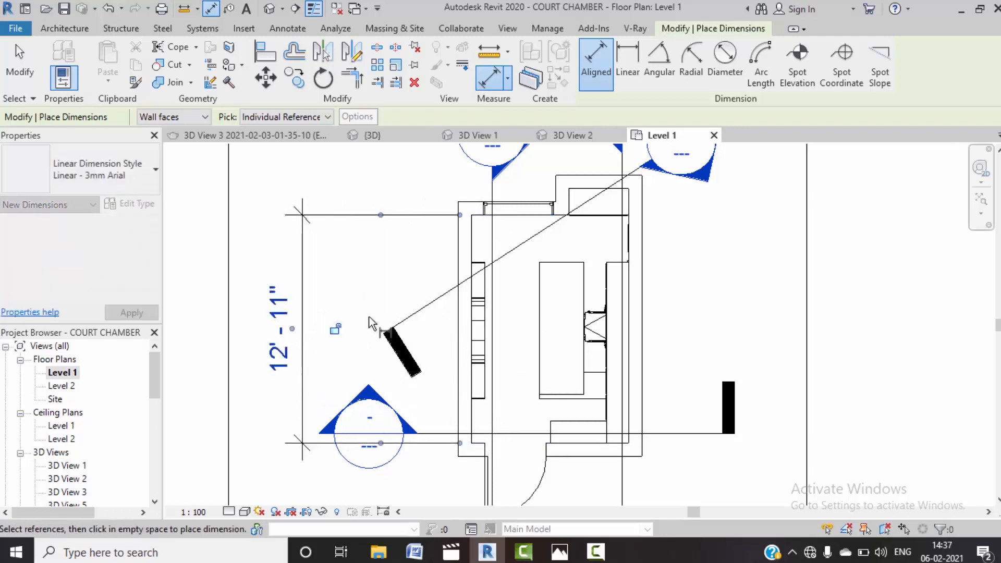
Step: Dimension the inner width of the recess at the room's upper right corner, placing the dimension above the plan
{"action": "left_click", "coordinate": [570, 202]}
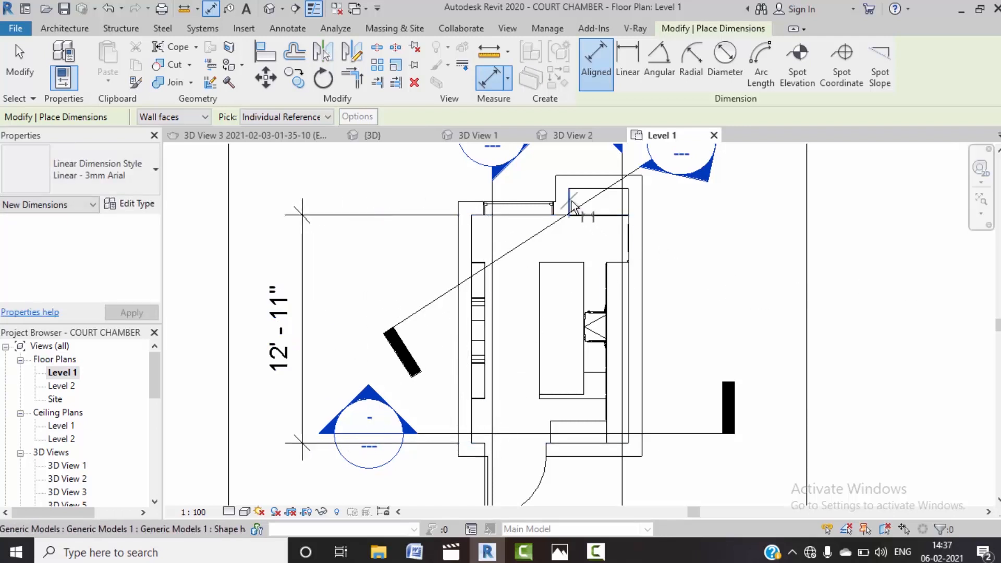
{"action": "left_click", "coordinate": [630, 211]}
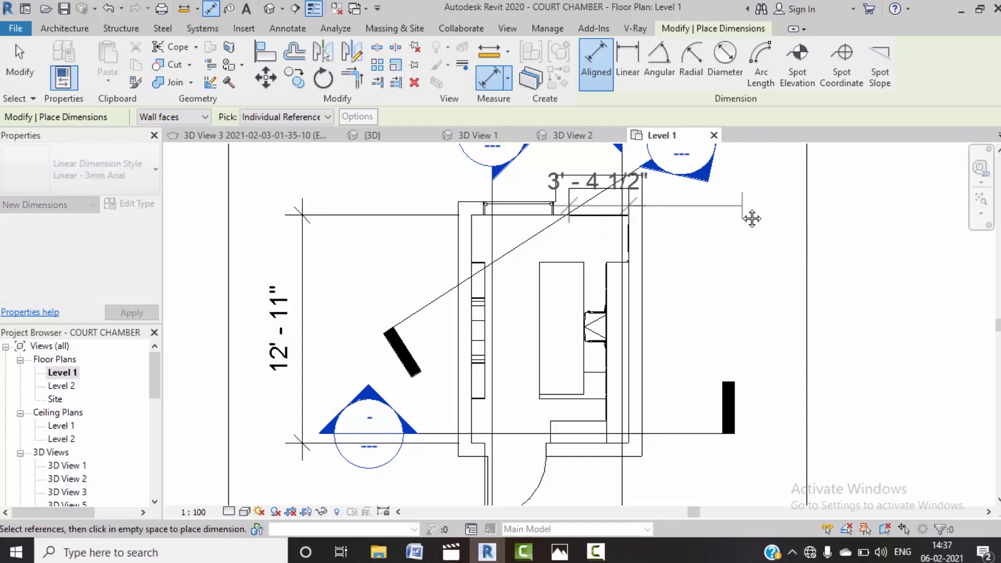
{"action": "middle_click_drag", "start_coordinate": [753, 217], "coordinate": [726, 319]}
{"action": "left_click", "coordinate": [705, 189]}
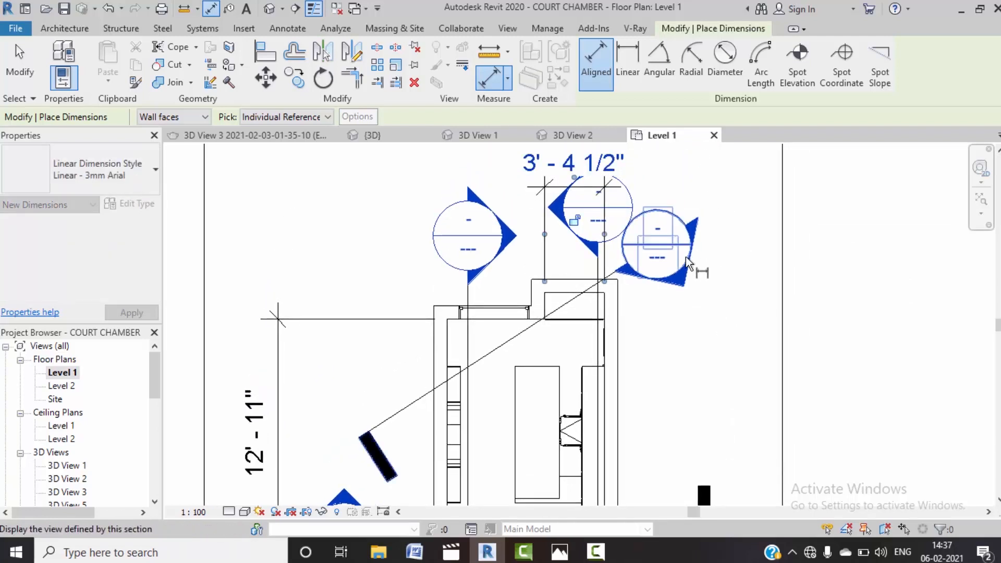
Step: Dimension the room's interior width between the left and right wall faces, placing it below the door
{"action": "scroll", "coordinate": [685, 257], "scroll_direction": "down", "scroll_amount": 1}
{"action": "middle_click_drag", "start_coordinate": [675, 270], "coordinate": [622, 155]}
{"action": "middle_click_drag", "start_coordinate": [634, 284], "coordinate": [632, 345]}
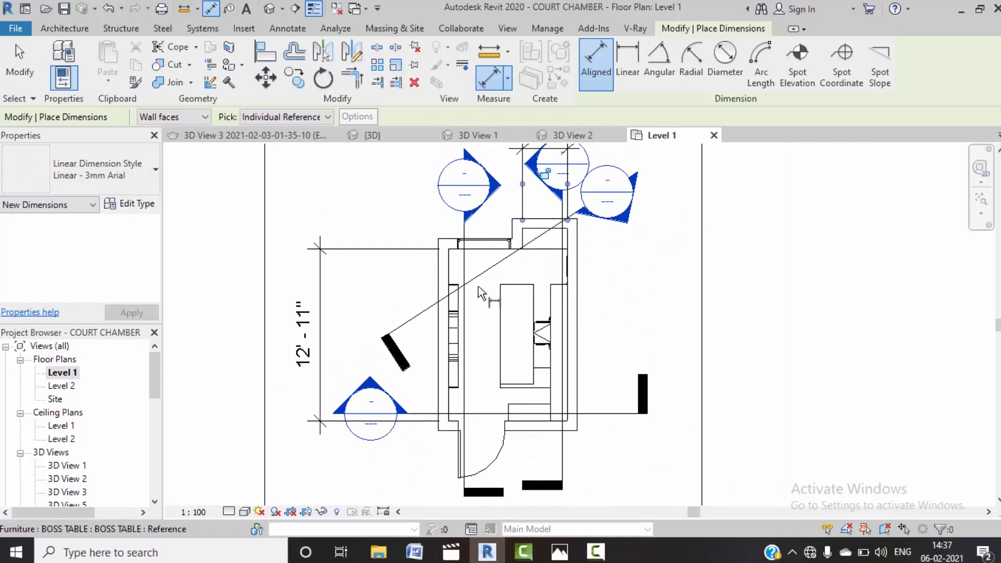
{"action": "left_click", "coordinate": [449, 281]}
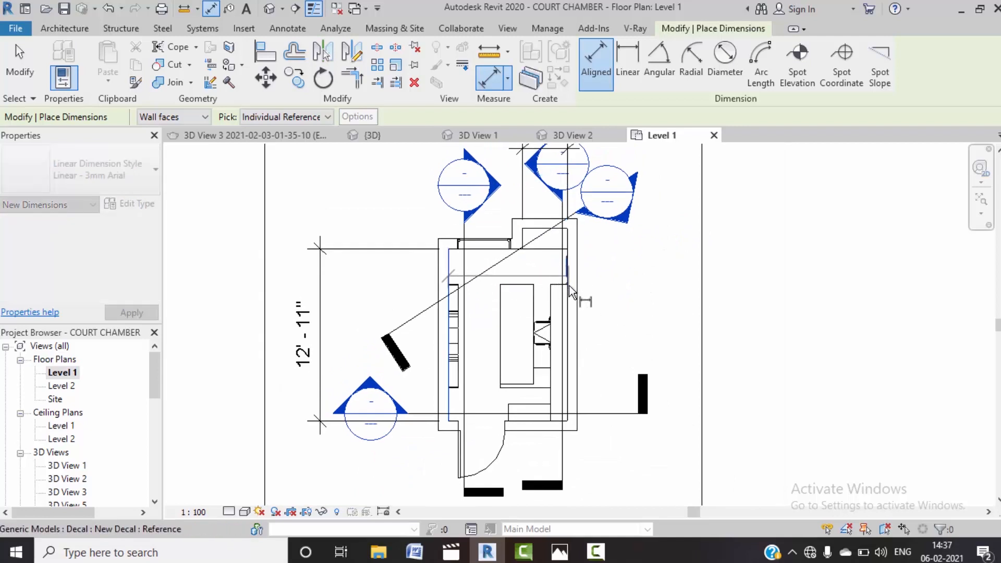
{"action": "left_click", "coordinate": [569, 312]}
{"action": "middle_click_drag", "start_coordinate": [537, 432], "coordinate": [515, 245]}
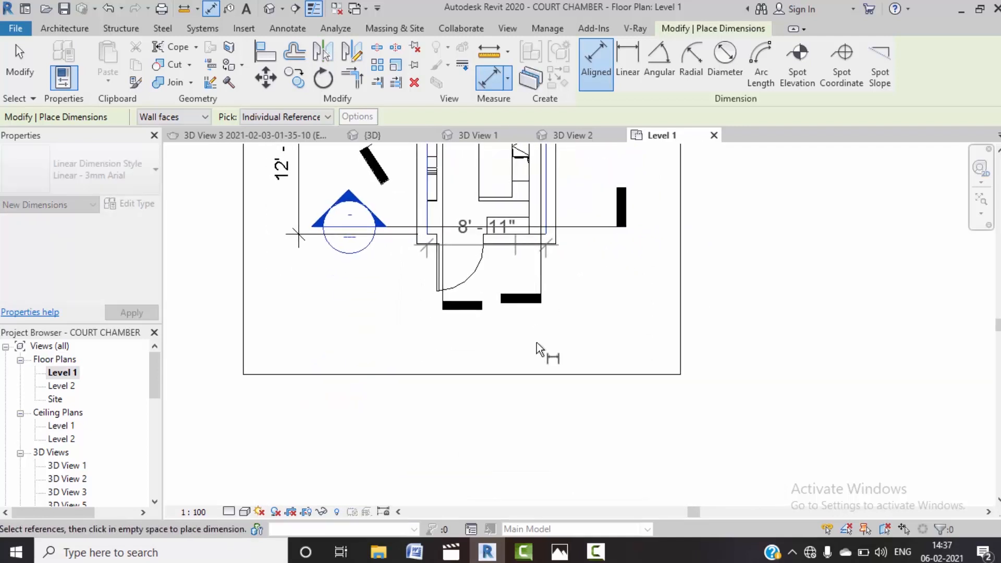
{"action": "left_click", "coordinate": [577, 332]}
{"action": "key", "text": "Escape"}
{"action": "key", "text": "Escape"}
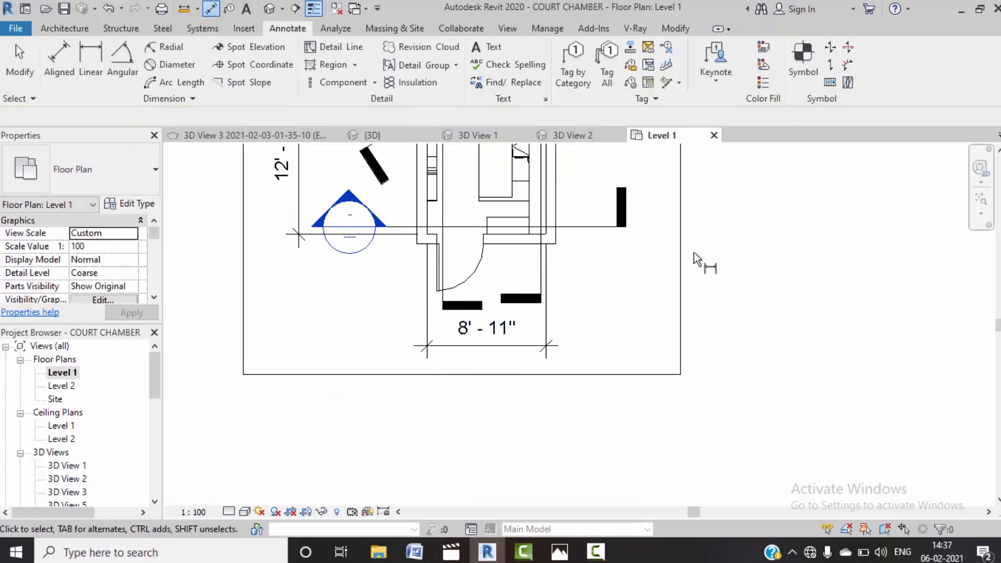
Step: Add an aligned dimension for the depth of the upper right recess, placed outside the right wall
{"action": "scroll", "coordinate": [693, 252], "scroll_direction": "down", "scroll_amount": 2}
{"action": "middle_click_drag", "start_coordinate": [693, 252], "coordinate": [589, 318]}
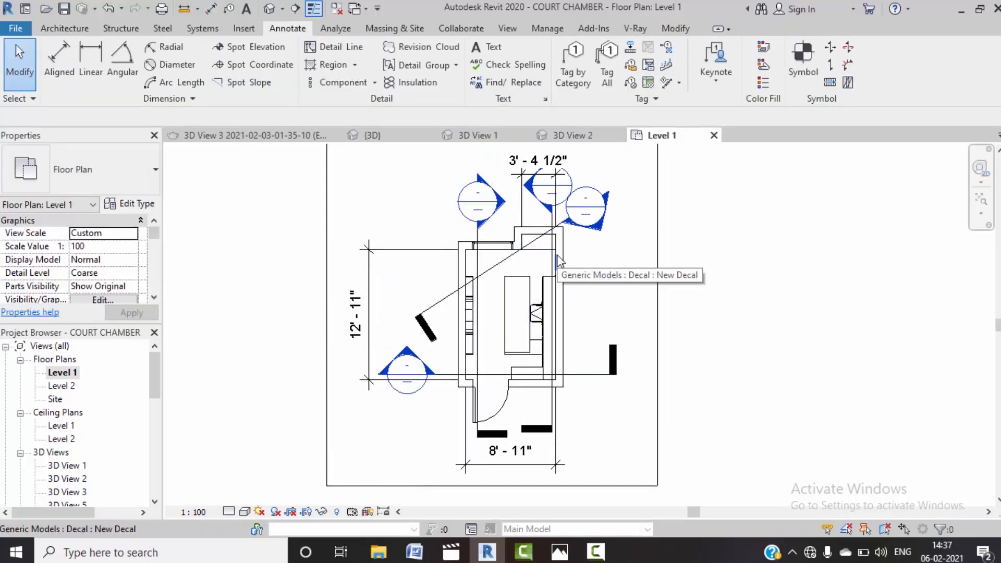
{"action": "left_click", "coordinate": [59, 58]}
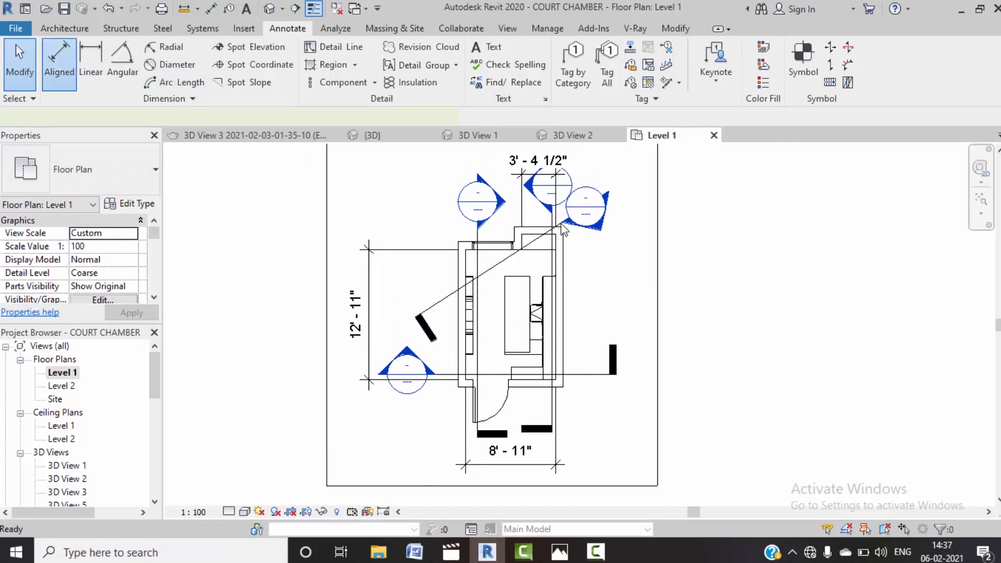
{"action": "scroll", "coordinate": [543, 237], "scroll_direction": "up", "scroll_amount": 4}
{"action": "left_click", "coordinate": [533, 236]}
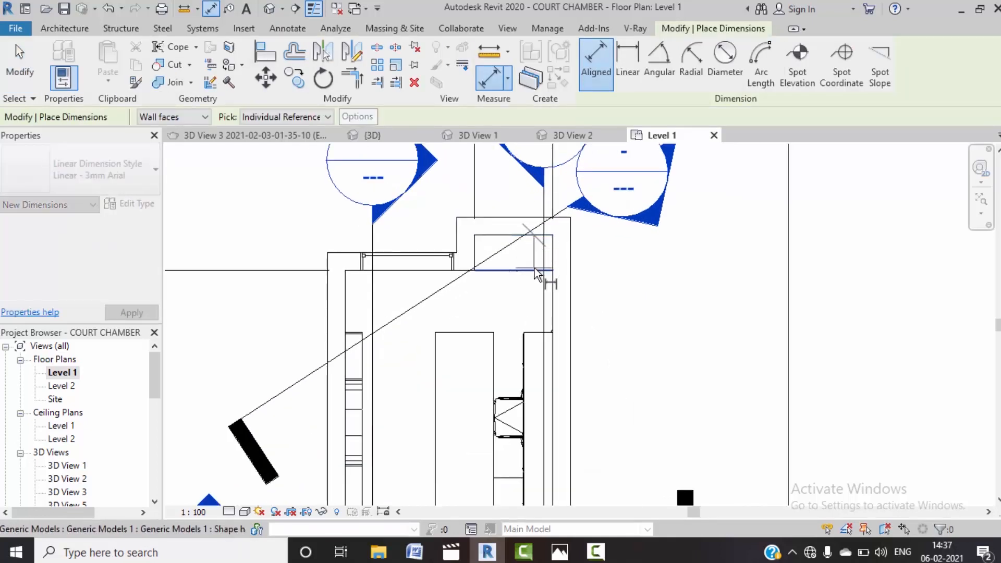
{"action": "left_click", "coordinate": [543, 271]}
{"action": "scroll", "coordinate": [634, 265], "scroll_direction": "down", "scroll_amount": 3}
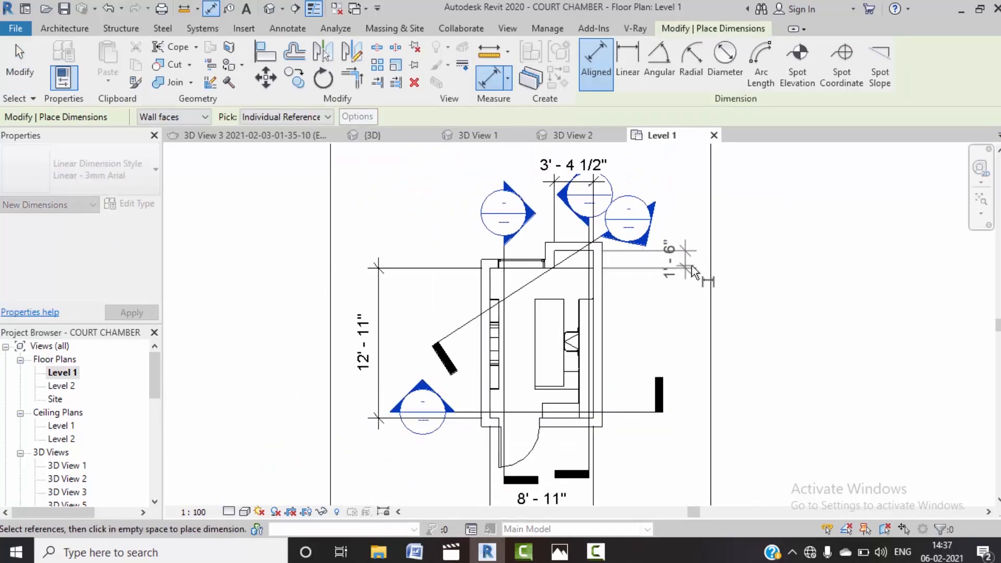
{"action": "right_click", "coordinate": [773, 219]}
{"action": "left_click", "coordinate": [784, 224]}
{"action": "right_click", "coordinate": [787, 228]}
{"action": "left_click", "coordinate": [823, 235]}
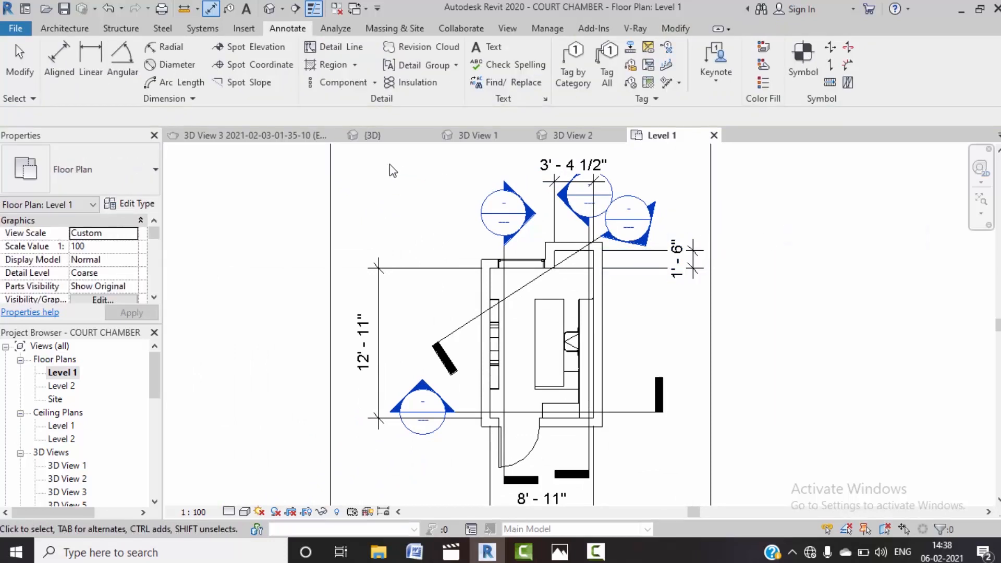
Step: Close the rendered view, {3D}, 3D View 1 and 3D View 2, keeping only the Level 1 plan open
{"action": "left_click", "coordinate": [336, 135]}
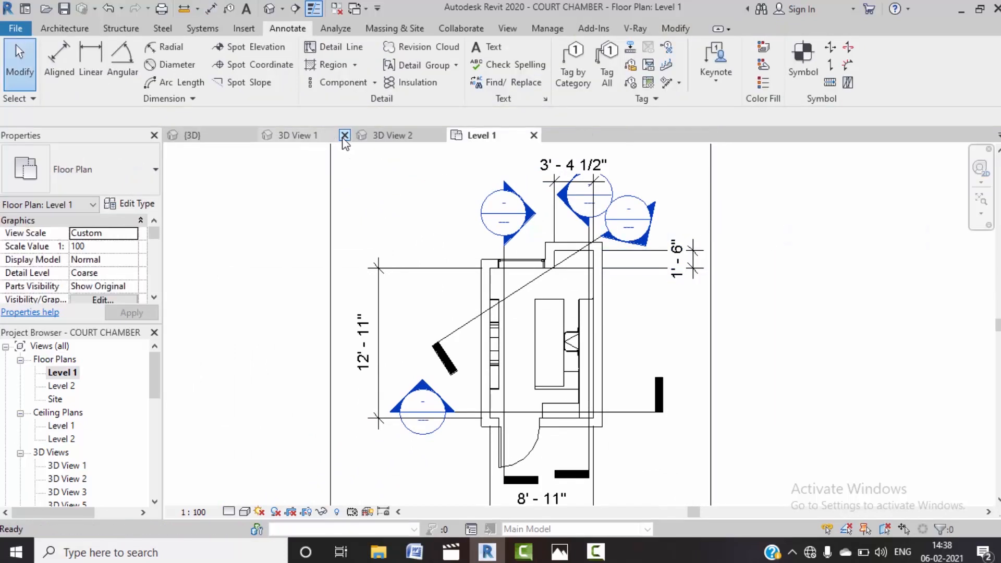
{"action": "left_click", "coordinate": [251, 135]}
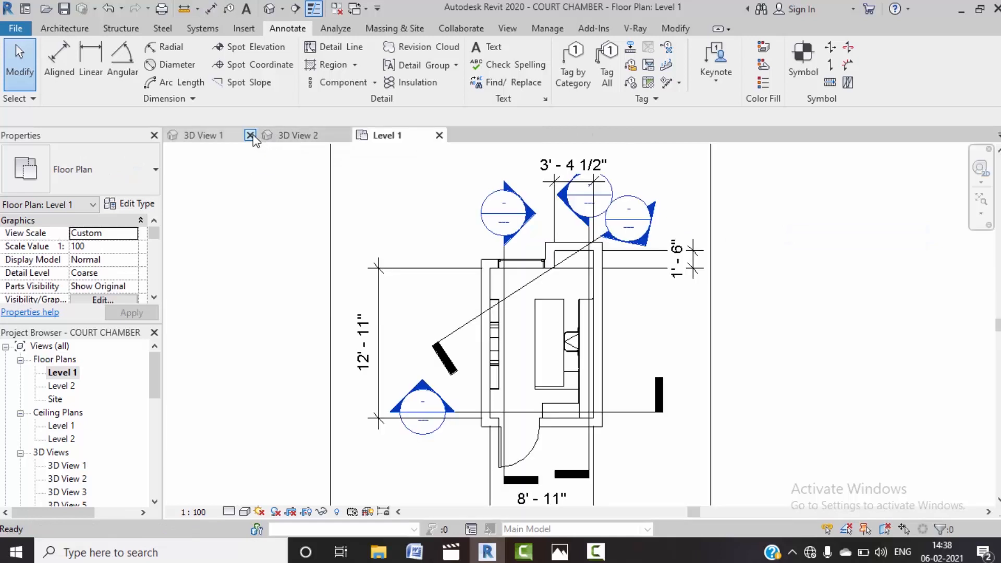
{"action": "left_click", "coordinate": [251, 135]}
{"action": "left_click", "coordinate": [250, 135]}
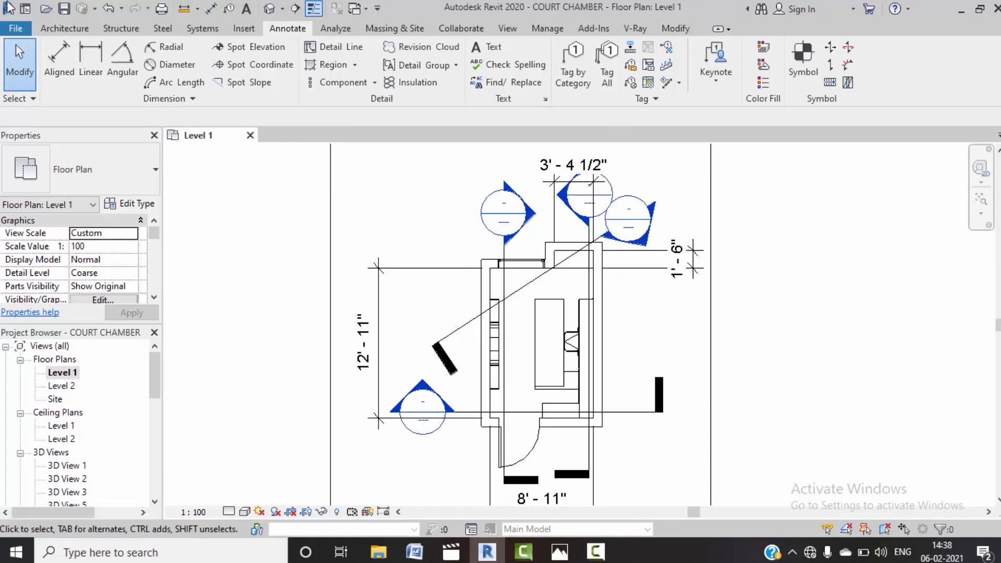
Step: Create a new project from the Architectural Template
{"action": "left_click", "coordinate": [11, 30]}
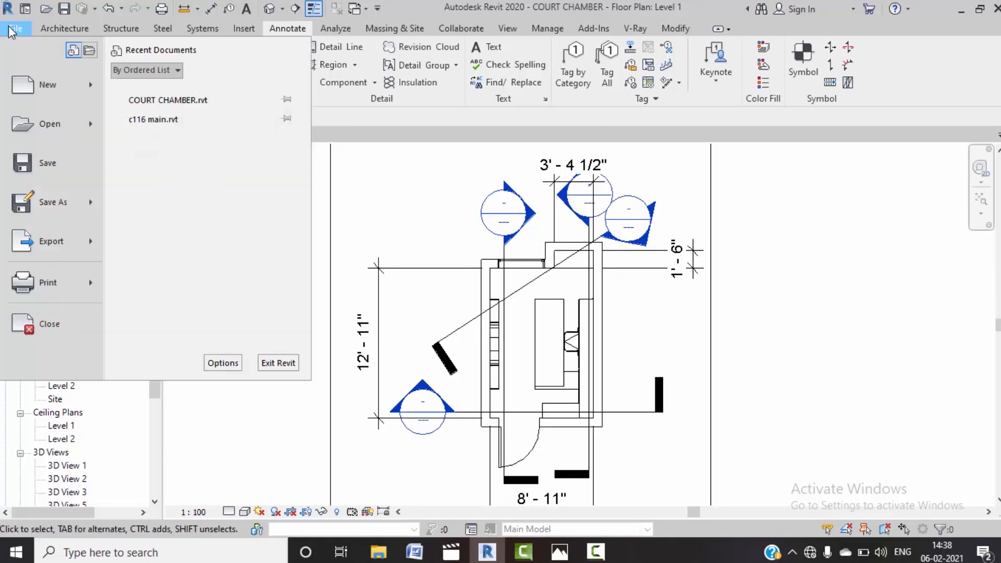
{"action": "mouse_move", "coordinate": [87, 80]}
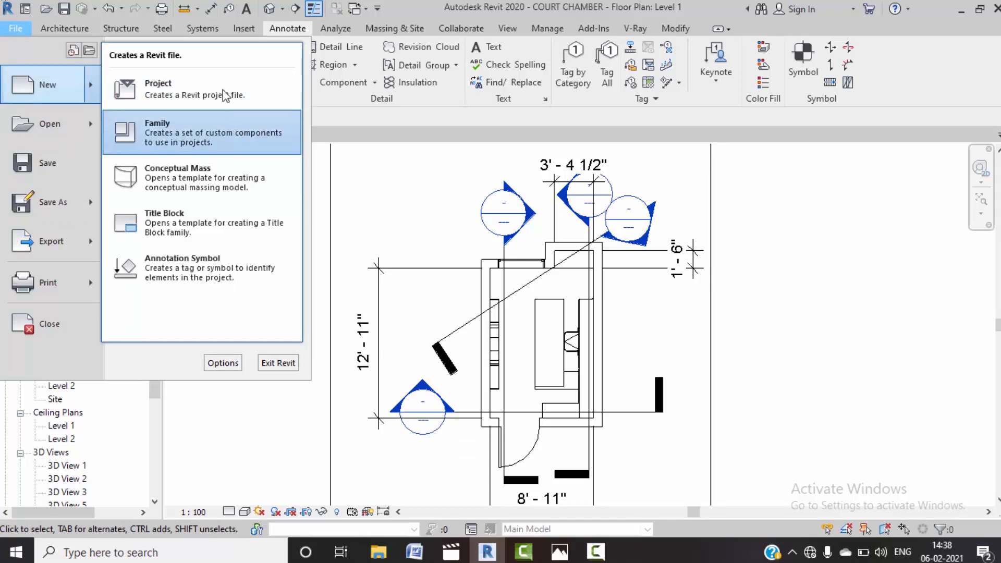
{"action": "left_click", "coordinate": [223, 90]}
{"action": "left_click", "coordinate": [447, 246]}
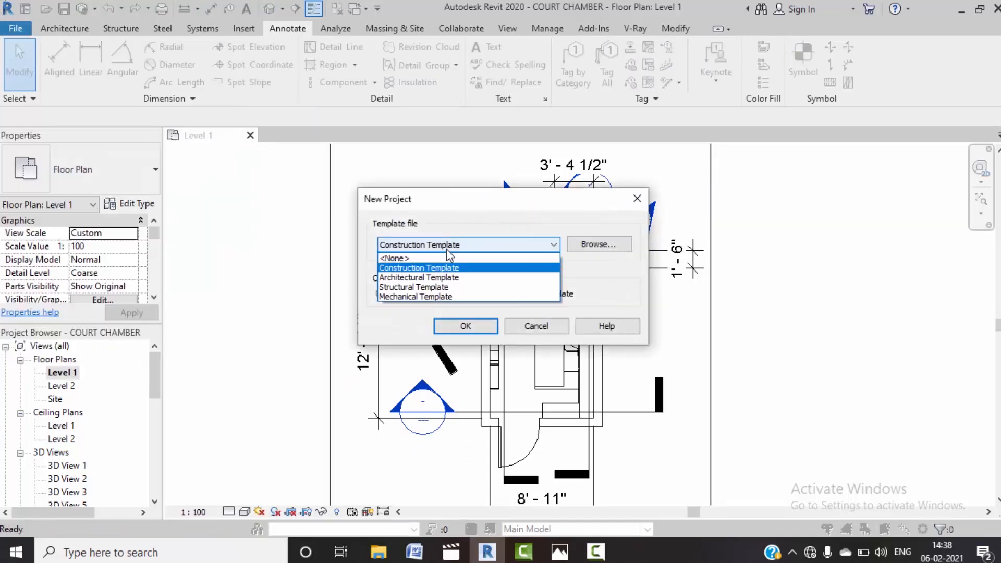
{"action": "left_click", "coordinate": [434, 274]}
{"action": "left_click", "coordinate": [465, 327]}
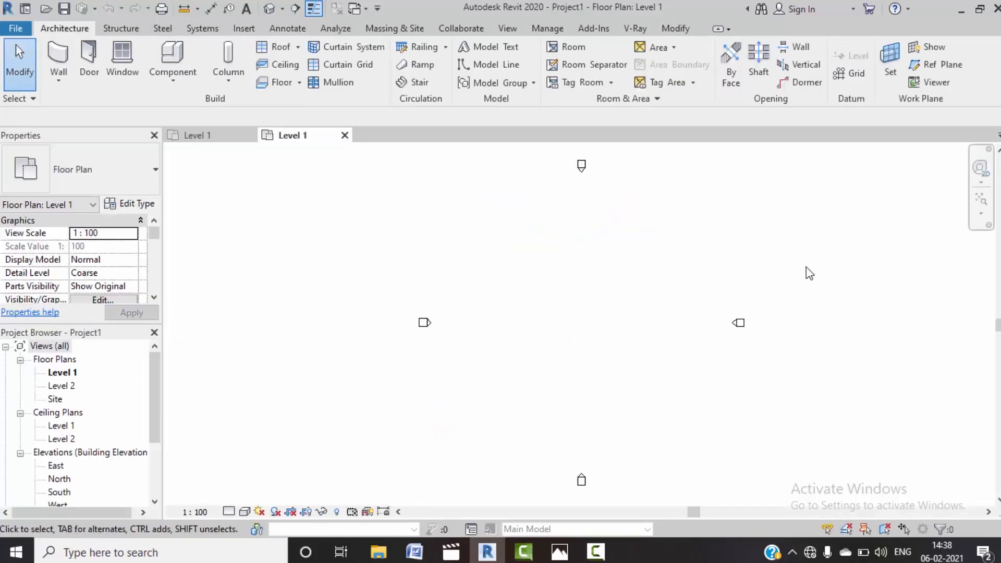
Step: Set the project's length units to feet and fractional inches
{"action": "middle_click_drag", "start_coordinate": [659, 301], "coordinate": [622, 292]}
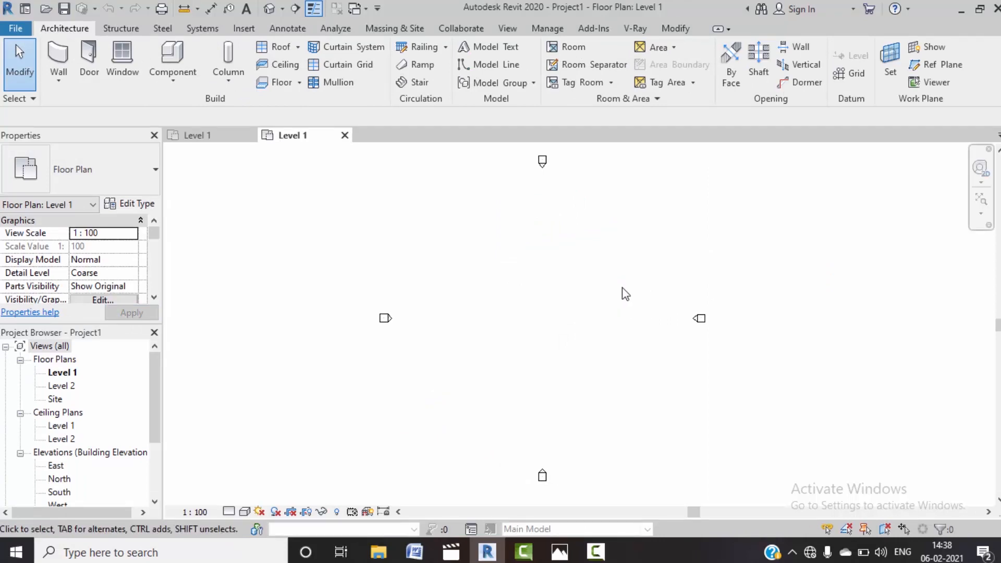
{"action": "key", "text": "u"}
{"action": "key", "text": "n"}
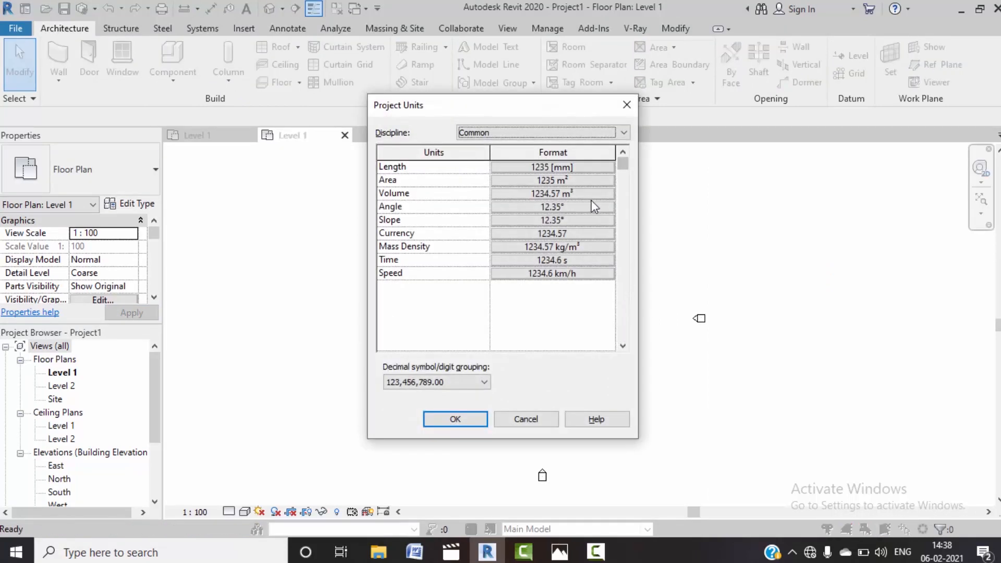
{"action": "left_click", "coordinate": [557, 167]}
{"action": "left_click", "coordinate": [537, 194]}
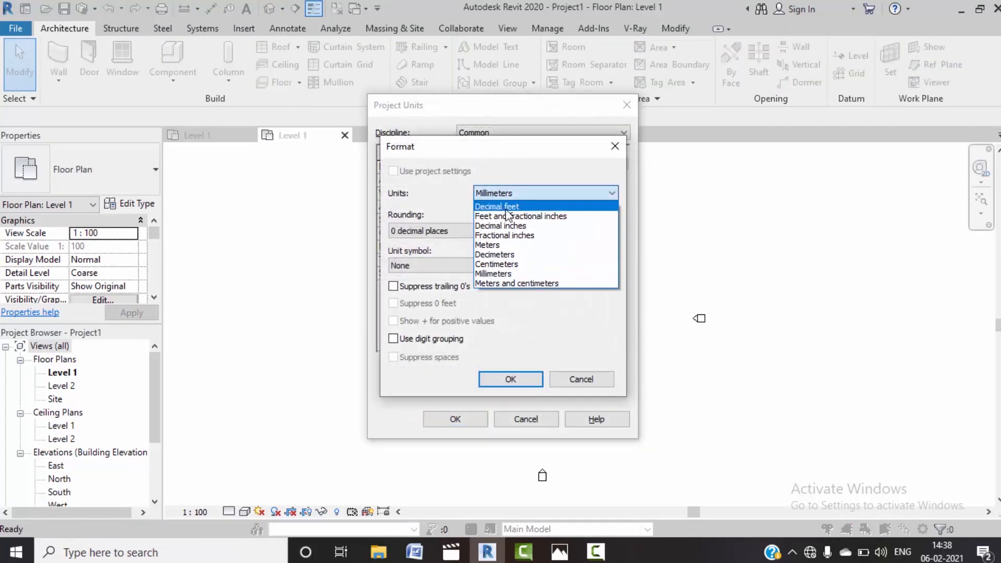
{"action": "left_click", "coordinate": [505, 216]}
{"action": "left_click", "coordinate": [506, 379]}
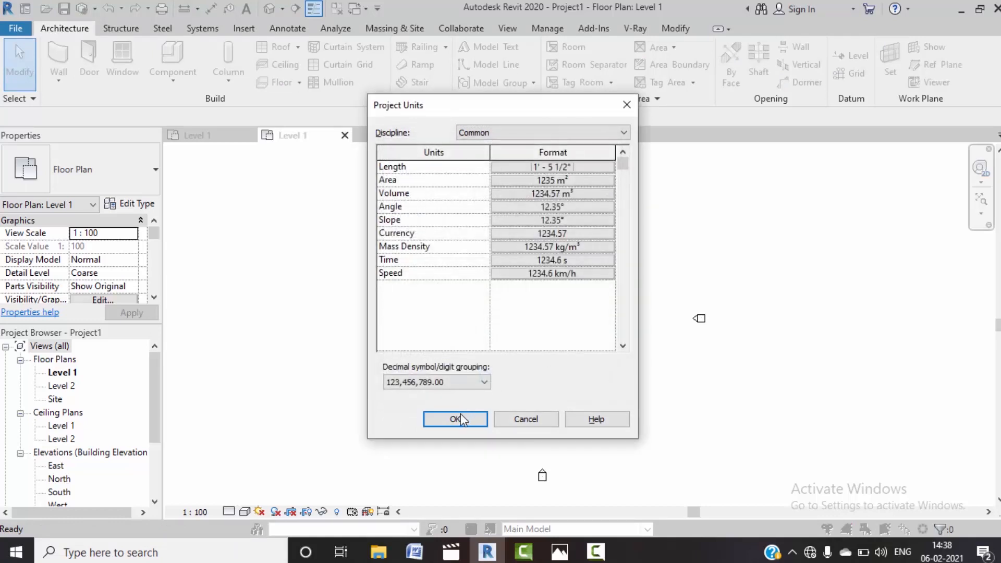
{"action": "left_click", "coordinate": [458, 417]}
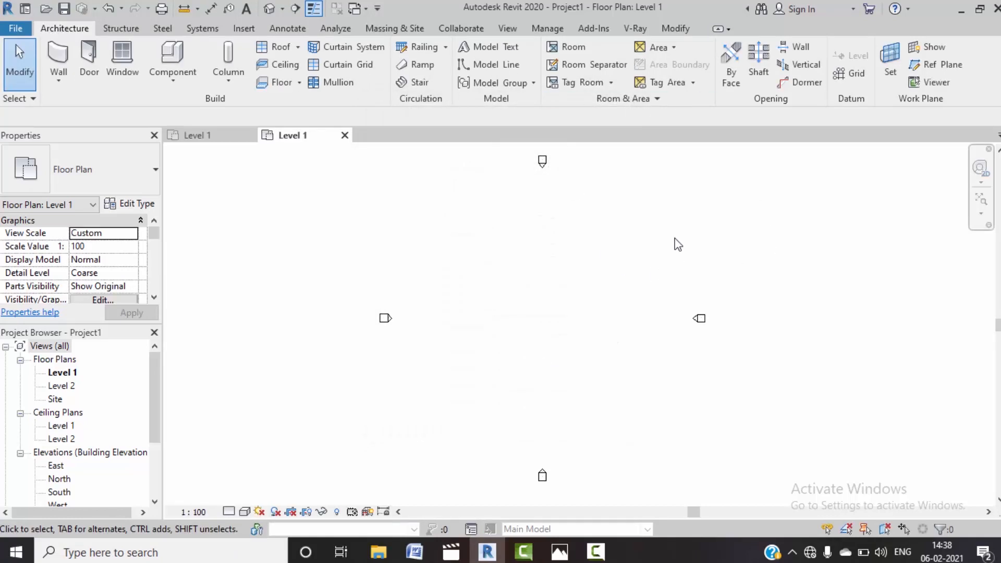
Step: Open the East elevation and set the height of Level 2 to 10'
{"action": "scroll", "coordinate": [73, 454], "scroll_direction": "down", "scroll_amount": 3}
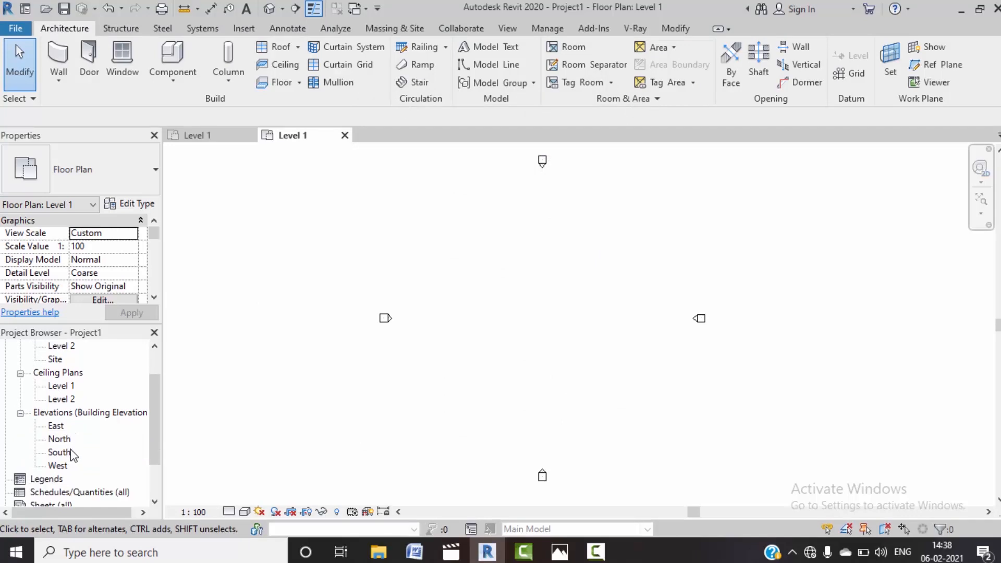
{"action": "double_click", "coordinate": [55, 425]}
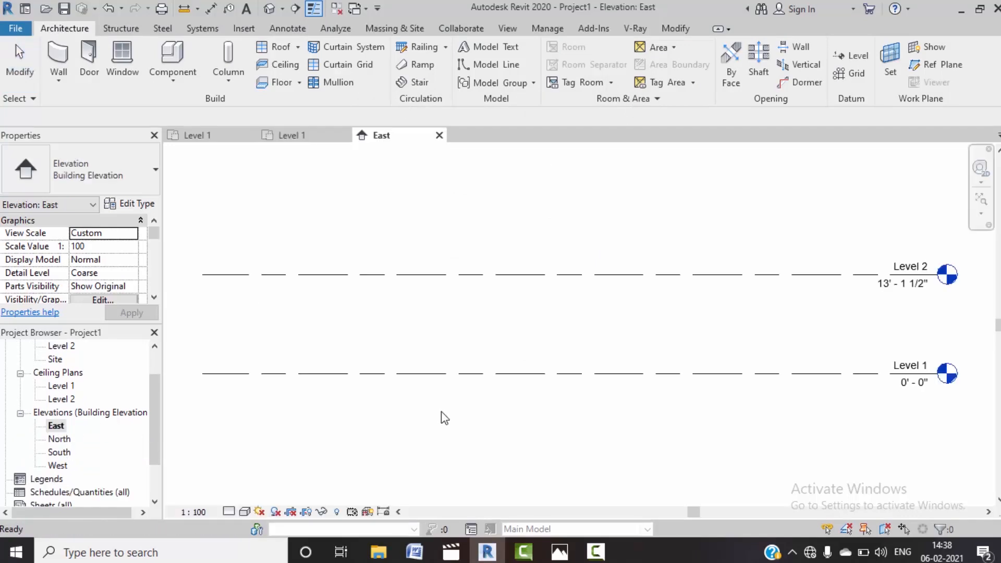
{"action": "left_click", "coordinate": [895, 289]}
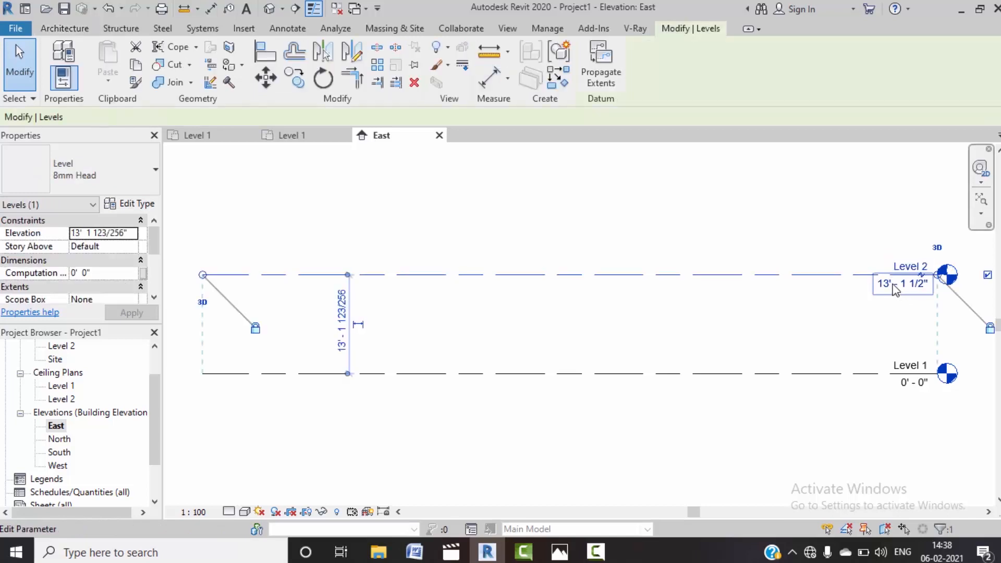
{"action": "left_click", "coordinate": [895, 289]}
{"action": "left_click_drag", "start_coordinate": [921, 286], "coordinate": [764, 287]}
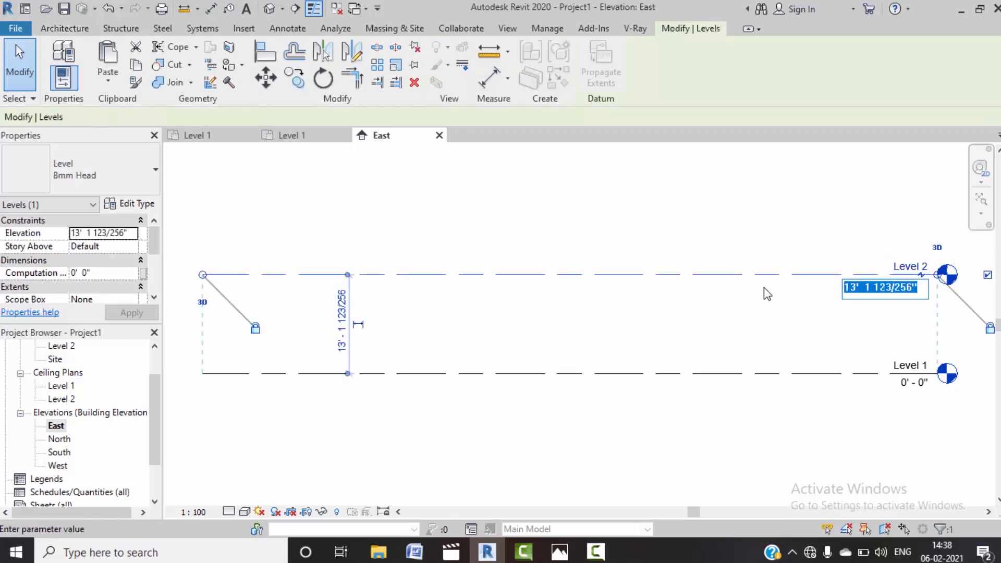
{"action": "type", "text": "10'"}
{"action": "key", "text": "Return"}
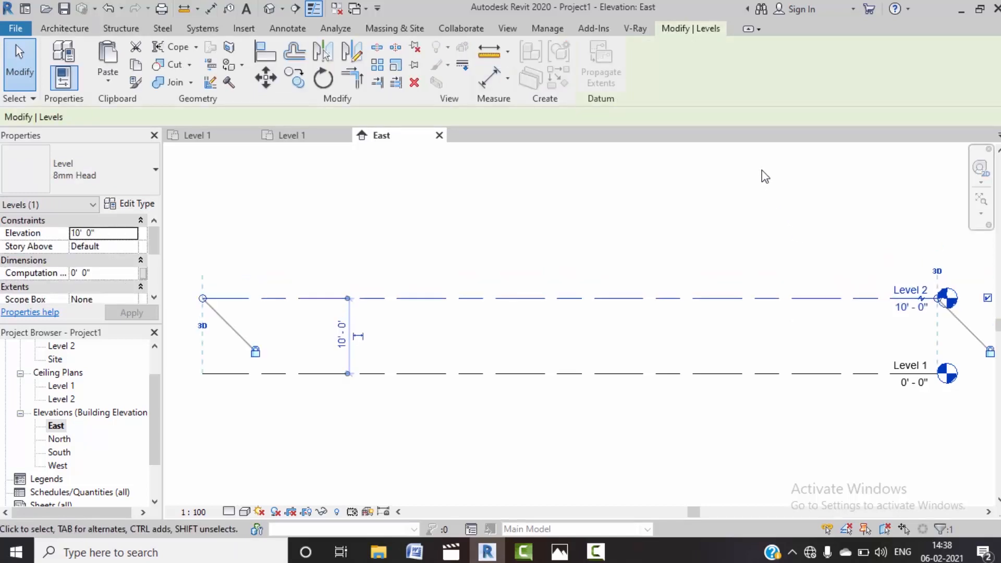
Step: In the Level 1 floor plan, set the structure layer of the Generic - 200mm wall type to 9" thick
{"action": "scroll", "coordinate": [89, 394], "scroll_direction": "up", "scroll_amount": 1}
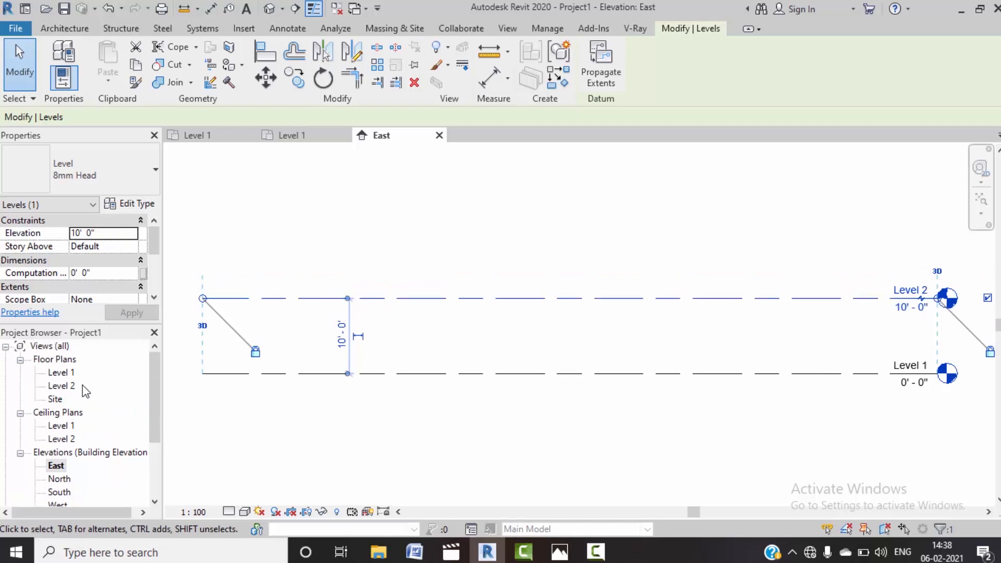
{"action": "double_click", "coordinate": [70, 373]}
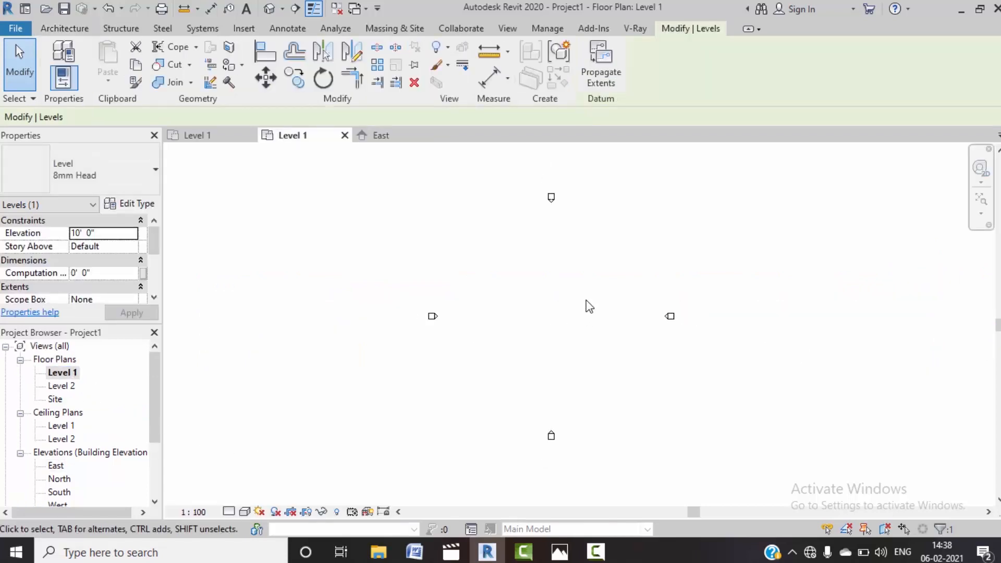
{"action": "left_click", "coordinate": [64, 29]}
{"action": "left_click", "coordinate": [58, 79]}
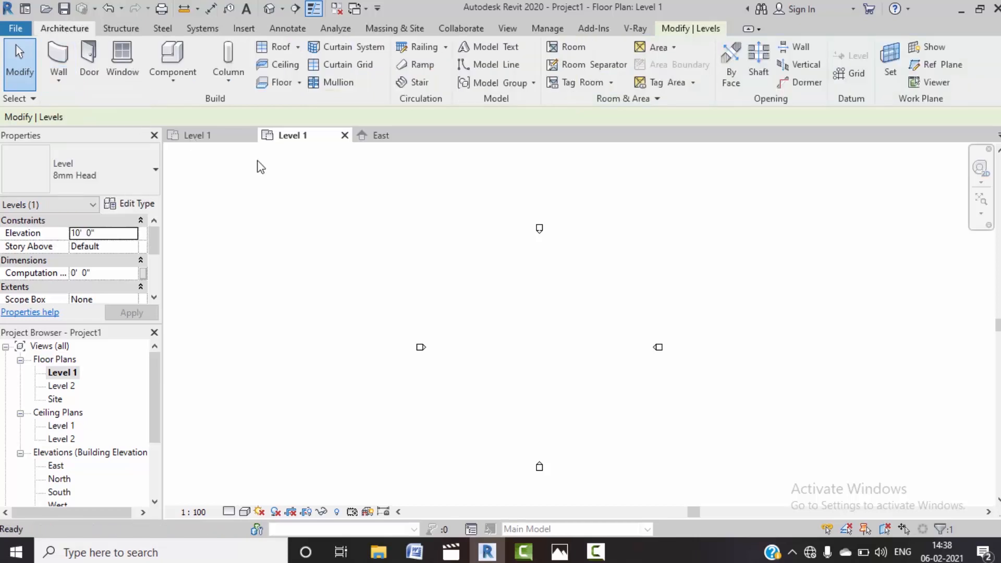
{"action": "key", "text": "w"}
{"action": "key", "text": "a"}
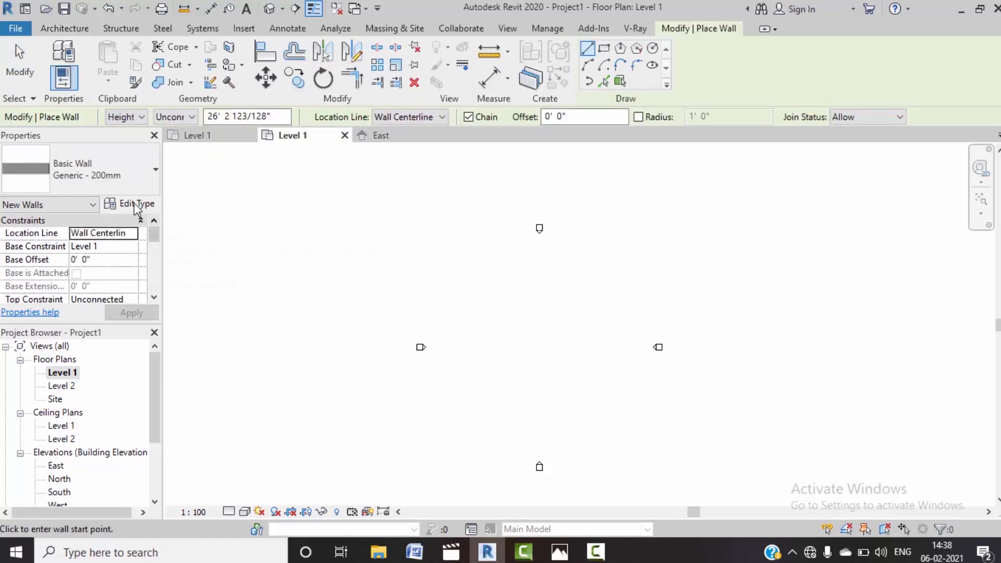
{"action": "left_click", "coordinate": [134, 204]}
{"action": "left_click", "coordinate": [733, 193]}
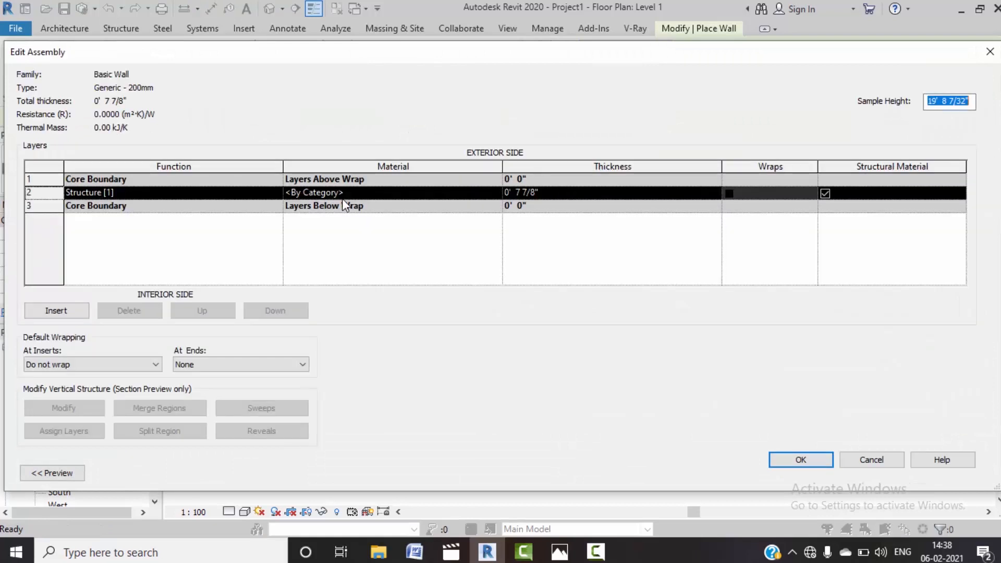
{"action": "left_click", "coordinate": [572, 196]}
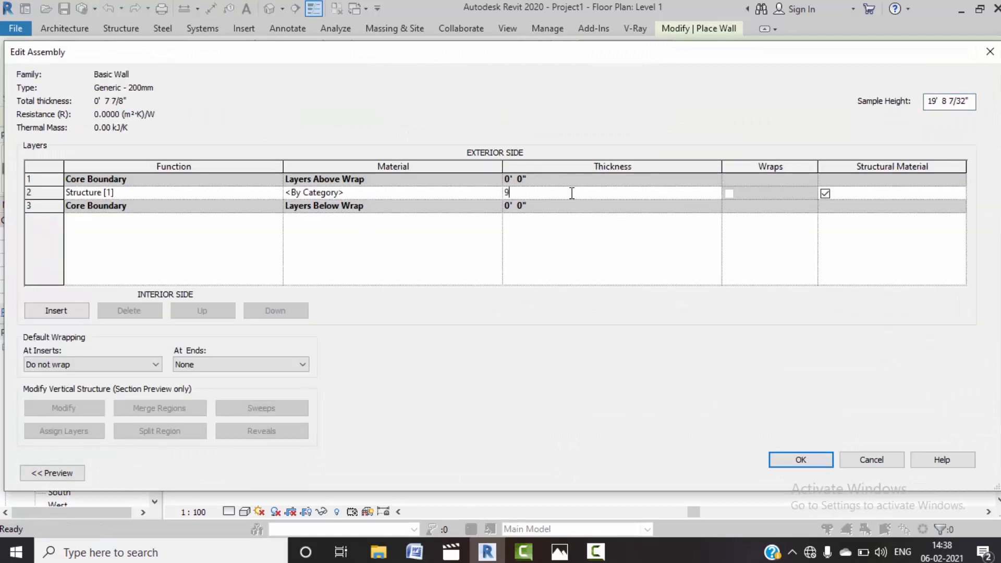
{"action": "type", "text": "9\""}
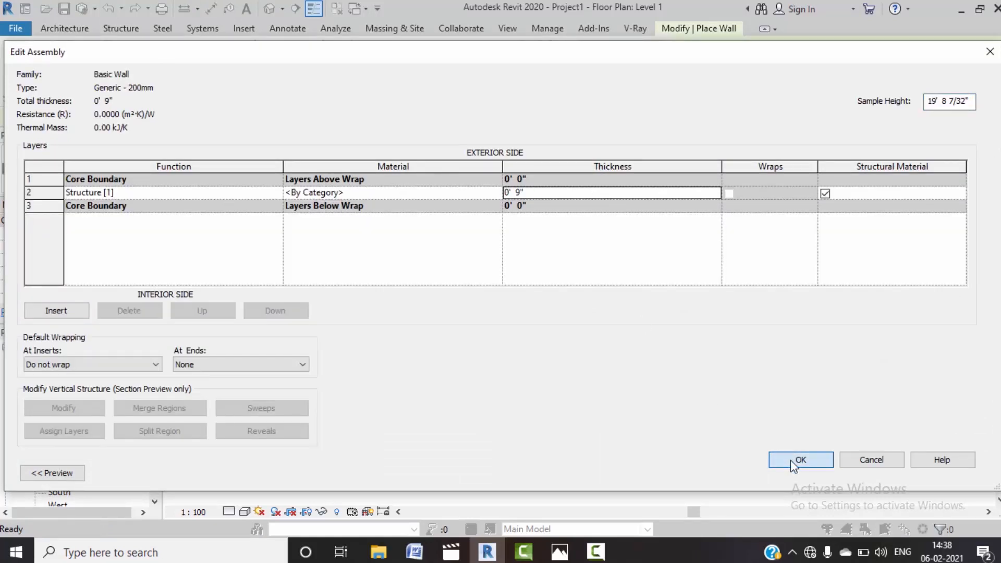
{"action": "left_click", "coordinate": [791, 460]}
{"action": "left_click", "coordinate": [792, 464]}
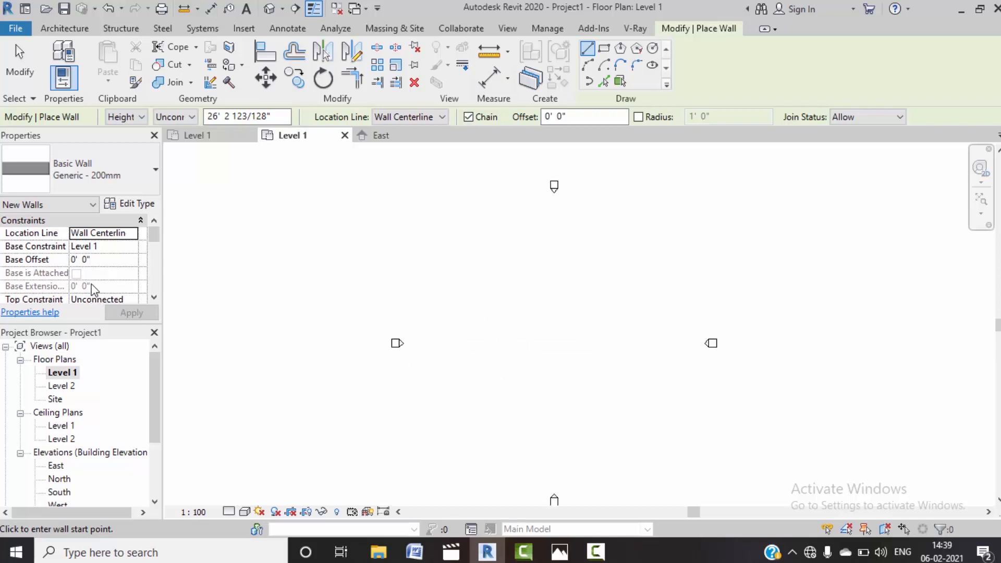
Step: Set the top constraint of the new walls to Up to level: Level 2
{"action": "scroll", "coordinate": [114, 271], "scroll_direction": "down", "scroll_amount": 2}
{"action": "left_click", "coordinate": [133, 273]}
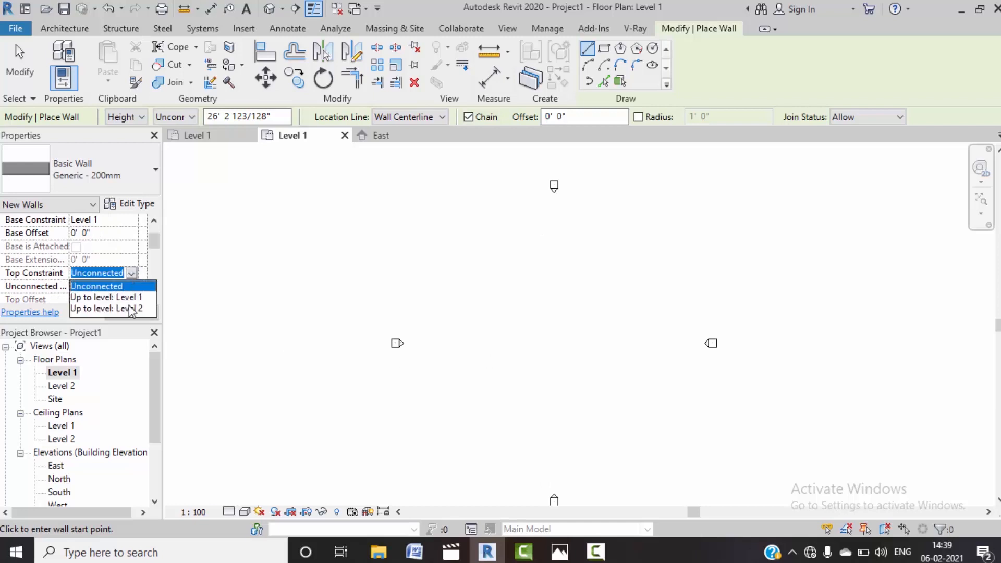
{"action": "left_click", "coordinate": [131, 309]}
{"action": "left_click", "coordinate": [133, 313]}
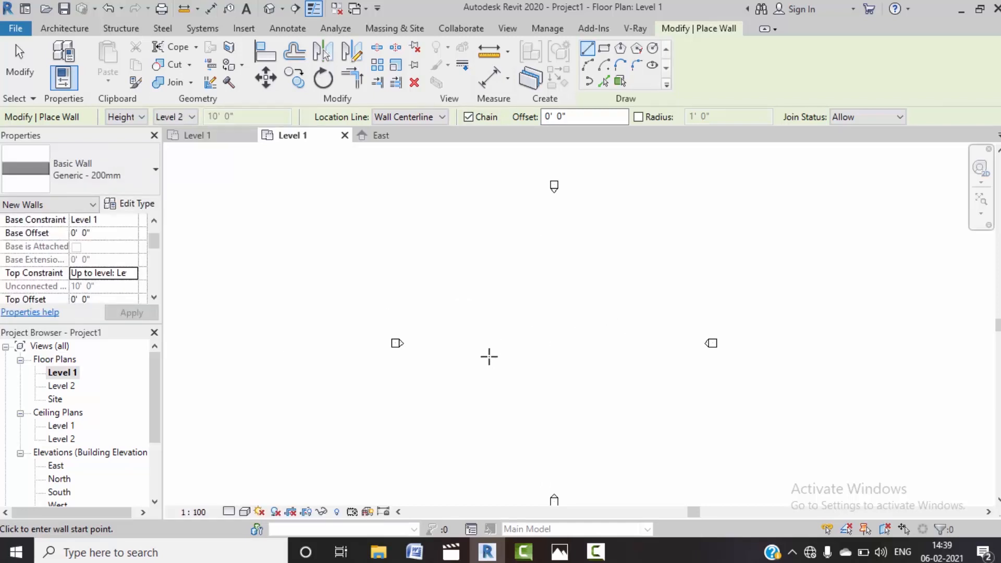
Step: Draw a closed six-wall room outline about 24' wide and 39'-6" long overall, stepped in about 7' at its upper-left corner
{"action": "left_click", "coordinate": [489, 307]}
{"action": "scroll", "coordinate": [486, 359], "scroll_direction": "up", "scroll_amount": 4}
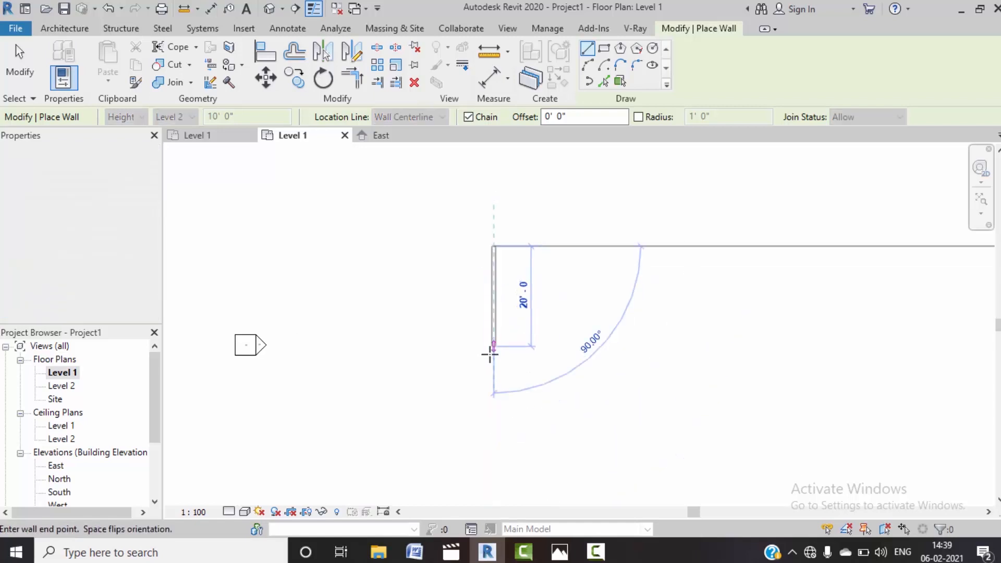
{"action": "left_click", "coordinate": [534, 408]}
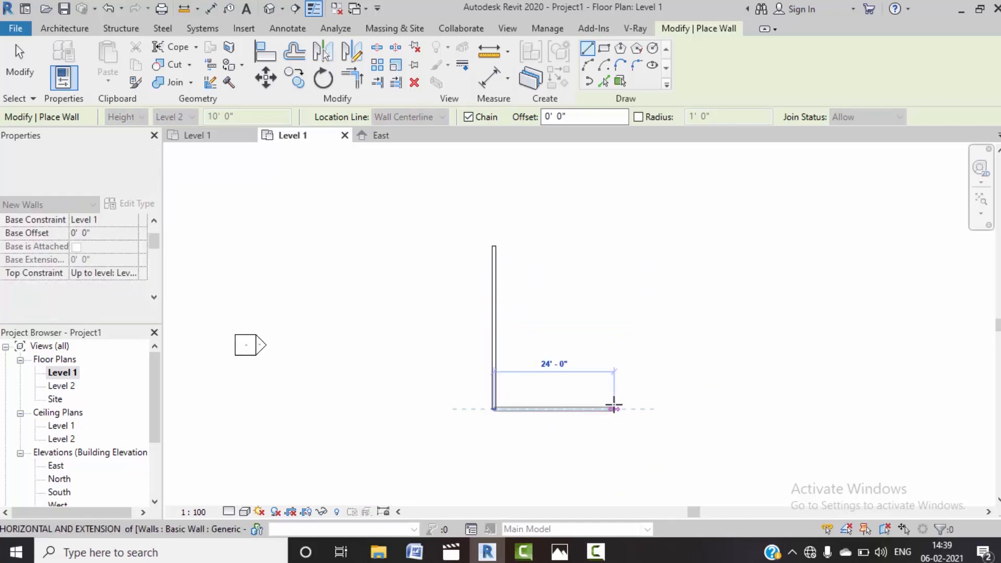
{"action": "left_click", "coordinate": [606, 236]}
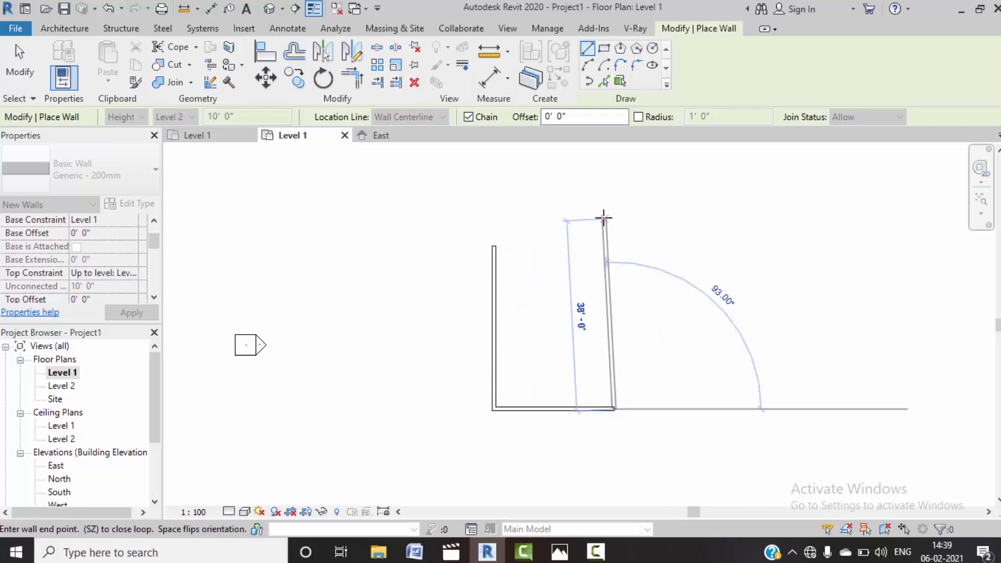
{"action": "left_click", "coordinate": [610, 211]}
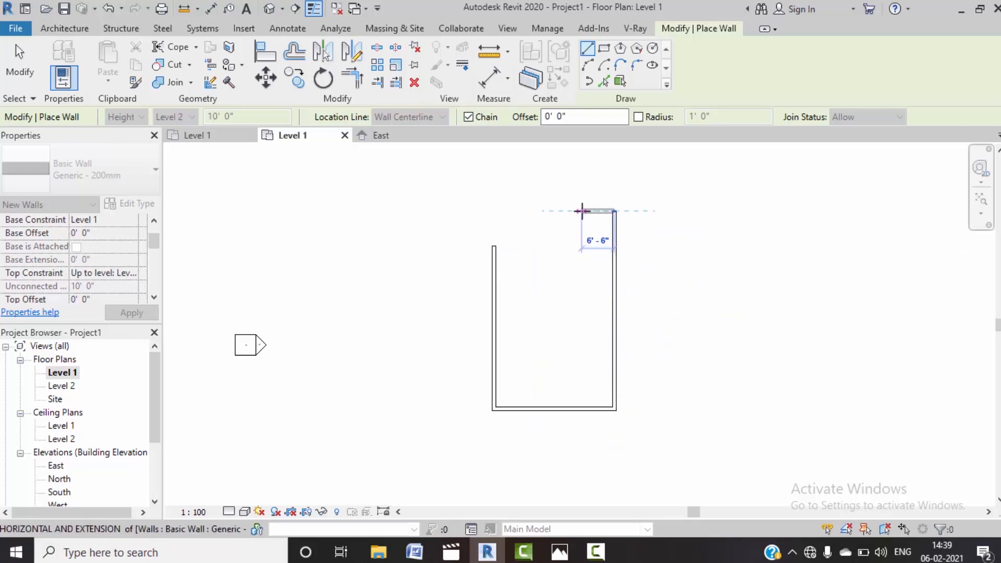
{"action": "left_click", "coordinate": [567, 212]}
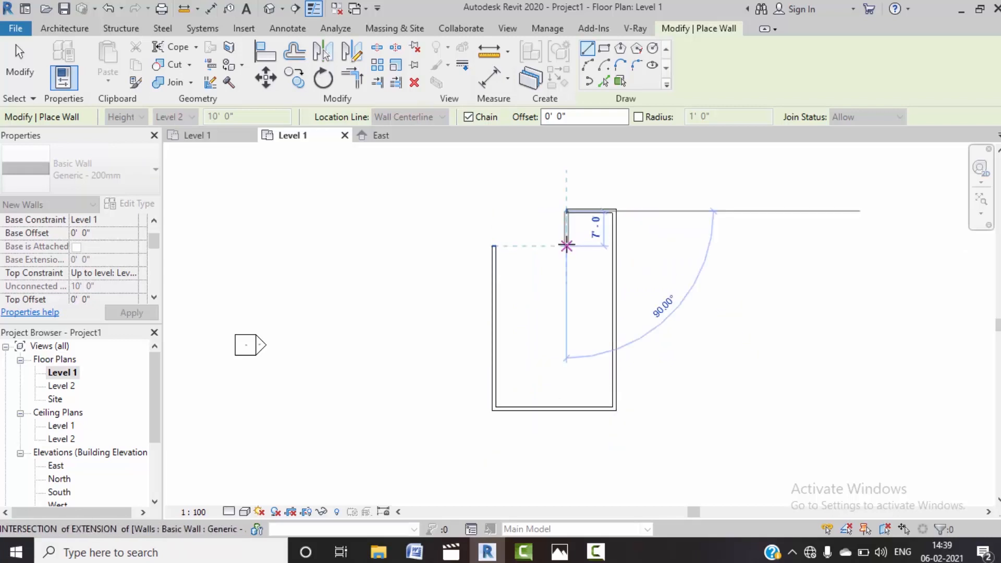
{"action": "left_click", "coordinate": [509, 246]}
{"action": "left_click", "coordinate": [492, 245]}
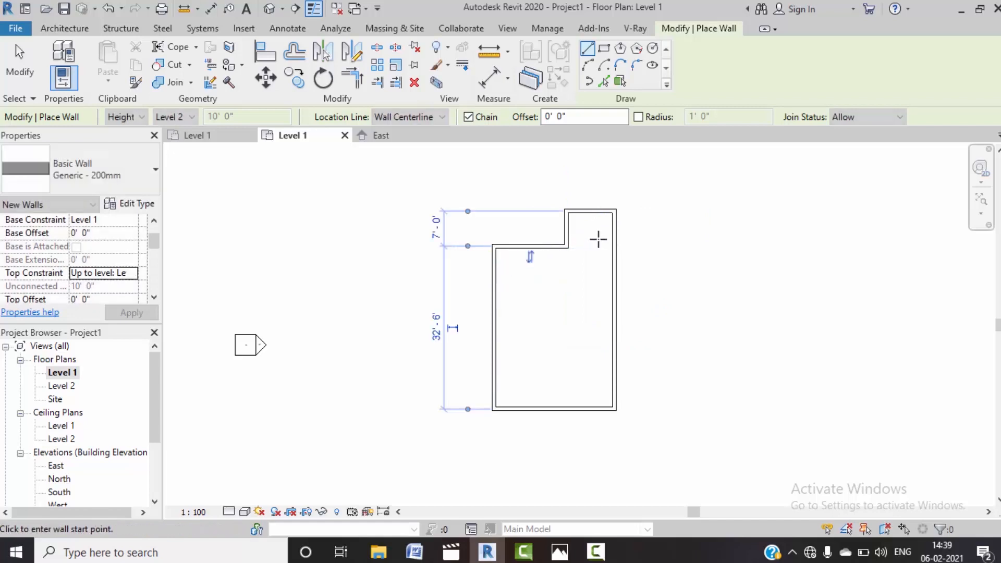
{"action": "key", "text": "Escape"}
{"action": "key", "text": "Escape"}
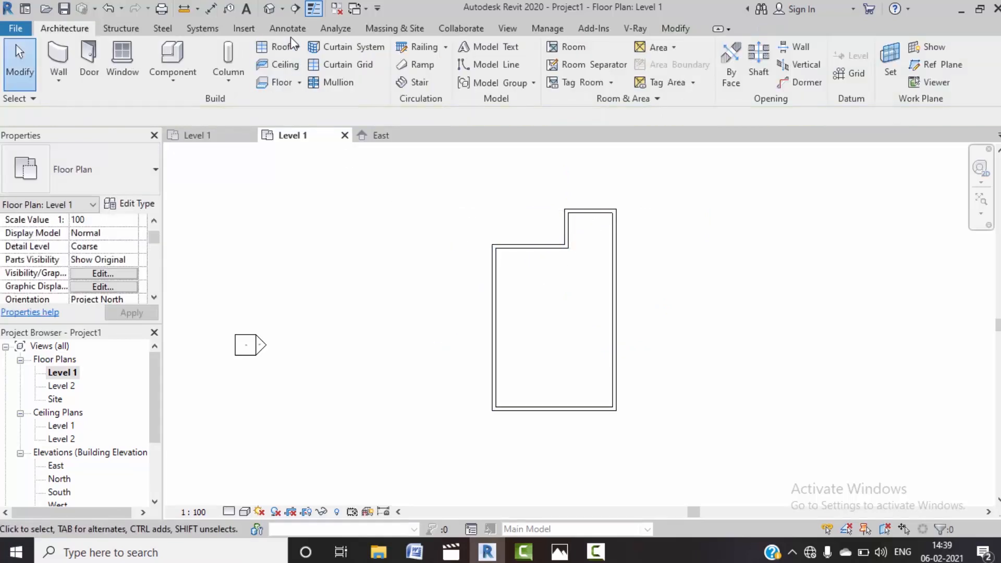
Step: Add an aligned dimension of the room's interior width between wall faces, placed below the bottom wall
{"action": "left_click", "coordinate": [289, 30]}
{"action": "left_click", "coordinate": [59, 62]}
{"action": "scroll", "coordinate": [502, 290], "scroll_direction": "up", "scroll_amount": 1}
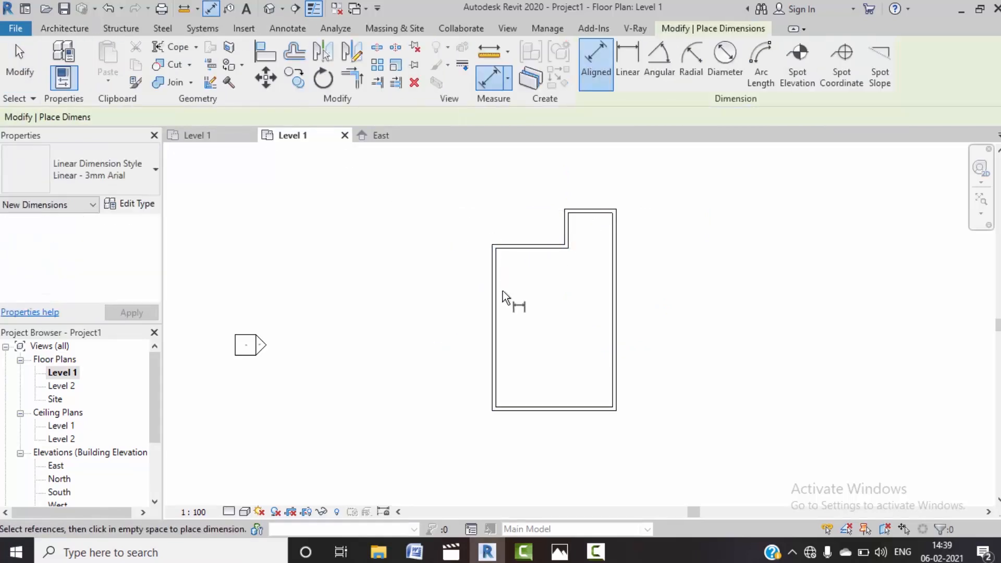
{"action": "scroll", "coordinate": [499, 296], "scroll_direction": "up", "scroll_amount": 2}
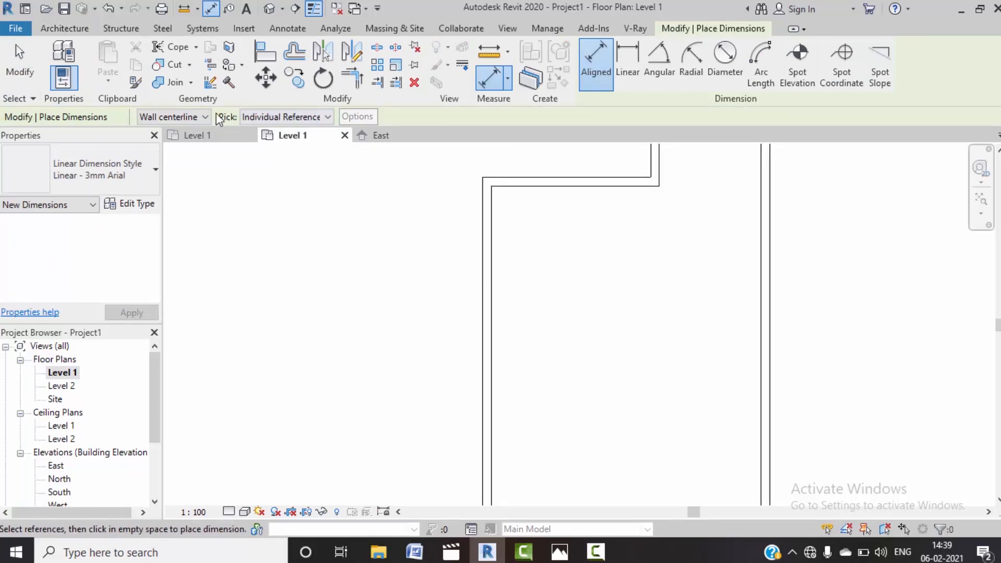
{"action": "left_click", "coordinate": [202, 117]}
{"action": "left_click", "coordinate": [158, 136]}
{"action": "left_click", "coordinate": [493, 266]}
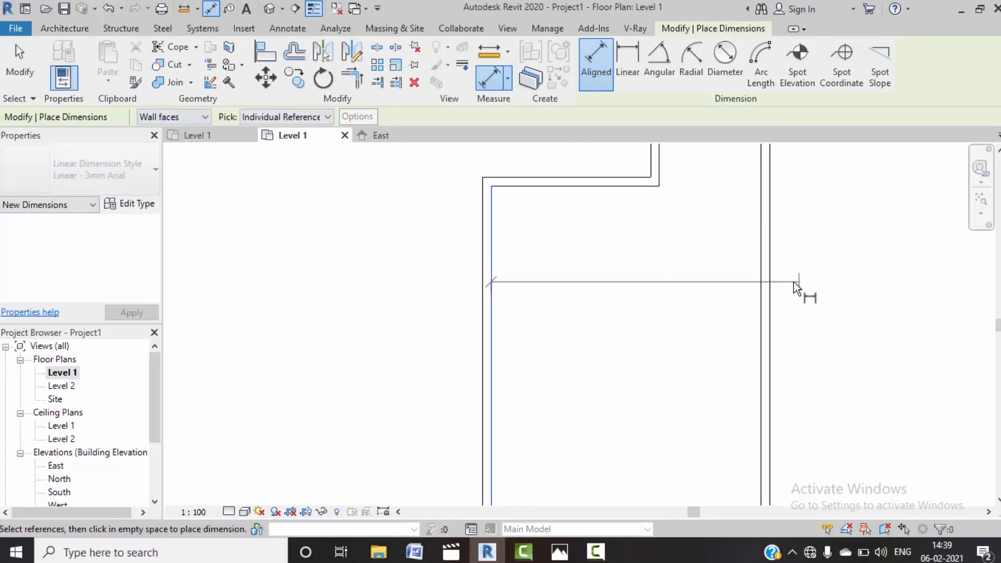
{"action": "left_click", "coordinate": [759, 283]}
{"action": "scroll", "coordinate": [724, 268], "scroll_direction": "down", "scroll_amount": 4}
{"action": "left_click", "coordinate": [713, 404]}
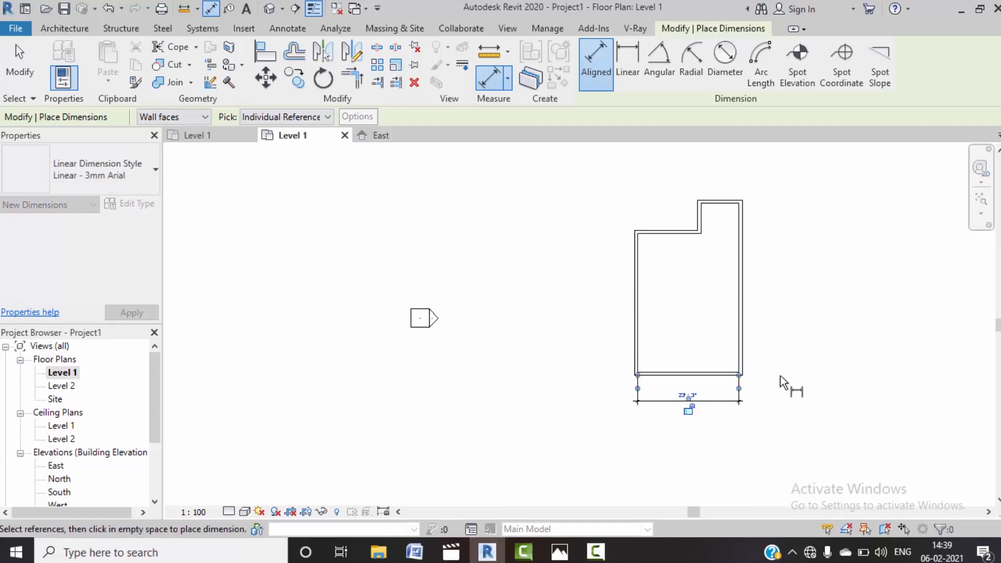
{"action": "key", "text": "Escape"}
{"action": "key", "text": "Escape"}
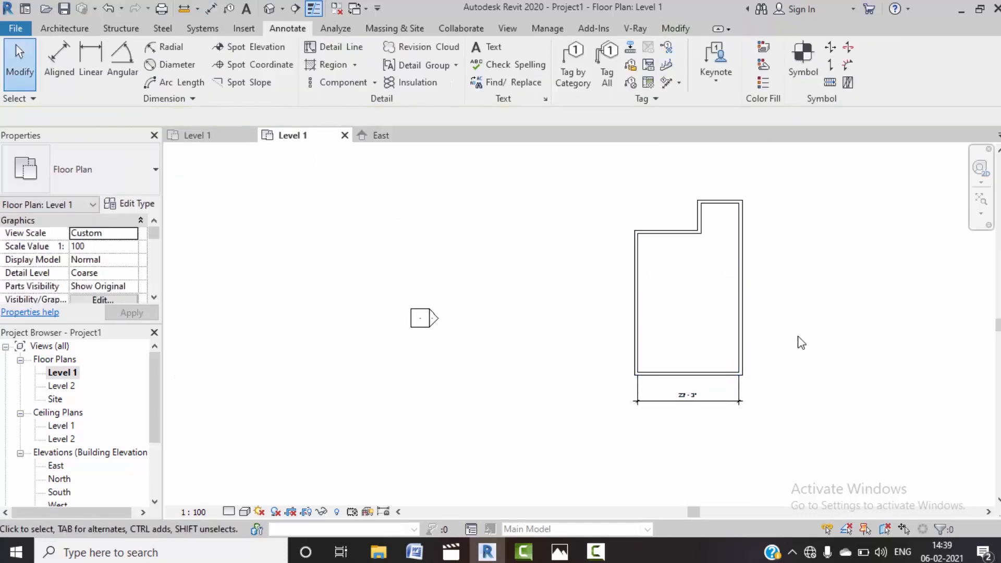
{"action": "middle_click_drag", "start_coordinate": [771, 310], "coordinate": [580, 300]}
{"action": "scroll", "coordinate": [632, 263], "scroll_direction": "up", "scroll_amount": 1}
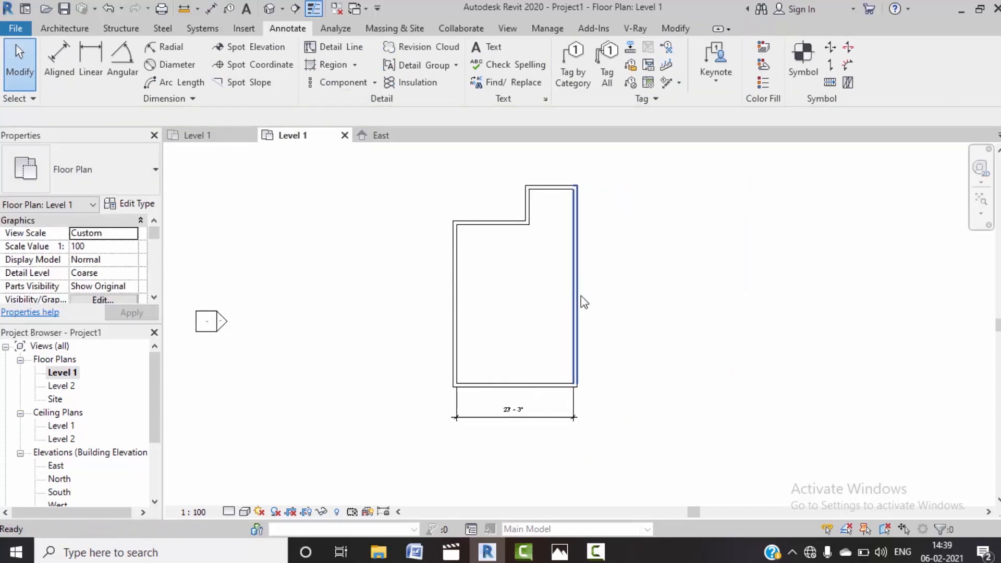
{"action": "scroll", "coordinate": [566, 372], "scroll_direction": "down", "scroll_amount": 1}
{"action": "middle_click_drag", "start_coordinate": [593, 376], "coordinate": [579, 373]}
{"action": "scroll", "coordinate": [519, 400], "scroll_direction": "up", "scroll_amount": 2}
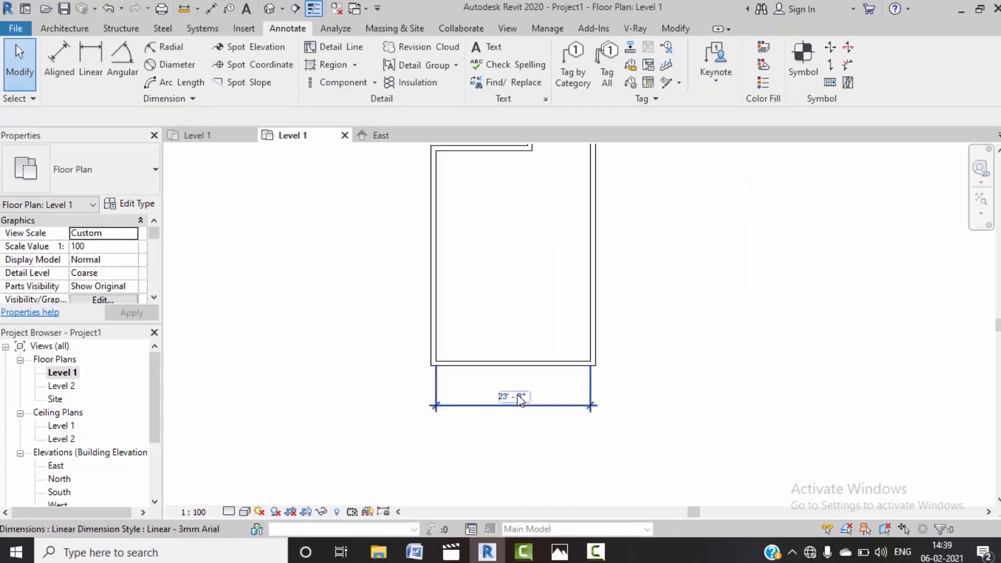
{"action": "scroll", "coordinate": [520, 401], "scroll_direction": "up", "scroll_amount": 2}
{"action": "left_click", "coordinate": [527, 402]}
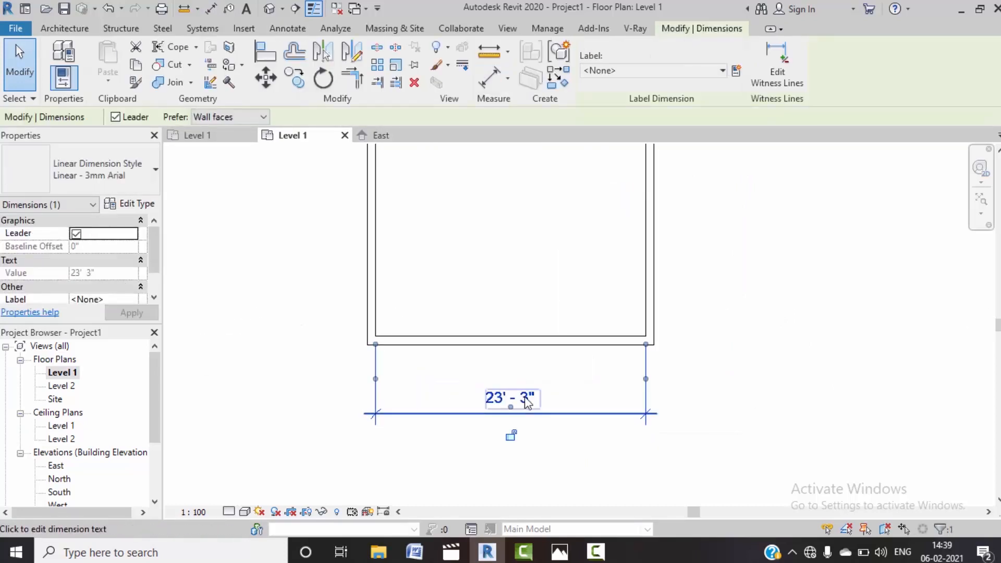
{"action": "left_click", "coordinate": [419, 269]}
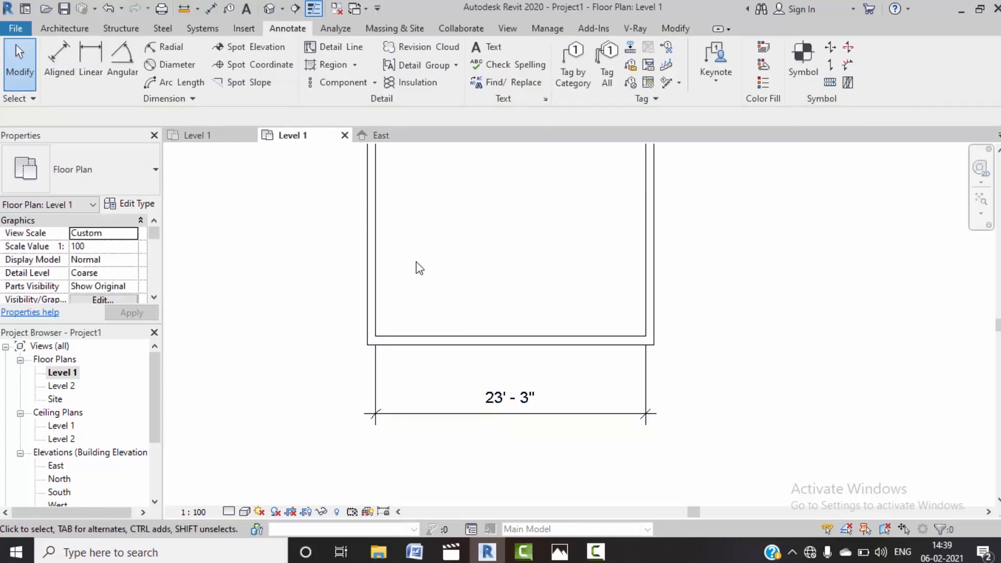
Step: Check the room's interior width in the COURT CHAMBER Level 1 plan and return to the Project1 Level 1 plan
{"action": "left_click", "coordinate": [378, 286]}
{"action": "left_click", "coordinate": [508, 397]}
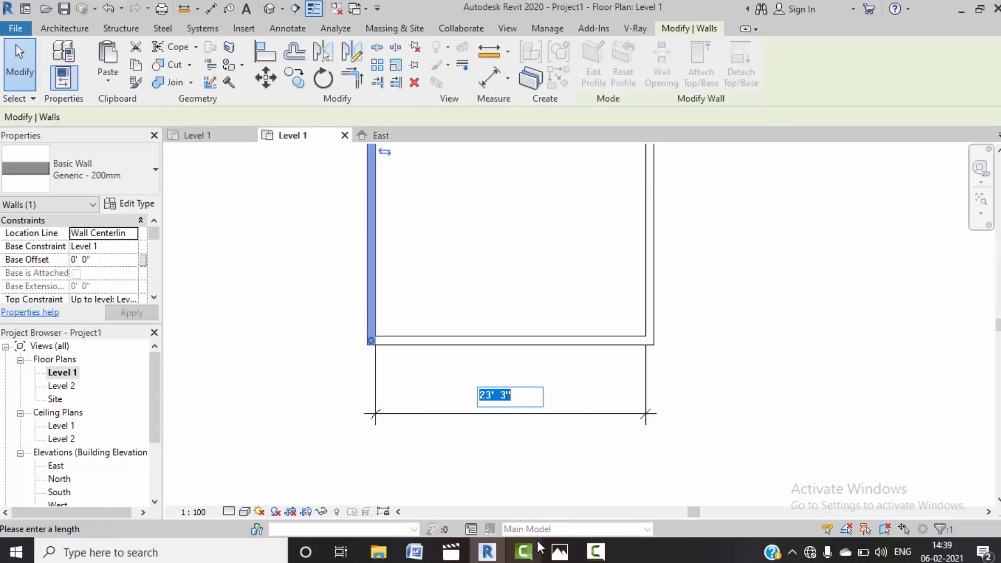
{"action": "left_click", "coordinate": [222, 134]}
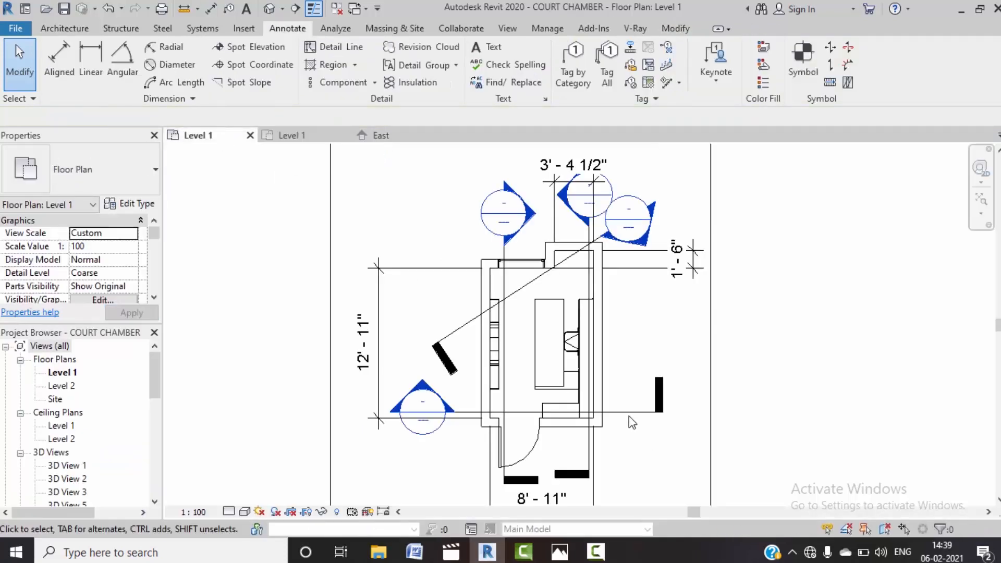
{"action": "left_click", "coordinate": [295, 135]}
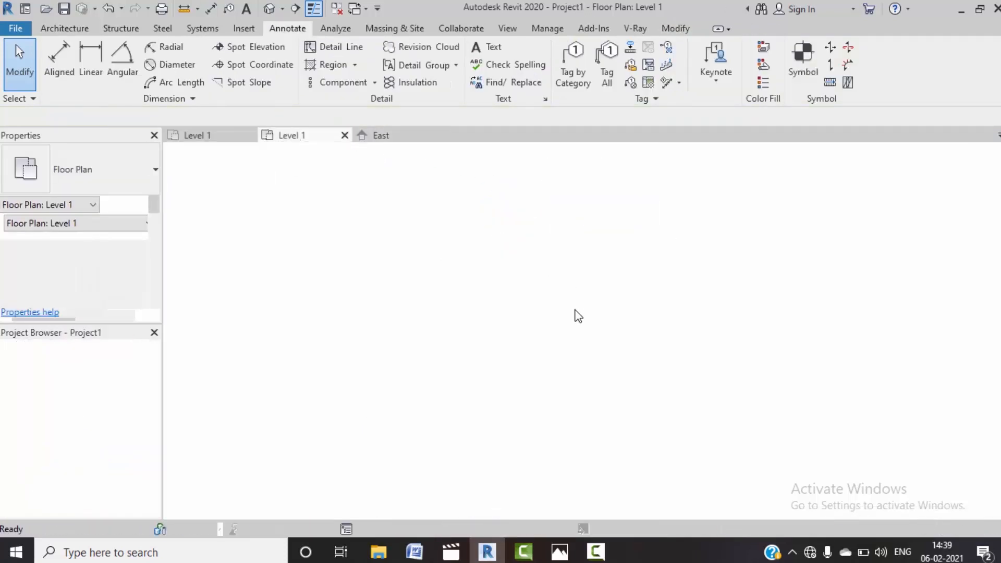
{"action": "left_click", "coordinate": [524, 404]}
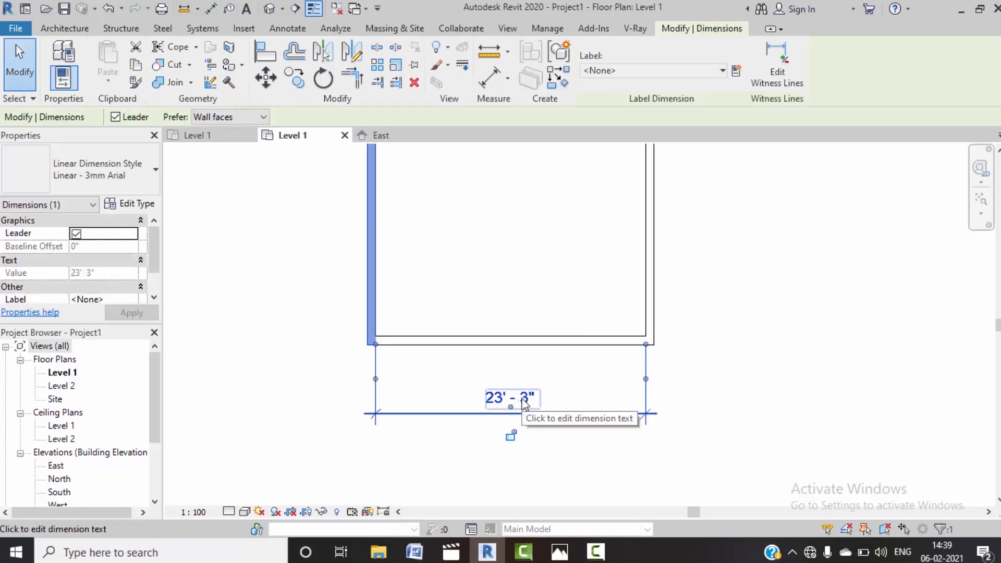
{"action": "left_click", "coordinate": [524, 404]}
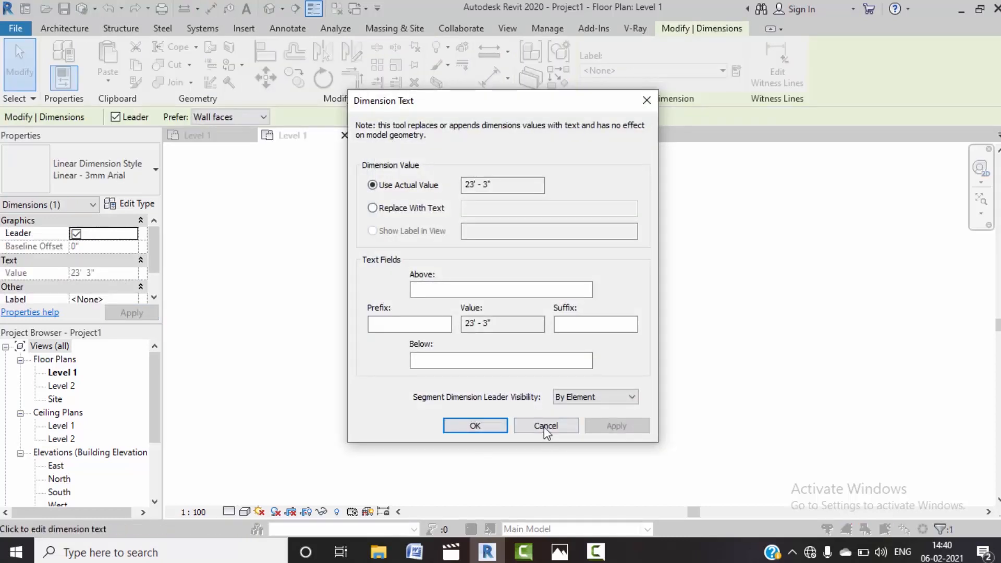
{"action": "left_click", "coordinate": [545, 426]}
{"action": "key", "text": "Escape"}
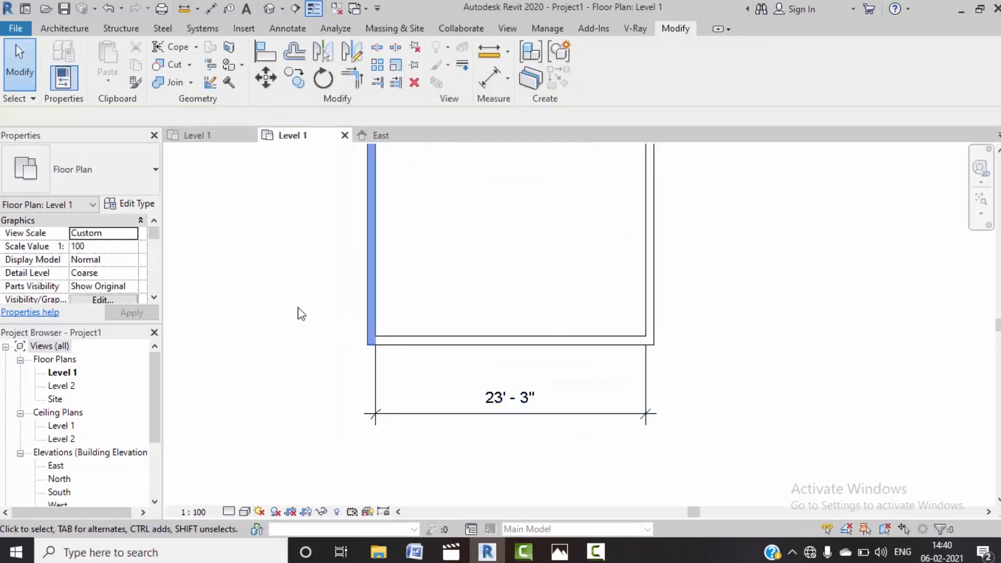
Step: Set the room's interior width to 8'-11" by moving the left wall, unjoining the elements that cannot stay joined
{"action": "left_click", "coordinate": [380, 300]}
{"action": "left_click", "coordinate": [503, 400]}
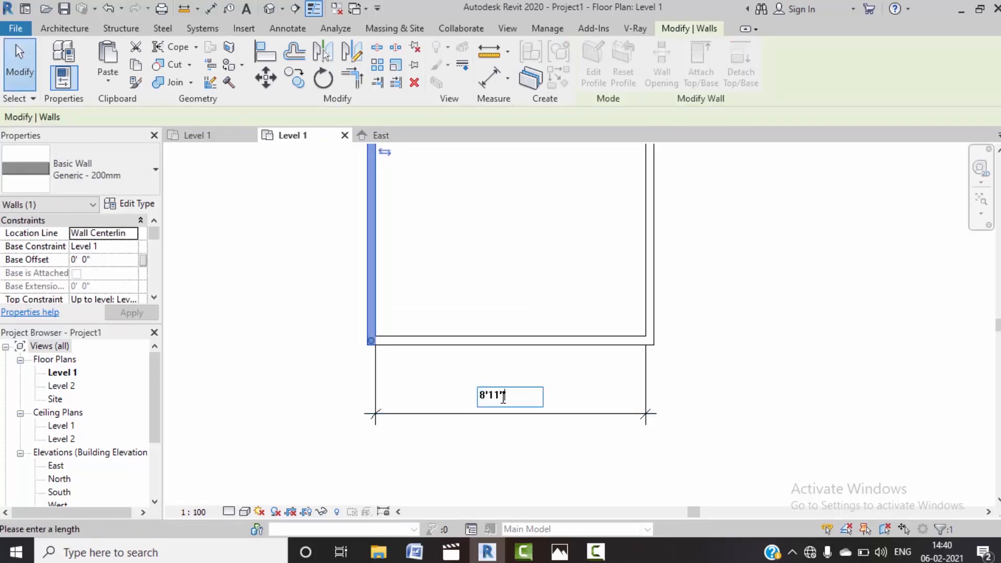
{"action": "key", "text": "Return"}
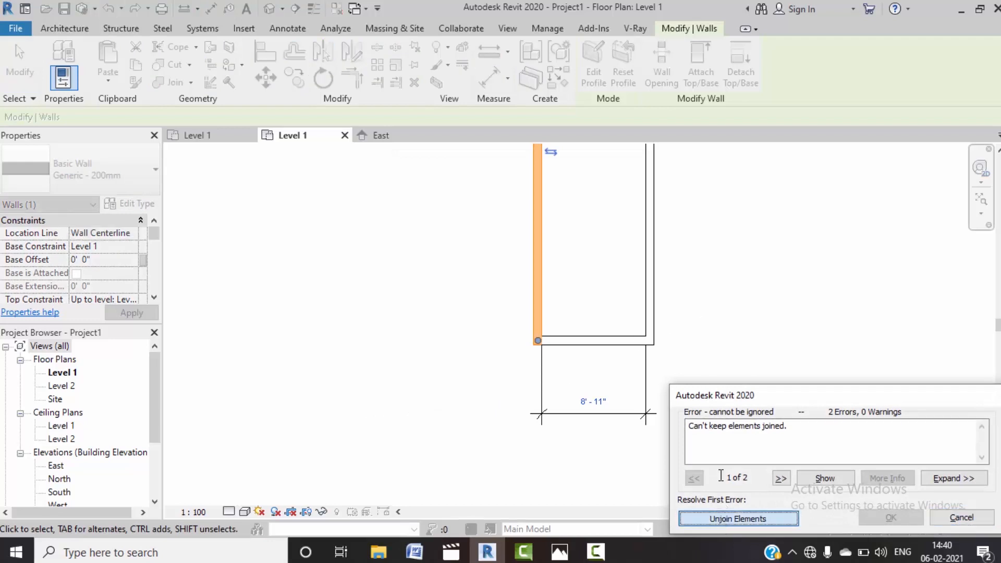
{"action": "scroll", "coordinate": [733, 328], "scroll_direction": "down", "scroll_amount": 2}
{"action": "left_click", "coordinate": [737, 518]}
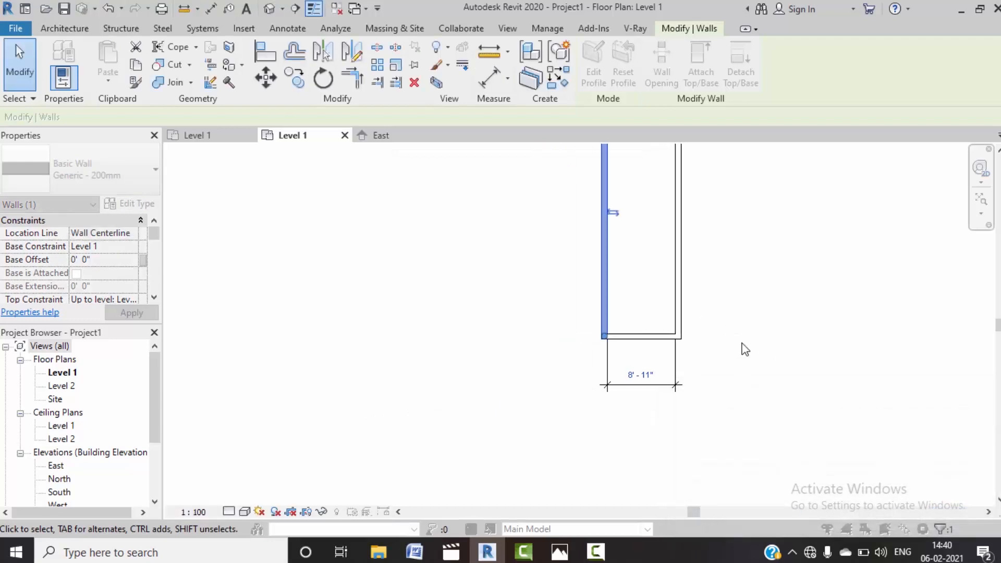
Step: Add an aligned dimension of the interior width between the short upper-left wall and the right wall
{"action": "scroll", "coordinate": [635, 405], "scroll_direction": "down", "scroll_amount": 3}
{"action": "scroll", "coordinate": [551, 256], "scroll_direction": "up", "scroll_amount": 5}
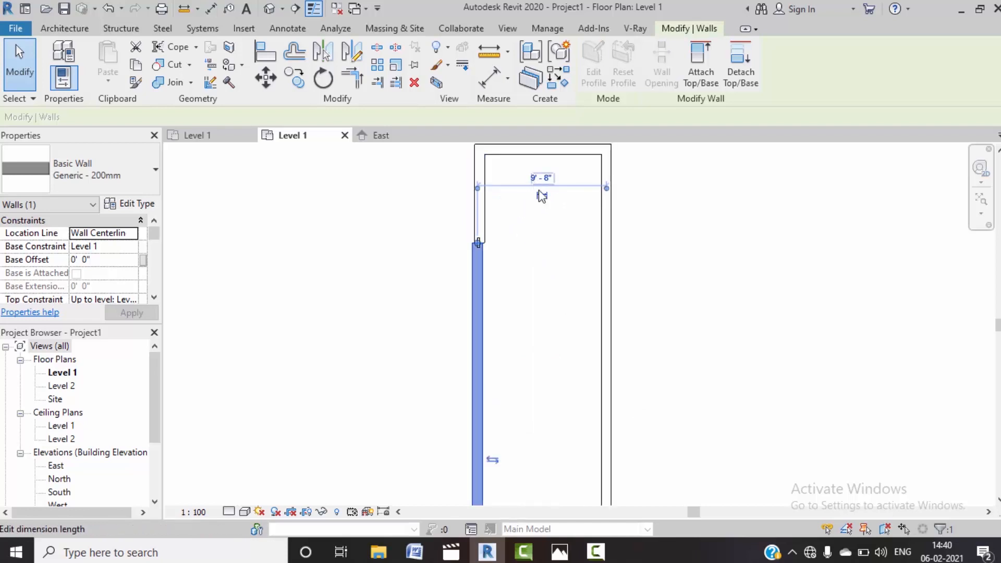
{"action": "left_click", "coordinate": [497, 208]}
{"action": "left_click", "coordinate": [81, 31]}
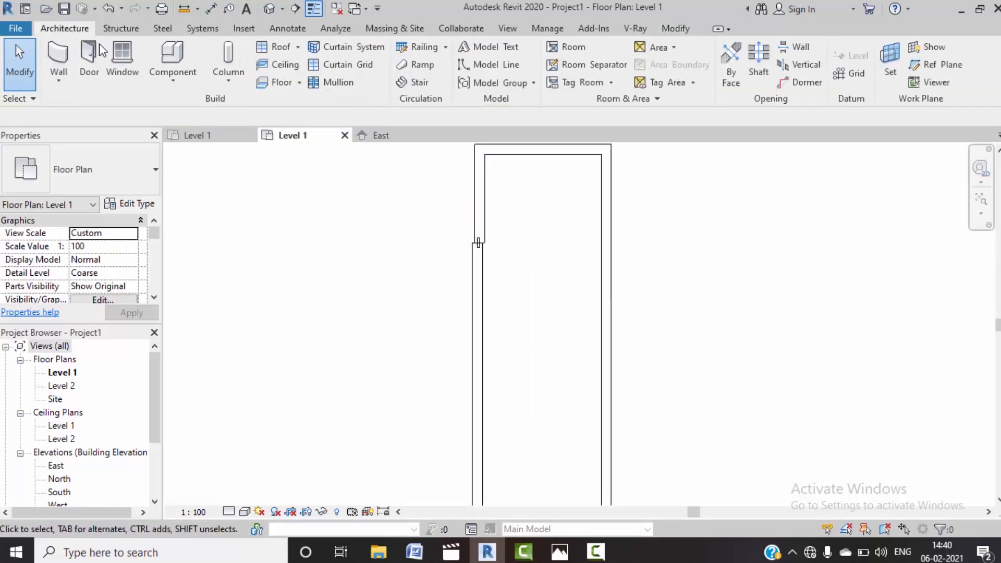
{"action": "left_click", "coordinate": [270, 30]}
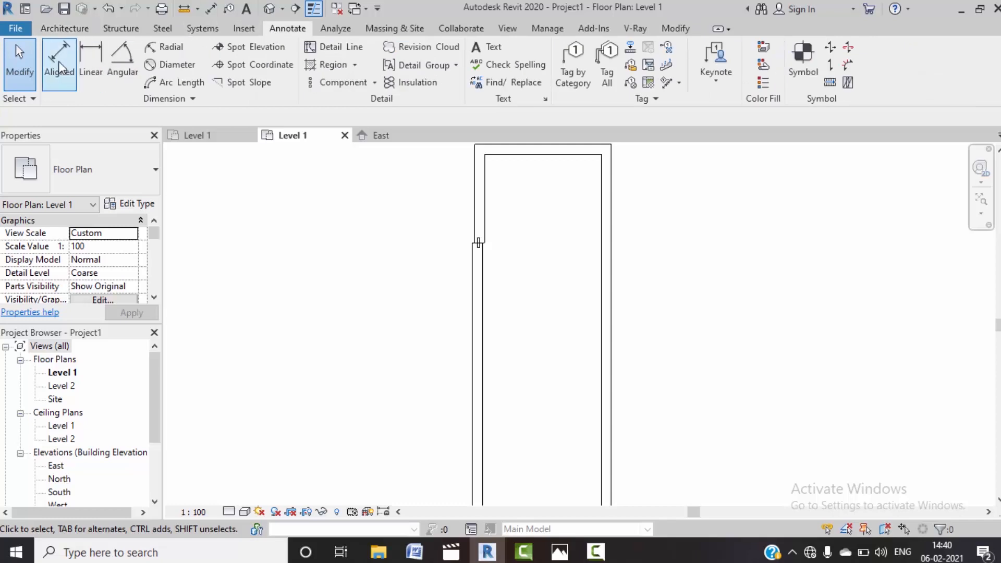
{"action": "left_click", "coordinate": [59, 58]}
{"action": "left_click", "coordinate": [516, 209]}
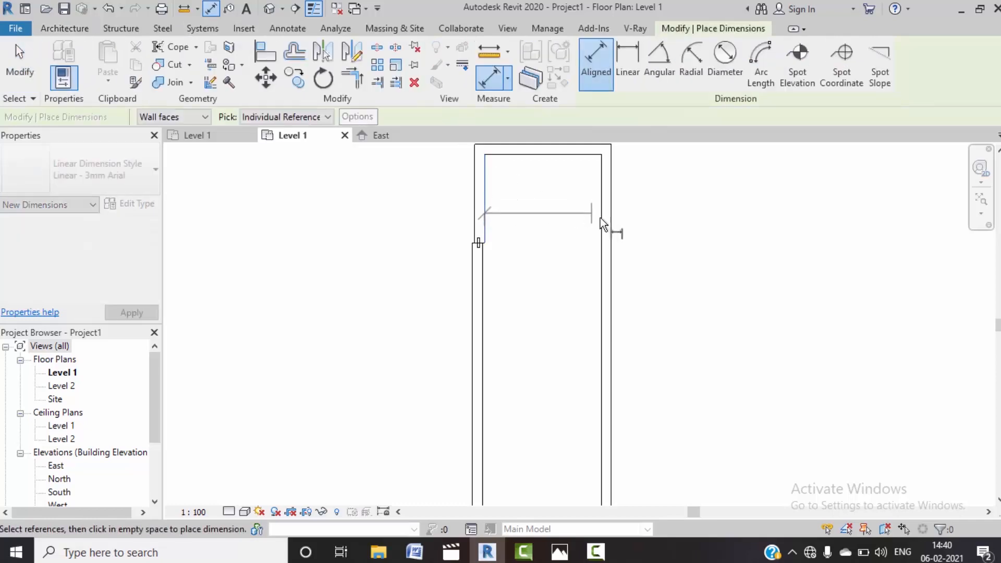
{"action": "left_click", "coordinate": [600, 216]}
{"action": "left_click", "coordinate": [604, 194]}
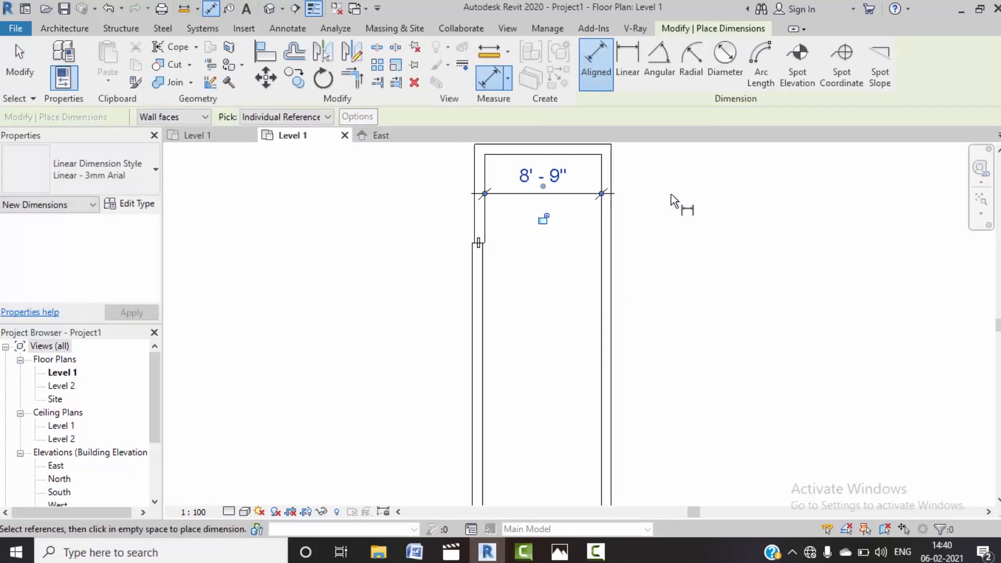
{"action": "key", "text": "Escape"}
{"action": "key", "text": "Escape"}
Step: Set the interior width at the room's upper end to 1'-6" by moving the short upper-left wall
{"action": "left_click", "coordinate": [486, 223]}
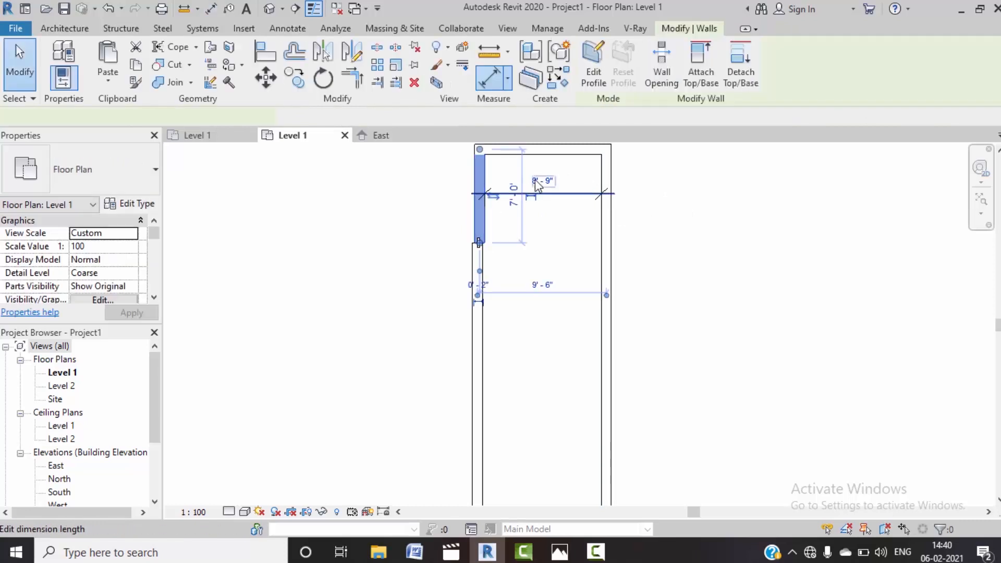
{"action": "left_click", "coordinate": [543, 180]}
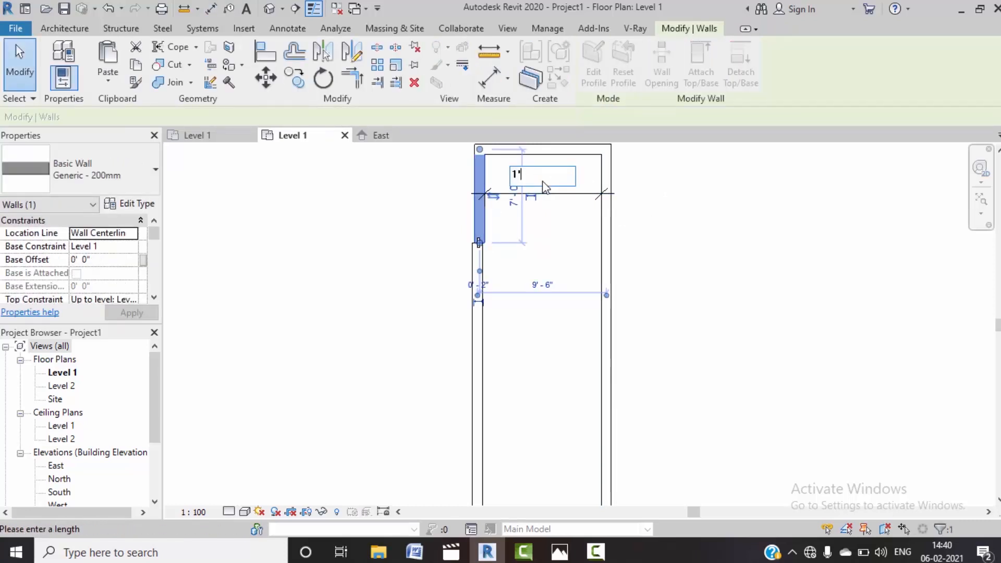
{"action": "type", "text": "1'6\""}
{"action": "key", "text": "Return"}
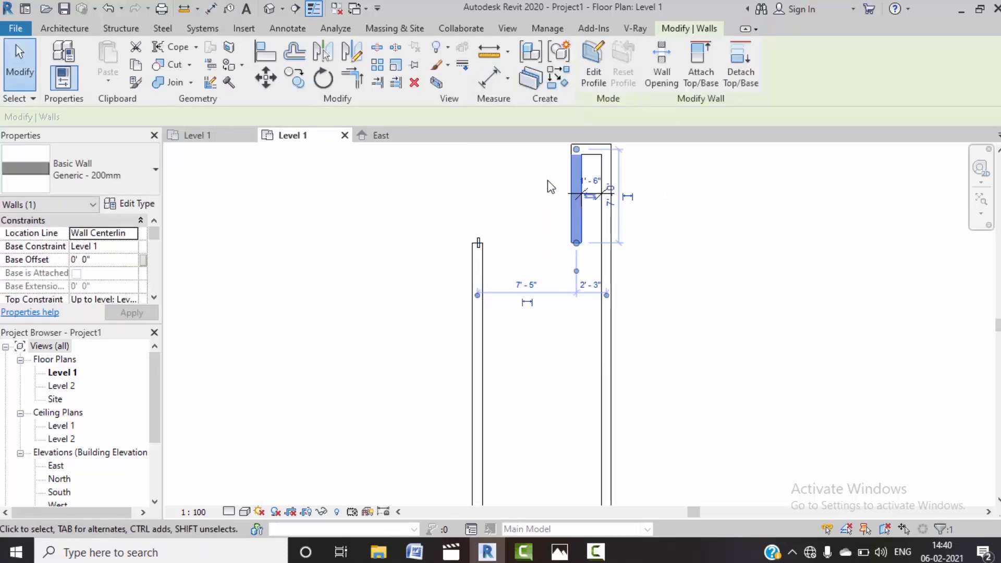
{"action": "left_click", "coordinate": [684, 282]}
{"action": "middle_click_drag", "start_coordinate": [538, 464], "coordinate": [528, 399]}
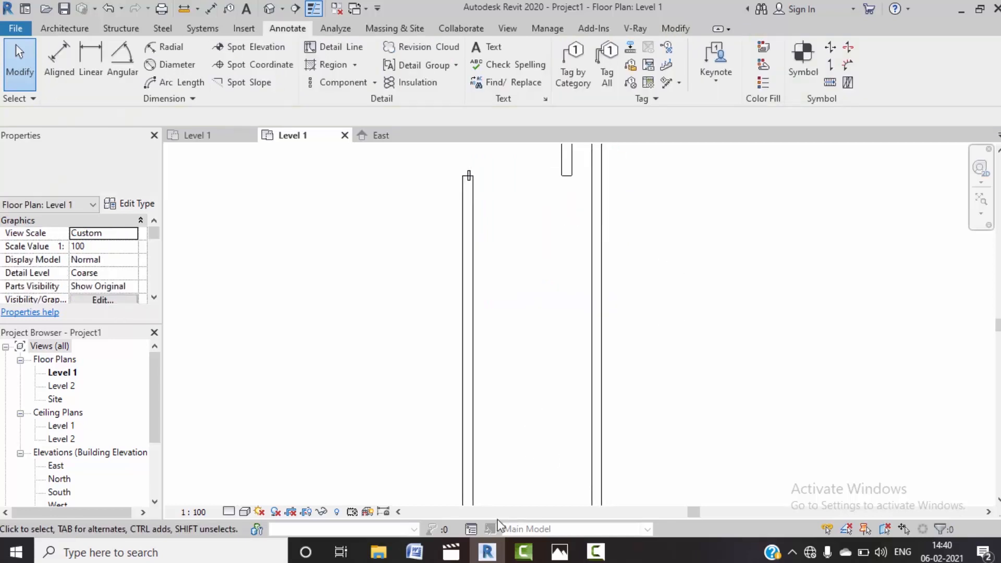
Step: Check the recess width in the COURT CHAMBER Level 1 plan and set Project1's recess width to 3'-4 1/2" by moving its short left wall
{"action": "left_click", "coordinate": [215, 135]}
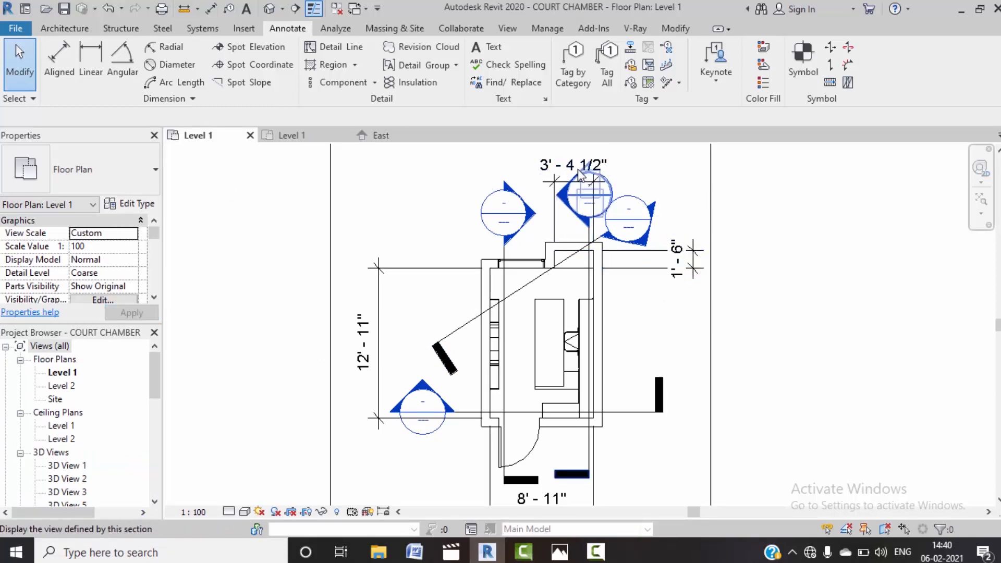
{"action": "left_click", "coordinate": [305, 136]}
{"action": "middle_click_drag", "start_coordinate": [558, 223], "coordinate": [493, 390]}
{"action": "left_click", "coordinate": [501, 301]}
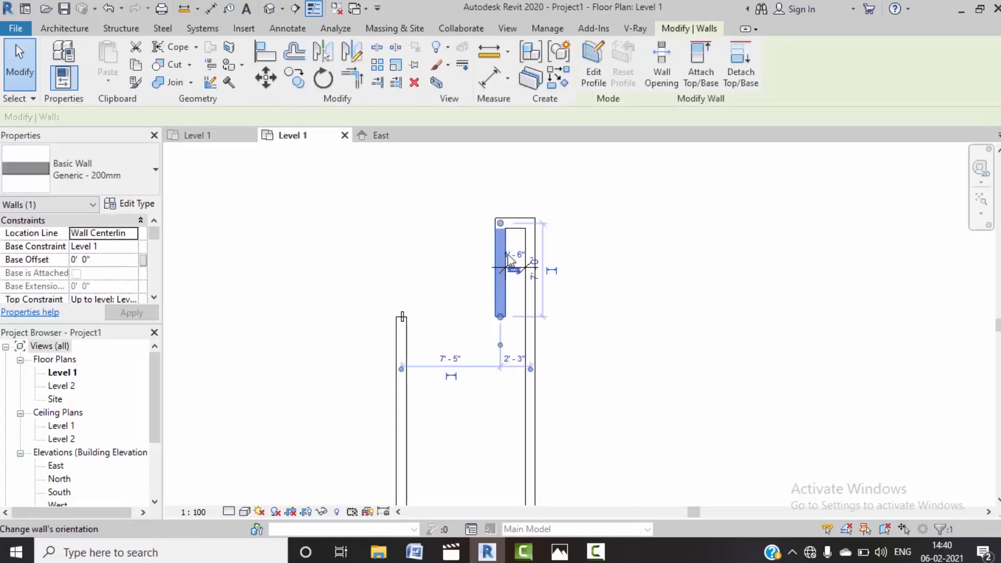
{"action": "left_click", "coordinate": [516, 252]}
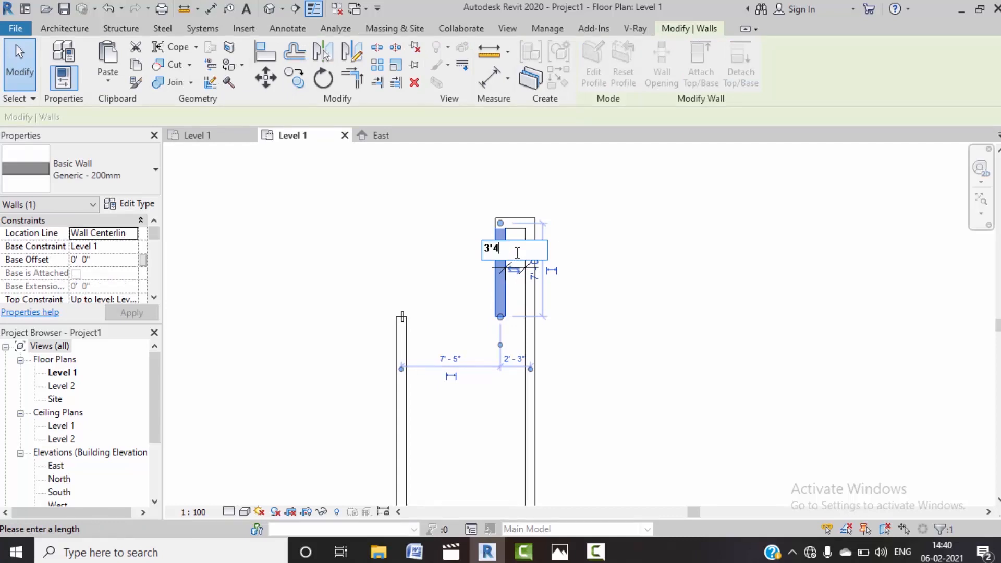
{"action": "key", "text": "Return"}
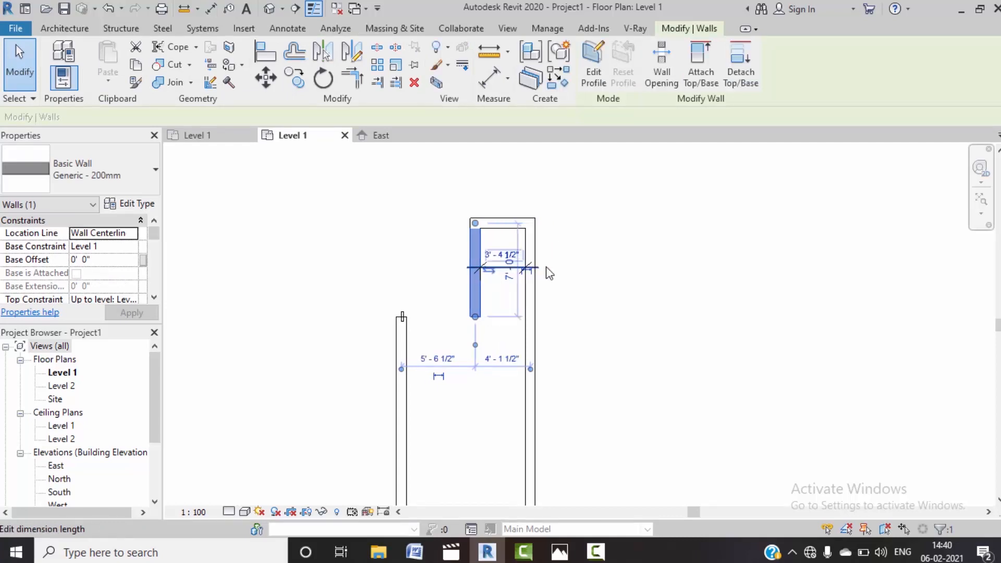
{"action": "left_click", "coordinate": [589, 290]}
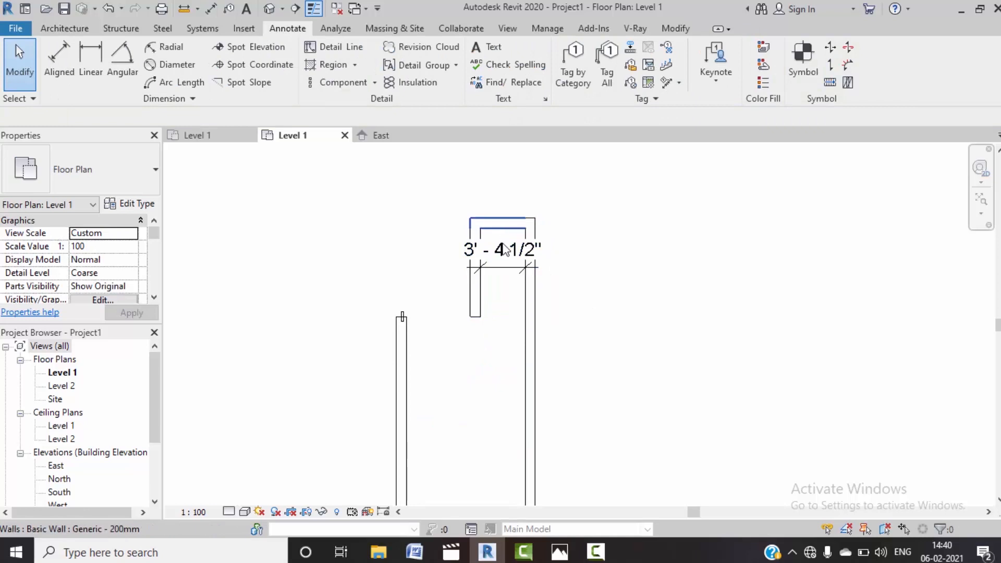
Step: Add an aligned dimension of the recess's depth from the top wall's inner face to the short left wall's lower end
{"action": "scroll", "coordinate": [487, 300], "scroll_direction": "down", "scroll_amount": 3}
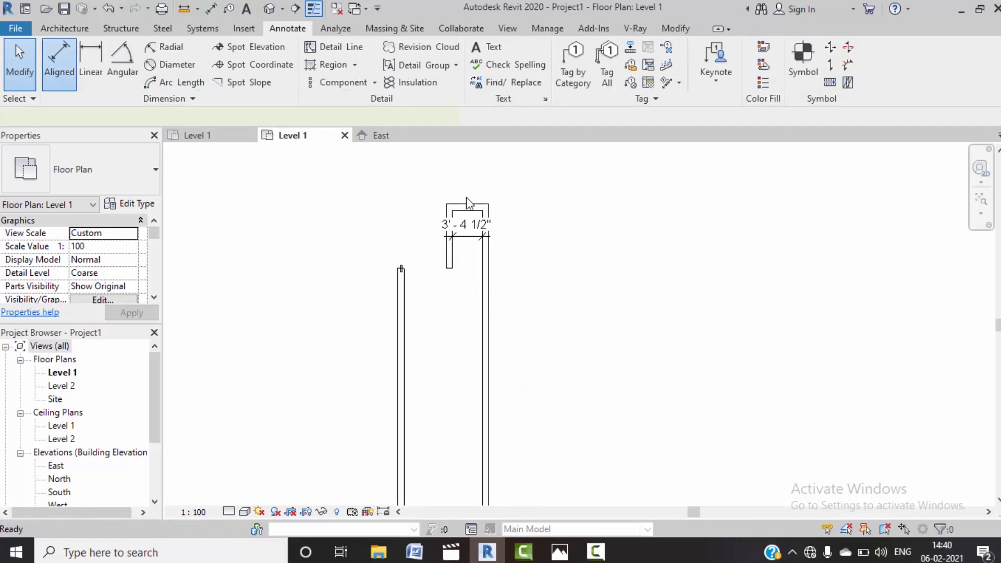
{"action": "left_click", "coordinate": [61, 61]}
{"action": "left_click", "coordinate": [450, 268]}
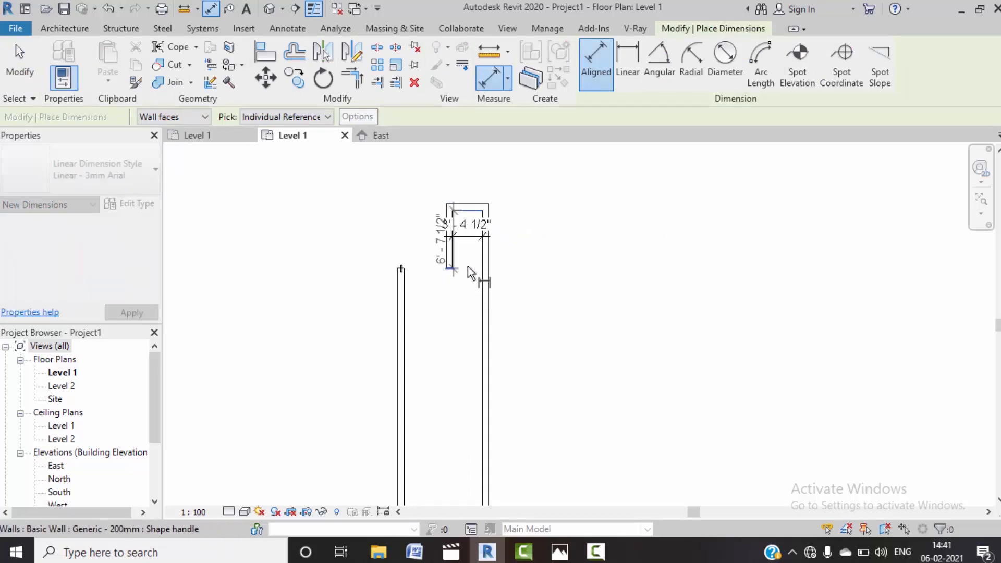
{"action": "left_click", "coordinate": [470, 265]}
{"action": "key", "text": "Escape"}
{"action": "key", "text": "Escape"}
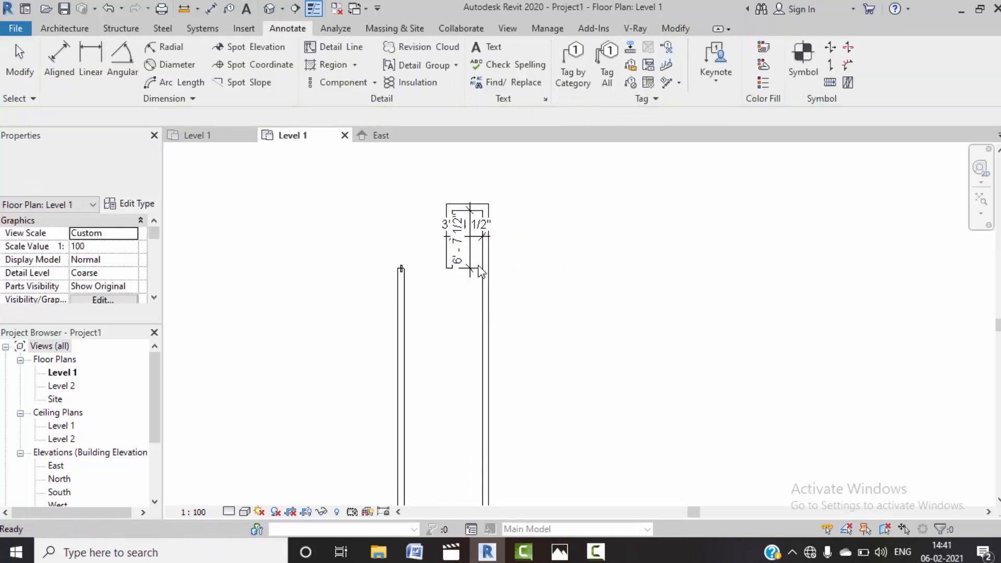
Step: Set the recess's depth to 1'-6" by shortening its short left wall
{"action": "scroll", "coordinate": [451, 275], "scroll_direction": "up", "scroll_amount": 2}
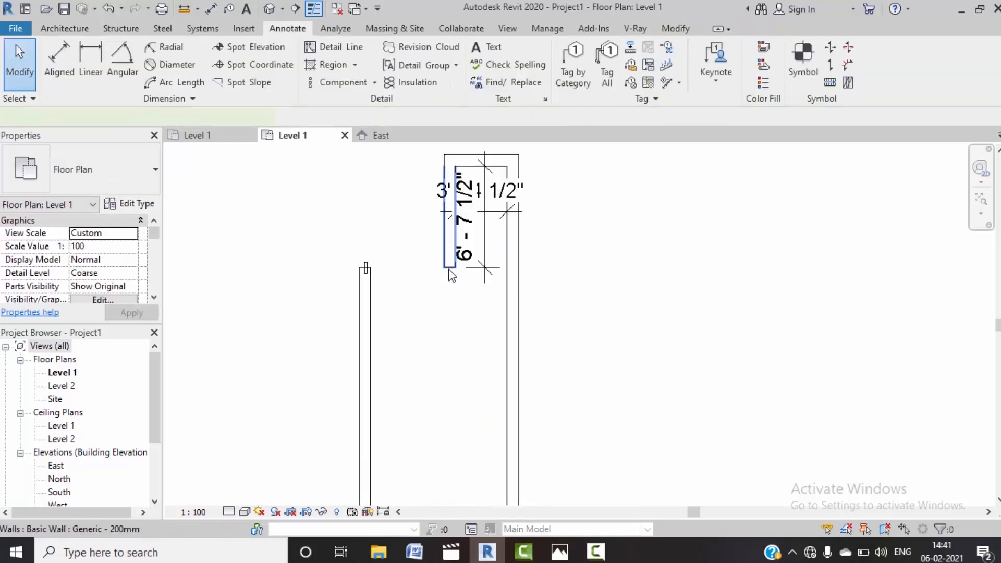
{"action": "left_click", "coordinate": [452, 276]}
{"action": "left_click", "coordinate": [467, 218]}
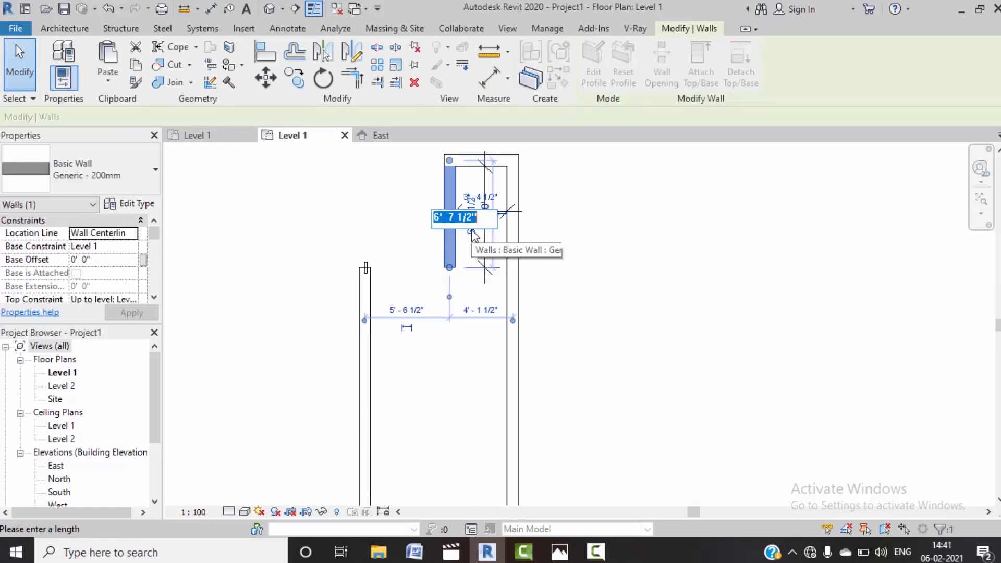
{"action": "type", "text": "1'6"}
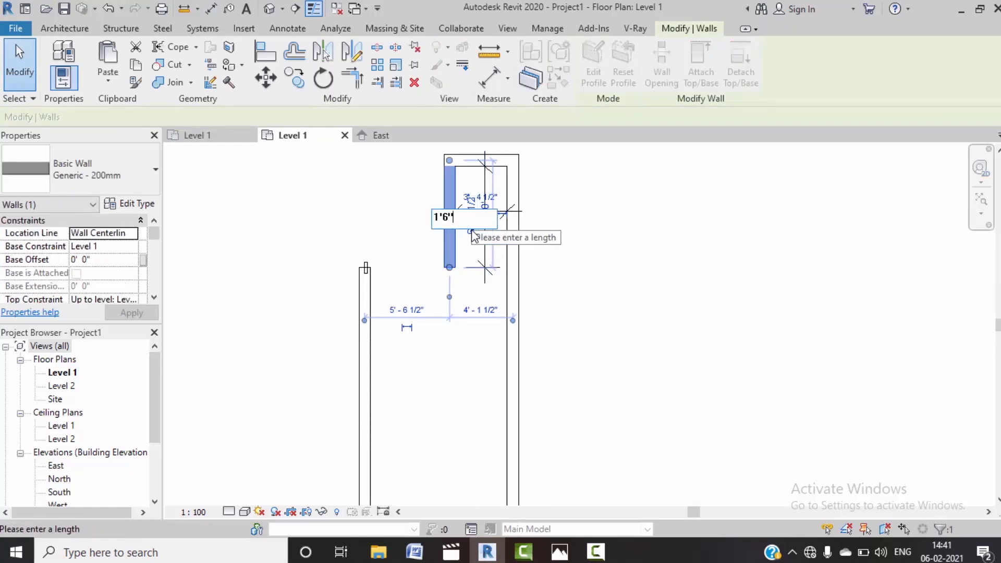
{"action": "key", "text": "Return"}
{"action": "left_click", "coordinate": [651, 277]}
{"action": "scroll", "coordinate": [615, 265], "scroll_direction": "down", "scroll_amount": 1}
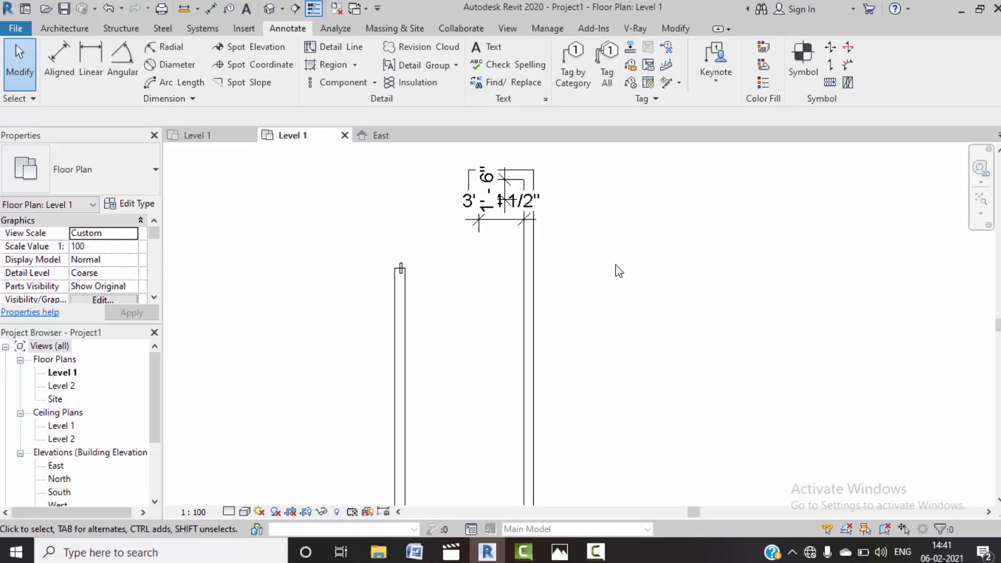
Step: Delete the width and depth dimensions of the upper recess
{"action": "middle_click_drag", "start_coordinate": [607, 282], "coordinate": [587, 324]}
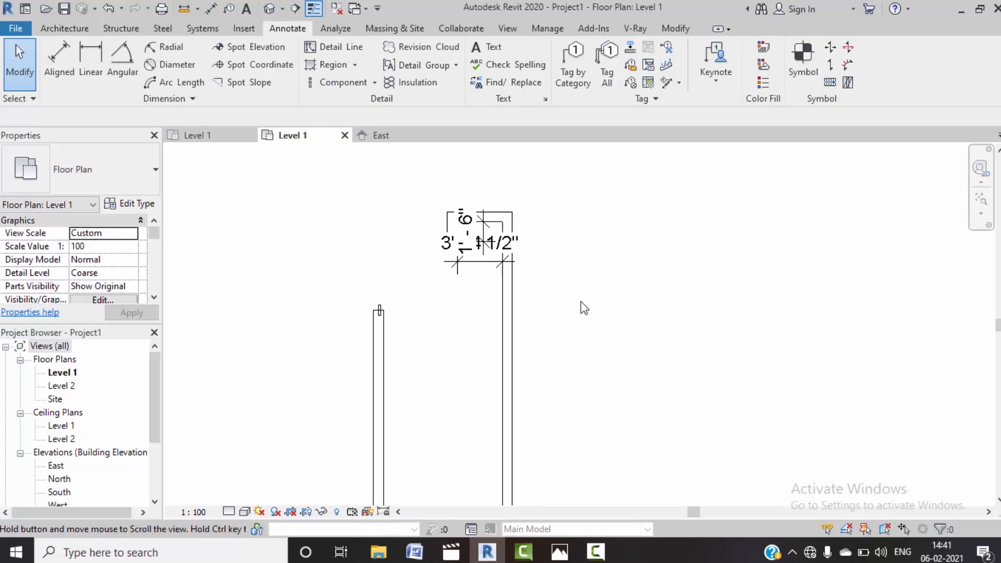
{"action": "left_click", "coordinate": [492, 251]}
{"action": "key", "text": "Delete"}
{"action": "left_click", "coordinate": [487, 246]}
{"action": "key", "text": "Delete"}
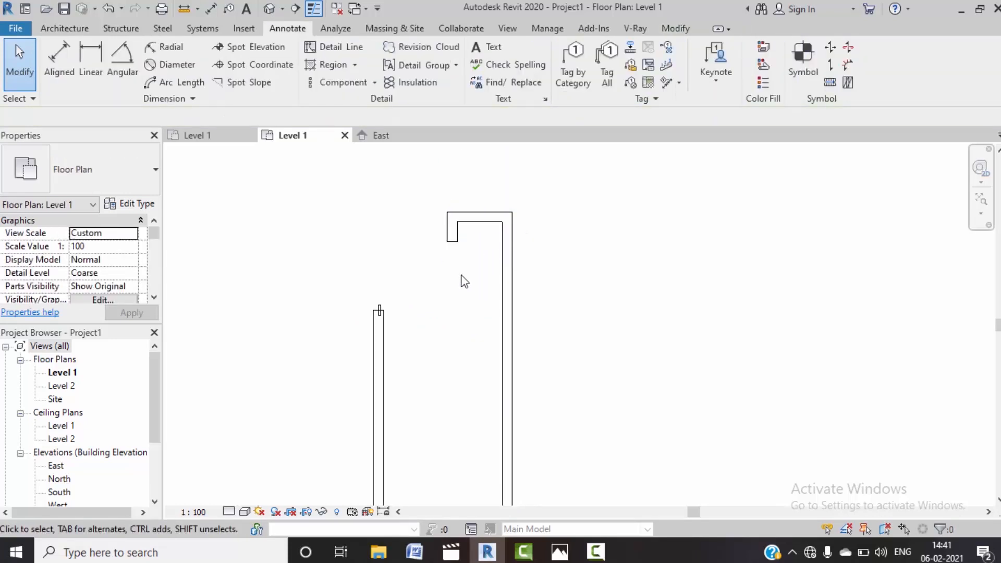
Step: Draw a horizontal wall about 5'-6 1/2" long from the recess wall's lower end to the left wall's centerline, unjoining the conflicting elements
{"action": "left_click", "coordinate": [452, 234]}
{"action": "key", "text": "w"}
{"action": "key", "text": "a"}
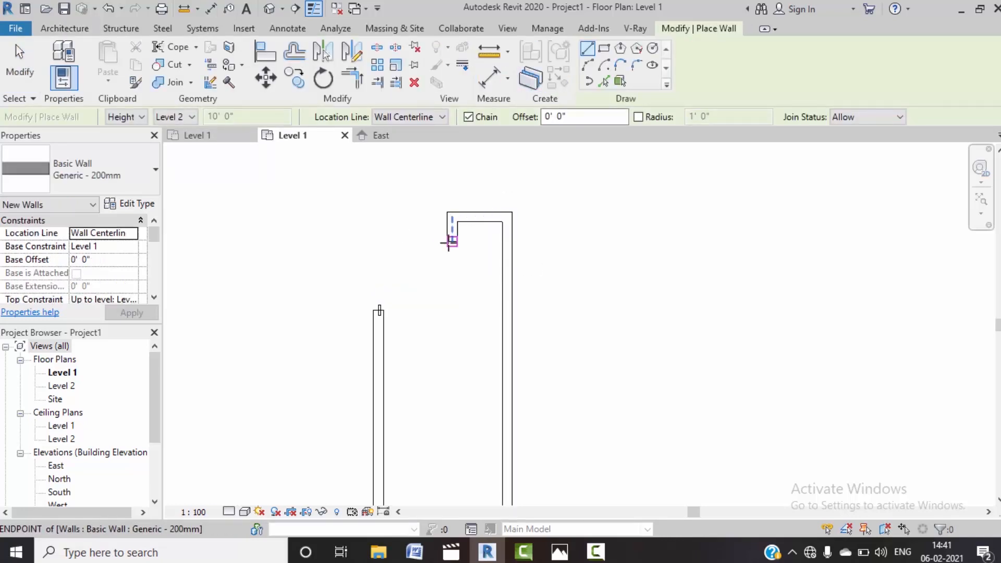
{"action": "left_click", "coordinate": [448, 243]}
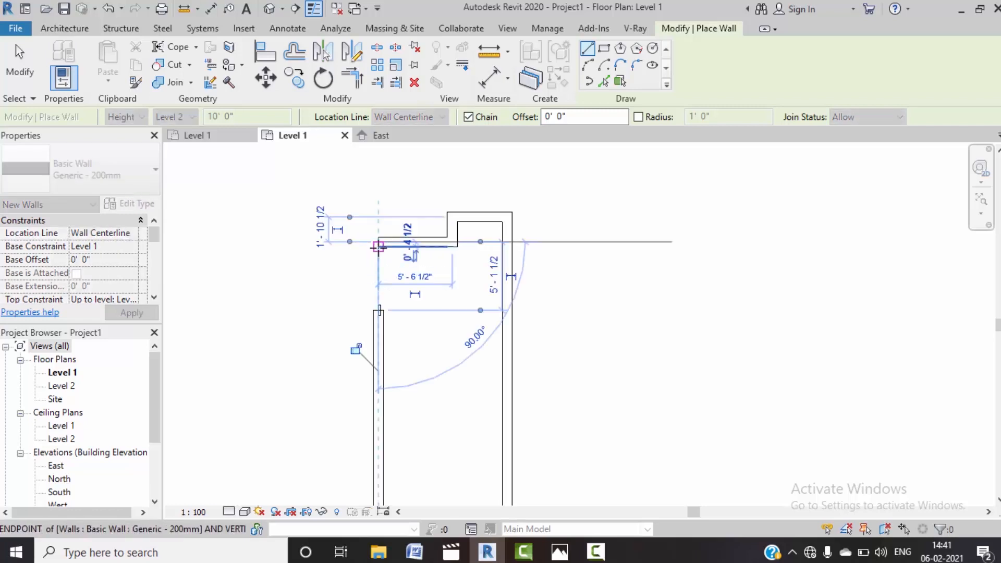
{"action": "left_click", "coordinate": [379, 244]}
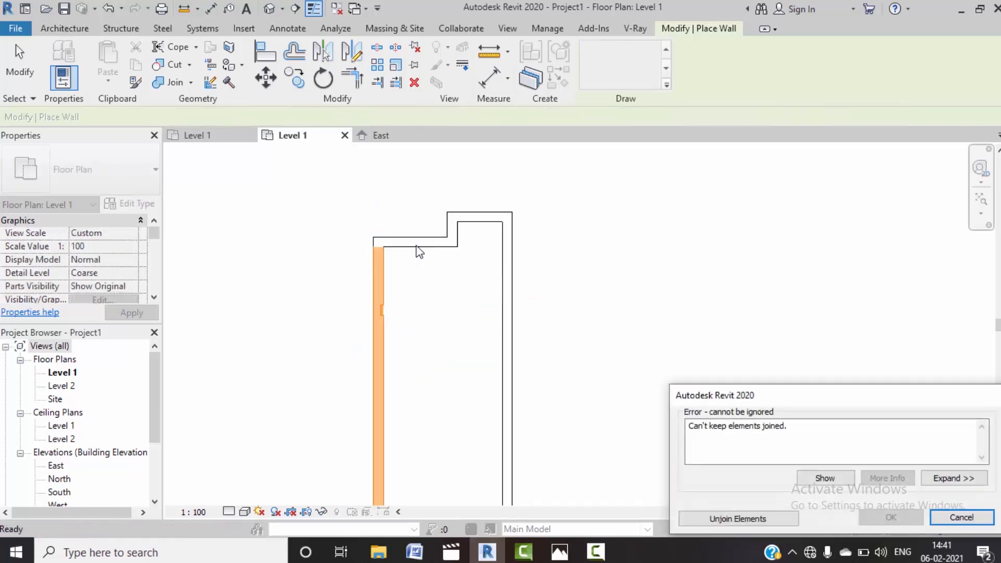
{"action": "left_click", "coordinate": [723, 517]}
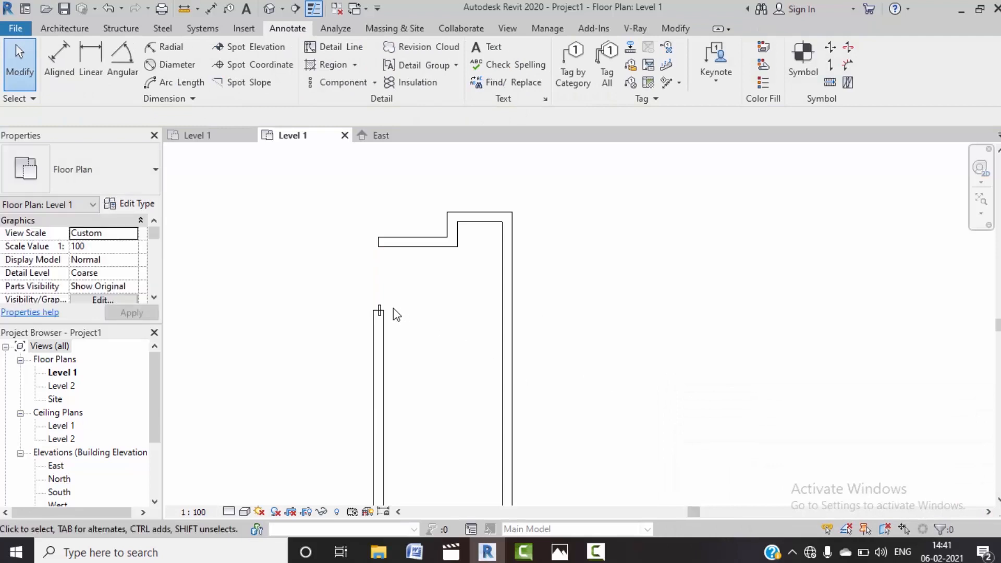
Step: Delete the small leftover wall stub at the long left wall's upper end
{"action": "scroll", "coordinate": [384, 312], "scroll_direction": "up", "scroll_amount": 3}
{"action": "left_click", "coordinate": [381, 313]}
{"action": "key", "text": "Escape"}
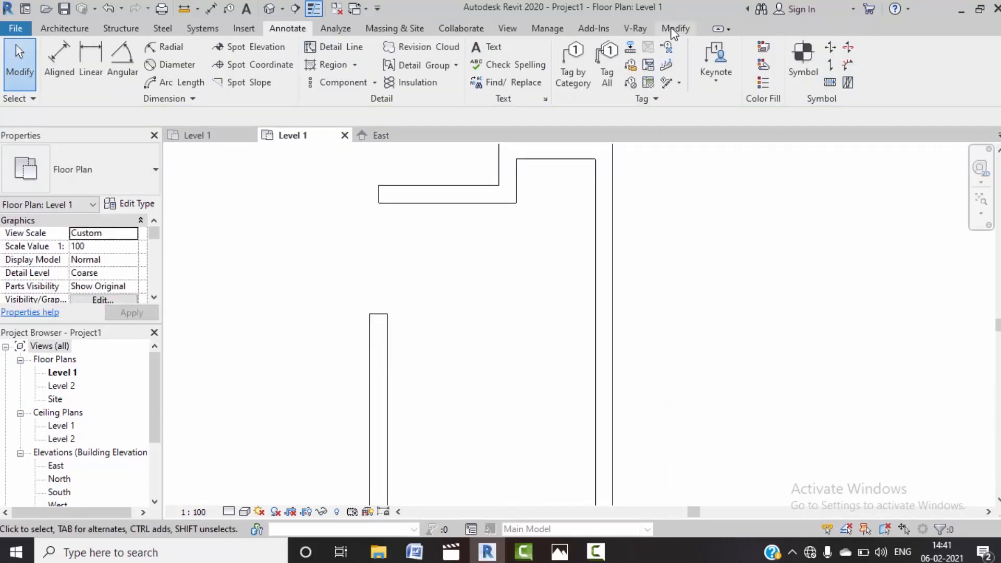
Step: Trim/extend the long left wall and the new horizontal wall to a corner, closing the room outline
{"action": "left_click", "coordinate": [674, 30]}
{"action": "left_click", "coordinate": [352, 78]}
{"action": "left_click", "coordinate": [379, 323]}
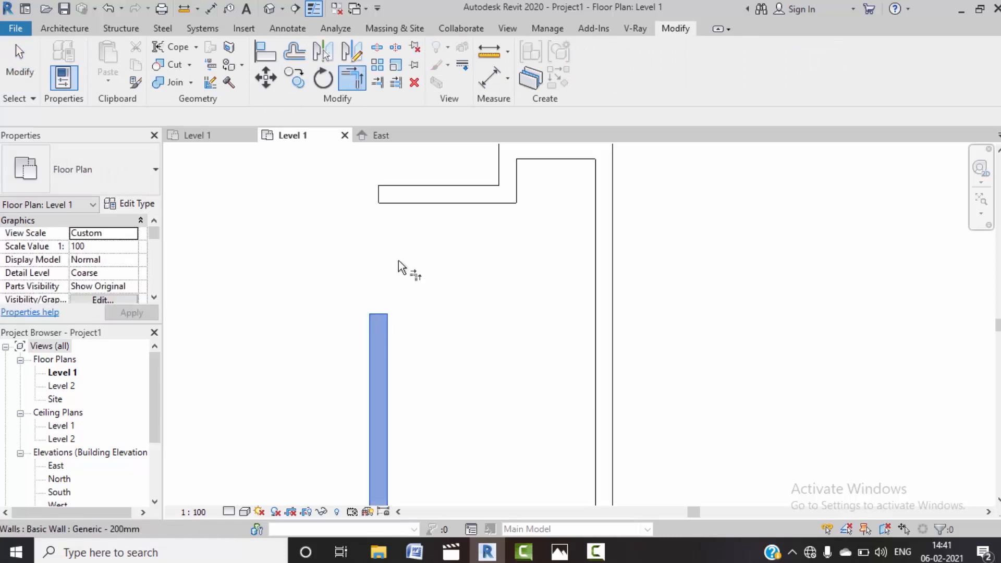
{"action": "left_click", "coordinate": [409, 194]}
{"action": "key", "text": "Escape"}
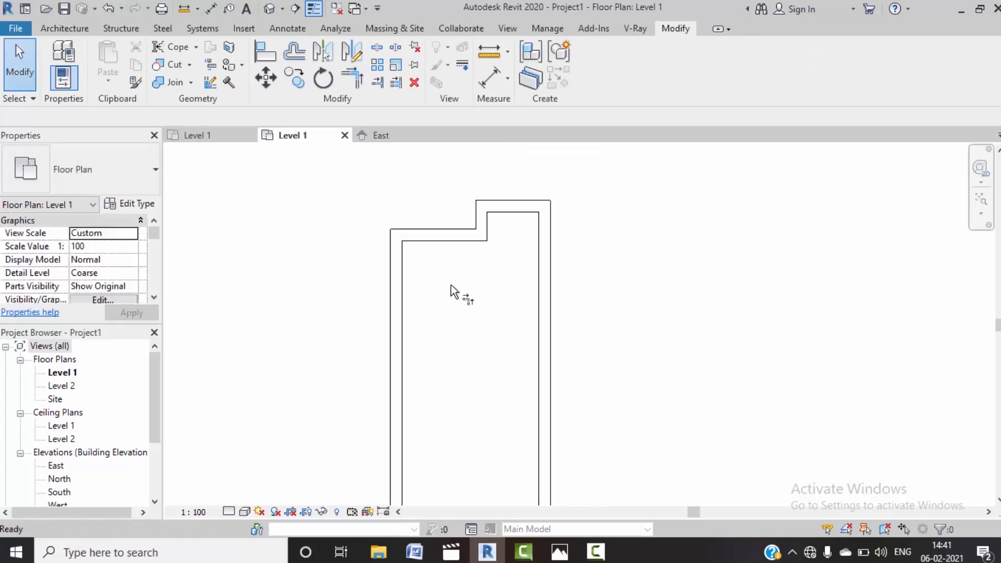
Step: Delete the room's interior width dimension below the bottom wall
{"action": "scroll", "coordinate": [471, 351], "scroll_direction": "down", "scroll_amount": 4}
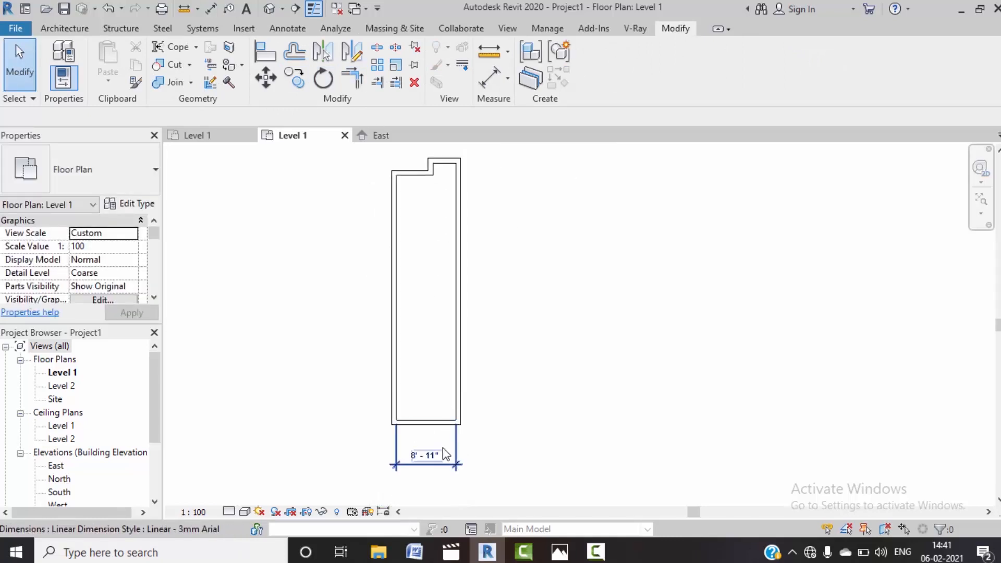
{"action": "left_click", "coordinate": [442, 449]}
{"action": "key", "text": "Delete"}
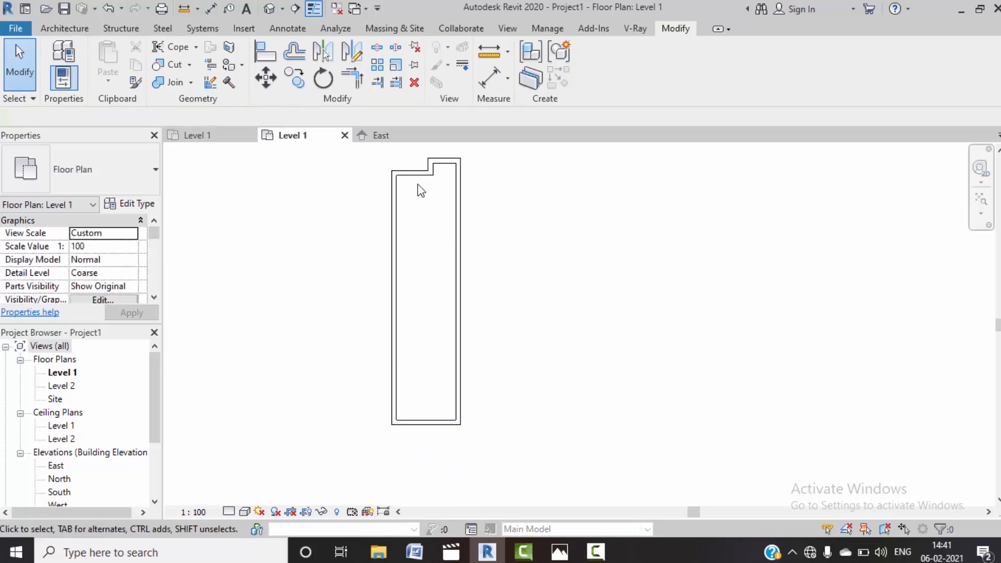
Step: Add an aligned dimension of the room's interior length from the stepped upper wall to the bottom wall, placed beyond the right wall
{"action": "left_click", "coordinate": [274, 30]}
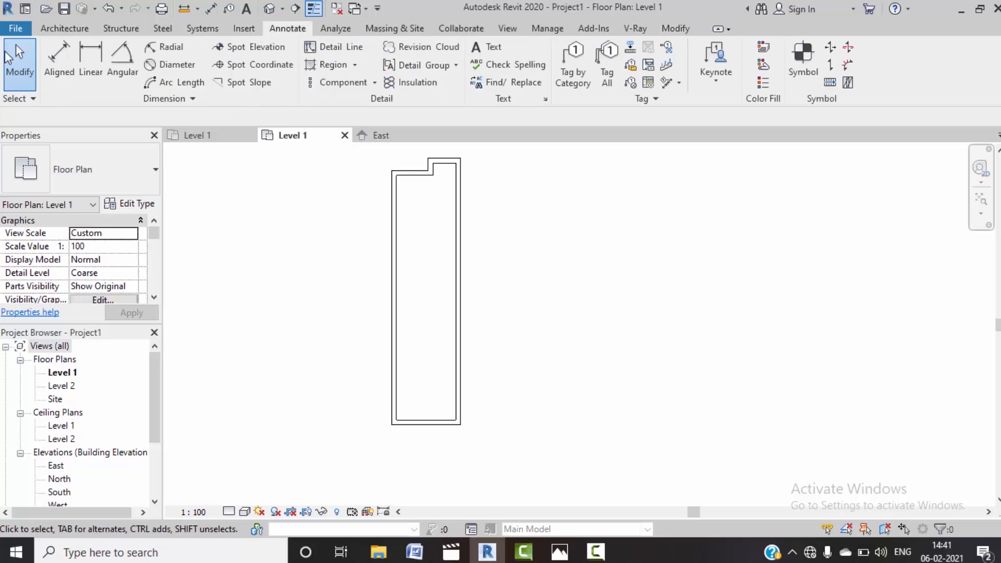
{"action": "left_click", "coordinate": [58, 56]}
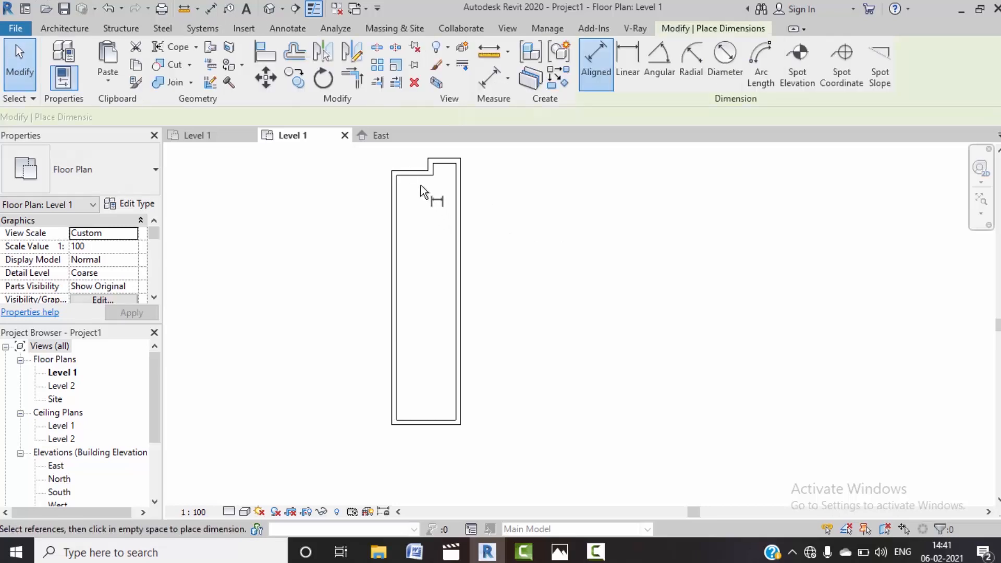
{"action": "left_click", "coordinate": [427, 418]}
{"action": "left_click", "coordinate": [573, 337]}
{"action": "key", "text": "Escape"}
{"action": "key", "text": "Escape"}
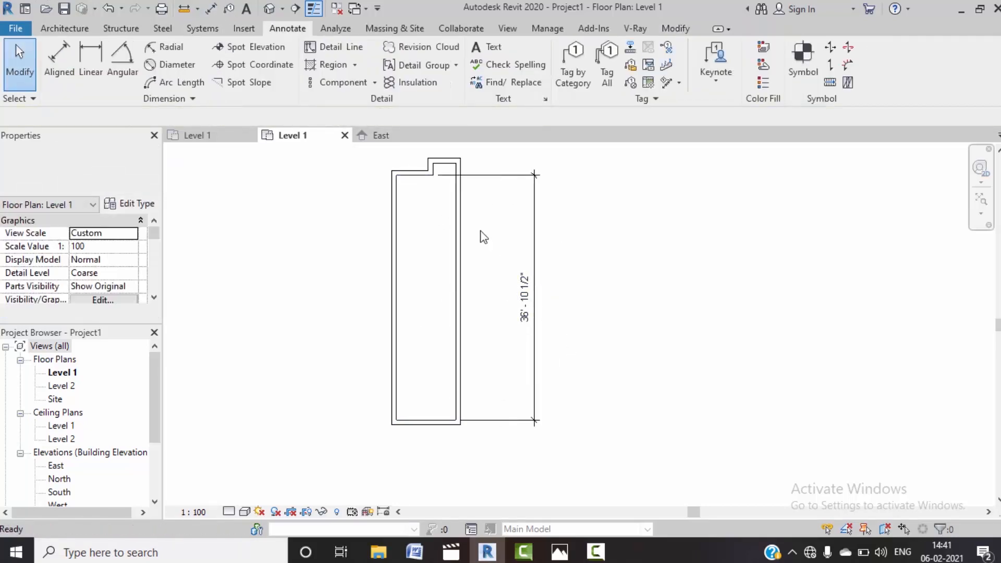
Step: Check the original plan's room length and set the new room's interior length to 12' 11" by moving the bottom wall
{"action": "left_click", "coordinate": [214, 137]}
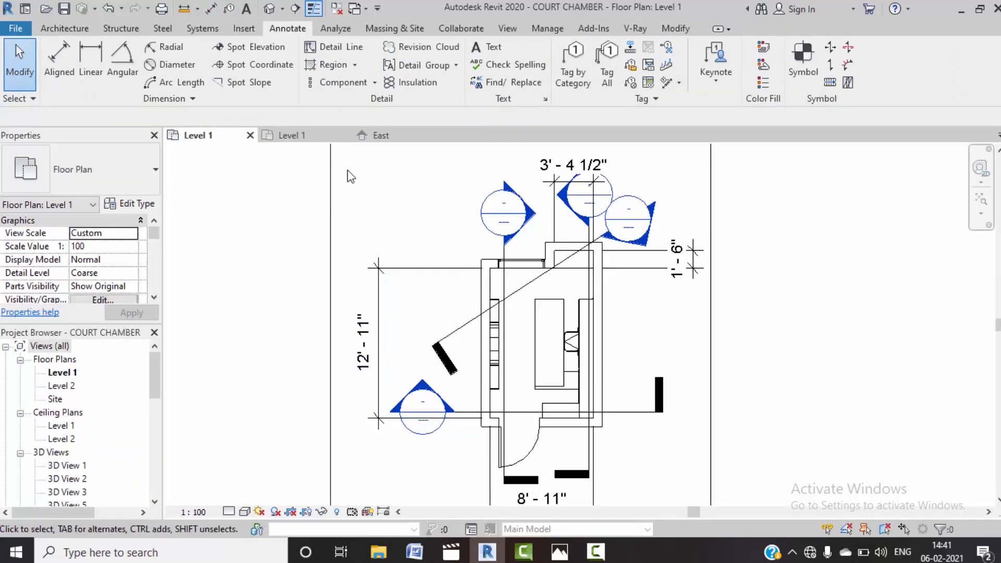
{"action": "left_click", "coordinate": [320, 135]}
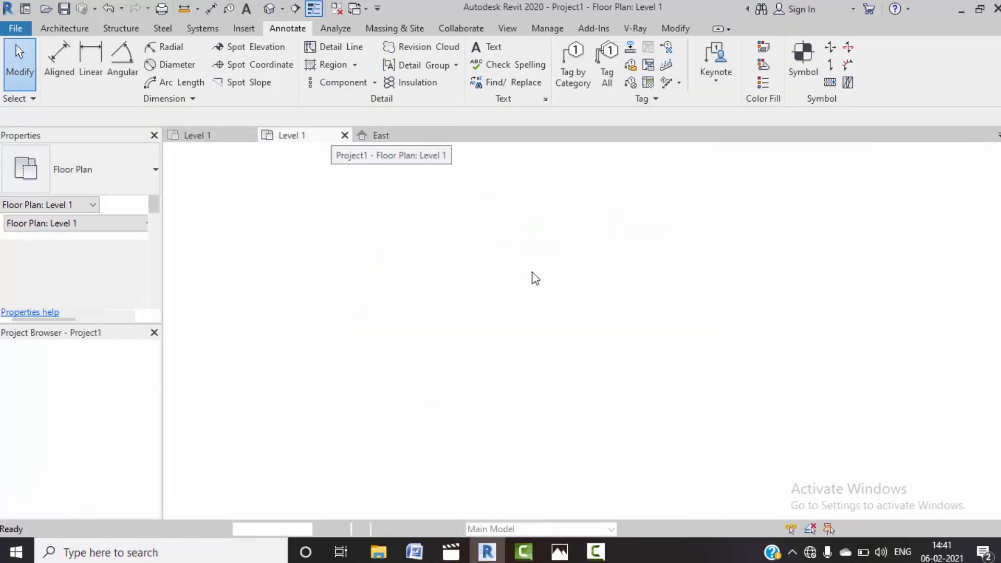
{"action": "left_click", "coordinate": [438, 135]}
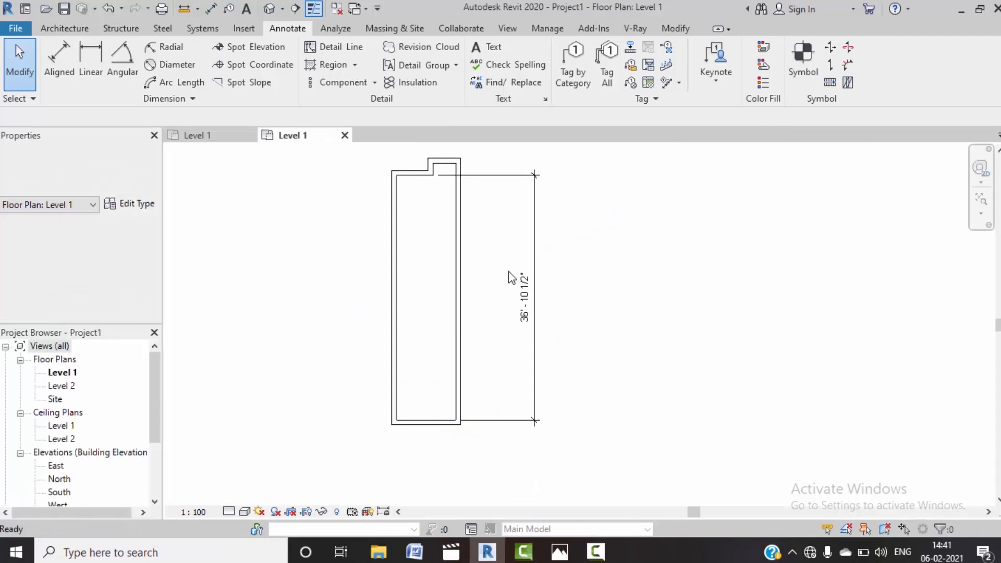
{"action": "left_click", "coordinate": [425, 422]}
{"action": "left_click", "coordinate": [525, 295]}
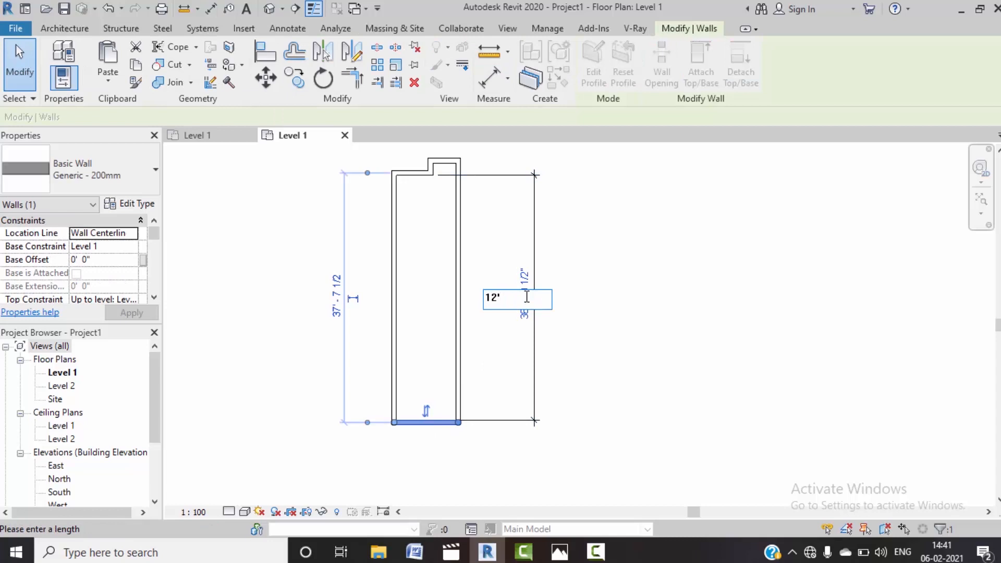
{"action": "key", "text": "Return"}
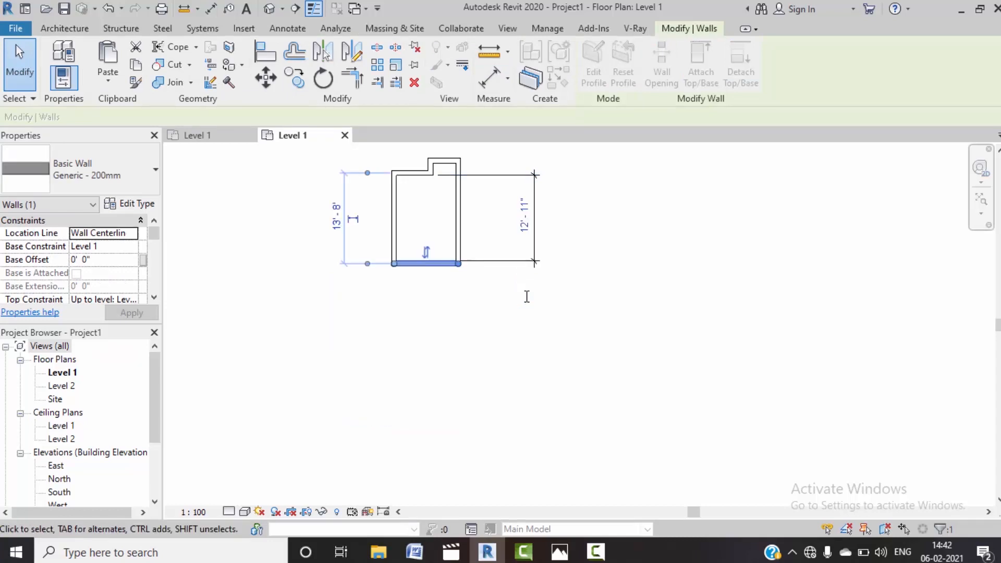
{"action": "left_click", "coordinate": [542, 304]}
Step: Delete the room's interior length dimension beyond the right wall
{"action": "middle_click_drag", "start_coordinate": [496, 278], "coordinate": [518, 304]}
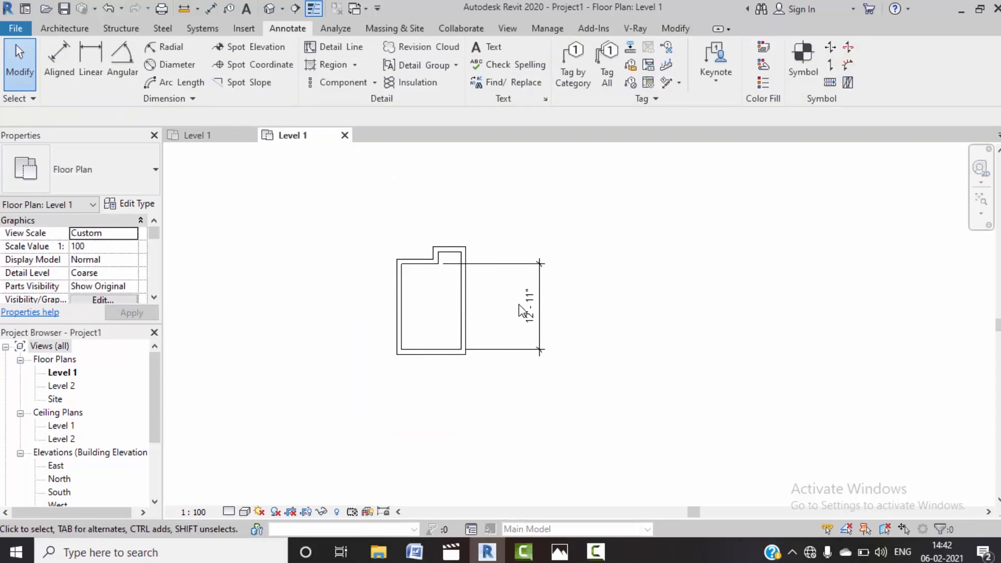
{"action": "left_click", "coordinate": [530, 312]}
{"action": "key", "text": "Delete"}
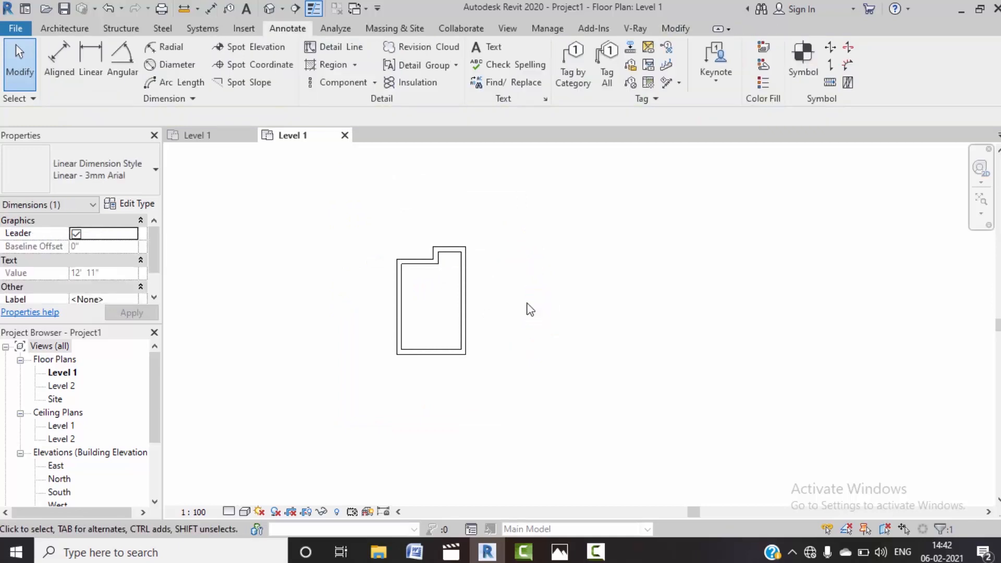
{"action": "scroll", "coordinate": [454, 256], "scroll_direction": "up", "scroll_amount": 5}
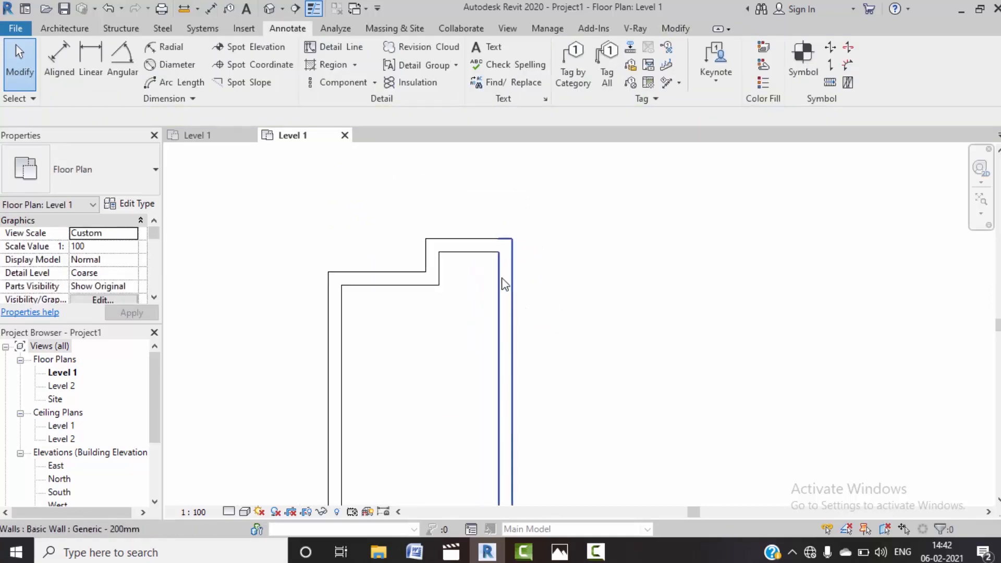
{"action": "scroll", "coordinate": [476, 266], "scroll_direction": "down", "scroll_amount": 4}
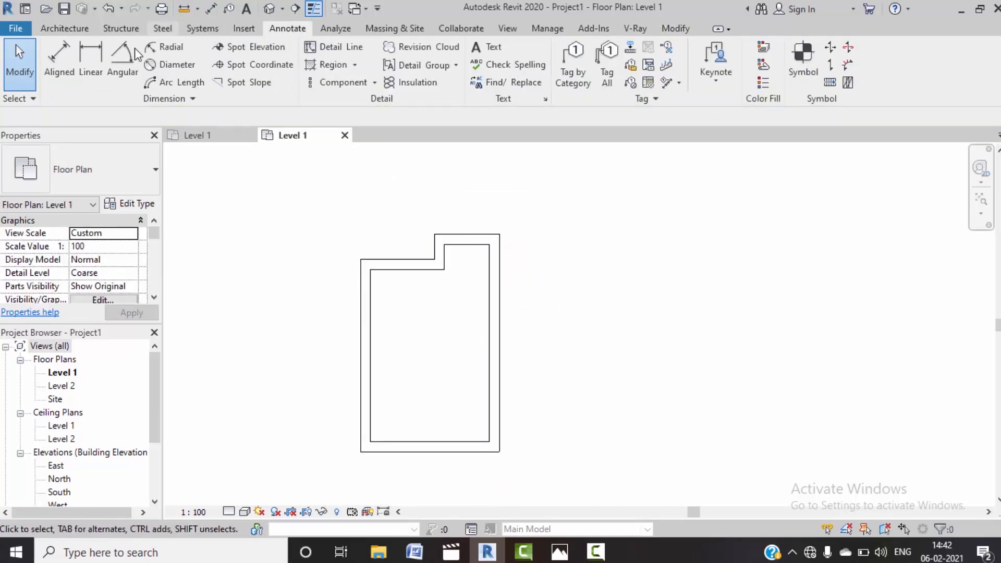
{"action": "left_click", "coordinate": [62, 66]}
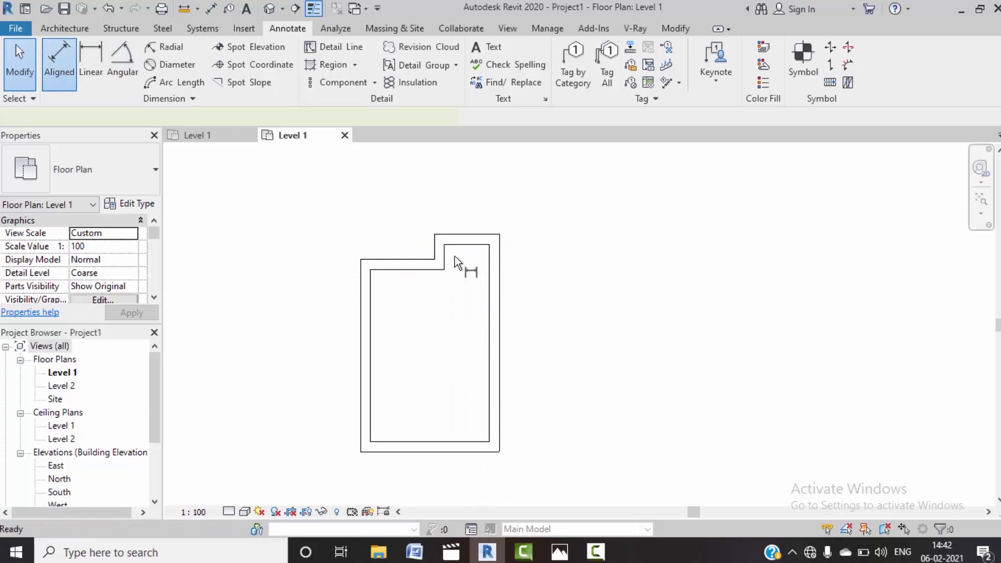
{"action": "left_click", "coordinate": [485, 265]}
{"action": "key", "text": "Escape"}
{"action": "key", "text": "Escape"}
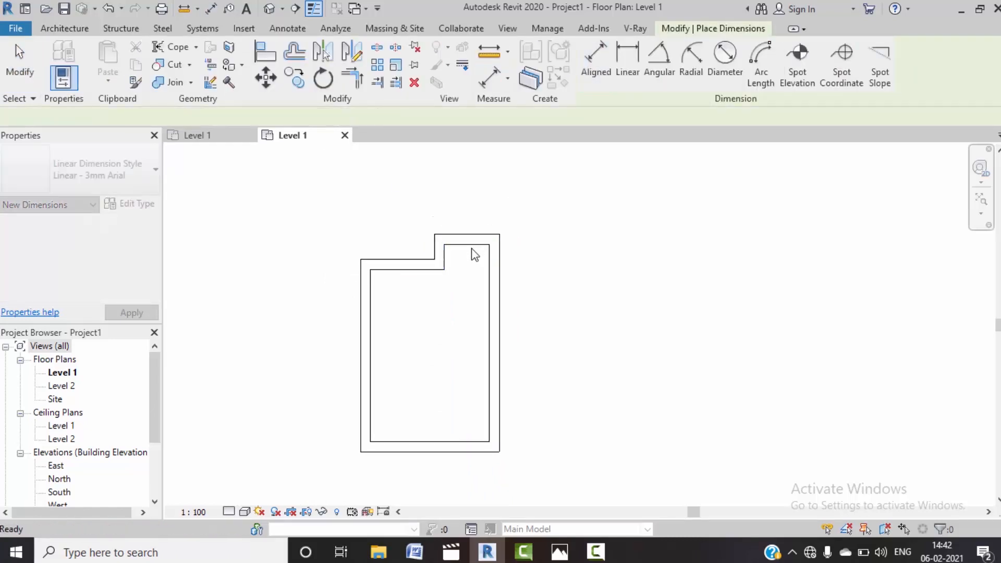
Step: Check the depth of the upper recess with a temporary aligned dimension between its inner face and the stepped wall's inner face
{"action": "key", "text": "d"}
{"action": "key", "text": "i"}
{"action": "left_click", "coordinate": [468, 244]}
{"action": "left_click", "coordinate": [433, 270]}
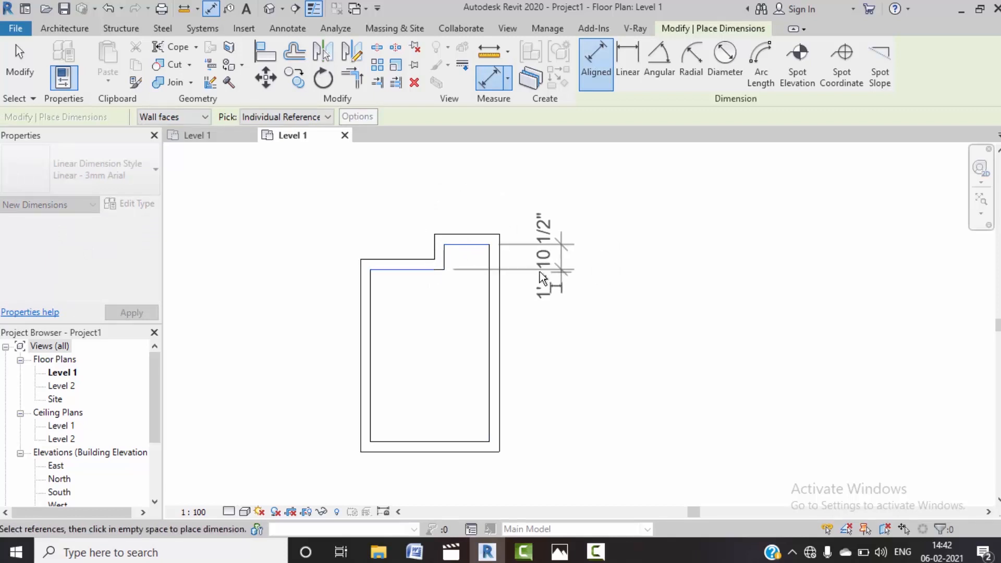
{"action": "scroll", "coordinate": [521, 272], "scroll_direction": "up", "scroll_amount": 3}
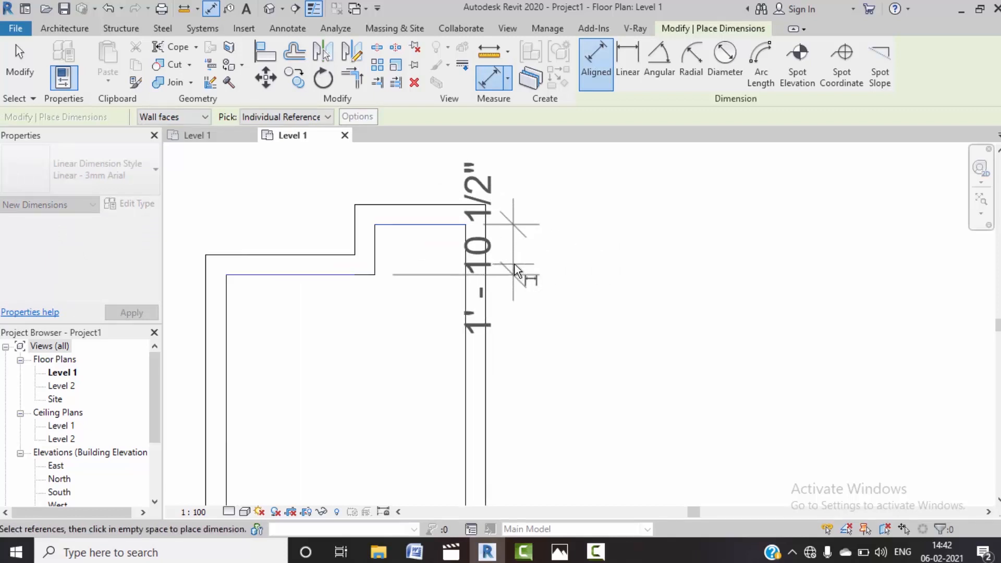
{"action": "scroll", "coordinate": [524, 273], "scroll_direction": "down", "scroll_amount": 4}
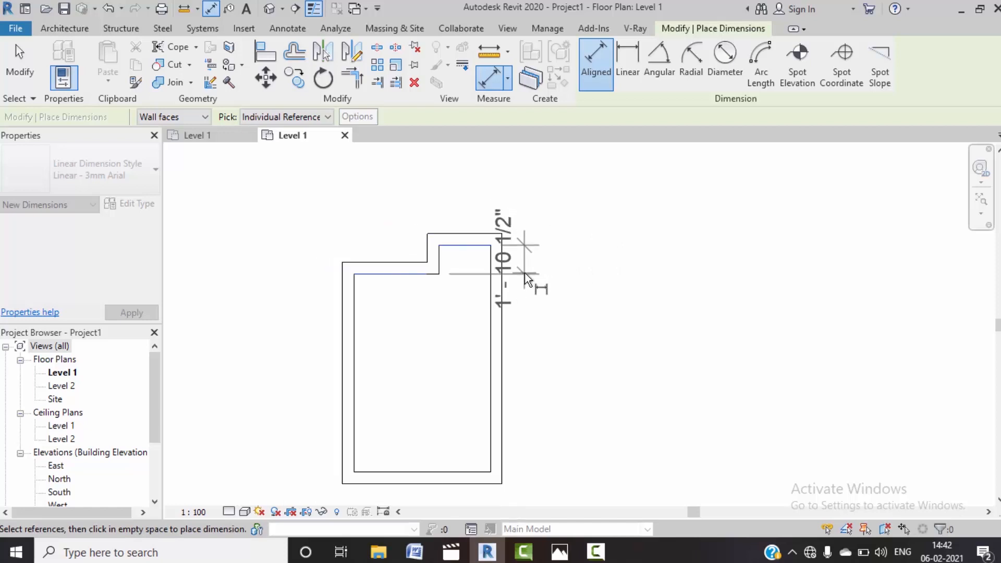
{"action": "key", "text": "Escape"}
Step: Check the room's interior length from the stepped upper wall to the bottom wall with an aligned dimension, without placing it
{"action": "scroll", "coordinate": [525, 273], "scroll_direction": "up", "scroll_amount": 1}
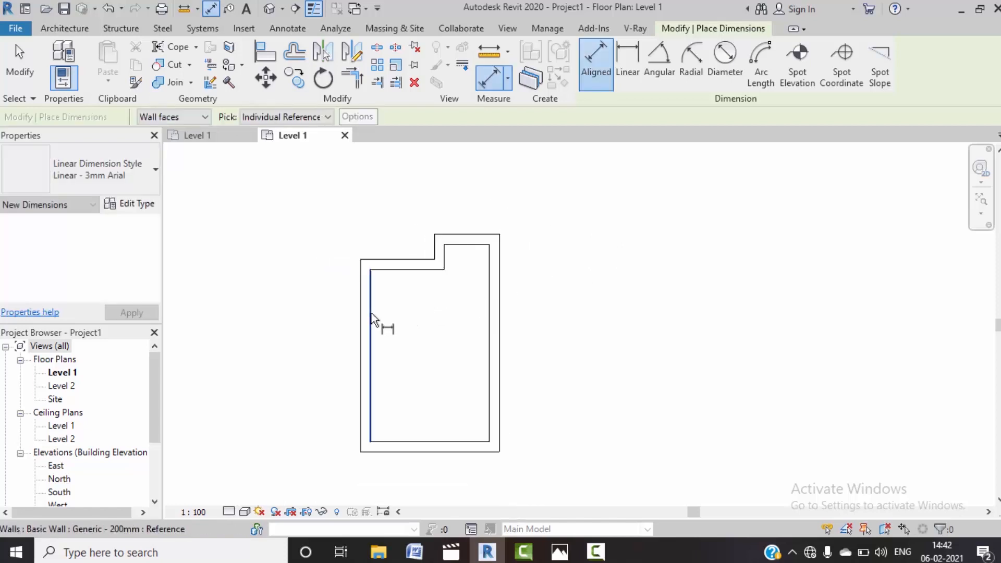
{"action": "left_click", "coordinate": [391, 270]}
{"action": "left_click", "coordinate": [408, 441]}
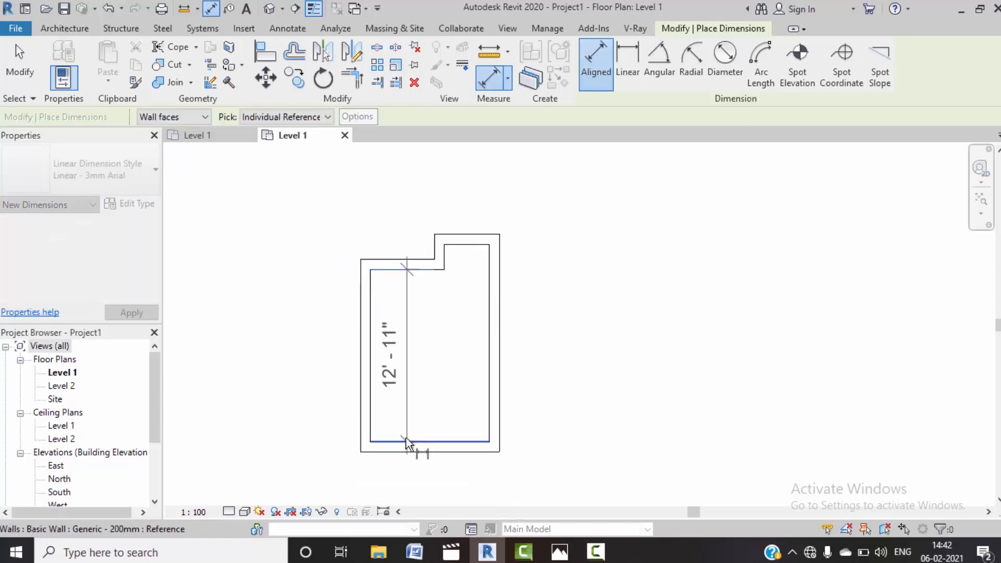
{"action": "key", "text": "Escape"}
{"action": "left_click", "coordinate": [372, 419]}
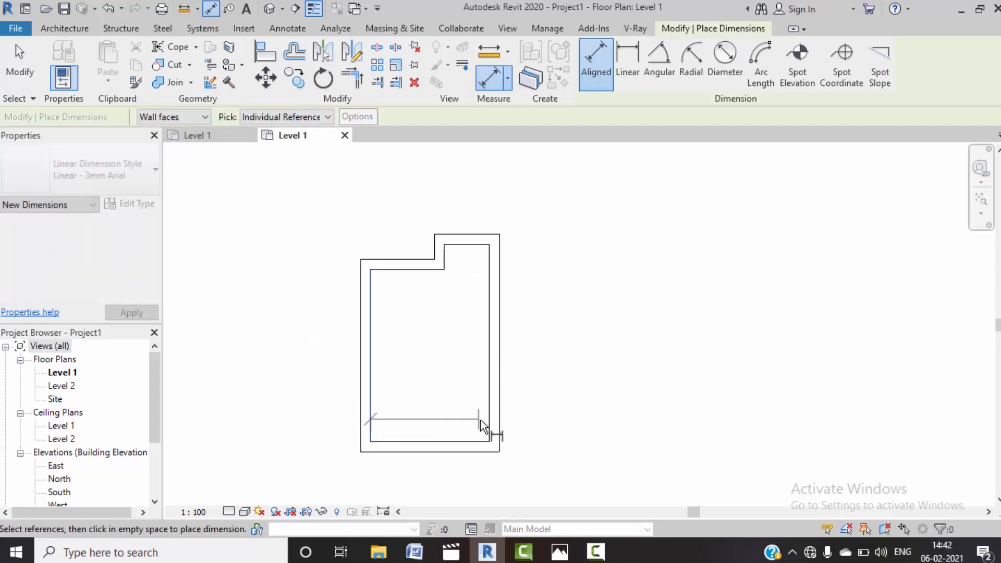
{"action": "key", "text": "Escape"}
{"action": "scroll", "coordinate": [573, 395], "scroll_direction": "down", "scroll_amount": 2}
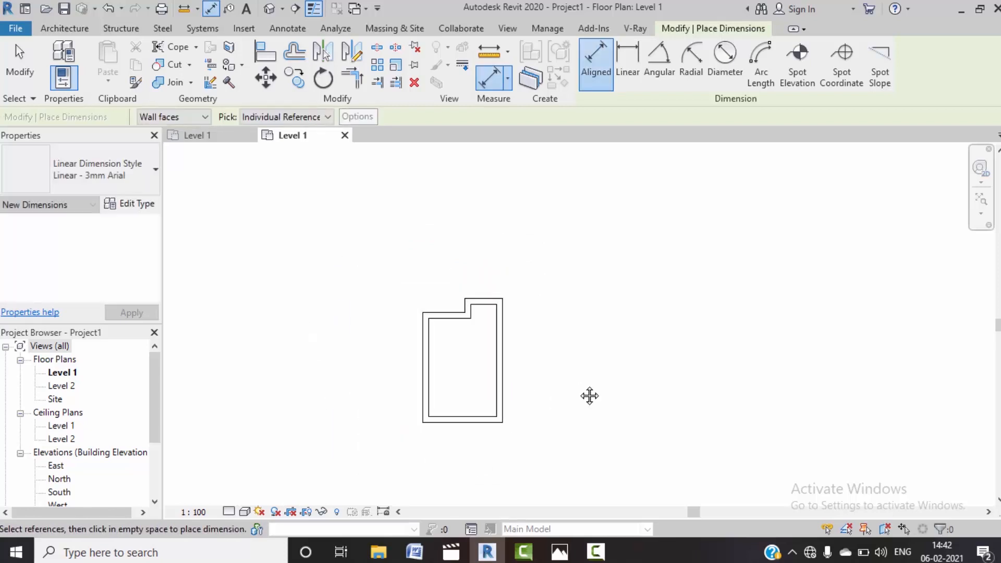
{"action": "middle_click_drag", "start_coordinate": [588, 395], "coordinate": [582, 392]}
{"action": "key", "text": "Escape"}
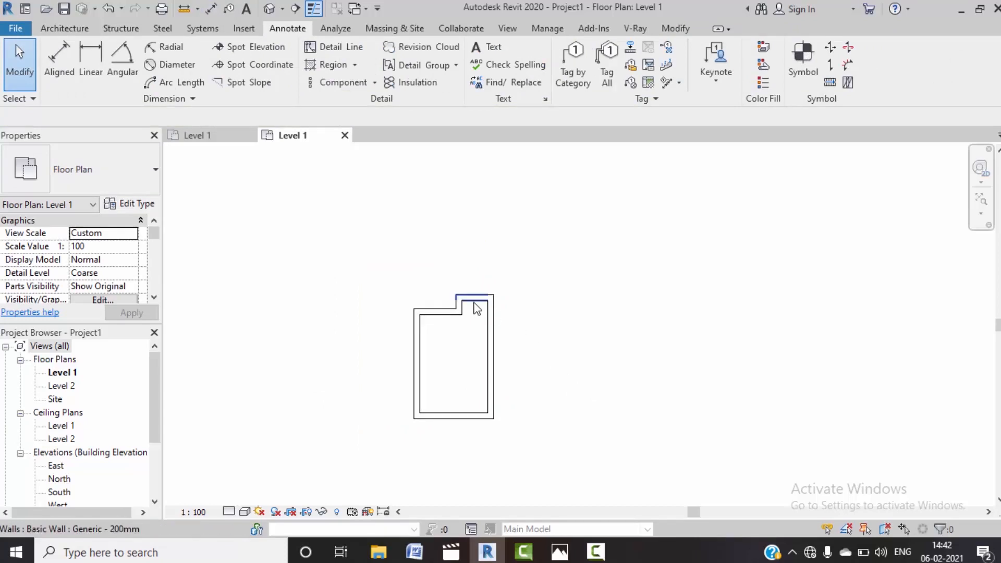
Step: Examine the recess depth dimension and the upper wall's window on the original COURT CHAMBER floor plan
{"action": "scroll", "coordinate": [475, 305], "scroll_direction": "up", "scroll_amount": 3}
{"action": "scroll", "coordinate": [475, 305], "scroll_direction": "up", "scroll_amount": 2}
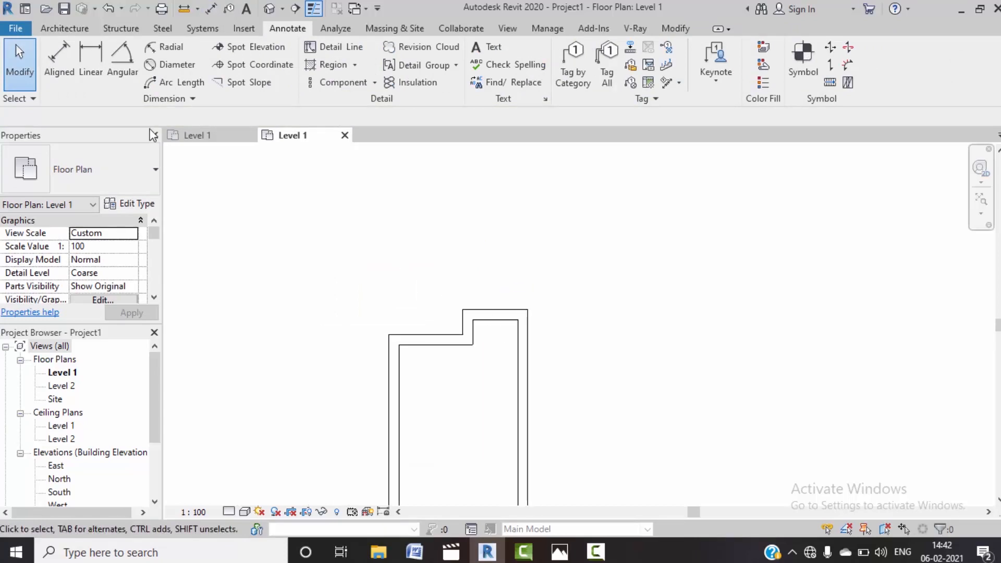
{"action": "left_click", "coordinate": [197, 135]}
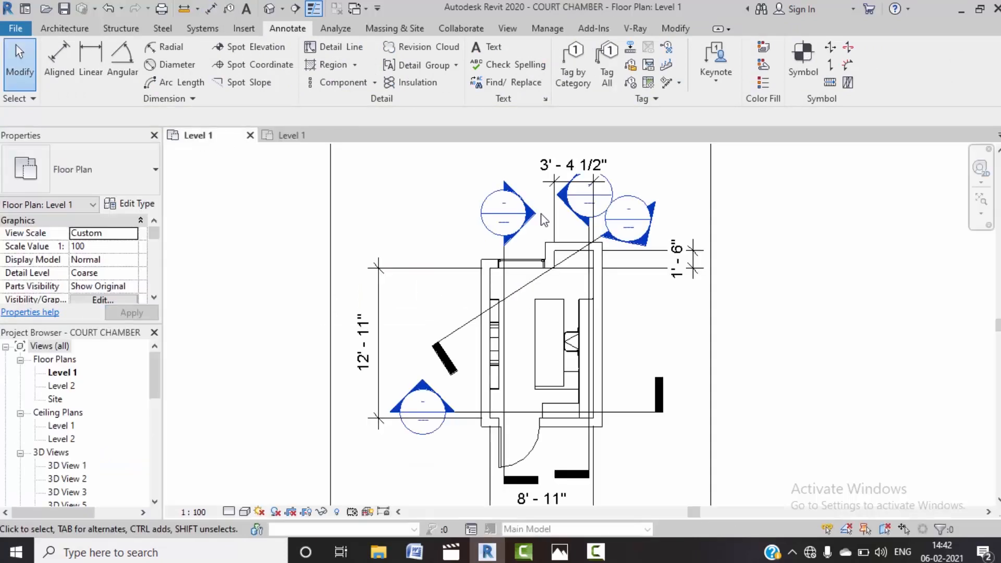
{"action": "scroll", "coordinate": [594, 256], "scroll_direction": "up", "scroll_amount": 2}
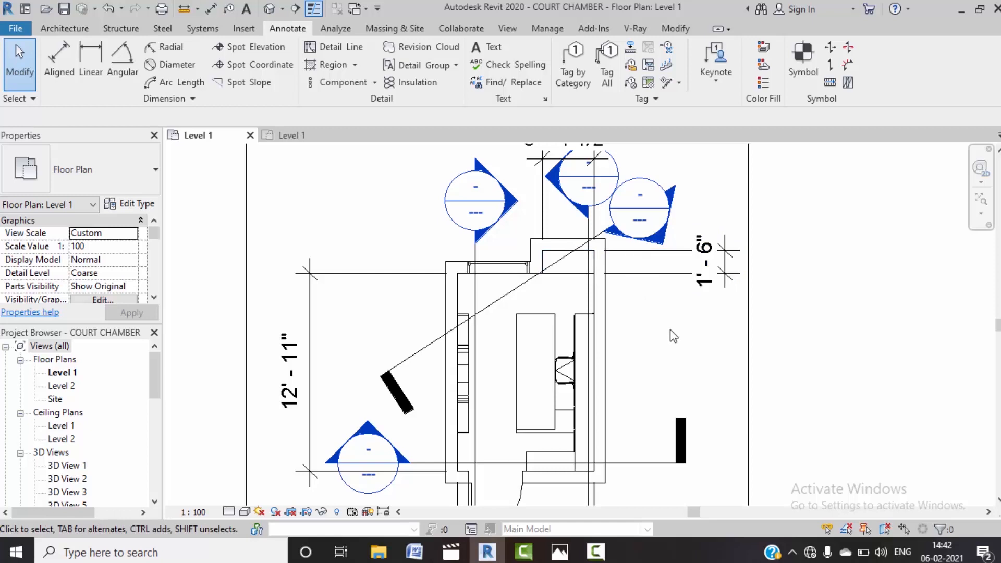
{"action": "left_click", "coordinate": [673, 273]}
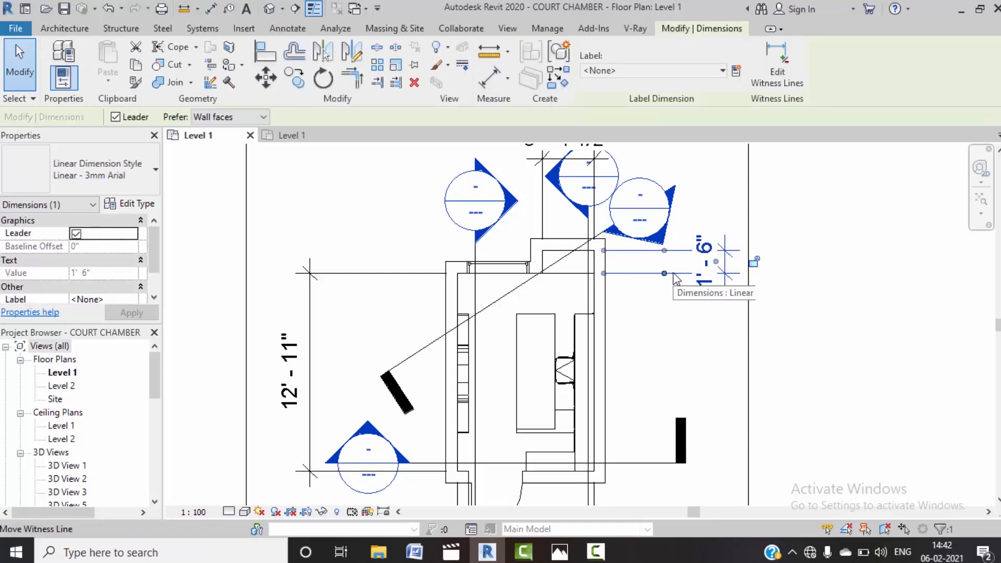
{"action": "left_click", "coordinate": [516, 257]}
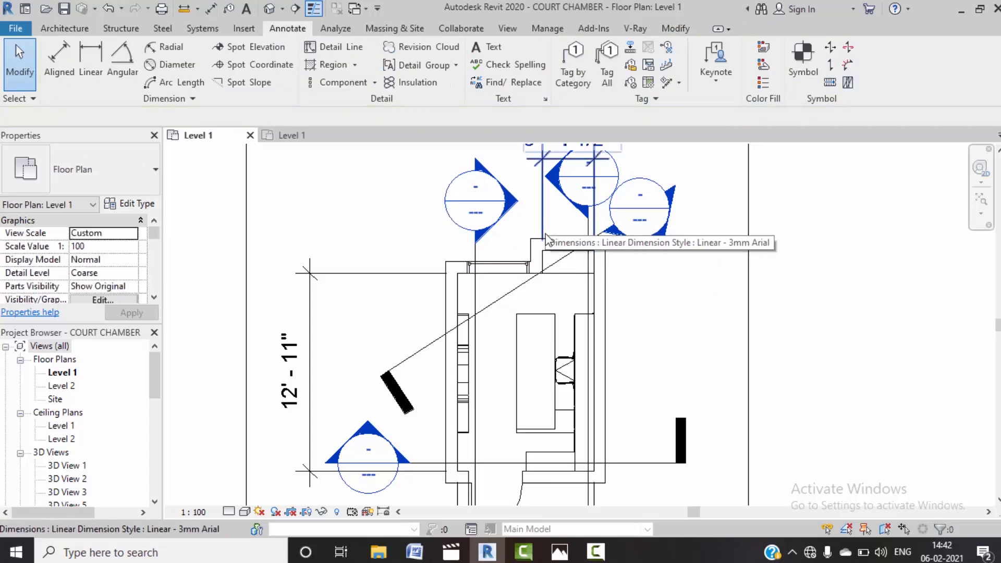
Step: View the reference render COURT CHAMBER 5.jpg in Photos to examine the window, and return to the original plan in Revit
{"action": "mouse_move", "coordinate": [560, 551]}
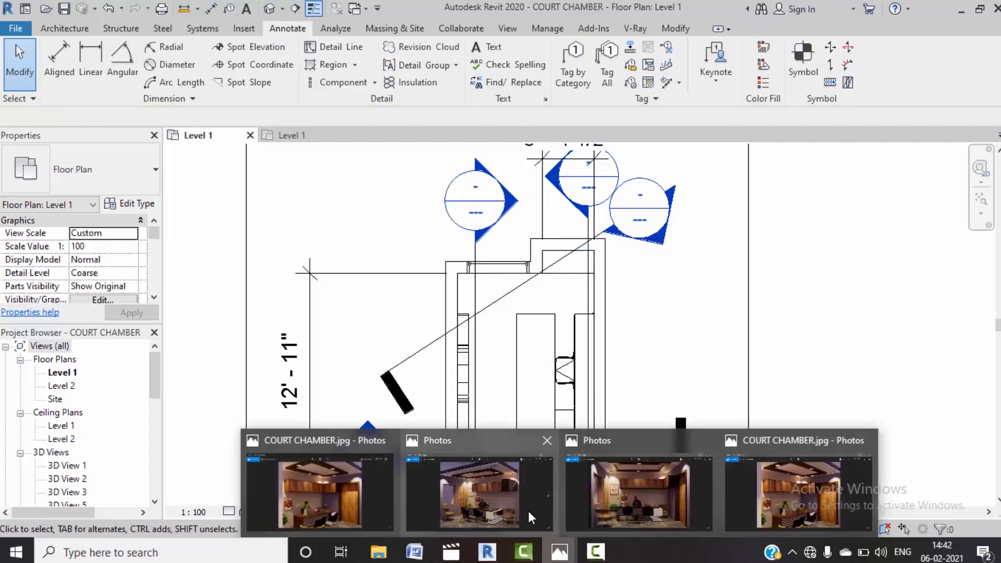
{"action": "left_click", "coordinate": [513, 503]}
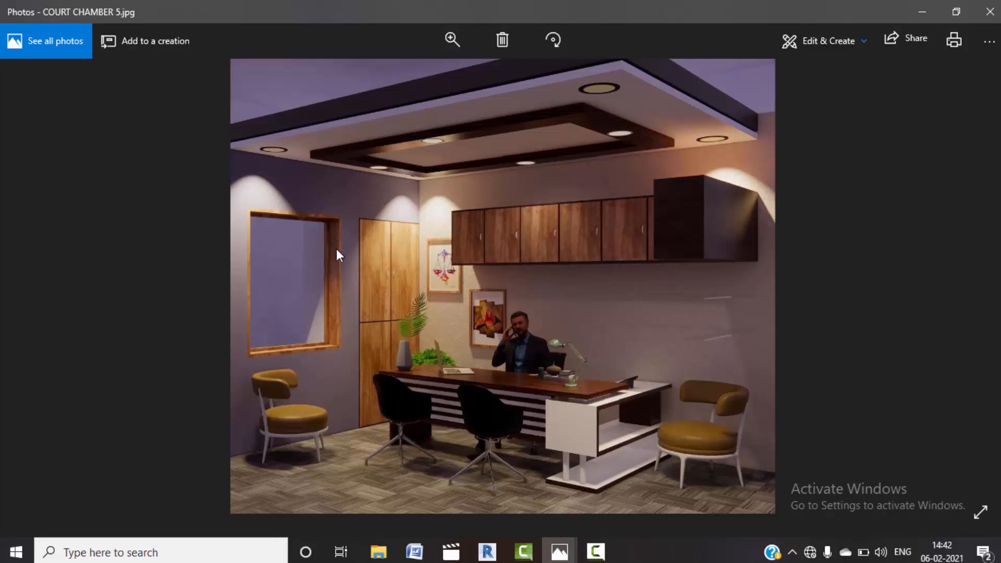
{"action": "left_click", "coordinate": [920, 9]}
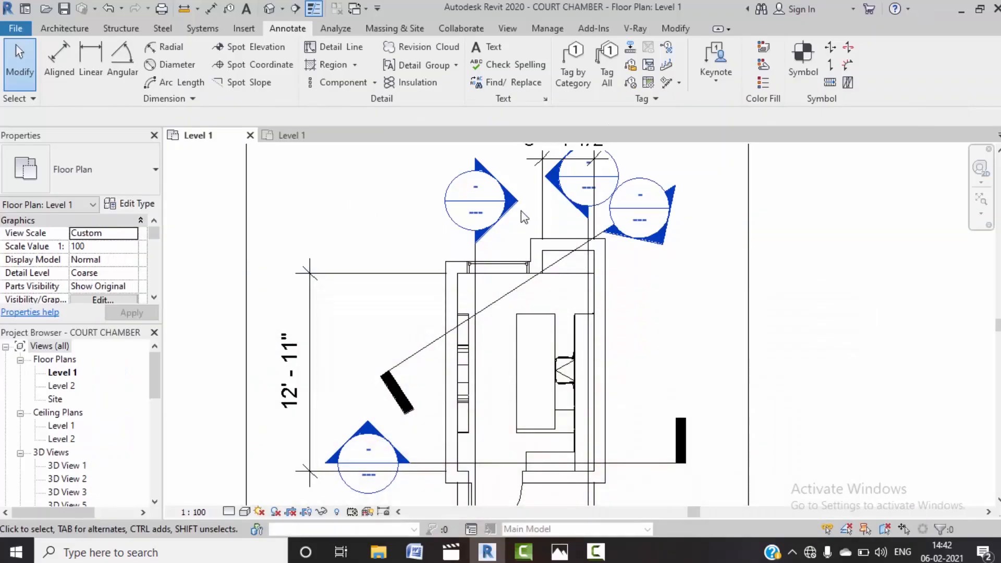
Step: Examine the height, sill height and width in the type properties of the original plan's upper-wall window
{"action": "left_click", "coordinate": [497, 271]}
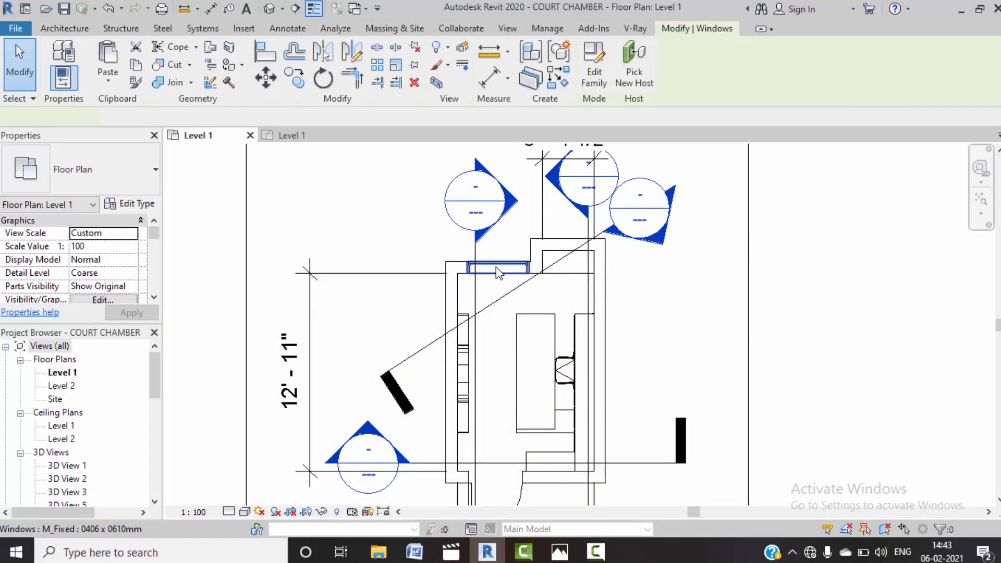
{"action": "left_click", "coordinate": [127, 207]}
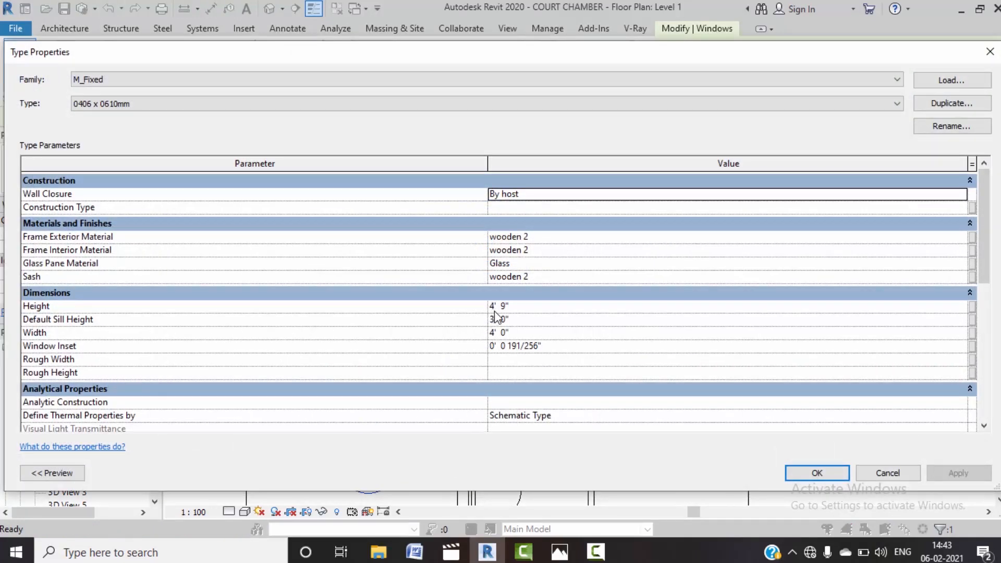
{"action": "left_click", "coordinate": [817, 472]}
Step: In Project1, set the M_Fixed 0406 x 0610mm window type to 3' wide and 4'6" high, and place one centred in the stepped upper wall
{"action": "left_click", "coordinate": [300, 137]}
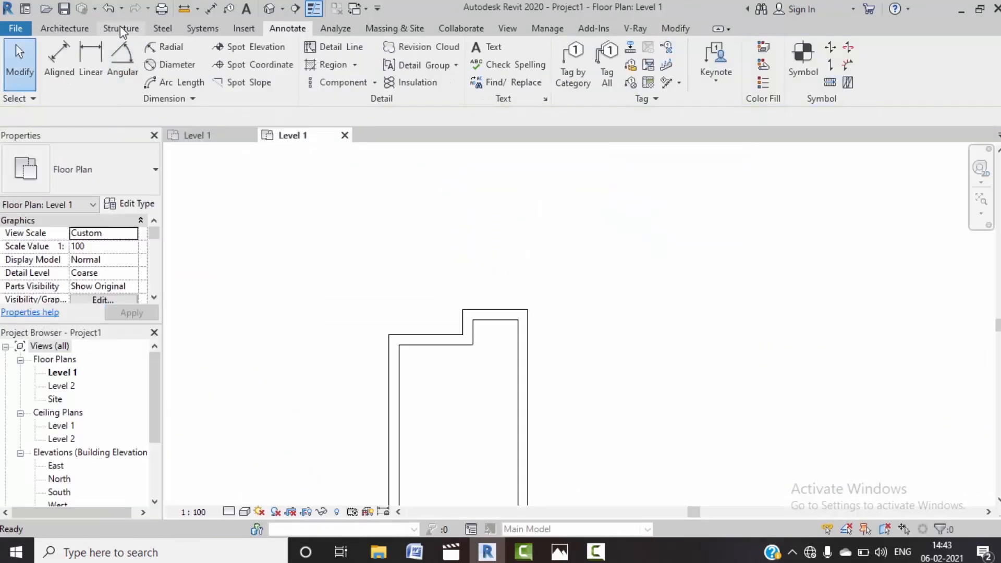
{"action": "left_click", "coordinate": [64, 29]}
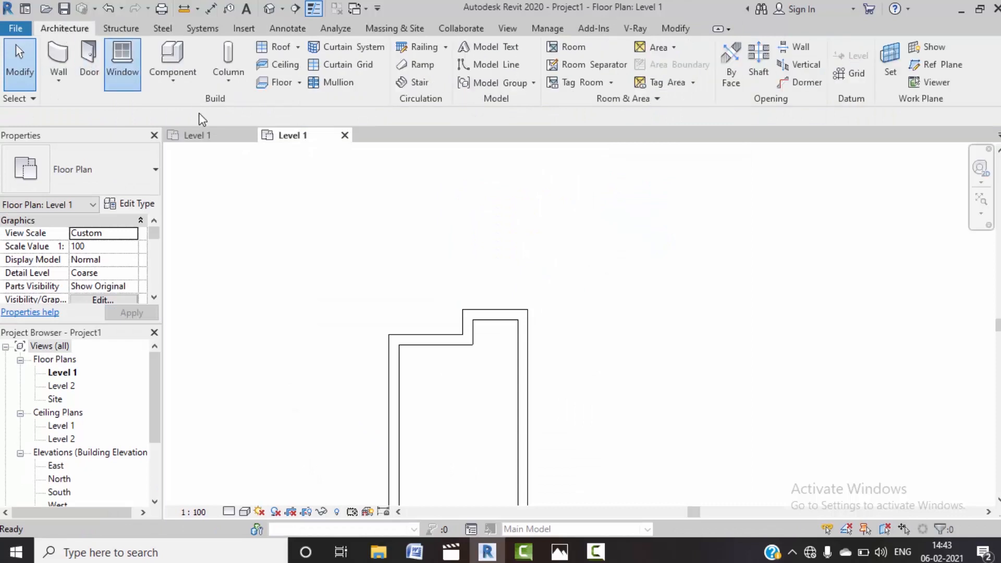
{"action": "left_click", "coordinate": [135, 206]}
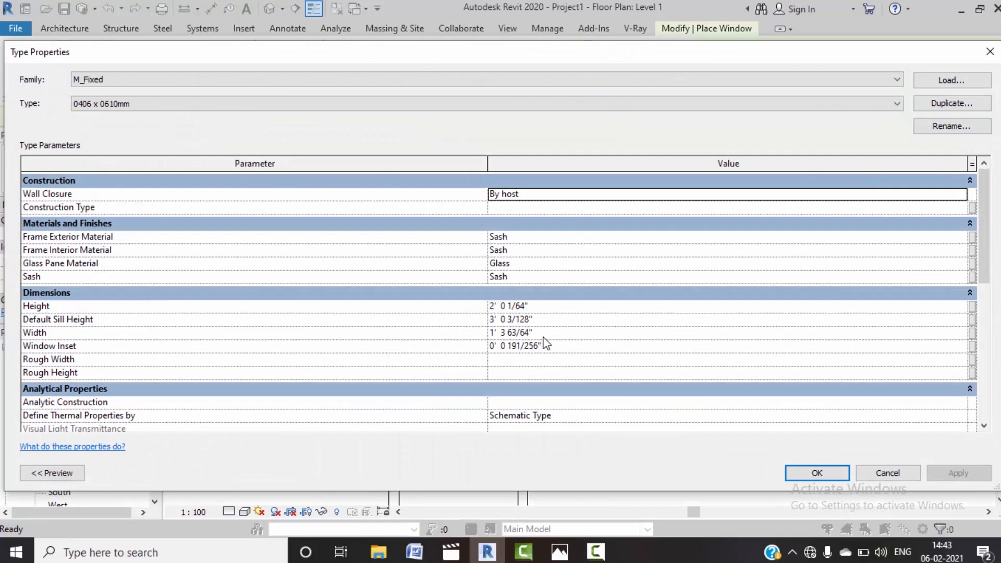
{"action": "left_click", "coordinate": [544, 335]}
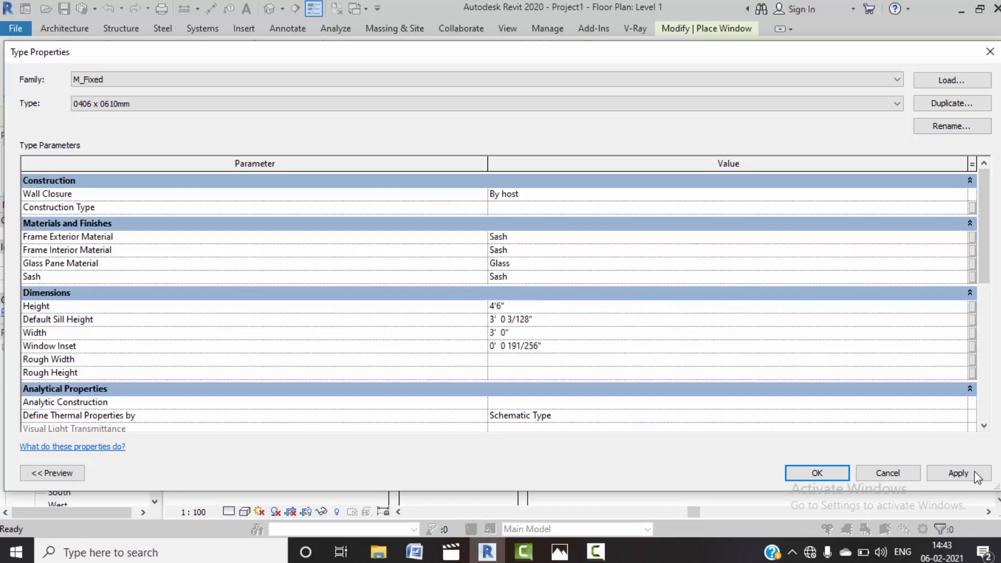
{"action": "left_click", "coordinate": [817, 473]}
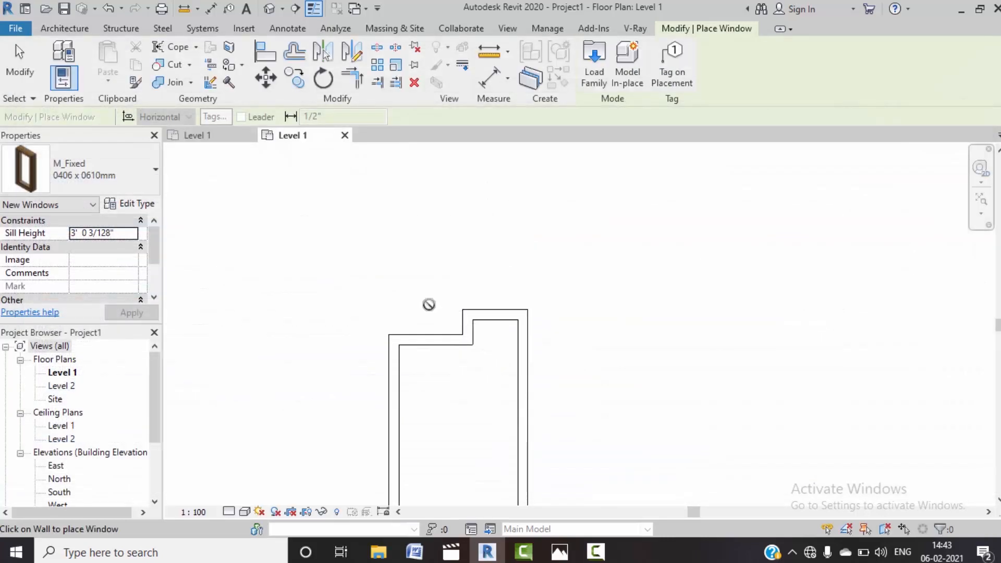
{"action": "scroll", "coordinate": [433, 335], "scroll_direction": "up", "scroll_amount": 2}
{"action": "left_click", "coordinate": [432, 336]}
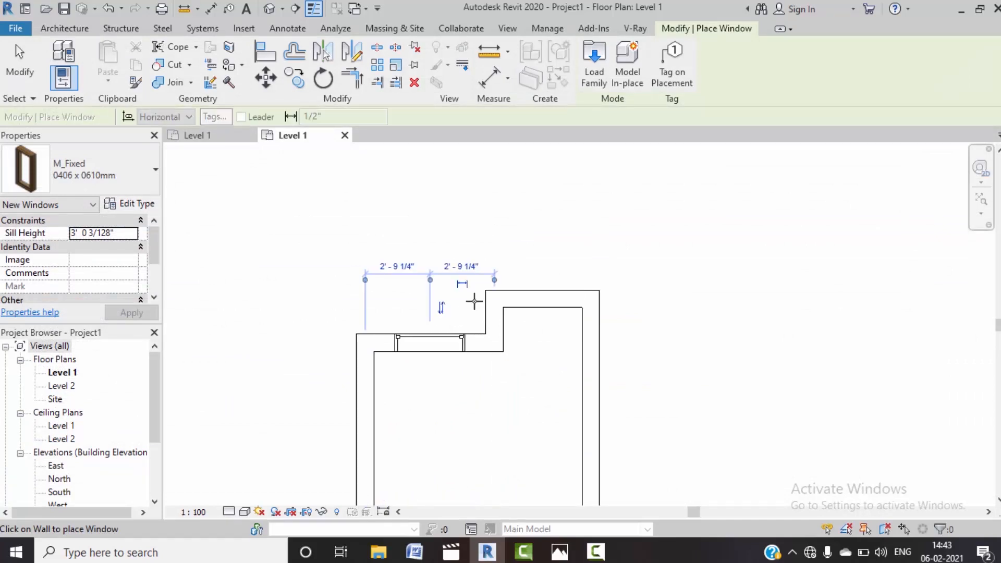
Step: Open the default 3D view and examine the chamber walls and the window in the stepped wall from several sides
{"action": "key", "text": "Escape"}
{"action": "key", "text": "Escape"}
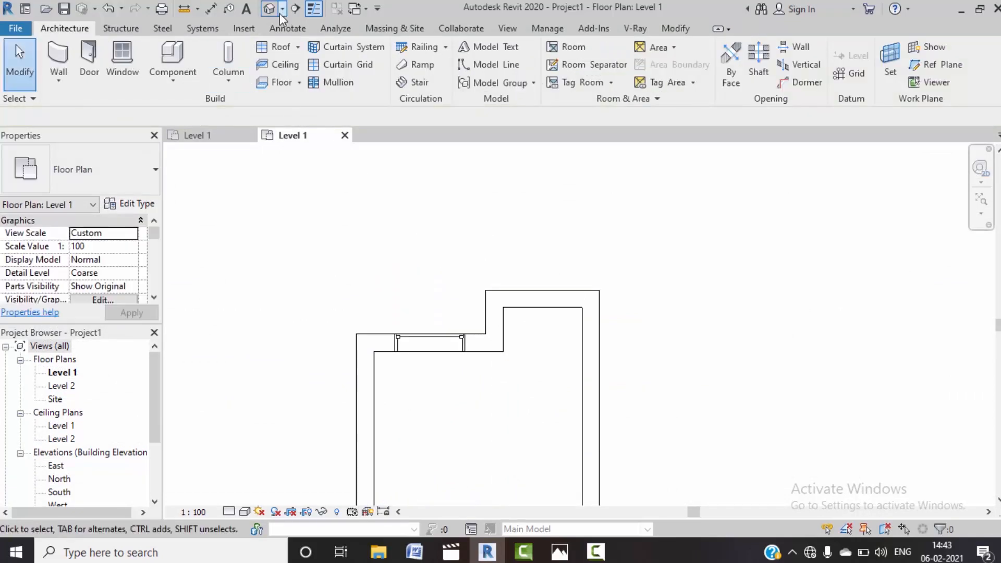
{"action": "left_click", "coordinate": [275, 10]}
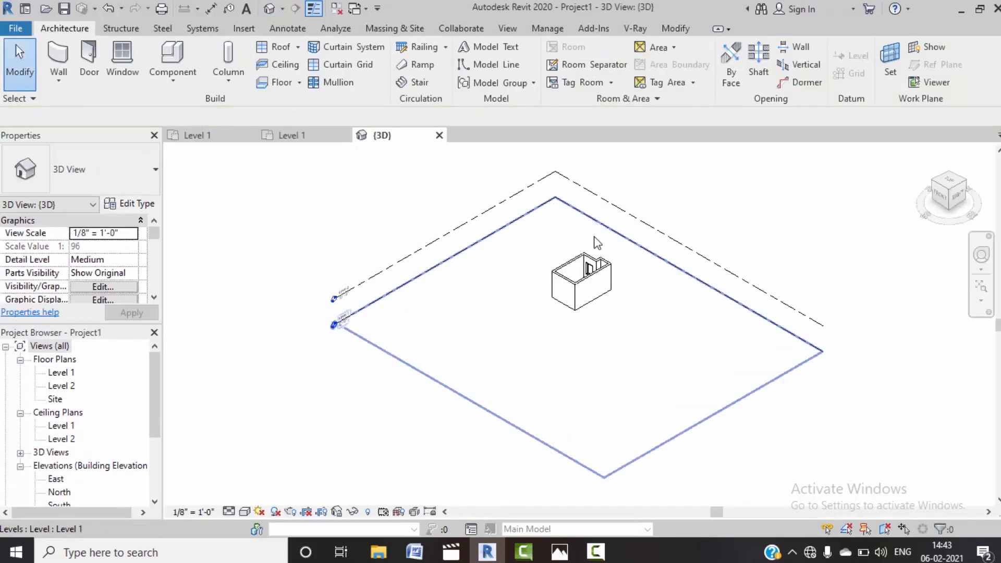
{"action": "scroll", "coordinate": [598, 260], "scroll_direction": "up", "scroll_amount": 3}
{"action": "scroll", "coordinate": [600, 286], "scroll_direction": "up", "scroll_amount": 6}
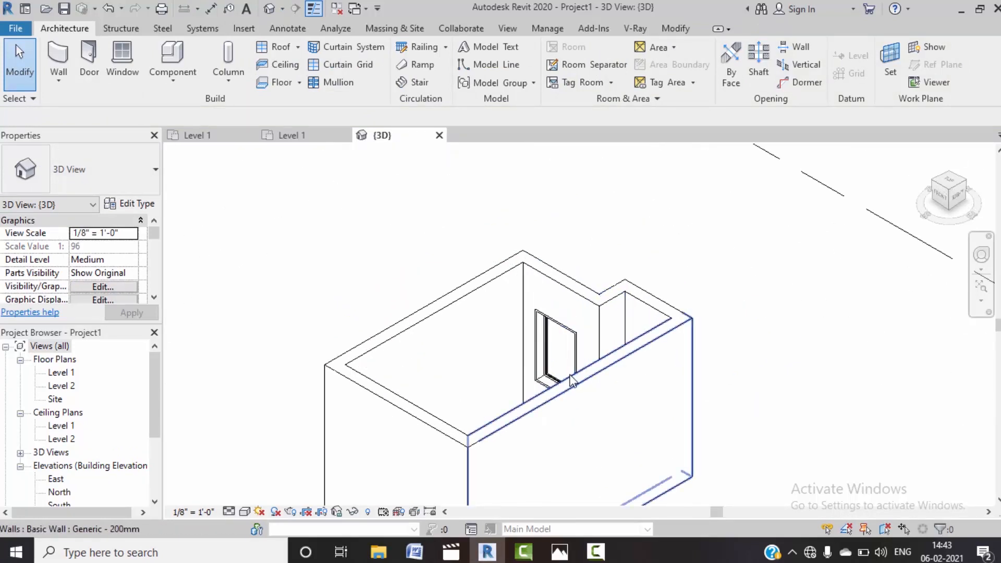
{"action": "middle_click_drag", "start_coordinate": [569, 373], "coordinate": [386, 337], "text": "shift"}
{"action": "scroll", "coordinate": [384, 336], "scroll_direction": "down", "scroll_amount": 5}
{"action": "middle_click_drag", "start_coordinate": [374, 399], "coordinate": [320, 383], "text": "shift"}
{"action": "scroll", "coordinate": [271, 427], "scroll_direction": "up", "scroll_amount": 4}
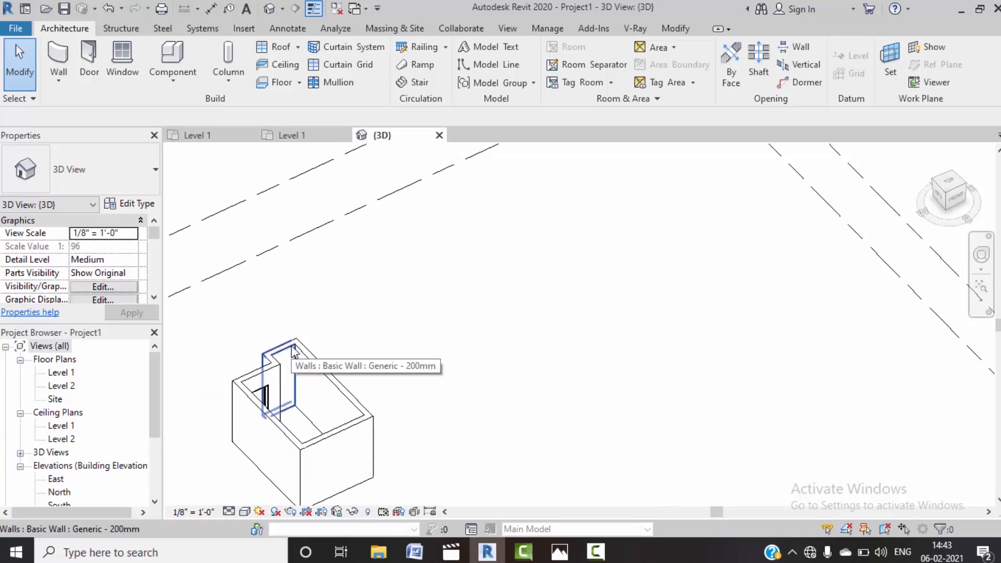
{"action": "middle_click_drag", "start_coordinate": [293, 353], "coordinate": [322, 452], "text": "shift"}
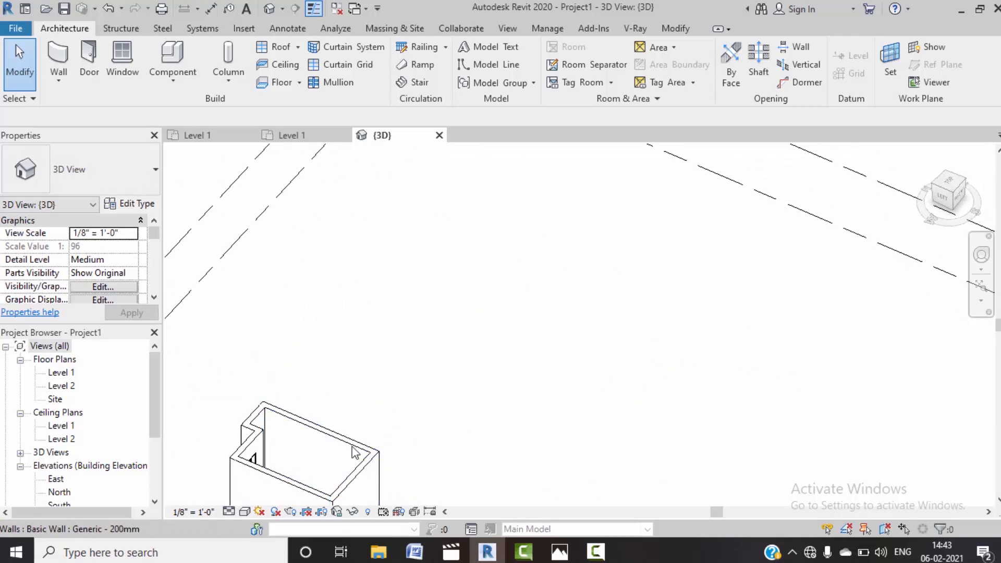
{"action": "scroll", "coordinate": [365, 433], "scroll_direction": "down", "scroll_amount": 3}
{"action": "middle_click_drag", "start_coordinate": [396, 416], "coordinate": [459, 365], "text": "shift"}
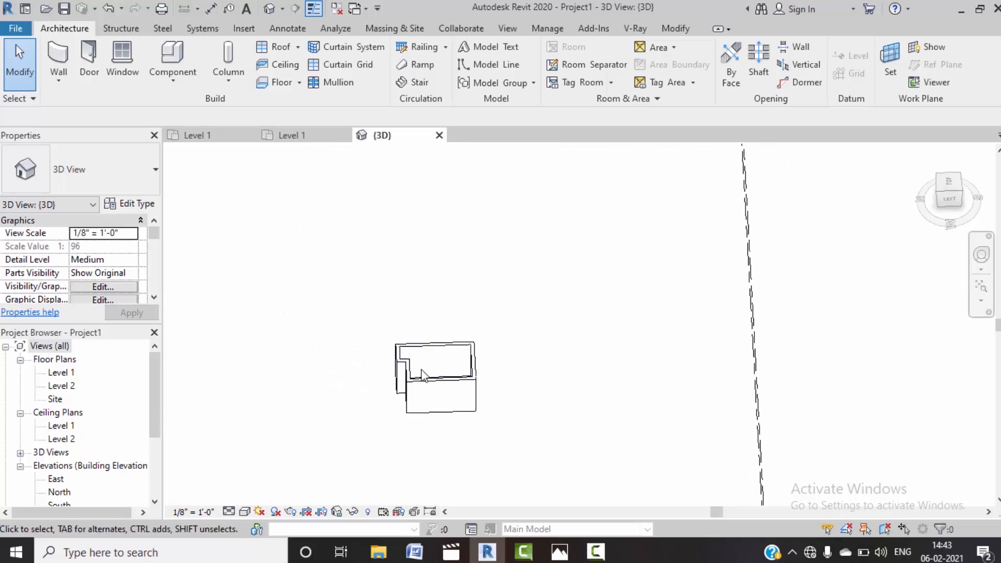
{"action": "scroll", "coordinate": [453, 360], "scroll_direction": "up", "scroll_amount": 4}
{"action": "middle_click_drag", "start_coordinate": [505, 394], "coordinate": [342, 241], "text": "shift"}
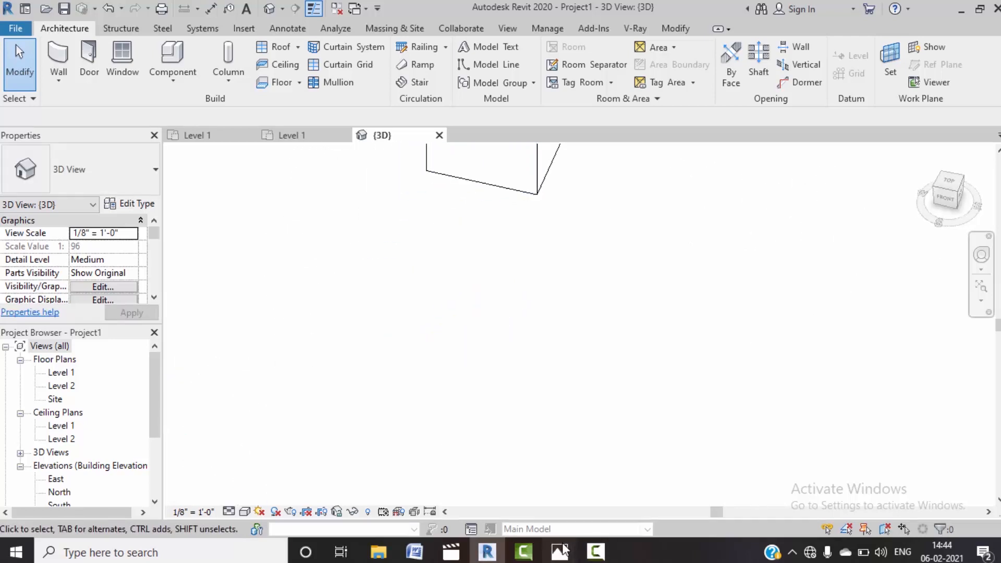
Step: View the reference render COURT CHAMBER.jpg in Photos to examine the door, and return to Revit
{"action": "mouse_move", "coordinate": [562, 550]}
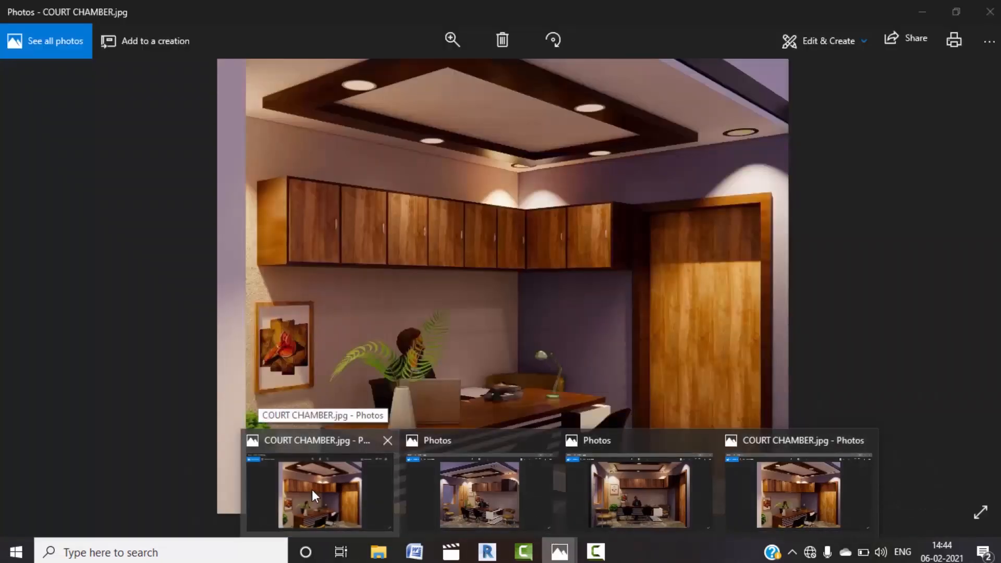
{"action": "left_click", "coordinate": [312, 490]}
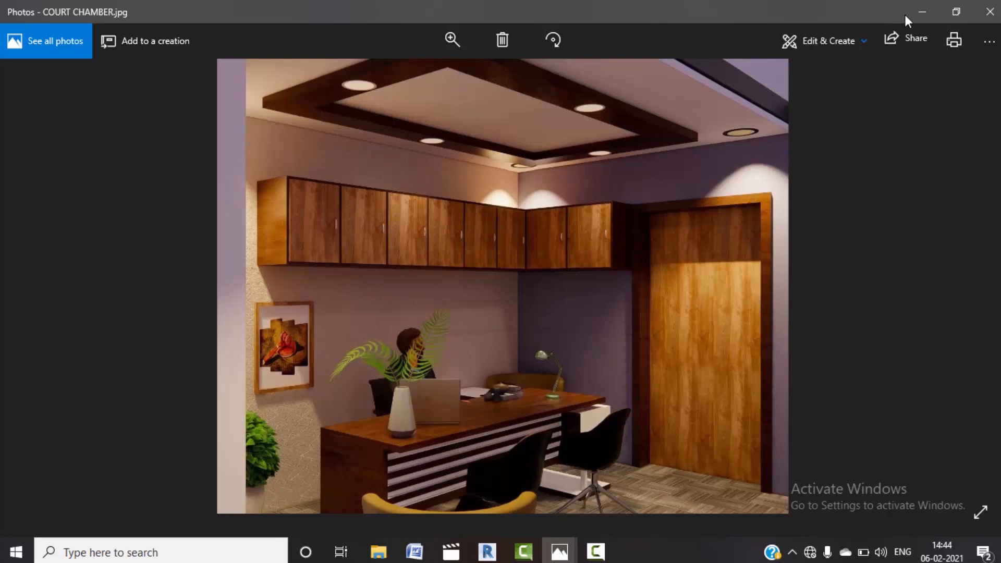
{"action": "left_click", "coordinate": [922, 11]}
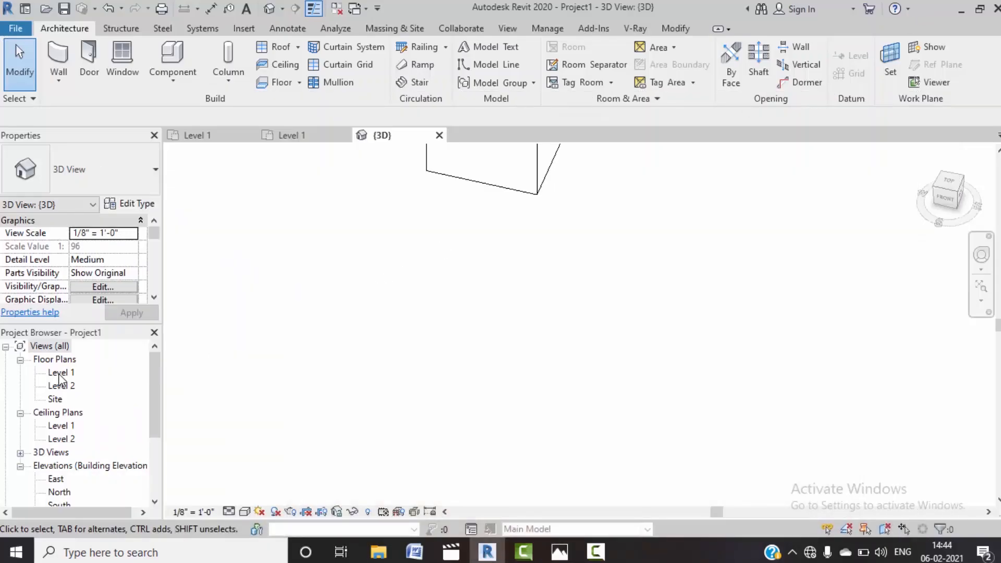
Step: On the Level 1 plan, place an M_Single-Flush 0915 x 2134mm door in the lower wall, centred about 2'-6" from the left wall
{"action": "left_click", "coordinate": [291, 135]}
{"action": "scroll", "coordinate": [534, 320], "scroll_direction": "down", "scroll_amount": 5}
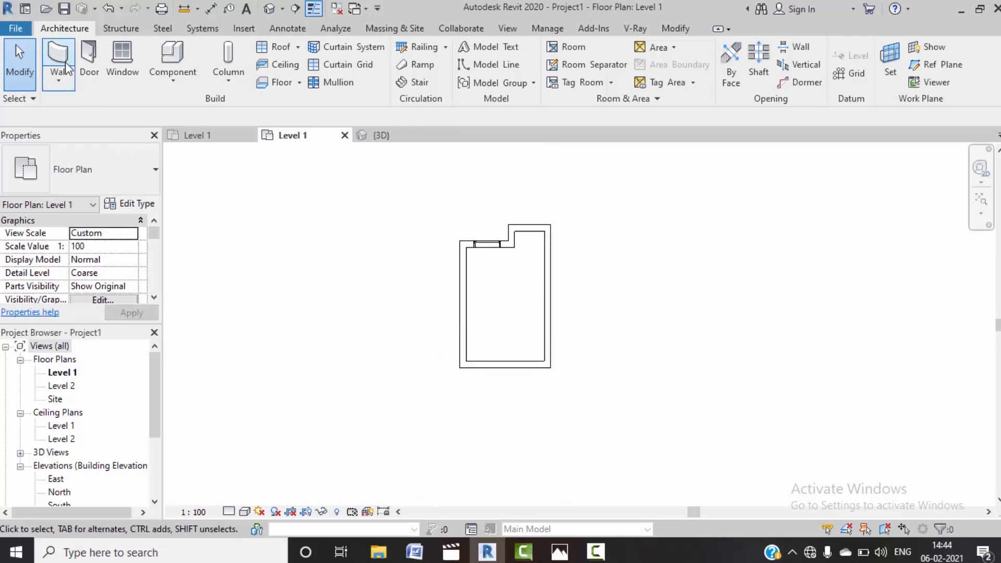
{"action": "left_click", "coordinate": [89, 62]}
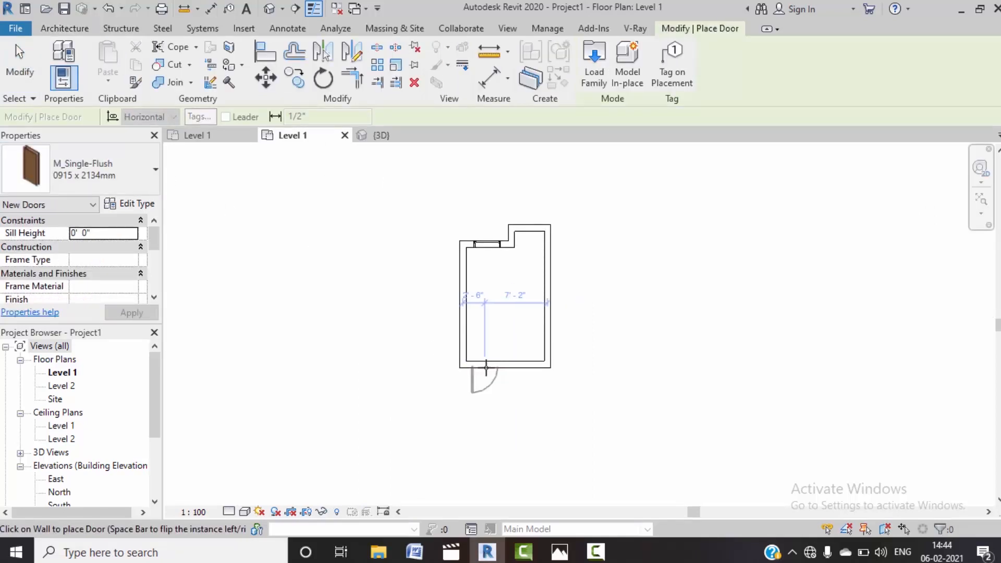
{"action": "scroll", "coordinate": [486, 367], "scroll_direction": "up", "scroll_amount": 3}
{"action": "left_click", "coordinate": [483, 367]}
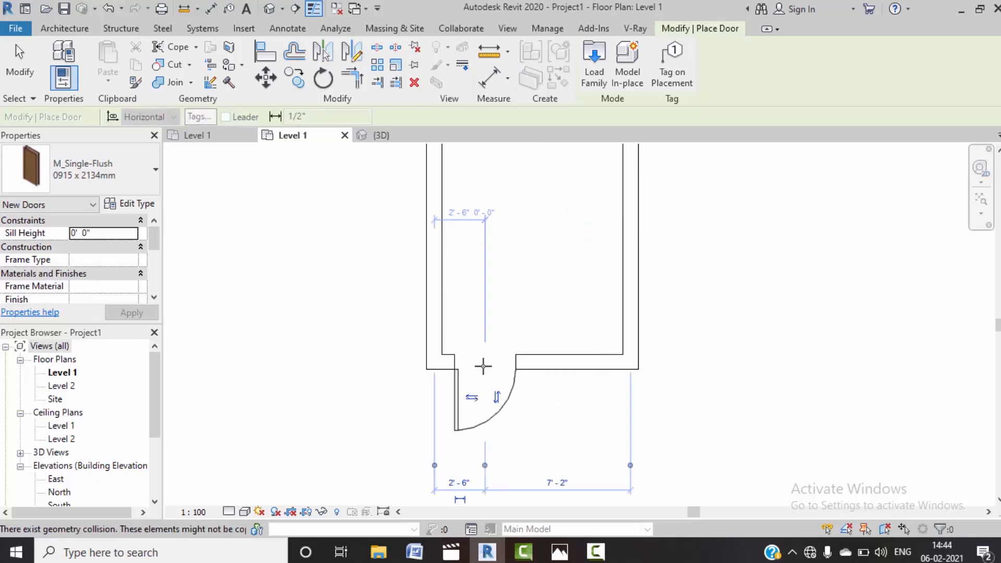
{"action": "key", "text": "Escape"}
{"action": "key", "text": "Escape"}
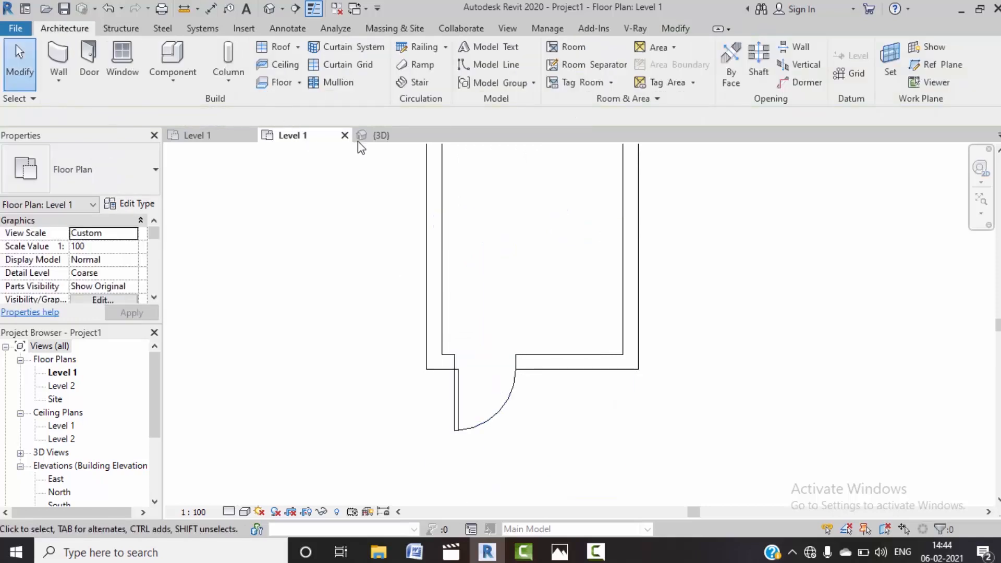
Step: Give the 3D view a visual style that shows material colours, and inspect the room with its door and window
{"action": "left_click", "coordinate": [378, 136]}
{"action": "middle_click_drag", "start_coordinate": [464, 226], "coordinate": [484, 307]}
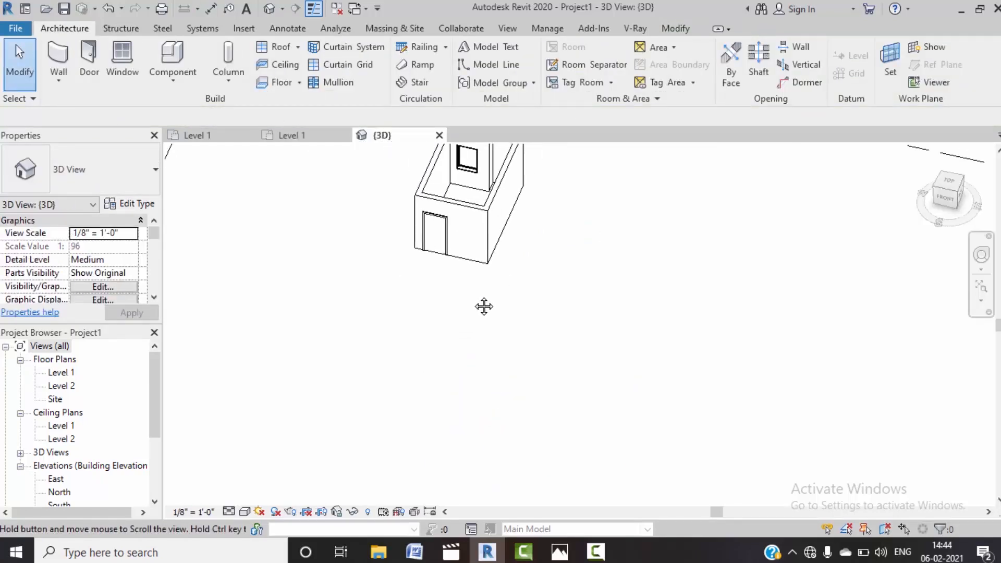
{"action": "left_click", "coordinate": [244, 512]}
{"action": "left_click", "coordinate": [271, 480]}
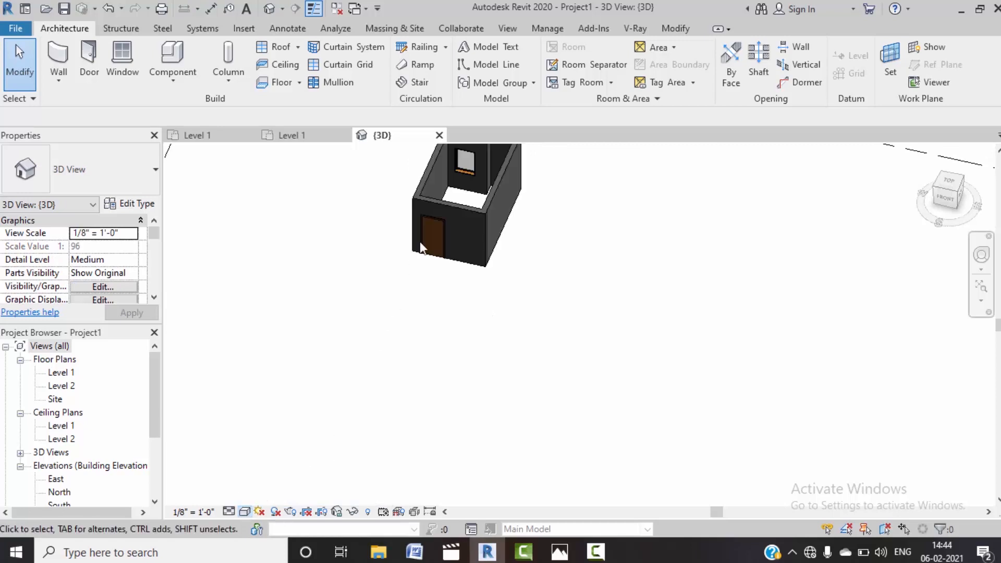
{"action": "scroll", "coordinate": [443, 221], "scroll_direction": "up", "scroll_amount": 5}
{"action": "middle_click_drag", "start_coordinate": [584, 281], "coordinate": [436, 515]}
{"action": "middle_click_drag", "start_coordinate": [439, 440], "coordinate": [569, 433], "text": "shift"}
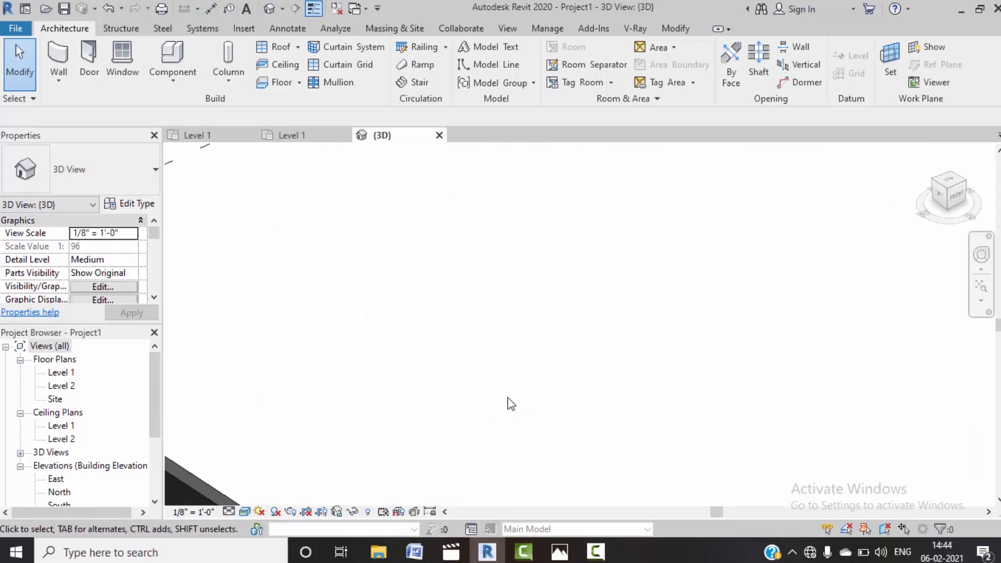
{"action": "scroll", "coordinate": [440, 360], "scroll_direction": "down", "scroll_amount": 4}
{"action": "middle_click_drag", "start_coordinate": [405, 481], "coordinate": [353, 496], "text": "shift"}
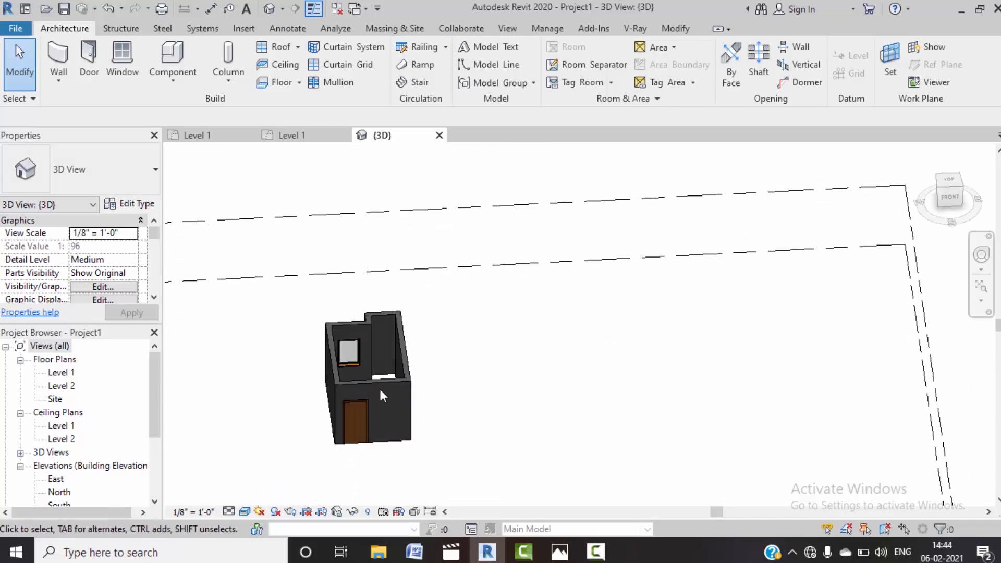
Step: On Level 1, create a Generic Floor - 400mm architectural floor as a rectangle about 19'-0" by 25'-6" around the room
{"action": "double_click", "coordinate": [59, 373]}
{"action": "left_click", "coordinate": [298, 83]}
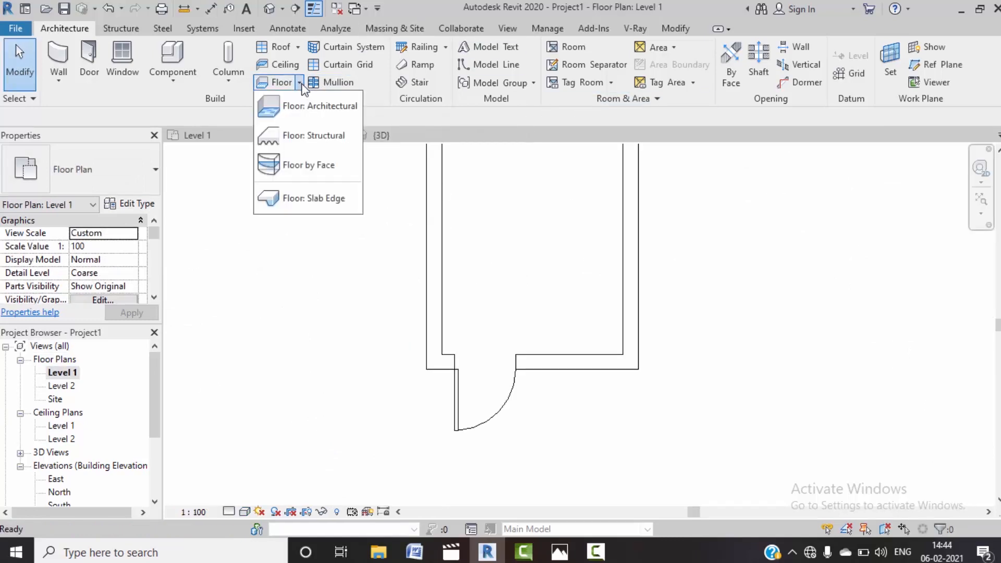
{"action": "left_click", "coordinate": [312, 111]}
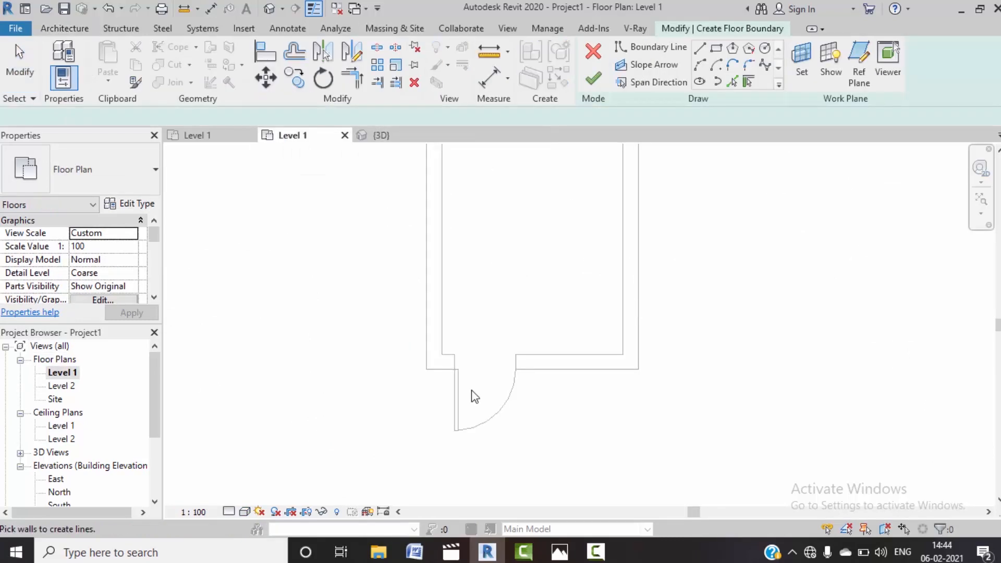
{"action": "scroll", "coordinate": [479, 386], "scroll_direction": "down", "scroll_amount": 4}
{"action": "left_click", "coordinate": [717, 48]}
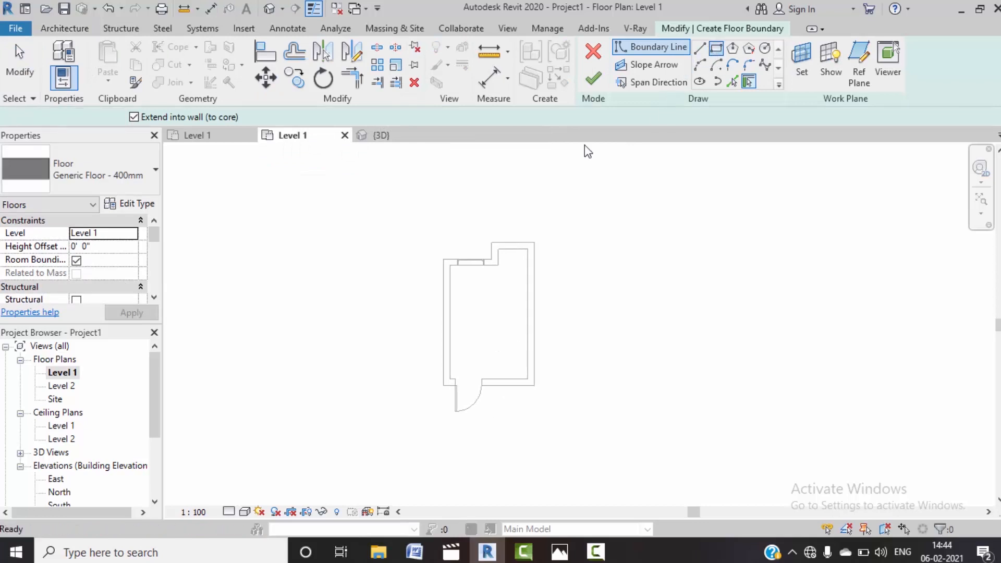
{"action": "left_click", "coordinate": [398, 206]}
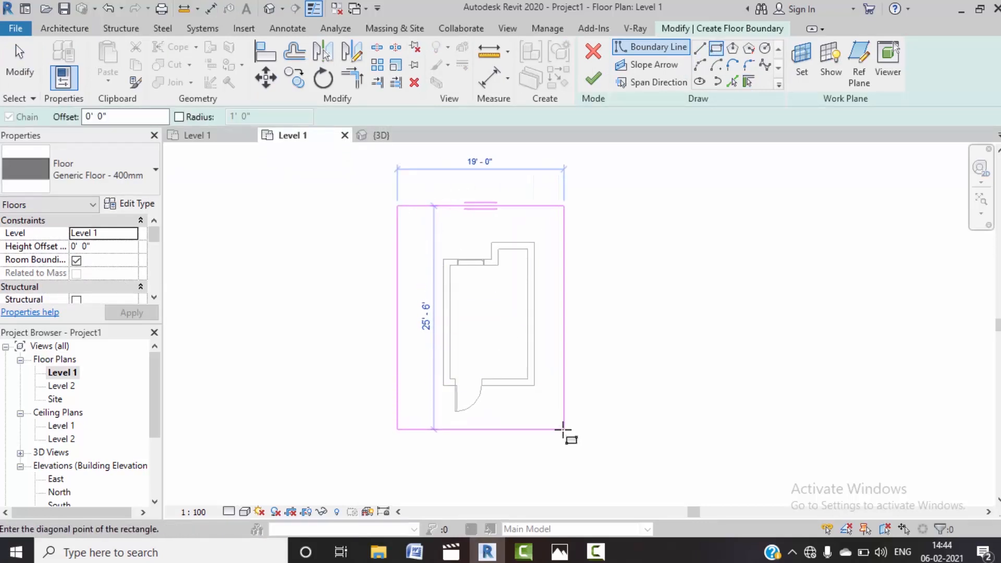
{"action": "left_click", "coordinate": [564, 428]}
{"action": "left_click", "coordinate": [600, 80]}
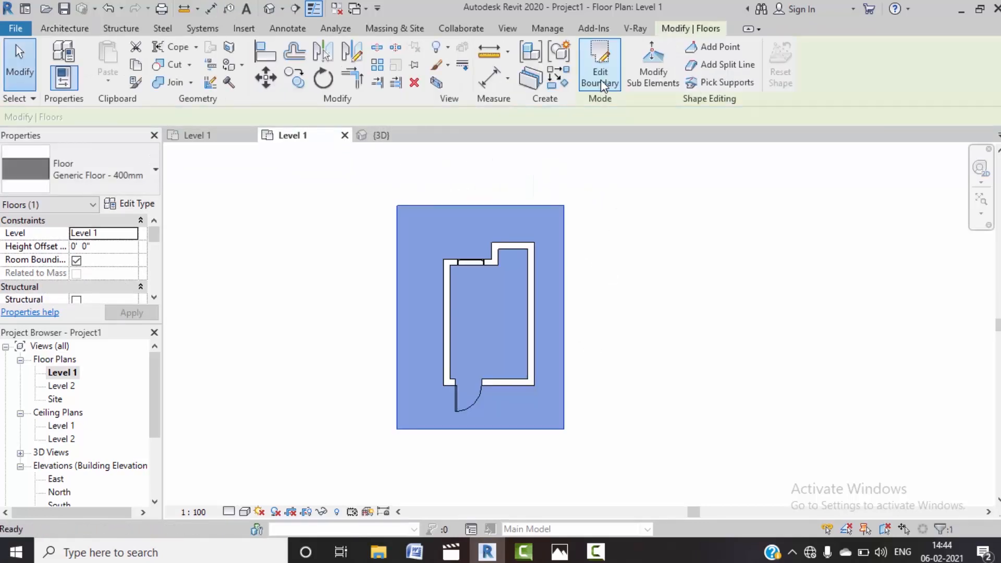
{"action": "left_click", "coordinate": [587, 304]}
Step: In the 3D view, temporarily hide the front wall and its door to expose the room's interior
{"action": "left_click", "coordinate": [392, 138]}
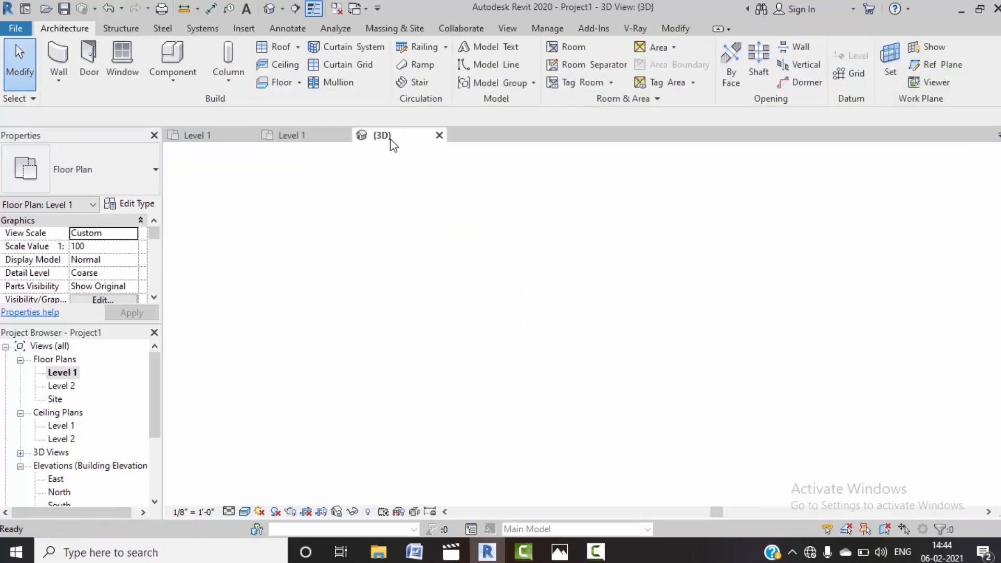
{"action": "middle_click_drag", "start_coordinate": [354, 375], "coordinate": [388, 455], "text": "shift"}
{"action": "scroll", "coordinate": [358, 331], "scroll_direction": "up", "scroll_amount": 5}
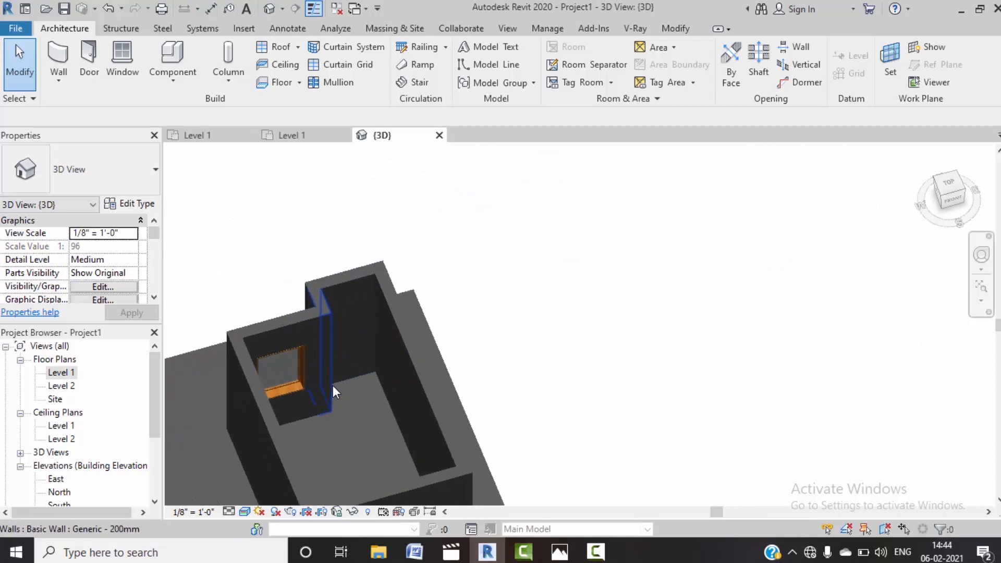
{"action": "scroll", "coordinate": [402, 291], "scroll_direction": "down", "scroll_amount": 5}
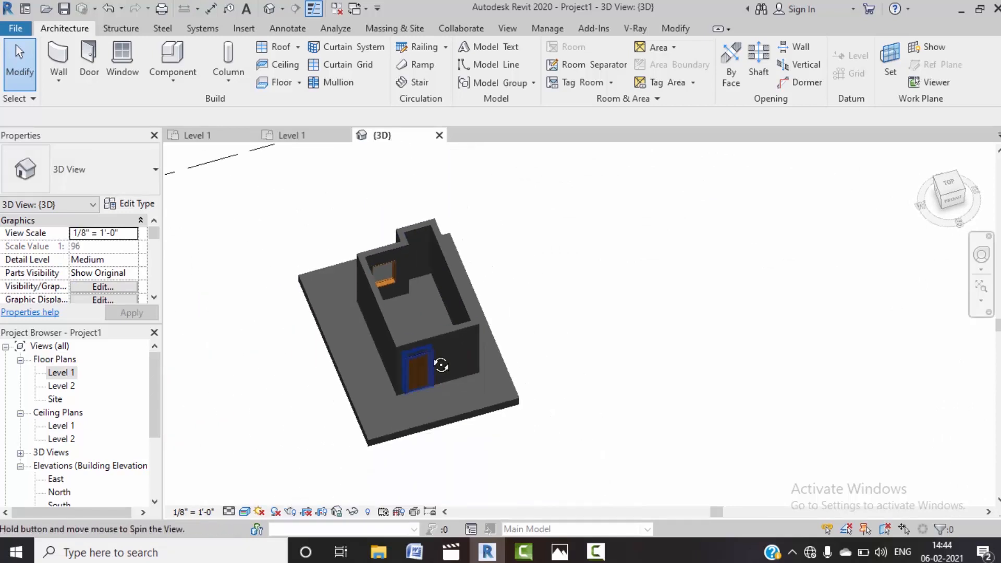
{"action": "middle_click_drag", "start_coordinate": [446, 362], "coordinate": [433, 308], "text": "shift"}
{"action": "scroll", "coordinate": [408, 271], "scroll_direction": "up", "scroll_amount": 2}
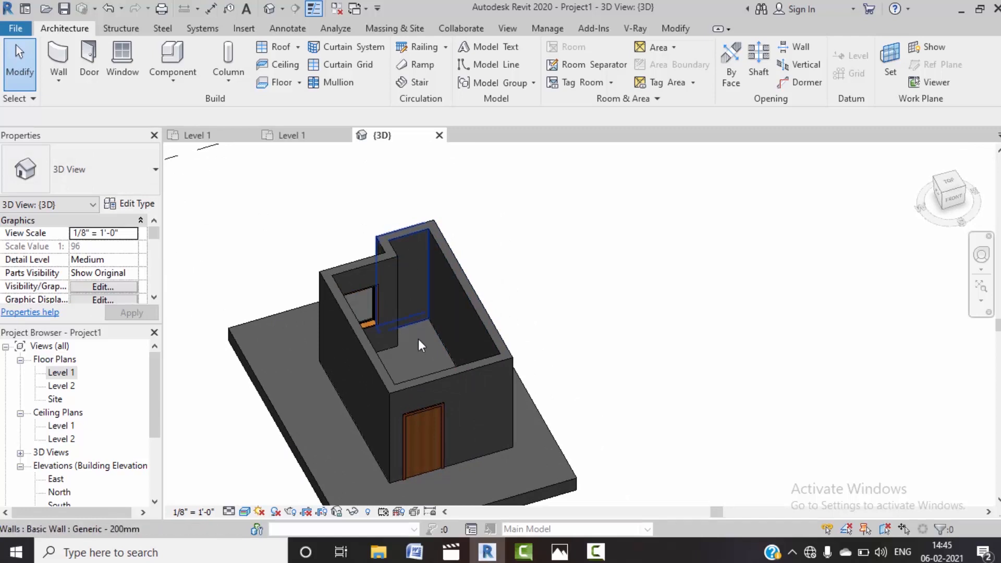
{"action": "left_click", "coordinate": [446, 380]}
{"action": "key", "text": "h"}
{"action": "key", "text": "h"}
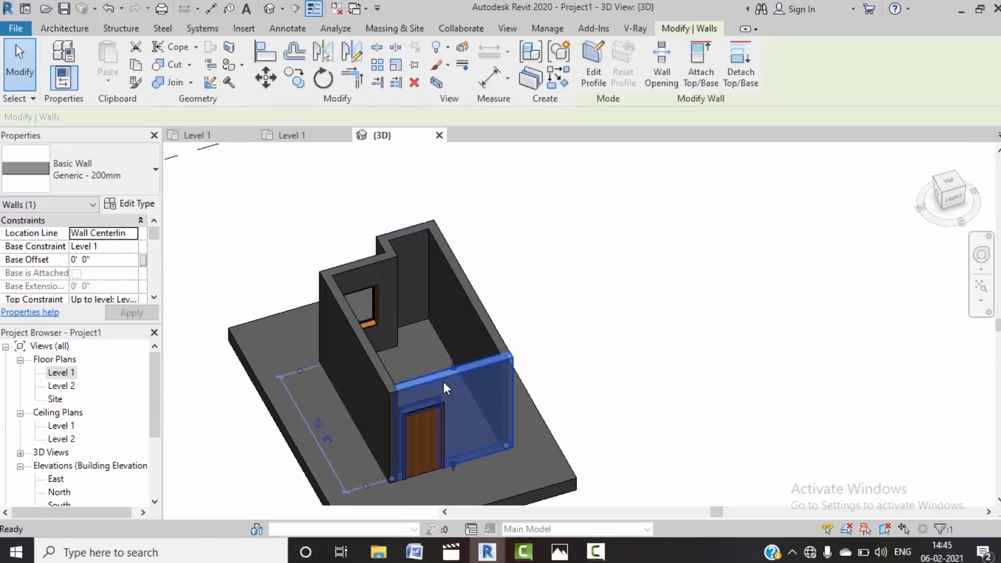
{"action": "left_click", "coordinate": [438, 403]}
{"action": "key", "text": "h"}
{"action": "key", "text": "h"}
{"action": "key", "text": "Escape"}
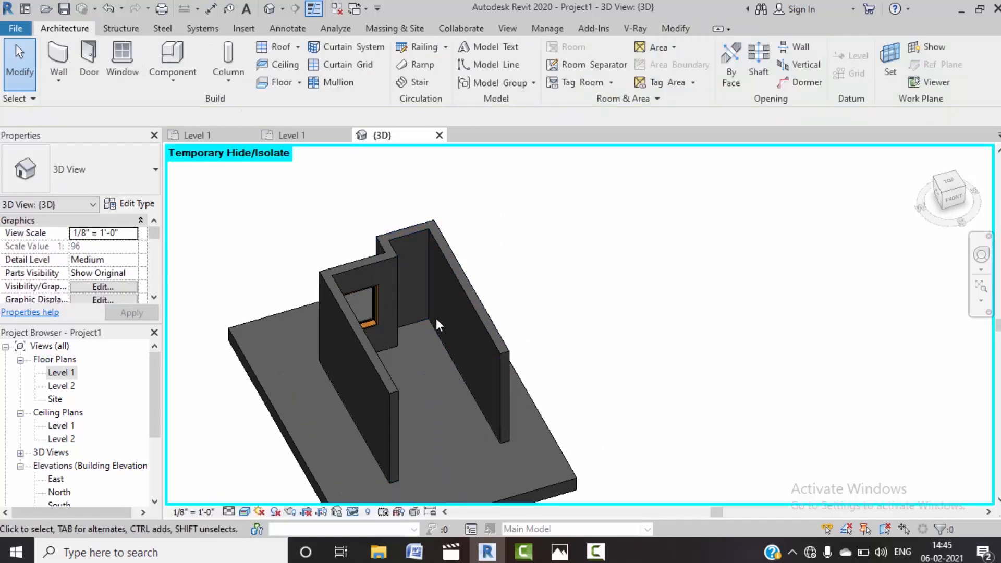
Step: Orient the 3D view to the front and start an in-place model in the Generic Models category
{"action": "scroll", "coordinate": [436, 319], "scroll_direction": "up", "scroll_amount": 4}
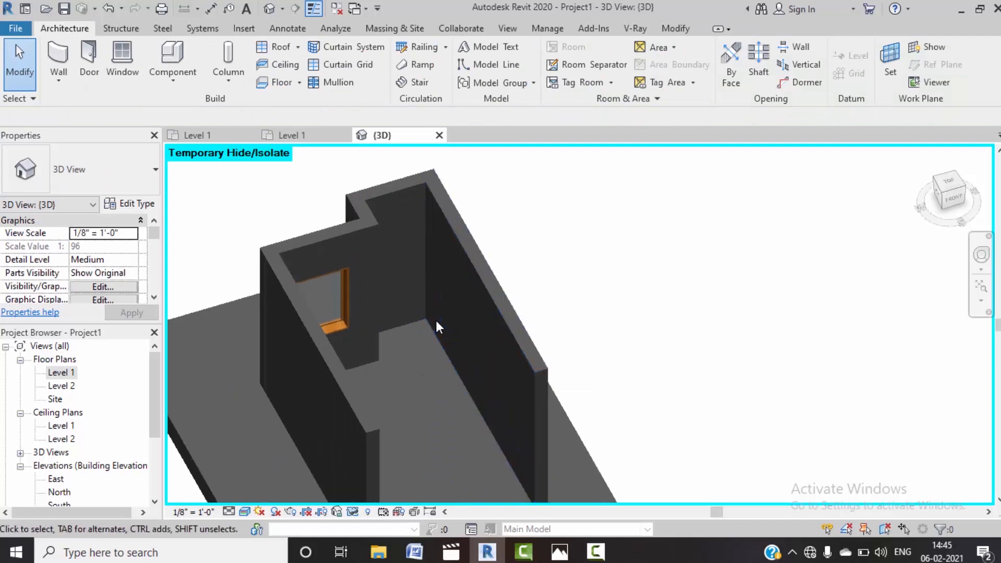
{"action": "left_click", "coordinate": [953, 200]}
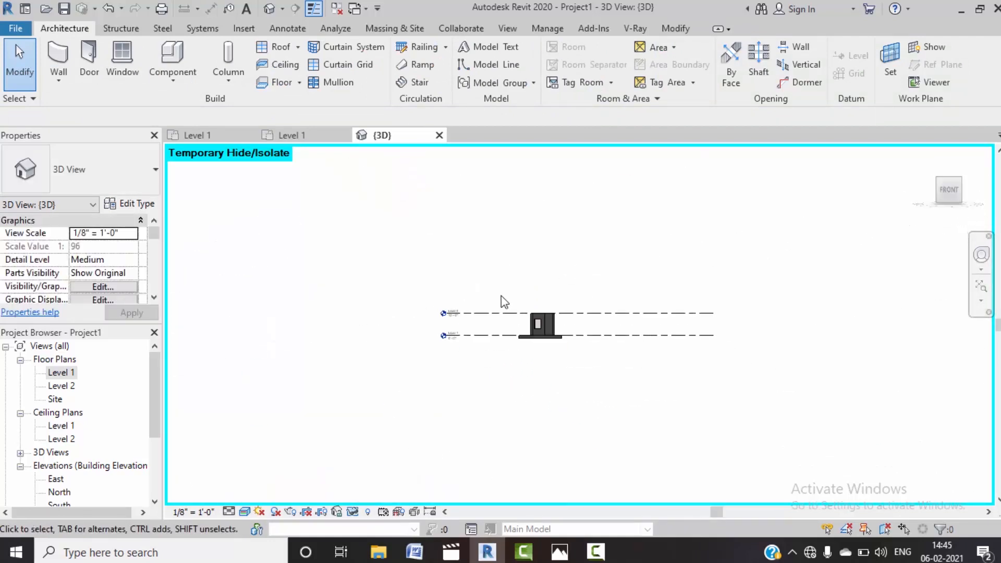
{"action": "scroll", "coordinate": [518, 313], "scroll_direction": "up", "scroll_amount": 4}
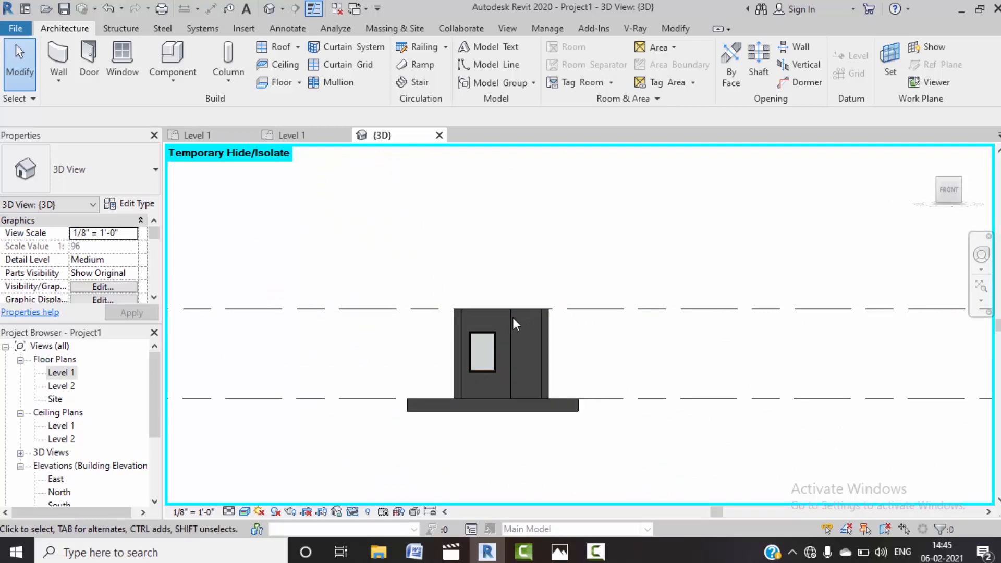
{"action": "left_click", "coordinate": [176, 86]}
{"action": "left_click", "coordinate": [201, 138]}
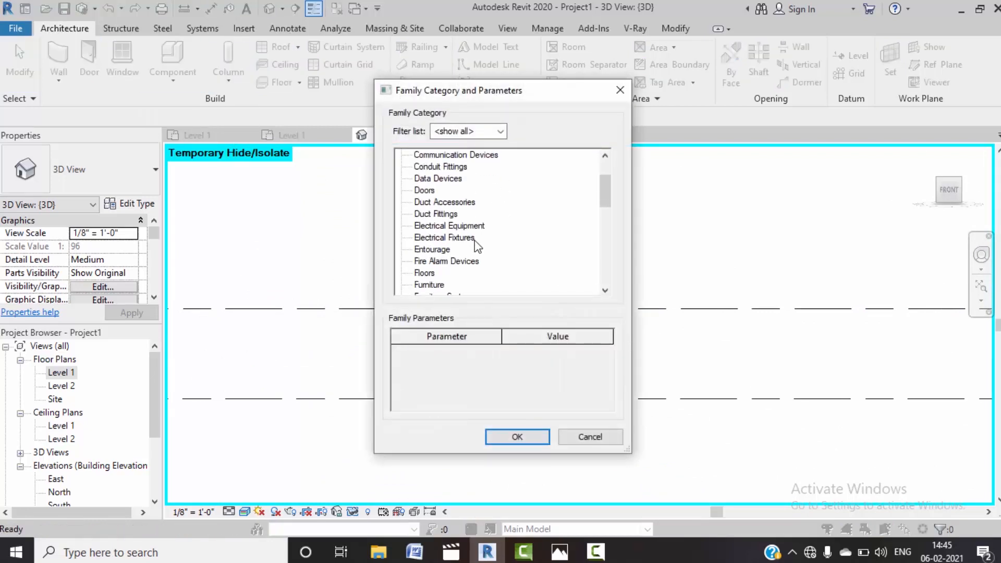
{"action": "scroll", "coordinate": [476, 244], "scroll_direction": "down", "scroll_amount": 2}
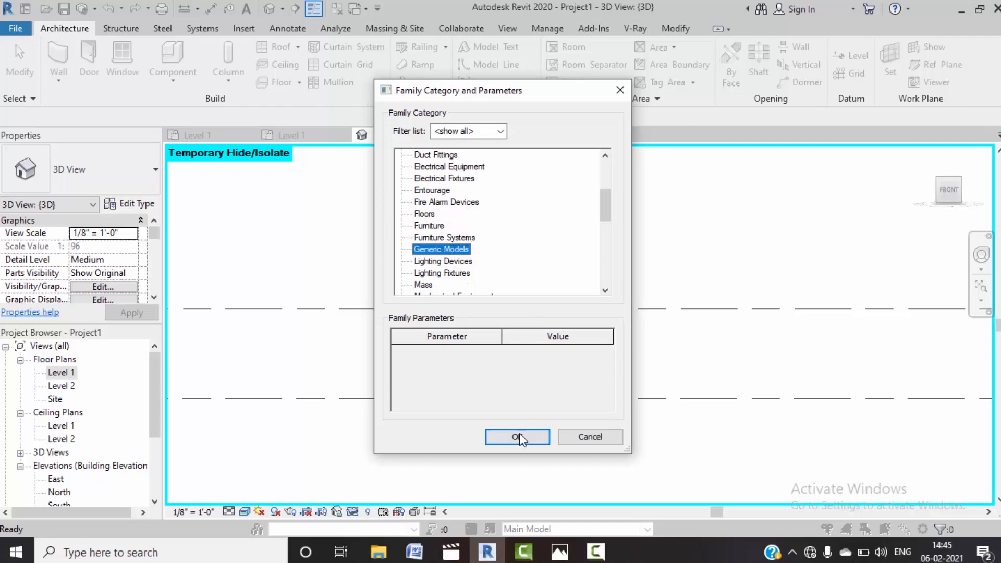
{"action": "left_click", "coordinate": [519, 433]}
{"action": "left_click", "coordinate": [518, 301]}
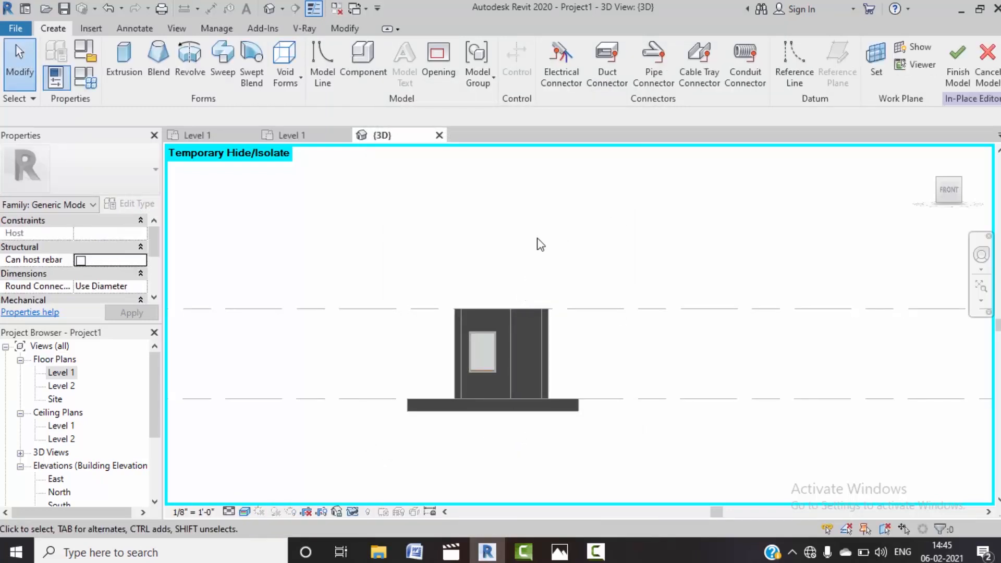
Step: Set the work plane to the inner face of the recessed back wall section and turn on its display
{"action": "left_click", "coordinate": [876, 63]}
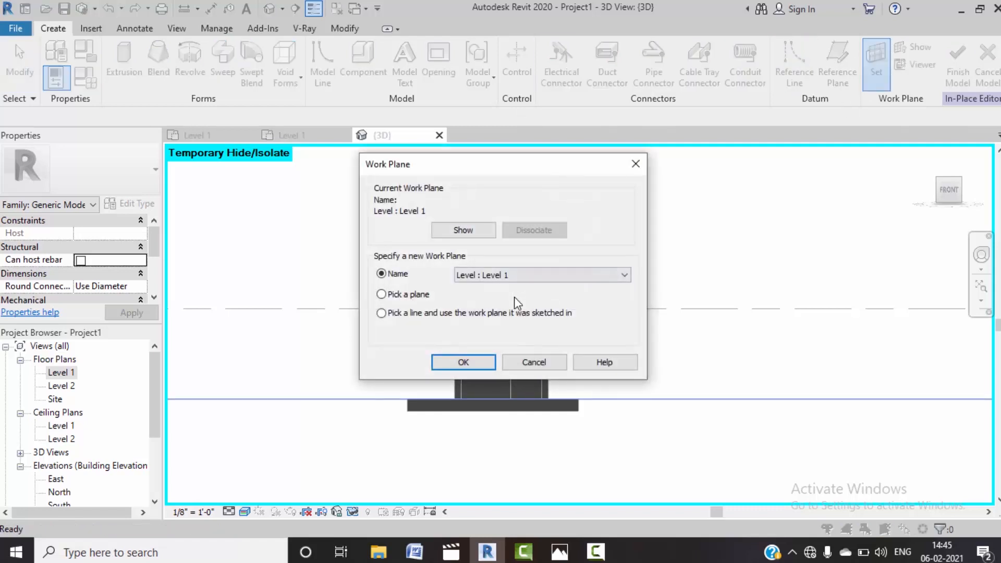
{"action": "left_click", "coordinate": [452, 363]}
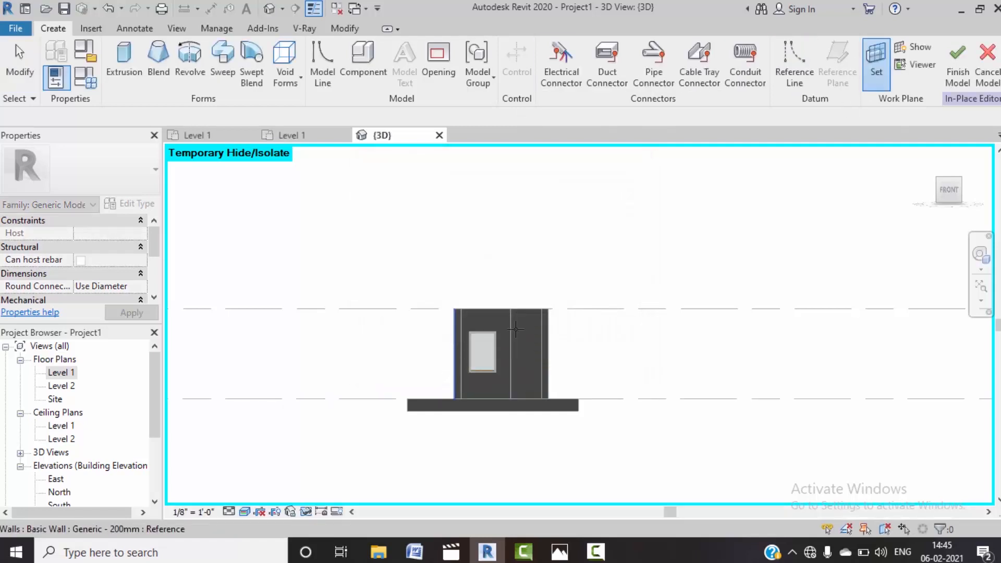
{"action": "middle_click_drag", "start_coordinate": [562, 305], "coordinate": [517, 282], "text": "shift"}
{"action": "scroll", "coordinate": [517, 281], "scroll_direction": "up", "scroll_amount": 2}
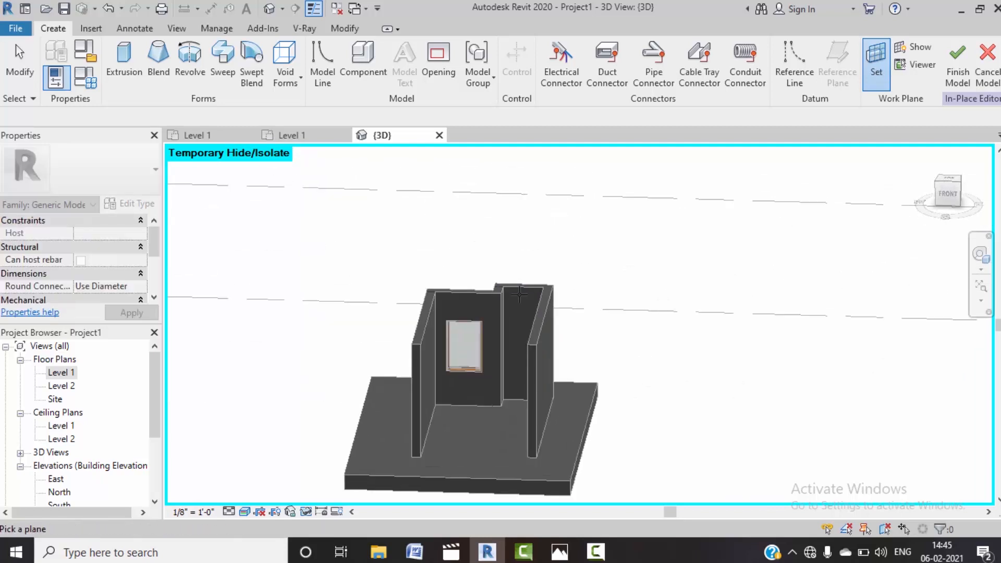
{"action": "left_click", "coordinate": [517, 290]}
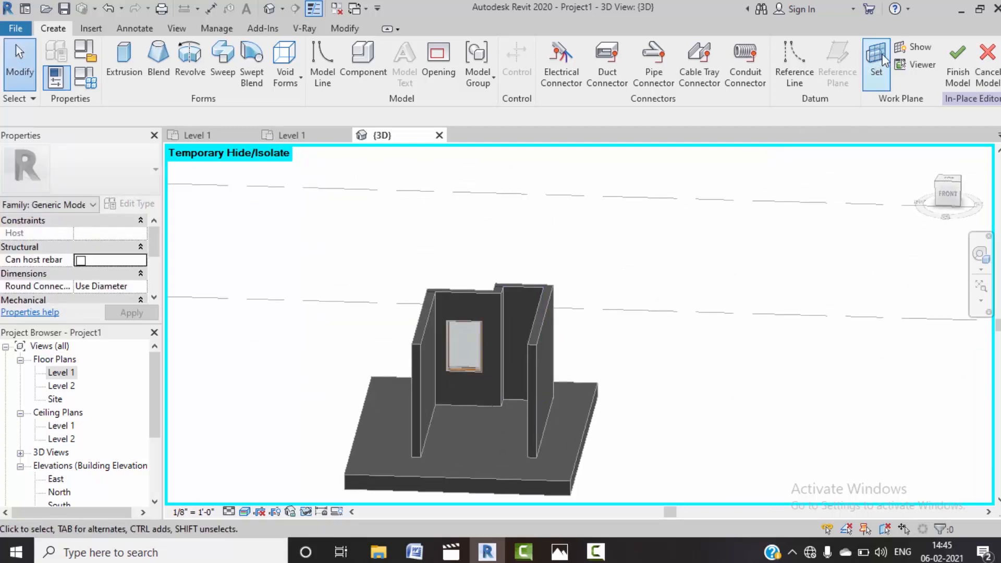
{"action": "left_click", "coordinate": [923, 51]}
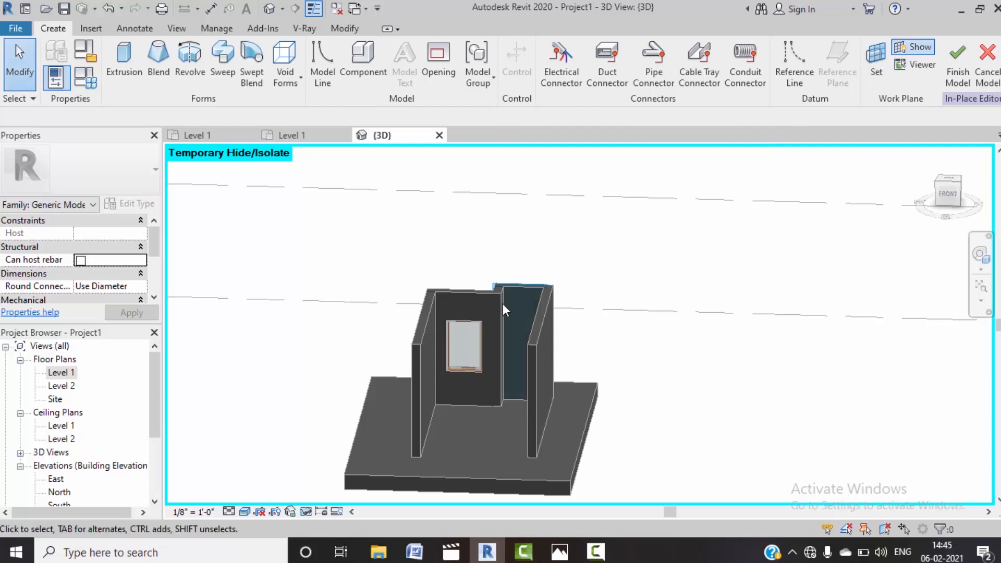
{"action": "scroll", "coordinate": [503, 304], "scroll_direction": "up", "scroll_amount": 4}
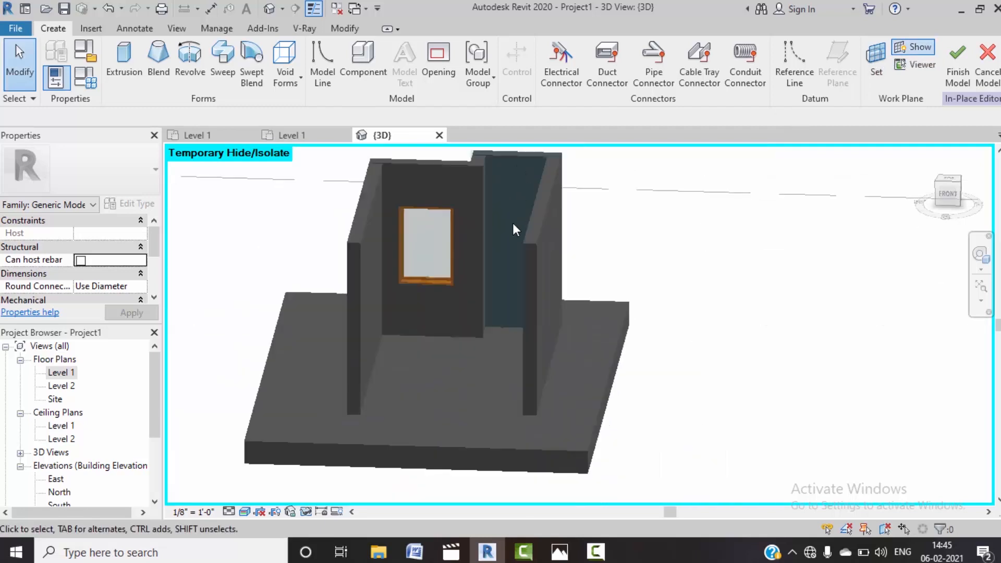
{"action": "scroll", "coordinate": [510, 224], "scroll_direction": "down", "scroll_amount": 3}
{"action": "middle_click_drag", "start_coordinate": [478, 257], "coordinate": [531, 409], "text": "shift"}
{"action": "scroll", "coordinate": [427, 259], "scroll_direction": "up", "scroll_amount": 5}
{"action": "scroll", "coordinate": [539, 306], "scroll_direction": "down", "scroll_amount": 3}
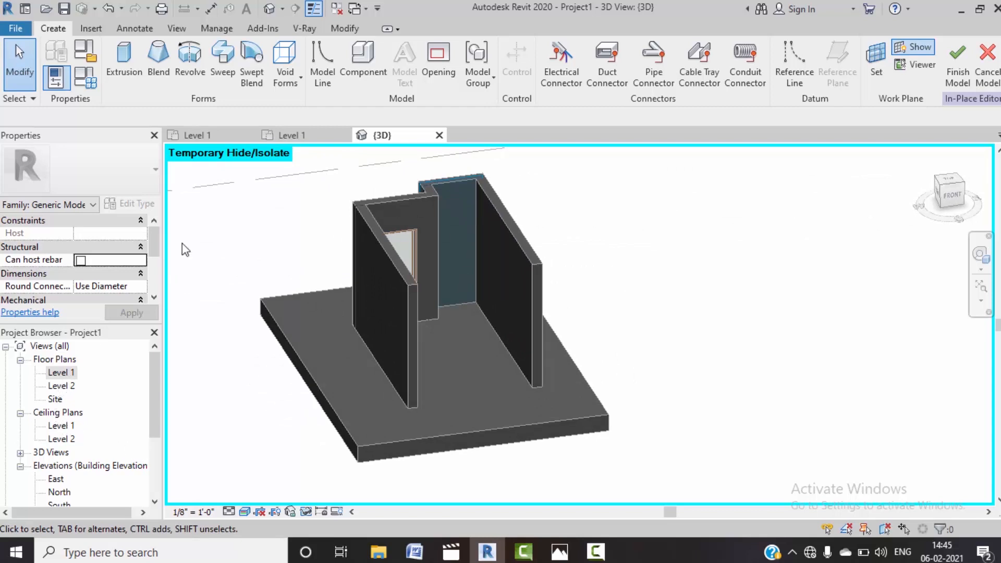
Step: Start an extrusion with the 3D view facing front, and switch the visual style to Hidden Line
{"action": "left_click", "coordinate": [950, 198]}
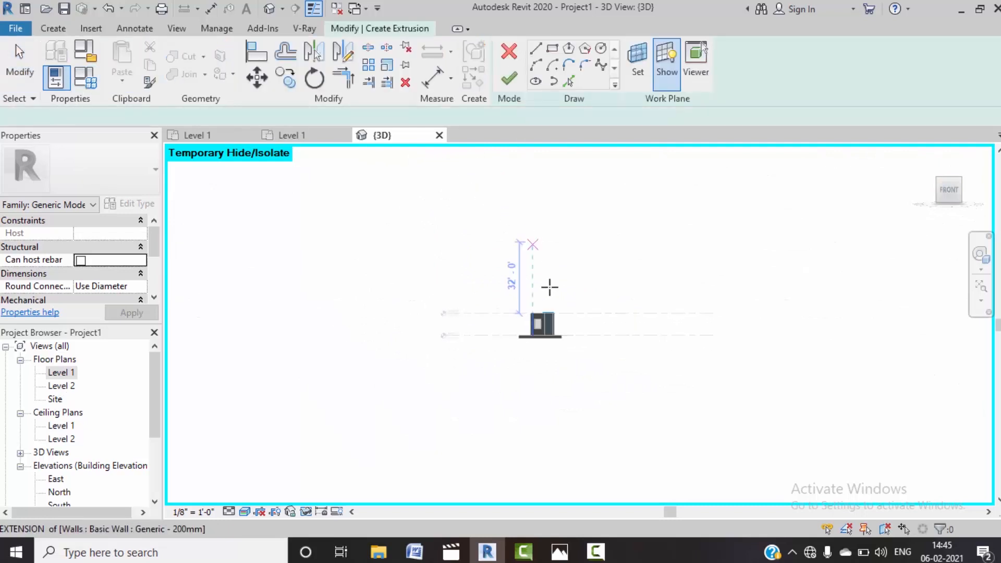
{"action": "scroll", "coordinate": [553, 349], "scroll_direction": "up", "scroll_amount": 6}
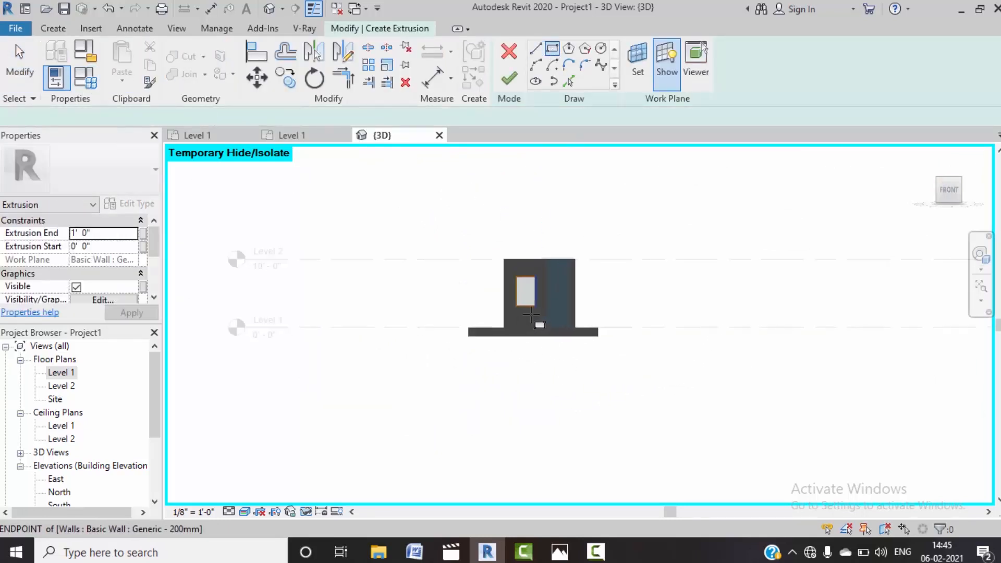
{"action": "left_click", "coordinate": [244, 512]}
{"action": "left_click", "coordinate": [271, 434]}
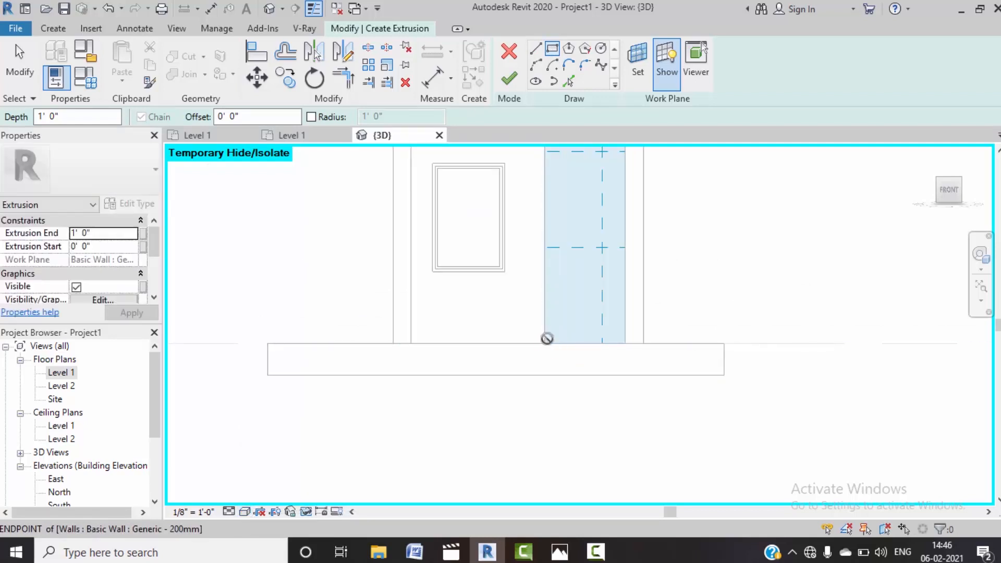
Step: Sketch a rectangle filling the wall recess, about 3'-4 1/2" by 10'-0", and finish it as a 1'-0" deep extrusion
{"action": "left_click", "coordinate": [545, 342]}
{"action": "middle_click_drag", "start_coordinate": [615, 230], "coordinate": [603, 425]}
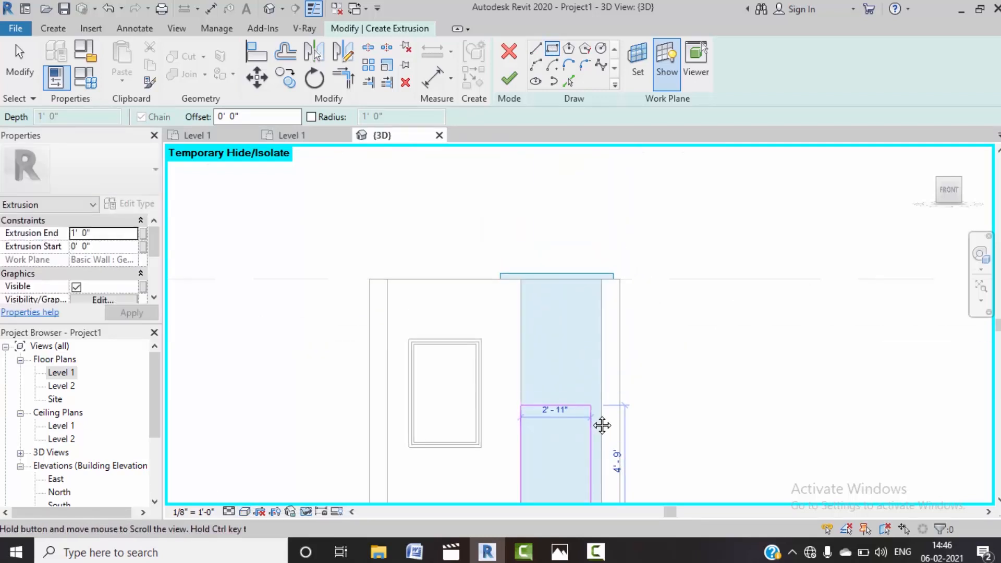
{"action": "left_click", "coordinate": [604, 288]}
{"action": "left_click", "coordinate": [509, 78]}
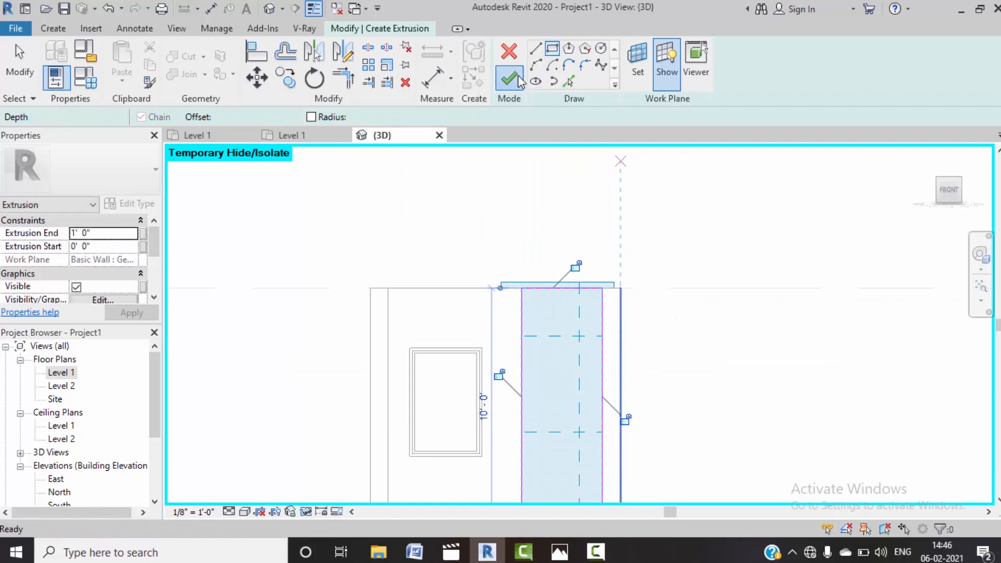
{"action": "scroll", "coordinate": [609, 279], "scroll_direction": "down", "scroll_amount": 3}
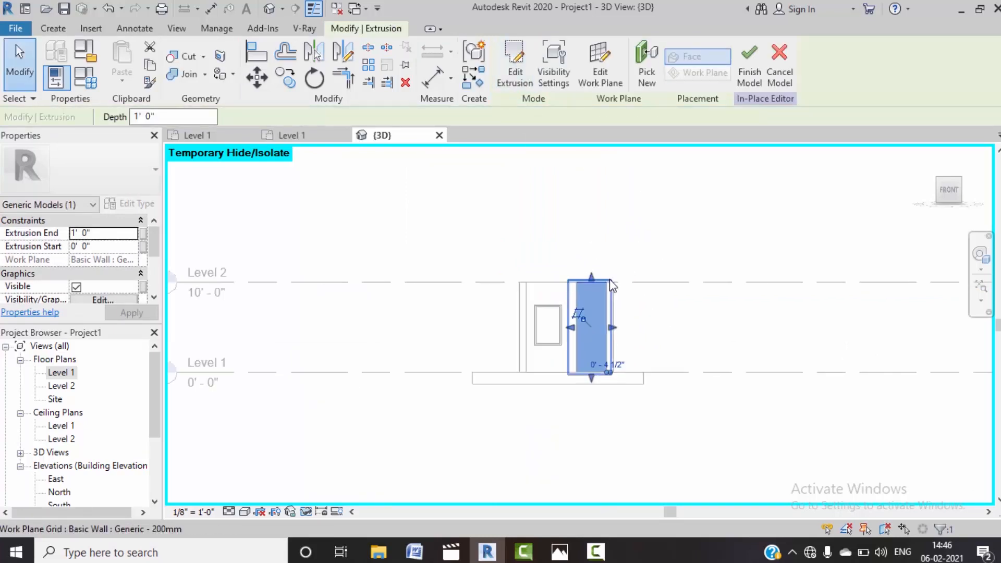
{"action": "left_click", "coordinate": [442, 327]}
{"action": "middle_click_drag", "start_coordinate": [473, 289], "coordinate": [542, 404], "text": "shift"}
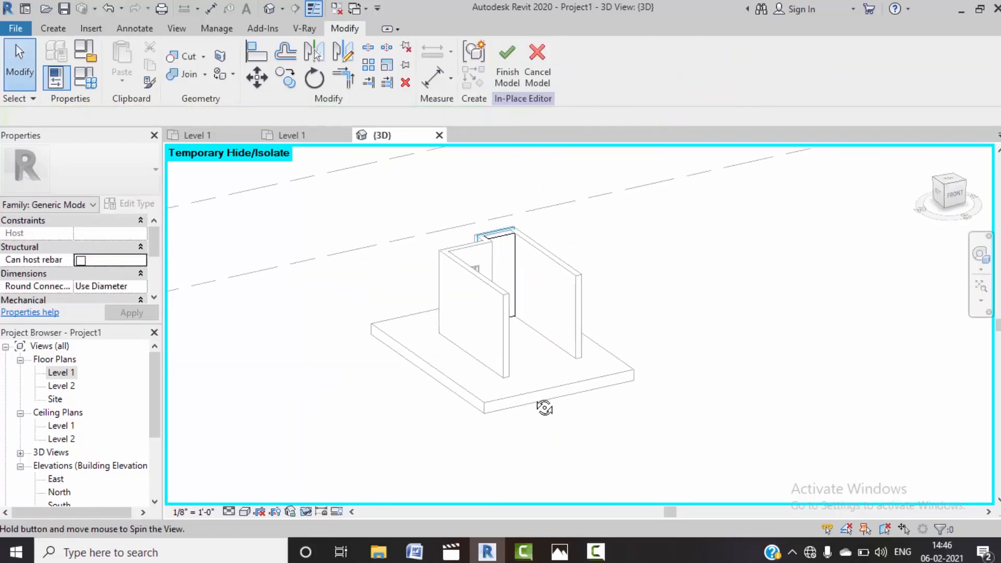
{"action": "scroll", "coordinate": [509, 261], "scroll_direction": "up", "scroll_amount": 6}
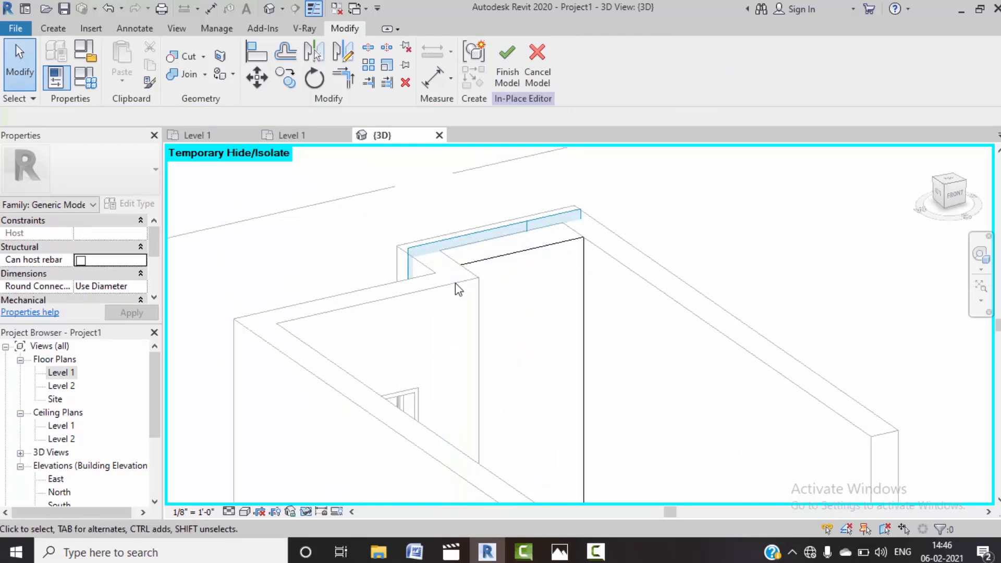
Step: In the Level 1 plan, stretch the recess extrusion's front face to align with the inner face of the window wall
{"action": "left_click", "coordinate": [302, 135]}
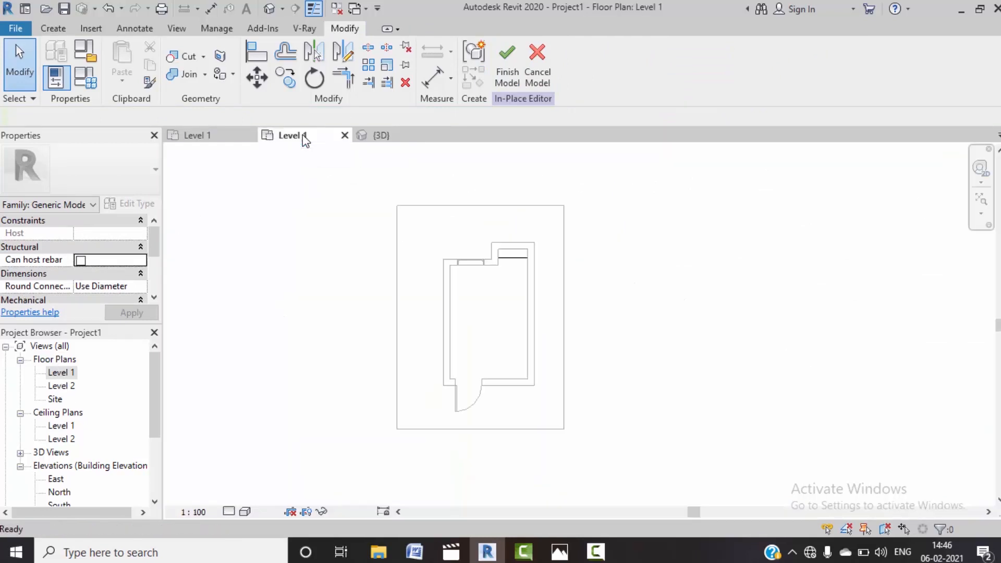
{"action": "scroll", "coordinate": [503, 257], "scroll_direction": "up", "scroll_amount": 5}
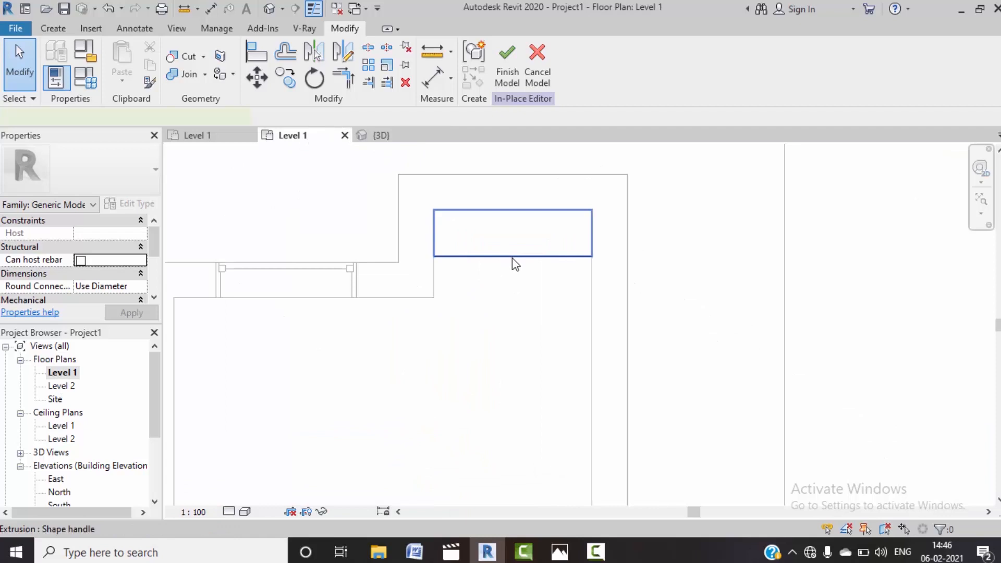
{"action": "left_click", "coordinate": [516, 265]}
{"action": "left_click_drag", "start_coordinate": [515, 264], "coordinate": [514, 297]}
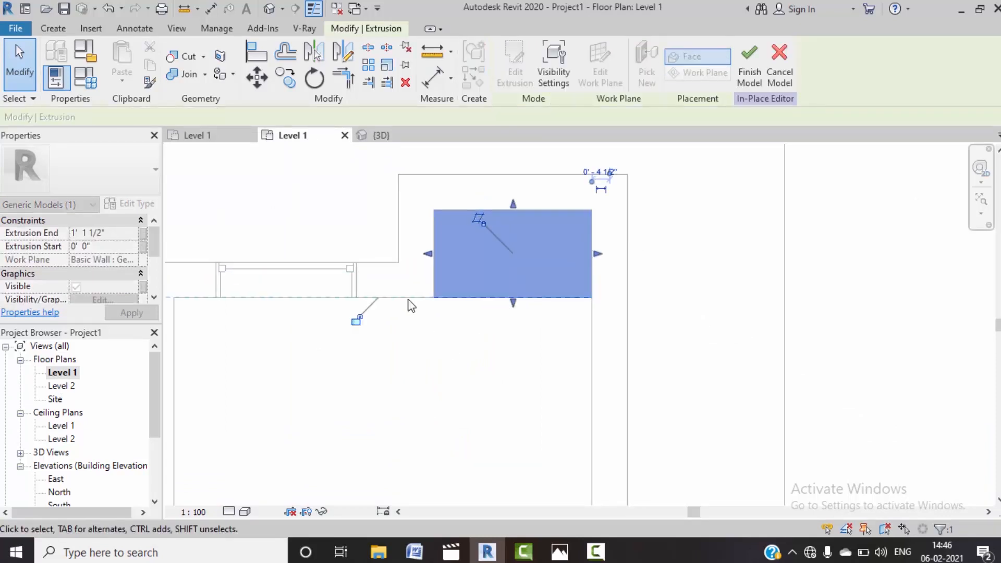
{"action": "left_click", "coordinate": [476, 364]}
{"action": "scroll", "coordinate": [471, 284], "scroll_direction": "down", "scroll_amount": 2}
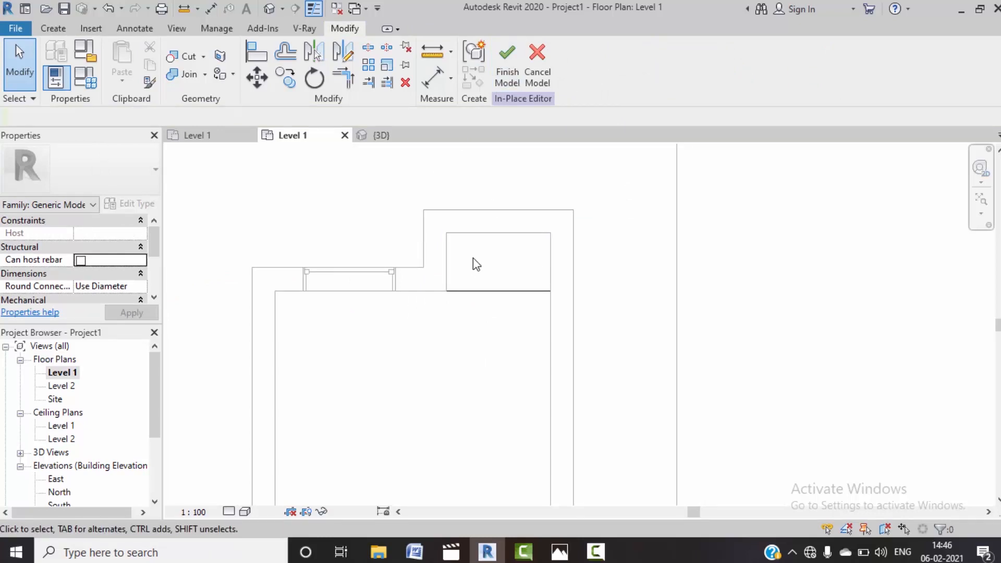
Step: In the front-facing 3D view, start another extrusion and pick the recess block's front face as its work plane
{"action": "left_click", "coordinate": [382, 137]}
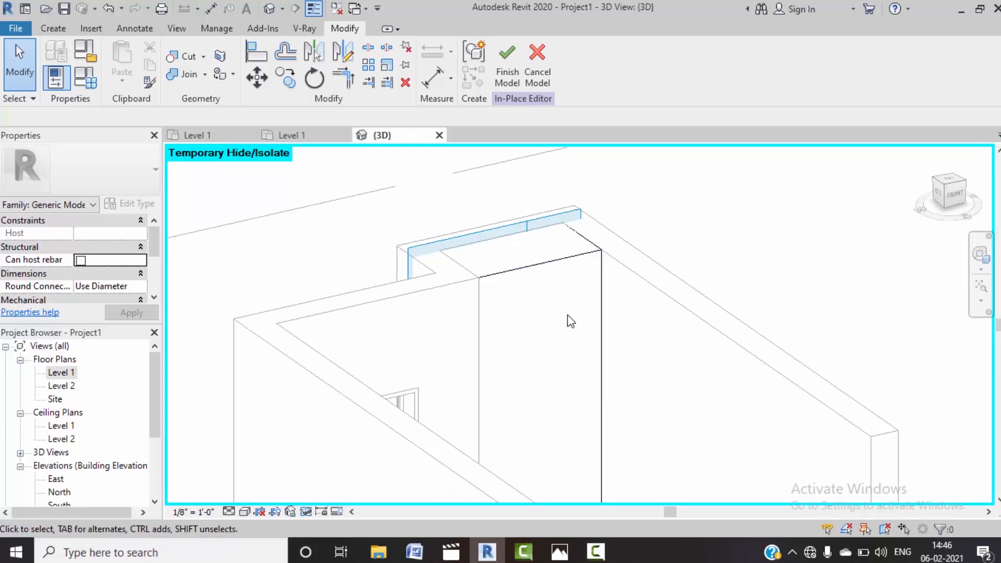
{"action": "left_click", "coordinate": [954, 197]}
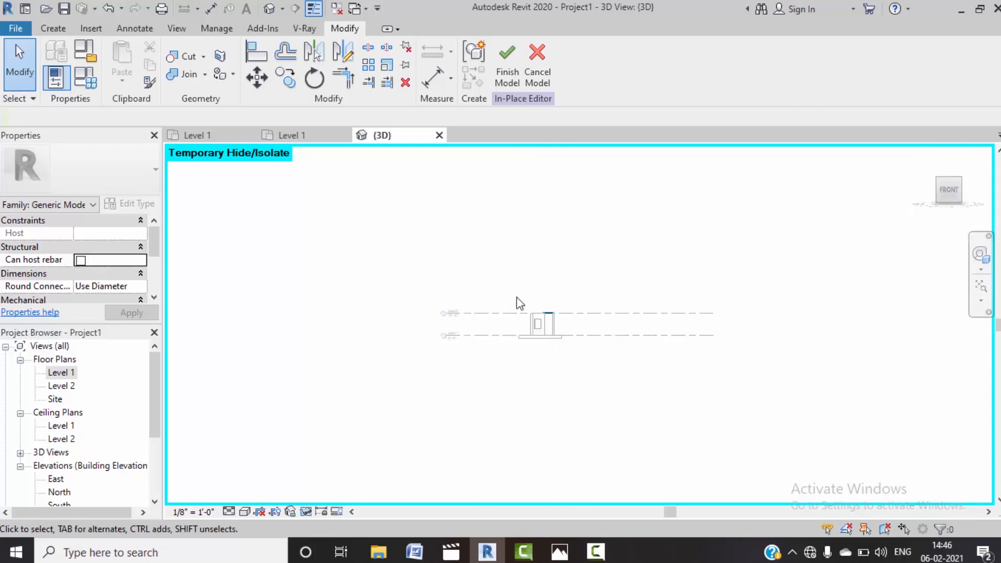
{"action": "scroll", "coordinate": [525, 321], "scroll_direction": "up", "scroll_amount": 8}
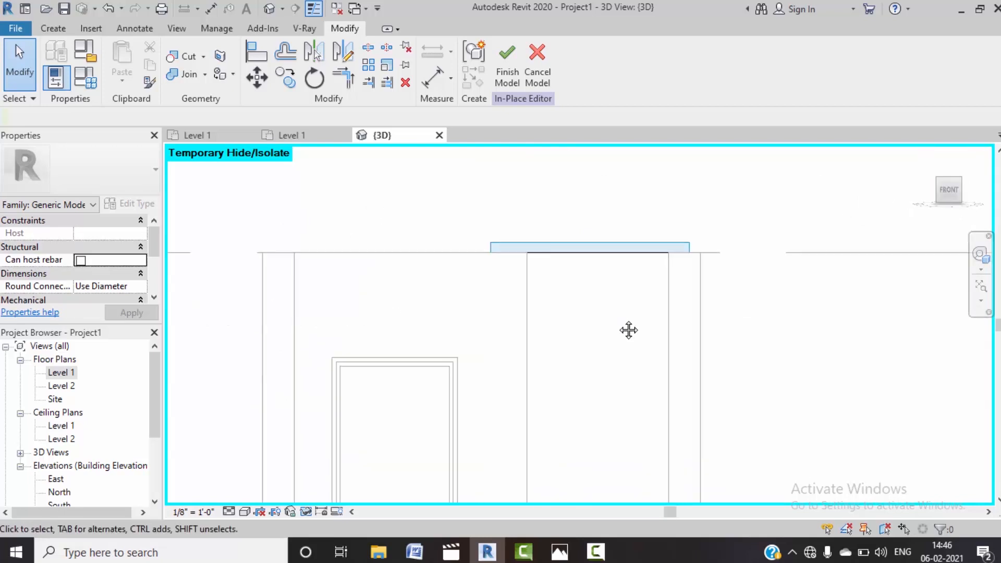
{"action": "left_click", "coordinate": [61, 31]}
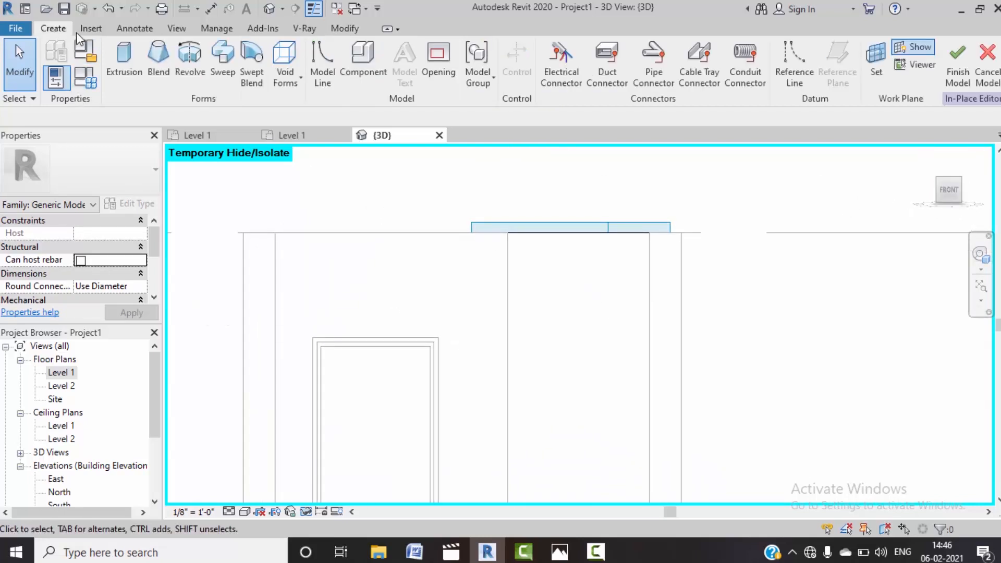
{"action": "left_click", "coordinate": [124, 72]}
{"action": "left_click", "coordinate": [631, 73]}
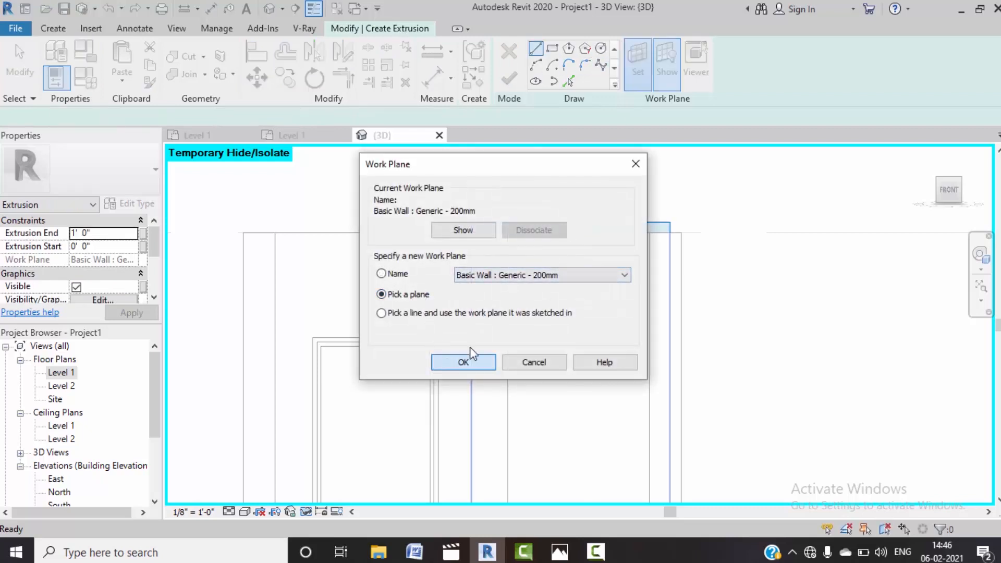
{"action": "left_click", "coordinate": [468, 361]}
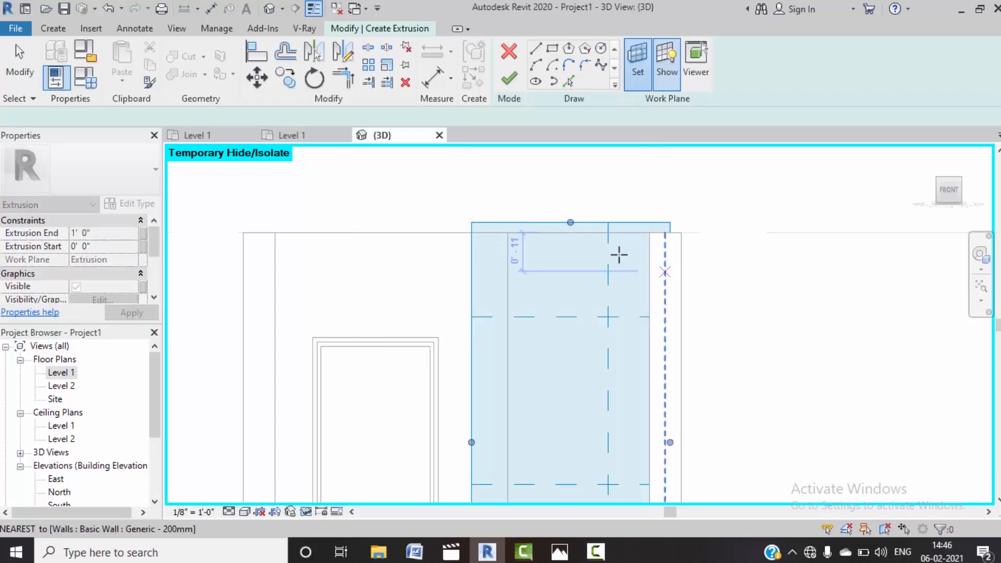
{"action": "left_click", "coordinate": [626, 255]}
{"action": "middle_click_drag", "start_coordinate": [625, 255], "coordinate": [572, 190]}
{"action": "scroll", "coordinate": [575, 200], "scroll_direction": "down", "scroll_amount": 3}
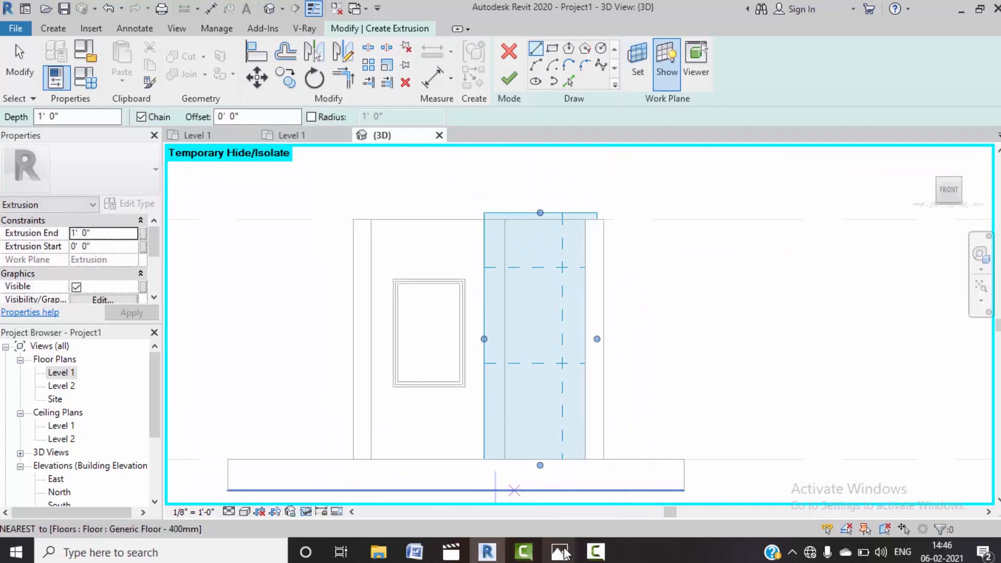
Step: Consult the render COURT CHAMBER 5.jpg and sketch a 3'-4 1/2" by 10'-0" rectangle around the recess block's front face
{"action": "mouse_move", "coordinate": [565, 553]}
{"action": "left_click", "coordinate": [469, 501]}
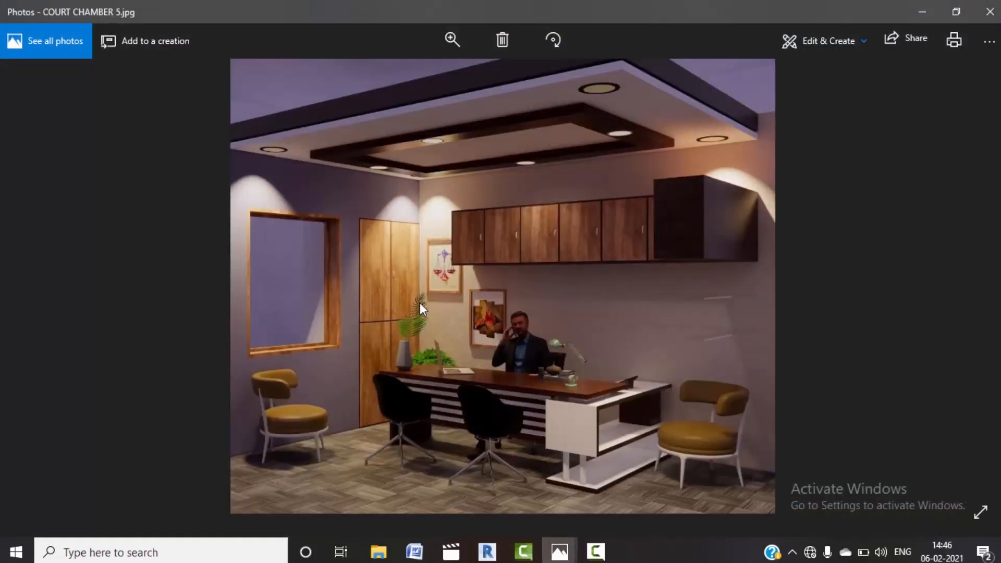
{"action": "left_click", "coordinate": [918, 10]}
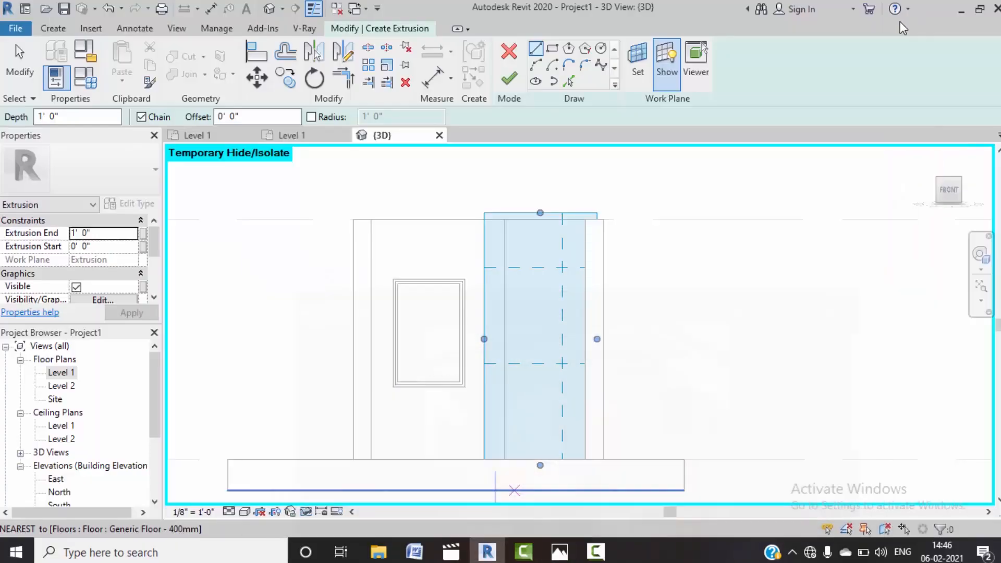
{"action": "left_click", "coordinate": [553, 49]}
{"action": "left_click", "coordinate": [504, 219]}
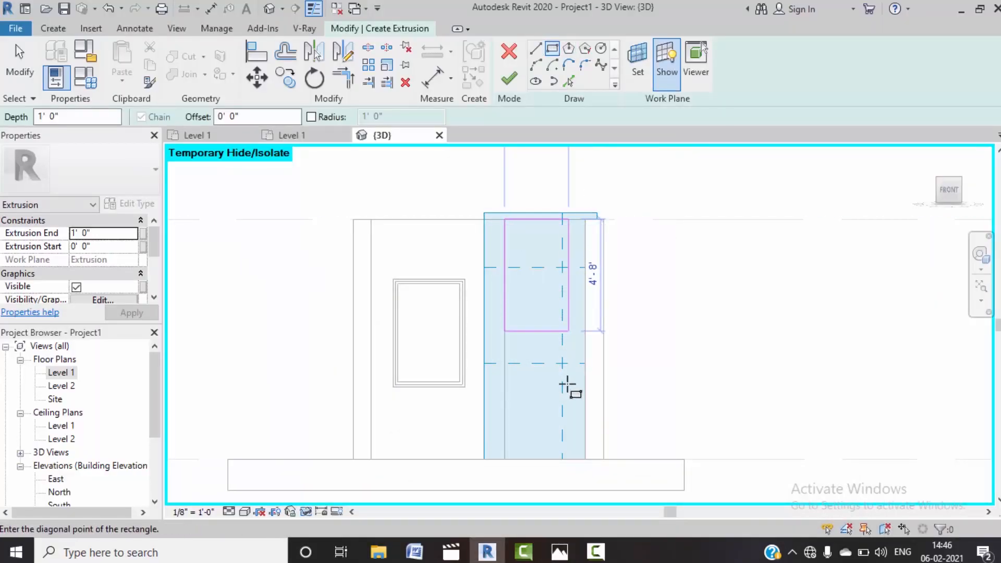
{"action": "left_click", "coordinate": [585, 459]}
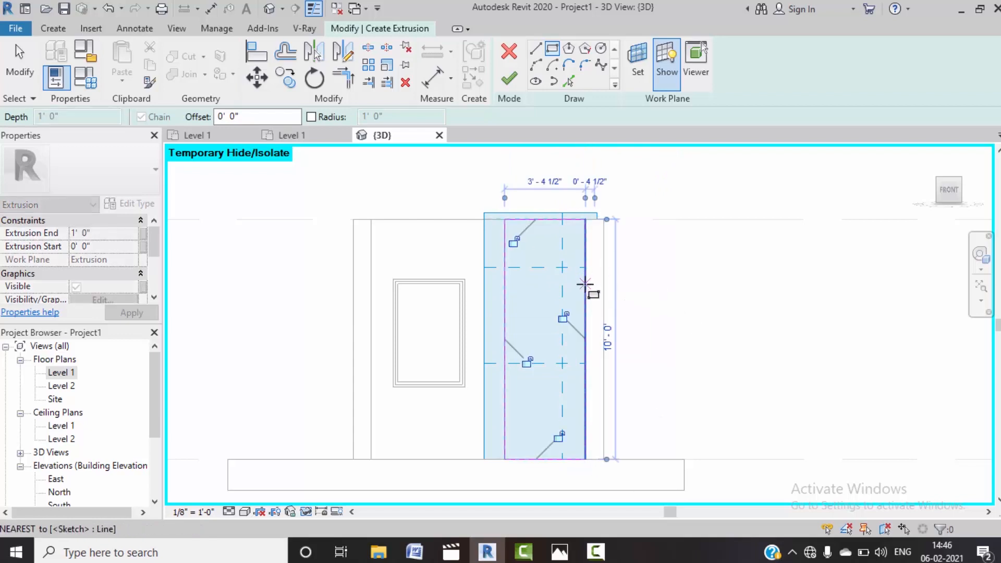
Step: Offset the rectangle's edges inward by 0' 0 1/2" with Pick Lines to form a thin frame outline
{"action": "scroll", "coordinate": [585, 284], "scroll_direction": "up", "scroll_amount": 3}
{"action": "middle_click_drag", "start_coordinate": [598, 301], "coordinate": [601, 346]}
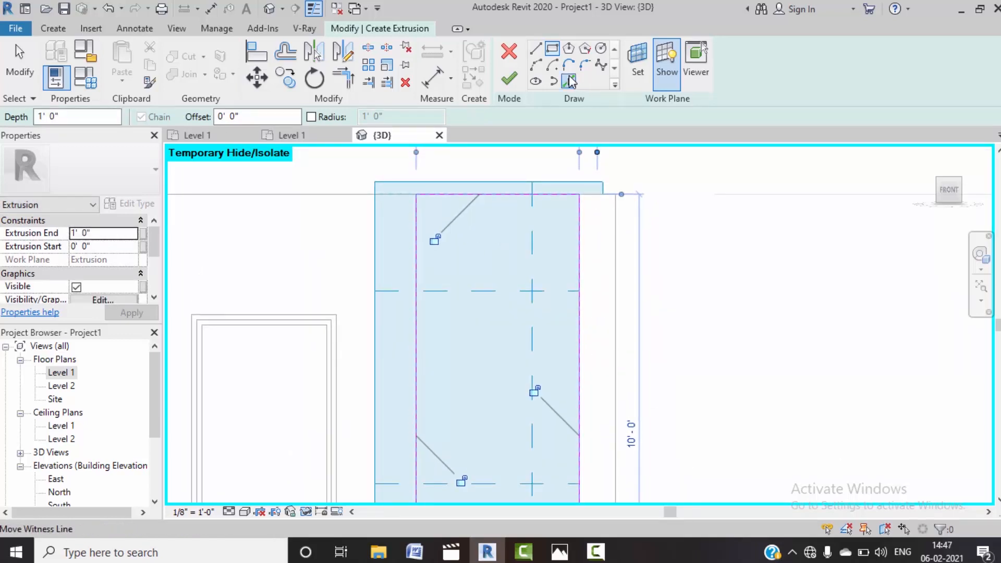
{"action": "left_click", "coordinate": [568, 80]}
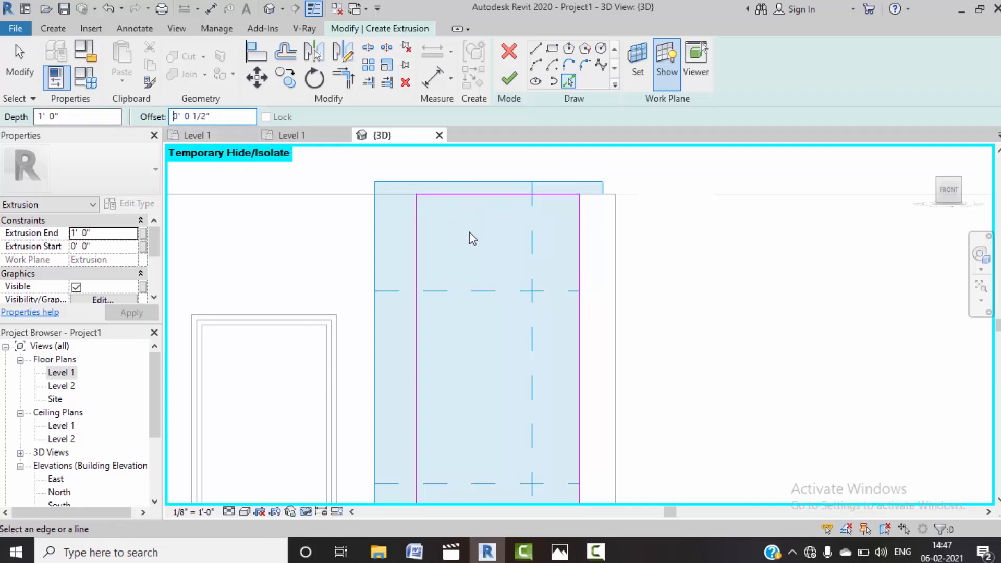
{"action": "left_click", "coordinate": [420, 251]}
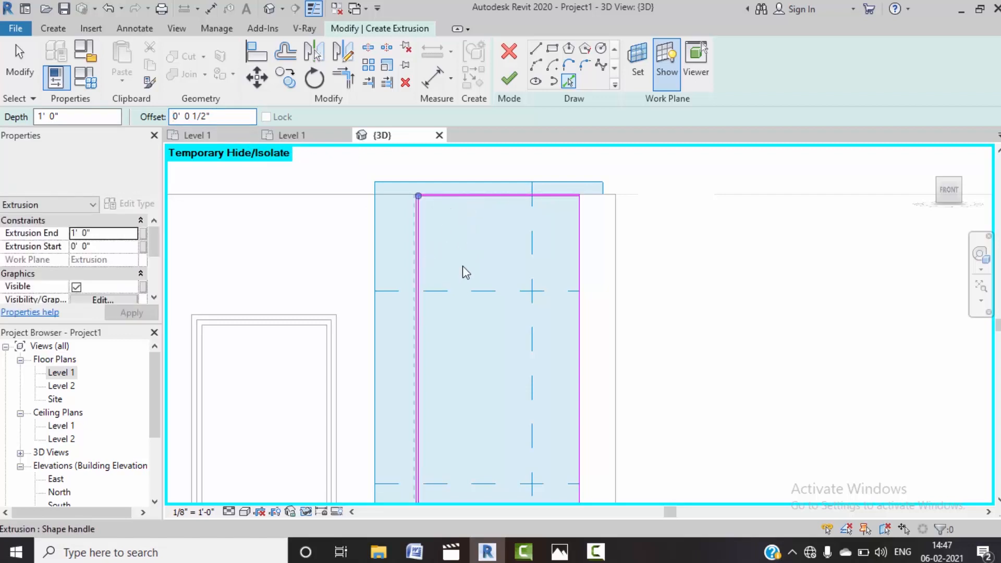
{"action": "middle_click_drag", "start_coordinate": [497, 353], "coordinate": [467, 148]}
{"action": "middle_click_drag", "start_coordinate": [445, 449], "coordinate": [443, 402]}
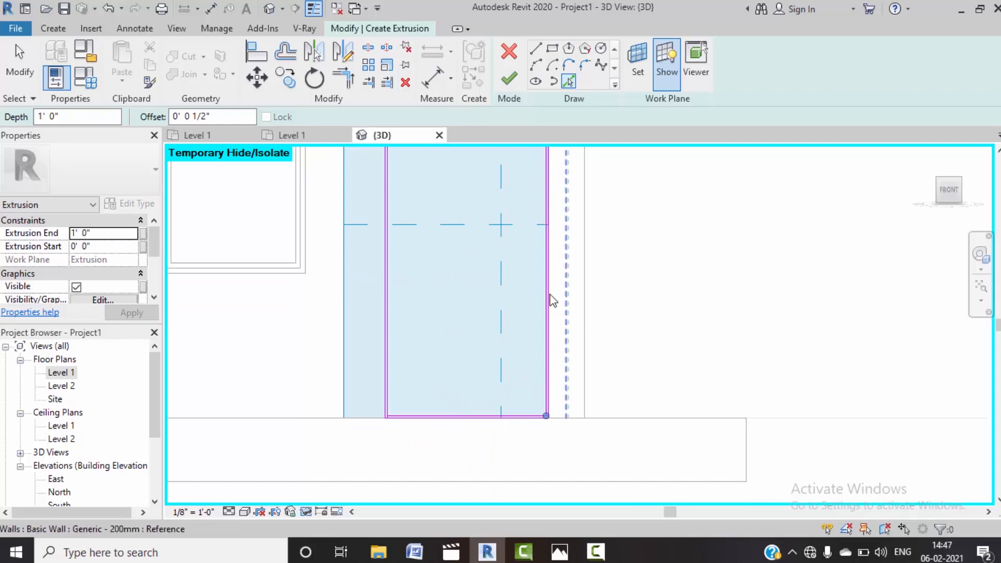
{"action": "middle_click_drag", "start_coordinate": [550, 297], "coordinate": [528, 398]}
{"action": "scroll", "coordinate": [516, 274], "scroll_direction": "down", "scroll_amount": 2}
{"action": "middle_click_drag", "start_coordinate": [515, 273], "coordinate": [526, 336]}
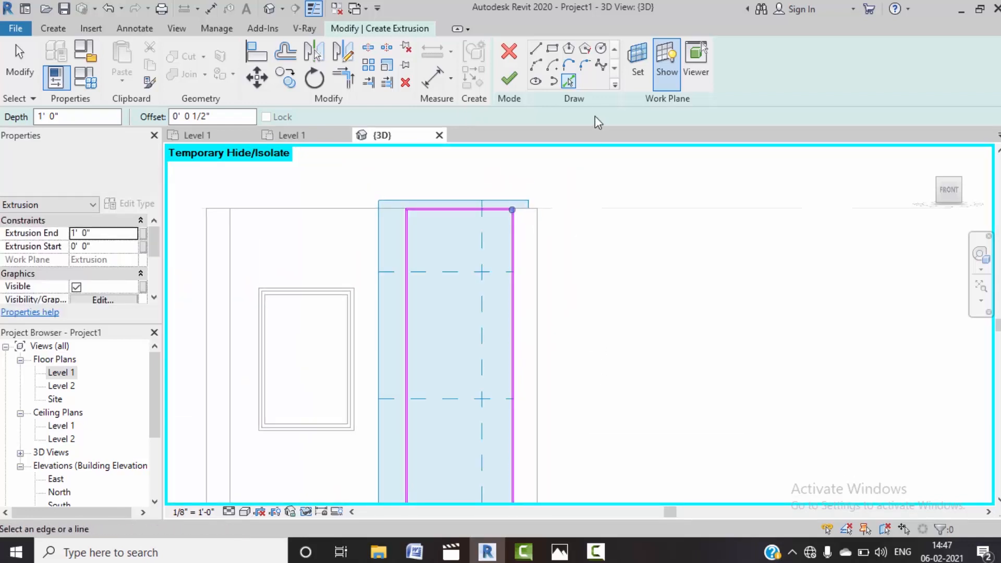
Step: With a 0' 0" offset, draw a vertical centre line from the frame's inner top edge down to its inner bottom edge
{"action": "left_click", "coordinate": [536, 50]}
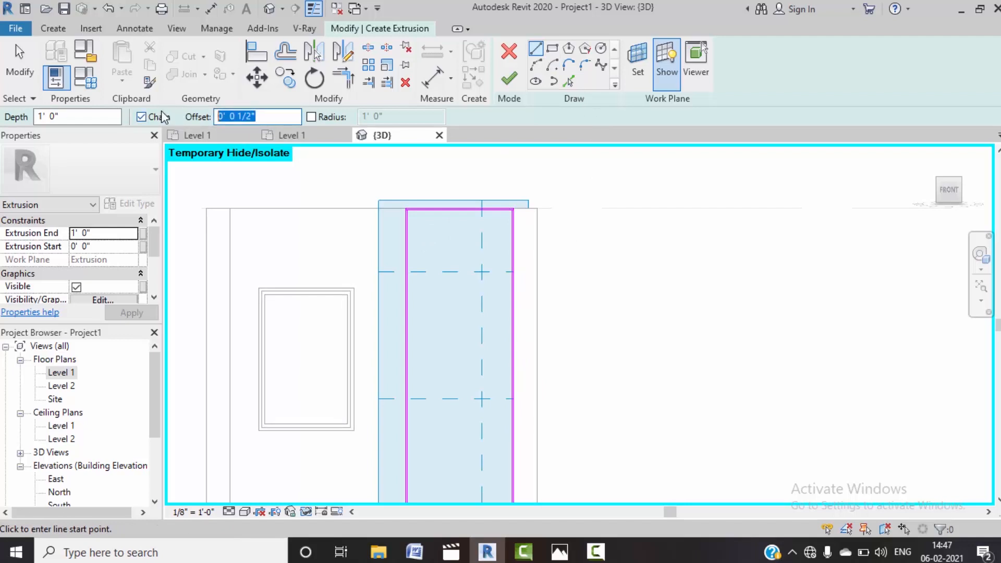
{"action": "scroll", "coordinate": [457, 218], "scroll_direction": "up", "scroll_amount": 1}
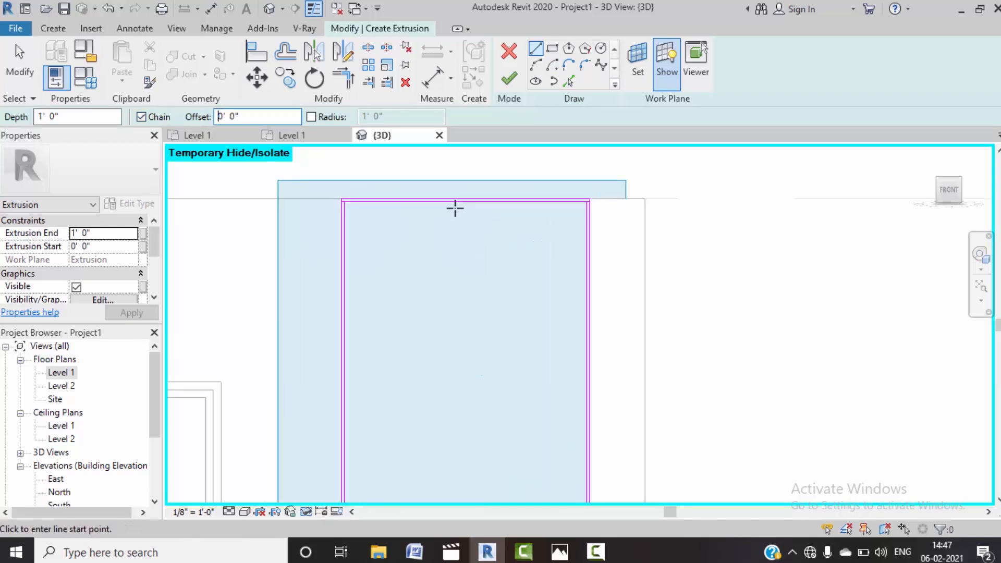
{"action": "left_click", "coordinate": [462, 203]}
{"action": "scroll", "coordinate": [459, 376], "scroll_direction": "down", "scroll_amount": 2}
{"action": "scroll", "coordinate": [459, 376], "scroll_direction": "down", "scroll_amount": 1}
{"action": "middle_click_drag", "start_coordinate": [462, 425], "coordinate": [465, 222]}
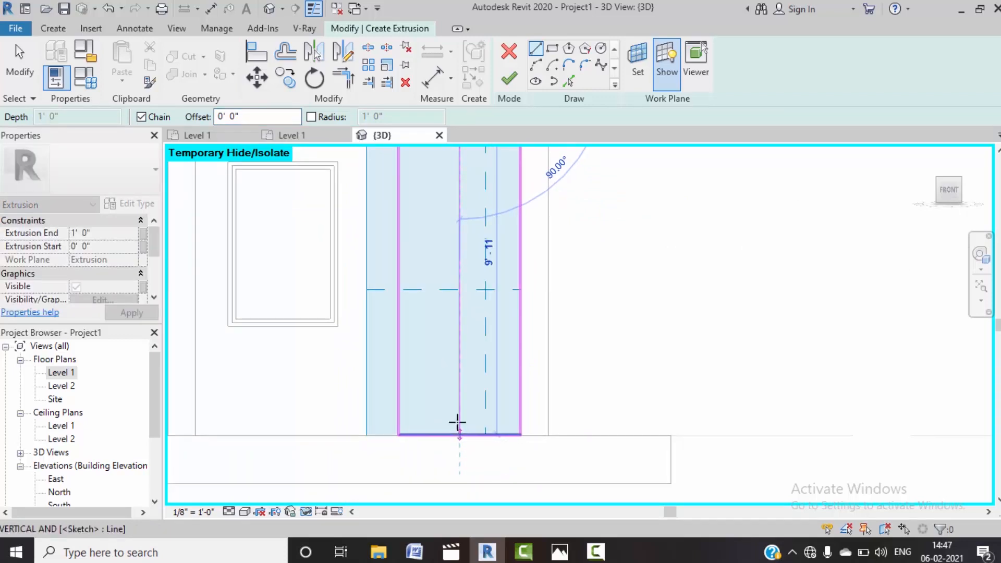
{"action": "left_click", "coordinate": [457, 423]}
{"action": "scroll", "coordinate": [458, 430], "scroll_direction": "up", "scroll_amount": 5}
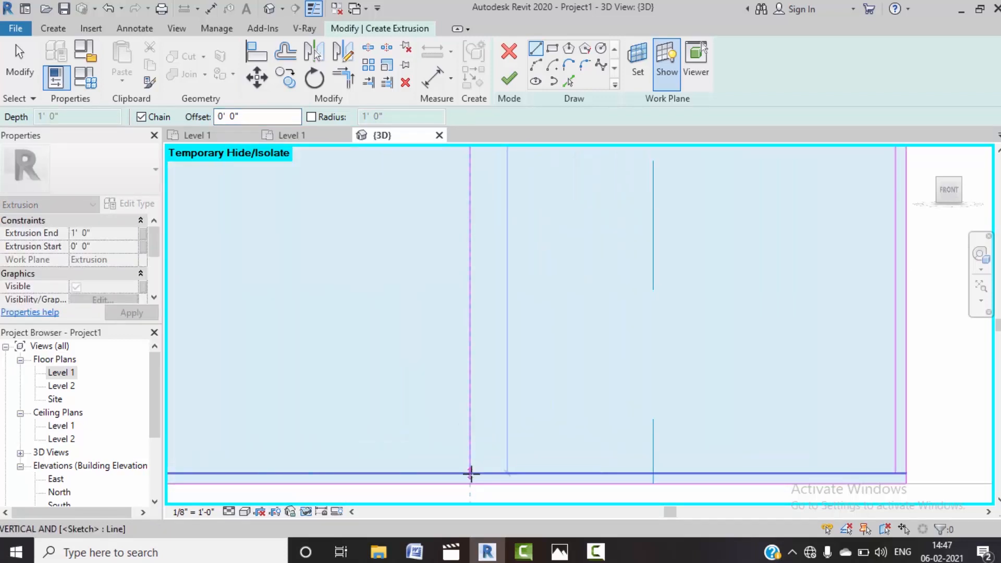
{"action": "left_click", "coordinate": [471, 474]}
{"action": "scroll", "coordinate": [512, 356], "scroll_direction": "down", "scroll_amount": 6}
{"action": "mouse_move", "coordinate": [577, 368]}
{"action": "middle_mouse_down"}
{"action": "mouse_move", "coordinate": [551, 366]}
{"action": "mouse_move", "coordinate": [523, 450]}
{"action": "middle_mouse_up"}
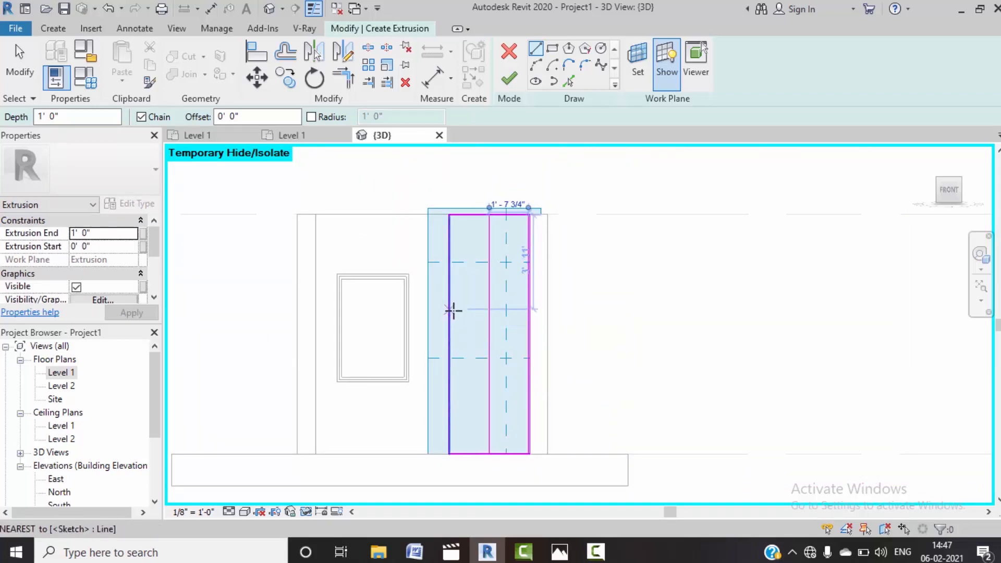
Step: Draw a 3'-3 1/2" horizontal line across the middle of the frame between its inner side edges
{"action": "left_click", "coordinate": [451, 335]}
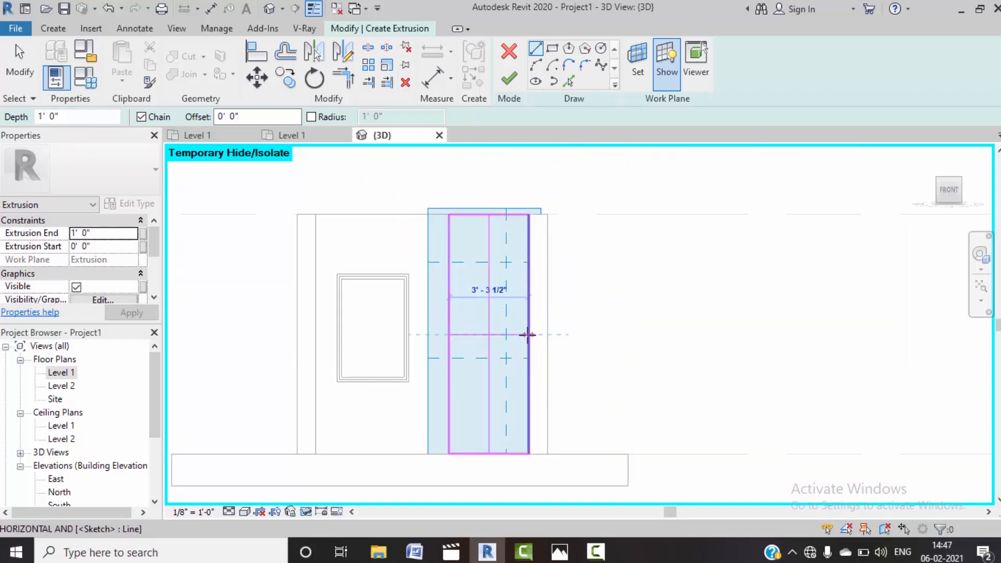
{"action": "scroll", "coordinate": [528, 335], "scroll_direction": "up", "scroll_amount": 3}
{"action": "scroll", "coordinate": [526, 337], "scroll_direction": "up", "scroll_amount": 3}
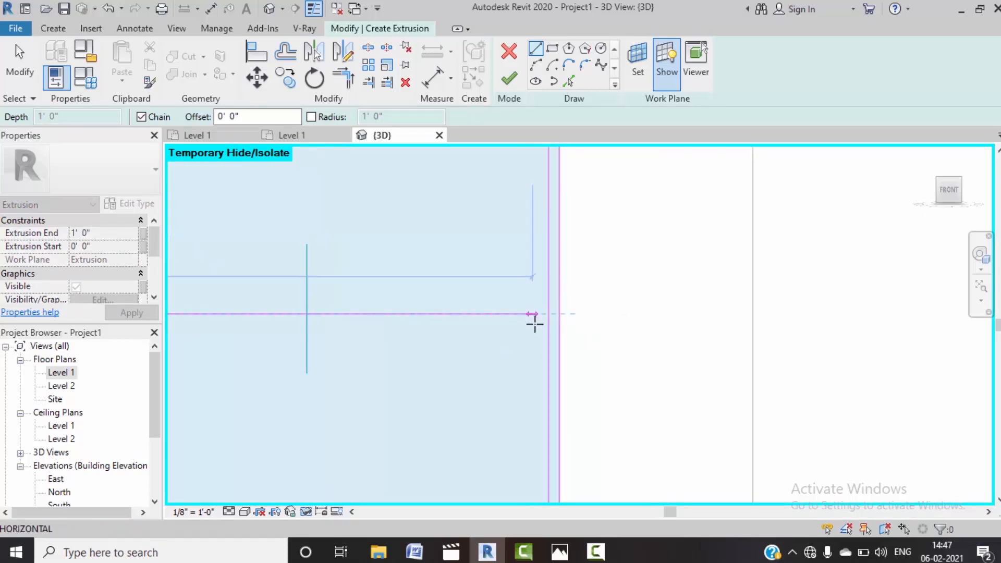
{"action": "left_click", "coordinate": [546, 315]}
{"action": "key", "text": "Escape"}
{"action": "key", "text": "Escape"}
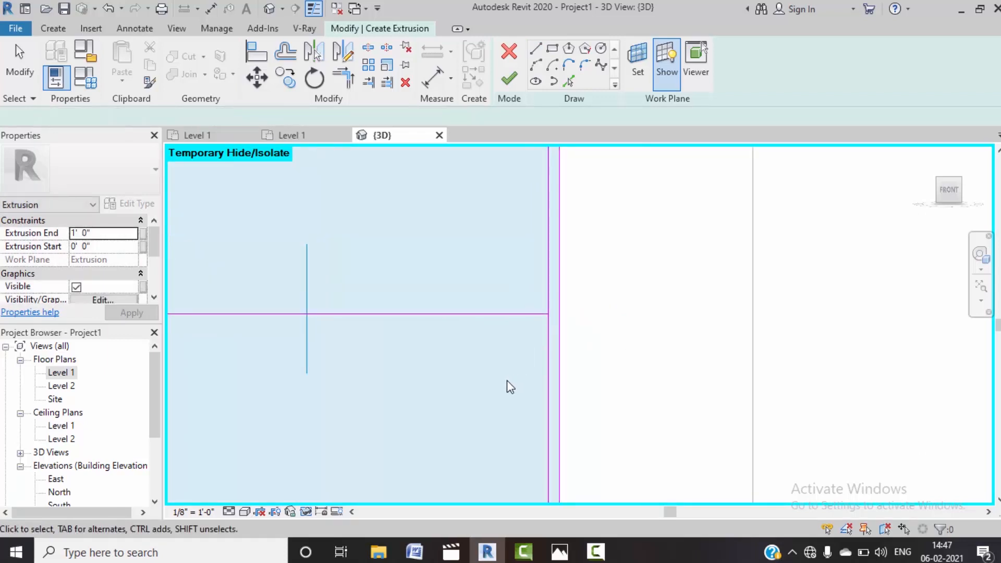
Step: Offset the vertical and horizontal centre lines by 0' 0 1/2" to both sides with Pick Lines
{"action": "scroll", "coordinate": [510, 382], "scroll_direction": "down", "scroll_amount": 5}
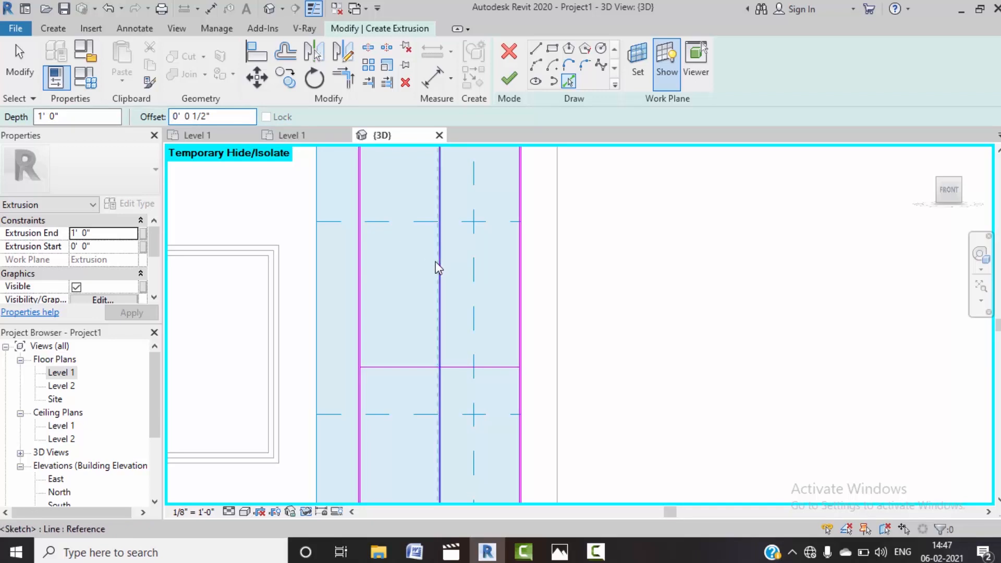
{"action": "scroll", "coordinate": [436, 262], "scroll_direction": "up", "scroll_amount": 5}
{"action": "left_click", "coordinate": [454, 288]}
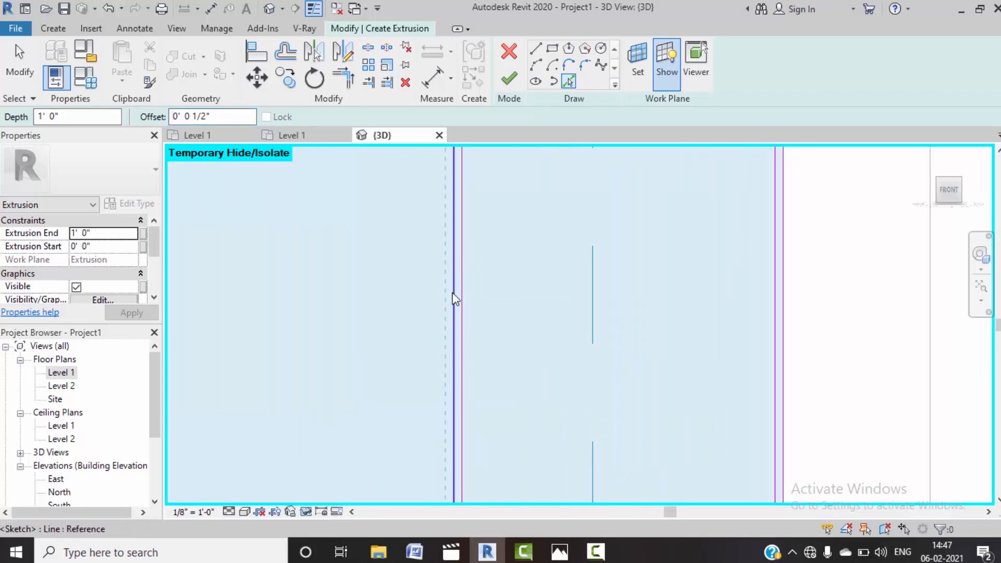
{"action": "scroll", "coordinate": [483, 243], "scroll_direction": "down", "scroll_amount": 3}
{"action": "scroll", "coordinate": [435, 317], "scroll_direction": "up", "scroll_amount": 5}
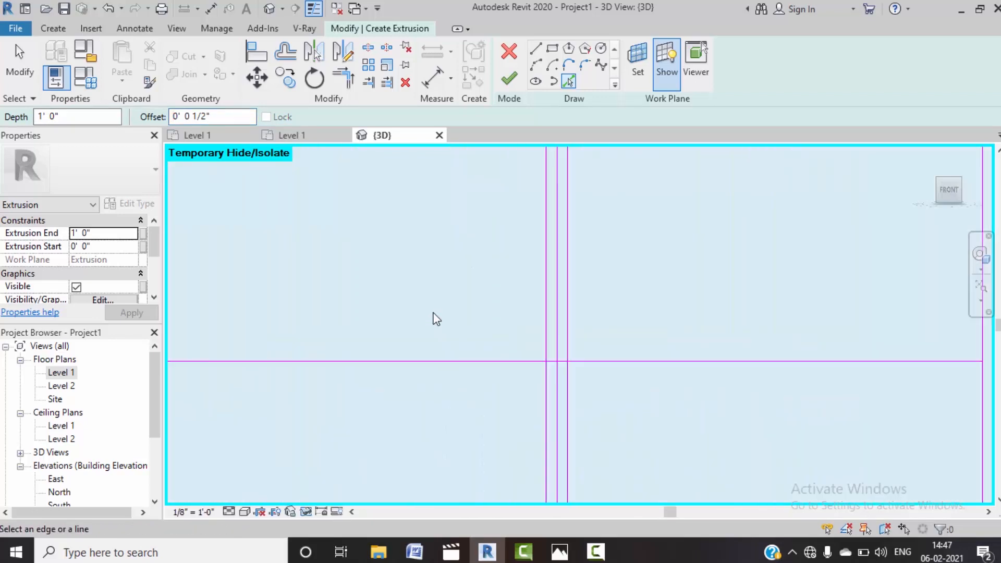
{"action": "left_click", "coordinate": [434, 365]}
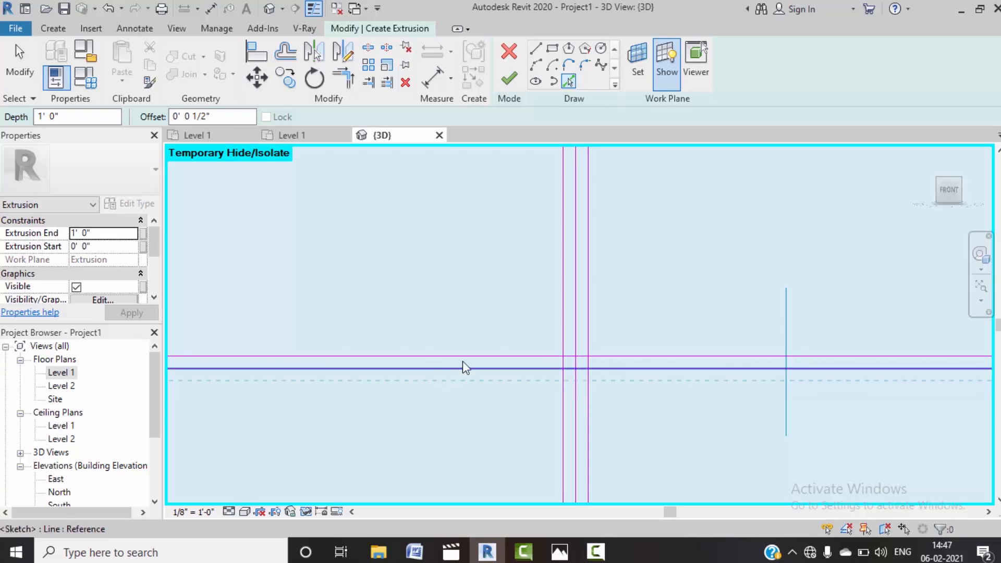
{"action": "scroll", "coordinate": [458, 268], "scroll_direction": "down", "scroll_amount": 3}
{"action": "scroll", "coordinate": [470, 282], "scroll_direction": "up", "scroll_amount": 5}
{"action": "scroll", "coordinate": [489, 285], "scroll_direction": "up", "scroll_amount": 6}
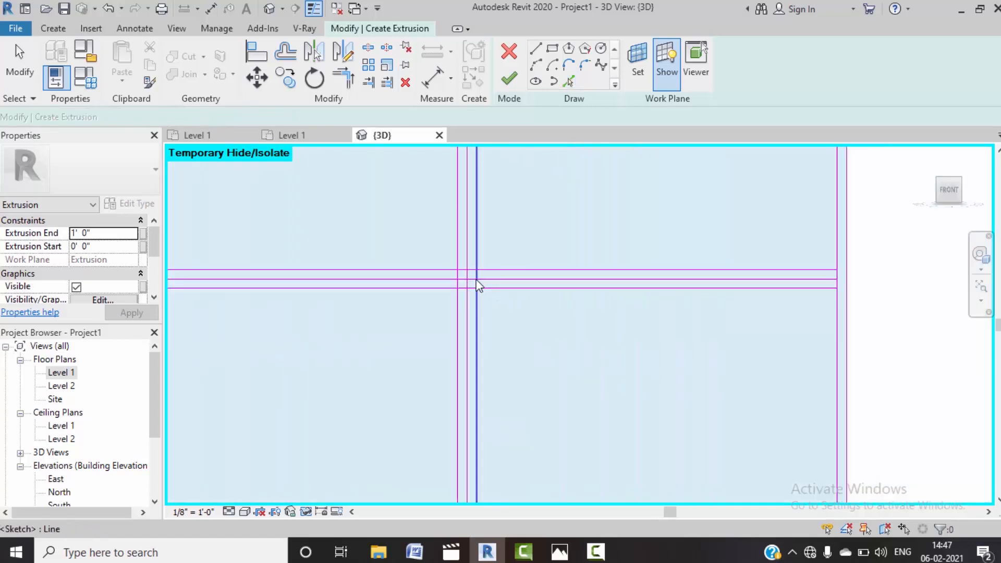
Step: Delete the original vertical and horizontal centre lines, keeping only their offset copies
{"action": "key", "text": "Escape"}
{"action": "scroll", "coordinate": [474, 279], "scroll_direction": "up", "scroll_amount": 5}
{"action": "left_click_drag", "start_coordinate": [464, 308], "coordinate": [433, 272]}
{"action": "key", "text": "Delete"}
{"action": "scroll", "coordinate": [435, 271], "scroll_direction": "down", "scroll_amount": 3}
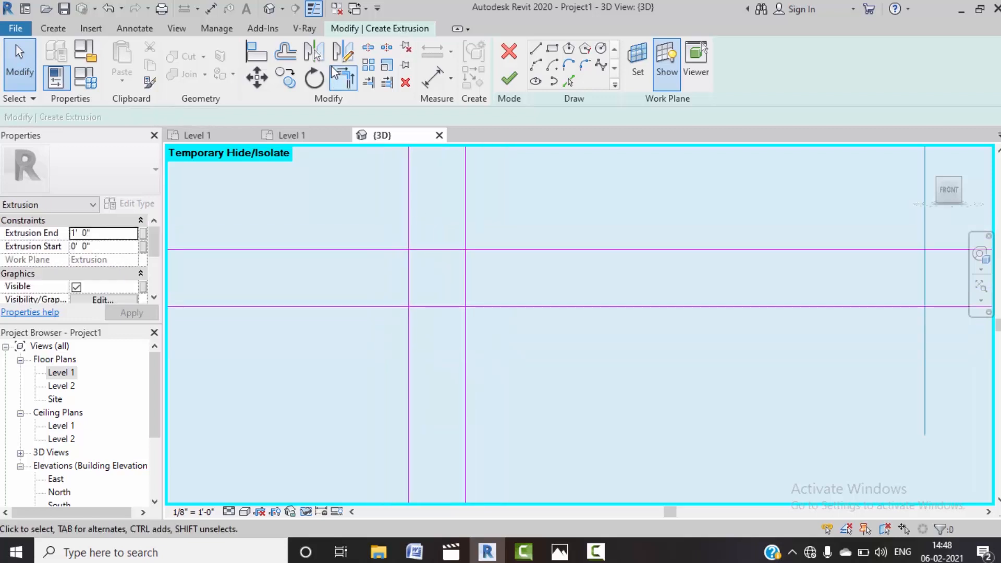
Step: Split the vertical and horizontal divider lines where they cross at the centre of the frame
{"action": "left_click", "coordinate": [368, 47]}
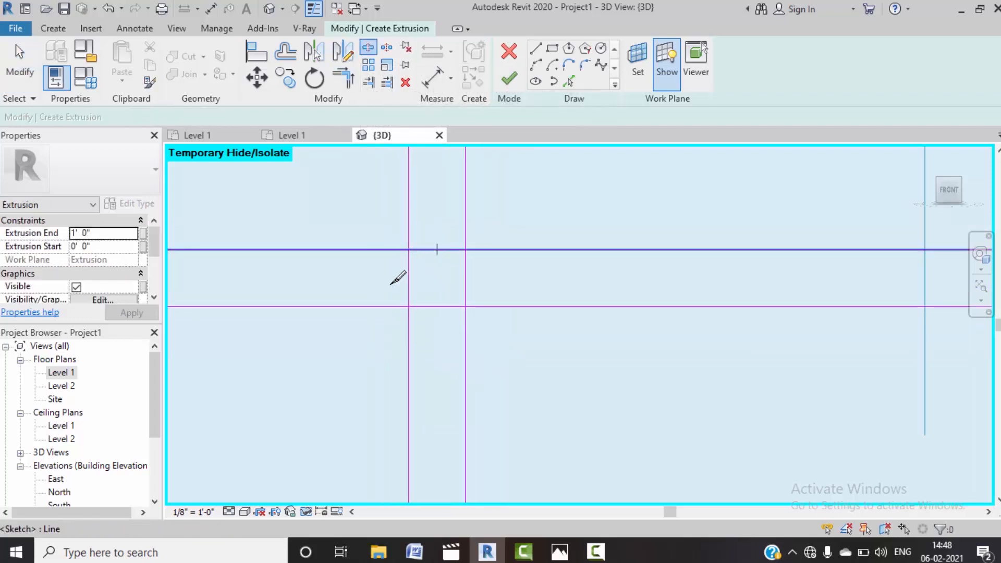
{"action": "key", "text": "Escape"}
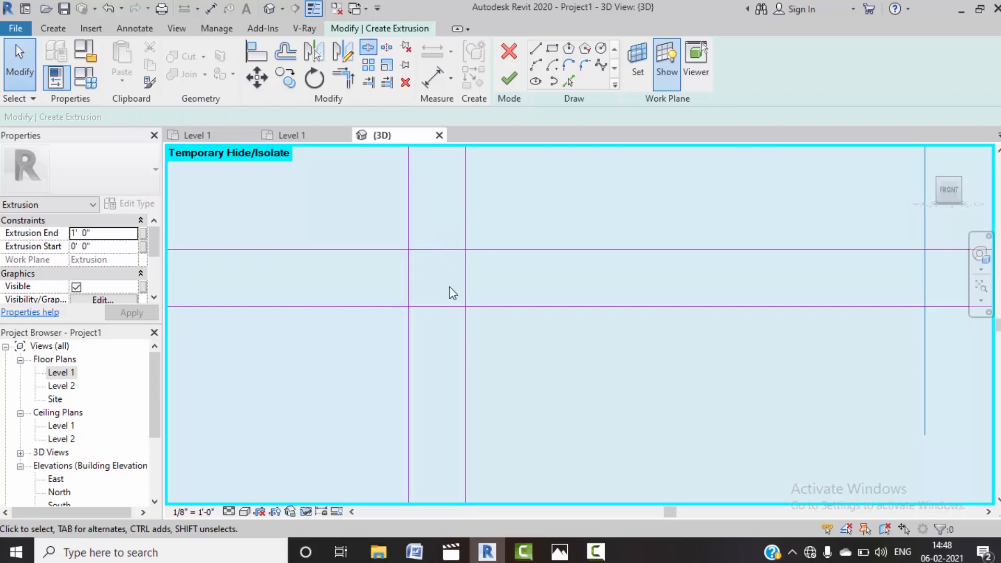
{"action": "left_click", "coordinate": [409, 279]}
{"action": "left_click", "coordinate": [437, 307]}
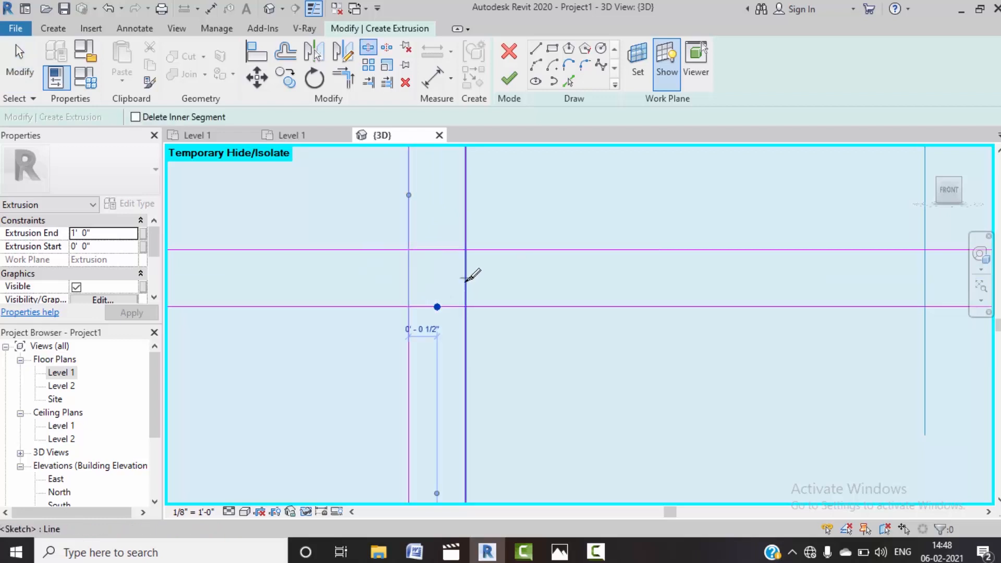
{"action": "left_click", "coordinate": [466, 278]}
Step: Trim the split divider lines into four clean corners at the central crossing
{"action": "left_click", "coordinate": [340, 80]}
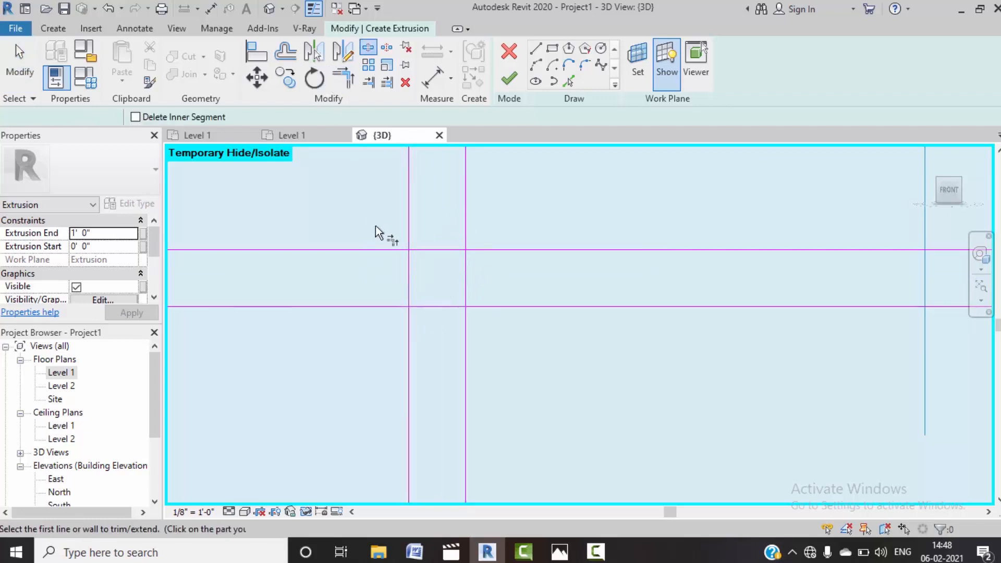
{"action": "left_click", "coordinate": [386, 250]}
{"action": "left_click", "coordinate": [409, 235]}
{"action": "left_click", "coordinate": [392, 306]}
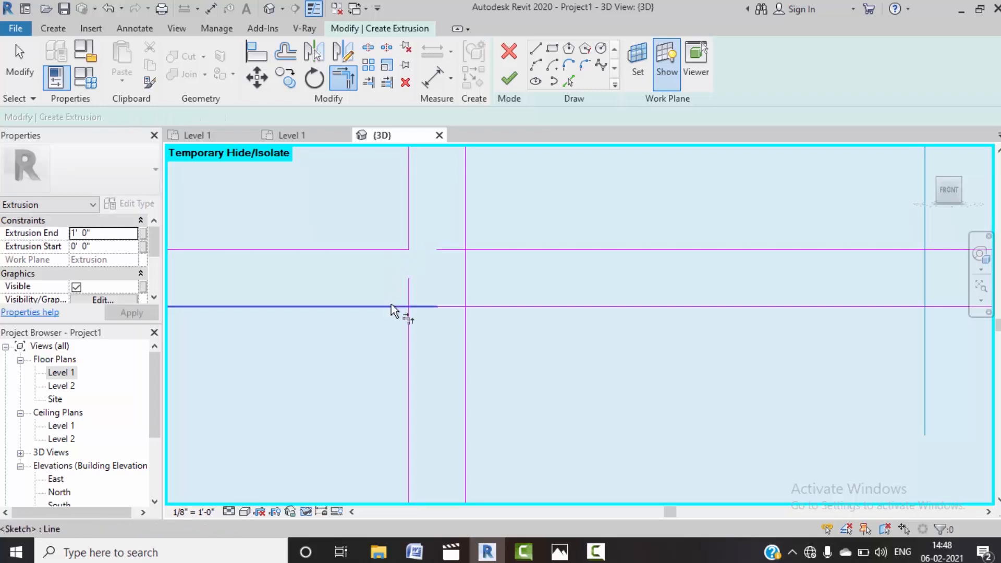
{"action": "left_click", "coordinate": [409, 323]}
{"action": "left_click", "coordinate": [466, 331]}
{"action": "left_click", "coordinate": [477, 306]}
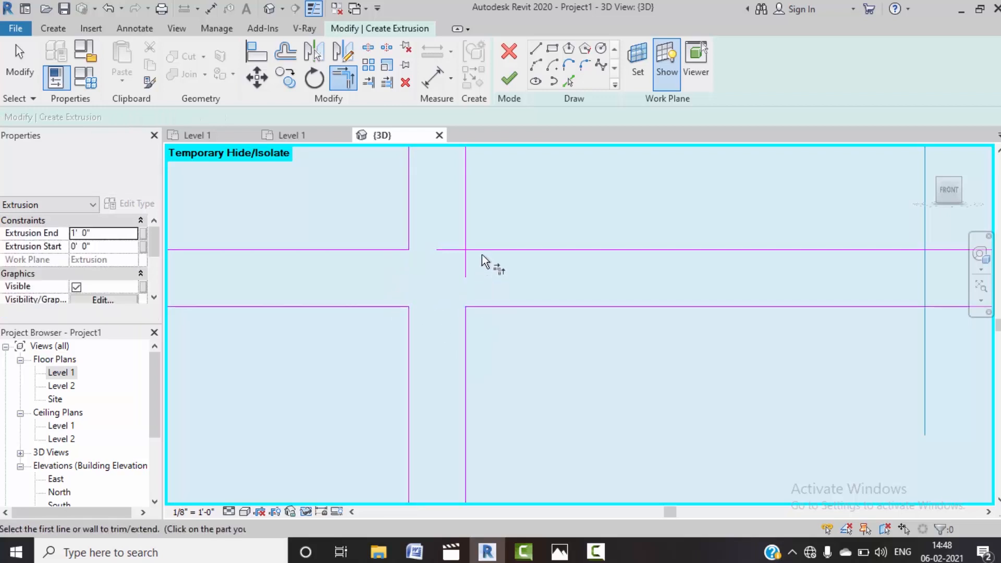
{"action": "left_click", "coordinate": [482, 250]}
{"action": "left_click", "coordinate": [467, 232]}
{"action": "scroll", "coordinate": [483, 212], "scroll_direction": "down", "scroll_amount": 5}
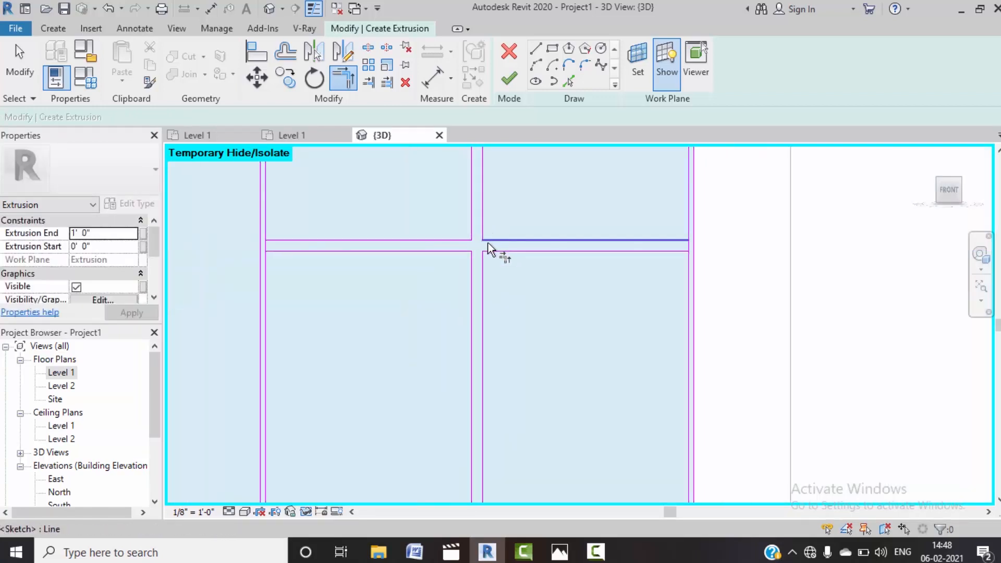
Step: Split both inner side lines of the frame between the horizontal divider's two edges
{"action": "scroll", "coordinate": [414, 249], "scroll_direction": "up", "scroll_amount": 5}
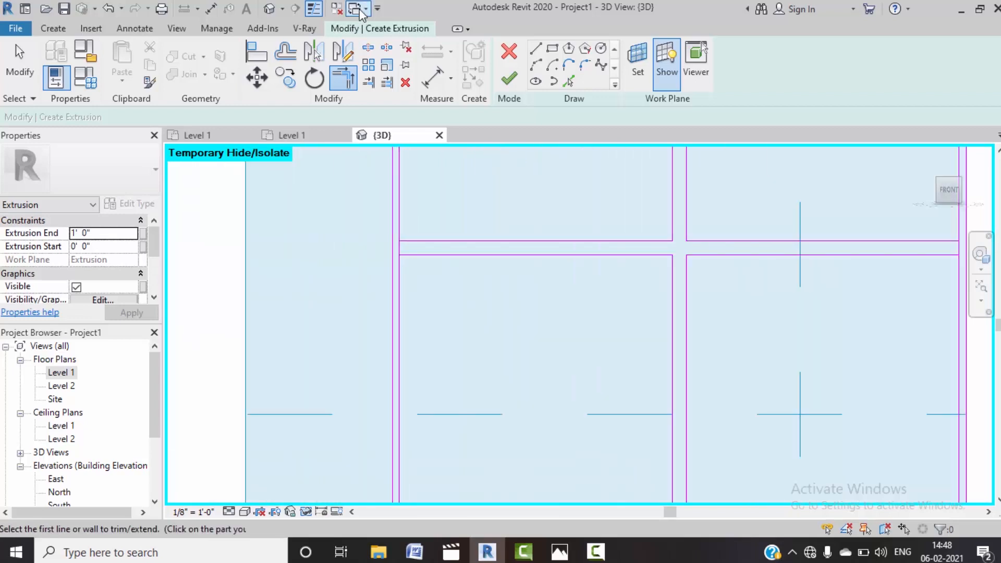
{"action": "left_click", "coordinate": [368, 51]}
{"action": "scroll", "coordinate": [405, 260], "scroll_direction": "up", "scroll_amount": 3}
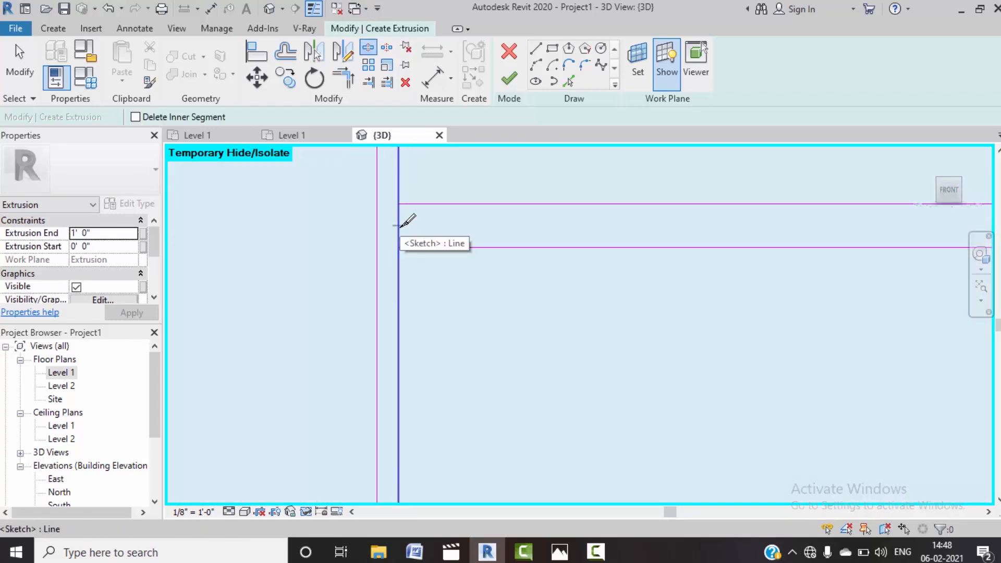
{"action": "scroll", "coordinate": [354, 195], "scroll_direction": "down", "scroll_amount": 7}
{"action": "scroll", "coordinate": [615, 205], "scroll_direction": "up", "scroll_amount": 4}
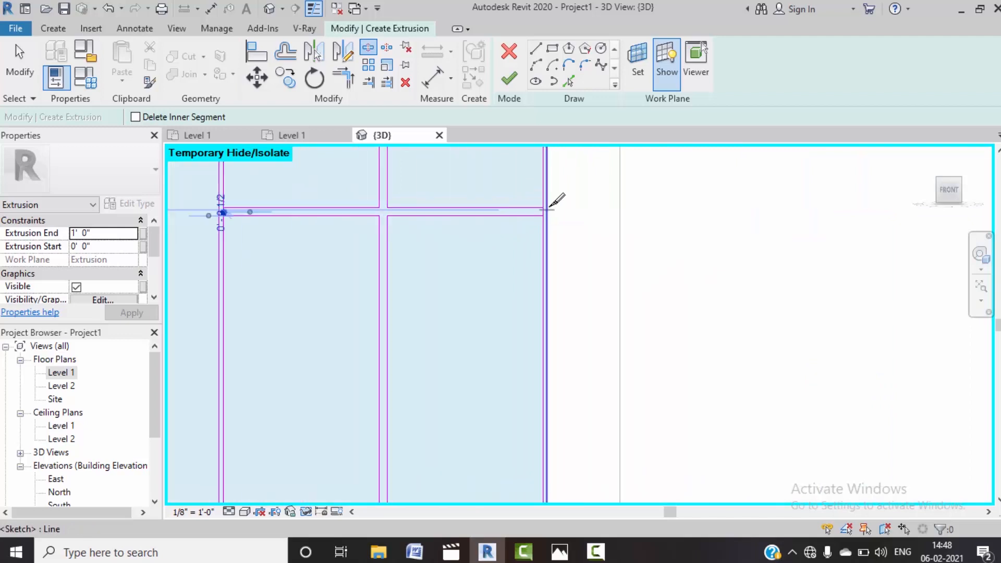
{"action": "scroll", "coordinate": [545, 206], "scroll_direction": "up", "scroll_amount": 2}
{"action": "left_click", "coordinate": [542, 220]}
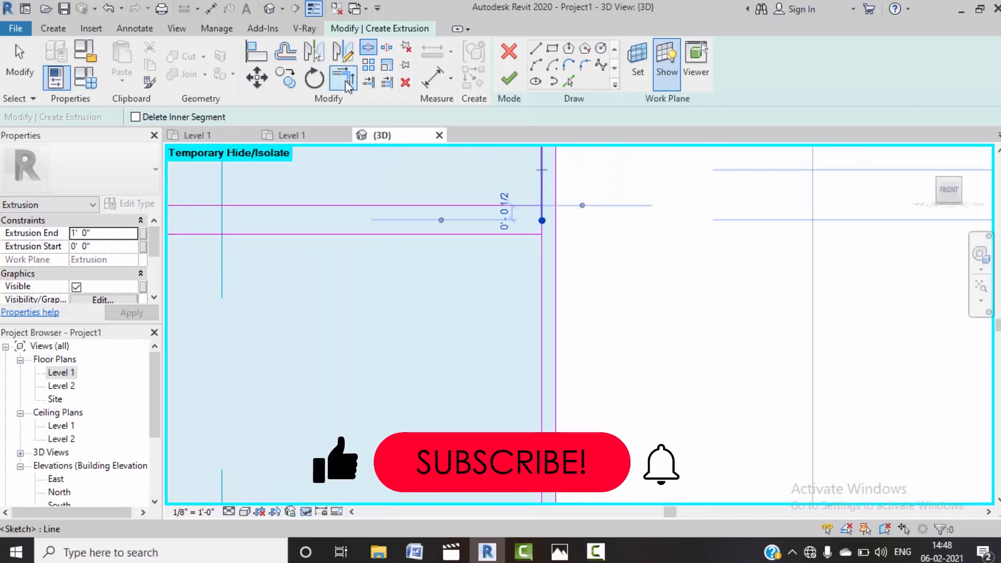
Step: Trim the horizontal divider's edges to the split inner side lines at both ends to close the panel corners
{"action": "left_click", "coordinate": [340, 79]}
{"action": "left_click", "coordinate": [530, 204]}
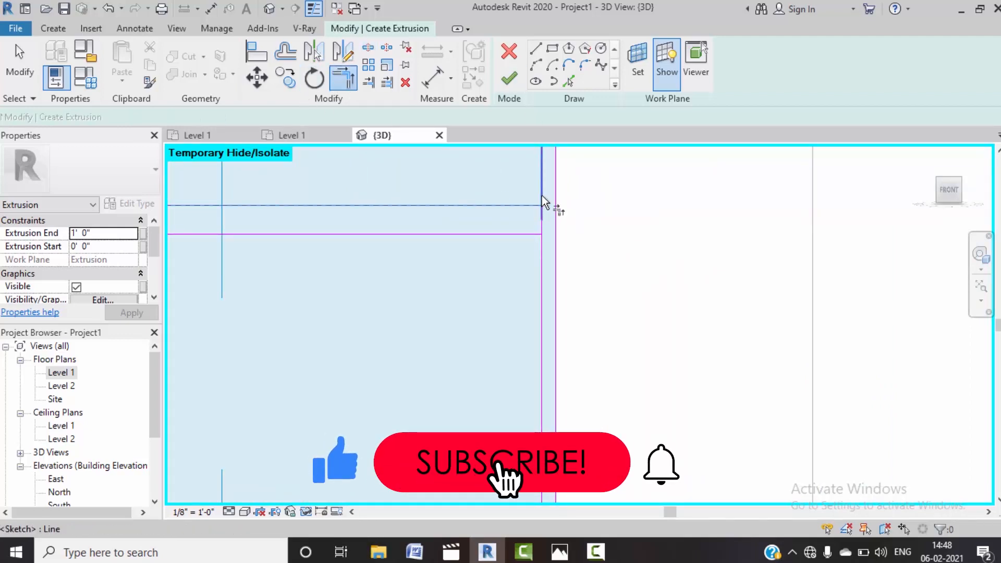
{"action": "left_click", "coordinate": [542, 197]}
{"action": "left_click", "coordinate": [530, 233]}
{"action": "left_click", "coordinate": [541, 245]}
{"action": "scroll", "coordinate": [608, 241], "scroll_direction": "down", "scroll_amount": 5}
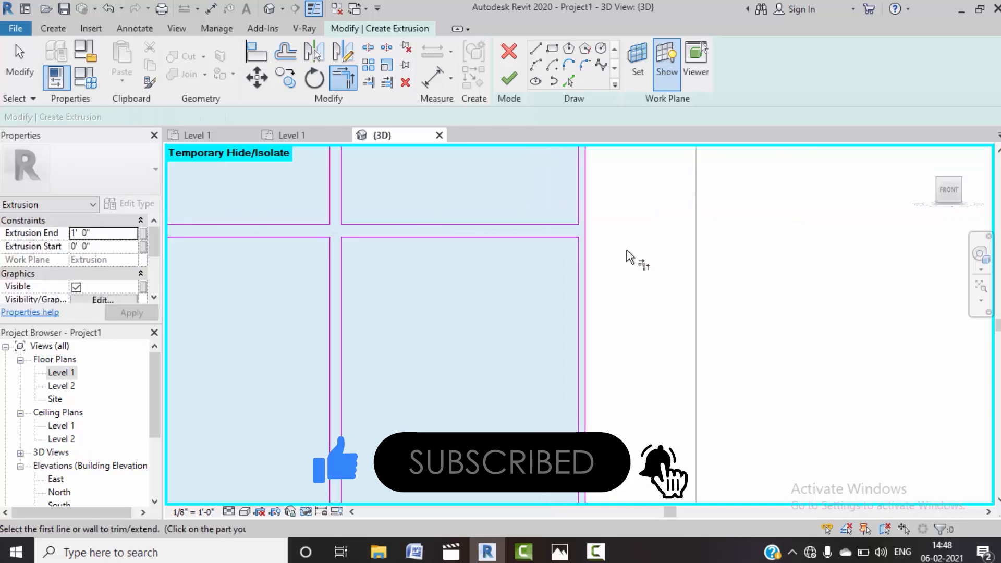
{"action": "scroll", "coordinate": [386, 214], "scroll_direction": "up", "scroll_amount": 5}
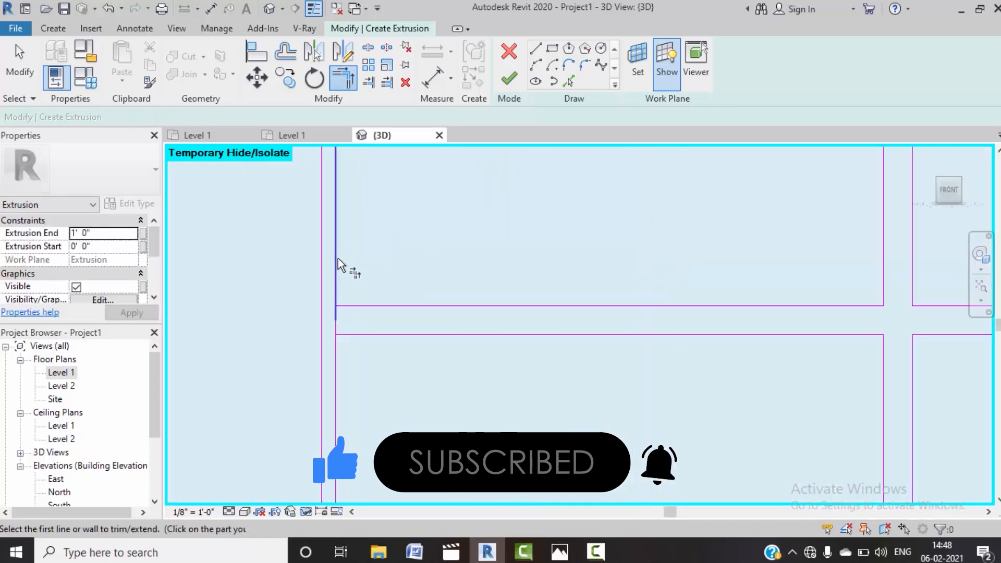
{"action": "left_click", "coordinate": [335, 312]}
{"action": "left_click", "coordinate": [358, 341]}
{"action": "middle_click_drag", "start_coordinate": [398, 329], "coordinate": [385, 248]}
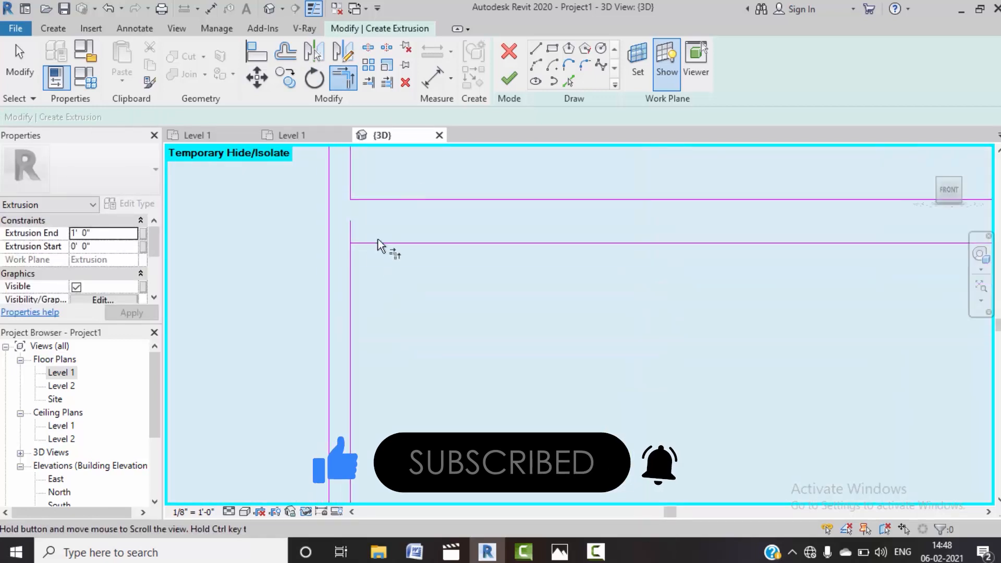
{"action": "scroll", "coordinate": [377, 259], "scroll_direction": "down", "scroll_amount": 5}
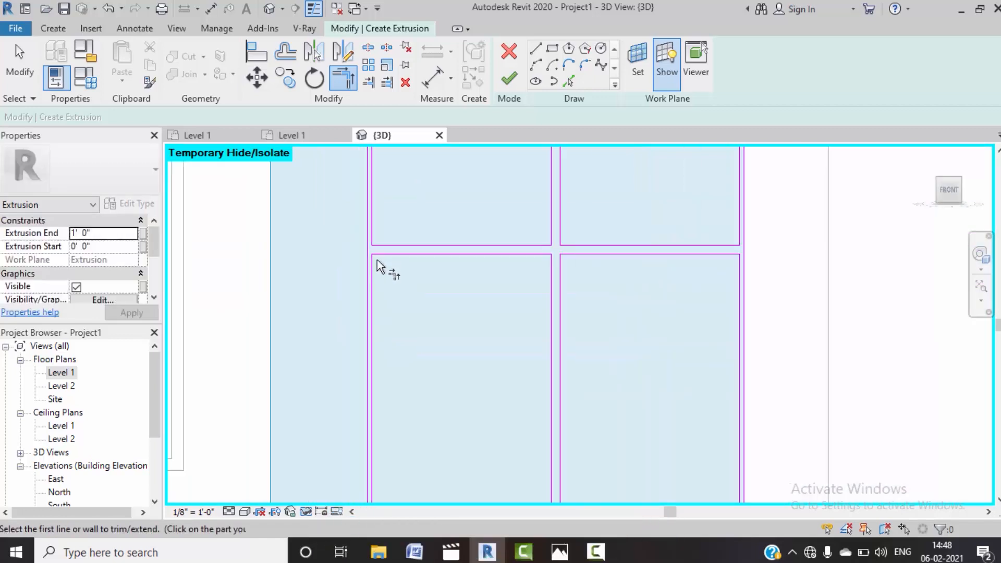
Step: Trim the inner frame lines to meet cleanly at both top corners
{"action": "scroll", "coordinate": [379, 263], "scroll_direction": "down", "scroll_amount": 3}
{"action": "middle_click_drag", "start_coordinate": [456, 297], "coordinate": [464, 414]}
{"action": "scroll", "coordinate": [377, 229], "scroll_direction": "up", "scroll_amount": 6}
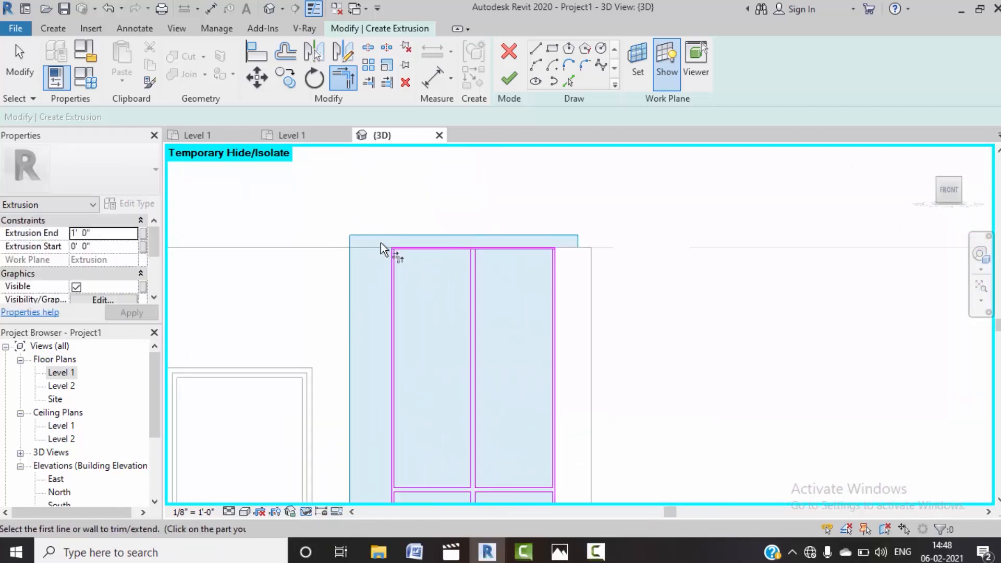
{"action": "scroll", "coordinate": [405, 256], "scroll_direction": "up", "scroll_amount": 2}
{"action": "left_click", "coordinate": [404, 255]}
{"action": "left_click", "coordinate": [479, 239]}
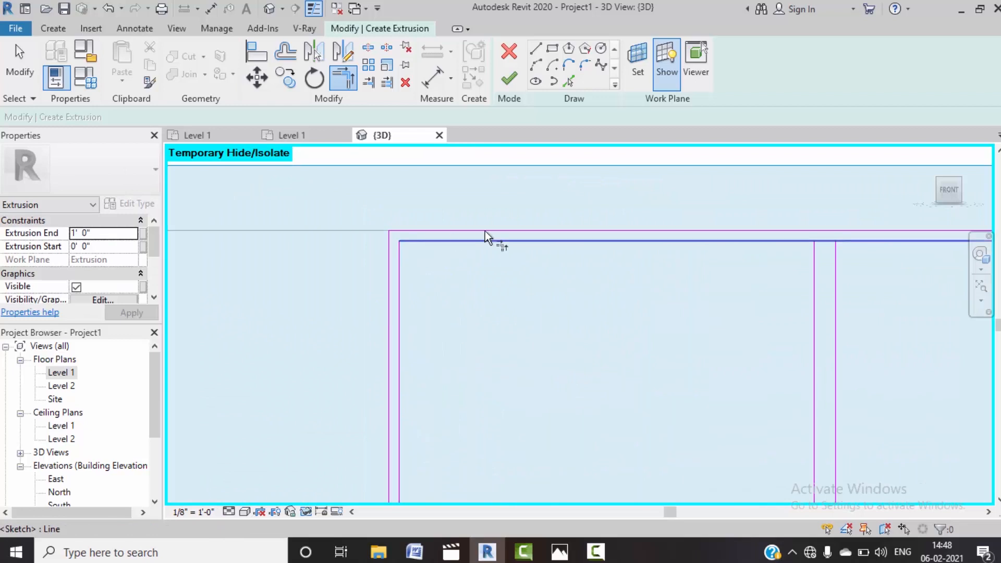
{"action": "scroll", "coordinate": [494, 240], "scroll_direction": "down", "scroll_amount": 3}
{"action": "middle_click_drag", "start_coordinate": [680, 270], "coordinate": [565, 260]}
{"action": "left_click", "coordinate": [687, 232]}
{"action": "left_click", "coordinate": [705, 247]}
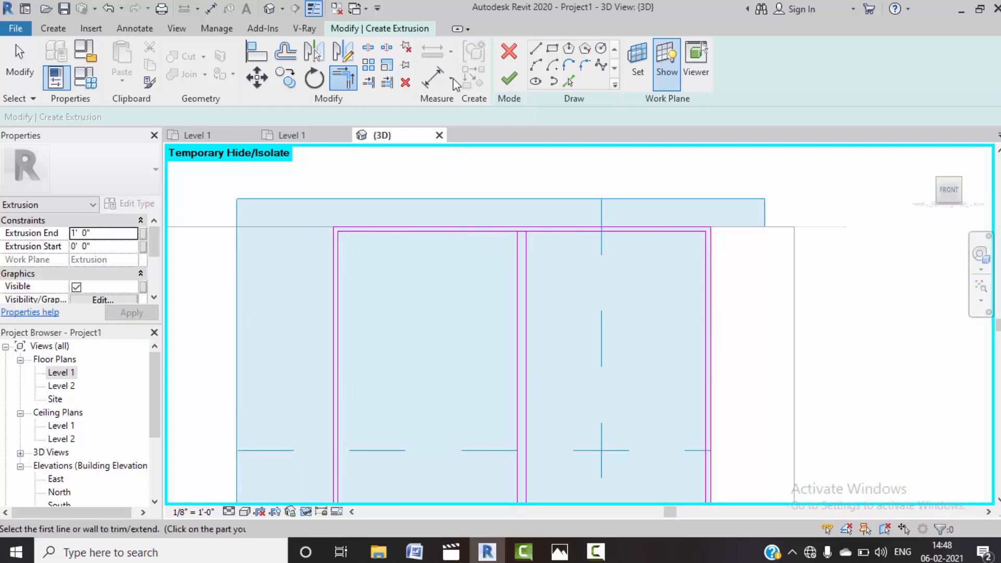
Step: Split the frame's top inner line at the vertical divider and trim it to the divider's edges to close both top panels
{"action": "left_click", "coordinate": [367, 49]}
{"action": "scroll", "coordinate": [528, 229], "scroll_direction": "up", "scroll_amount": 5}
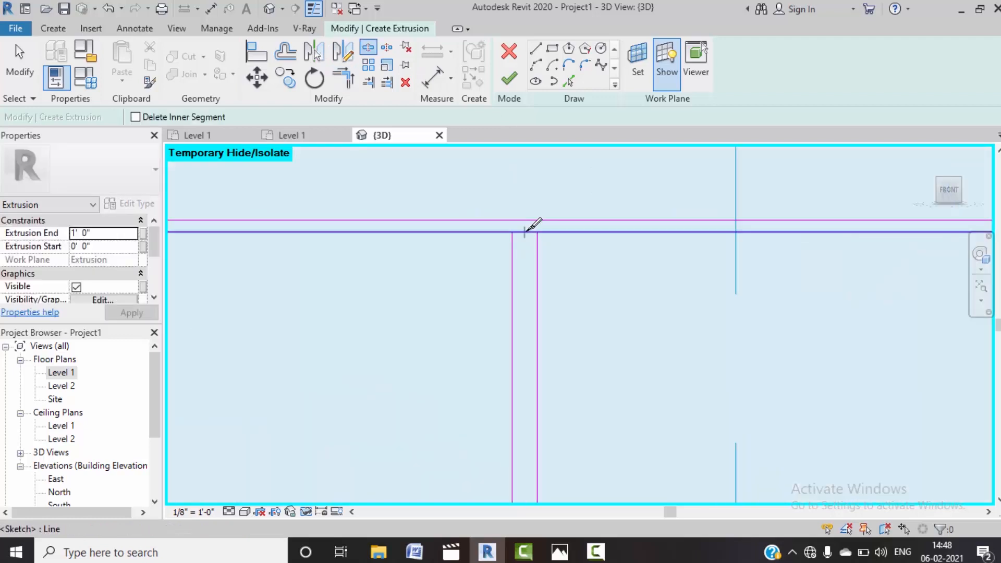
{"action": "left_click", "coordinate": [348, 83]}
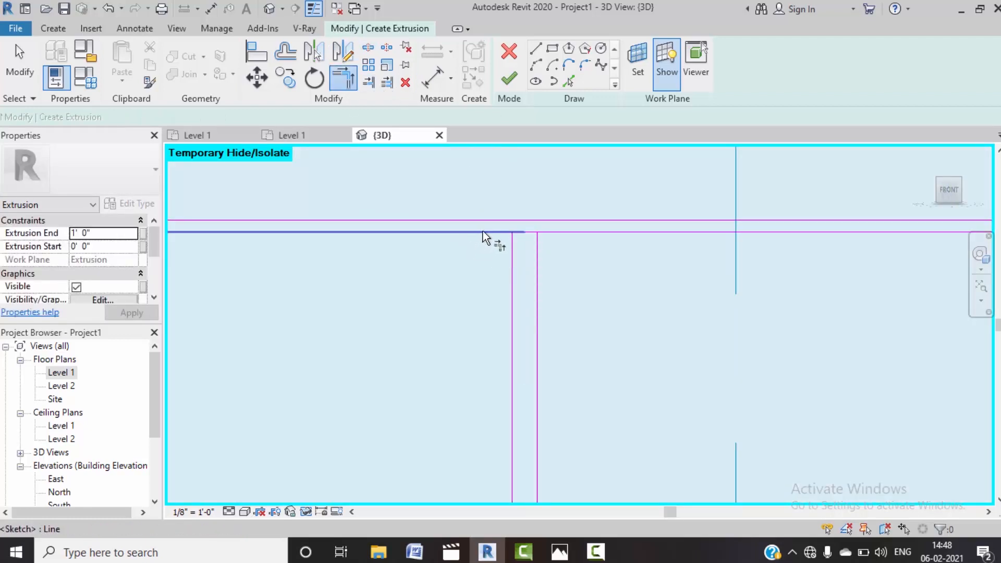
{"action": "left_click", "coordinate": [537, 280]}
{"action": "left_click", "coordinate": [562, 233]}
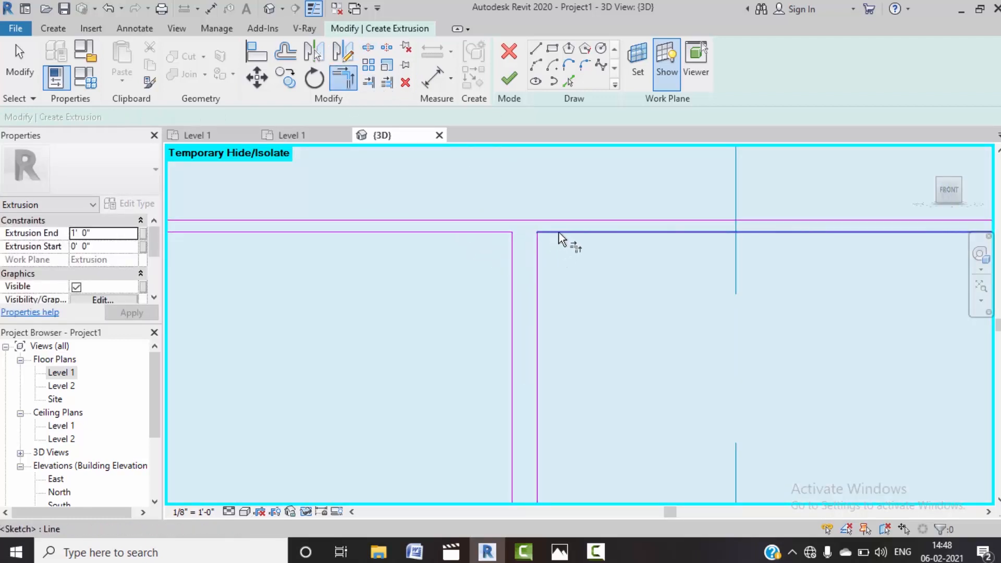
Step: Trim the inner side lines and the bottom inner line to meet cleanly at both bottom corners of the frame
{"action": "scroll", "coordinate": [558, 243], "scroll_direction": "down", "scroll_amount": 4}
{"action": "scroll", "coordinate": [553, 260], "scroll_direction": "down", "scroll_amount": 3}
{"action": "middle_click_drag", "start_coordinate": [584, 370], "coordinate": [563, 223]}
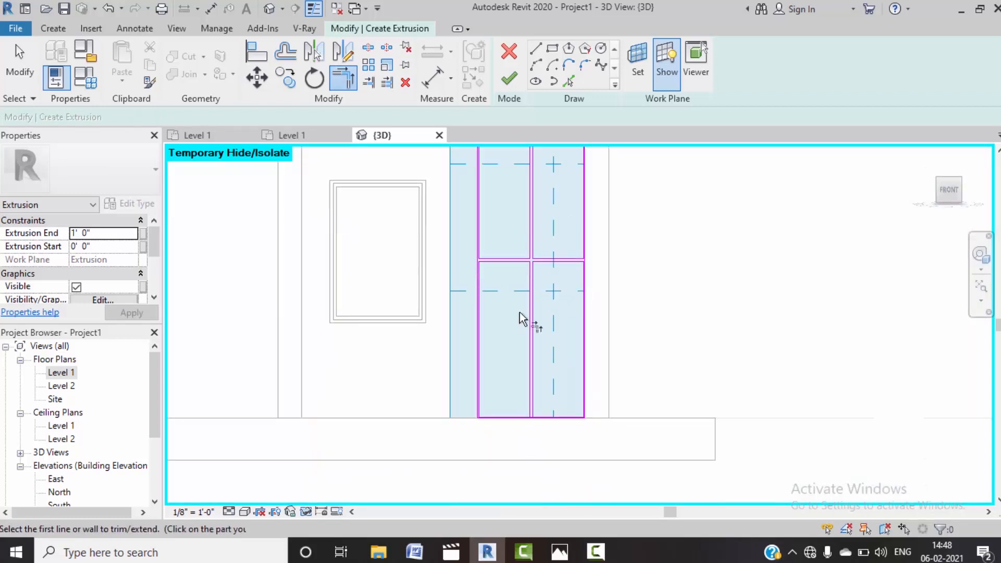
{"action": "scroll", "coordinate": [518, 354], "scroll_direction": "up", "scroll_amount": 3}
{"action": "scroll", "coordinate": [536, 424], "scroll_direction": "up", "scroll_amount": 3}
{"action": "middle_click_drag", "start_coordinate": [544, 351], "coordinate": [531, 140]}
{"action": "scroll", "coordinate": [396, 277], "scroll_direction": "up", "scroll_amount": 4}
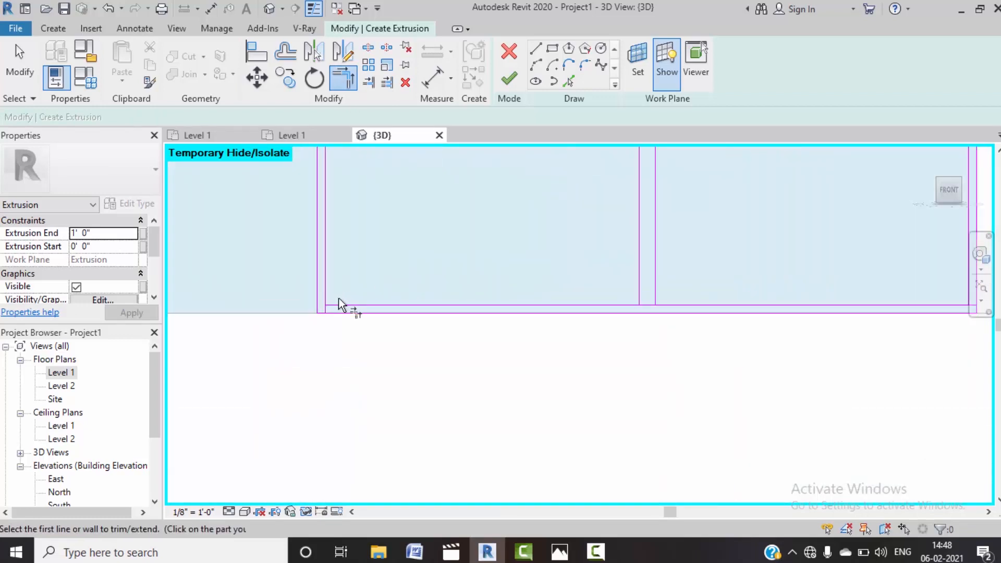
{"action": "left_click", "coordinate": [325, 291]}
{"action": "left_click", "coordinate": [348, 304]}
{"action": "scroll", "coordinate": [417, 265], "scroll_direction": "down", "scroll_amount": 5}
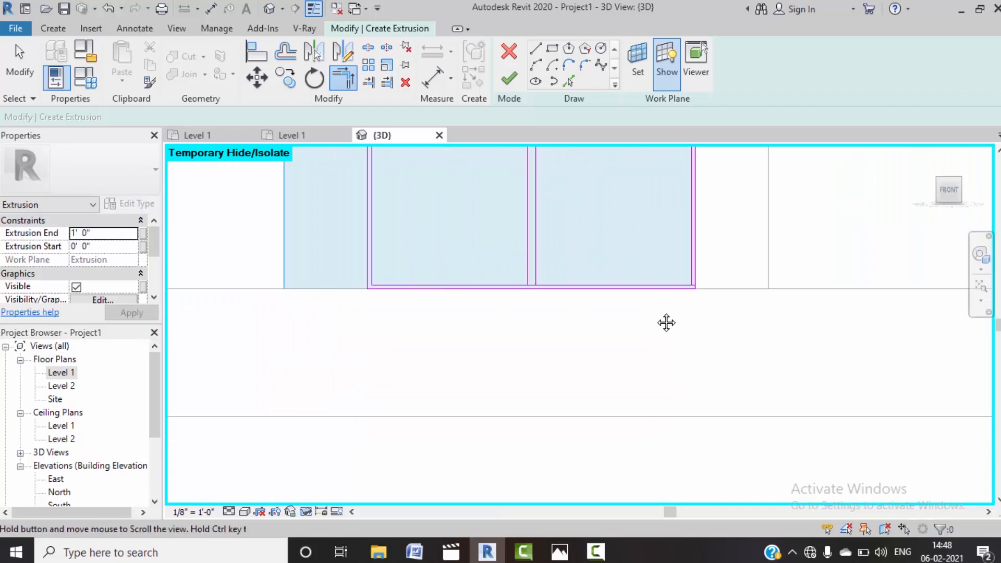
{"action": "middle_click_drag", "start_coordinate": [666, 322], "coordinate": [625, 351]}
{"action": "scroll", "coordinate": [639, 308], "scroll_direction": "up", "scroll_amount": 6}
{"action": "left_click", "coordinate": [630, 320]}
{"action": "left_click", "coordinate": [667, 305]}
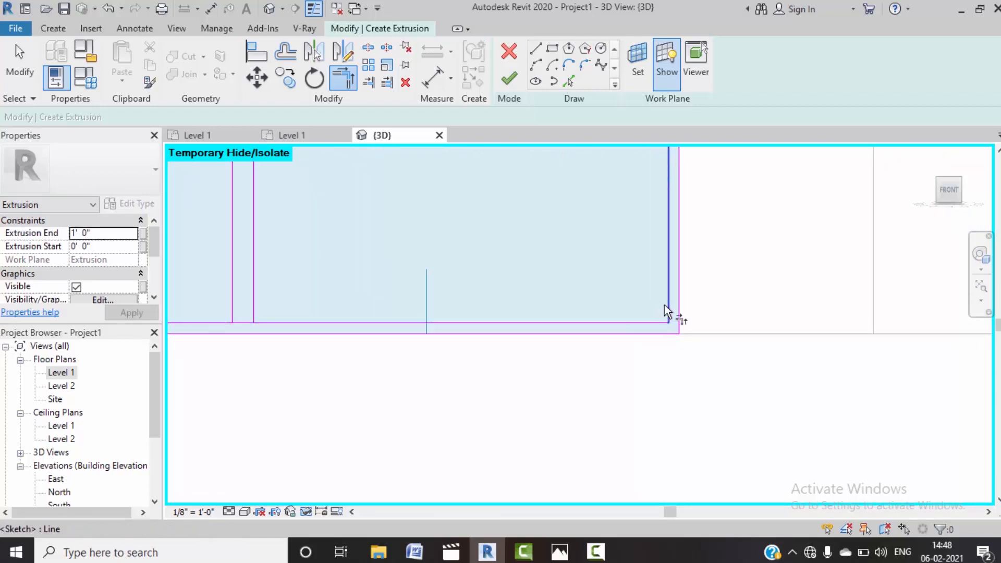
Step: Split the bottom inner line at the vertical divider and trim it to the divider's edges to close both bottom panels
{"action": "scroll", "coordinate": [573, 308], "scroll_direction": "down", "scroll_amount": 2}
{"action": "scroll", "coordinate": [380, 314], "scroll_direction": "up", "scroll_amount": 2}
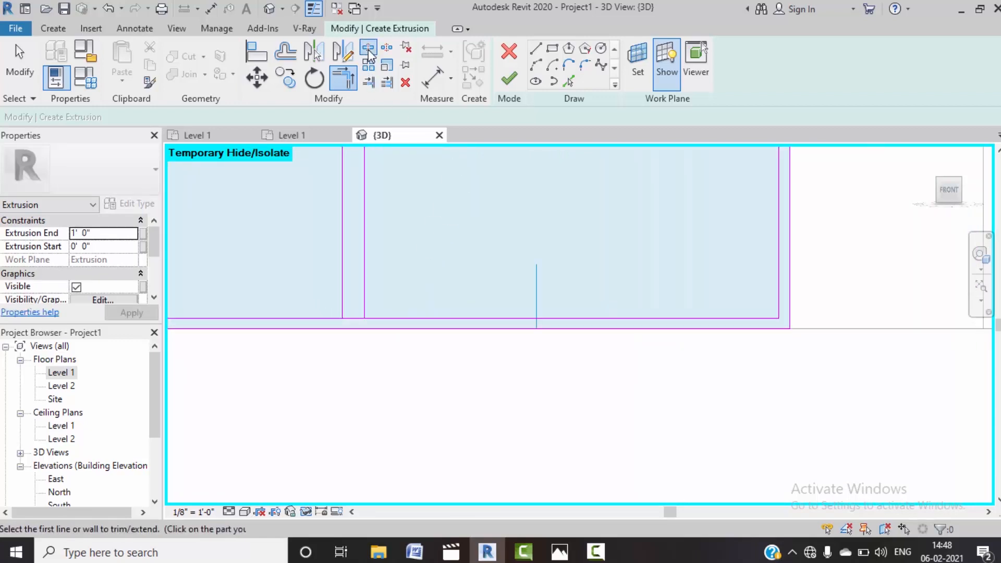
{"action": "left_click", "coordinate": [348, 317]}
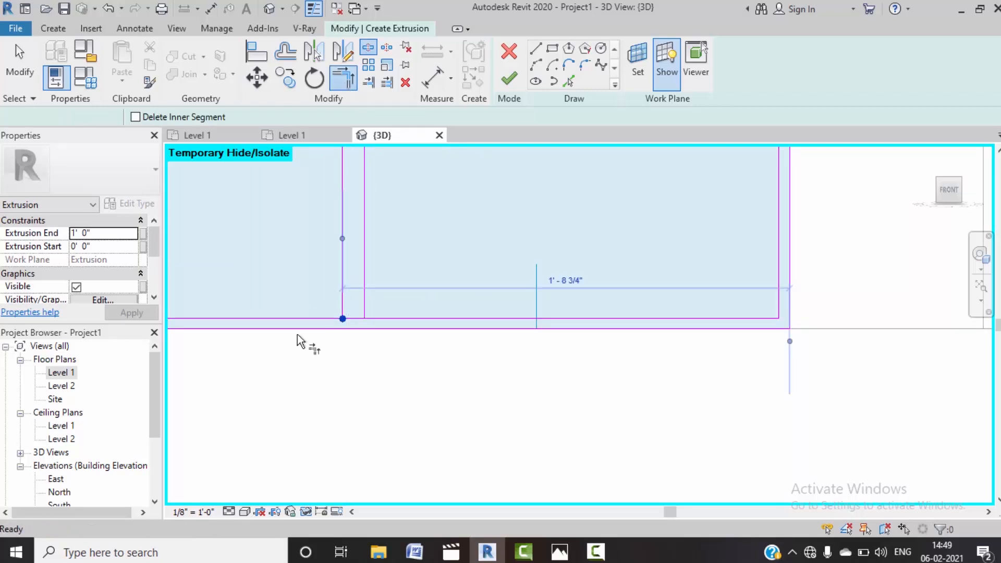
{"action": "left_click", "coordinate": [313, 315]}
{"action": "left_click", "coordinate": [342, 287]}
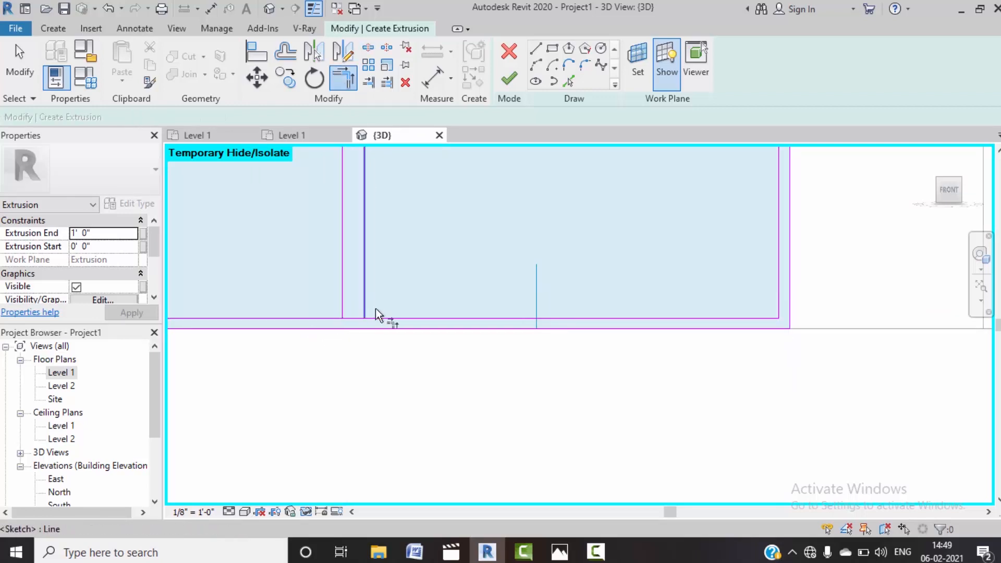
{"action": "left_click", "coordinate": [378, 319]}
{"action": "left_click", "coordinate": [363, 294]}
{"action": "scroll", "coordinate": [440, 284], "scroll_direction": "down", "scroll_amount": 4}
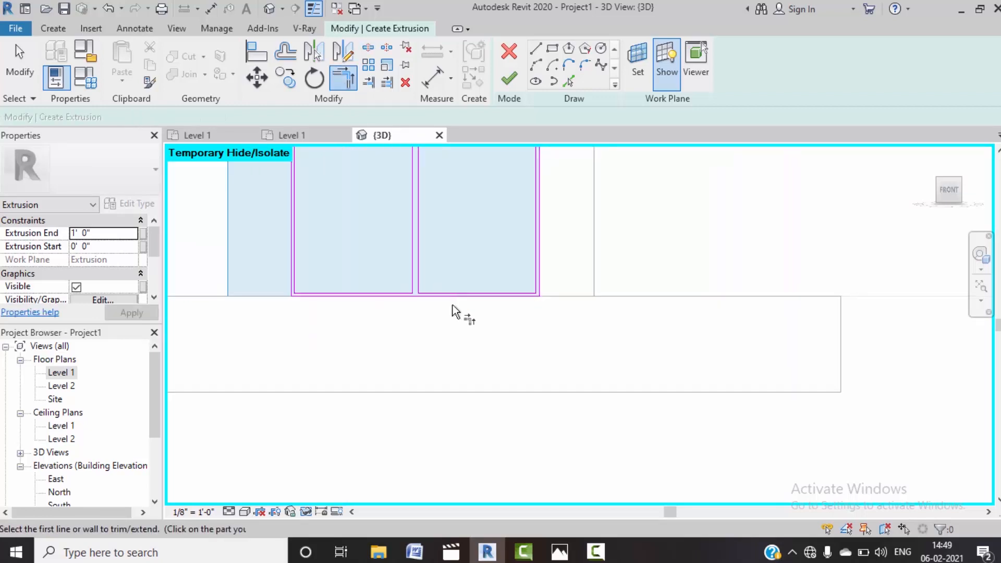
{"action": "key", "text": "Escape"}
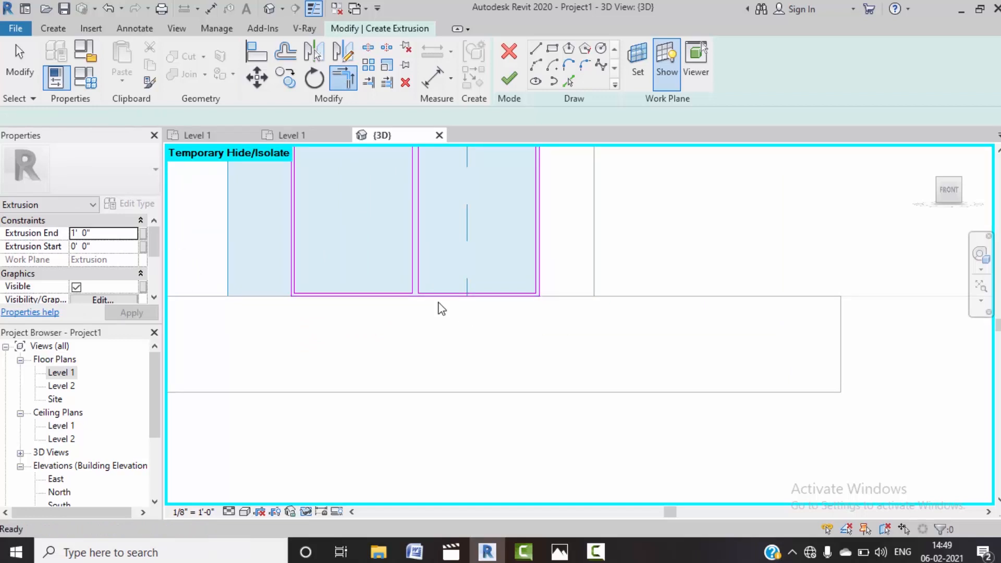
{"action": "left_click", "coordinate": [434, 298]}
{"action": "key", "text": "Escape"}
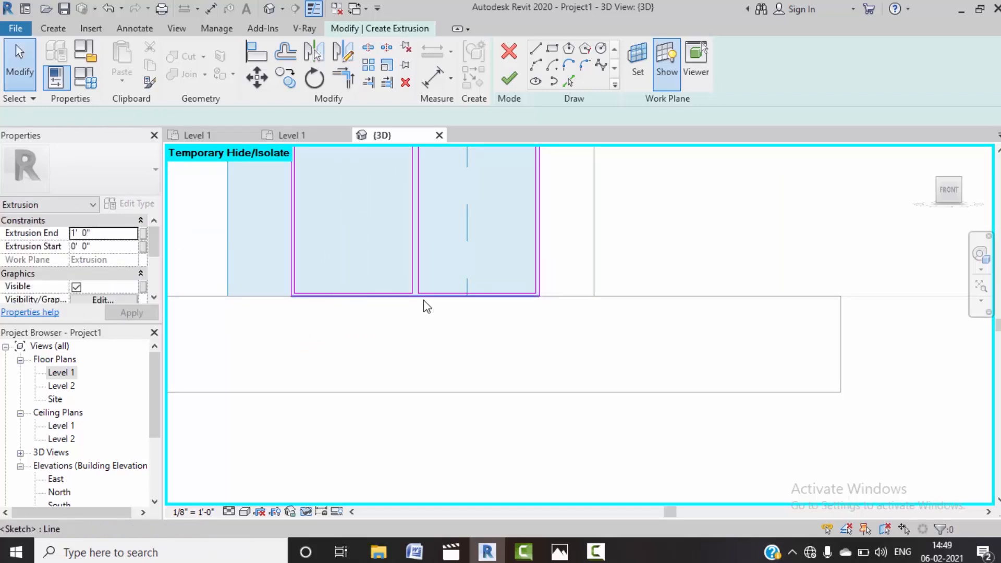
Step: Delete the frame's outer boundary lines so only the four panel outlines remain, and finish the extrusion sketch
{"action": "left_click", "coordinate": [424, 303]}
{"action": "key", "text": "Home"}
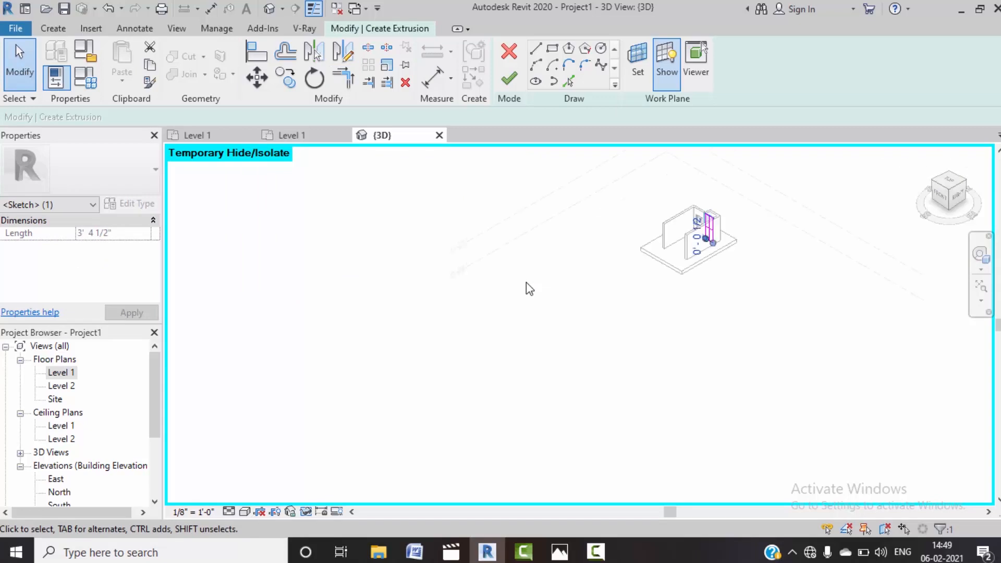
{"action": "scroll", "coordinate": [616, 267], "scroll_direction": "up", "scroll_amount": 2}
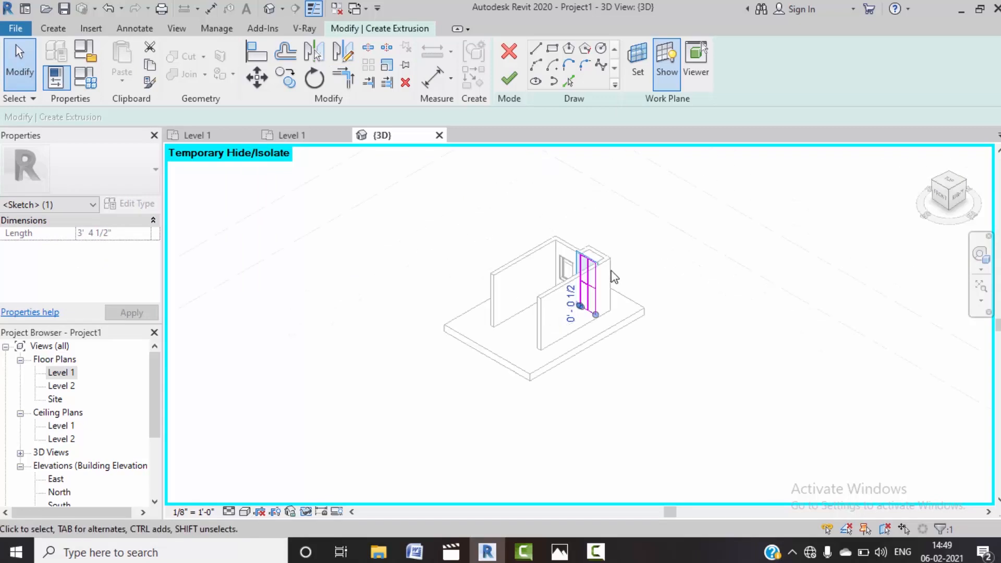
{"action": "left_click", "coordinate": [940, 202]}
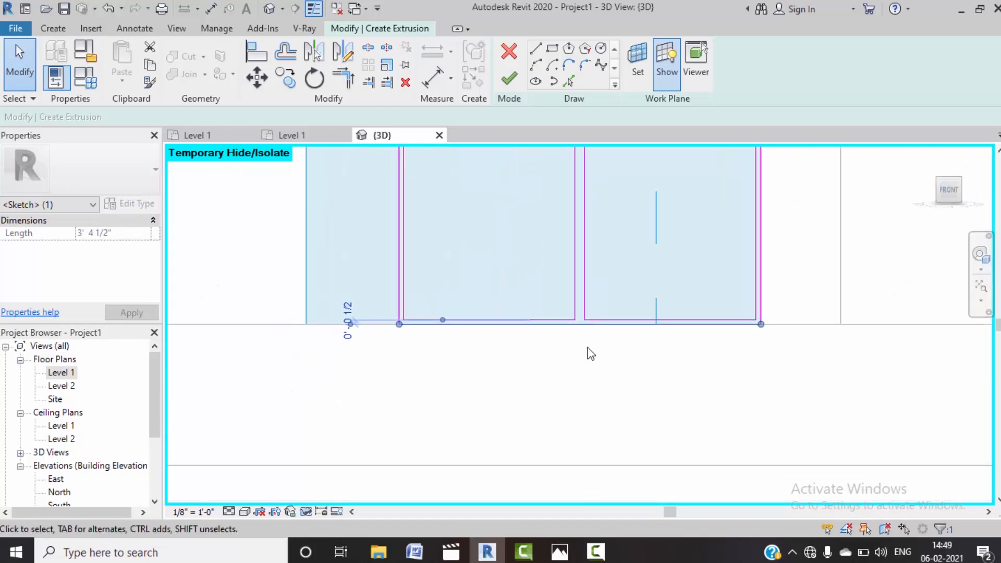
{"action": "key", "text": "Delete"}
{"action": "left_click", "coordinate": [399, 284]}
{"action": "key", "text": "Delete"}
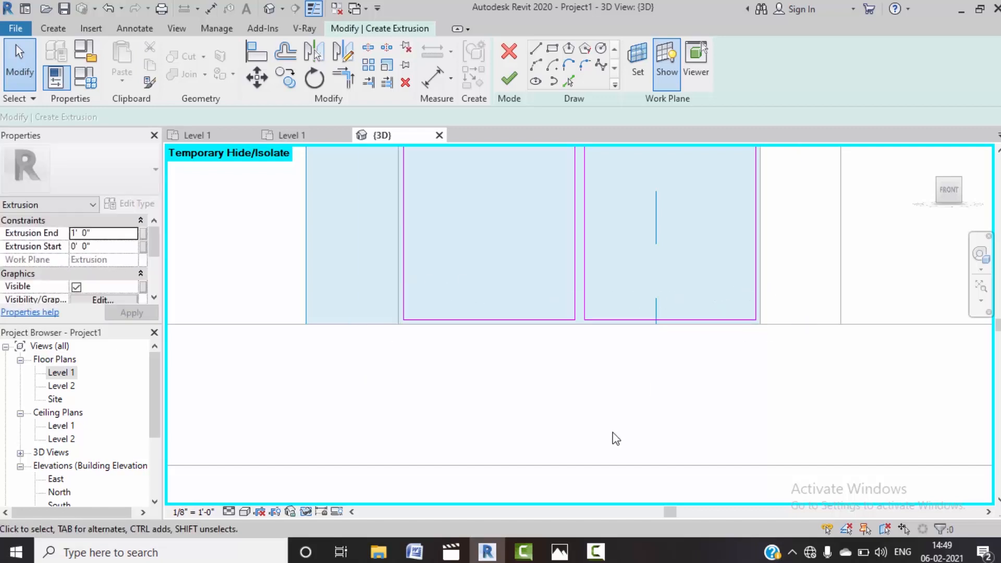
{"action": "scroll", "coordinate": [615, 438], "scroll_direction": "down", "scroll_amount": 5}
{"action": "scroll", "coordinate": [568, 193], "scroll_direction": "up", "scroll_amount": 5}
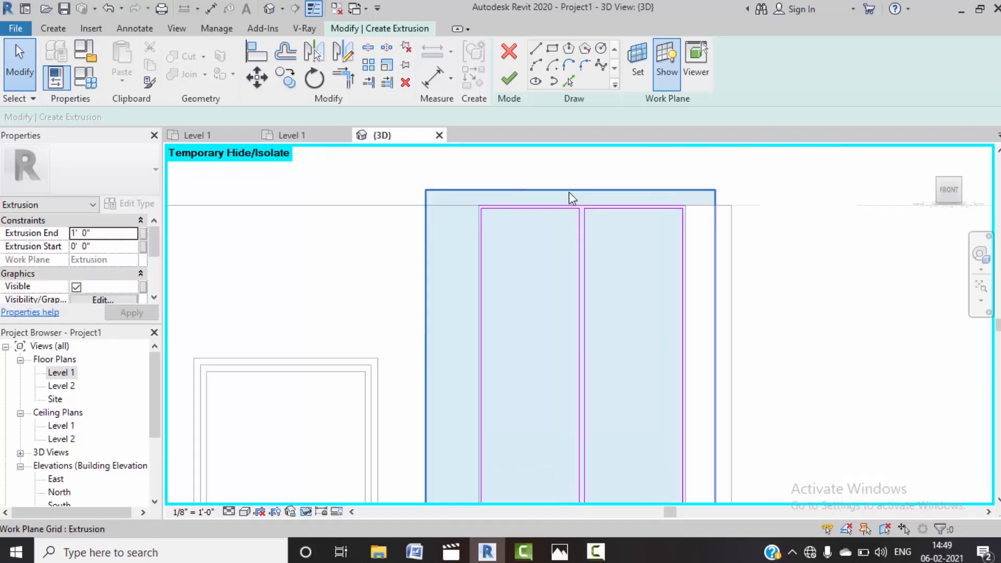
{"action": "left_click", "coordinate": [582, 220]}
{"action": "key", "text": "Delete"}
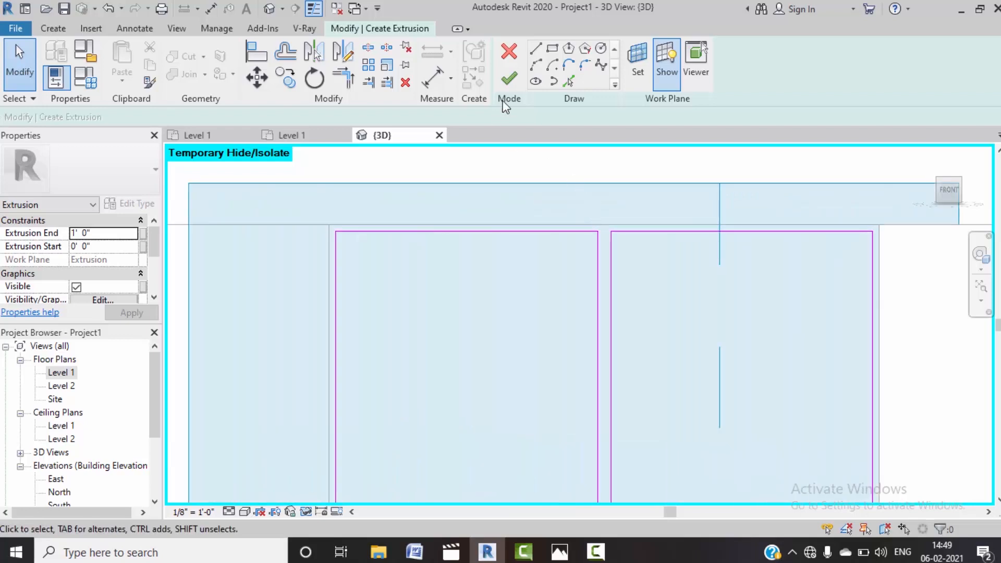
{"action": "left_click", "coordinate": [509, 79]}
{"action": "scroll", "coordinate": [542, 222], "scroll_direction": "down", "scroll_amount": 4}
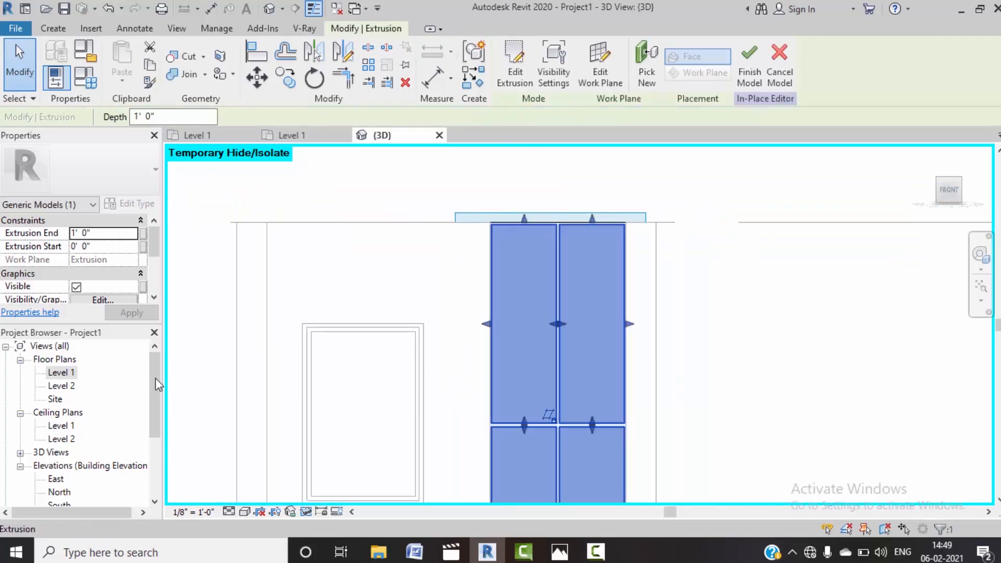
Step: In the Level 1 plan, thin the four-panel extrusion towards the wardrobe's back and set its depth to 0.5"
{"action": "left_click", "coordinate": [323, 138]}
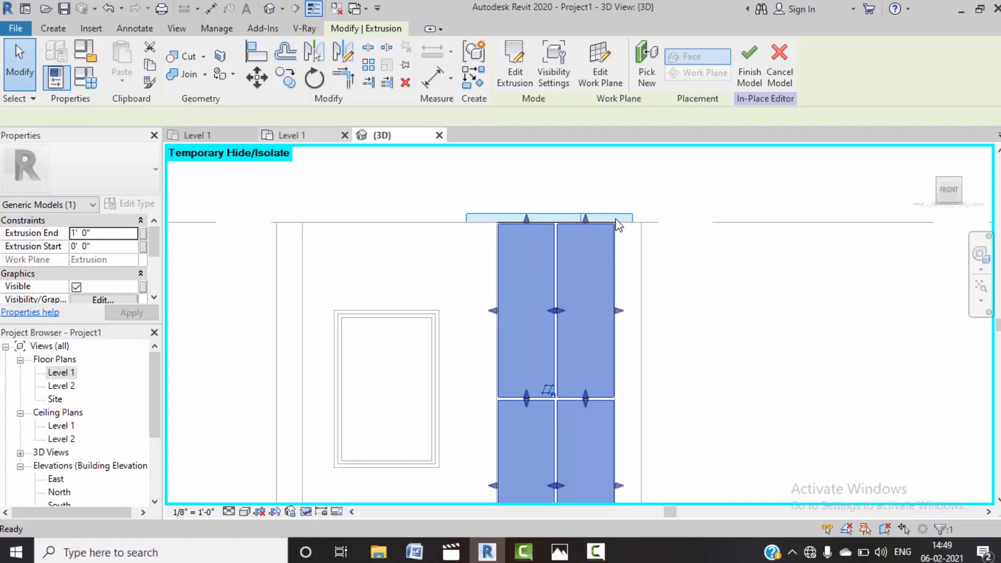
{"action": "scroll", "coordinate": [565, 294], "scroll_direction": "up", "scroll_amount": 5}
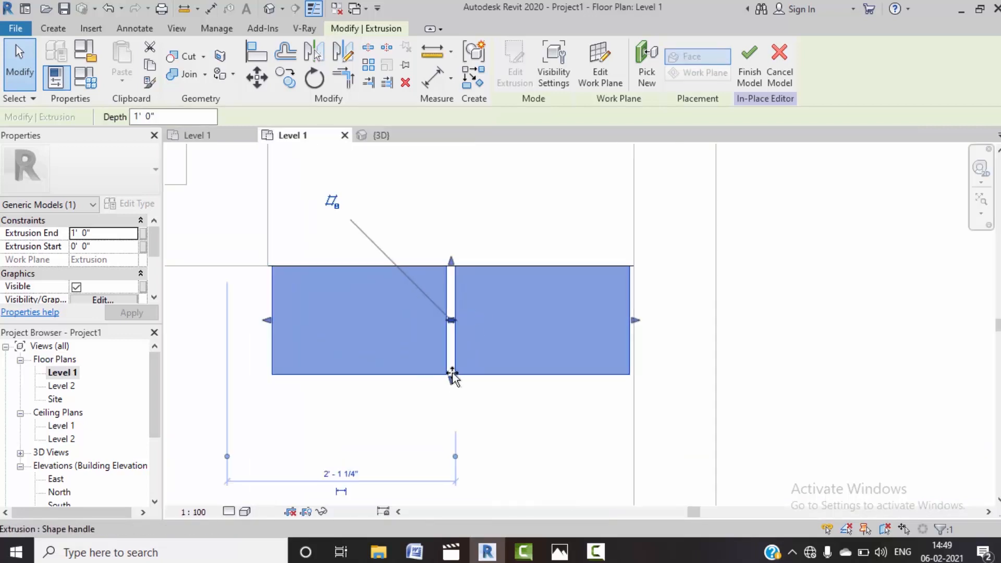
{"action": "left_click_drag", "start_coordinate": [451, 378], "coordinate": [487, 249]}
{"action": "scroll", "coordinate": [458, 274], "scroll_direction": "up", "scroll_amount": 5}
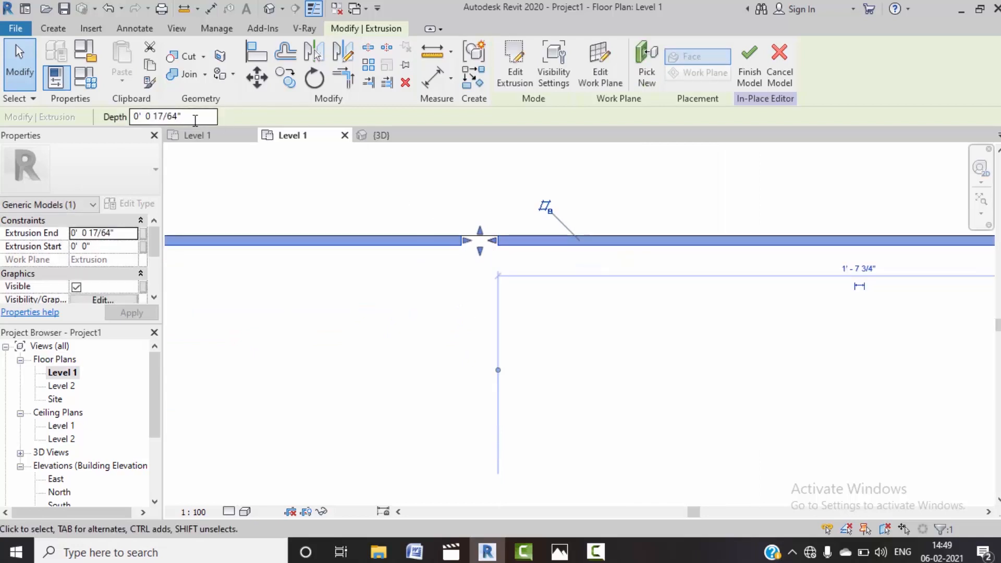
{"action": "left_click_drag", "start_coordinate": [195, 120], "coordinate": [2, 119]}
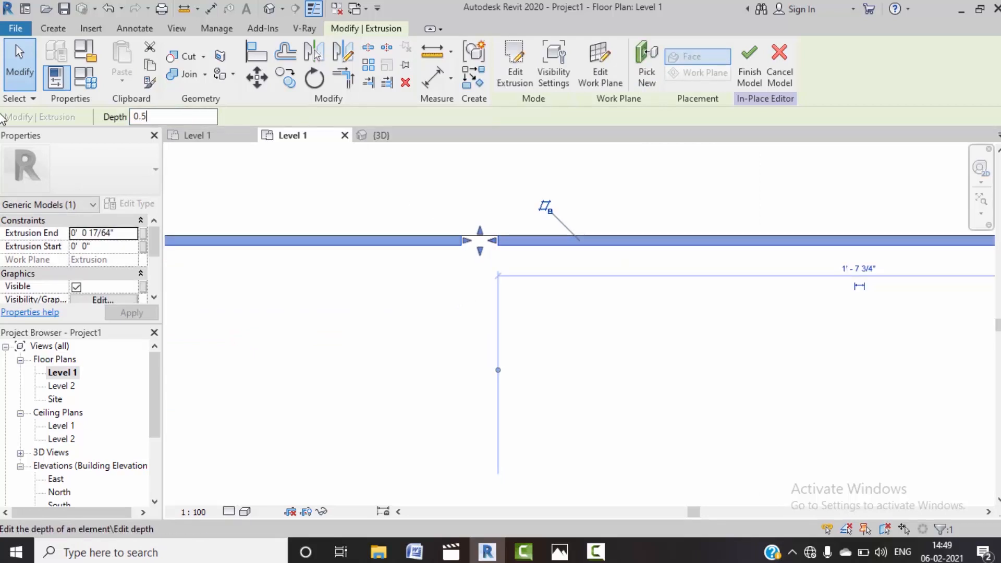
{"action": "type", "text": "0.5\""}
{"action": "key", "text": "Return"}
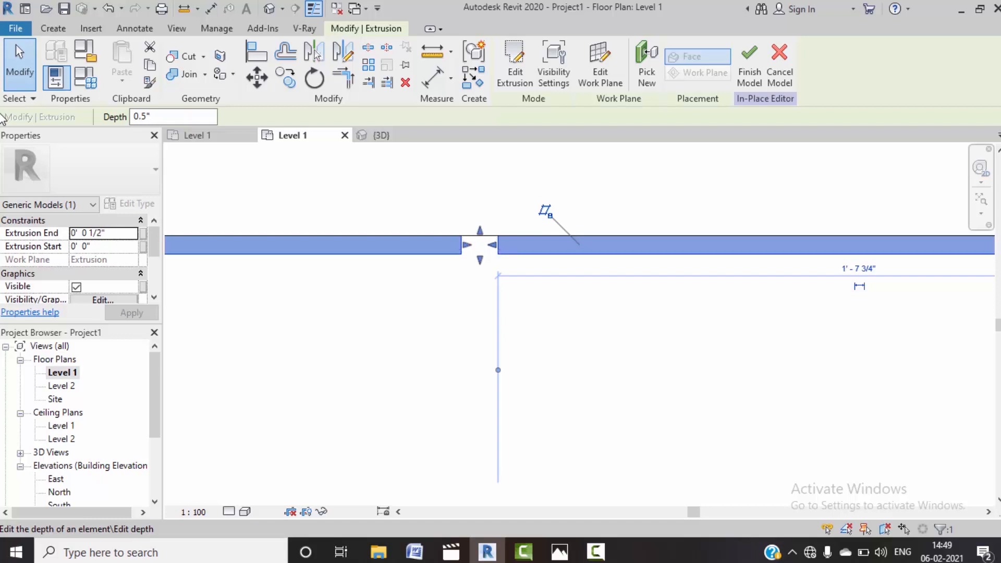
{"action": "left_click", "coordinate": [398, 319]}
{"action": "scroll", "coordinate": [401, 319], "scroll_direction": "down", "scroll_amount": 4}
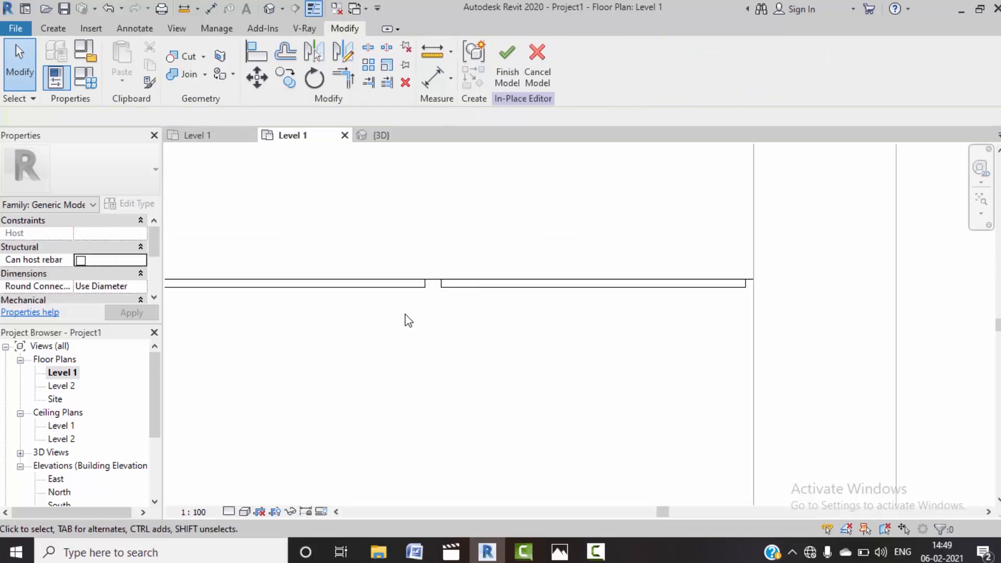
Step: Check the wardrobe panels in the 3D view and finish the in-place model
{"action": "left_click", "coordinate": [271, 9]}
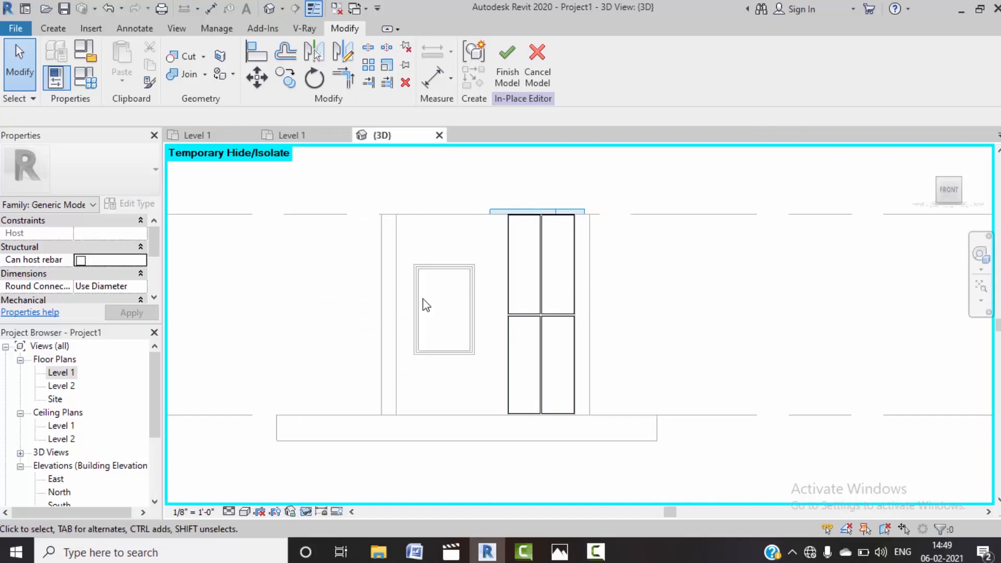
{"action": "middle_click_drag", "start_coordinate": [425, 305], "coordinate": [456, 400], "text": "shift"}
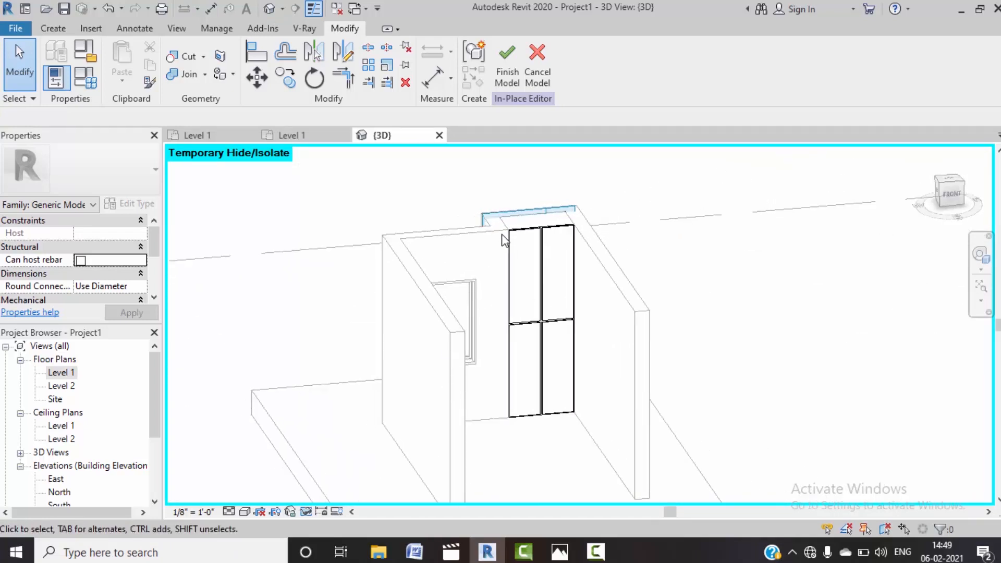
{"action": "scroll", "coordinate": [503, 240], "scroll_direction": "up", "scroll_amount": 4}
{"action": "scroll", "coordinate": [521, 230], "scroll_direction": "down", "scroll_amount": 2}
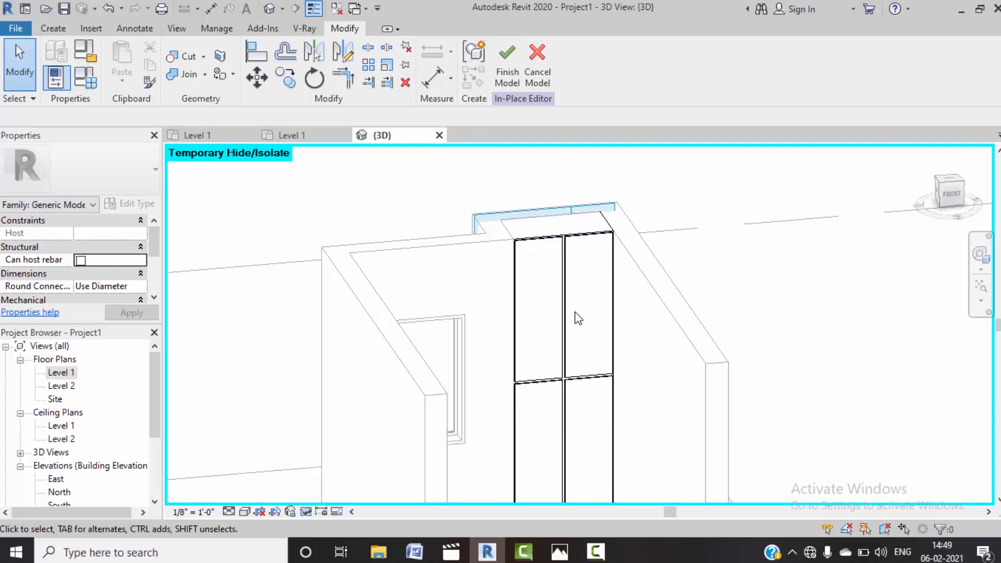
{"action": "left_click", "coordinate": [509, 75]}
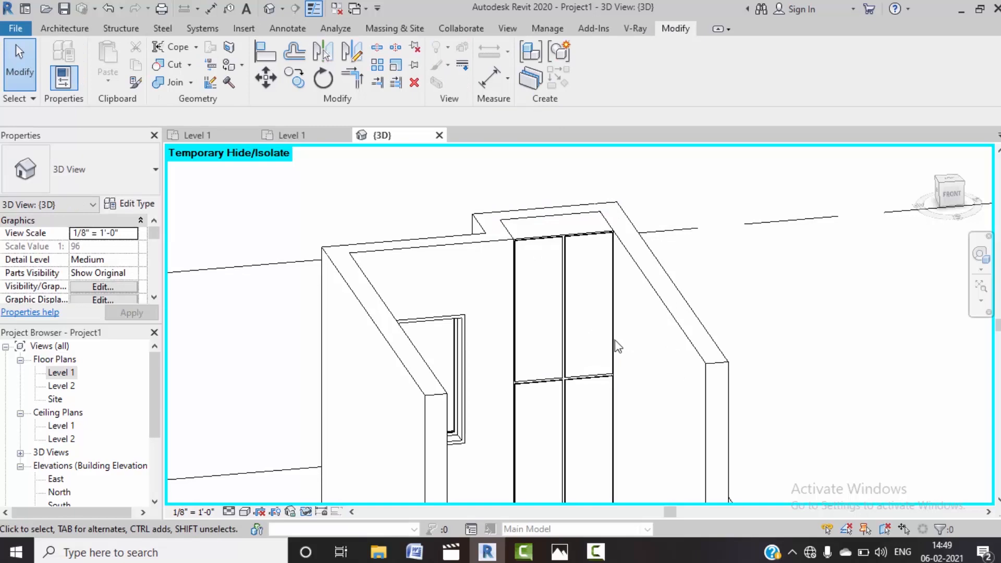
{"action": "scroll", "coordinate": [617, 345], "scroll_direction": "down", "scroll_amount": 5}
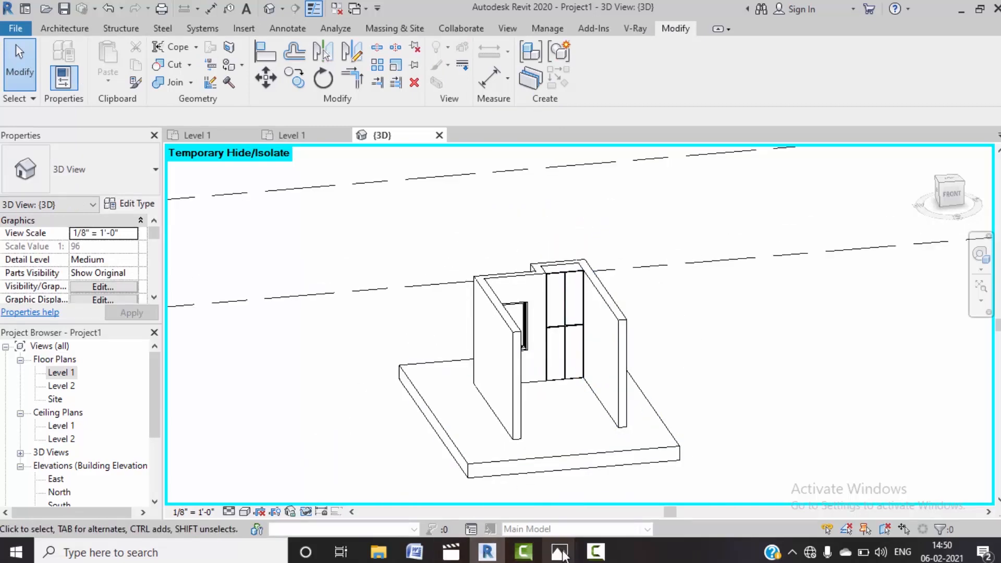
Step: Switch to Photos to examine the COURT CHAMBER.jpg render's cabinets, desk and door, and return to Revit
{"action": "mouse_move", "coordinate": [561, 553]}
{"action": "left_click", "coordinate": [348, 489]}
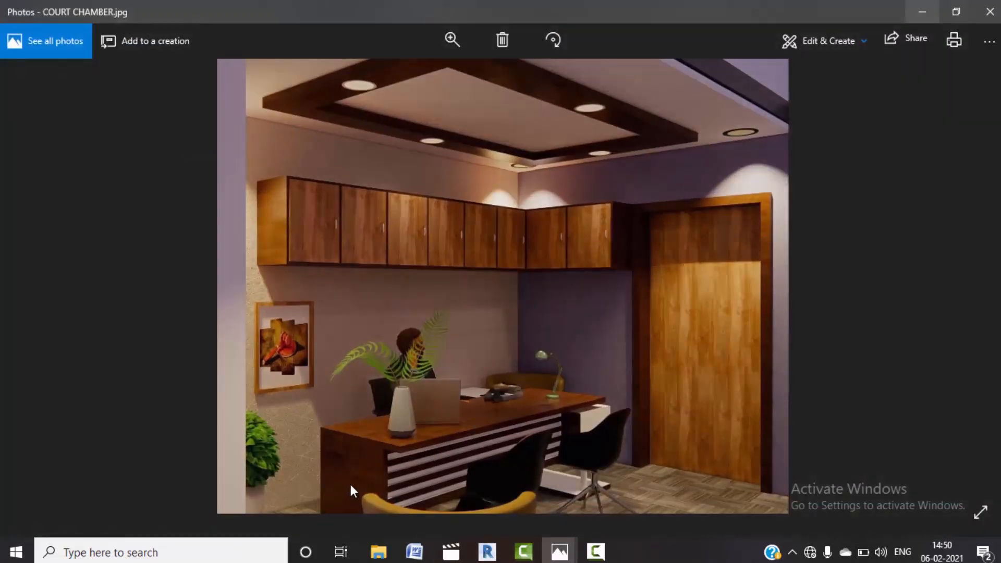
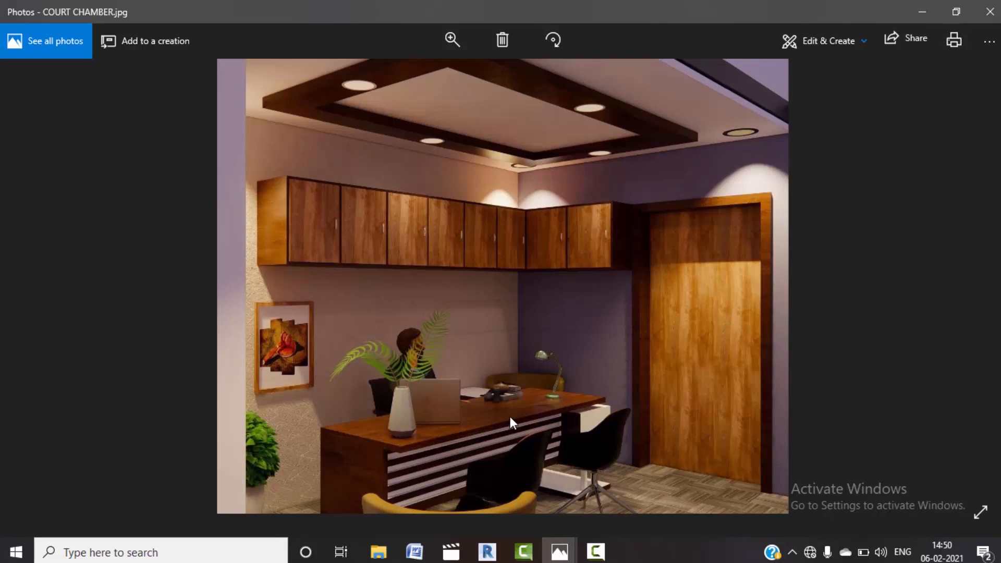
{"action": "left_click", "coordinate": [934, 11]}
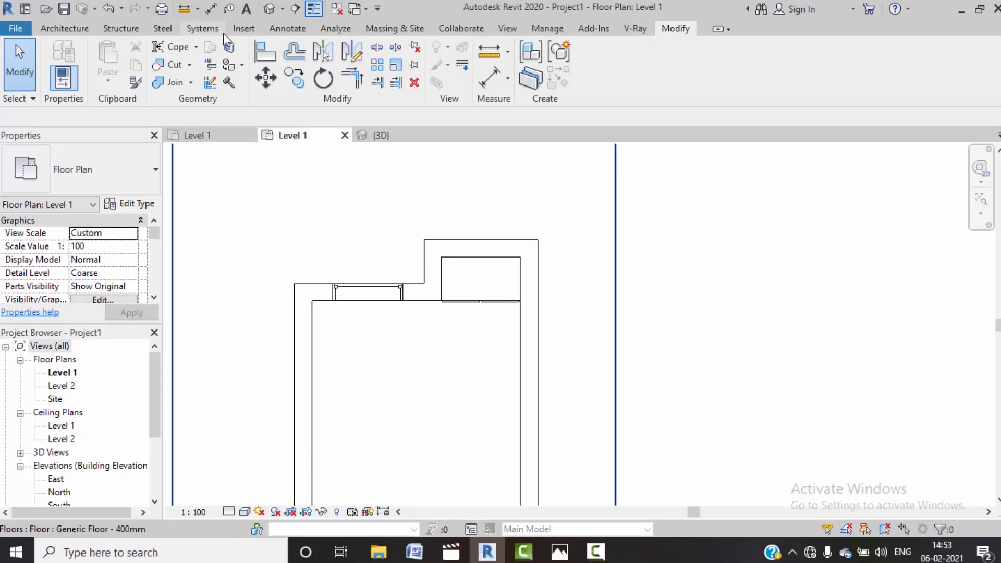
Step: Load the BOSS TABLE family from the Desktop folder into the project
{"action": "left_click", "coordinate": [244, 28]}
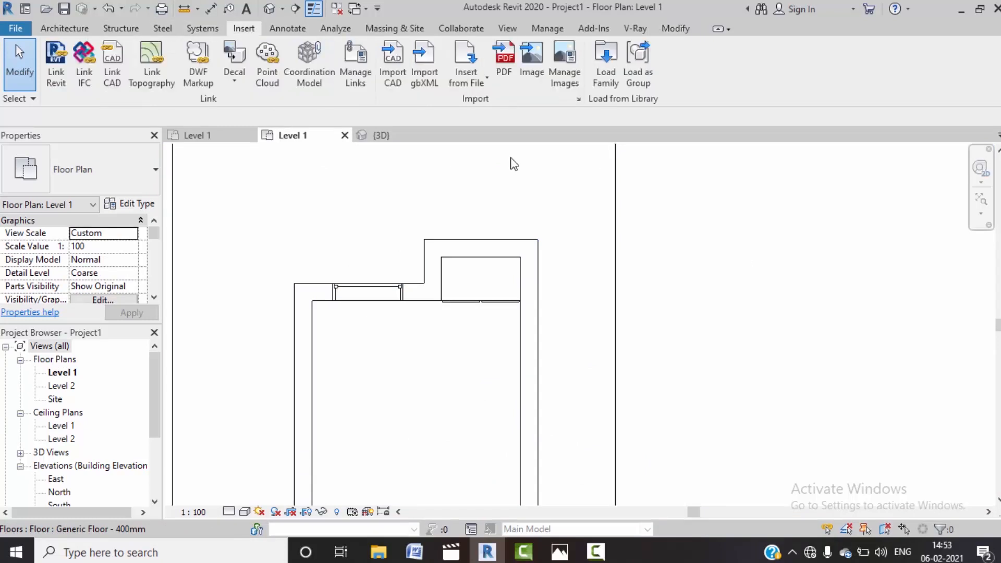
{"action": "left_click", "coordinate": [604, 86]}
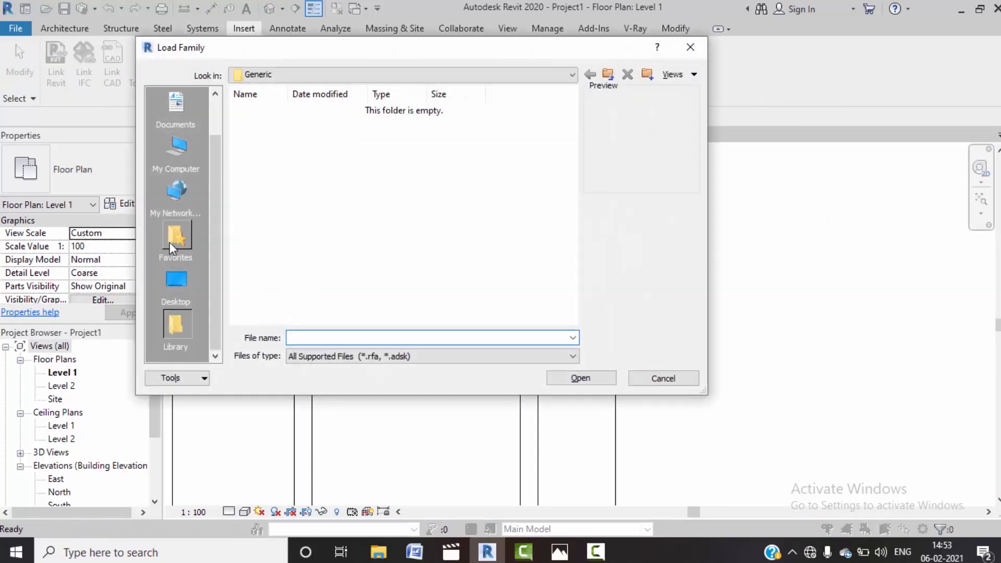
{"action": "left_click", "coordinate": [183, 291]}
{"action": "left_click", "coordinate": [314, 206]}
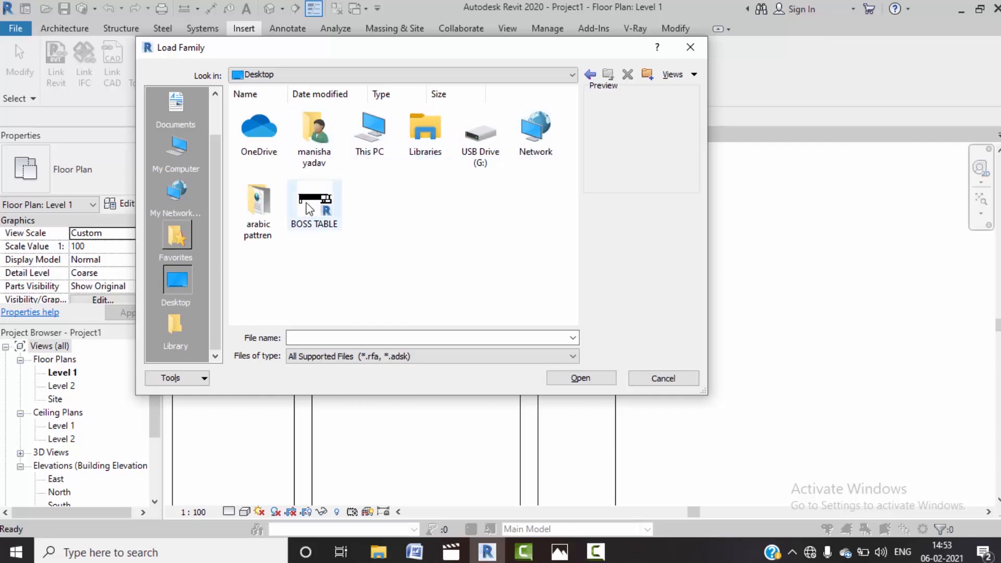
{"action": "left_click", "coordinate": [591, 380]}
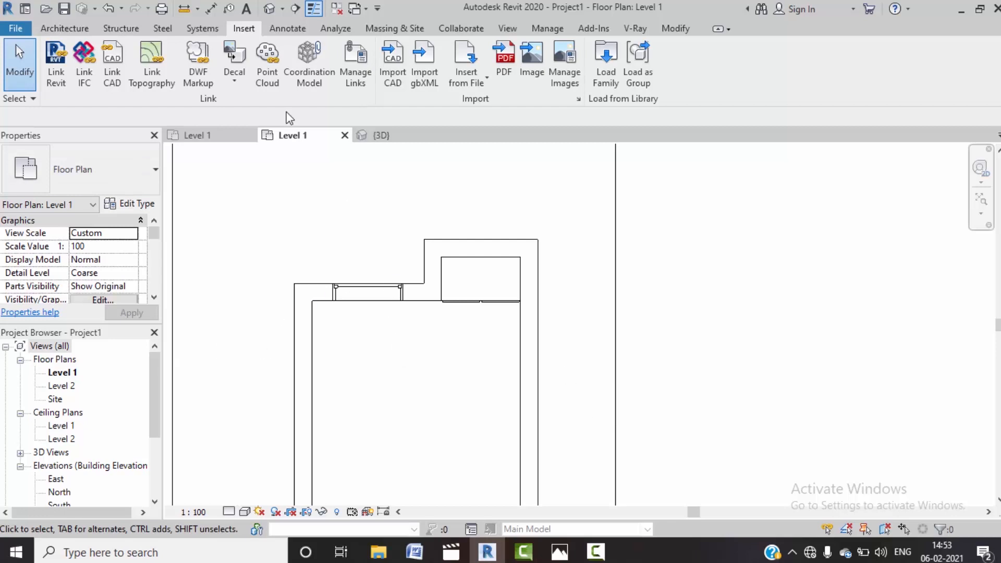
Step: Place the BOSS TABLE component in the Level 1 plan, rotated so its side unit sits at the lower end and meets the right wall
{"action": "left_click", "coordinate": [48, 33]}
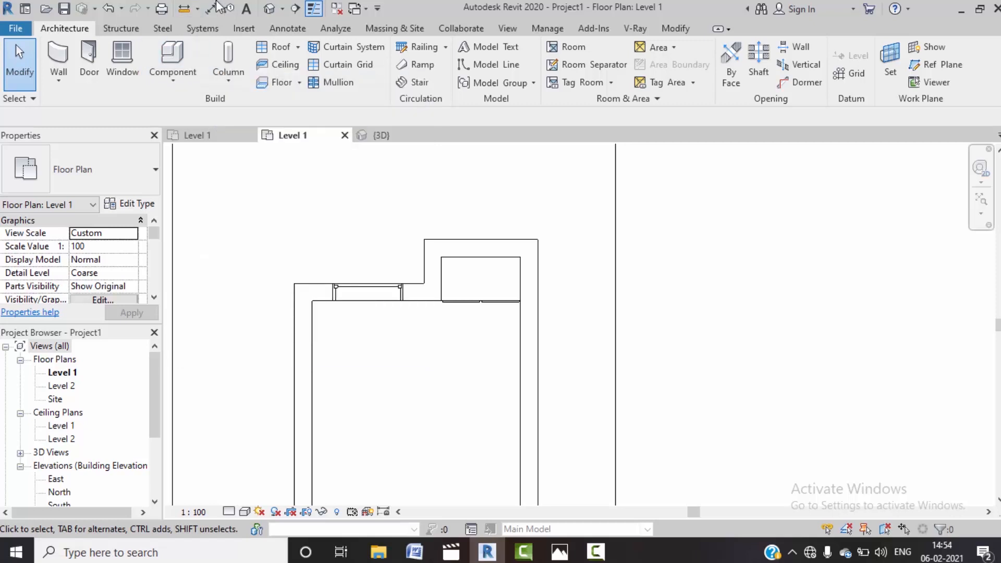
{"action": "scroll", "coordinate": [408, 311], "scroll_direction": "down", "scroll_amount": 4}
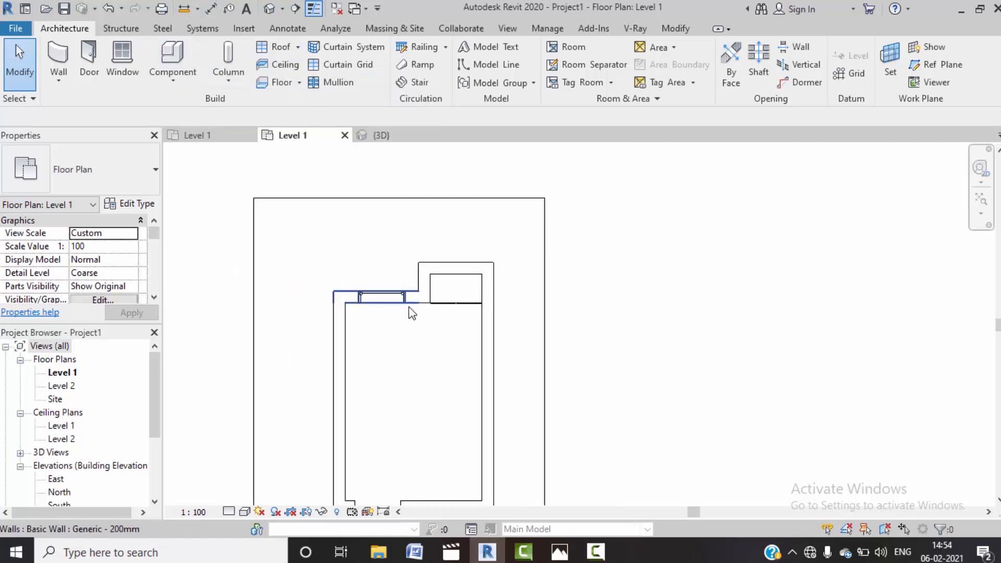
{"action": "middle_click_drag", "start_coordinate": [422, 295], "coordinate": [413, 360]}
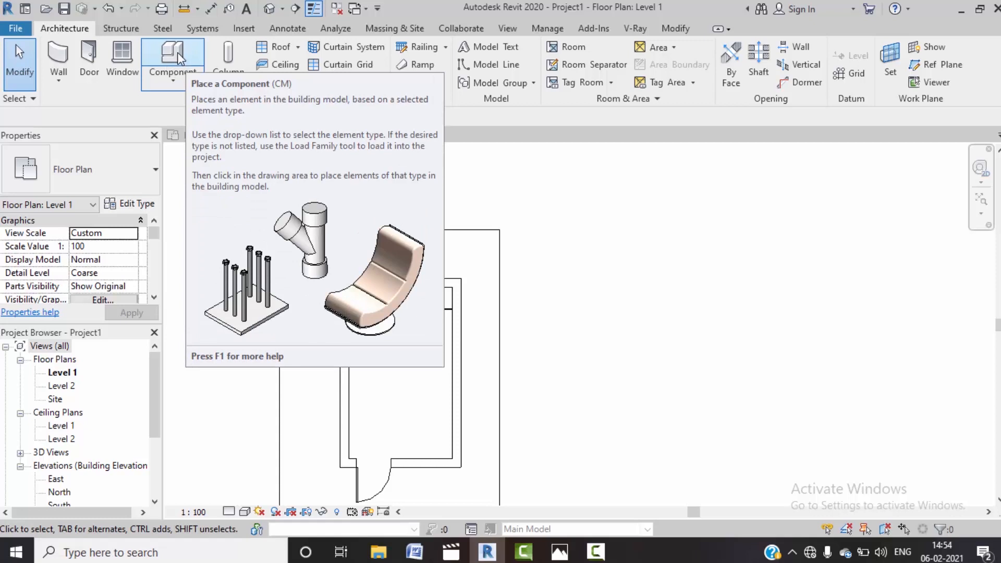
{"action": "left_click", "coordinate": [177, 57]}
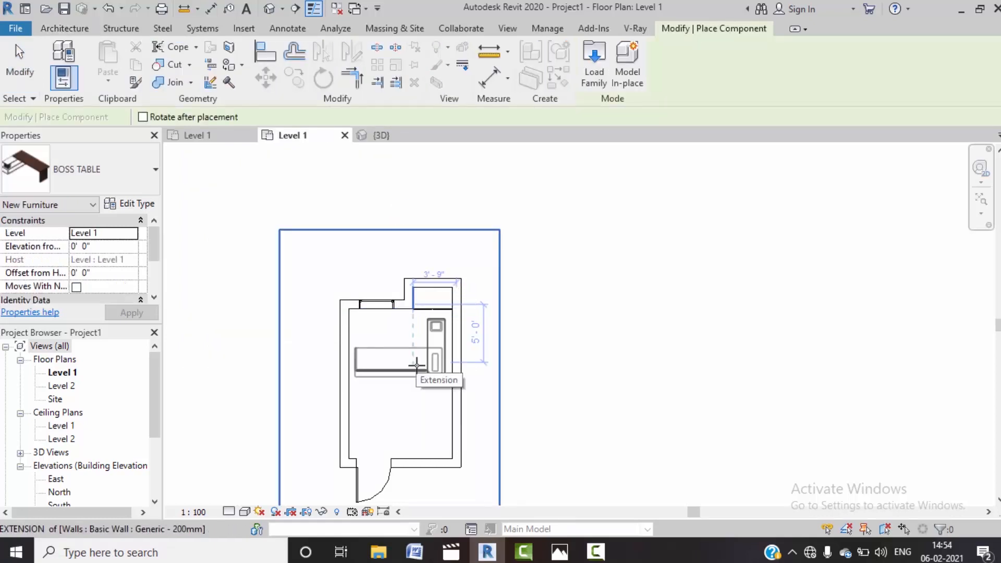
{"action": "key", "text": "space"}
{"action": "key", "text": "space"}
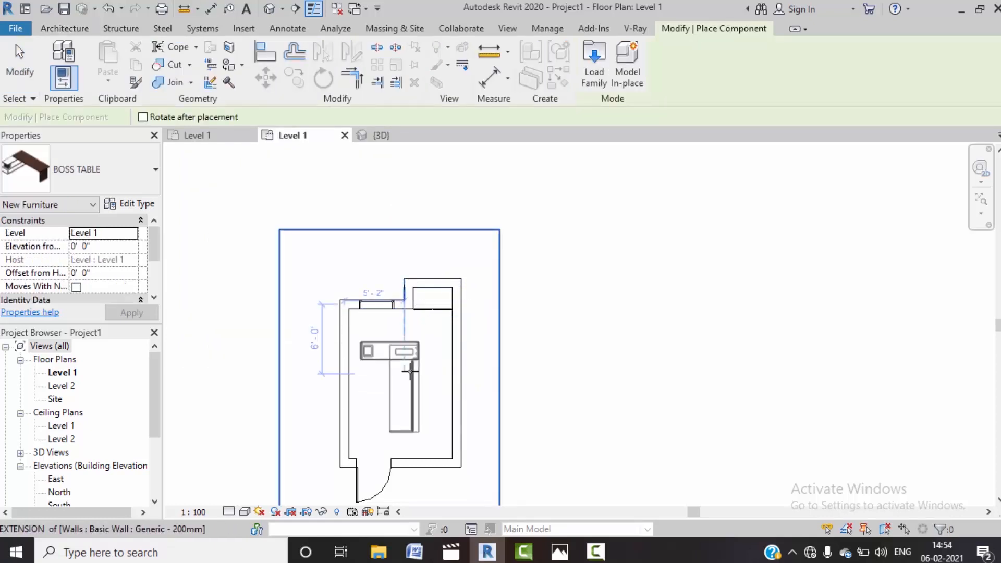
{"action": "key", "text": "space"}
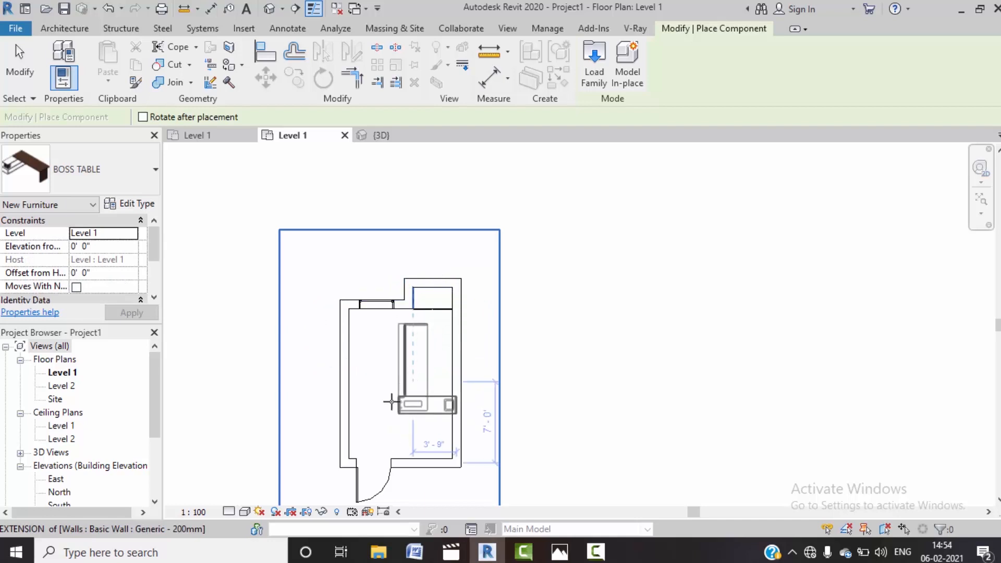
{"action": "scroll", "coordinate": [405, 403], "scroll_direction": "up", "scroll_amount": 2}
{"action": "scroll", "coordinate": [405, 403], "scroll_direction": "up", "scroll_amount": 2}
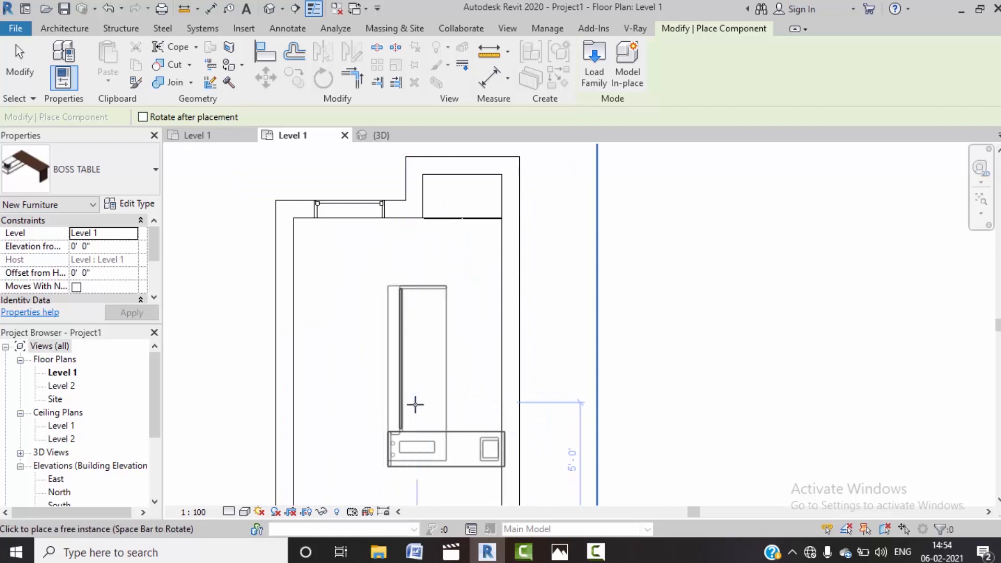
{"action": "left_click", "coordinate": [411, 401]}
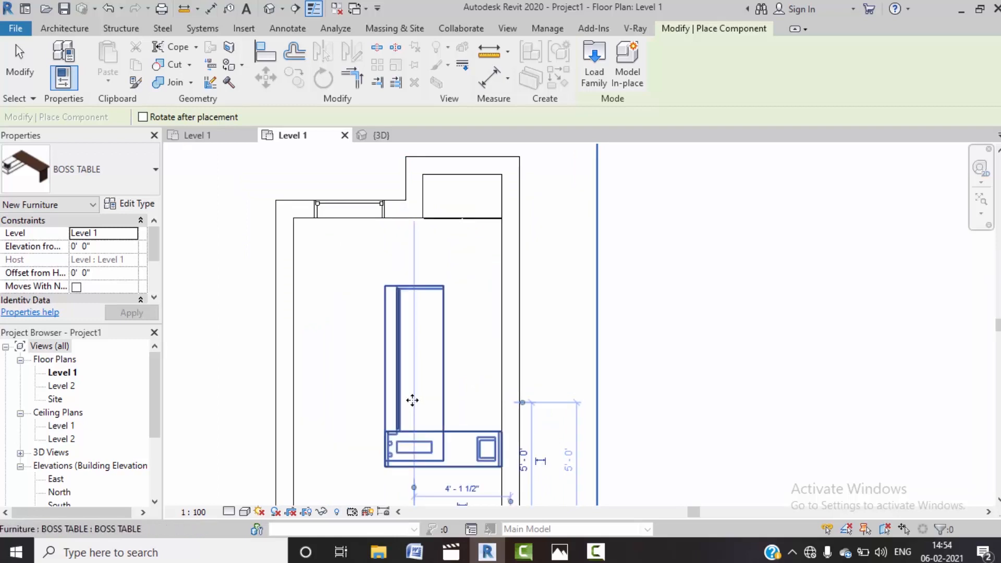
{"action": "key", "text": "Escape"}
{"action": "key", "text": "Escape"}
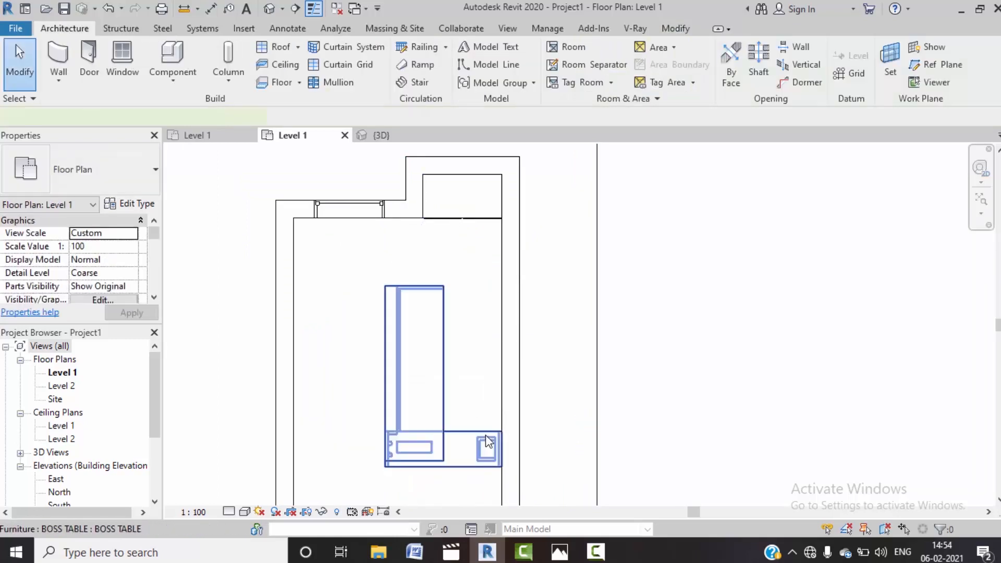
Step: Select the placed table and inspect its fit against the right wall in plan and in the 3D view
{"action": "left_click", "coordinate": [488, 443]}
{"action": "scroll", "coordinate": [490, 443], "scroll_direction": "up", "scroll_amount": 5}
{"action": "scroll", "coordinate": [534, 443], "scroll_direction": "down", "scroll_amount": 5}
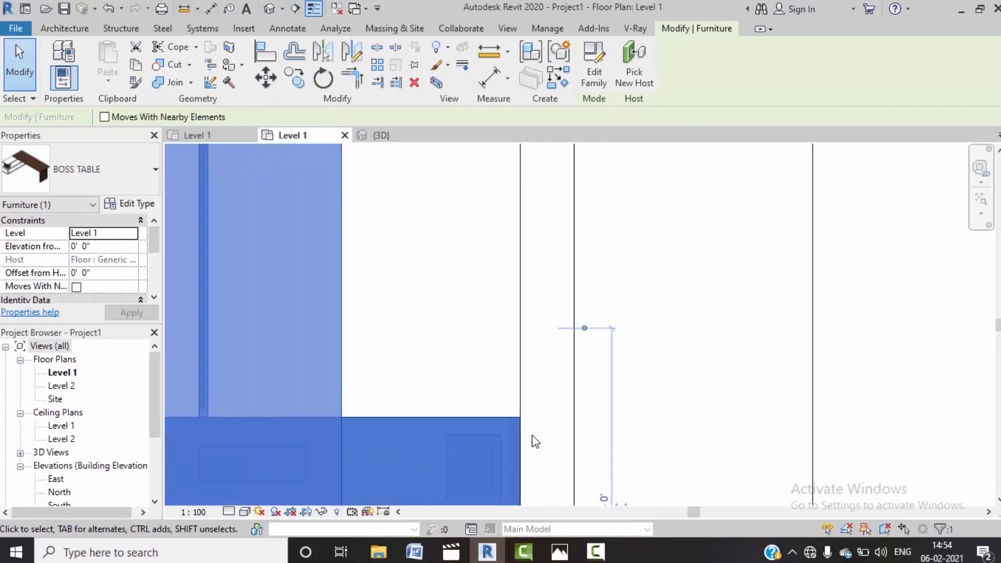
{"action": "left_click", "coordinate": [380, 135]}
{"action": "scroll", "coordinate": [601, 425], "scroll_direction": "up", "scroll_amount": 3}
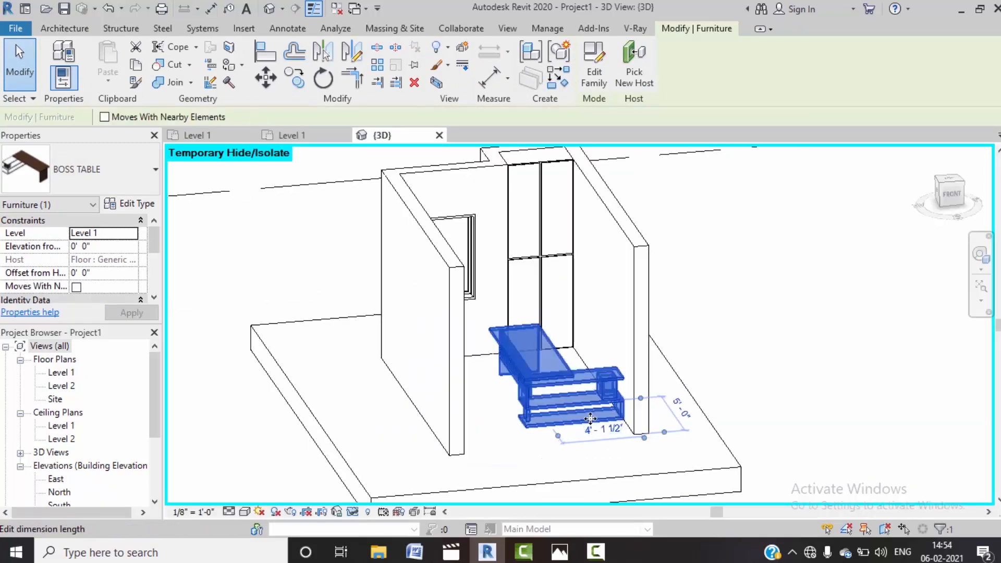
Step: Set the 3D view's visual style to Realistic and examine the table's materials
{"action": "left_click", "coordinate": [495, 433]}
{"action": "left_click", "coordinate": [245, 511]}
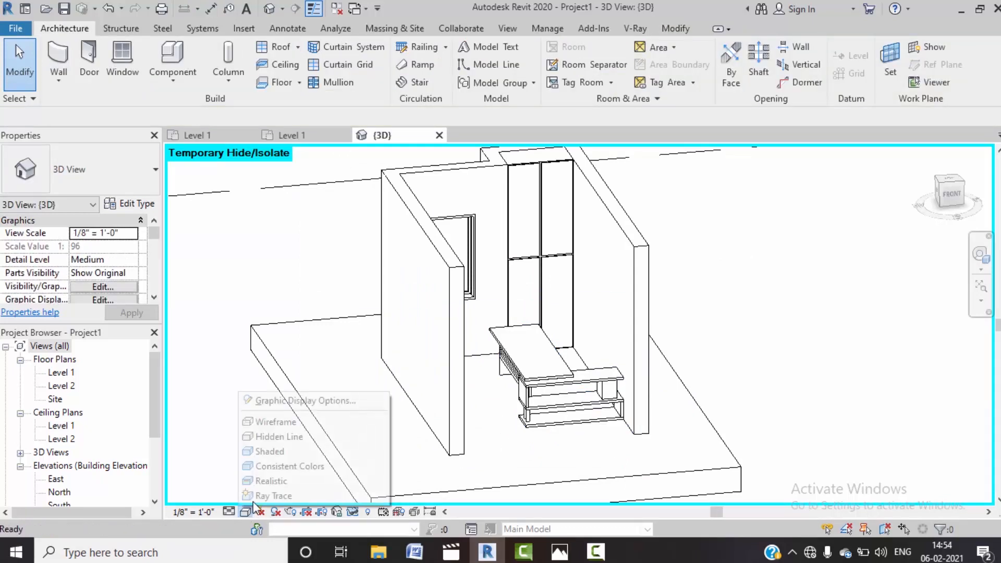
{"action": "left_click", "coordinate": [282, 476]}
{"action": "mouse_move", "coordinate": [484, 446]}
{"action": "middle_mouse_down", "text": "shift"}
{"action": "mouse_move", "coordinate": [458, 449]}
{"action": "mouse_move", "coordinate": [532, 458]}
{"action": "mouse_move", "coordinate": [532, 485]}
{"action": "mouse_move", "coordinate": [468, 433]}
{"action": "mouse_move", "coordinate": [499, 342]}
{"action": "mouse_move", "coordinate": [516, 405]}
{"action": "mouse_move", "coordinate": [498, 441]}
{"action": "middle_mouse_up", "text": "shift"}
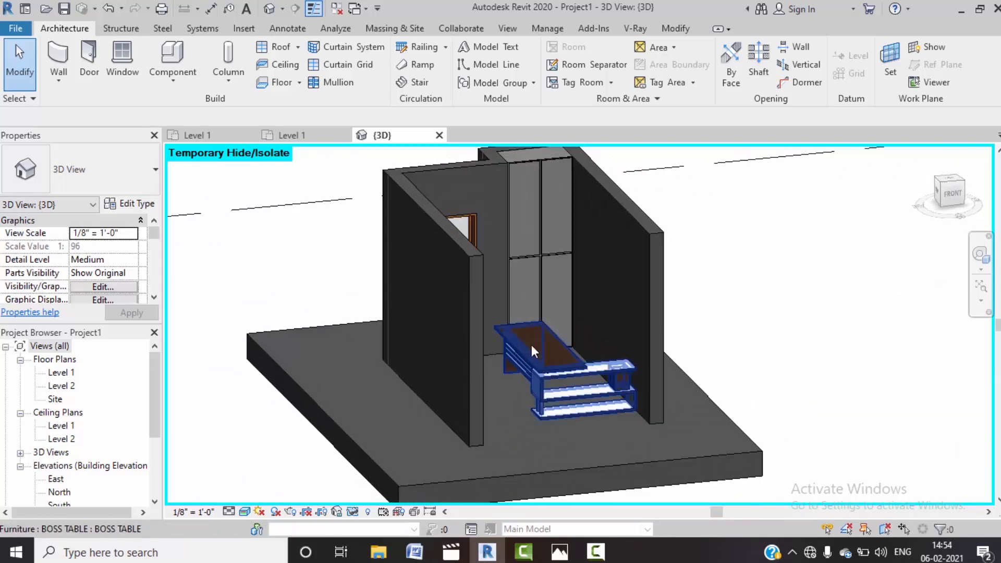
{"action": "scroll", "coordinate": [533, 349], "scroll_direction": "up", "scroll_amount": 5}
{"action": "scroll", "coordinate": [562, 320], "scroll_direction": "down", "scroll_amount": 4}
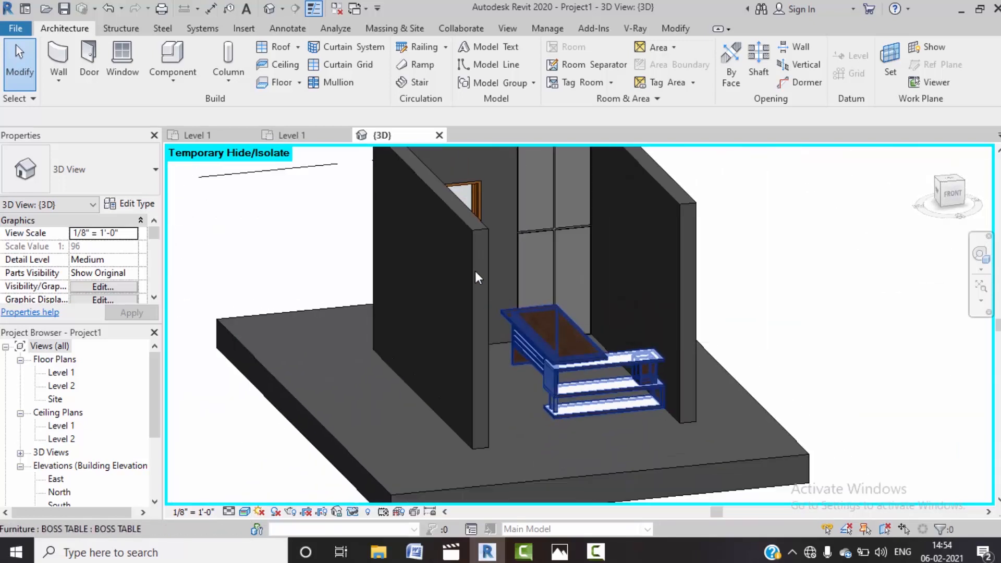
Step: Temporarily hide the left side wall and view the room with the table from the left
{"action": "left_click", "coordinate": [463, 224]}
{"action": "key", "text": "Escape"}
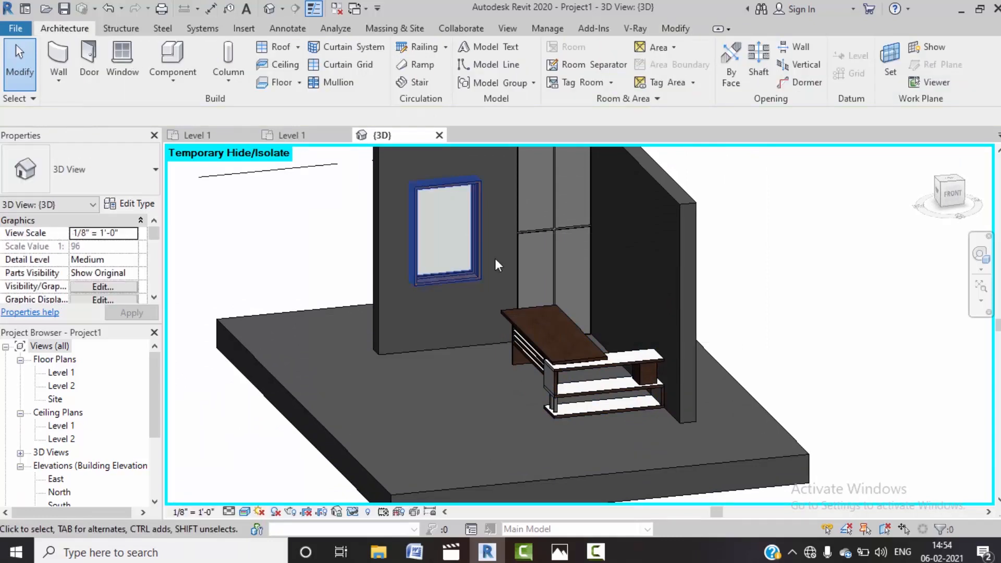
{"action": "middle_click_drag", "start_coordinate": [464, 224], "coordinate": [617, 270], "text": "shift"}
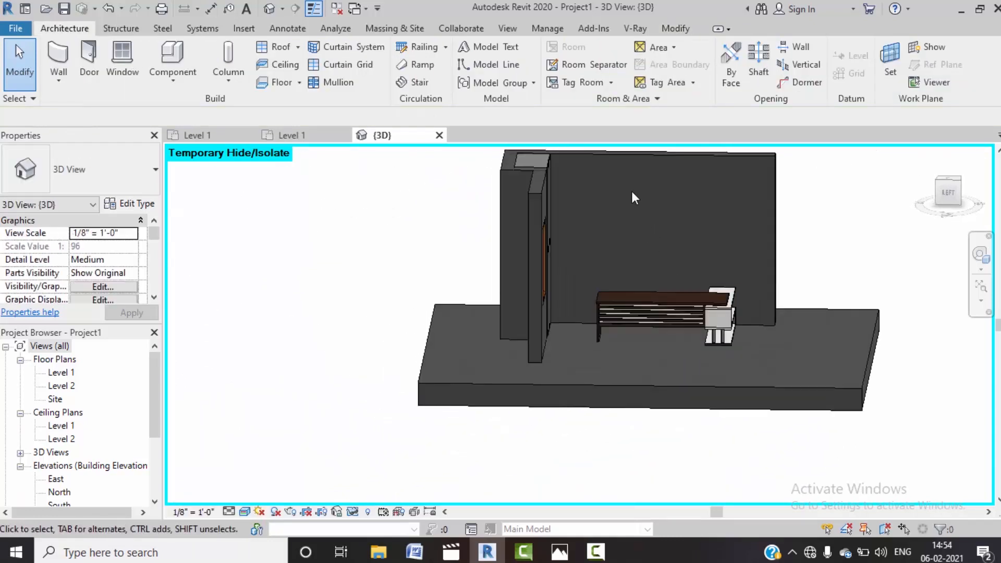
{"action": "middle_click_drag", "start_coordinate": [634, 203], "coordinate": [610, 282]}
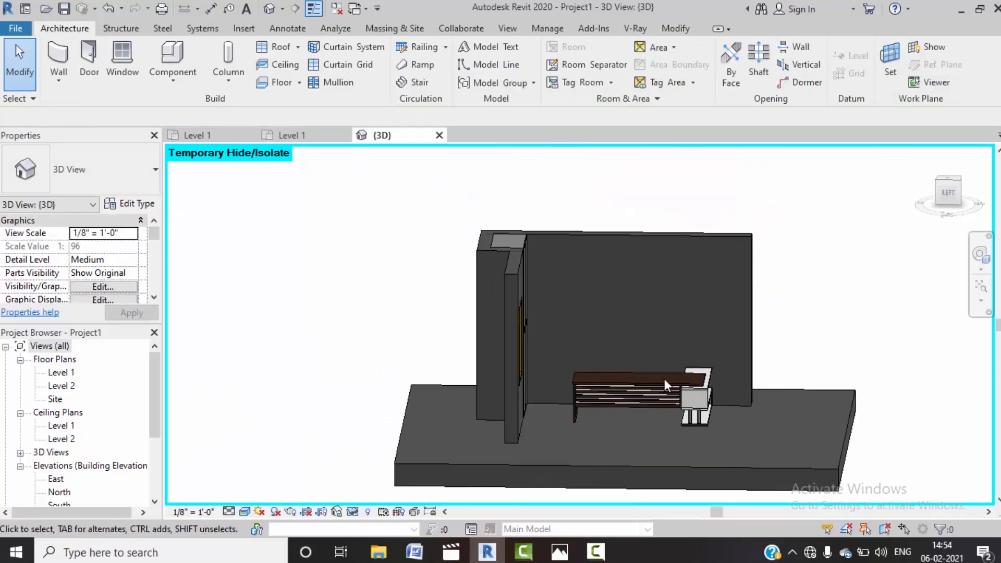
Step: Switch to Photos to examine the desk and overhead cabinets in the COURT CHAMBER 5, 6 and 4 renders, and return to Revit
{"action": "mouse_move", "coordinate": [560, 552]}
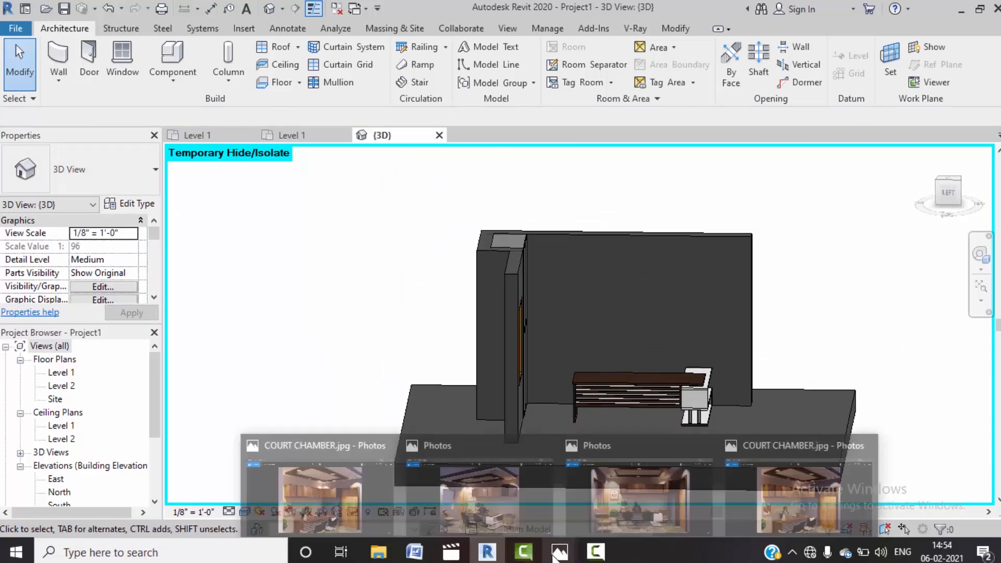
{"action": "left_click", "coordinate": [584, 480]}
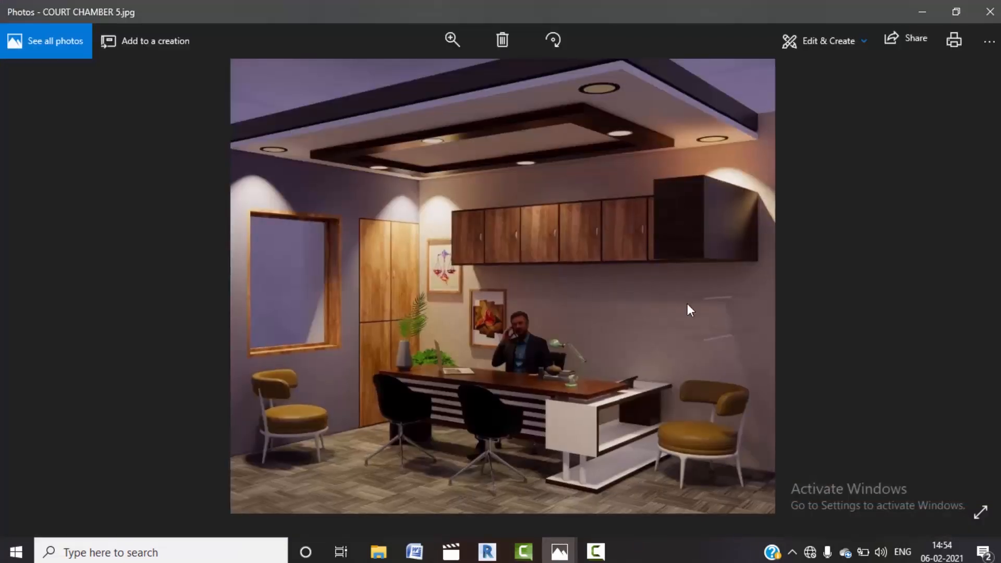
{"action": "left_click", "coordinate": [37, 286]}
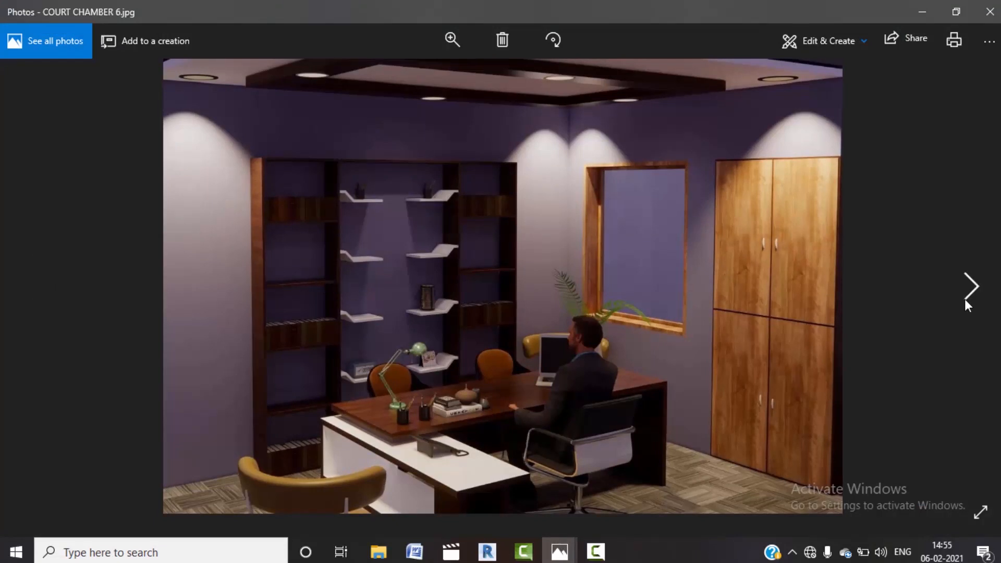
{"action": "left_click", "coordinate": [969, 292]}
{"action": "left_click", "coordinate": [968, 292]}
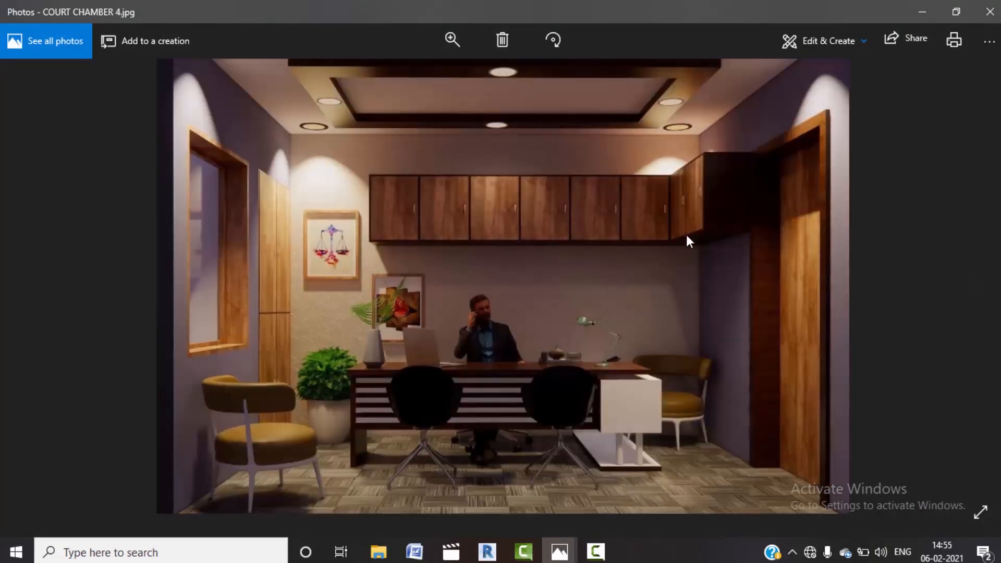
{"action": "left_click", "coordinate": [922, 6]}
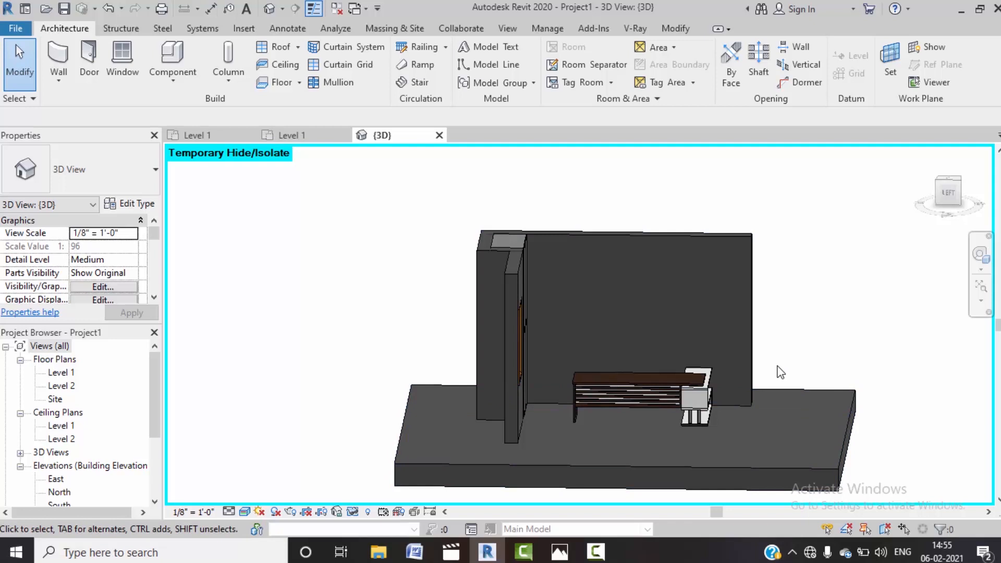
Step: Reset the temporary hiding in the 3D view, and temporarily hide only the long left wall
{"action": "key", "text": "h"}
{"action": "key", "text": "r"}
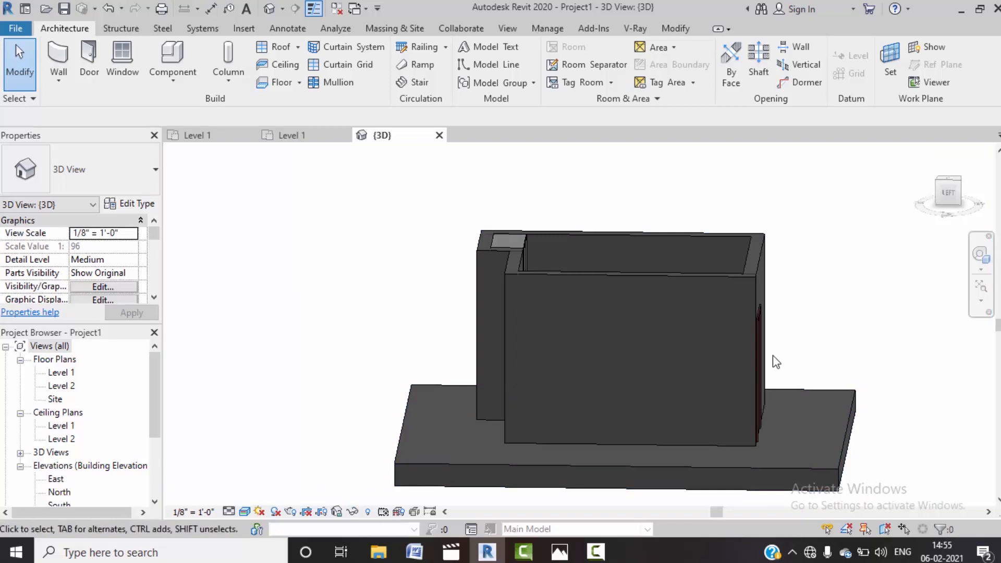
{"action": "left_click", "coordinate": [701, 279]}
{"action": "key", "text": "h"}
{"action": "key", "text": "h"}
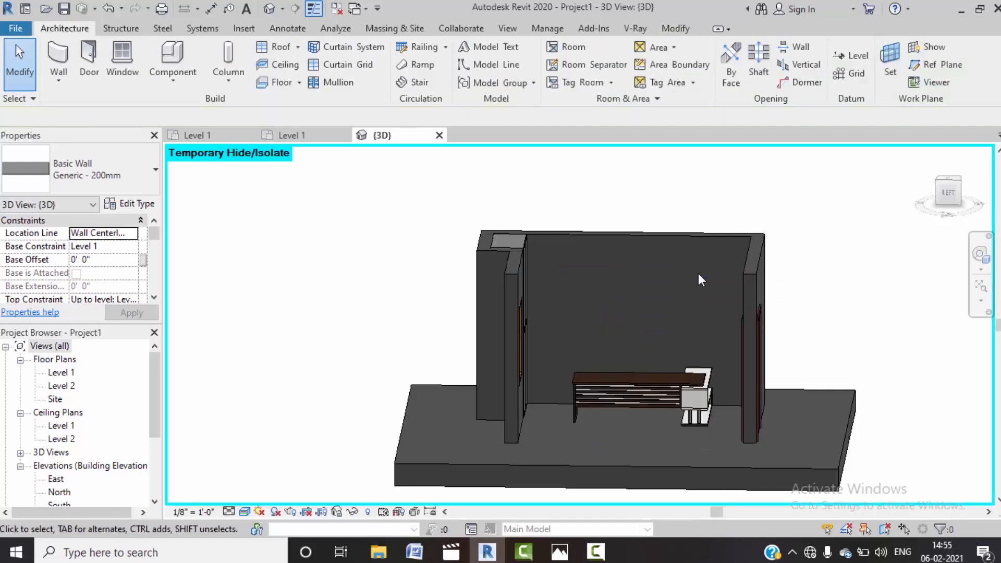
Step: Orient the 3D view to the Left face around the room and set its visual style to Hidden Line
{"action": "left_click", "coordinate": [948, 194]}
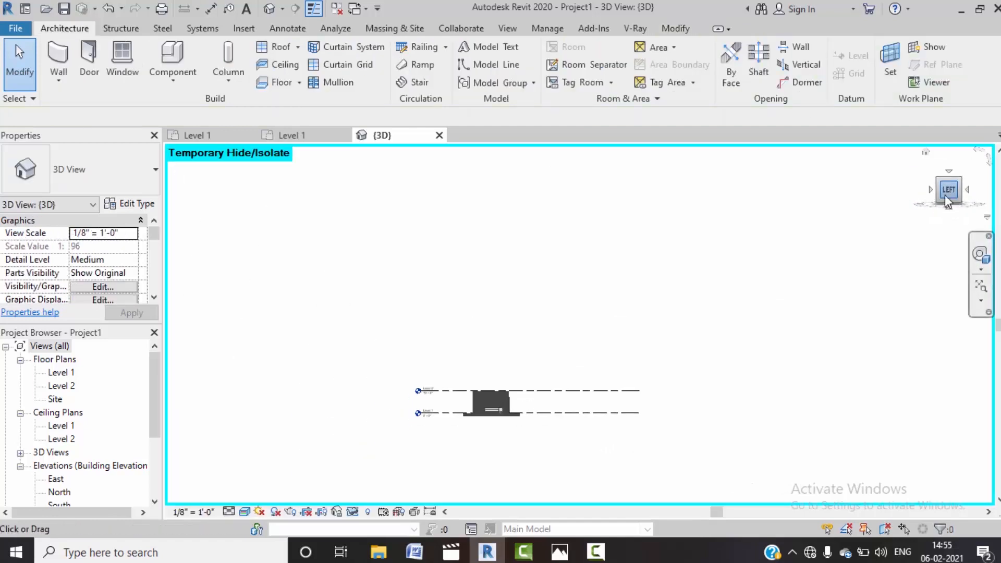
{"action": "scroll", "coordinate": [574, 365], "scroll_direction": "up", "scroll_amount": 10}
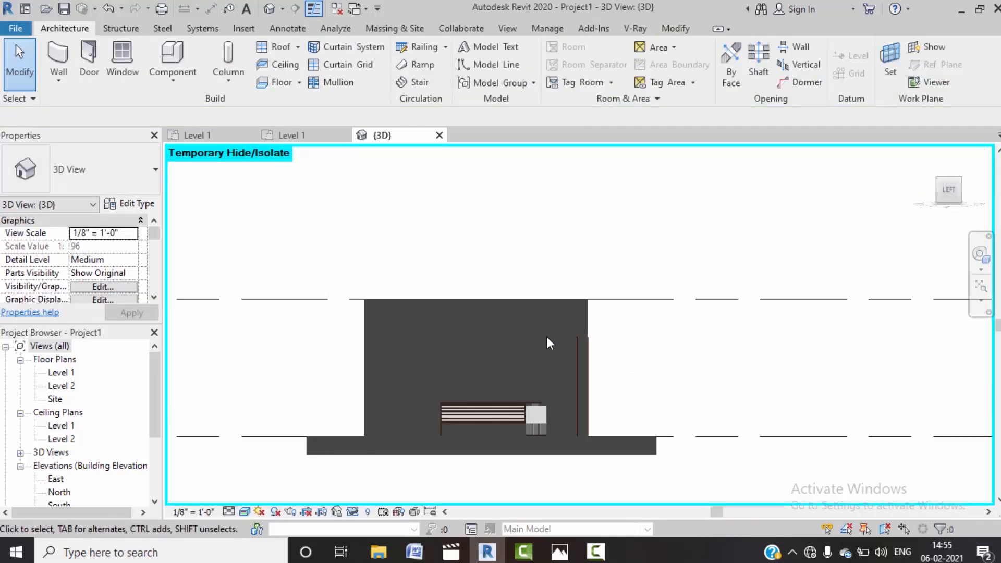
{"action": "scroll", "coordinate": [576, 368], "scroll_direction": "up", "scroll_amount": 1}
{"action": "middle_click_drag", "start_coordinate": [581, 373], "coordinate": [612, 351]}
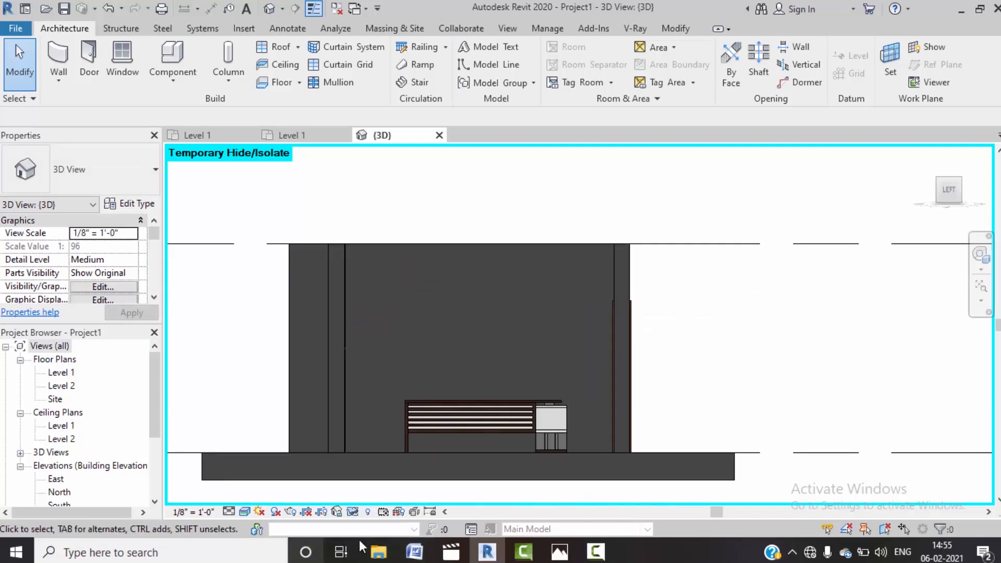
{"action": "left_click", "coordinate": [246, 512]}
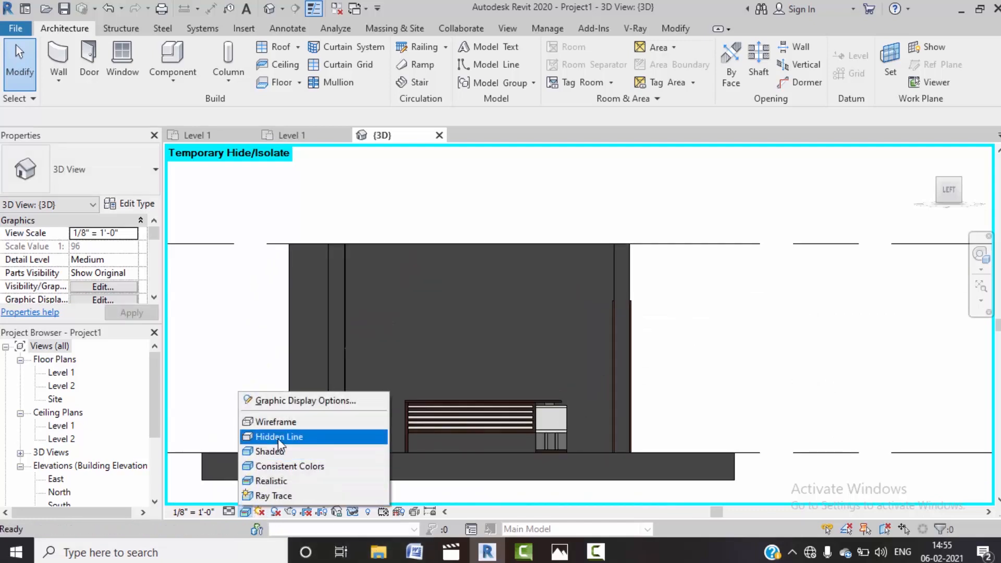
{"action": "left_click", "coordinate": [282, 439]}
{"action": "scroll", "coordinate": [552, 349], "scroll_direction": "up", "scroll_amount": 1}
{"action": "middle_click_drag", "start_coordinate": [552, 349], "coordinate": [579, 357]}
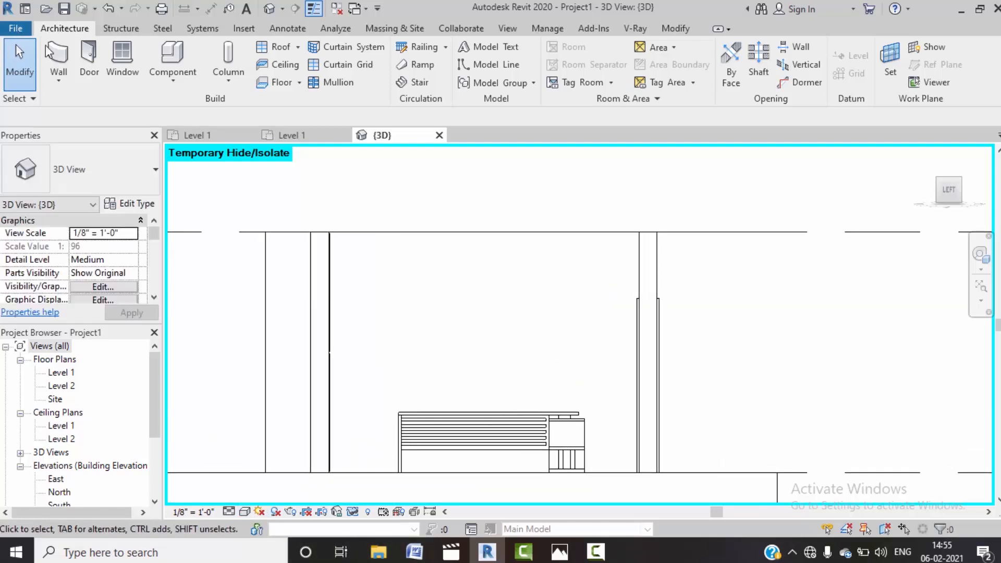
Step: Start a new in-place model in the Generic Models category and accept the suggested name
{"action": "left_click", "coordinate": [181, 84]}
{"action": "left_click", "coordinate": [190, 139]}
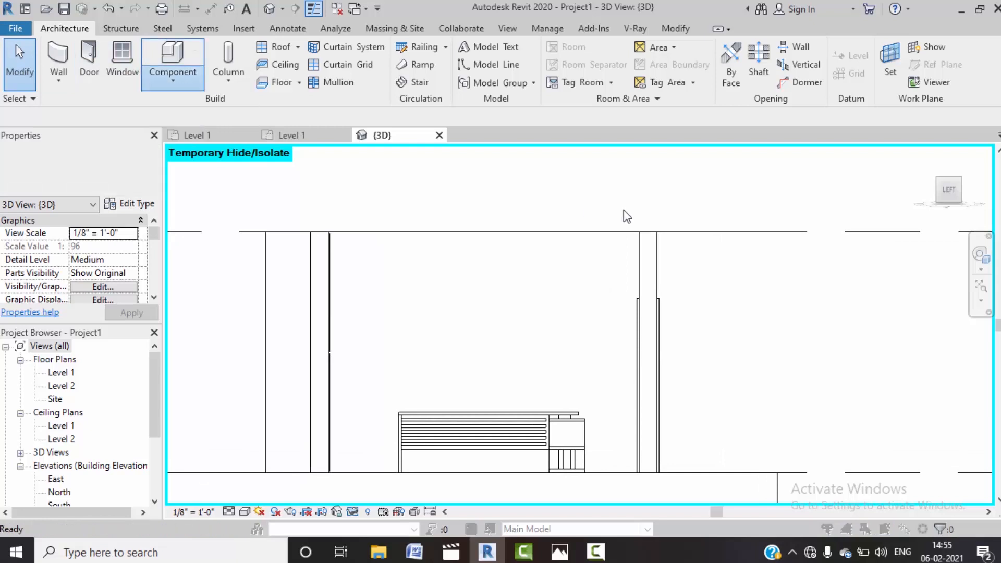
{"action": "scroll", "coordinate": [493, 257], "scroll_direction": "down", "scroll_amount": 3}
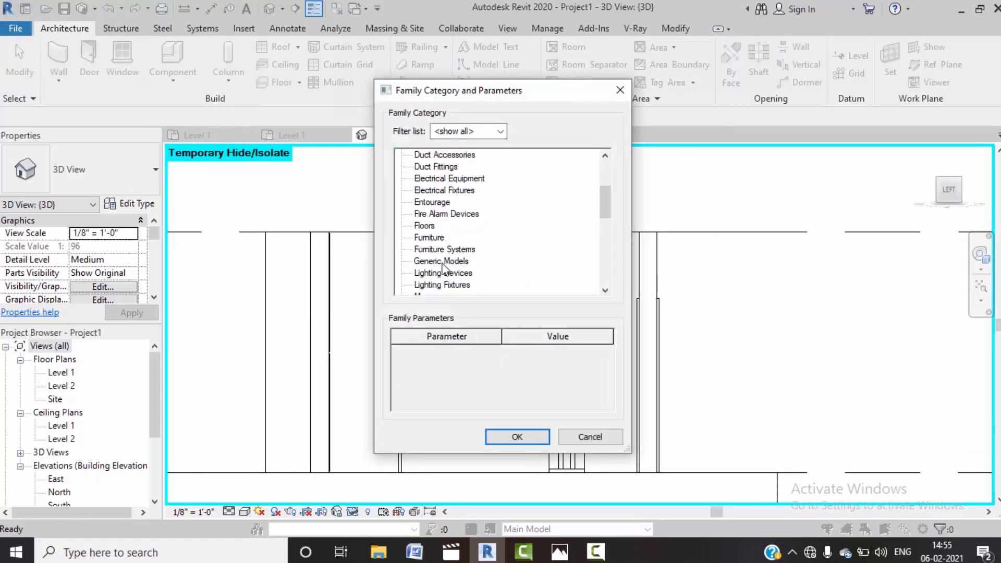
{"action": "left_click", "coordinate": [443, 262]}
{"action": "left_click", "coordinate": [522, 437]}
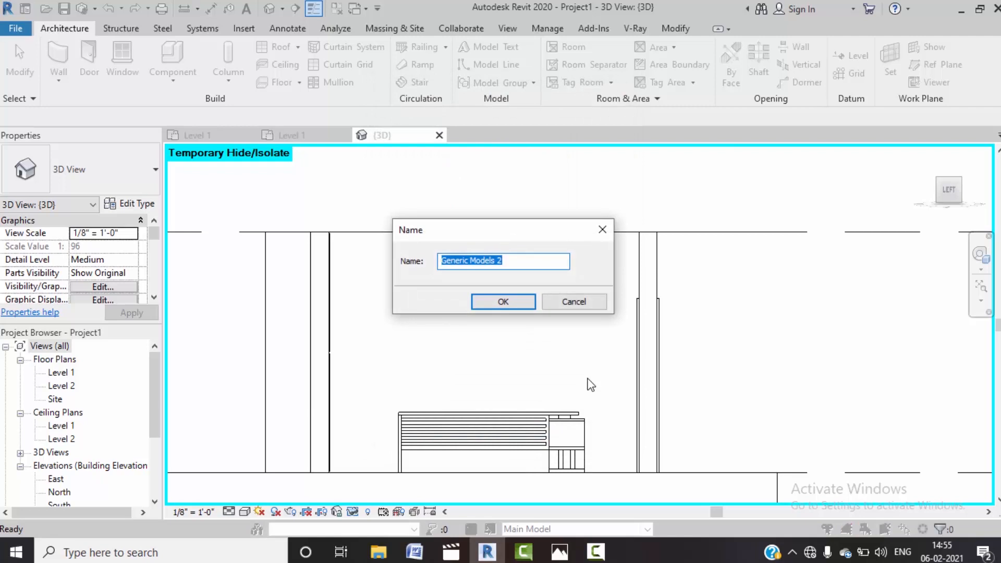
{"action": "left_click", "coordinate": [477, 301]}
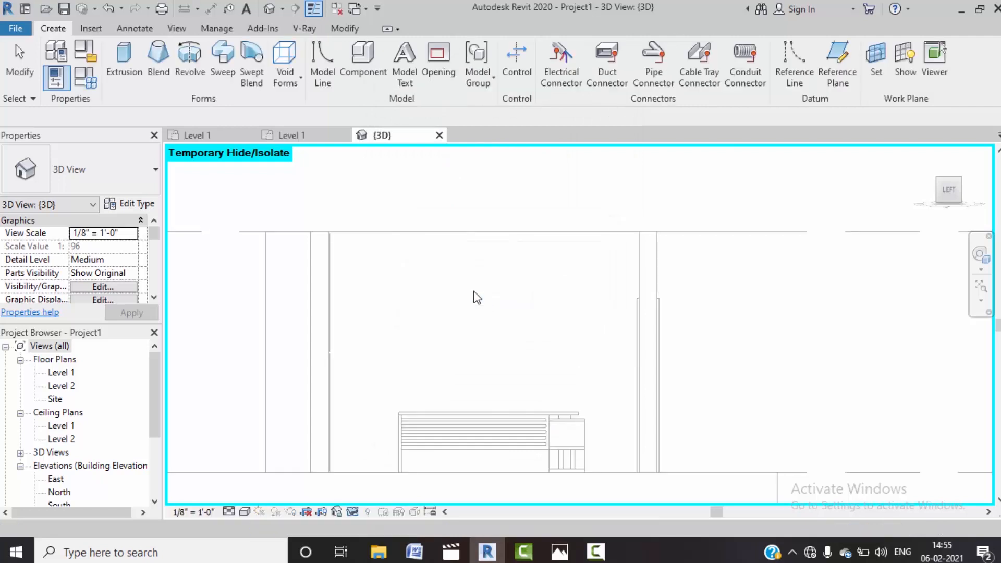
Step: Start an extrusion and set its work plane by picking the face of the wall behind the desk
{"action": "left_click", "coordinate": [125, 62]}
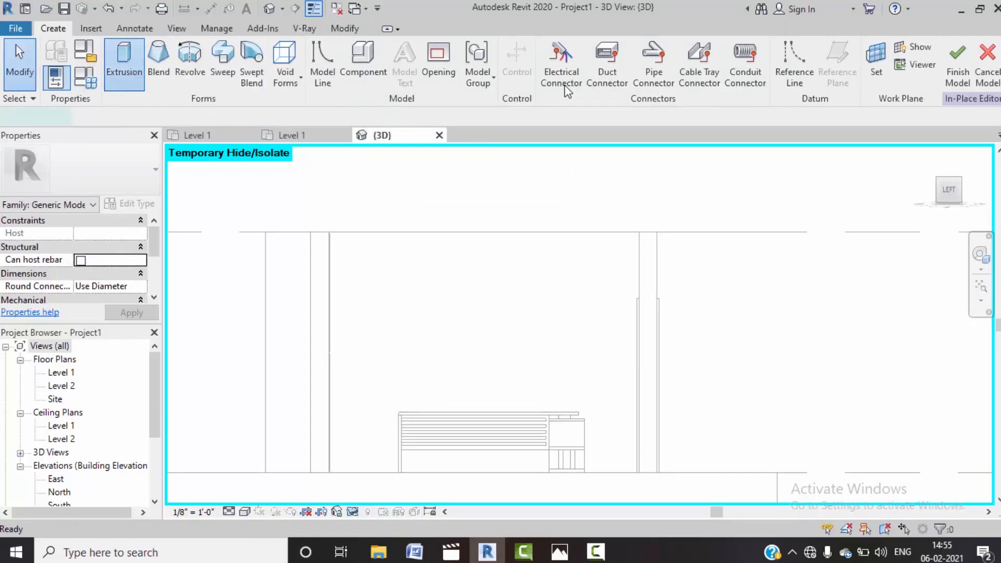
{"action": "left_click", "coordinate": [640, 70]}
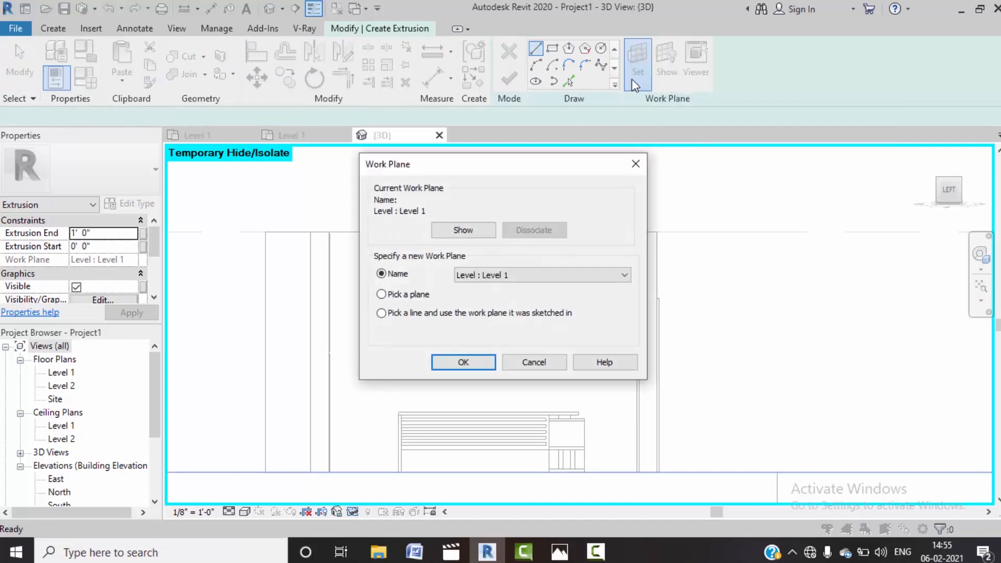
{"action": "left_click", "coordinate": [471, 365]}
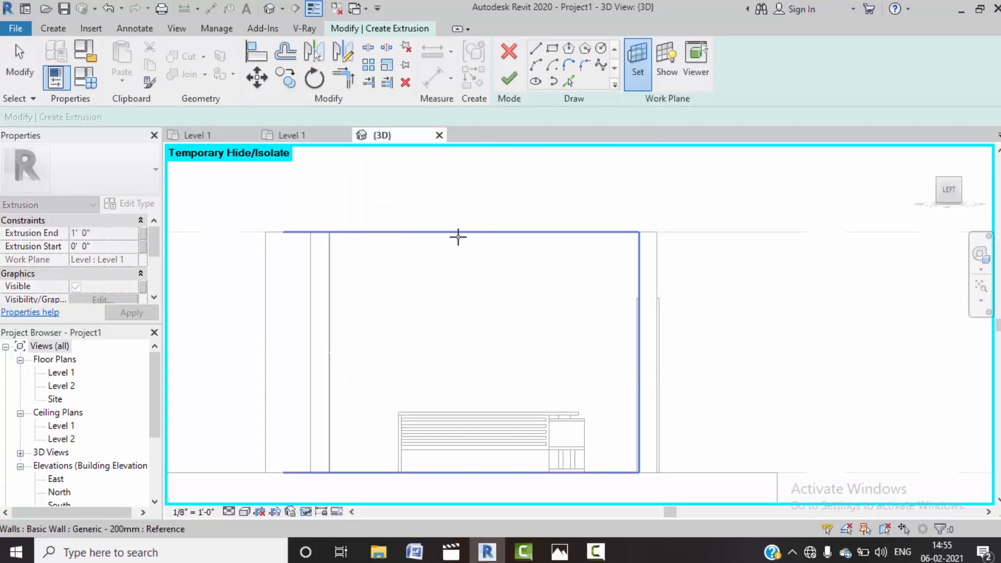
{"action": "left_click", "coordinate": [458, 237]}
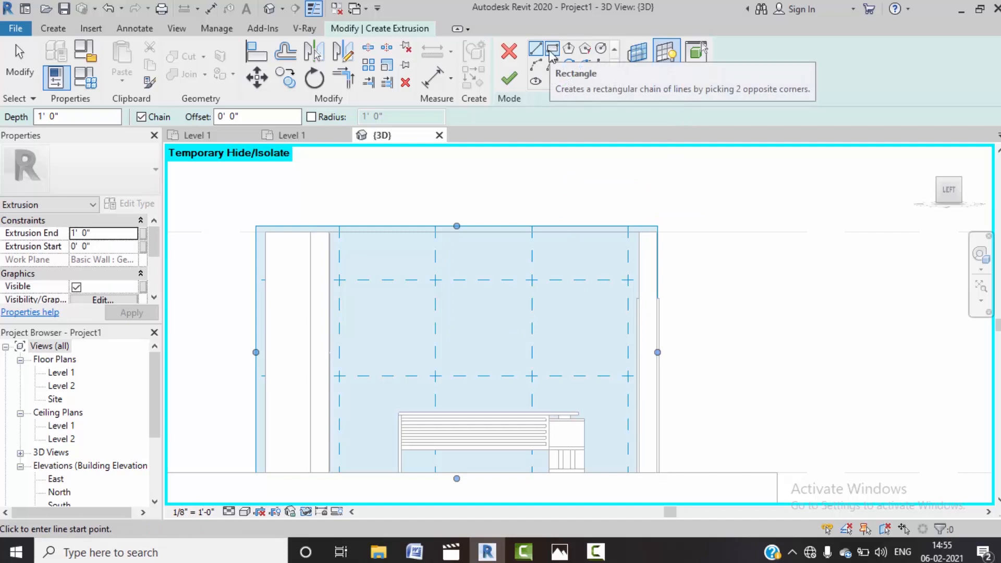
Step: Sketch a horizontal line at door-top height from the door-side wall edge to above the desk's far end
{"action": "left_click", "coordinate": [637, 336]}
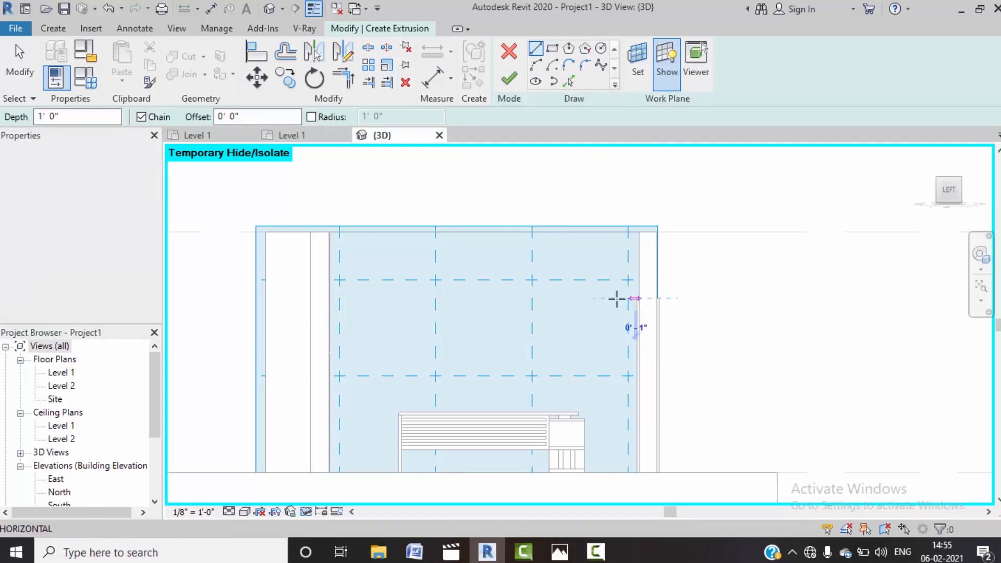
{"action": "left_click", "coordinate": [429, 300]}
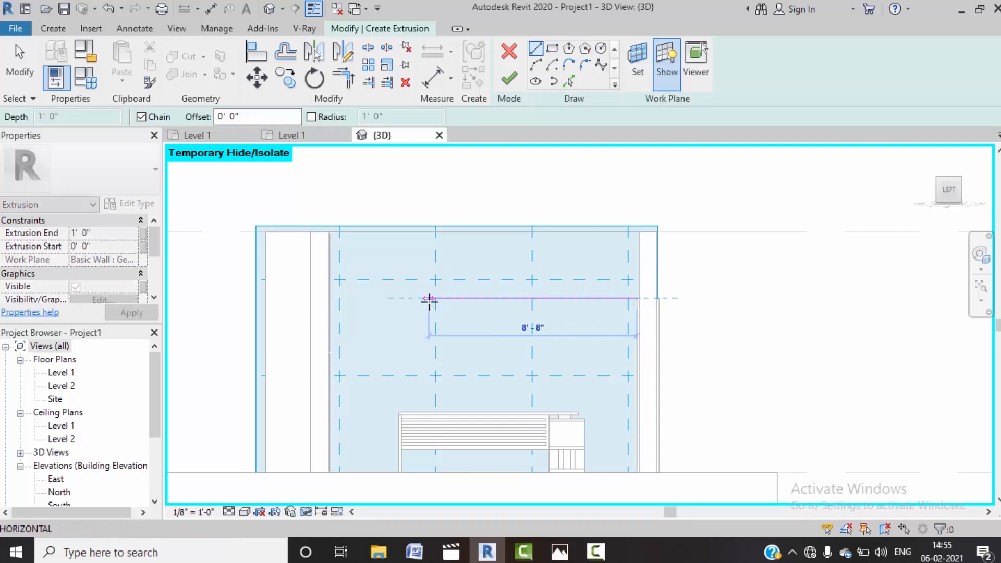
{"action": "left_click", "coordinate": [396, 299]}
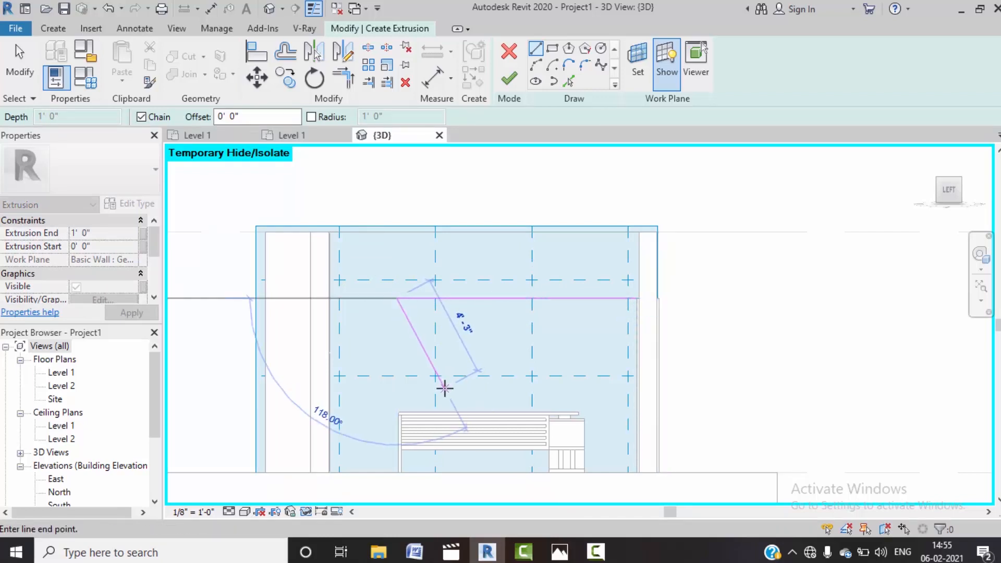
{"action": "key", "text": "Escape"}
Step: Sketch a vertical line up from the desktop's far corner past the horizontal line, and trim both lines to a corner
{"action": "left_click", "coordinate": [399, 412]}
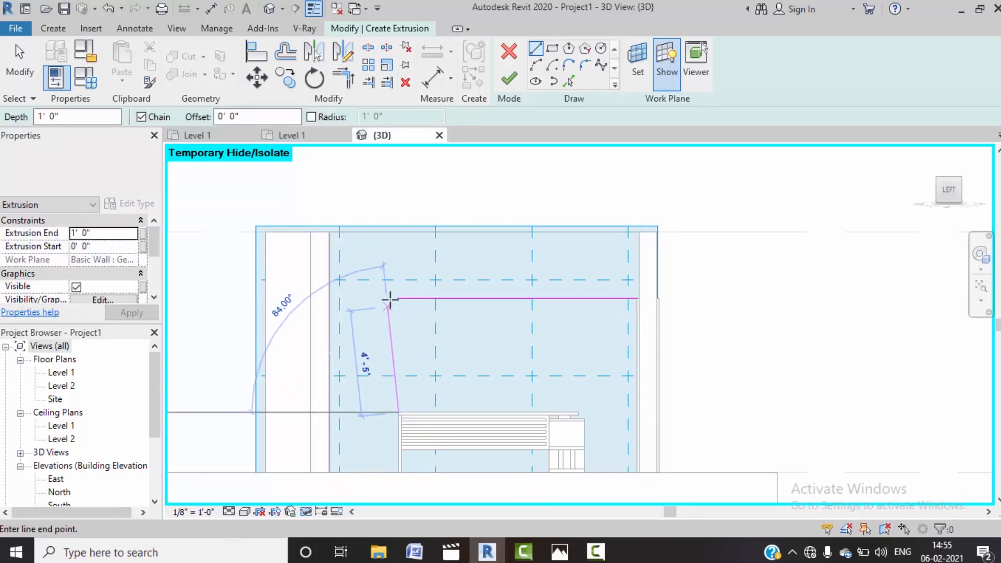
{"action": "left_click", "coordinate": [402, 282]}
{"action": "key", "text": "Escape"}
{"action": "key", "text": "Escape"}
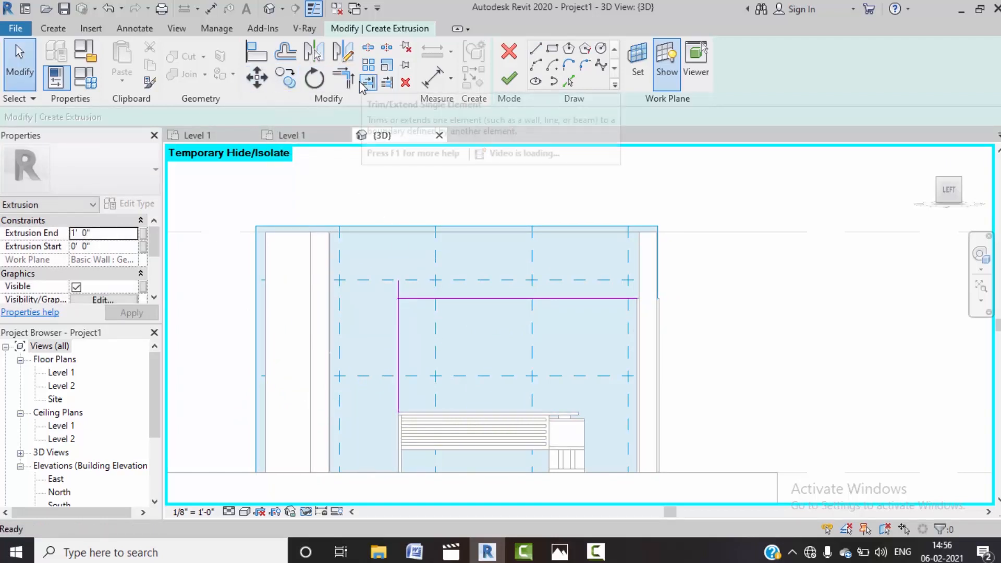
{"action": "left_click", "coordinate": [343, 78]}
{"action": "left_click", "coordinate": [399, 313]}
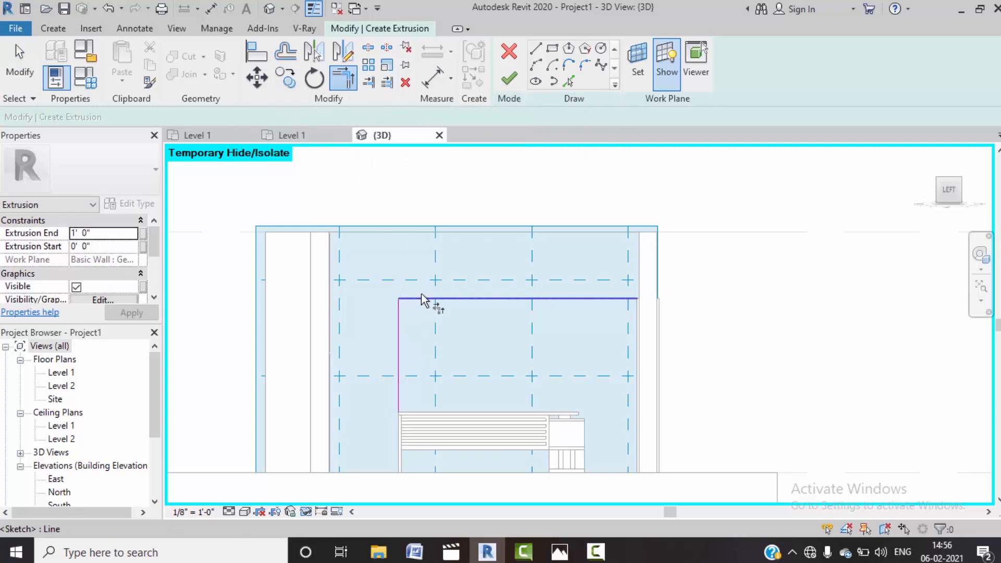
{"action": "left_click", "coordinate": [431, 299]}
Step: Add a parallel line offset 1' 3" below the upper horizontal sketch line using Pick Lines
{"action": "scroll", "coordinate": [408, 300], "scroll_direction": "up", "scroll_amount": 2}
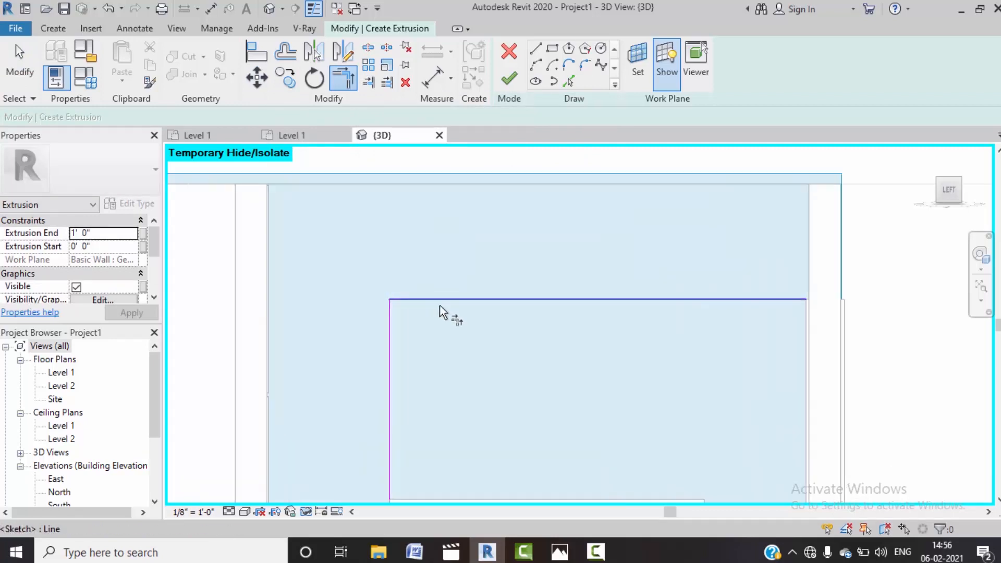
{"action": "left_click", "coordinate": [568, 83]}
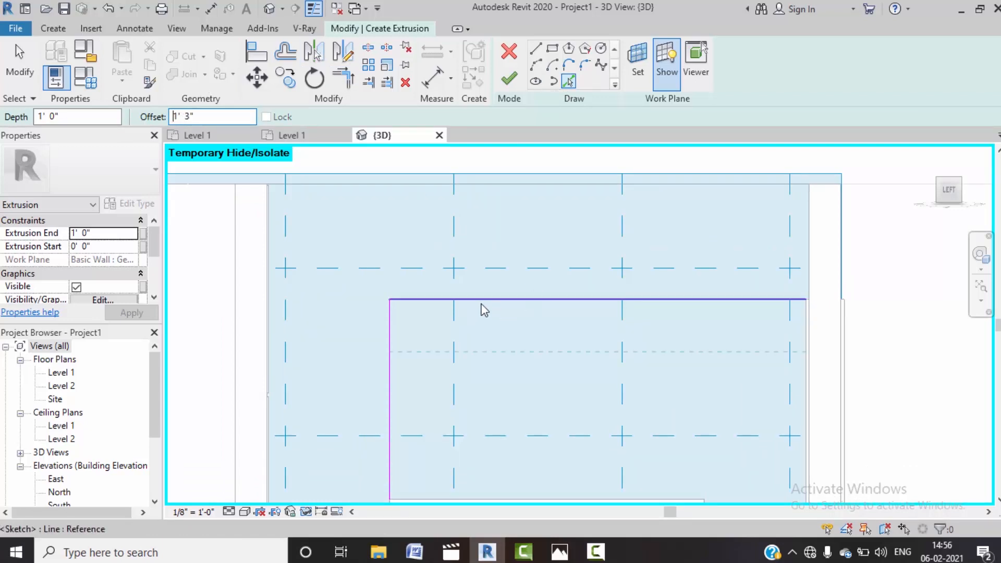
{"action": "left_click", "coordinate": [589, 300]}
{"action": "scroll", "coordinate": [588, 300], "scroll_direction": "down", "scroll_amount": 3}
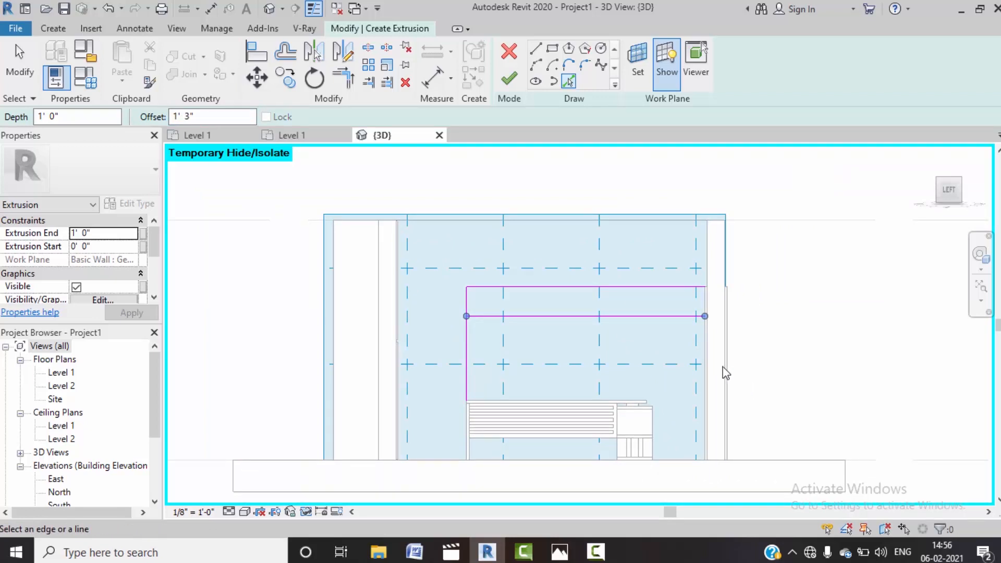
Step: Delete the lower horizontal sketch line and replace it with a line offset 1' 9" below the top sketch line
{"action": "left_click", "coordinate": [204, 117]}
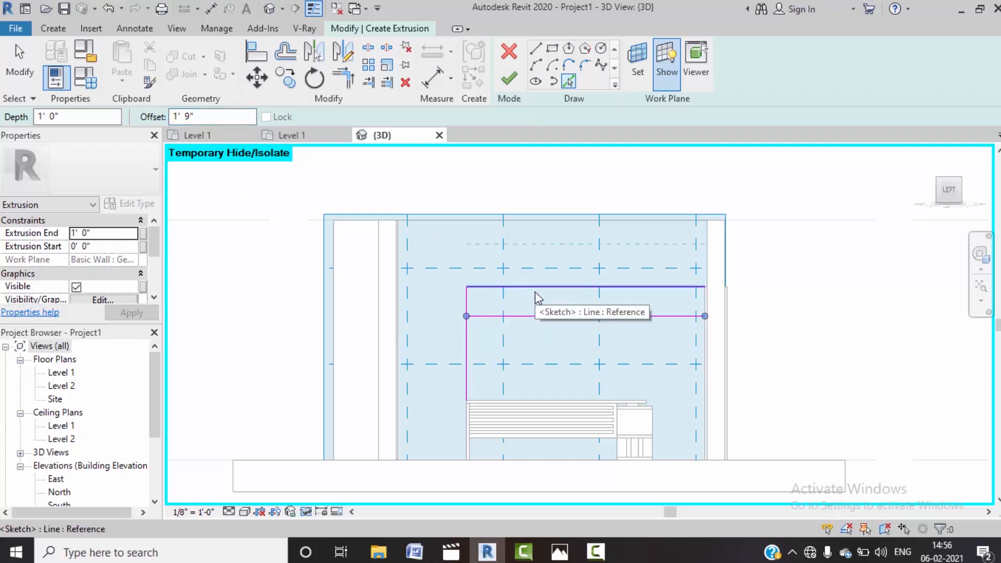
{"action": "key", "text": "Escape"}
{"action": "left_click", "coordinate": [555, 319]}
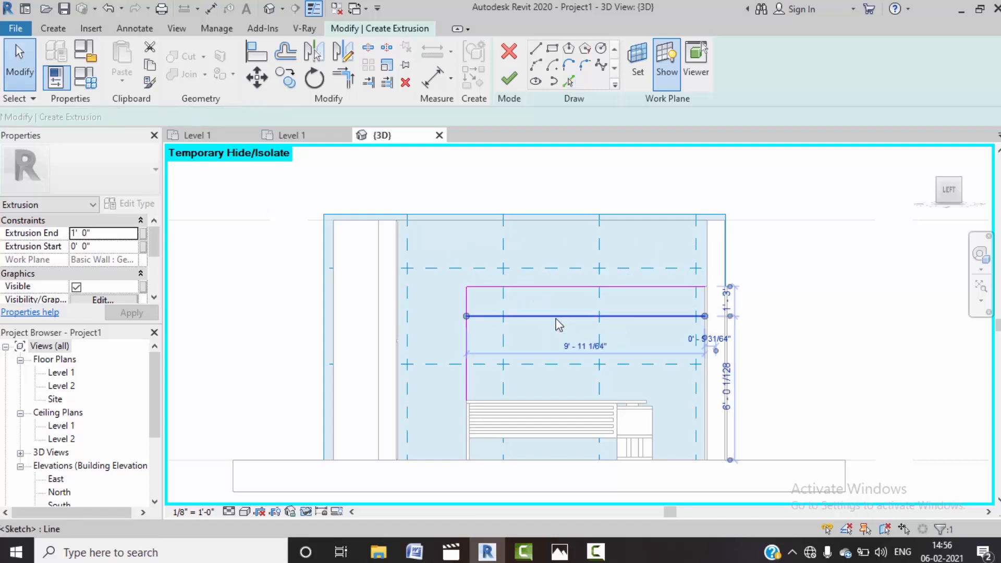
{"action": "key", "text": "Delete"}
{"action": "left_click", "coordinate": [570, 82]}
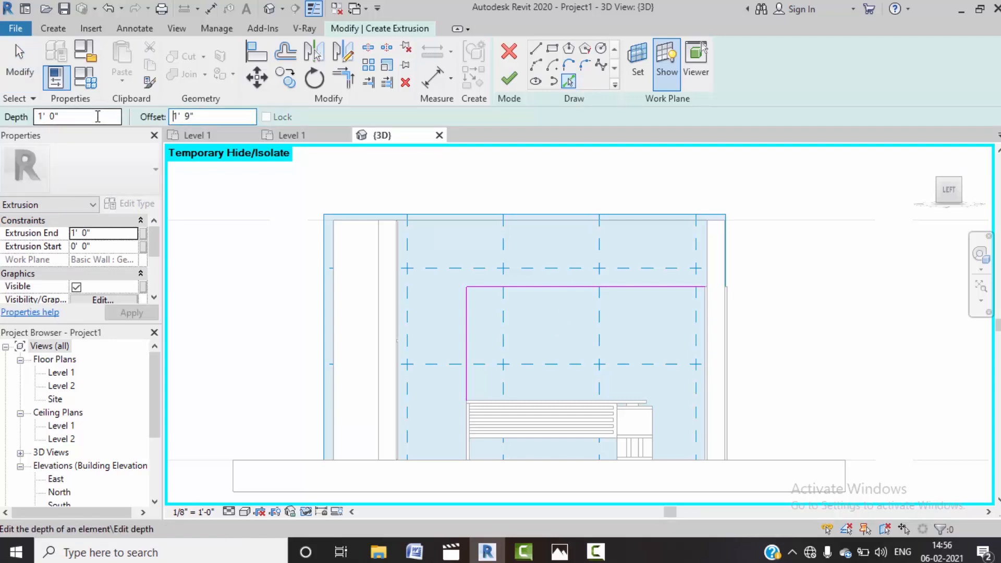
{"action": "left_click", "coordinate": [559, 288]}
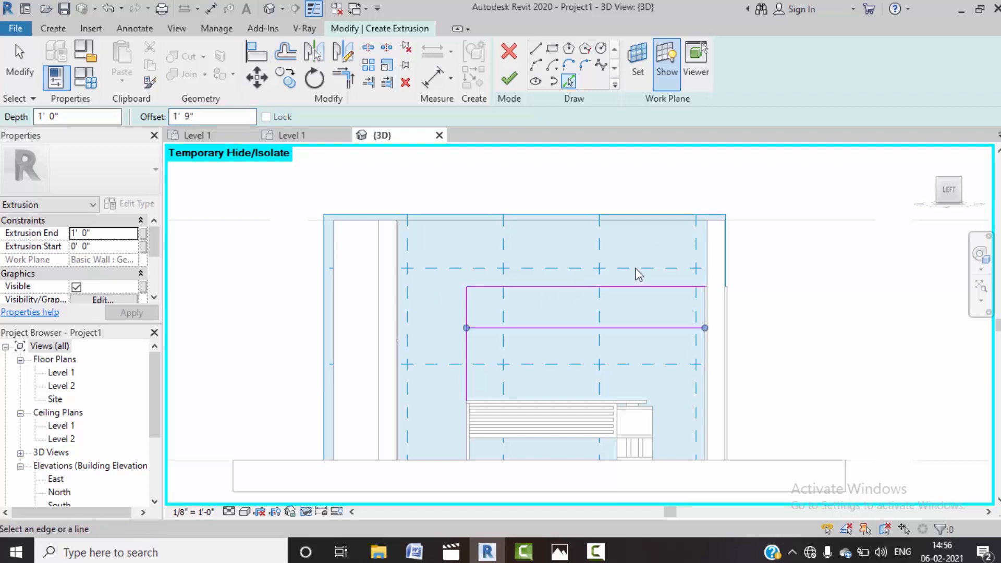
{"action": "key", "text": "Escape"}
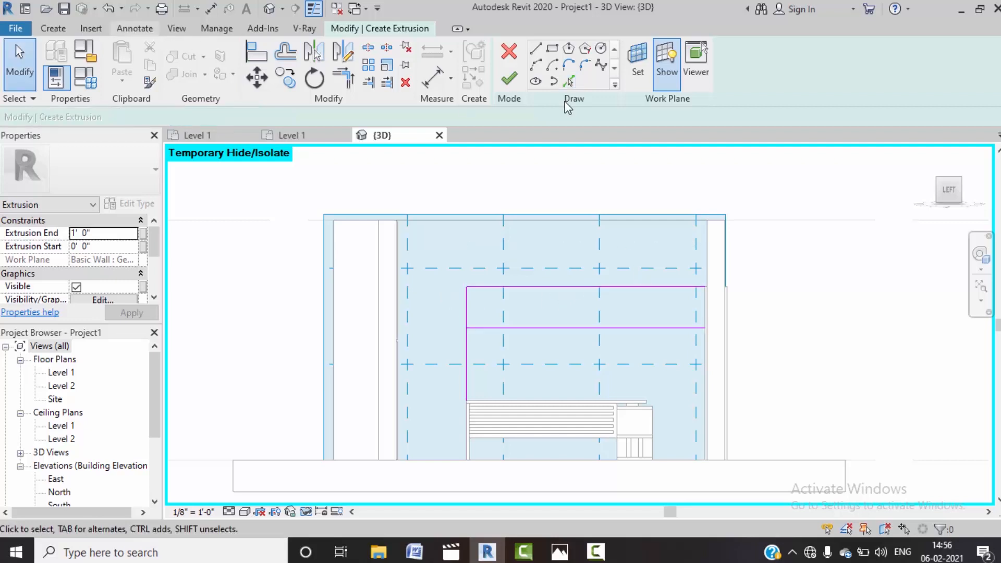
Step: Measure the height of the new lower sketch line above the floor with a temporary aligned dimension
{"action": "scroll", "coordinate": [569, 108], "scroll_direction": "up", "scroll_amount": 5}
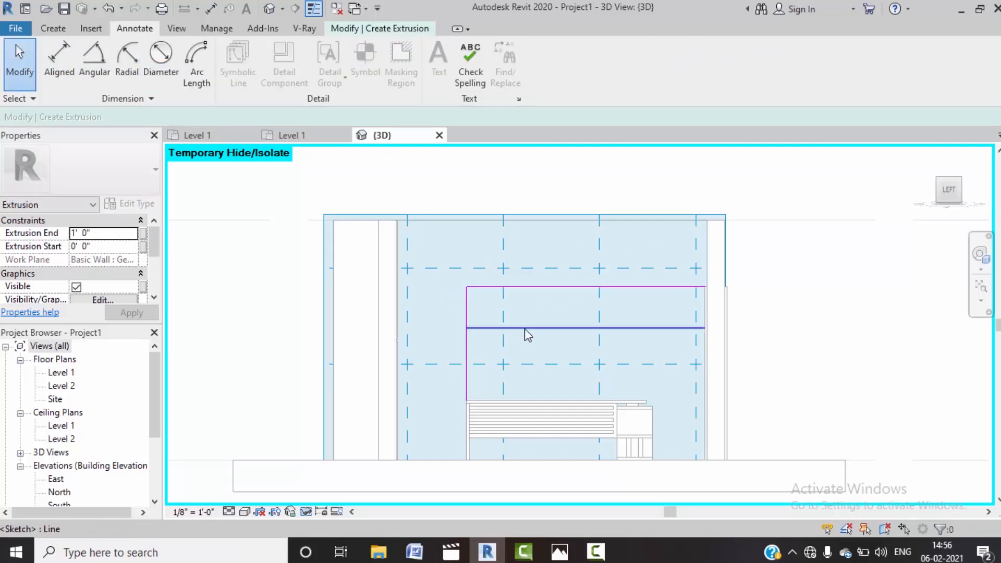
{"action": "key", "text": "d"}
{"action": "key", "text": "i"}
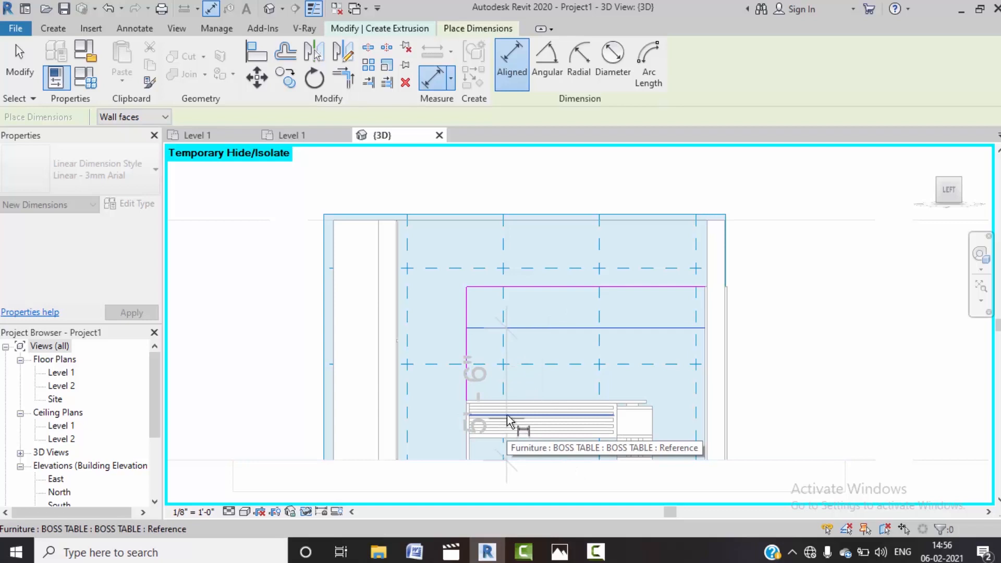
{"action": "key", "text": "Escape"}
{"action": "key", "text": "Escape"}
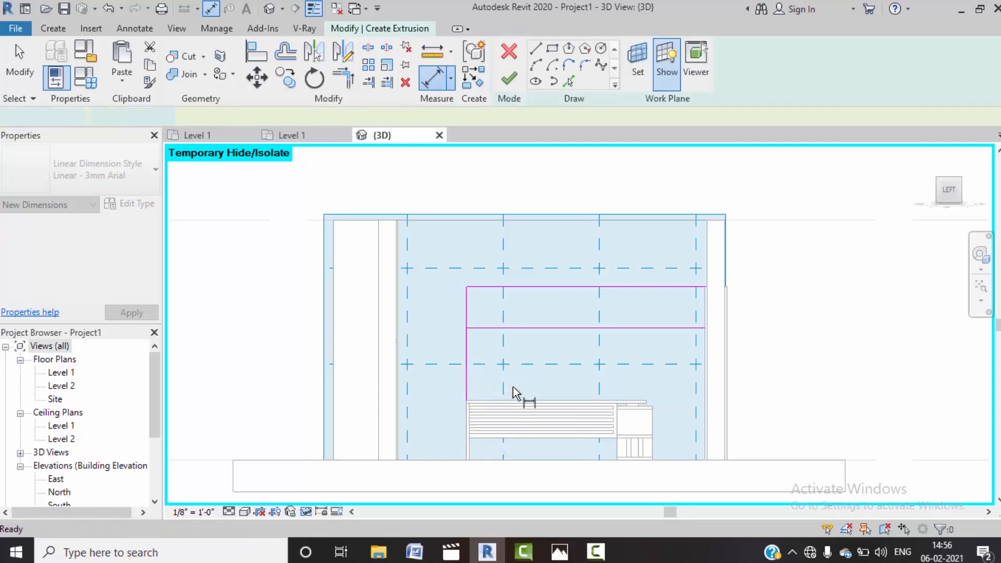
Step: Set the distance between the lower sketch line and the top sketch line to 1' 6"
{"action": "left_click", "coordinate": [544, 343]}
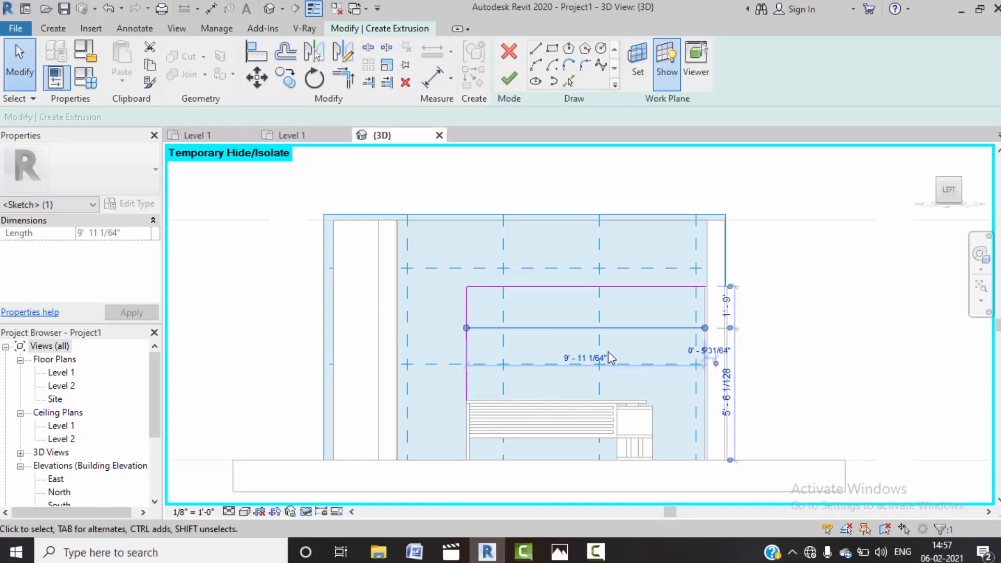
{"action": "left_click", "coordinate": [731, 302]}
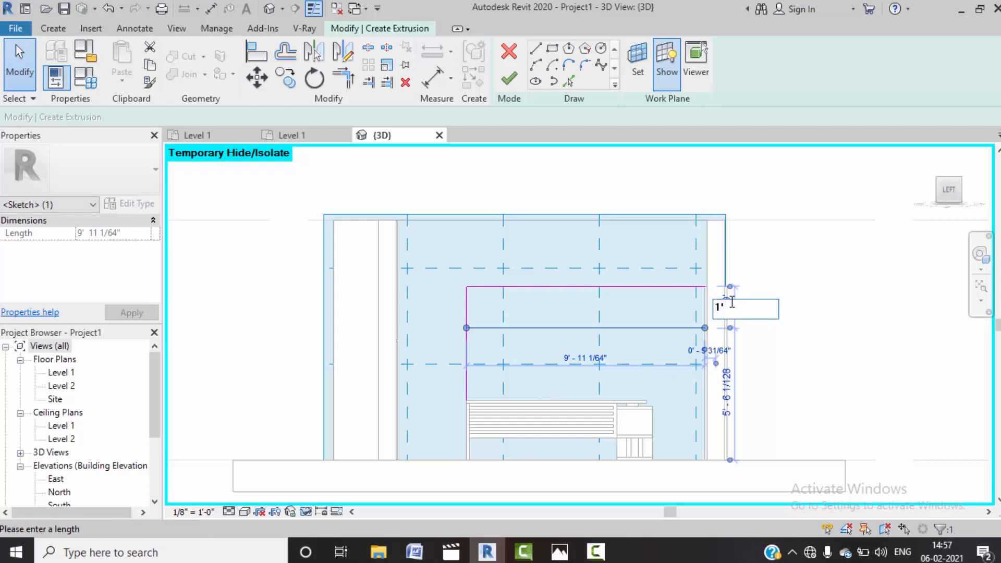
{"action": "type", "text": "1'6"}
{"action": "key", "text": "Return"}
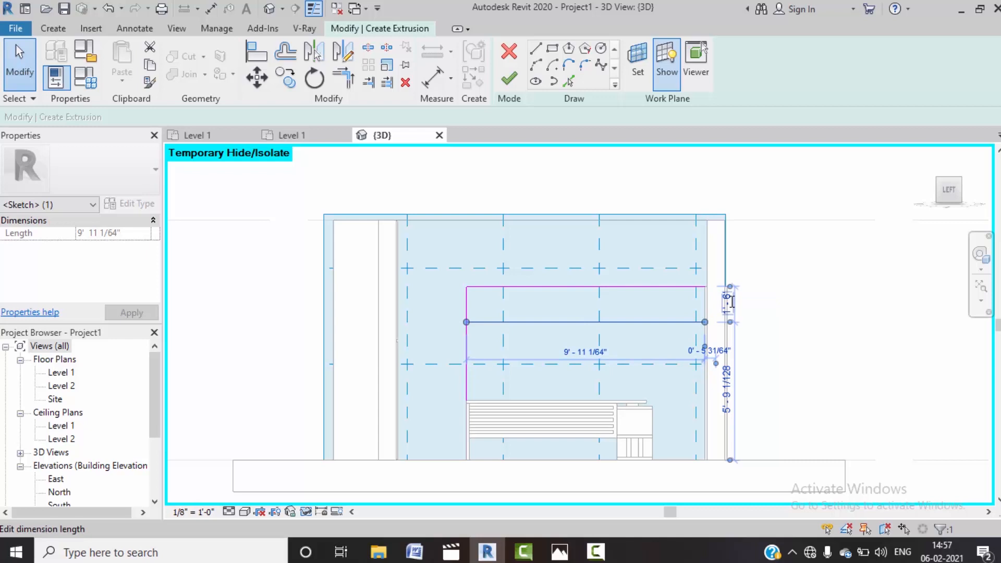
{"action": "left_click", "coordinate": [845, 402]}
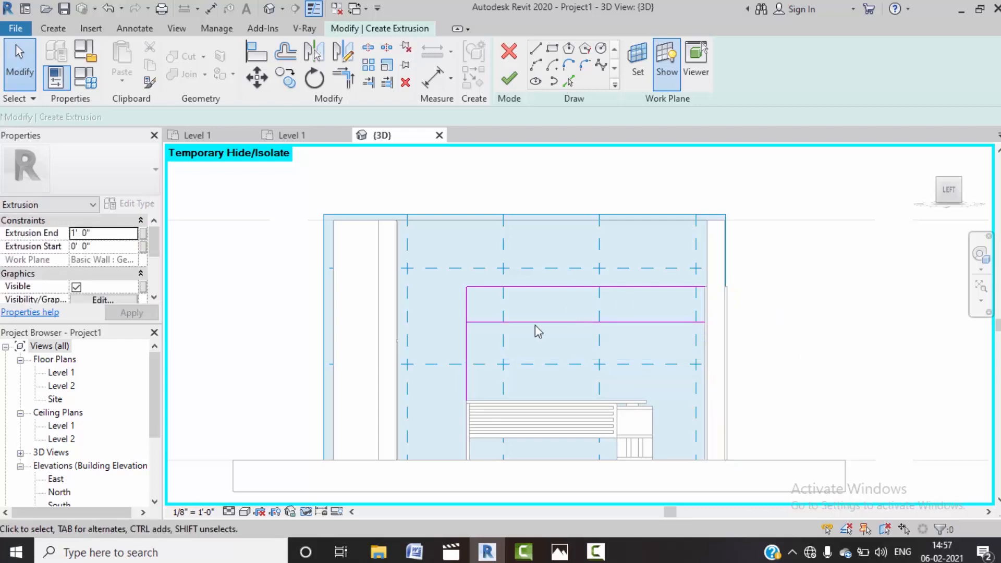
Step: Check the repositioned lower sketch line's height with the aligned dimension tool without placing a dimension
{"action": "left_click", "coordinate": [135, 28]}
{"action": "left_click", "coordinate": [89, 59]}
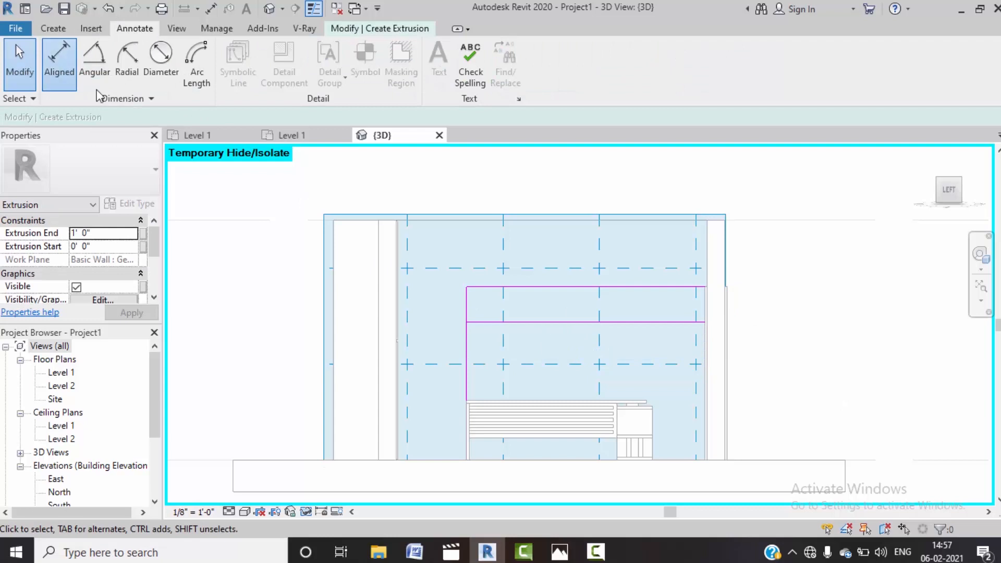
{"action": "left_click", "coordinate": [552, 322]}
{"action": "key", "text": "Escape"}
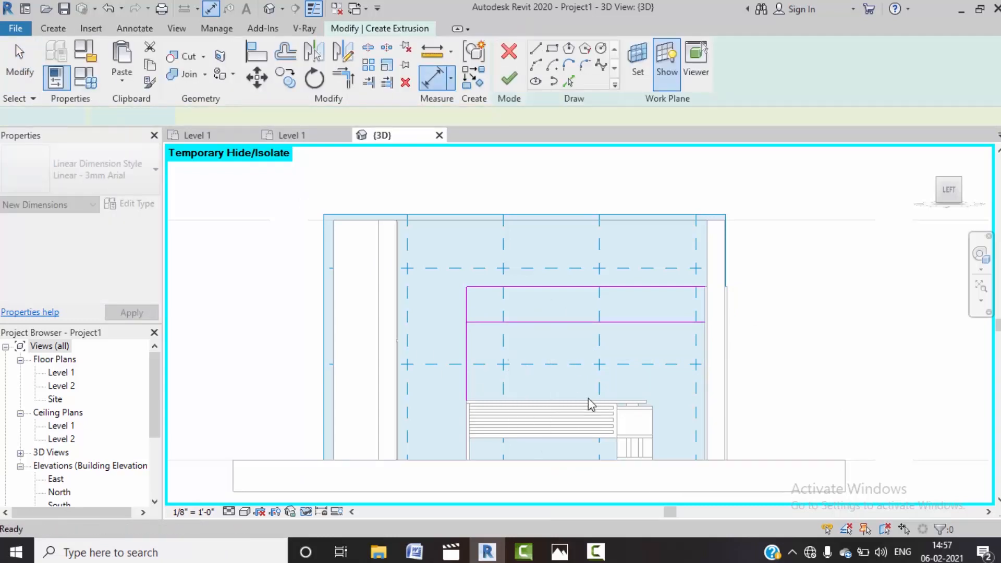
Step: Trim the left vertical sketch line at the lower line and draw a vertical line closing the profile's right end at the wall face
{"action": "scroll", "coordinate": [592, 312], "scroll_direction": "up", "scroll_amount": 2}
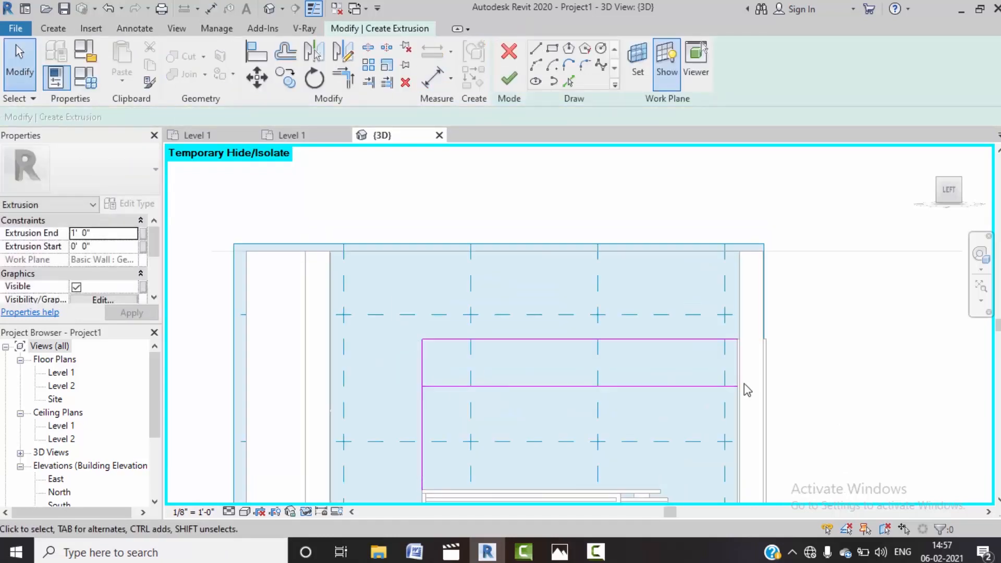
{"action": "left_click", "coordinate": [343, 78]}
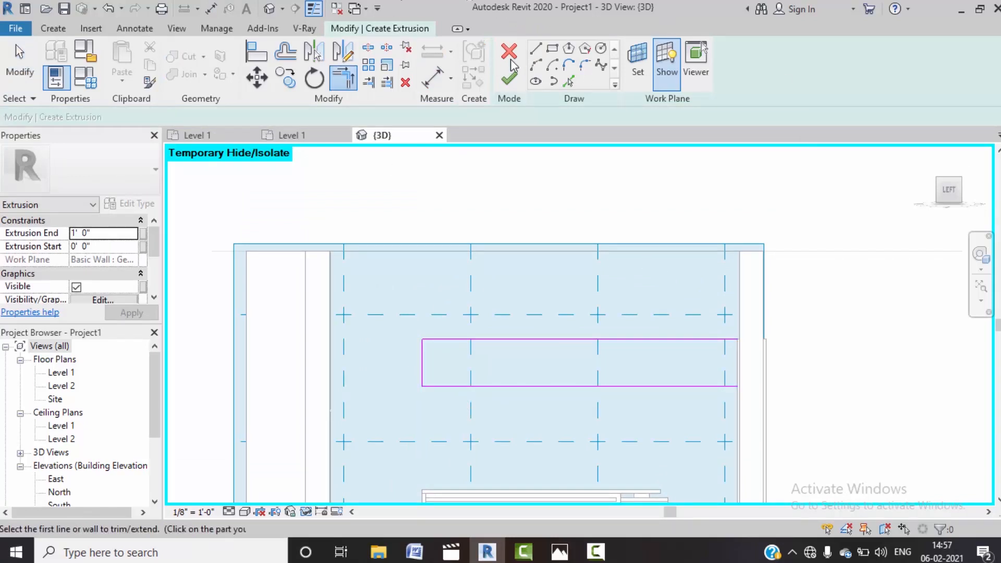
{"action": "left_click", "coordinate": [535, 51]}
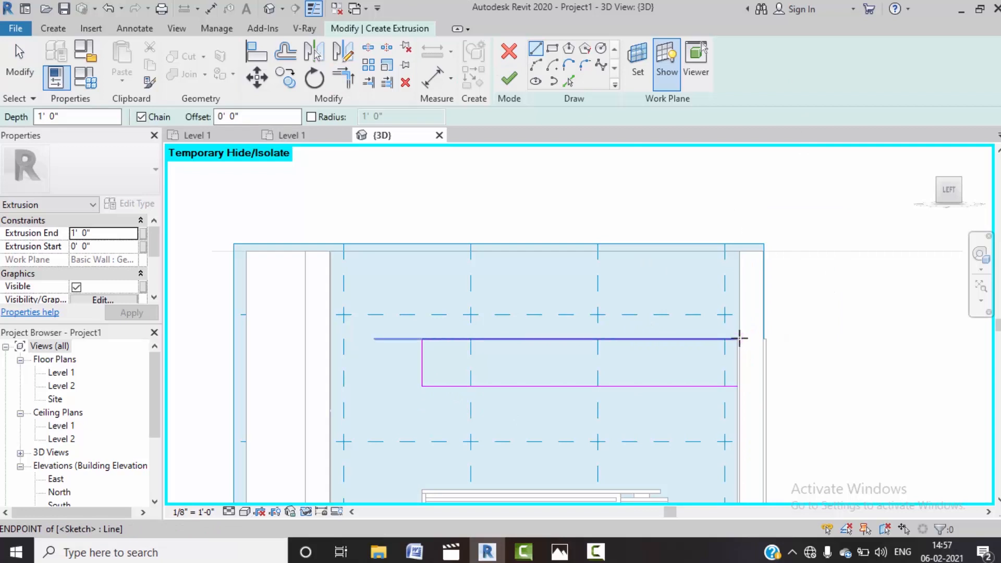
{"action": "scroll", "coordinate": [741, 341], "scroll_direction": "up", "scroll_amount": 3}
{"action": "left_click", "coordinate": [742, 339]}
{"action": "scroll", "coordinate": [743, 420], "scroll_direction": "down", "scroll_amount": 1}
{"action": "middle_click_drag", "start_coordinate": [745, 419], "coordinate": [742, 333]}
{"action": "left_click", "coordinate": [734, 391]}
{"action": "key", "text": "Escape"}
{"action": "key", "text": "Escape"}
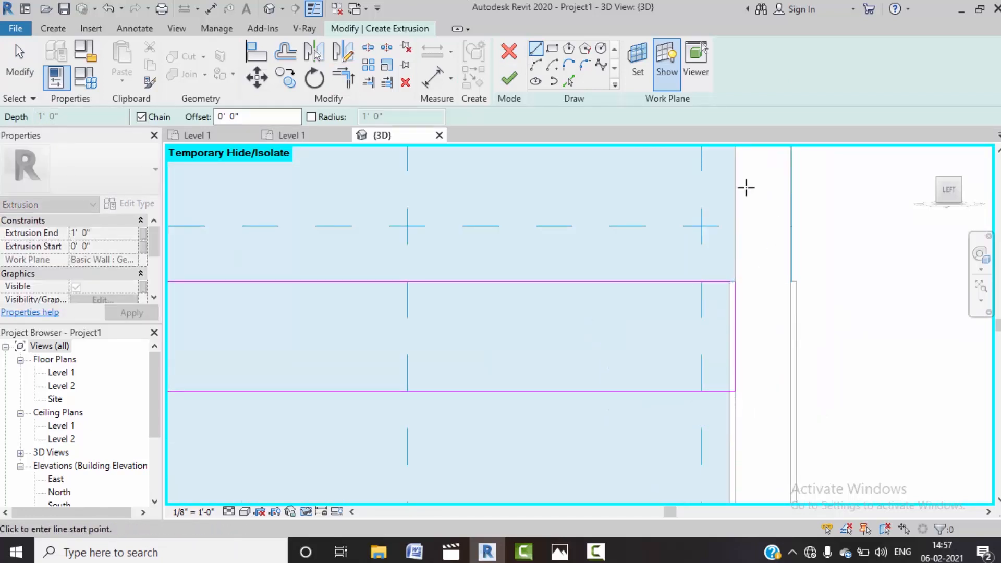
Step: Trim the top line and the right vertical line into a closed corner and finish the extrusion sketch
{"action": "scroll", "coordinate": [646, 365], "scroll_direction": "down", "scroll_amount": 2}
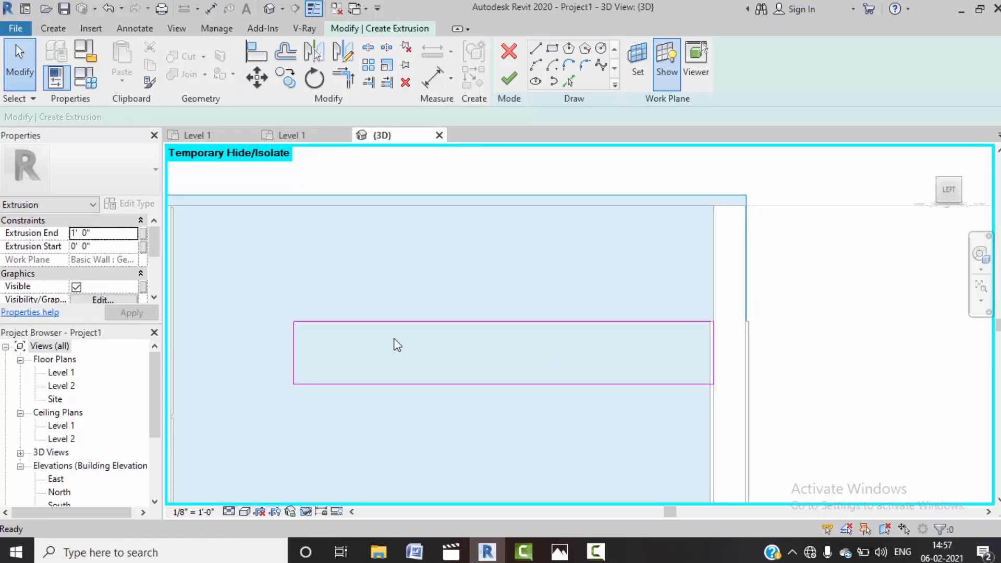
{"action": "middle_click_drag", "start_coordinate": [397, 345], "coordinate": [425, 351]}
{"action": "left_click", "coordinate": [518, 85]}
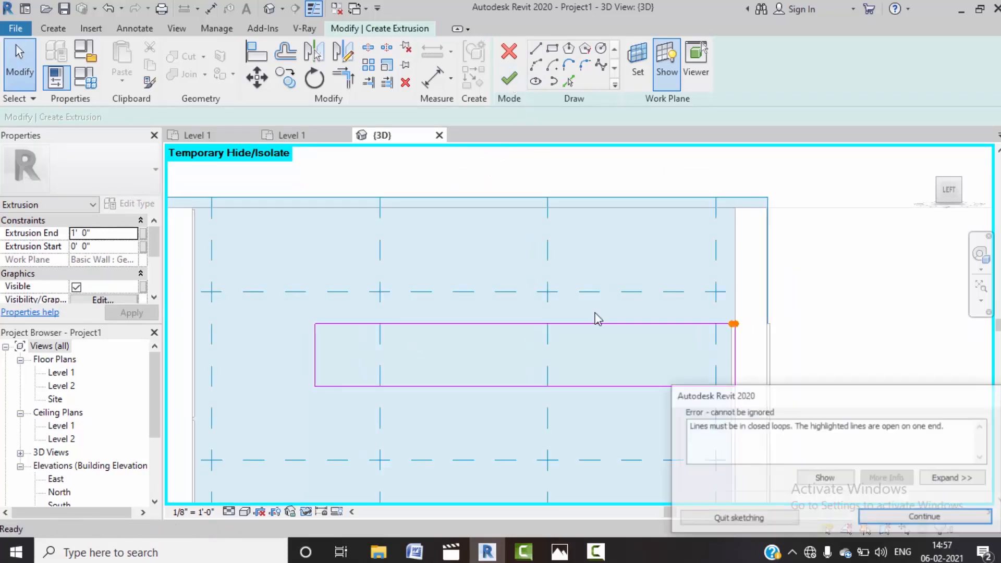
{"action": "left_click", "coordinate": [916, 518]}
{"action": "scroll", "coordinate": [729, 330], "scroll_direction": "up", "scroll_amount": 5}
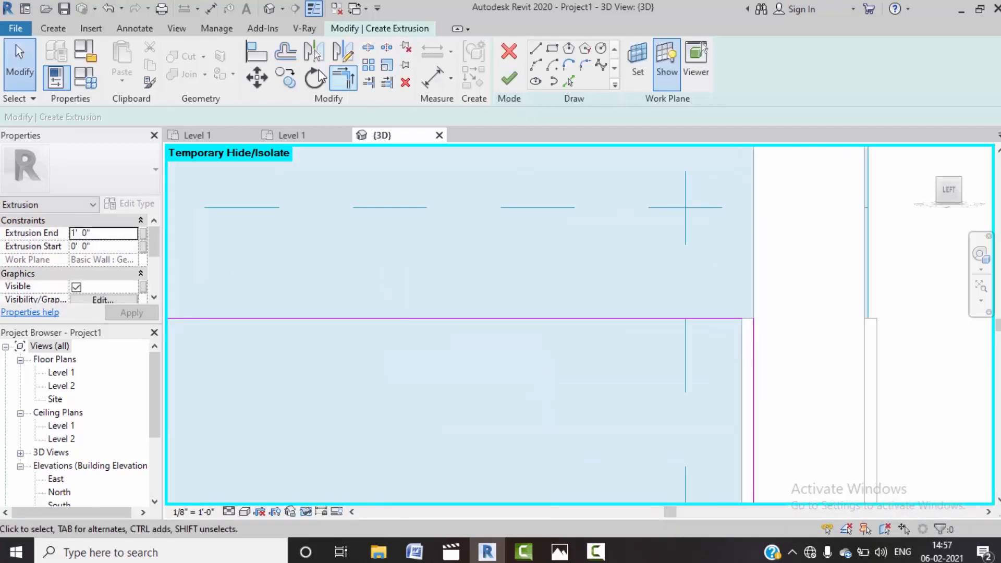
{"action": "left_click", "coordinate": [344, 79]}
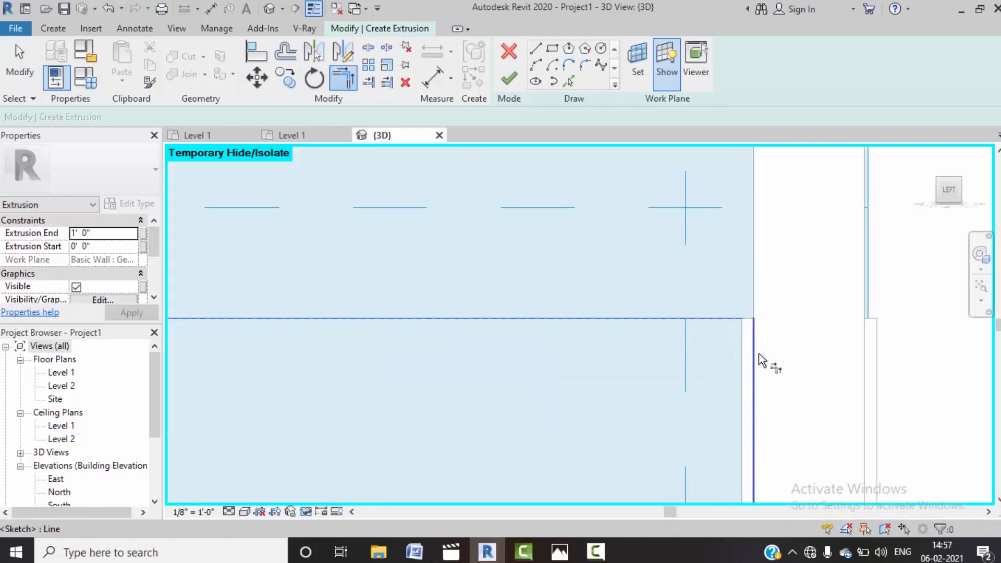
{"action": "left_click", "coordinate": [519, 85]}
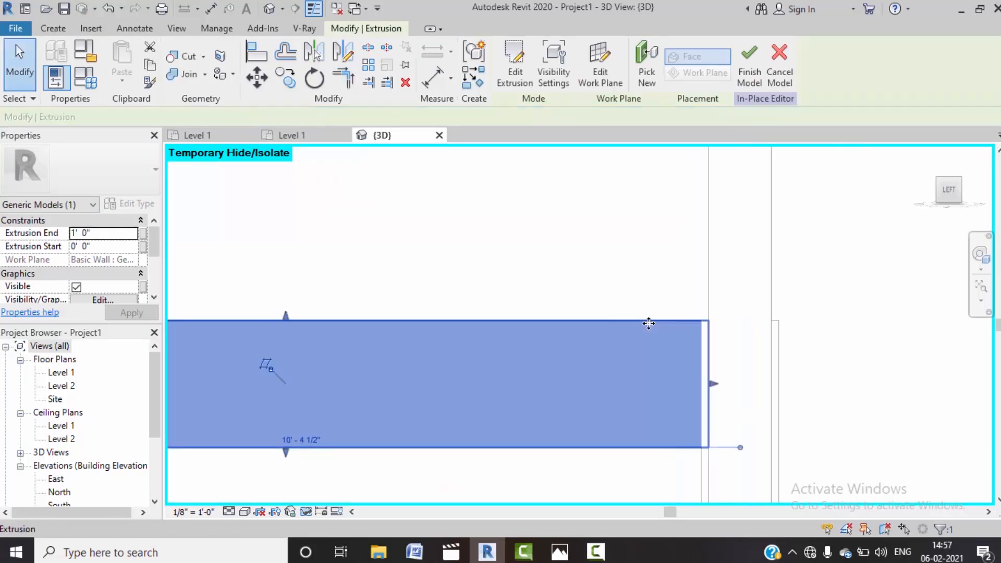
Step: Look at the extrusion's location in the Level 1 floor plan and return to the 3D view
{"action": "scroll", "coordinate": [648, 326], "scroll_direction": "down", "scroll_amount": 3}
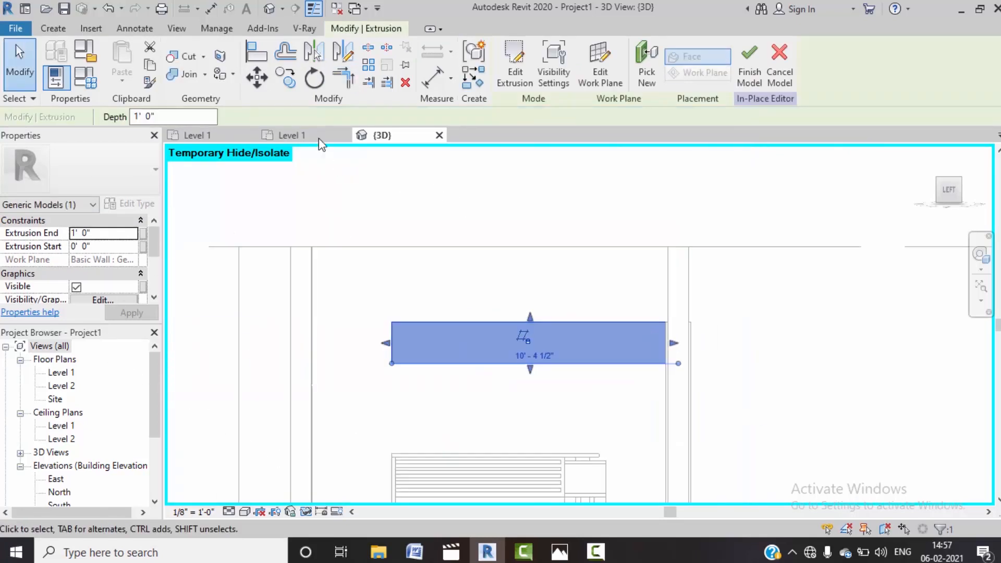
{"action": "left_click", "coordinate": [316, 137]}
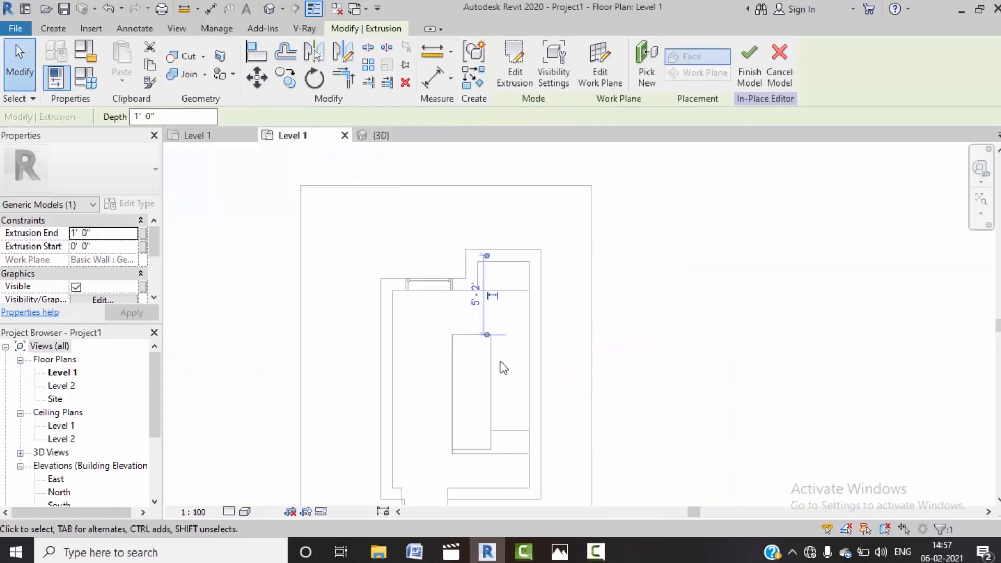
{"action": "scroll", "coordinate": [567, 404], "scroll_direction": "down", "scroll_amount": 3}
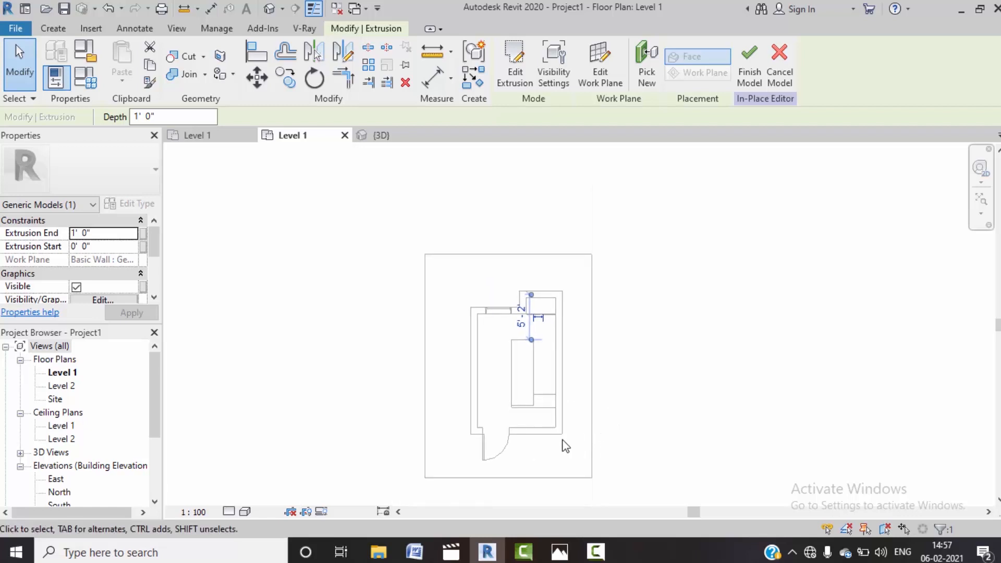
{"action": "middle_click_drag", "start_coordinate": [563, 443], "coordinate": [586, 465]}
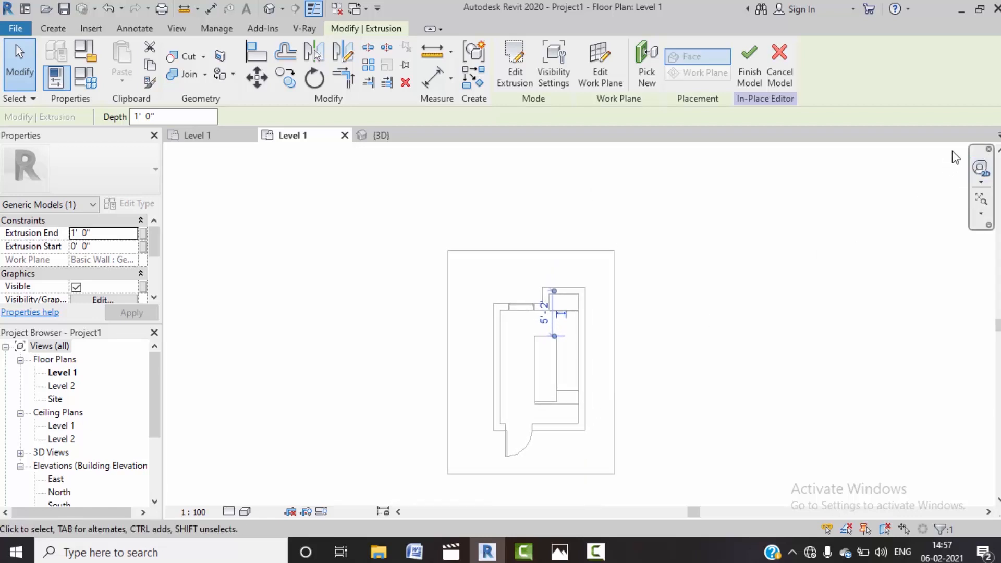
{"action": "left_click", "coordinate": [380, 135]}
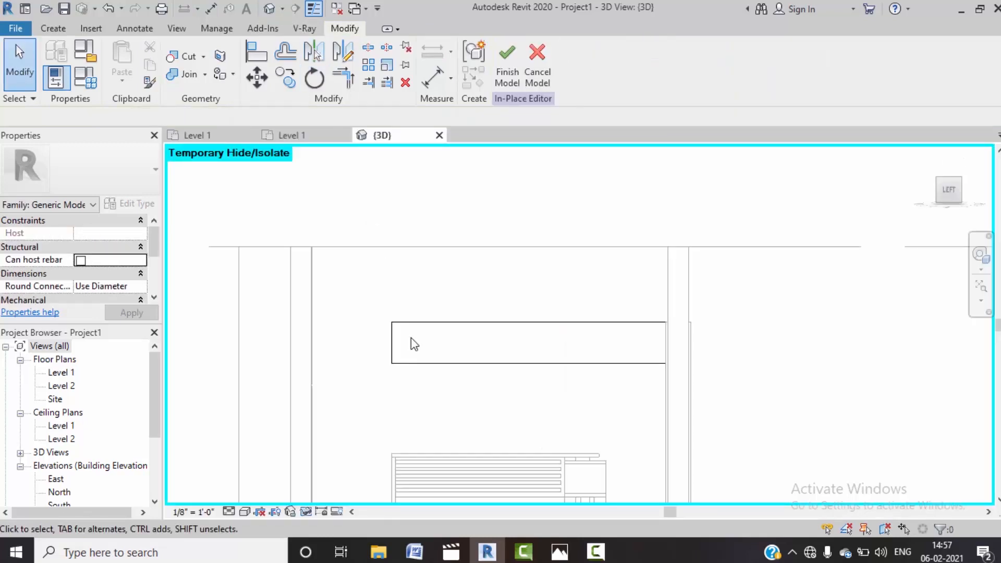
Step: Set the depth of the box extrusion on the wall behind the table to 1' 3"
{"action": "middle_click_drag", "start_coordinate": [451, 373], "coordinate": [507, 360], "text": "shift"}
{"action": "left_click", "coordinate": [952, 187]}
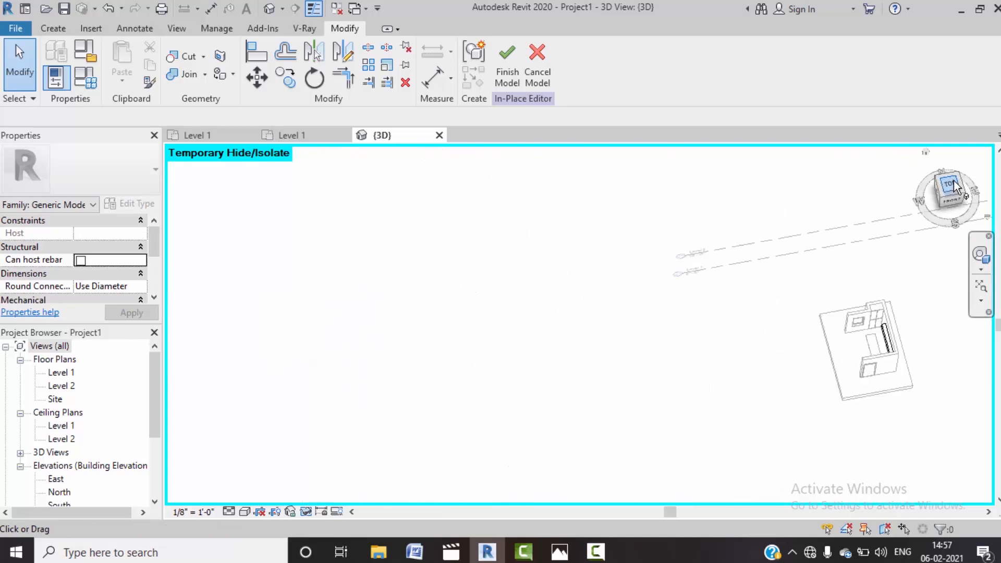
{"action": "scroll", "coordinate": [553, 344], "scroll_direction": "up", "scroll_amount": 8}
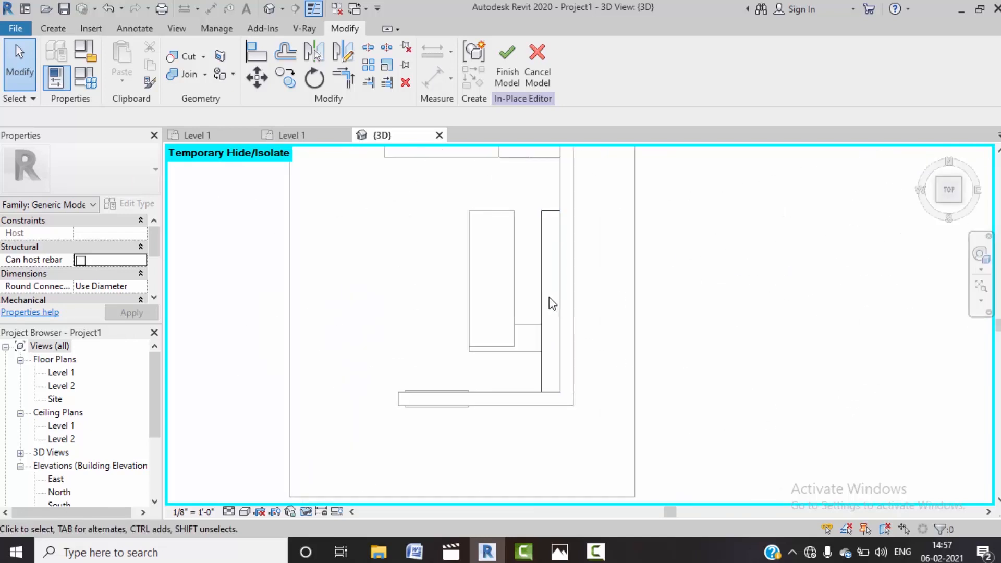
{"action": "left_click", "coordinate": [548, 296]}
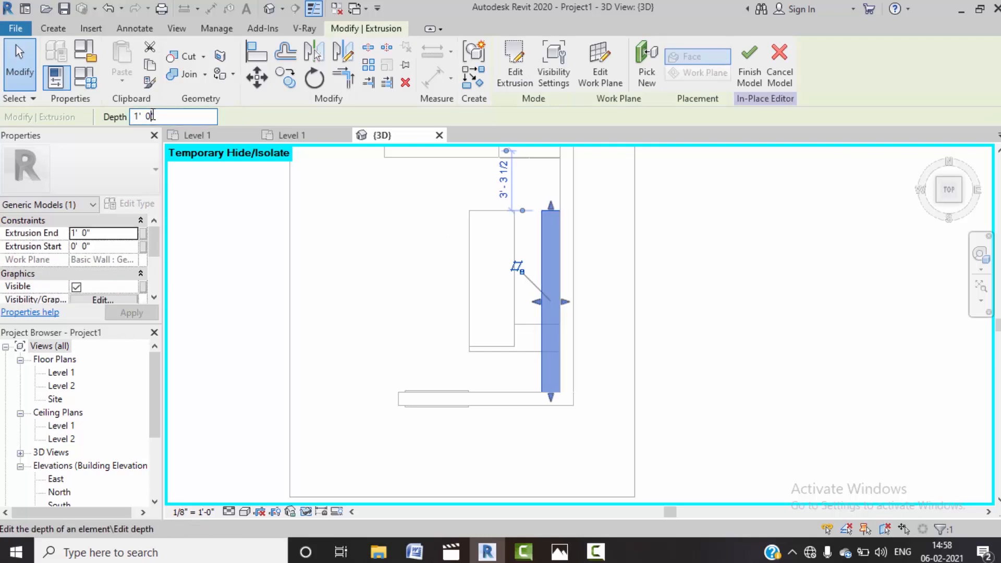
{"action": "type", "text": "1'3\""}
{"action": "key", "text": "Return"}
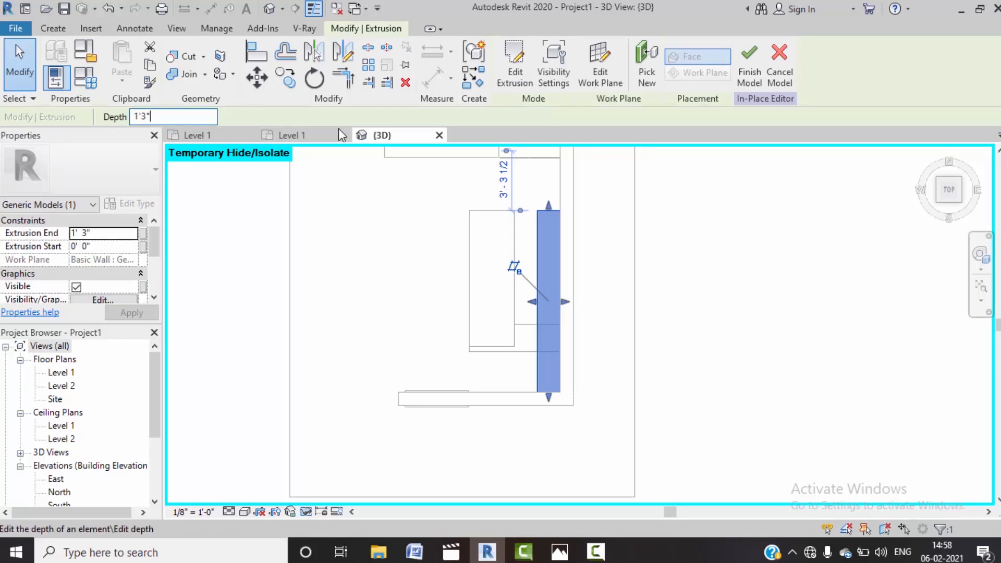
{"action": "left_click", "coordinate": [683, 334]}
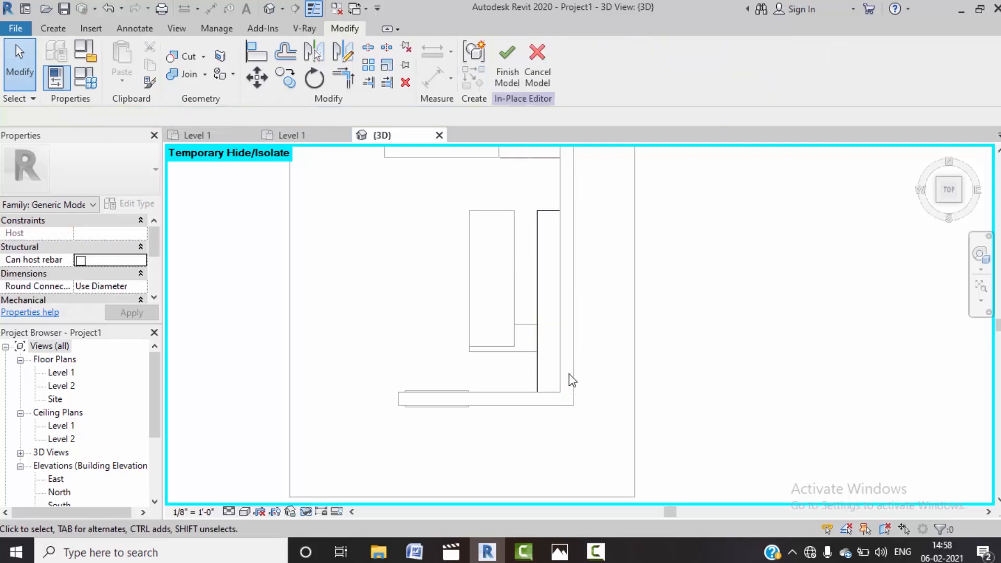
{"action": "middle_click_drag", "start_coordinate": [572, 380], "coordinate": [698, 396], "text": "shift"}
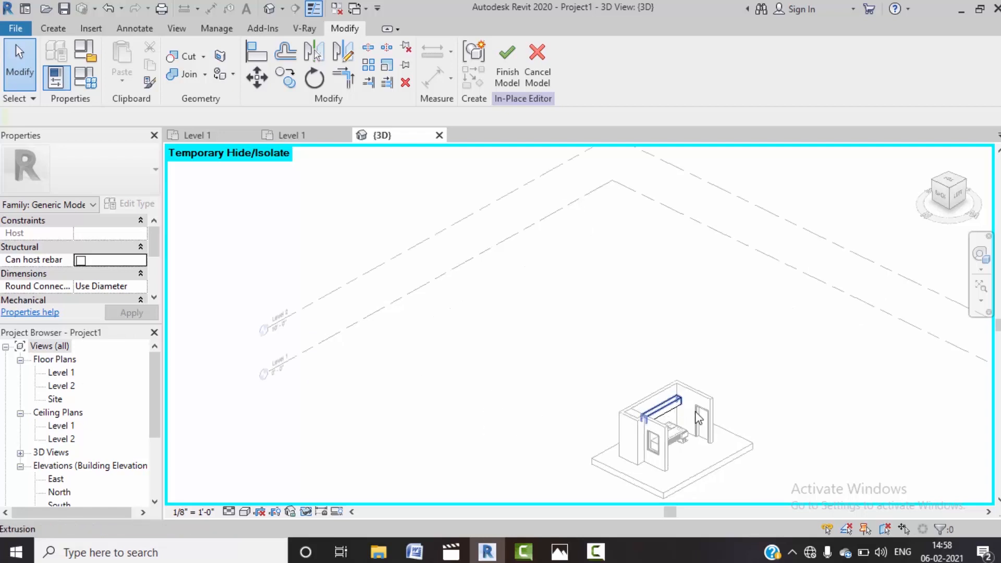
{"action": "scroll", "coordinate": [729, 408], "scroll_direction": "up", "scroll_amount": 5}
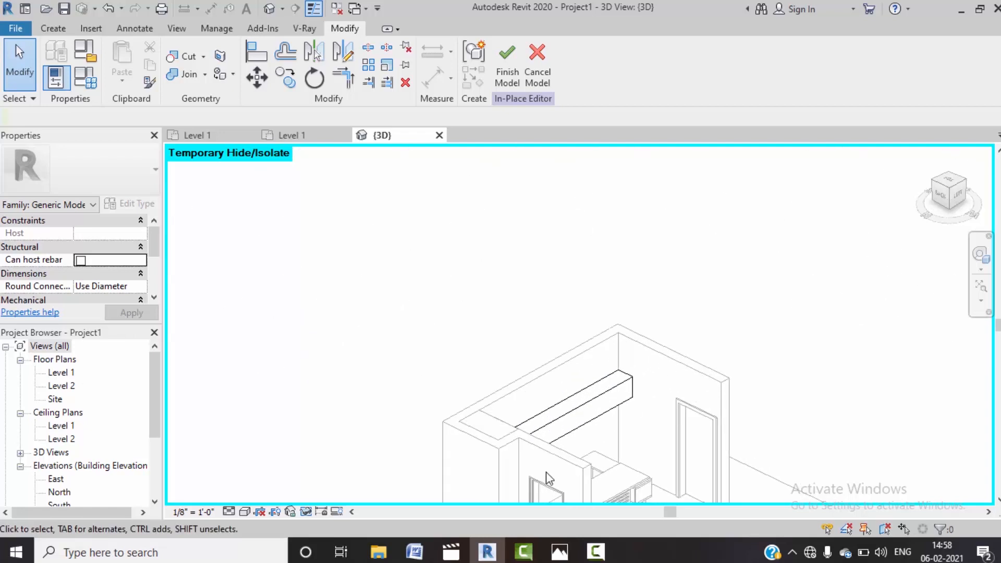
Step: Start a new extrusion and pick the inner face of the wall with the door as its work plane
{"action": "middle_click_drag", "start_coordinate": [548, 478], "coordinate": [573, 396]}
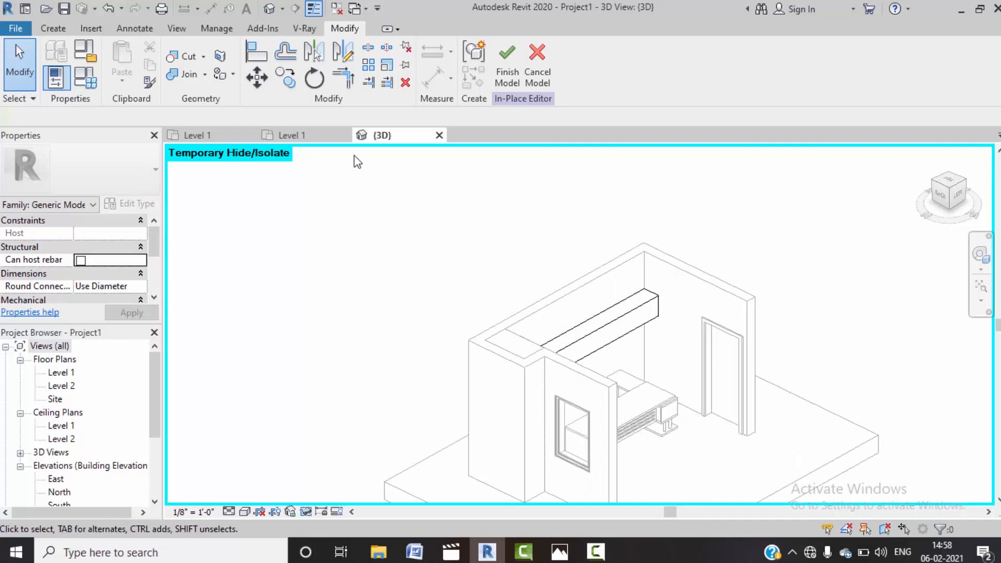
{"action": "left_click", "coordinate": [53, 29]}
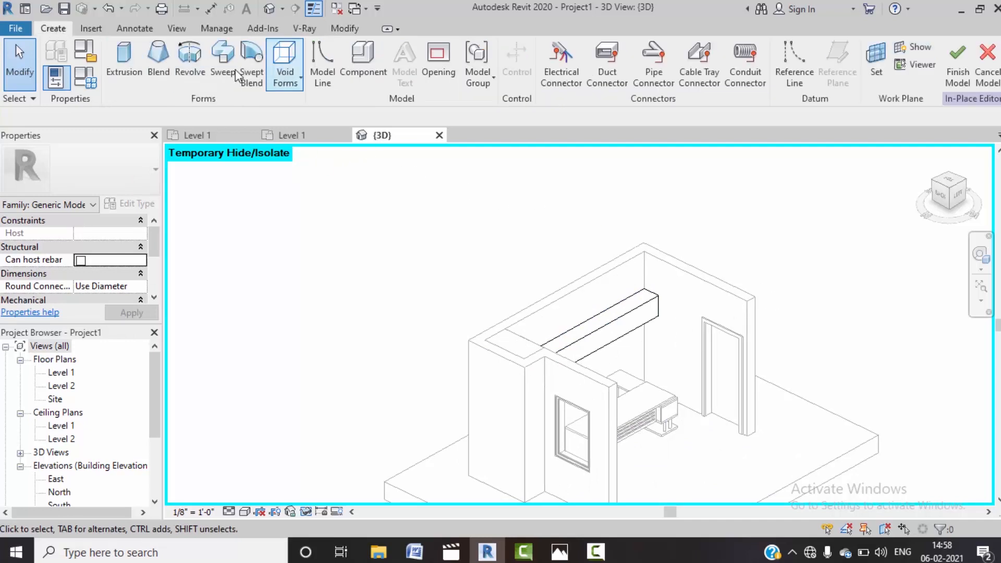
{"action": "left_click", "coordinate": [124, 62]}
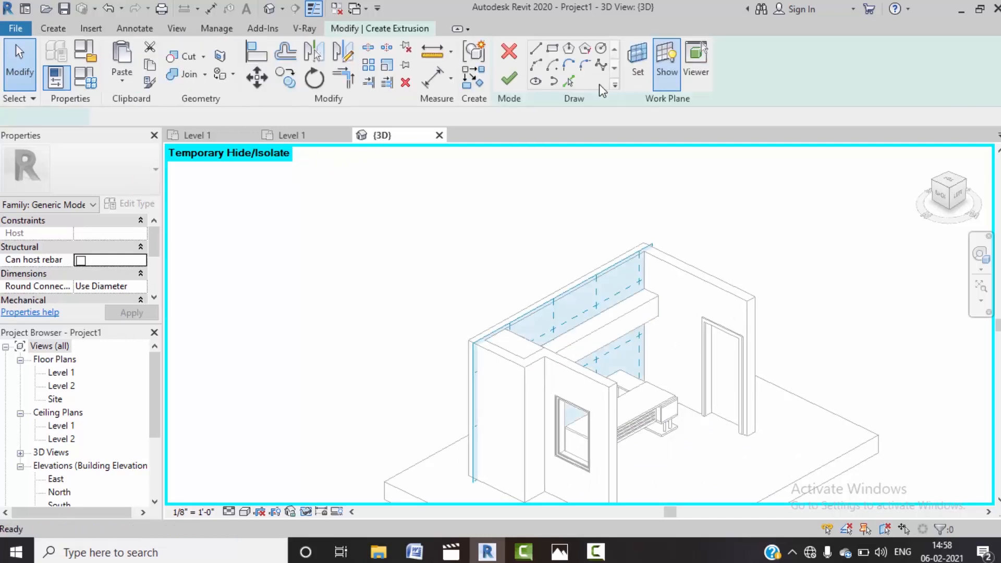
{"action": "left_click", "coordinate": [638, 81]}
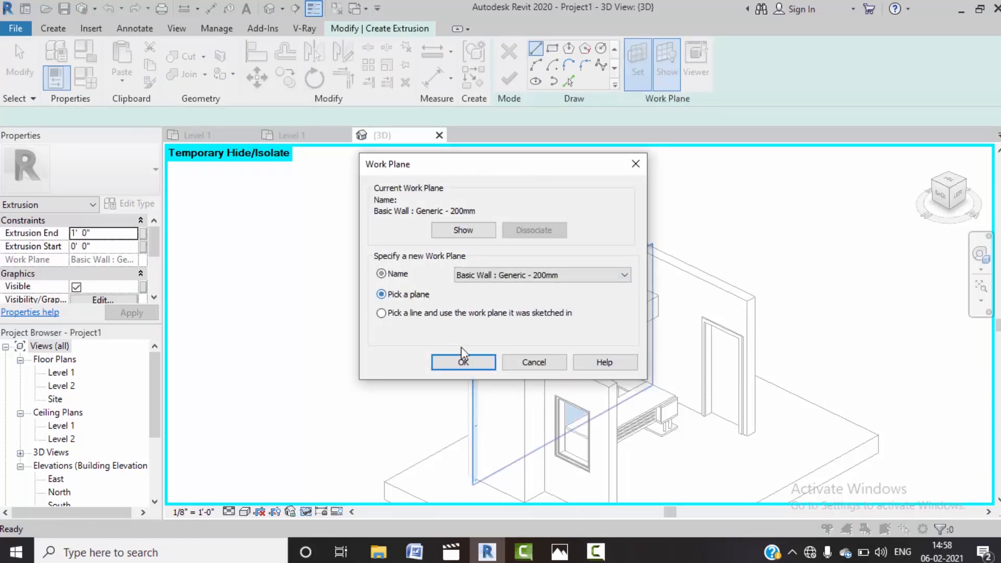
{"action": "left_click", "coordinate": [463, 361]}
{"action": "left_click", "coordinate": [710, 287]}
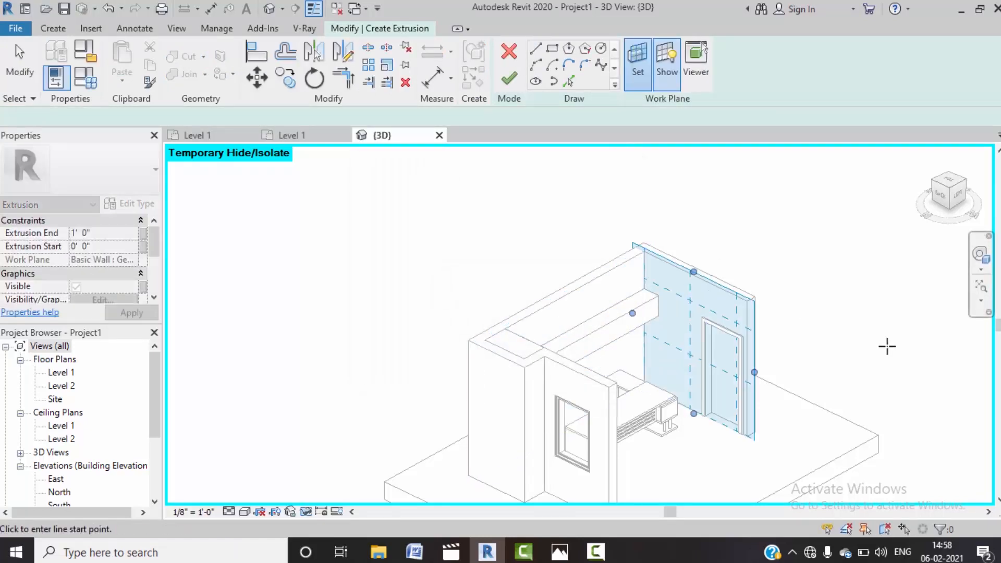
Step: Sketch a rectangle on the door wall from the existing box's upper front corner to the door frame, about 3' 9" long
{"action": "scroll", "coordinate": [684, 285], "scroll_direction": "up", "scroll_amount": 4}
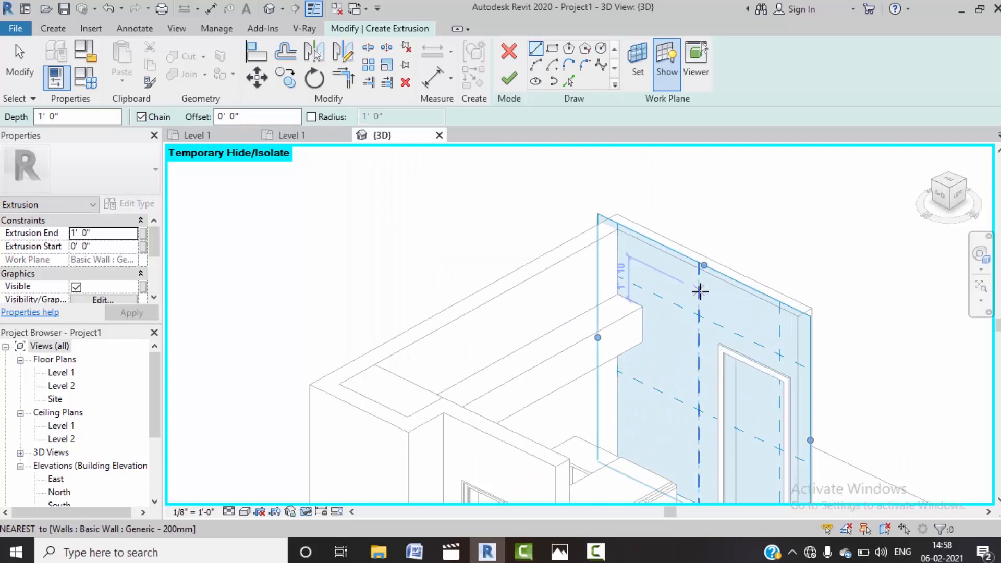
{"action": "left_click", "coordinate": [552, 50]}
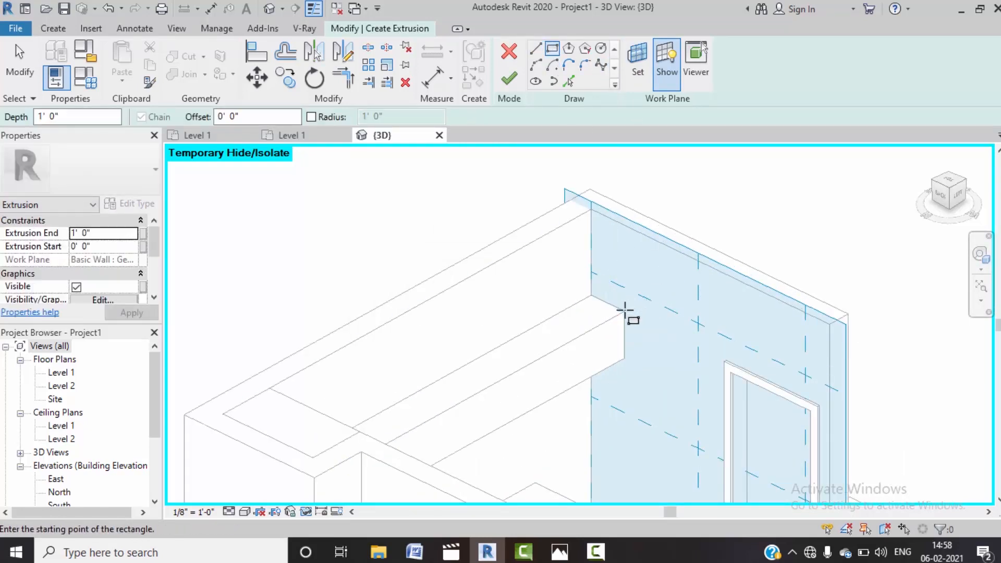
{"action": "left_click", "coordinate": [626, 313]}
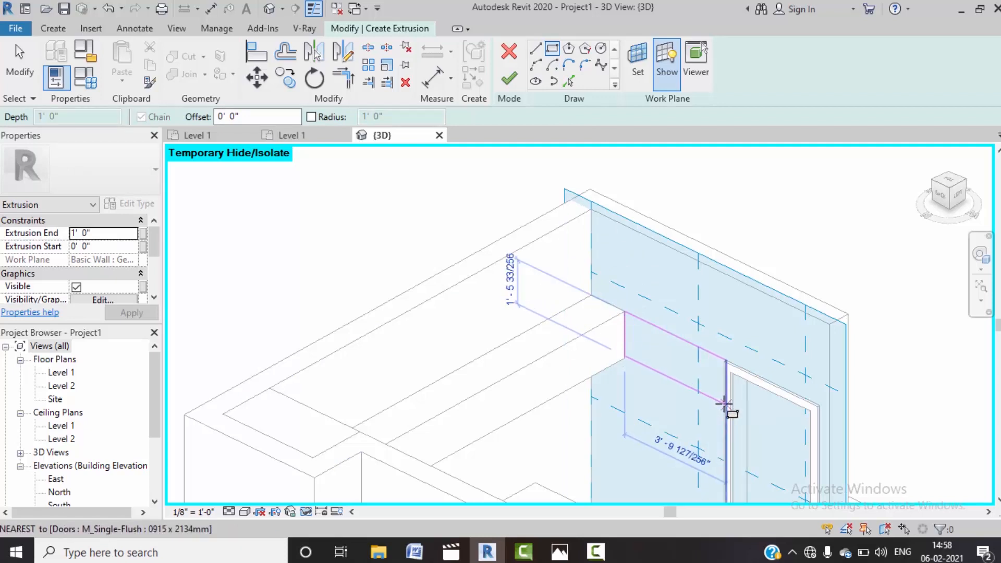
{"action": "scroll", "coordinate": [722, 404], "scroll_direction": "up", "scroll_amount": 5}
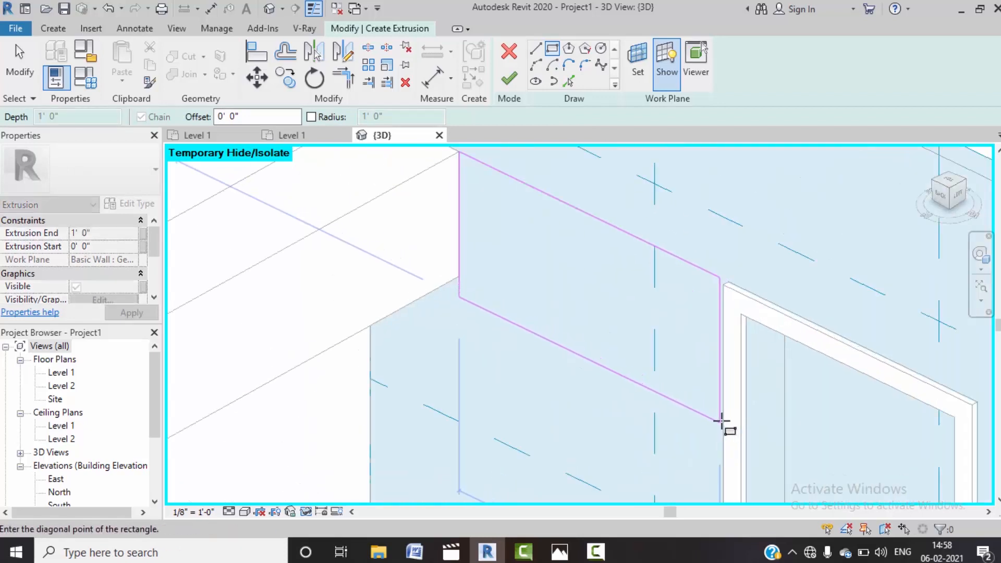
{"action": "scroll", "coordinate": [723, 423], "scroll_direction": "up", "scroll_amount": 2}
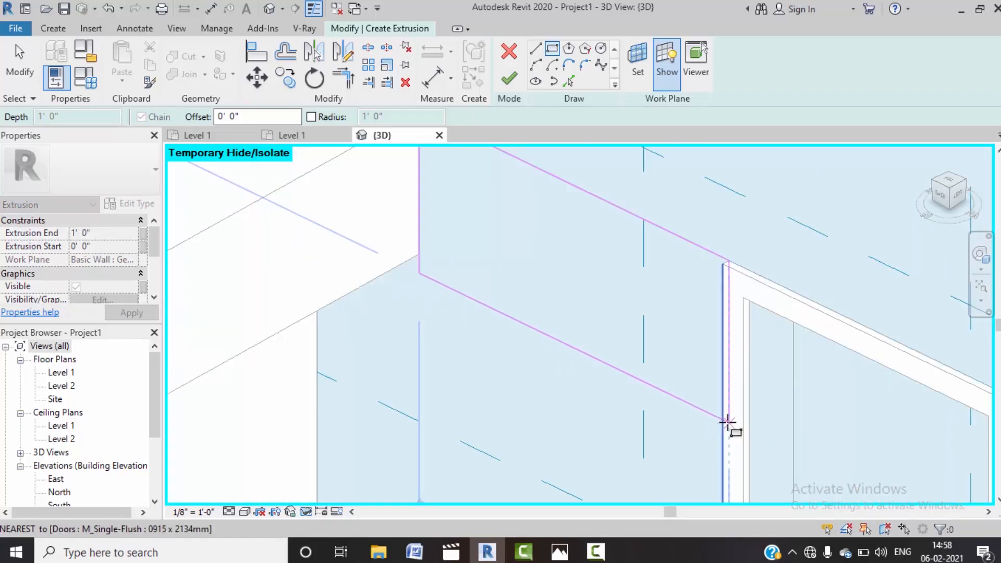
{"action": "scroll", "coordinate": [725, 423], "scroll_direction": "down", "scroll_amount": 2}
{"action": "middle_click_drag", "start_coordinate": [725, 423], "coordinate": [771, 425], "text": "shift"}
{"action": "middle_click_drag", "start_coordinate": [767, 385], "coordinate": [282, 408]}
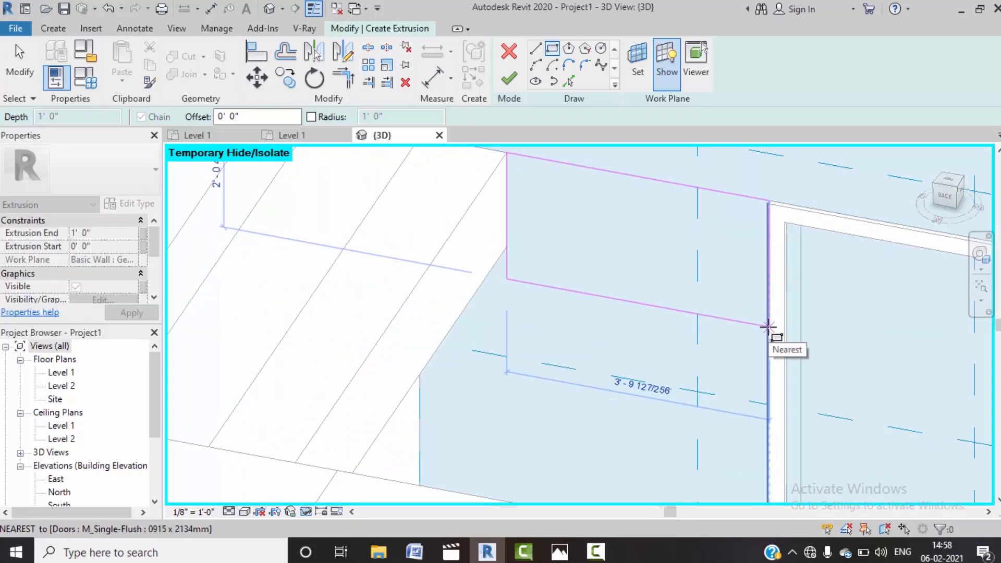
{"action": "middle_click_drag", "start_coordinate": [768, 327], "coordinate": [513, 432], "text": "shift"}
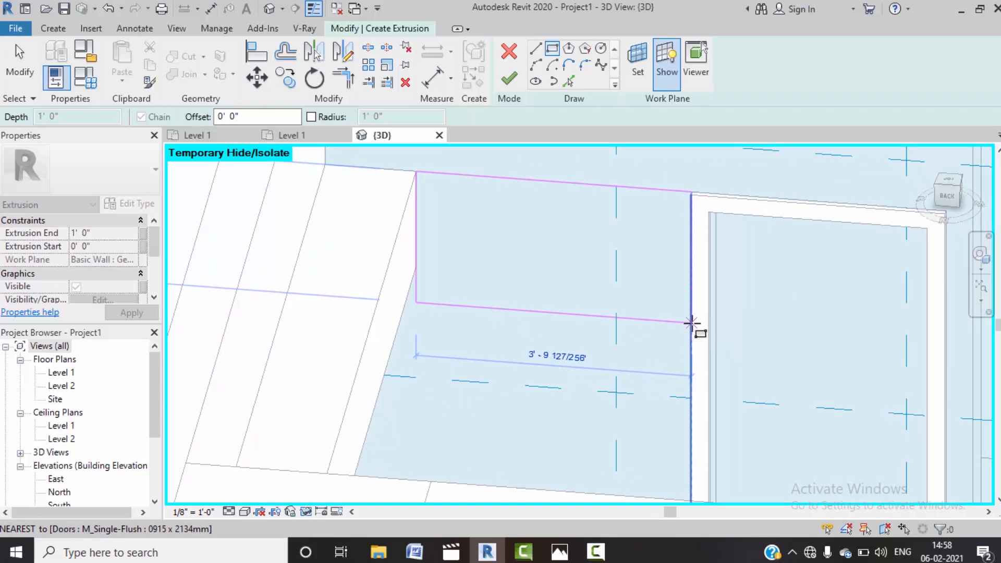
{"action": "left_click", "coordinate": [691, 323]}
{"action": "key", "text": "Escape"}
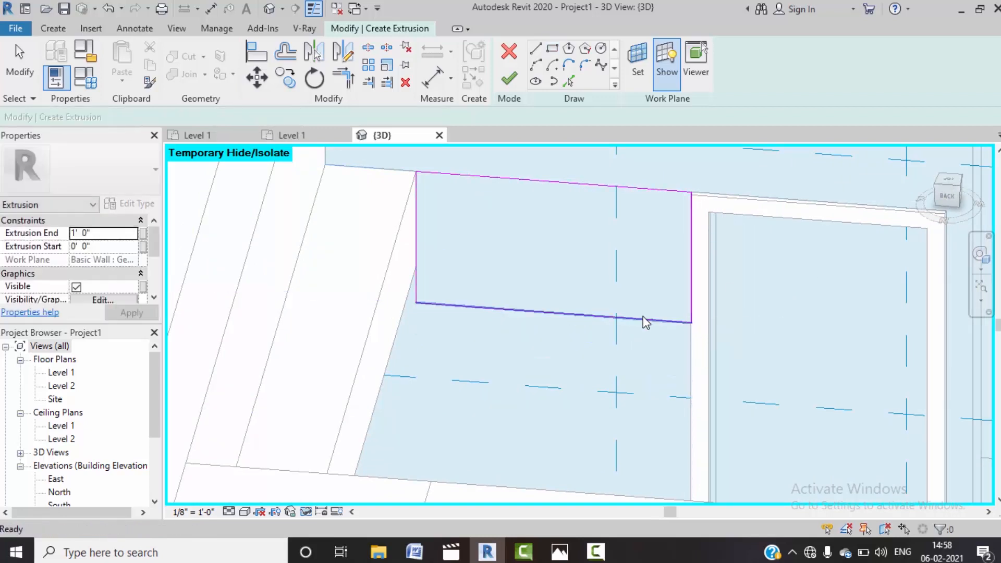
Step: Move the rectangle's bottom line up to the existing box's lower corner, making it 1' 6" high, and finish the sketch
{"action": "left_click", "coordinate": [646, 321]}
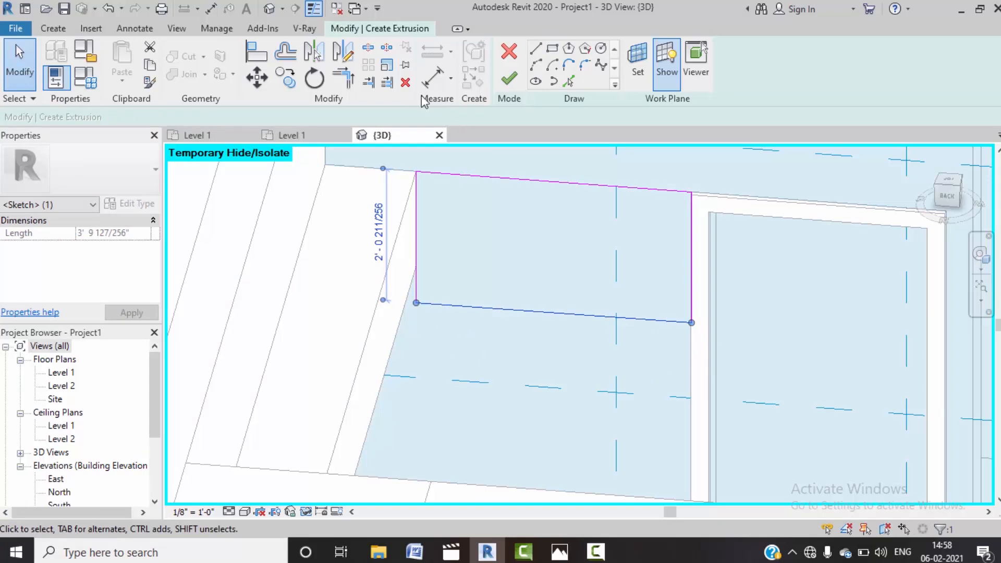
{"action": "left_click", "coordinate": [261, 80]}
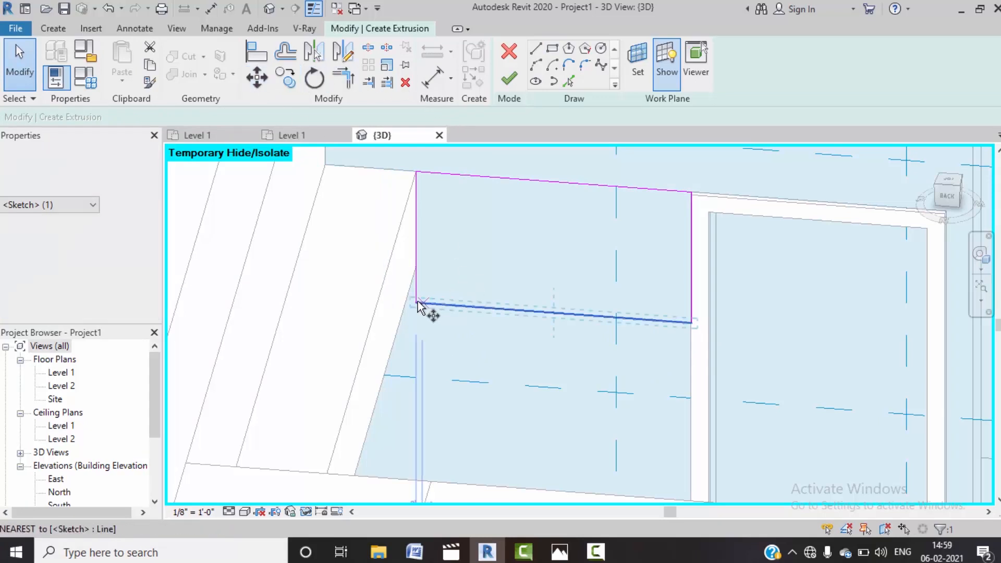
{"action": "left_click", "coordinate": [416, 302]}
{"action": "left_click", "coordinate": [453, 290]}
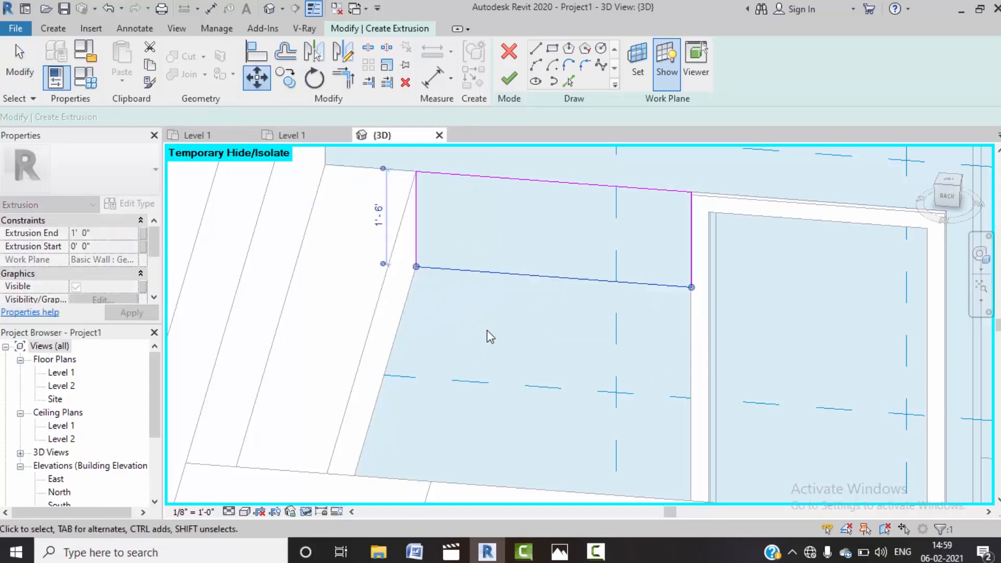
{"action": "scroll", "coordinate": [487, 330], "scroll_direction": "down", "scroll_amount": 2}
{"action": "left_click", "coordinate": [508, 82]}
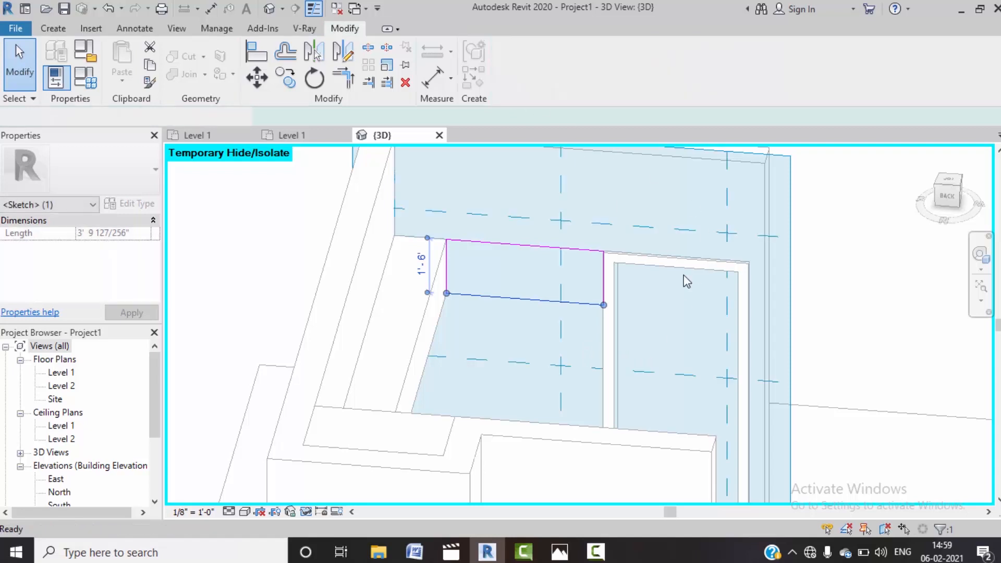
Step: Join the geometry of the long wall box and the new side box into one L-shaped cabinet
{"action": "scroll", "coordinate": [703, 303], "scroll_direction": "down", "scroll_amount": 1}
{"action": "middle_click_drag", "start_coordinate": [824, 394], "coordinate": [714, 485], "text": "shift"}
{"action": "scroll", "coordinate": [527, 260], "scroll_direction": "up", "scroll_amount": 2}
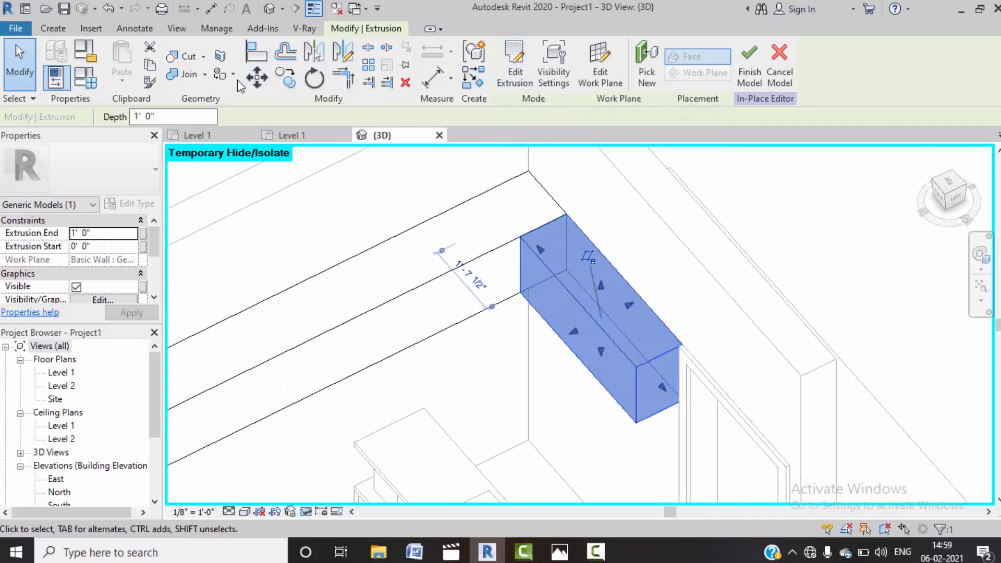
{"action": "left_click", "coordinate": [205, 75]}
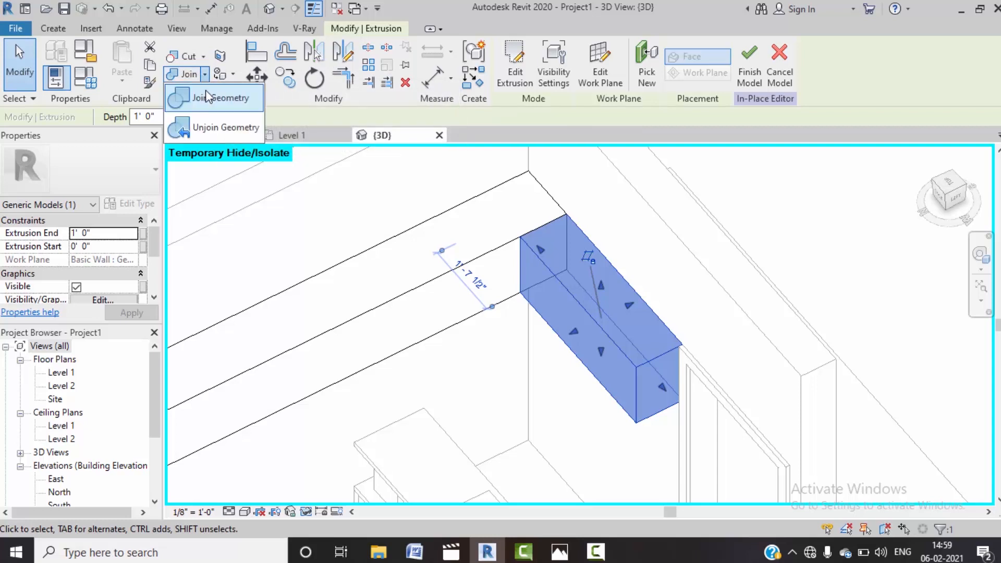
{"action": "left_click", "coordinate": [205, 102]}
{"action": "left_click", "coordinate": [482, 262]}
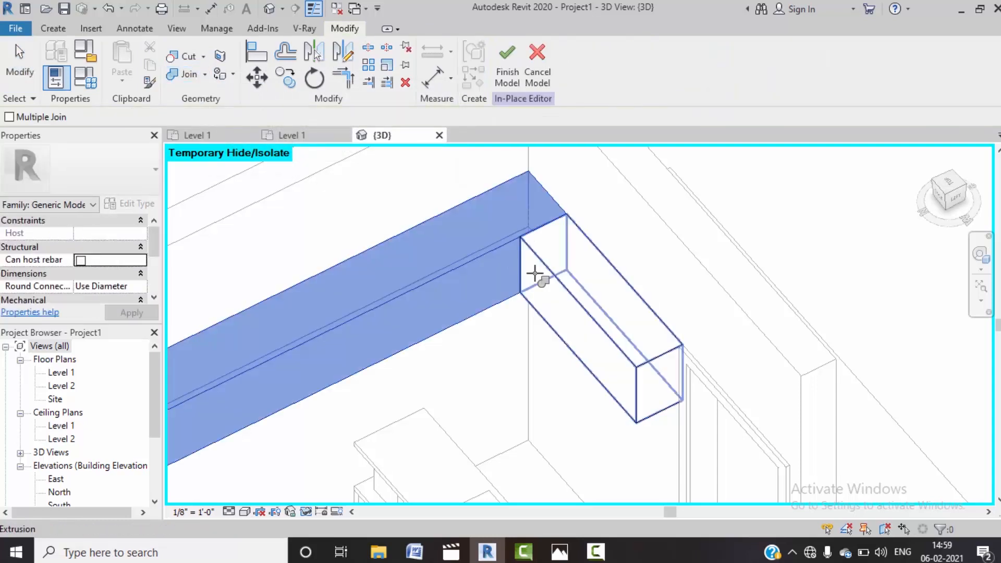
{"action": "left_click", "coordinate": [547, 271]}
{"action": "scroll", "coordinate": [581, 290], "scroll_direction": "down", "scroll_amount": 3}
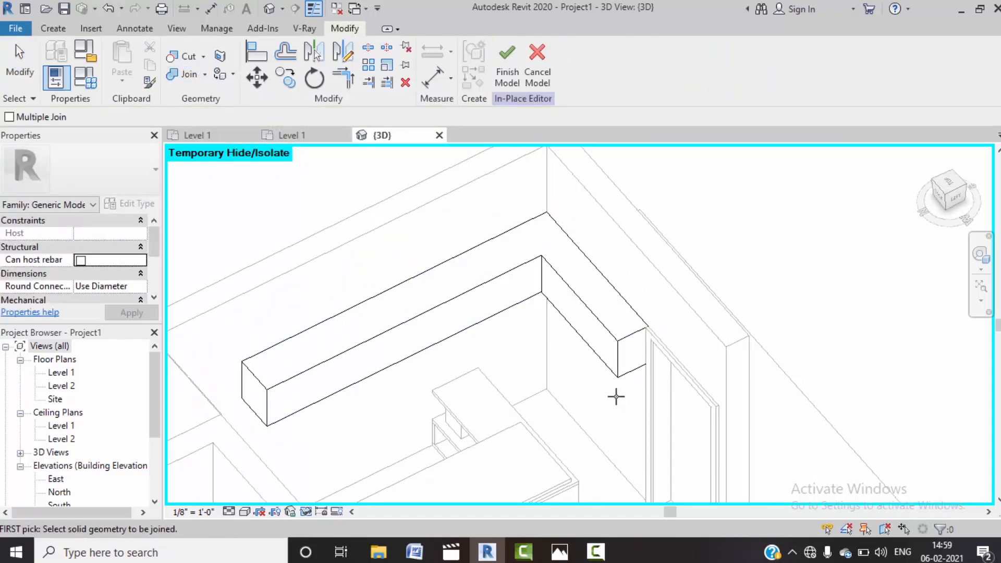
{"action": "key", "text": "Escape"}
Step: In the Left view, start another extrusion and pick the front face of the long box as its work plane
{"action": "scroll", "coordinate": [532, 402], "scroll_direction": "down", "scroll_amount": 2}
{"action": "middle_click_drag", "start_coordinate": [531, 402], "coordinate": [483, 353], "text": "shift"}
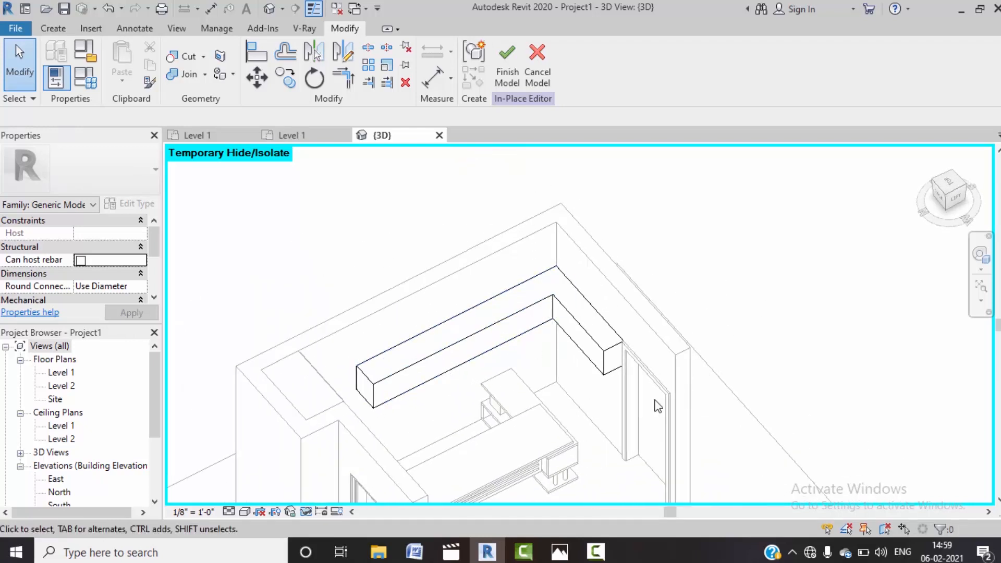
{"action": "middle_click_drag", "start_coordinate": [658, 406], "coordinate": [606, 217], "text": "shift"}
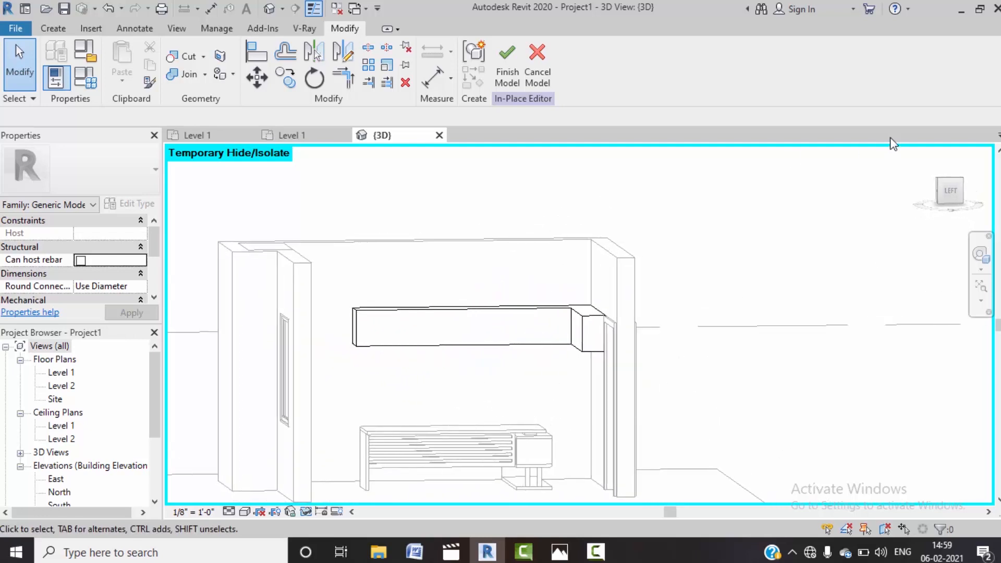
{"action": "left_click", "coordinate": [944, 194]}
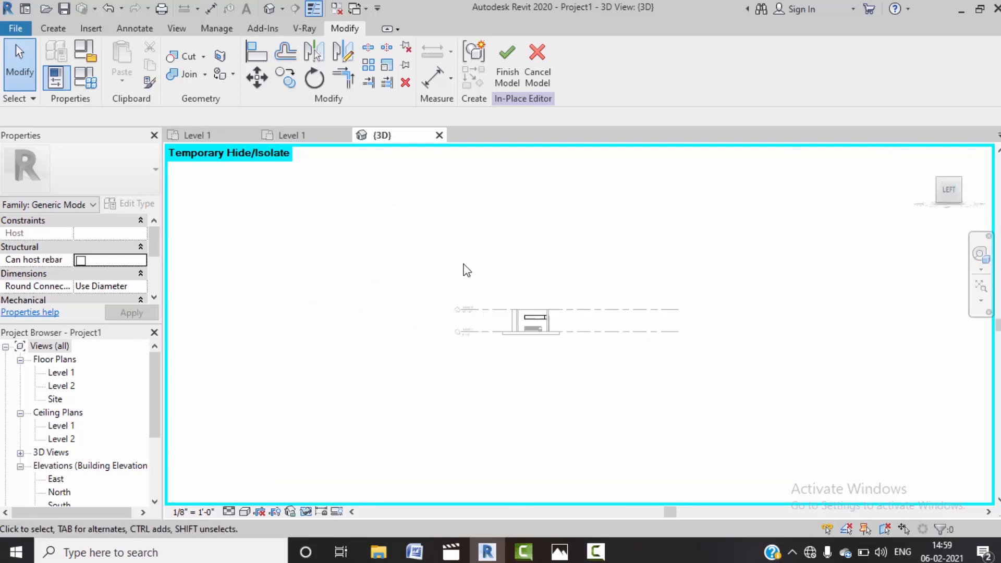
{"action": "scroll", "coordinate": [573, 339], "scroll_direction": "up", "scroll_amount": 6}
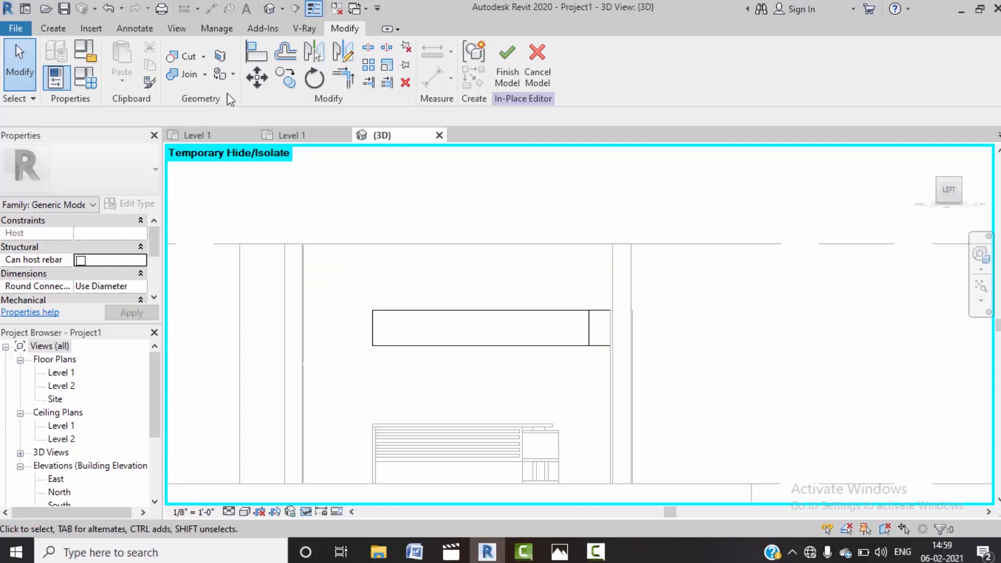
{"action": "left_click", "coordinate": [53, 29]}
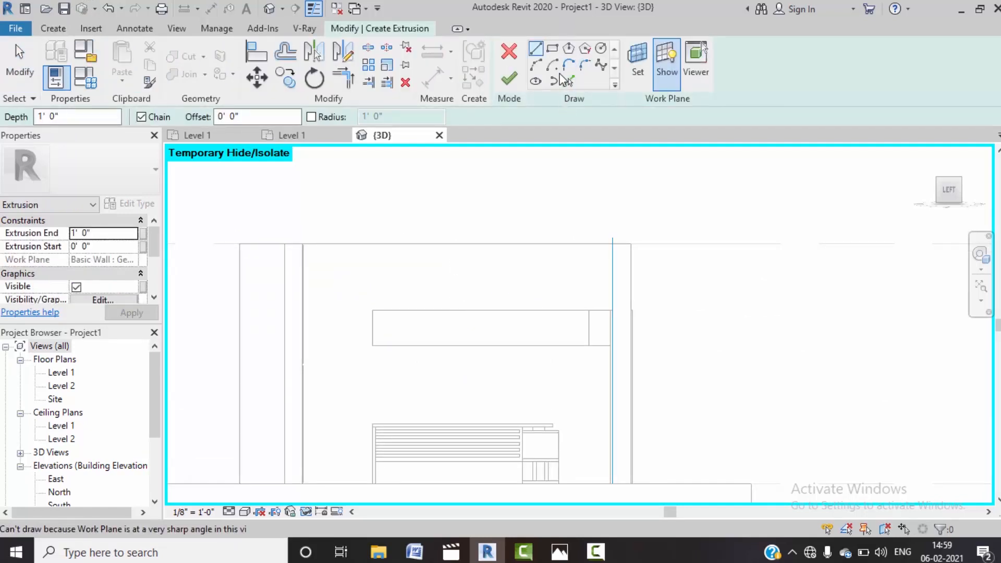
{"action": "left_click", "coordinate": [405, 329]}
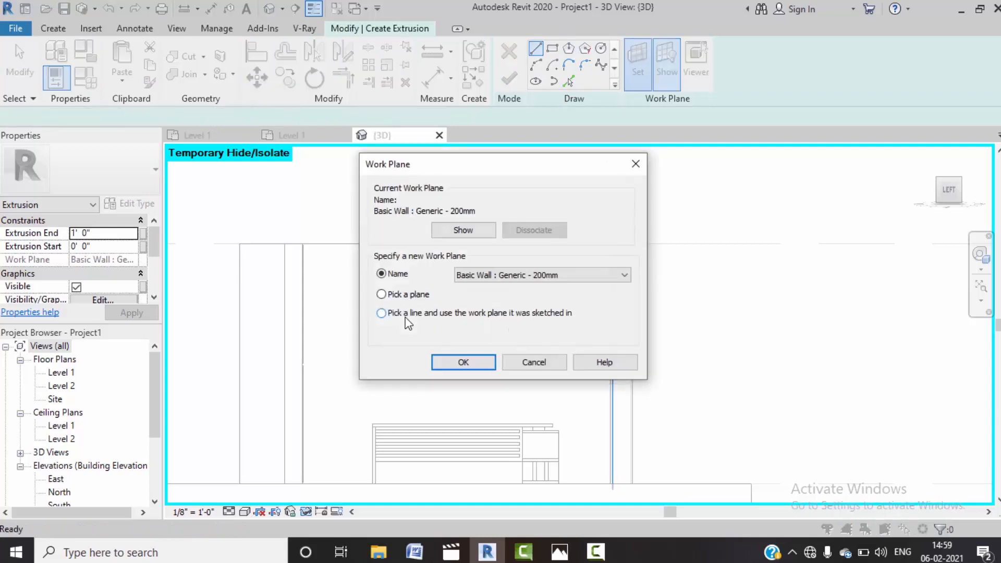
{"action": "left_click", "coordinate": [445, 359]}
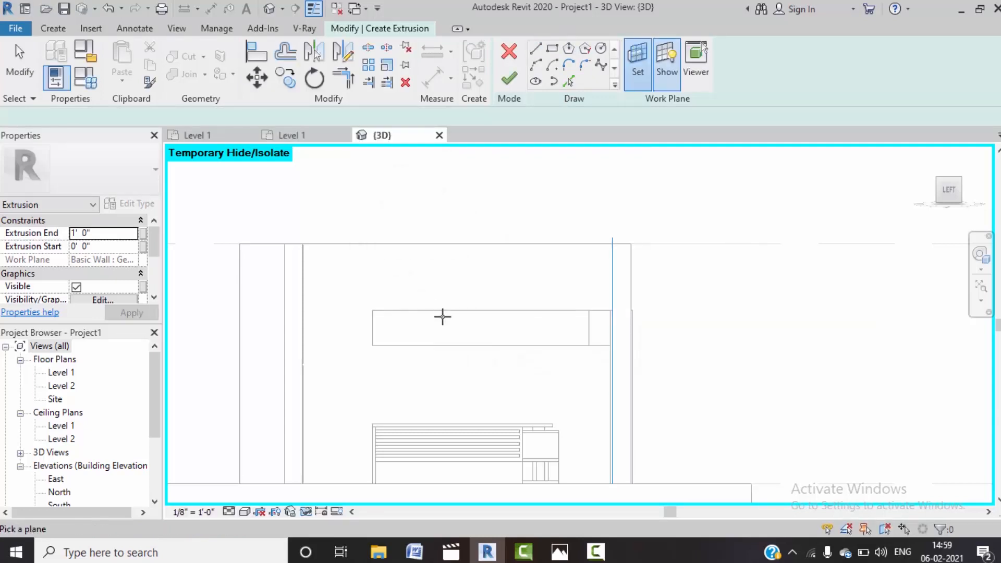
{"action": "left_click", "coordinate": [442, 313]}
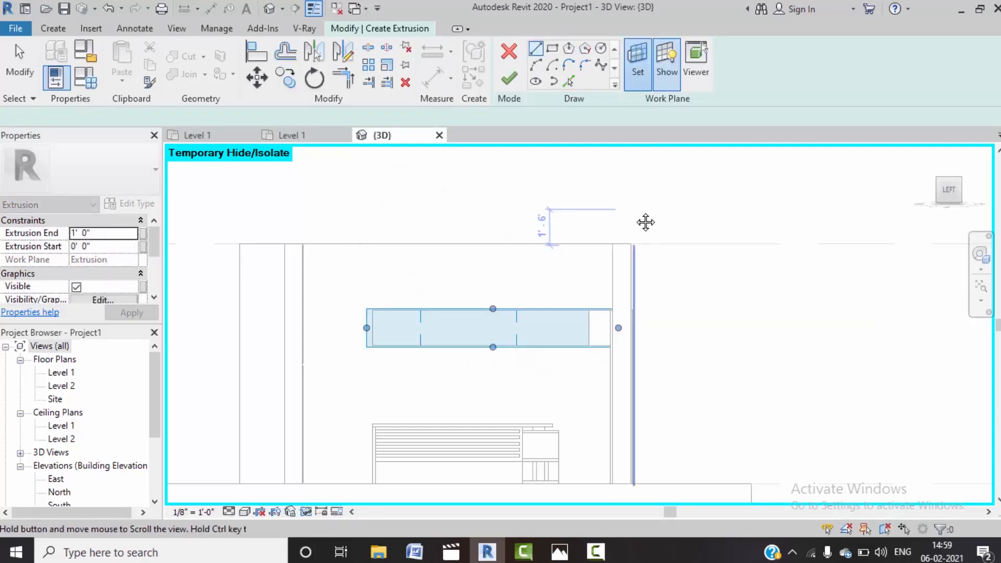
{"action": "left_click", "coordinate": [552, 65]}
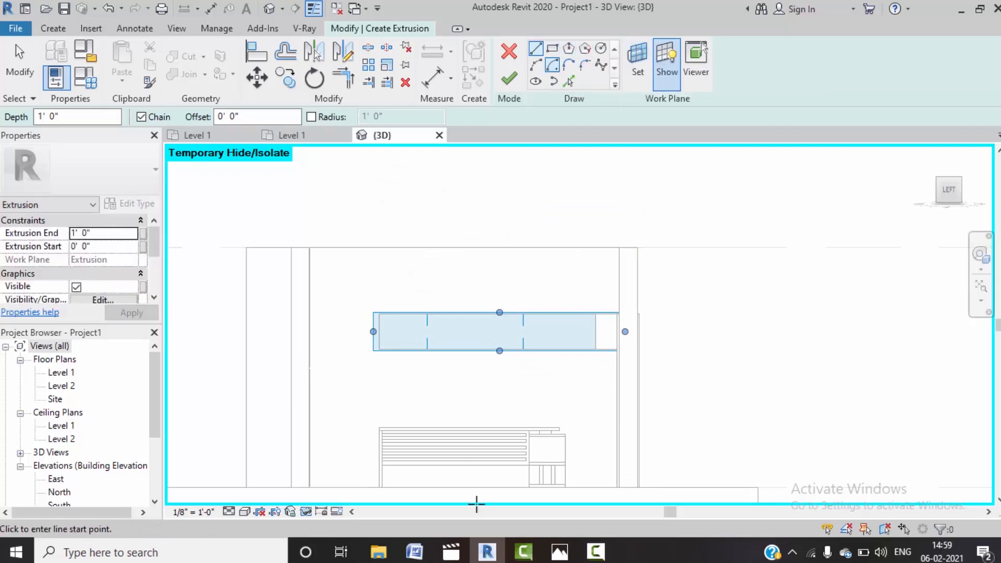
Step: Switch to Photos to check the cabinet door divisions in COURT CHAMBER 4.jpg, and return to the Revit model
{"action": "mouse_move", "coordinate": [561, 554]}
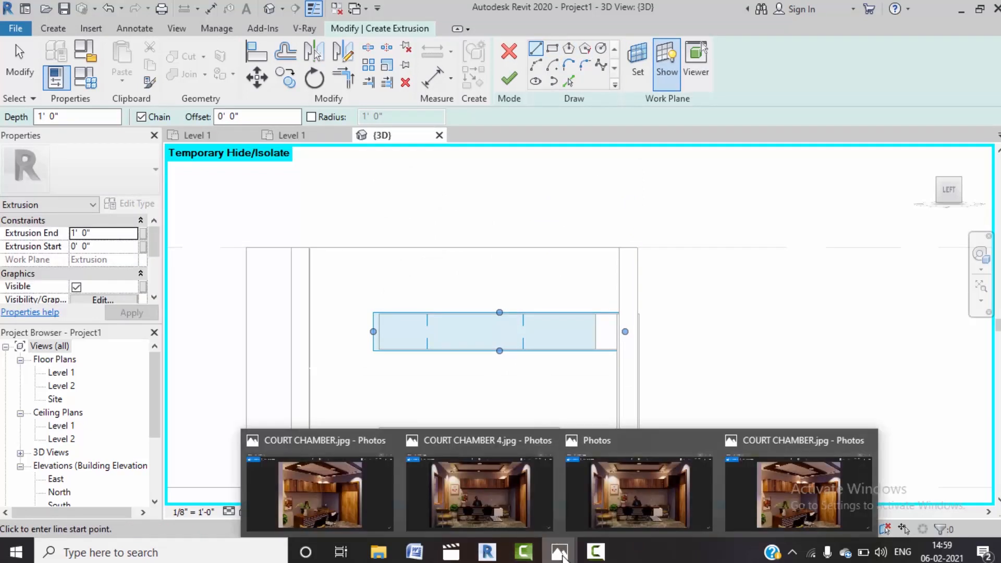
{"action": "left_click", "coordinate": [508, 509]}
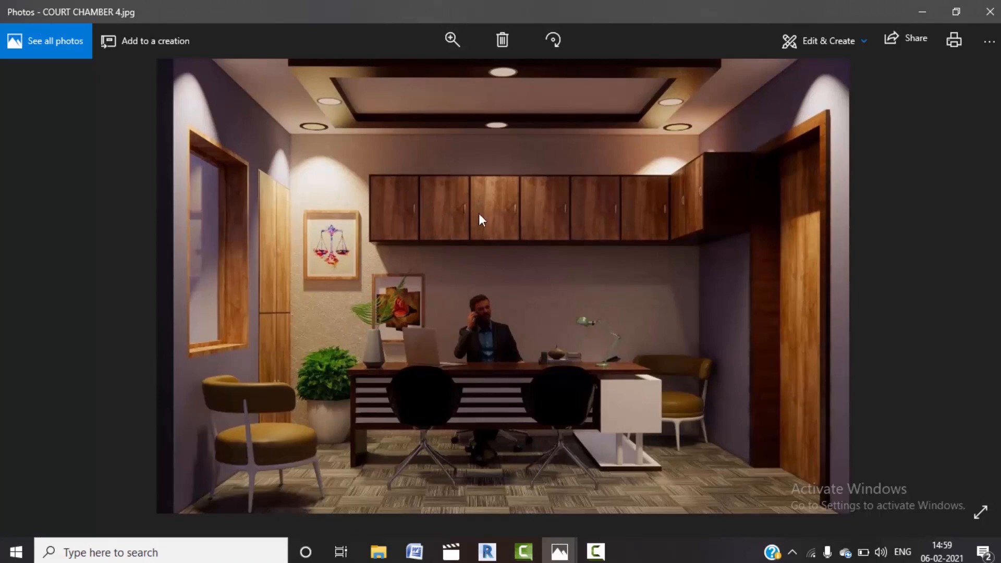
{"action": "left_click", "coordinate": [922, 11]}
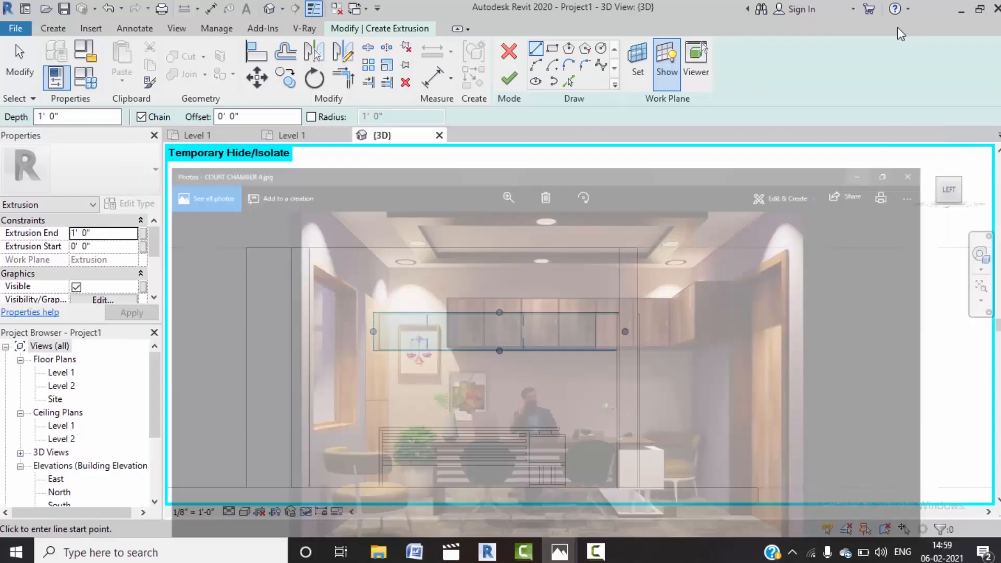
Step: Sketch five vertical division lines across the front face of the long box, extending past its upper and lower edges
{"action": "scroll", "coordinate": [422, 327], "scroll_direction": "up", "scroll_amount": 1}
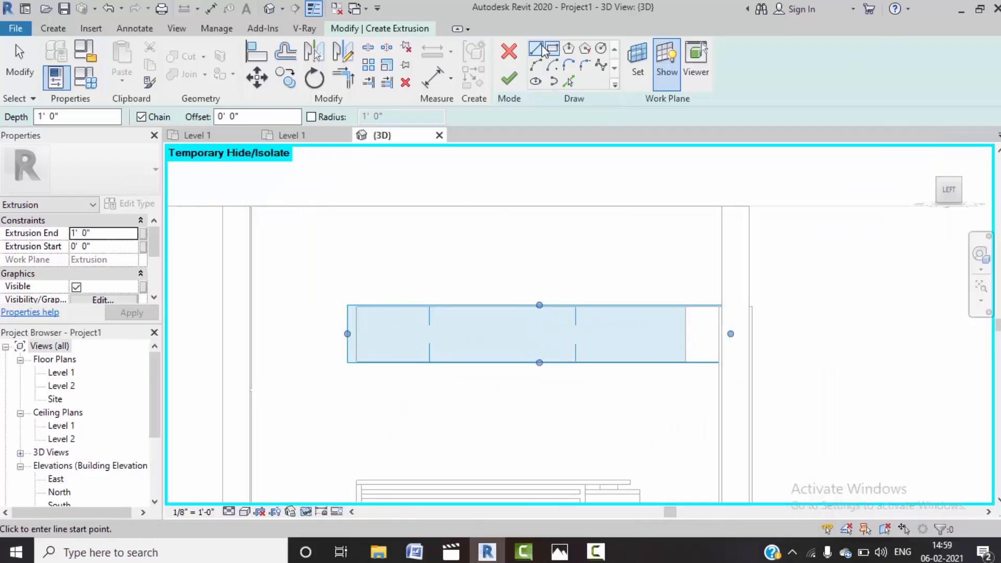
{"action": "left_click", "coordinate": [542, 50]}
{"action": "left_click", "coordinate": [404, 288]}
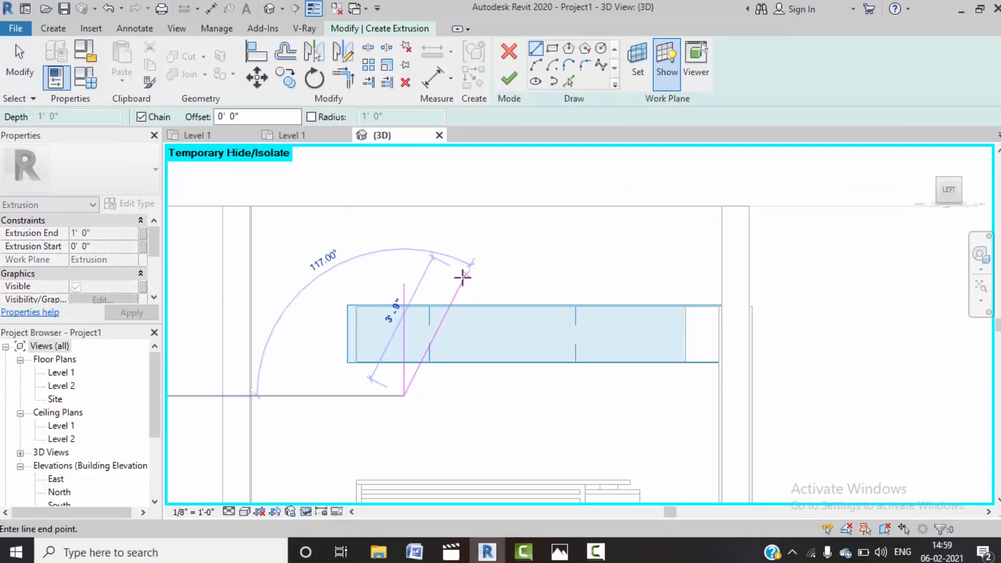
{"action": "left_click", "coordinate": [456, 283]}
{"action": "left_click", "coordinate": [455, 395]}
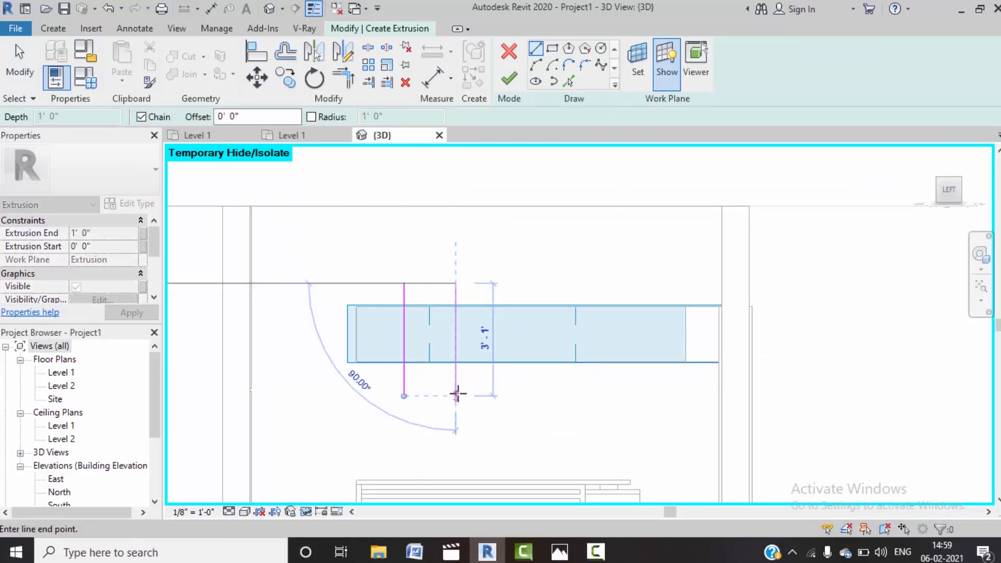
{"action": "key", "text": "Escape"}
{"action": "key", "text": "Escape"}
{"action": "left_click", "coordinate": [506, 283]}
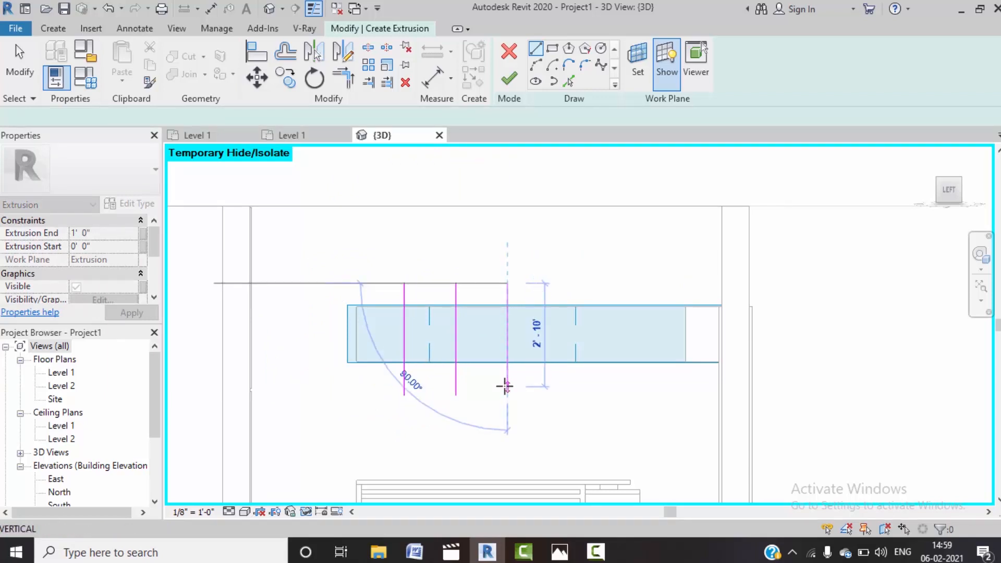
{"action": "left_click", "coordinate": [505, 386]}
{"action": "key", "text": "Escape"}
{"action": "key", "text": "Escape"}
{"action": "left_click", "coordinate": [557, 284]}
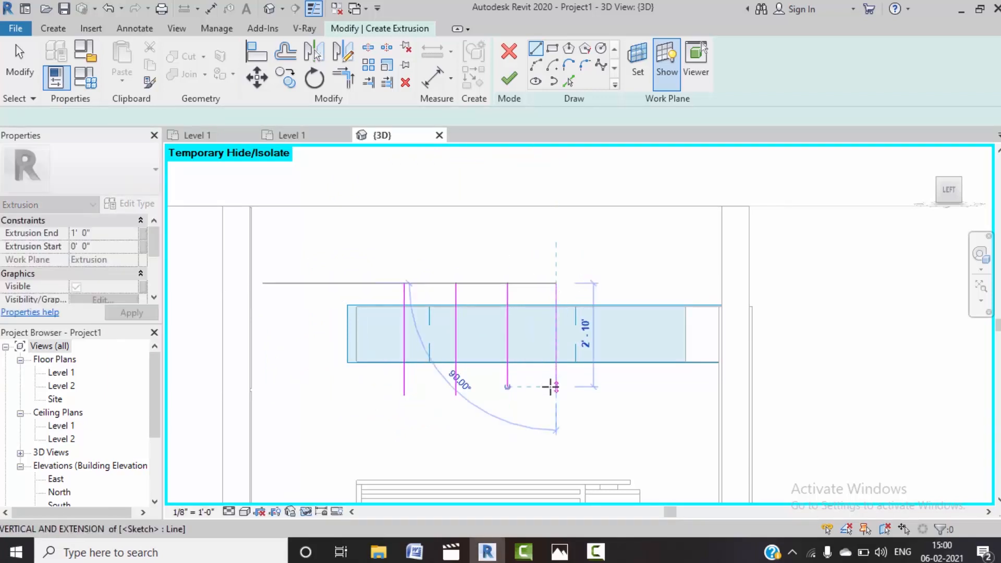
{"action": "left_click", "coordinate": [556, 387]}
{"action": "key", "text": "Escape"}
{"action": "key", "text": "Escape"}
{"action": "left_click", "coordinate": [609, 283]}
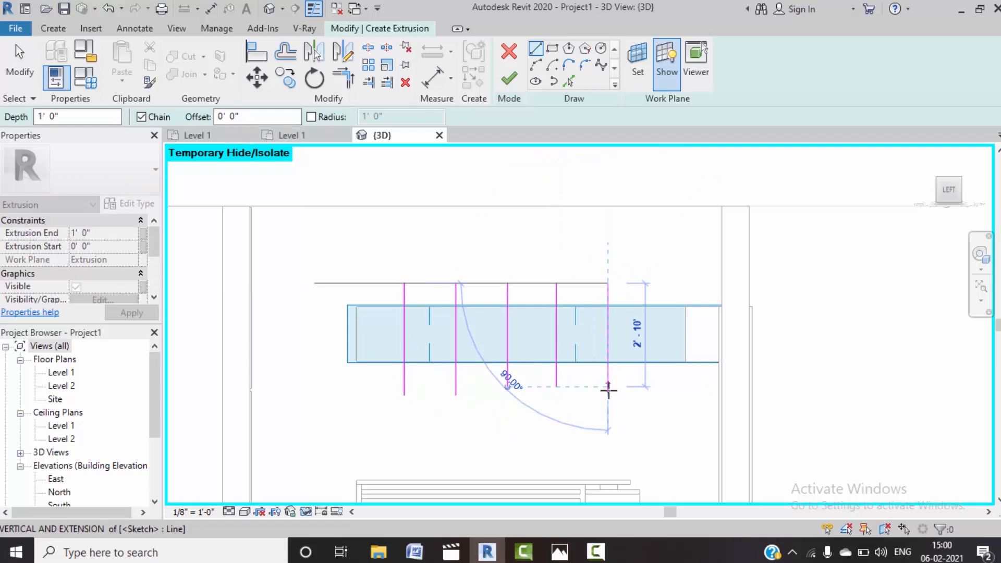
{"action": "left_click", "coordinate": [608, 387]}
{"action": "key", "text": "Escape"}
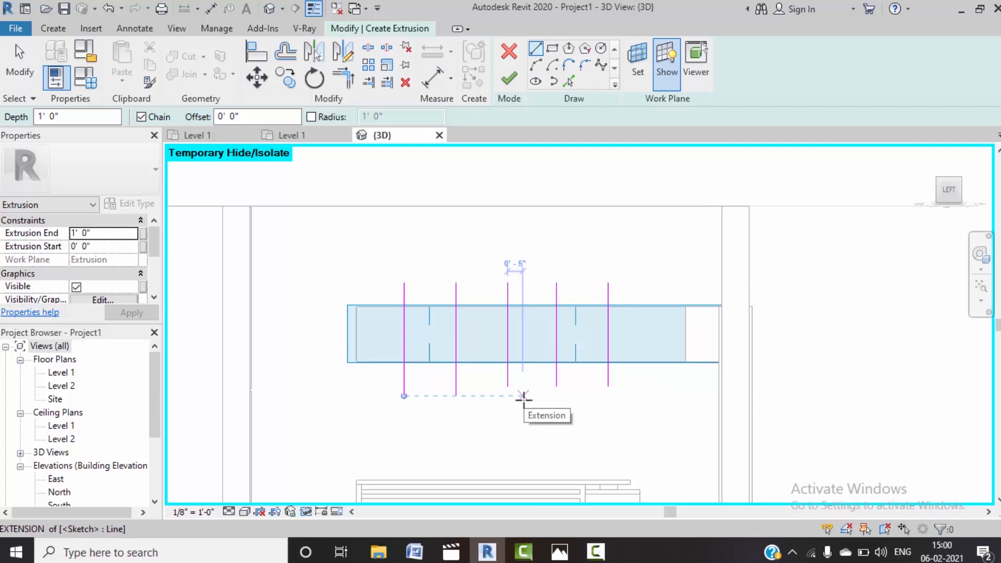
Step: Place an aligned dimension string above the long box, from its left edge through the five division lines to its right edge
{"action": "left_click", "coordinate": [125, 29]}
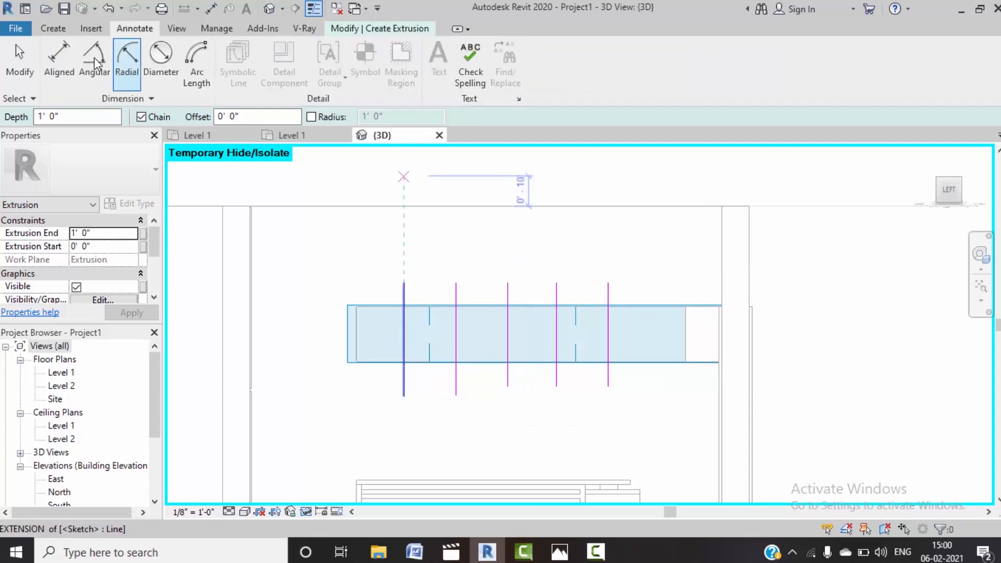
{"action": "left_click", "coordinate": [55, 67]}
{"action": "left_click", "coordinate": [355, 343]}
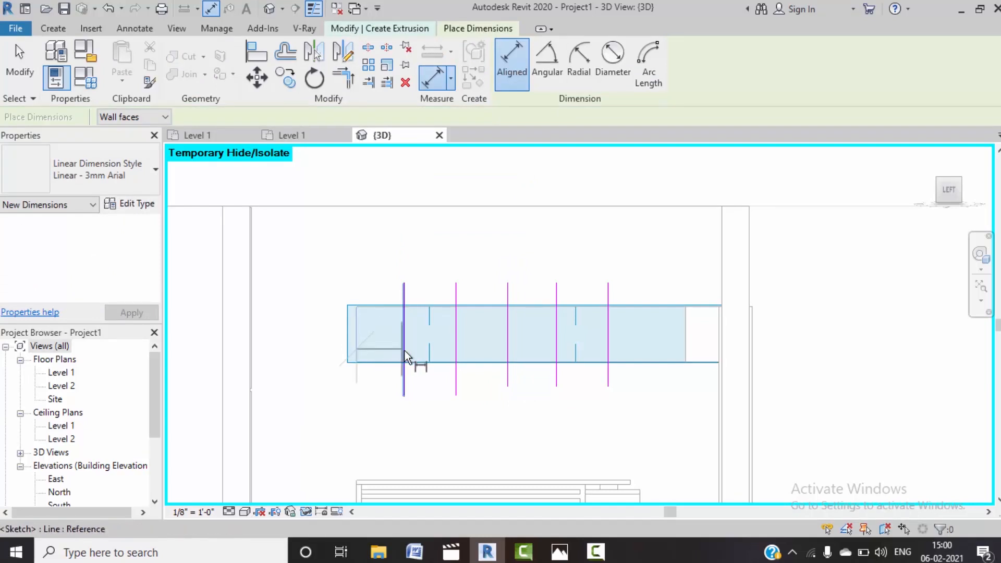
{"action": "left_click", "coordinate": [404, 351]}
{"action": "left_click", "coordinate": [456, 355]}
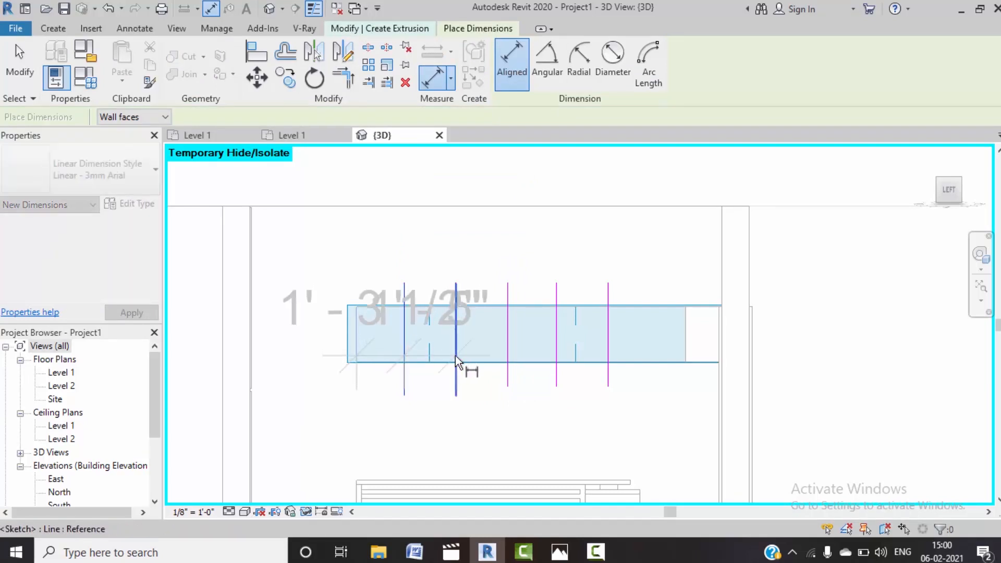
{"action": "left_click", "coordinate": [508, 356]}
{"action": "left_click", "coordinate": [557, 352]}
{"action": "left_click", "coordinate": [608, 349]}
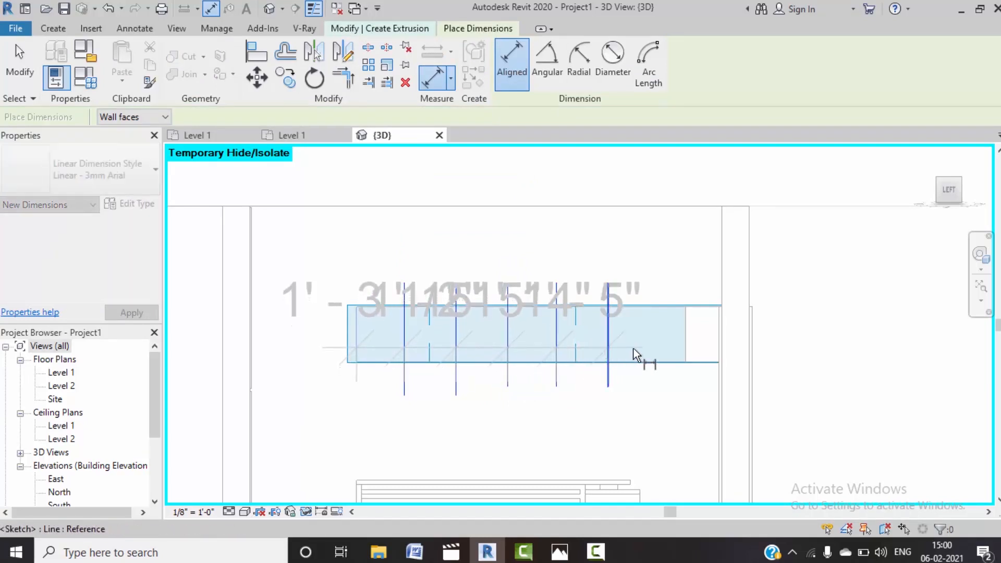
{"action": "left_click", "coordinate": [686, 333]}
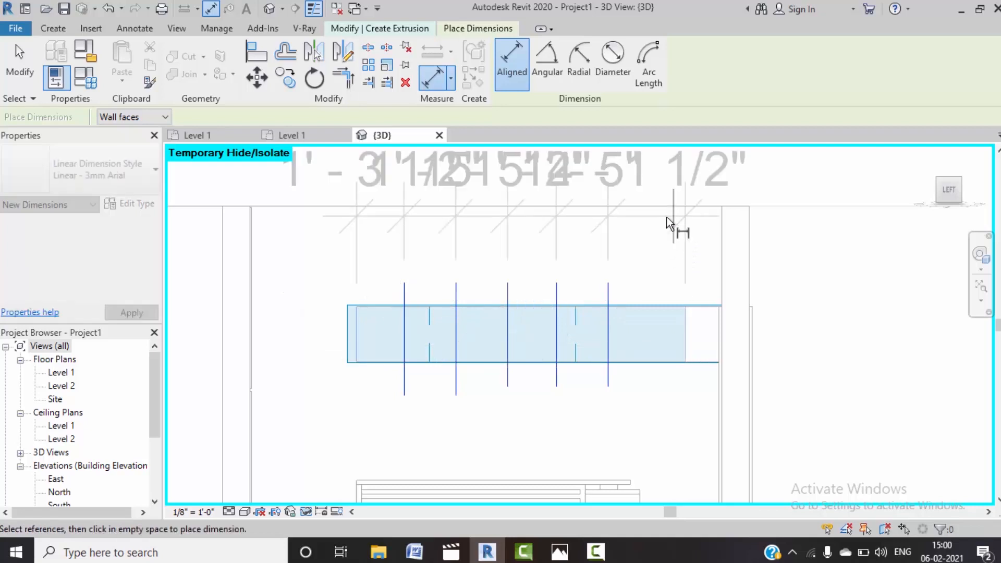
{"action": "left_click", "coordinate": [672, 217]}
Step: Apply the EQ constraint to space the division lines equally, and delete the dimension string
{"action": "middle_click_drag", "start_coordinate": [619, 257], "coordinate": [592, 391]}
{"action": "left_click", "coordinate": [509, 222]}
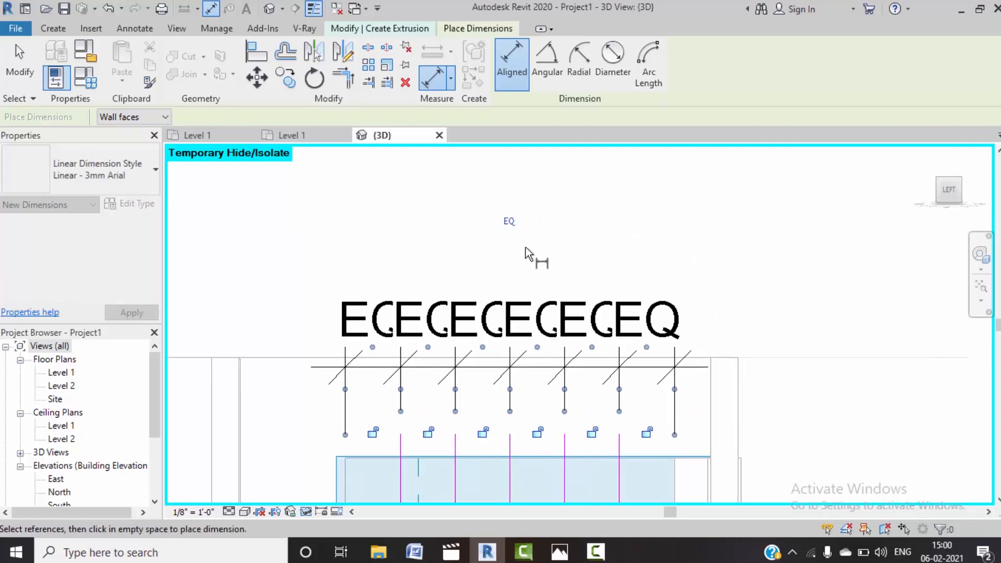
{"action": "scroll", "coordinate": [537, 258], "scroll_direction": "down", "scroll_amount": 3}
{"action": "middle_click_drag", "start_coordinate": [577, 320], "coordinate": [564, 302]}
{"action": "key", "text": "Escape"}
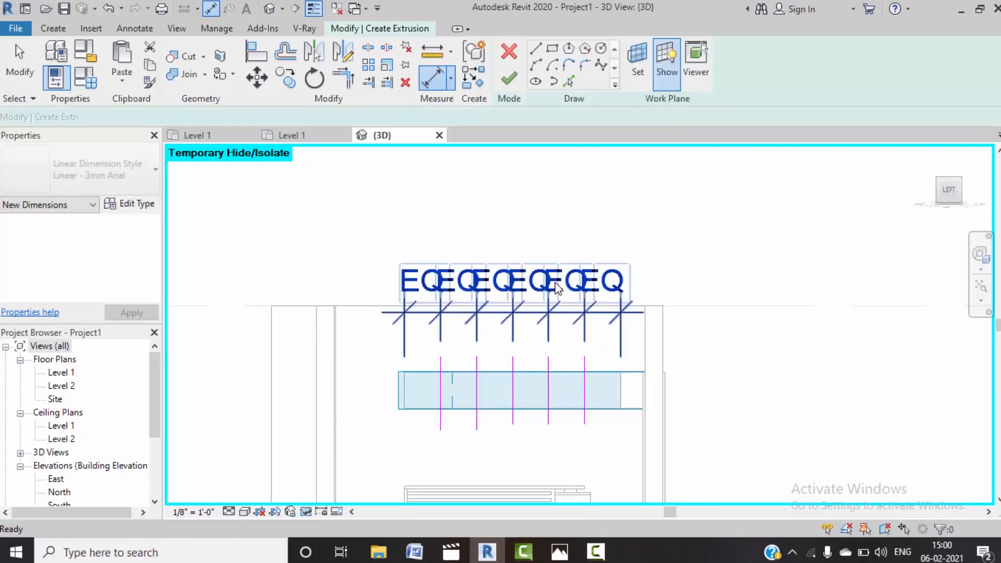
{"action": "left_click", "coordinate": [564, 304]}
{"action": "key", "text": "Delete"}
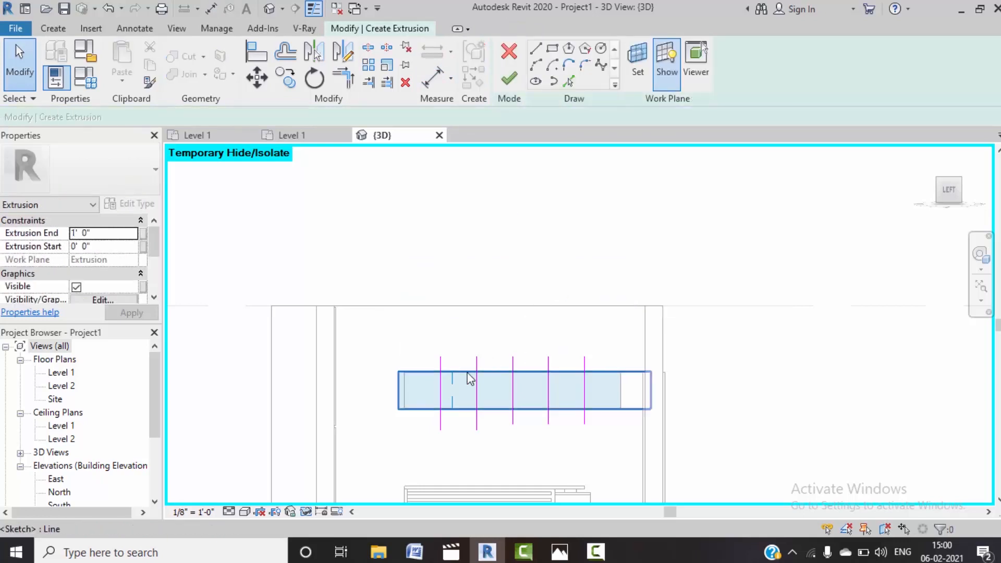
Step: Create a sketch line offset 3/8" inward from the left edge of the long box's front face
{"action": "scroll", "coordinate": [433, 401], "scroll_direction": "up", "scroll_amount": 5}
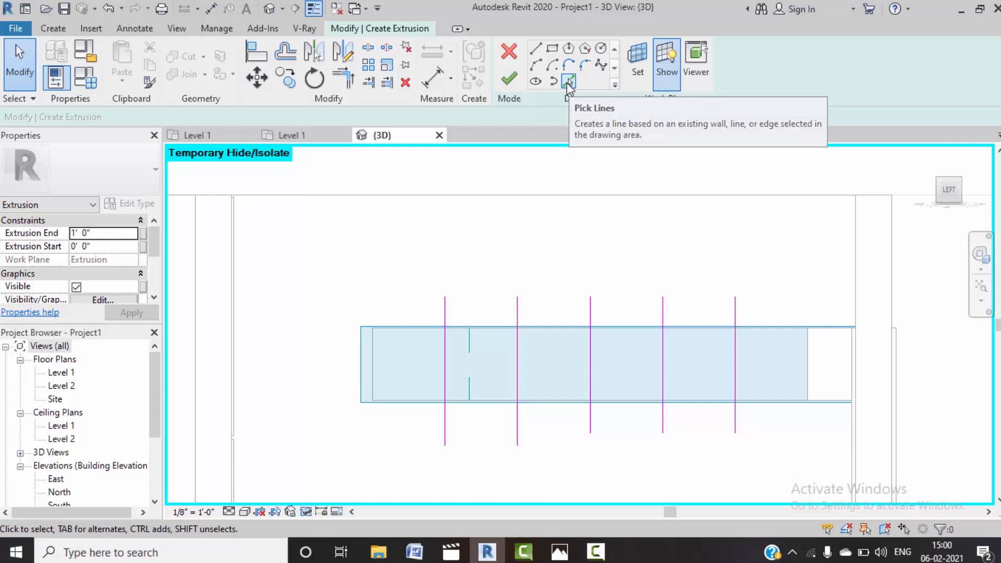
{"action": "left_click", "coordinate": [569, 82]}
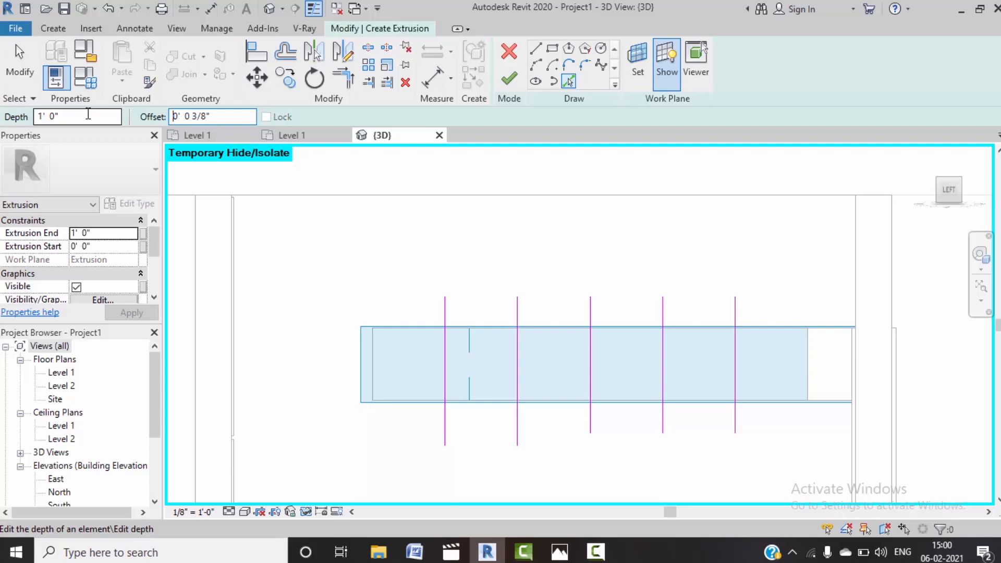
{"action": "scroll", "coordinate": [380, 384], "scroll_direction": "up", "scroll_amount": 5}
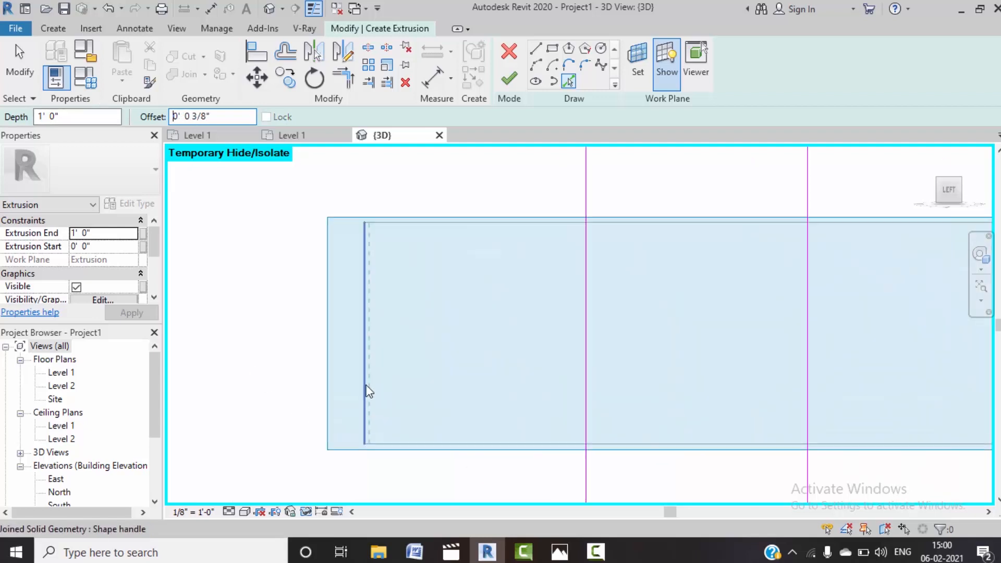
{"action": "left_click", "coordinate": [367, 387]}
{"action": "scroll", "coordinate": [452, 386], "scroll_direction": "down", "scroll_amount": 2}
{"action": "middle_click_drag", "start_coordinate": [452, 386], "coordinate": [438, 388]}
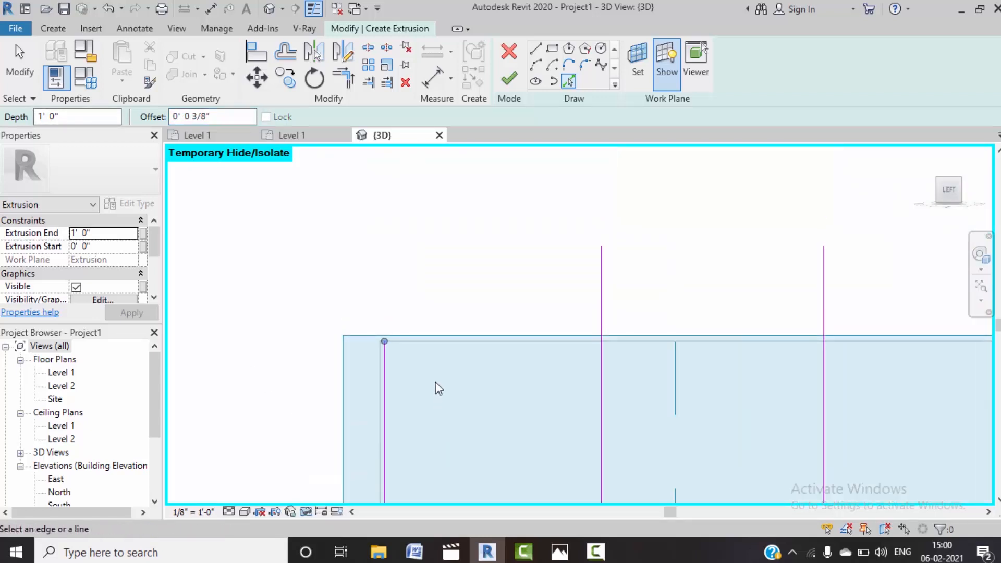
{"action": "scroll", "coordinate": [442, 352], "scroll_direction": "down", "scroll_amount": 2}
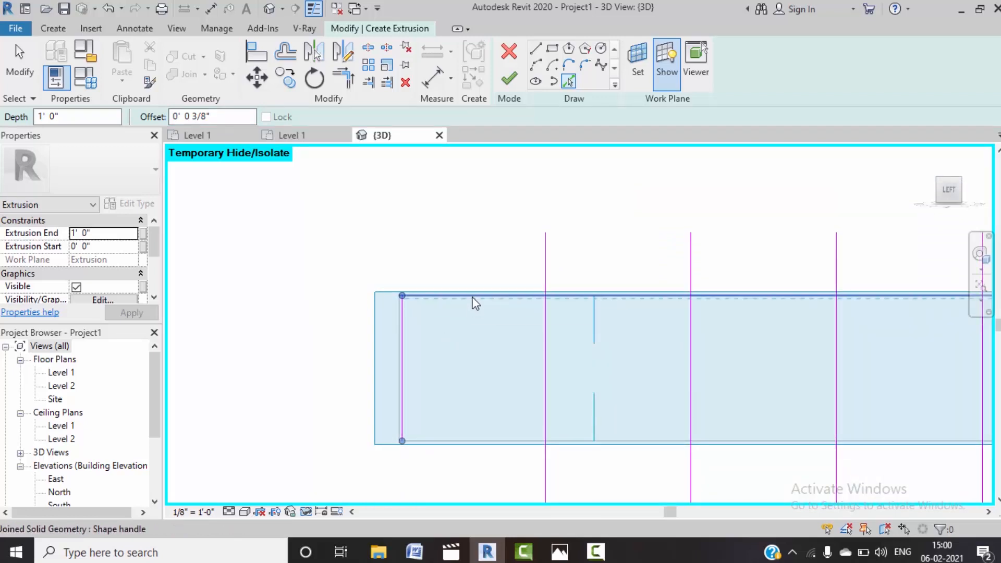
Step: Try pick-line offsets of 3/4" and 1/2", and delete the line inset from the left edge
{"action": "left_click_drag", "start_coordinate": [220, 118], "coordinate": [150, 117]}
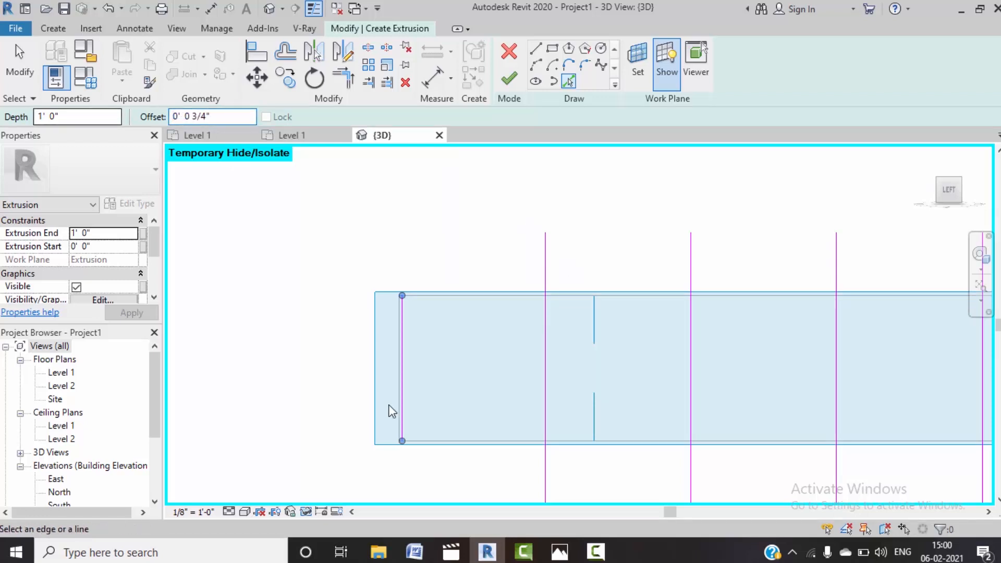
{"action": "scroll", "coordinate": [392, 412], "scroll_direction": "up", "scroll_amount": 5}
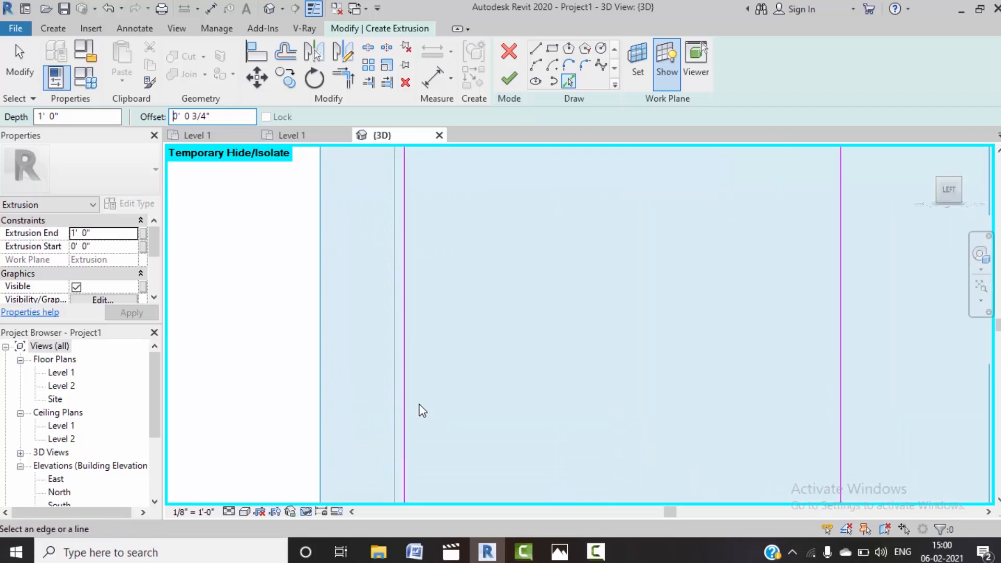
{"action": "scroll", "coordinate": [421, 409], "scroll_direction": "down", "scroll_amount": 4}
{"action": "middle_click_drag", "start_coordinate": [468, 391], "coordinate": [422, 394]}
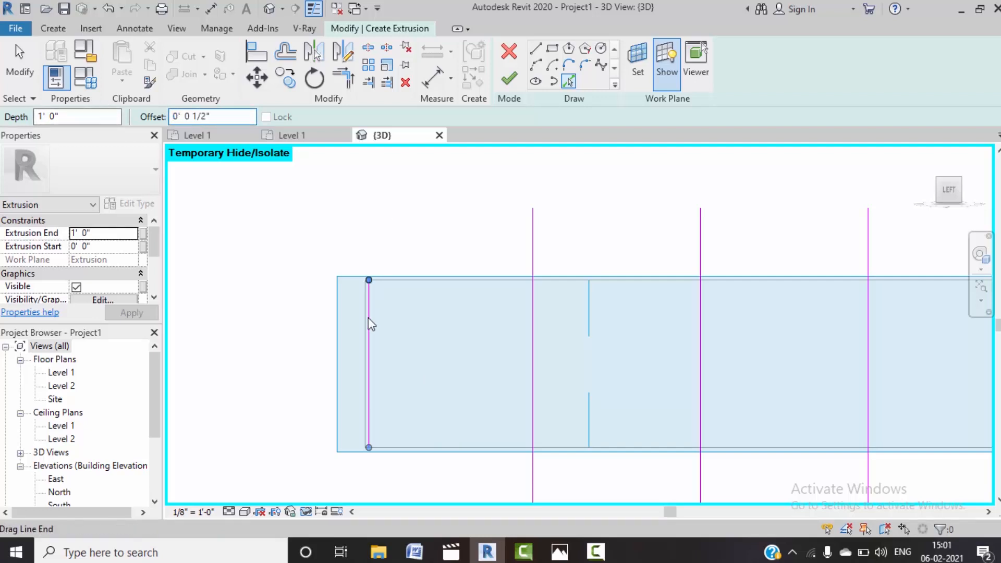
{"action": "scroll", "coordinate": [368, 319], "scroll_direction": "up", "scroll_amount": 4}
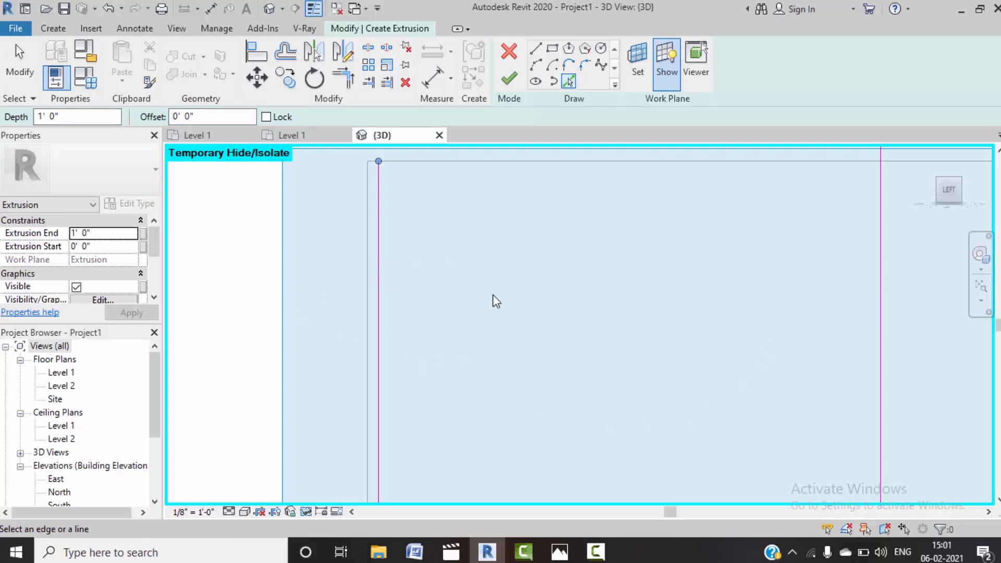
{"action": "key", "text": "Escape"}
{"action": "left_click", "coordinate": [378, 311]}
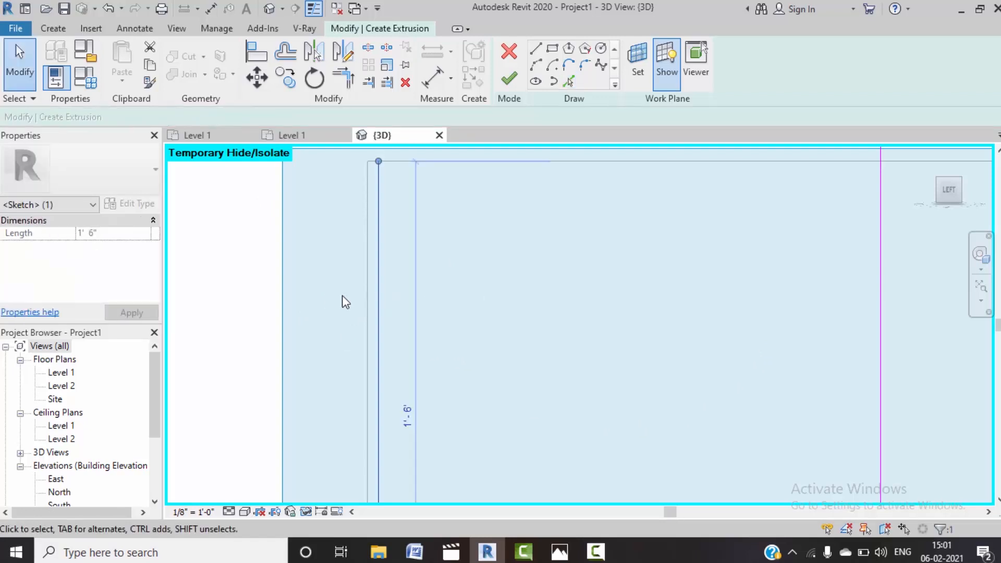
{"action": "key", "text": "Delete"}
Step: Create sketch lines offset 1/2" inward from the left, top, bottom and right edges of the long box's front face
{"action": "left_click", "coordinate": [568, 80]}
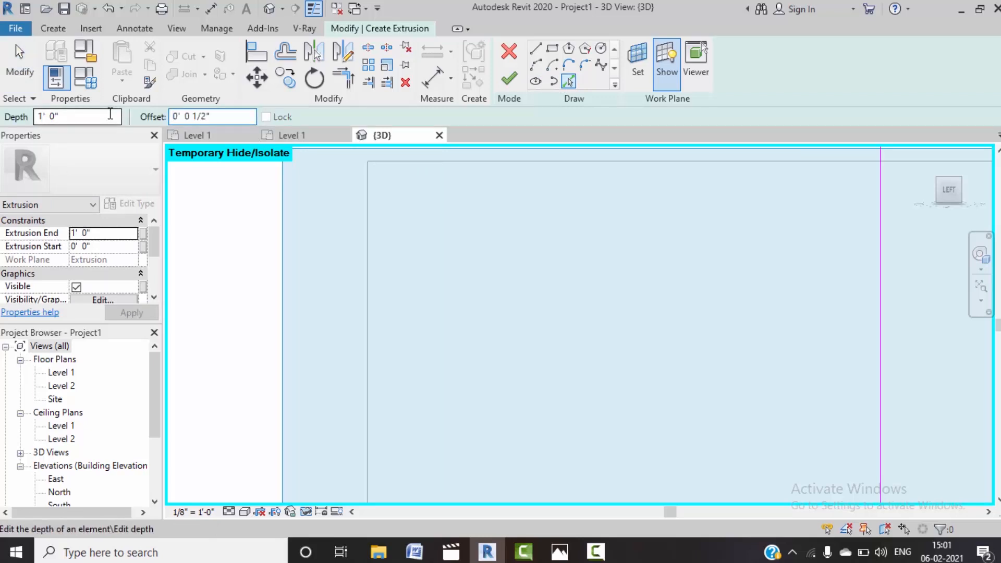
{"action": "left_click", "coordinate": [380, 334]}
{"action": "left_click", "coordinate": [481, 163]}
{"action": "scroll", "coordinate": [490, 188], "scroll_direction": "down", "scroll_amount": 4}
{"action": "middle_click_drag", "start_coordinate": [578, 396], "coordinate": [548, 209]}
{"action": "left_click", "coordinate": [524, 357]}
{"action": "scroll", "coordinate": [567, 316], "scroll_direction": "down", "scroll_amount": 6}
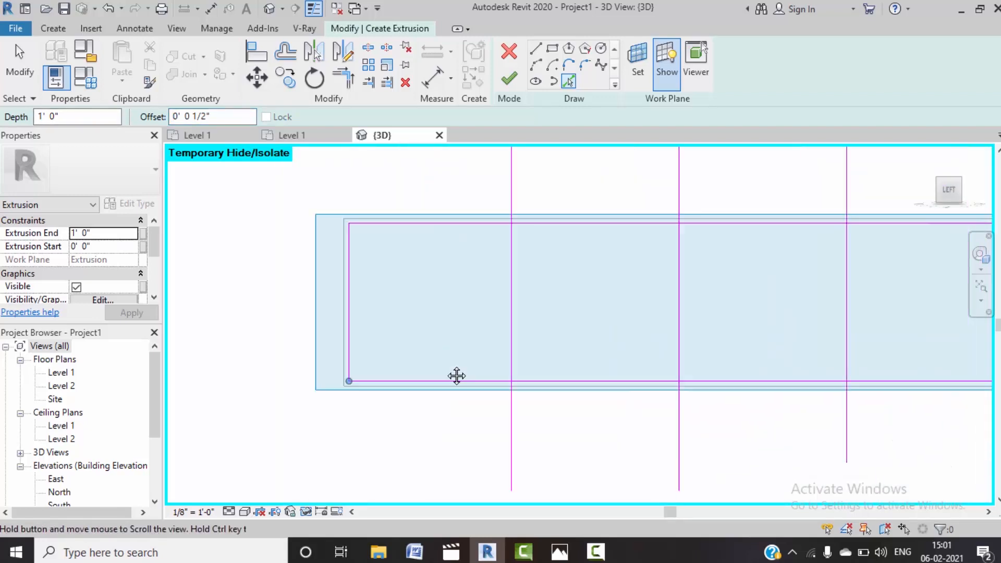
{"action": "scroll", "coordinate": [837, 350], "scroll_direction": "up", "scroll_amount": 4}
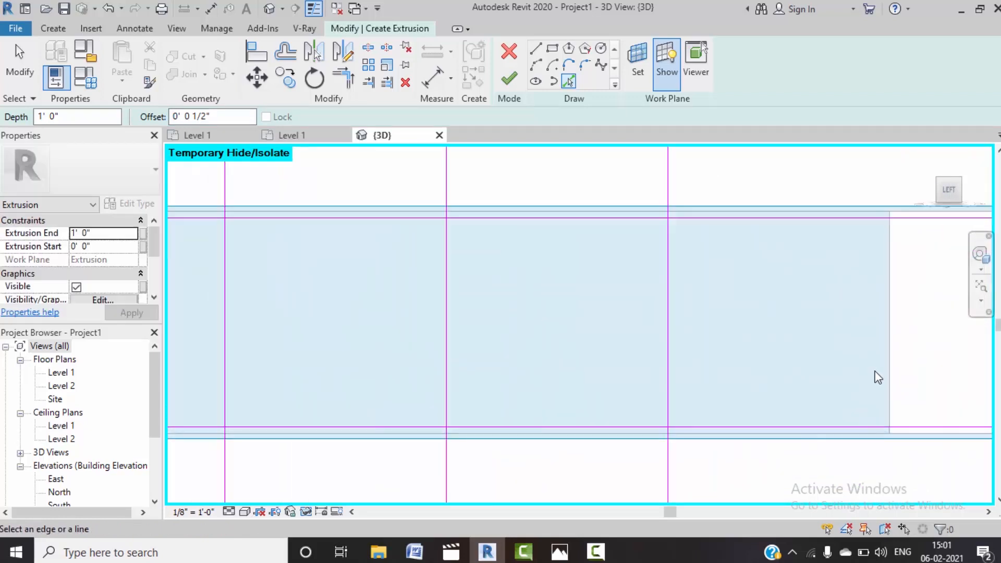
{"action": "left_click", "coordinate": [887, 384]}
Step: Create sketch lines offset 1/4" to both sides of the two leftmost division lines on the long box's front face
{"action": "scroll", "coordinate": [566, 316], "scroll_direction": "down", "scroll_amount": 5}
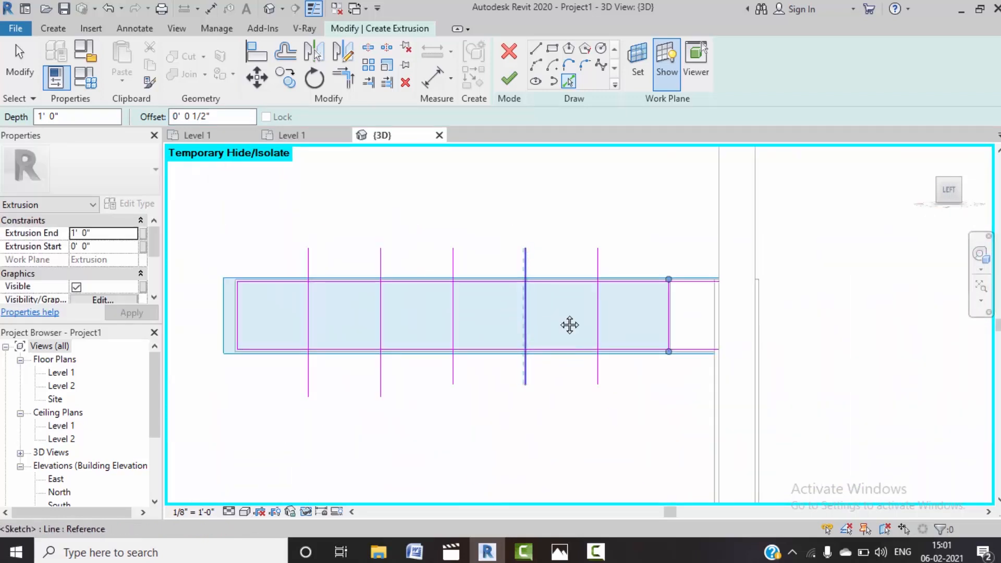
{"action": "middle_click_drag", "start_coordinate": [571, 324], "coordinate": [818, 331]}
{"action": "scroll", "coordinate": [552, 327], "scroll_direction": "up", "scroll_amount": 5}
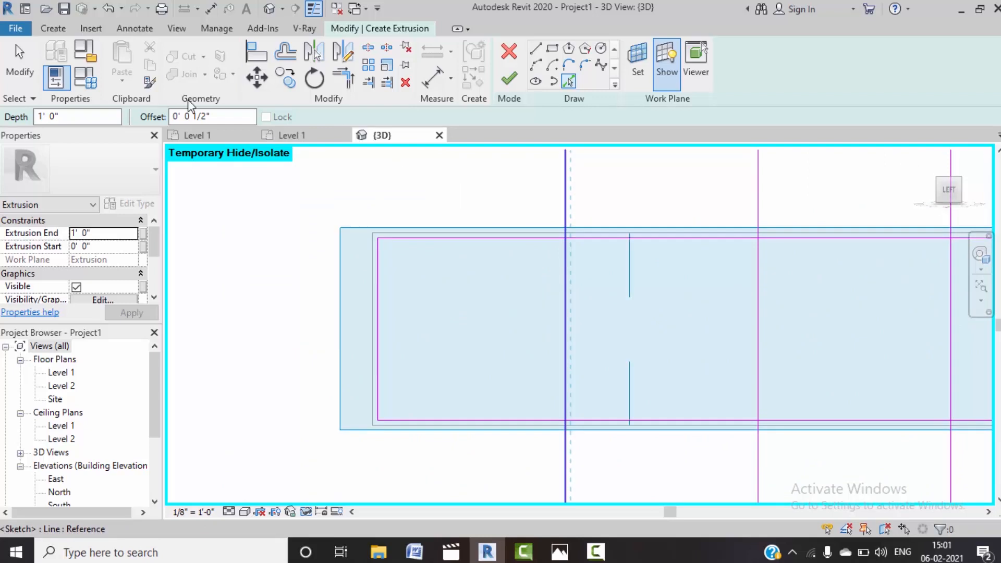
{"action": "left_click", "coordinate": [218, 115]}
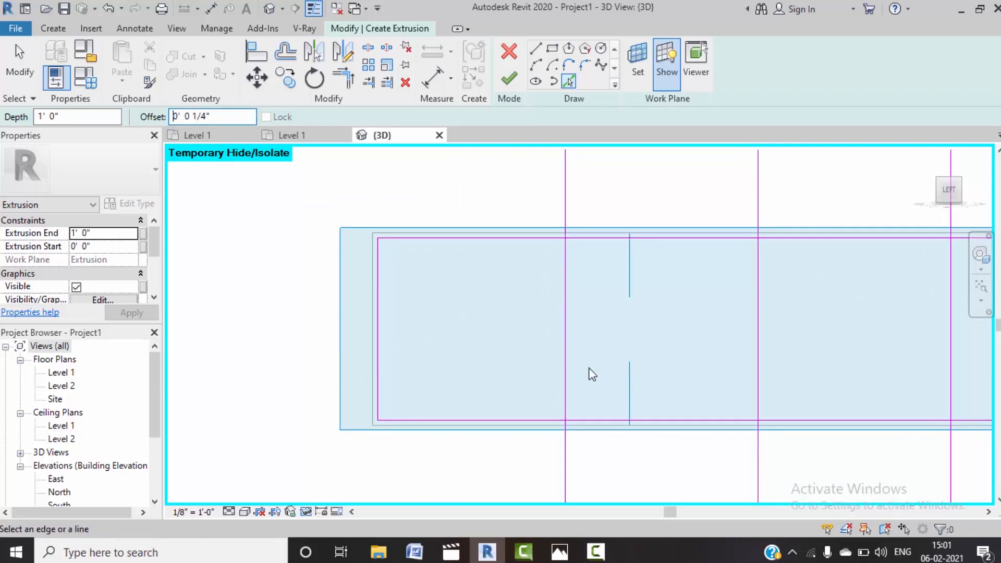
{"action": "scroll", "coordinate": [564, 368], "scroll_direction": "up", "scroll_amount": 4}
{"action": "left_click", "coordinate": [566, 372]}
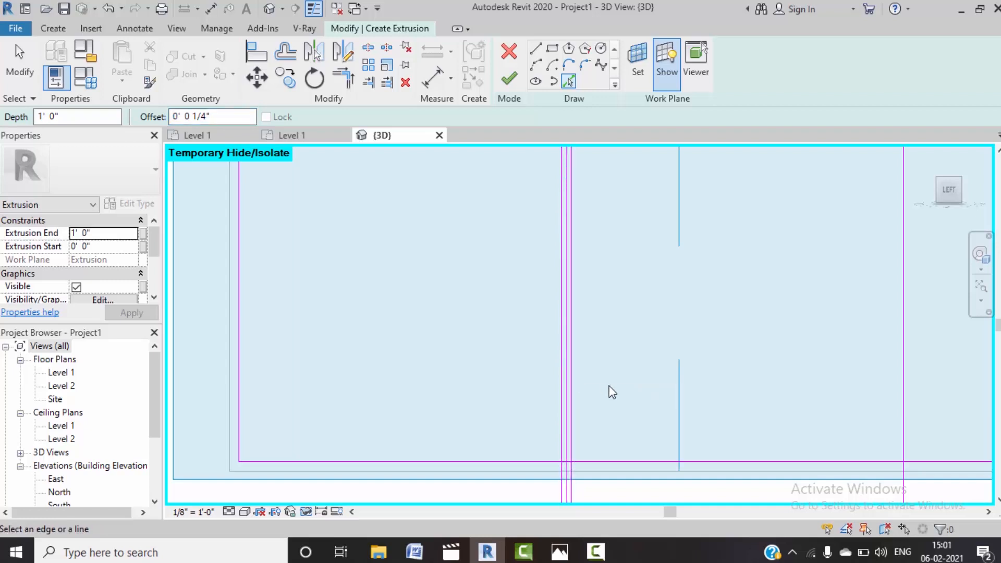
{"action": "scroll", "coordinate": [762, 409], "scroll_direction": "down", "scroll_amount": 3}
{"action": "scroll", "coordinate": [603, 380], "scroll_direction": "up", "scroll_amount": 5}
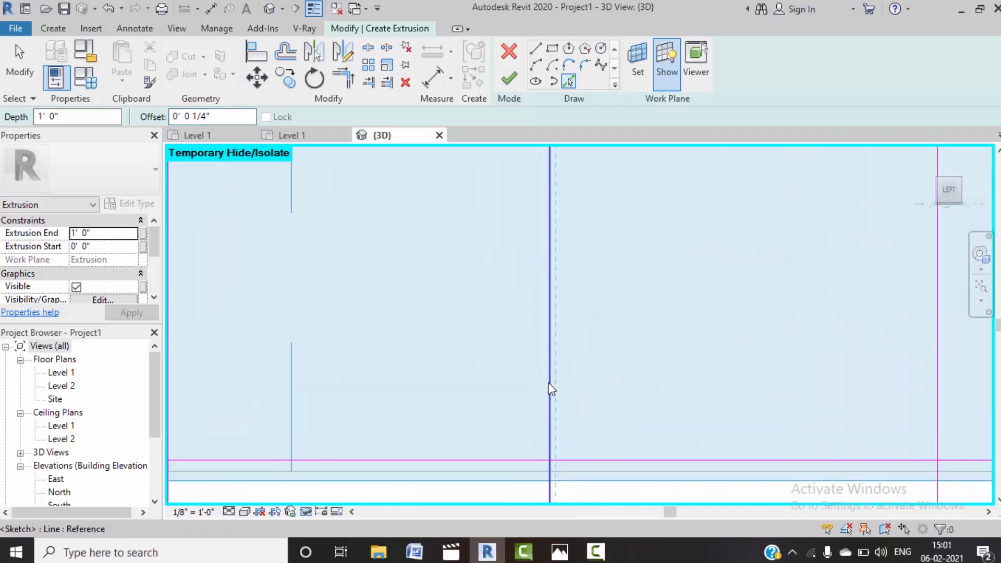
{"action": "left_click", "coordinate": [552, 389]}
{"action": "scroll", "coordinate": [603, 400], "scroll_direction": "down", "scroll_amount": 4}
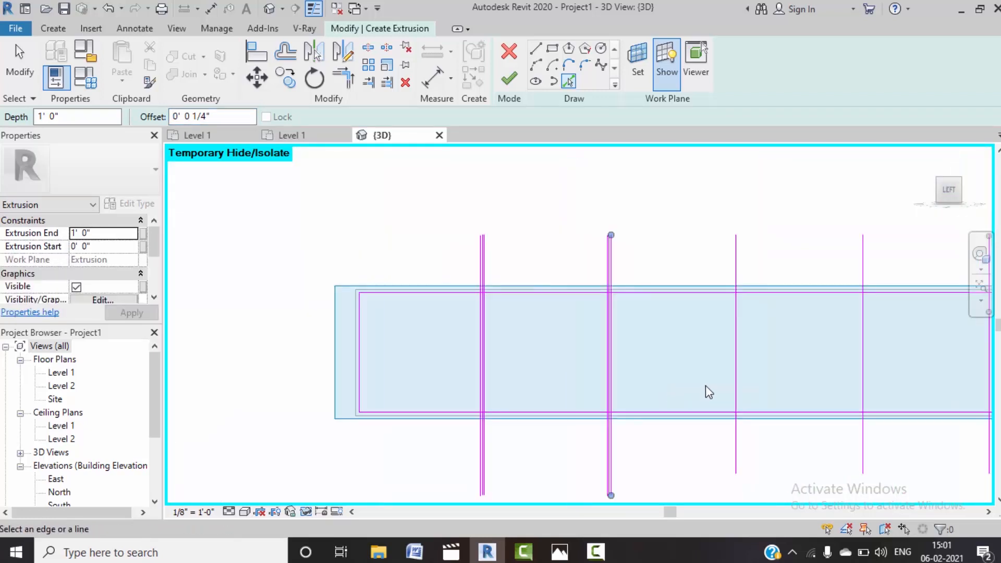
Step: Create sketch lines offset 1/4" to both sides of the remaining three division lines
{"action": "scroll", "coordinate": [741, 380], "scroll_direction": "up", "scroll_amount": 4}
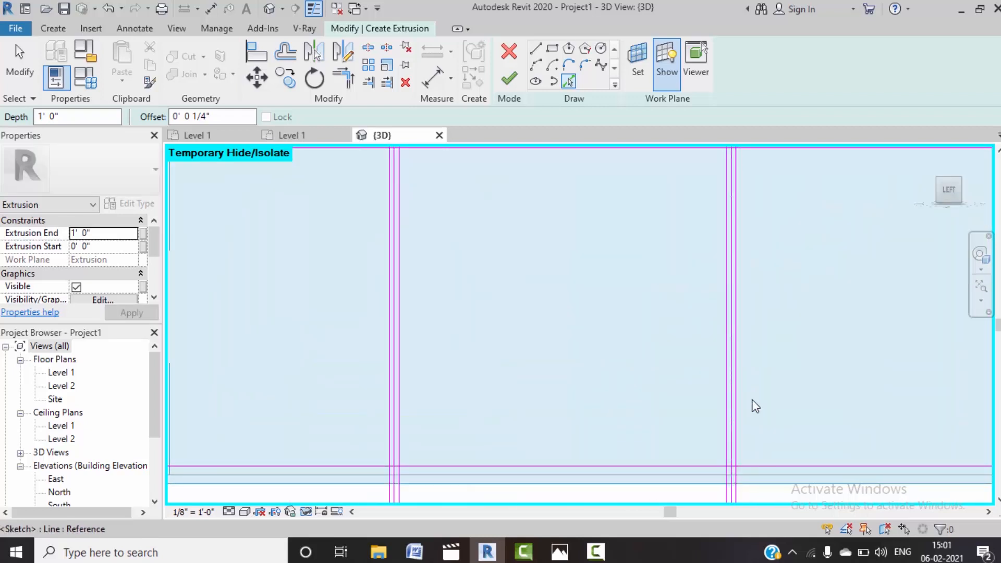
{"action": "scroll", "coordinate": [768, 399], "scroll_direction": "down", "scroll_amount": 3}
{"action": "middle_click_drag", "start_coordinate": [768, 408], "coordinate": [449, 428]}
{"action": "scroll", "coordinate": [566, 414], "scroll_direction": "up", "scroll_amount": 4}
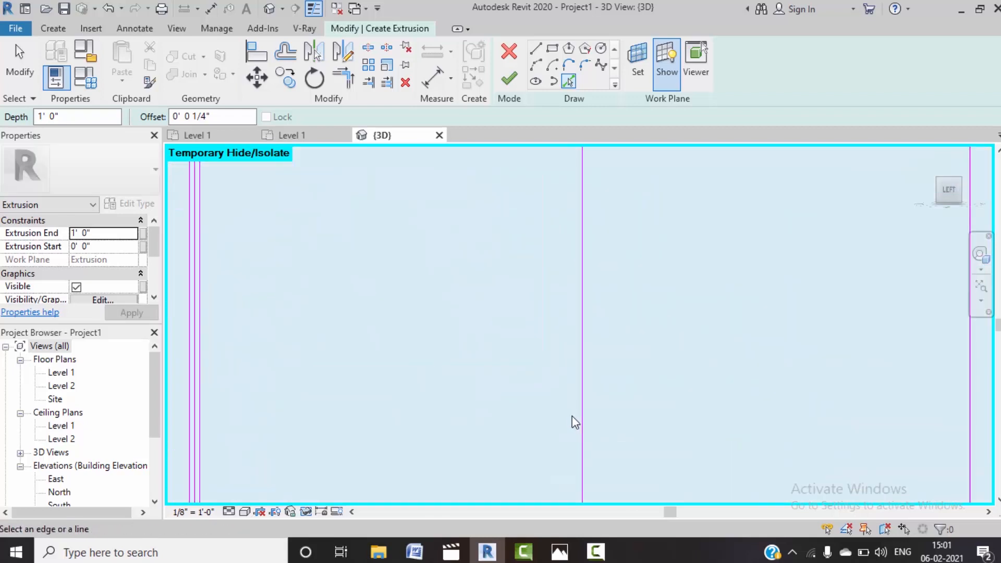
{"action": "left_click", "coordinate": [588, 433]}
{"action": "scroll", "coordinate": [613, 433], "scroll_direction": "down", "scroll_amount": 6}
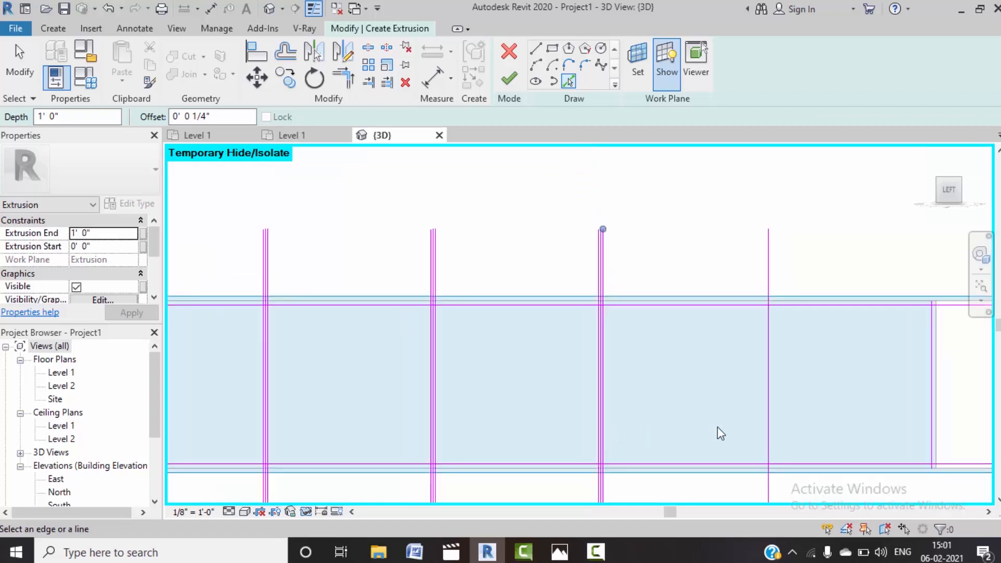
{"action": "scroll", "coordinate": [772, 417], "scroll_direction": "down", "scroll_amount": 3}
{"action": "middle_click_drag", "start_coordinate": [771, 416], "coordinate": [455, 380]}
{"action": "scroll", "coordinate": [459, 380], "scroll_direction": "up", "scroll_amount": 4}
{"action": "scroll", "coordinate": [428, 387], "scroll_direction": "up", "scroll_amount": 4}
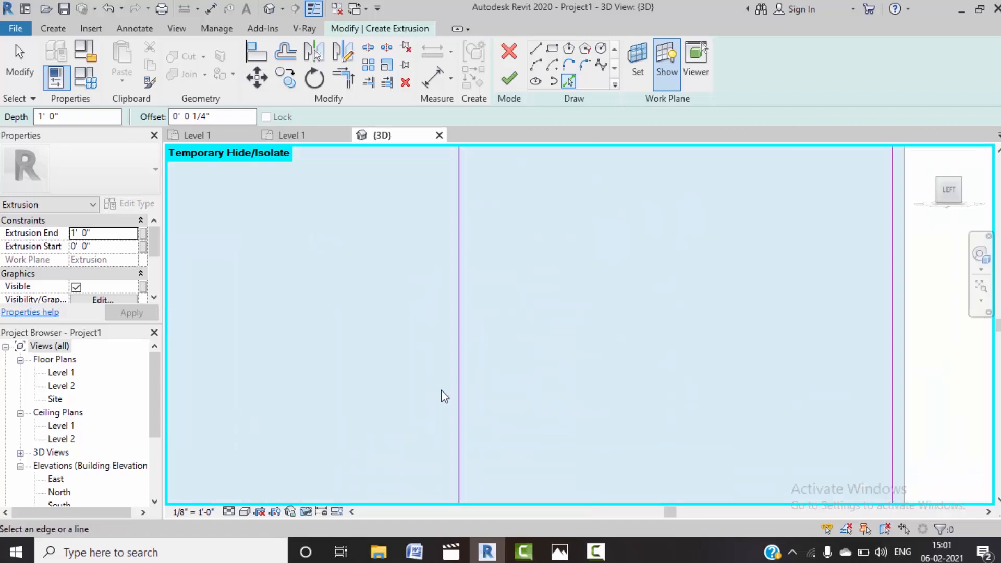
{"action": "left_click", "coordinate": [462, 415]}
{"action": "scroll", "coordinate": [497, 422], "scroll_direction": "down", "scroll_amount": 5}
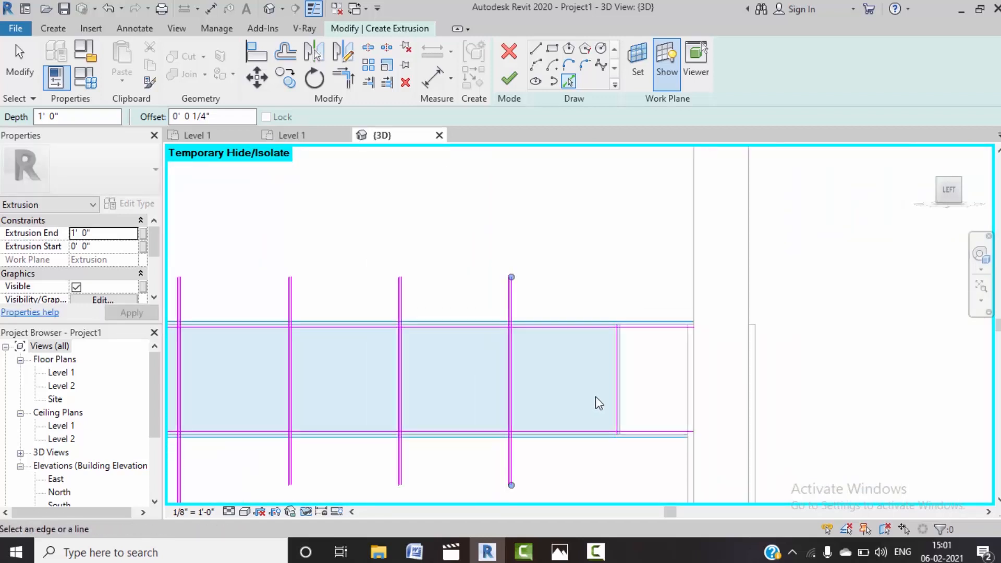
{"action": "key", "text": "Escape"}
Step: Delete the original centre line between the offset lines at the two rightmost divisions
{"action": "scroll", "coordinate": [507, 312], "scroll_direction": "up", "scroll_amount": 2}
{"action": "scroll", "coordinate": [513, 284], "scroll_direction": "up", "scroll_amount": 4}
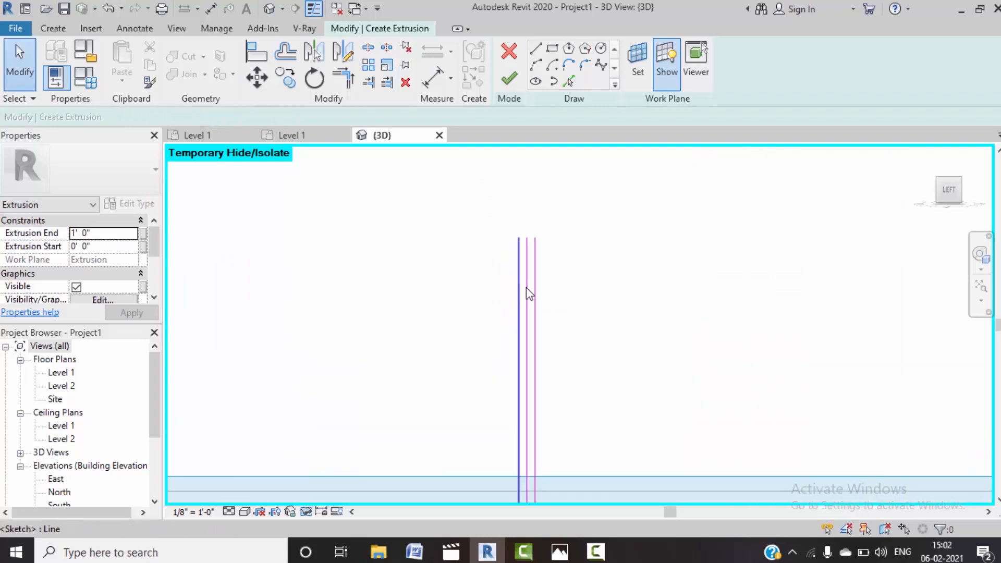
{"action": "left_click", "coordinate": [528, 295]}
{"action": "key", "text": "Delete"}
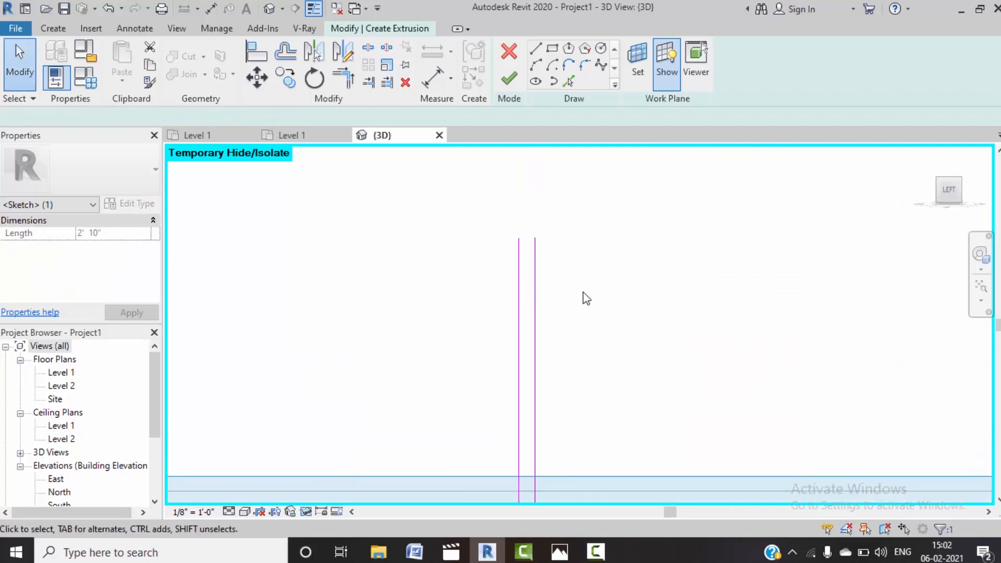
{"action": "scroll", "coordinate": [583, 292], "scroll_direction": "down", "scroll_amount": 4}
{"action": "scroll", "coordinate": [588, 374], "scroll_direction": "up", "scroll_amount": 5}
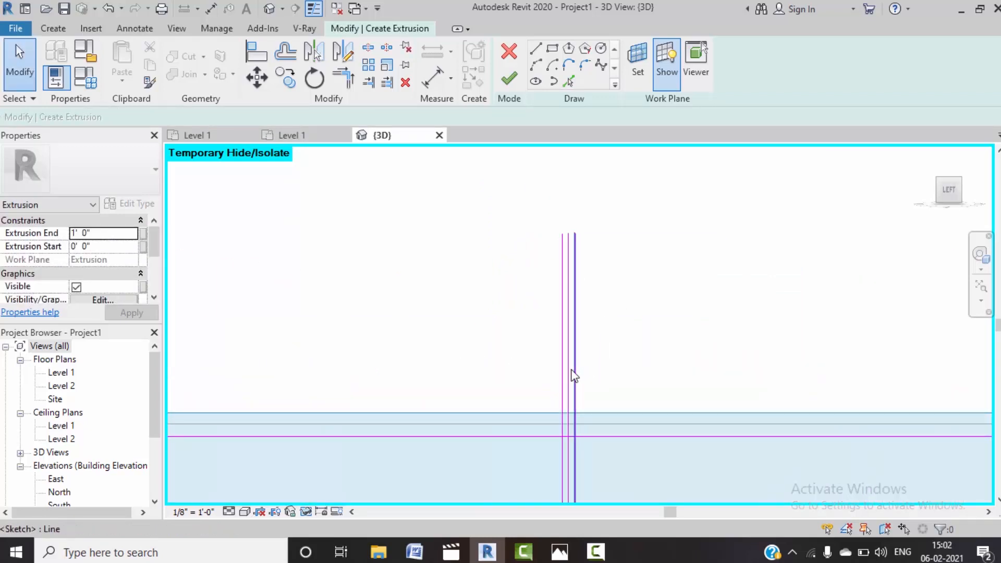
{"action": "left_click", "coordinate": [574, 371]}
{"action": "scroll", "coordinate": [584, 365], "scroll_direction": "down", "scroll_amount": 3}
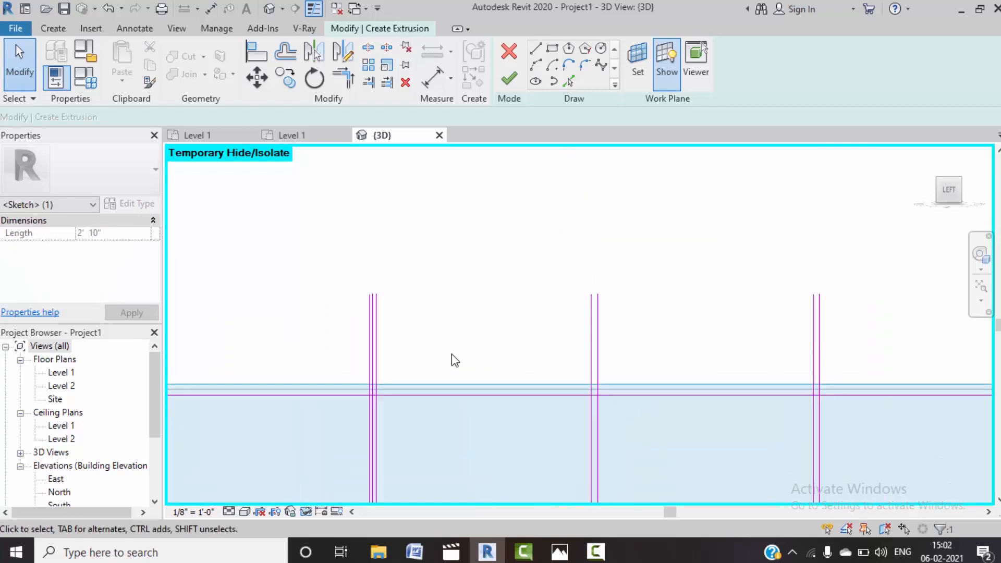
{"action": "key", "text": "Delete"}
Step: Delete the original centre lines from the three remaining divisions, leaving only their offset line pairs
{"action": "scroll", "coordinate": [365, 365], "scroll_direction": "up", "scroll_amount": 4}
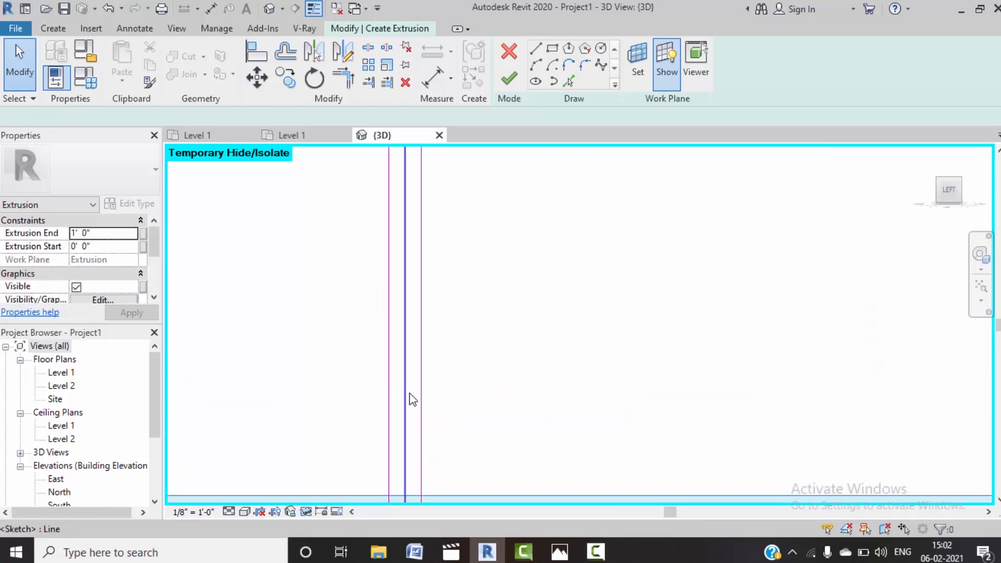
{"action": "scroll", "coordinate": [483, 379], "scroll_direction": "down", "scroll_amount": 4}
{"action": "scroll", "coordinate": [302, 368], "scroll_direction": "up", "scroll_amount": 2}
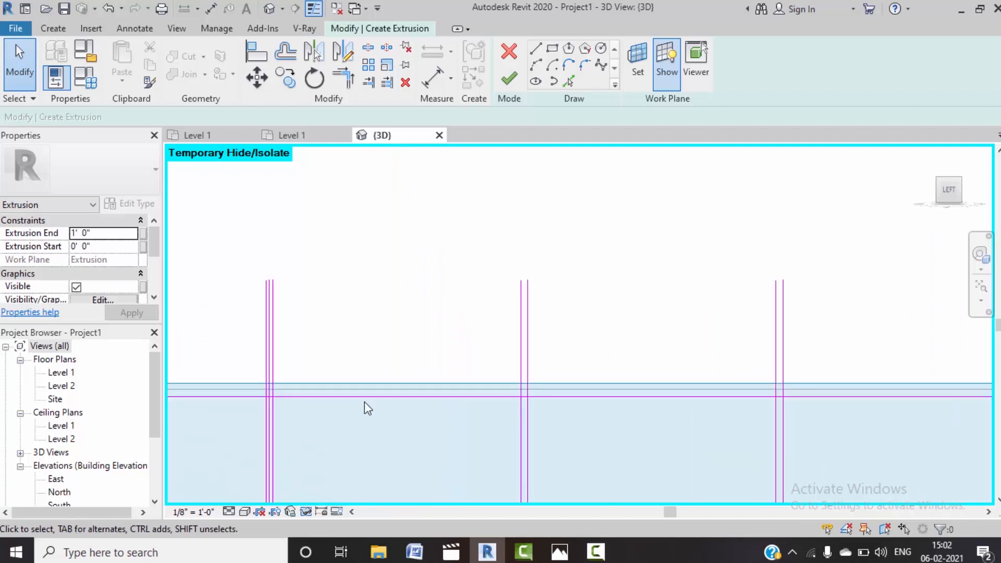
{"action": "scroll", "coordinate": [252, 369], "scroll_direction": "up", "scroll_amount": 3}
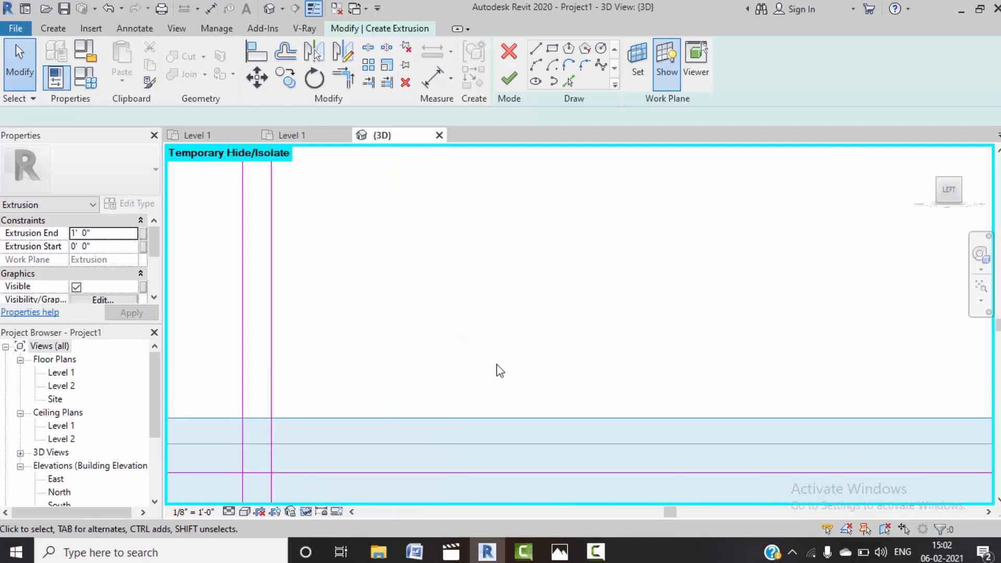
{"action": "scroll", "coordinate": [513, 376], "scroll_direction": "down", "scroll_amount": 3}
{"action": "scroll", "coordinate": [330, 377], "scroll_direction": "up", "scroll_amount": 3}
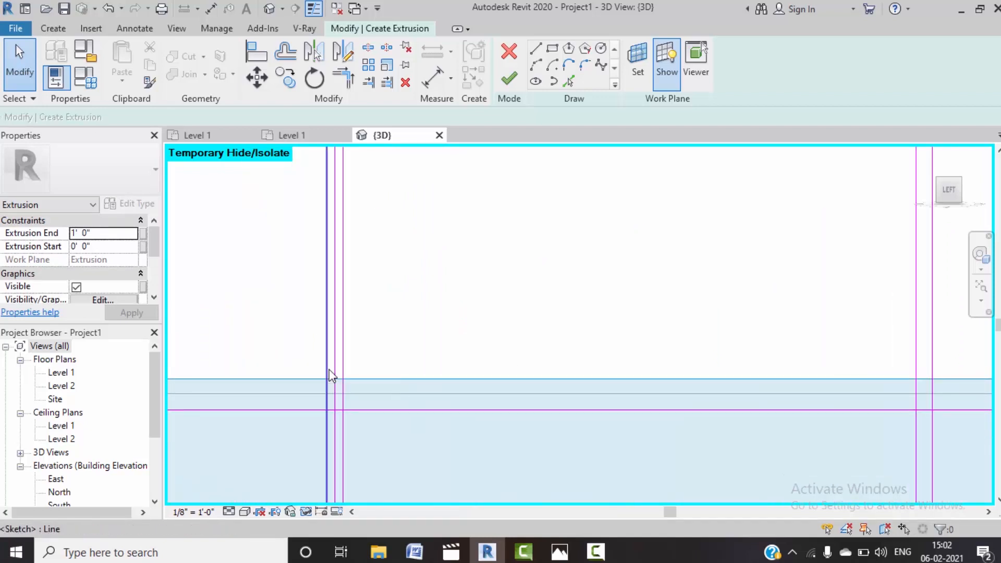
{"action": "scroll", "coordinate": [331, 375], "scroll_direction": "up", "scroll_amount": 2}
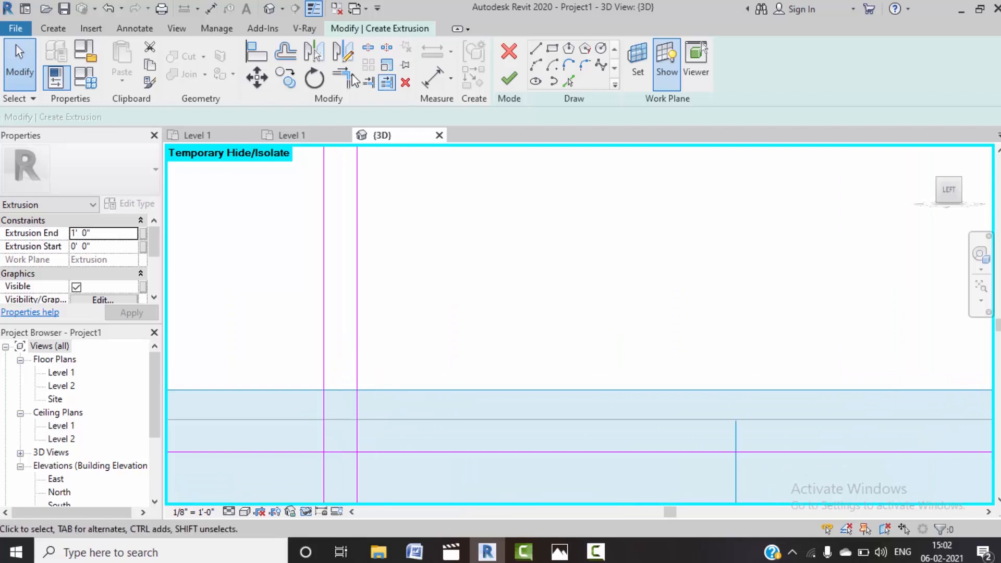
Step: Split the top inset line between the leftmost divider pair and trim both halves into corners with the divider lines
{"action": "left_click", "coordinate": [341, 451]}
{"action": "middle_click_drag", "start_coordinate": [394, 314], "coordinate": [492, 225]}
{"action": "left_click", "coordinate": [341, 83]}
{"action": "left_click", "coordinate": [400, 363]}
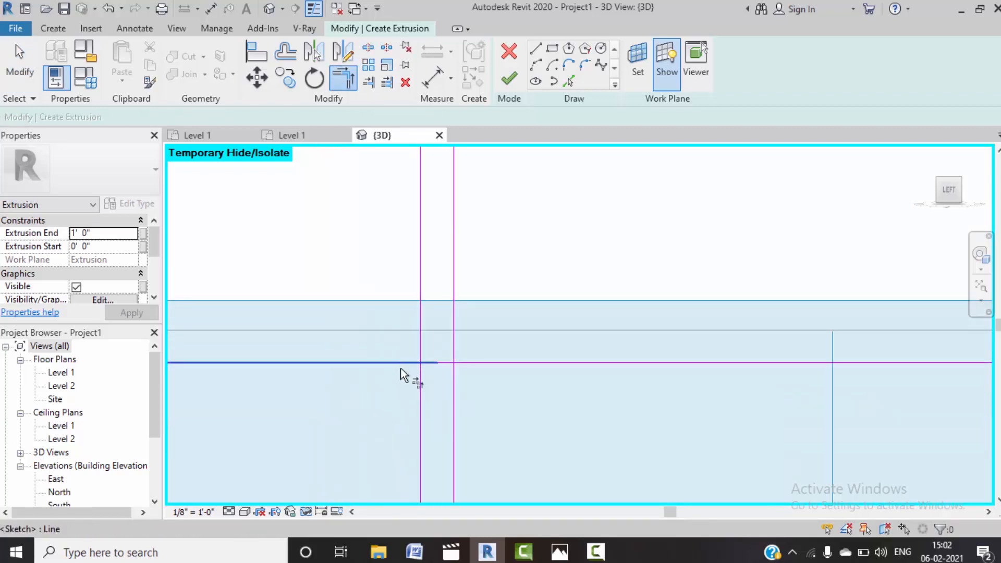
{"action": "left_click", "coordinate": [421, 393]}
{"action": "left_click", "coordinate": [452, 385]}
{"action": "left_click", "coordinate": [472, 362]}
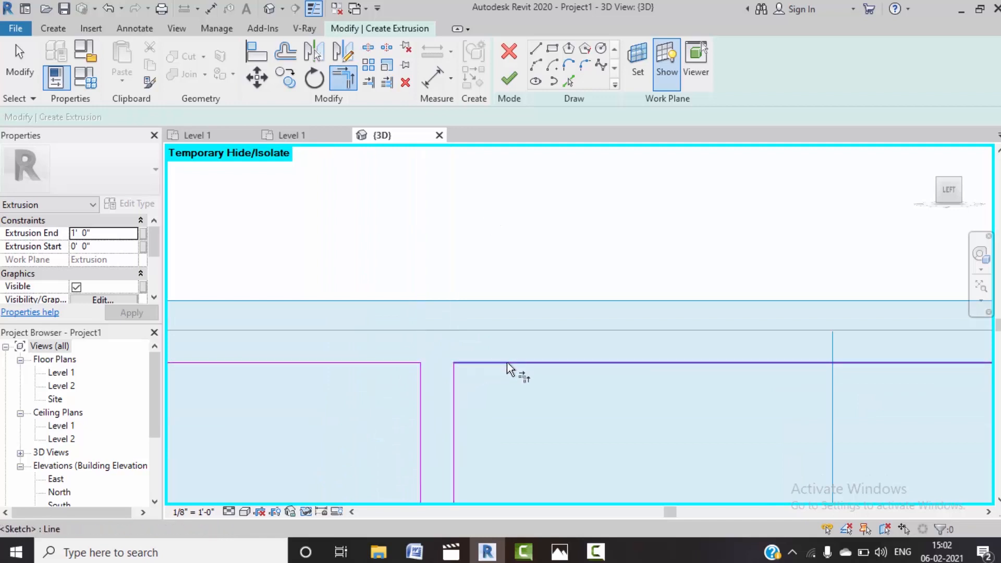
Step: Split the top inset line at the second divider pair from the left and trim it into corners with both divider lines
{"action": "scroll", "coordinate": [507, 363], "scroll_direction": "down", "scroll_amount": 2}
{"action": "middle_click_drag", "start_coordinate": [654, 396], "coordinate": [358, 262]}
{"action": "left_click", "coordinate": [368, 48]}
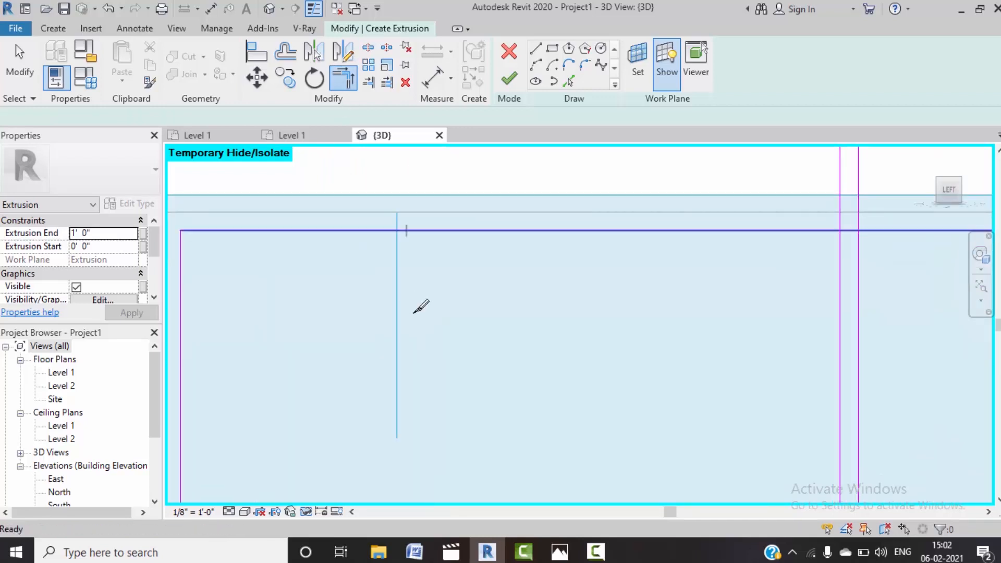
{"action": "scroll", "coordinate": [420, 306], "scroll_direction": "down", "scroll_amount": 2}
{"action": "scroll", "coordinate": [515, 334], "scroll_direction": "down", "scroll_amount": 2}
{"action": "middle_click_drag", "start_coordinate": [500, 344], "coordinate": [332, 372]}
{"action": "scroll", "coordinate": [339, 365], "scroll_direction": "down", "scroll_amount": 1}
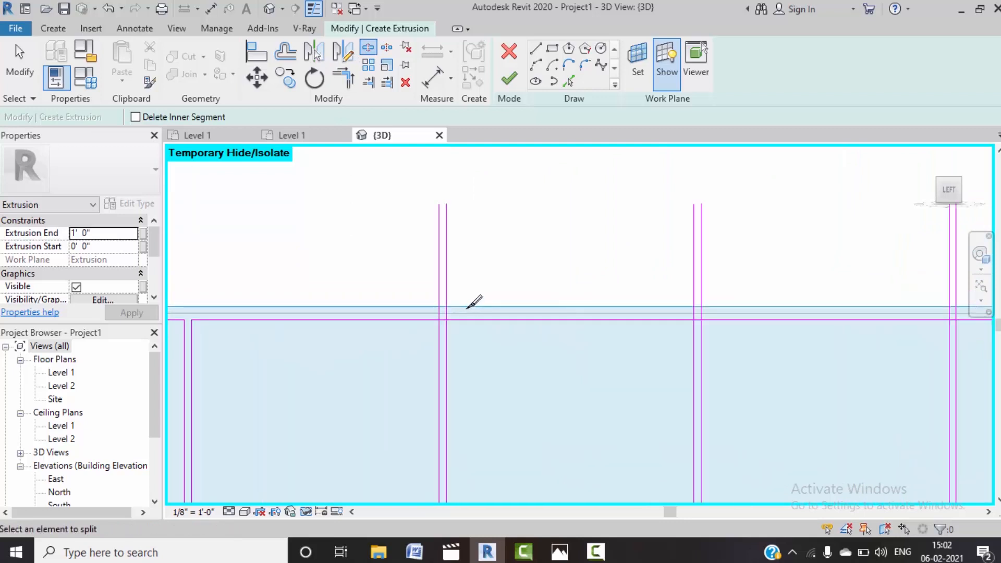
{"action": "scroll", "coordinate": [455, 316], "scroll_direction": "up", "scroll_amount": 6}
{"action": "left_click", "coordinate": [430, 324]}
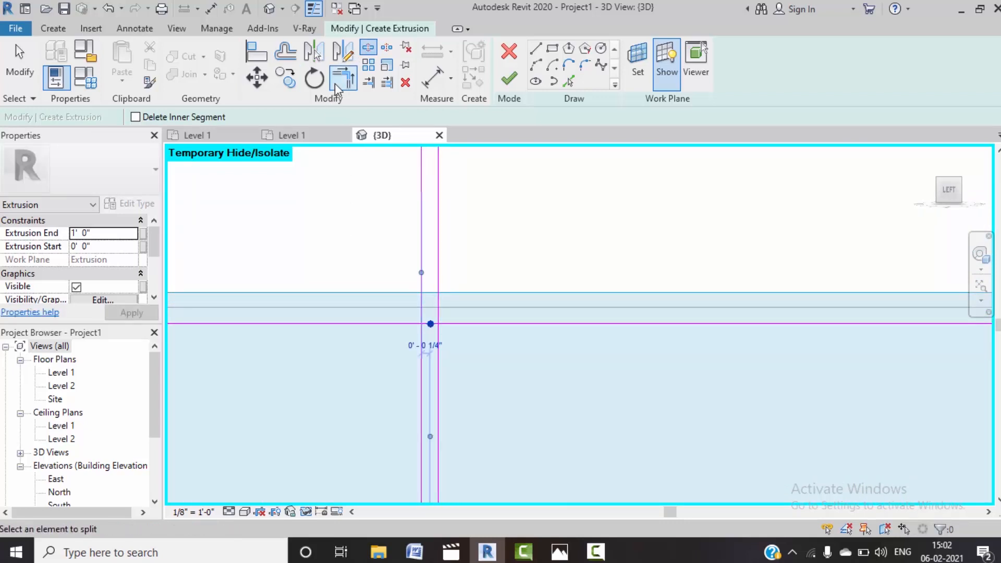
{"action": "left_click", "coordinate": [336, 81]}
{"action": "left_click", "coordinate": [391, 323]}
{"action": "left_click", "coordinate": [421, 351]}
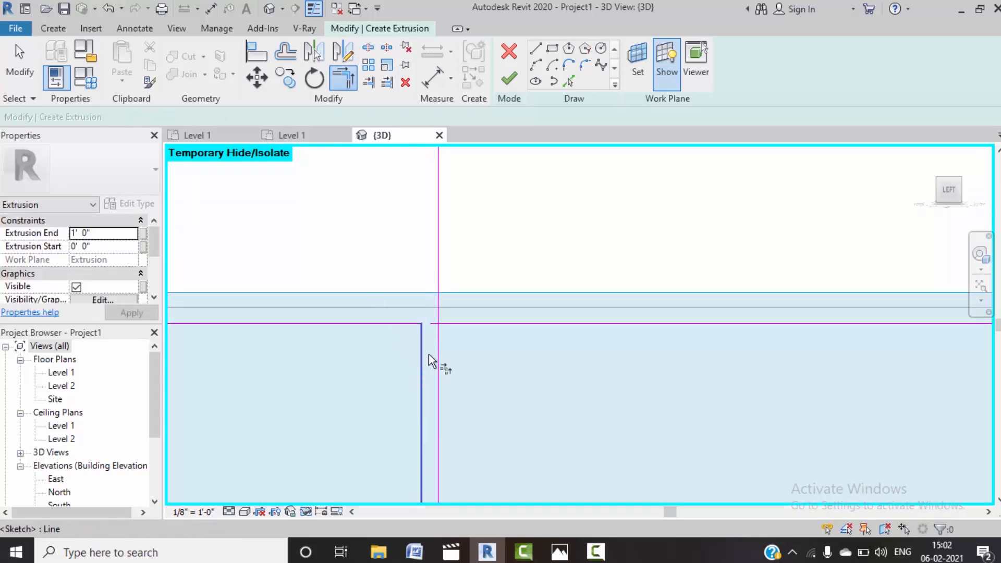
{"action": "left_click", "coordinate": [438, 355]}
{"action": "left_click", "coordinate": [457, 325]}
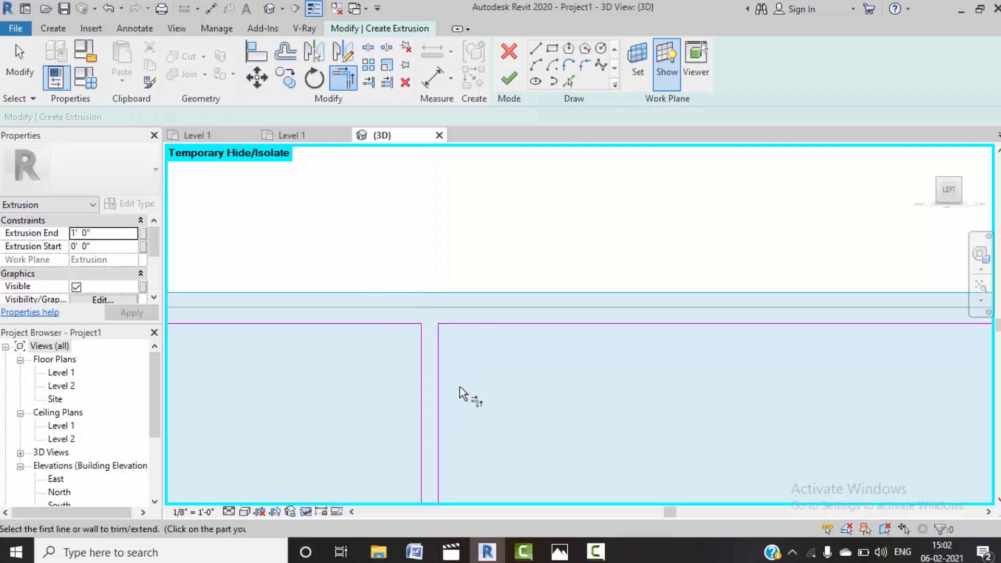
Step: Split the top inset line between the third divider pair and trim each half to its adjacent vertical line
{"action": "scroll", "coordinate": [460, 387], "scroll_direction": "down", "scroll_amount": 5}
{"action": "middle_click_drag", "start_coordinate": [661, 380], "coordinate": [575, 366]}
{"action": "scroll", "coordinate": [562, 355], "scroll_direction": "up", "scroll_amount": 4}
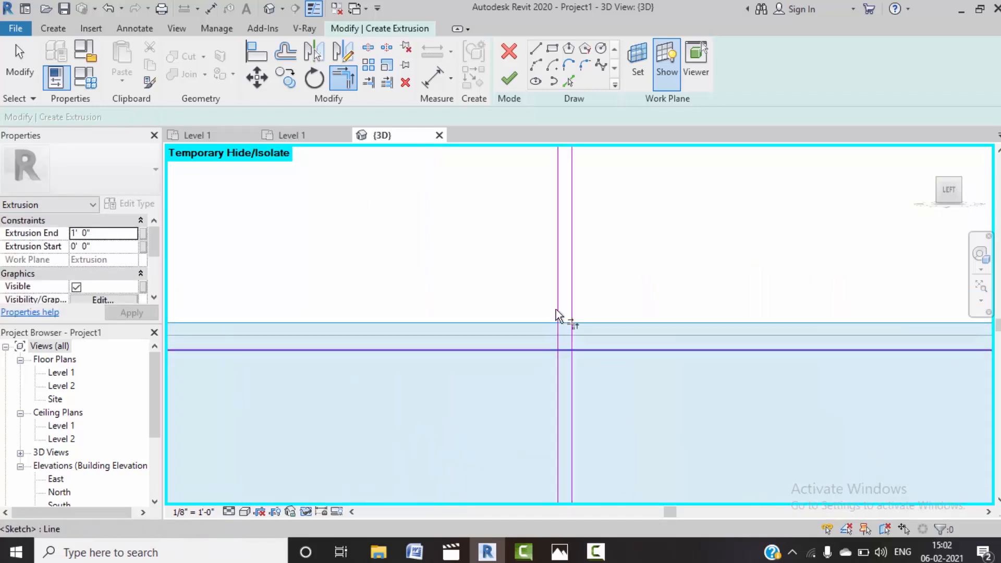
{"action": "key", "text": "s"}
{"action": "key", "text": "l"}
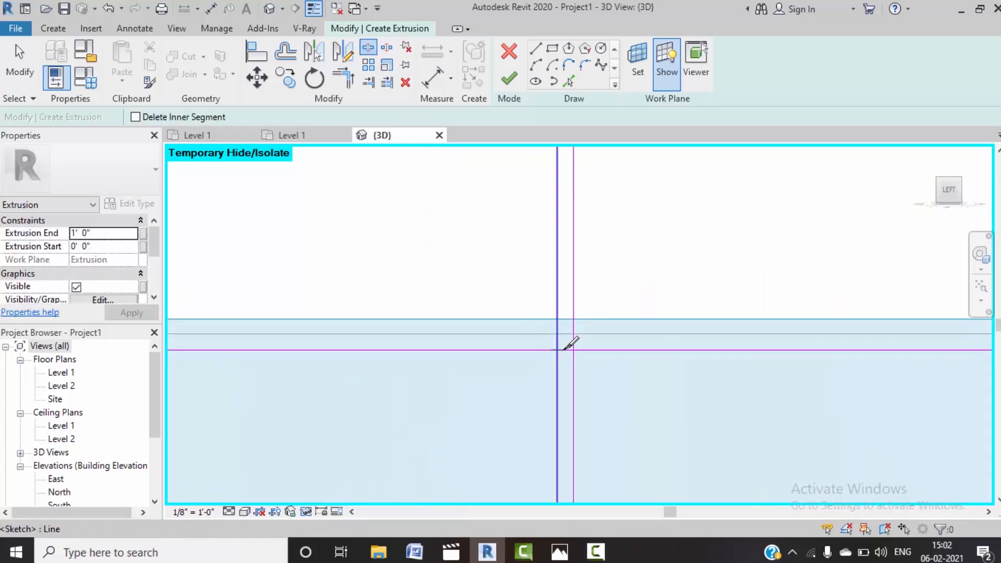
{"action": "left_click", "coordinate": [566, 348]}
{"action": "key", "text": "t"}
{"action": "key", "text": "r"}
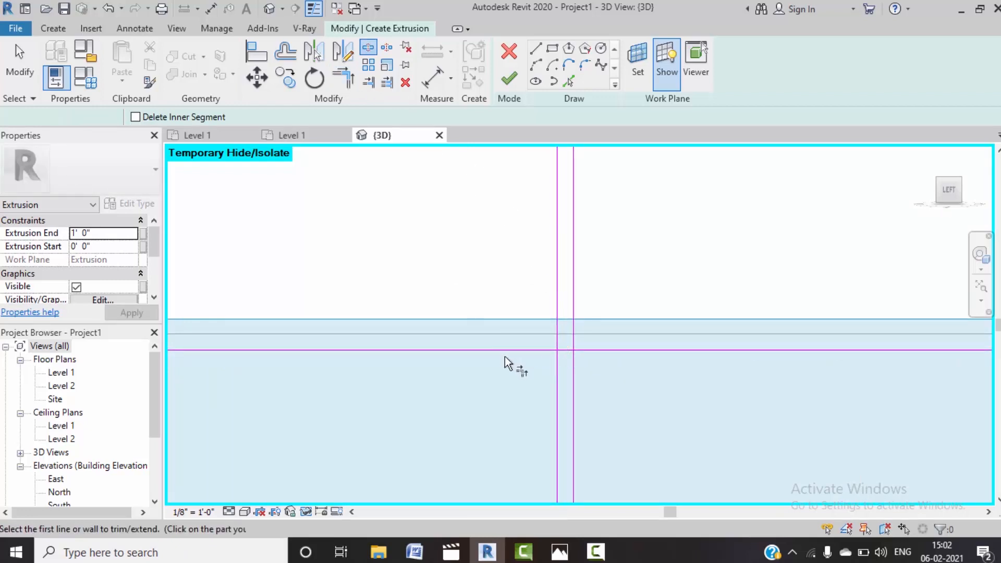
{"action": "left_click", "coordinate": [526, 351]}
{"action": "left_click", "coordinate": [558, 377]}
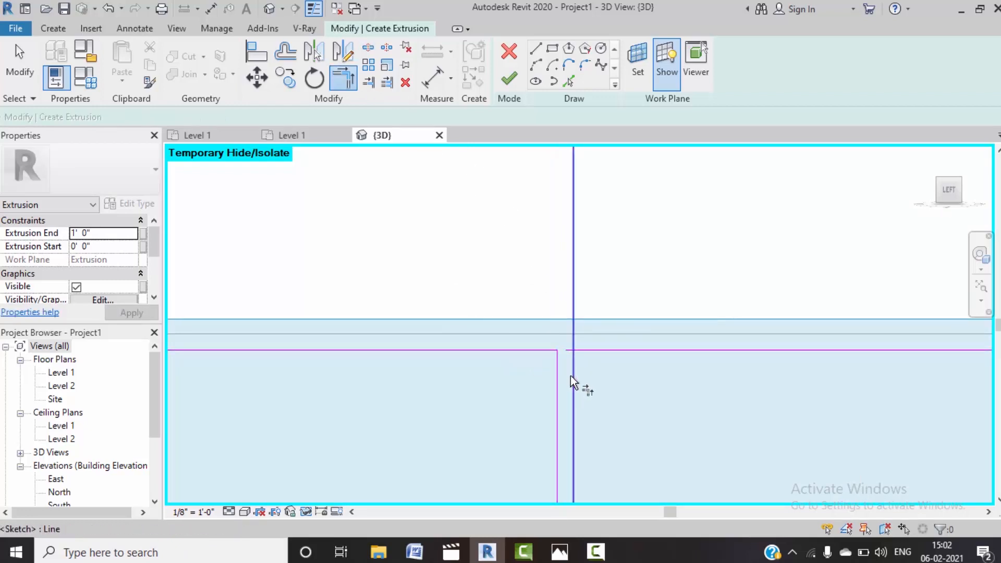
{"action": "left_click", "coordinate": [571, 376]}
{"action": "left_click", "coordinate": [584, 350]}
Step: Split the top inset line between the fourth divider pair from the left and trim both halves into corners with the divider lines
{"action": "scroll", "coordinate": [594, 456], "scroll_direction": "down", "scroll_amount": 4}
{"action": "middle_click_drag", "start_coordinate": [715, 444], "coordinate": [473, 335]}
{"action": "scroll", "coordinate": [552, 292], "scroll_direction": "up", "scroll_amount": 4}
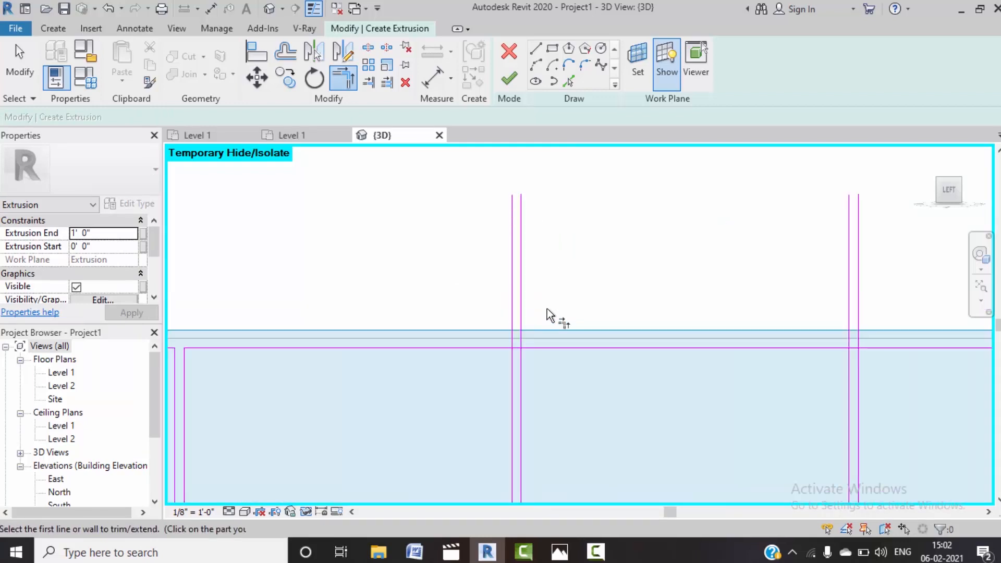
{"action": "left_click", "coordinate": [372, 52]}
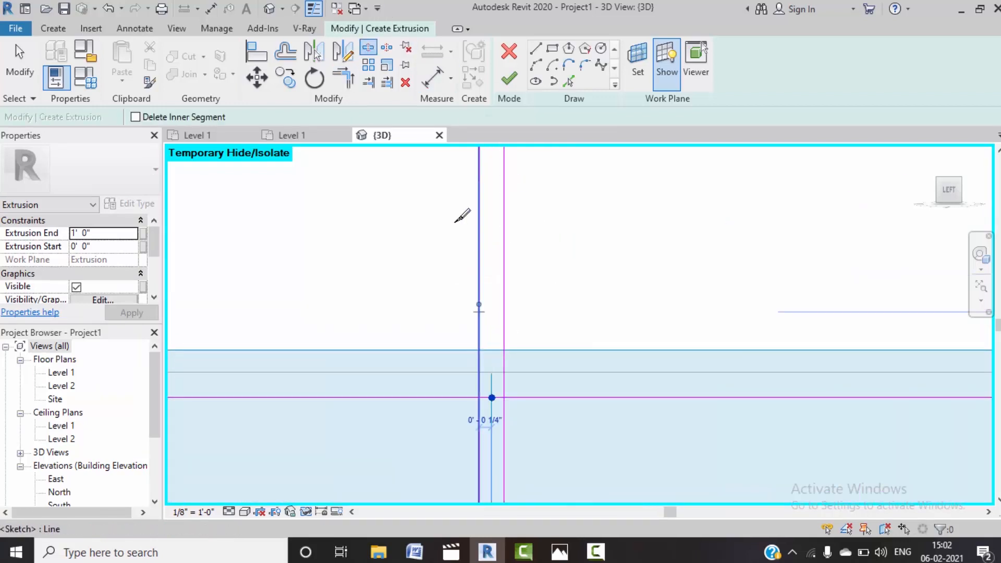
{"action": "left_click", "coordinate": [343, 78]}
{"action": "left_click", "coordinate": [457, 398]}
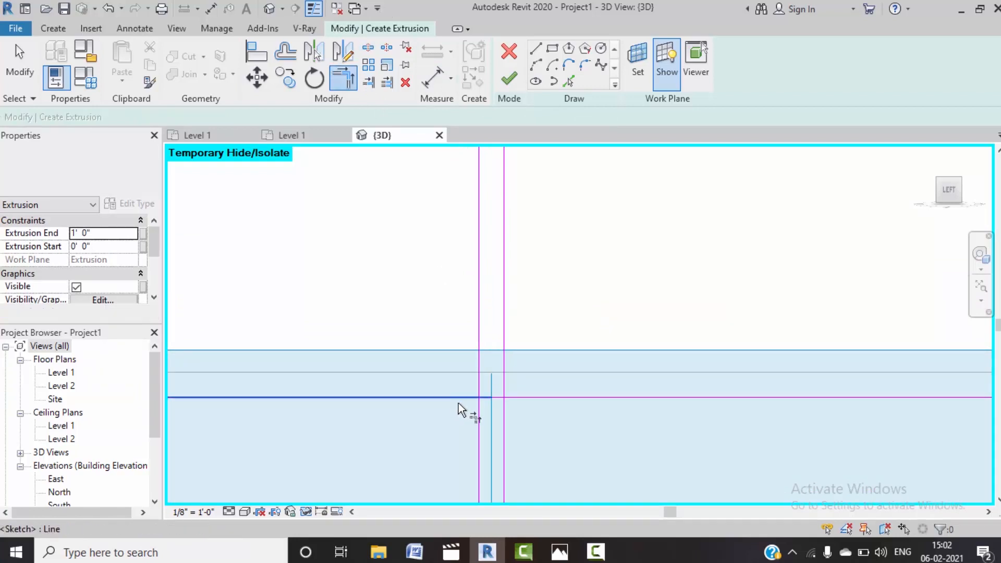
{"action": "left_click", "coordinate": [479, 420]}
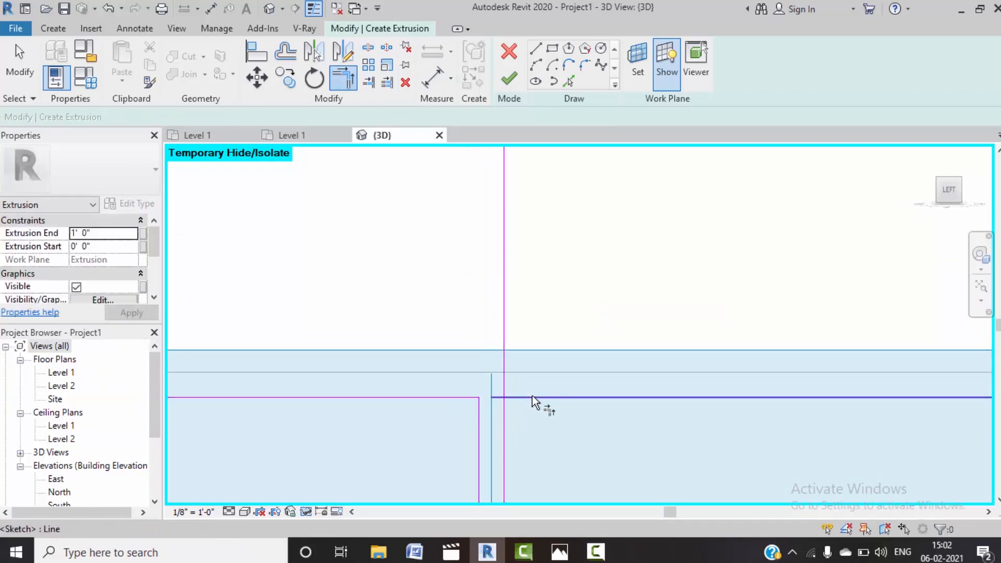
{"action": "left_click", "coordinate": [506, 425]}
{"action": "left_click", "coordinate": [530, 398]}
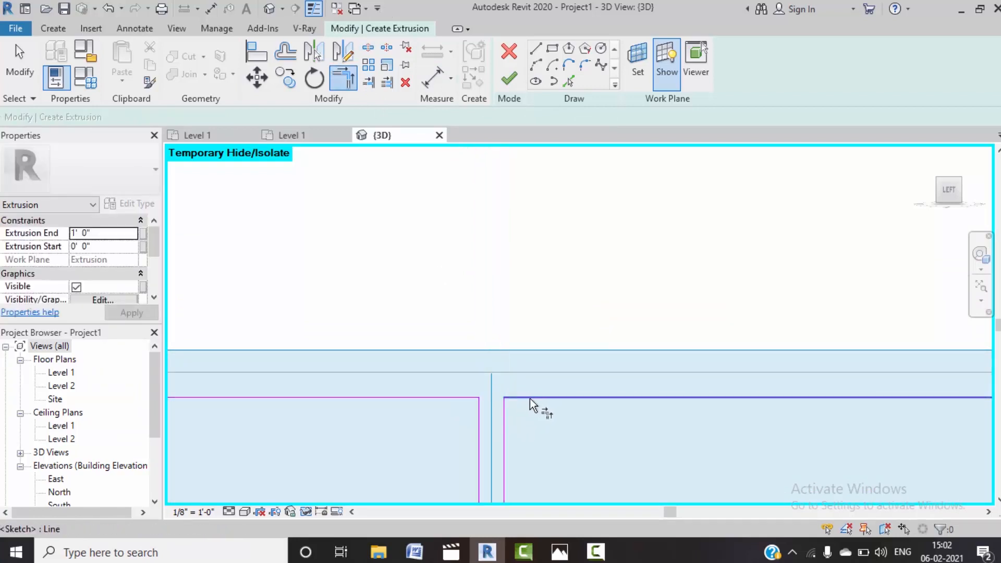
Step: Split the top inset line at the rightmost divider pair and trim both halves into corners with the adjacent vertical lines
{"action": "scroll", "coordinate": [538, 402], "scroll_direction": "down", "scroll_amount": 3}
{"action": "middle_click_drag", "start_coordinate": [731, 441], "coordinate": [476, 379]}
{"action": "scroll", "coordinate": [505, 346], "scroll_direction": "up", "scroll_amount": 3}
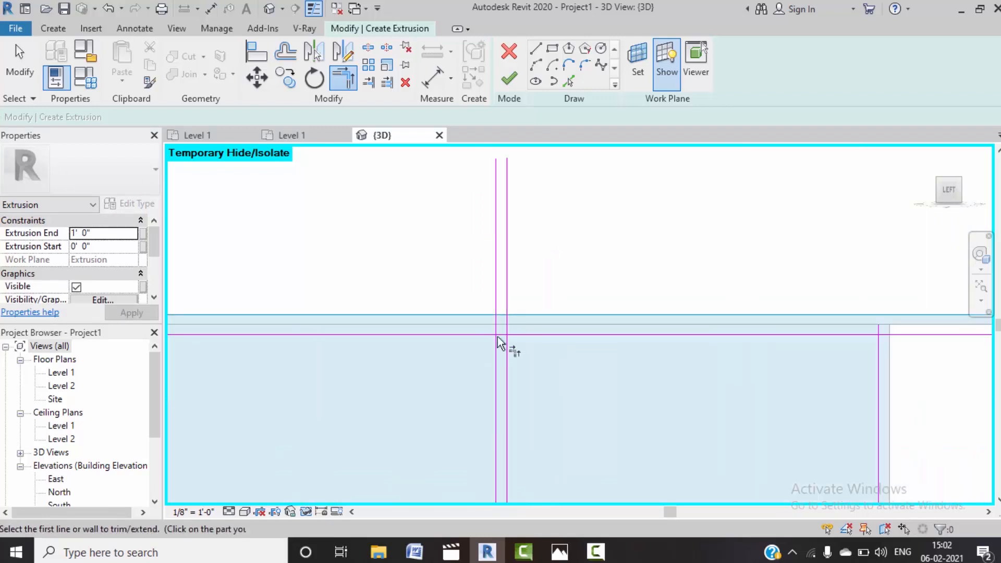
{"action": "left_click", "coordinate": [368, 48]}
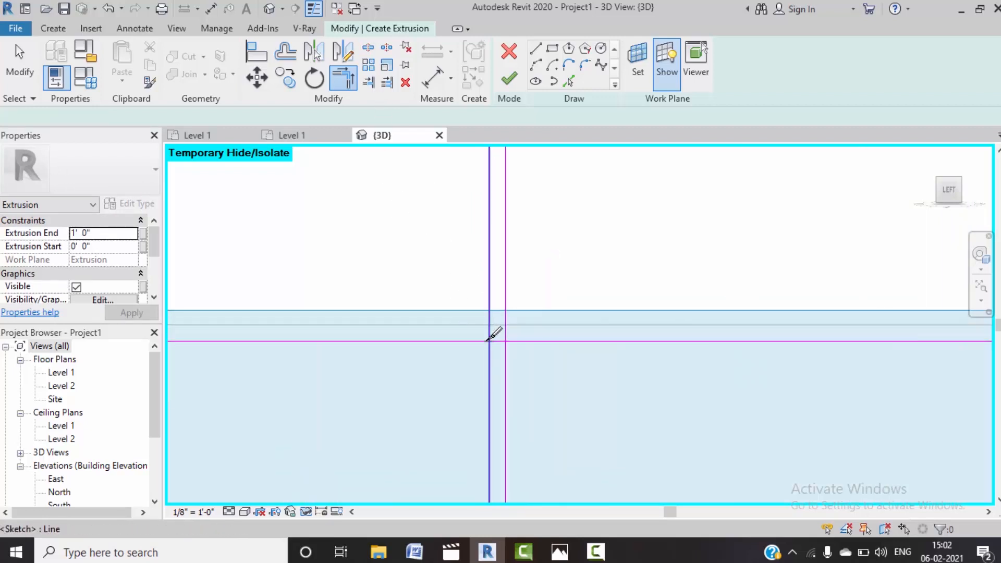
{"action": "scroll", "coordinate": [498, 334], "scroll_direction": "up", "scroll_amount": 2}
{"action": "left_click", "coordinate": [503, 340]}
{"action": "left_click", "coordinate": [343, 79]}
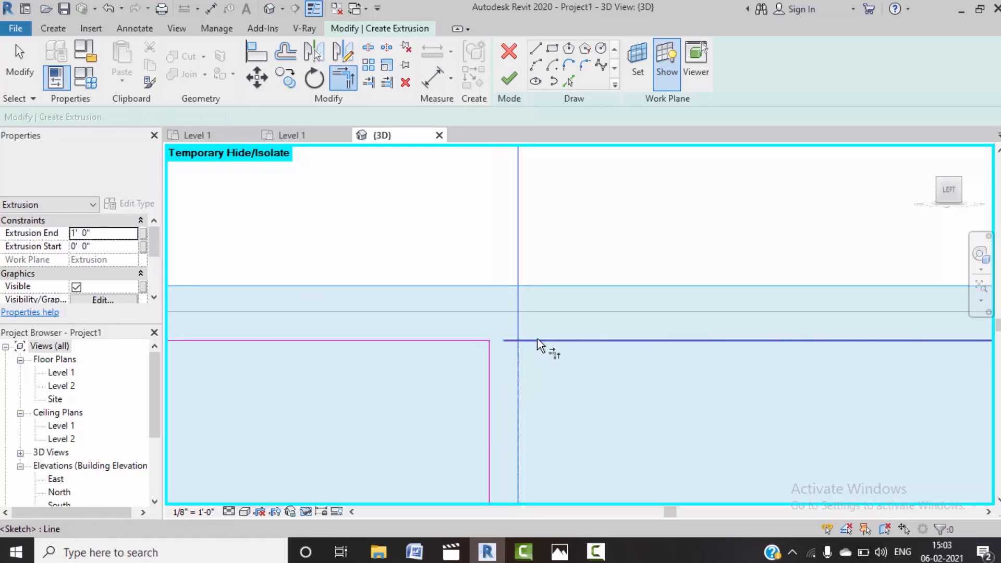
Step: Trim the top and bottom inset lines into corners with the inset line at the cabinet front's right end
{"action": "scroll", "coordinate": [548, 402], "scroll_direction": "down", "scroll_amount": 2}
{"action": "scroll", "coordinate": [547, 411], "scroll_direction": "down", "scroll_amount": 2}
{"action": "middle_click_drag", "start_coordinate": [778, 408], "coordinate": [694, 329]}
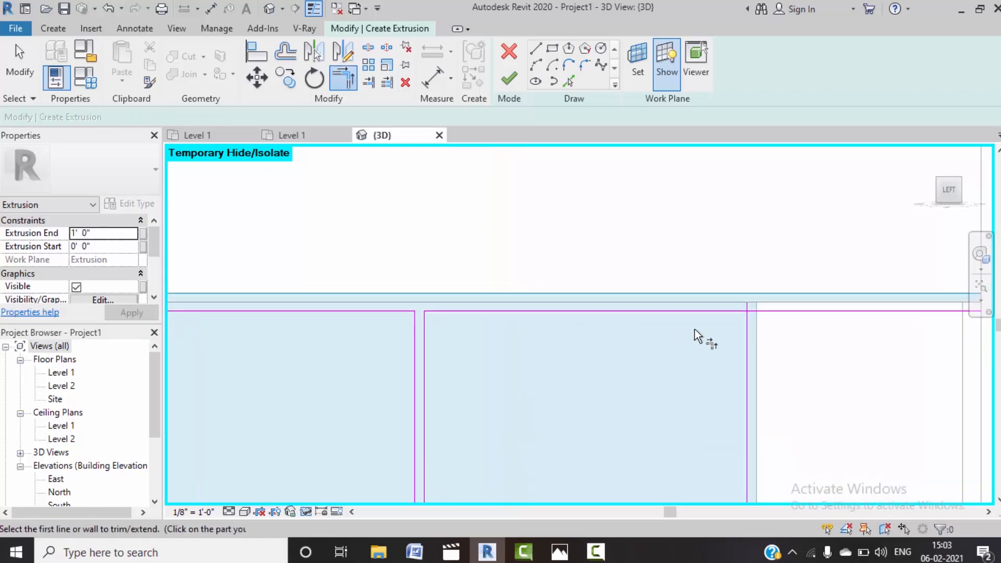
{"action": "scroll", "coordinate": [617, 386], "scroll_direction": "down", "scroll_amount": 2}
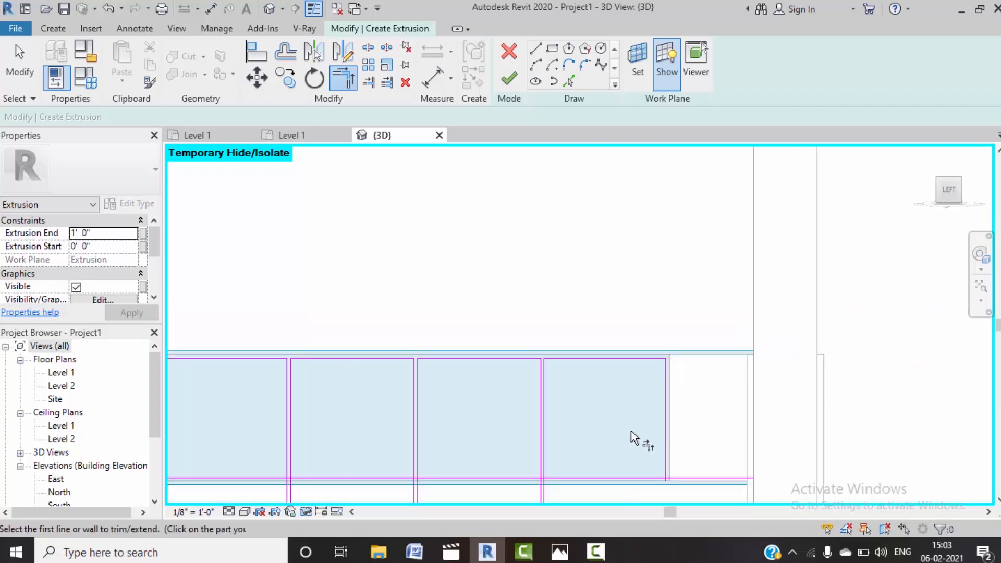
{"action": "scroll", "coordinate": [631, 431], "scroll_direction": "up", "scroll_amount": 5}
{"action": "left_click", "coordinate": [649, 367]}
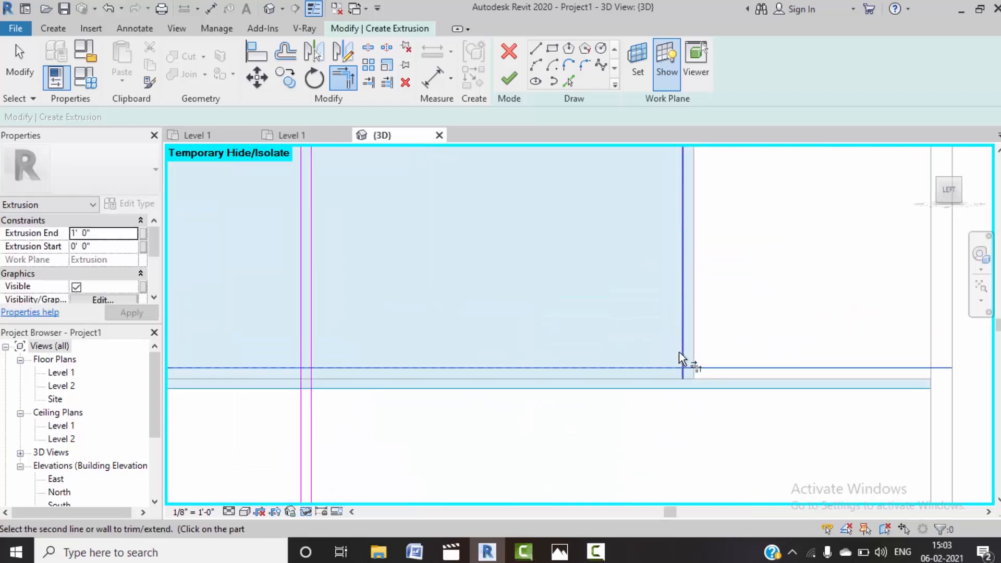
{"action": "left_click", "coordinate": [681, 352]}
Step: Split the bottom inset line between the rightmost divider pair and trim each half into a corner with its divider line
{"action": "scroll", "coordinate": [355, 351], "scroll_direction": "down", "scroll_amount": 1}
{"action": "scroll", "coordinate": [466, 360], "scroll_direction": "up", "scroll_amount": 5}
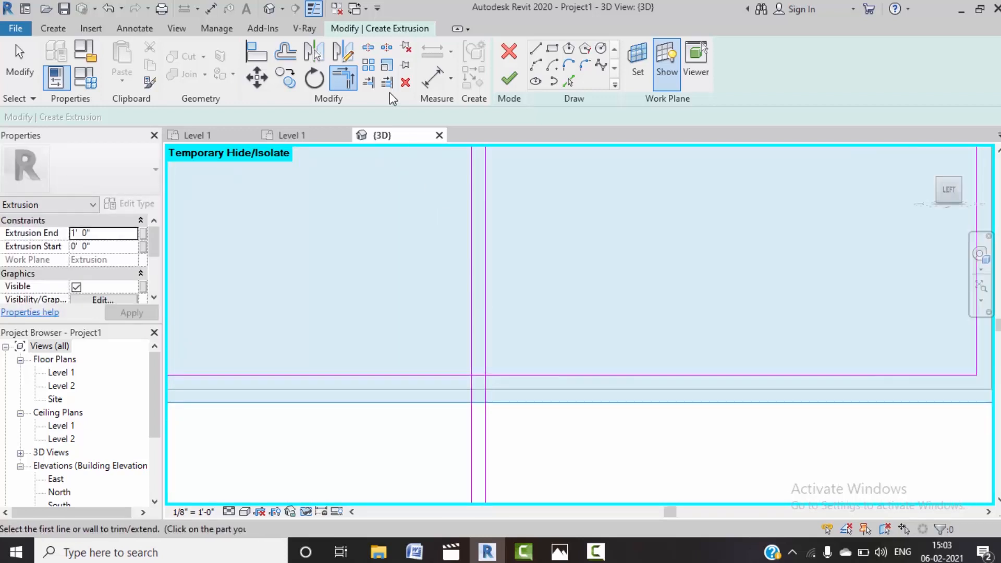
{"action": "left_click", "coordinate": [369, 47]}
{"action": "scroll", "coordinate": [468, 376], "scroll_direction": "up", "scroll_amount": 2}
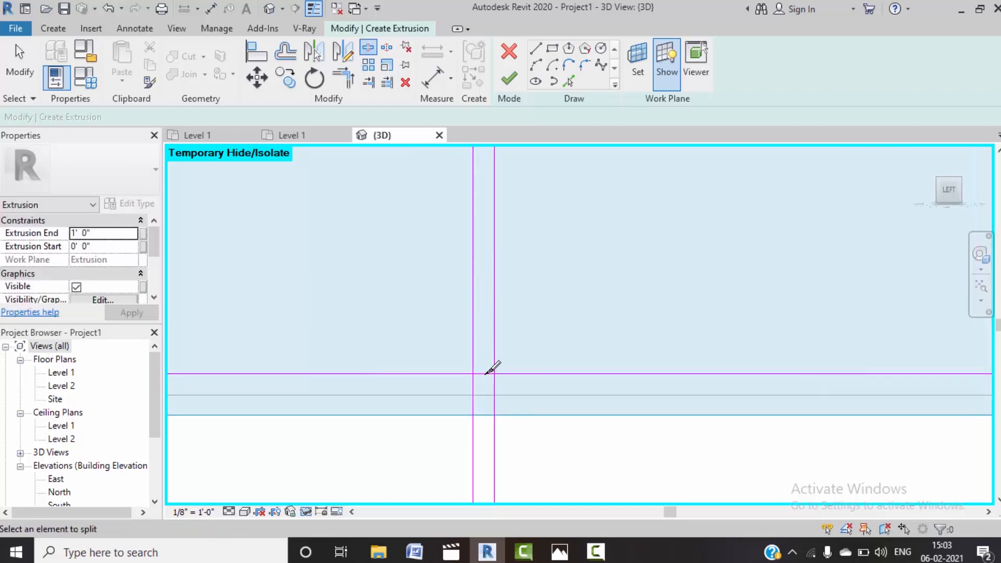
{"action": "left_click", "coordinate": [484, 374]}
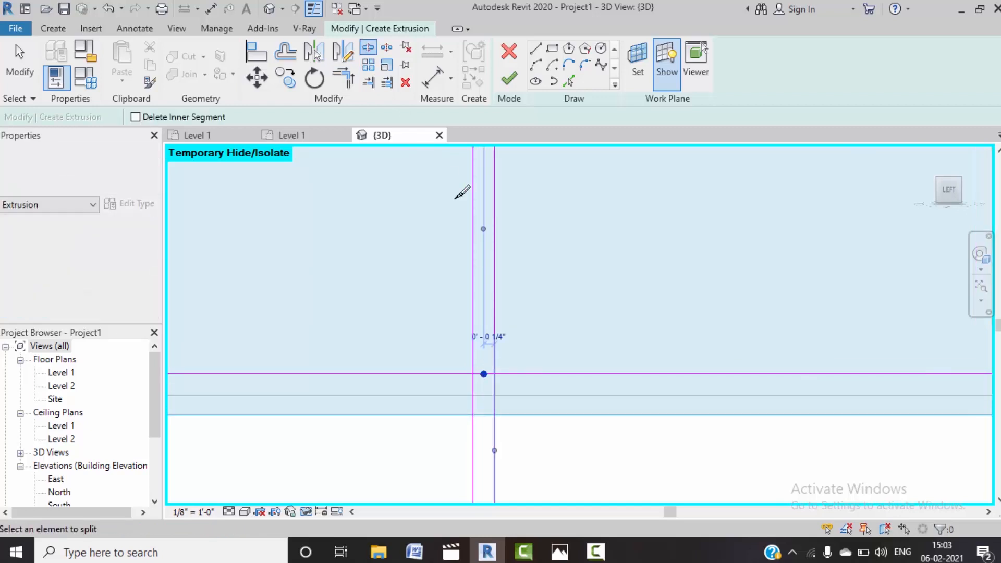
{"action": "left_click", "coordinate": [495, 356]}
{"action": "left_click", "coordinate": [518, 375]}
{"action": "left_click", "coordinate": [471, 361]}
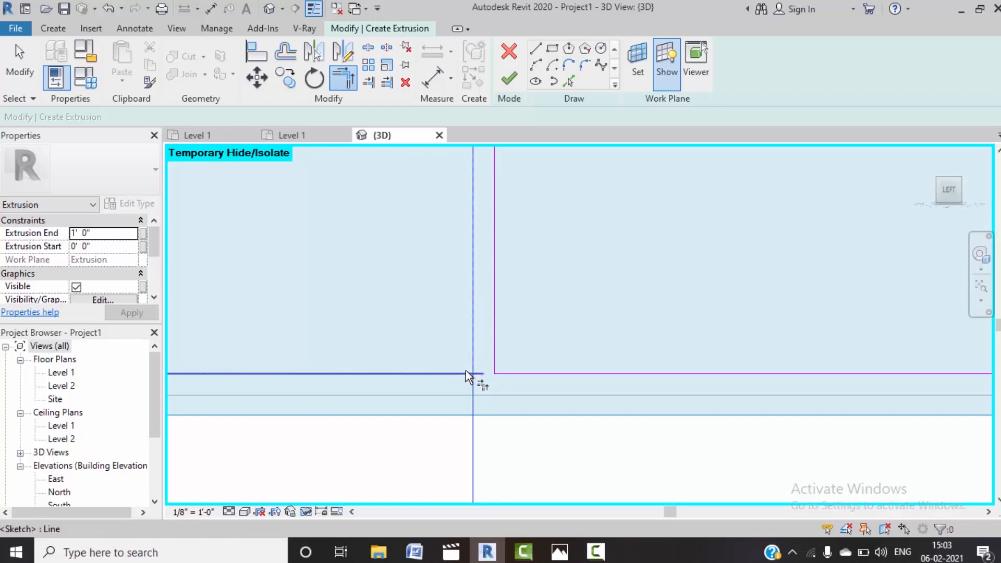
{"action": "left_click", "coordinate": [465, 372]}
Step: Split the bottom inset line at the second divider pair from the right and trim it into corners with both divider lines
{"action": "scroll", "coordinate": [562, 415], "scroll_direction": "down", "scroll_amount": 4}
{"action": "scroll", "coordinate": [380, 376], "scroll_direction": "up", "scroll_amount": 5}
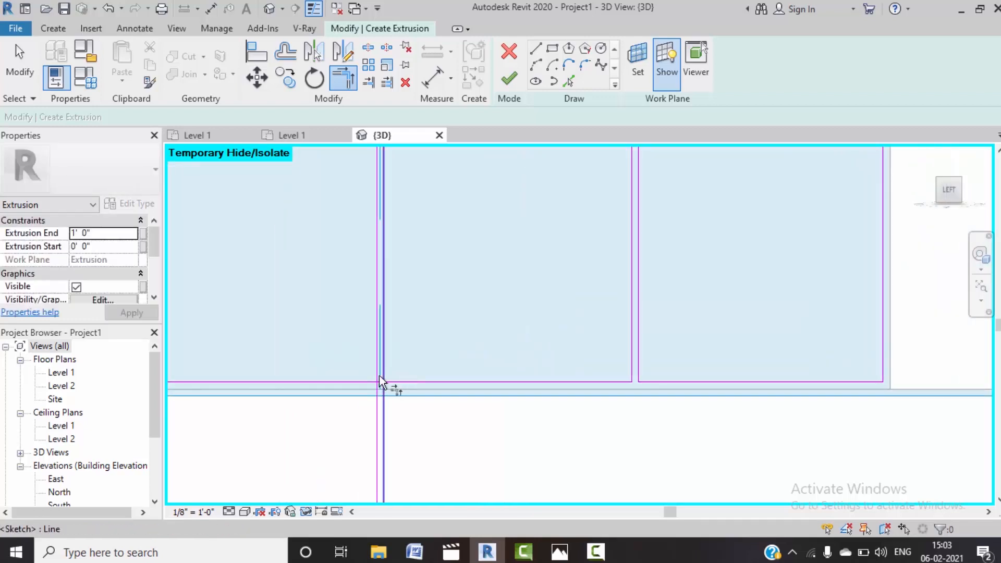
{"action": "left_click", "coordinate": [374, 48]}
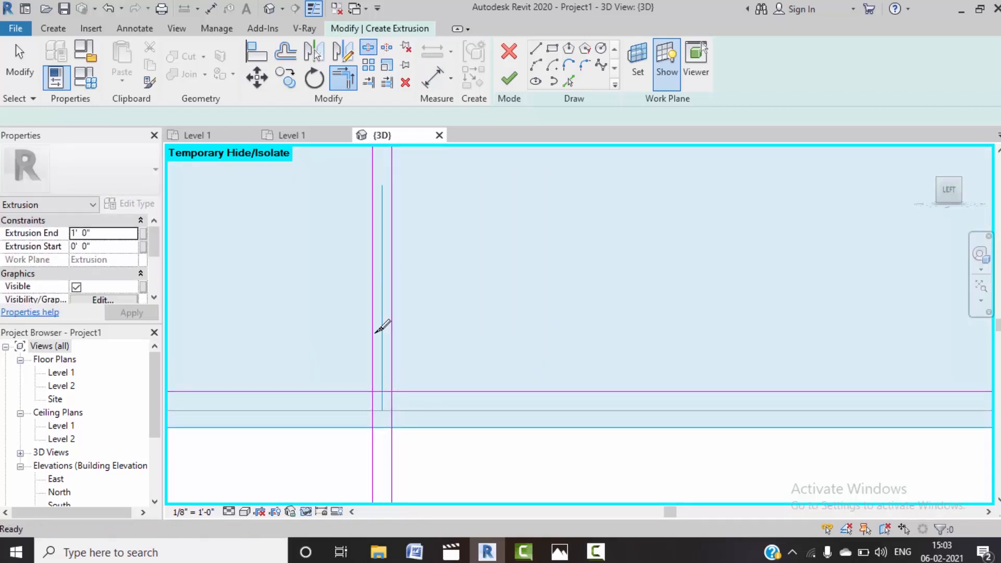
{"action": "left_click", "coordinate": [383, 391]}
{"action": "left_click", "coordinate": [344, 78]}
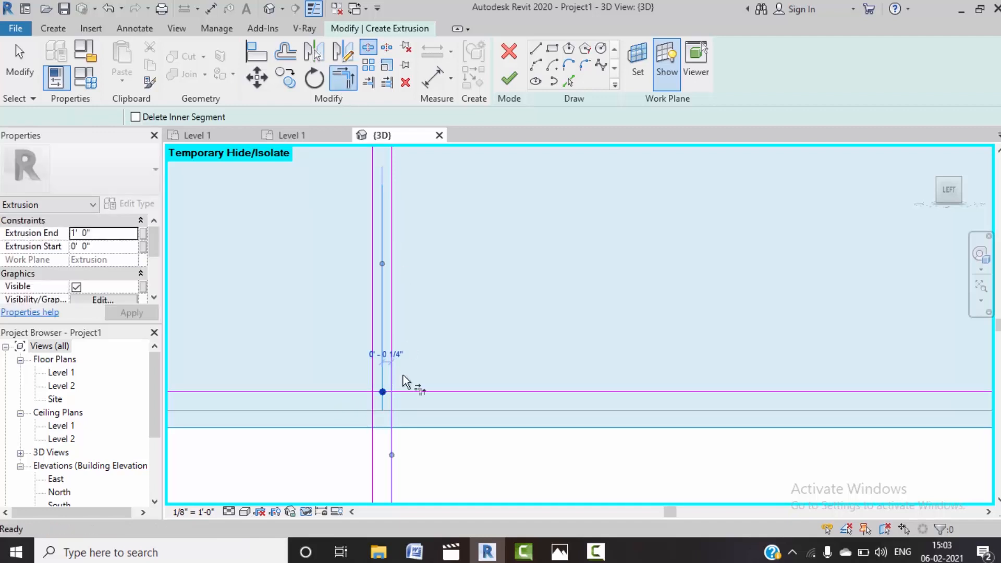
{"action": "left_click", "coordinate": [392, 374]}
{"action": "left_click", "coordinate": [407, 394]}
{"action": "left_click", "coordinate": [371, 376]}
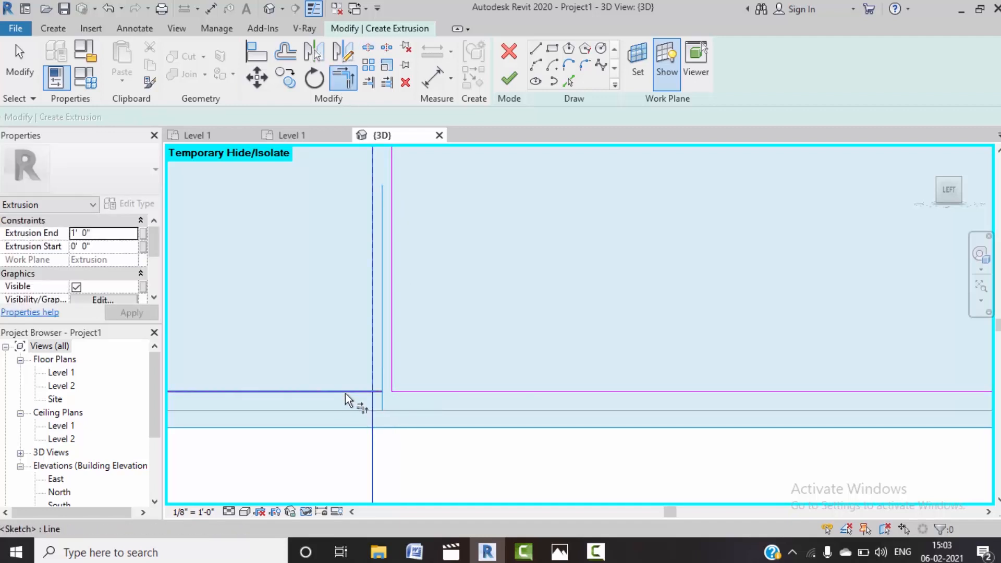
{"action": "left_click", "coordinate": [345, 393]}
Step: Split the bottom inset line between the middle divider pair and trim both halves to the adjacent vertical lines
{"action": "scroll", "coordinate": [453, 435], "scroll_direction": "down", "scroll_amount": 5}
{"action": "middle_click_drag", "start_coordinate": [342, 428], "coordinate": [510, 411]}
{"action": "scroll", "coordinate": [447, 413], "scroll_direction": "up", "scroll_amount": 6}
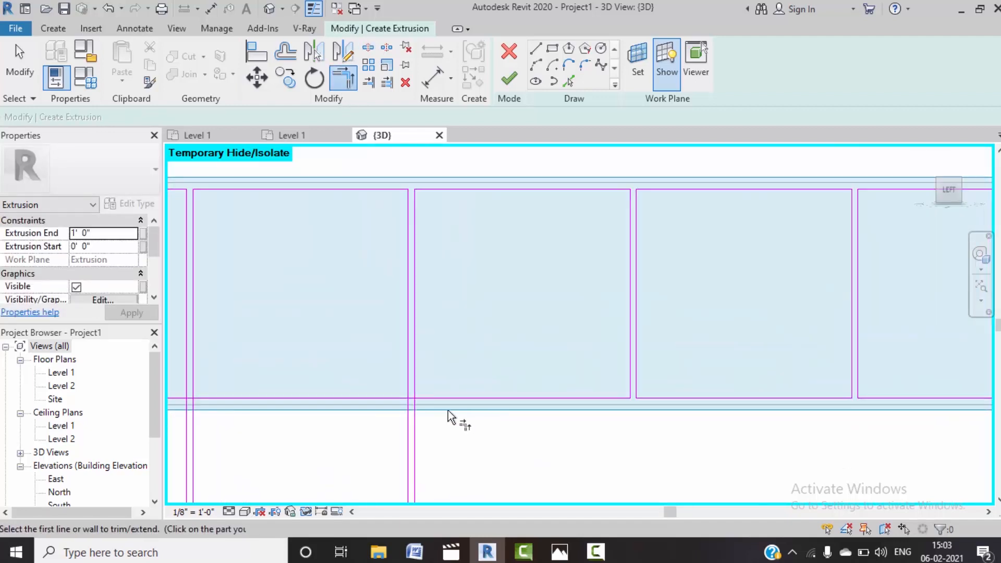
{"action": "left_click", "coordinate": [371, 82]}
{"action": "scroll", "coordinate": [365, 364], "scroll_direction": "up", "scroll_amount": 3}
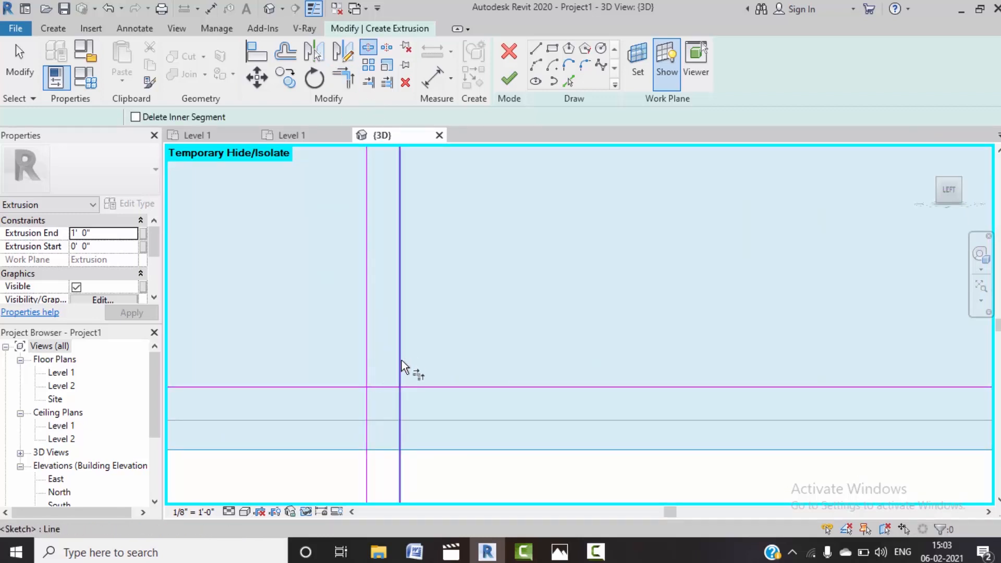
{"action": "key", "text": "t"}
{"action": "key", "text": "r"}
{"action": "left_click", "coordinate": [402, 368]}
{"action": "left_click", "coordinate": [415, 386]}
{"action": "left_click", "coordinate": [366, 368]}
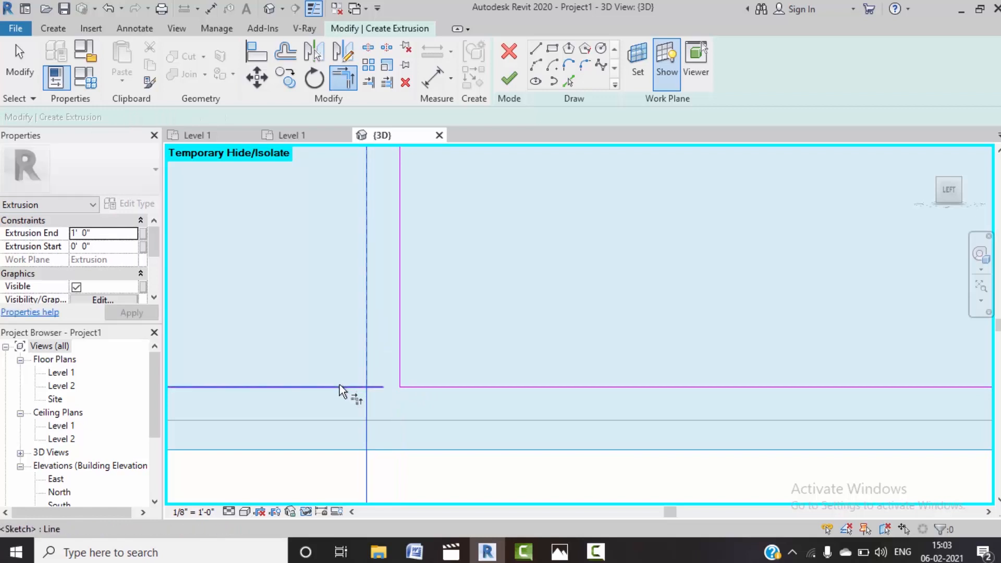
{"action": "left_click", "coordinate": [346, 387]}
Step: Split the bottom inset line at the second divider pair from the left and trim both halves into panel corners
{"action": "scroll", "coordinate": [530, 409], "scroll_direction": "down", "scroll_amount": 5}
{"action": "middle_click_drag", "start_coordinate": [647, 362], "coordinate": [814, 348]}
{"action": "scroll", "coordinate": [813, 348], "scroll_direction": "down", "scroll_amount": 1}
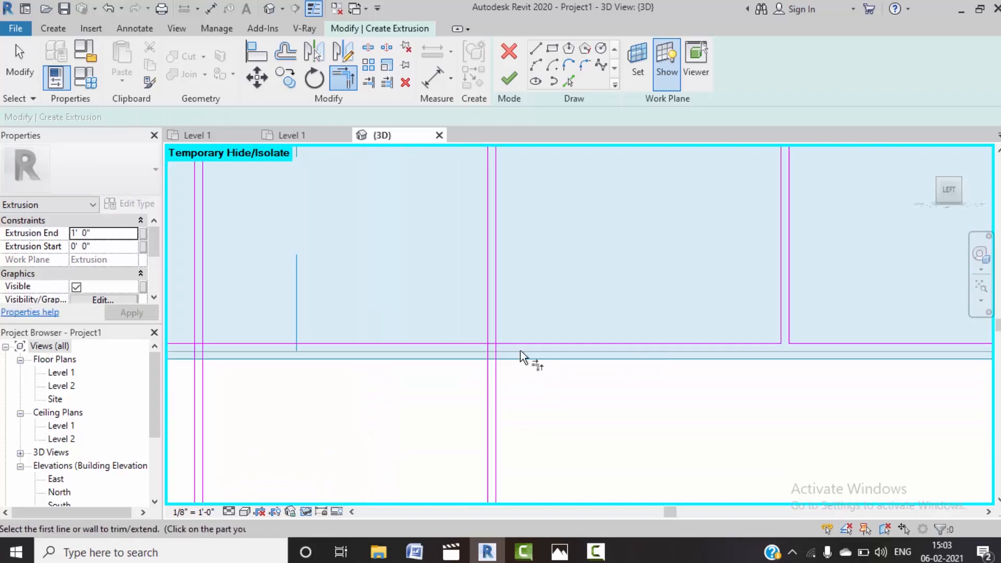
{"action": "scroll", "coordinate": [520, 348], "scroll_direction": "up", "scroll_amount": 7}
{"action": "left_click", "coordinate": [369, 48]}
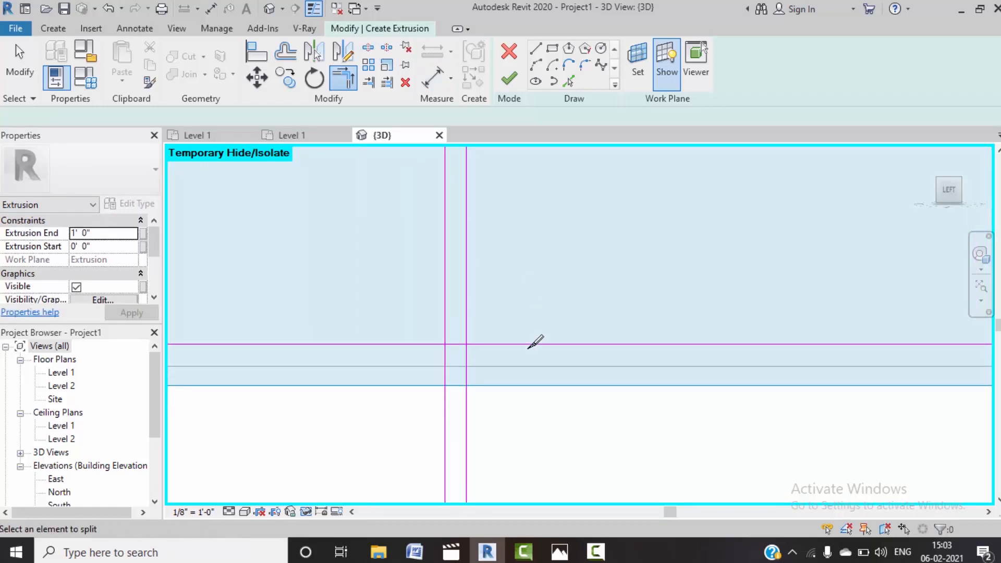
{"action": "left_click", "coordinate": [456, 344]}
{"action": "left_click", "coordinate": [344, 79]}
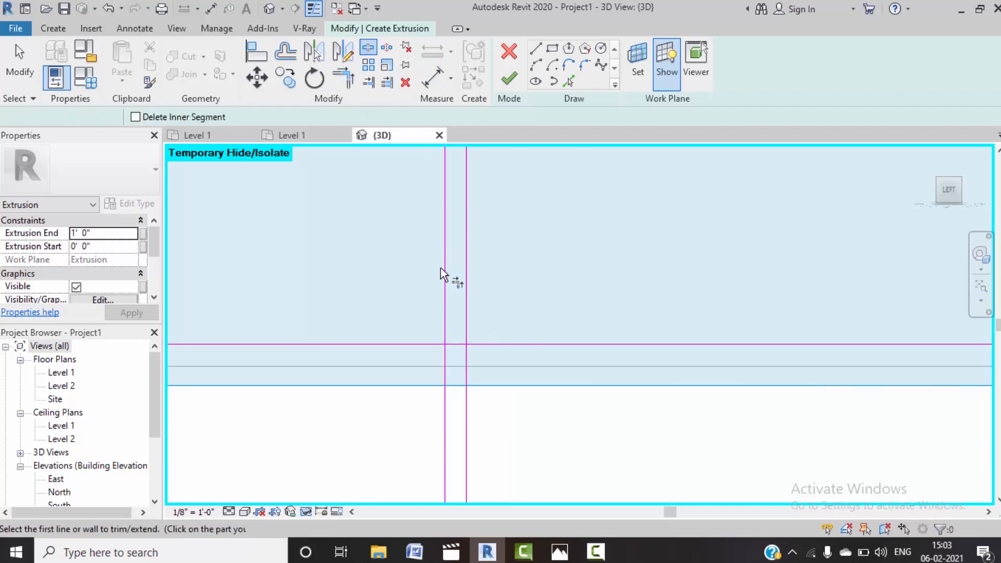
{"action": "left_click", "coordinate": [466, 318]}
{"action": "left_click", "coordinate": [489, 345]}
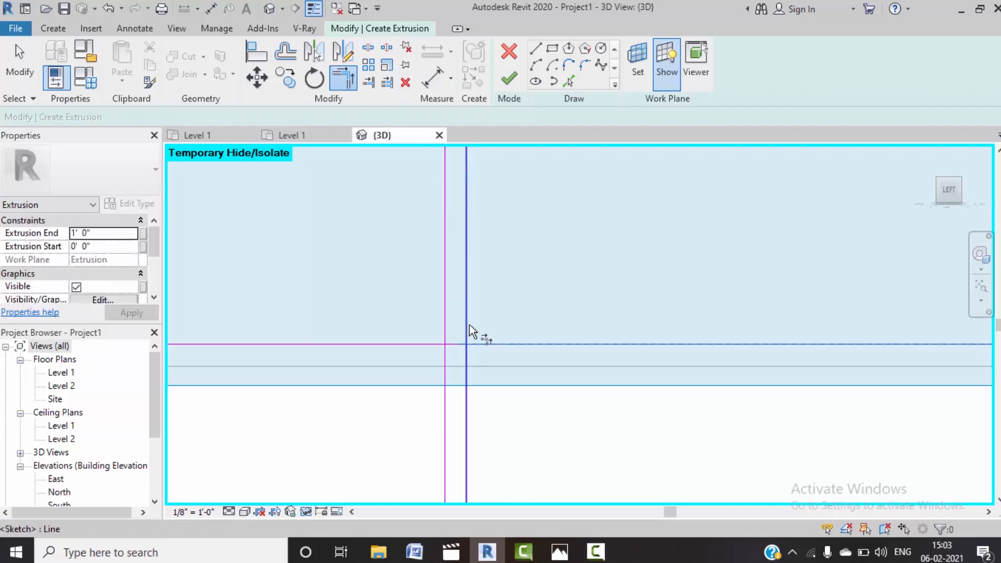
{"action": "left_click", "coordinate": [445, 328]}
{"action": "left_click", "coordinate": [431, 343]}
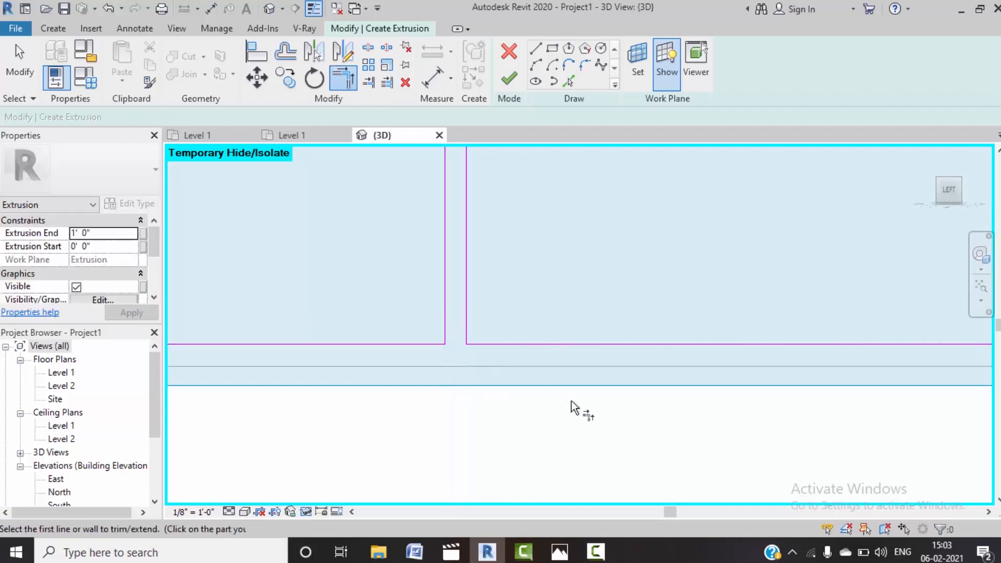
Step: Split the bottom inset line between the leftmost divider pair and trim the halves into corners, closing the last panel outlines
{"action": "scroll", "coordinate": [574, 405], "scroll_direction": "down", "scroll_amount": 6}
{"action": "middle_click_drag", "start_coordinate": [393, 391], "coordinate": [597, 344]}
{"action": "scroll", "coordinate": [479, 336], "scroll_direction": "up", "scroll_amount": 3}
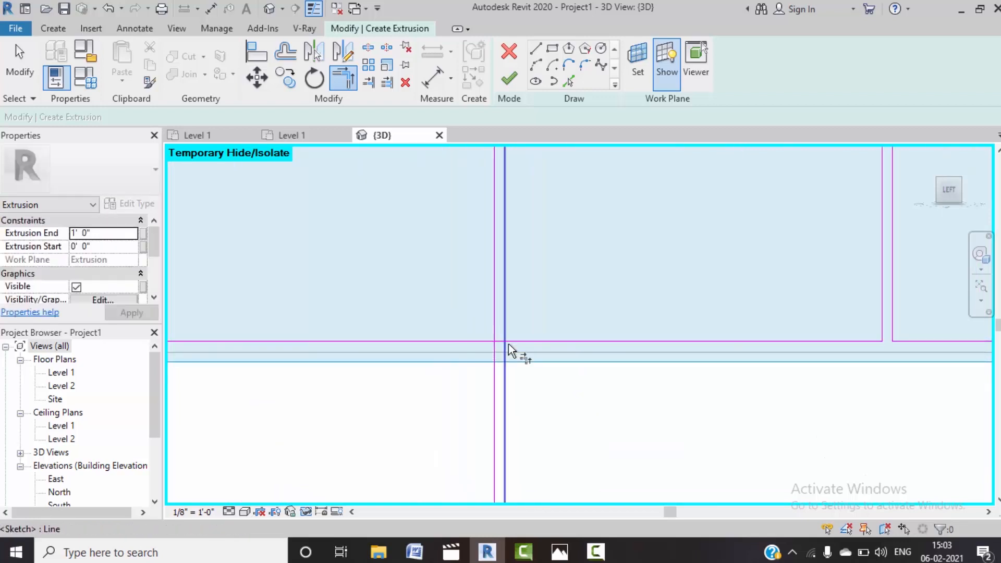
{"action": "left_click", "coordinate": [368, 48]}
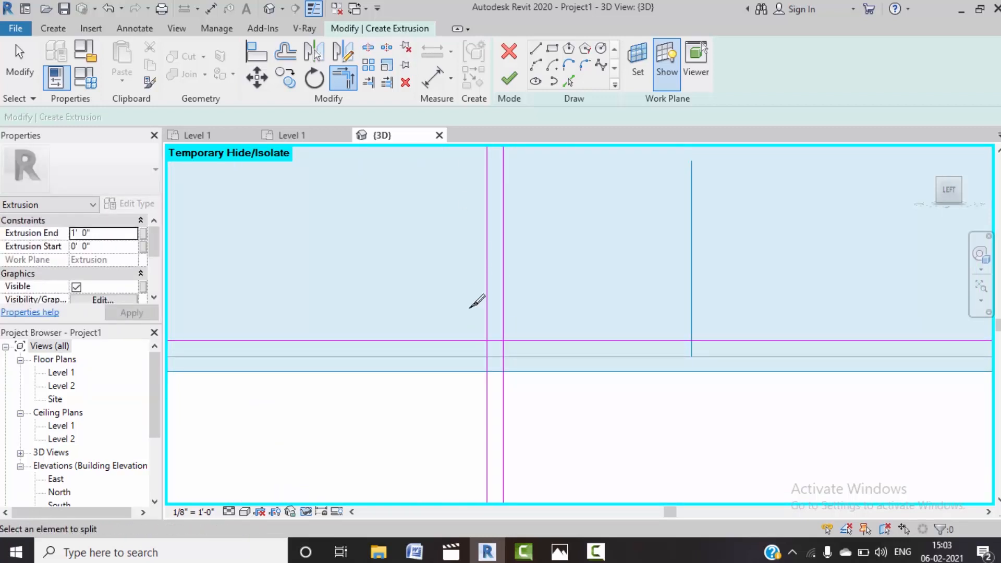
{"action": "scroll", "coordinate": [500, 334], "scroll_direction": "up", "scroll_amount": 2}
{"action": "left_click", "coordinate": [501, 347]}
{"action": "left_click", "coordinate": [343, 78]}
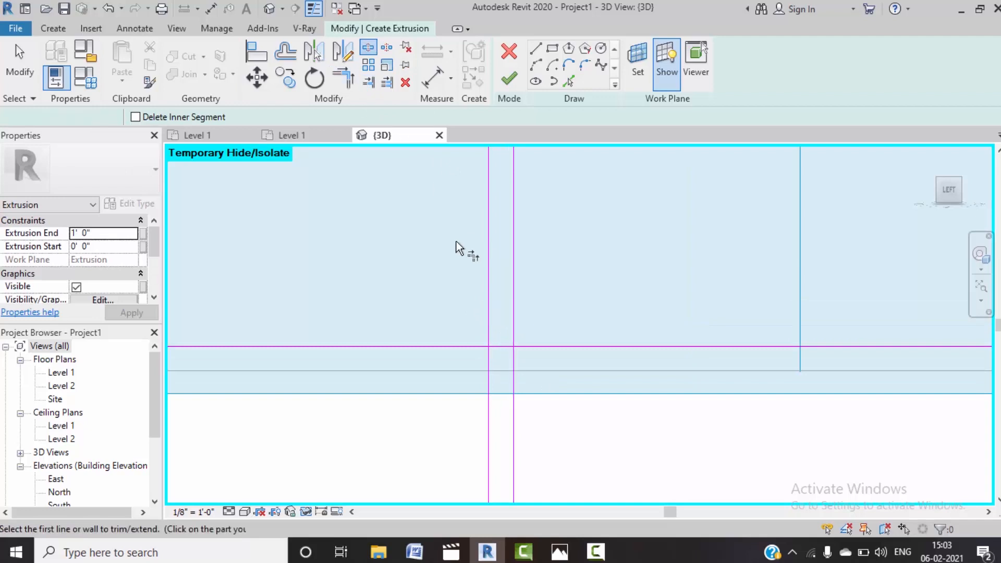
{"action": "left_click", "coordinate": [488, 332]}
{"action": "left_click", "coordinate": [472, 346]}
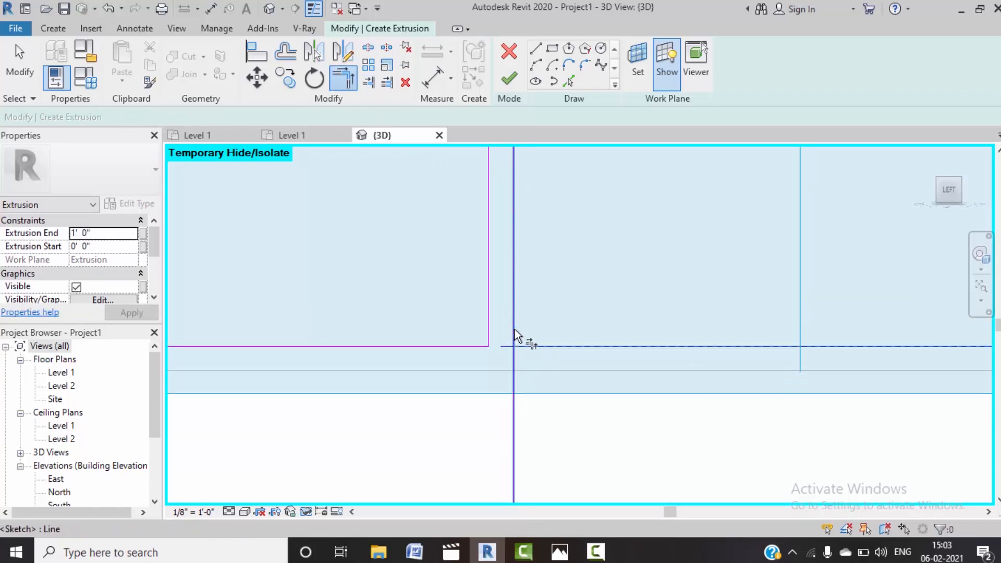
Step: Finish the extrusion sketch of the six door panels and view the resulting extrusion from the top
{"action": "scroll", "coordinate": [565, 375], "scroll_direction": "down", "scroll_amount": 2}
{"action": "scroll", "coordinate": [566, 376], "scroll_direction": "down", "scroll_amount": 6}
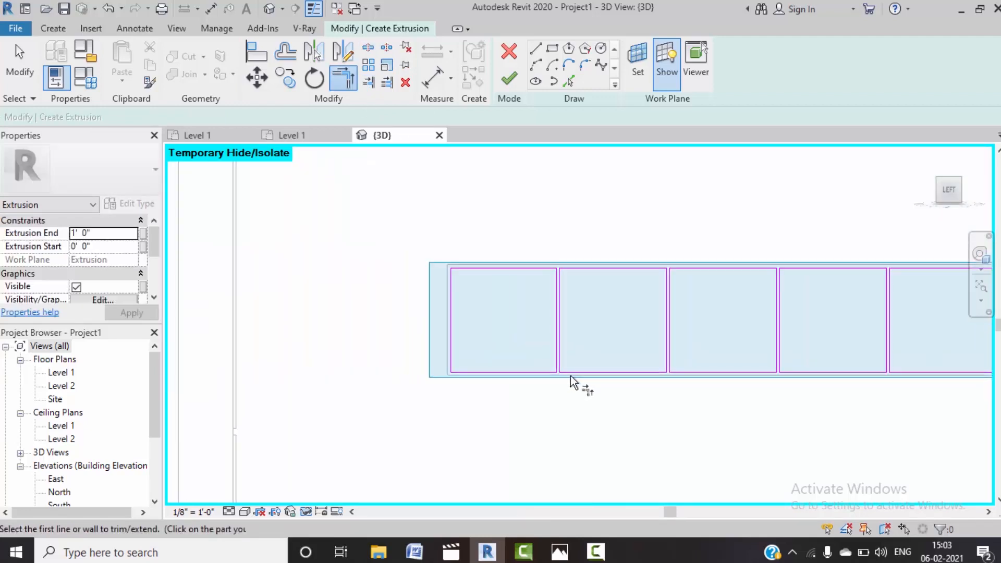
{"action": "middle_click_drag", "start_coordinate": [649, 349], "coordinate": [627, 332]}
{"action": "left_click", "coordinate": [504, 81]}
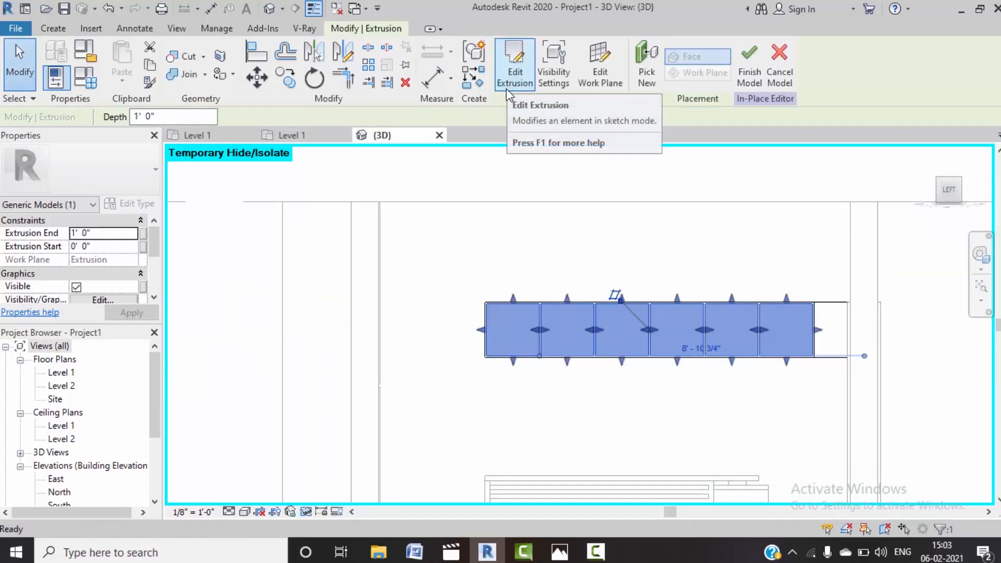
{"action": "left_click", "coordinate": [950, 175]}
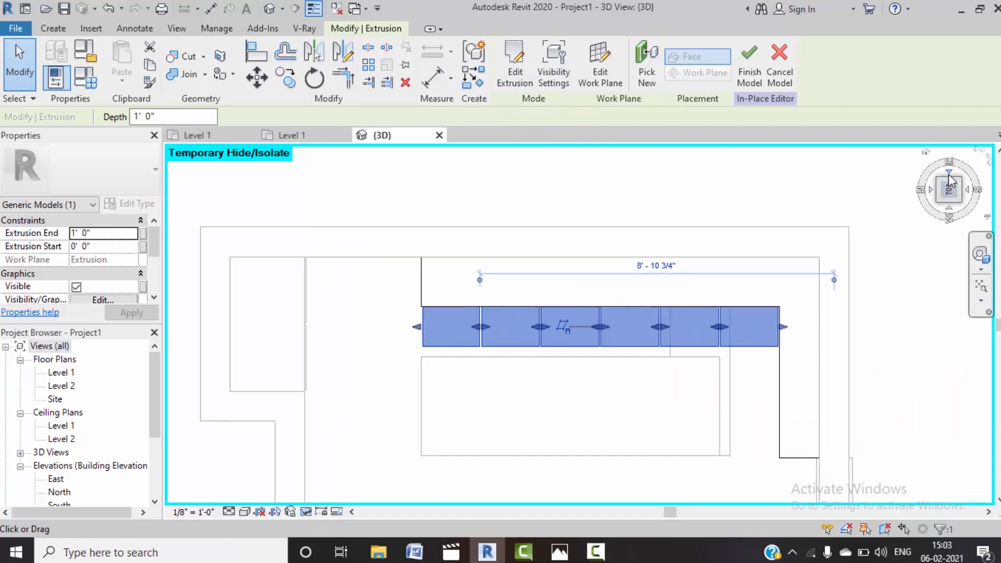
{"action": "scroll", "coordinate": [511, 313], "scroll_direction": "up", "scroll_amount": 2}
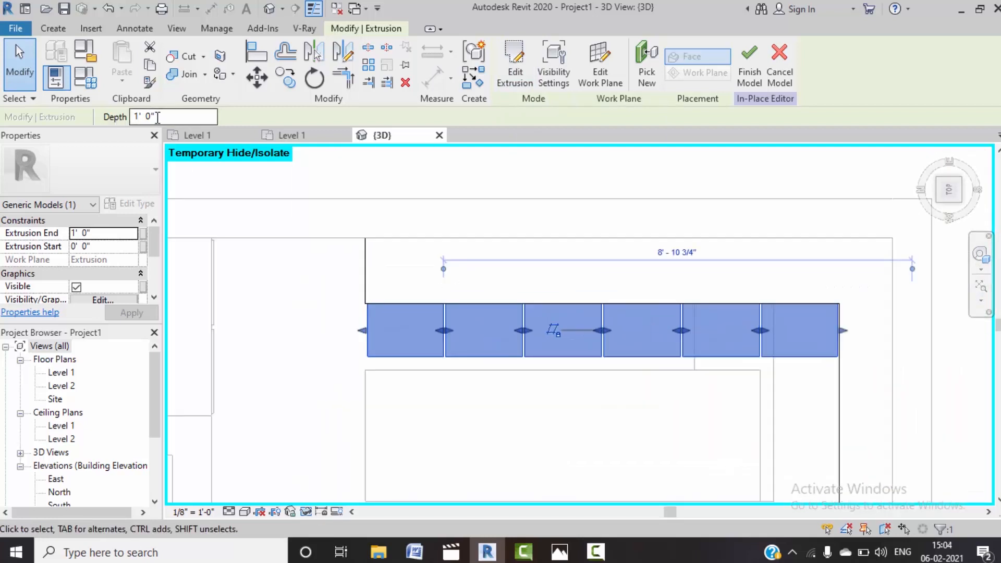
Step: Set the six door panels' extrusion depth to 0.5" and view the cabinet in 3D from the other side
{"action": "left_click_drag", "start_coordinate": [157, 117], "coordinate": [114, 116]}
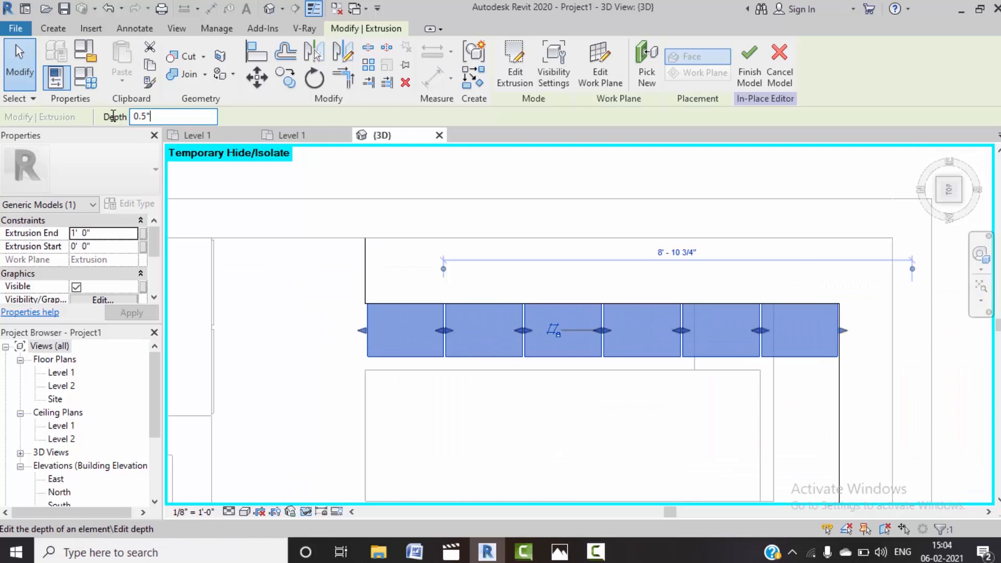
{"action": "key", "text": "Return"}
{"action": "left_click", "coordinate": [484, 340]}
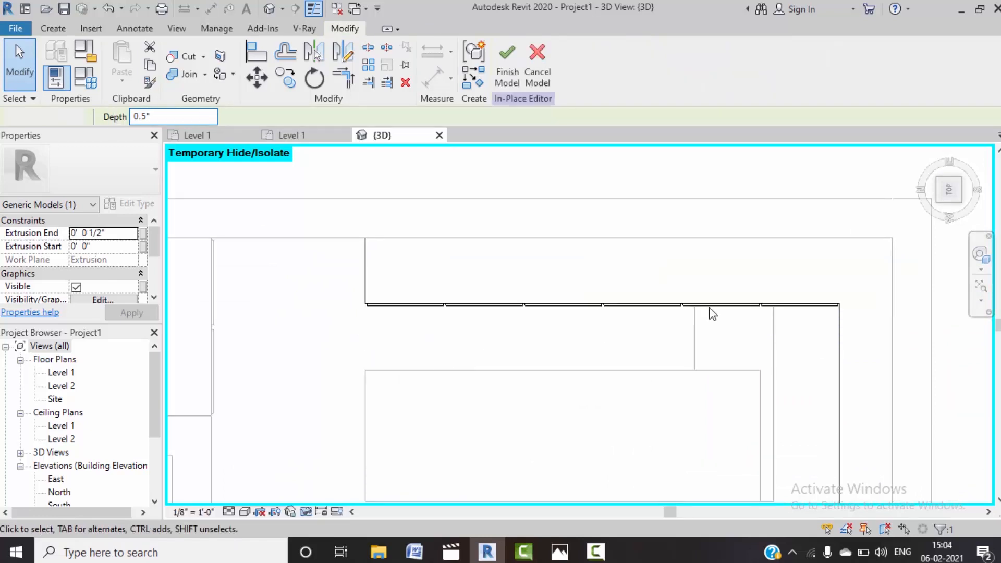
{"action": "left_click", "coordinate": [925, 152]}
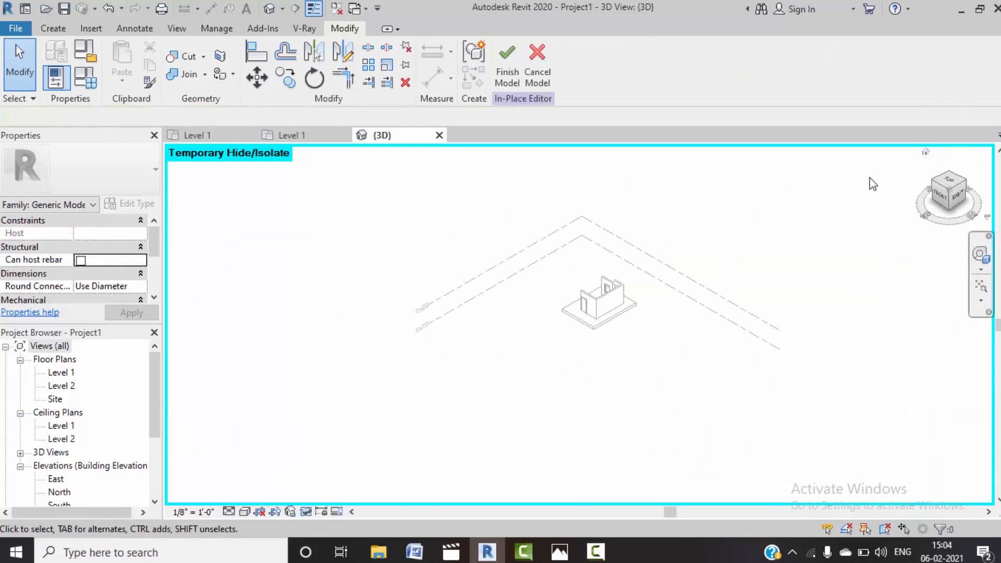
{"action": "middle_click_drag", "start_coordinate": [489, 391], "coordinate": [851, 313], "text": "shift"}
{"action": "scroll", "coordinate": [565, 347], "scroll_direction": "up", "scroll_amount": 10}
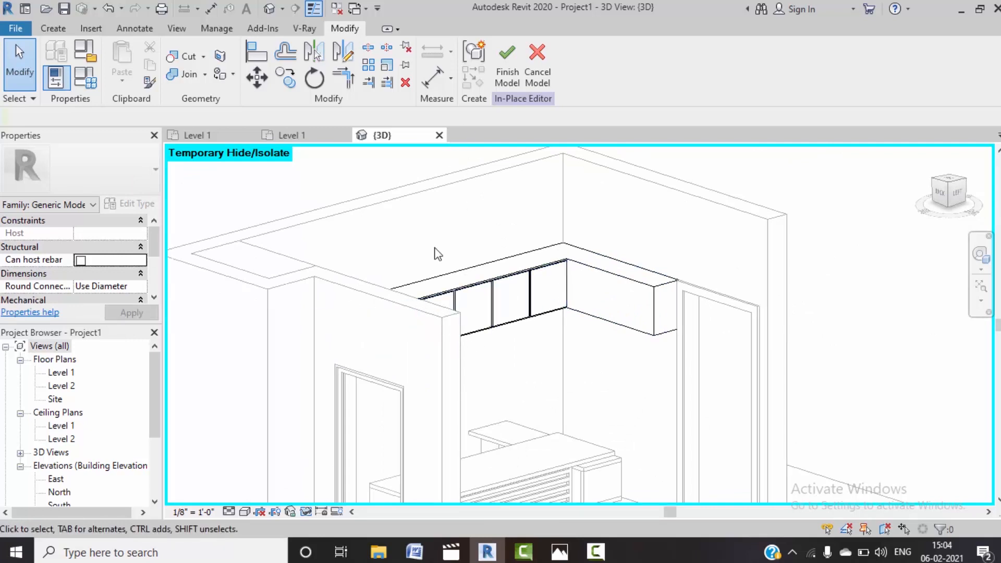
Step: Start a new extrusion with the front face of the cabinet's short leg as its work plane
{"action": "left_click", "coordinate": [57, 30]}
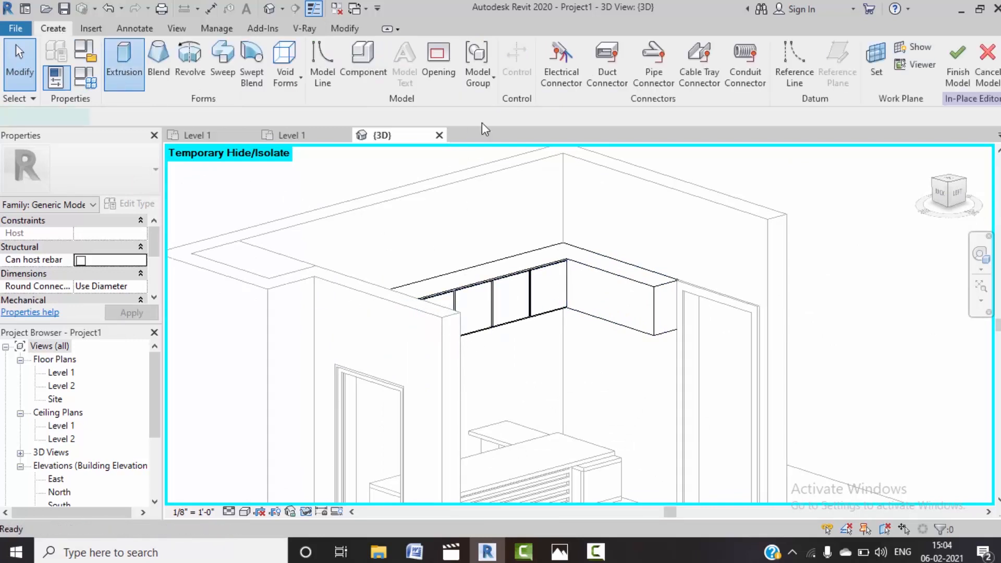
{"action": "left_click", "coordinate": [128, 63]}
{"action": "left_click", "coordinate": [639, 63]}
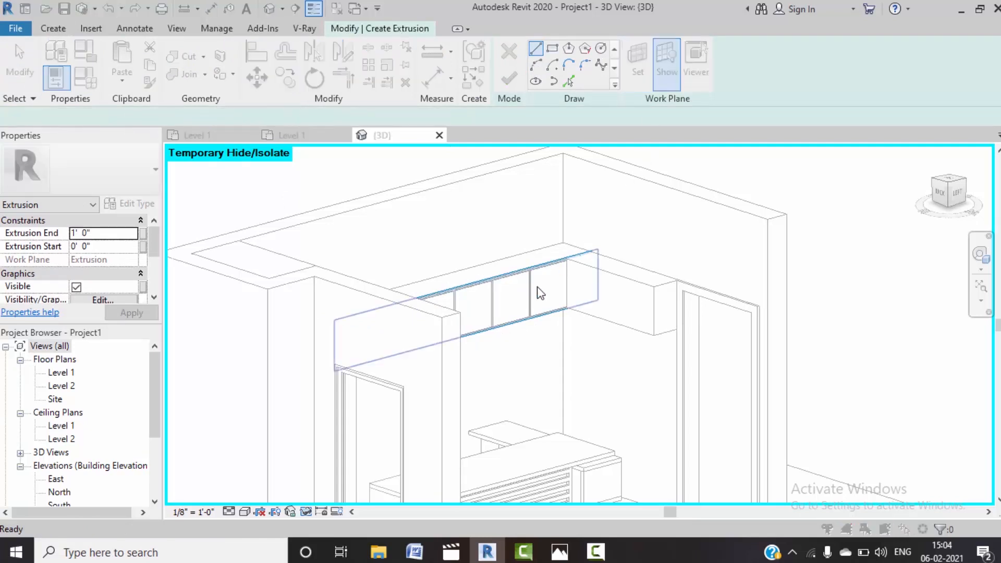
{"action": "left_click", "coordinate": [463, 363]}
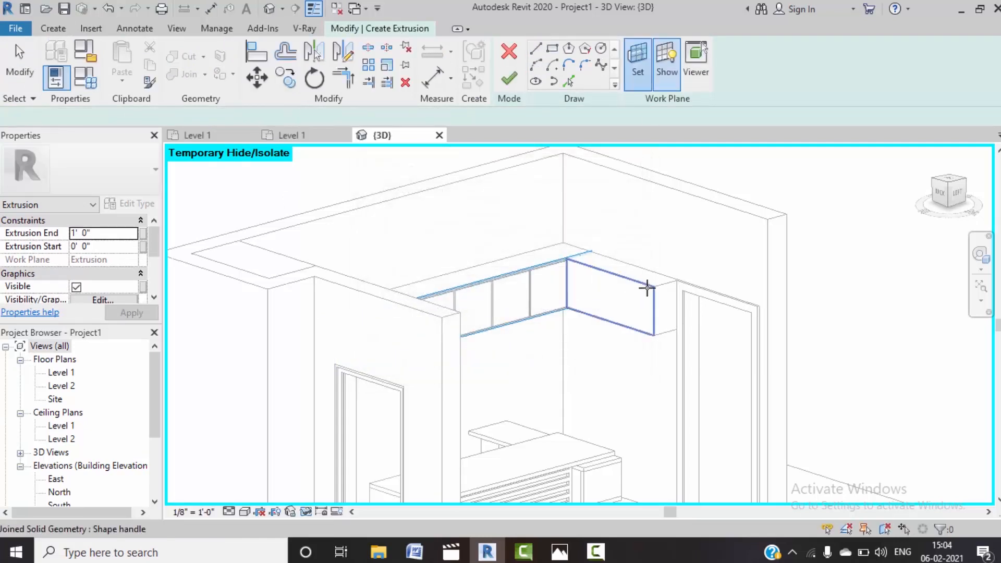
{"action": "left_click", "coordinate": [650, 197]}
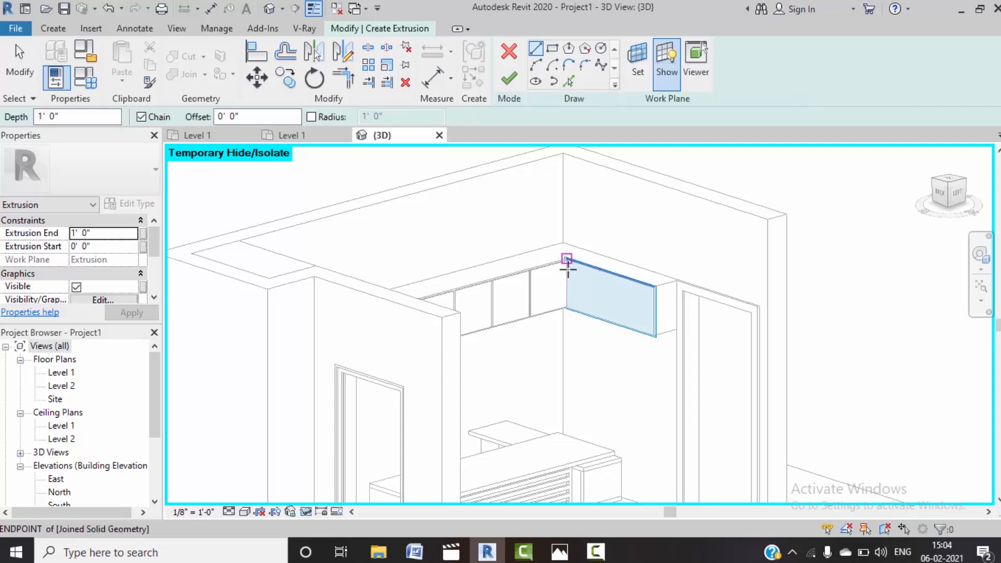
Step: Create sketch lines from the top, bottom and both vertical edges of the short leg's front face
{"action": "scroll", "coordinate": [571, 269], "scroll_direction": "up", "scroll_amount": 2}
{"action": "scroll", "coordinate": [571, 272], "scroll_direction": "up", "scroll_amount": 3}
{"action": "left_click", "coordinate": [568, 81]}
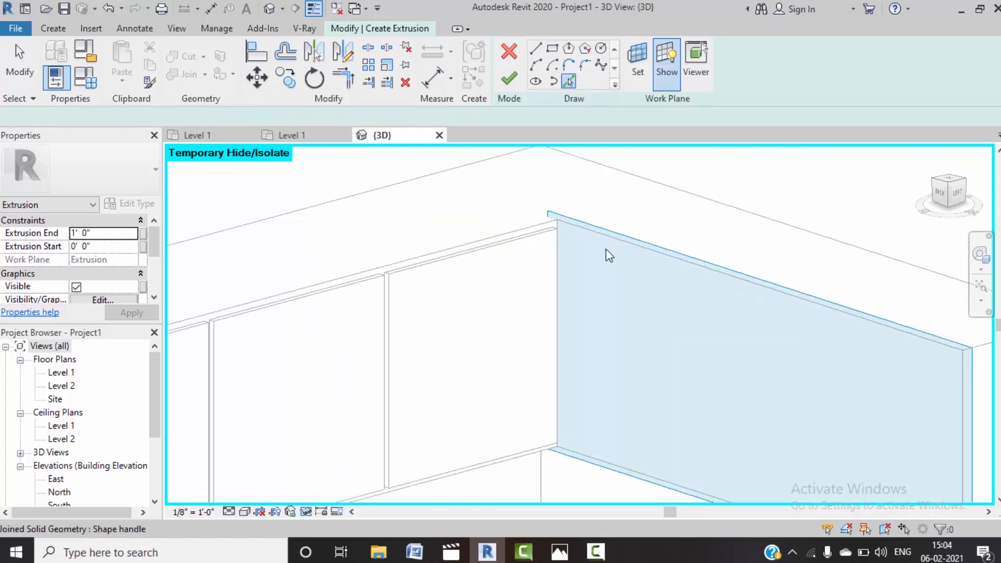
{"action": "middle_click_drag", "start_coordinate": [624, 308], "coordinate": [612, 180]}
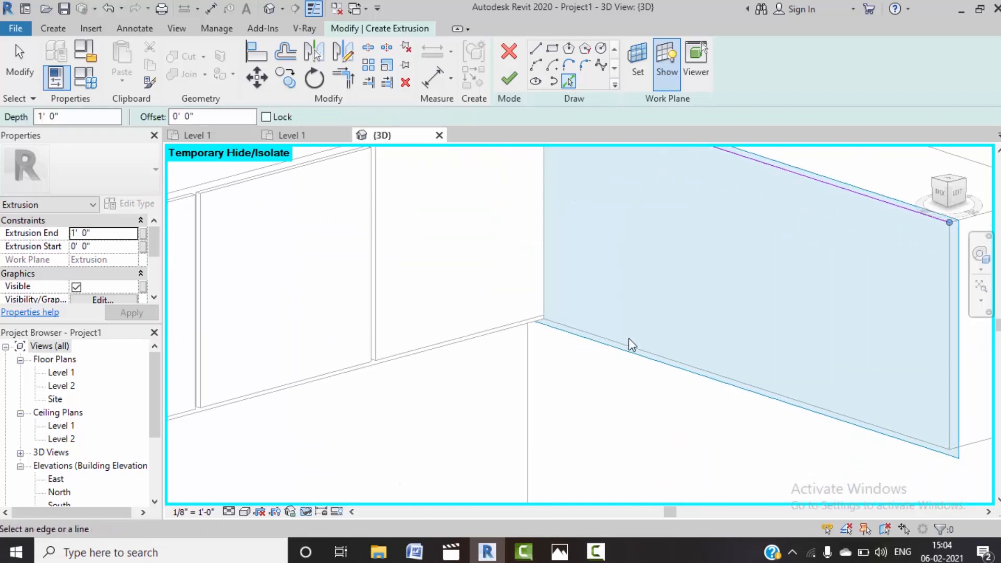
{"action": "left_click", "coordinate": [631, 350]}
{"action": "scroll", "coordinate": [764, 313], "scroll_direction": "down", "scroll_amount": 2}
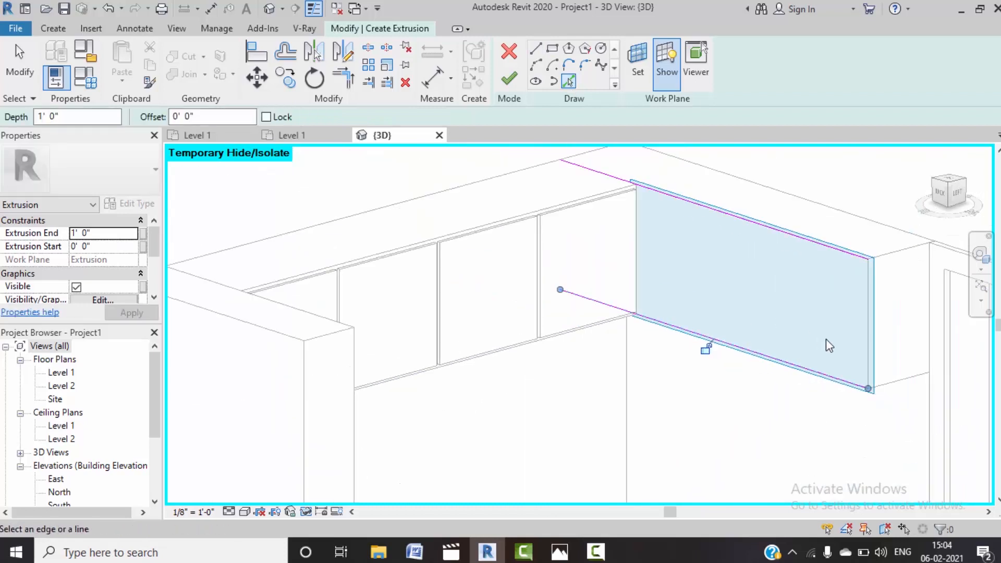
{"action": "left_click", "coordinate": [870, 365]}
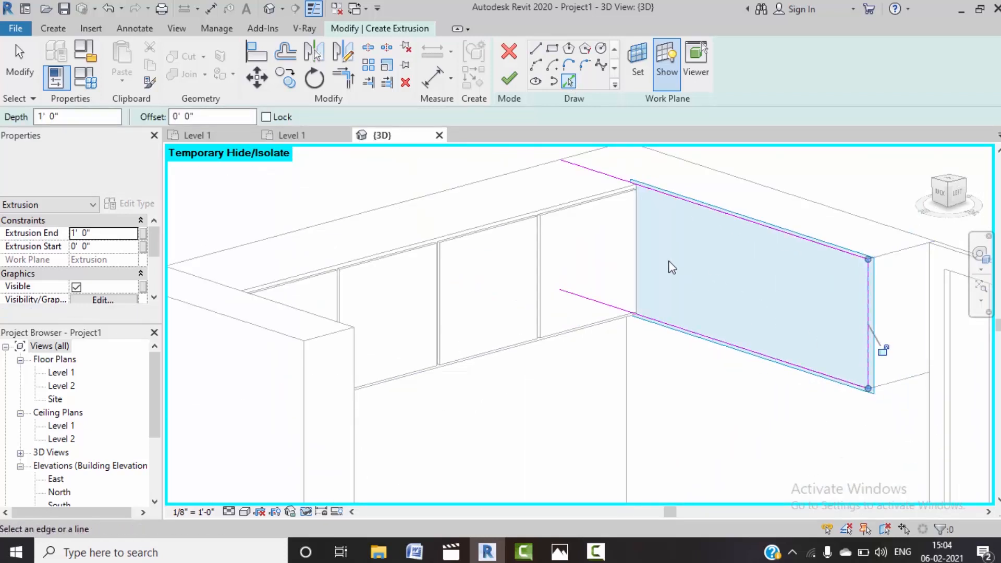
{"action": "left_click", "coordinate": [638, 268]}
Step: Add a sketch line on the true inner corner edge of the short leg and delete the misplaced vertical line beside it
{"action": "scroll", "coordinate": [652, 219], "scroll_direction": "up", "scroll_amount": 3}
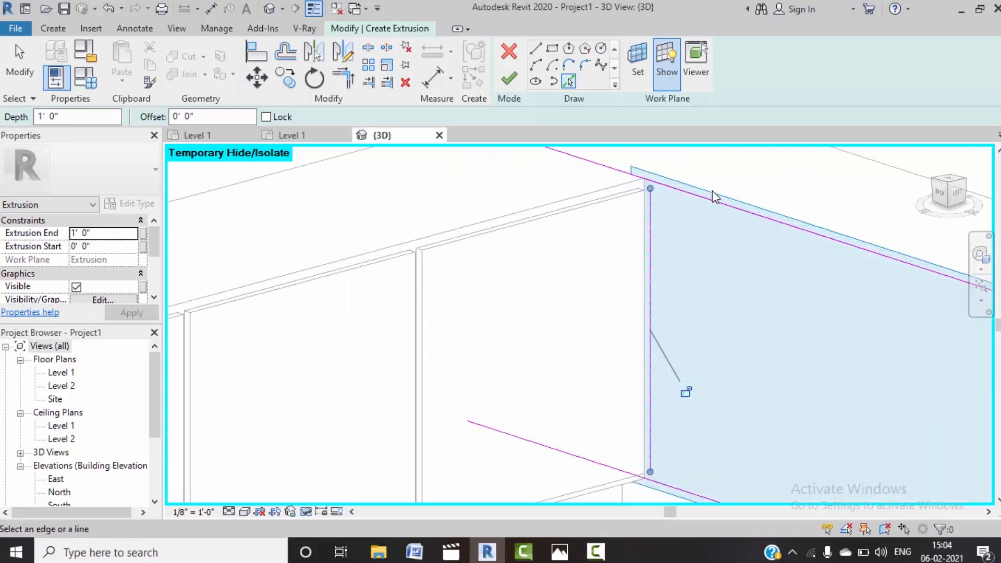
{"action": "scroll", "coordinate": [715, 197], "scroll_direction": "up", "scroll_amount": 2}
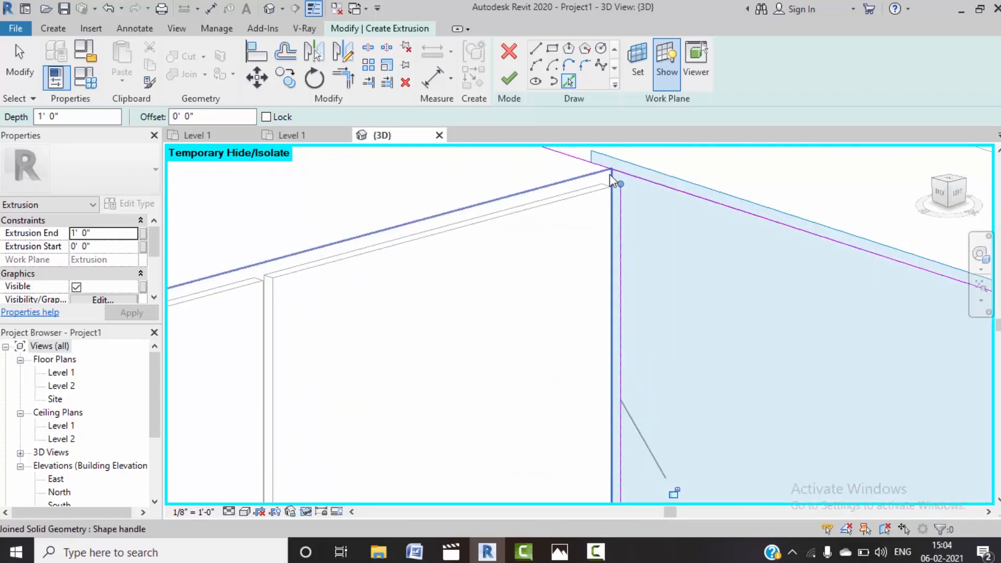
{"action": "left_click", "coordinate": [609, 175]}
{"action": "key", "text": "Escape"}
{"action": "key", "text": "Escape"}
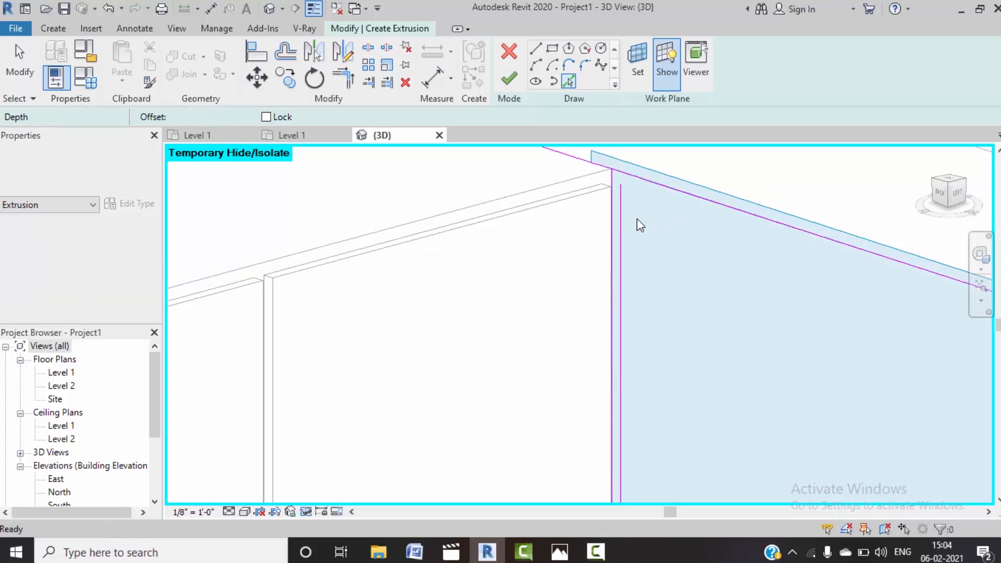
{"action": "left_click", "coordinate": [622, 218]}
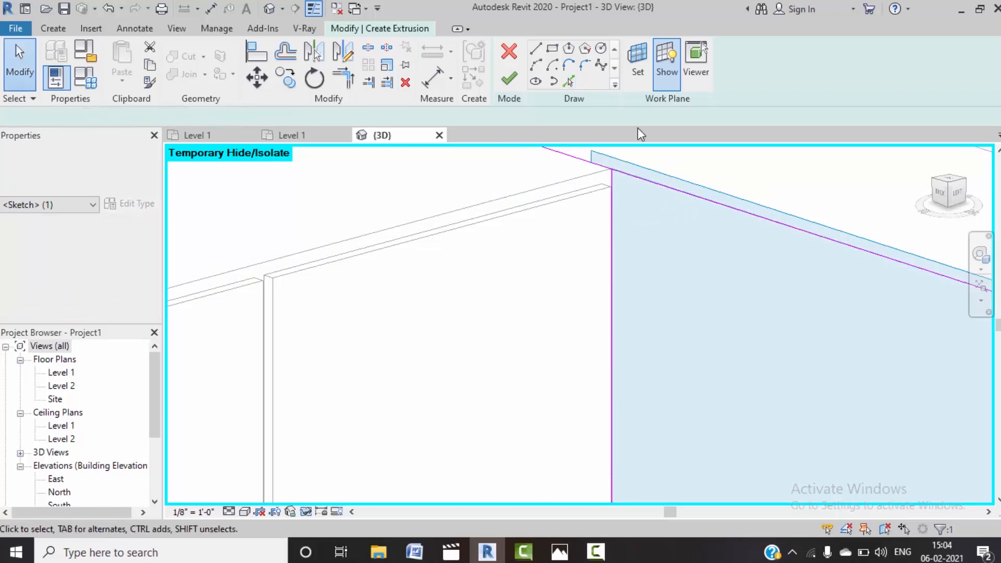
{"action": "key", "text": "Escape"}
{"action": "left_click", "coordinate": [569, 81]}
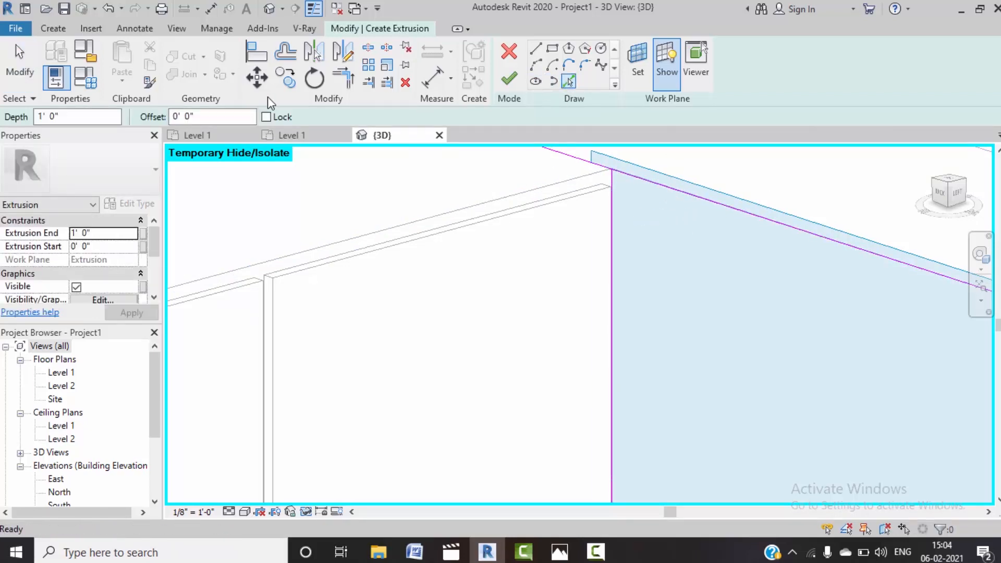
{"action": "left_click", "coordinate": [536, 50]}
{"action": "scroll", "coordinate": [771, 315], "scroll_direction": "down", "scroll_amount": 4}
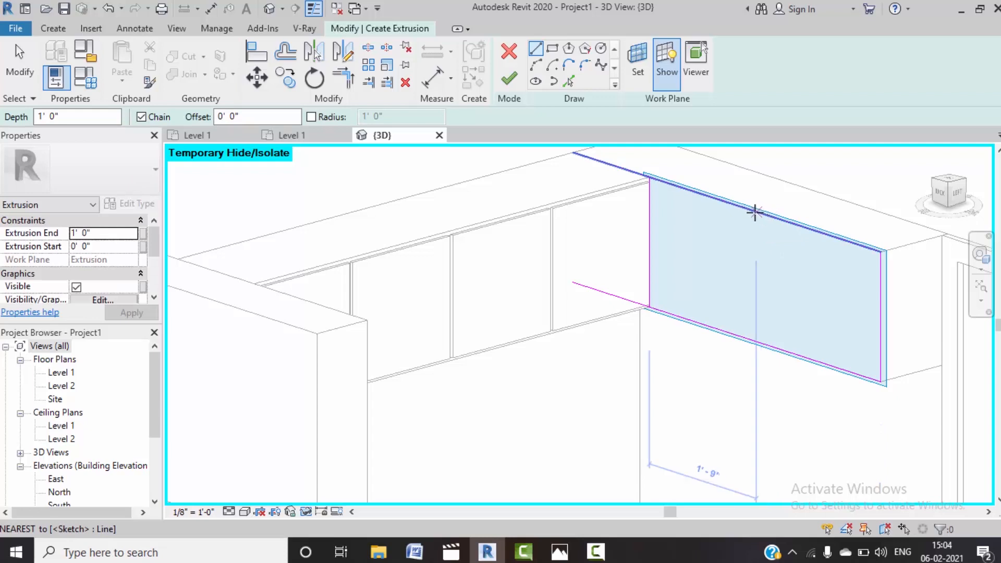
{"action": "key", "text": "Escape"}
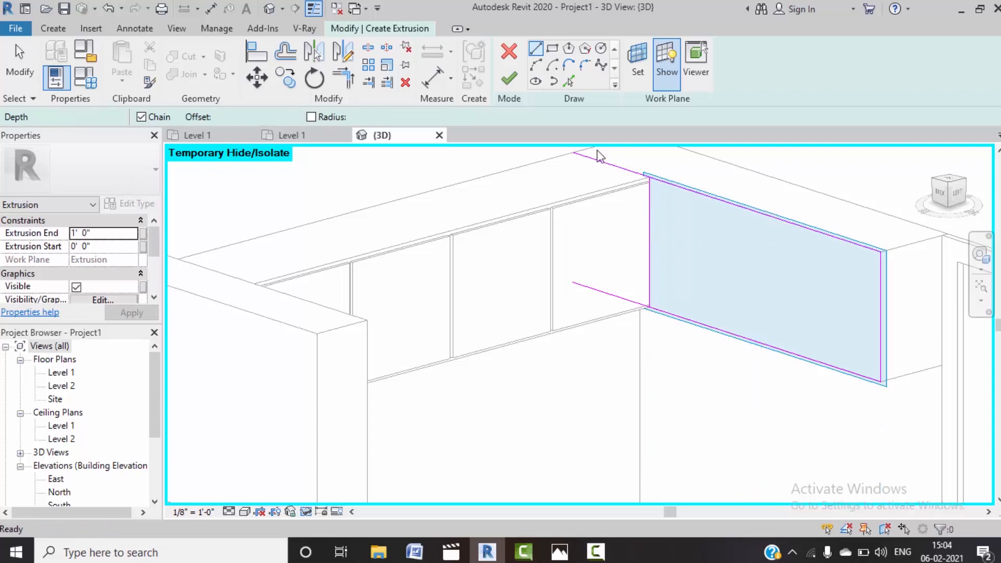
{"action": "key", "text": "Escape"}
Step: Trim the overlong top and bottom sketch lines to the vertical line at the cabinet's inner corner
{"action": "left_click", "coordinate": [358, 86]}
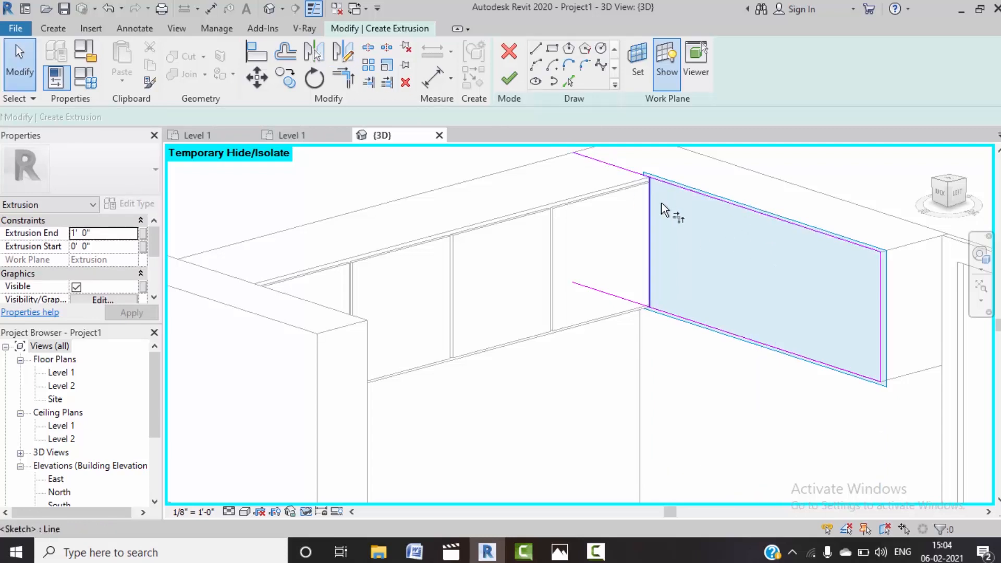
{"action": "left_click", "coordinate": [648, 199]}
{"action": "left_click", "coordinate": [670, 184]}
{"action": "left_click", "coordinate": [650, 273]}
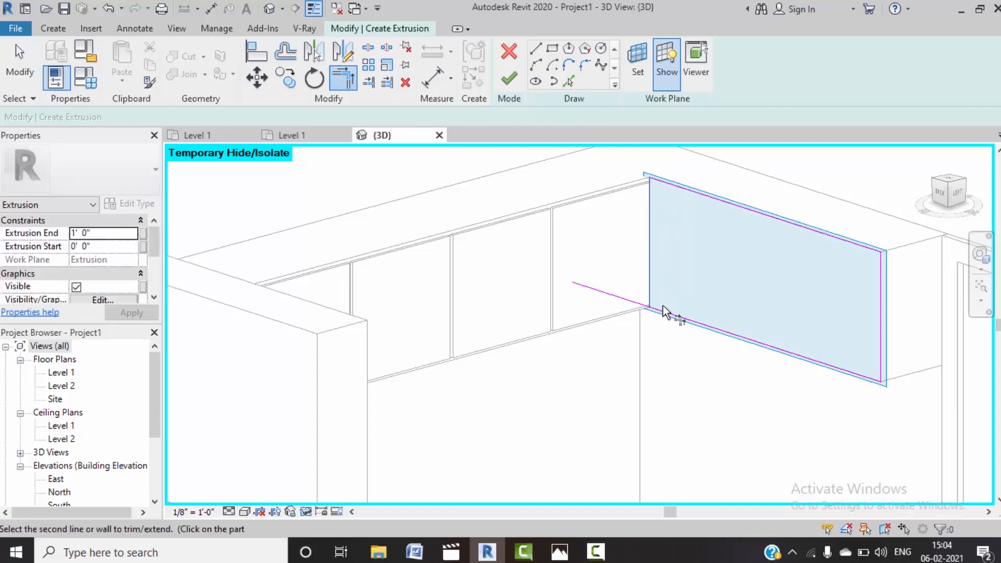
{"action": "left_click", "coordinate": [666, 313]}
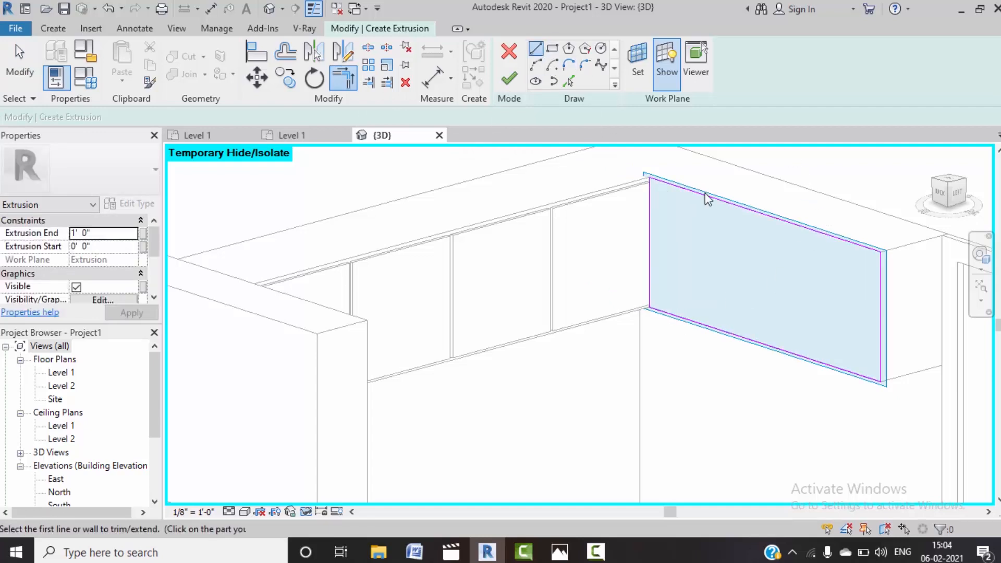
Step: Draw a vertical dividing line from the midpoint of the top sketch line to the midpoint of the bottom line
{"action": "key", "text": "l"}
{"action": "key", "text": "i"}
{"action": "left_click", "coordinate": [765, 215]}
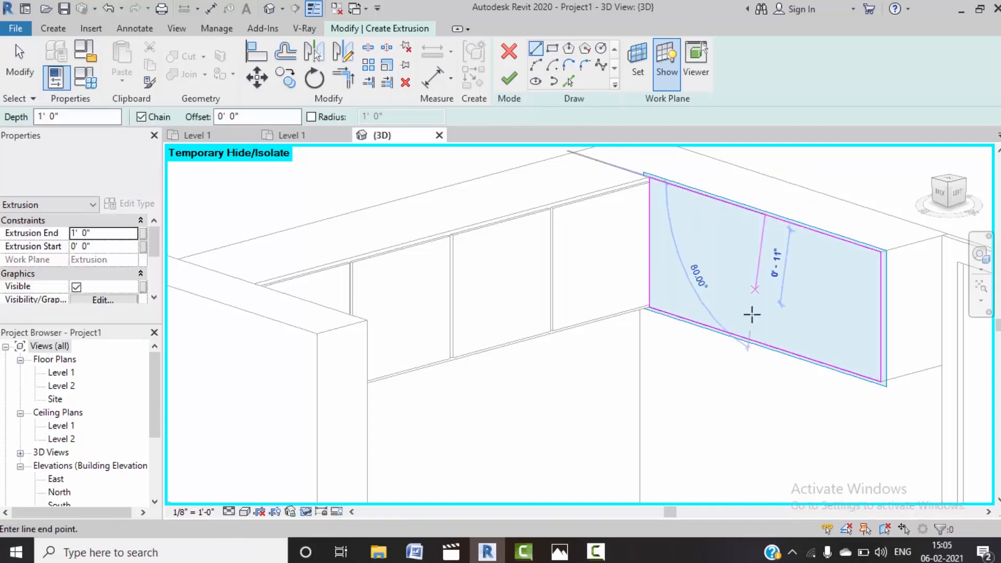
{"action": "left_click", "coordinate": [762, 345]}
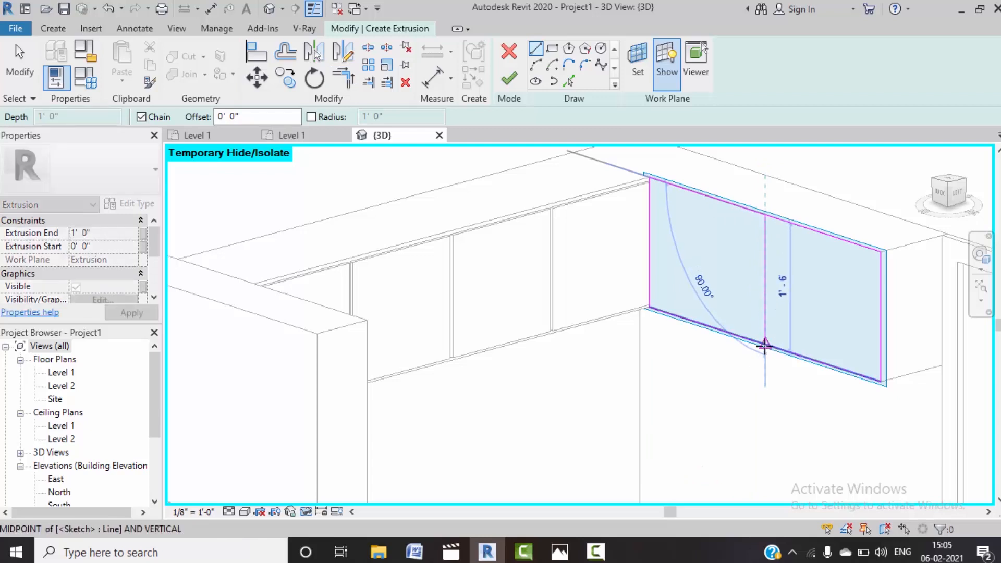
{"action": "key", "text": "Escape"}
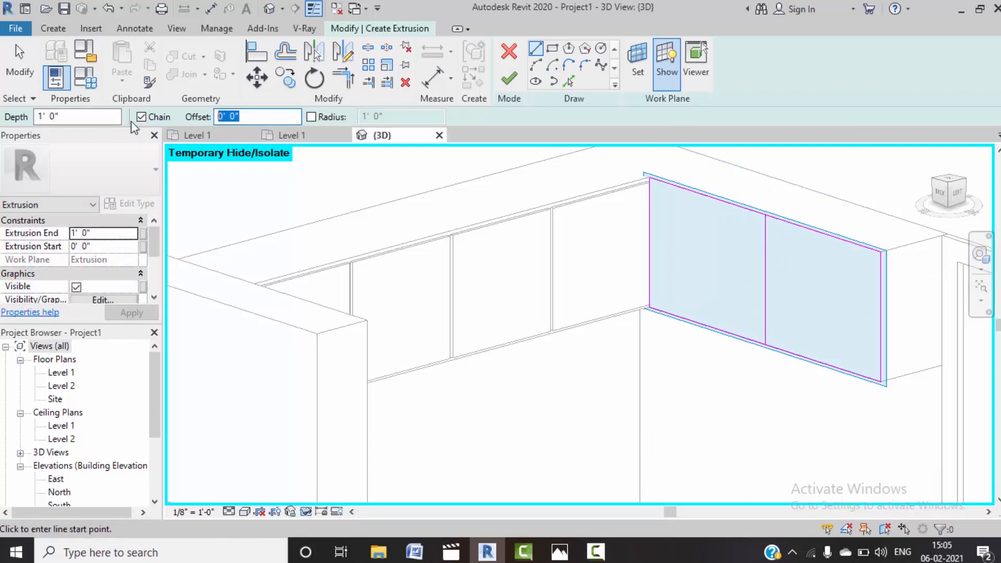
Step: Offset the four outer sketch lines of the short leg's face inward by 0.5" to make inset lines
{"action": "type", "text": "0.5\""}
{"action": "key", "text": "Return"}
{"action": "left_click", "coordinate": [568, 83]}
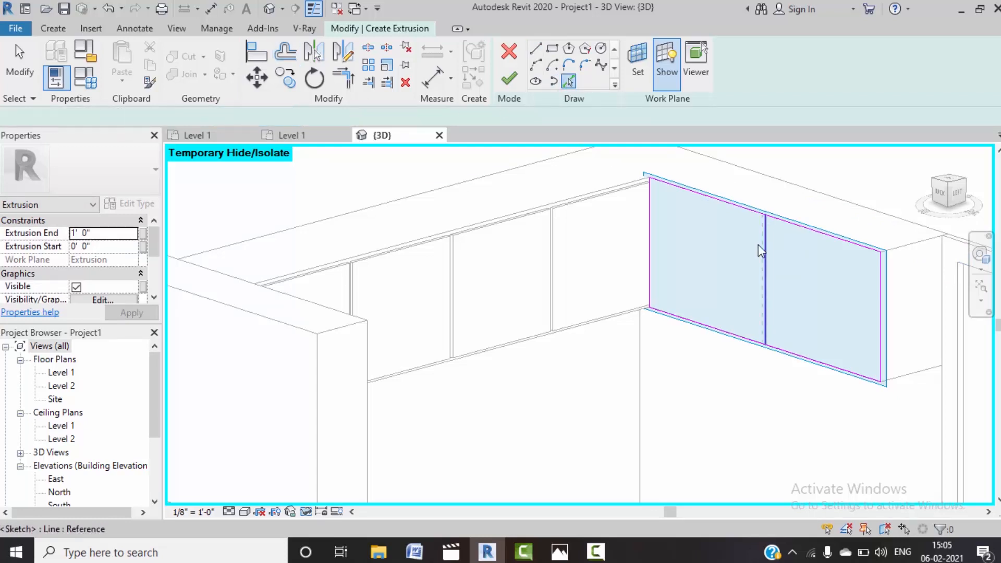
{"action": "left_click", "coordinate": [741, 215]}
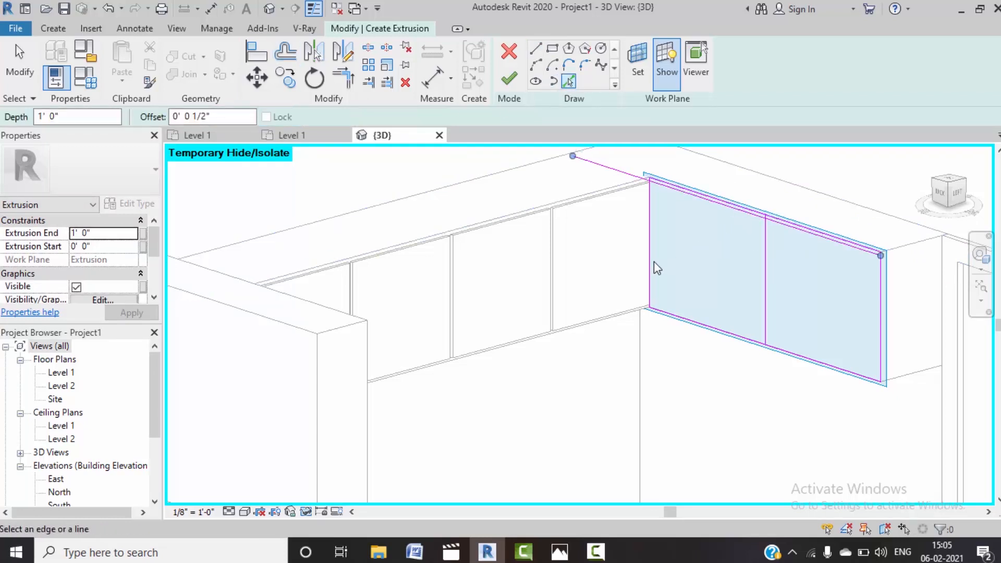
{"action": "left_click", "coordinate": [704, 321]}
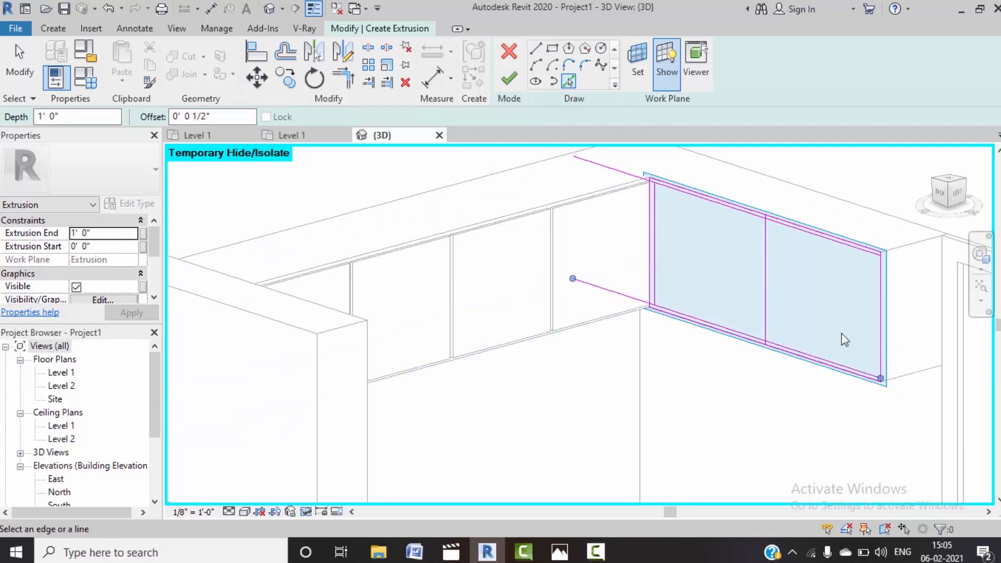
{"action": "left_click", "coordinate": [879, 355]}
Step: Trim the top and bottom inset lines into corners with the vertical inset line nearest the cabinet's inner corner
{"action": "scroll", "coordinate": [874, 250], "scroll_direction": "up", "scroll_amount": 3}
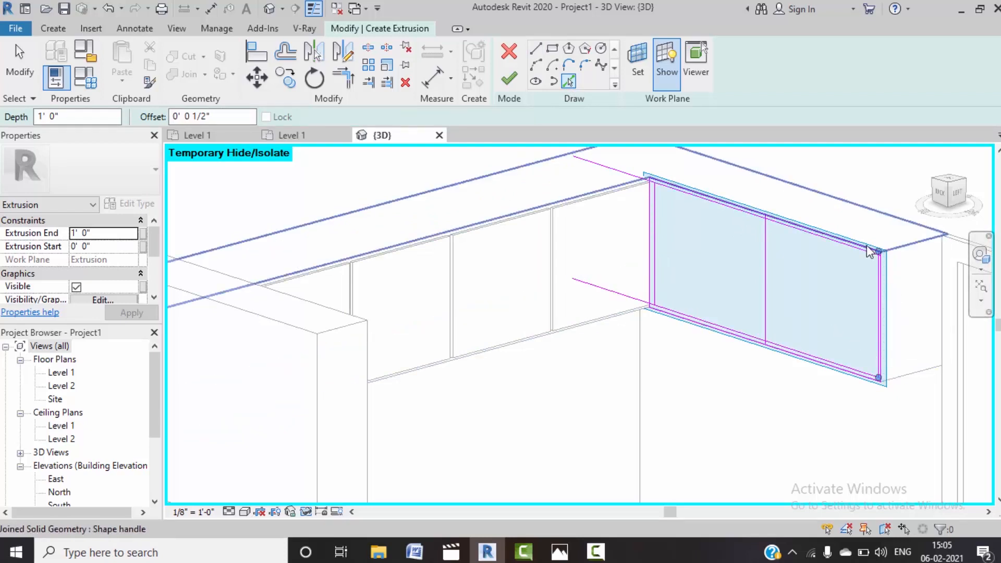
{"action": "scroll", "coordinate": [892, 264], "scroll_direction": "up", "scroll_amount": 2}
{"action": "middle_click_drag", "start_coordinate": [825, 306], "coordinate": [843, 305]}
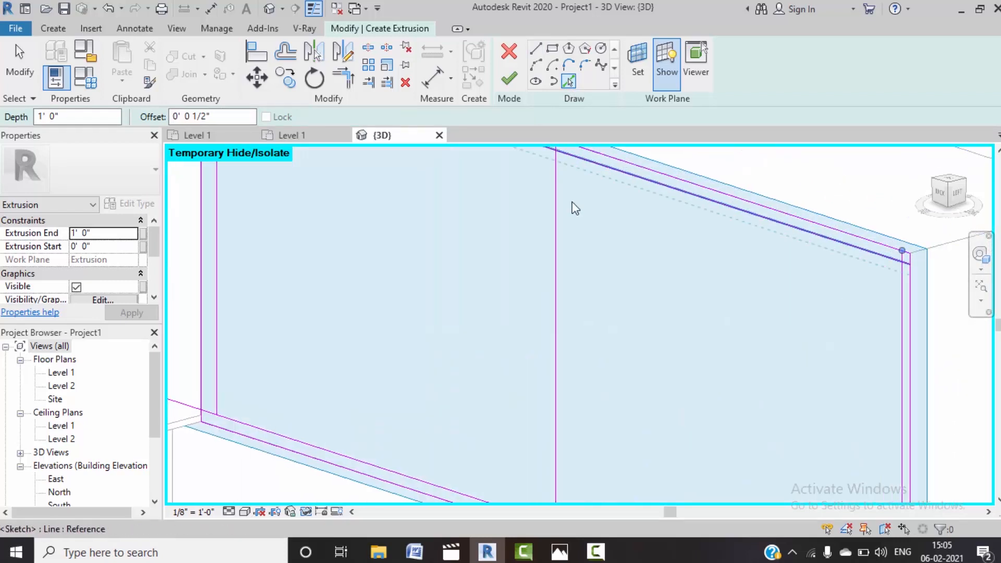
{"action": "scroll", "coordinate": [571, 201], "scroll_direction": "down", "scroll_amount": 2}
{"action": "middle_click_drag", "start_coordinate": [676, 351], "coordinate": [758, 476]}
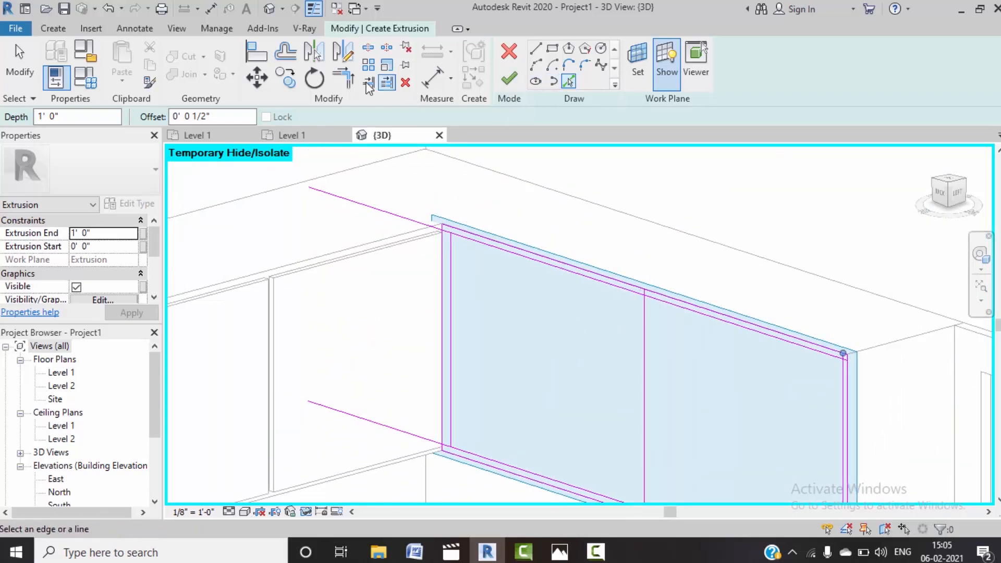
{"action": "left_click", "coordinate": [349, 82]}
{"action": "left_click", "coordinate": [450, 252]}
{"action": "left_click", "coordinate": [459, 237]}
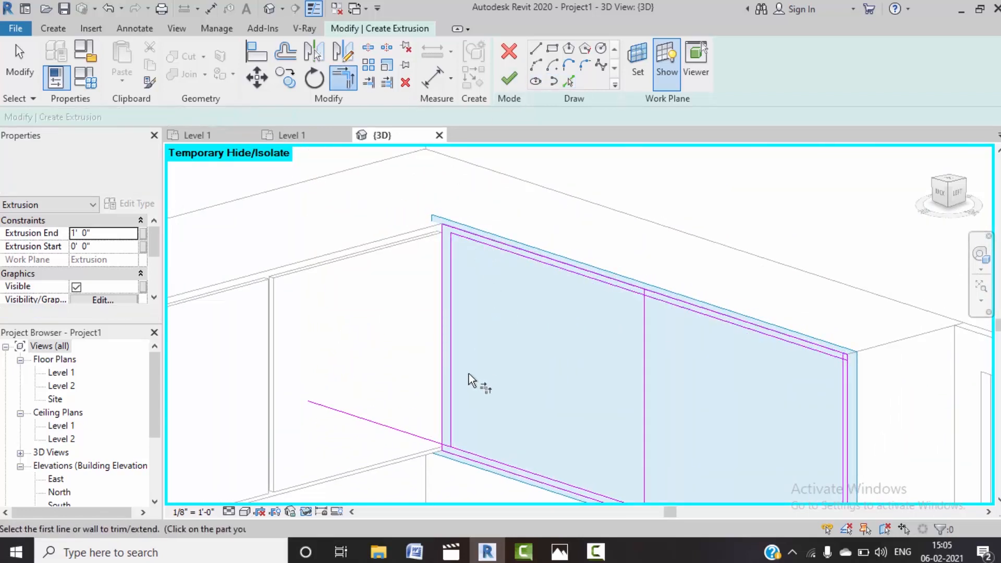
{"action": "left_click", "coordinate": [451, 426]}
{"action": "left_click", "coordinate": [460, 449]}
Step: Trim the top and bottom inset lines into corners with the vertical inset line at the short leg's free end
{"action": "middle_click_drag", "start_coordinate": [652, 379], "coordinate": [570, 246]}
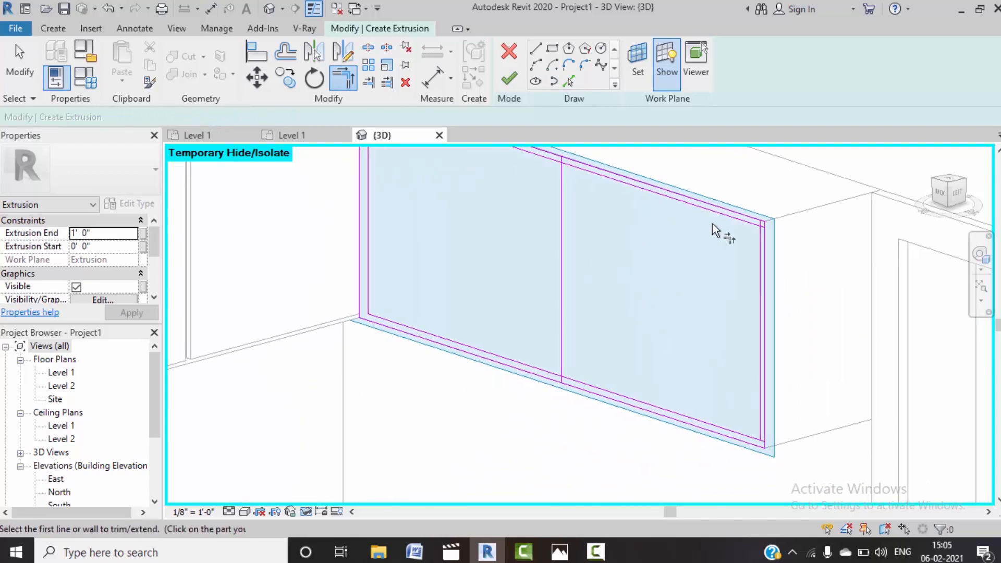
{"action": "left_click", "coordinate": [746, 221]}
{"action": "left_click", "coordinate": [758, 359]}
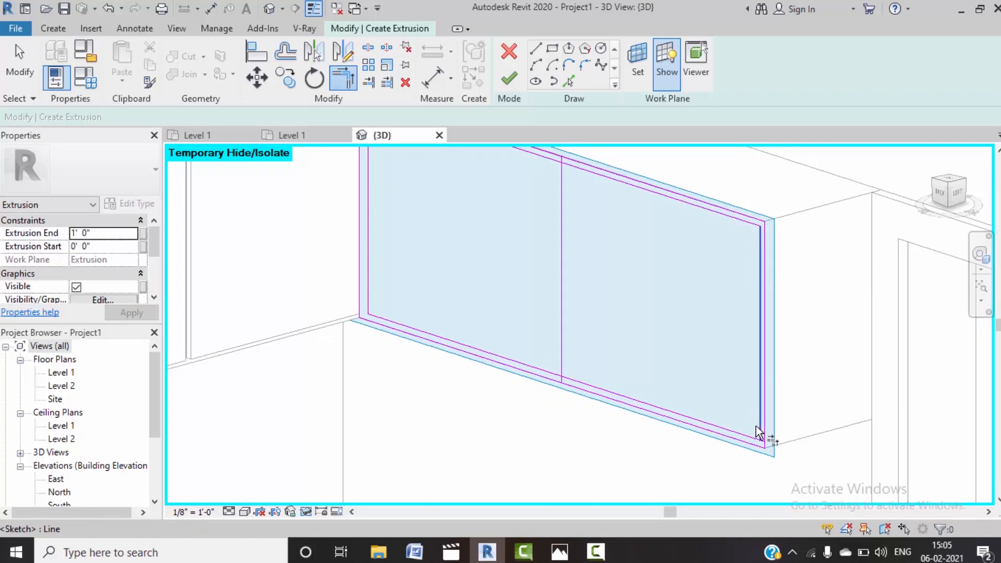
{"action": "left_click", "coordinate": [756, 427]}
{"action": "left_click", "coordinate": [751, 431]}
{"action": "middle_click_drag", "start_coordinate": [574, 212], "coordinate": [586, 262]}
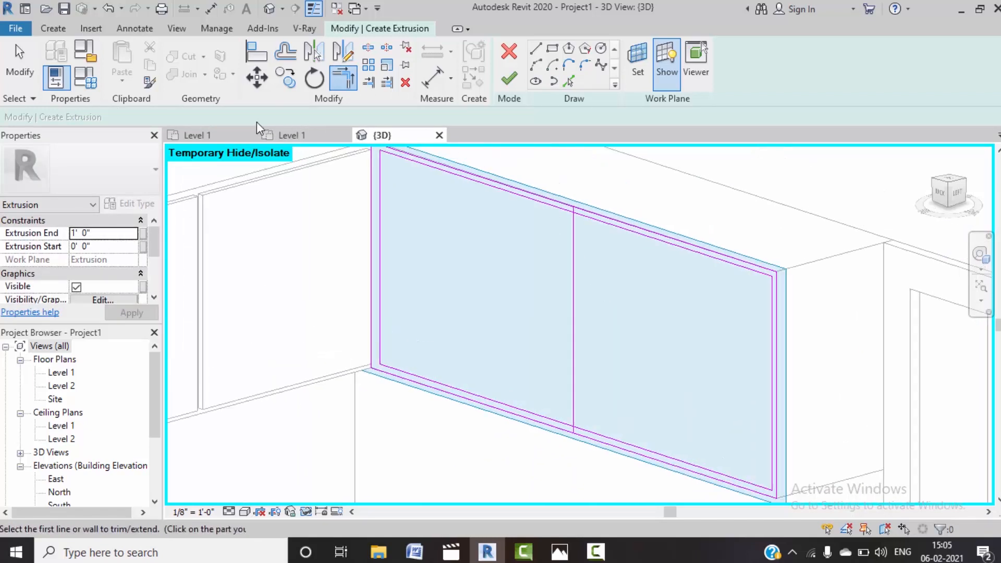
Step: Offset the central dividing line by 1/4" to each side and delete the original centre line
{"action": "left_click", "coordinate": [569, 81]}
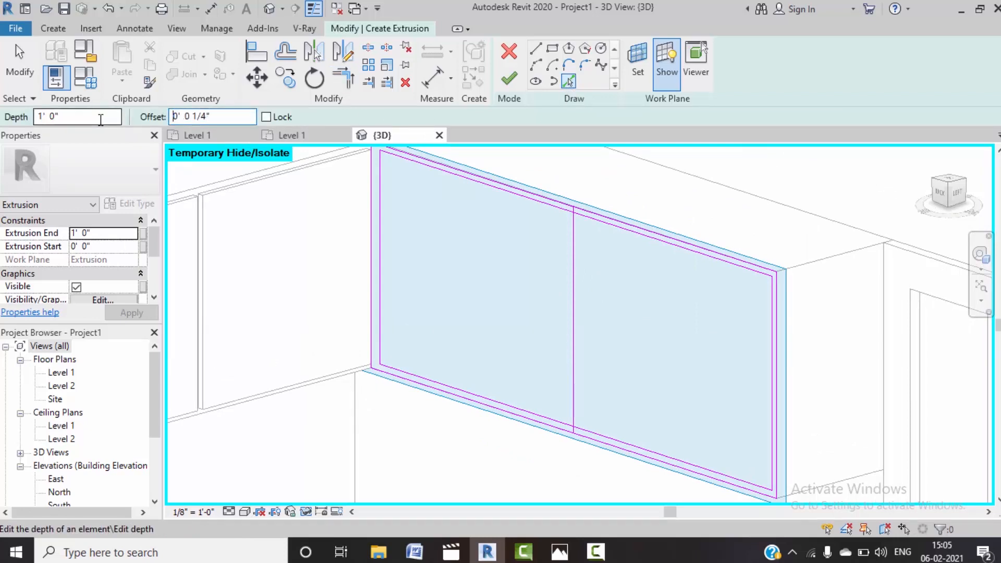
{"action": "scroll", "coordinate": [572, 319], "scroll_direction": "up", "scroll_amount": 4}
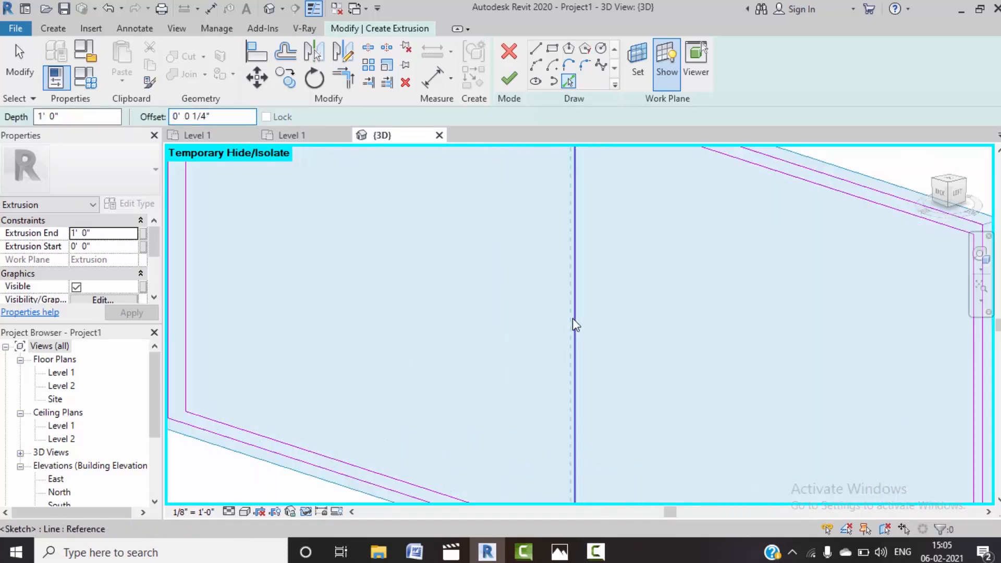
{"action": "left_click", "coordinate": [583, 339]}
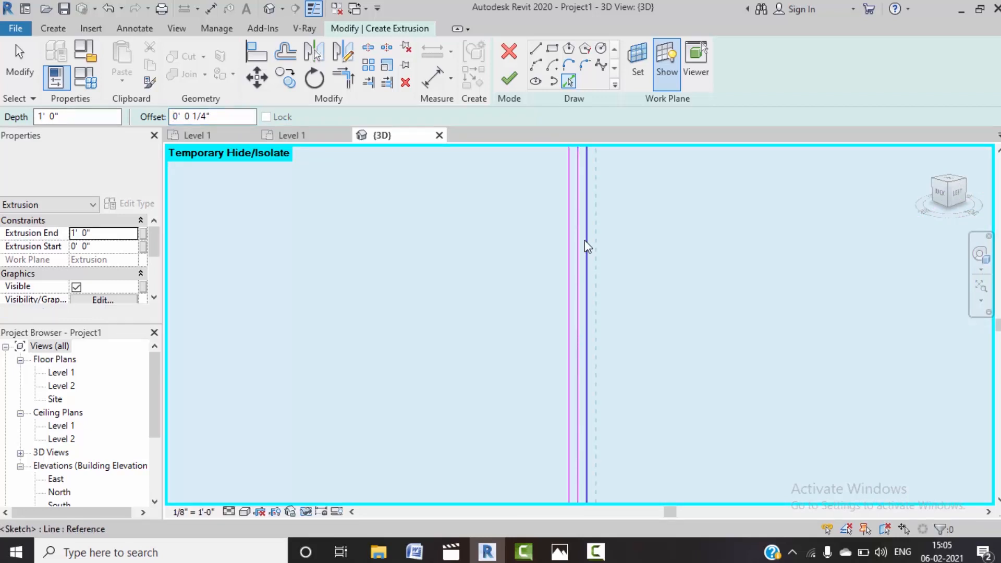
{"action": "key", "text": "Escape"}
{"action": "scroll", "coordinate": [578, 300], "scroll_direction": "up", "scroll_amount": 2}
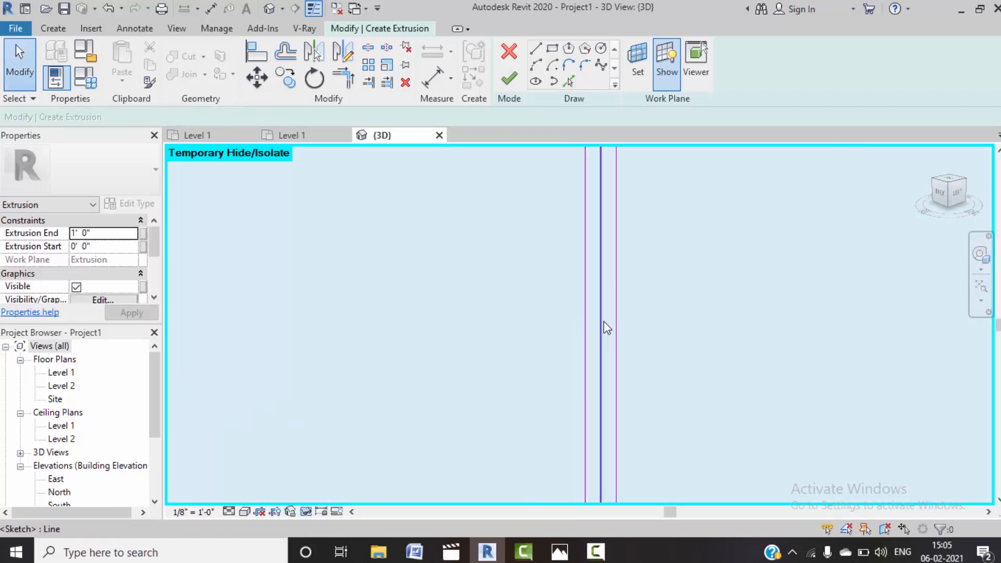
{"action": "scroll", "coordinate": [605, 289], "scroll_direction": "down", "scroll_amount": 3}
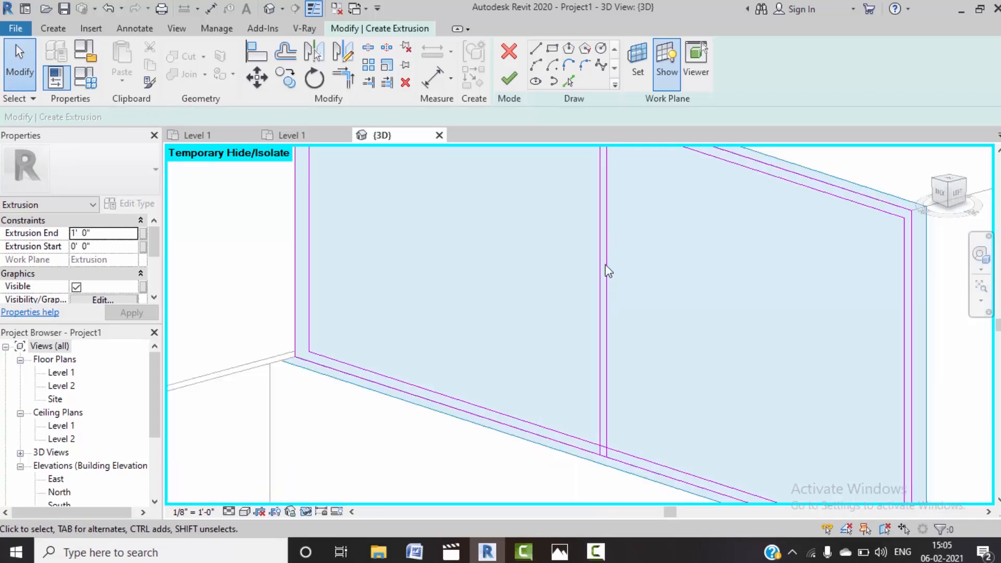
Step: Split the top inset line between the two dividing lines and trim each half into a corner with its adjacent dividing line
{"action": "middle_click_drag", "start_coordinate": [606, 271], "coordinate": [563, 371]}
{"action": "scroll", "coordinate": [547, 231], "scroll_direction": "up", "scroll_amount": 5}
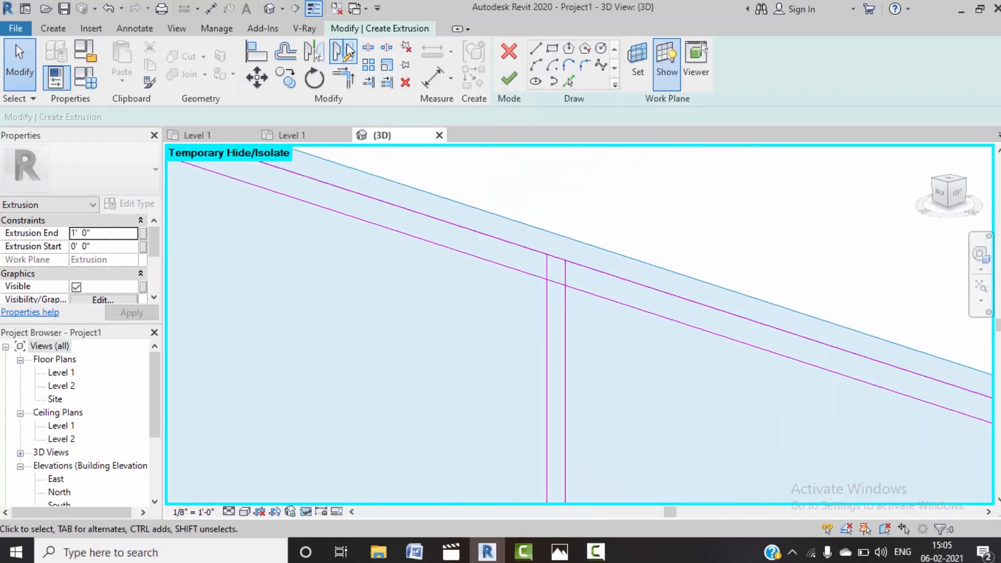
{"action": "left_click", "coordinate": [368, 50]}
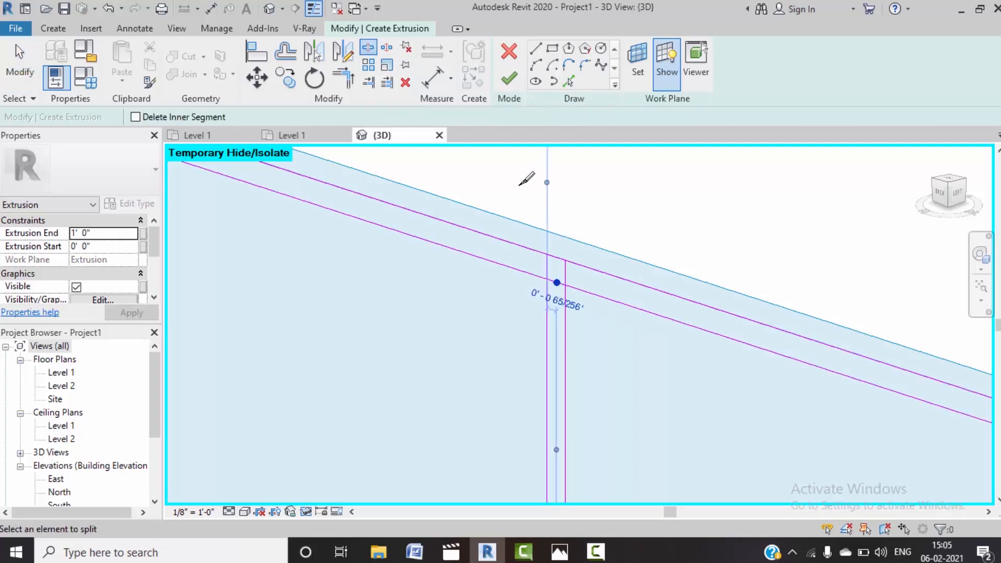
{"action": "left_click", "coordinate": [344, 83]}
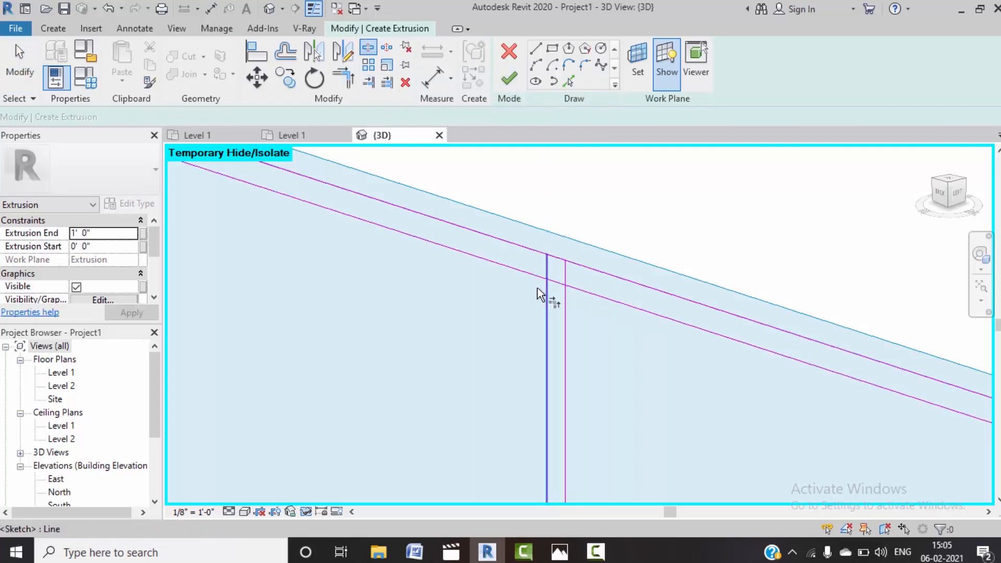
{"action": "left_click", "coordinate": [530, 274]}
{"action": "left_click", "coordinate": [543, 290]}
{"action": "left_click", "coordinate": [566, 306]}
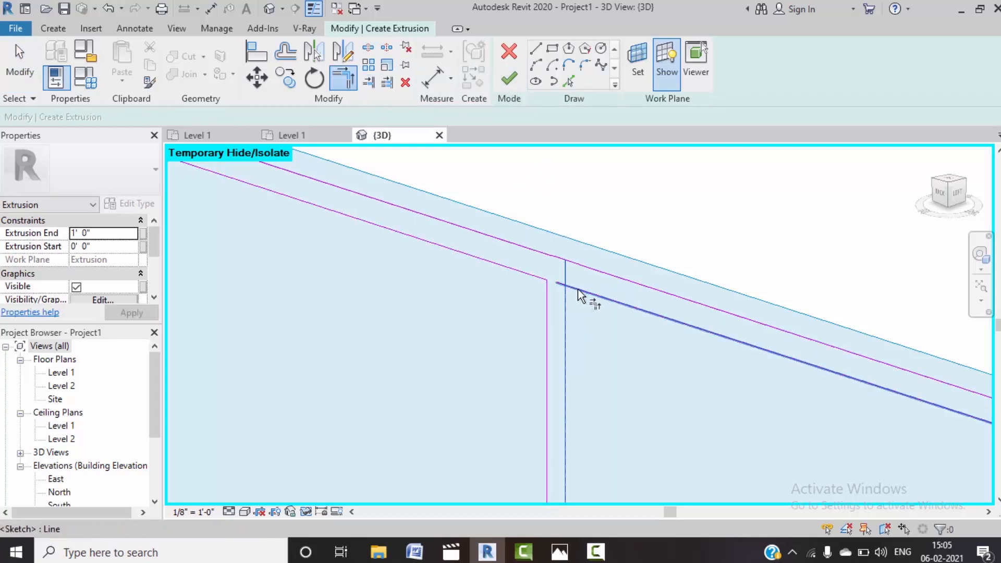
{"action": "left_click", "coordinate": [577, 290]}
Step: Split the bottom inset line within the central gap and trim both halves into corners with the dividing lines
{"action": "scroll", "coordinate": [621, 253], "scroll_direction": "down", "scroll_amount": 4}
{"action": "middle_click_drag", "start_coordinate": [652, 467], "coordinate": [596, 233]}
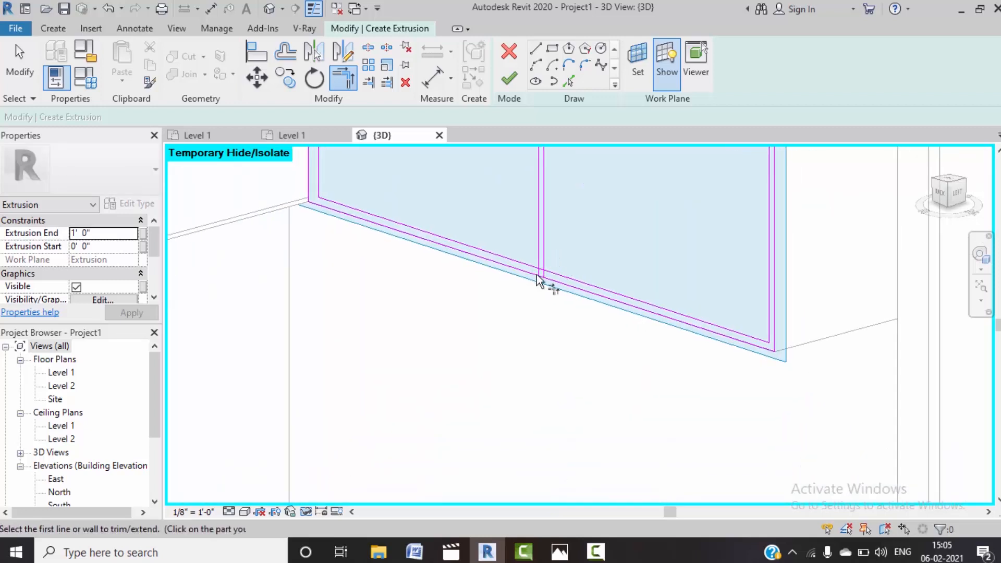
{"action": "scroll", "coordinate": [537, 287], "scroll_direction": "up", "scroll_amount": 4}
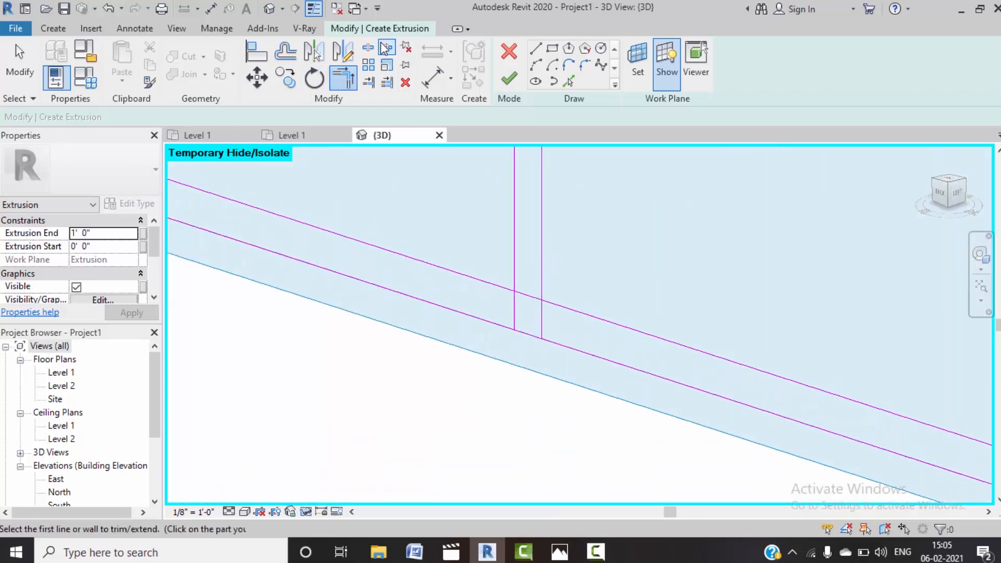
{"action": "key", "text": "s"}
{"action": "key", "text": "l"}
{"action": "left_click", "coordinate": [528, 296]}
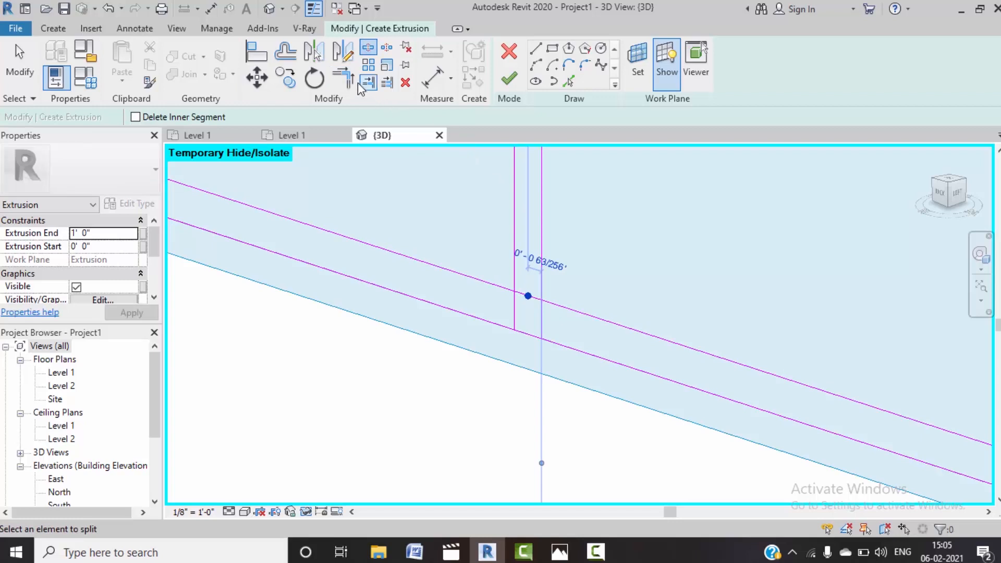
{"action": "left_click", "coordinate": [511, 270]}
{"action": "left_click", "coordinate": [502, 285]}
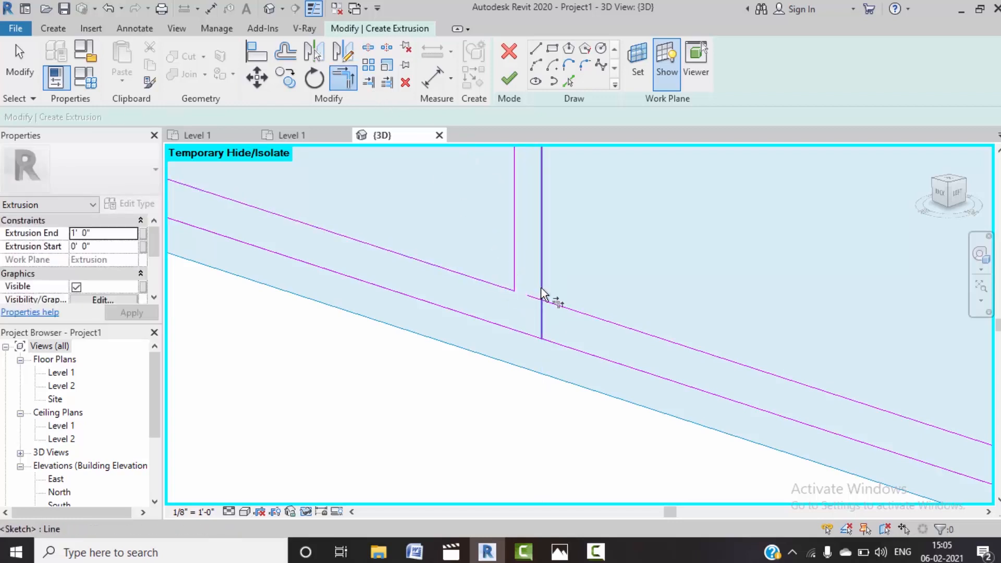
{"action": "left_click", "coordinate": [543, 290]}
{"action": "left_click", "coordinate": [548, 297]}
{"action": "scroll", "coordinate": [548, 232], "scroll_direction": "down", "scroll_amount": 2}
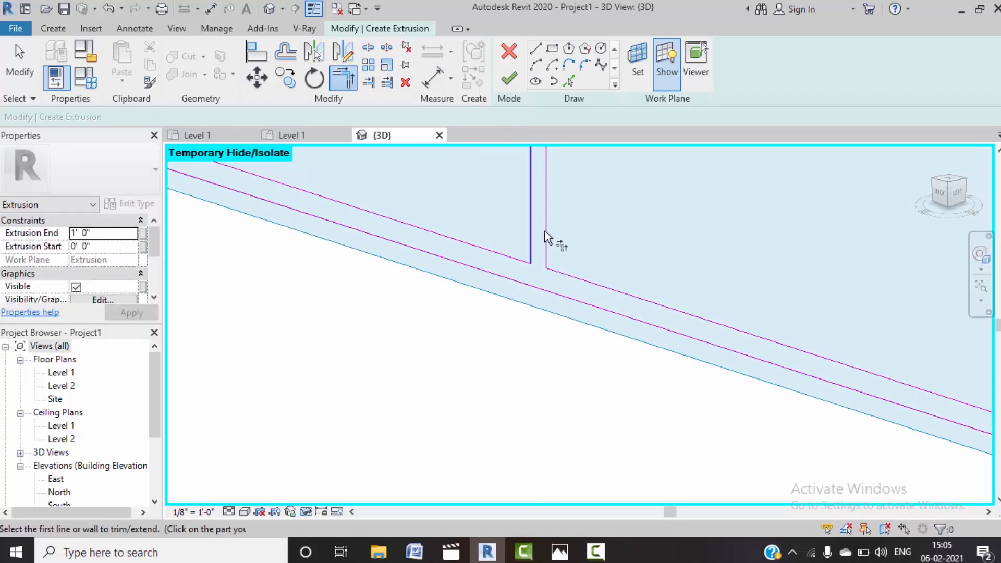
{"action": "key", "text": "Escape"}
{"action": "key", "text": "Escape"}
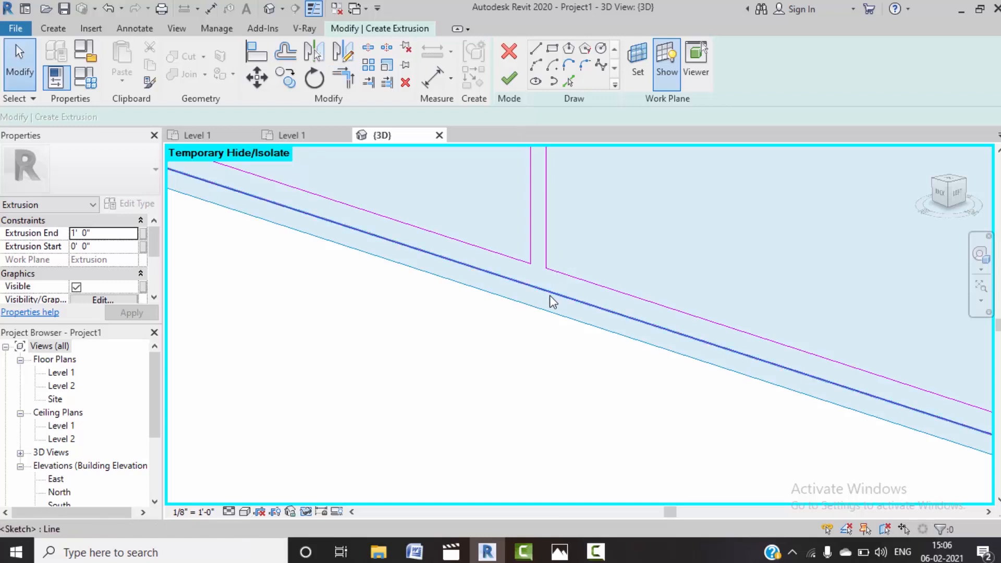
Step: Delete the outer boundary lines of the short leg's face sketch, keeping only the two inset door outlines
{"action": "left_click", "coordinate": [549, 295]}
{"action": "key", "text": "Delete"}
{"action": "scroll", "coordinate": [549, 295], "scroll_direction": "down", "scroll_amount": 2}
{"action": "scroll", "coordinate": [667, 305], "scroll_direction": "down", "scroll_amount": 2}
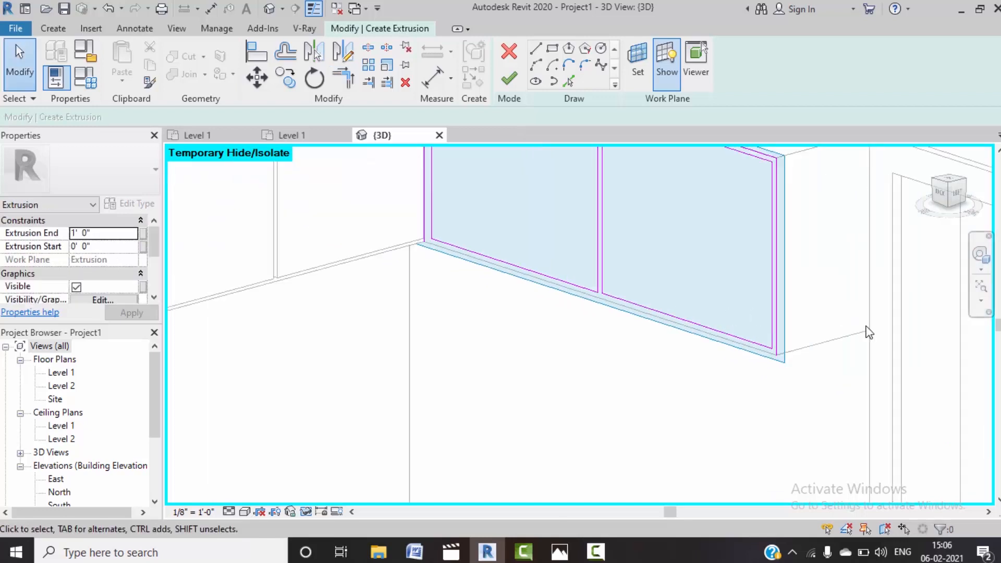
{"action": "scroll", "coordinate": [841, 316], "scroll_direction": "up", "scroll_amount": 2}
{"action": "scroll", "coordinate": [750, 324], "scroll_direction": "up", "scroll_amount": 1}
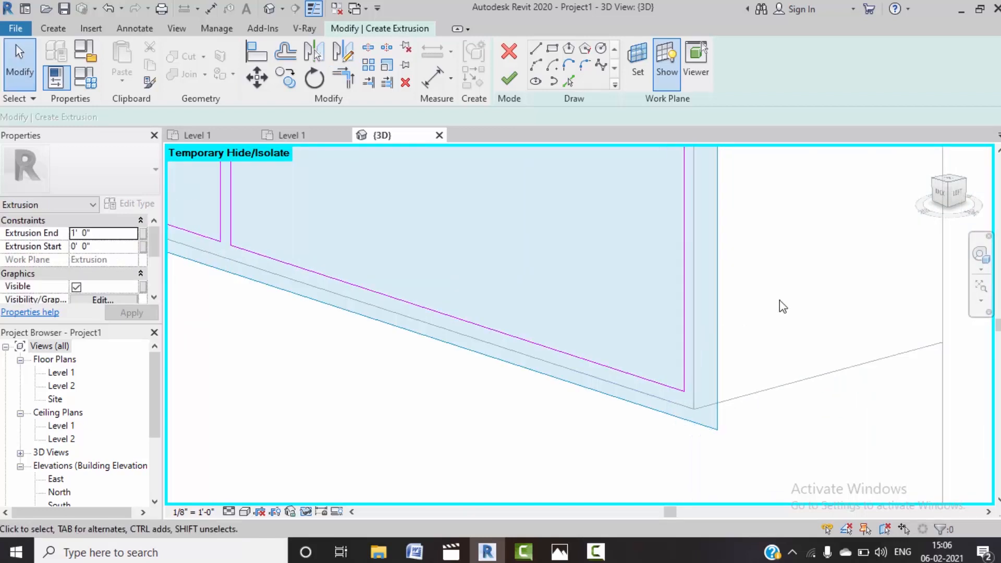
{"action": "scroll", "coordinate": [780, 306], "scroll_direction": "down", "scroll_amount": 2}
{"action": "middle_click_drag", "start_coordinate": [734, 333], "coordinate": [773, 547]}
{"action": "scroll", "coordinate": [693, 290], "scroll_direction": "up", "scroll_amount": 3}
{"action": "left_click", "coordinate": [699, 283]}
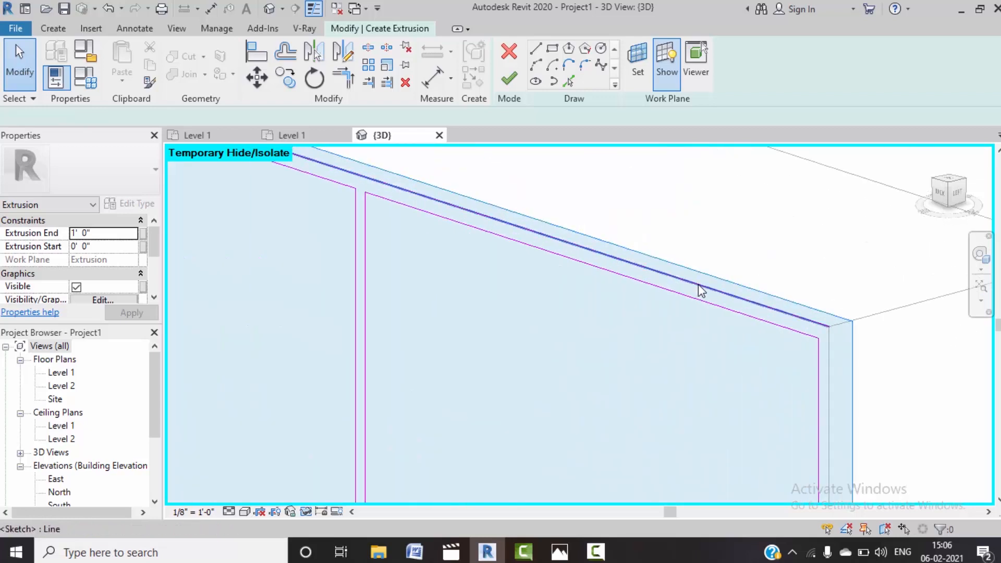
{"action": "key", "text": "Delete"}
{"action": "scroll", "coordinate": [872, 286], "scroll_direction": "down", "scroll_amount": 1}
{"action": "scroll", "coordinate": [637, 286], "scroll_direction": "down", "scroll_amount": 3}
{"action": "scroll", "coordinate": [594, 286], "scroll_direction": "up", "scroll_amount": 4}
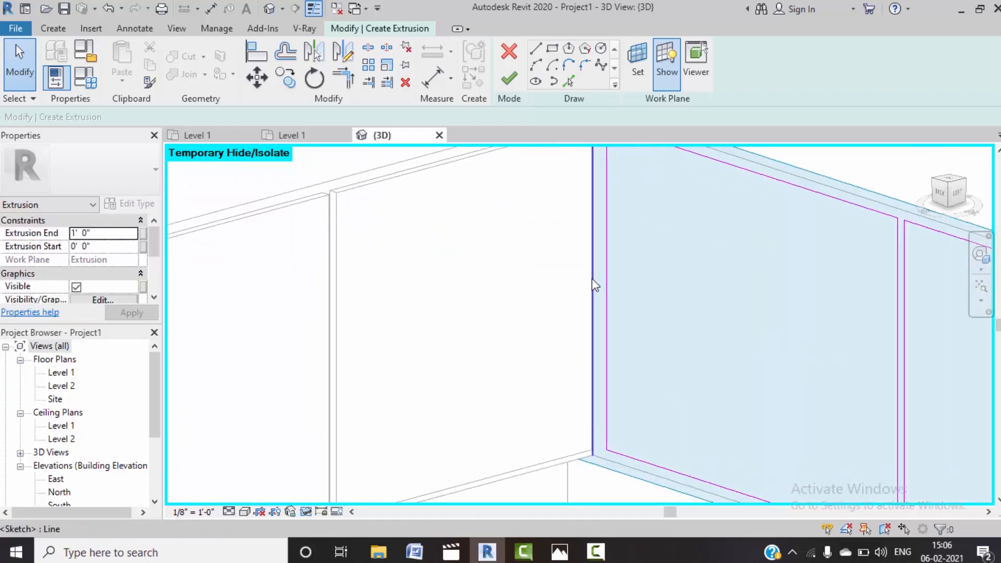
{"action": "scroll", "coordinate": [594, 284], "scroll_direction": "down", "scroll_amount": 4}
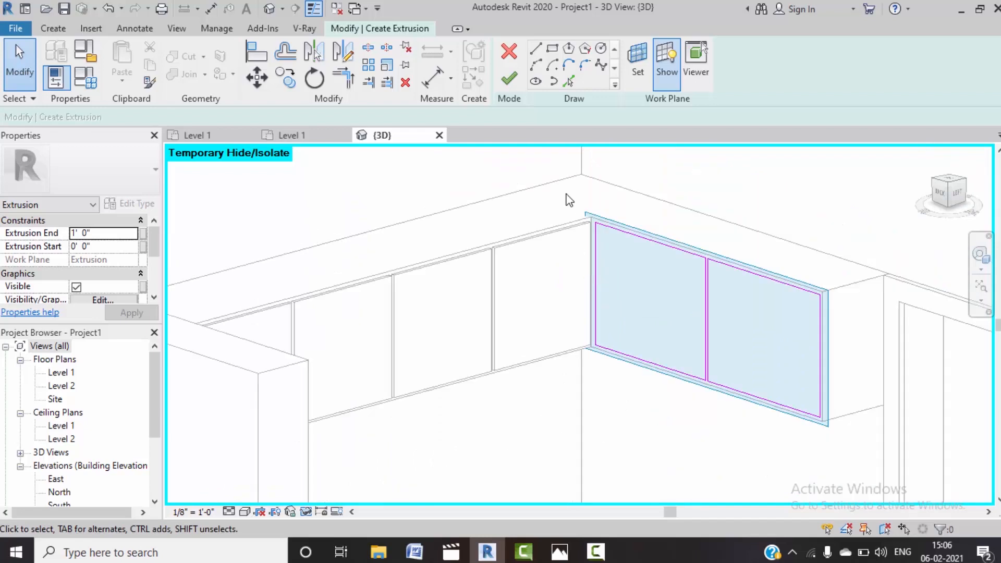
Step: Finish the extrusion sketch and set the depth of the short leg's door panels to 0.5"
{"action": "left_click", "coordinate": [511, 83]}
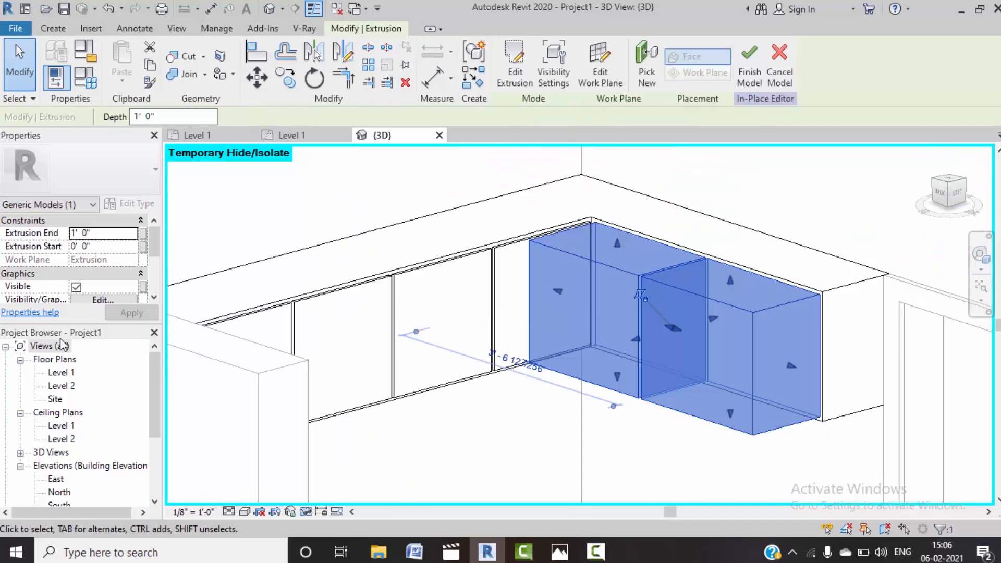
{"action": "double_click", "coordinate": [146, 117]}
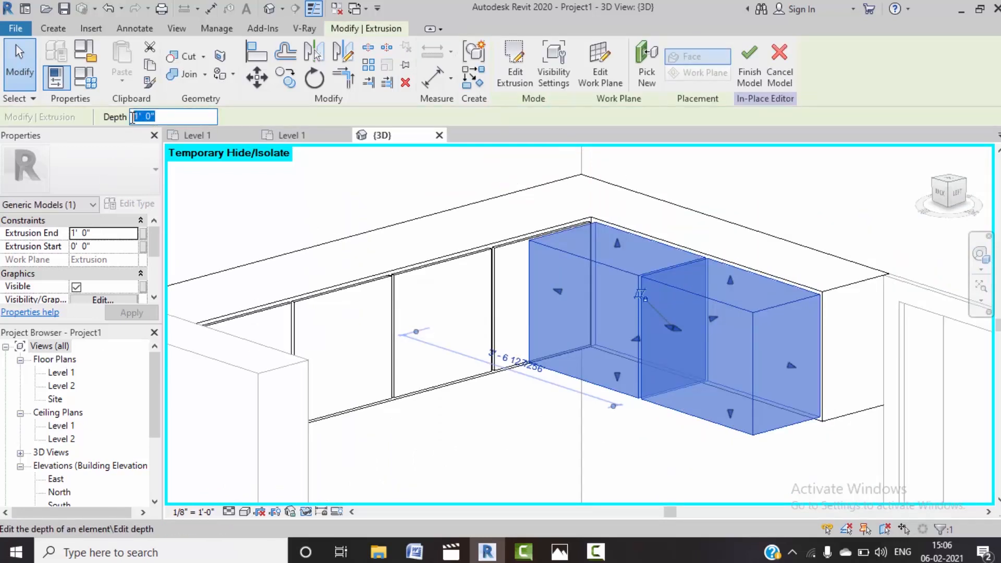
{"action": "type", "text": "0.5\""}
{"action": "key", "text": "Return"}
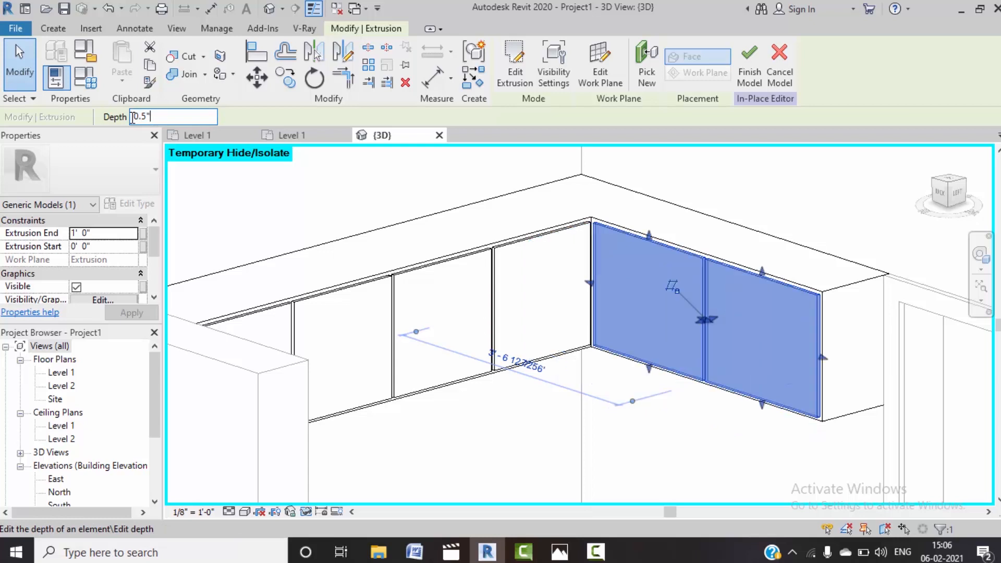
{"action": "left_click", "coordinate": [626, 435]}
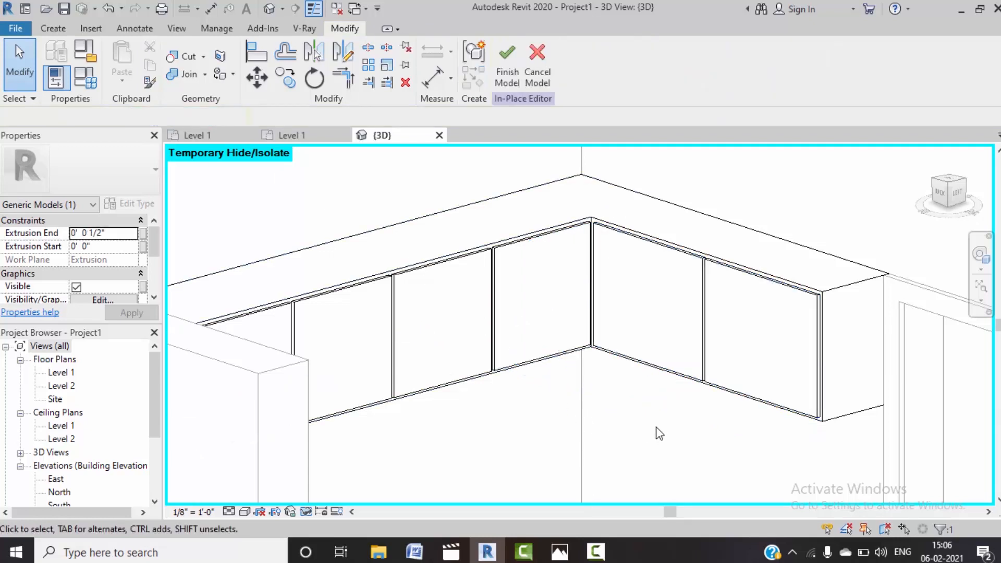
Step: Finish the in-place cabinet model and inspect it above the office table within the whole room
{"action": "scroll", "coordinate": [656, 426], "scroll_direction": "down", "scroll_amount": 5}
{"action": "middle_click_drag", "start_coordinate": [738, 384], "coordinate": [547, 347], "text": "shift"}
{"action": "scroll", "coordinate": [544, 340], "scroll_direction": "down", "scroll_amount": 3}
{"action": "middle_click_drag", "start_coordinate": [559, 380], "coordinate": [495, 407], "text": "shift"}
{"action": "scroll", "coordinate": [509, 386], "scroll_direction": "down", "scroll_amount": 3}
{"action": "left_click", "coordinate": [507, 77]}
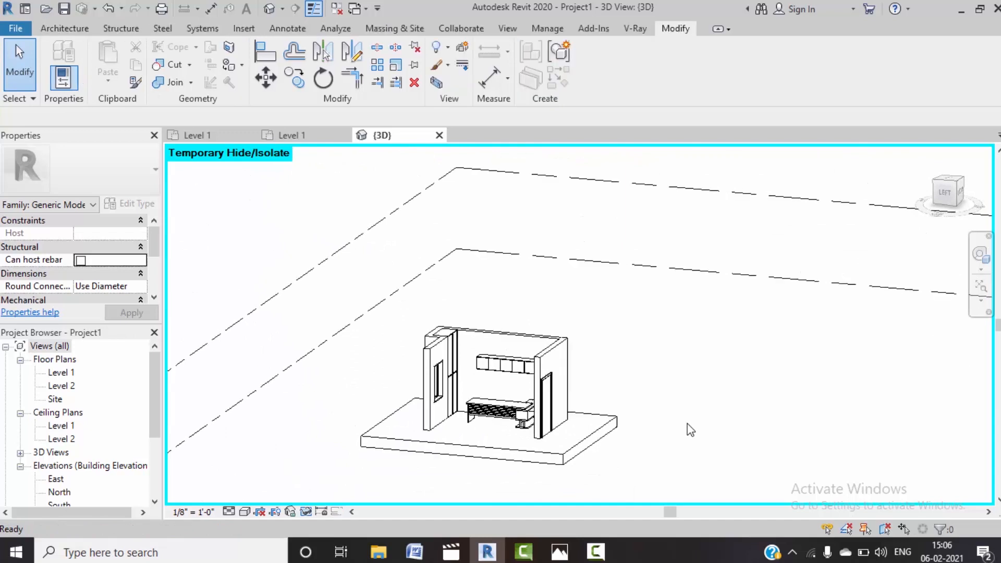
{"action": "middle_click_drag", "start_coordinate": [687, 424], "coordinate": [558, 436], "text": "shift"}
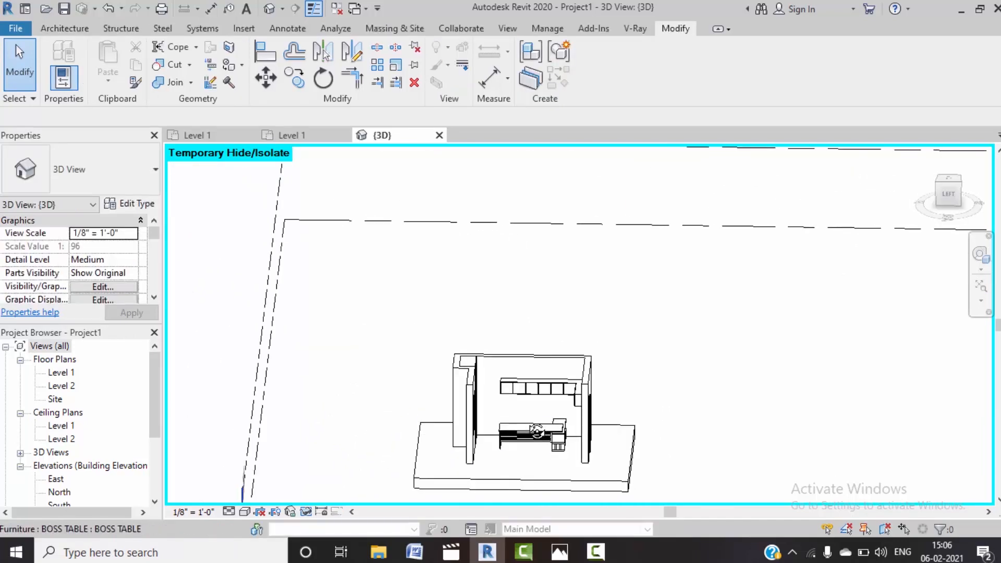
{"action": "scroll", "coordinate": [561, 437], "scroll_direction": "up", "scroll_amount": 4}
{"action": "middle_click_drag", "start_coordinate": [614, 421], "coordinate": [644, 416], "text": "shift"}
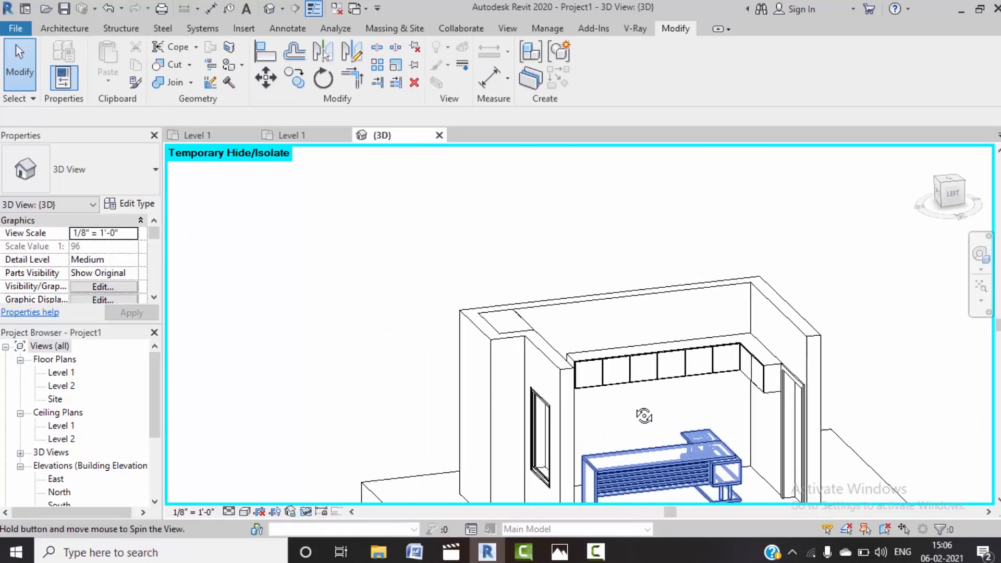
{"action": "middle_click_drag", "start_coordinate": [724, 423], "coordinate": [612, 319]}
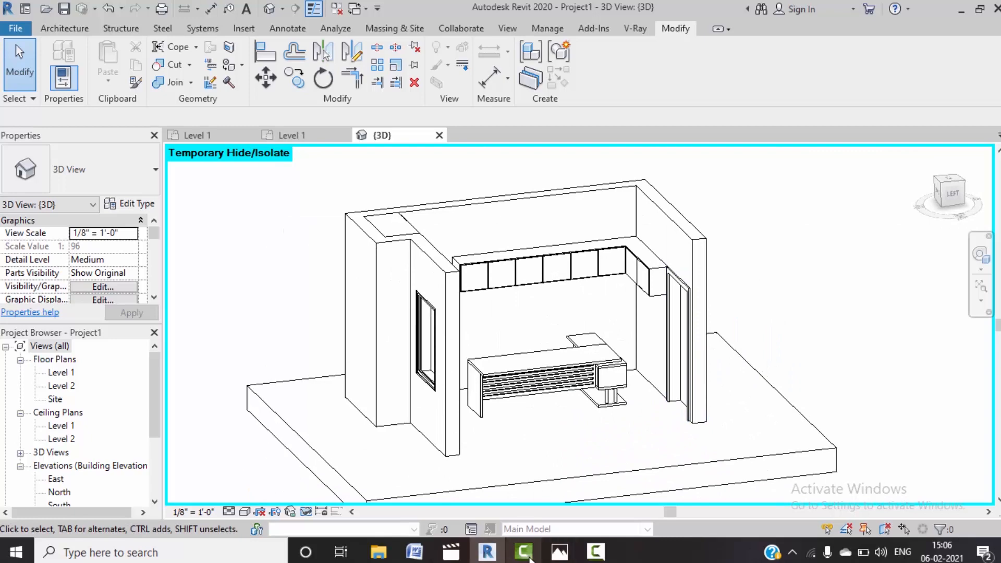
Step: Switch to Photos to examine the reference renders COURT CHAMBER 4.jpg and COURT CHAMBER.jpg, and return to Revit's room model
{"action": "mouse_move", "coordinate": [560, 552]}
{"action": "left_click", "coordinate": [518, 496]}
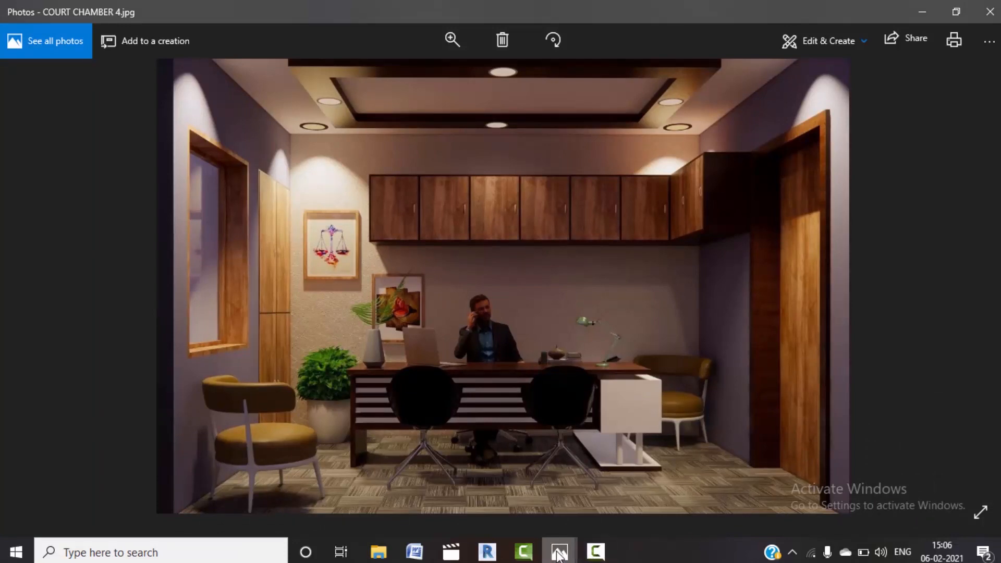
{"action": "mouse_move", "coordinate": [558, 554]}
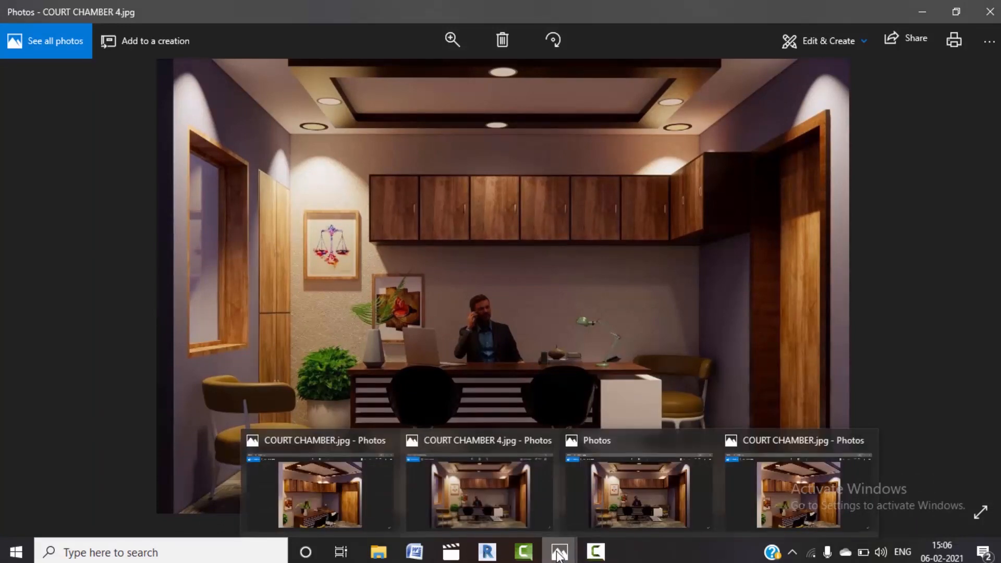
{"action": "left_click", "coordinate": [797, 506]}
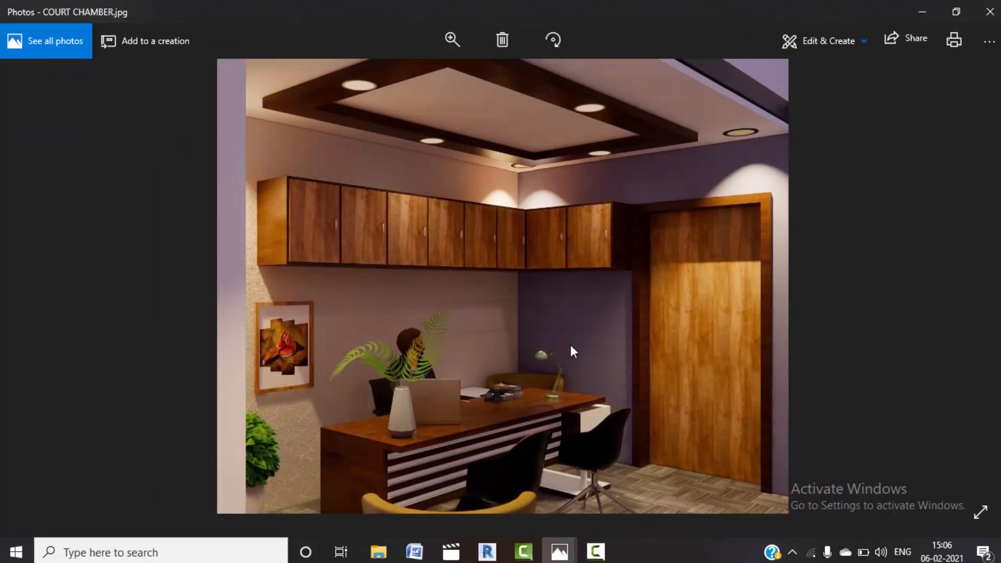
{"action": "mouse_move", "coordinate": [564, 558]}
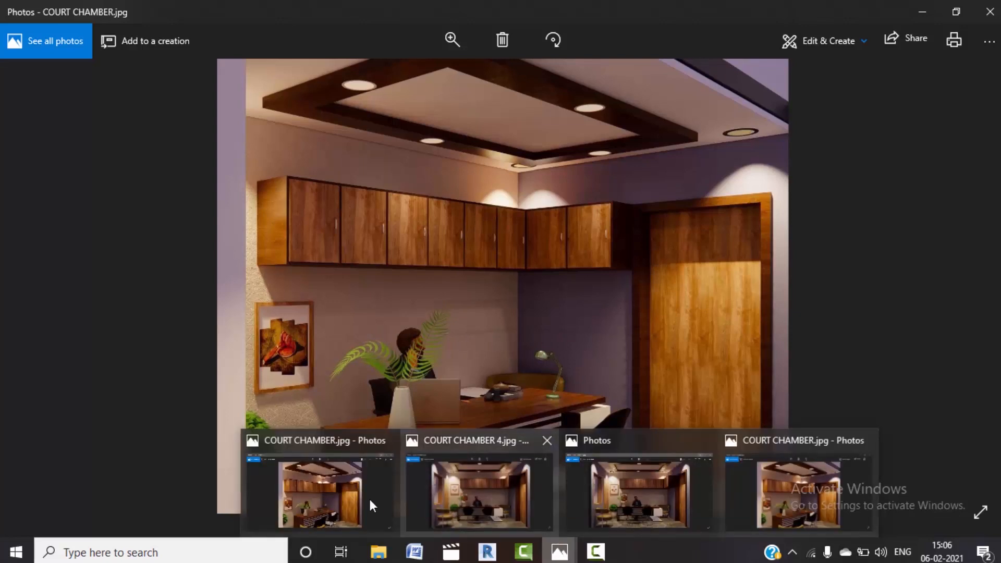
{"action": "left_click", "coordinate": [327, 489]}
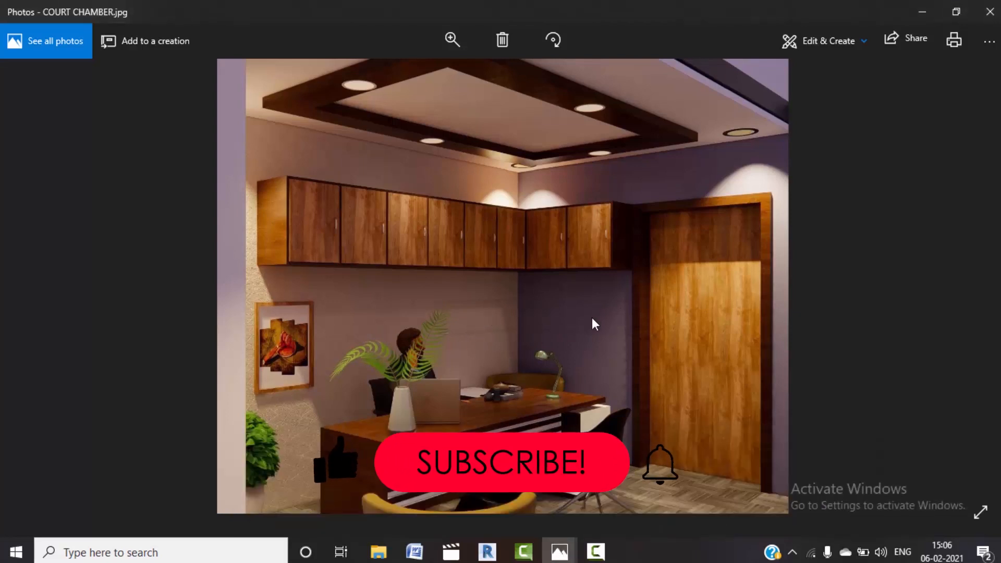
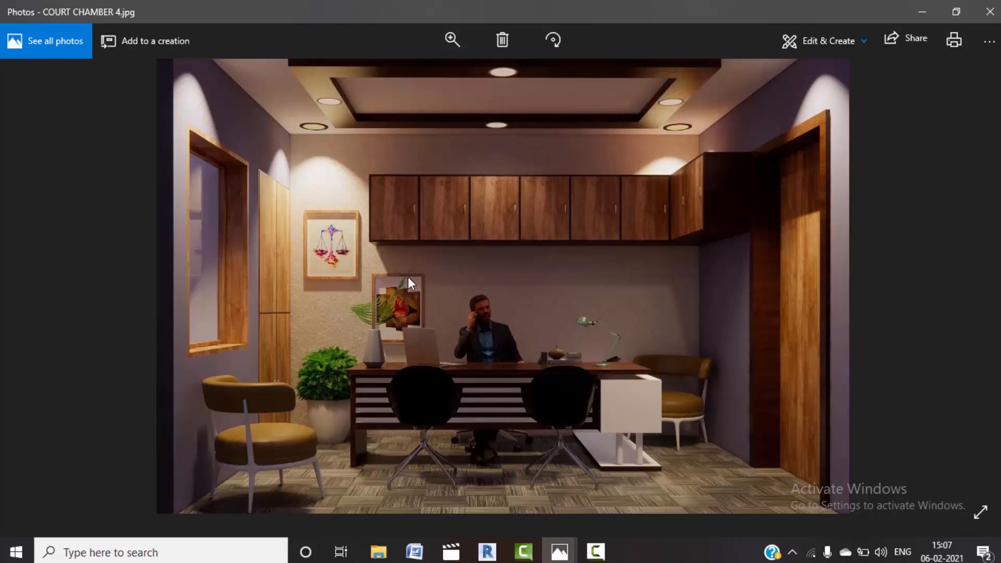
{"action": "left_click", "coordinate": [921, 13]}
{"action": "middle_click_drag", "start_coordinate": [547, 334], "coordinate": [759, 213], "text": "shift"}
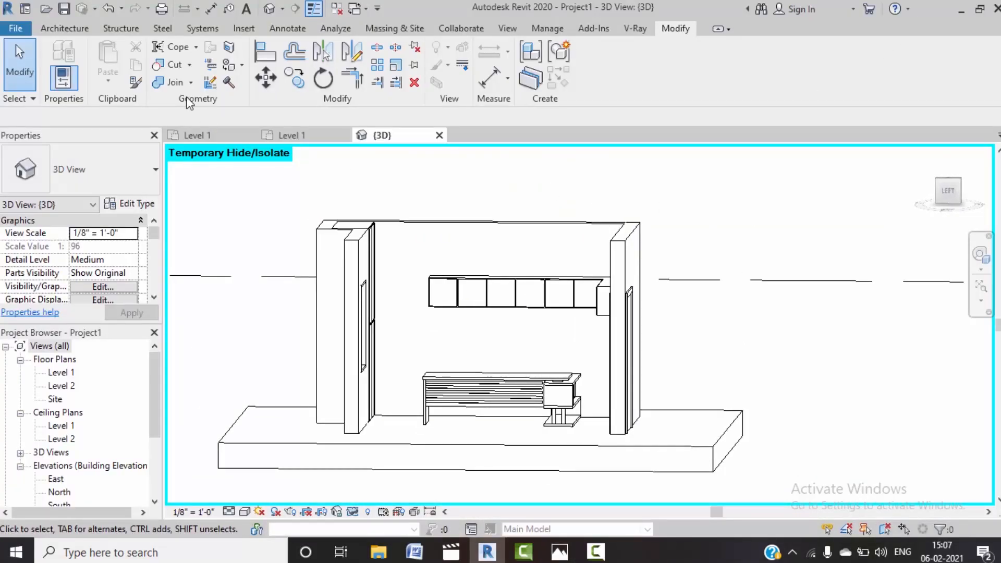
Step: Create a decal type named New Decal using the scales image 7b36407af1fc78406dfeb7120b737436.jpg from the Desktop
{"action": "left_click", "coordinate": [244, 28]}
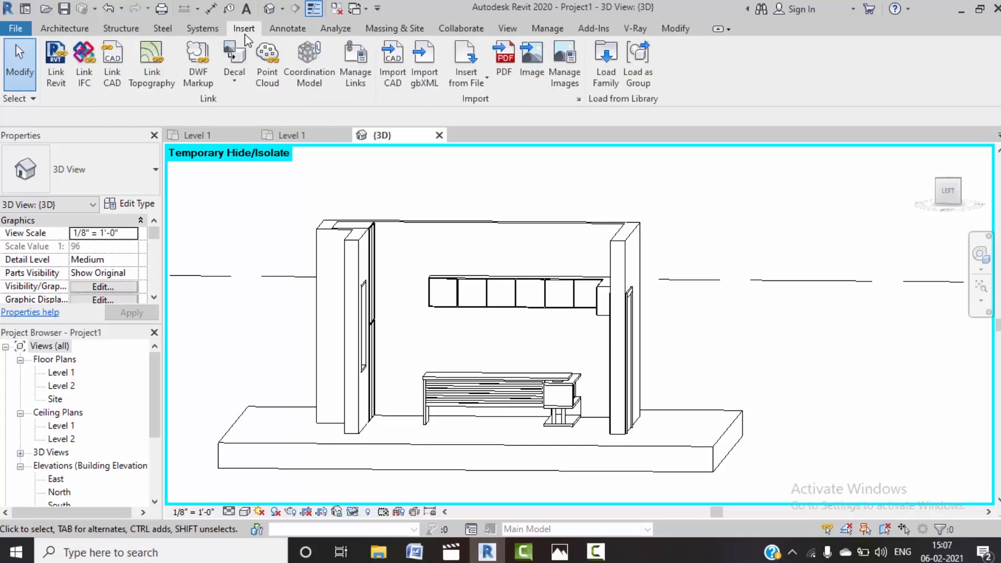
{"action": "left_click", "coordinate": [234, 73]}
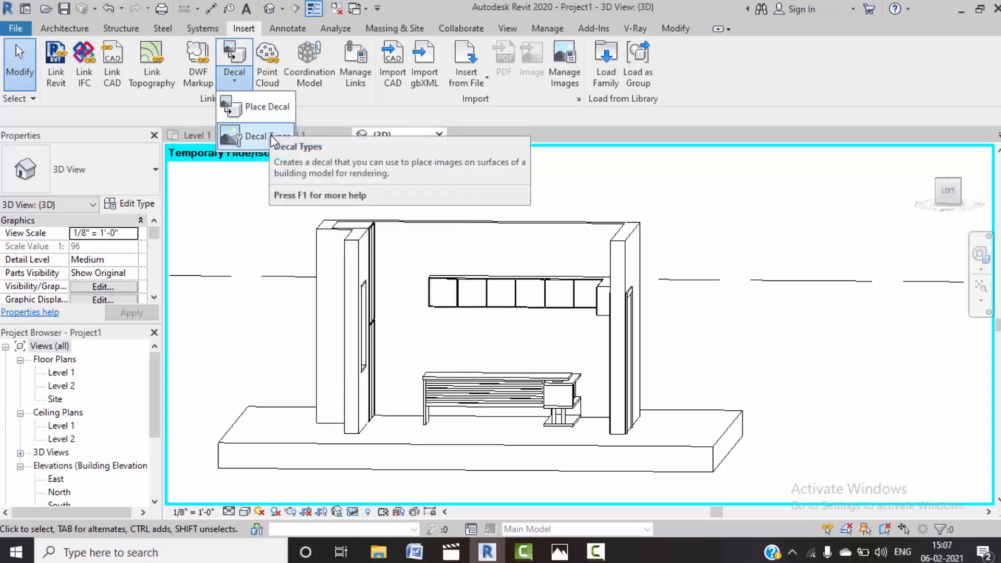
{"action": "left_click", "coordinate": [271, 138]}
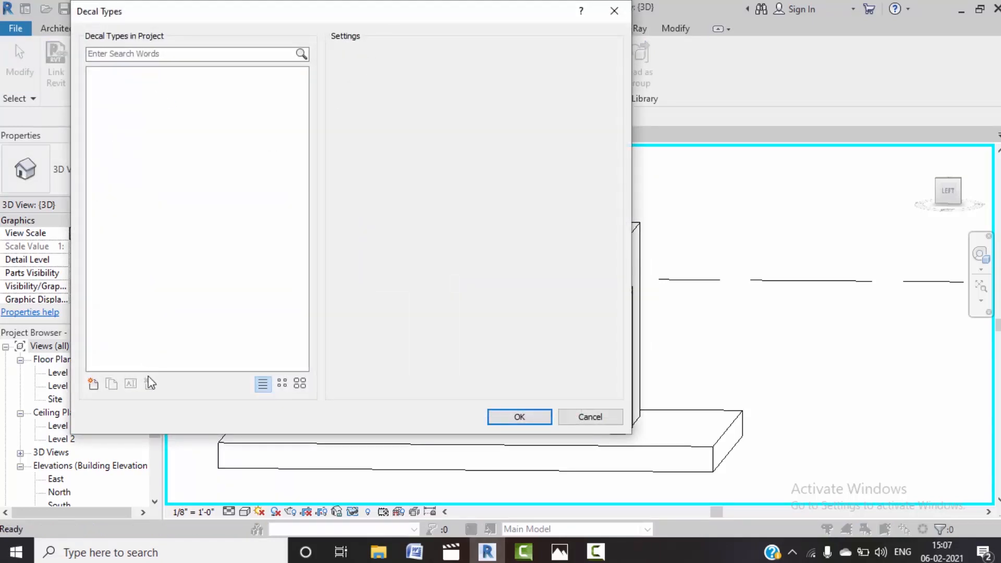
{"action": "left_click", "coordinate": [92, 384]}
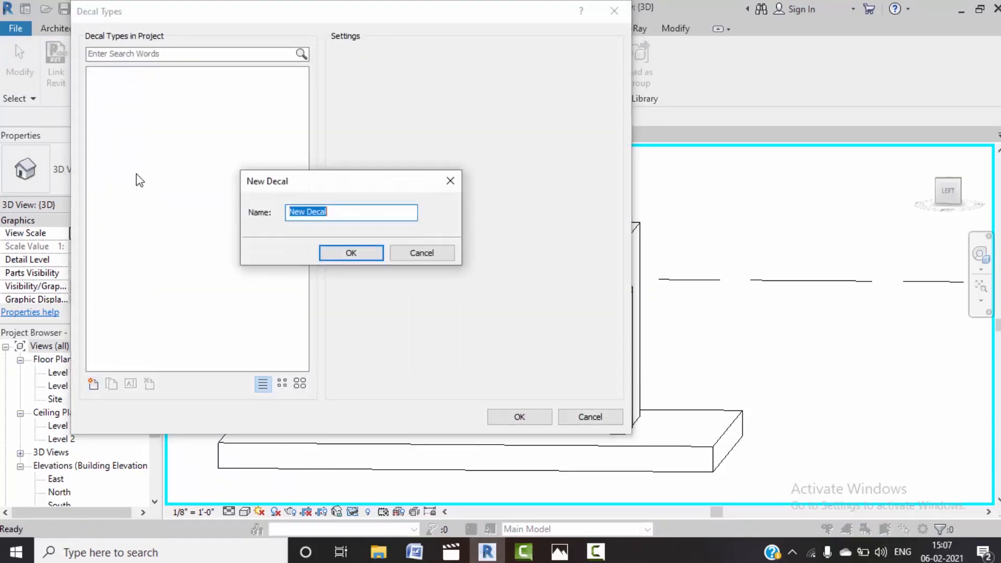
{"action": "left_click", "coordinate": [346, 254]}
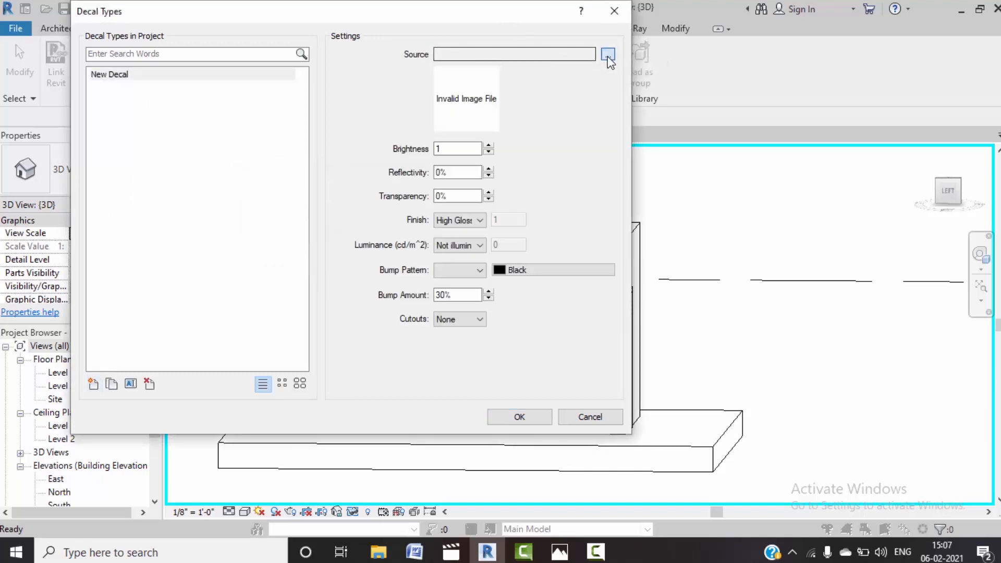
{"action": "left_click", "coordinate": [608, 55]}
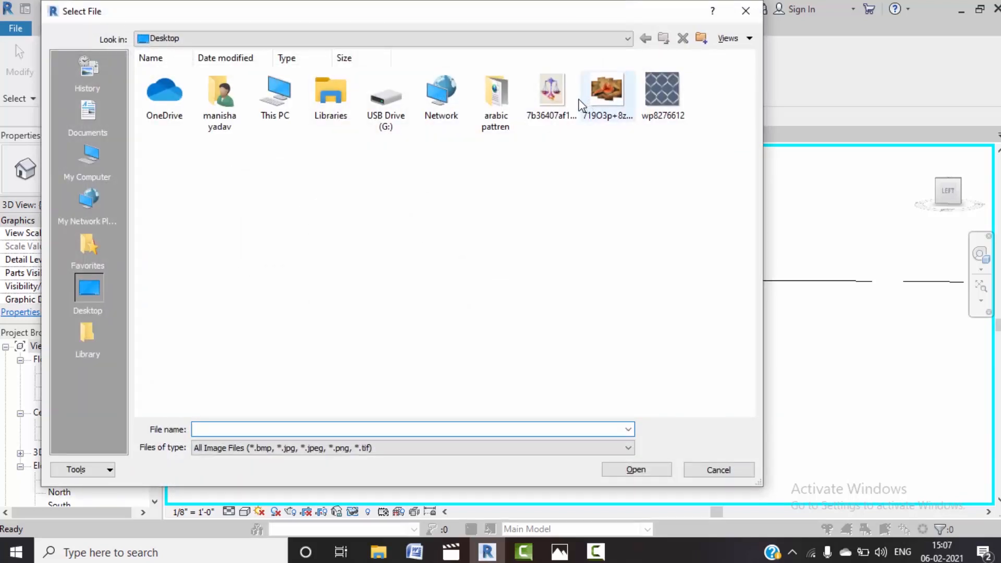
{"action": "left_click", "coordinate": [551, 95]}
{"action": "left_click", "coordinate": [628, 466]}
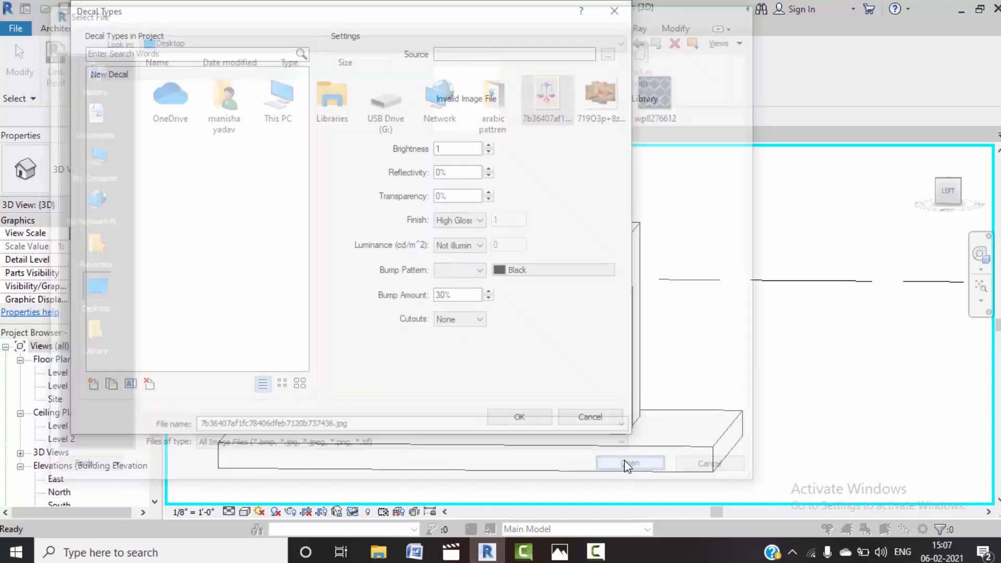
{"action": "left_click", "coordinate": [511, 418]}
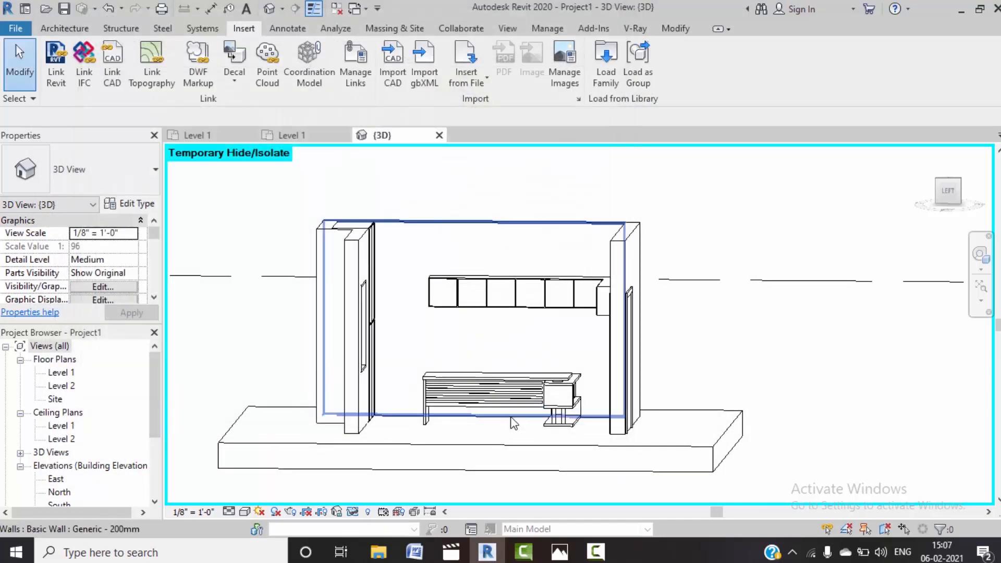
Step: Create a second decal type, New Decal 2, using the gavel image 719O3p+8z9L._SL1001_.jpg from the Desktop
{"action": "left_click", "coordinate": [230, 83]}
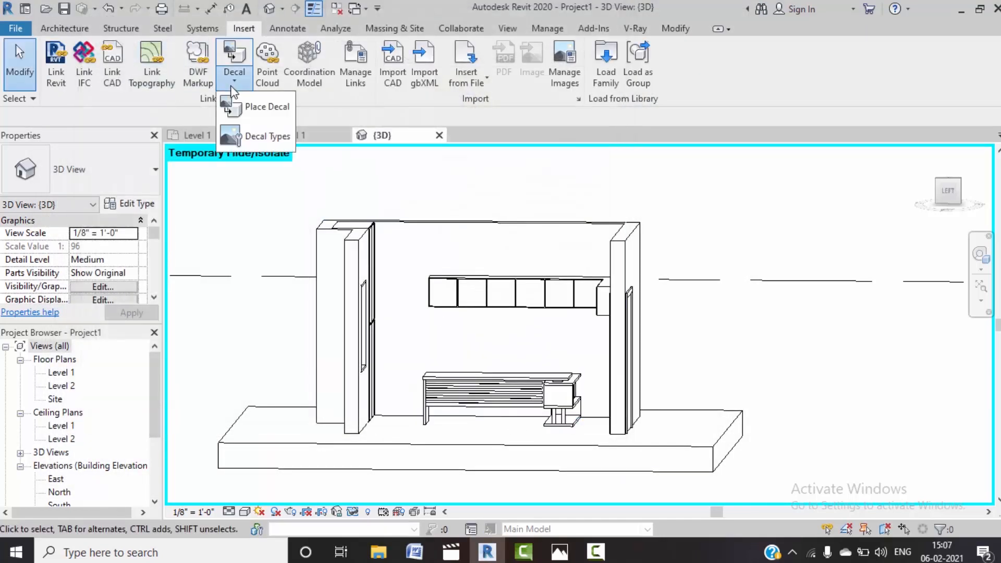
{"action": "left_click", "coordinate": [253, 136]}
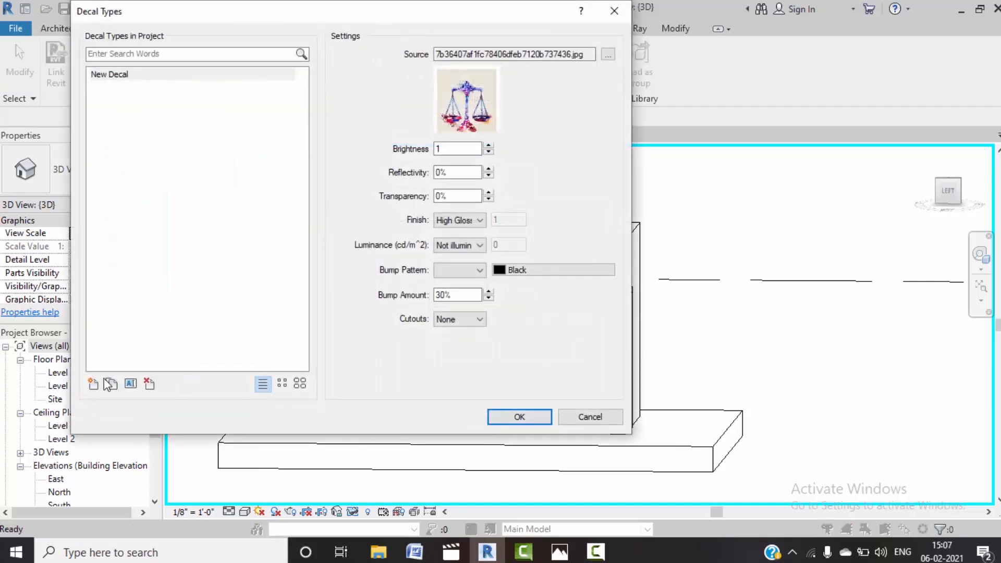
{"action": "left_click", "coordinate": [93, 385]}
{"action": "left_click", "coordinate": [324, 258]}
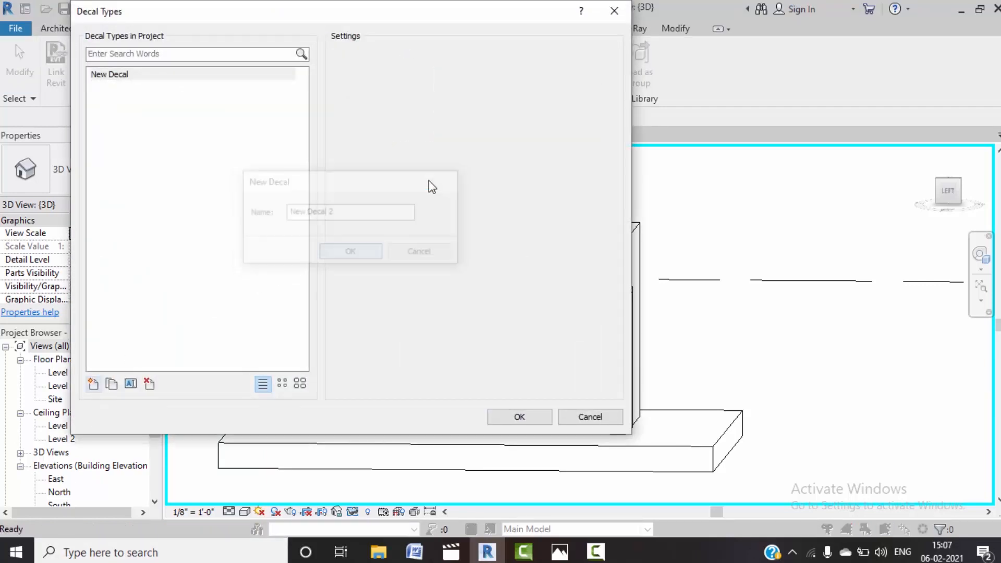
{"action": "left_click", "coordinate": [608, 54]}
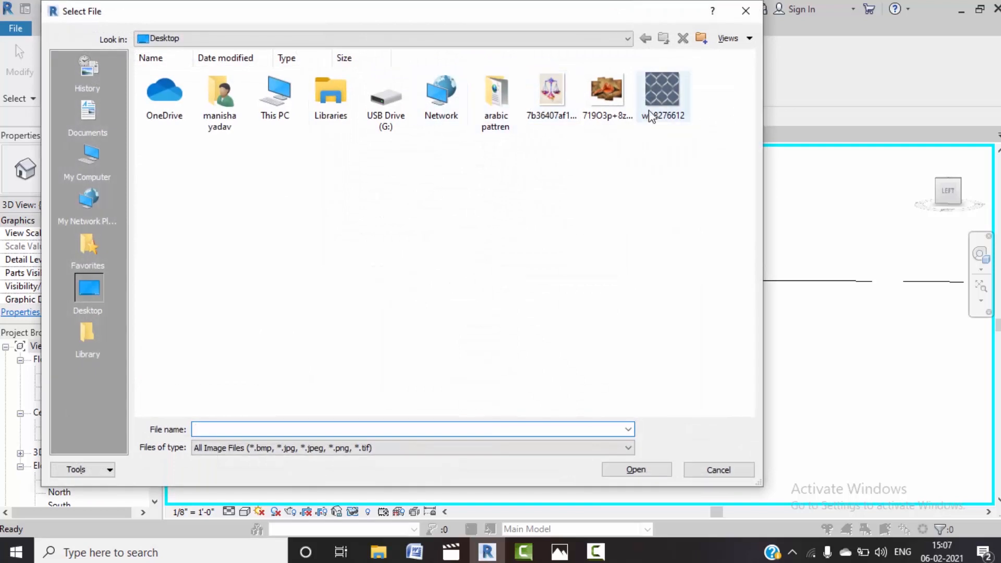
{"action": "left_click", "coordinate": [605, 95]}
{"action": "left_click", "coordinate": [626, 472]}
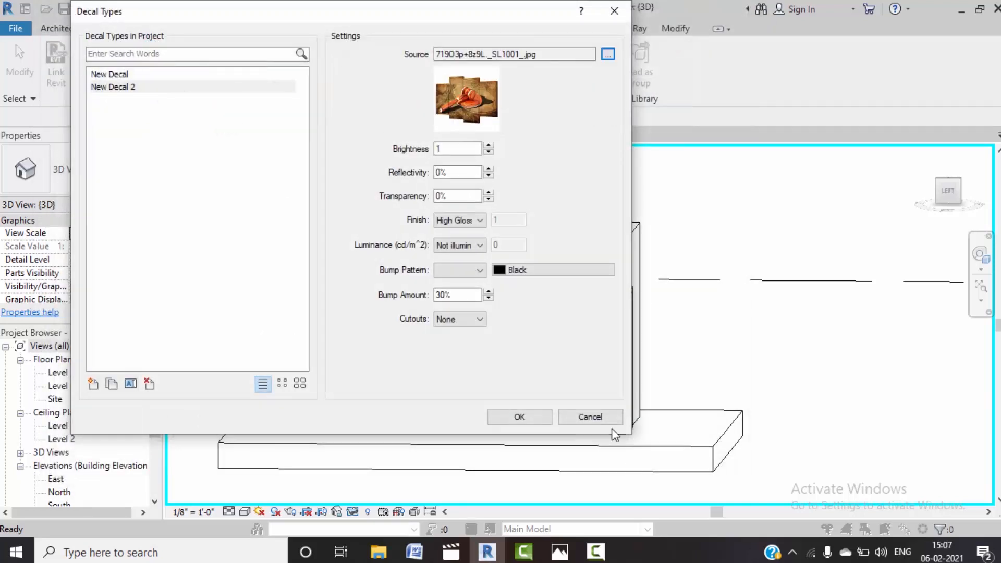
{"action": "left_click", "coordinate": [512, 416]}
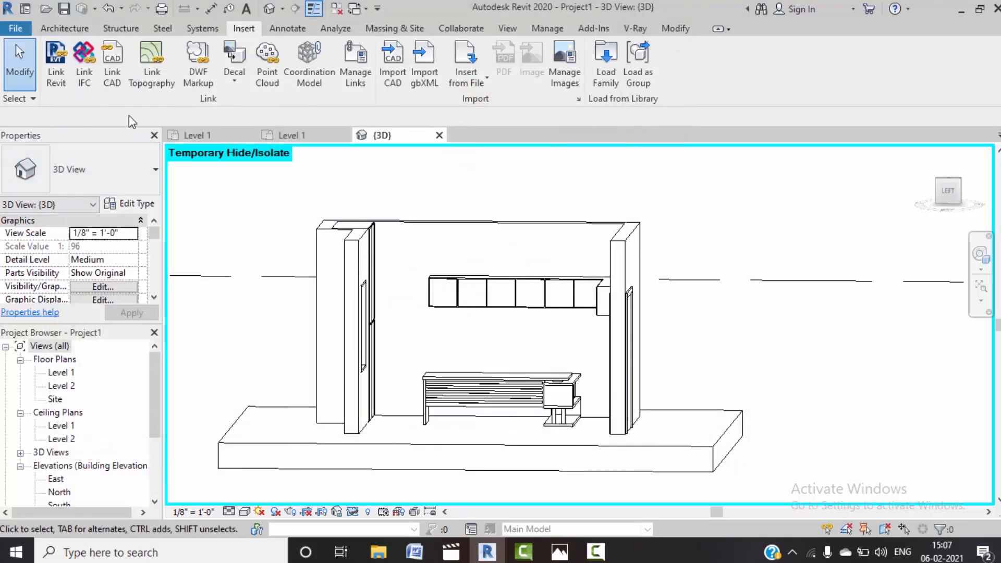
Step: Place a 2' 0" square New Decal 2 on the rear wall beside the wall cabinet and face the view squarely from the left side
{"action": "left_click", "coordinate": [234, 81]}
{"action": "left_click", "coordinate": [267, 105]}
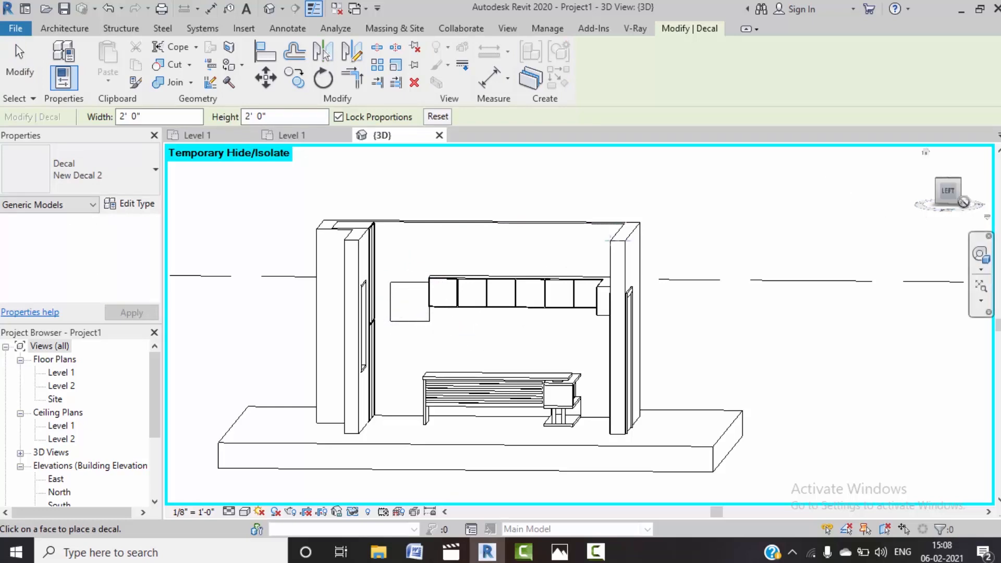
{"action": "left_click", "coordinate": [947, 199]}
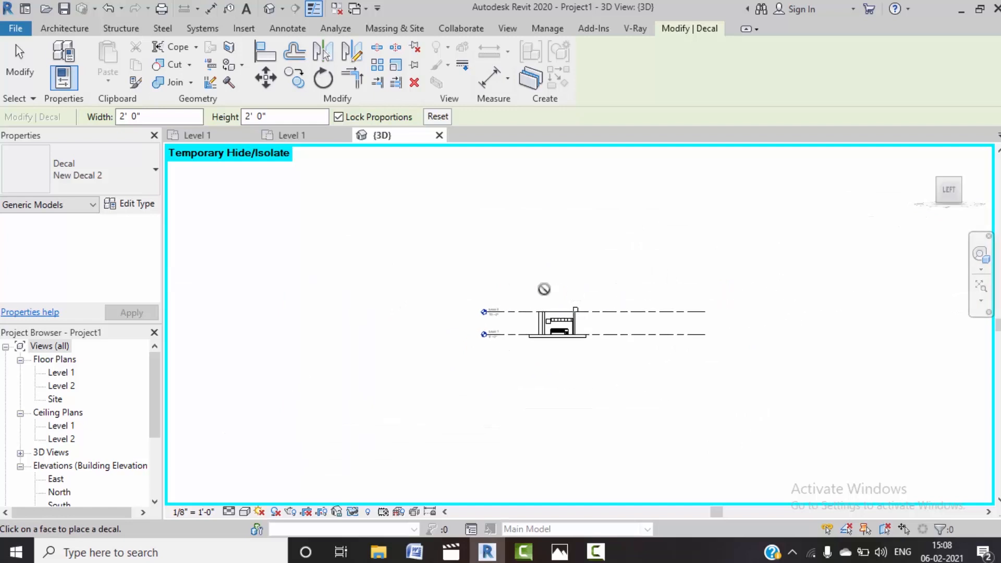
{"action": "scroll", "coordinate": [542, 350], "scroll_direction": "up", "scroll_amount": 4}
{"action": "key", "text": "Escape"}
{"action": "key", "text": "Escape"}
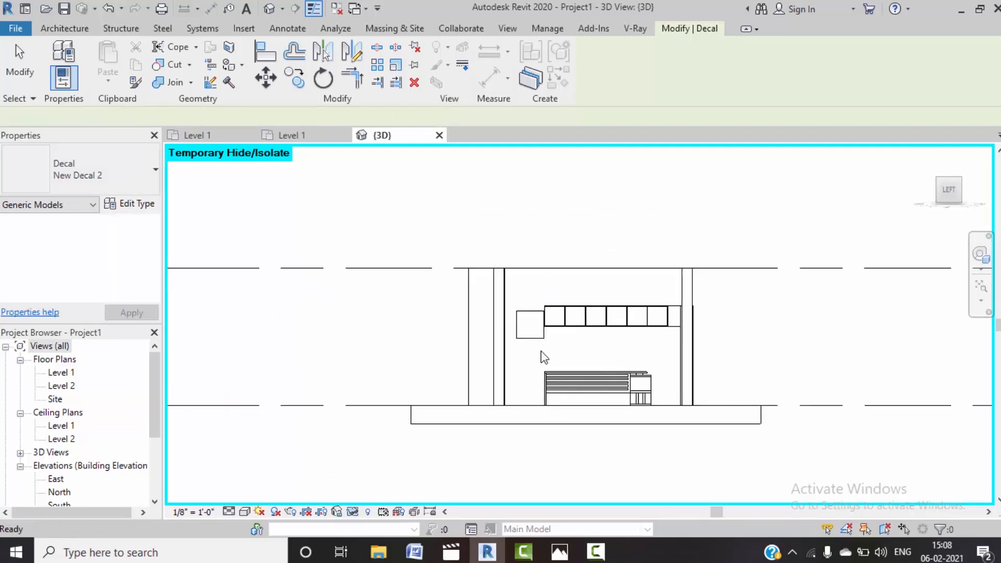
Step: Select the placed decal and switch the 3D view to the Realistic visual style to display its image
{"action": "left_click", "coordinate": [541, 340]}
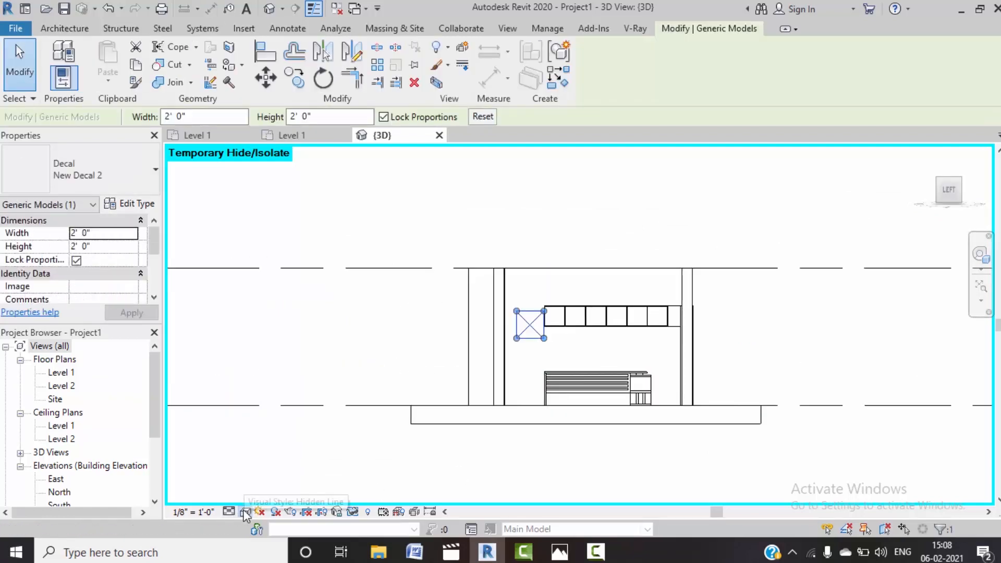
{"action": "left_click", "coordinate": [245, 512]}
{"action": "left_click", "coordinate": [278, 482]}
{"action": "scroll", "coordinate": [542, 333], "scroll_direction": "up", "scroll_amount": 4}
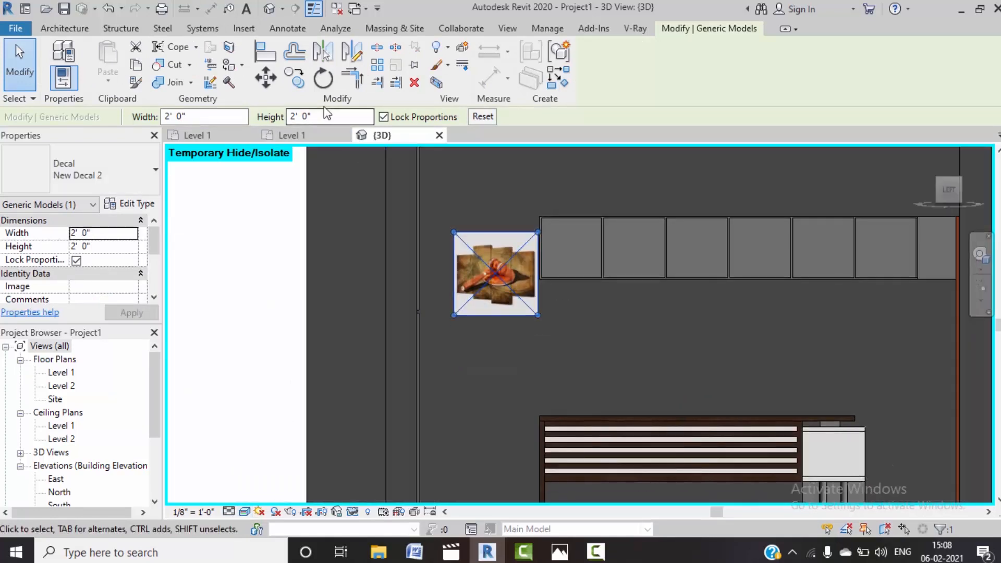
Step: Move the gavel decal down and across the wall, between the wall cabinet's free end and the table's end
{"action": "left_click", "coordinate": [268, 81]}
{"action": "left_click", "coordinate": [453, 233]}
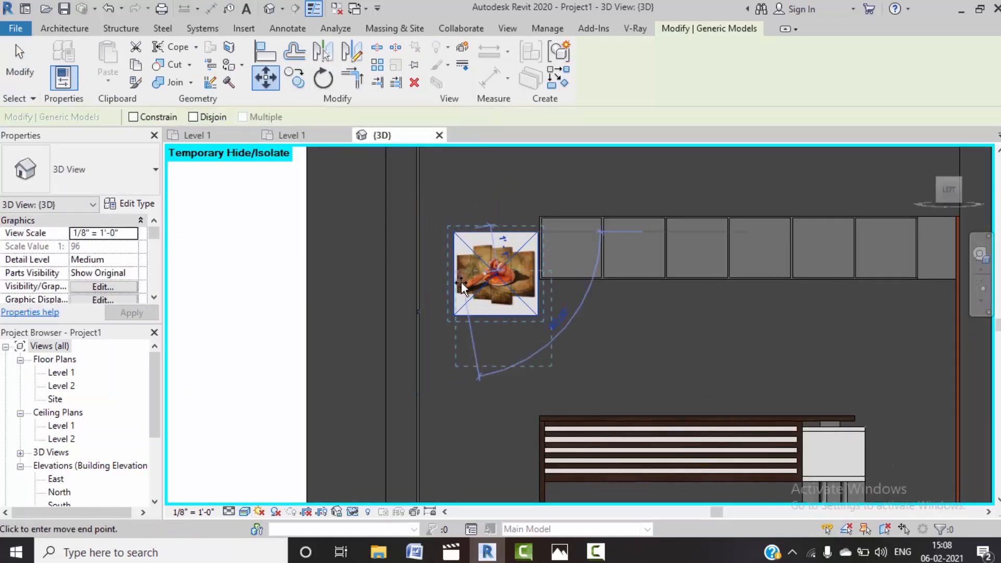
{"action": "left_click", "coordinate": [481, 311]}
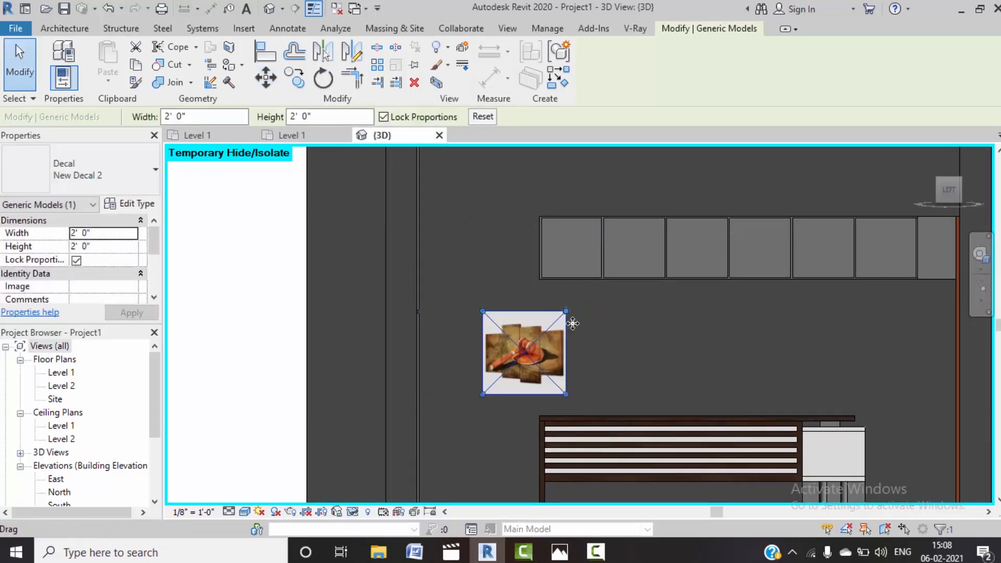
{"action": "middle_click_drag", "start_coordinate": [591, 327], "coordinate": [584, 320]}
{"action": "left_click", "coordinate": [259, 84]}
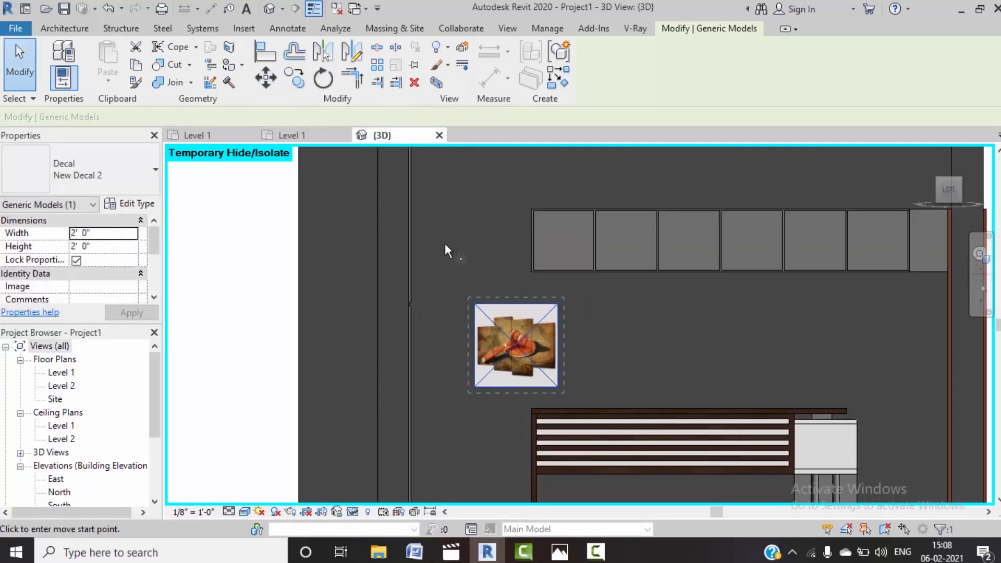
{"action": "left_click", "coordinate": [474, 301]}
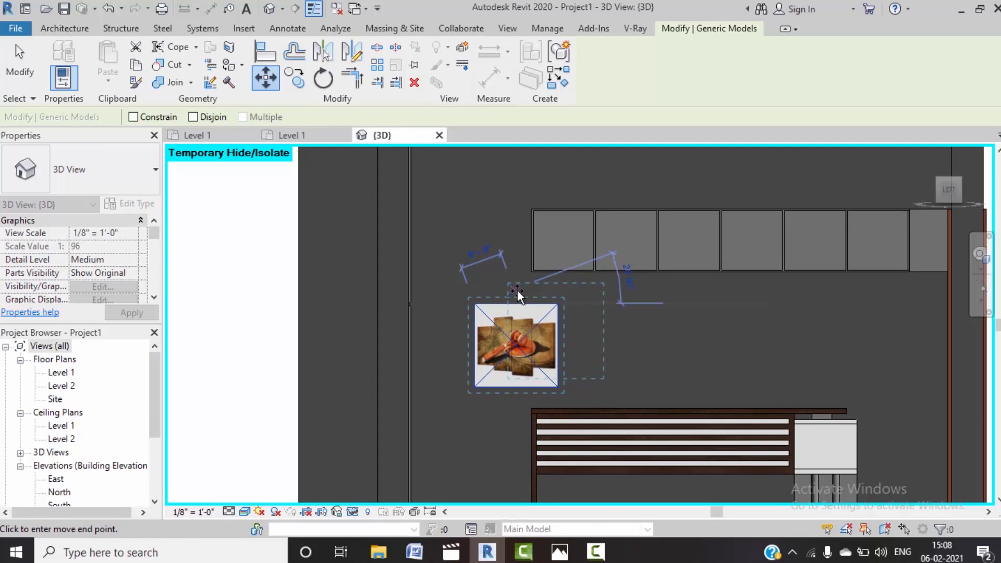
{"action": "left_click", "coordinate": [523, 298]}
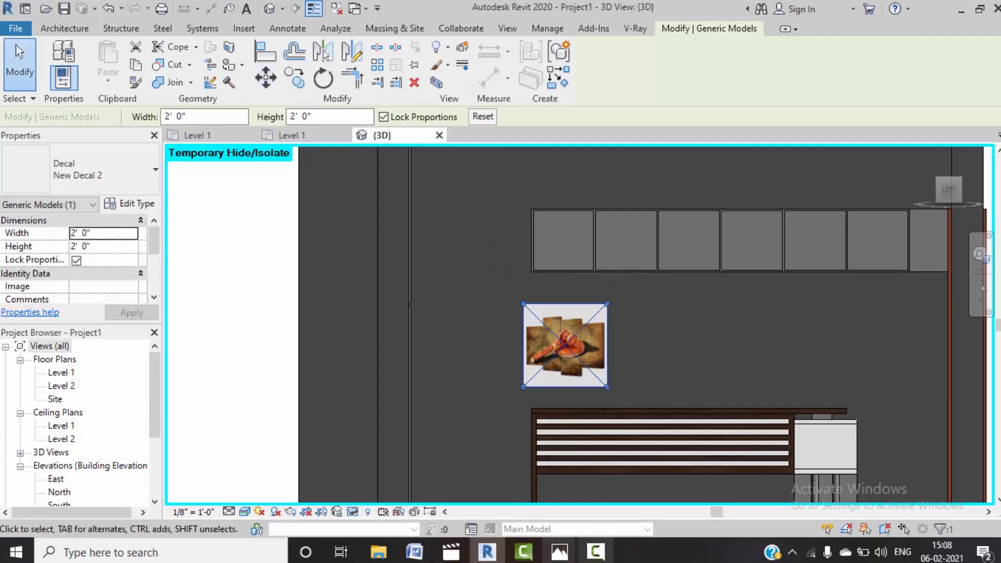
Step: Consult COURT CHAMBER 4.jpg in Photos, return to Revit, and reshape the gavel decal narrower and slightly taller with its proportions unlocked
{"action": "mouse_move", "coordinate": [559, 552]}
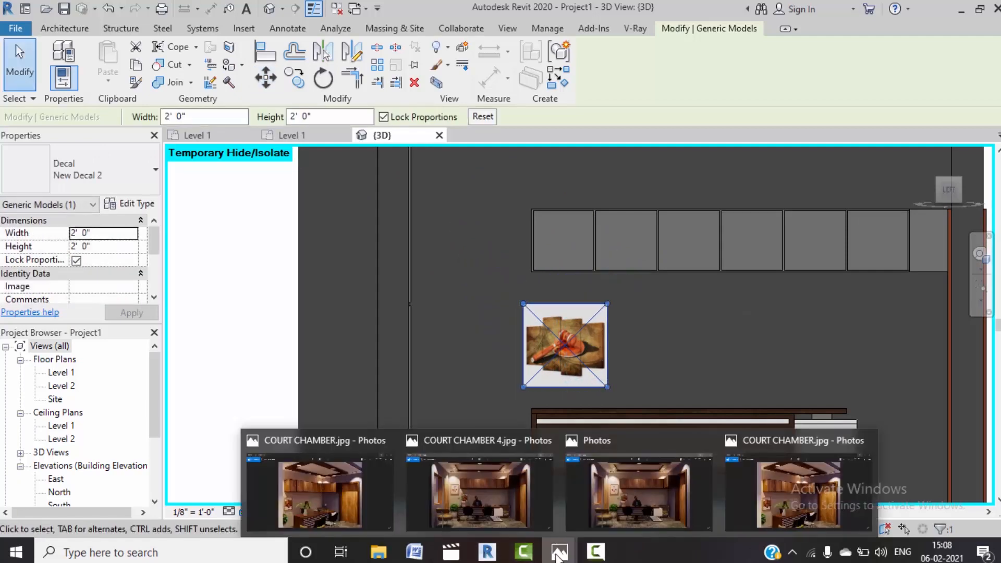
{"action": "left_click", "coordinate": [456, 505]}
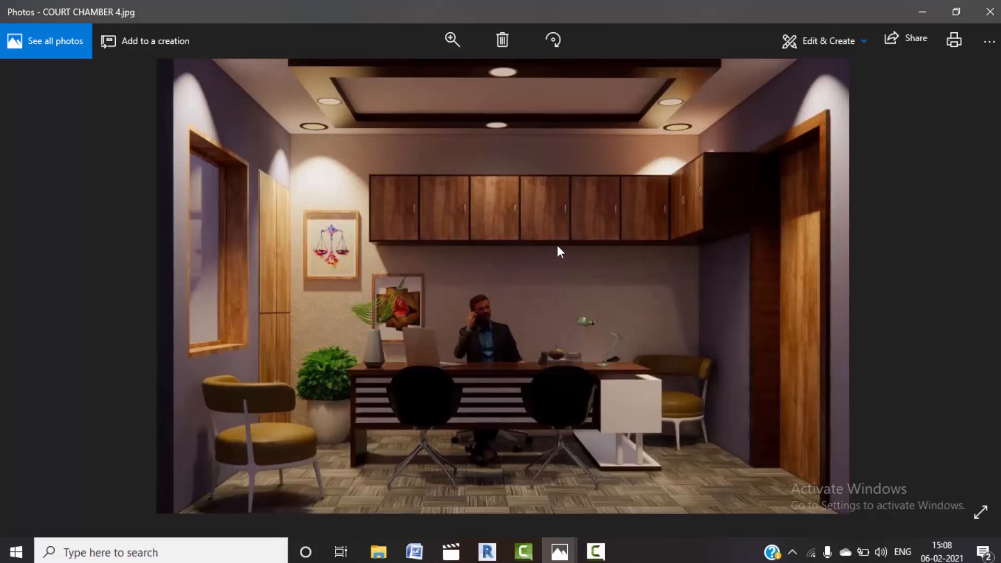
{"action": "left_click", "coordinate": [924, 11]}
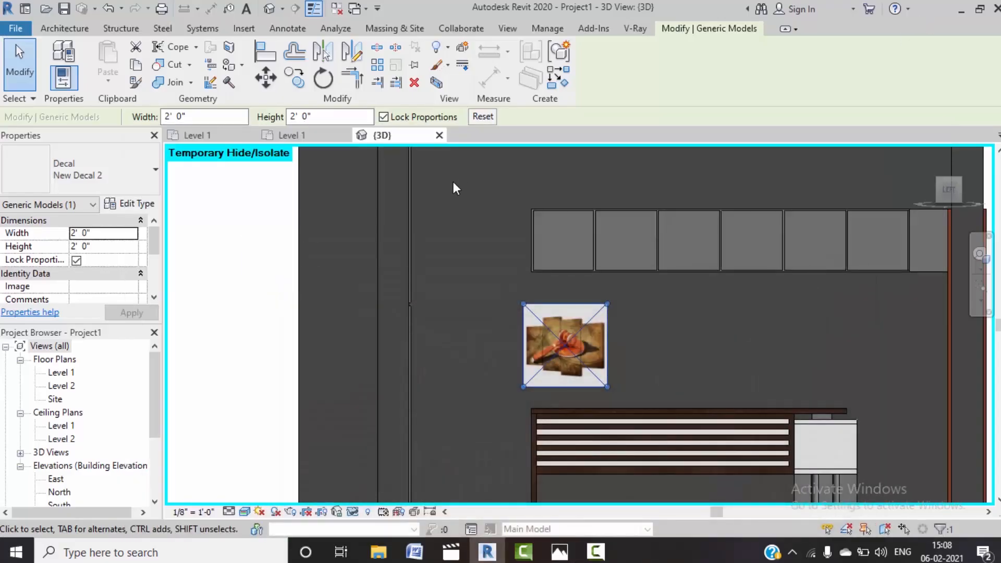
{"action": "left_click", "coordinate": [555, 339]}
{"action": "left_click_drag", "start_coordinate": [596, 382], "coordinate": [593, 380]}
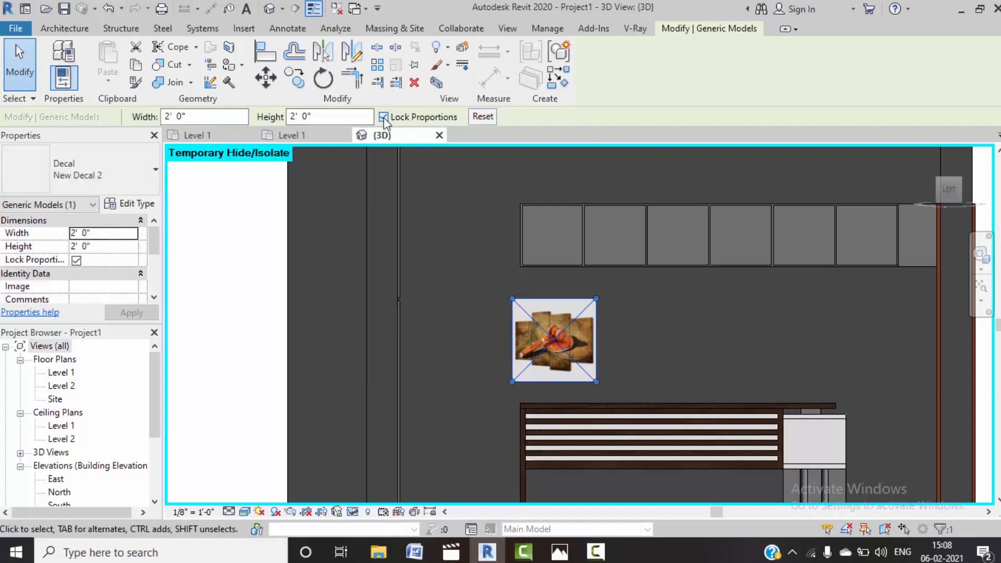
{"action": "left_click_drag", "start_coordinate": [596, 382], "coordinate": [580, 393]}
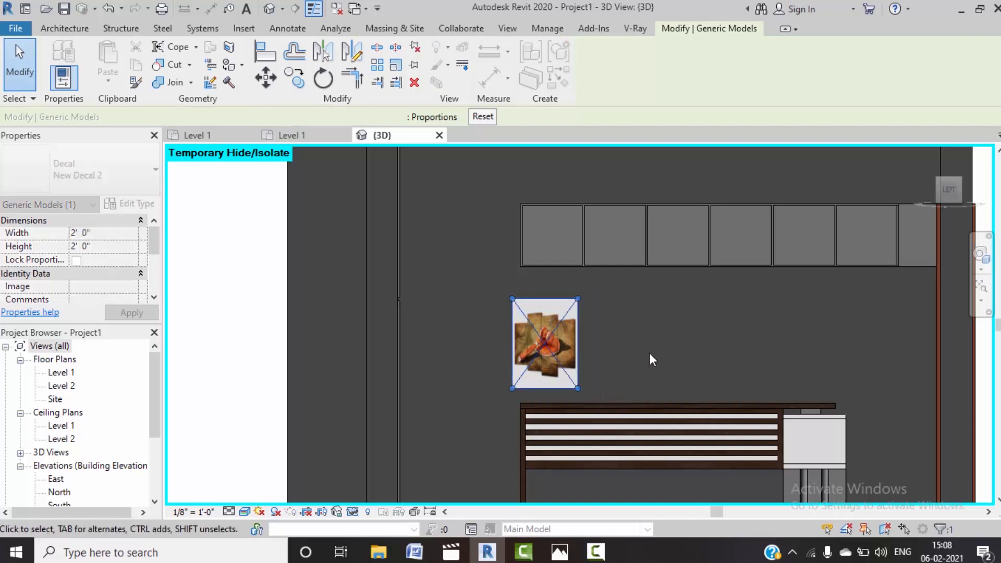
{"action": "middle_click_drag", "start_coordinate": [521, 316], "coordinate": [521, 318]}
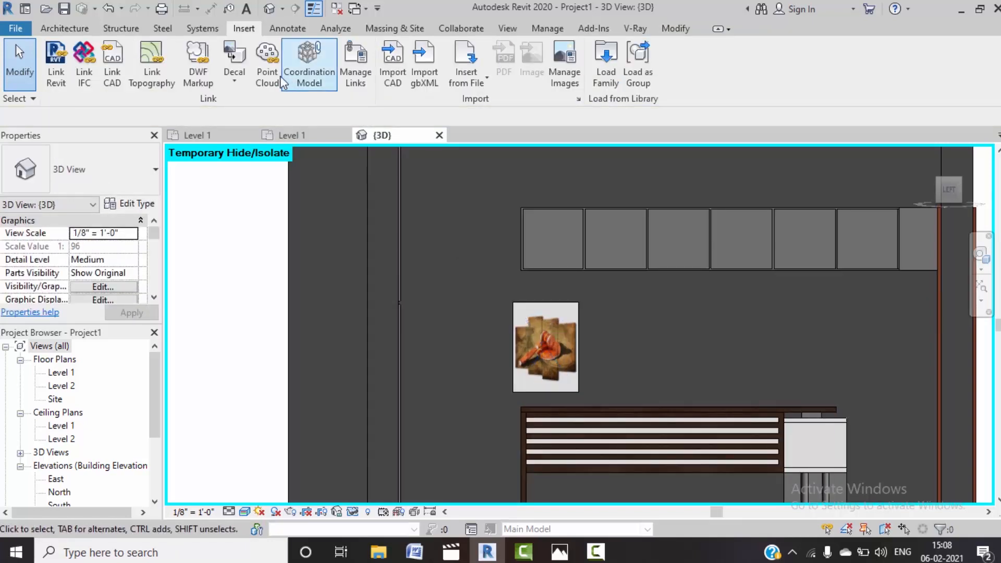
Step: Review the New Decal type with the scales image in the project's decal types and close the settings
{"action": "left_click", "coordinate": [236, 86]}
{"action": "left_click", "coordinate": [254, 133]}
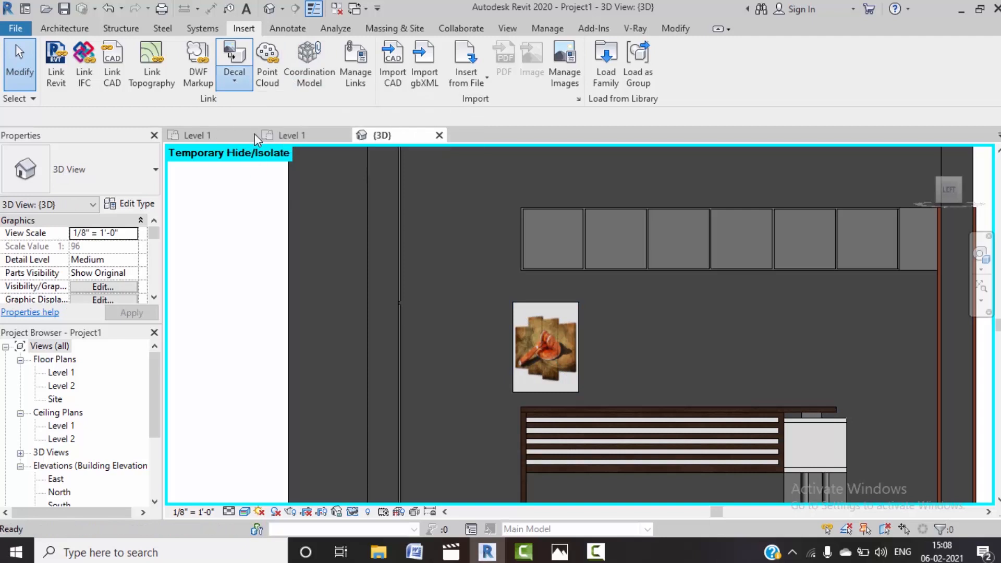
{"action": "left_click", "coordinate": [599, 332]}
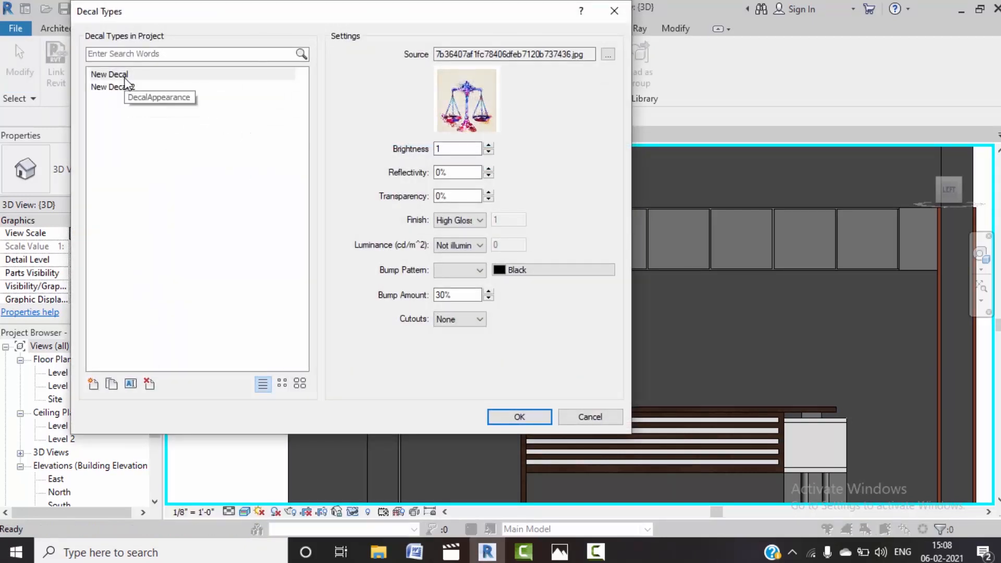
{"action": "left_click", "coordinate": [124, 77]}
{"action": "left_click", "coordinate": [520, 417]}
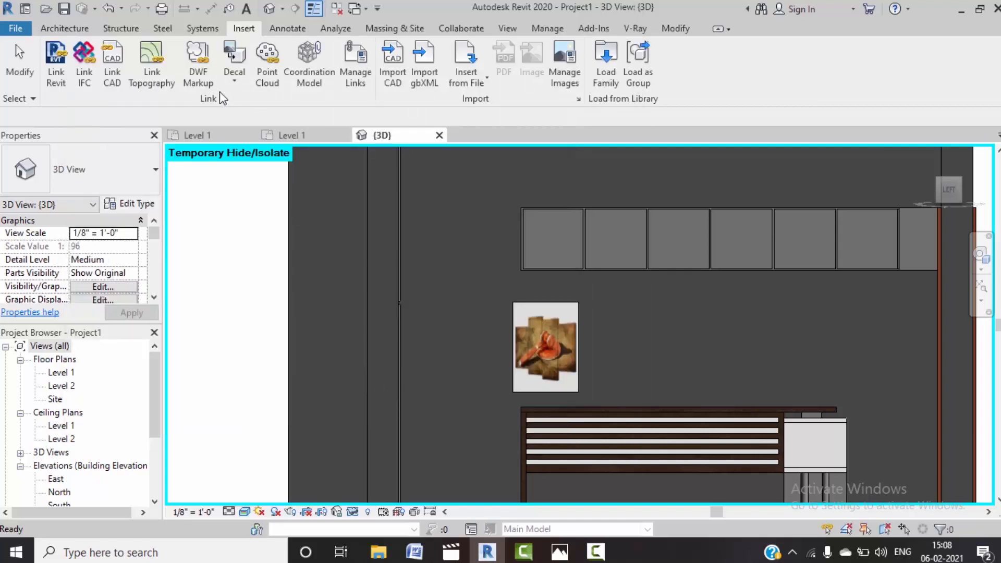
{"action": "left_click", "coordinate": [234, 79]}
{"action": "left_click", "coordinate": [245, 138]}
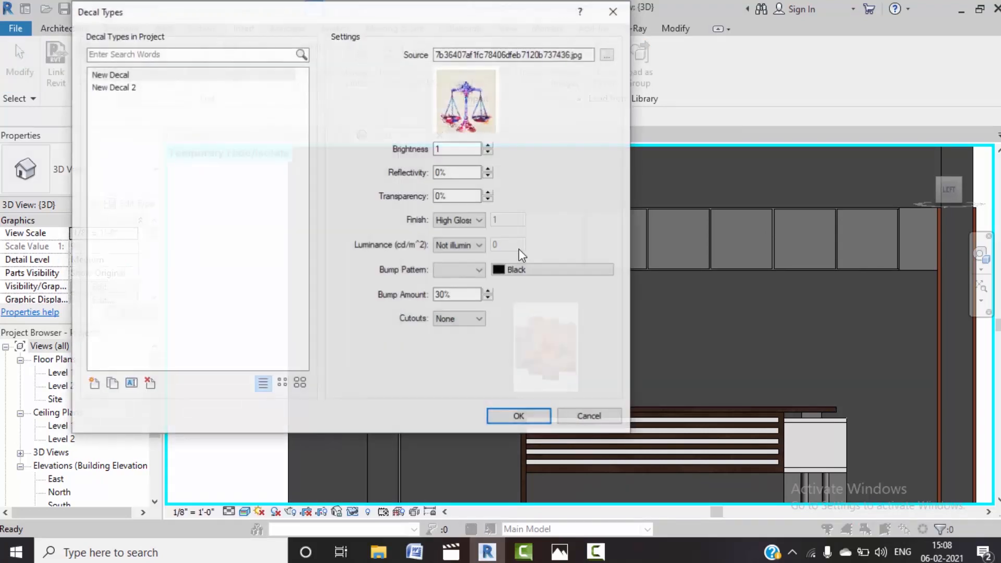
{"action": "left_click", "coordinate": [508, 416]}
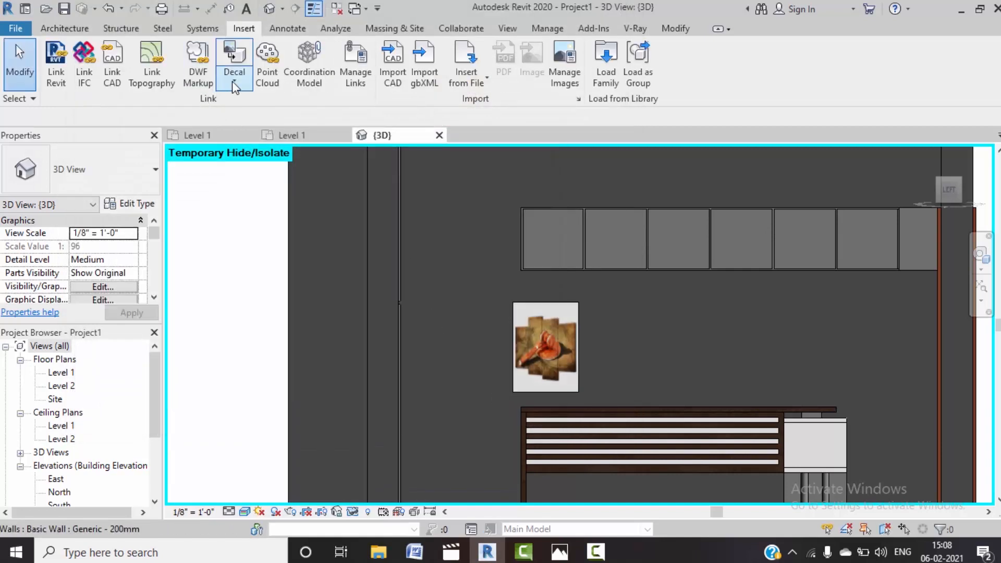
Step: Place a New Decal 2 gavel decal on the wall against the wall cabinet's free end
{"action": "left_click", "coordinate": [232, 80]}
{"action": "left_click", "coordinate": [249, 104]}
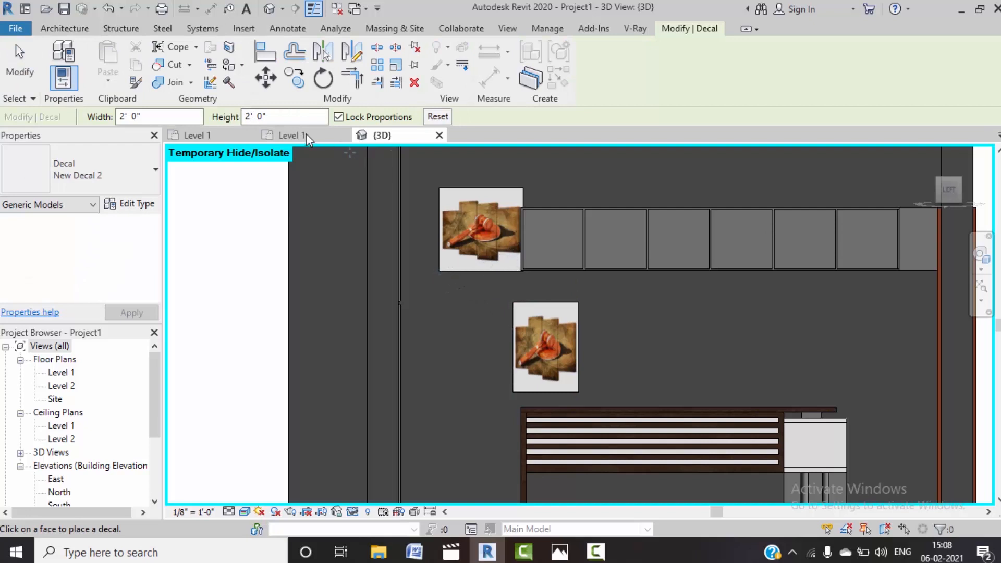
{"action": "left_click", "coordinate": [472, 217]}
{"action": "key", "text": "Escape"}
{"action": "key", "text": "Escape"}
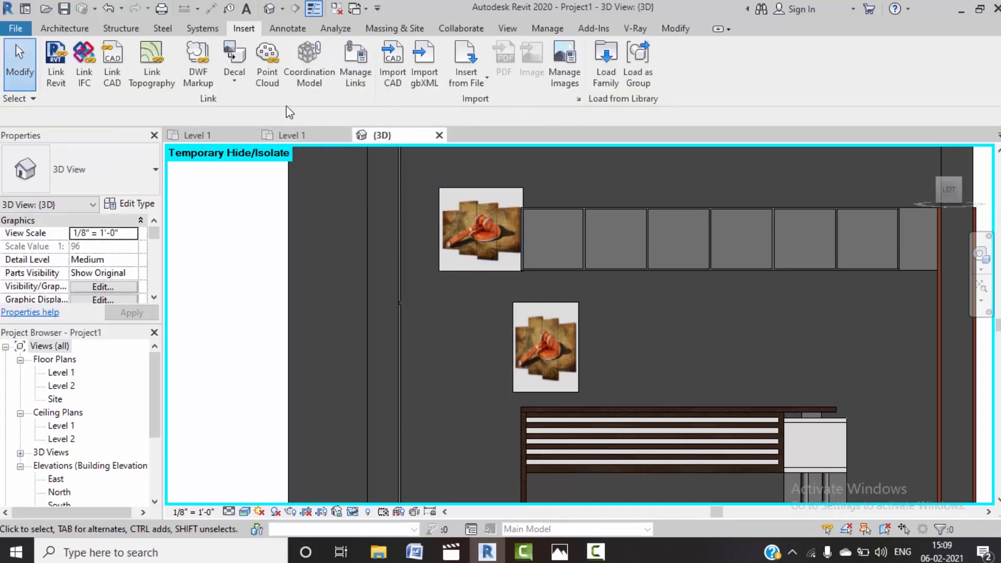
Step: Check which source images the New Decal 2 and New Decal types use in the project's decal types
{"action": "left_click", "coordinate": [232, 82]}
{"action": "left_click", "coordinate": [255, 135]}
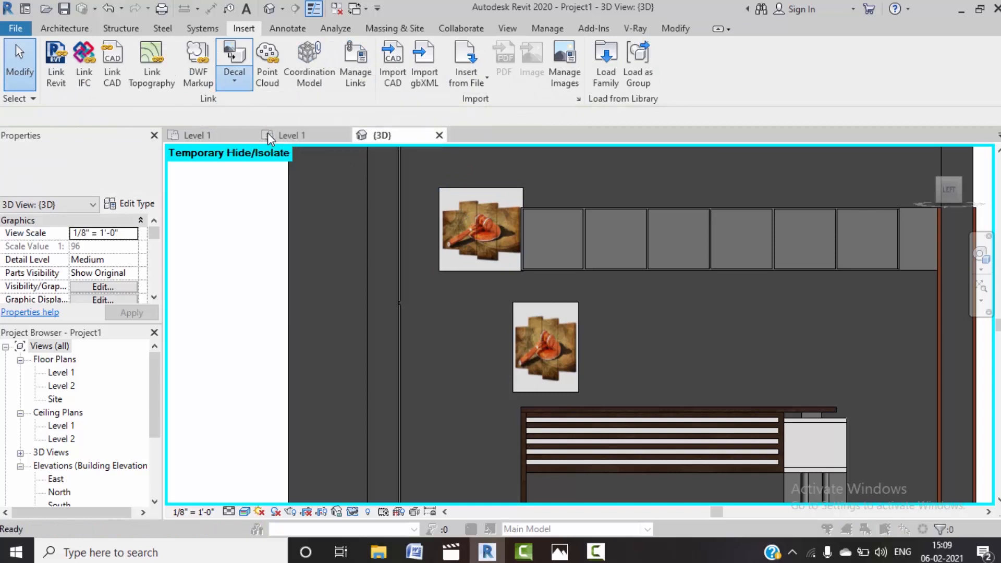
{"action": "left_click", "coordinate": [128, 88]}
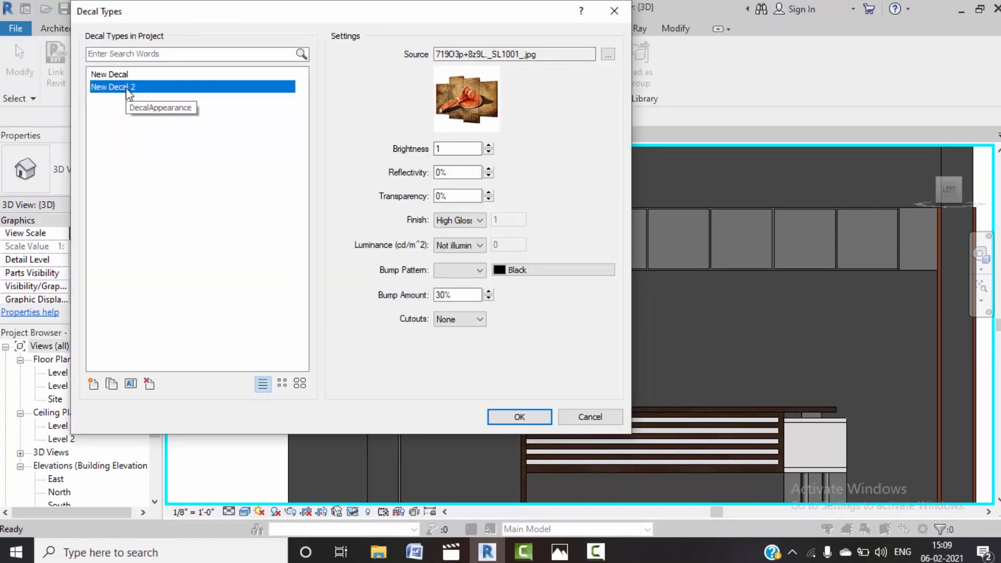
{"action": "left_click", "coordinate": [117, 74]}
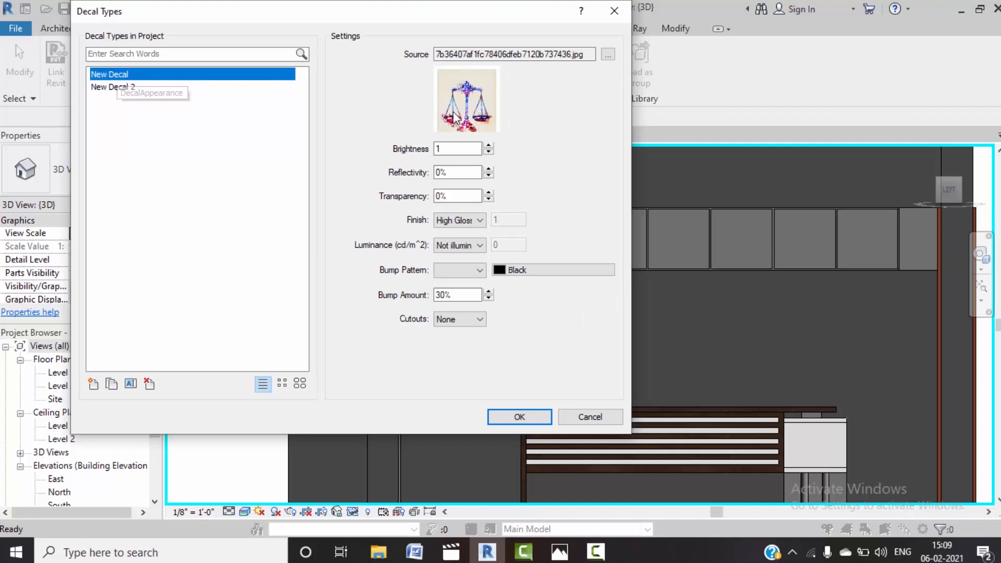
{"action": "left_click", "coordinate": [519, 417]}
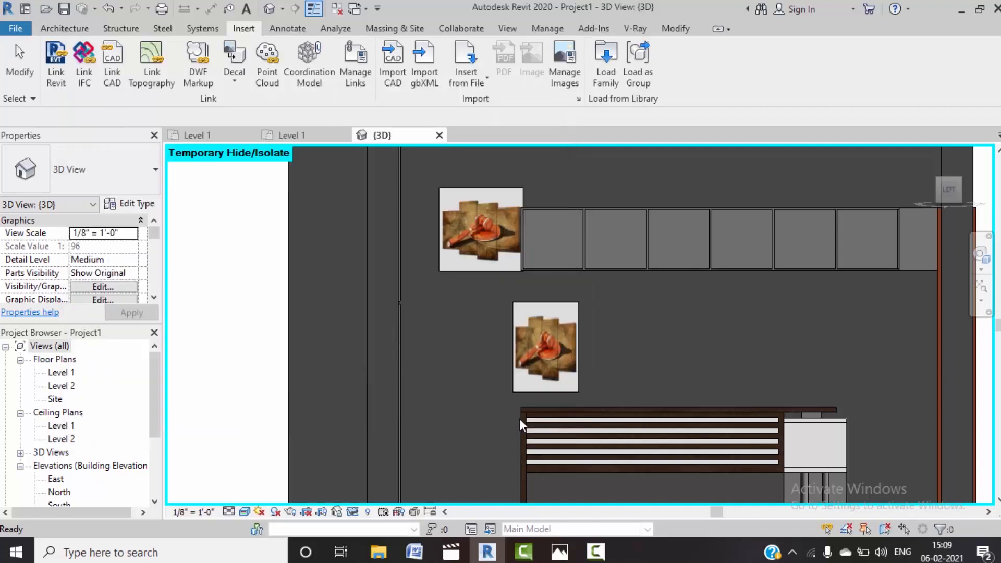
Step: Place a New Decal scales decal on the wall beside the cabinet's free end and delete the gavel decal overlapping it
{"action": "left_click", "coordinate": [234, 85]}
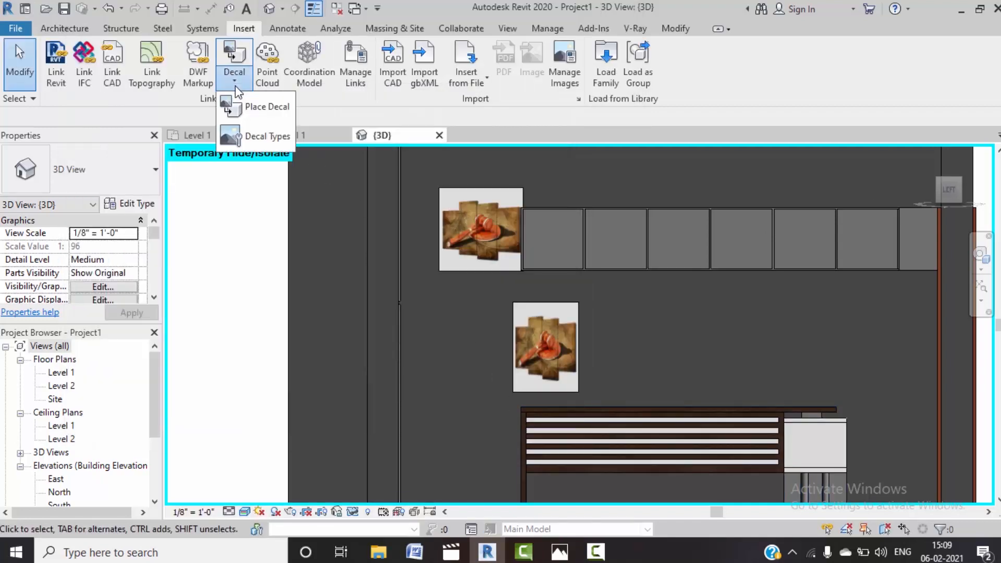
{"action": "left_click", "coordinate": [249, 102]}
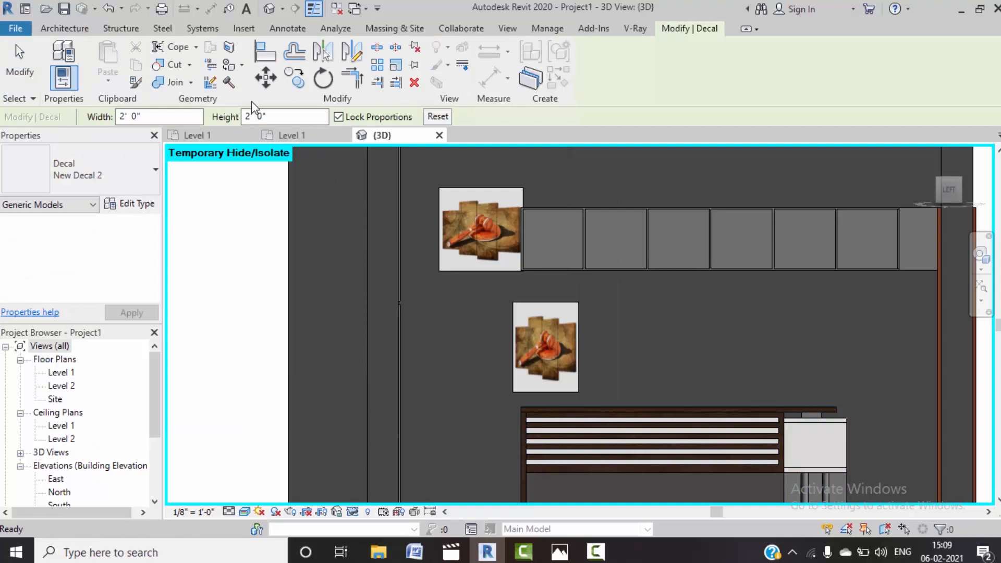
{"action": "left_click", "coordinate": [139, 177]}
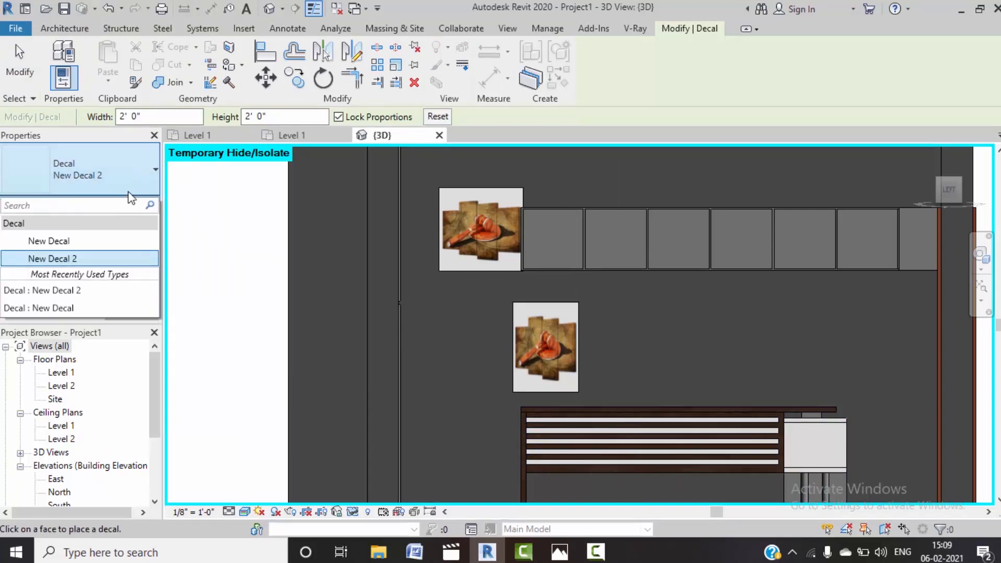
{"action": "left_click", "coordinate": [48, 241]}
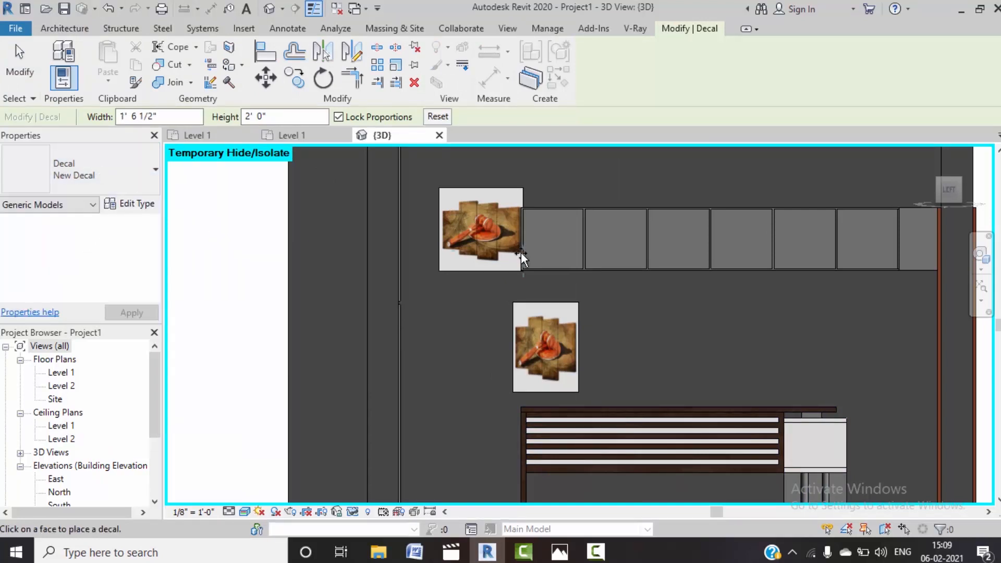
{"action": "left_click", "coordinate": [428, 313]}
{"action": "key", "text": "Escape"}
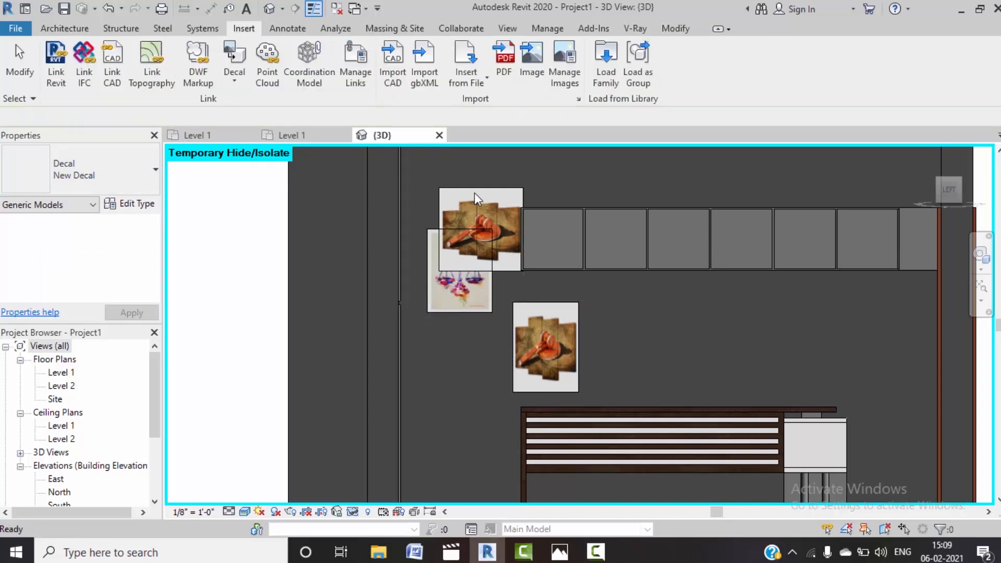
{"action": "left_click", "coordinate": [474, 191]}
{"action": "key", "text": "Delete"}
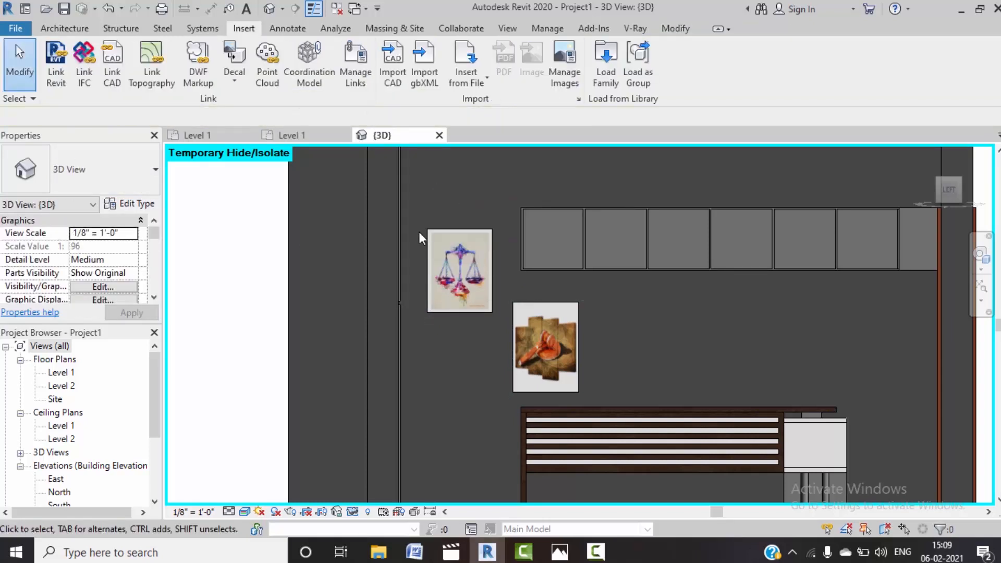
Step: Unlock the scales decal's proportions and stretch its upper edge slightly higher, keeping the width
{"action": "left_click", "coordinate": [444, 237]}
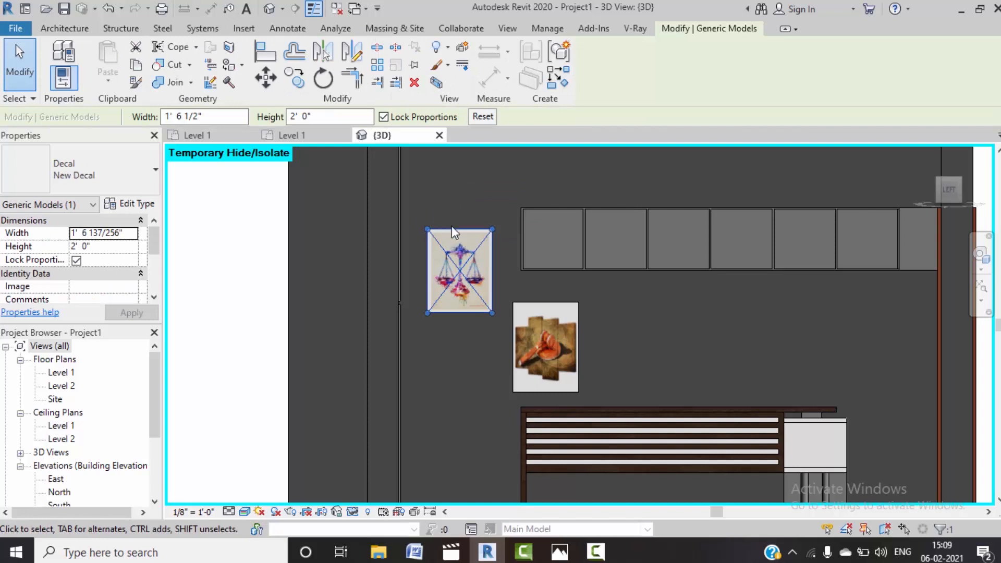
{"action": "left_click", "coordinate": [383, 116]}
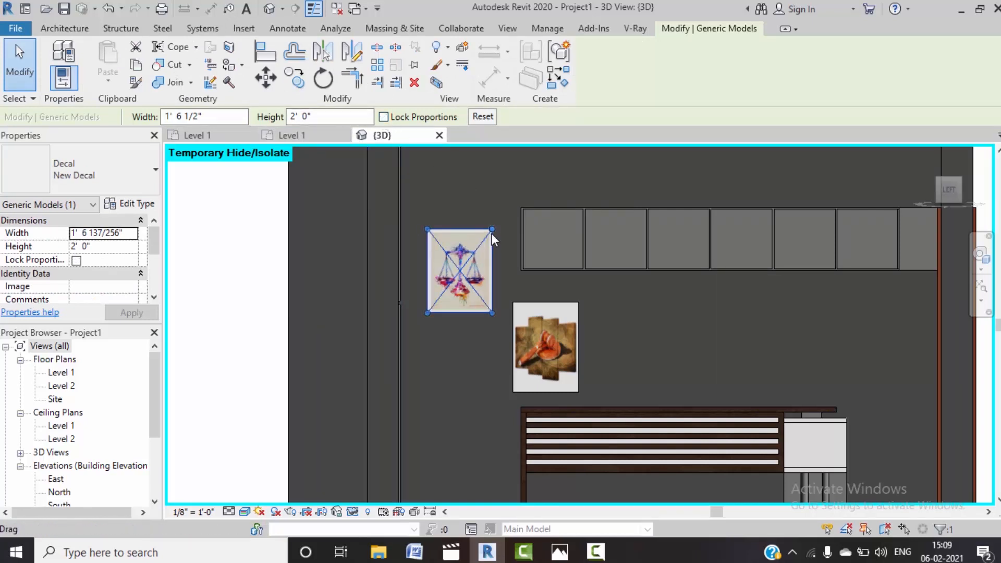
{"action": "left_click_drag", "start_coordinate": [494, 229], "coordinate": [497, 220]}
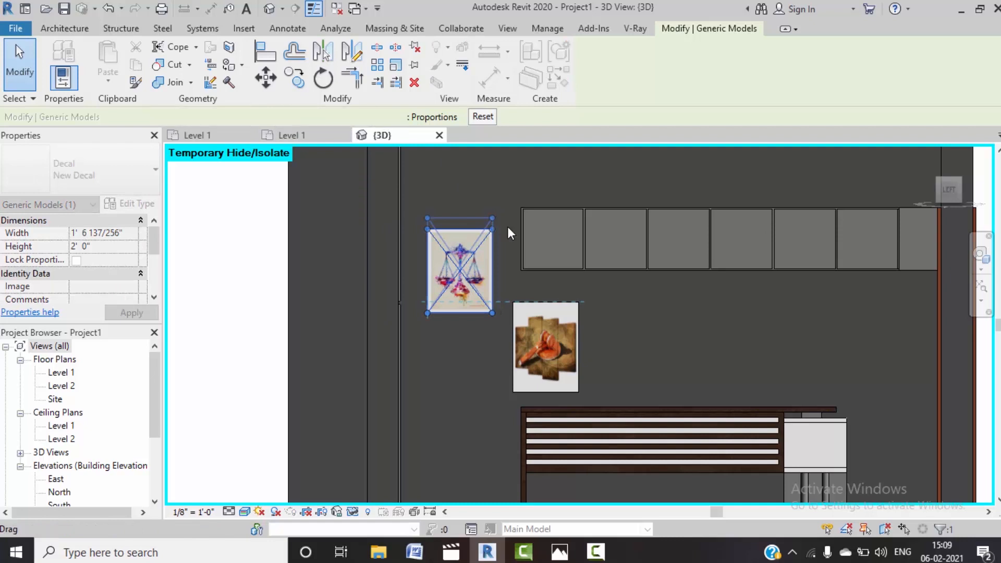
{"action": "left_click", "coordinate": [487, 336]}
{"action": "left_click", "coordinate": [723, 329]}
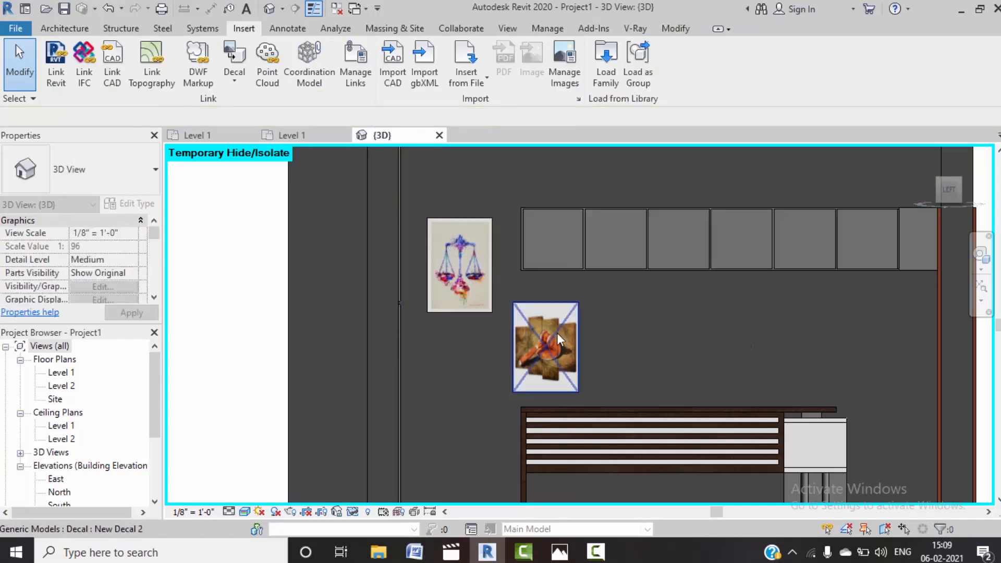
Step: Create an in-place component in the Generic Models category with the name Generic Models 3
{"action": "left_click", "coordinate": [85, 29]}
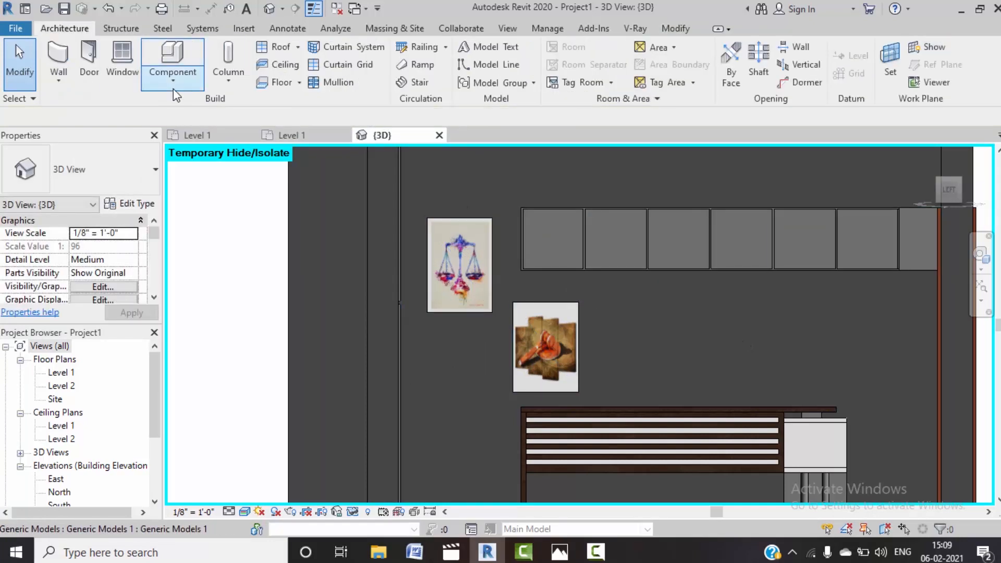
{"action": "left_click", "coordinate": [172, 79]}
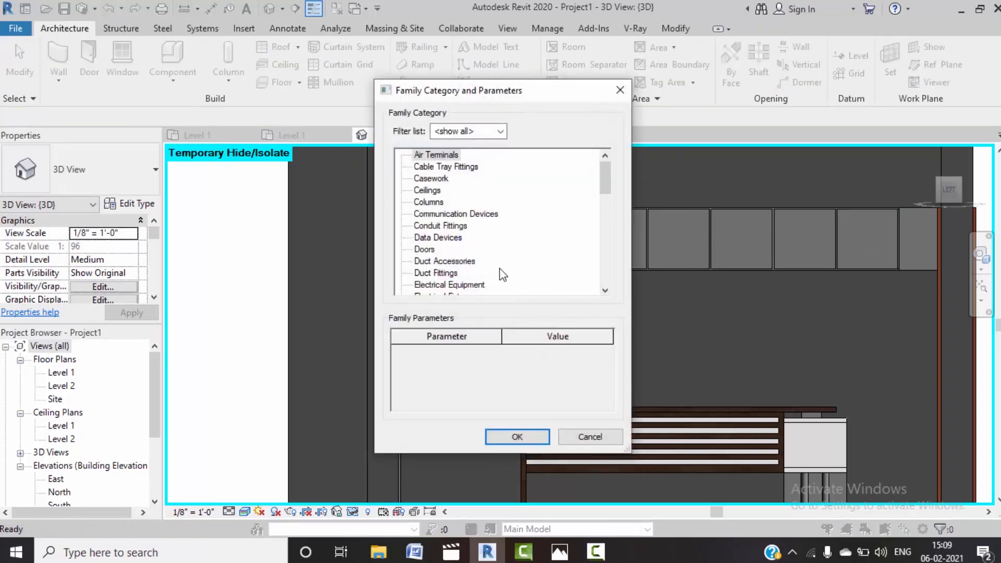
{"action": "scroll", "coordinate": [493, 269], "scroll_direction": "down", "scroll_amount": 3}
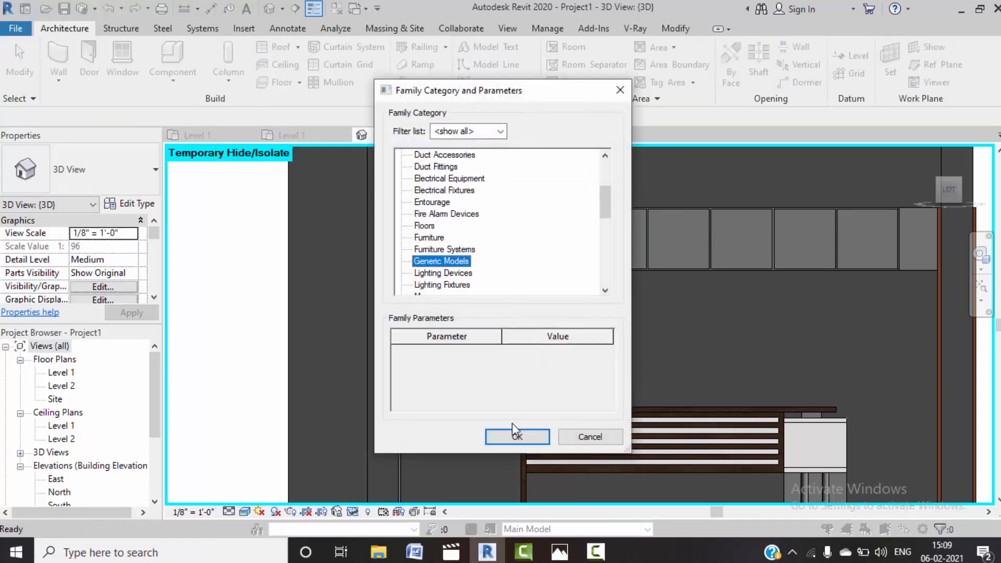
{"action": "left_click", "coordinate": [512, 433]}
{"action": "left_click", "coordinate": [527, 298]}
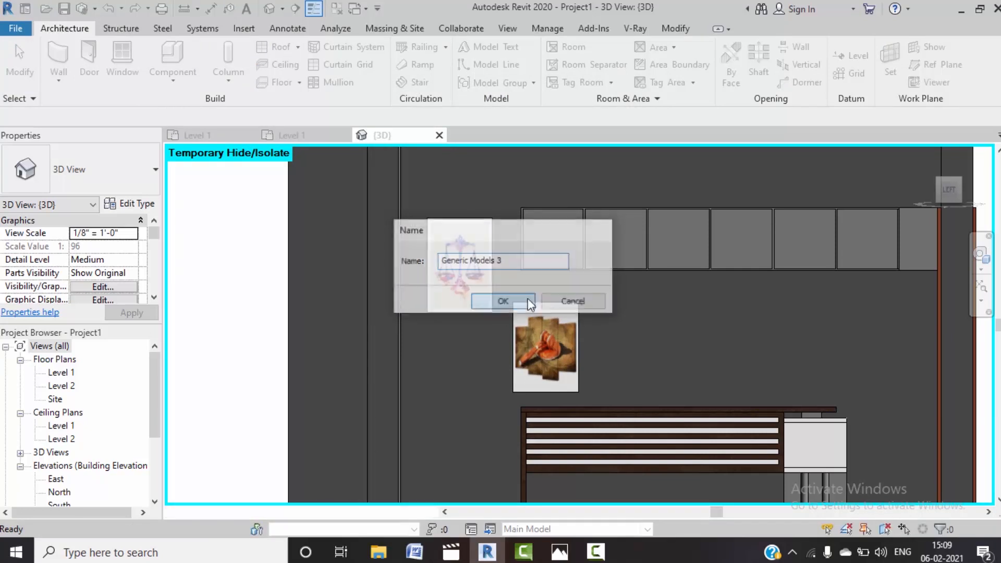
Step: Set the work plane by picking the face of the wall behind the decals
{"action": "middle_click_drag", "start_coordinate": [639, 326], "coordinate": [594, 357]}
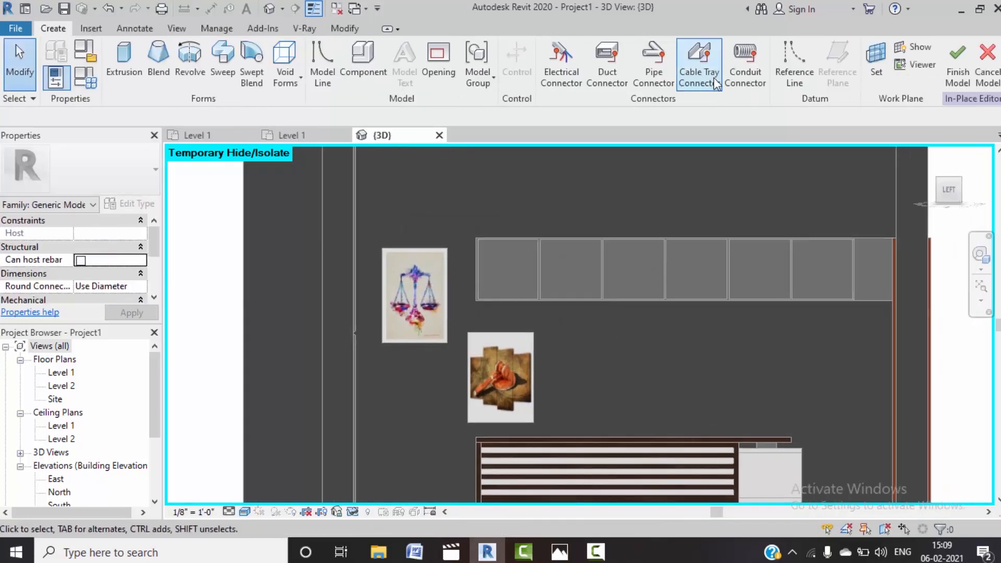
{"action": "left_click", "coordinate": [877, 57]}
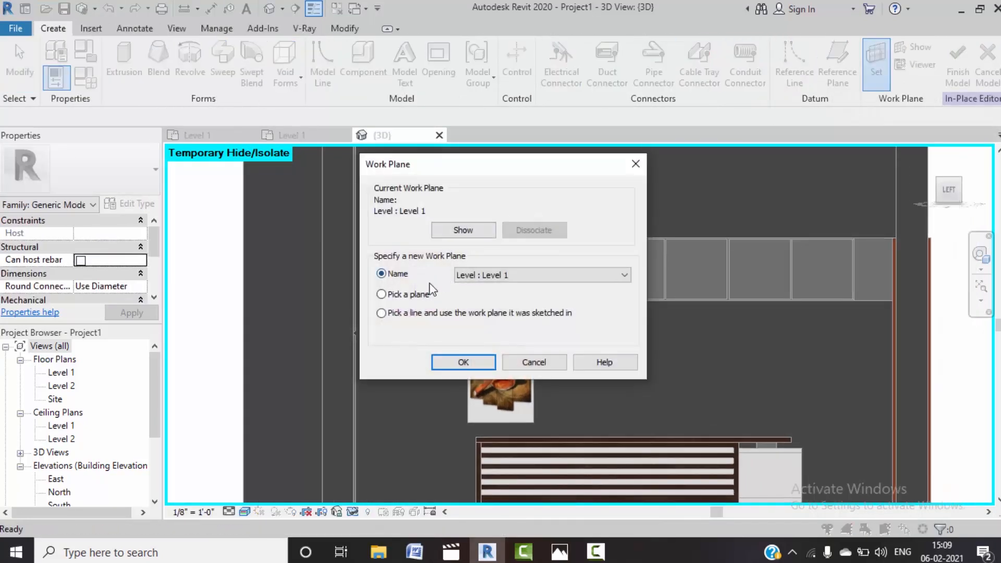
{"action": "left_click", "coordinate": [466, 365]}
{"action": "middle_click_drag", "start_coordinate": [492, 272], "coordinate": [485, 372]}
{"action": "middle_click_drag", "start_coordinate": [496, 212], "coordinate": [465, 281], "text": "shift"}
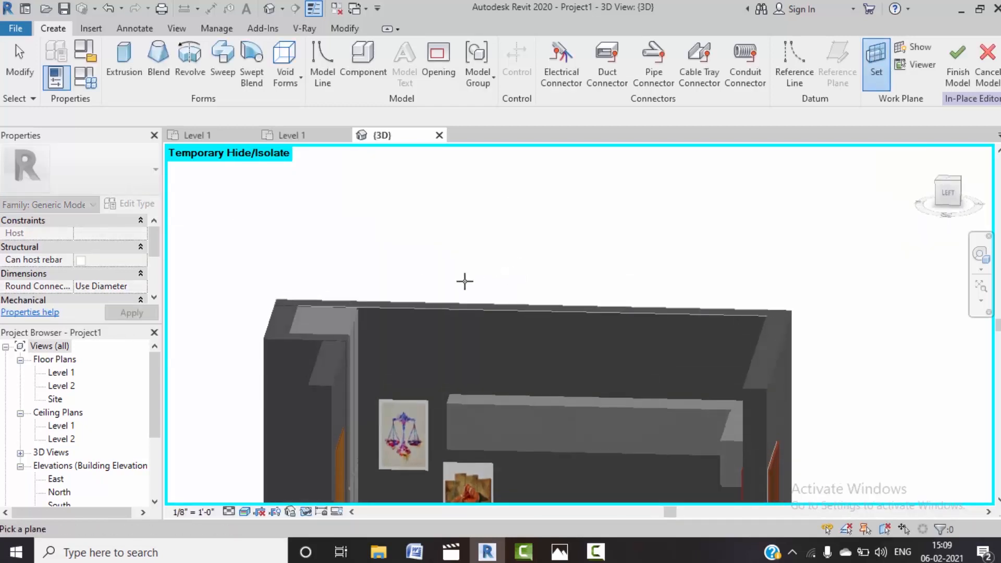
{"action": "left_click", "coordinate": [436, 314]}
{"action": "scroll", "coordinate": [579, 185], "scroll_direction": "down", "scroll_amount": 3}
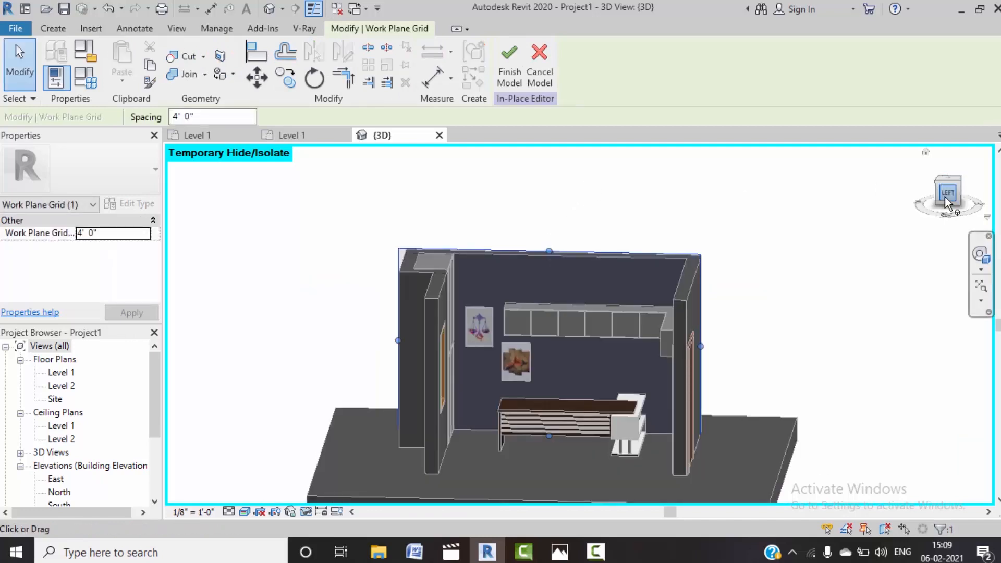
Step: Start an extrusion in the Left view and sketch a rectangle along the scales decal's outer edges
{"action": "left_click", "coordinate": [948, 200]}
{"action": "left_click", "coordinate": [64, 29]}
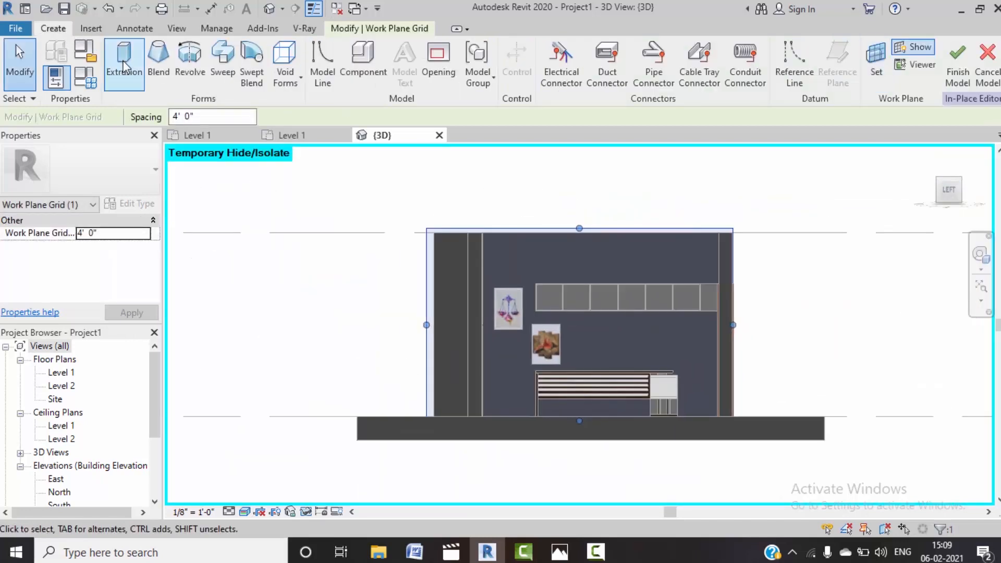
{"action": "left_click", "coordinate": [124, 67]}
{"action": "scroll", "coordinate": [540, 290], "scroll_direction": "up", "scroll_amount": 2}
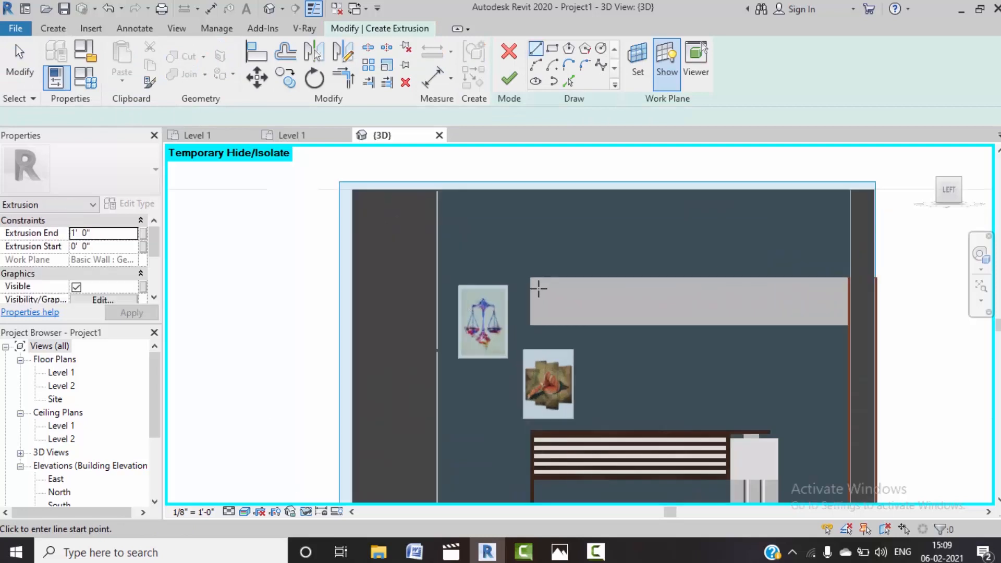
{"action": "scroll", "coordinate": [540, 290], "scroll_direction": "up", "scroll_amount": 2}
{"action": "middle_click_drag", "start_coordinate": [541, 291], "coordinate": [562, 200]}
{"action": "left_click", "coordinate": [552, 48]}
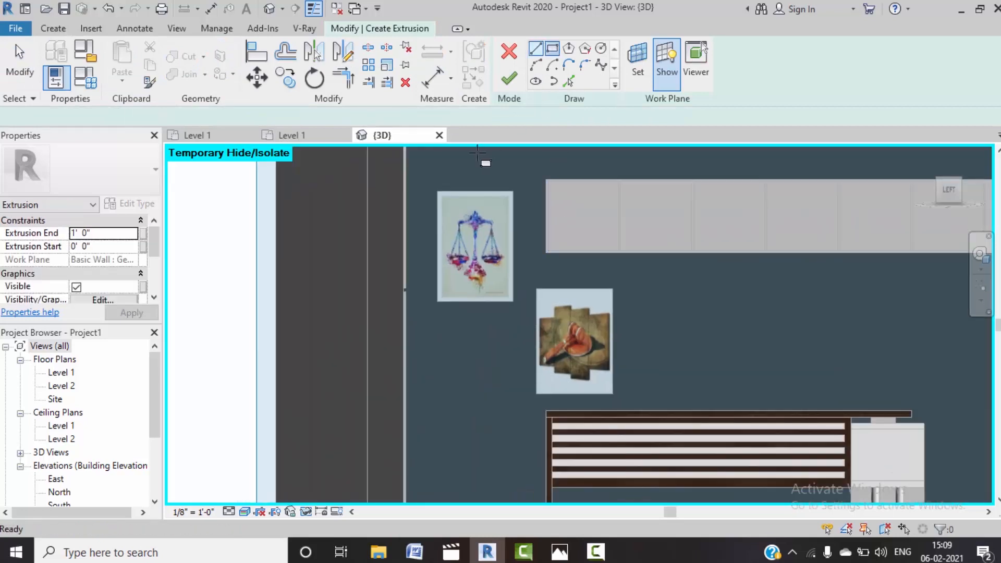
{"action": "left_click", "coordinate": [438, 192]}
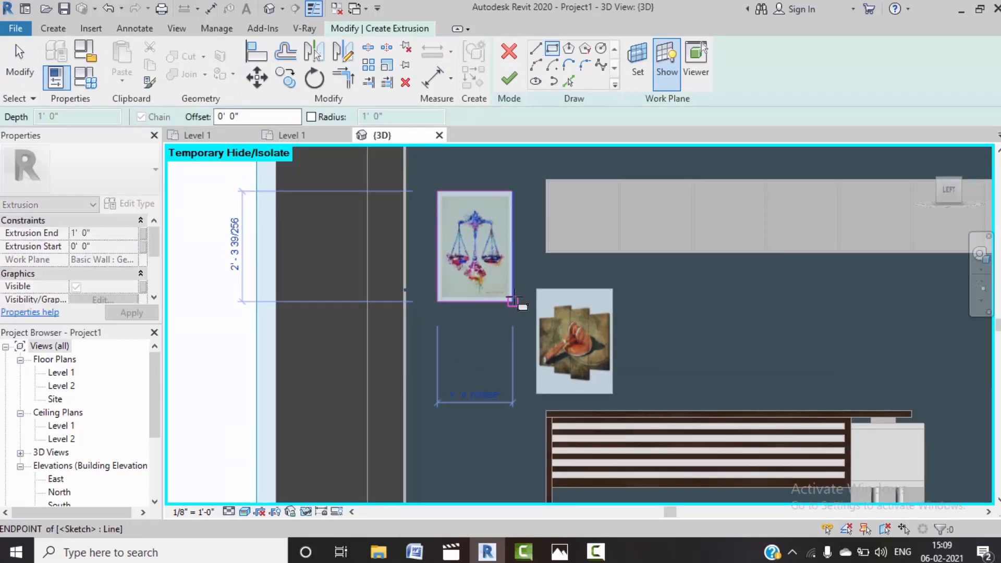
{"action": "left_click", "coordinate": [513, 301]}
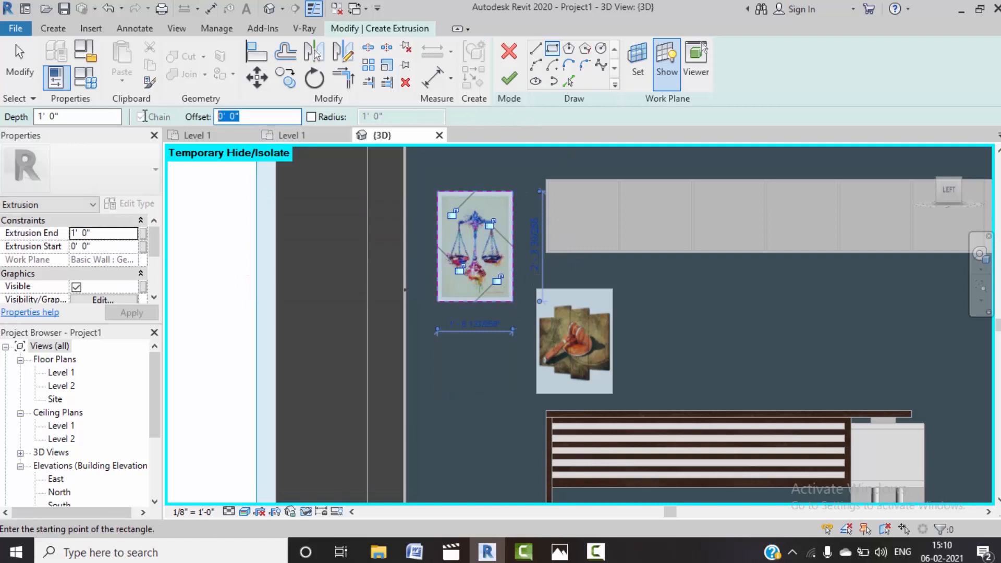
Step: Sketch rectangles around the scales decal and the gavel decal with a 1" outward offset from their edges
{"action": "key", "text": "Return"}
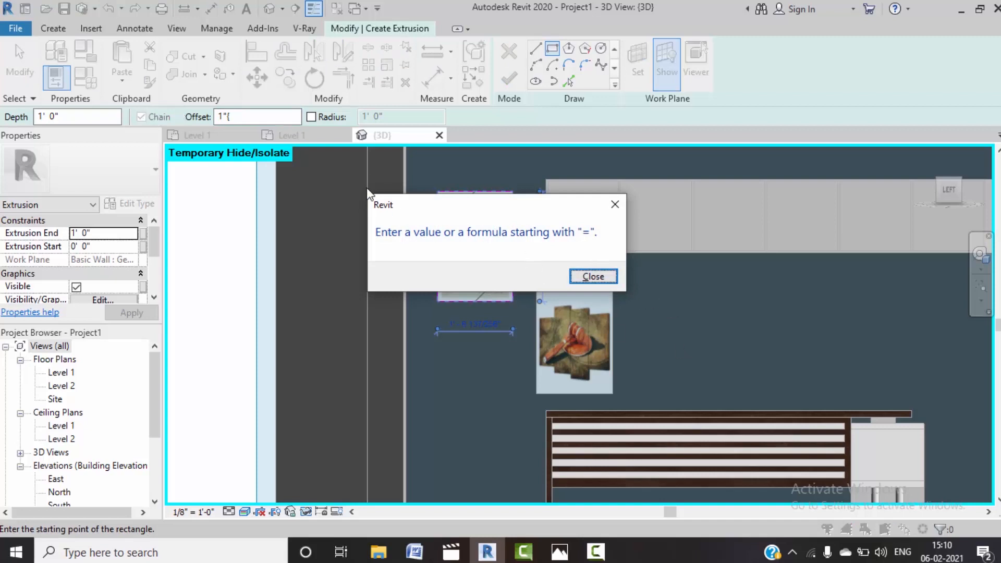
{"action": "left_click", "coordinate": [572, 278]}
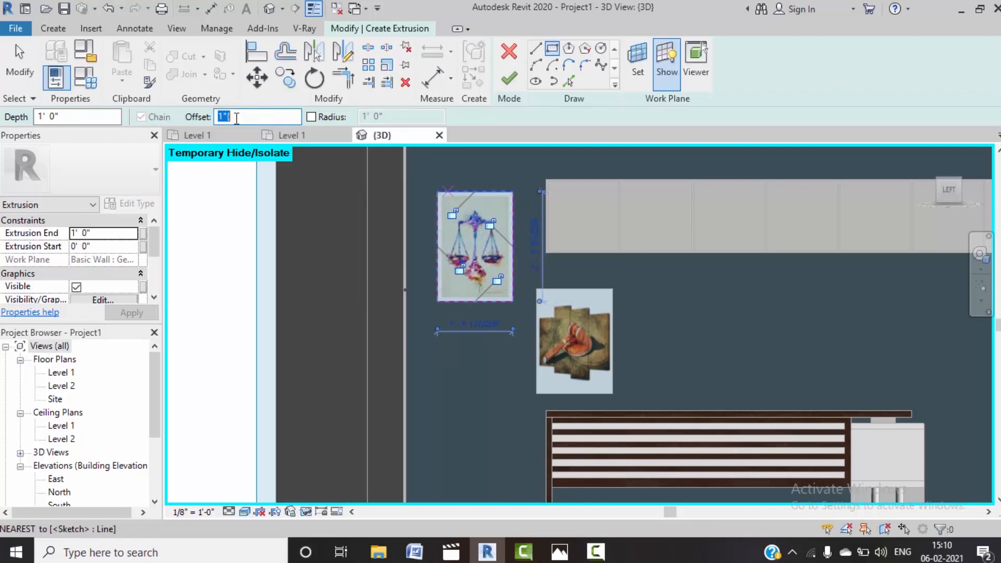
{"action": "type", "text": "1\""}
{"action": "key", "text": "Return"}
{"action": "left_click", "coordinate": [437, 191]}
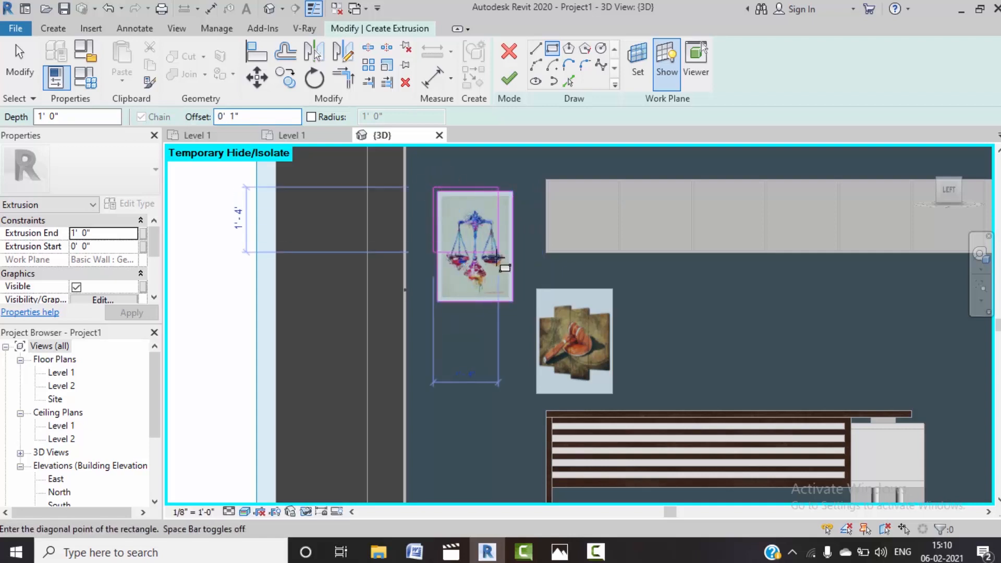
{"action": "left_click", "coordinate": [511, 301]}
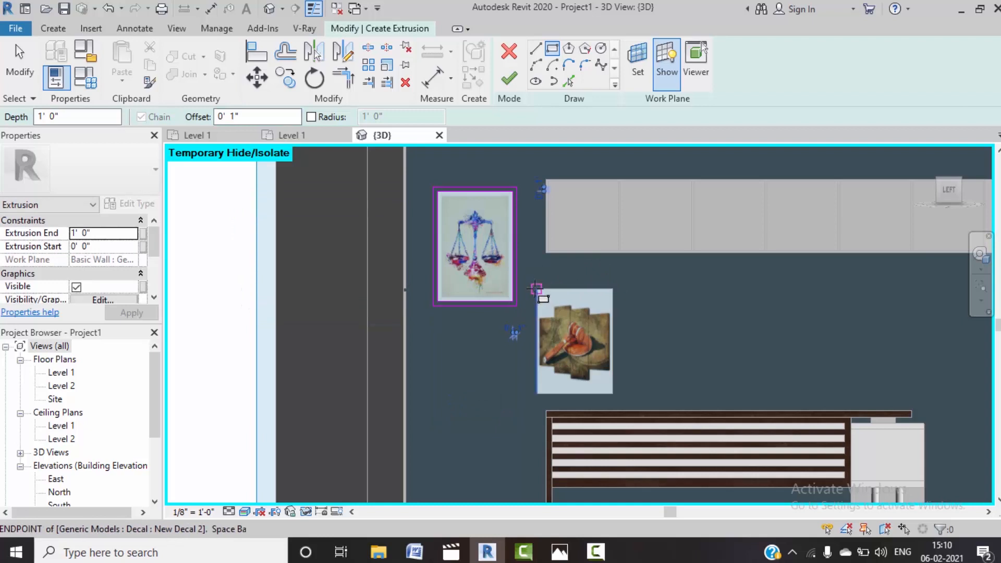
{"action": "left_click", "coordinate": [537, 288]}
{"action": "left_click", "coordinate": [612, 394]}
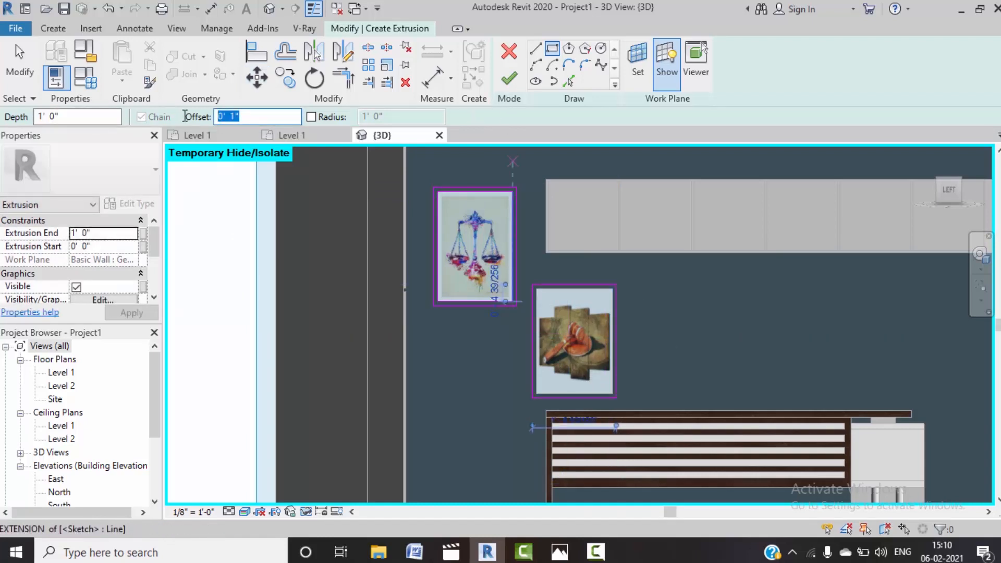
Step: Sketch a rectangle with zero offset along the gavel decal's outer edges and finish the extrusion sketch
{"action": "type", "text": "0"}
{"action": "scroll", "coordinate": [537, 288], "scroll_direction": "up", "scroll_amount": 2}
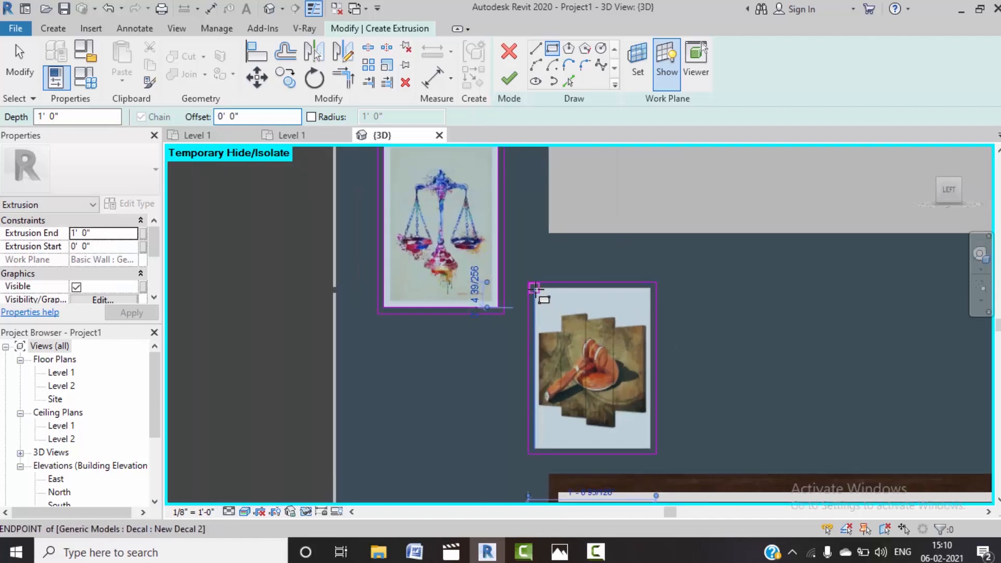
{"action": "left_click", "coordinate": [536, 288]}
{"action": "left_click", "coordinate": [652, 448]}
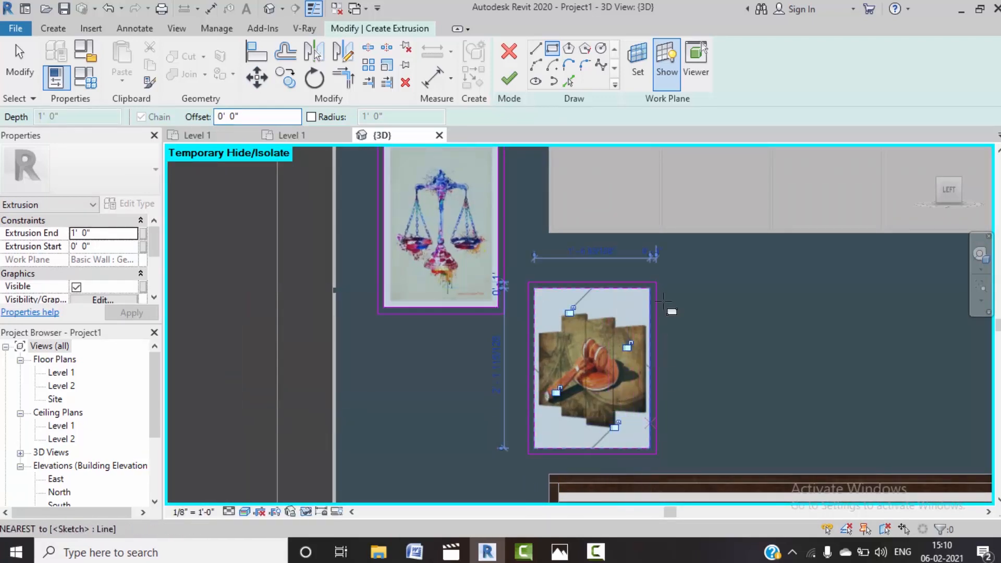
{"action": "left_click", "coordinate": [510, 79]}
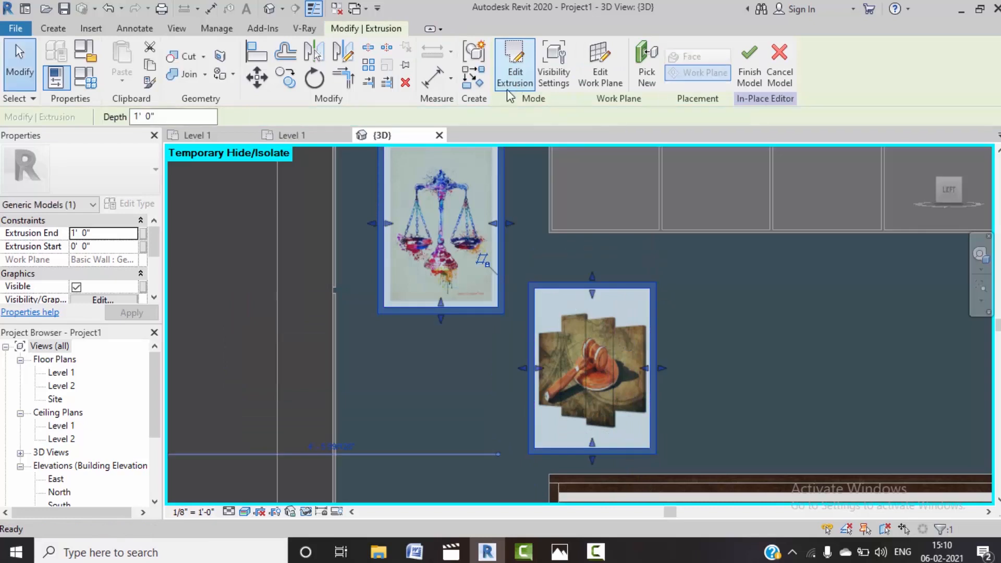
Step: Set the depth of the picture-frame extrusion to 1" and finish the in-place model
{"action": "scroll", "coordinate": [346, 377], "scroll_direction": "down", "scroll_amount": 2}
{"action": "left_click_drag", "start_coordinate": [172, 118], "coordinate": [81, 120]}
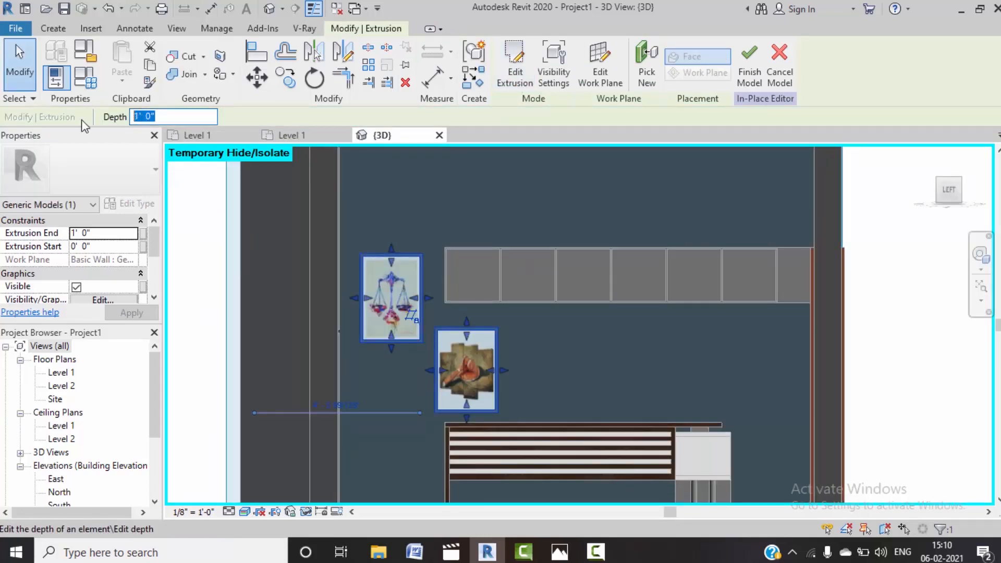
{"action": "type", "text": "0."}
{"action": "key", "text": "BackSpace"}
{"action": "key", "text": "BackSpace"}
{"action": "type", "text": "1\""}
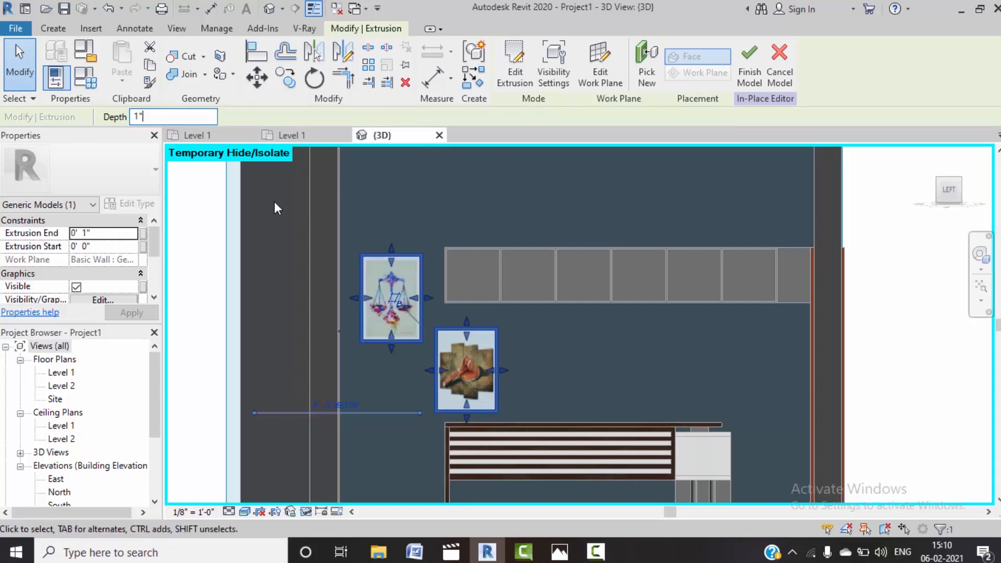
{"action": "left_click", "coordinate": [278, 206]}
{"action": "left_click", "coordinate": [510, 66]}
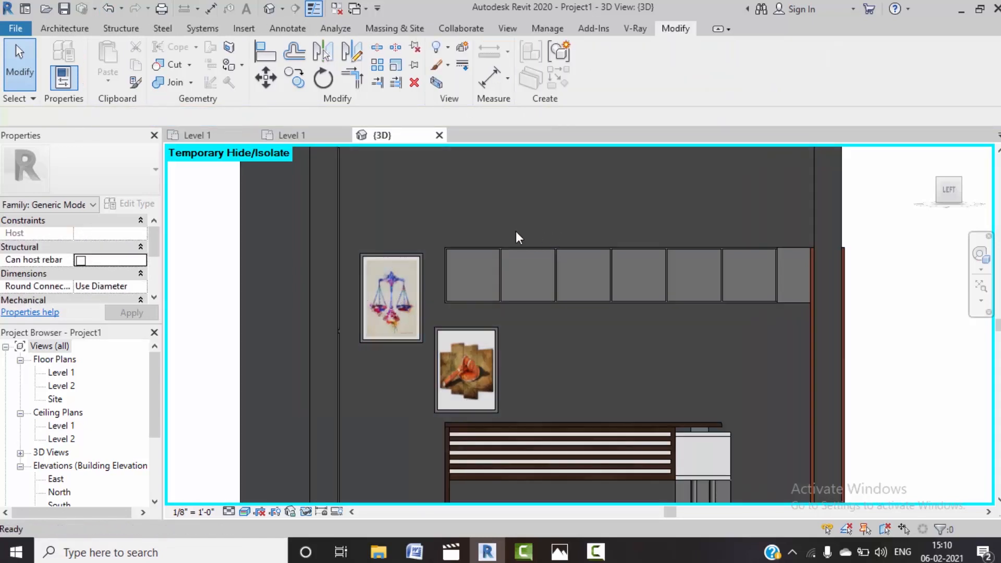
Step: Examine the COURT CHAMBER reference renders in Photos for the shelving wall opposite the wall art
{"action": "scroll", "coordinate": [515, 221], "scroll_direction": "down", "scroll_amount": 3}
{"action": "middle_click_drag", "start_coordinate": [833, 290], "coordinate": [876, 298], "text": "shift"}
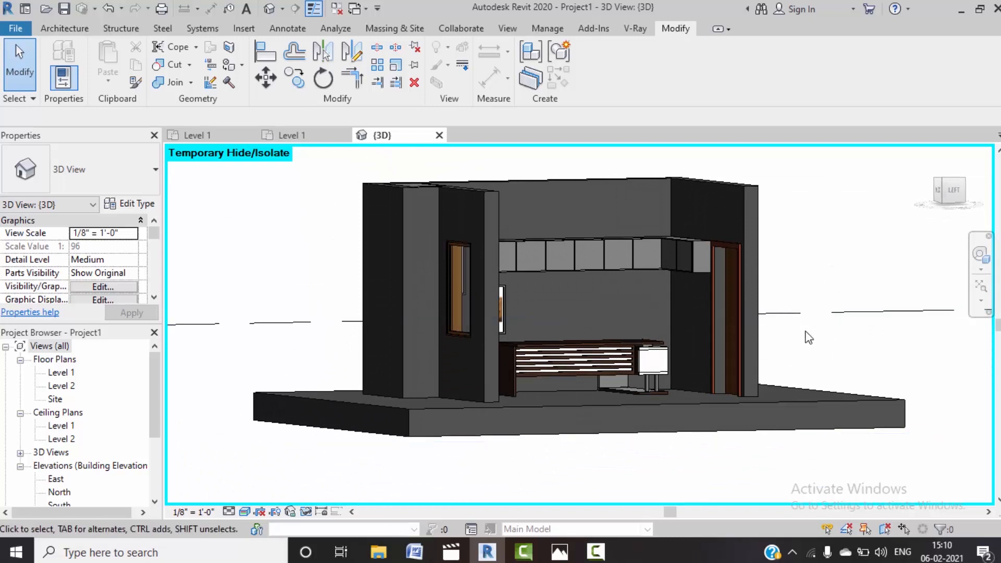
{"action": "middle_click_drag", "start_coordinate": [806, 338], "coordinate": [838, 437], "text": "shift"}
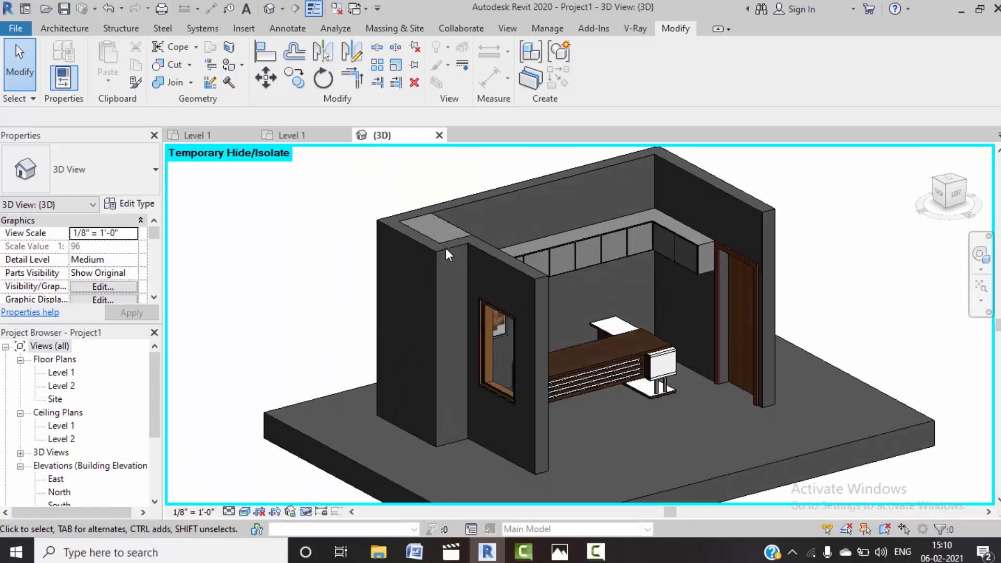
{"action": "mouse_move", "coordinate": [559, 552]}
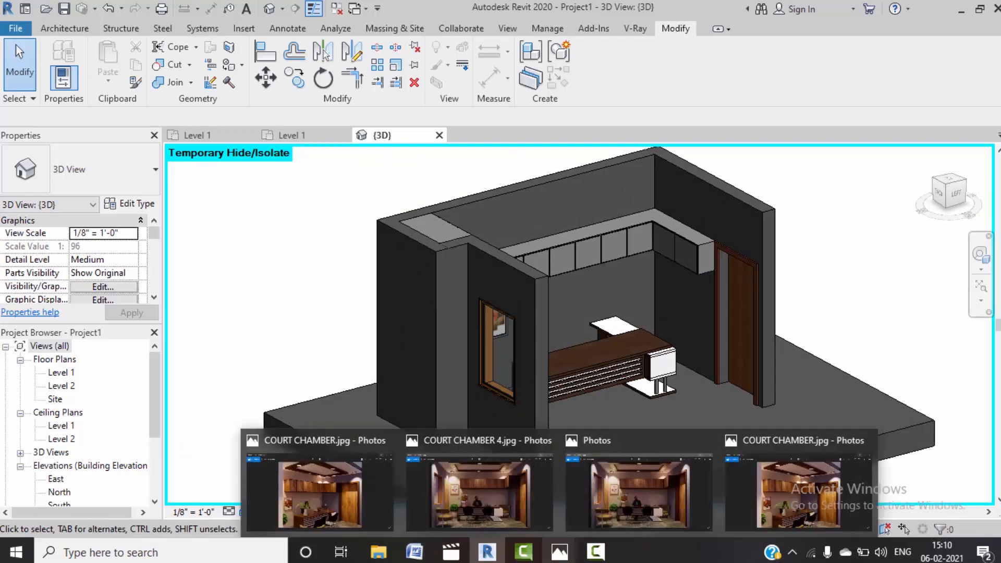
{"action": "left_click", "coordinate": [261, 459]}
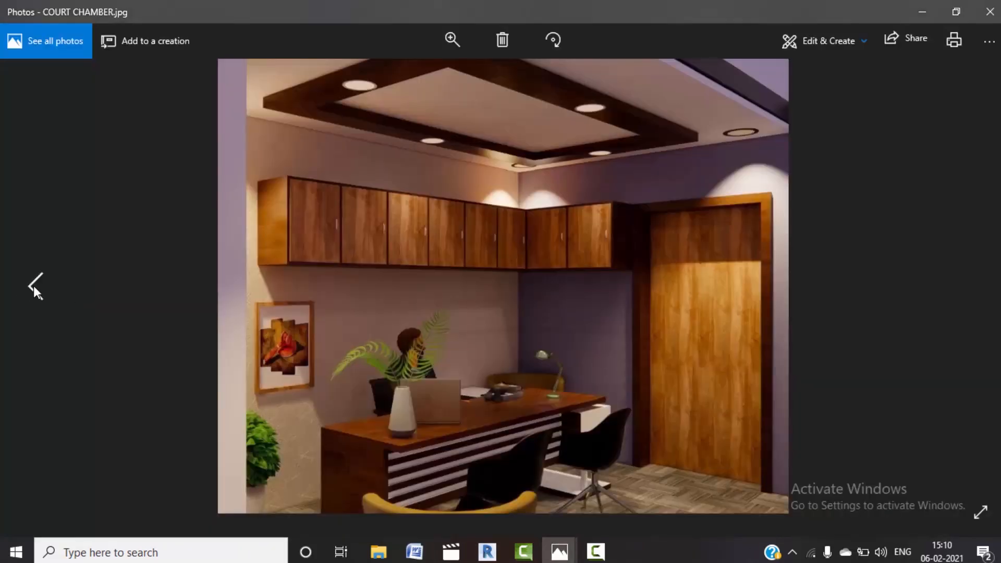
{"action": "left_click", "coordinate": [33, 286]}
{"action": "left_click", "coordinate": [33, 286]}
{"action": "left_click", "coordinate": [32, 285]}
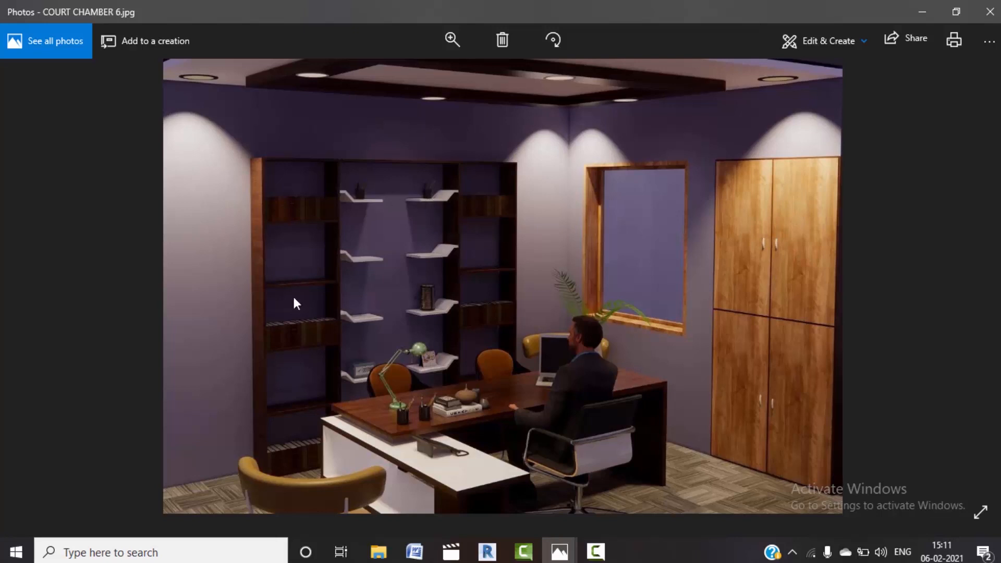
{"action": "left_click", "coordinate": [921, 5]}
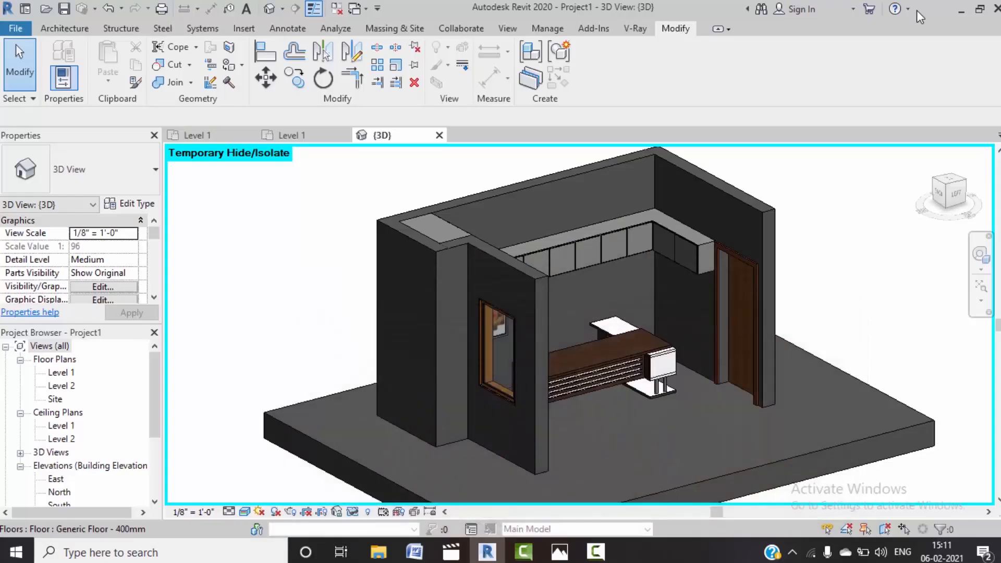
Step: Reset the temporary hide and temporarily hide the wall that carries the wall art
{"action": "key", "text": "h"}
{"action": "key", "text": "r"}
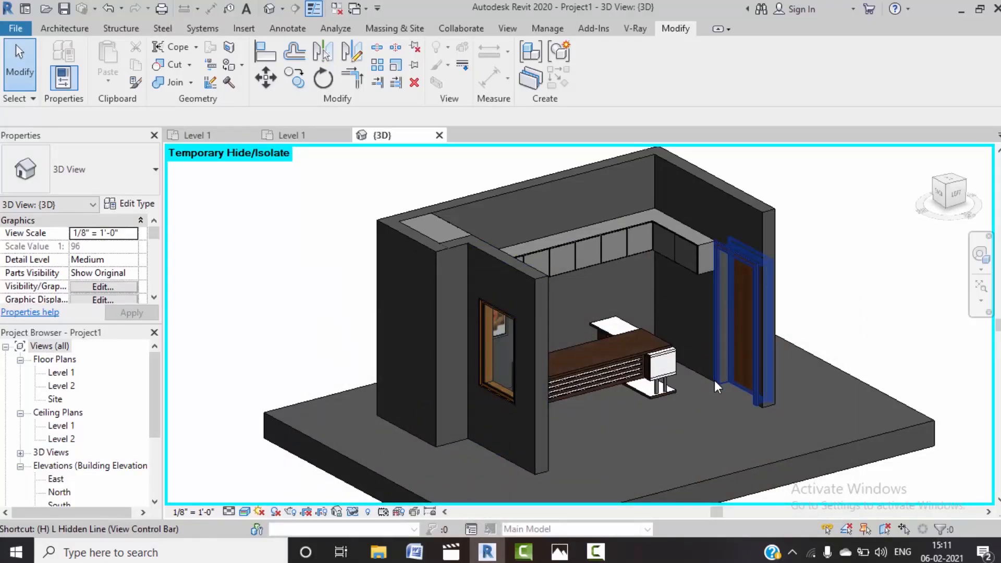
{"action": "middle_click_drag", "start_coordinate": [399, 348], "coordinate": [600, 313], "text": "shift"}
{"action": "scroll", "coordinate": [583, 285], "scroll_direction": "down", "scroll_amount": 3}
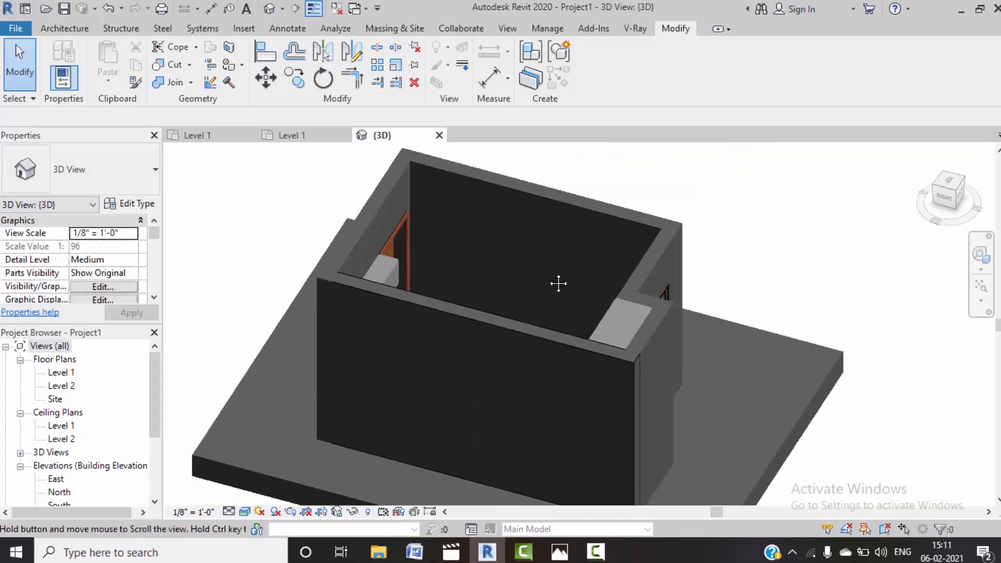
{"action": "left_click", "coordinate": [501, 322]}
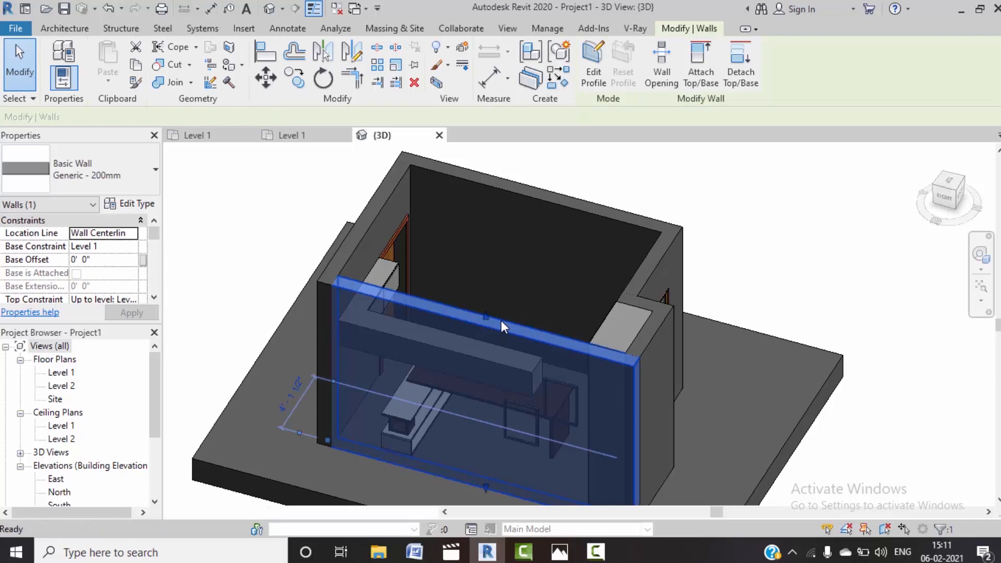
{"action": "key", "text": "h"}
{"action": "key", "text": "h"}
Step: Temporarily hide the overhead cabinets, the BOSS TABLE and the picture frames
{"action": "left_click", "coordinate": [467, 352]}
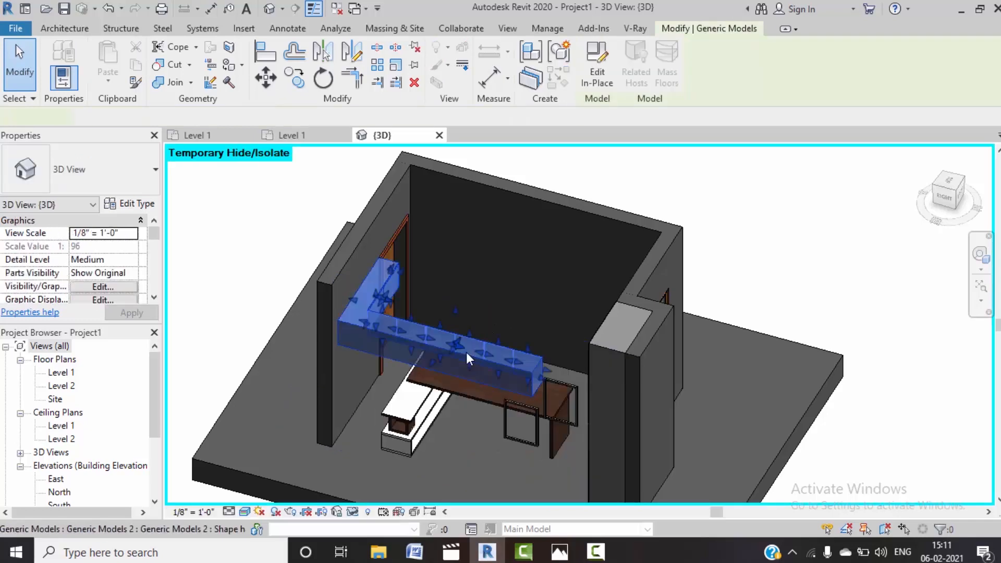
{"action": "key", "text": "h"}
{"action": "key", "text": "h"}
{"action": "left_click", "coordinate": [462, 394]}
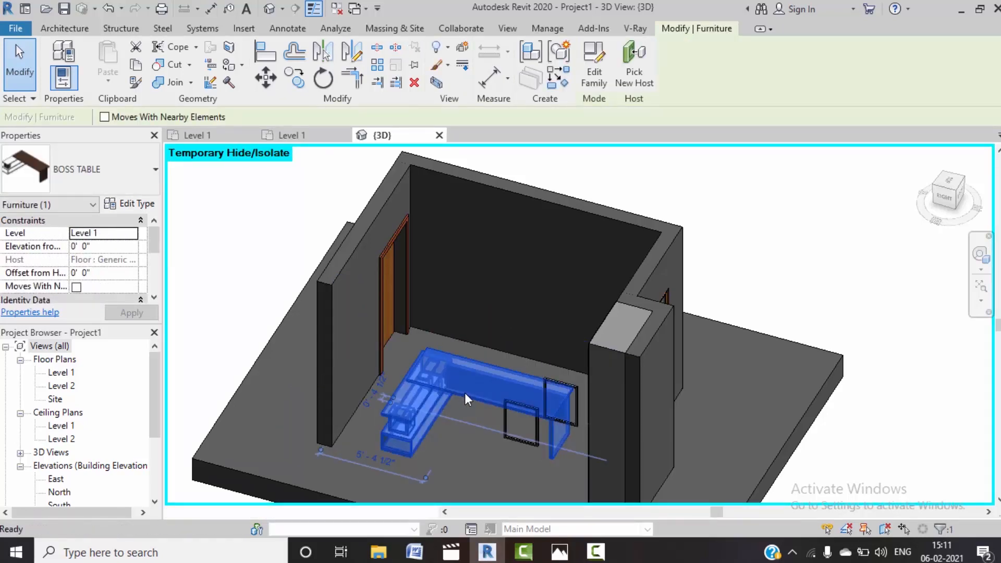
{"action": "key", "text": "h"}
{"action": "key", "text": "h"}
{"action": "left_click", "coordinate": [511, 396]}
{"action": "key", "text": "h"}
{"action": "key", "text": "Escape"}
{"action": "key", "text": "Escape"}
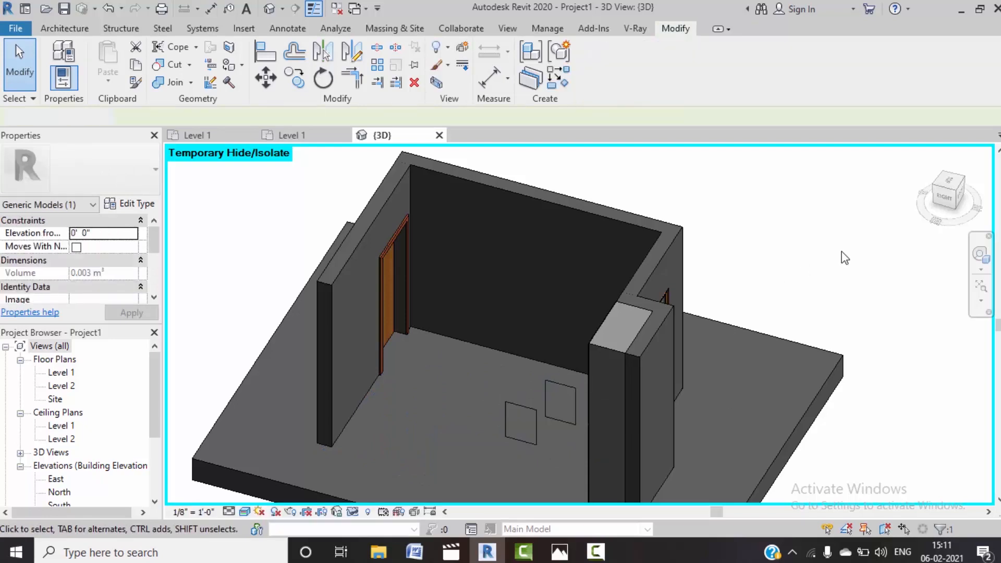
Step: Temporarily hide the gavel decal and the scales decal
{"action": "left_click", "coordinate": [524, 408]}
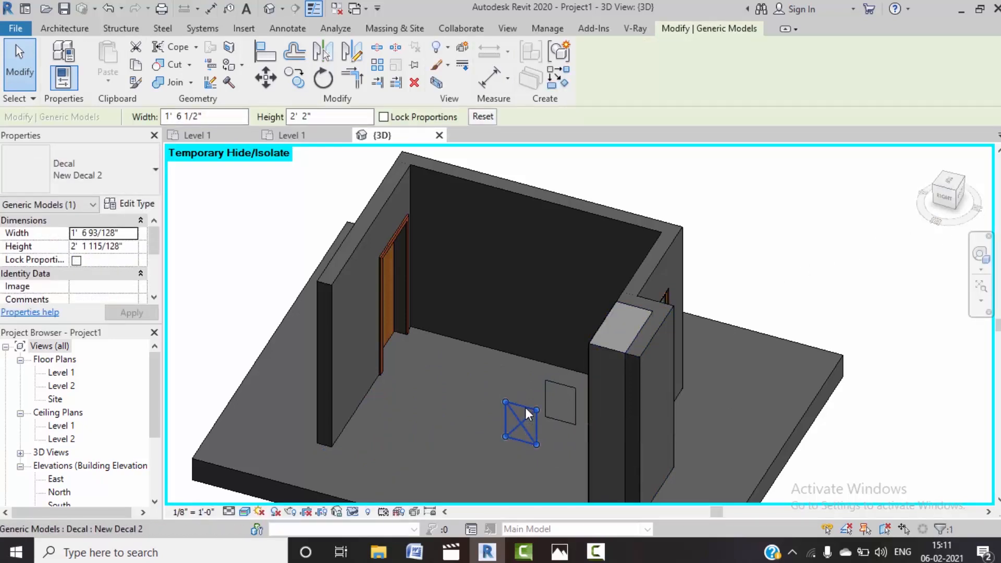
{"action": "key", "text": "h"}
{"action": "key", "text": "h"}
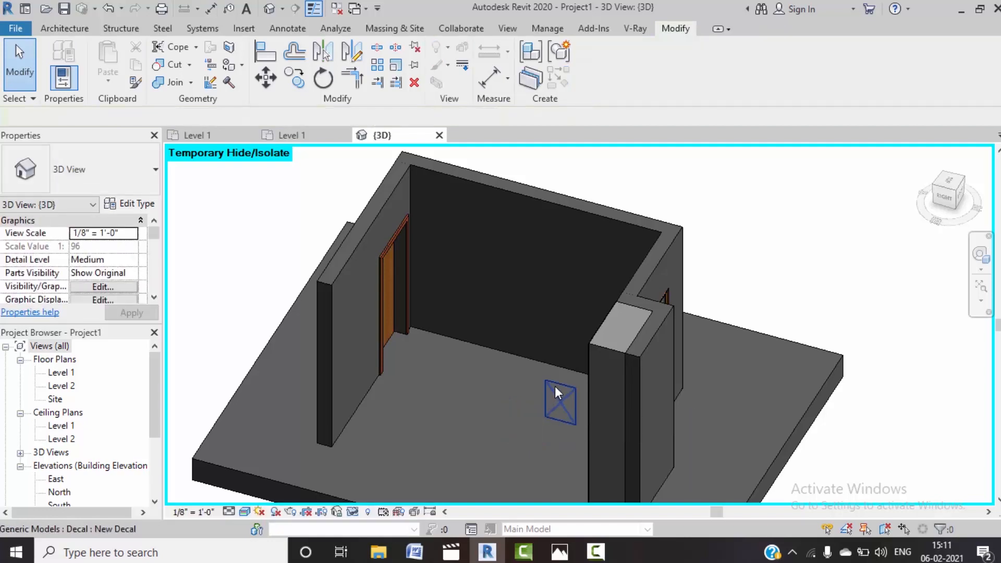
{"action": "left_click", "coordinate": [556, 383]}
{"action": "key", "text": "h"}
{"action": "key", "text": "h"}
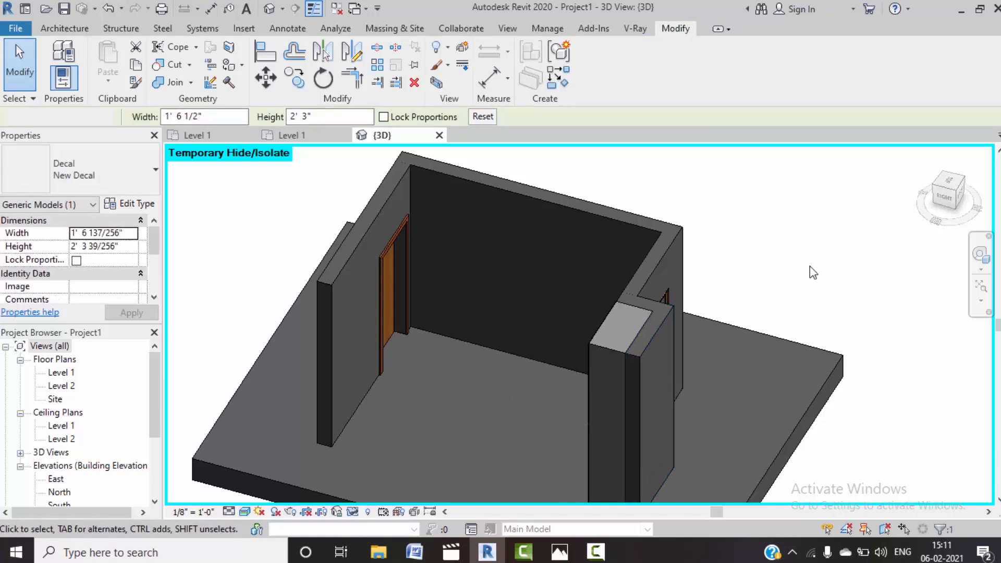
Step: Orient the 3D view to the Right side, facing the exposed interior wall
{"action": "left_click", "coordinate": [944, 204]}
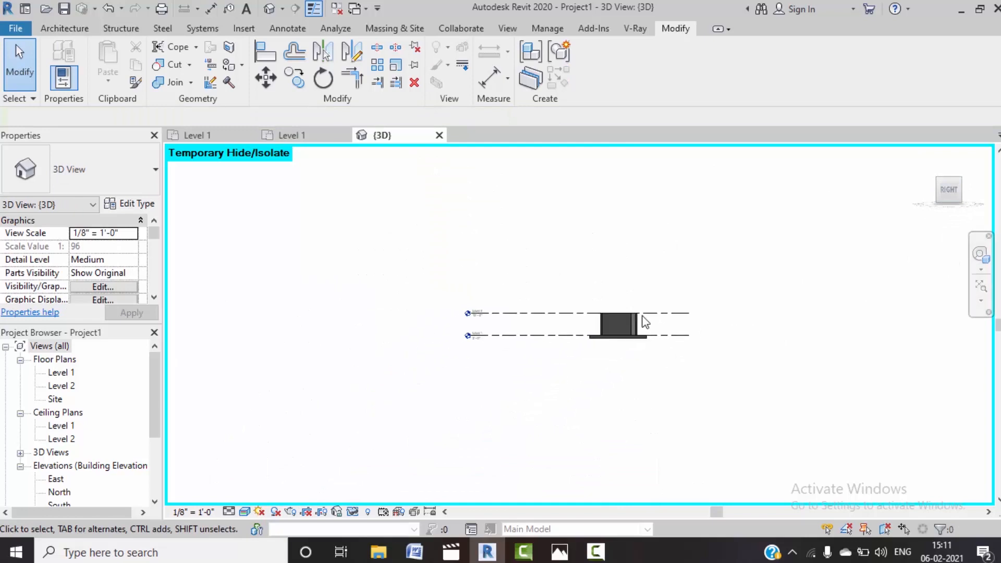
{"action": "scroll", "coordinate": [629, 349], "scroll_direction": "up", "scroll_amount": 4}
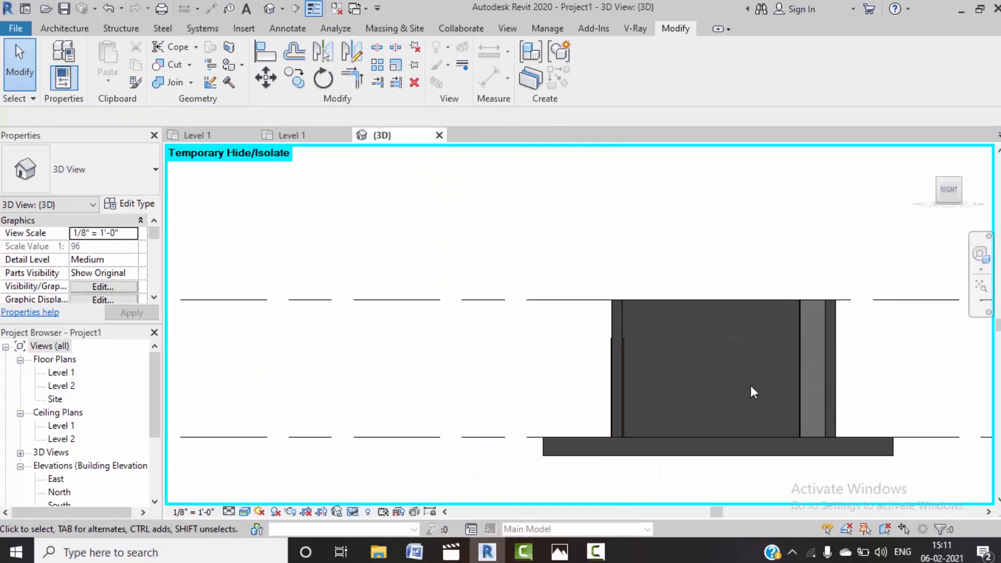
Step: Restore all temporarily hidden elements and temporarily hide the outer wall blocking the view of the room from the right
{"action": "middle_click_drag", "start_coordinate": [749, 386], "coordinate": [737, 389]}
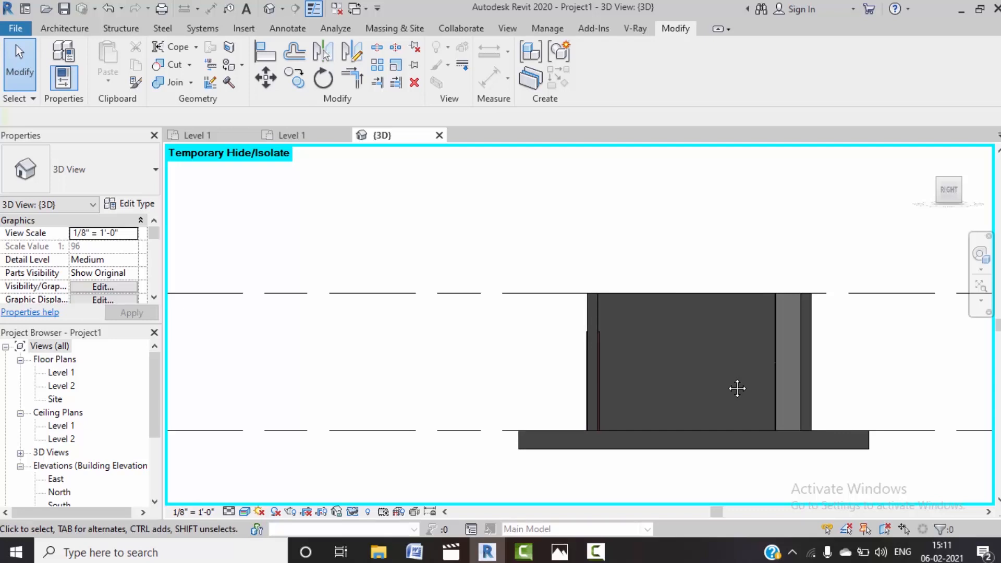
{"action": "key", "text": "h"}
{"action": "key", "text": "r"}
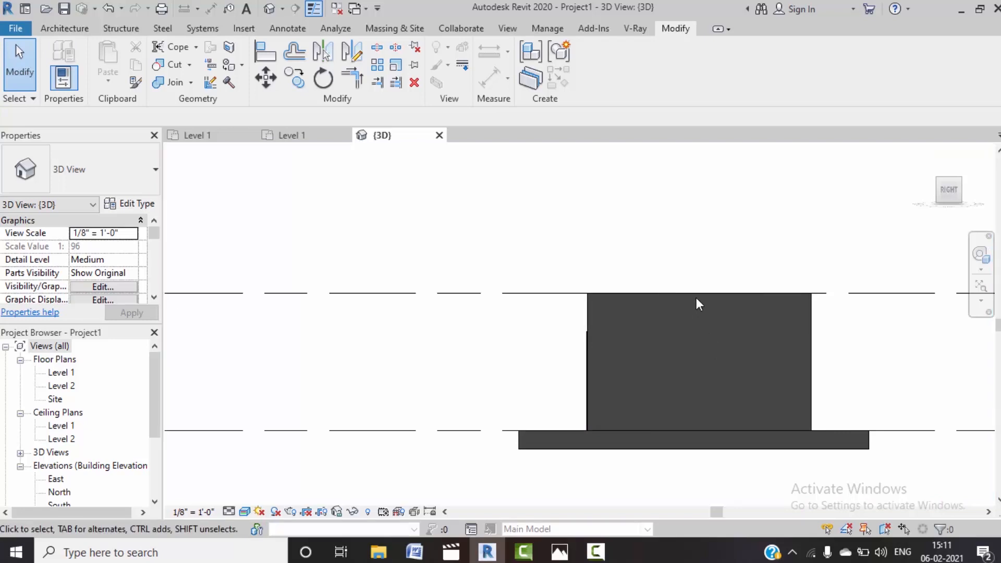
{"action": "left_click", "coordinate": [698, 297]}
{"action": "key", "text": "h"}
{"action": "key", "text": "h"}
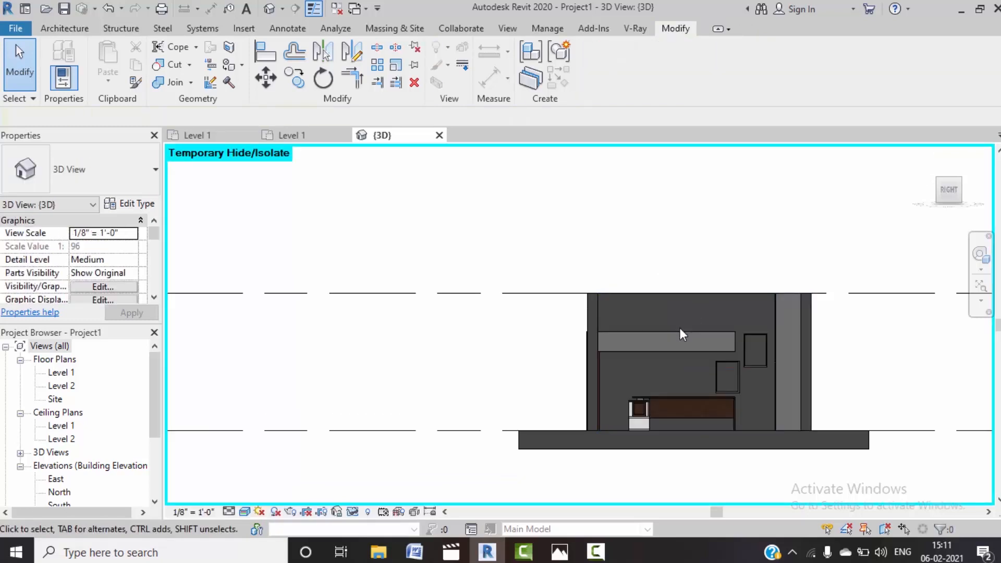
Step: Temporarily hide the long horizontal box on the wall and the two picture frames together with their decals
{"action": "left_click", "coordinate": [680, 335]}
{"action": "key", "text": "h"}
{"action": "key", "text": "h"}
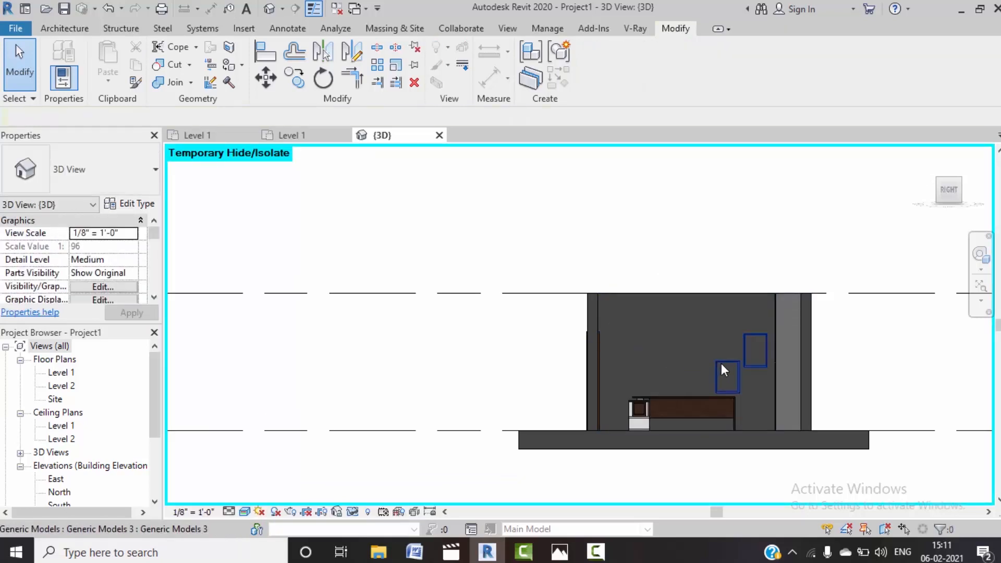
{"action": "left_click", "coordinate": [721, 364]}
{"action": "key", "text": "h"}
{"action": "key", "text": "h"}
{"action": "left_click", "coordinate": [732, 365]}
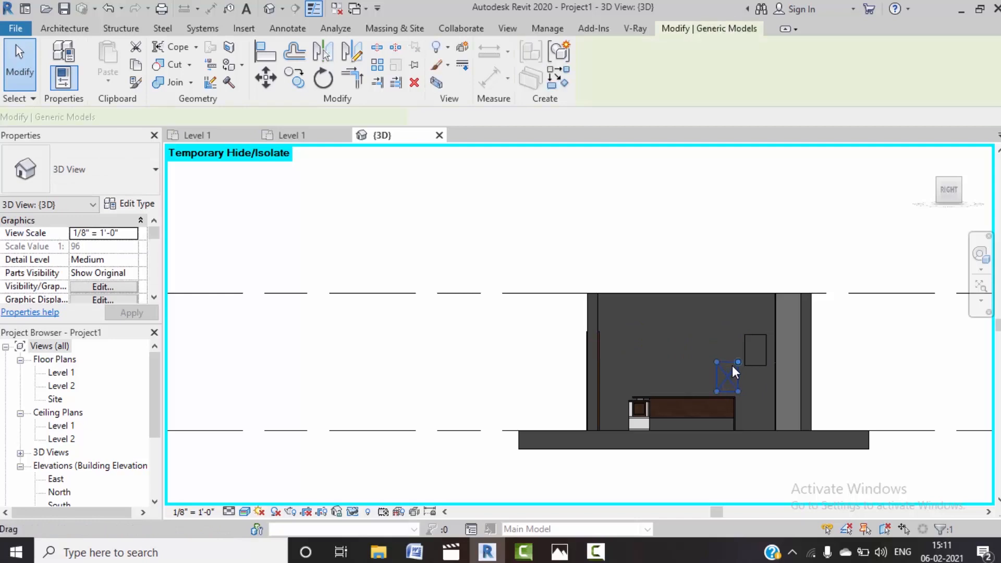
{"action": "key", "text": "h"}
{"action": "key", "text": "h"}
{"action": "left_click", "coordinate": [759, 335]}
{"action": "key", "text": "h"}
{"action": "key", "text": "h"}
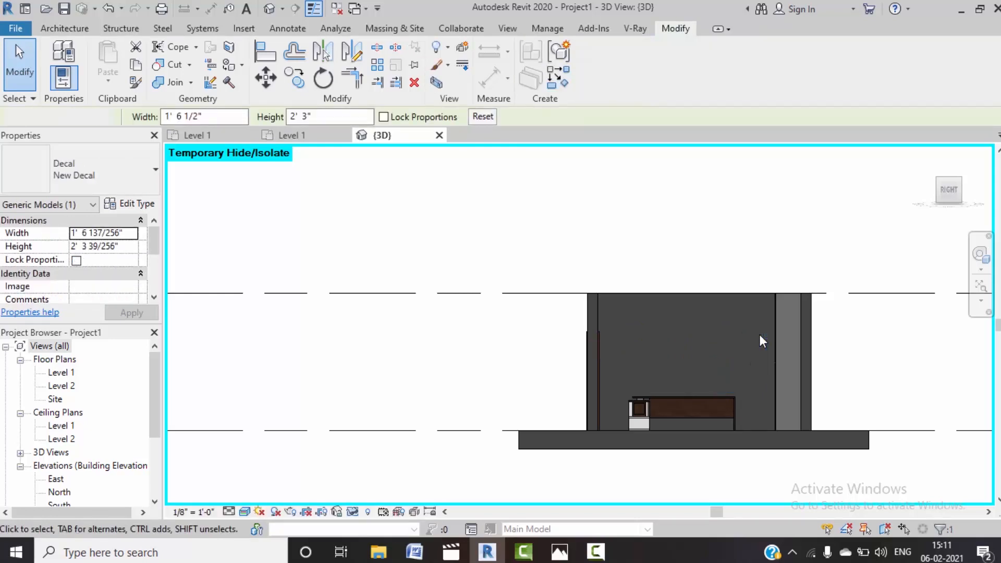
Step: Start a new in-place model in the Generic Models category, keeping the suggested name
{"action": "scroll", "coordinate": [721, 408], "scroll_direction": "up", "scroll_amount": 5}
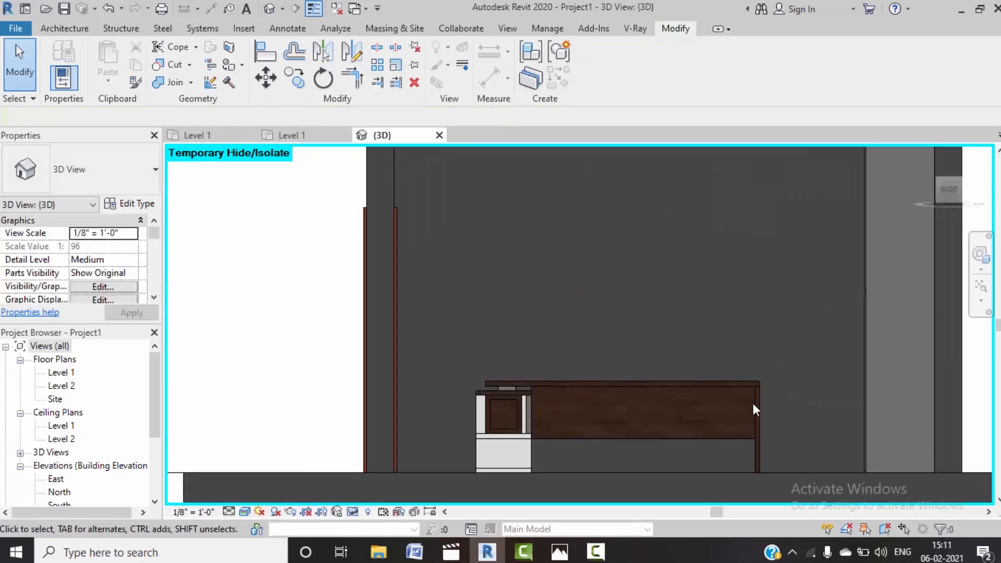
{"action": "scroll", "coordinate": [740, 406], "scroll_direction": "down", "scroll_amount": 3}
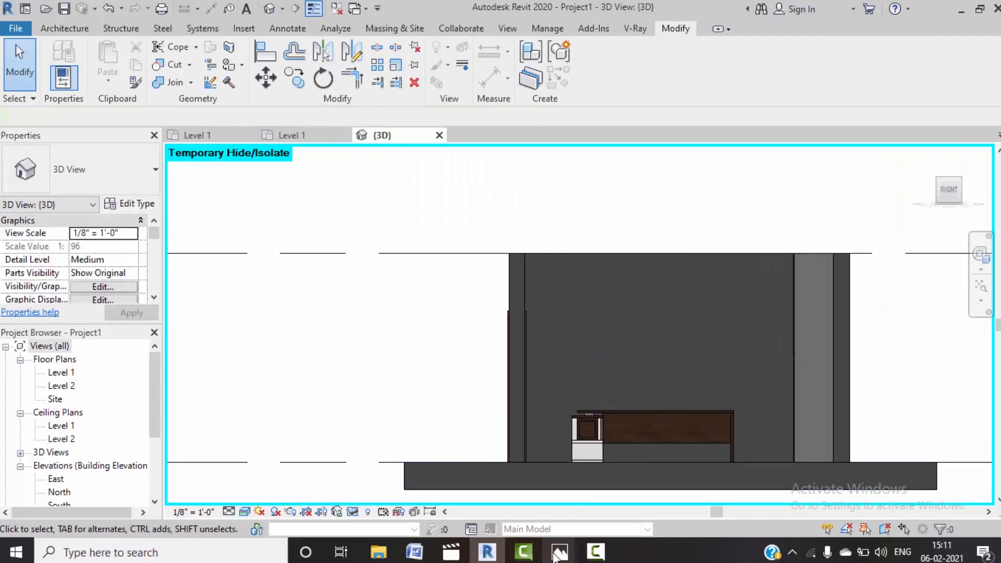
{"action": "mouse_move", "coordinate": [524, 552]}
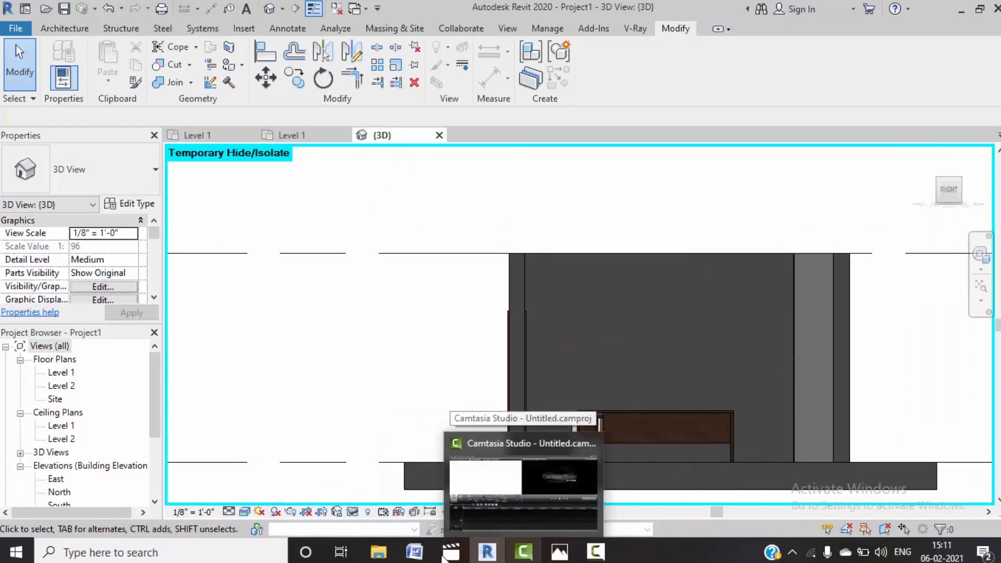
{"action": "left_click", "coordinate": [67, 30]}
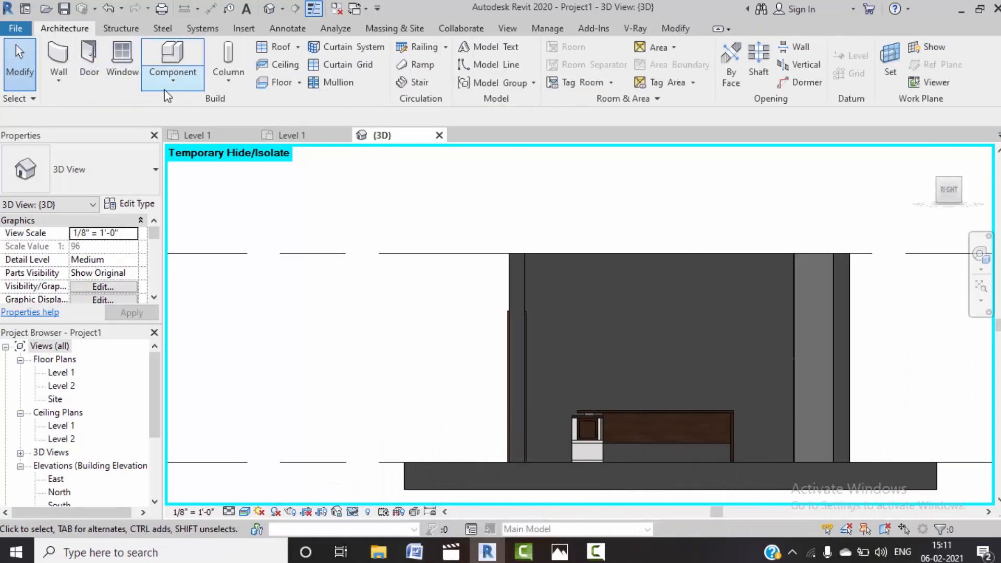
{"action": "left_click", "coordinate": [173, 73]}
{"action": "left_click", "coordinate": [190, 139]}
{"action": "scroll", "coordinate": [504, 258], "scroll_direction": "down", "scroll_amount": 3}
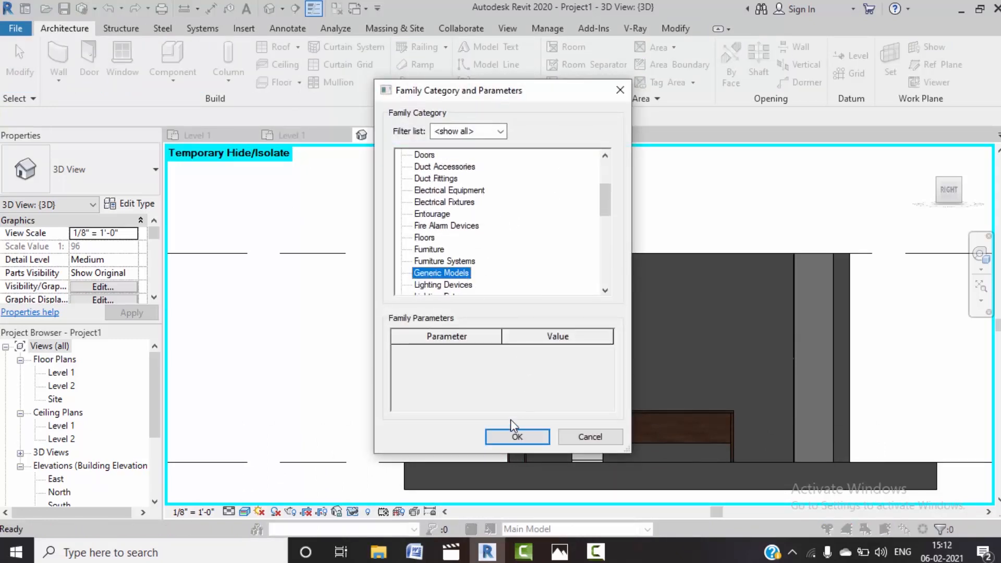
{"action": "left_click", "coordinate": [516, 436]}
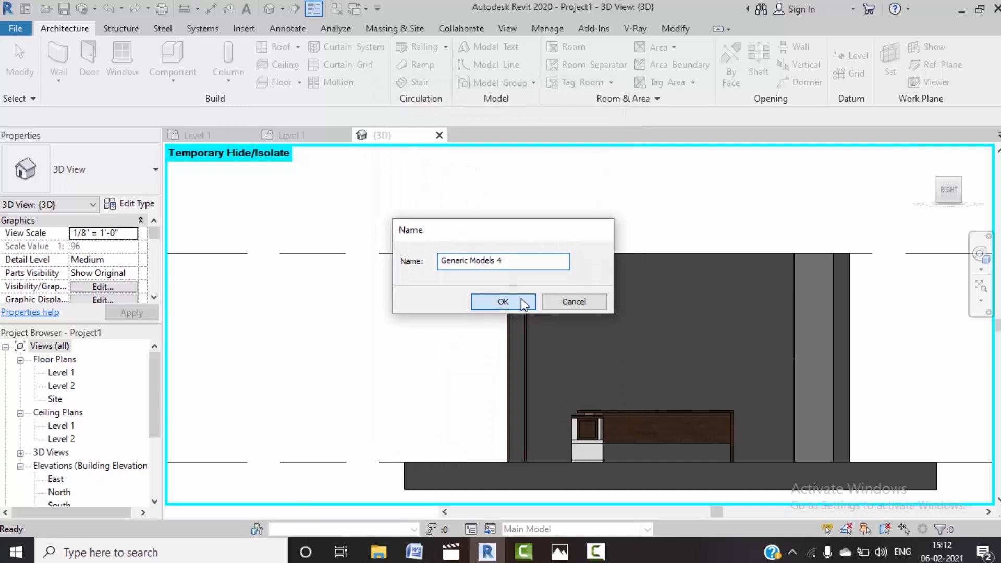
{"action": "left_click", "coordinate": [521, 302]}
Step: Start an extrusion with the wall behind the desk as its work plane and set the visual style to Hidden Line
{"action": "middle_click_drag", "start_coordinate": [621, 295], "coordinate": [595, 313]}
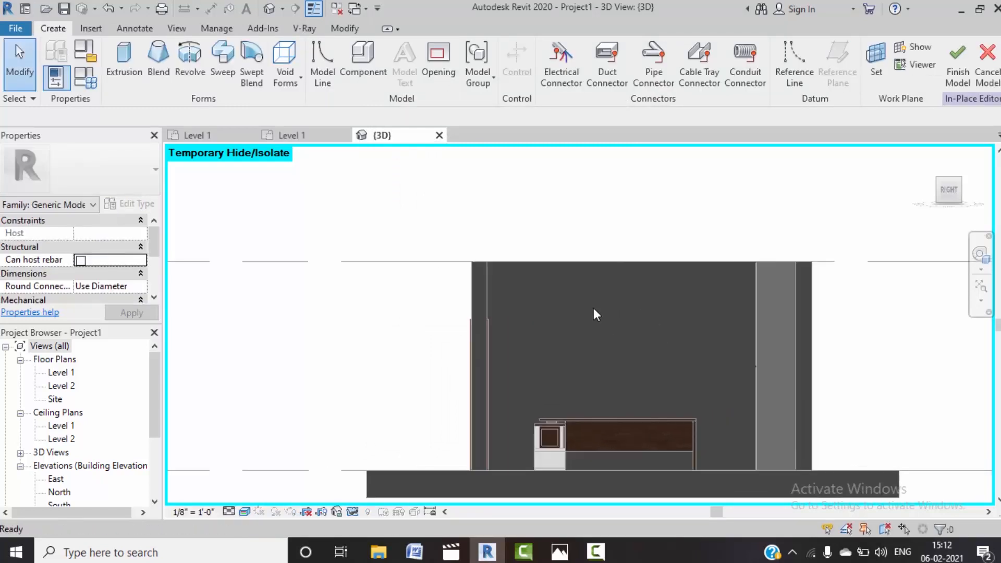
{"action": "middle_click_drag", "start_coordinate": [585, 349], "coordinate": [570, 287]}
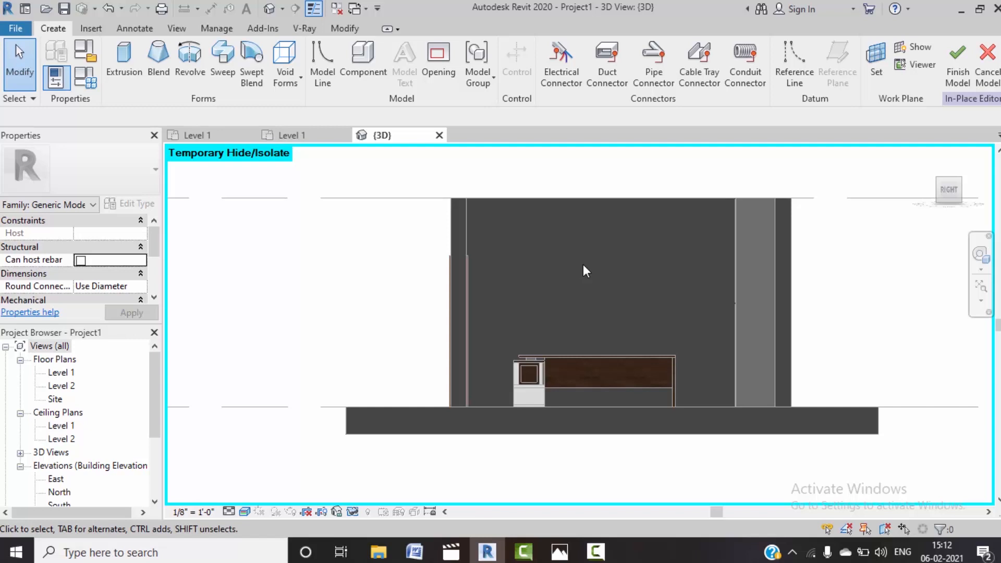
{"action": "middle_click_drag", "start_coordinate": [612, 262], "coordinate": [601, 280]}
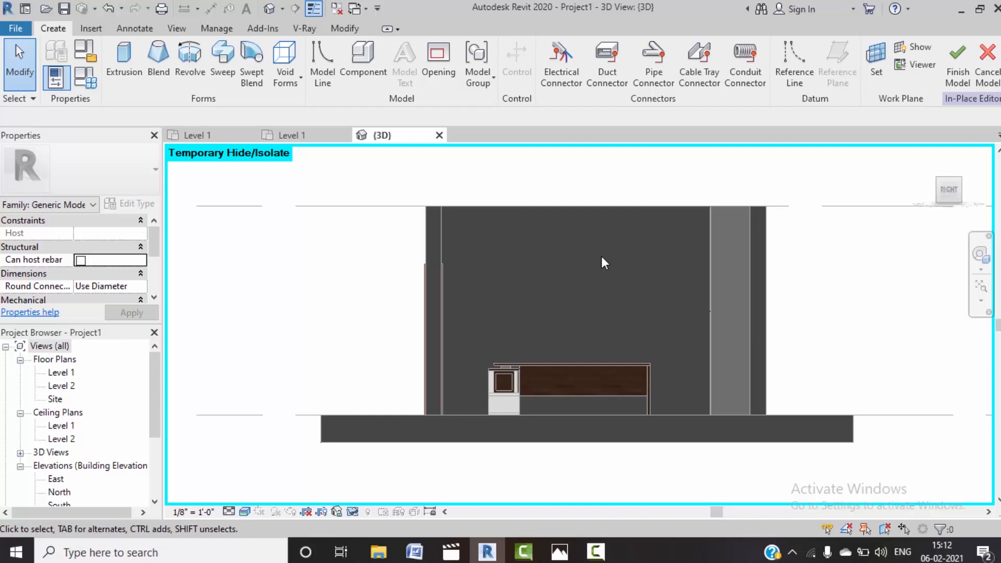
{"action": "left_click", "coordinate": [123, 58]}
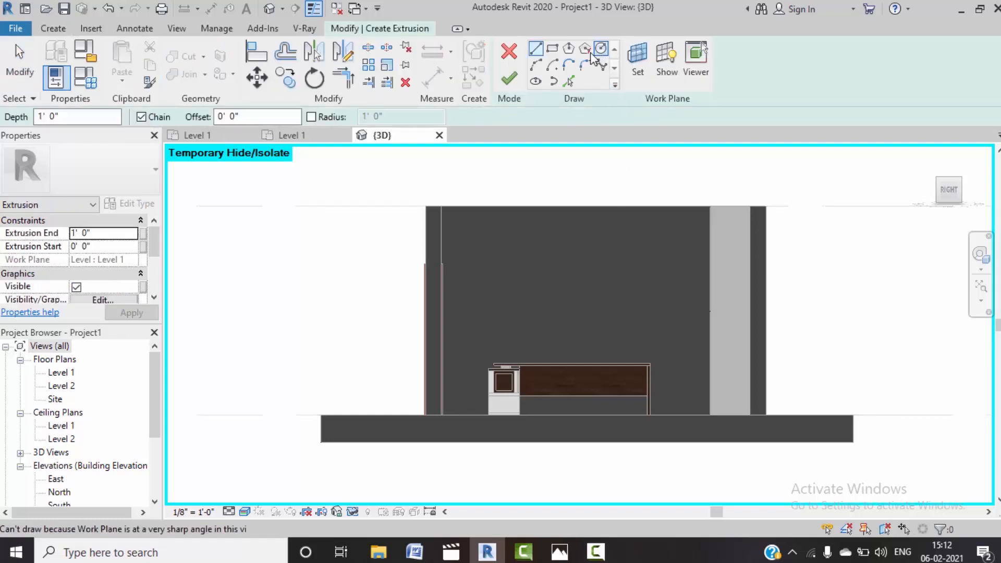
{"action": "left_click", "coordinate": [638, 67]}
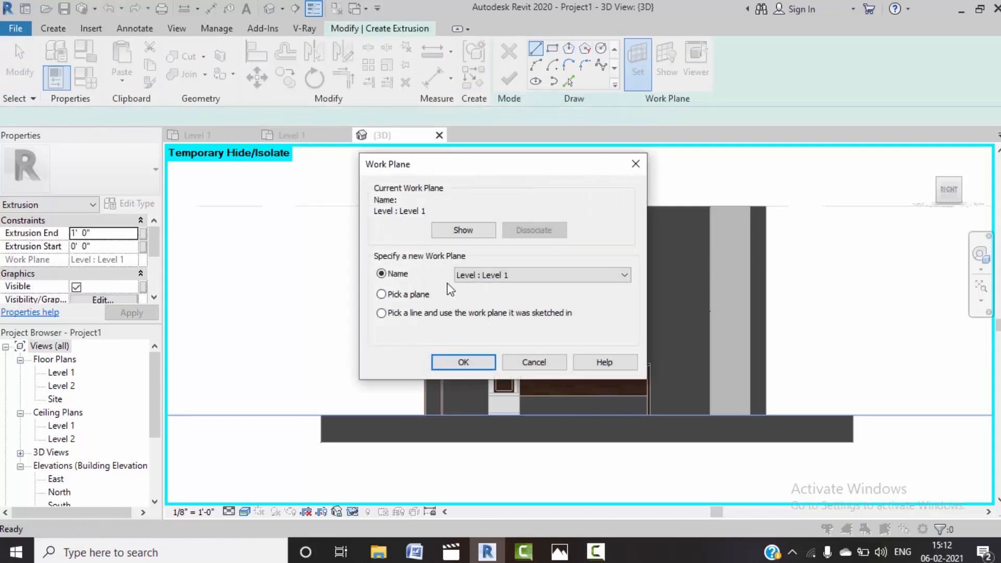
{"action": "left_click", "coordinate": [446, 365]}
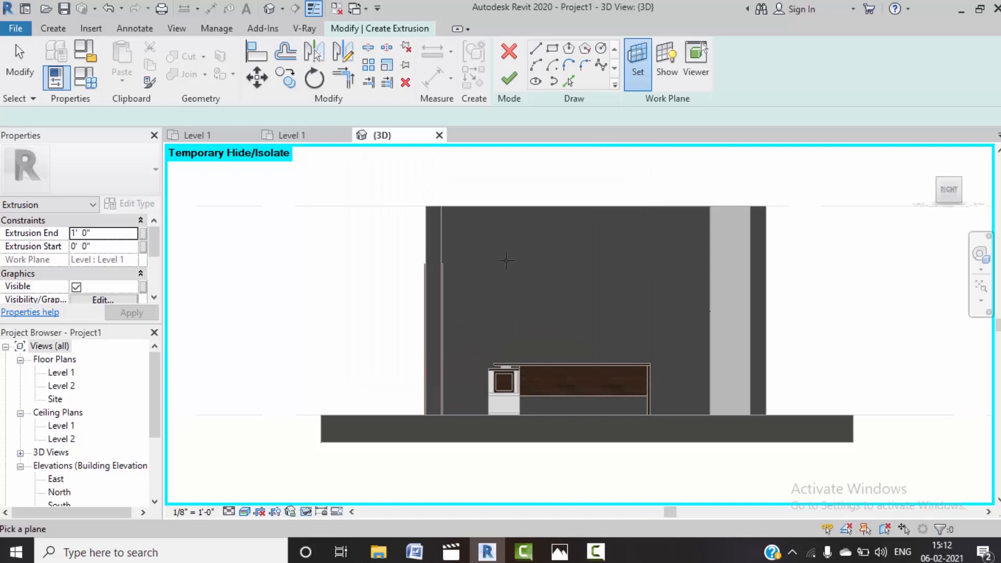
{"action": "left_click", "coordinate": [516, 211]}
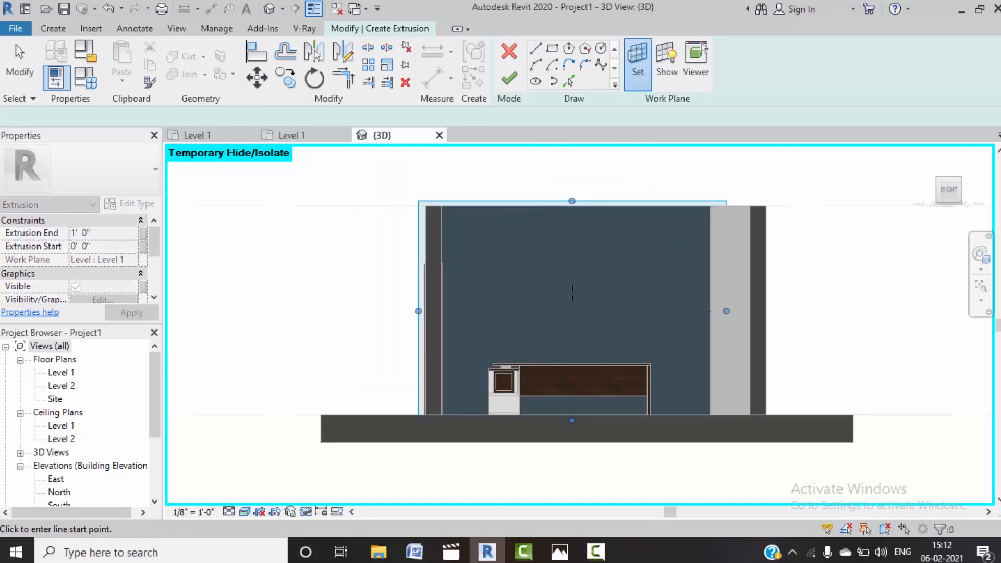
{"action": "left_click", "coordinate": [244, 512]}
{"action": "left_click", "coordinate": [279, 436]}
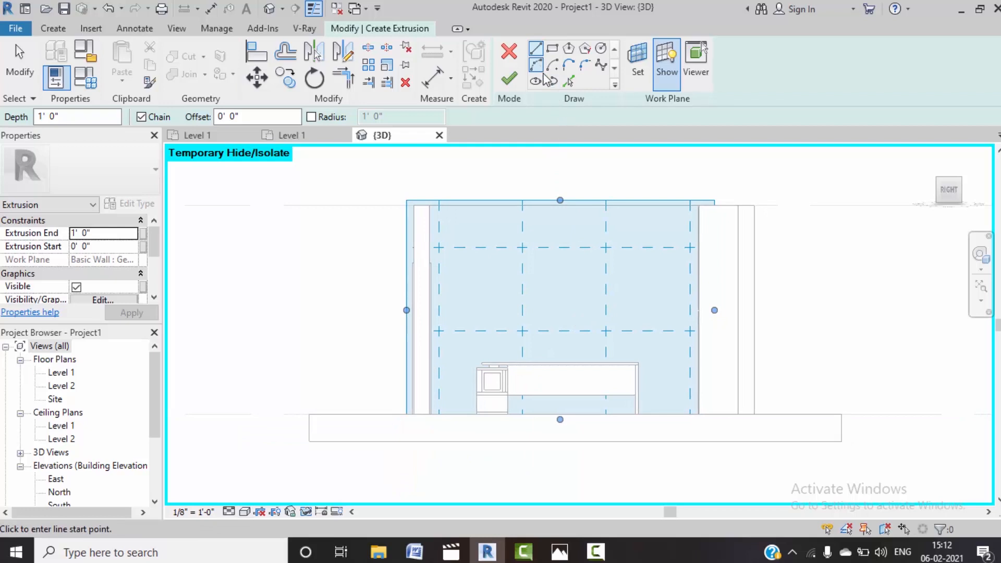
Step: Sketch two full-height vertical lines on the wall, one aligned with each end of the desk, from the floor to the wall's upper edge
{"action": "left_click", "coordinate": [476, 411]}
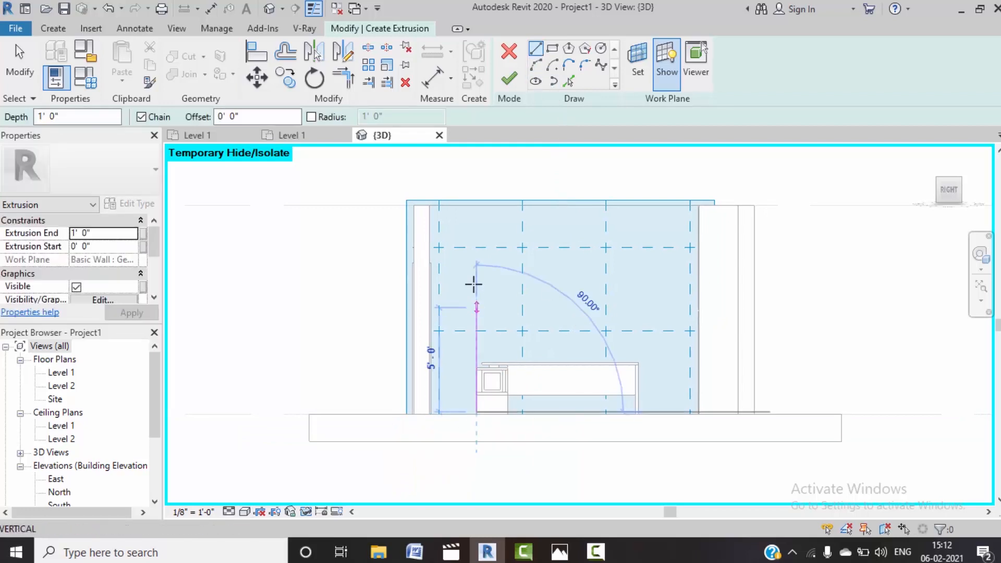
{"action": "left_click", "coordinate": [476, 206]}
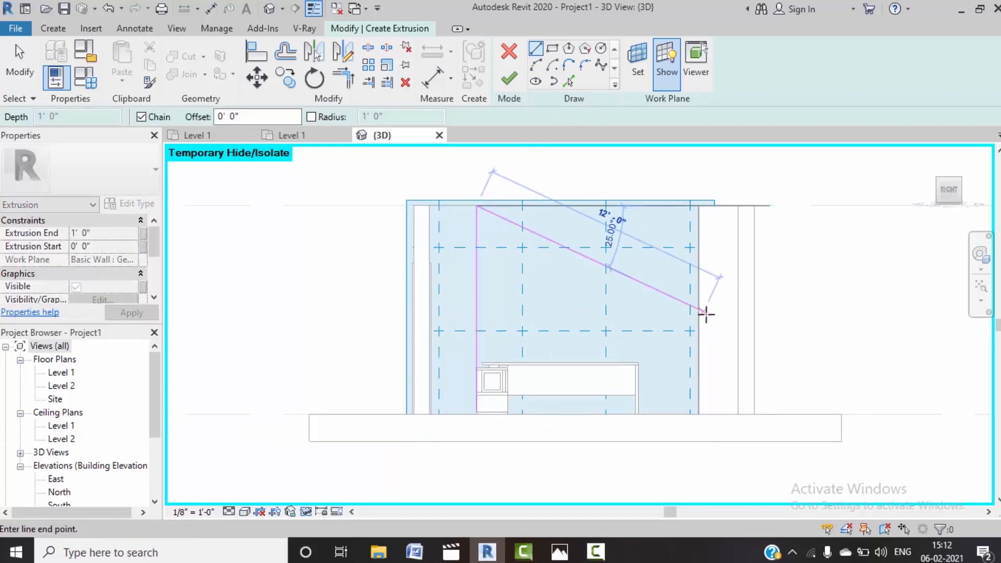
{"action": "key", "text": "Escape"}
{"action": "key", "text": "Escape"}
{"action": "left_click", "coordinate": [639, 414]}
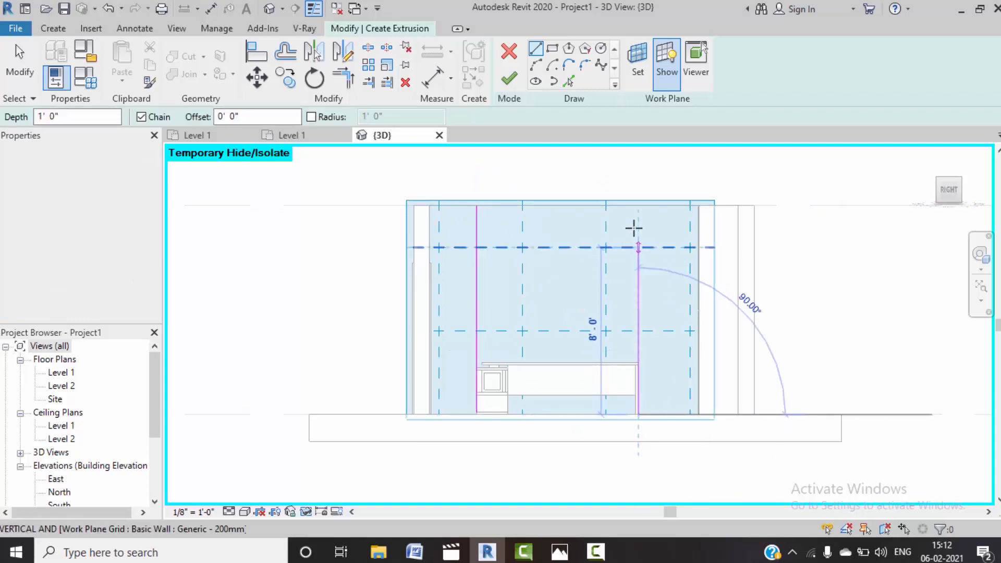
{"action": "left_click", "coordinate": [635, 207]}
{"action": "key", "text": "Escape"}
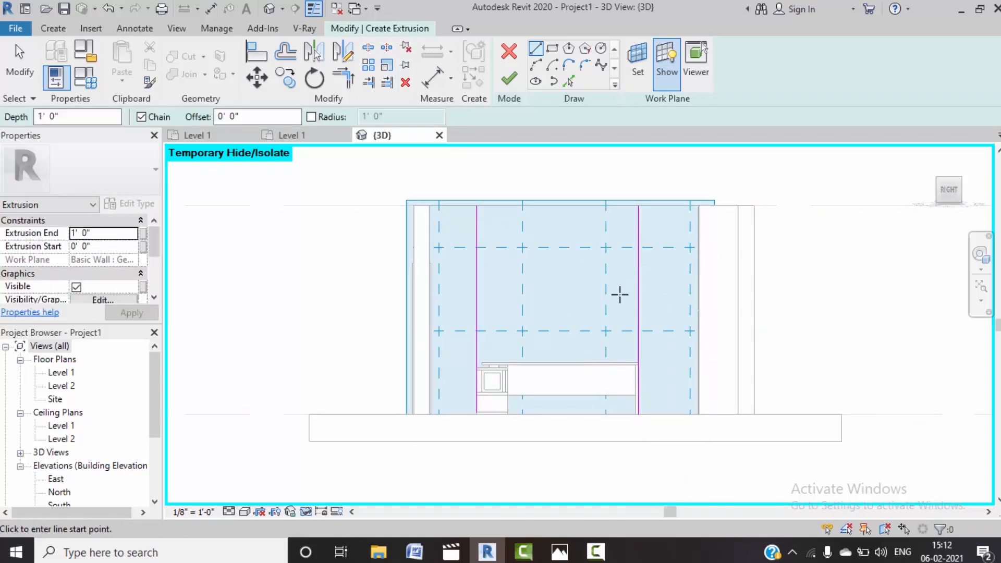
Step: Switch to Photos to examine the bookshelf layout in the reference image COURT CHAMBER 6.jpg, and return to Revit
{"action": "mouse_move", "coordinate": [559, 552]}
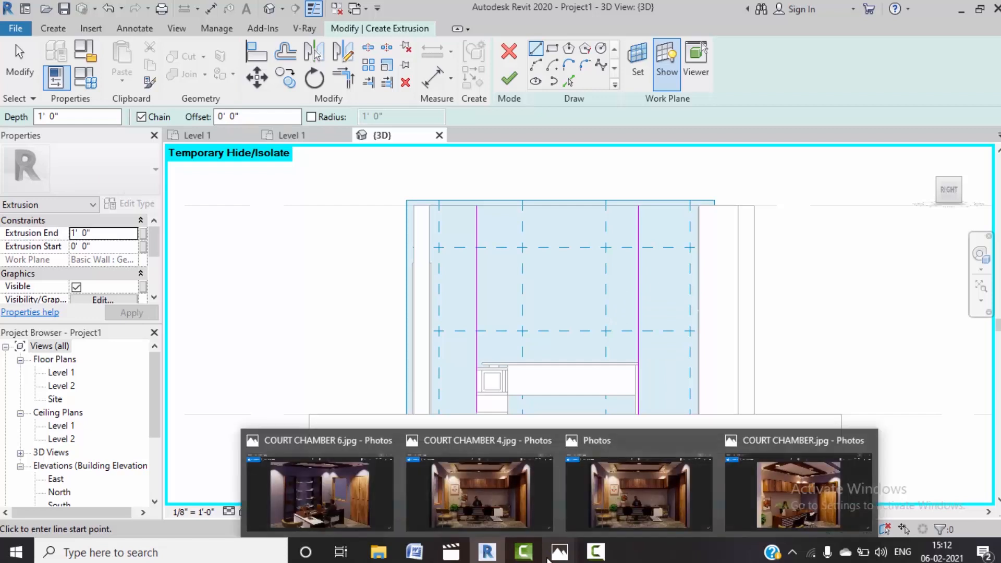
{"action": "left_click", "coordinate": [276, 502]}
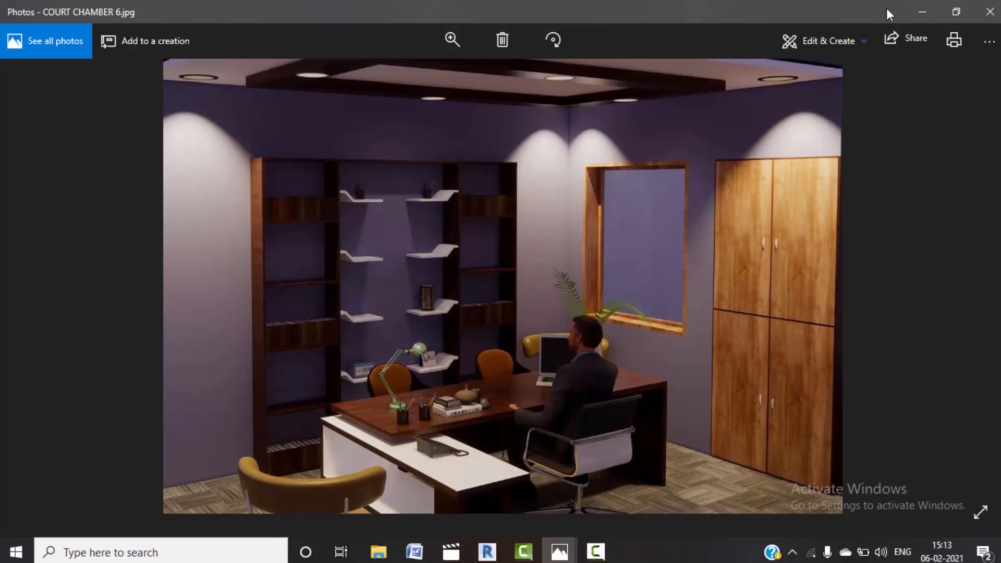
{"action": "left_click", "coordinate": [921, 11]}
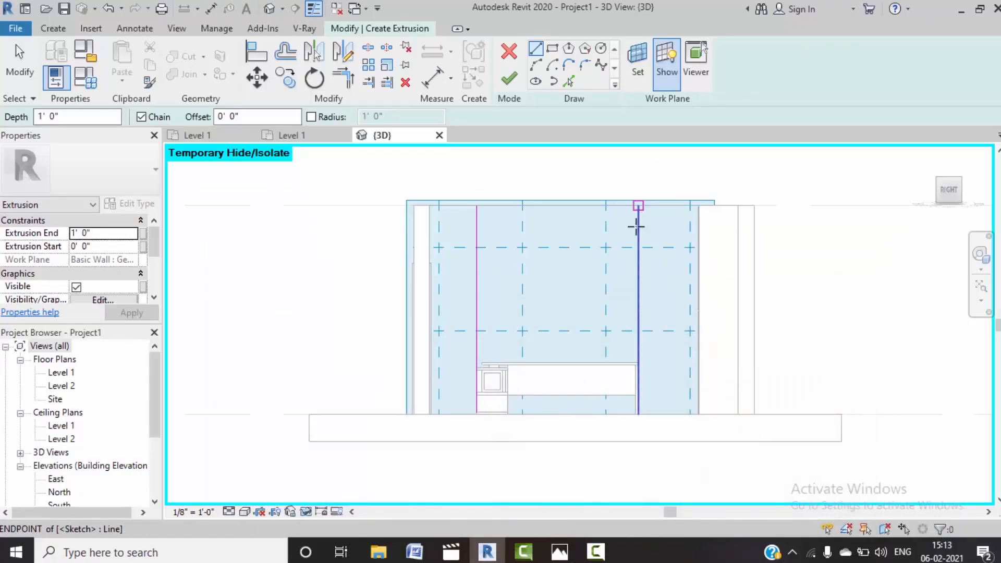
{"action": "middle_click_drag", "start_coordinate": [534, 240], "coordinate": [532, 254]}
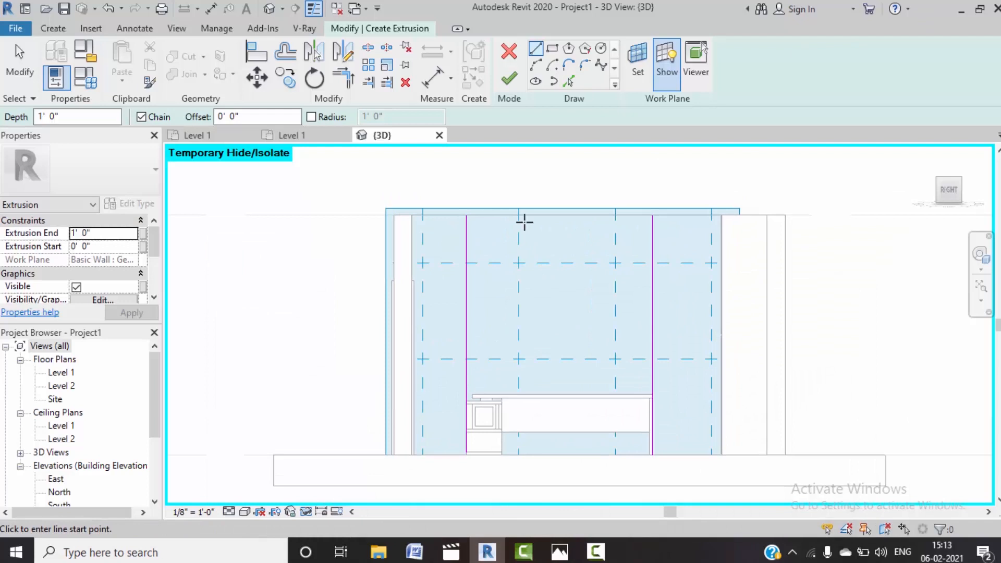
{"action": "left_click", "coordinate": [568, 81]}
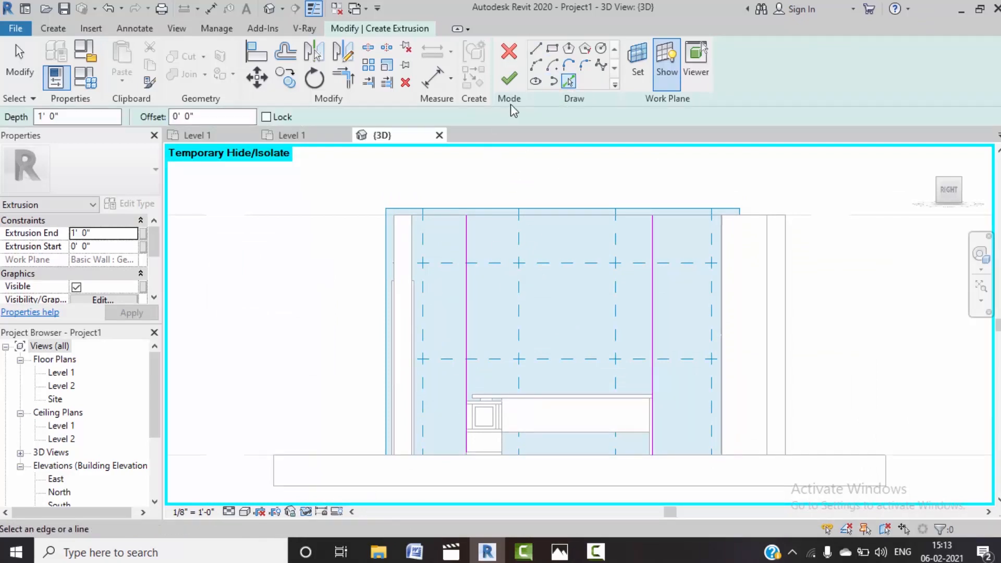
{"action": "left_click", "coordinate": [172, 117]}
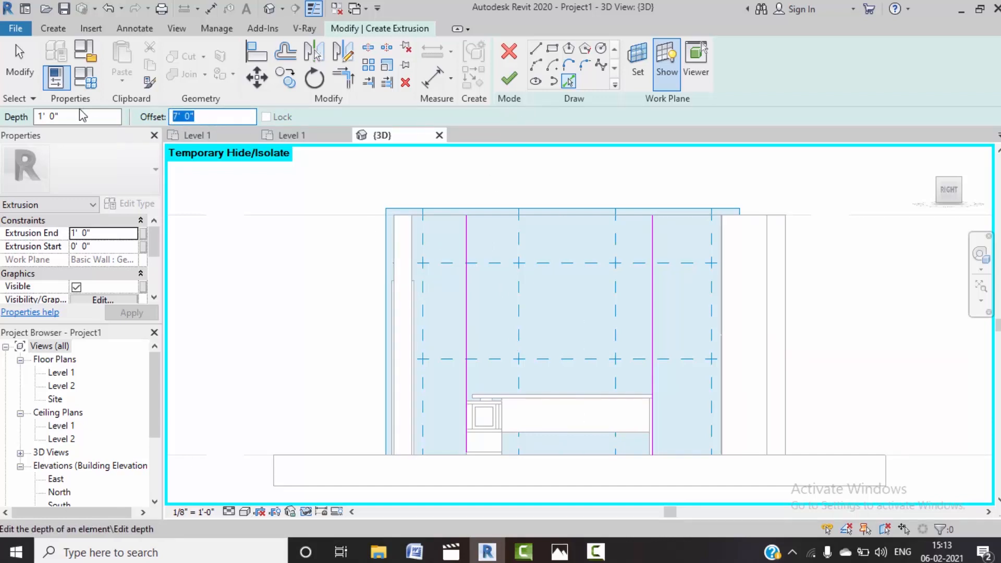
{"action": "type", "text": "0"}
{"action": "left_click", "coordinate": [535, 48]}
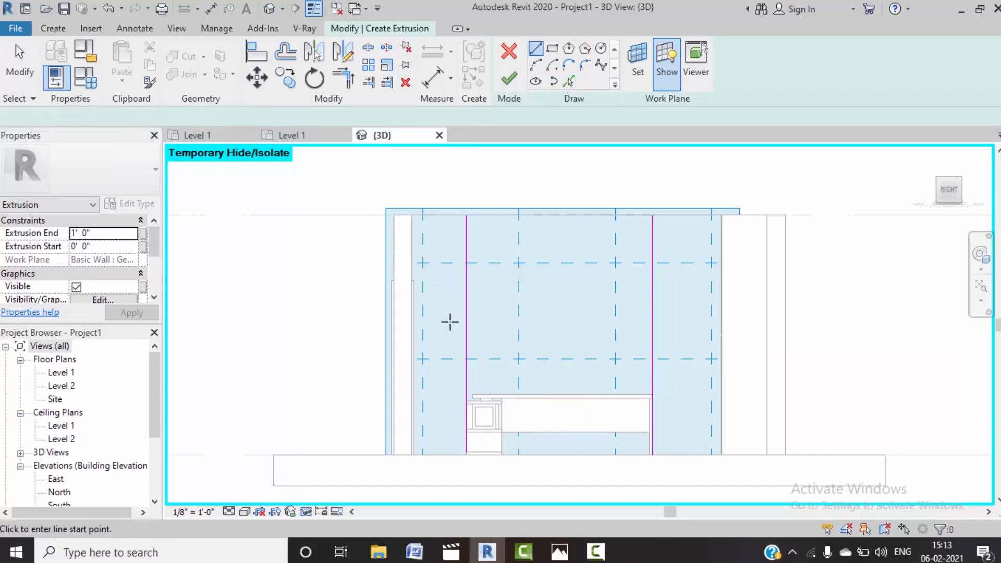
Step: Sketch a horizontal line at door-head height, from the door's upper corner across both vertical lines to near the wall's far end
{"action": "scroll", "coordinate": [412, 287], "scroll_direction": "up", "scroll_amount": 4}
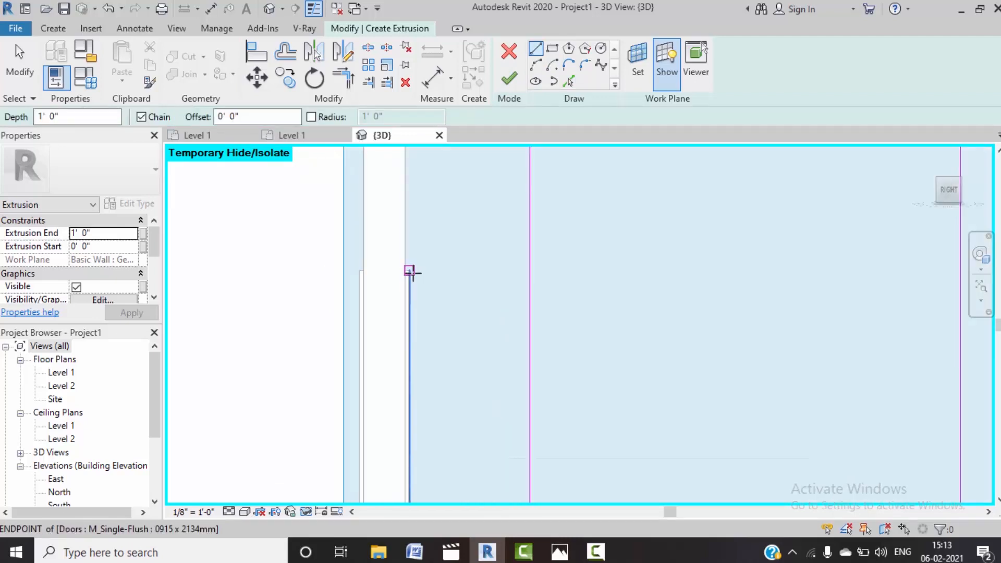
{"action": "left_click", "coordinate": [410, 271]}
{"action": "scroll", "coordinate": [586, 280], "scroll_direction": "down", "scroll_amount": 4}
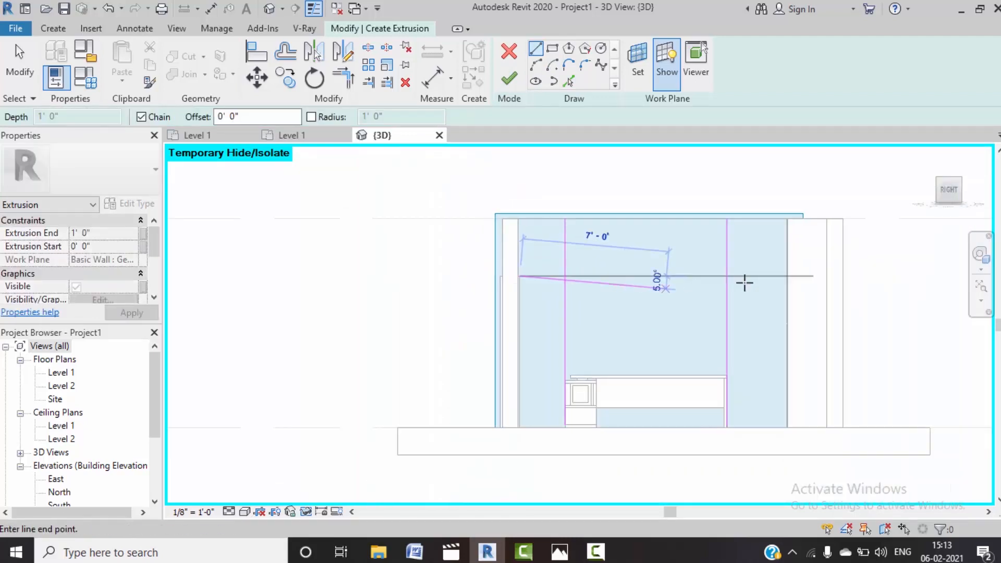
{"action": "left_click", "coordinate": [771, 279]}
{"action": "key", "text": "Escape"}
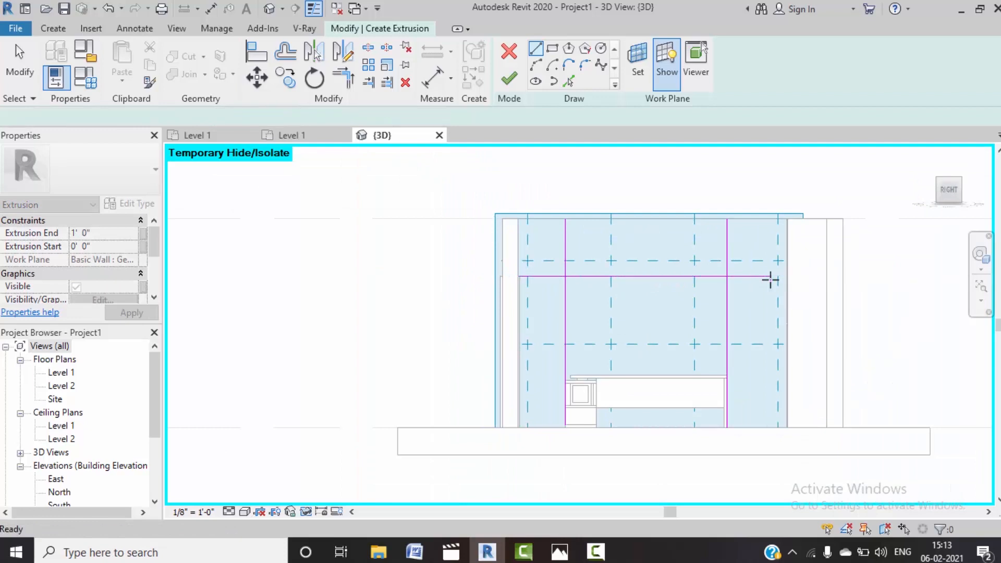
{"action": "key", "text": "Escape"}
{"action": "scroll", "coordinate": [657, 274], "scroll_direction": "up", "scroll_amount": 2}
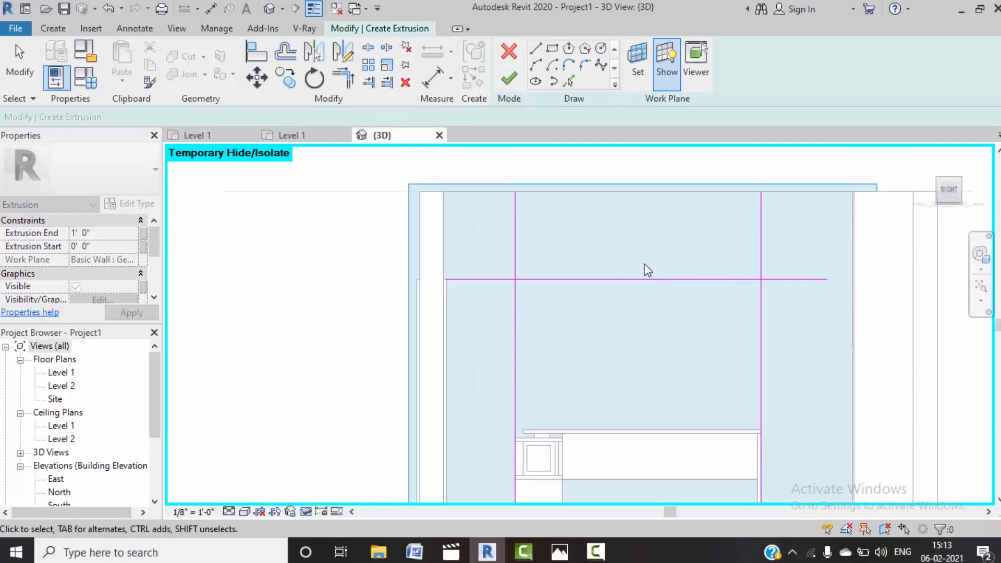
Step: Trim the door-head horizontal line and both vertical lines to each other, forming the two upper corners of the bookshelf outline
{"action": "left_click", "coordinate": [343, 78]}
{"action": "left_click", "coordinate": [537, 279]}
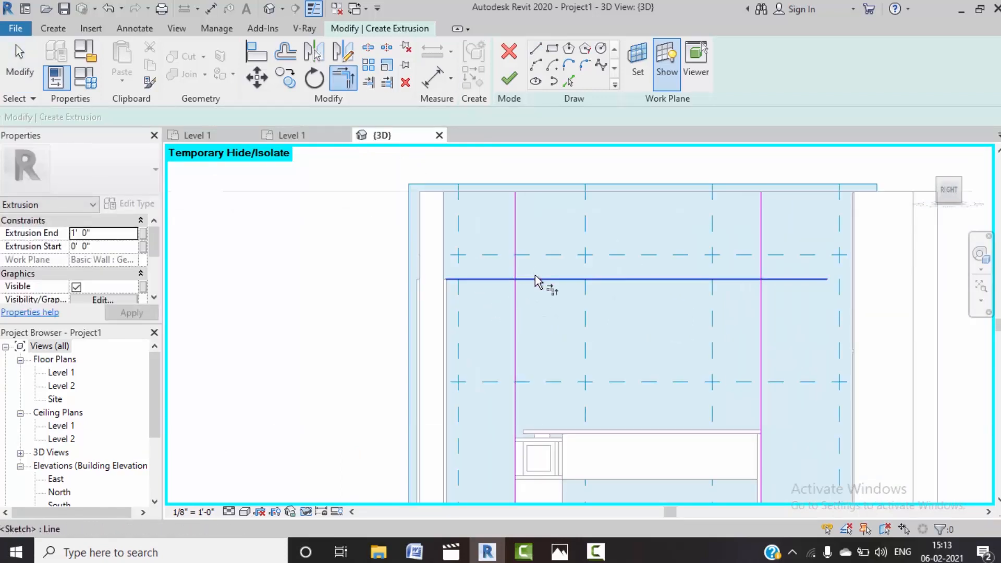
{"action": "left_click", "coordinate": [517, 303]}
{"action": "left_click", "coordinate": [763, 309]}
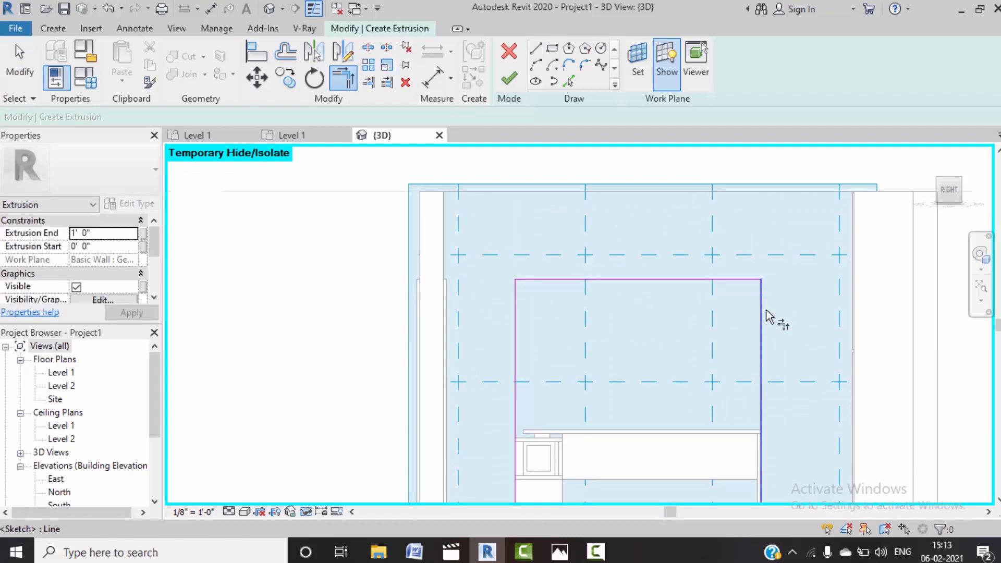
Step: Add a sketch line along the floor edge and trim it to both vertical lines to close the rectangular bookshelf outline
{"action": "middle_click_drag", "start_coordinate": [785, 373], "coordinate": [757, 316]}
{"action": "left_click", "coordinate": [568, 81]}
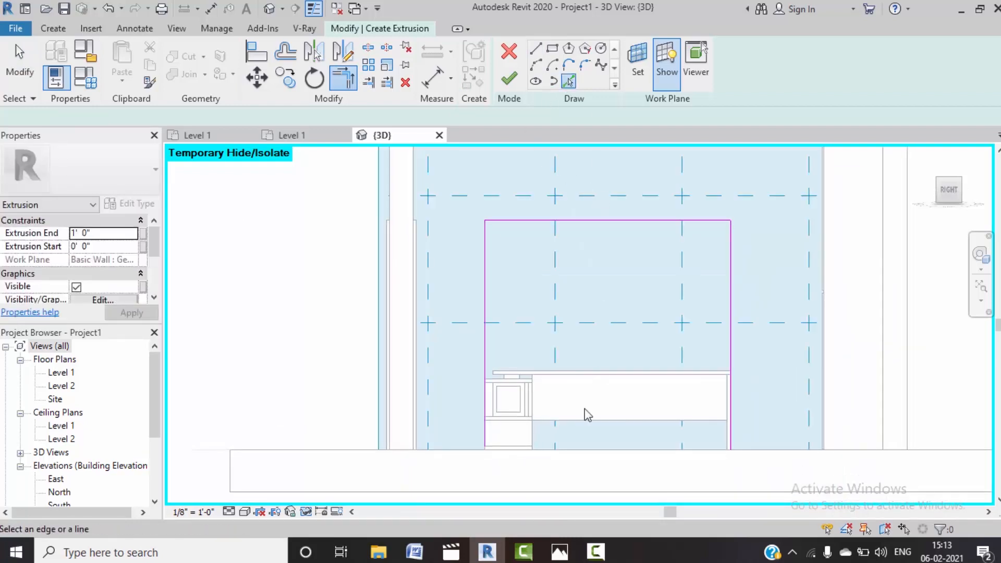
{"action": "left_click", "coordinate": [598, 451]}
{"action": "key", "text": "t"}
{"action": "key", "text": "r"}
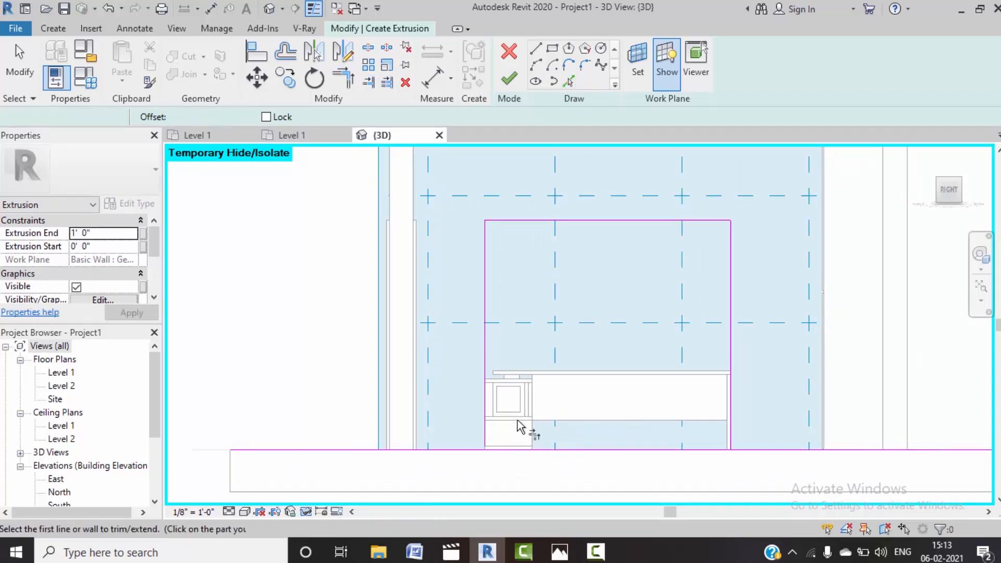
{"action": "left_click", "coordinate": [724, 451]}
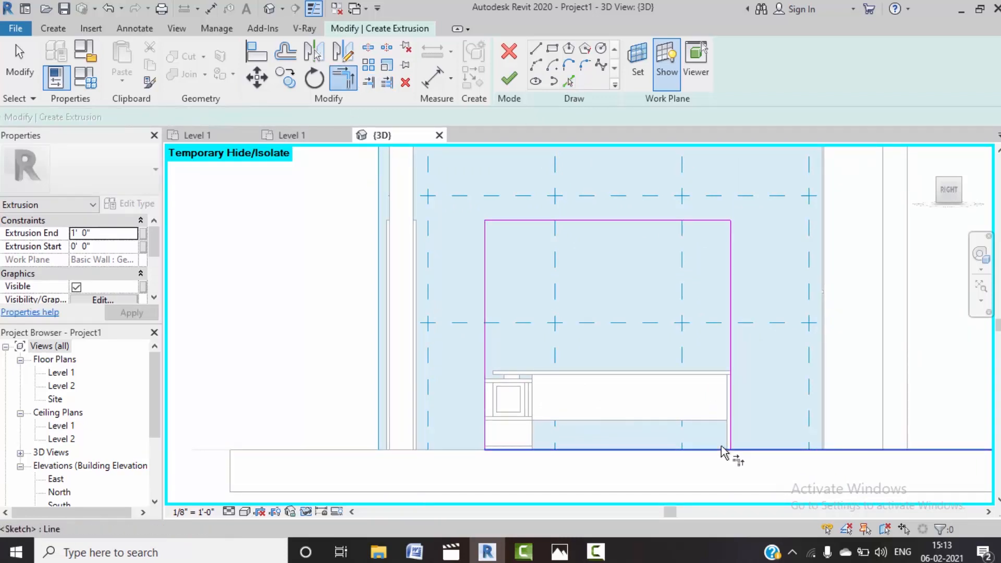
{"action": "left_click", "coordinate": [731, 438]}
{"action": "key", "text": "Escape"}
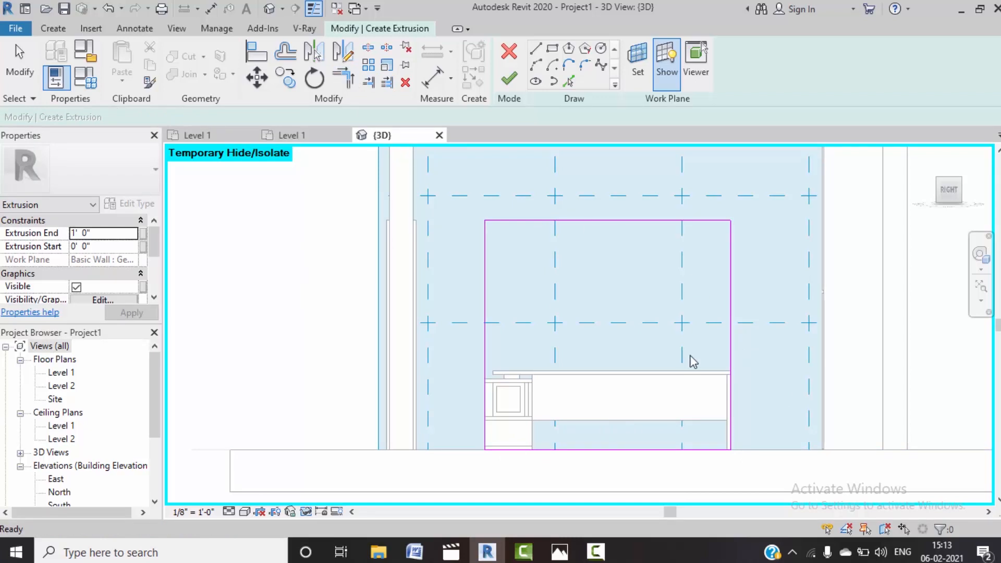
Step: Check COURT CHAMBER 6.jpg in Photos, return to Revit, and offset both vertical sides of the outline 2' 0" inward
{"action": "middle_click_drag", "start_coordinate": [605, 315], "coordinate": [593, 317]}
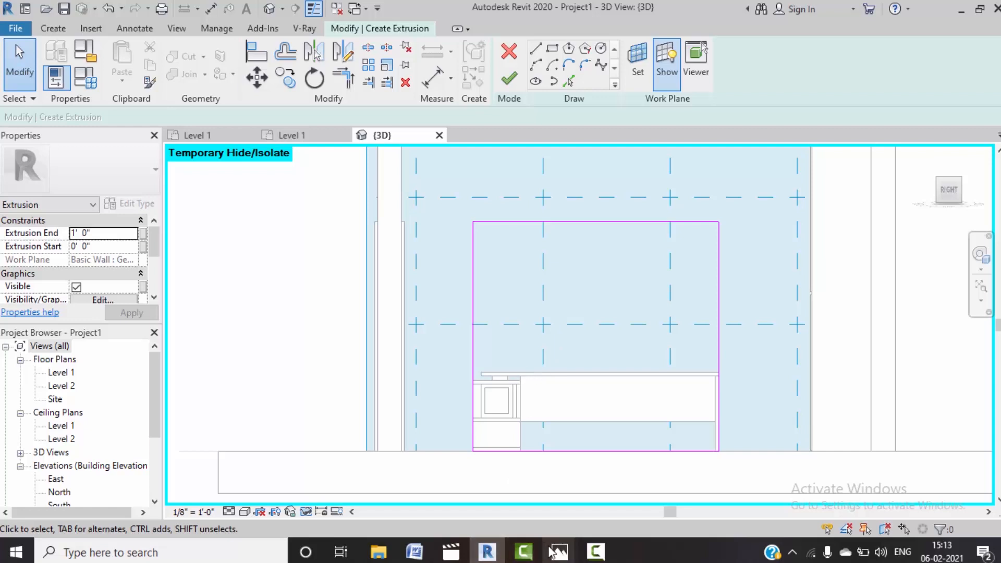
{"action": "mouse_move", "coordinate": [533, 558]}
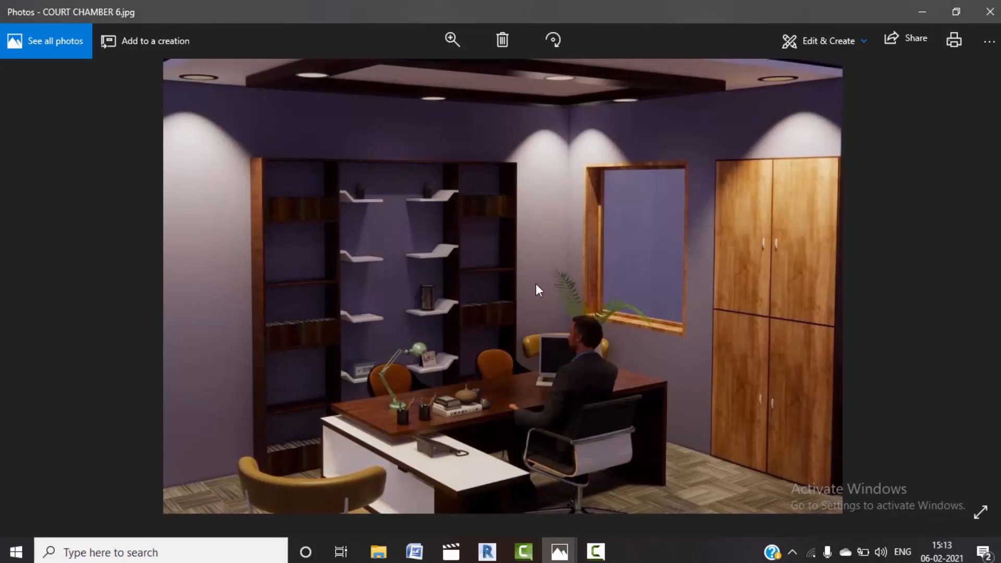
{"action": "left_click", "coordinate": [919, 16]}
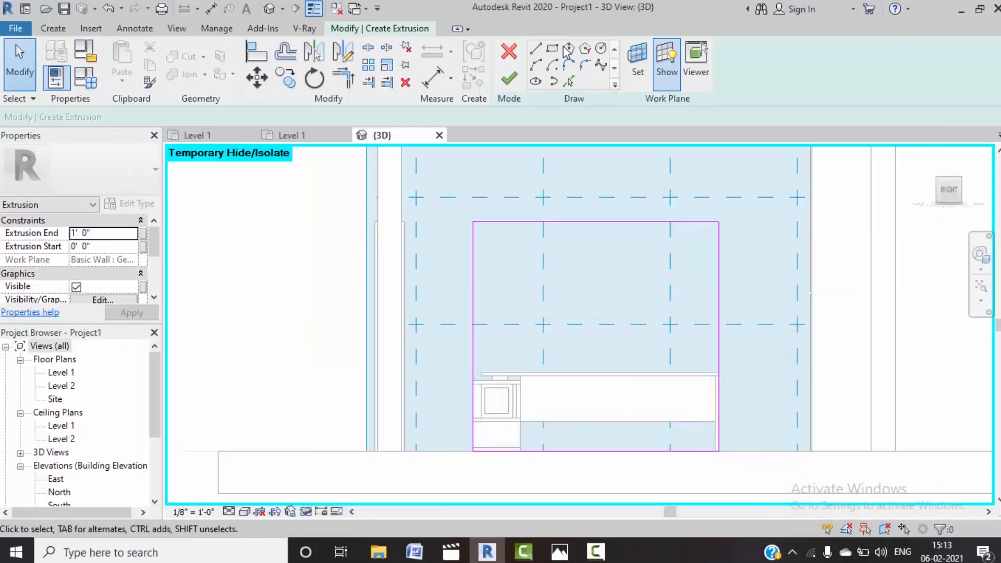
{"action": "left_click", "coordinate": [570, 81]}
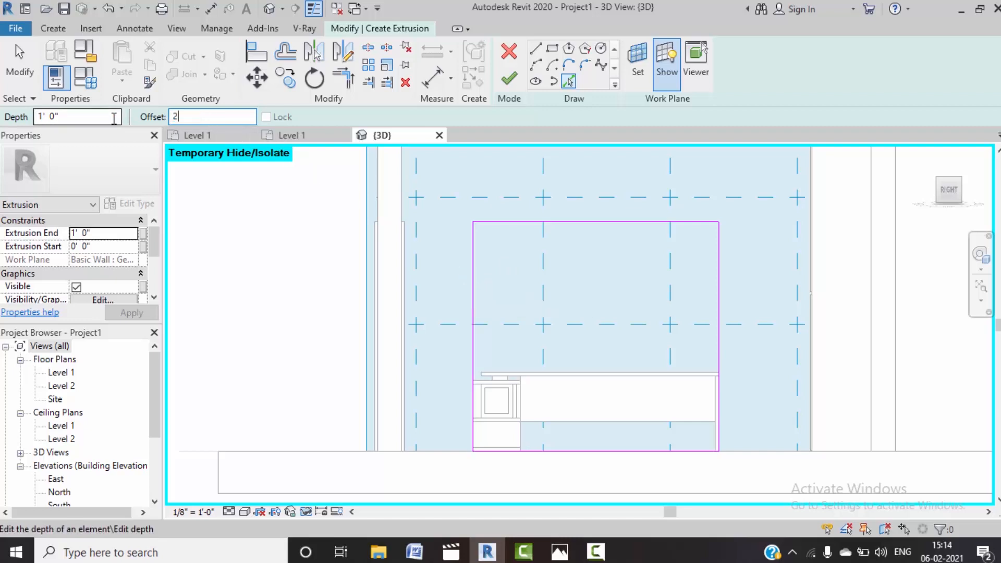
{"action": "left_click", "coordinate": [481, 304]}
{"action": "left_click", "coordinate": [713, 300]}
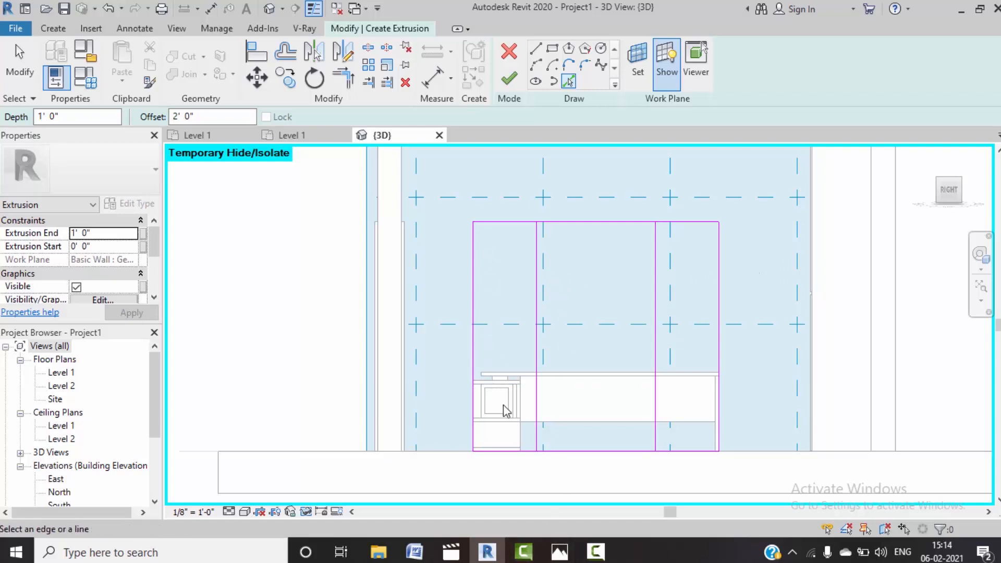
Step: Switch to Photos to examine the shelf spacing in COURT CHAMBER 6.jpg, and return to Revit
{"action": "mouse_move", "coordinate": [559, 552]}
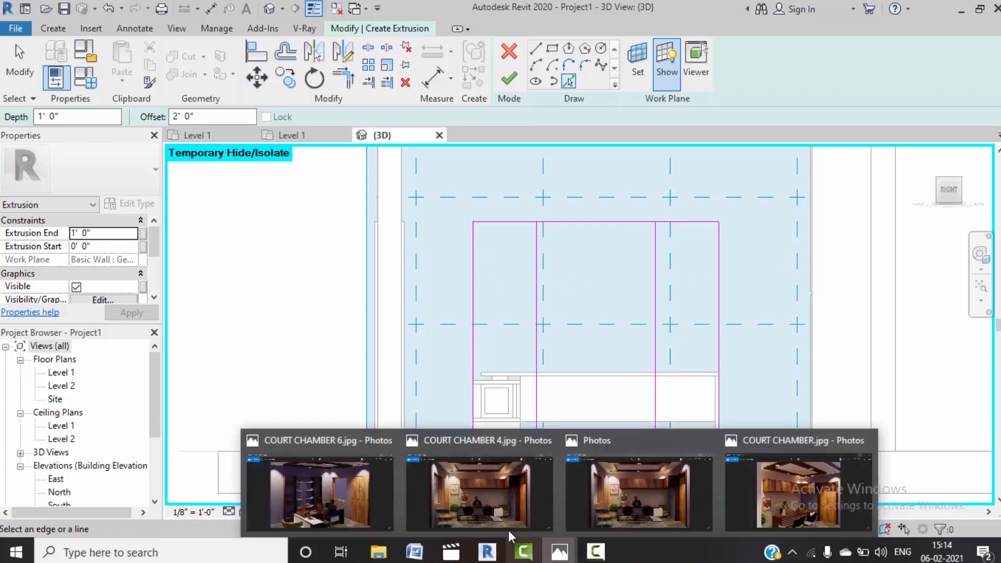
{"action": "left_click", "coordinate": [336, 501]}
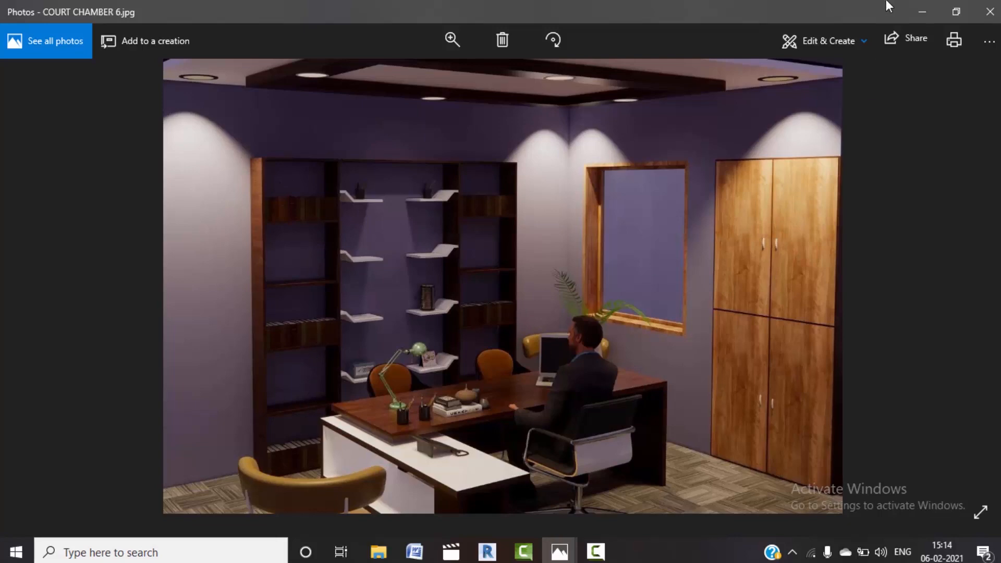
{"action": "left_click", "coordinate": [921, 13]}
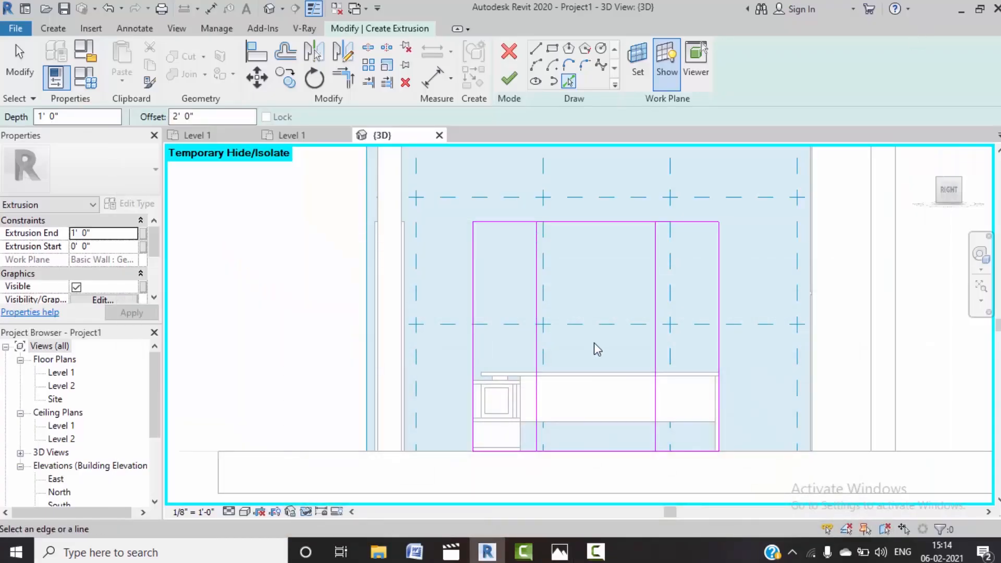
Step: Set the line offset to 0 and sketch two horizontal lines about 9' 7" long across the outline's upper part, overshooting both sides
{"action": "left_click", "coordinate": [536, 48]}
{"action": "left_click", "coordinate": [459, 262]}
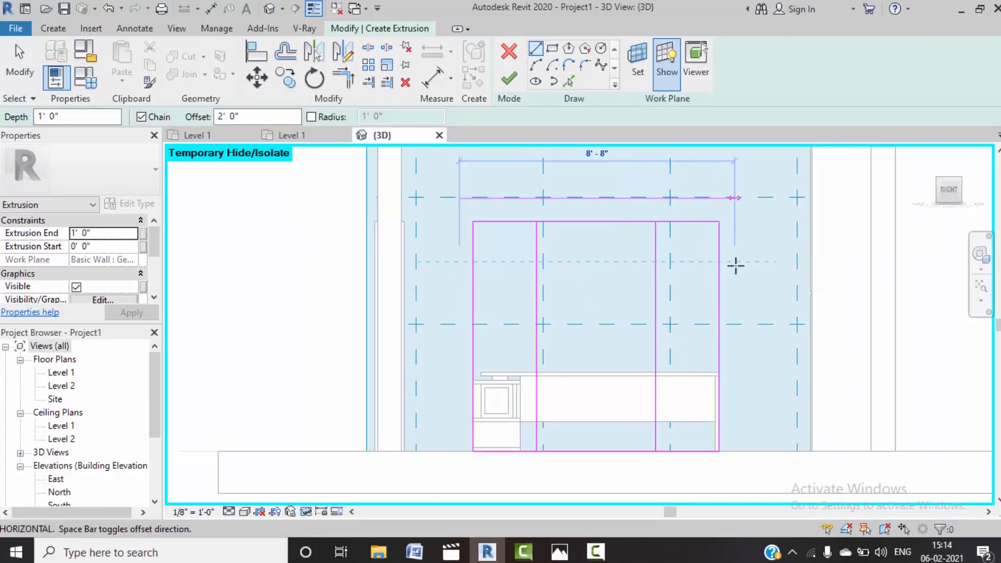
{"action": "key", "text": "Escape"}
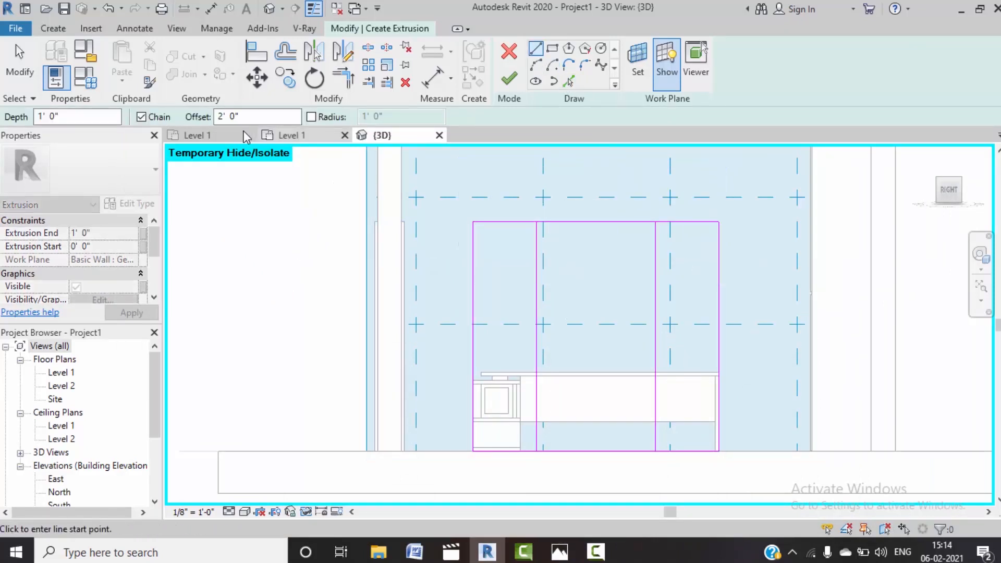
{"action": "left_click_drag", "start_coordinate": [247, 117], "coordinate": [139, 109]}
{"action": "type", "text": "0"}
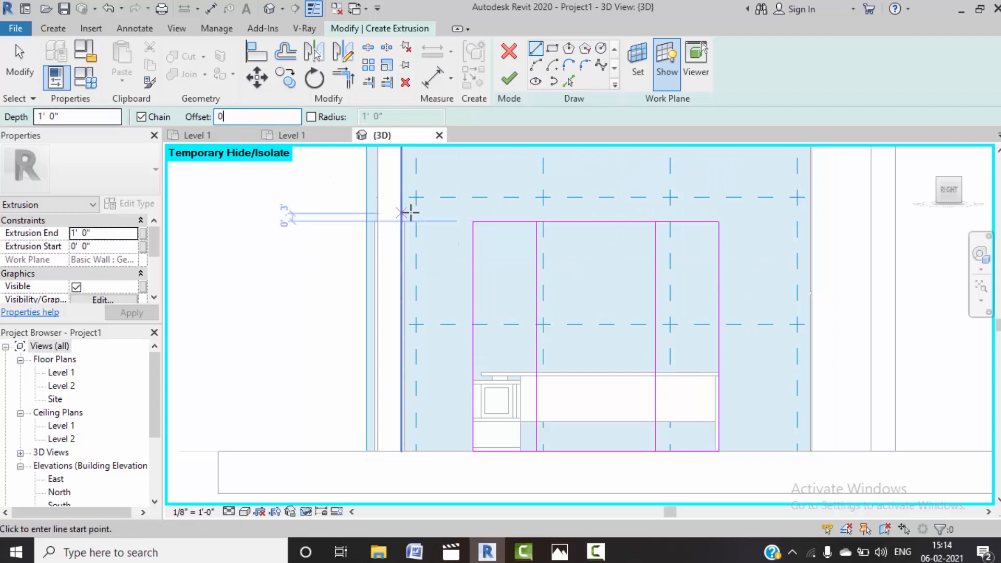
{"action": "left_click", "coordinate": [440, 261]}
{"action": "left_click", "coordinate": [745, 262]}
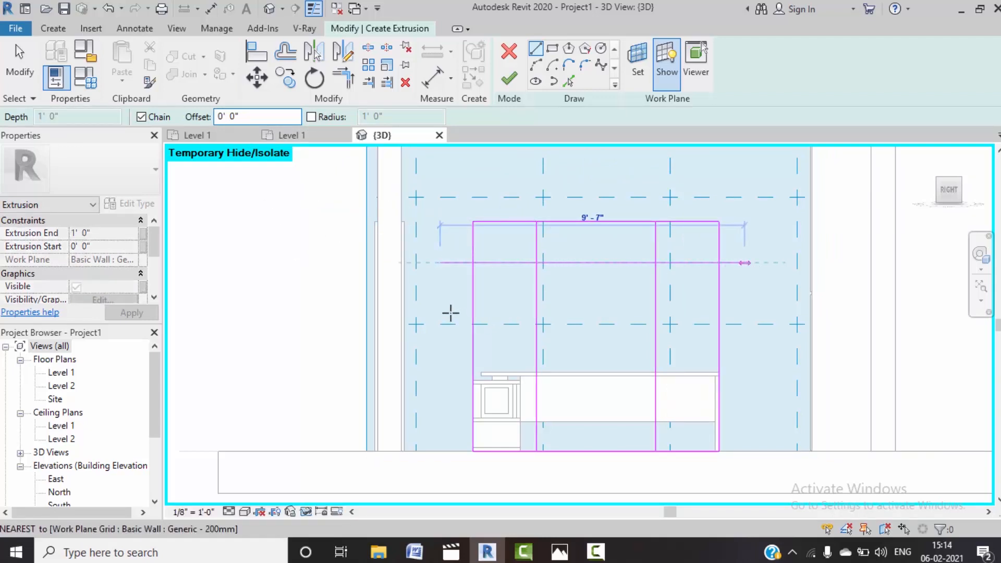
{"action": "key", "text": "Escape"}
{"action": "left_click", "coordinate": [442, 305]}
{"action": "left_click", "coordinate": [746, 305]}
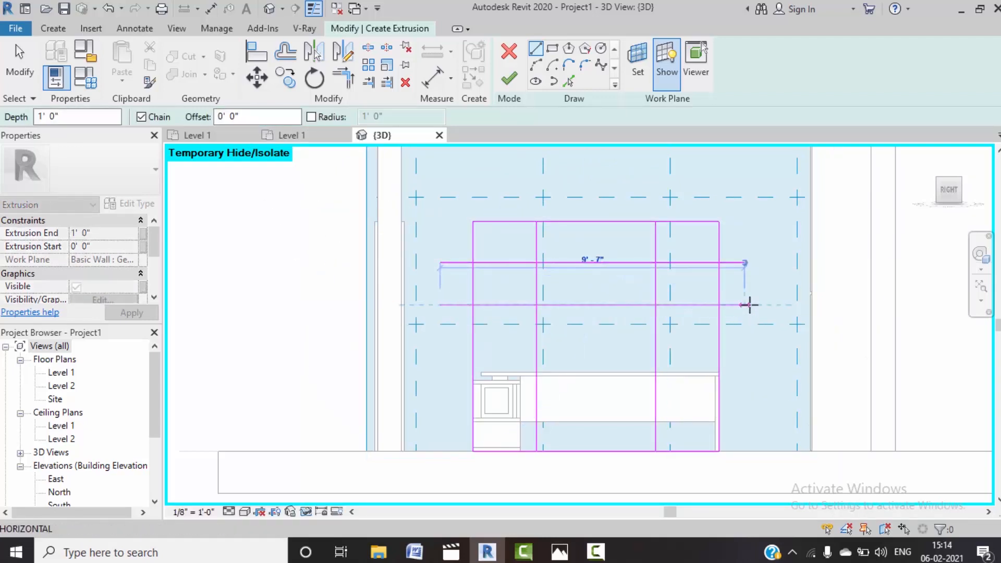
{"action": "key", "text": "Escape"}
Step: Sketch two more horizontal shelf lines across the outline's lower part, one just above the desk top and one below it, overshooting both sides
{"action": "left_click", "coordinate": [454, 360]}
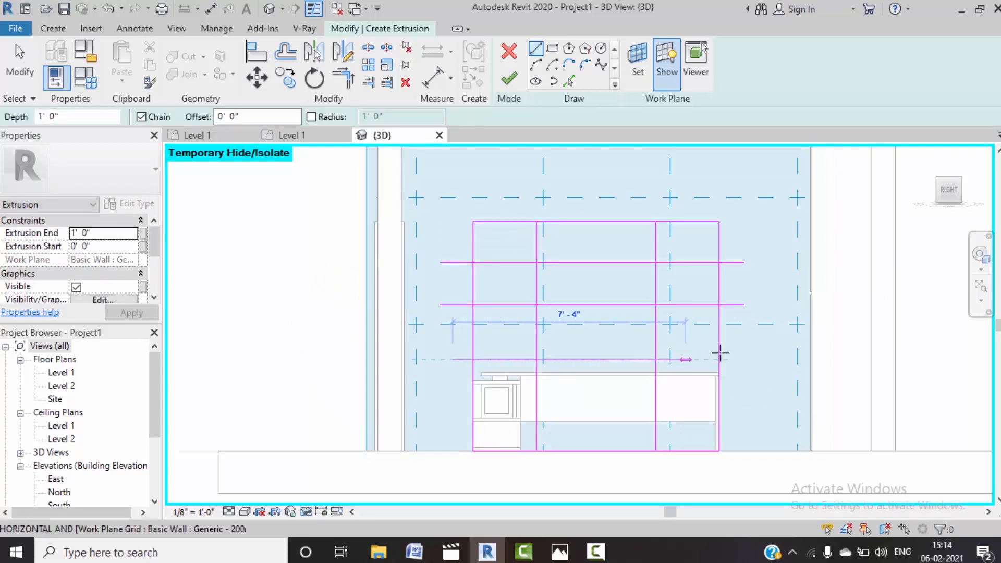
{"action": "left_click", "coordinate": [744, 359]}
{"action": "key", "text": "Escape"}
{"action": "left_click", "coordinate": [450, 396]}
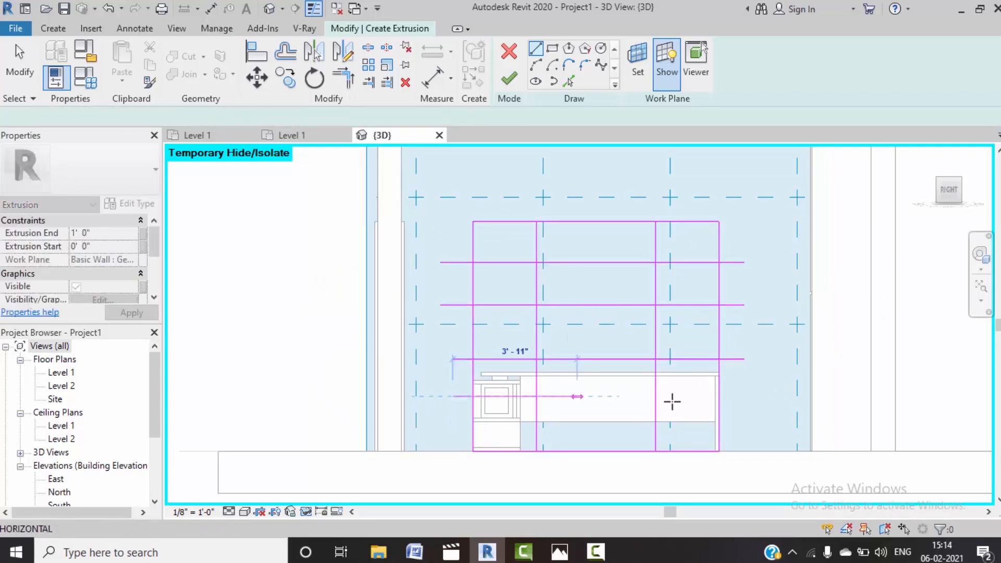
{"action": "left_click", "coordinate": [751, 397]}
{"action": "key", "text": "Escape"}
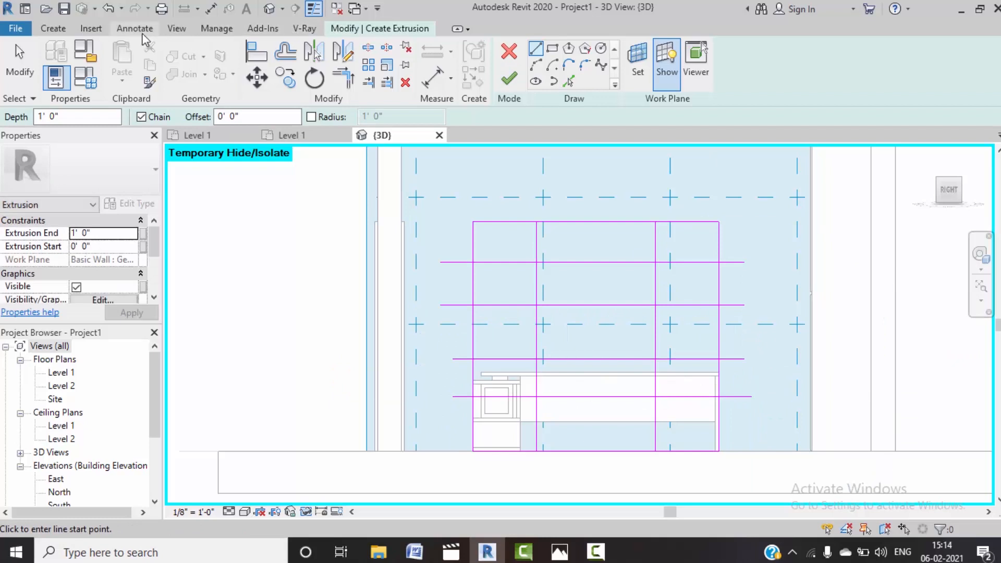
Step: Place an aligned dimension string from the outline's upper line through the four shelf lines to the floor, and make its segments equal
{"action": "left_click", "coordinate": [134, 29]}
{"action": "left_click", "coordinate": [50, 57]}
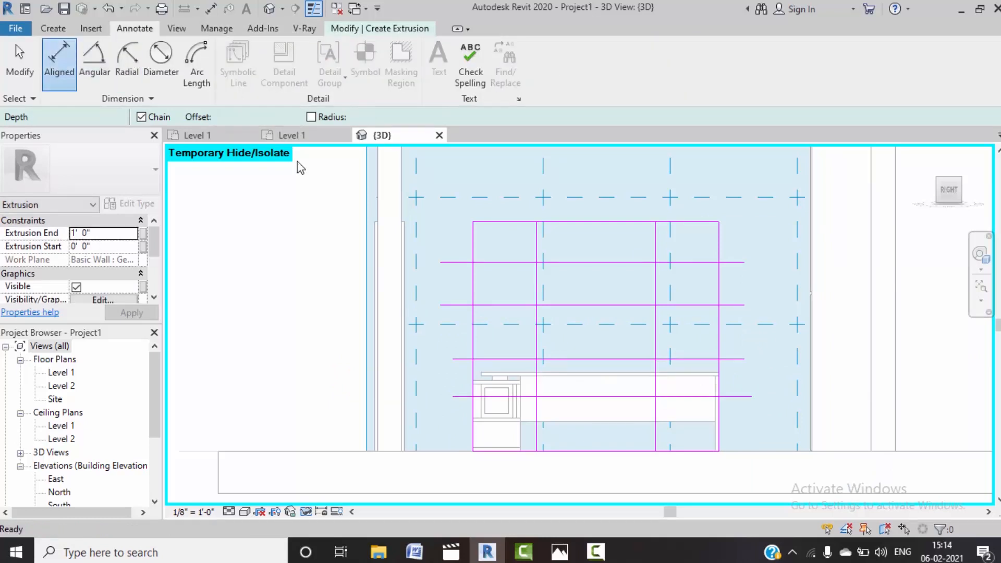
{"action": "left_click", "coordinate": [519, 262]}
{"action": "left_click", "coordinate": [514, 305]}
{"action": "left_click", "coordinate": [517, 359]}
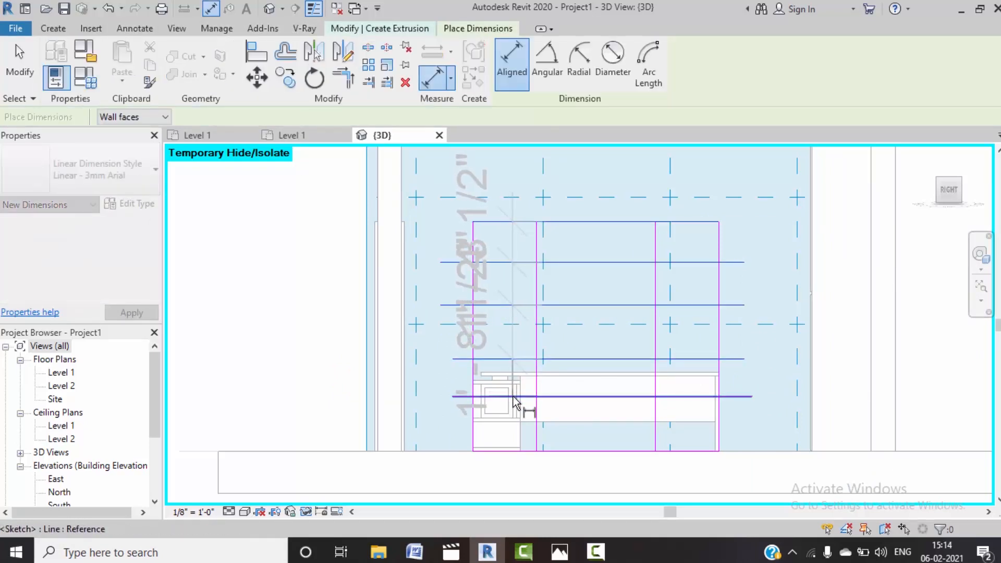
{"action": "left_click", "coordinate": [518, 417]}
{"action": "left_click", "coordinate": [526, 452]}
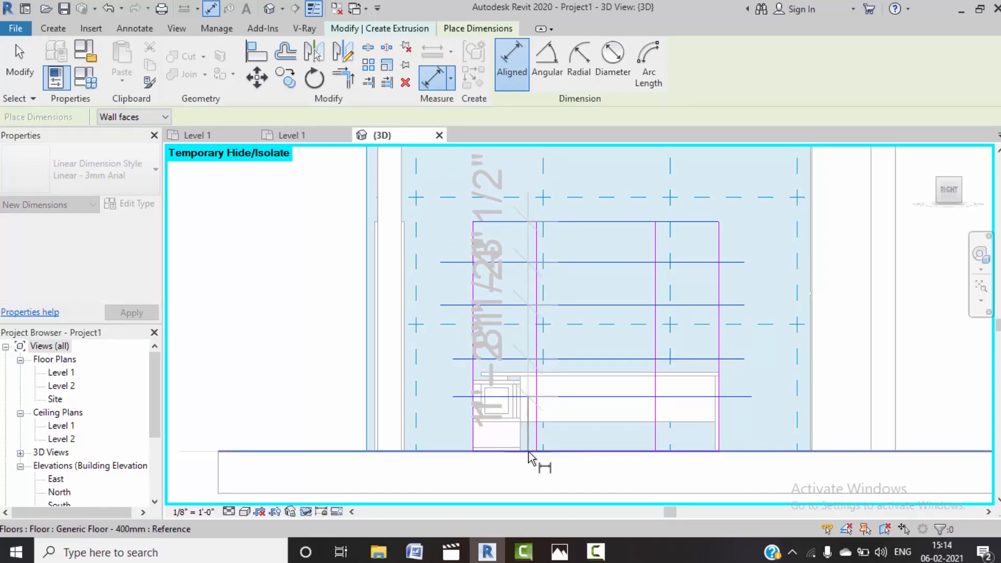
{"action": "left_click", "coordinate": [284, 380]}
{"action": "scroll", "coordinate": [352, 323], "scroll_direction": "down", "scroll_amount": 3}
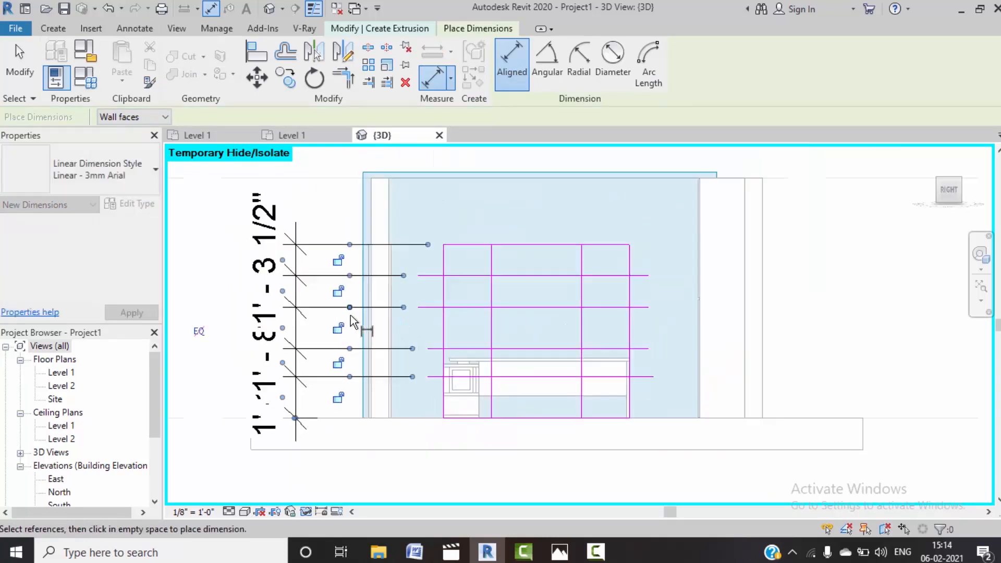
{"action": "left_click", "coordinate": [251, 325]}
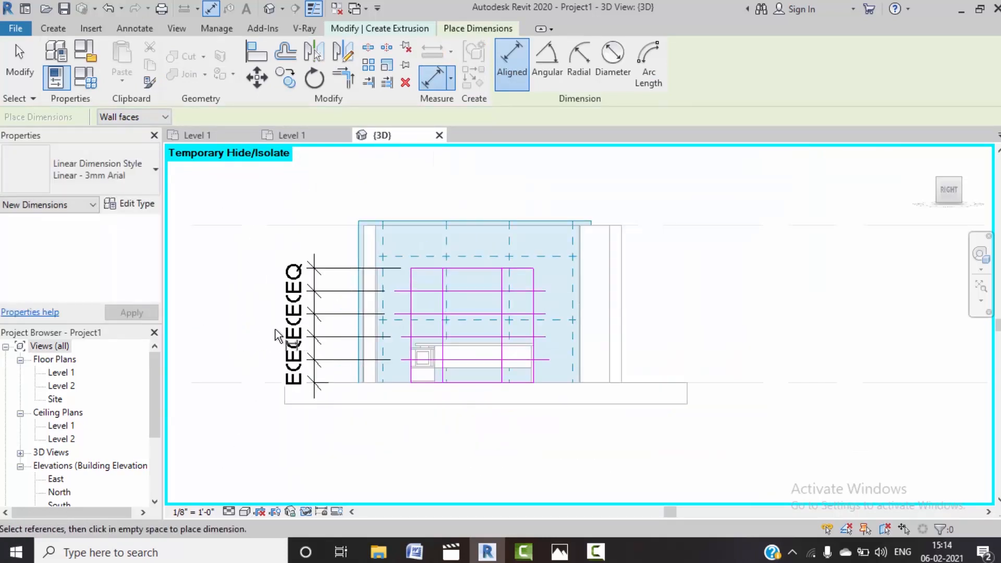
Step: Leave the dimension command and delete the equalised dimension string beside the wall
{"action": "key", "text": "Escape"}
{"action": "key", "text": "Escape"}
{"action": "left_click", "coordinate": [301, 326]}
{"action": "key", "text": "Escape"}
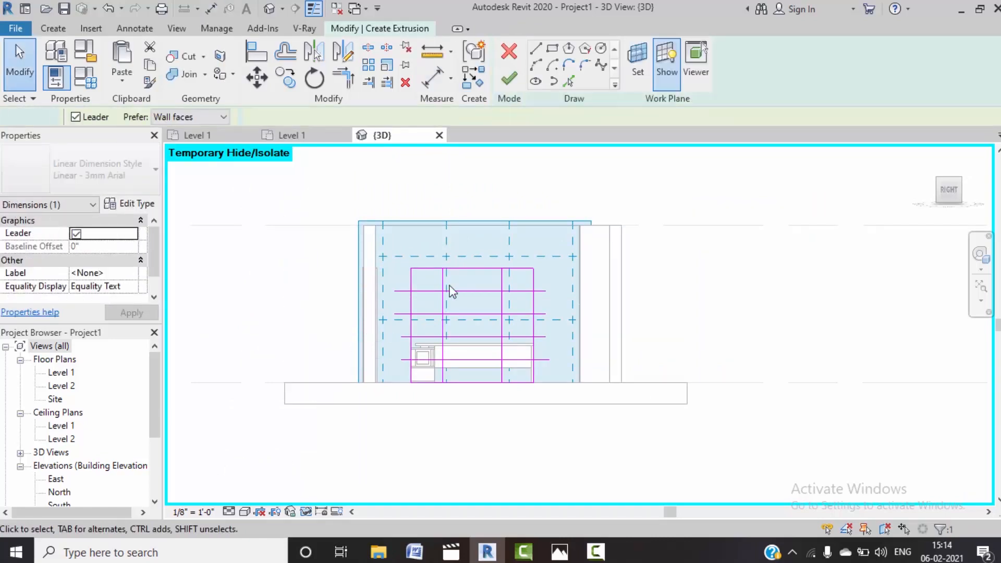
Step: Trim the four horizontal shelf lines to the outline's vertical side nearest the door using Trim/Extend Multiple Elements
{"action": "scroll", "coordinate": [472, 305], "scroll_direction": "up", "scroll_amount": 3}
{"action": "scroll", "coordinate": [404, 278], "scroll_direction": "up", "scroll_amount": 3}
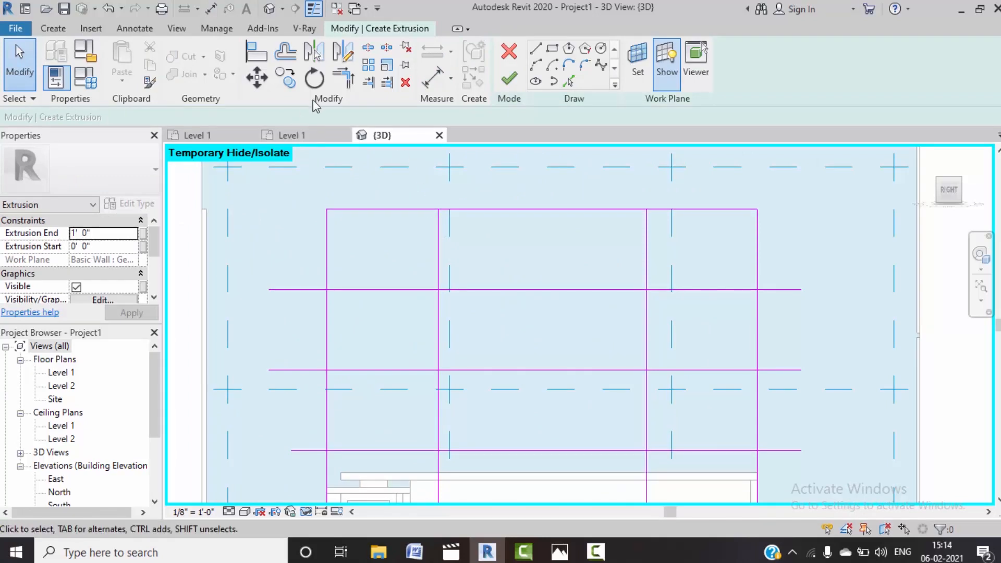
{"action": "left_click", "coordinate": [368, 82]}
{"action": "scroll", "coordinate": [391, 287], "scroll_direction": "down", "scroll_amount": 3}
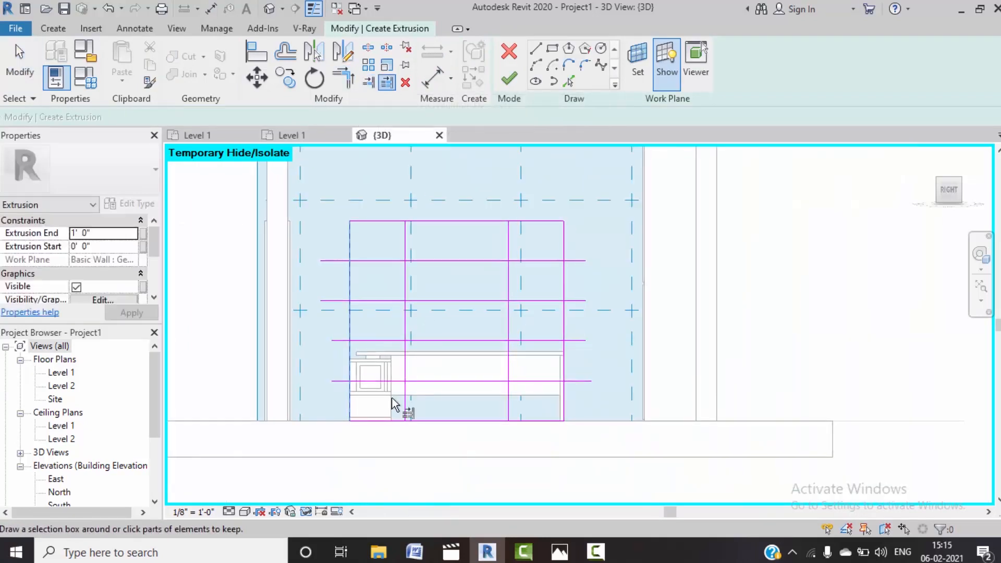
{"action": "mouse_move", "coordinate": [392, 399]}
{"action": "left_mouse_down"}
{"action": "mouse_move", "coordinate": [365, 259]}
{"action": "mouse_move", "coordinate": [369, 226]}
{"action": "left_mouse_up"}
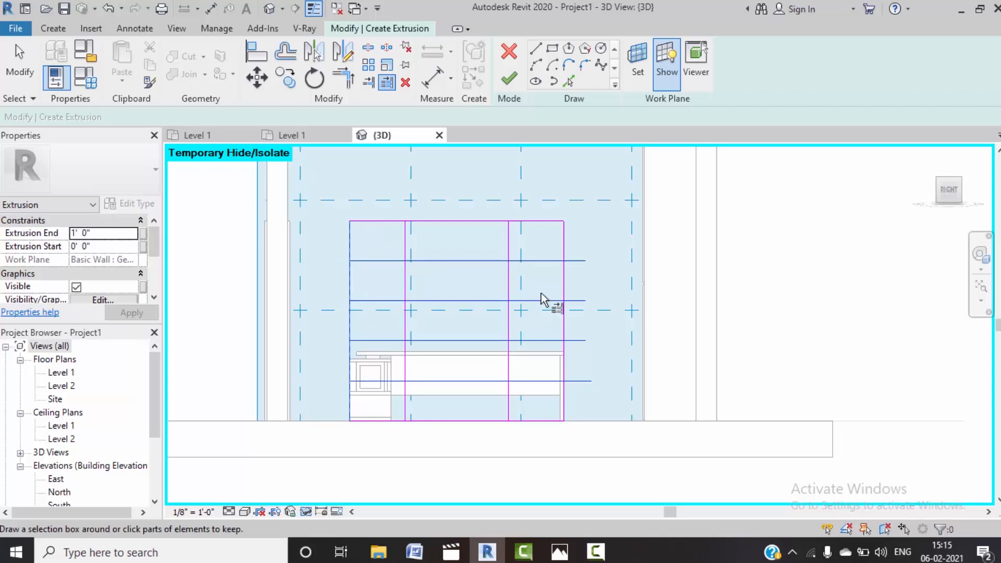
{"action": "key", "text": "Escape"}
{"action": "key", "text": "Escape"}
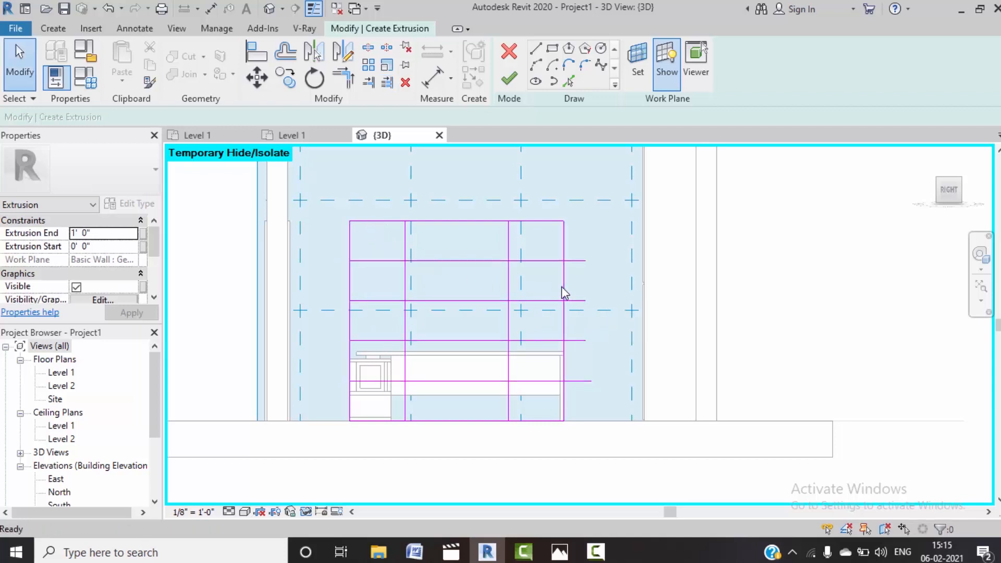
Step: Trim the other ends of the four shelf lines to the outline's vertical side farthest from the door
{"action": "left_click", "coordinate": [388, 84]}
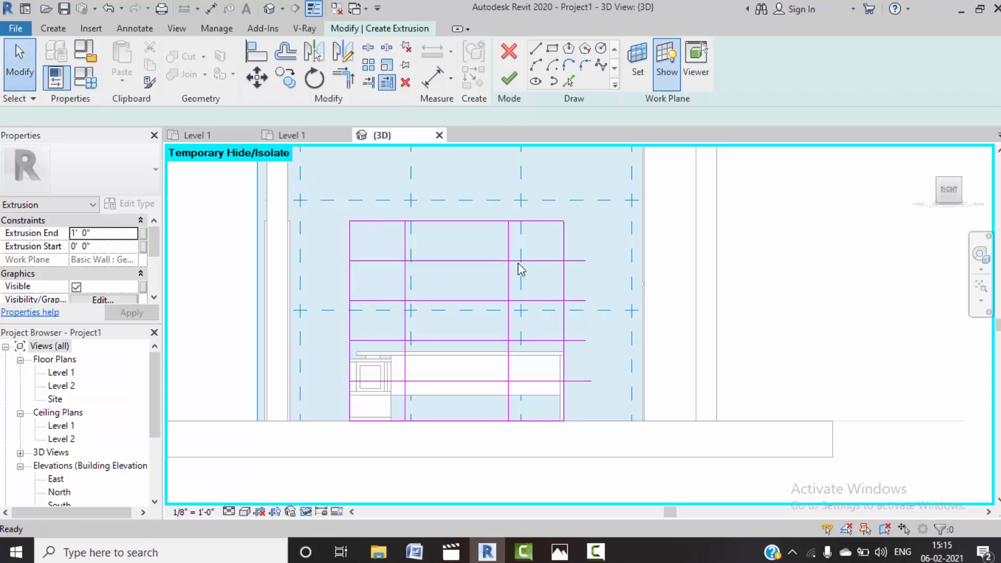
{"action": "left_click", "coordinate": [563, 326]}
{"action": "left_click_drag", "start_coordinate": [539, 409], "coordinate": [527, 252]}
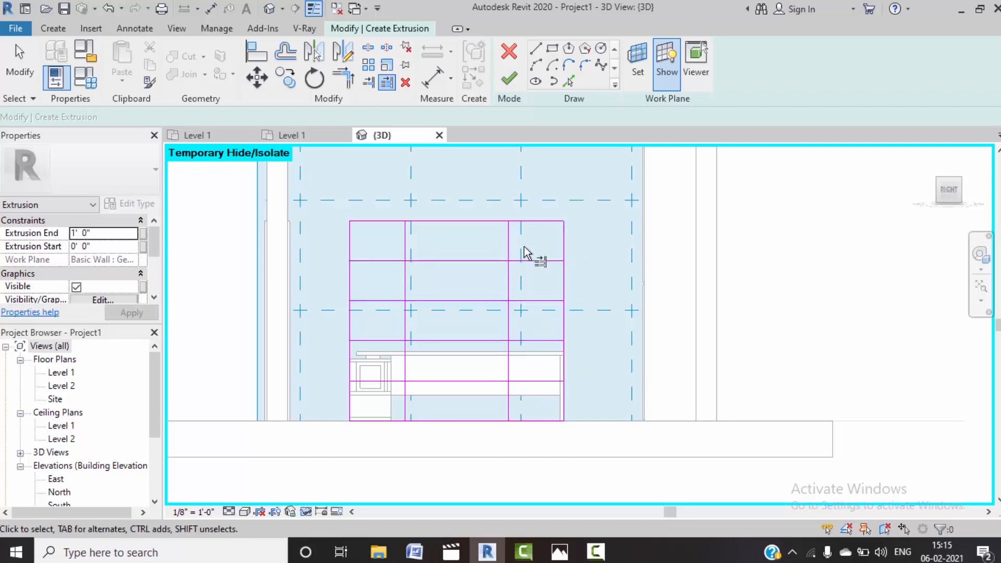
Step: Split the four horizontal shelf lines with Split Element near the middle of the bay between the two inner uprights
{"action": "left_click", "coordinate": [368, 47]}
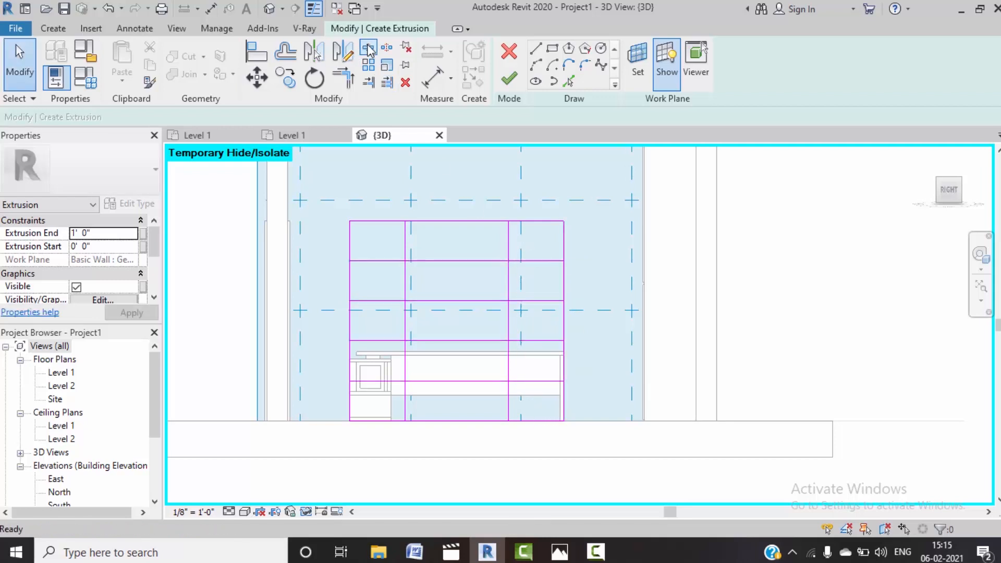
{"action": "left_click", "coordinate": [449, 261]}
{"action": "left_click", "coordinate": [461, 301]}
{"action": "left_click", "coordinate": [459, 340]}
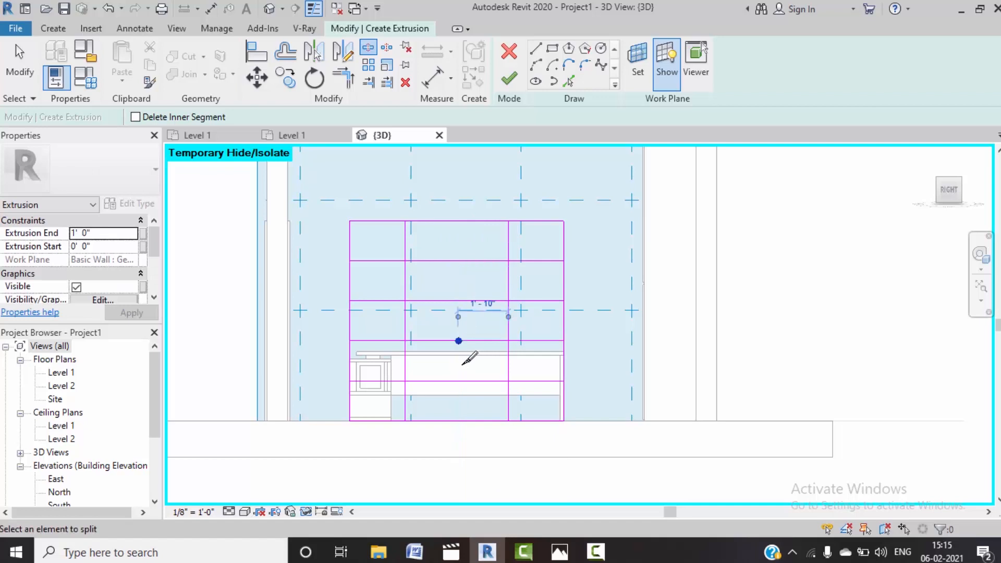
{"action": "left_click", "coordinate": [458, 381]}
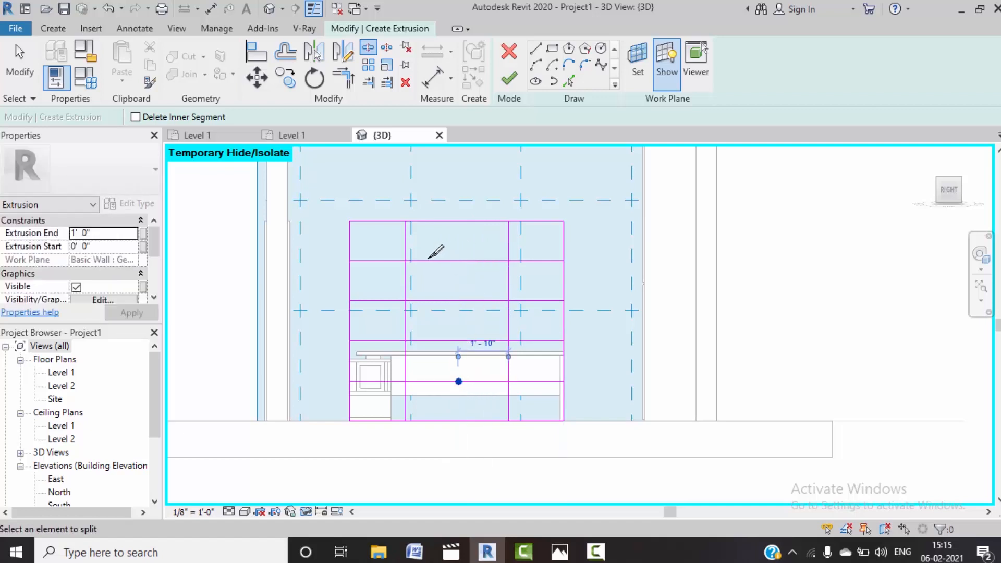
{"action": "key", "text": "Escape"}
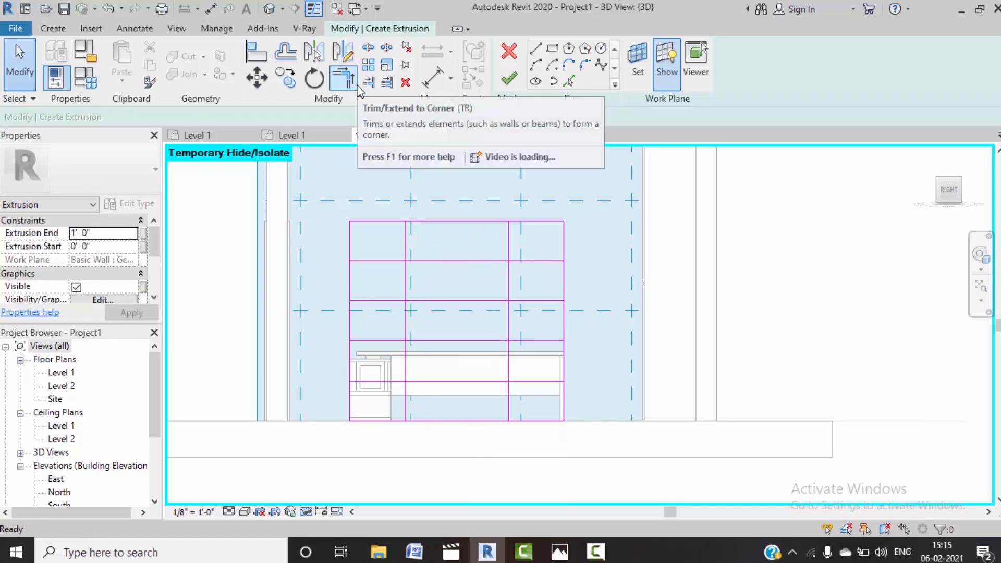
Step: Trim the left-hand halves of the four split shelf lines back to the left inner upright using Trim/Extend Multiple Elements
{"action": "left_click", "coordinate": [386, 82]}
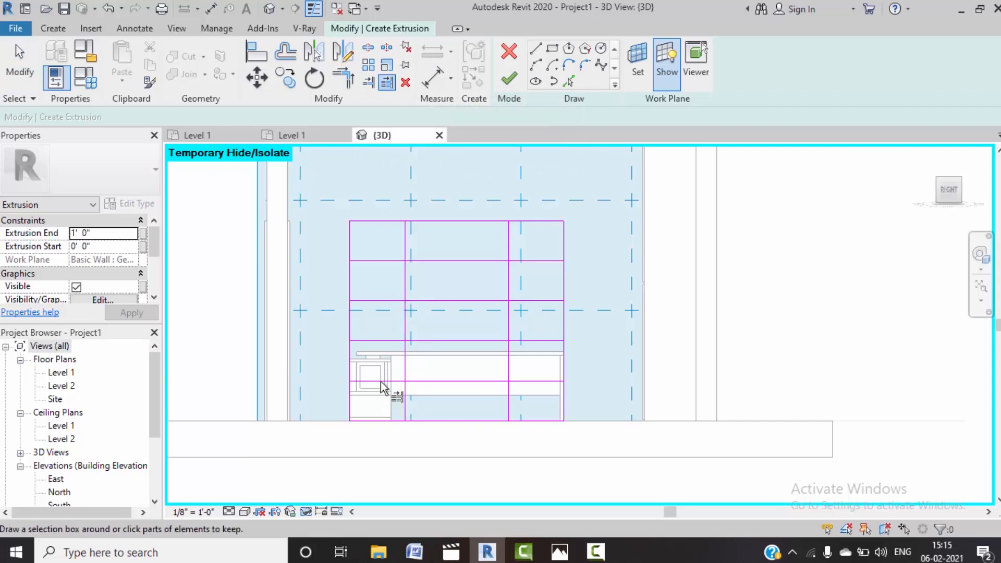
{"action": "left_click_drag", "start_coordinate": [381, 384], "coordinate": [375, 232]}
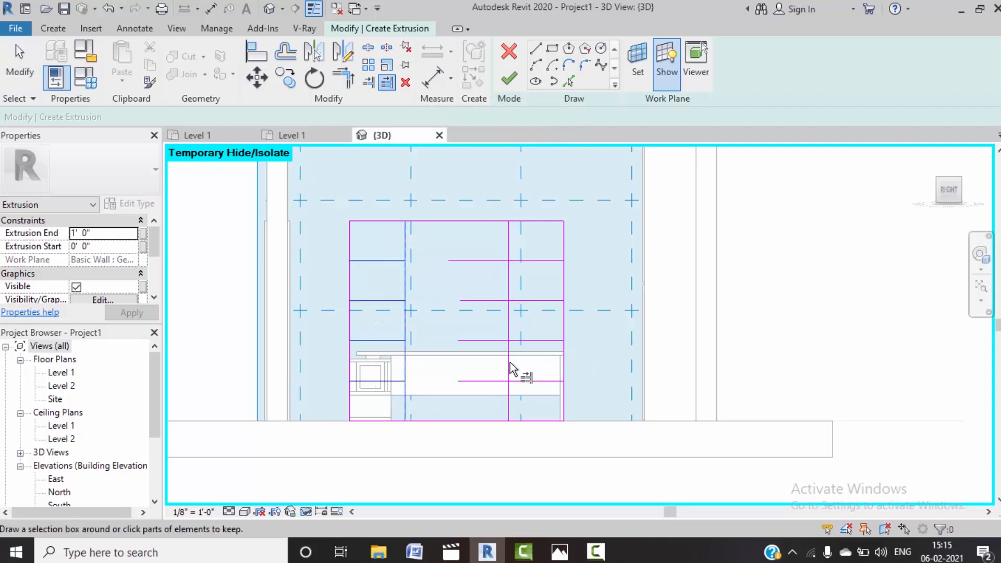
{"action": "key", "text": "Escape"}
{"action": "key", "text": "Escape"}
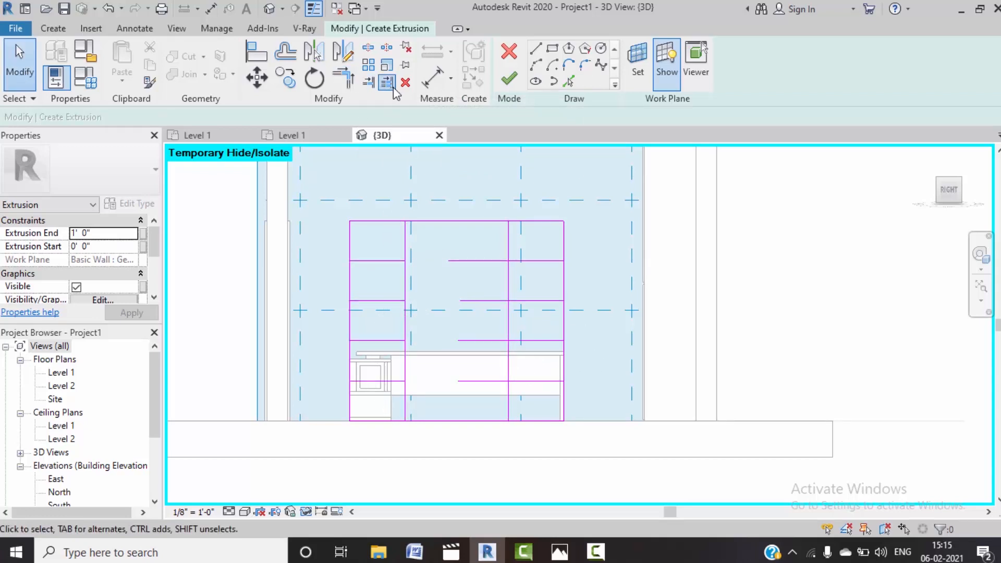
Step: Trim the right-hand halves of the four split shelf lines back to the right inner upright, leaving the centre bay open
{"action": "left_click", "coordinate": [392, 86]}
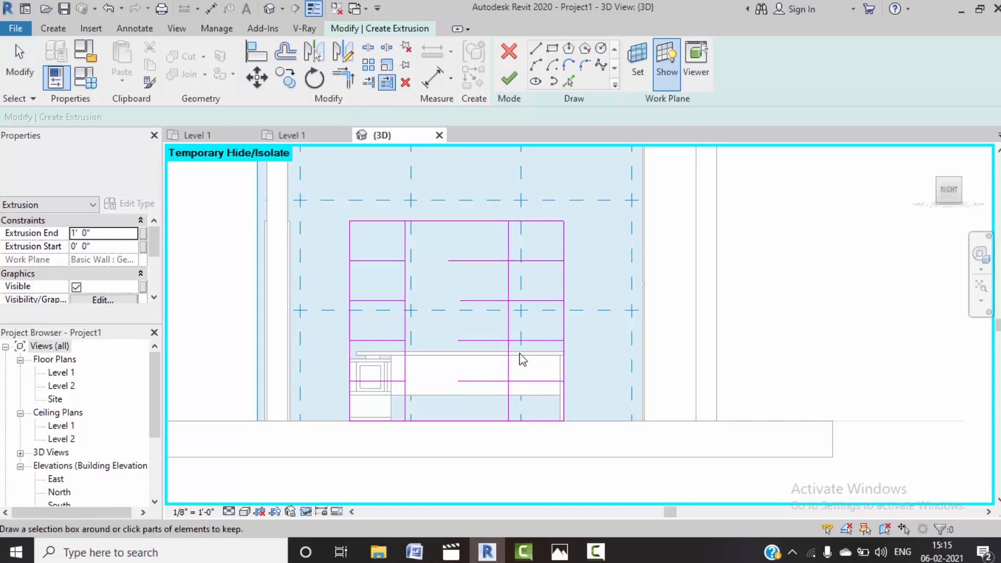
{"action": "mouse_move", "coordinate": [522, 359]}
{"action": "left_mouse_down"}
{"action": "mouse_move", "coordinate": [520, 250]}
{"action": "mouse_move", "coordinate": [554, 268]}
{"action": "left_mouse_up"}
{"action": "key", "text": "Escape"}
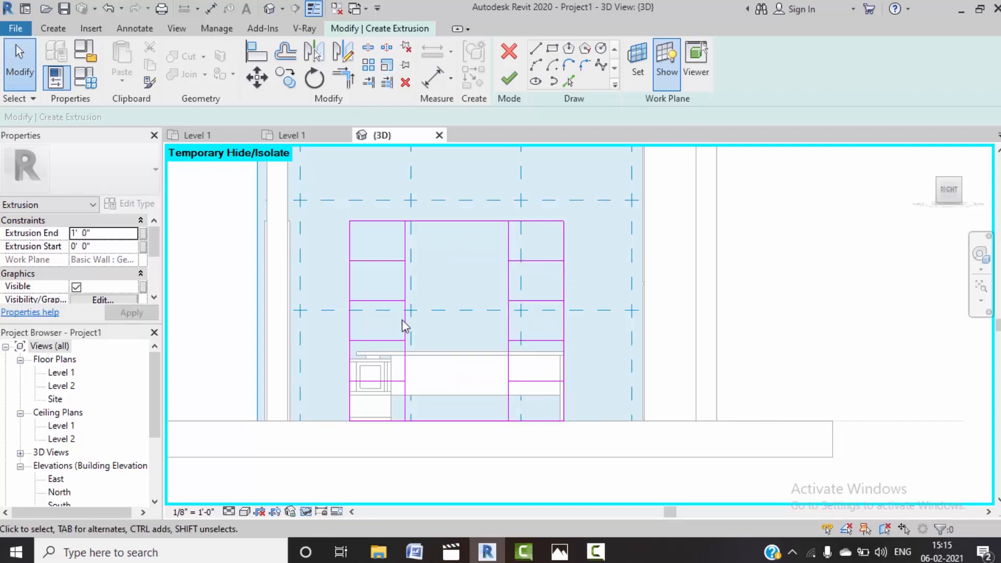
Step: Offset the top line, both uprights of the left shelf column and the floor line inward by 1 1/2" using Pick Lines
{"action": "scroll", "coordinate": [405, 325], "scroll_direction": "up", "scroll_amount": 3}
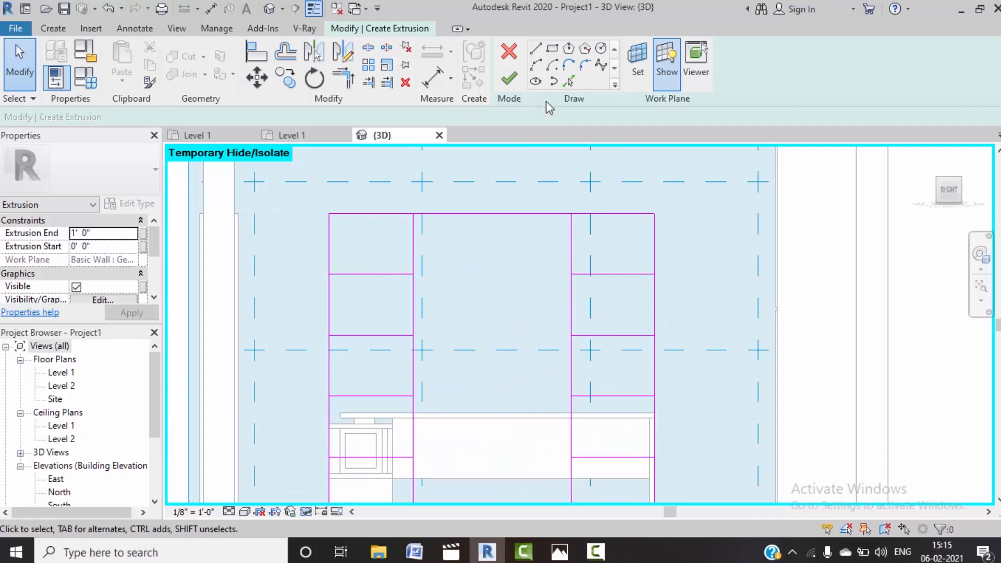
{"action": "left_click", "coordinate": [567, 82]}
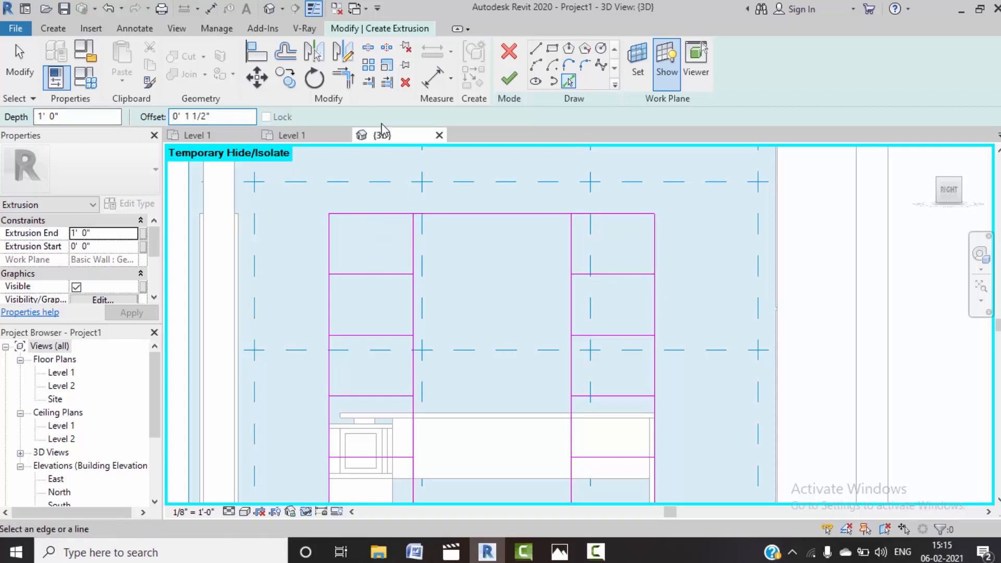
{"action": "left_click", "coordinate": [334, 261]}
{"action": "left_click", "coordinate": [409, 265]}
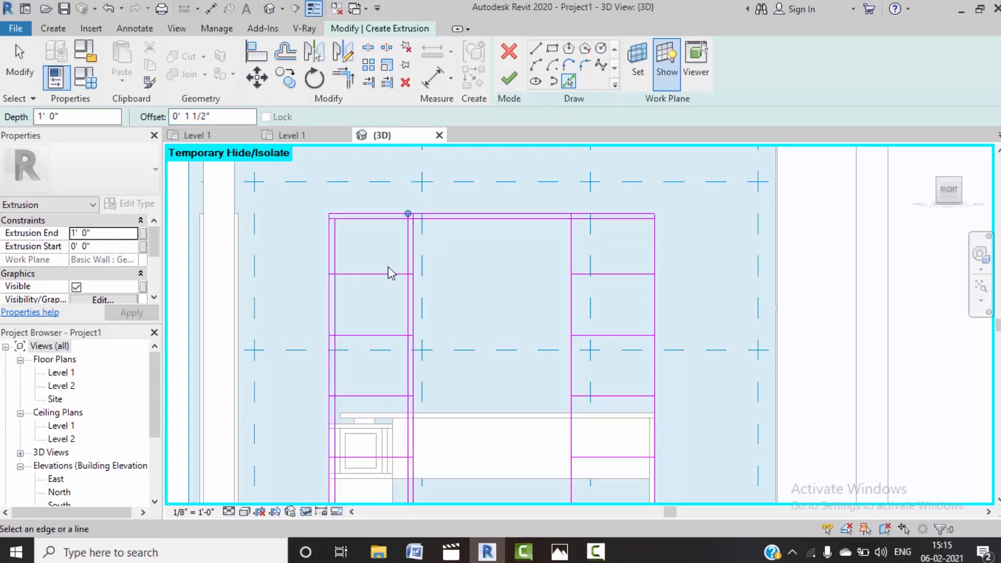
{"action": "middle_click_drag", "start_coordinate": [407, 323], "coordinate": [393, 258]}
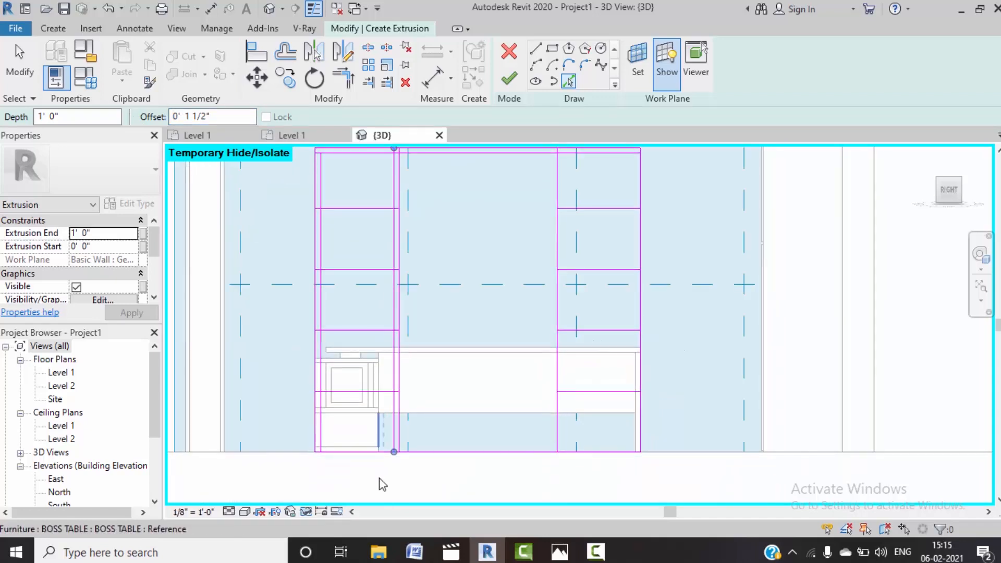
{"action": "left_click", "coordinate": [385, 447]}
Step: Offset the lower three shelf lines of the left column 3/4" above and below using Pick Lines
{"action": "scroll", "coordinate": [354, 412], "scroll_direction": "up", "scroll_amount": 3}
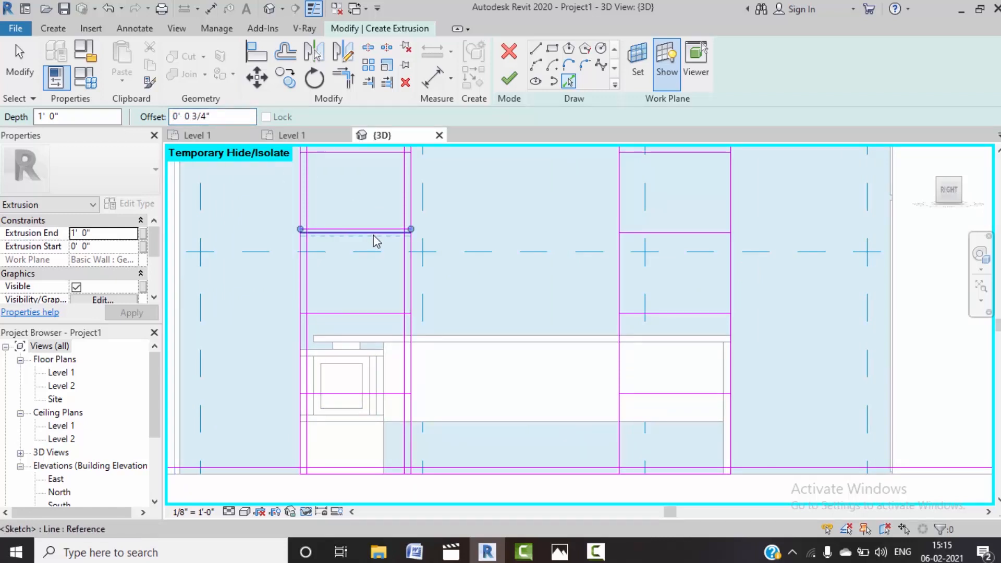
{"action": "scroll", "coordinate": [374, 238], "scroll_direction": "up", "scroll_amount": 2}
{"action": "mouse_move", "coordinate": [397, 337]}
{"action": "middle_mouse_down"}
{"action": "mouse_move", "coordinate": [411, 287]}
{"action": "mouse_move", "coordinate": [433, 277]}
{"action": "mouse_move", "coordinate": [468, 179]}
{"action": "middle_mouse_up"}
{"action": "left_click", "coordinate": [383, 314]}
{"action": "left_click", "coordinate": [386, 323]}
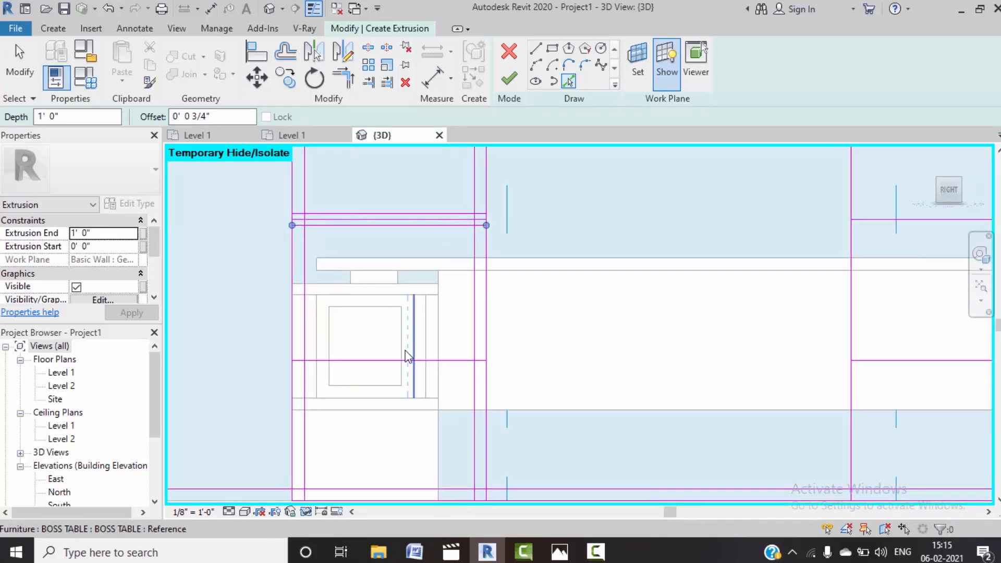
{"action": "left_click", "coordinate": [450, 359]}
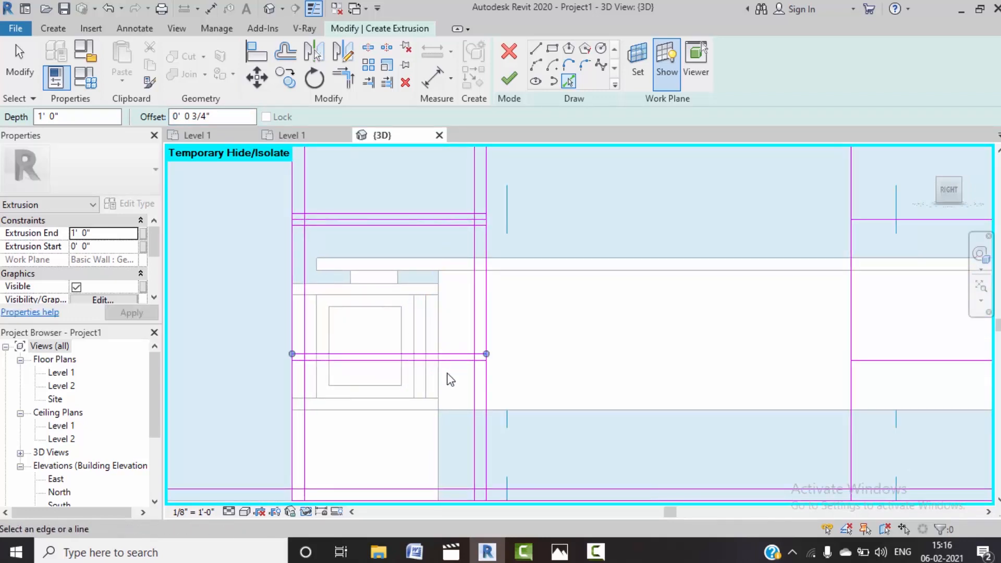
{"action": "left_click", "coordinate": [453, 366]}
{"action": "scroll", "coordinate": [468, 380], "scroll_direction": "down", "scroll_amount": 1}
{"action": "middle_click_drag", "start_coordinate": [468, 380], "coordinate": [467, 277]}
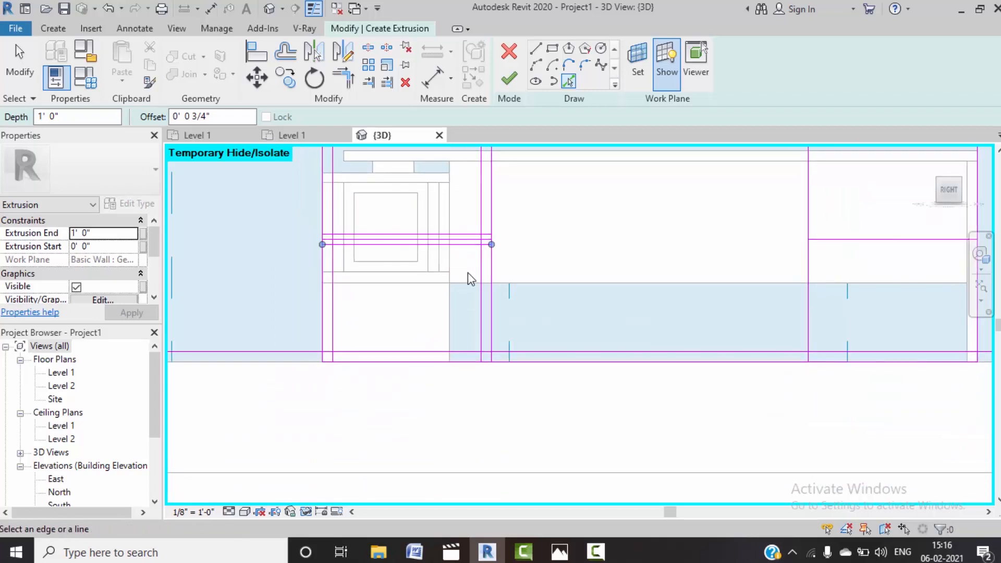
{"action": "scroll", "coordinate": [458, 283], "scroll_direction": "down", "scroll_amount": 2}
{"action": "key", "text": "Escape"}
Step: Delete the original centre lines of the lower three shelves in the left column
{"action": "scroll", "coordinate": [459, 253], "scroll_direction": "up", "scroll_amount": 3}
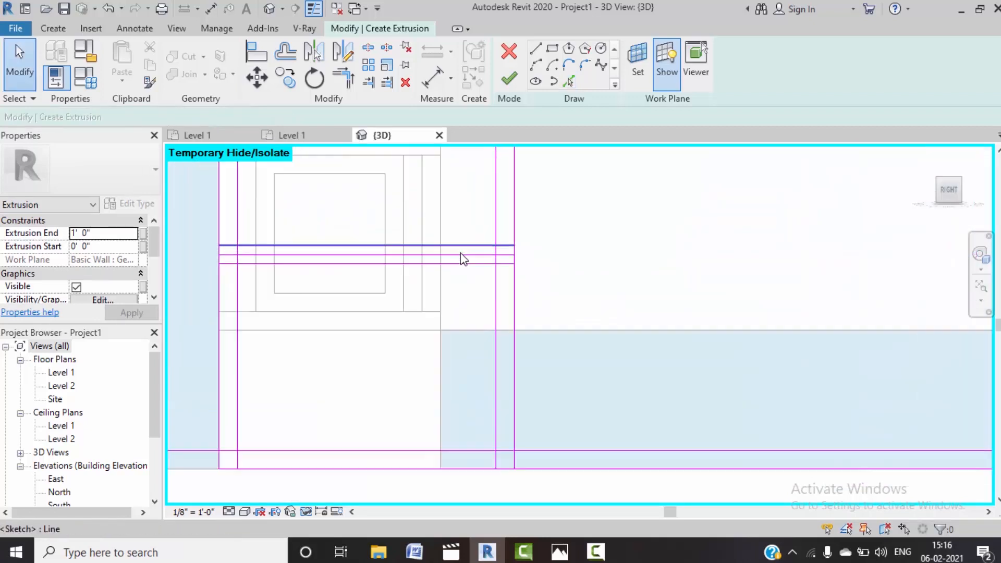
{"action": "left_click", "coordinate": [468, 255]}
{"action": "key", "text": "Delete"}
{"action": "scroll", "coordinate": [469, 249], "scroll_direction": "down", "scroll_amount": 5}
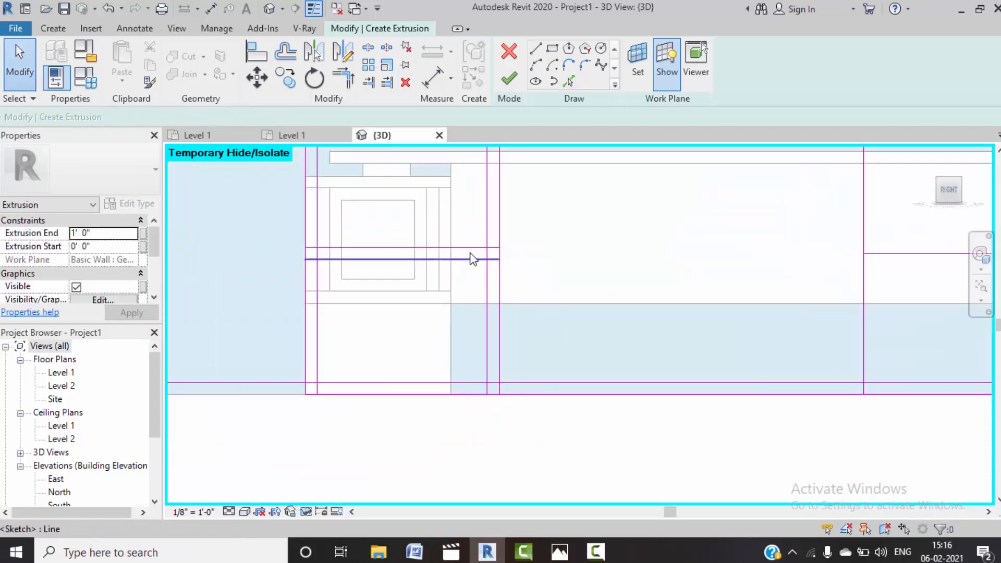
{"action": "middle_click_drag", "start_coordinate": [481, 258], "coordinate": [480, 371]}
{"action": "scroll", "coordinate": [452, 257], "scroll_direction": "up", "scroll_amount": 3}
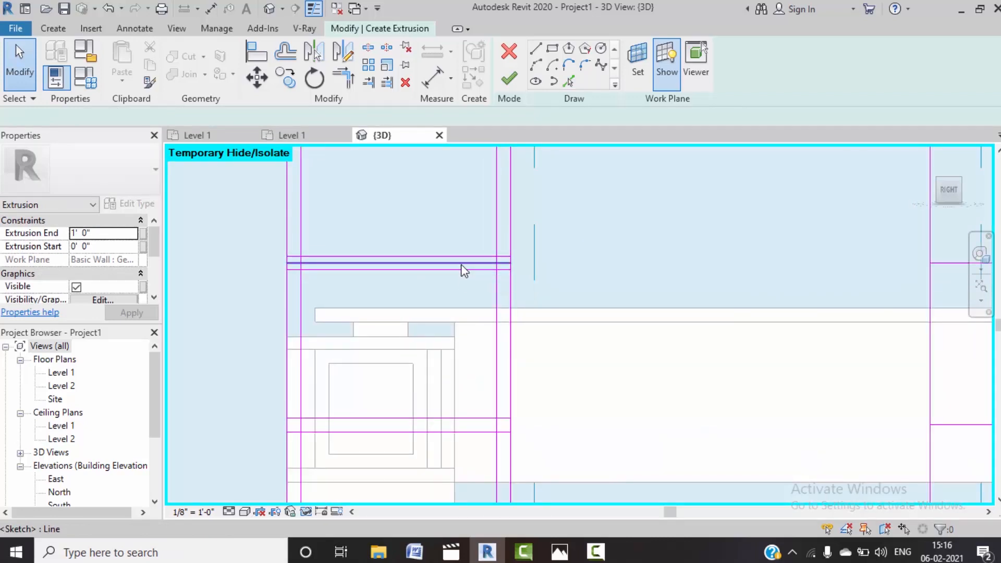
{"action": "left_click", "coordinate": [462, 265]}
{"action": "key", "text": "Delete"}
{"action": "scroll", "coordinate": [462, 265], "scroll_direction": "down", "scroll_amount": 3}
{"action": "mouse_move", "coordinate": [449, 208]}
{"action": "middle_mouse_down"}
{"action": "mouse_move", "coordinate": [459, 302]}
{"action": "mouse_move", "coordinate": [476, 283]}
{"action": "middle_mouse_up"}
{"action": "scroll", "coordinate": [459, 306], "scroll_direction": "up", "scroll_amount": 3}
{"action": "scroll", "coordinate": [466, 313], "scroll_direction": "down", "scroll_amount": 3}
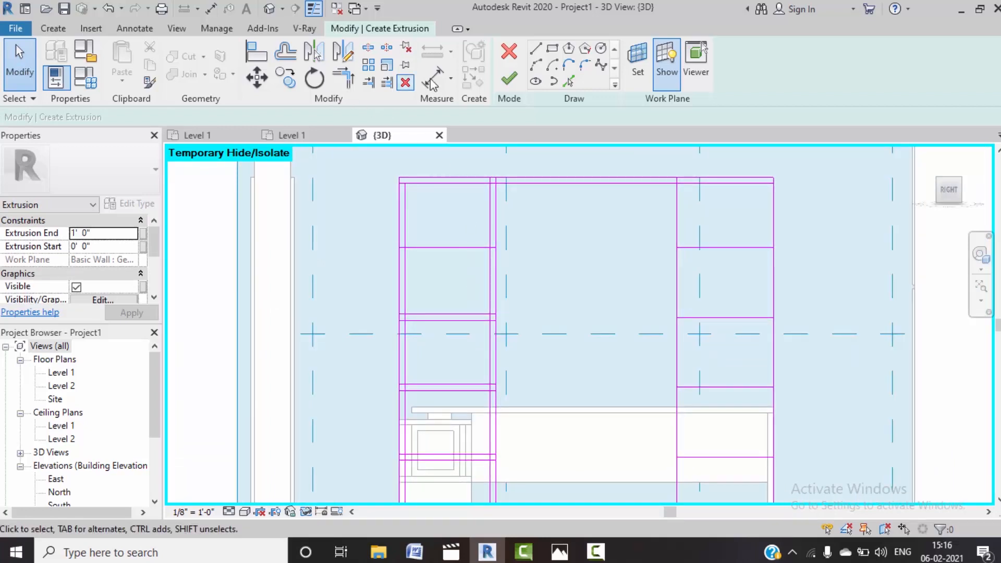
Step: Offset the left column's uppermost shelf line 3/4" above and below, and delete its original centre line
{"action": "left_click", "coordinate": [570, 81]}
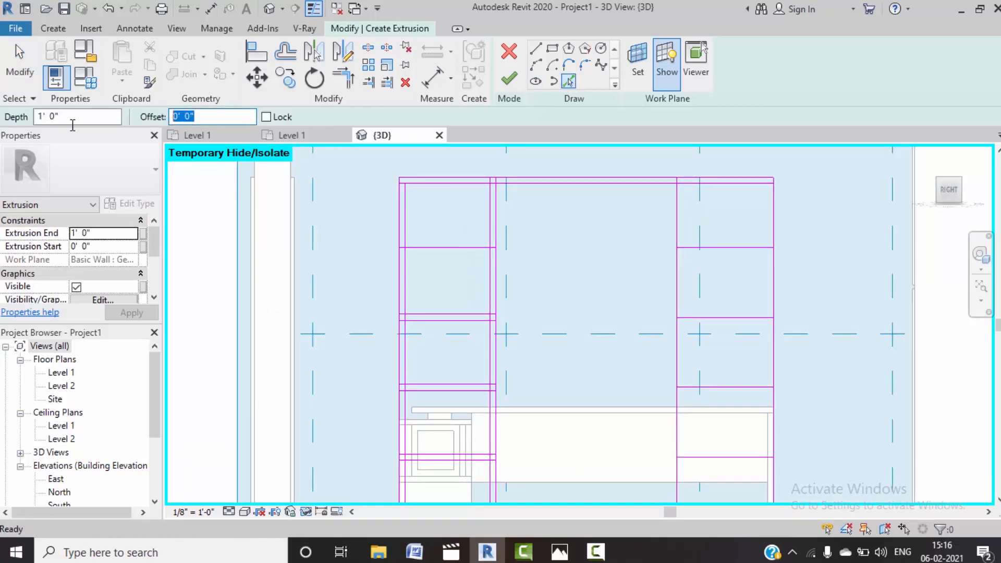
{"action": "type", "text": "0.75\""}
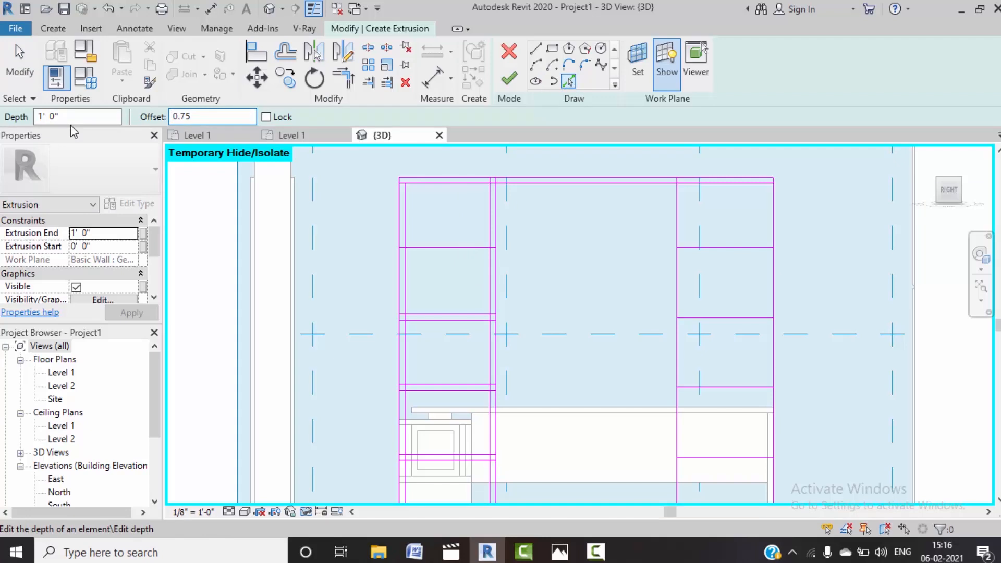
{"action": "key", "text": "Return"}
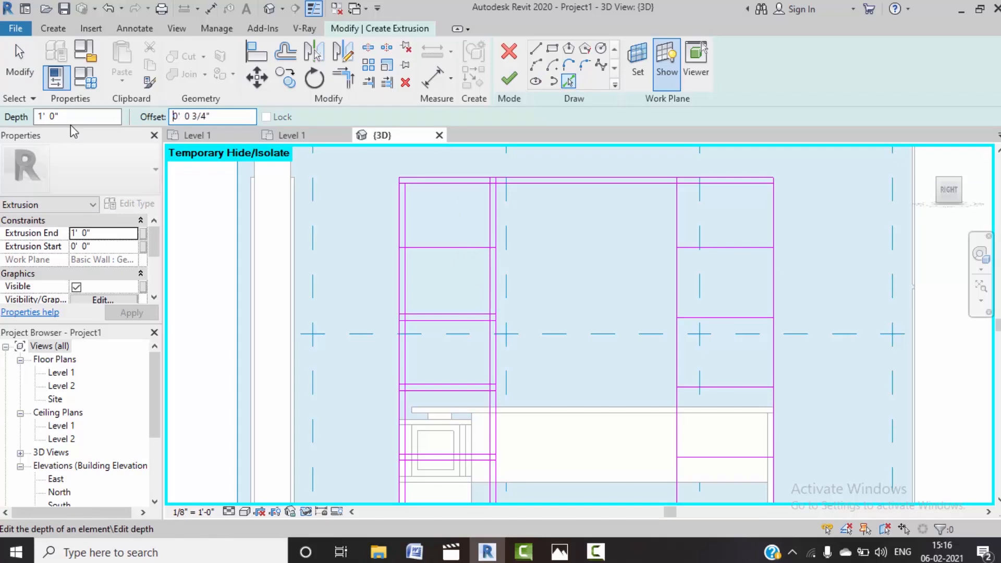
{"action": "scroll", "coordinate": [446, 248], "scroll_direction": "up", "scroll_amount": 3}
{"action": "left_click", "coordinate": [453, 249]}
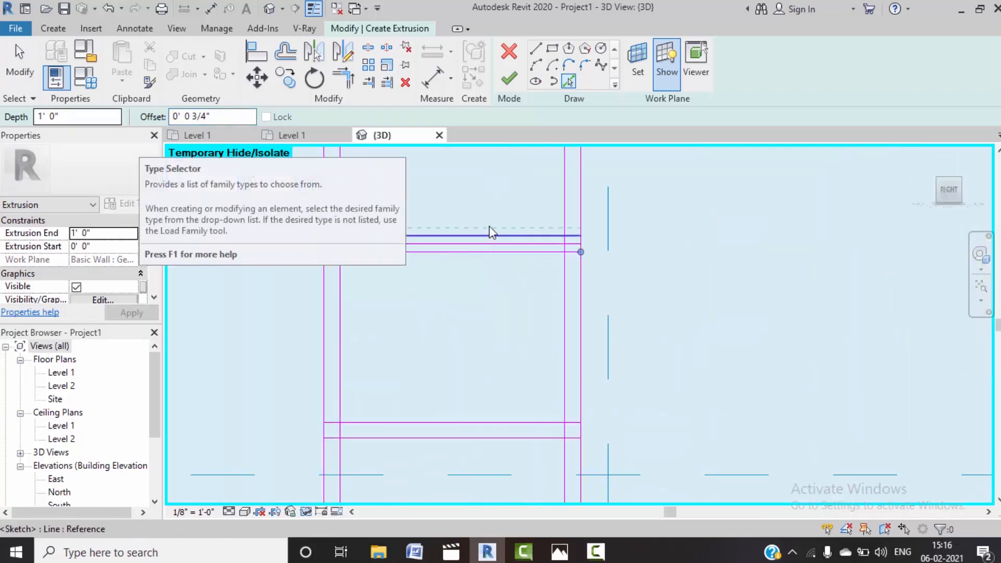
{"action": "key", "text": "Escape"}
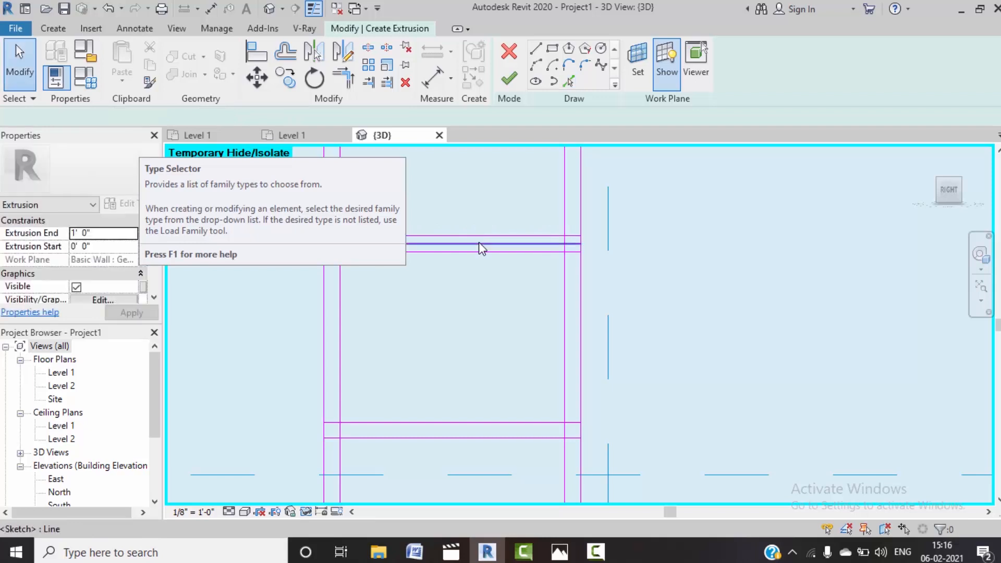
{"action": "left_click", "coordinate": [479, 244]}
{"action": "key", "text": "Delete"}
Step: Trim the right ends of the left column's doubled shelf lines to the inner face line of its right upright
{"action": "scroll", "coordinate": [481, 243], "scroll_direction": "down", "scroll_amount": 3}
{"action": "middle_click_drag", "start_coordinate": [583, 299], "coordinate": [554, 267]}
{"action": "scroll", "coordinate": [486, 218], "scroll_direction": "up", "scroll_amount": 2}
{"action": "middle_click_drag", "start_coordinate": [516, 222], "coordinate": [518, 228]}
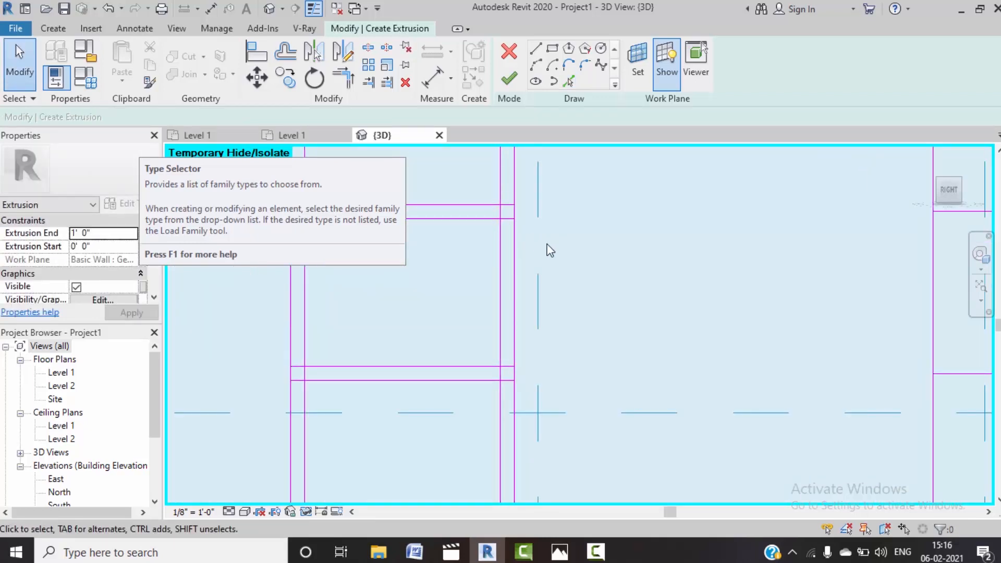
{"action": "scroll", "coordinate": [548, 252], "scroll_direction": "down", "scroll_amount": 2}
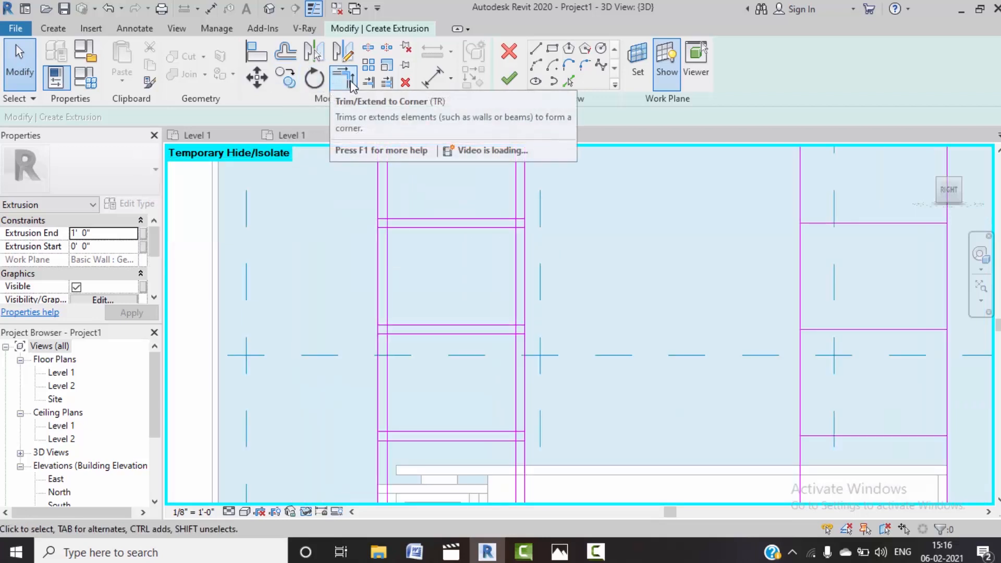
{"action": "left_click", "coordinate": [386, 83]}
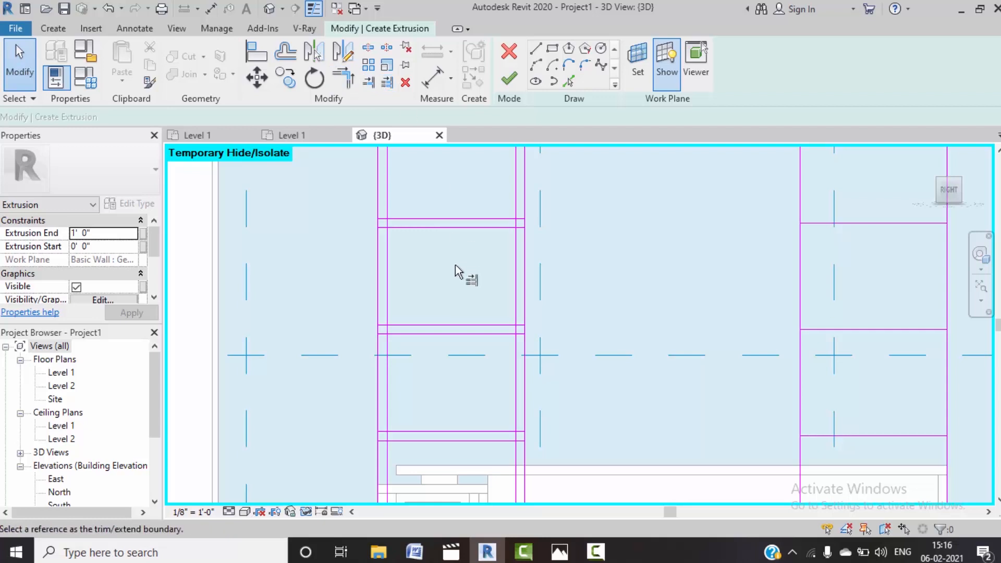
{"action": "left_click", "coordinate": [516, 310]}
{"action": "scroll", "coordinate": [471, 277], "scroll_direction": "down", "scroll_amount": 3}
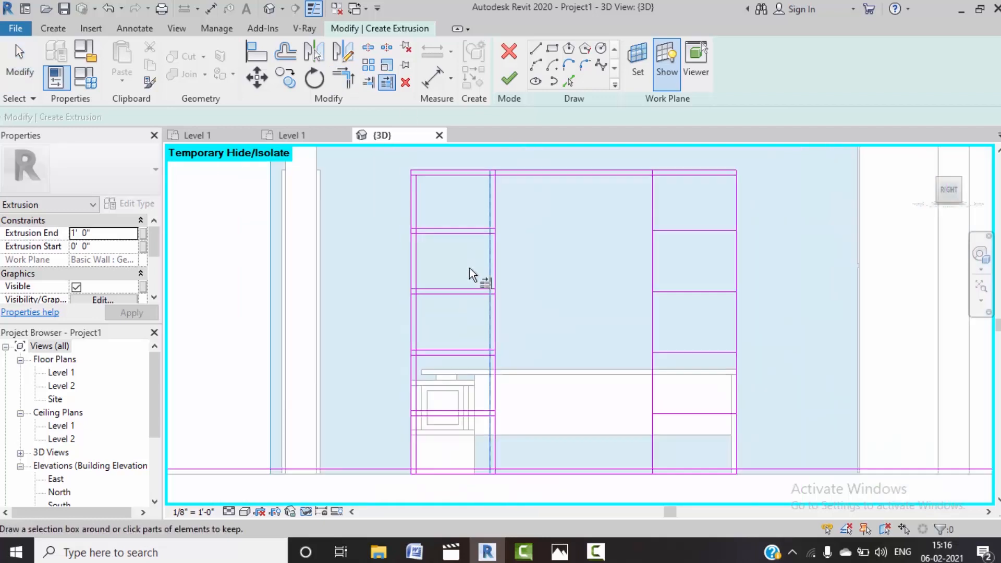
{"action": "left_click_drag", "start_coordinate": [463, 315], "coordinate": [459, 201]}
{"action": "scroll", "coordinate": [441, 250], "scroll_direction": "up", "scroll_amount": 4}
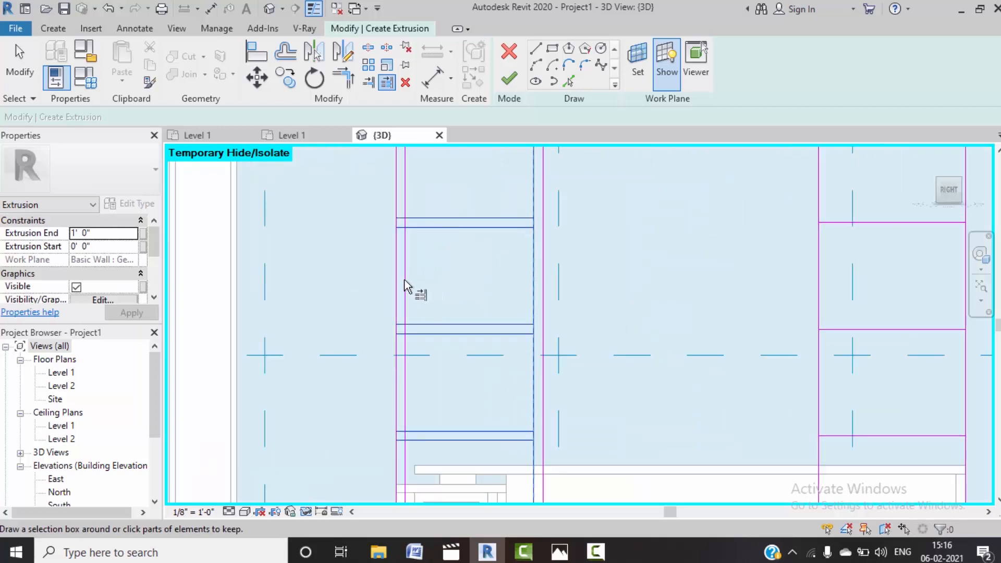
{"action": "key", "text": "Escape"}
Step: Trim the left ends of the doubled shelf lines to the inner face line of the left column's outer upright
{"action": "left_click", "coordinate": [407, 283]}
{"action": "scroll", "coordinate": [485, 247], "scroll_direction": "down", "scroll_amount": 3}
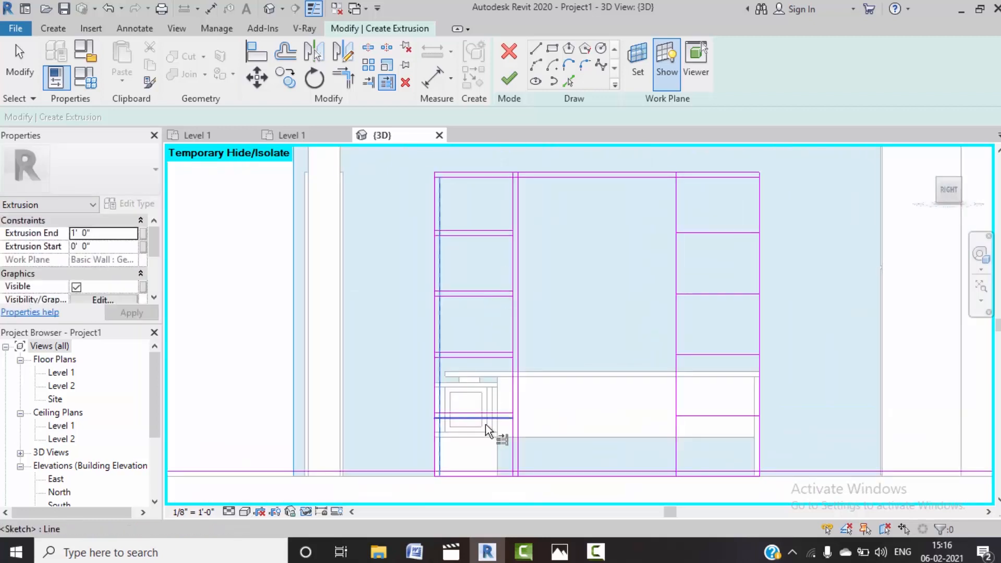
{"action": "left_click_drag", "start_coordinate": [486, 424], "coordinate": [473, 297]}
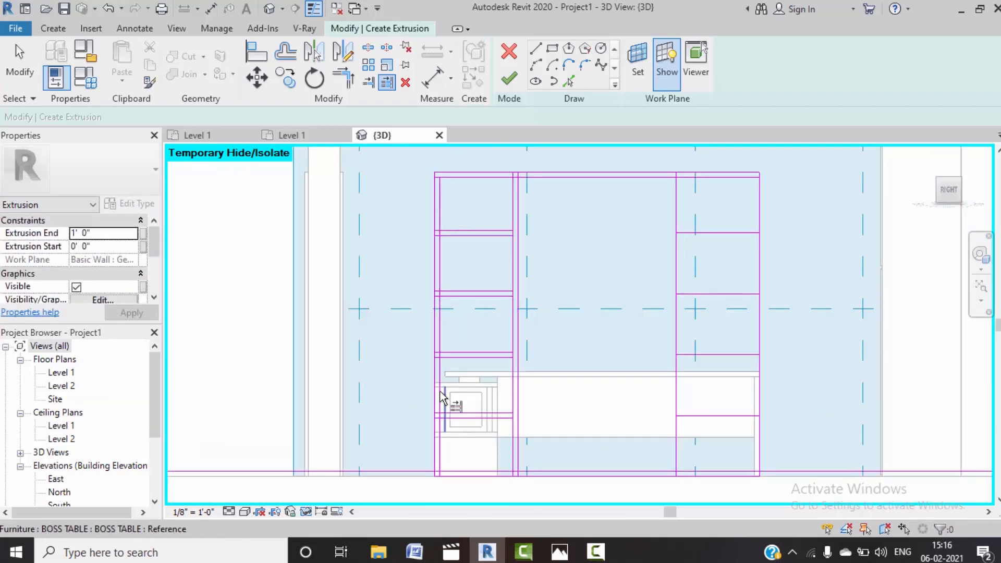
{"action": "left_click", "coordinate": [441, 373]}
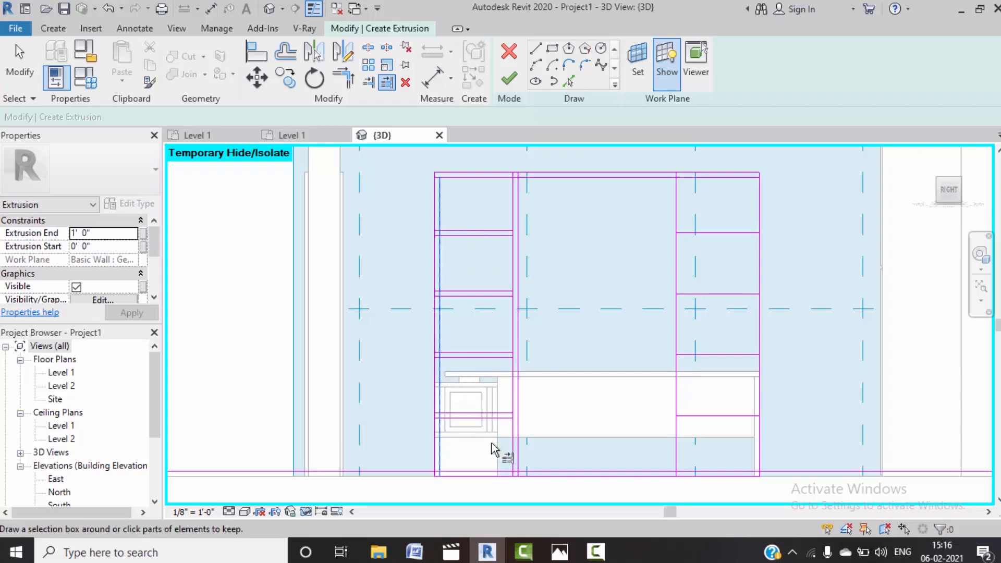
{"action": "left_click_drag", "start_coordinate": [493, 443], "coordinate": [458, 352]}
{"action": "left_click_drag", "start_coordinate": [465, 218], "coordinate": [463, 217]}
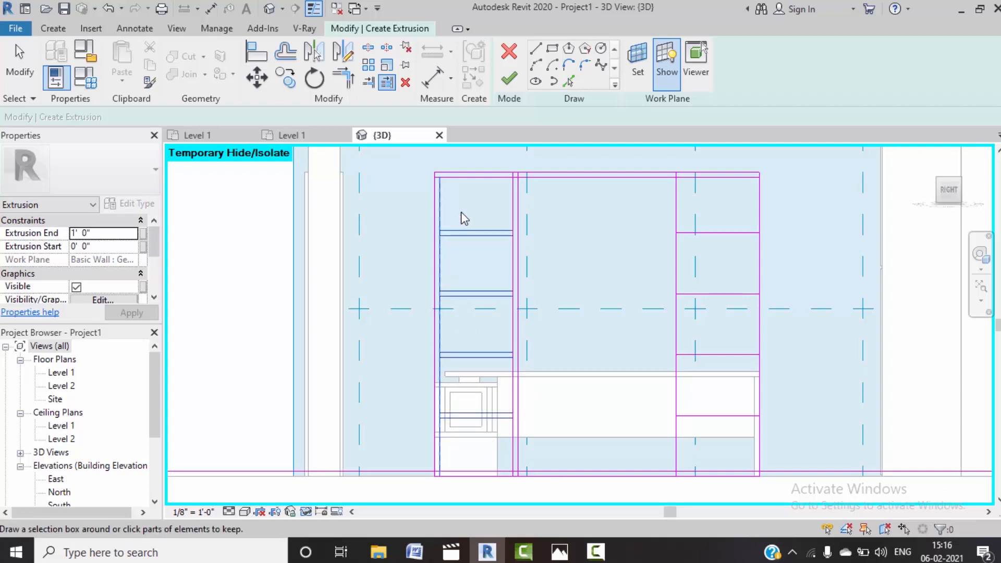
Step: Split both inner upright lines of the left column between the doubled lines of its upper two shelves
{"action": "key", "text": "Escape"}
{"action": "left_click", "coordinate": [366, 50]}
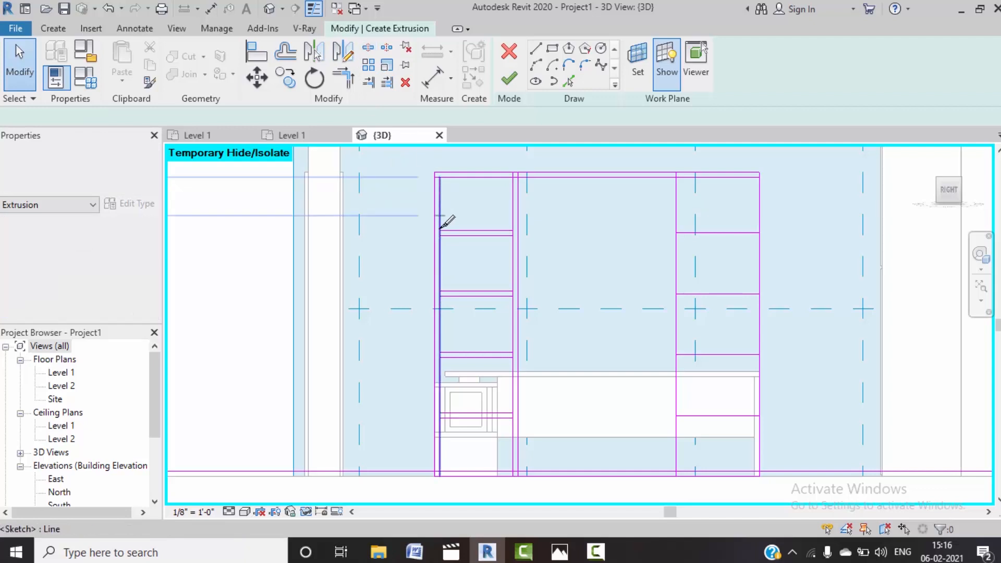
{"action": "scroll", "coordinate": [444, 219], "scroll_direction": "up", "scroll_amount": 4}
{"action": "left_click", "coordinate": [439, 233]}
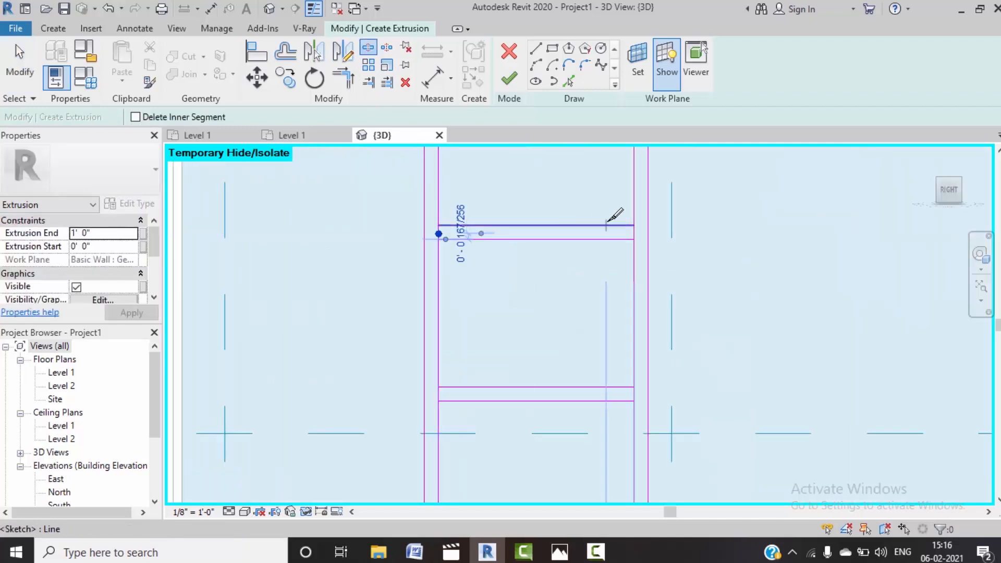
{"action": "scroll", "coordinate": [636, 231], "scroll_direction": "up", "scroll_amount": 2}
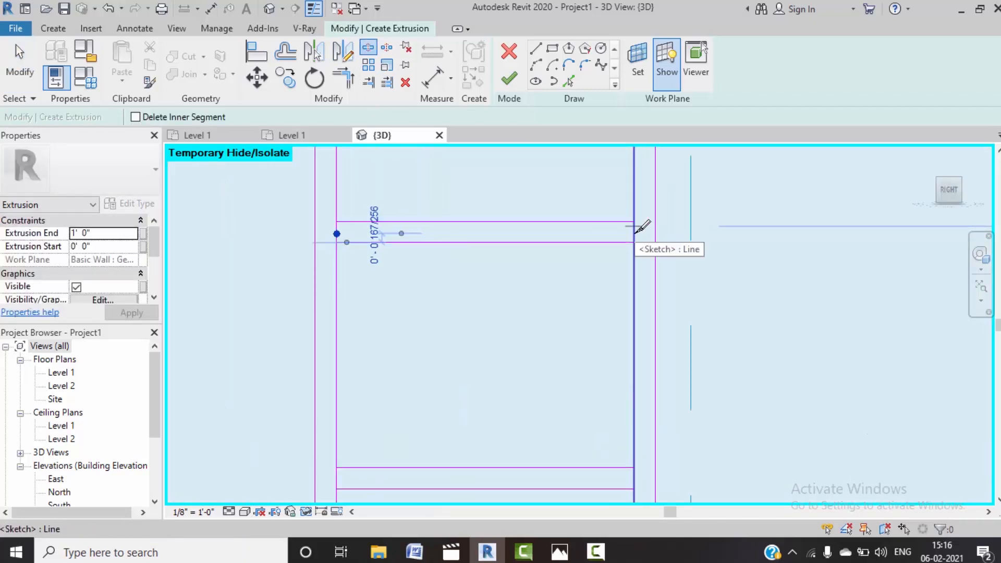
{"action": "left_click", "coordinate": [634, 234]}
{"action": "middle_click_drag", "start_coordinate": [348, 481], "coordinate": [350, 409]}
{"action": "left_click", "coordinate": [342, 418]}
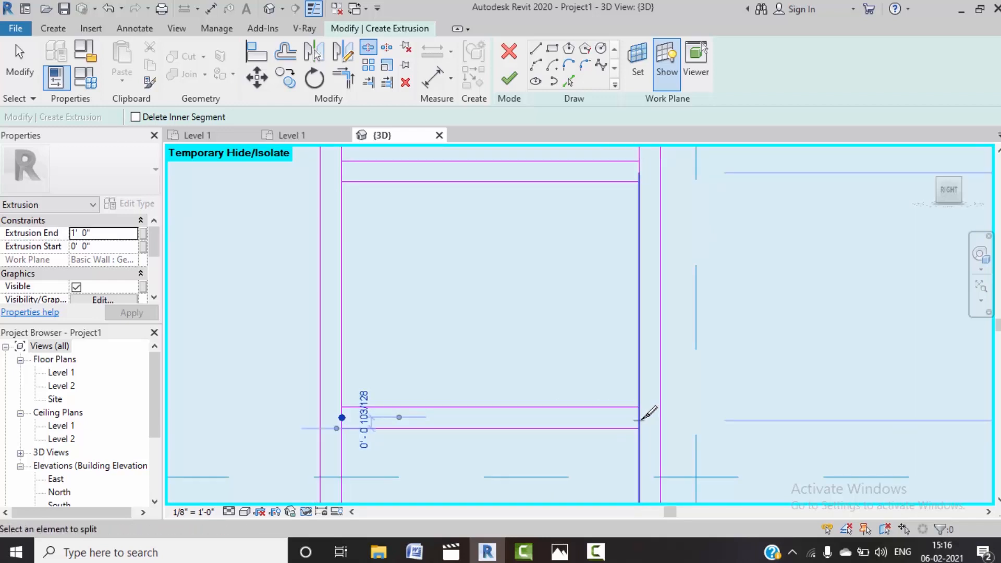
{"action": "left_click", "coordinate": [640, 420]}
Step: Split both inner upright lines of the left column between the doubled lines of its lower two shelves
{"action": "scroll", "coordinate": [549, 355], "scroll_direction": "down", "scroll_amount": 2}
{"action": "middle_click_drag", "start_coordinate": [530, 440], "coordinate": [546, 299]}
{"action": "scroll", "coordinate": [457, 376], "scroll_direction": "up", "scroll_amount": 3}
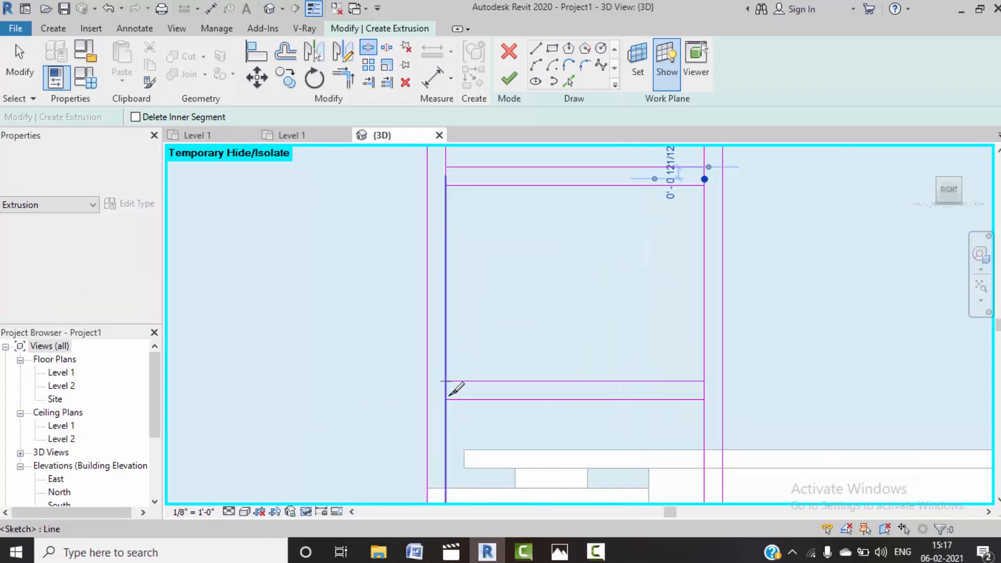
{"action": "left_click", "coordinate": [445, 395]}
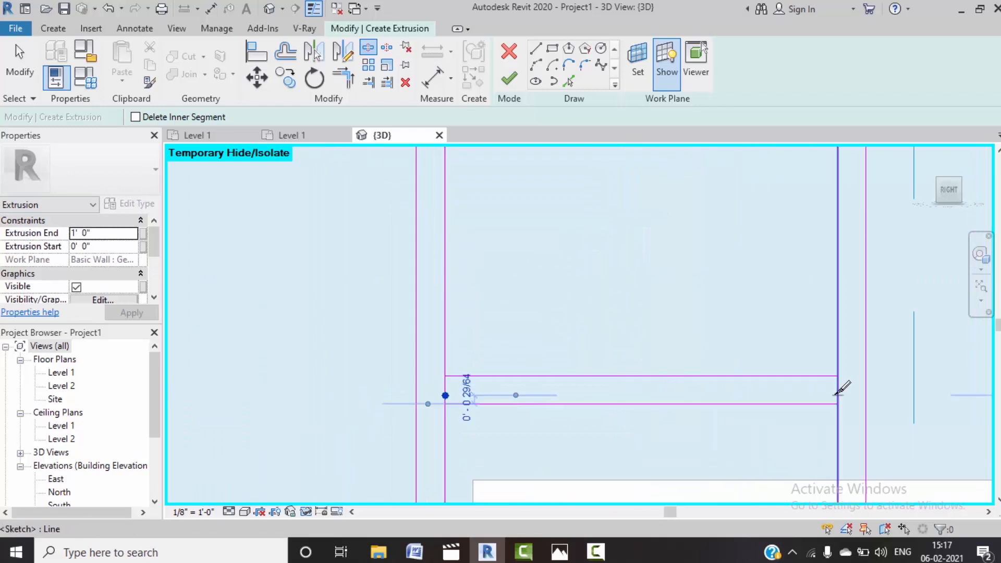
{"action": "left_click", "coordinate": [838, 394]}
{"action": "scroll", "coordinate": [549, 306], "scroll_direction": "down", "scroll_amount": 2}
{"action": "middle_click_drag", "start_coordinate": [561, 404], "coordinate": [517, 302]}
{"action": "scroll", "coordinate": [495, 386], "scroll_direction": "up", "scroll_amount": 3}
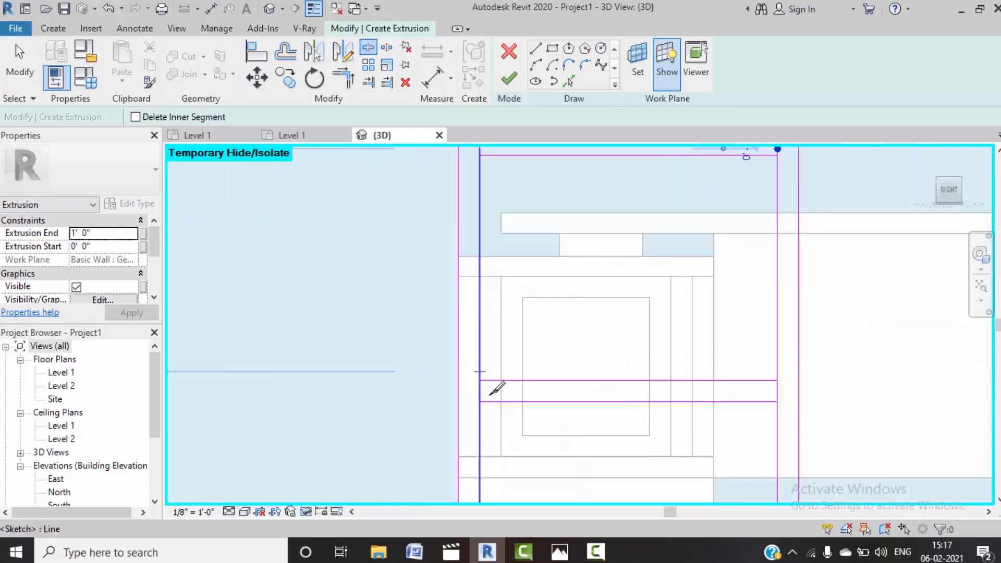
{"action": "left_click", "coordinate": [479, 392]}
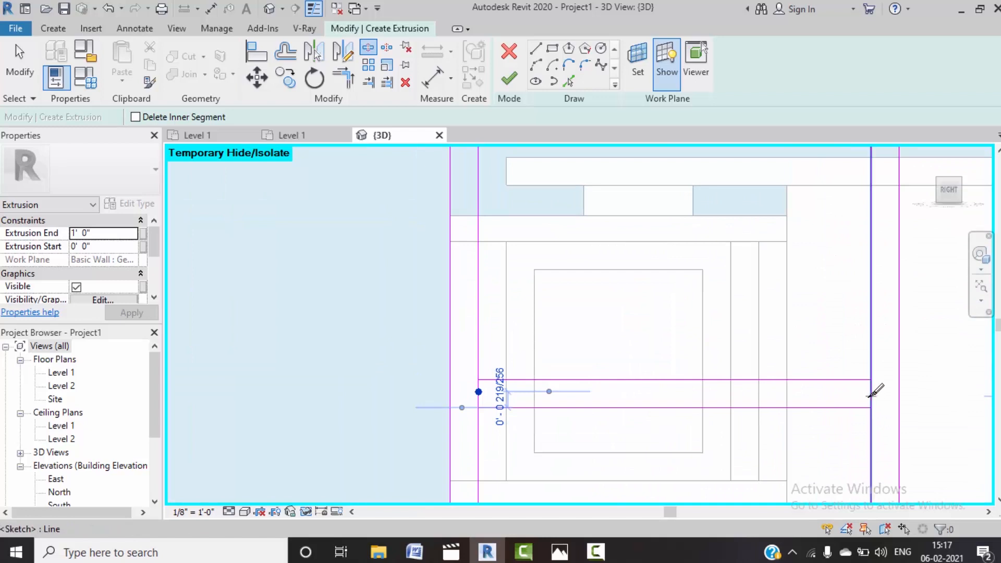
{"action": "left_click", "coordinate": [871, 397]}
{"action": "scroll", "coordinate": [654, 376], "scroll_direction": "down", "scroll_amount": 3}
{"action": "scroll", "coordinate": [649, 396], "scroll_direction": "down", "scroll_amount": 3}
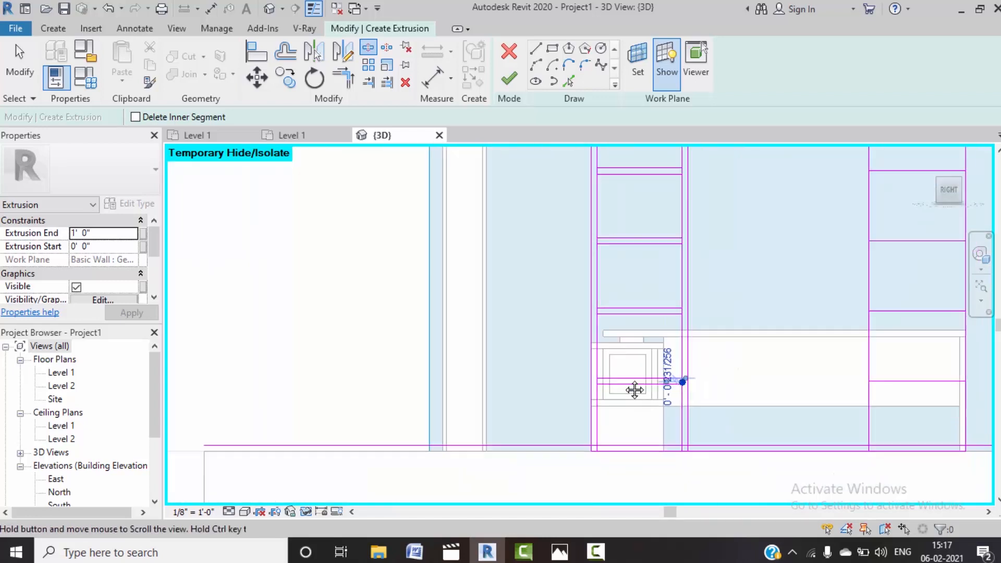
Step: Trim the inner upright lines to the upper two shelves' edges in the left column, forming closed opening corners
{"action": "key", "text": "Escape"}
{"action": "left_click", "coordinate": [358, 83]}
{"action": "scroll", "coordinate": [521, 313], "scroll_direction": "up", "scroll_amount": 5}
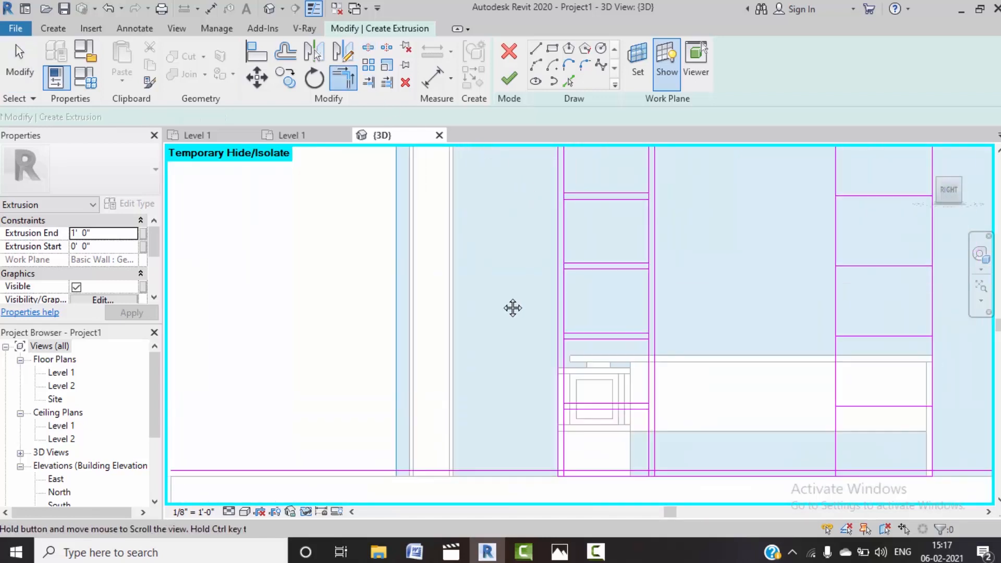
{"action": "left_click", "coordinate": [550, 255]}
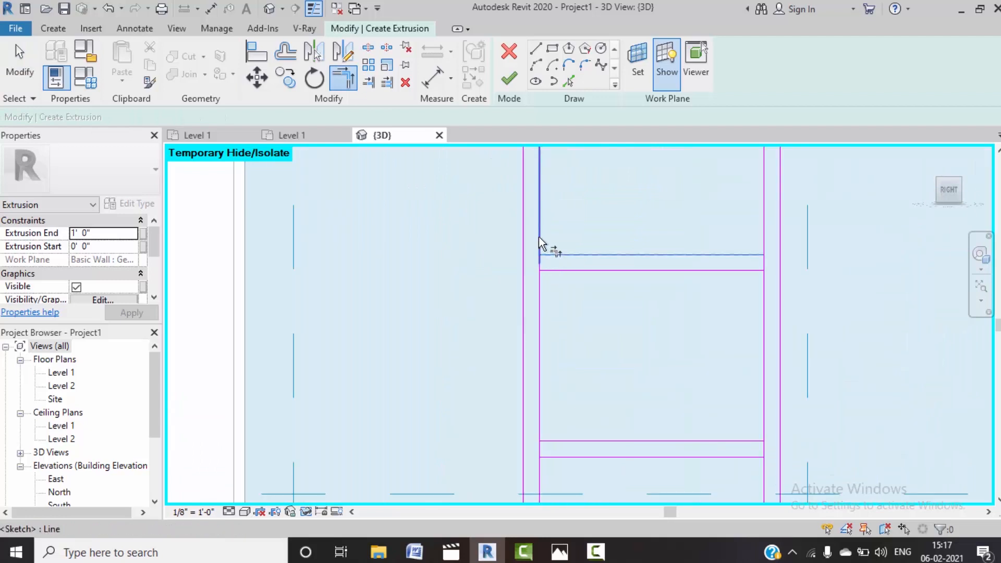
{"action": "left_click", "coordinate": [540, 246]}
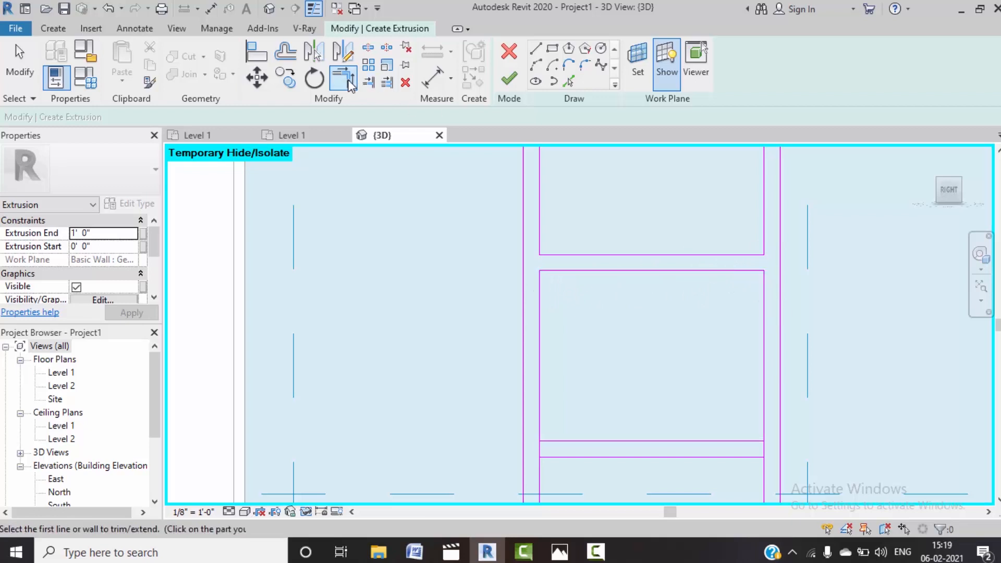
{"action": "middle_click_drag", "start_coordinate": [561, 375], "coordinate": [565, 324]}
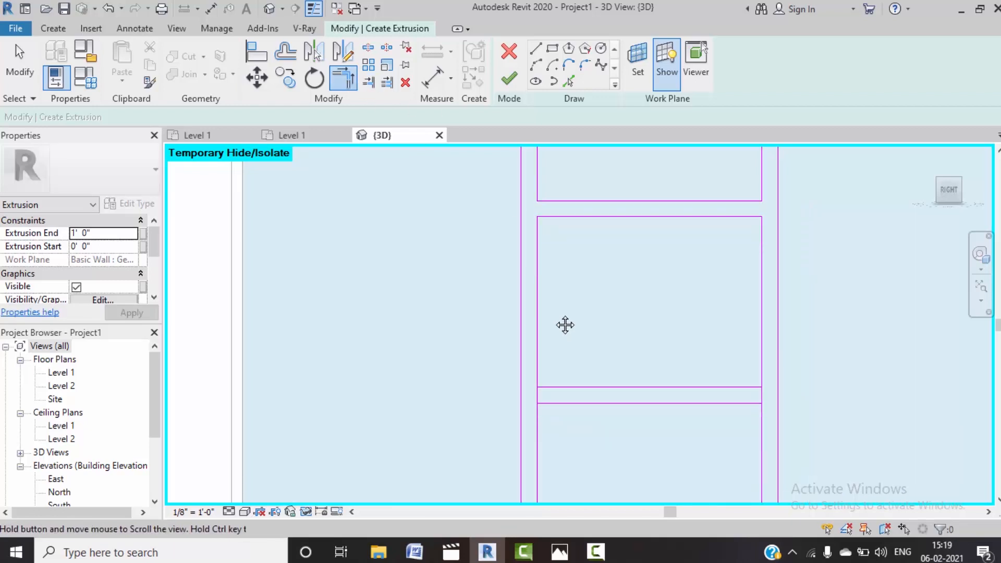
{"action": "left_click", "coordinate": [542, 383]}
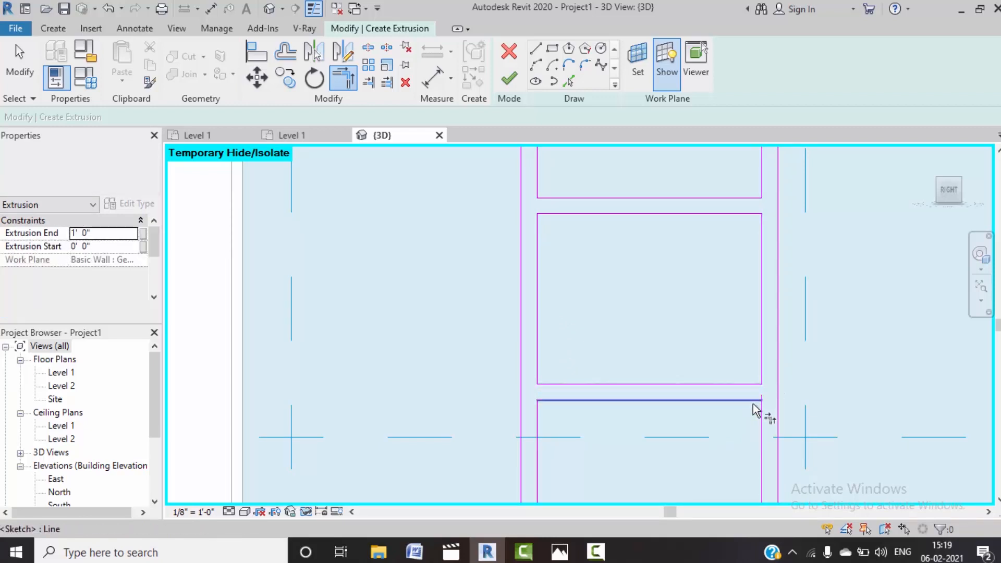
Step: Trim the inner upright lines to both edges of the left column's third shelf from the top, forming closed corners
{"action": "scroll", "coordinate": [711, 326], "scroll_direction": "down", "scroll_amount": 3}
{"action": "middle_click_drag", "start_coordinate": [698, 380], "coordinate": [659, 313]}
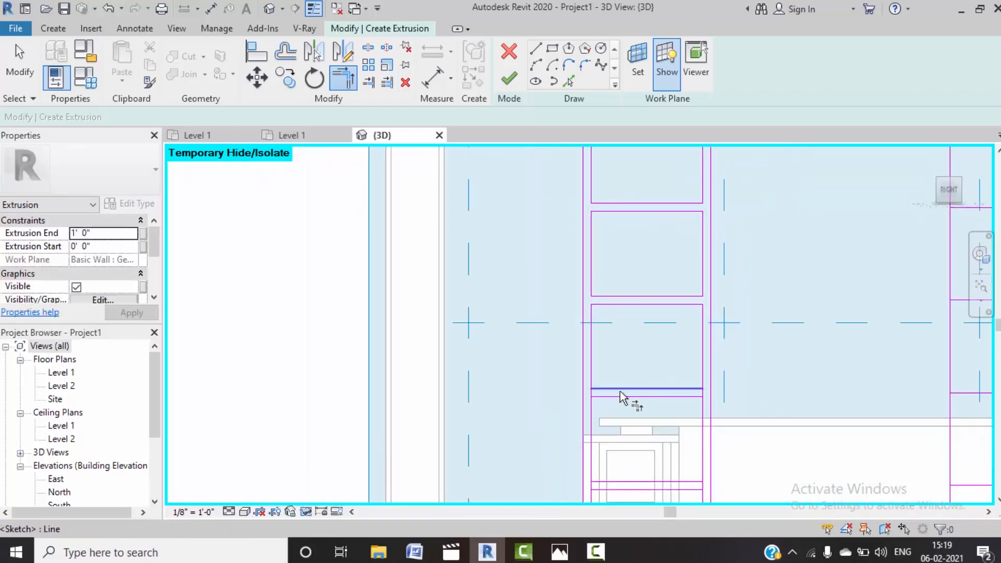
{"action": "scroll", "coordinate": [618, 394], "scroll_direction": "up", "scroll_amount": 3}
{"action": "left_click", "coordinate": [578, 385]}
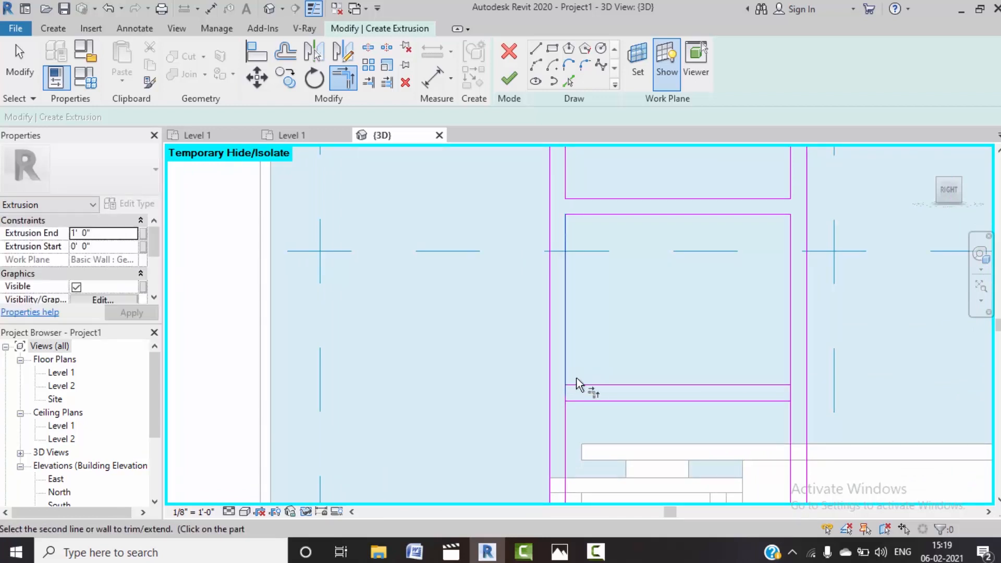
{"action": "left_click", "coordinate": [581, 403]}
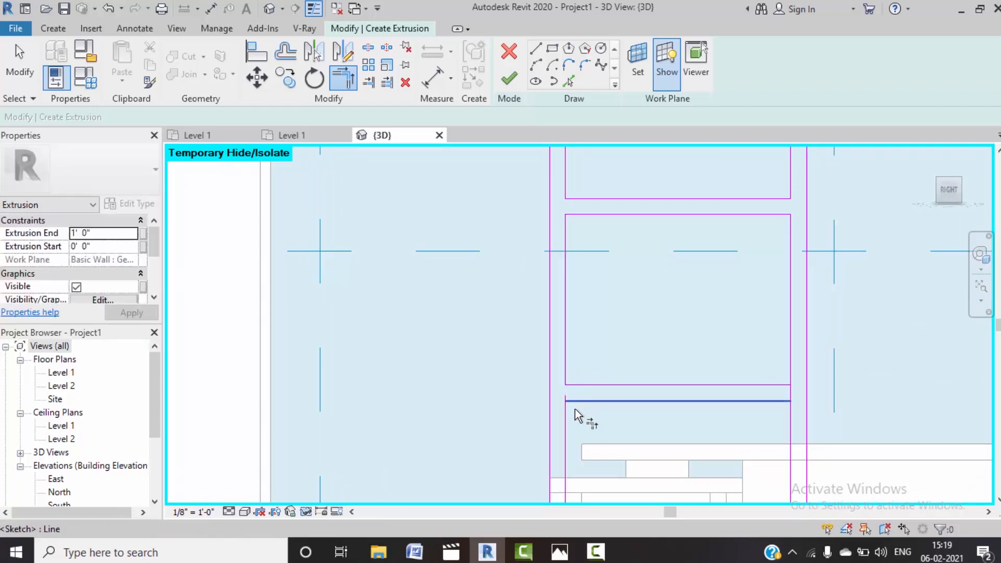
{"action": "left_click", "coordinate": [772, 386]}
{"action": "left_click", "coordinate": [790, 370]}
{"action": "left_click", "coordinate": [782, 401]}
{"action": "left_click", "coordinate": [790, 411]}
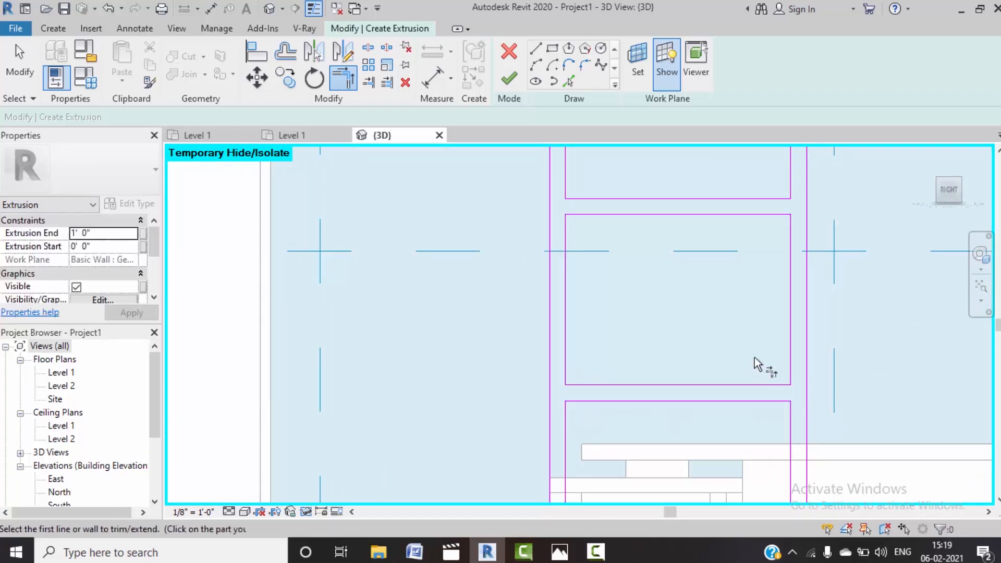
Step: Trim the inner upright lines to both edges of the left column's lowest shelf, forming closed corners
{"action": "scroll", "coordinate": [755, 359], "scroll_direction": "down", "scroll_amount": 3}
{"action": "middle_click_drag", "start_coordinate": [755, 408], "coordinate": [690, 340]}
{"action": "scroll", "coordinate": [611, 365], "scroll_direction": "up", "scroll_amount": 3}
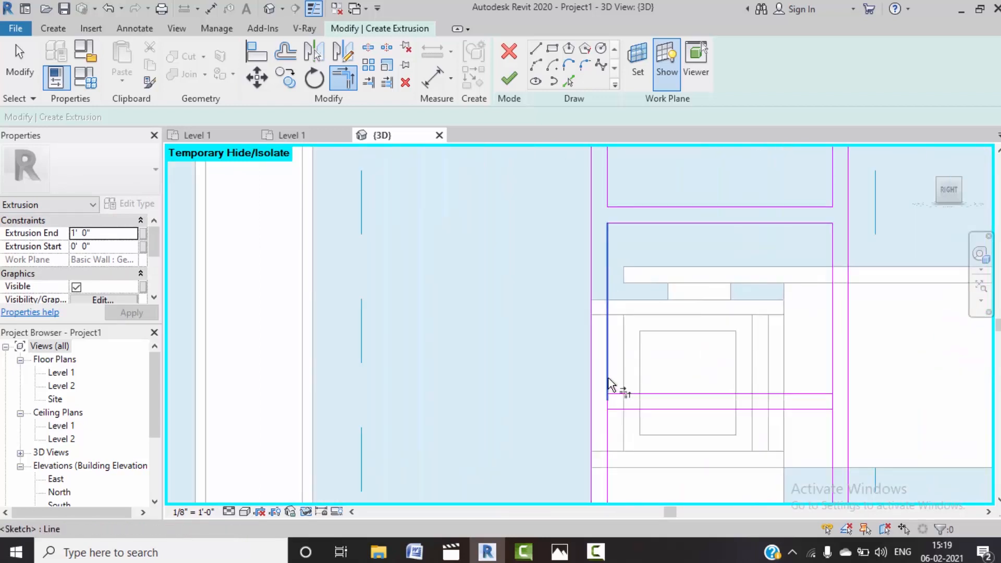
{"action": "left_click", "coordinate": [827, 391]}
{"action": "left_click", "coordinate": [817, 394]}
{"action": "left_click", "coordinate": [818, 408]}
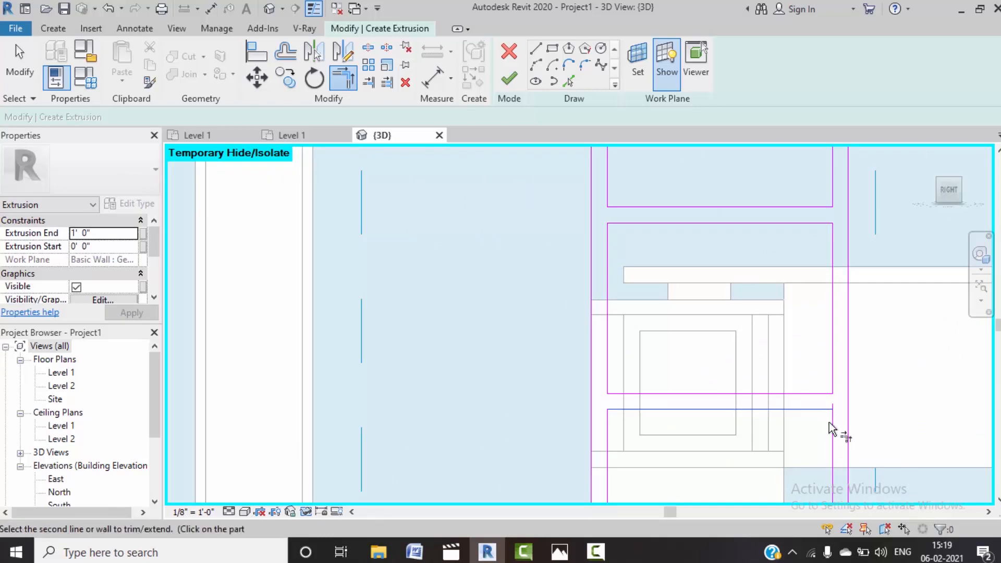
{"action": "left_click", "coordinate": [831, 423]}
Step: Trim the line just above the floor to the inner upright lines, closing the left column's bottom opening
{"action": "scroll", "coordinate": [725, 300], "scroll_direction": "down", "scroll_amount": 3}
{"action": "scroll", "coordinate": [663, 382], "scroll_direction": "up", "scroll_amount": 3}
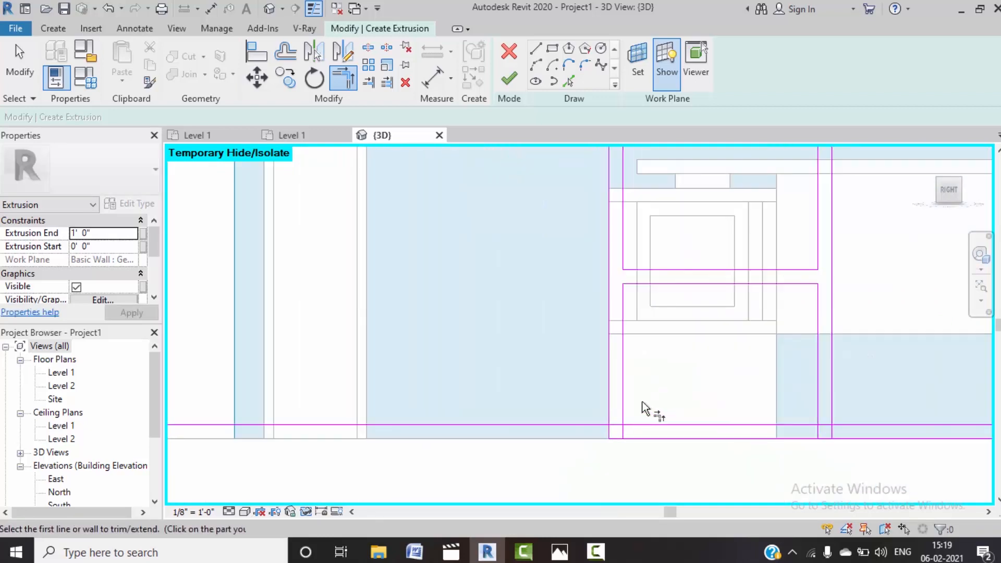
{"action": "left_click", "coordinate": [636, 425]}
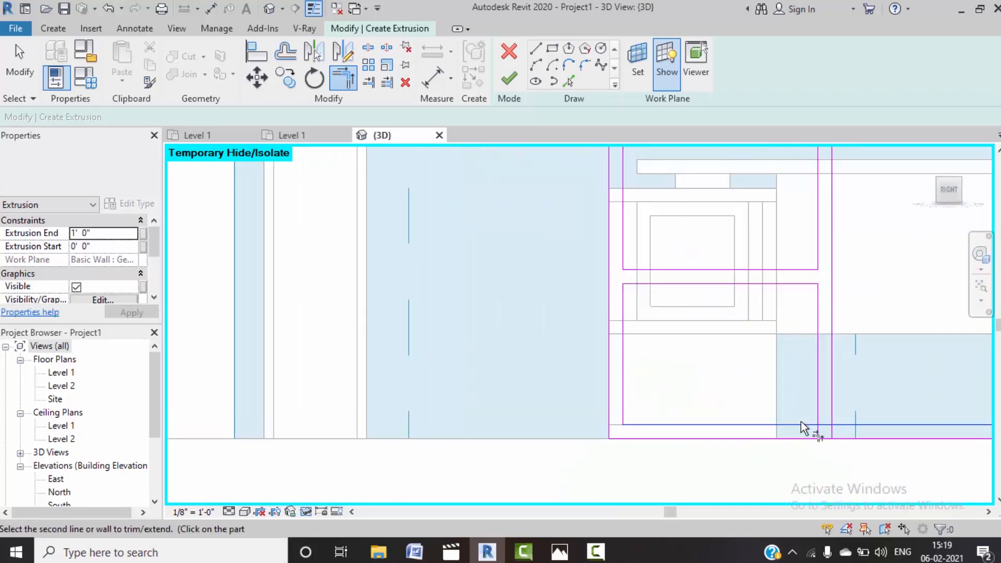
{"action": "left_click", "coordinate": [816, 412]}
{"action": "scroll", "coordinate": [765, 344], "scroll_direction": "down", "scroll_amount": 5}
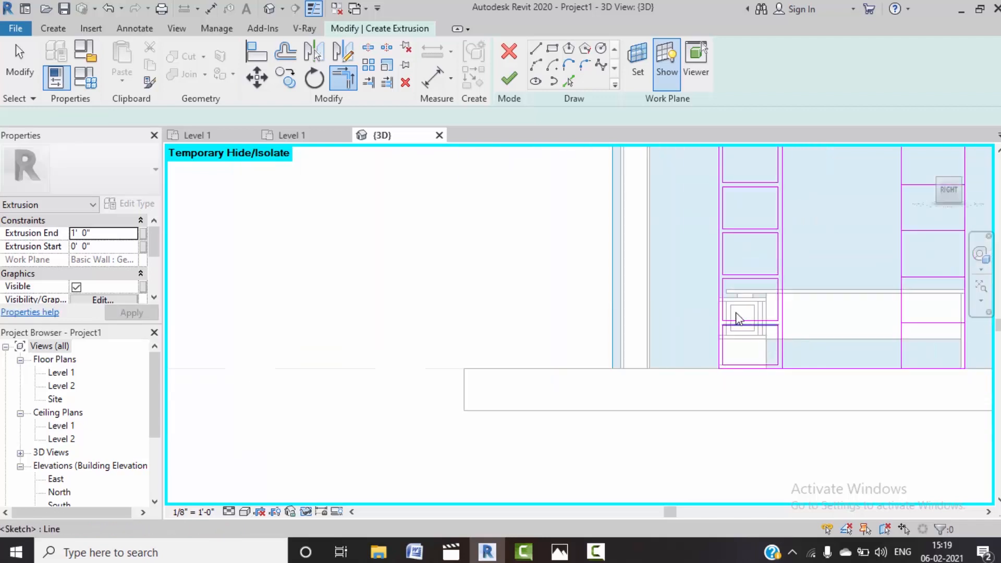
Step: Trim the inner line of the top board to the inner upright lines, closing the left column's top opening
{"action": "key", "text": "Escape"}
{"action": "scroll", "coordinate": [675, 223], "scroll_direction": "up", "scroll_amount": 5}
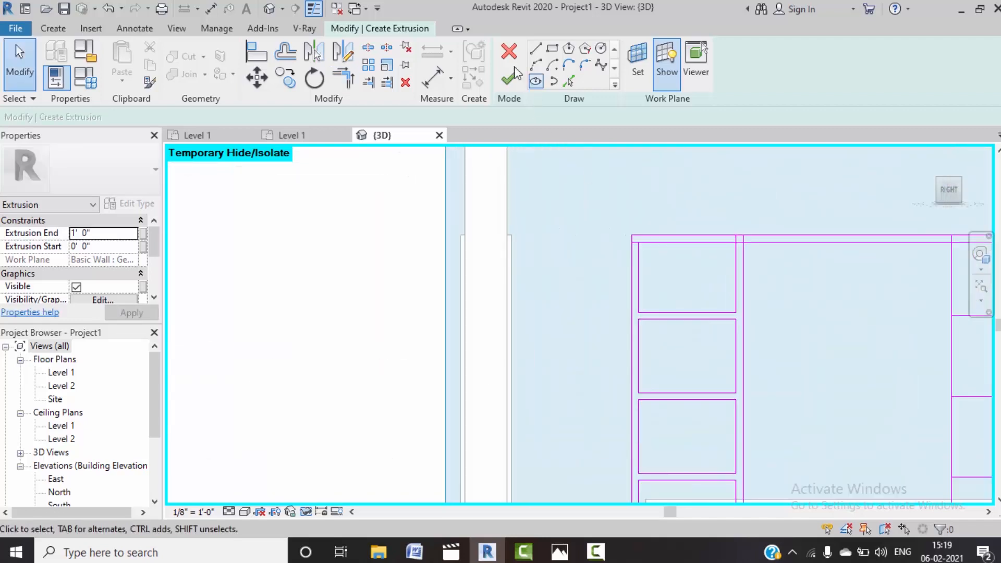
{"action": "left_click", "coordinate": [348, 83]}
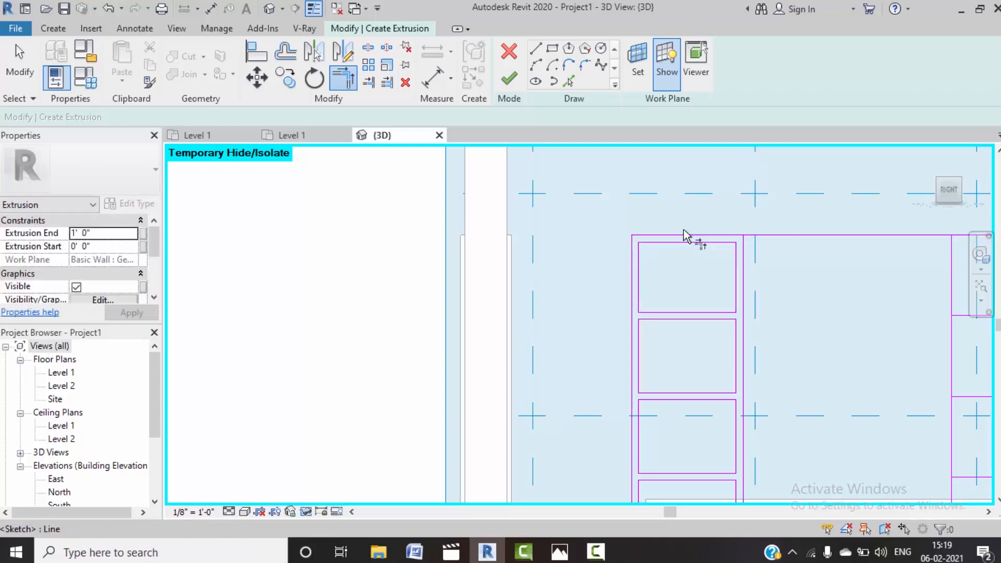
{"action": "scroll", "coordinate": [693, 240], "scroll_direction": "down", "scroll_amount": 2}
{"action": "key", "text": "Escape"}
Step: Mirror a copy of the left column's five opening rectangles into the right column about a vertical axis through the bottom line's midpoint
{"action": "middle_click_drag", "start_coordinate": [677, 250], "coordinate": [628, 214]}
{"action": "scroll", "coordinate": [636, 201], "scroll_direction": "down", "scroll_amount": 2}
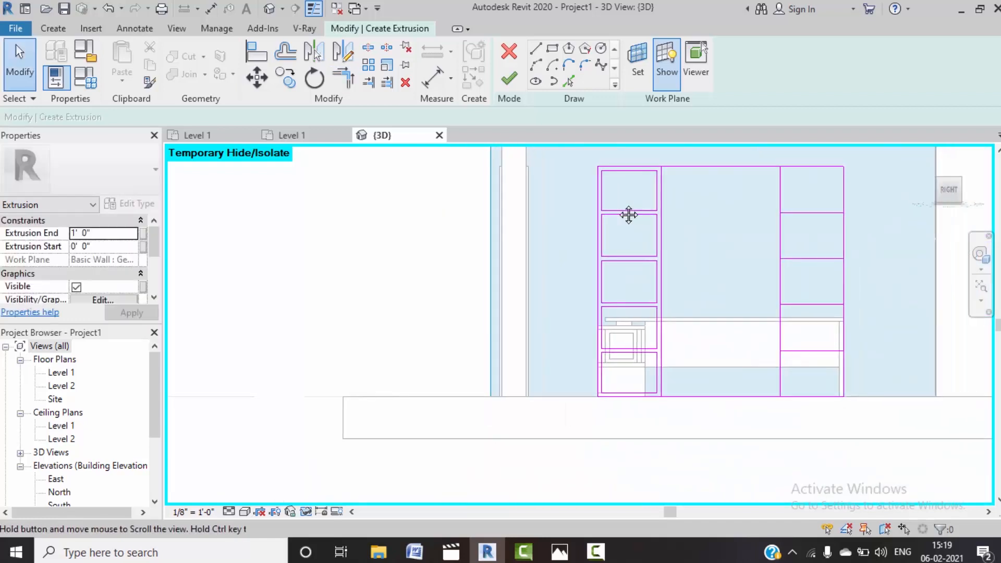
{"action": "scroll", "coordinate": [626, 215], "scroll_direction": "down", "scroll_amount": 1}
{"action": "mouse_move", "coordinate": [583, 148]}
{"action": "left_mouse_down"}
{"action": "mouse_move", "coordinate": [699, 381]}
{"action": "mouse_move", "coordinate": [683, 402]}
{"action": "mouse_move", "coordinate": [681, 385]}
{"action": "left_mouse_up"}
{"action": "scroll", "coordinate": [646, 241], "scroll_direction": "up", "scroll_amount": 2}
{"action": "middle_click_drag", "start_coordinate": [690, 260], "coordinate": [673, 252]}
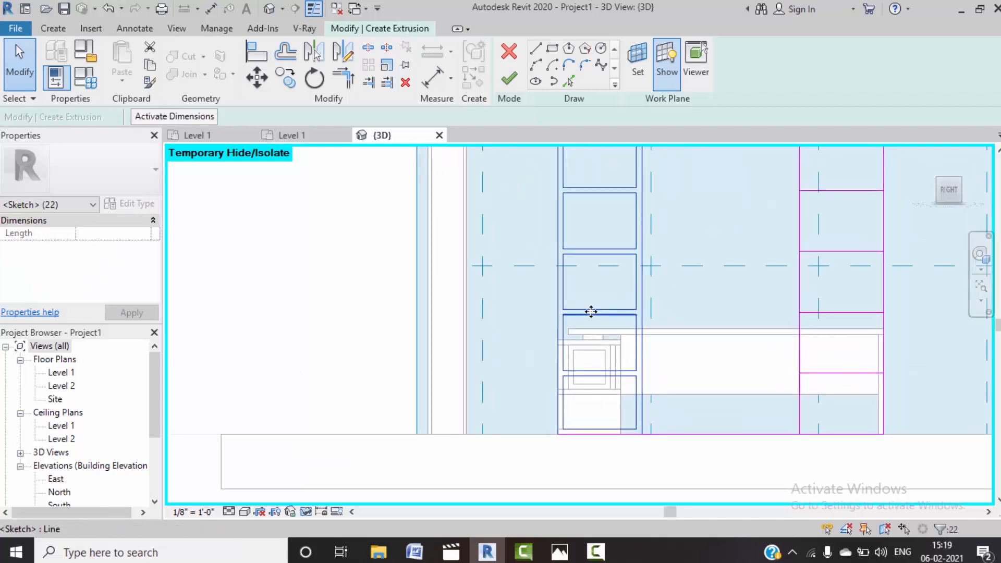
{"action": "left_click", "coordinate": [556, 305], "text": "shift"}
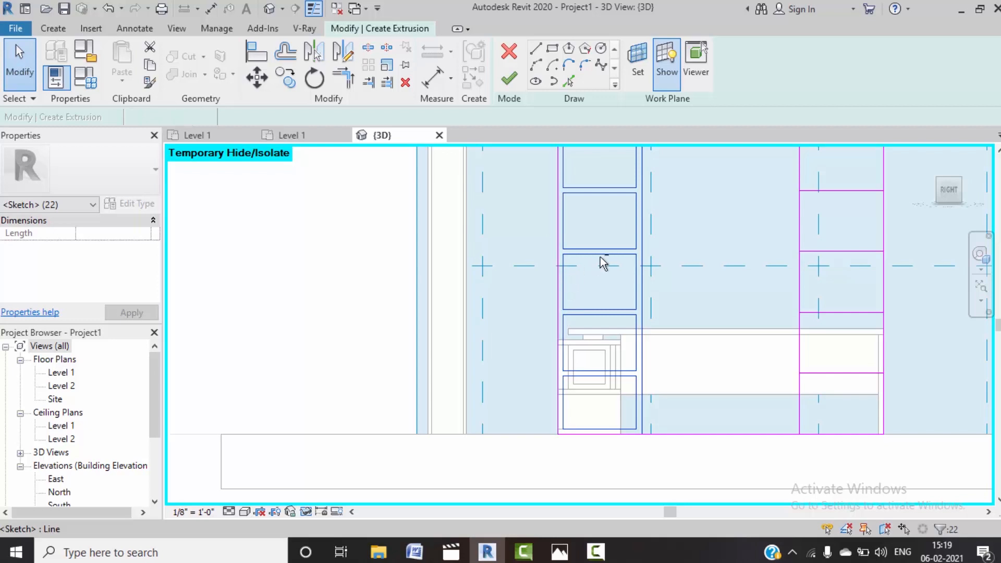
{"action": "left_click", "coordinate": [642, 319], "text": "shift"}
{"action": "scroll", "coordinate": [686, 320], "scroll_direction": "down", "scroll_amount": 2}
{"action": "middle_click_drag", "start_coordinate": [686, 320], "coordinate": [693, 319]}
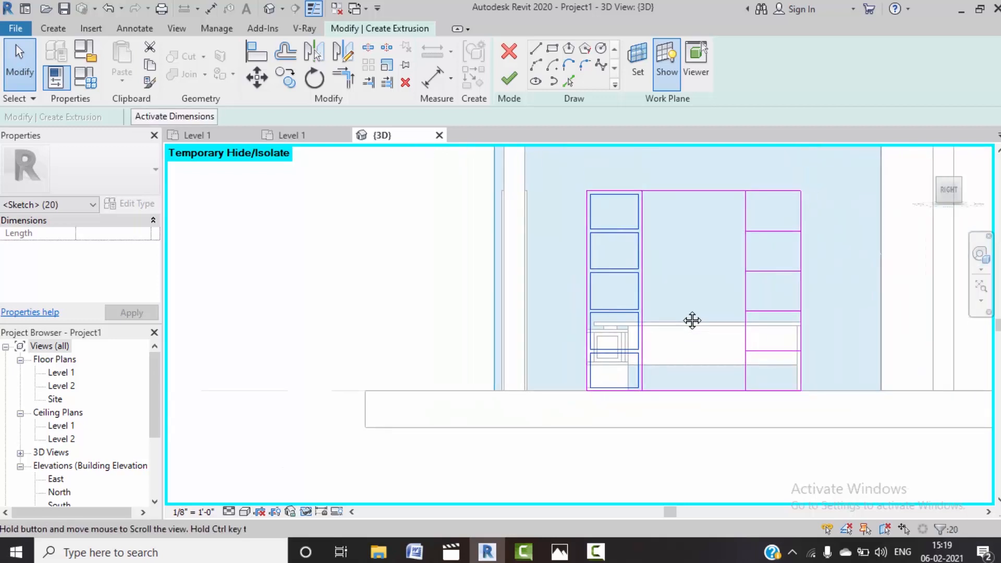
{"action": "left_click", "coordinate": [344, 52]}
{"action": "left_click", "coordinate": [694, 391]}
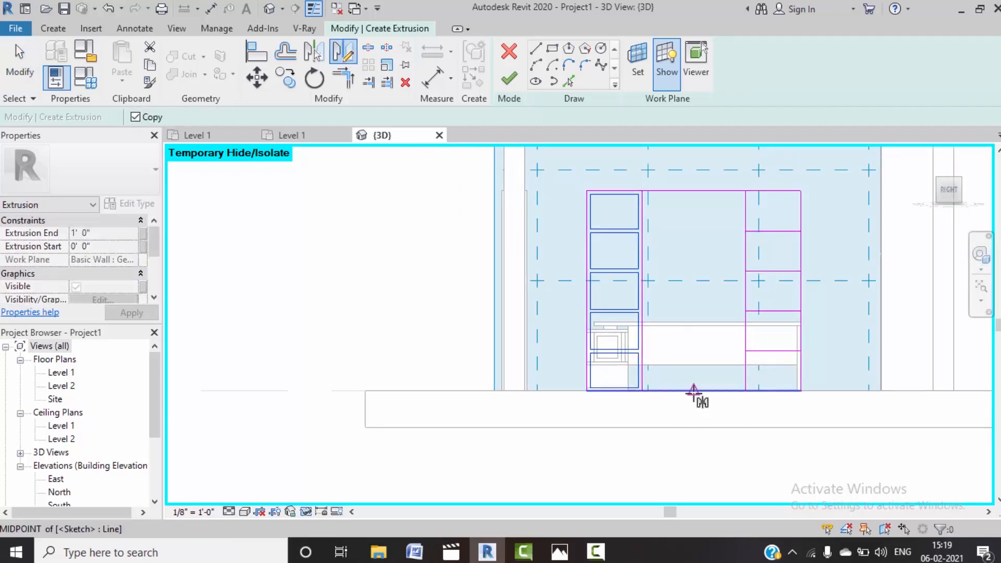
{"action": "left_click", "coordinate": [690, 196]}
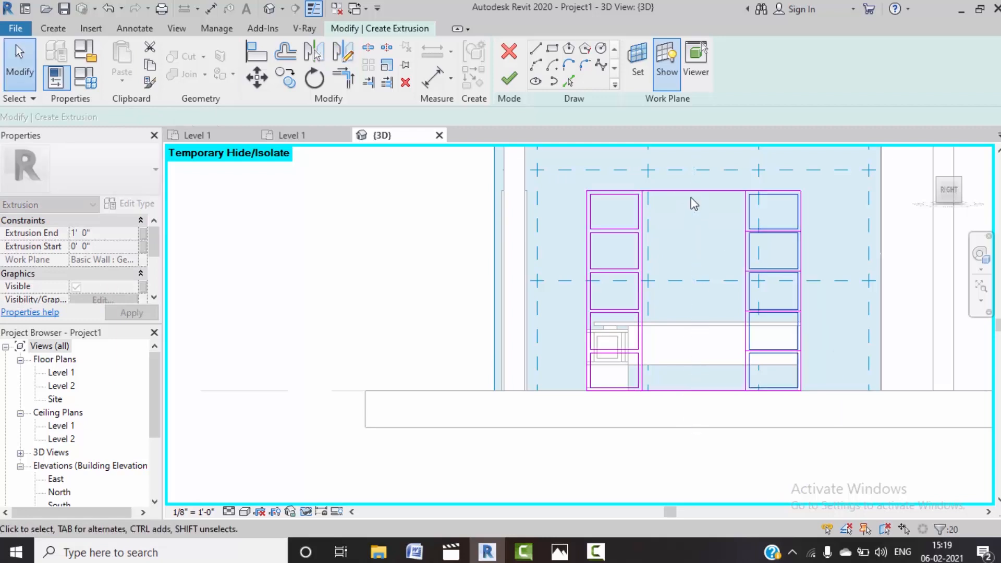
{"action": "left_click", "coordinate": [766, 334]}
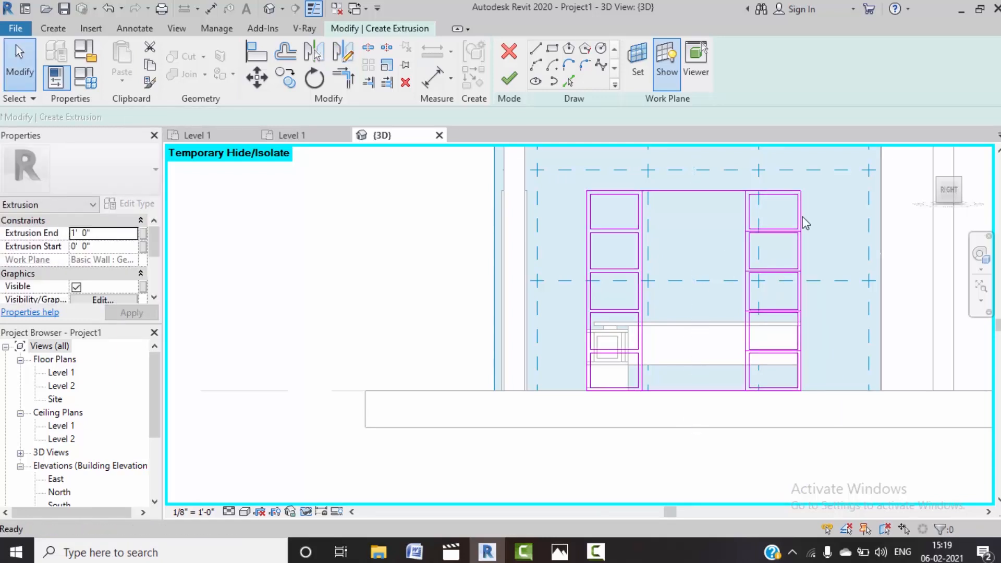
Step: Delete the original centre line of the right column's uppermost shelf
{"action": "scroll", "coordinate": [803, 223], "scroll_direction": "up", "scroll_amount": 3}
{"action": "scroll", "coordinate": [794, 253], "scroll_direction": "up", "scroll_amount": 2}
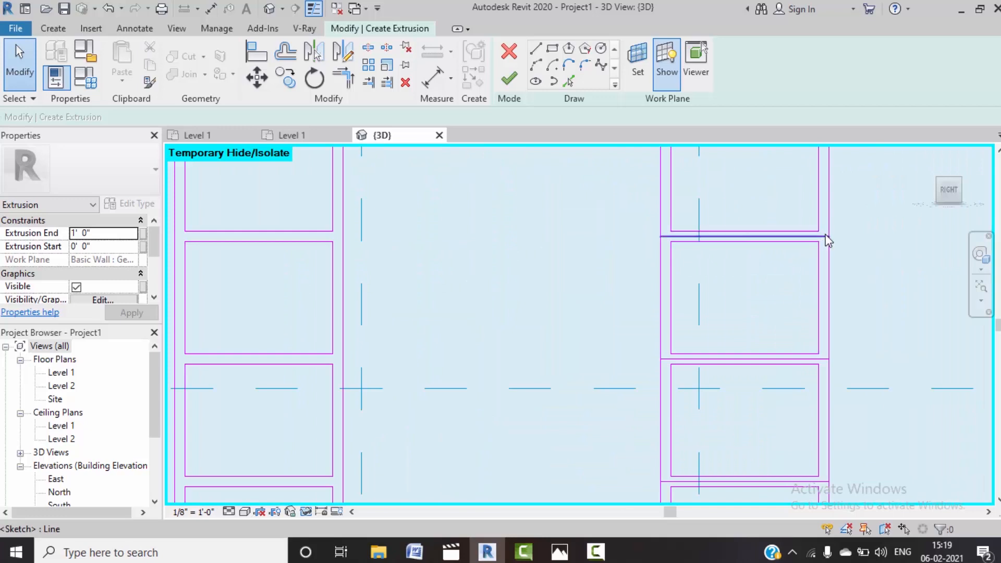
{"action": "scroll", "coordinate": [827, 241], "scroll_direction": "up", "scroll_amount": 2}
{"action": "left_click", "coordinate": [828, 239]}
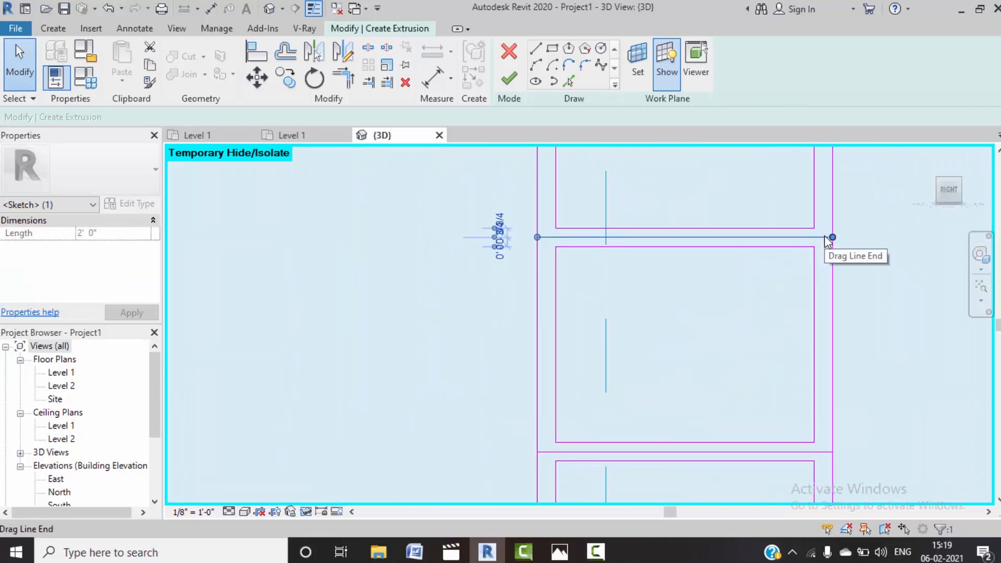
{"action": "left_click", "coordinate": [818, 271]}
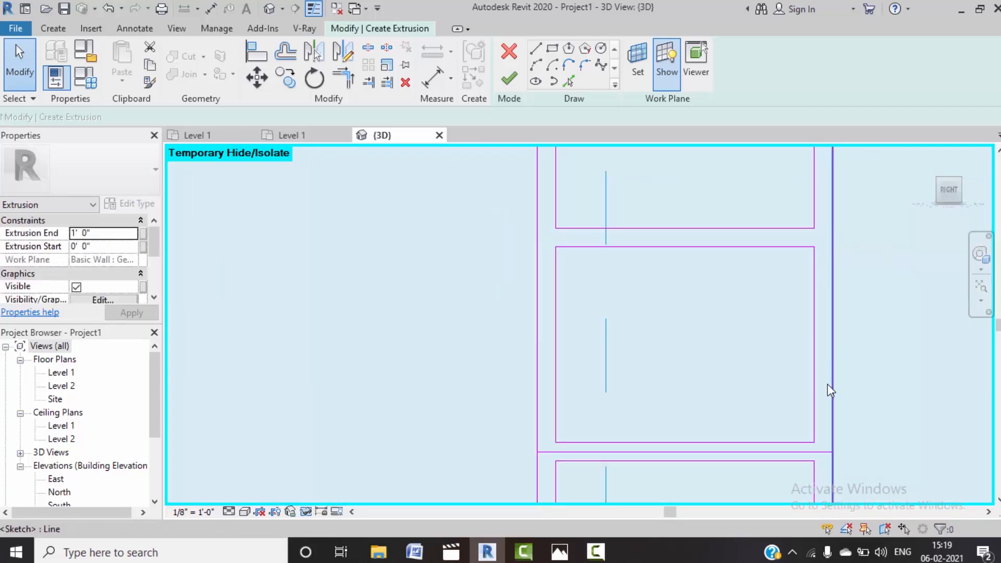
Step: Delete the original centre lines of the right column's two lowest shelves
{"action": "scroll", "coordinate": [828, 384], "scroll_direction": "down", "scroll_amount": 2}
{"action": "scroll", "coordinate": [837, 419], "scroll_direction": "down", "scroll_amount": 2}
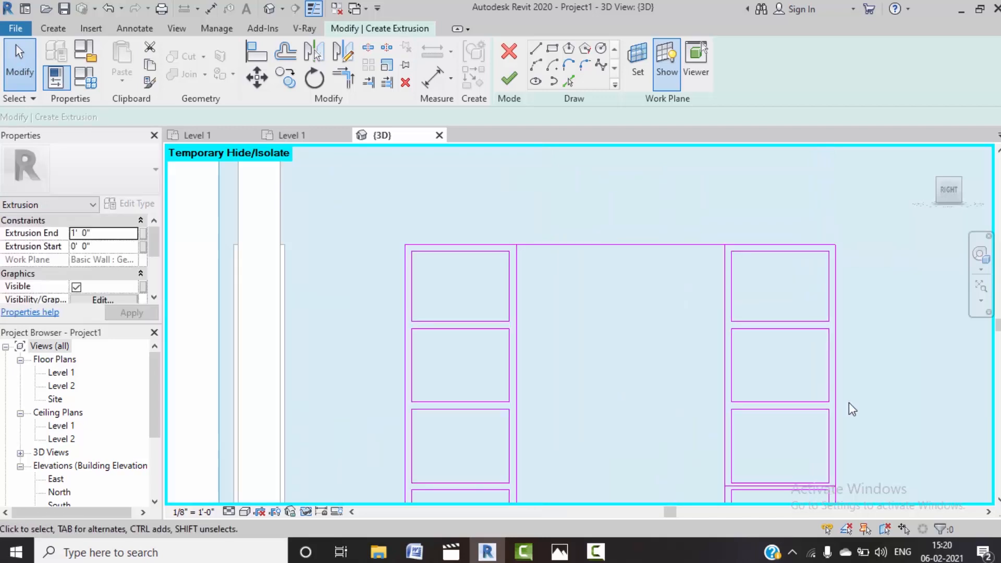
{"action": "middle_click_drag", "start_coordinate": [849, 403], "coordinate": [845, 317]}
{"action": "scroll", "coordinate": [822, 372], "scroll_direction": "up", "scroll_amount": 4}
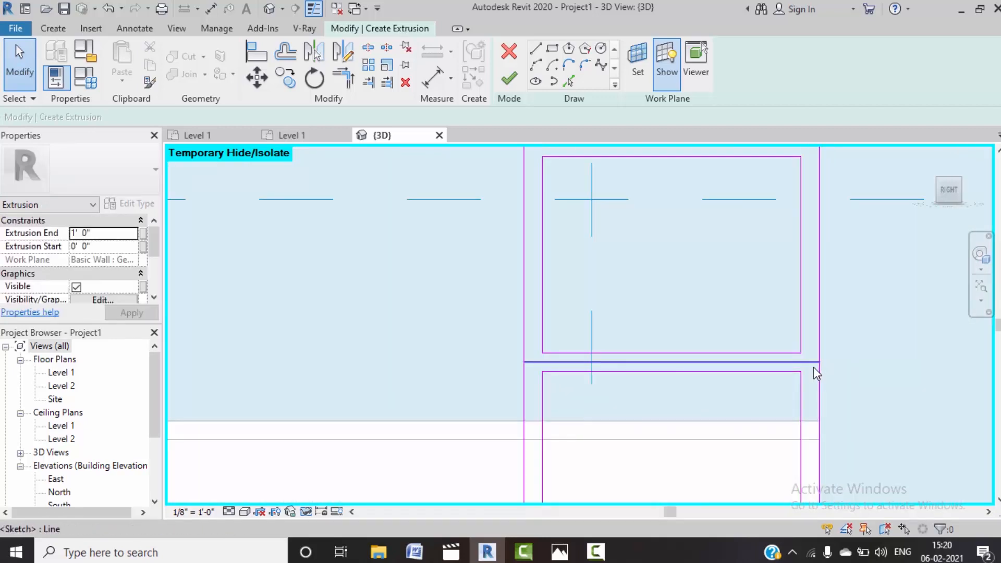
{"action": "left_click", "coordinate": [813, 367]}
{"action": "key", "text": "Delete"}
{"action": "scroll", "coordinate": [833, 391], "scroll_direction": "down", "scroll_amount": 2}
{"action": "middle_click_drag", "start_coordinate": [851, 426], "coordinate": [828, 285]}
{"action": "scroll", "coordinate": [791, 356], "scroll_direction": "up", "scroll_amount": 3}
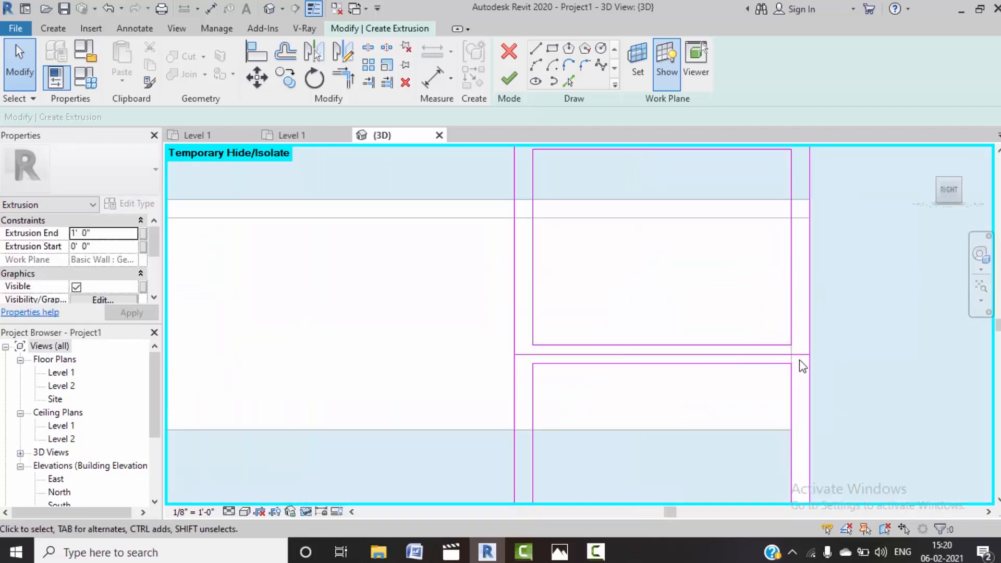
{"action": "left_click", "coordinate": [804, 354]}
{"action": "key", "text": "Delete"}
{"action": "scroll", "coordinate": [809, 354], "scroll_direction": "down", "scroll_amount": 3}
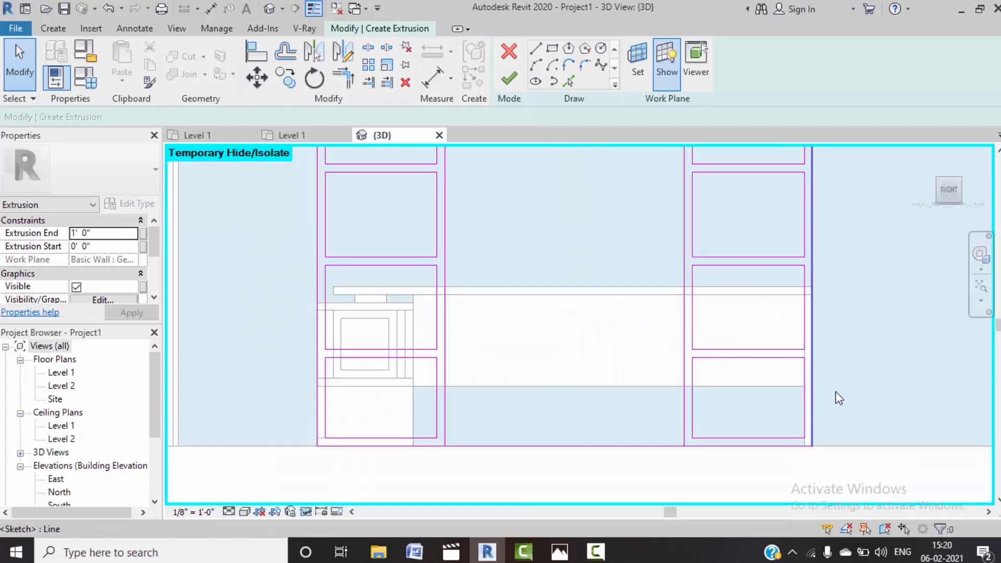
Step: Join the bottom lines of the left and right columns' lowest openings into a line running across the centre bay with Trim/Extend to Corner
{"action": "middle_click_drag", "start_coordinate": [815, 374], "coordinate": [808, 438]}
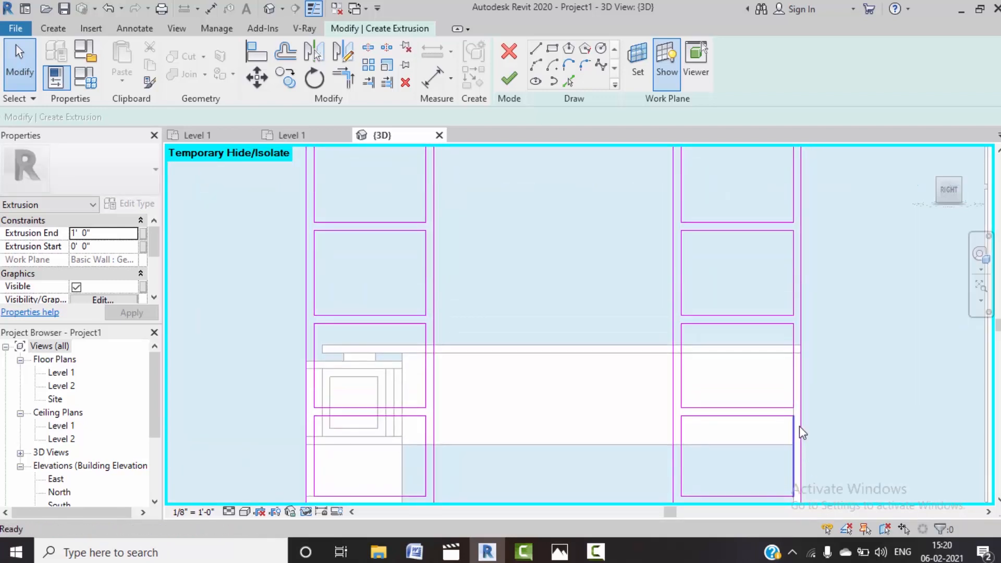
{"action": "middle_click_drag", "start_coordinate": [813, 396], "coordinate": [830, 297]}
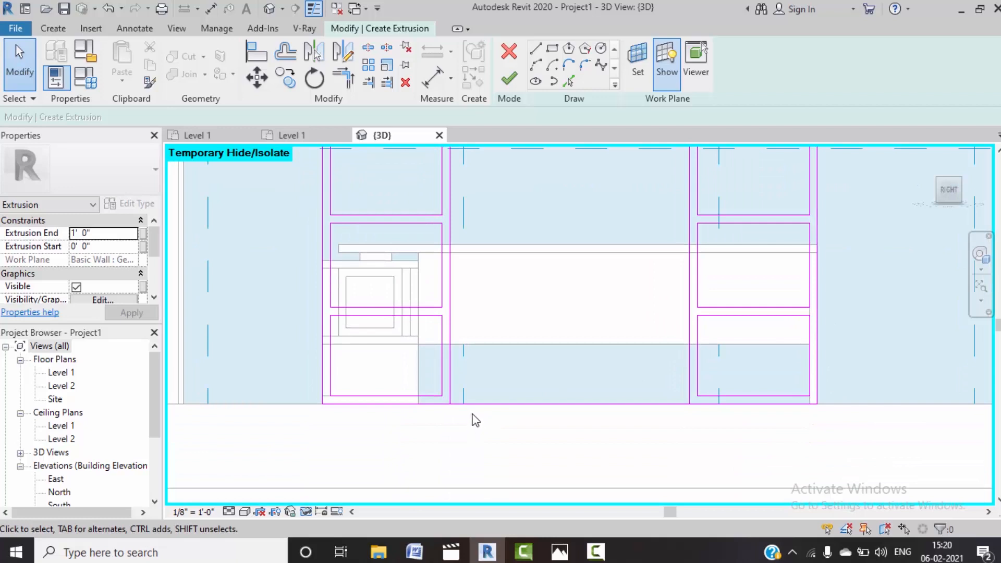
{"action": "left_click", "coordinate": [344, 81]}
{"action": "left_click", "coordinate": [418, 397]}
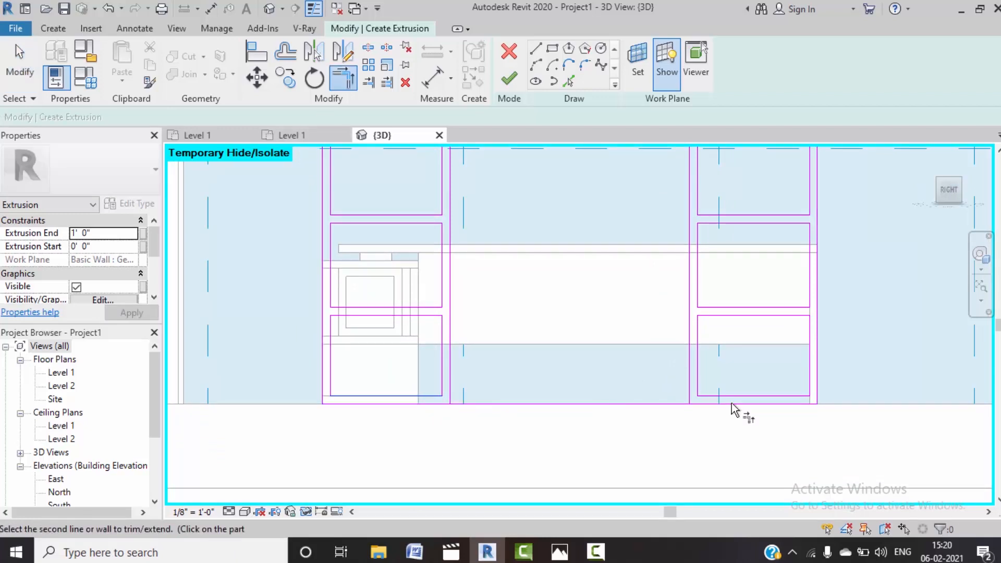
{"action": "left_click", "coordinate": [763, 402]}
{"action": "key", "text": "Escape"}
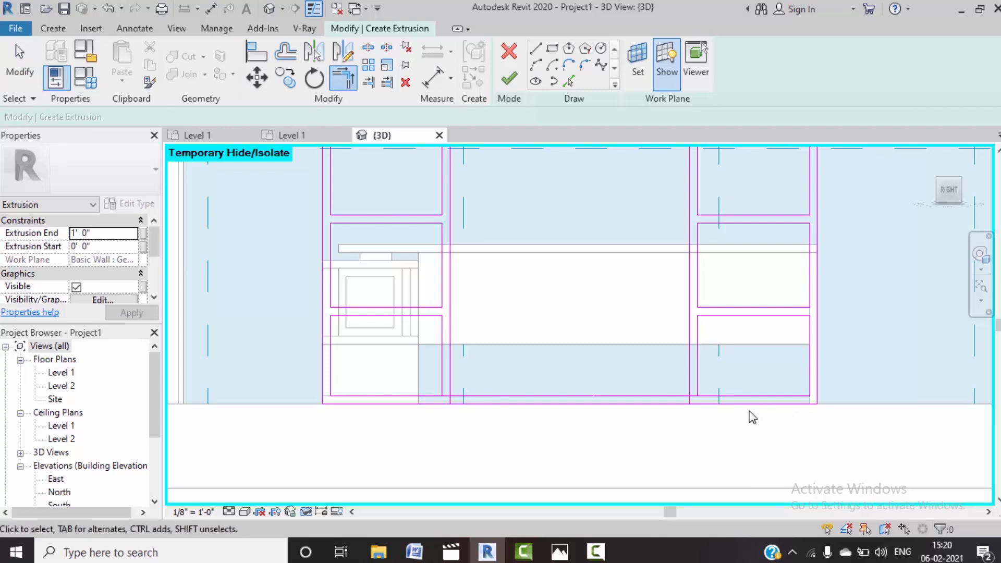
Step: Split the joined bottom line within the right column's inner side board and trim the centre part to the board's line facing the middle bay
{"action": "scroll", "coordinate": [703, 391], "scroll_direction": "up", "scroll_amount": 5}
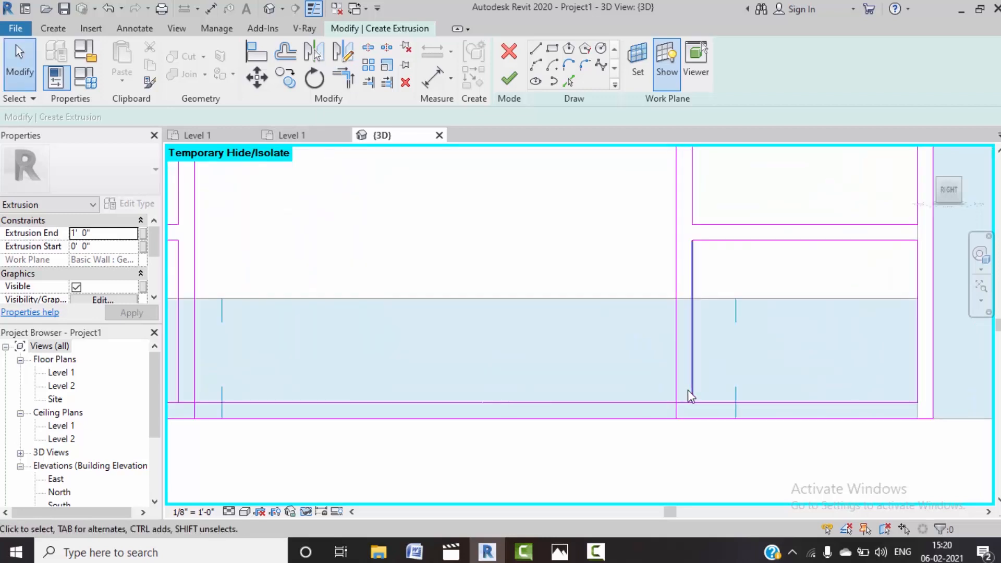
{"action": "scroll", "coordinate": [687, 390], "scroll_direction": "down", "scroll_amount": 3}
{"action": "scroll", "coordinate": [690, 416], "scroll_direction": "up", "scroll_amount": 2}
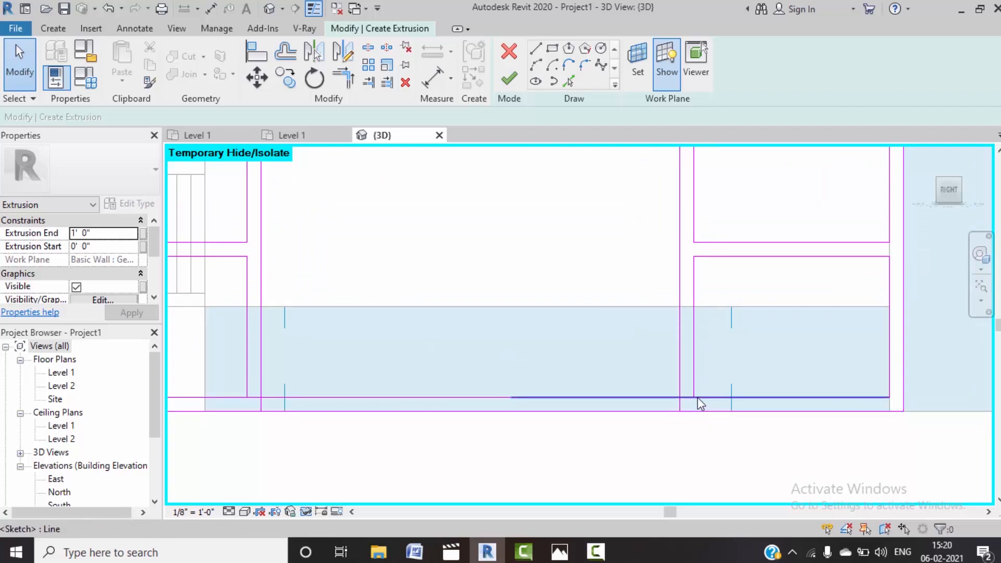
{"action": "scroll", "coordinate": [681, 406], "scroll_direction": "up", "scroll_amount": 2}
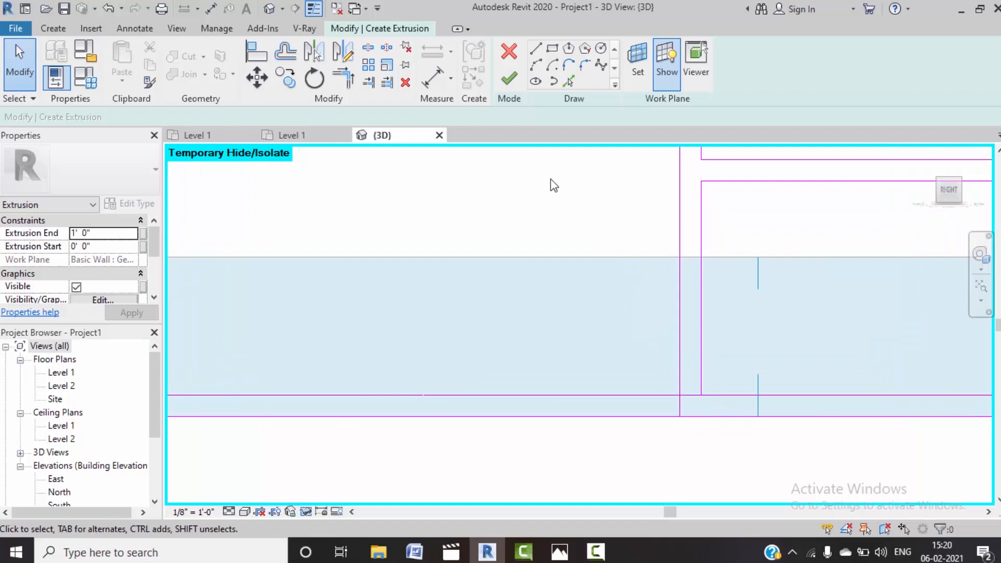
{"action": "left_click", "coordinate": [370, 54]}
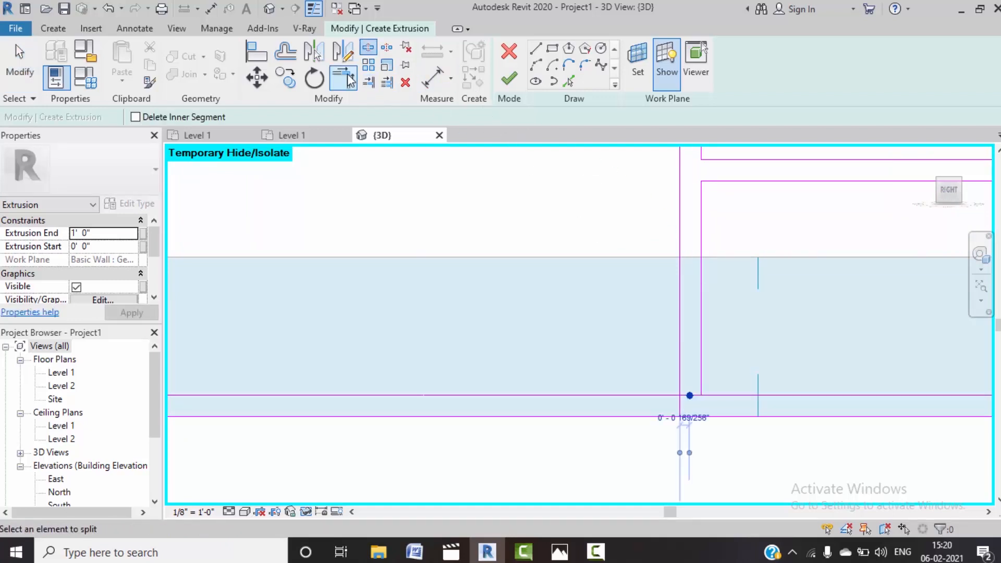
{"action": "key", "text": "t"}
{"action": "key", "text": "r"}
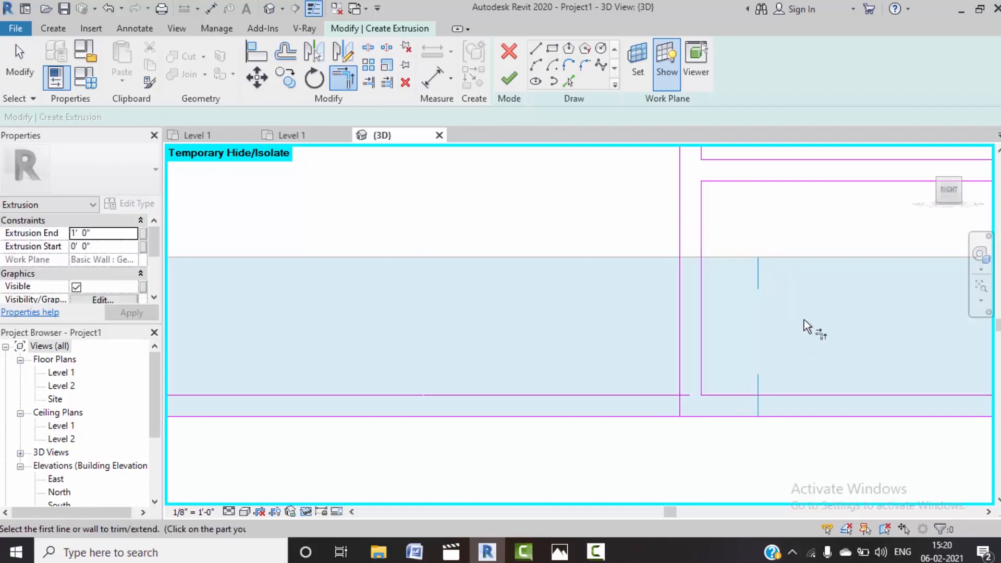
{"action": "scroll", "coordinate": [758, 314], "scroll_direction": "down", "scroll_amount": 1}
{"action": "left_click", "coordinate": [666, 384]}
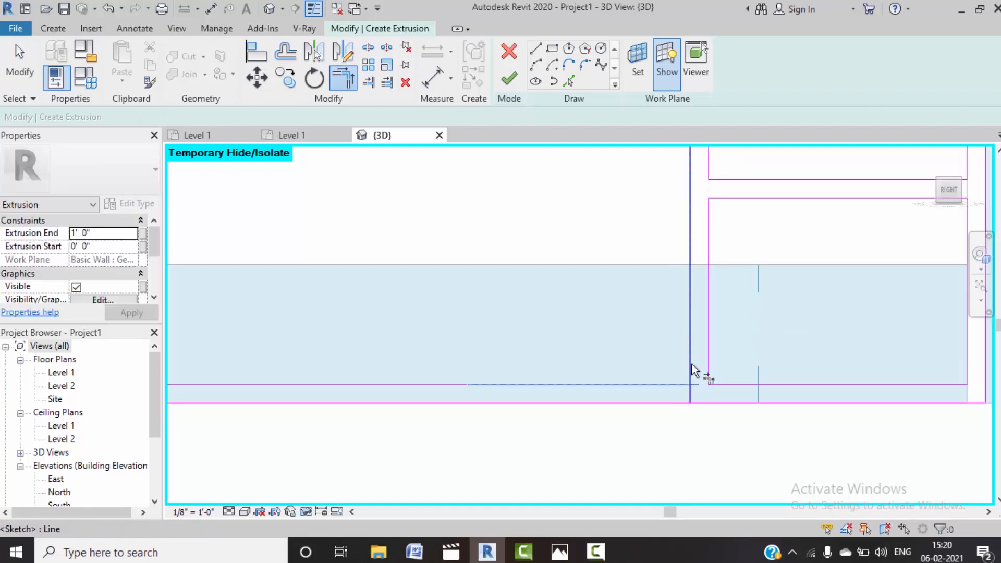
{"action": "left_click", "coordinate": [690, 364]}
{"action": "scroll", "coordinate": [801, 425], "scroll_direction": "down", "scroll_amount": 3}
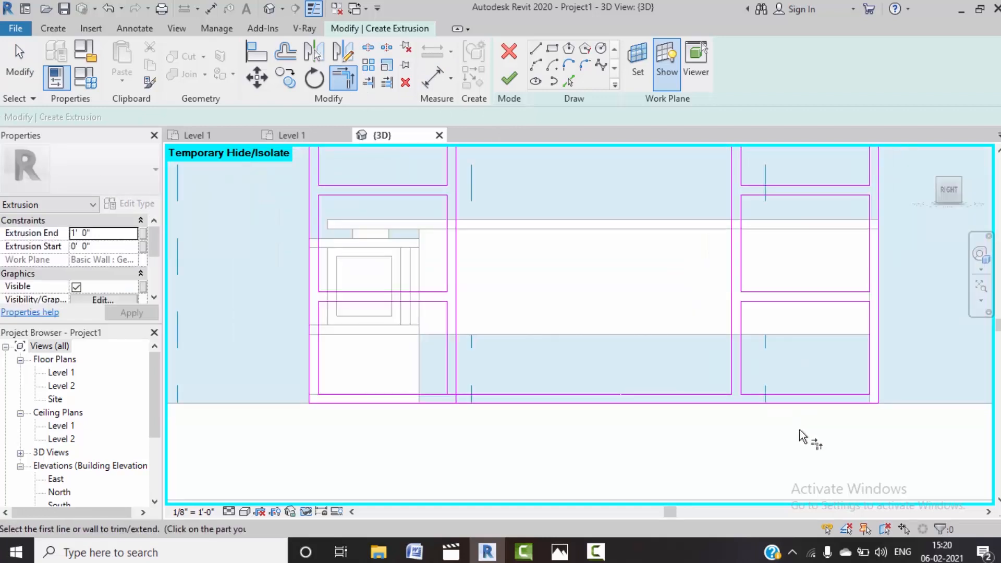
Step: Split the joined bottom line within the left column's inner side board and trim the centre part to the board's line facing the middle bay
{"action": "middle_click_drag", "start_coordinate": [565, 432], "coordinate": [593, 427]}
{"action": "scroll", "coordinate": [479, 388], "scroll_direction": "up", "scroll_amount": 2}
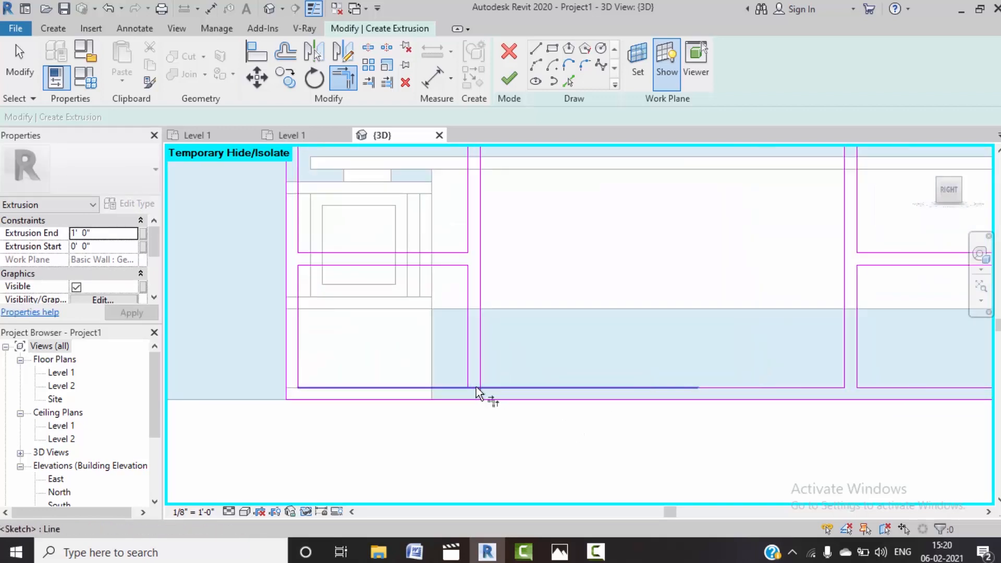
{"action": "left_click", "coordinate": [368, 49]}
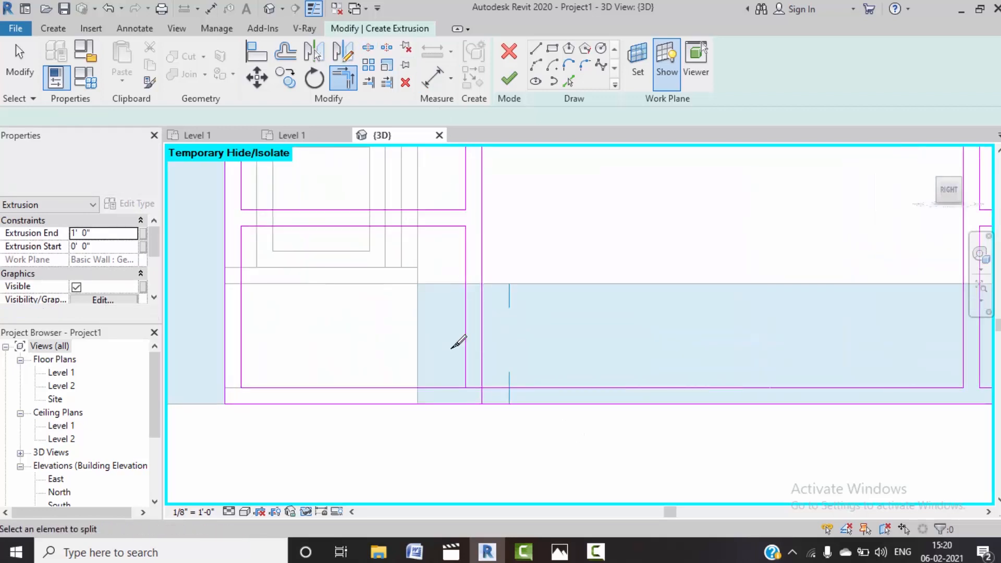
{"action": "left_click", "coordinate": [477, 387]}
{"action": "left_click", "coordinate": [348, 82]}
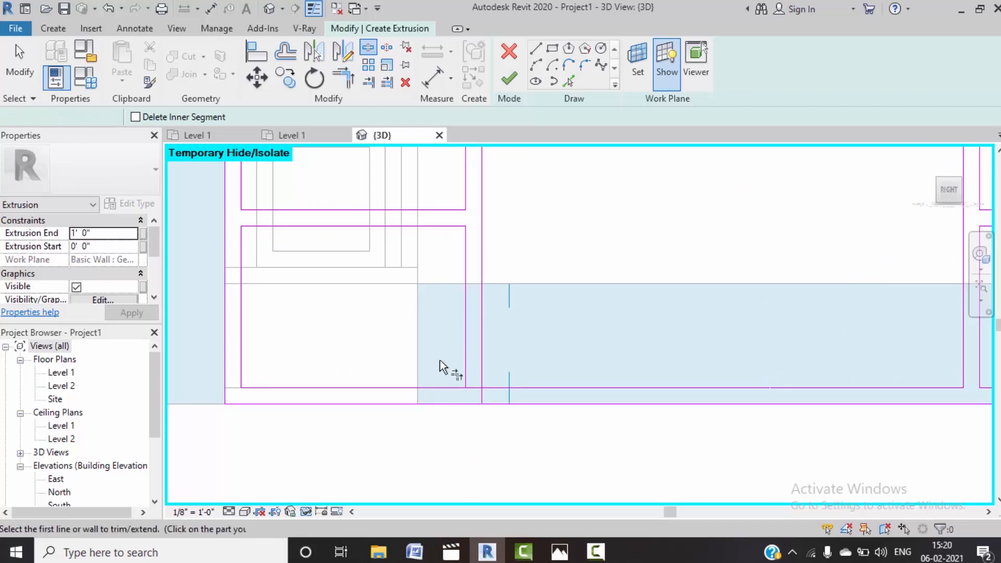
{"action": "left_click", "coordinate": [482, 372]}
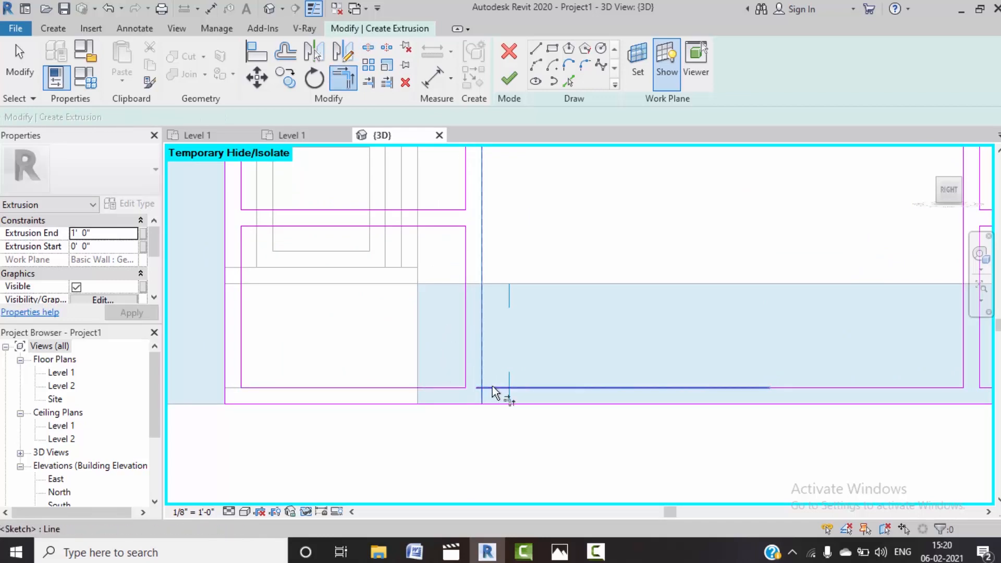
{"action": "scroll", "coordinate": [547, 393], "scroll_direction": "down", "scroll_amount": 3}
Step: Join the columns' top opening lines, split the line within the left column's inner side board, and trim both parts to the board's lines
{"action": "middle_click_drag", "start_coordinate": [547, 393], "coordinate": [599, 418]}
{"action": "scroll", "coordinate": [533, 244], "scroll_direction": "up", "scroll_amount": 5}
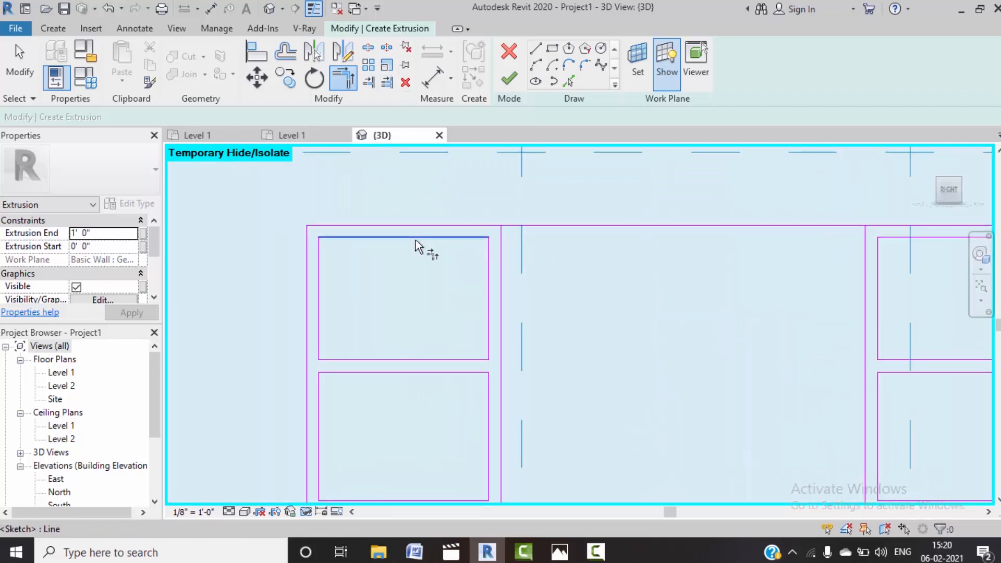
{"action": "middle_click_drag", "start_coordinate": [604, 205], "coordinate": [570, 208]}
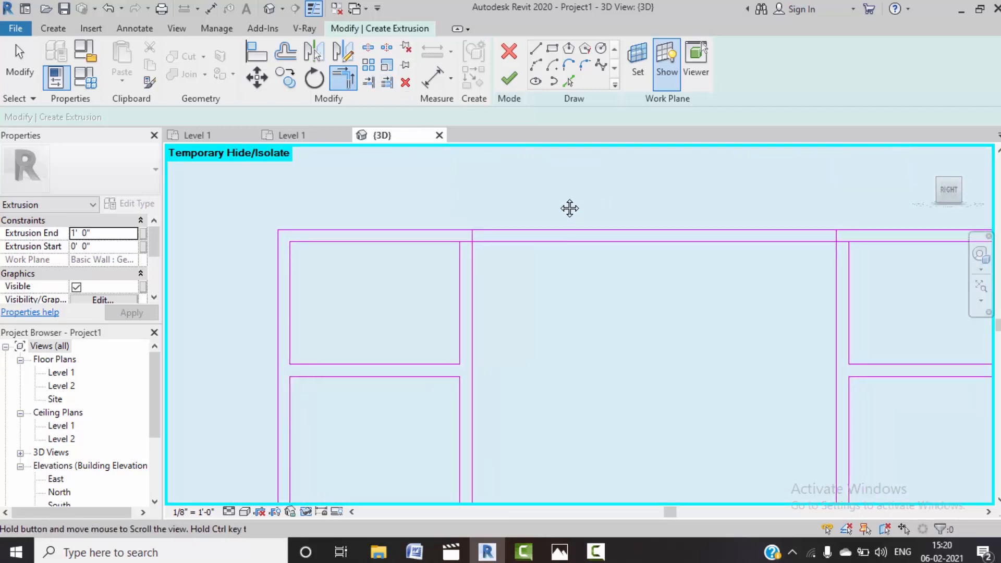
{"action": "left_click", "coordinate": [370, 48]}
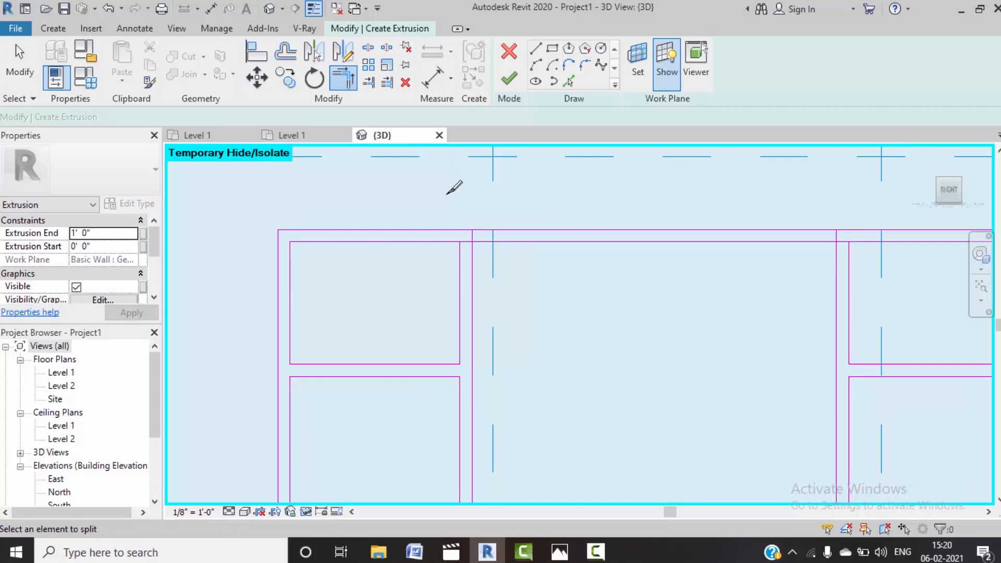
{"action": "scroll", "coordinate": [469, 235], "scroll_direction": "up", "scroll_amount": 2}
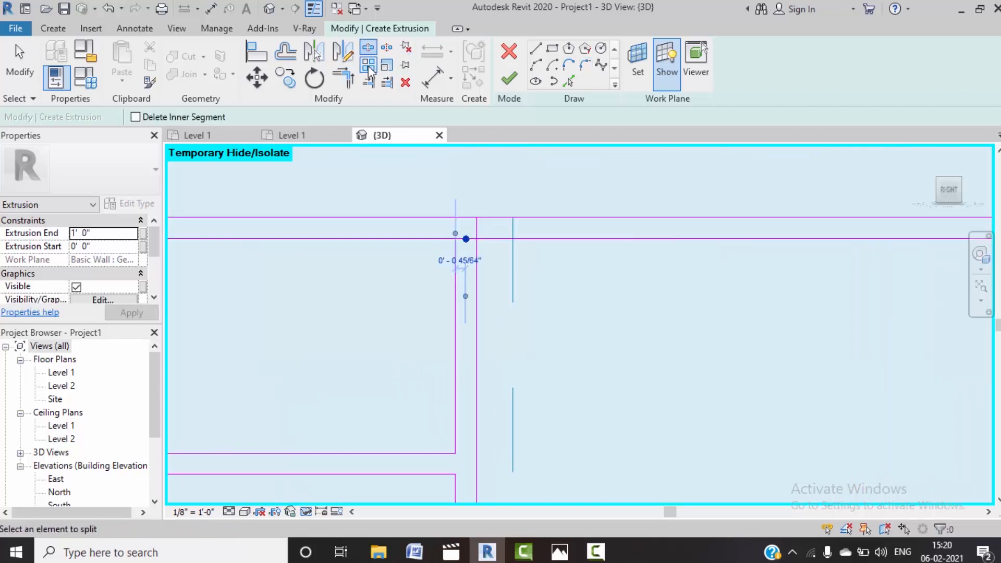
{"action": "left_click", "coordinate": [343, 78]}
{"action": "left_click", "coordinate": [436, 239]}
{"action": "left_click", "coordinate": [455, 261]}
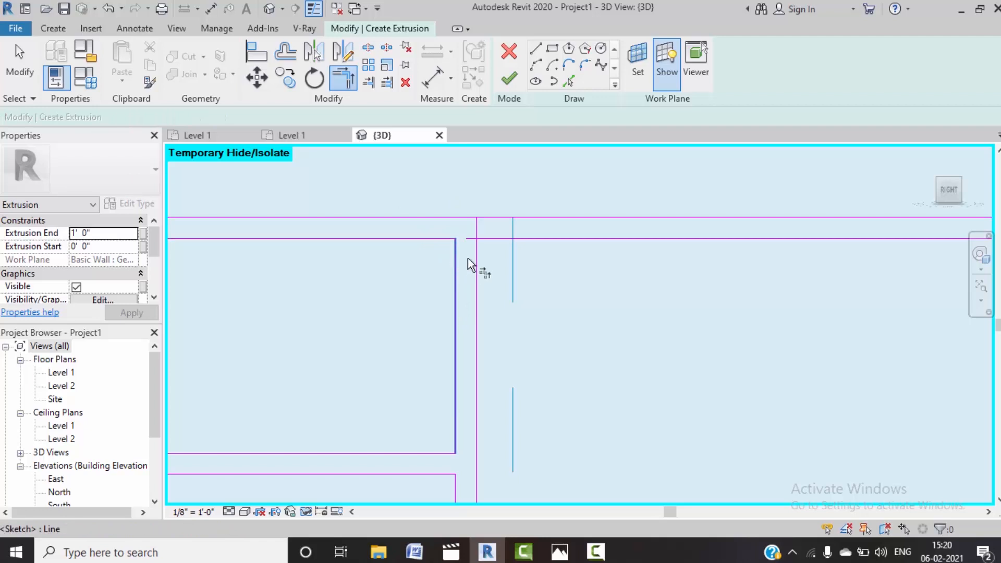
{"action": "left_click", "coordinate": [479, 258]}
{"action": "left_click", "coordinate": [490, 236]}
Step: Split the joined top line within the right column's inner side board and trim both parts to the board's two vertical lines
{"action": "scroll", "coordinate": [563, 266], "scroll_direction": "down", "scroll_amount": 2}
{"action": "mouse_move", "coordinate": [727, 332]}
{"action": "middle_mouse_down"}
{"action": "mouse_move", "coordinate": [702, 322]}
{"action": "mouse_move", "coordinate": [474, 309]}
{"action": "middle_mouse_up"}
{"action": "scroll", "coordinate": [623, 229], "scroll_direction": "up", "scroll_amount": 4}
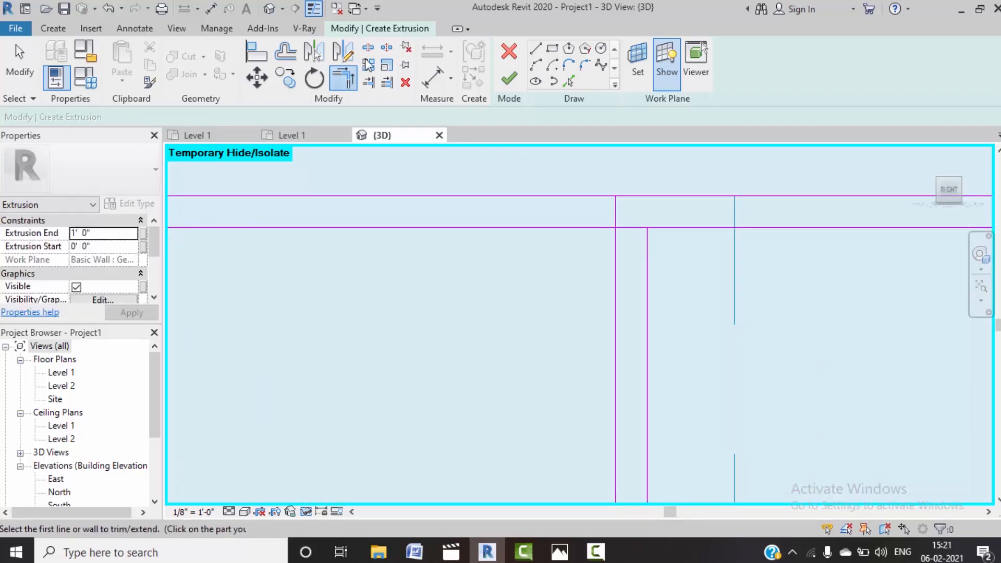
{"action": "key", "text": "s"}
{"action": "key", "text": "l"}
{"action": "left_click", "coordinate": [631, 228]}
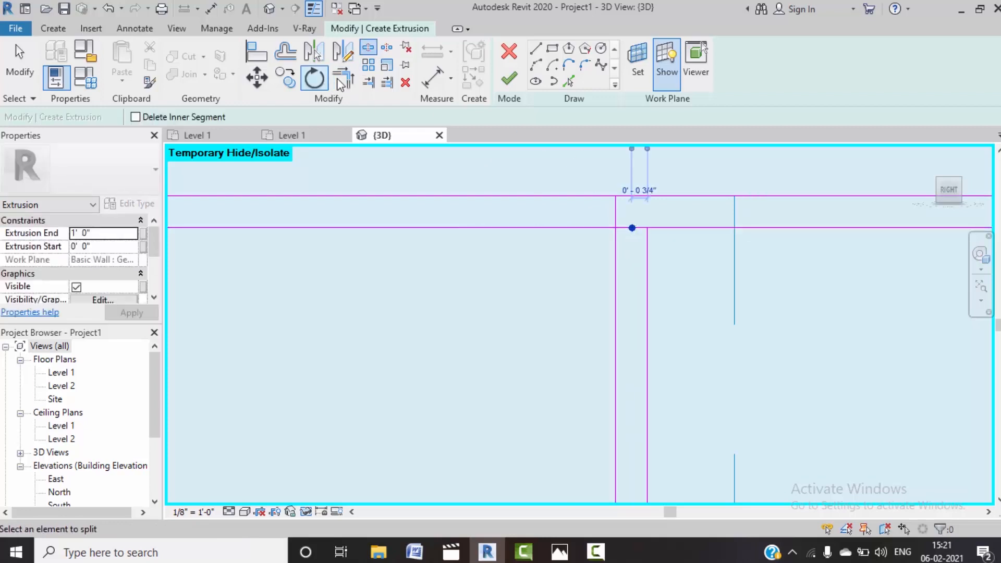
{"action": "key", "text": "t"}
{"action": "key", "text": "r"}
{"action": "left_click", "coordinate": [593, 229]}
{"action": "left_click", "coordinate": [616, 245]}
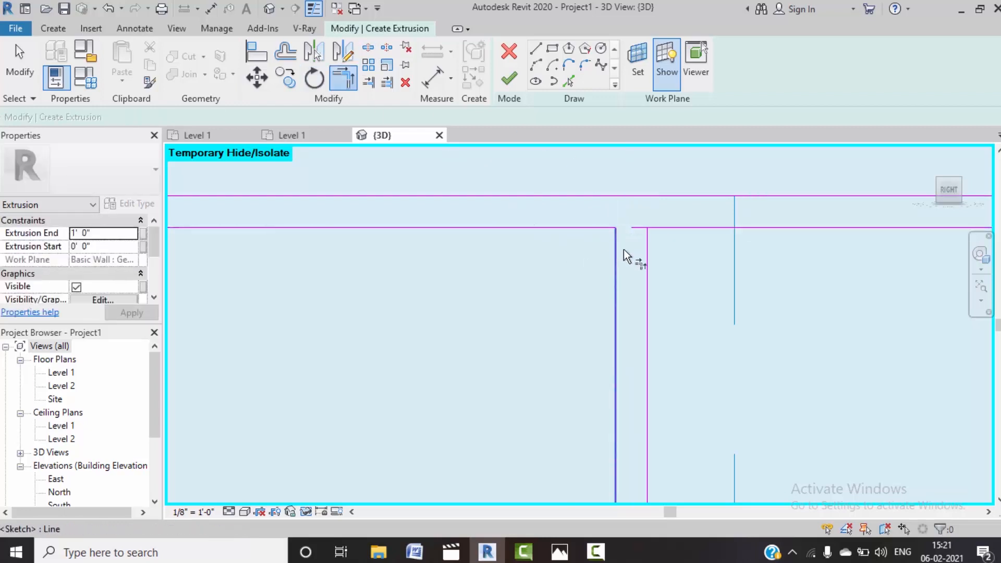
{"action": "left_click", "coordinate": [646, 254]}
{"action": "left_click", "coordinate": [672, 228]}
Step: Finish the bookshelf's extrusion sketch and set the extrusion depth to 1'3"
{"action": "left_click", "coordinate": [509, 80]}
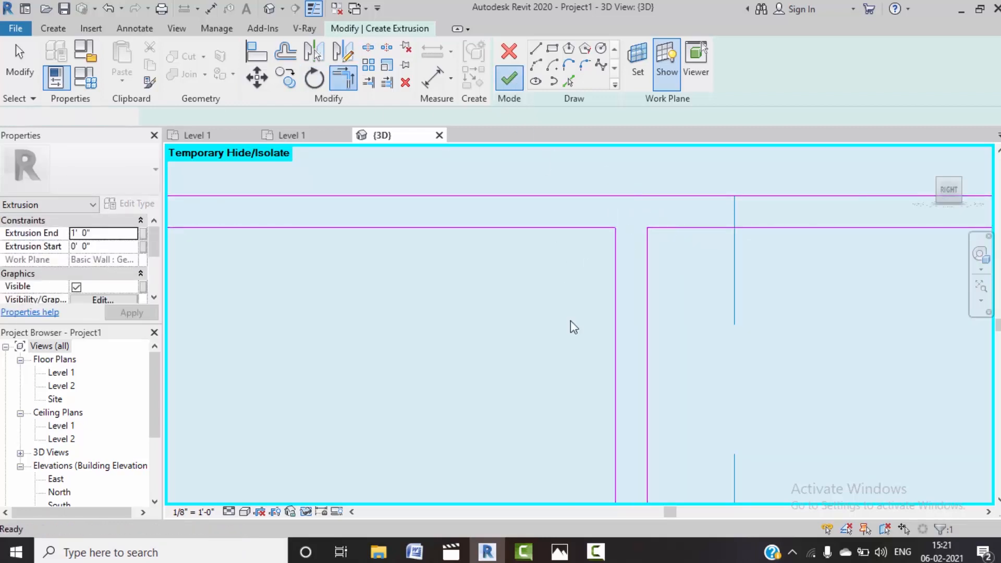
{"action": "scroll", "coordinate": [578, 338], "scroll_direction": "down", "scroll_amount": 6}
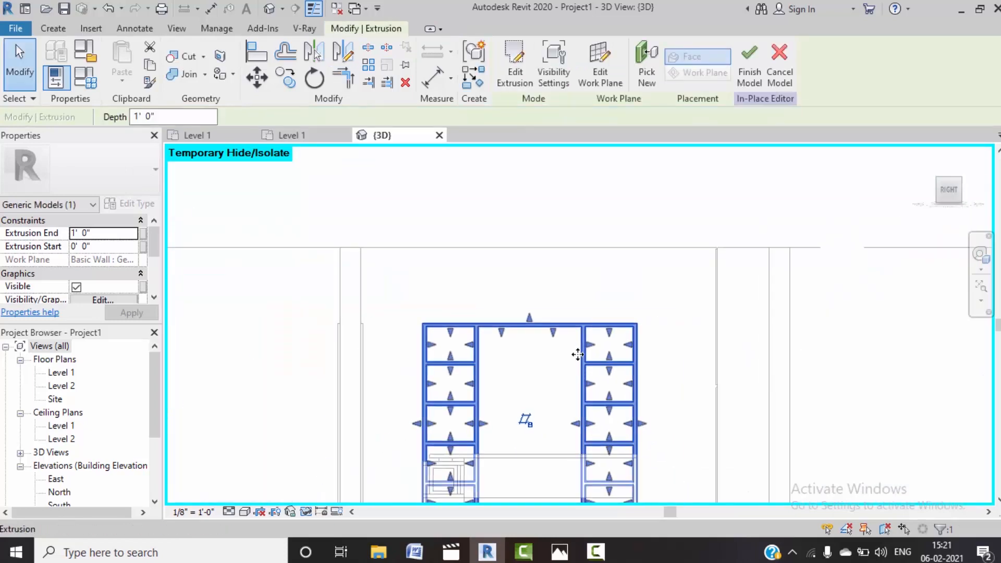
{"action": "middle_click_drag", "start_coordinate": [615, 364], "coordinate": [623, 317]}
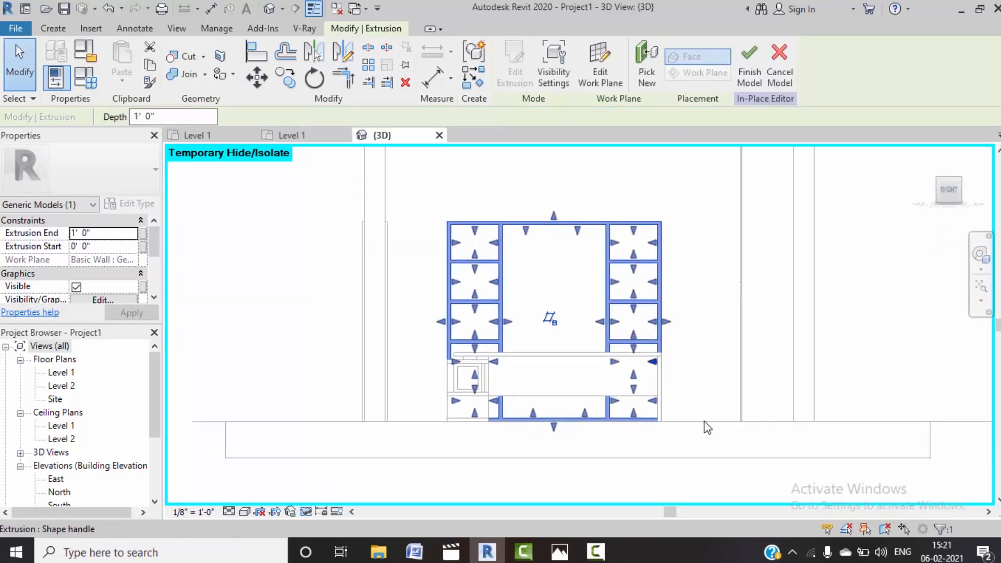
{"action": "middle_click_drag", "start_coordinate": [713, 402], "coordinate": [715, 513], "text": "shift"}
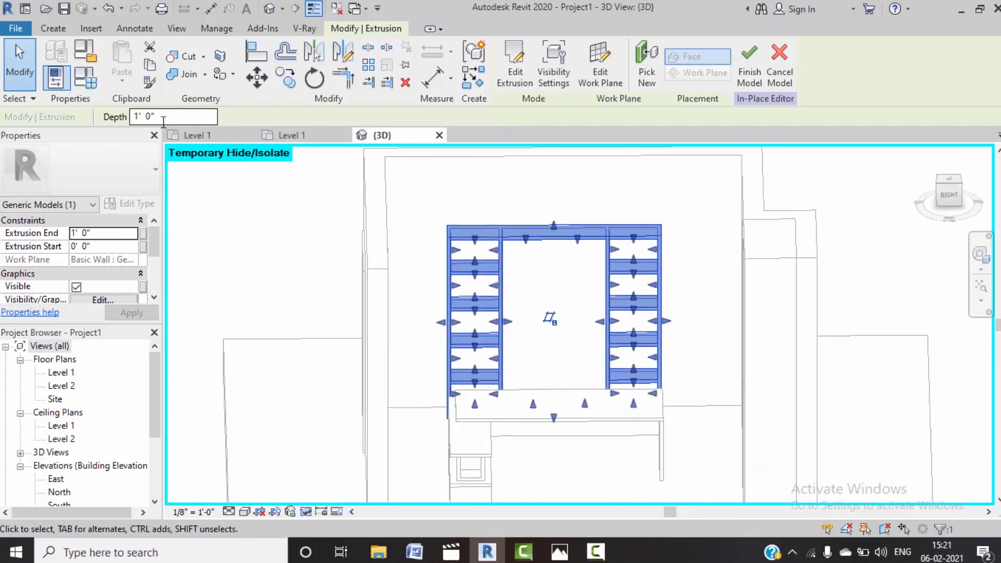
{"action": "type", "text": "1"}
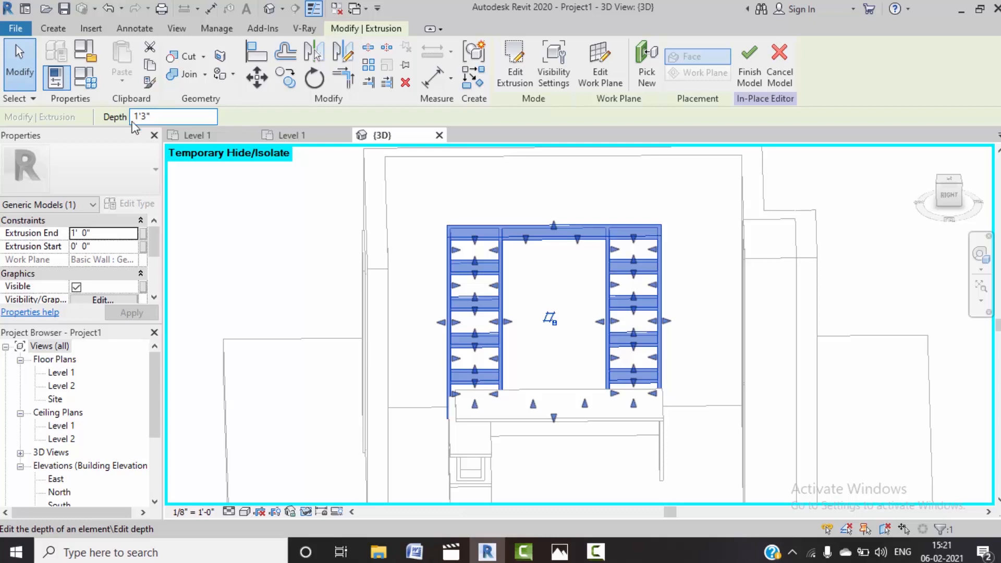
{"action": "key", "text": "Return"}
{"action": "left_click", "coordinate": [289, 235]}
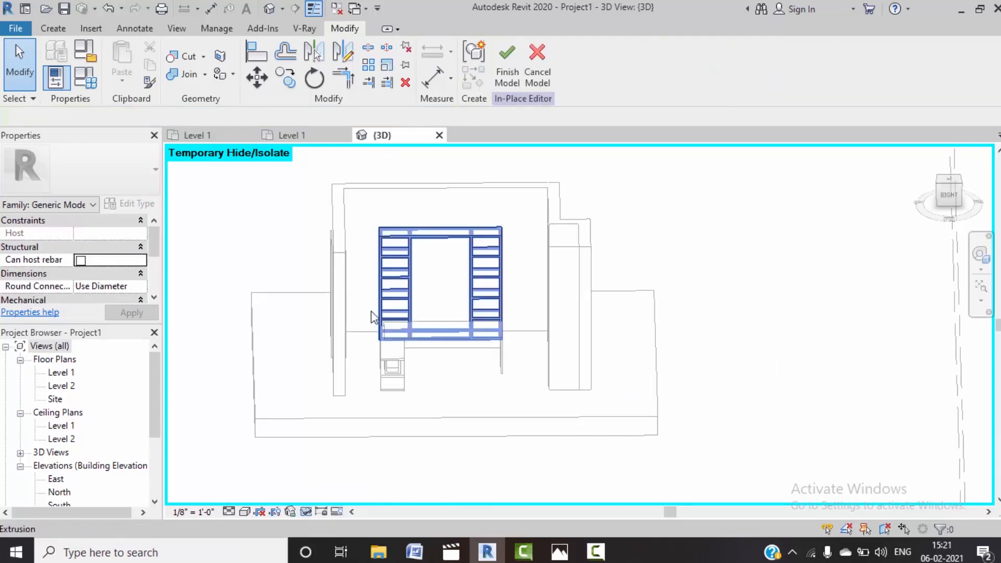
{"action": "middle_click_drag", "start_coordinate": [353, 319], "coordinate": [361, 244], "text": "shift"}
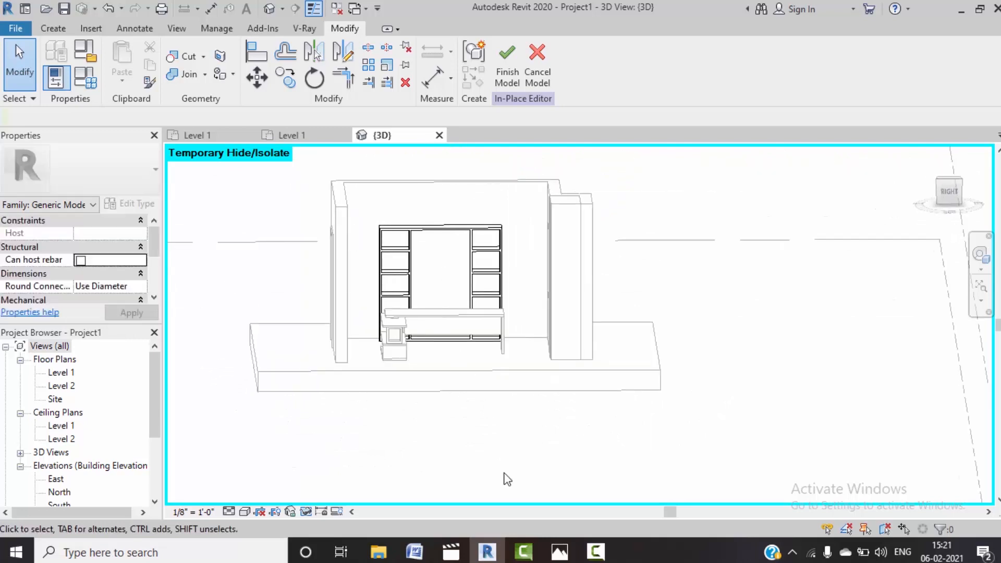
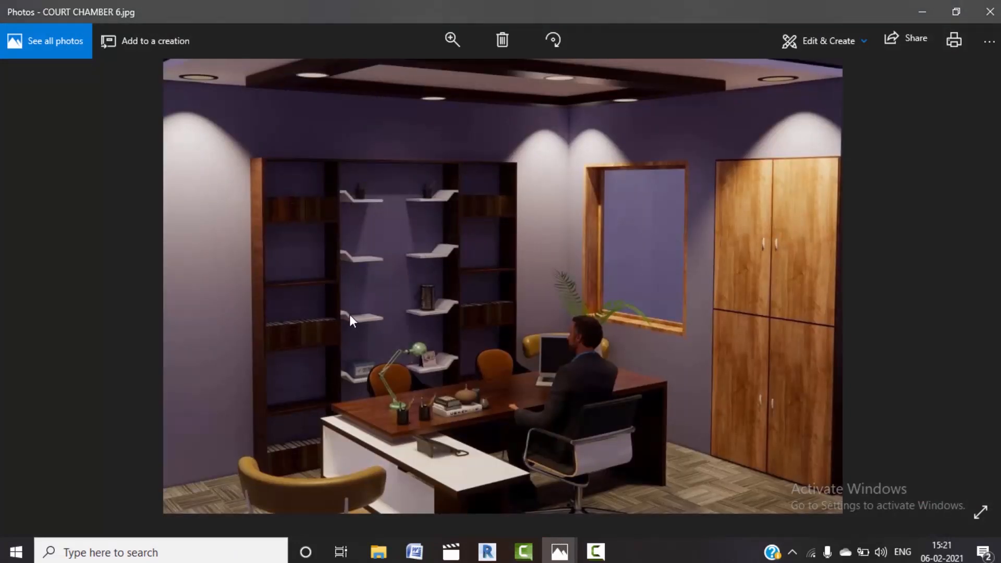
Step: Finish the in-place bookshelf model and temporarily hide the boss table in front of it
{"action": "left_click", "coordinate": [922, 11]}
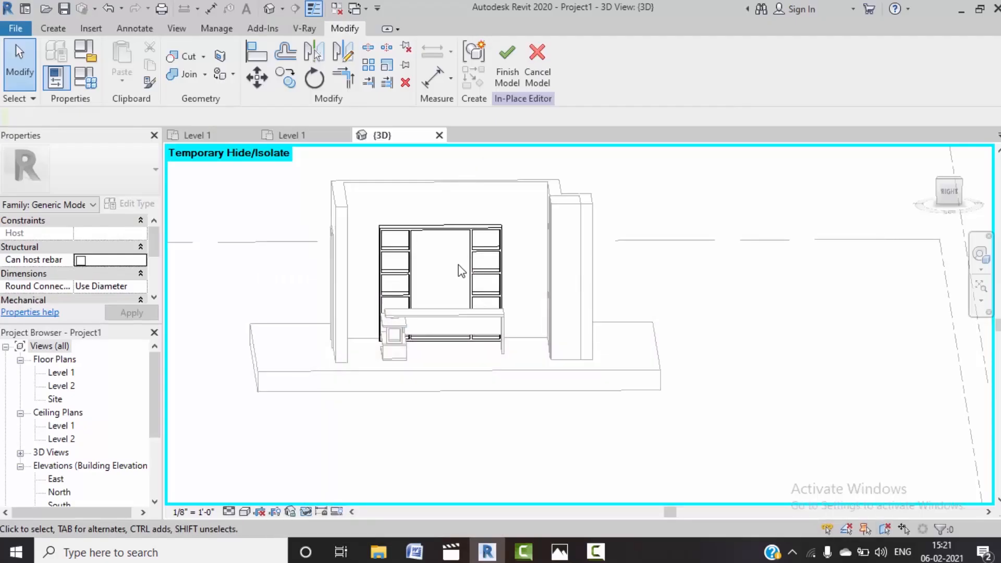
{"action": "left_click", "coordinate": [434, 319]}
{"action": "key", "text": "h"}
{"action": "key", "text": "h"}
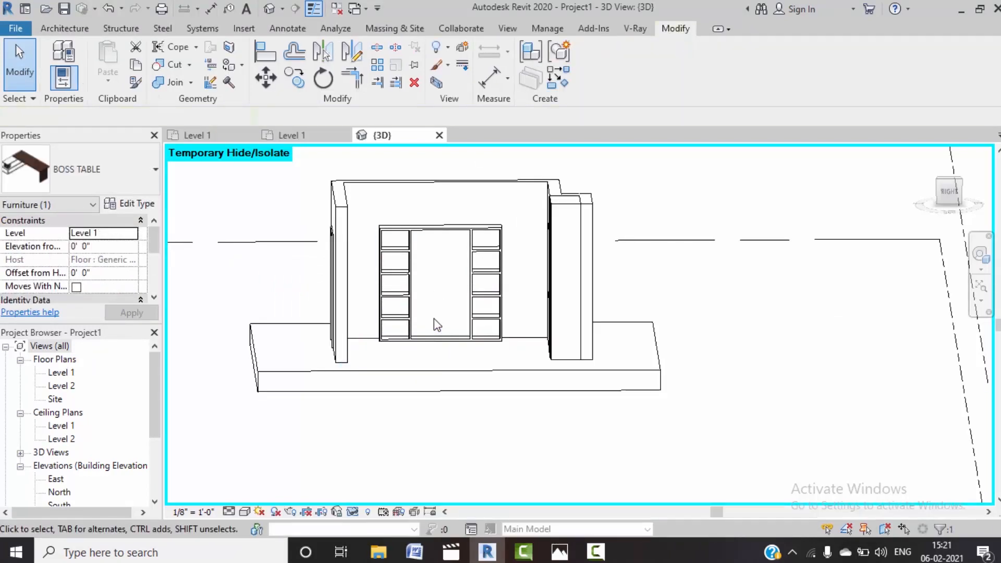
Step: Show the model squarely from the right side and open the bookshelf for in-place editing
{"action": "left_click", "coordinate": [949, 191]}
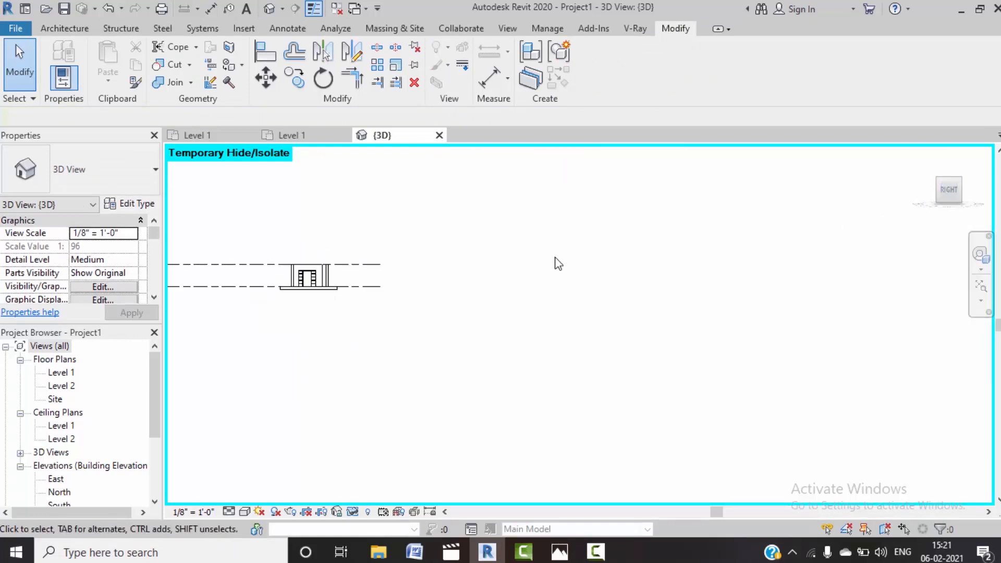
{"action": "middle_click_drag", "start_coordinate": [281, 306], "coordinate": [590, 355]}
{"action": "scroll", "coordinate": [624, 349], "scroll_direction": "up", "scroll_amount": 5}
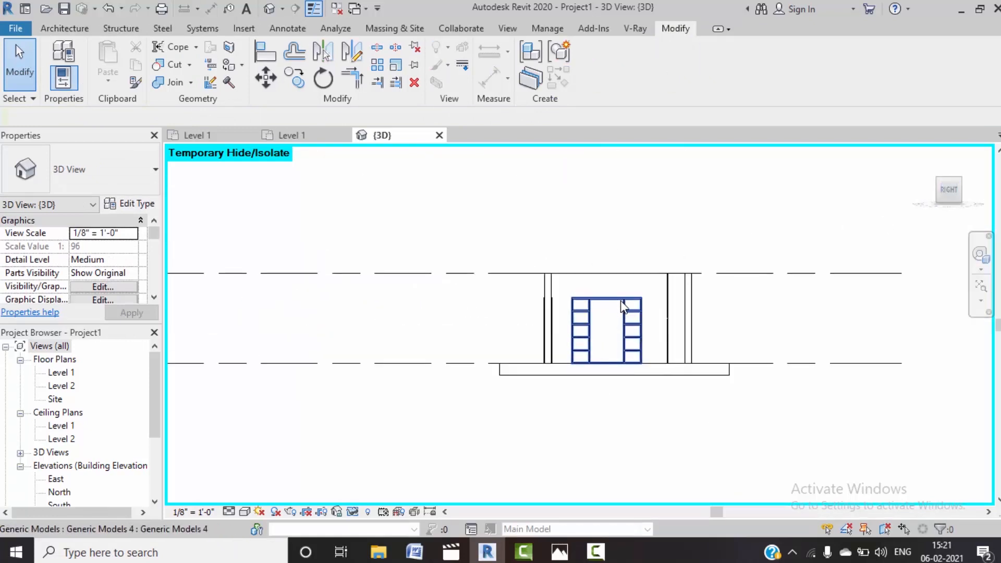
{"action": "left_click", "coordinate": [624, 307]}
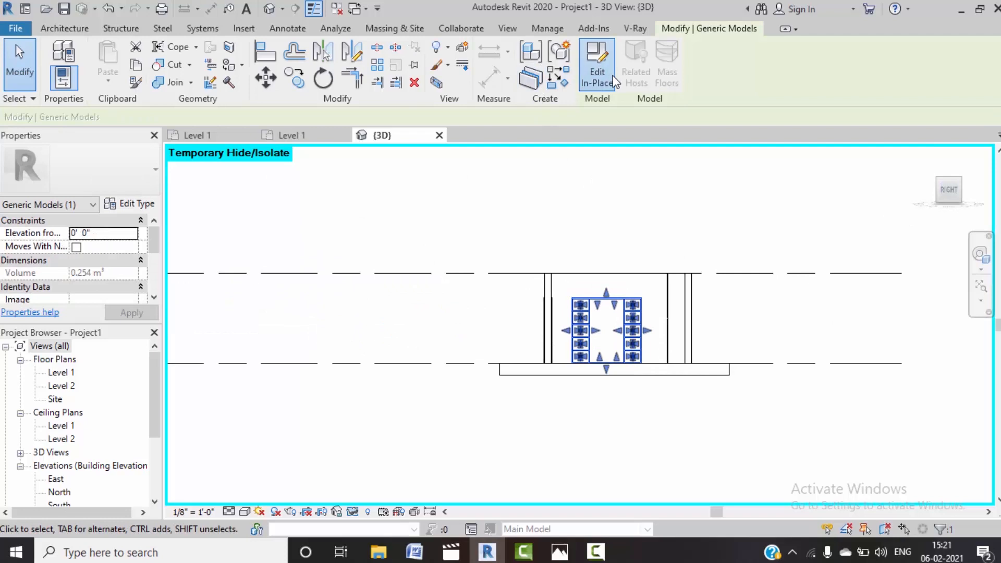
{"action": "left_click", "coordinate": [598, 73]}
{"action": "scroll", "coordinate": [605, 302], "scroll_direction": "up", "scroll_amount": 5}
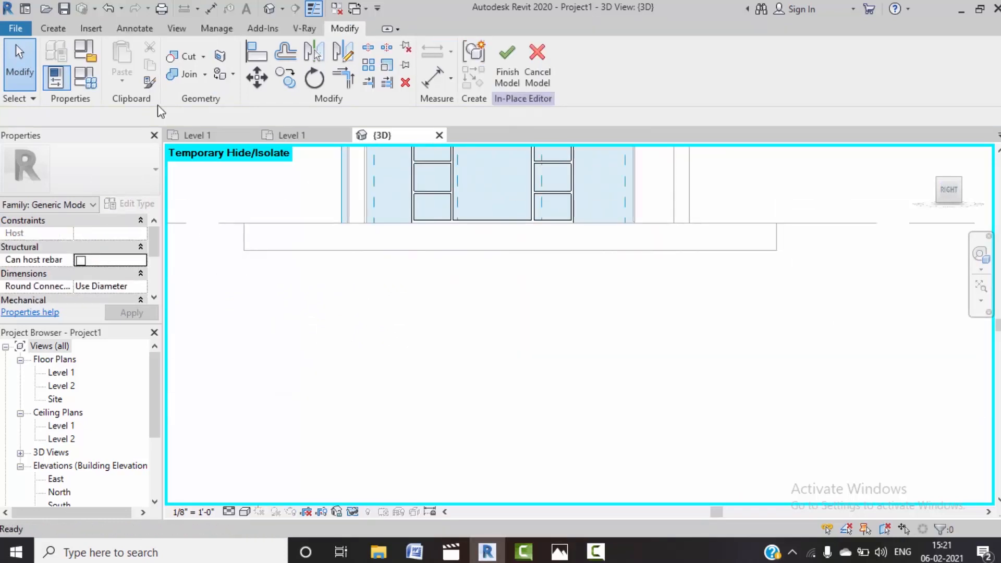
{"action": "middle_click_drag", "start_coordinate": [496, 326], "coordinate": [418, 387]}
Step: Start a new extrusion and sketch a bent shelf line from the left column's inner board: 3" horizontal, about 5" down at 45°, 9" horizontal
{"action": "left_click", "coordinate": [53, 28]}
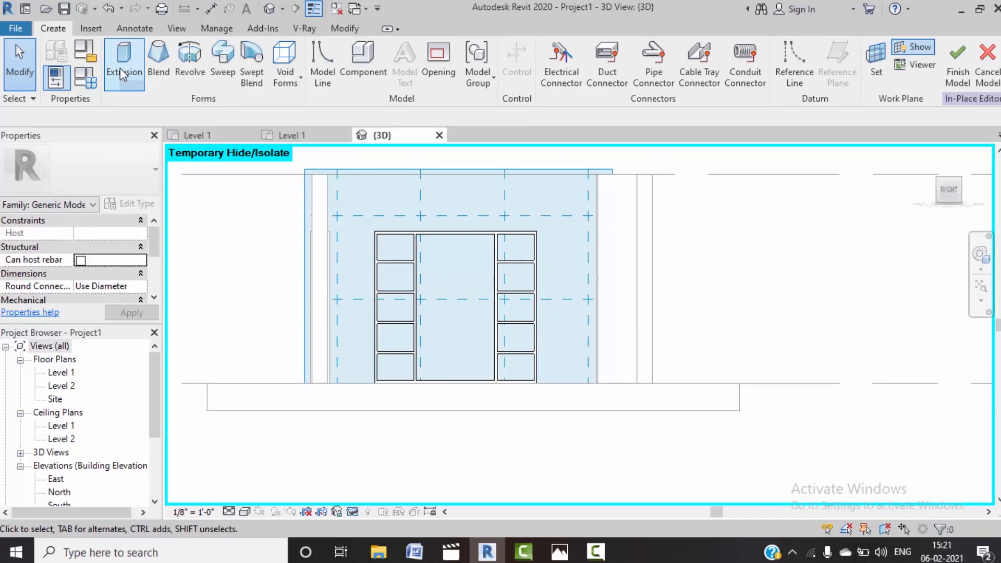
{"action": "left_click", "coordinate": [124, 69]}
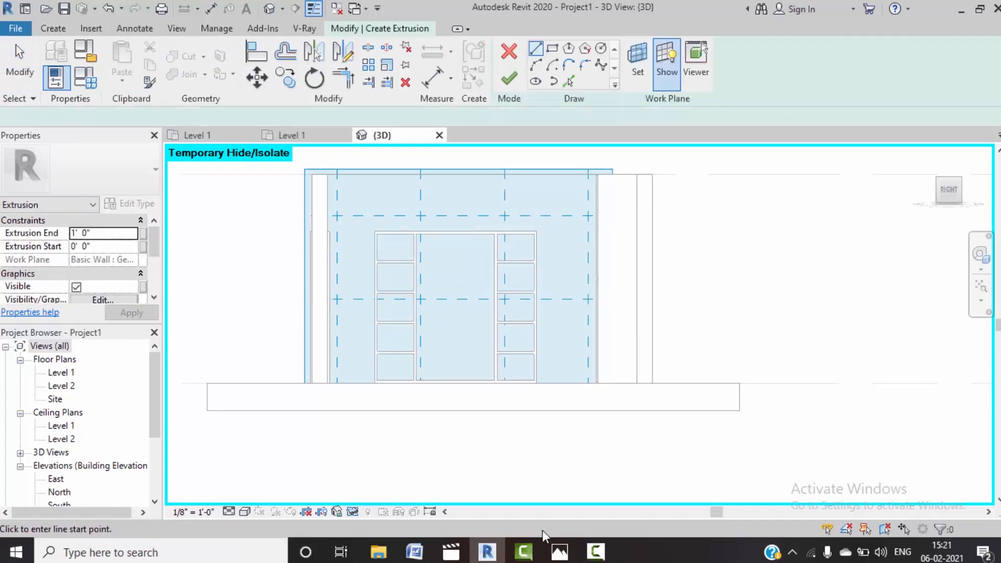
{"action": "mouse_move", "coordinate": [558, 554]}
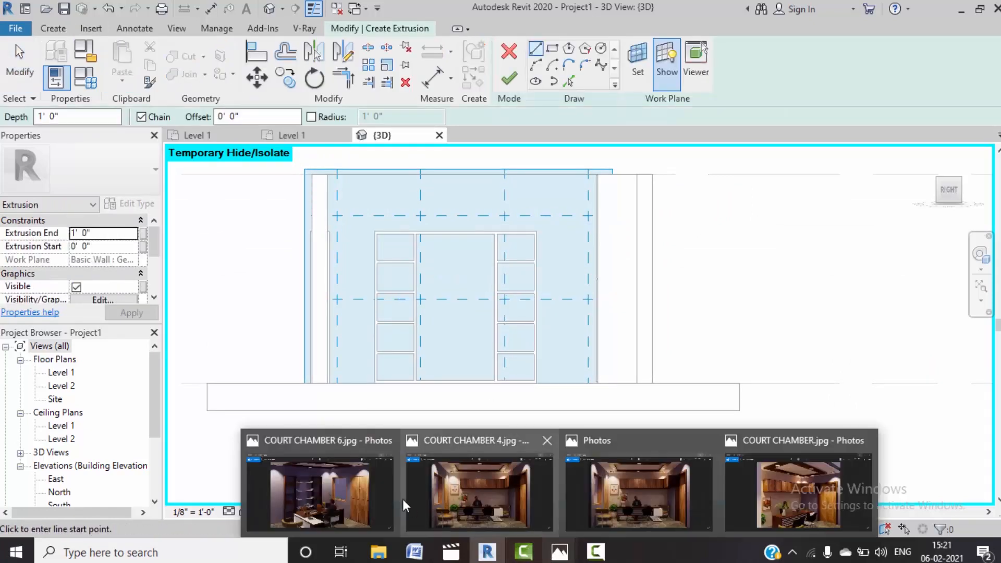
{"action": "left_click", "coordinate": [358, 478]}
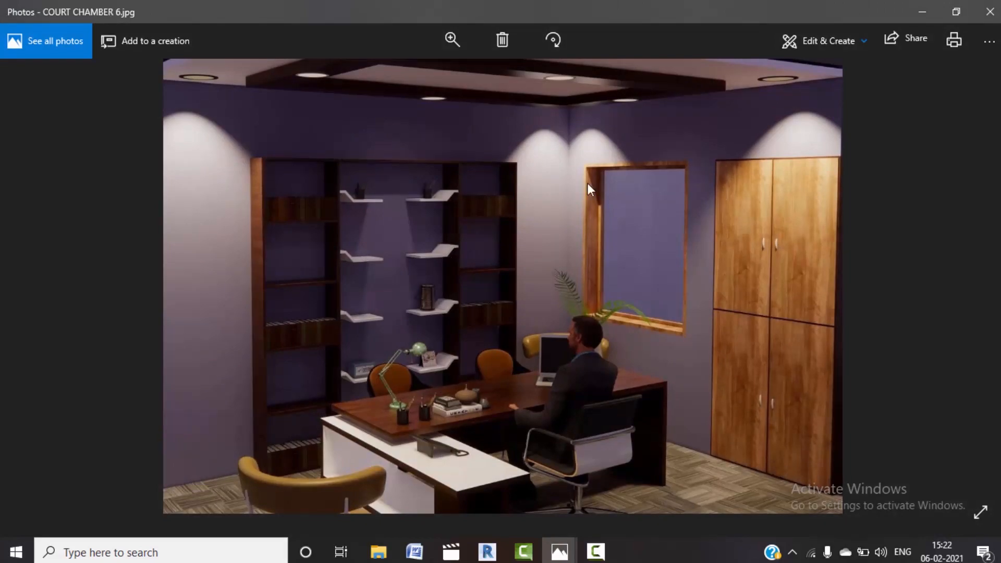
{"action": "left_click", "coordinate": [922, 13]}
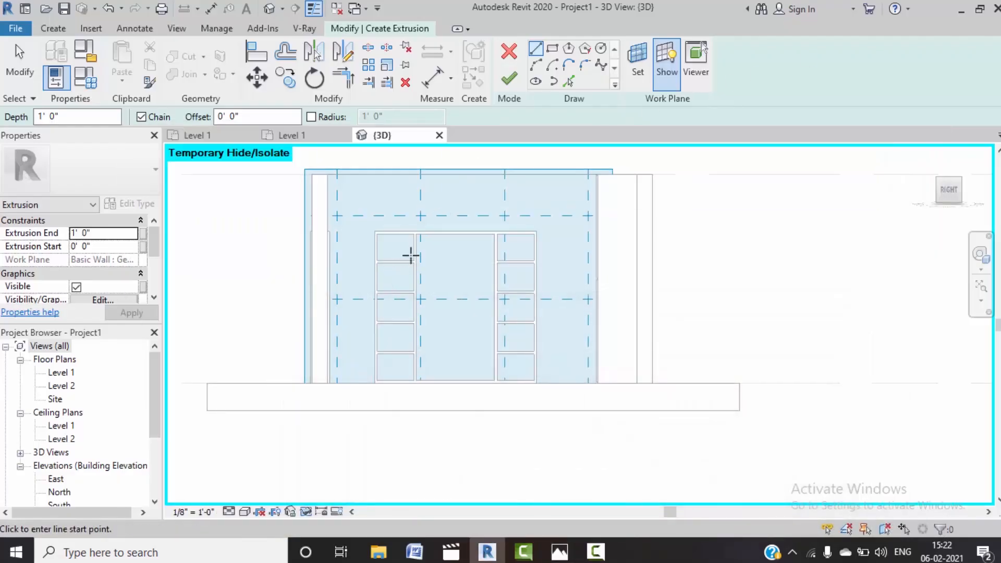
{"action": "scroll", "coordinate": [430, 248], "scroll_direction": "up", "scroll_amount": 2}
{"action": "middle_click_drag", "start_coordinate": [434, 255], "coordinate": [401, 247]}
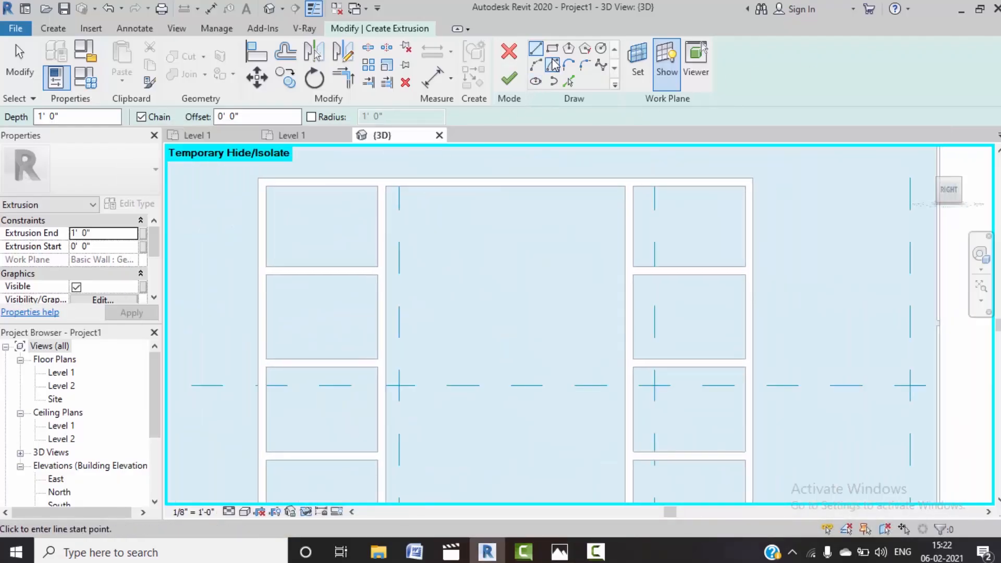
{"action": "scroll", "coordinate": [381, 227], "scroll_direction": "up", "scroll_amount": 2}
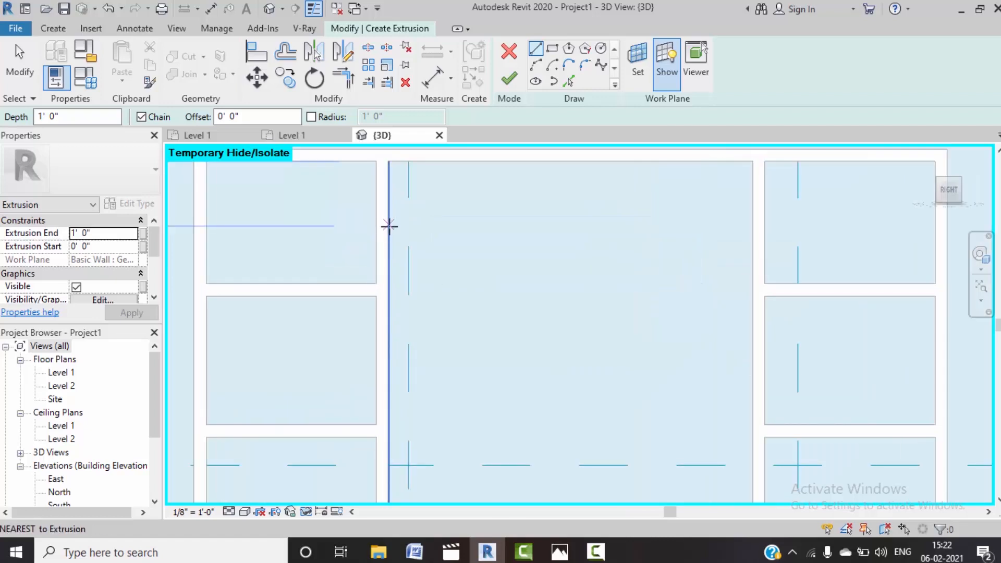
{"action": "left_click", "coordinate": [389, 225]}
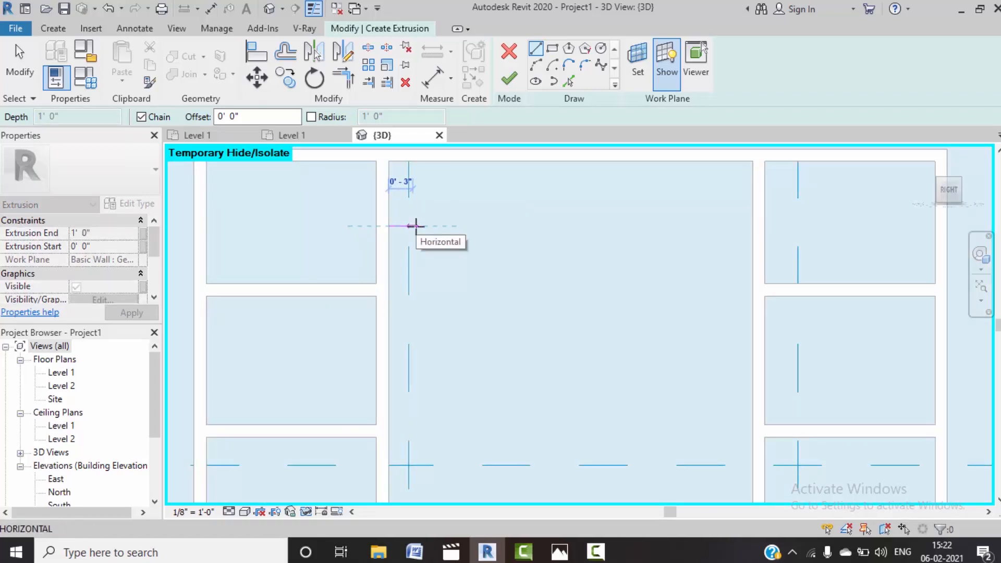
{"action": "left_click", "coordinate": [413, 226]}
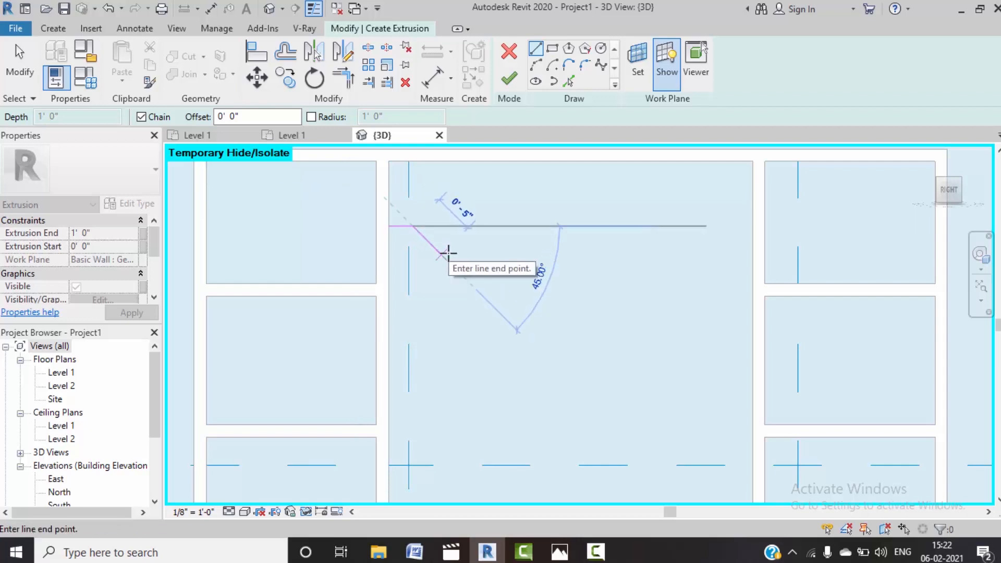
{"action": "left_click", "coordinate": [442, 254]}
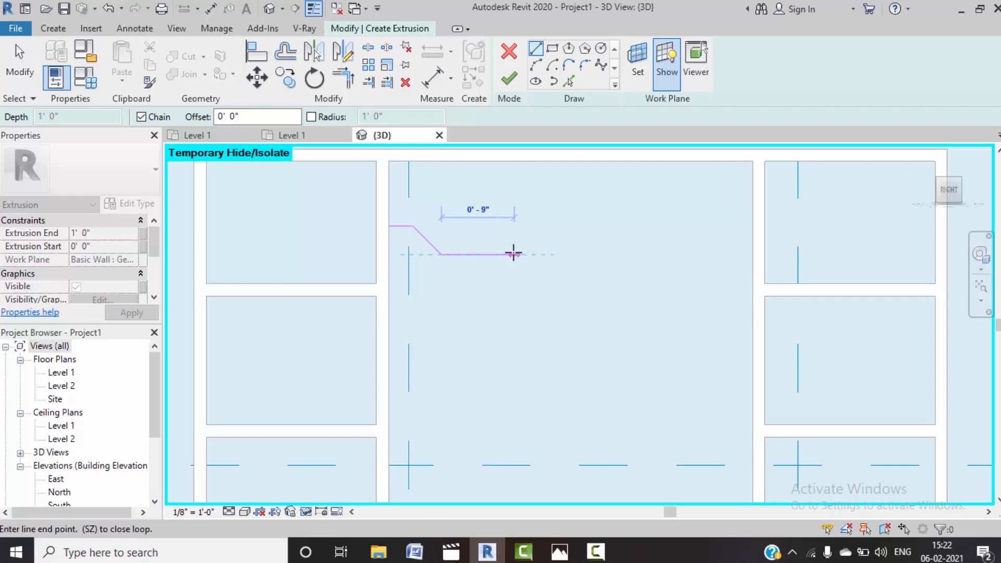
{"action": "left_click", "coordinate": [514, 254]}
Step: Offset the three bent shelf lines downward by 3/4" and compare the shape with the shelves in the reference image
{"action": "left_click", "coordinate": [570, 82]}
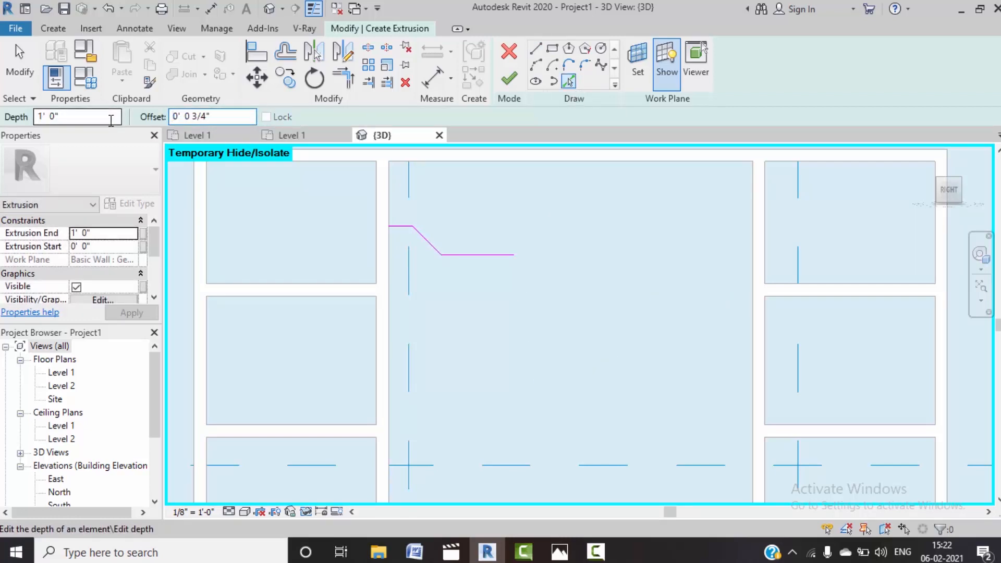
{"action": "scroll", "coordinate": [401, 220], "scroll_direction": "up", "scroll_amount": 3}
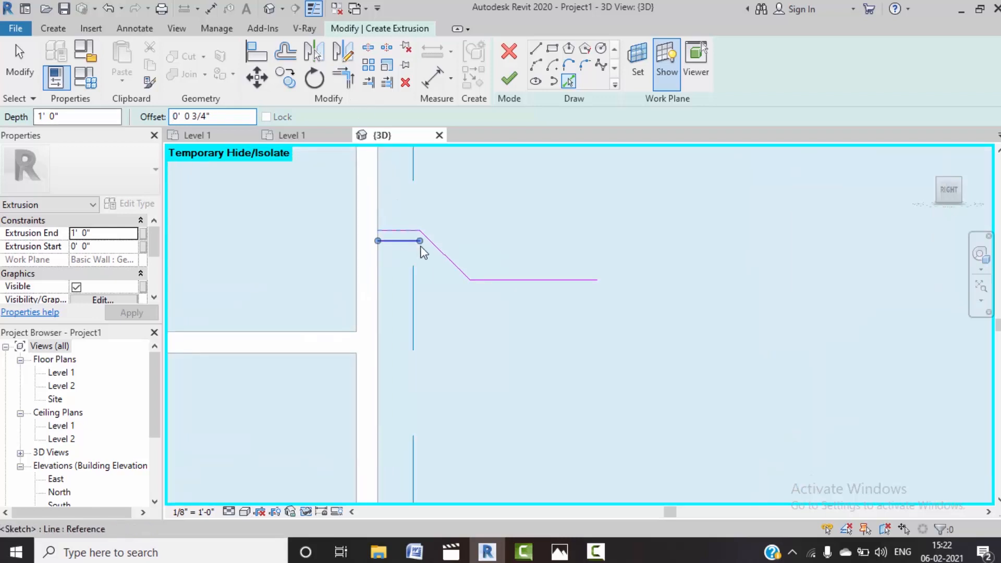
{"action": "left_click", "coordinate": [505, 284]}
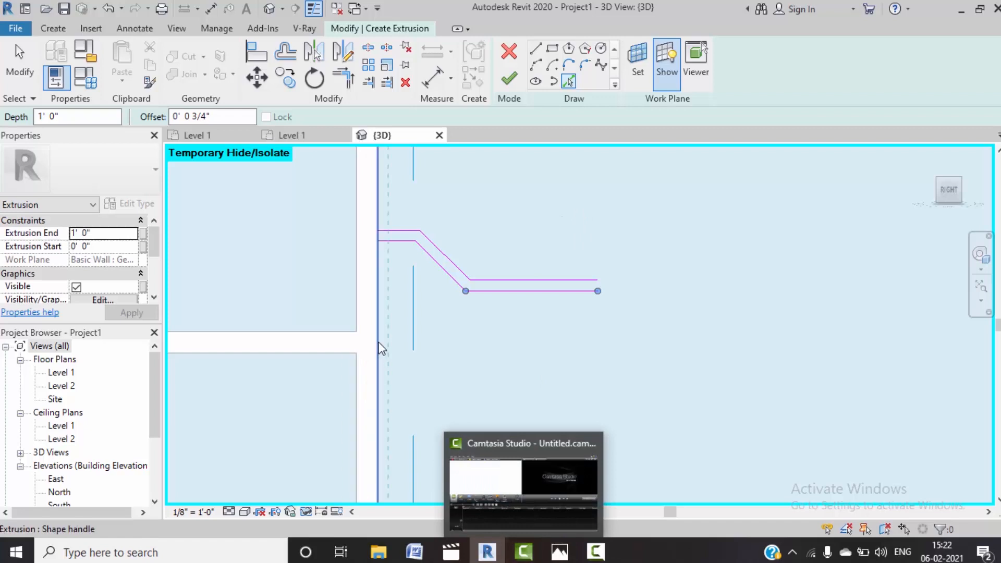
{"action": "scroll", "coordinate": [475, 356], "scroll_direction": "down", "scroll_amount": 2}
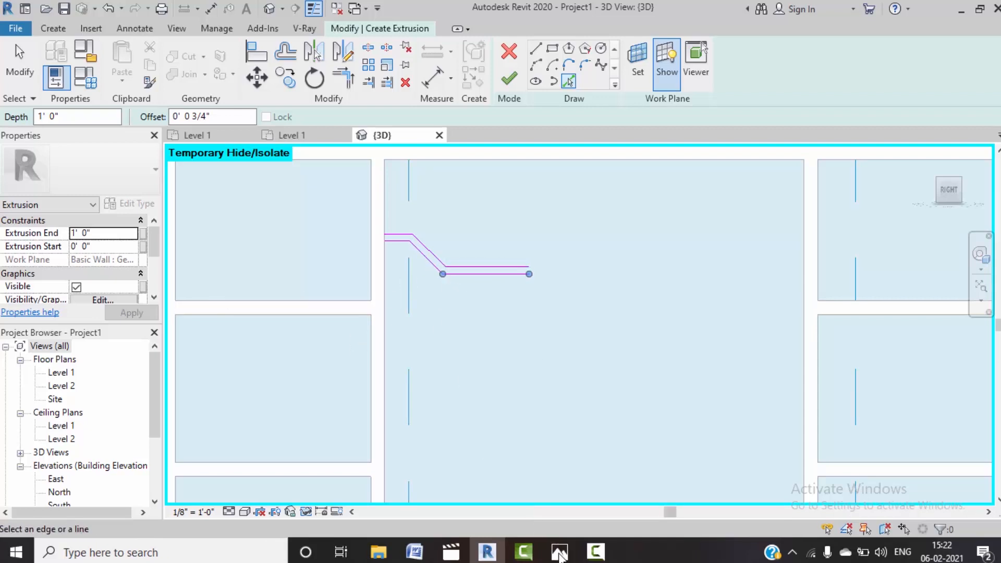
{"action": "mouse_move", "coordinate": [559, 552]}
{"action": "left_click", "coordinate": [314, 511]}
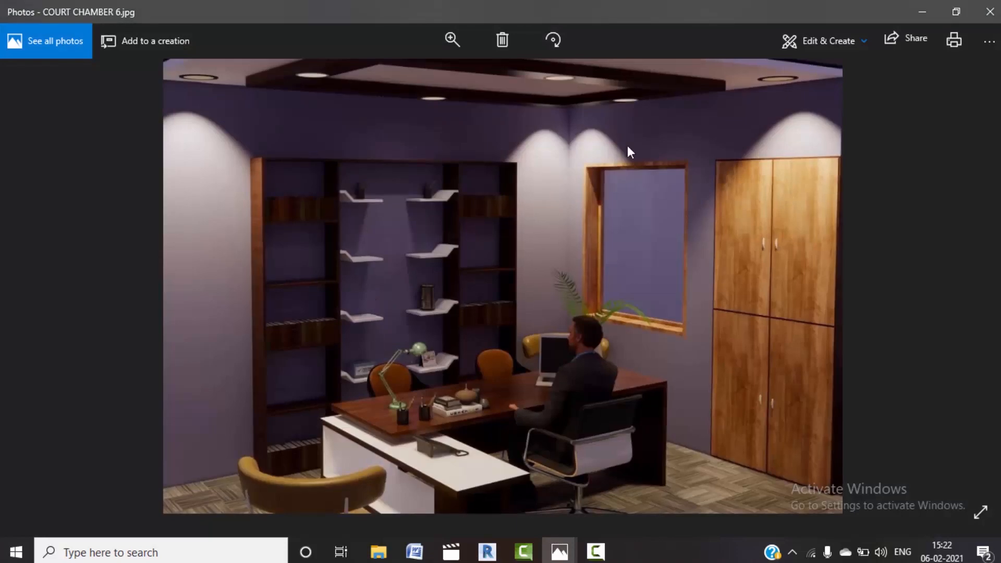
{"action": "left_click", "coordinate": [916, 18]}
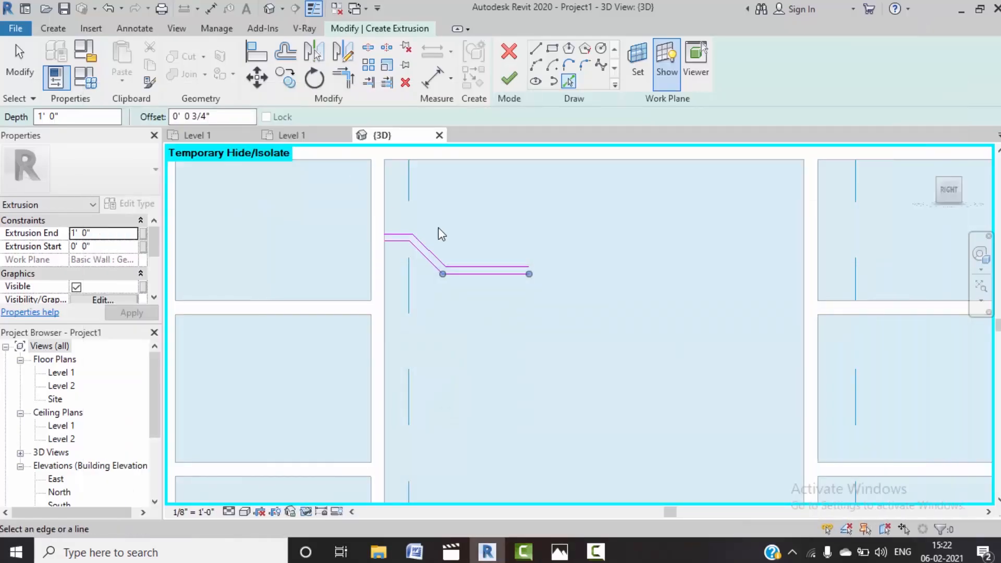
Step: Draw a vertical end line at the shelf profile's free end and extend both long lines to meet it
{"action": "scroll", "coordinate": [451, 239], "scroll_direction": "down", "scroll_amount": 2}
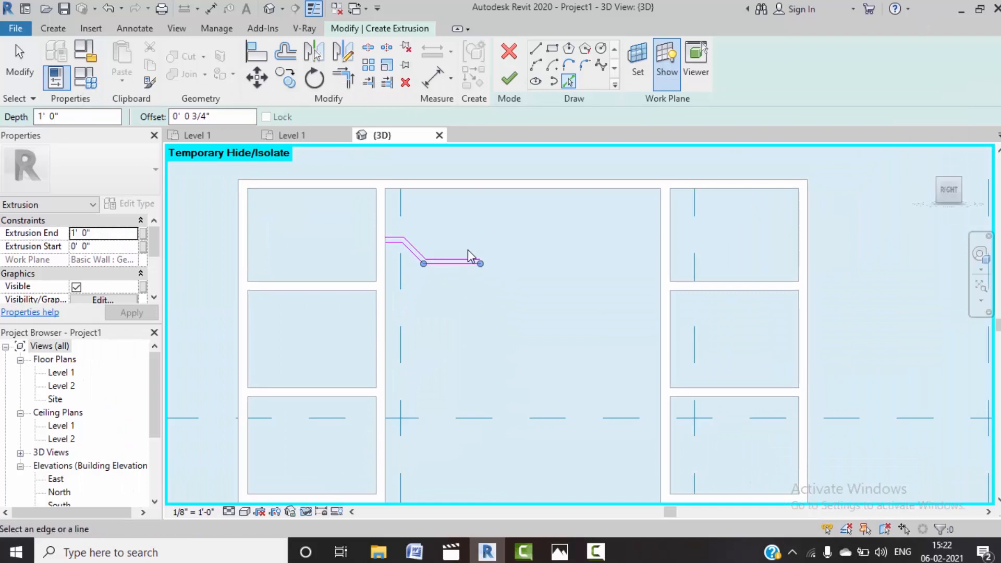
{"action": "scroll", "coordinate": [472, 253], "scroll_direction": "up", "scroll_amount": 2}
{"action": "left_click", "coordinate": [537, 51]}
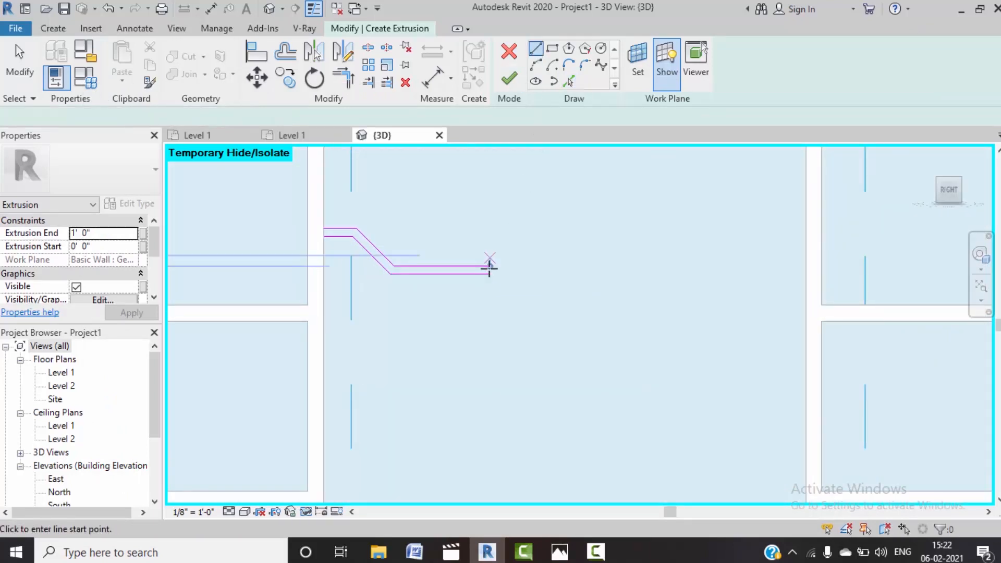
{"action": "scroll", "coordinate": [487, 266], "scroll_direction": "up", "scroll_amount": 2}
{"action": "left_click", "coordinate": [489, 275]}
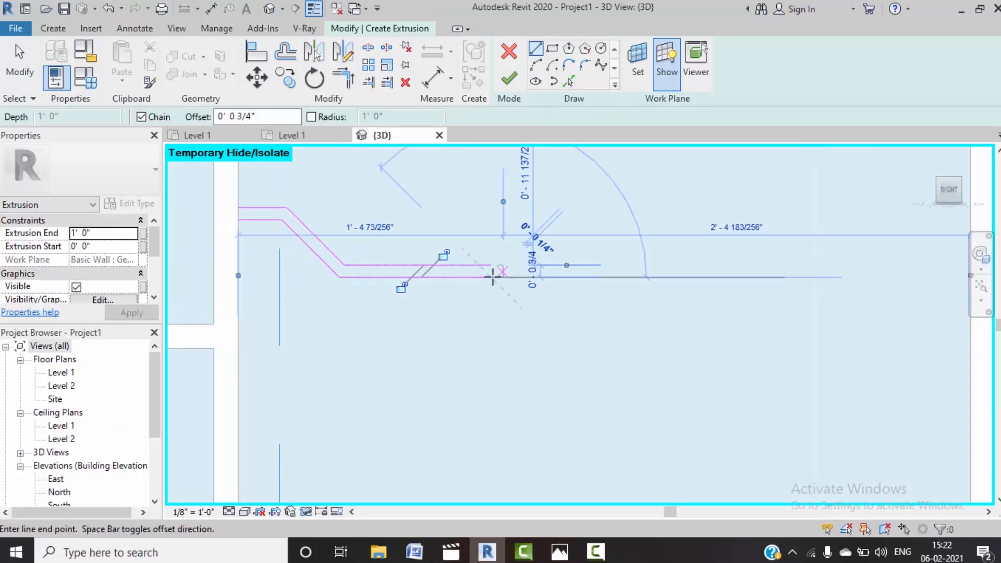
{"action": "key", "text": "Escape"}
{"action": "key", "text": "Escape"}
{"action": "left_click", "coordinate": [342, 78]}
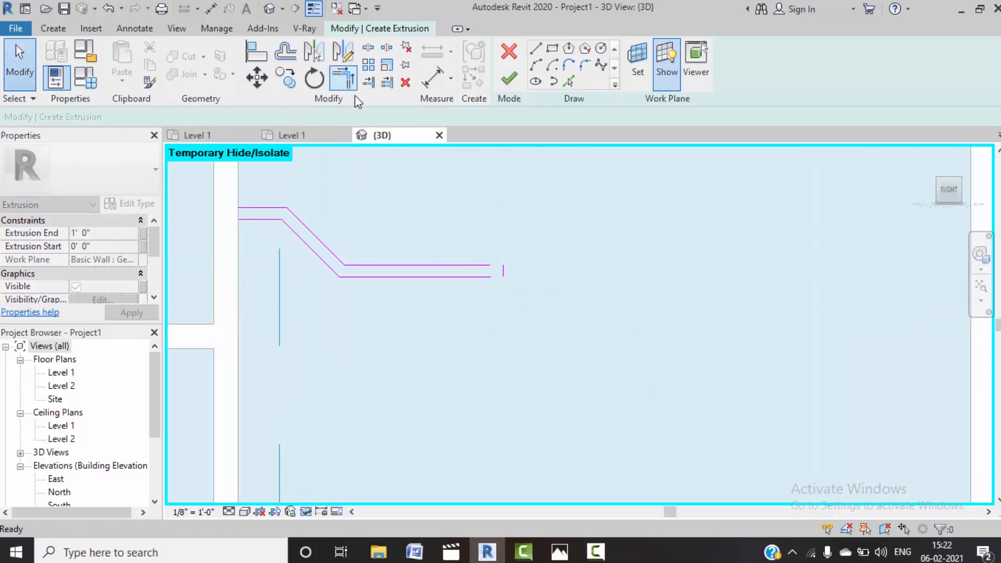
{"action": "left_click", "coordinate": [503, 272]}
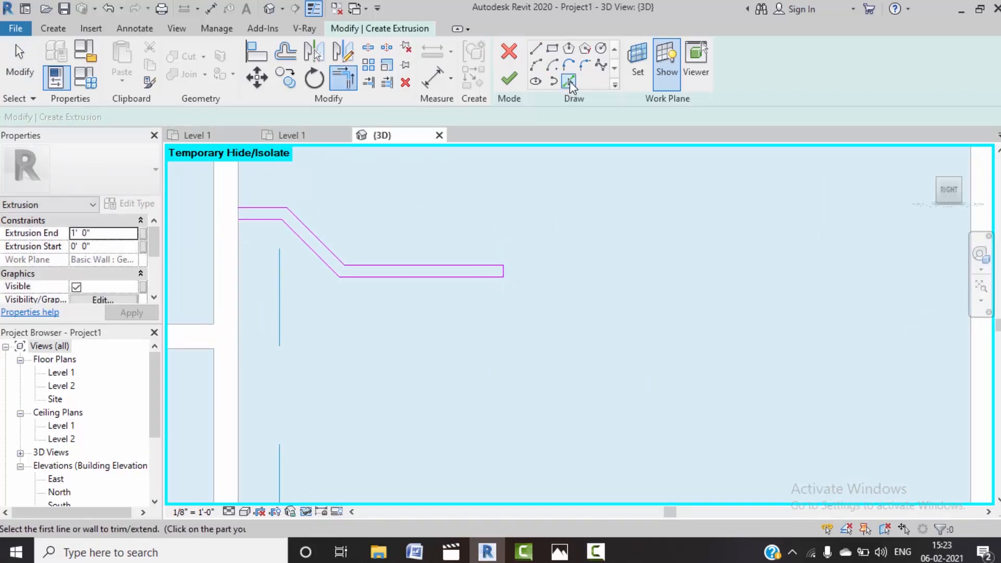
Step: Close the shelf profile along the left column's inner board edge with zero offset, trim the corners, and finish the extrusion sketch
{"action": "left_click", "coordinate": [280, 206]}
{"action": "key", "text": "Escape"}
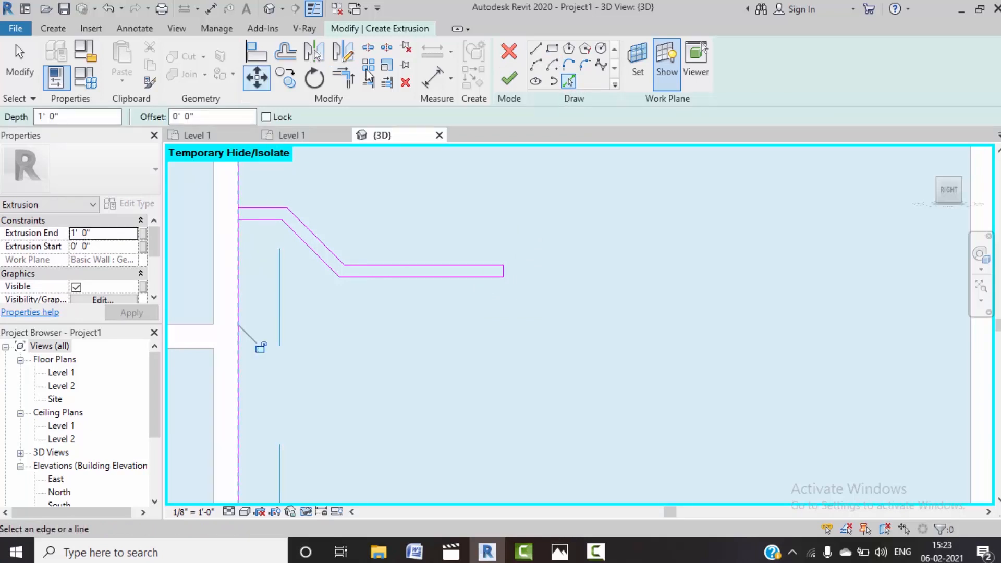
{"action": "left_click", "coordinate": [342, 79]}
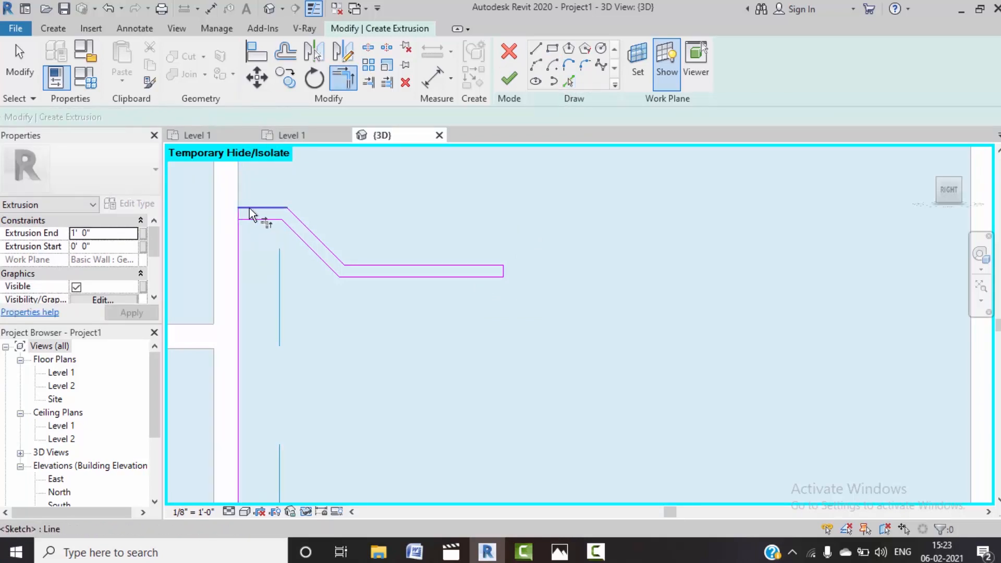
{"action": "scroll", "coordinate": [269, 219], "scroll_direction": "down", "scroll_amount": 5}
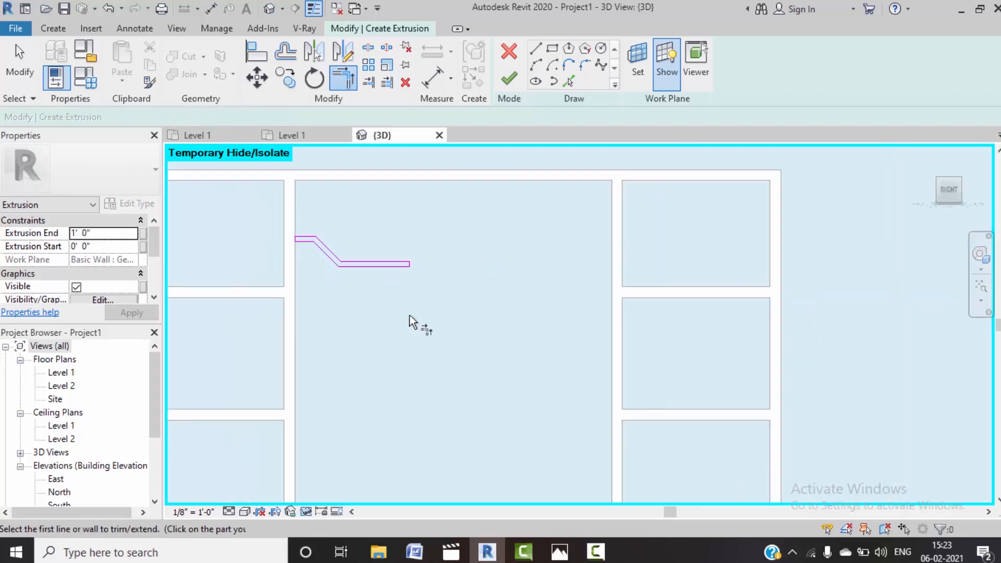
{"action": "left_click", "coordinate": [509, 78]}
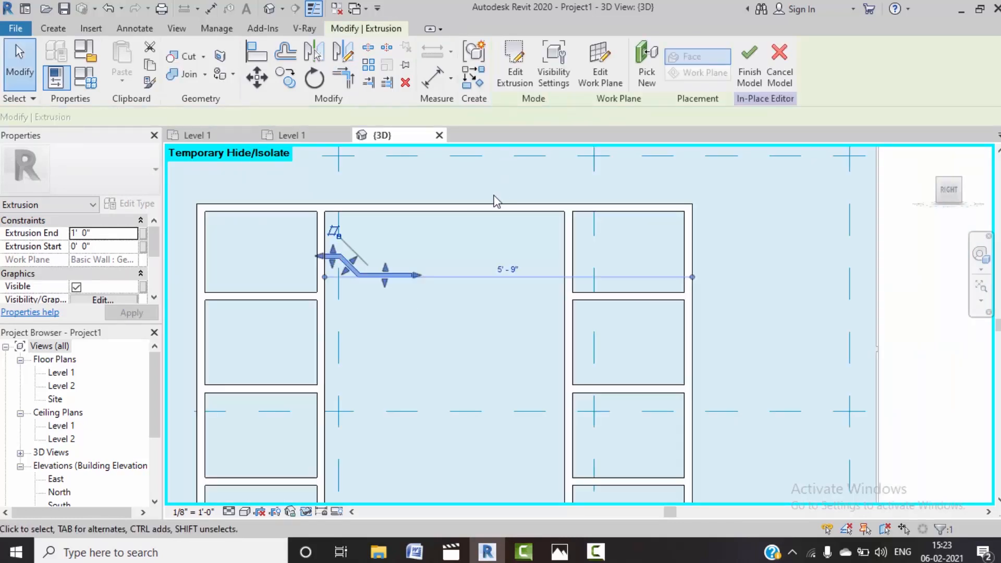
{"action": "scroll", "coordinate": [328, 292], "scroll_direction": "up", "scroll_amount": 3}
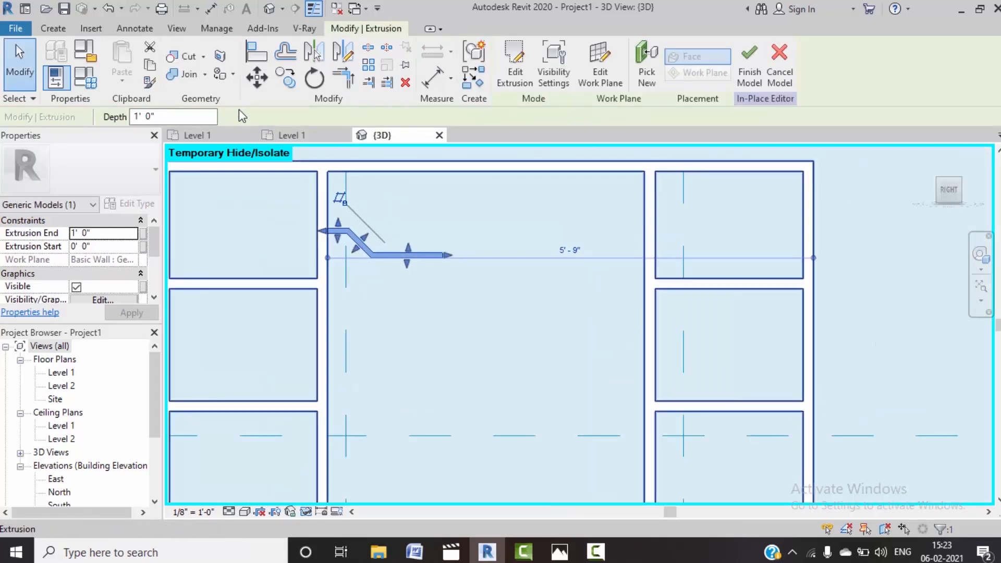
{"action": "left_click", "coordinate": [295, 89]}
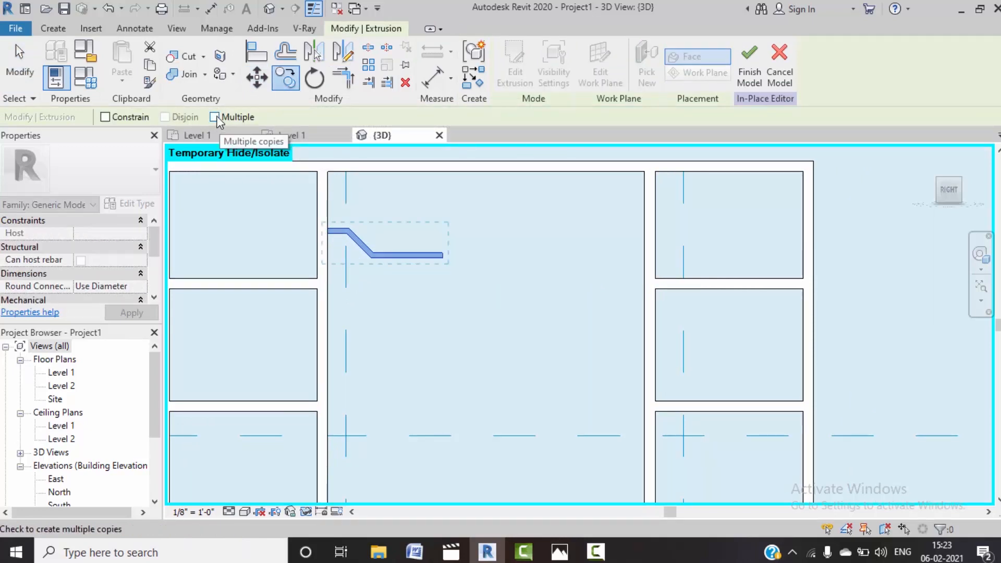
{"action": "left_click", "coordinate": [214, 117]}
{"action": "left_click", "coordinate": [328, 228]}
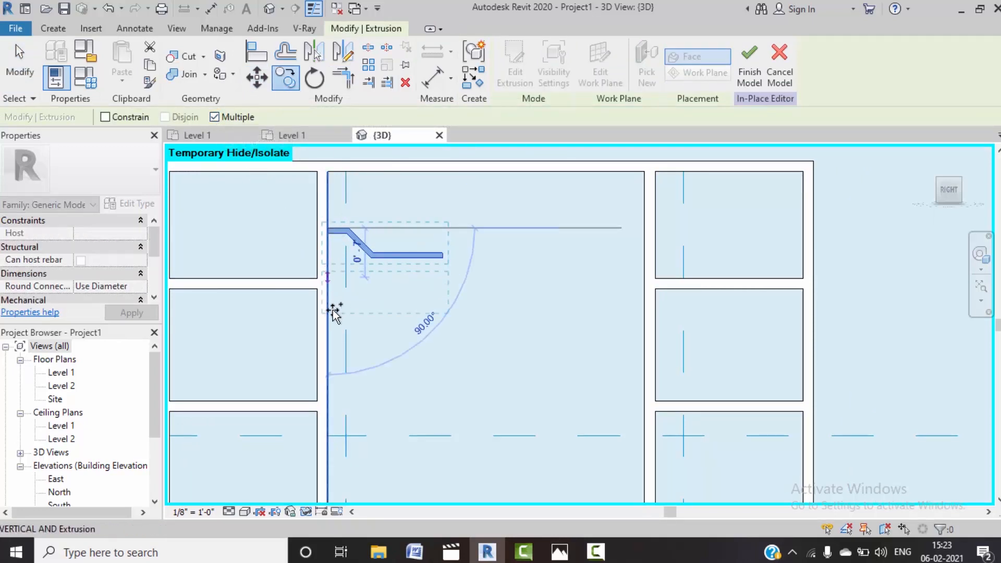
{"action": "key", "text": "Escape"}
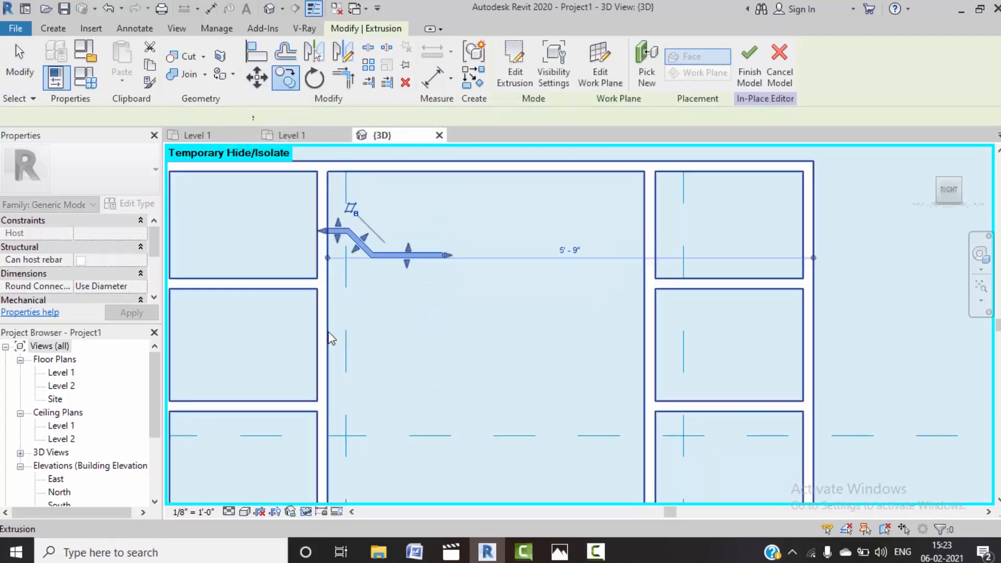
Step: Copy the bent shelf straight down four times along the left column, once beside each lower compartment
{"action": "left_click", "coordinate": [286, 80]}
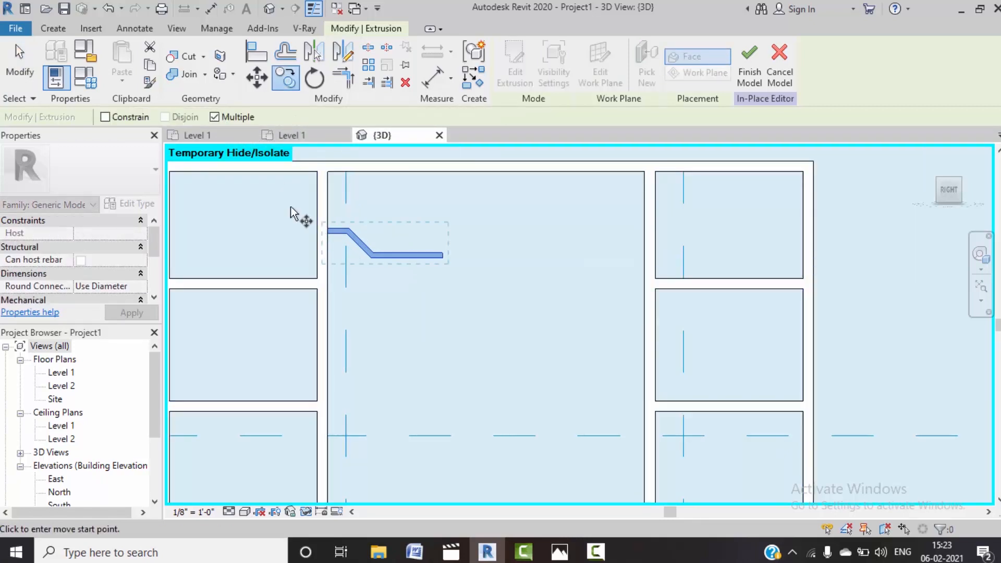
{"action": "left_click", "coordinate": [318, 233]}
{"action": "left_click", "coordinate": [316, 346]}
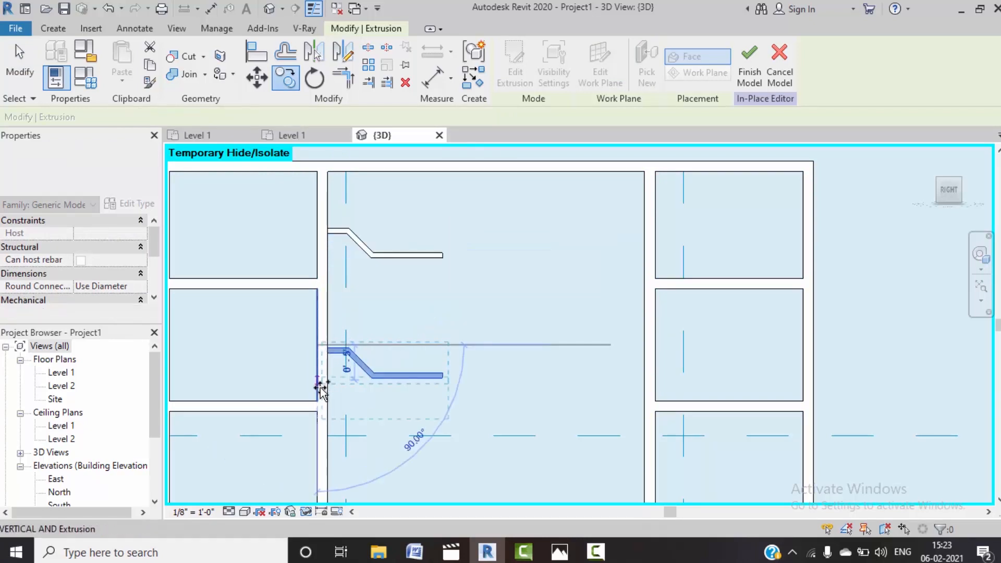
{"action": "middle_click_drag", "start_coordinate": [342, 363], "coordinate": [370, 220]}
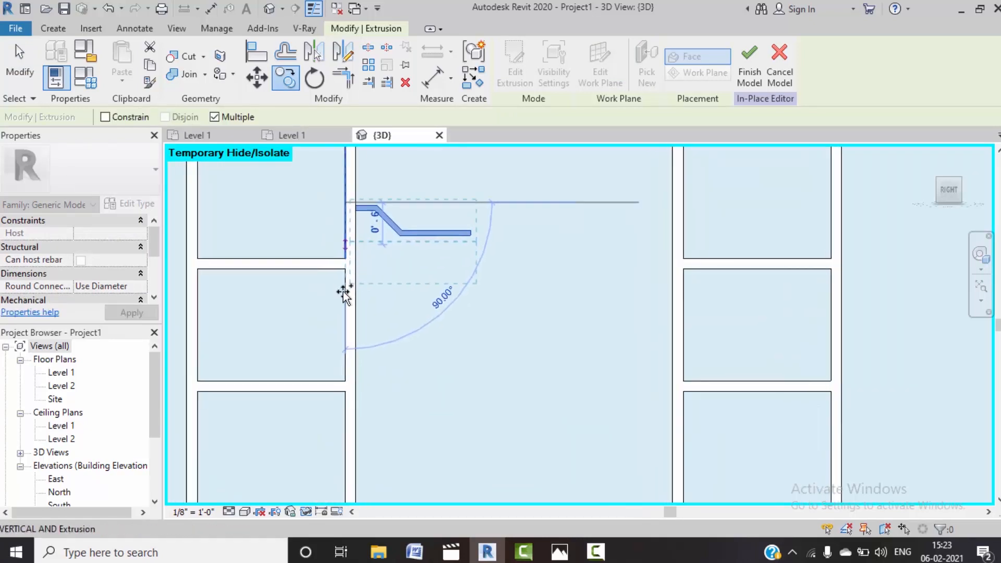
{"action": "left_click", "coordinate": [344, 324]}
{"action": "middle_click_drag", "start_coordinate": [348, 389], "coordinate": [353, 277]}
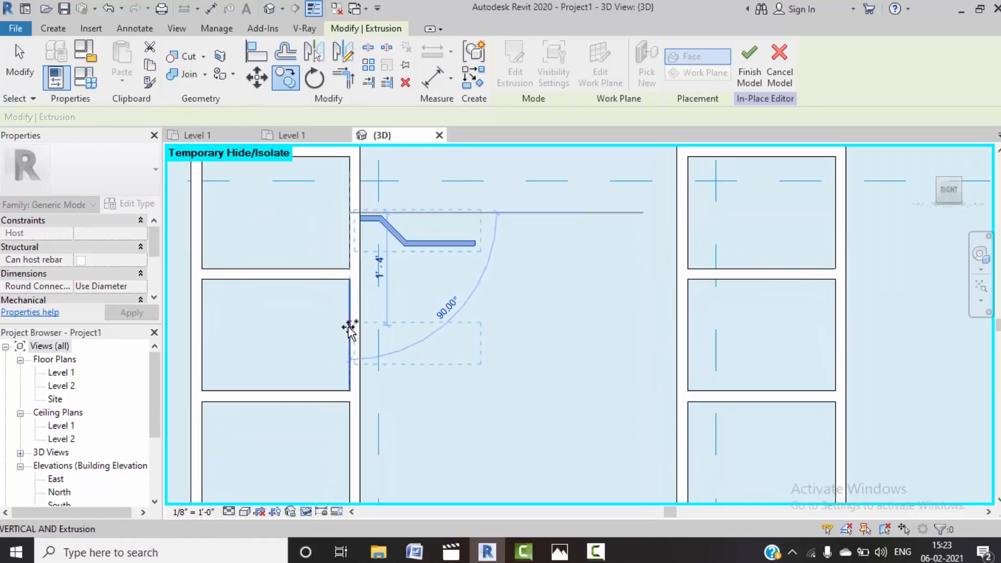
{"action": "left_click", "coordinate": [356, 358]}
{"action": "middle_click_drag", "start_coordinate": [356, 358], "coordinate": [351, 287]}
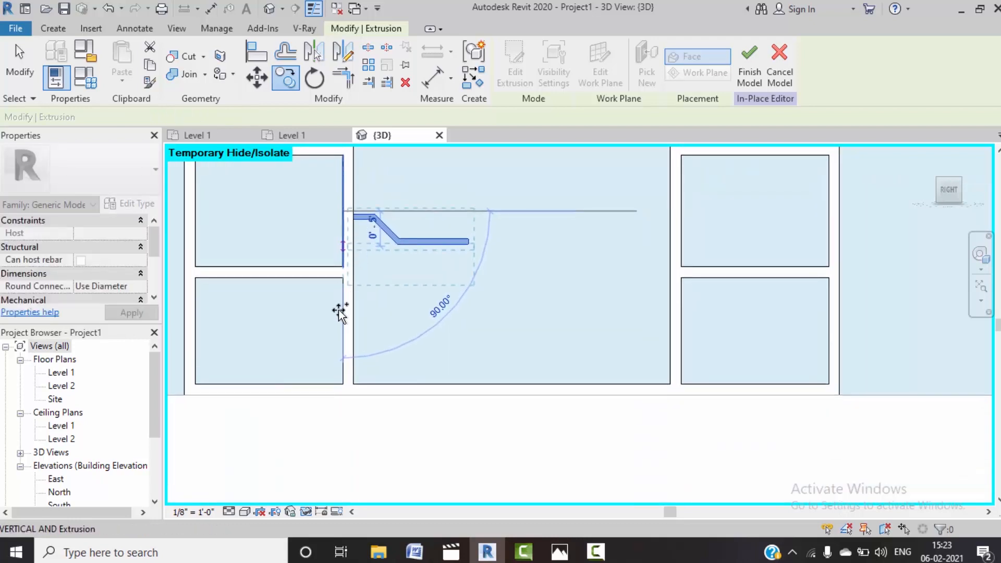
{"action": "left_click", "coordinate": [342, 329]}
{"action": "scroll", "coordinate": [362, 291], "scroll_direction": "down", "scroll_amount": 4}
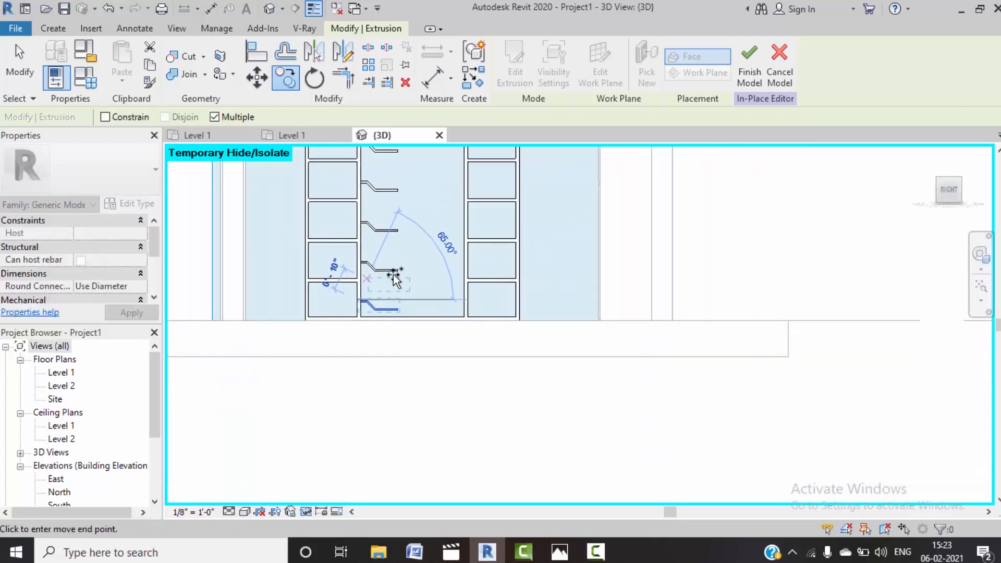
{"action": "middle_click_drag", "start_coordinate": [408, 239], "coordinate": [405, 311]}
{"action": "key", "text": "Escape"}
{"action": "key", "text": "Escape"}
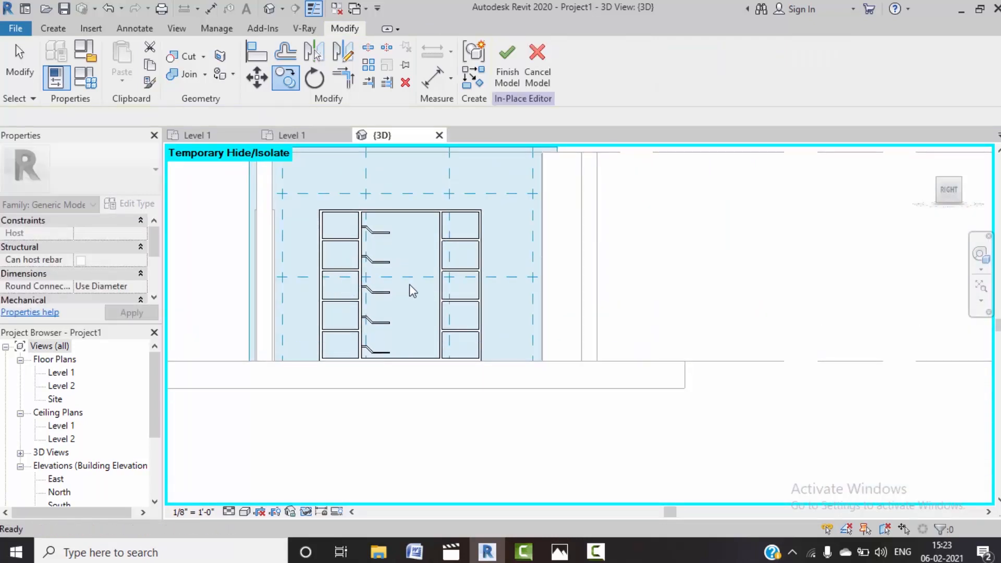
{"action": "key", "text": "Escape"}
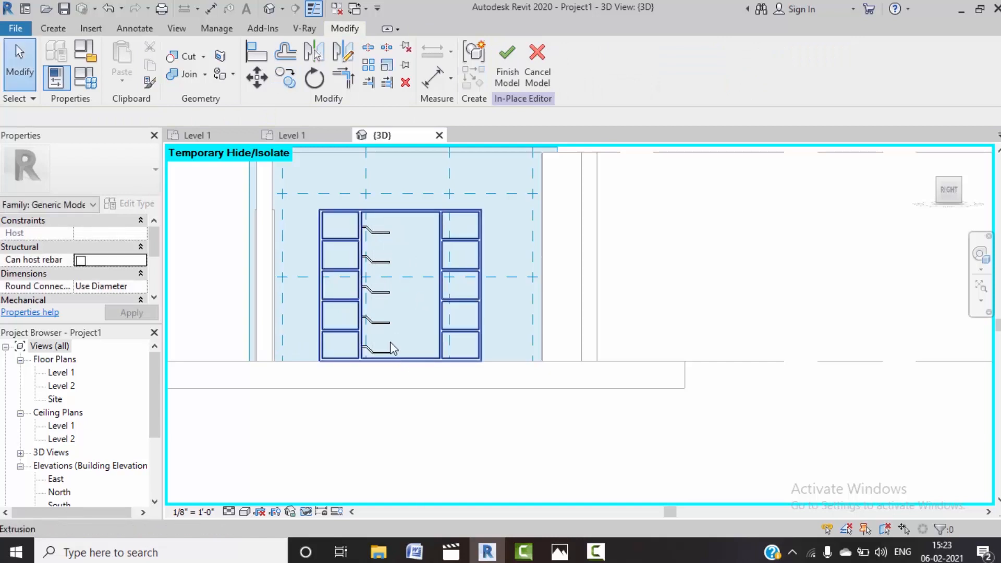
Step: Try to mirror the five bent shelves about a vertical axis drawn through the middle bay, and undo the mirrored copies
{"action": "scroll", "coordinate": [383, 355], "scroll_direction": "up", "scroll_amount": 2}
{"action": "left_click", "coordinate": [386, 362]}
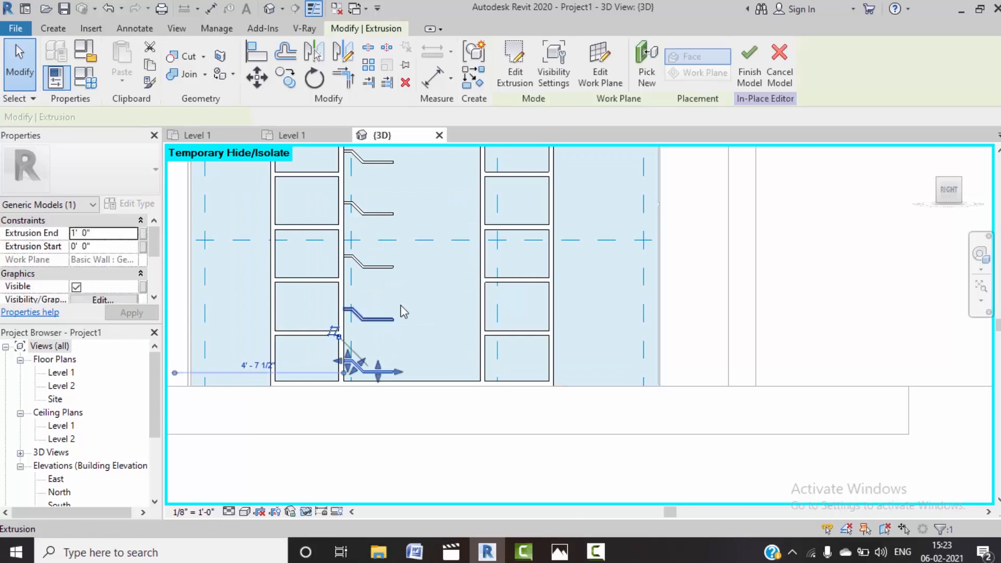
{"action": "middle_click_drag", "start_coordinate": [401, 315], "coordinate": [388, 335]}
{"action": "left_click", "coordinate": [376, 286], "text": "ctrl"}
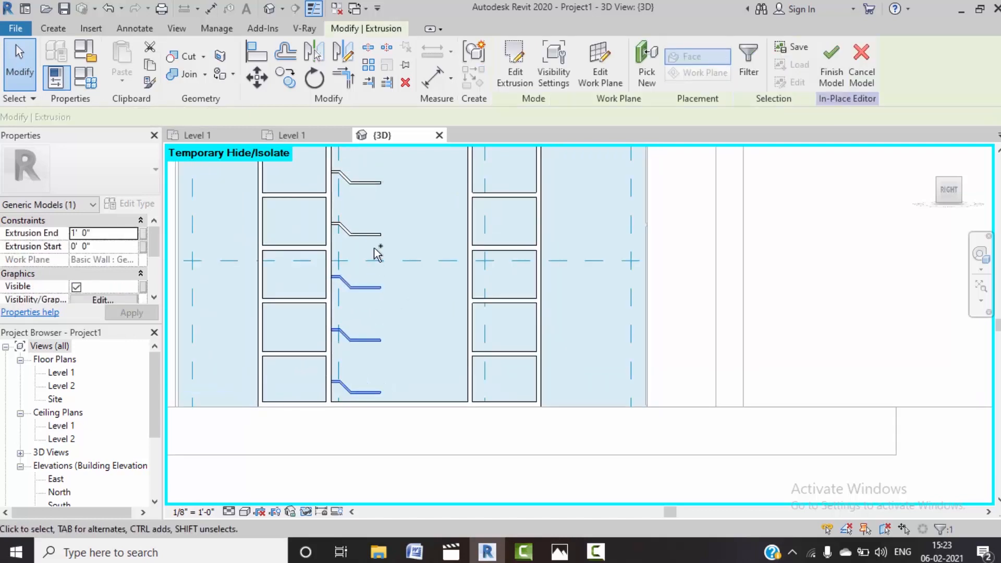
{"action": "left_click", "coordinate": [373, 233], "text": "ctrl"}
{"action": "left_click", "coordinate": [374, 182], "text": "ctrl"}
{"action": "middle_click_drag", "start_coordinate": [392, 200], "coordinate": [396, 299]}
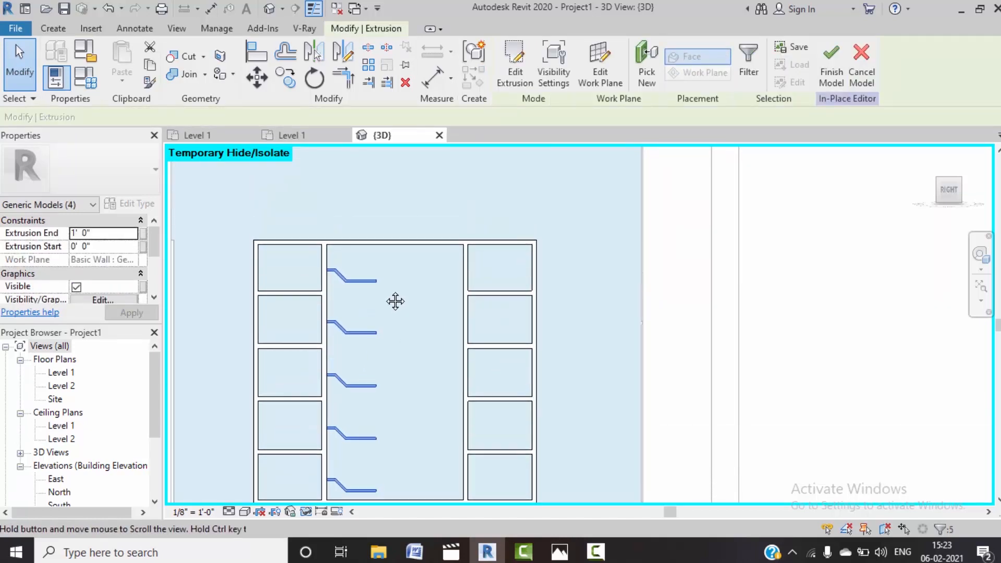
{"action": "scroll", "coordinate": [373, 224], "scroll_direction": "down", "scroll_amount": 3}
{"action": "left_click", "coordinate": [345, 57]}
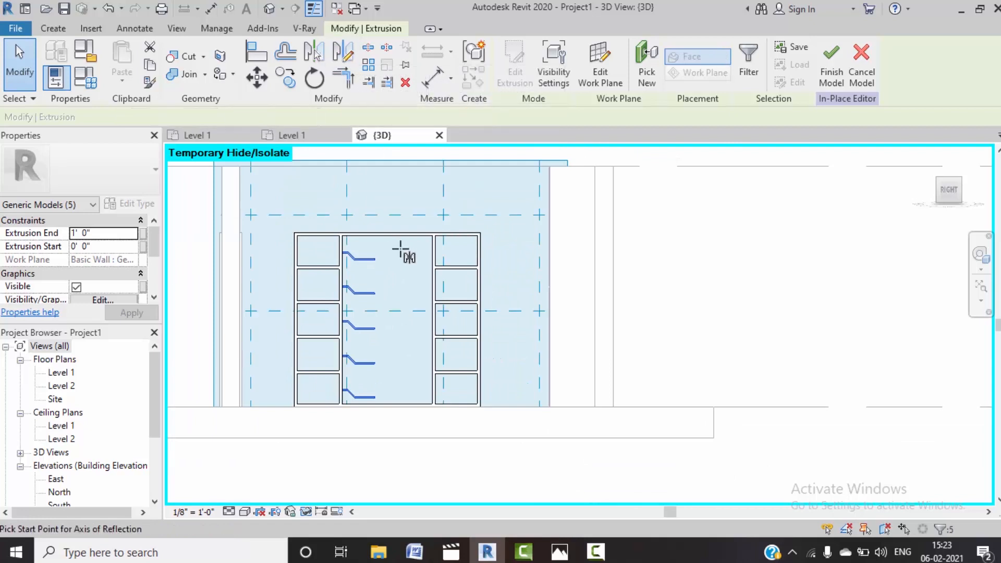
{"action": "left_click", "coordinate": [384, 236]}
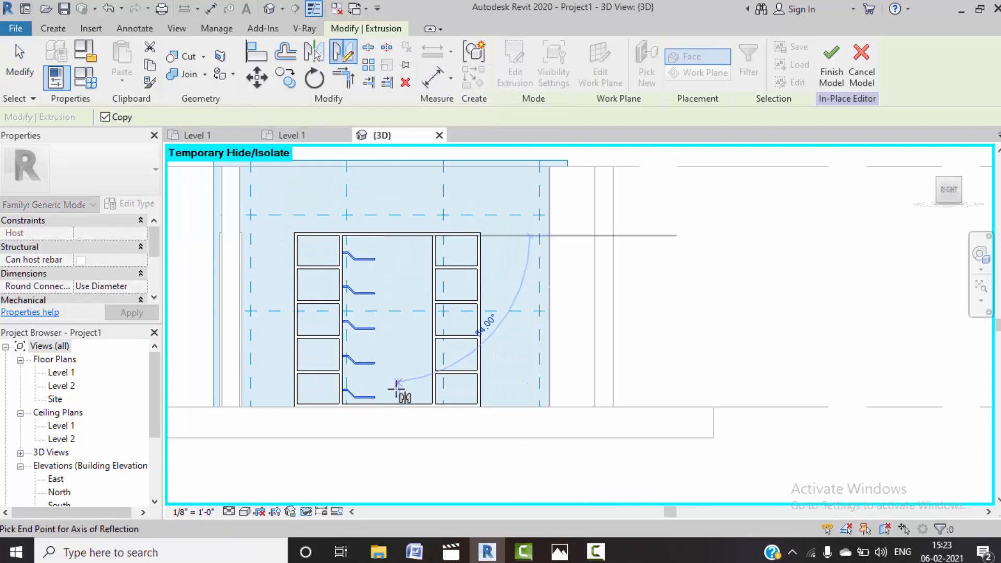
{"action": "left_click", "coordinate": [384, 406]}
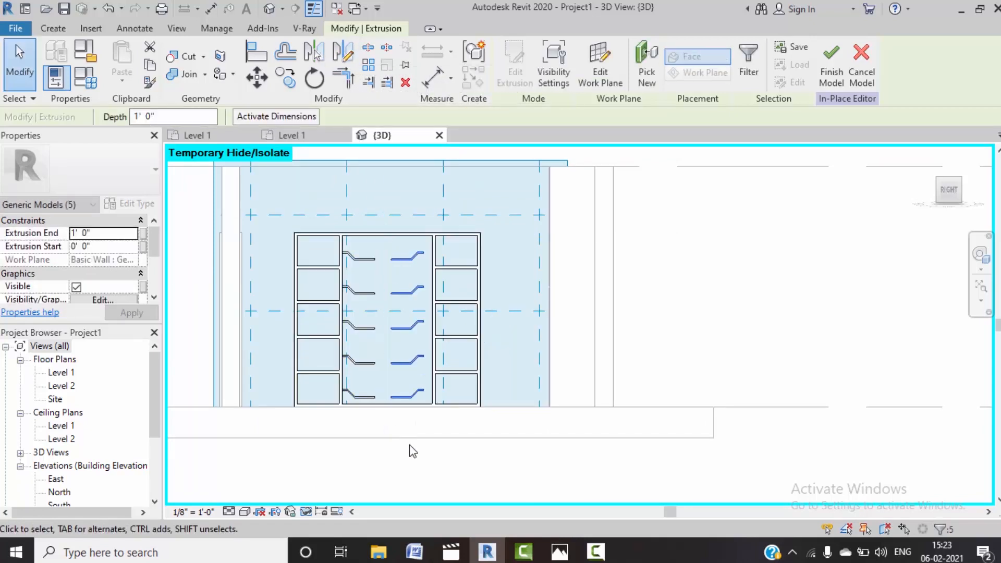
{"action": "key", "text": "ctrl+z"}
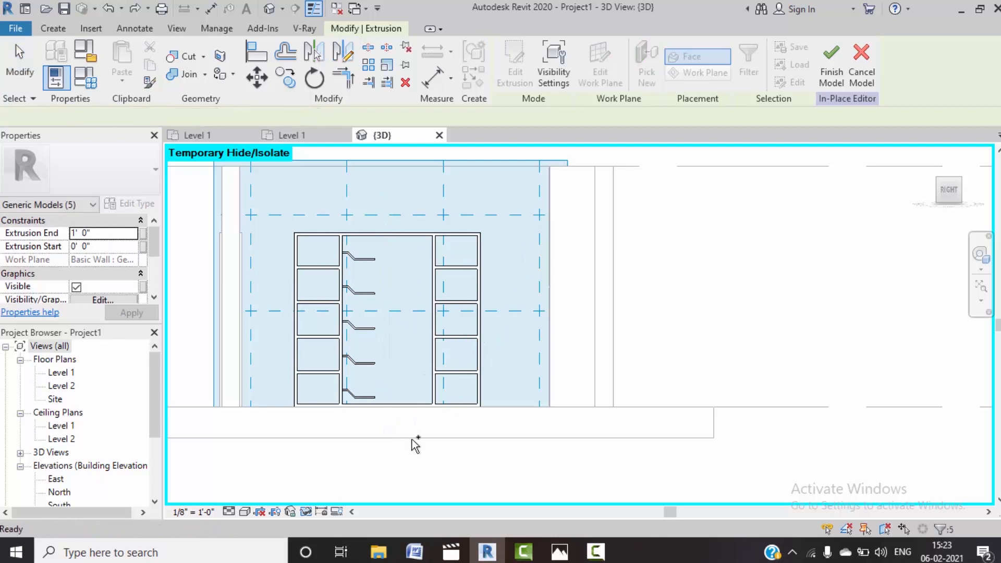
Step: Mirror copies of the five bent shelves onto the right column, using a vertical axis through the midpoint of the bookshelf's top edge
{"action": "left_click", "coordinate": [367, 293], "text": "ctrl"}
{"action": "left_click", "coordinate": [366, 328], "text": "ctrl"}
{"action": "left_click", "coordinate": [368, 364], "text": "ctrl"}
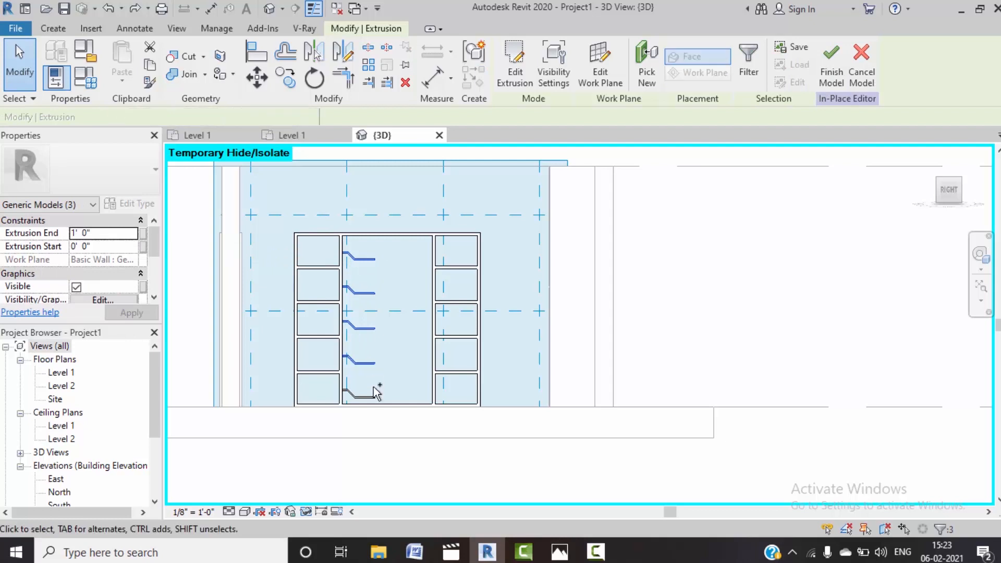
{"action": "left_click", "coordinate": [372, 397], "text": "ctrl"}
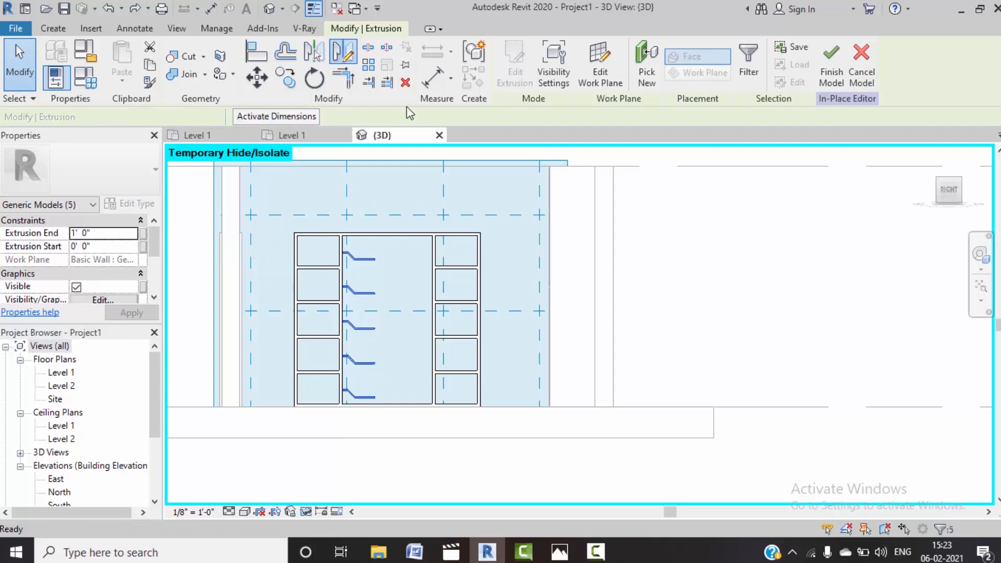
{"action": "left_click", "coordinate": [342, 53]}
{"action": "left_click", "coordinate": [383, 235]}
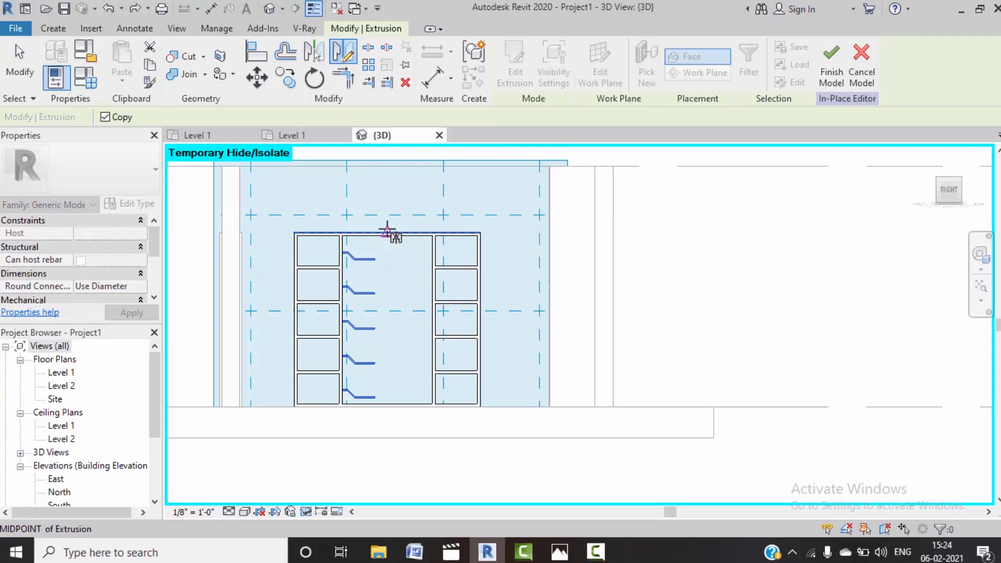
{"action": "left_click", "coordinate": [387, 232]}
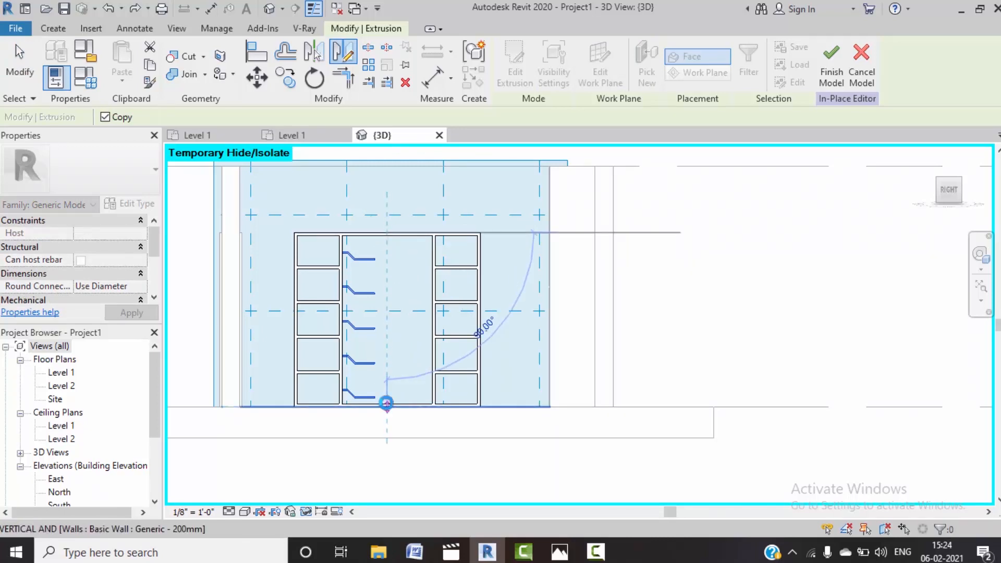
{"action": "left_click", "coordinate": [387, 405]}
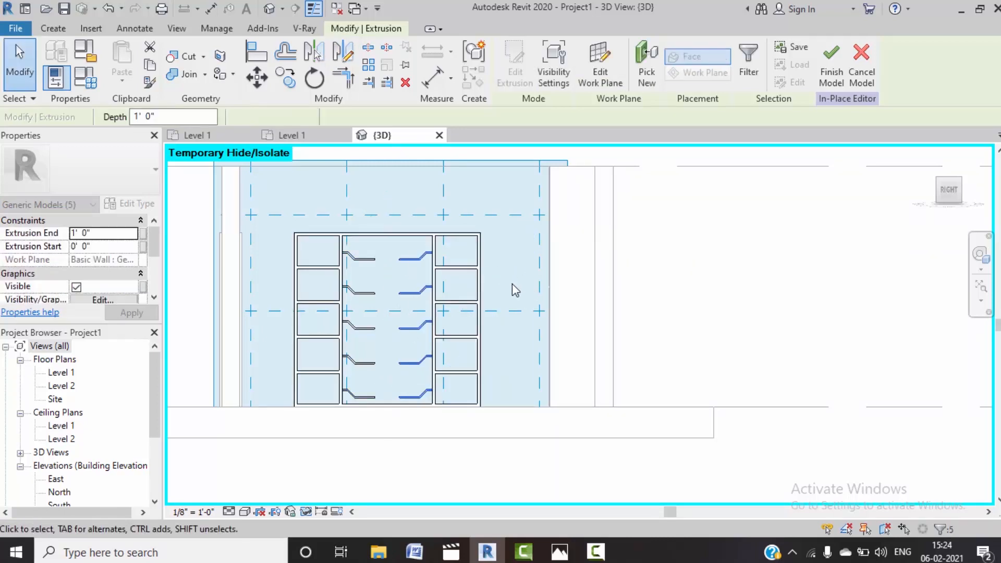
{"action": "key", "text": "Escape"}
Step: Set the depth of all ten bent shelves to 1'3" and finish the in-place model
{"action": "scroll", "coordinate": [448, 300], "scroll_direction": "up", "scroll_amount": 2}
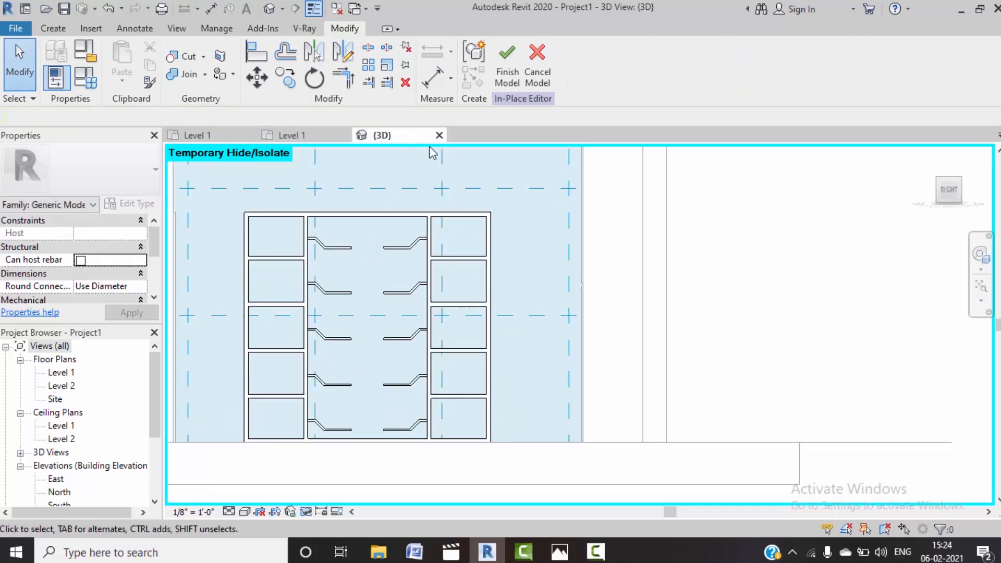
{"action": "left_click", "coordinate": [408, 249]}
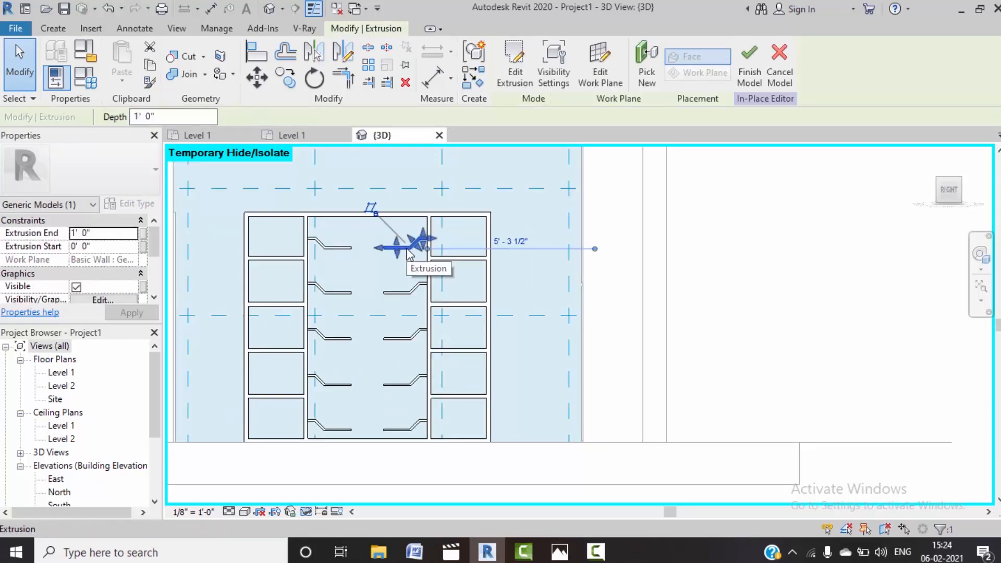
{"action": "left_click", "coordinate": [401, 290]}
{"action": "left_click", "coordinate": [416, 251], "text": "ctrl"}
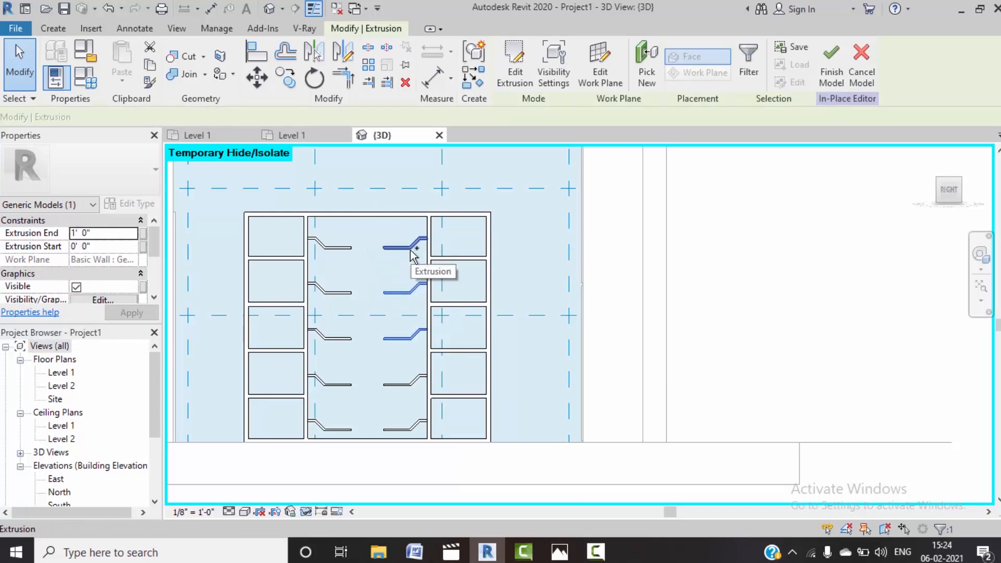
{"action": "left_click", "coordinate": [337, 293], "text": "ctrl"}
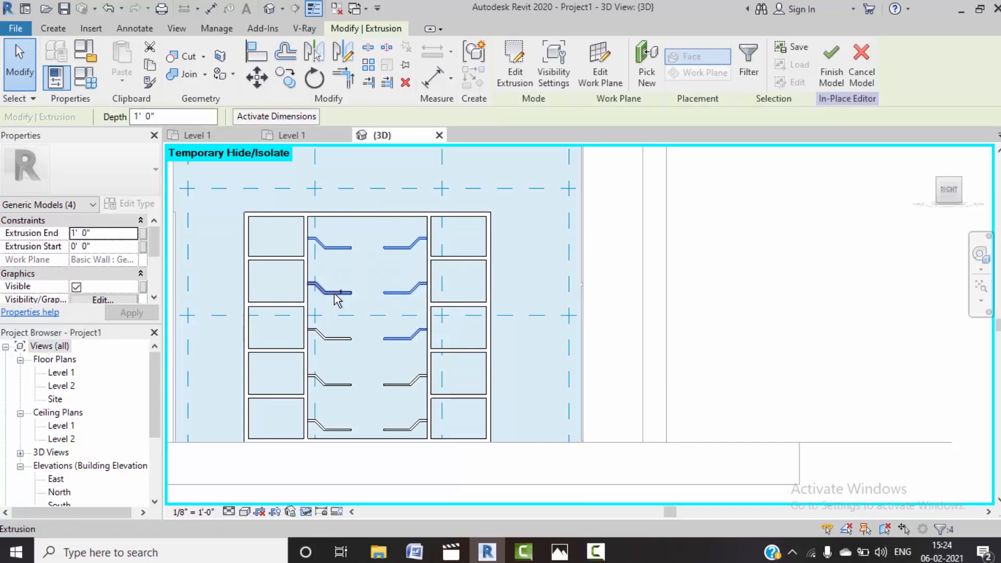
{"action": "left_click", "coordinate": [338, 339], "text": "ctrl"}
{"action": "left_click", "coordinate": [346, 383], "text": "ctrl"}
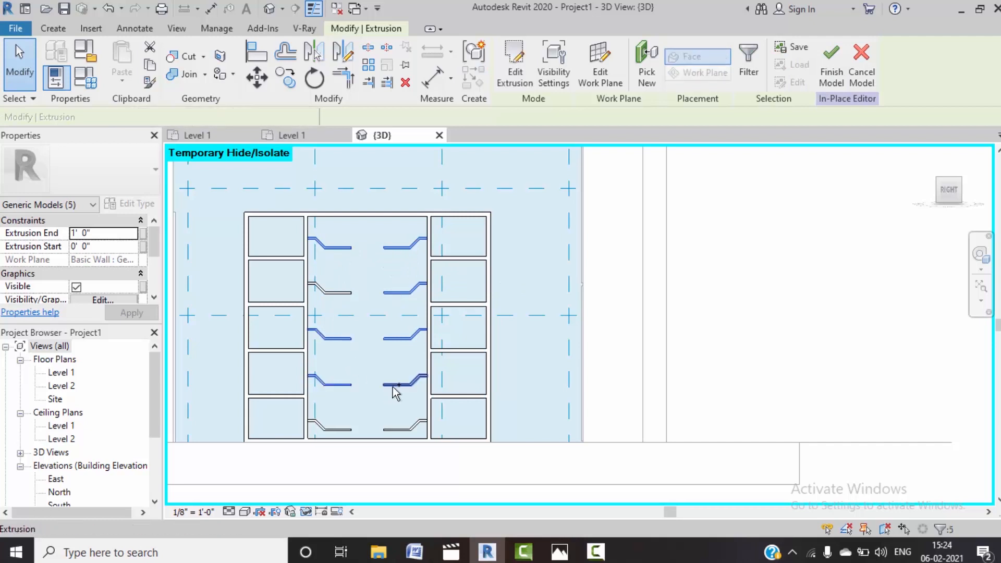
{"action": "left_click", "coordinate": [394, 385], "text": "ctrl"}
{"action": "left_click", "coordinate": [349, 429], "text": "ctrl"}
{"action": "left_click", "coordinate": [394, 429], "text": "ctrl"}
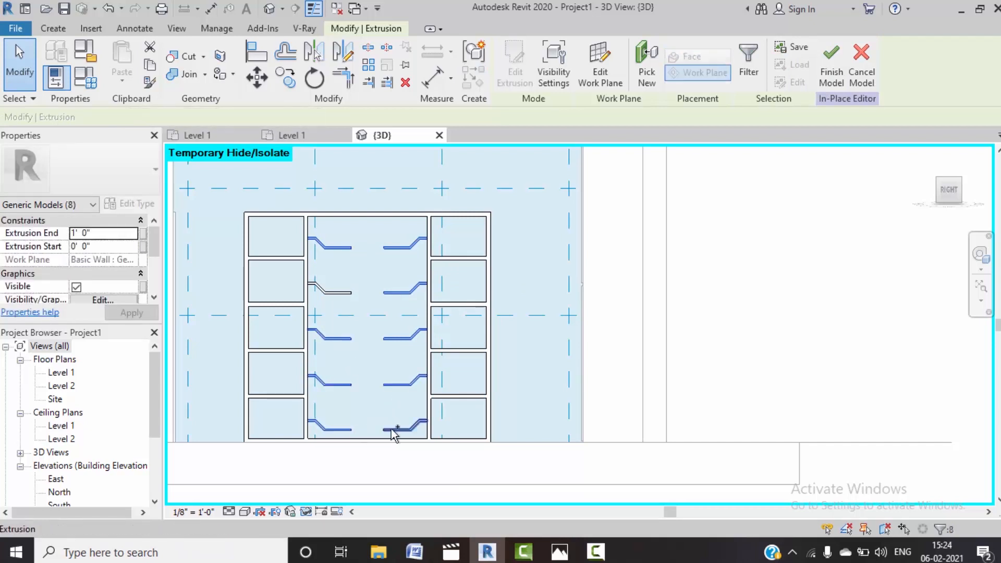
{"action": "left_click", "coordinate": [339, 286], "text": "ctrl"}
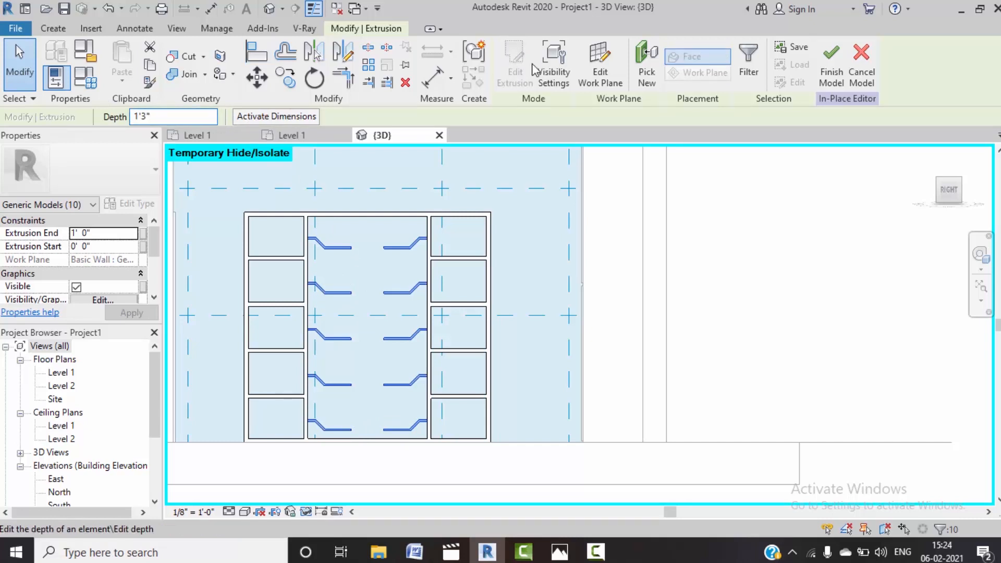
{"action": "left_click", "coordinate": [826, 79]}
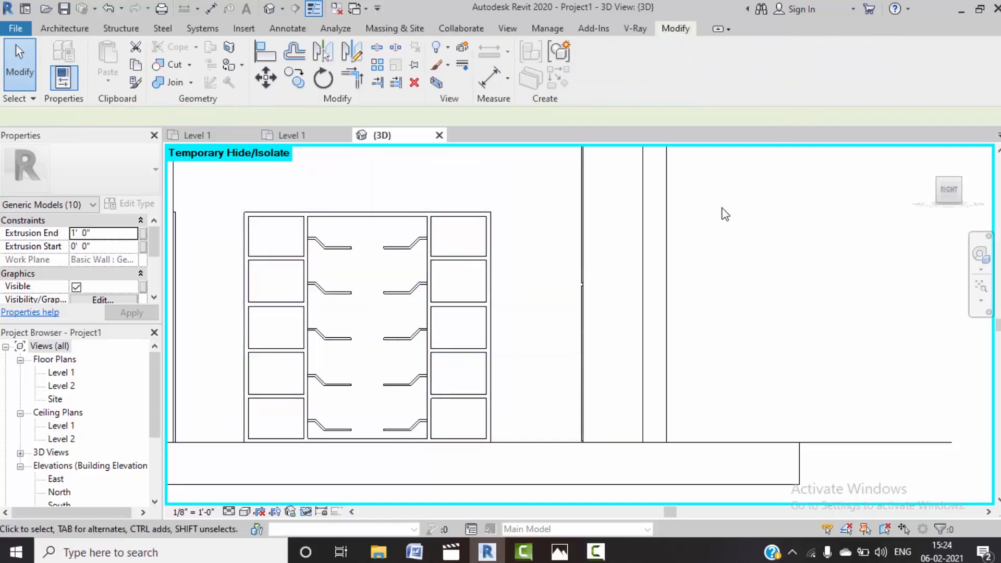
Step: Change the 3D view's visual style to Realistic to show the room and bookshelf with materials
{"action": "mouse_move", "coordinate": [674, 279]}
{"action": "middle_mouse_down", "text": "shift"}
{"action": "mouse_move", "coordinate": [664, 342]}
{"action": "mouse_move", "coordinate": [532, 282]}
{"action": "mouse_move", "coordinate": [653, 277]}
{"action": "mouse_move", "coordinate": [667, 267]}
{"action": "middle_mouse_up", "text": "shift"}
{"action": "scroll", "coordinate": [547, 274], "scroll_direction": "down", "scroll_amount": 2}
{"action": "scroll", "coordinate": [321, 208], "scroll_direction": "down", "scroll_amount": 4}
{"action": "middle_click_drag", "start_coordinate": [393, 286], "coordinate": [373, 281], "text": "shift"}
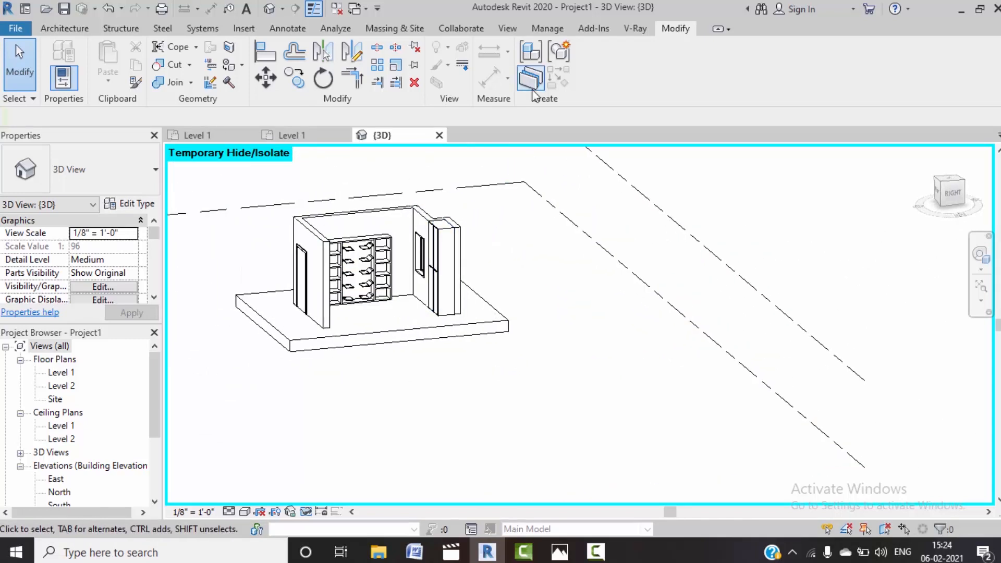
{"action": "middle_click_drag", "start_coordinate": [444, 274], "coordinate": [488, 308], "text": "shift"}
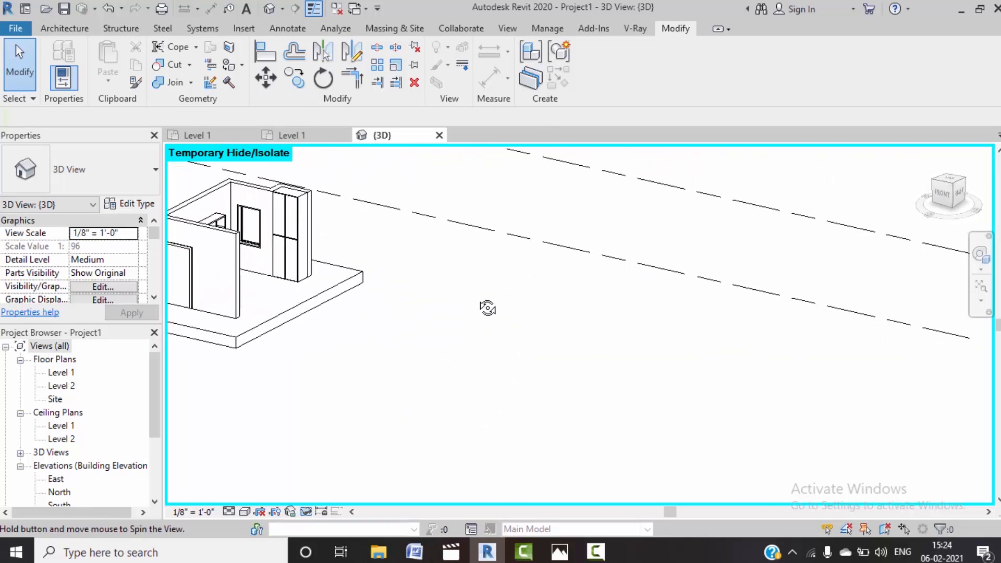
{"action": "middle_click_drag", "start_coordinate": [357, 295], "coordinate": [281, 396], "text": "shift"}
{"action": "left_click", "coordinate": [244, 511]}
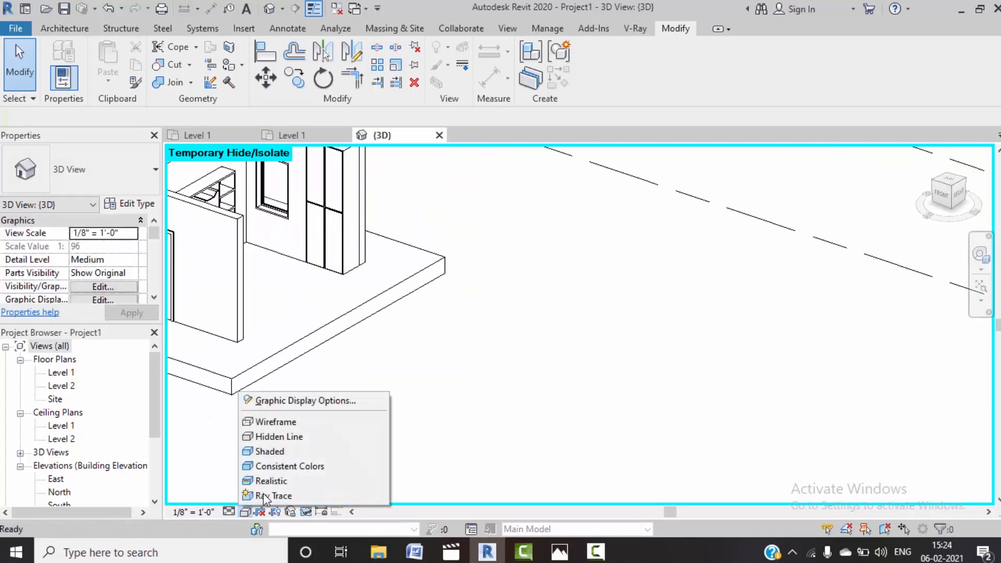
{"action": "left_click", "coordinate": [313, 476]}
Step: Reset the temporary hide/isolate to restore the hidden elements, and inspect the bookshelf inside the room
{"action": "scroll", "coordinate": [446, 349], "scroll_direction": "down", "scroll_amount": 3}
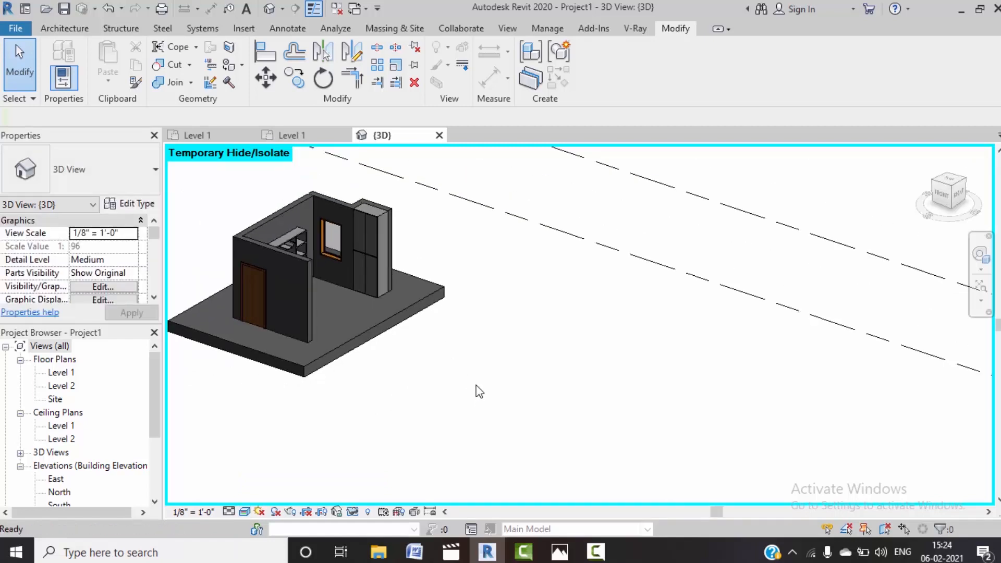
{"action": "key", "text": "h"}
{"action": "key", "text": "r"}
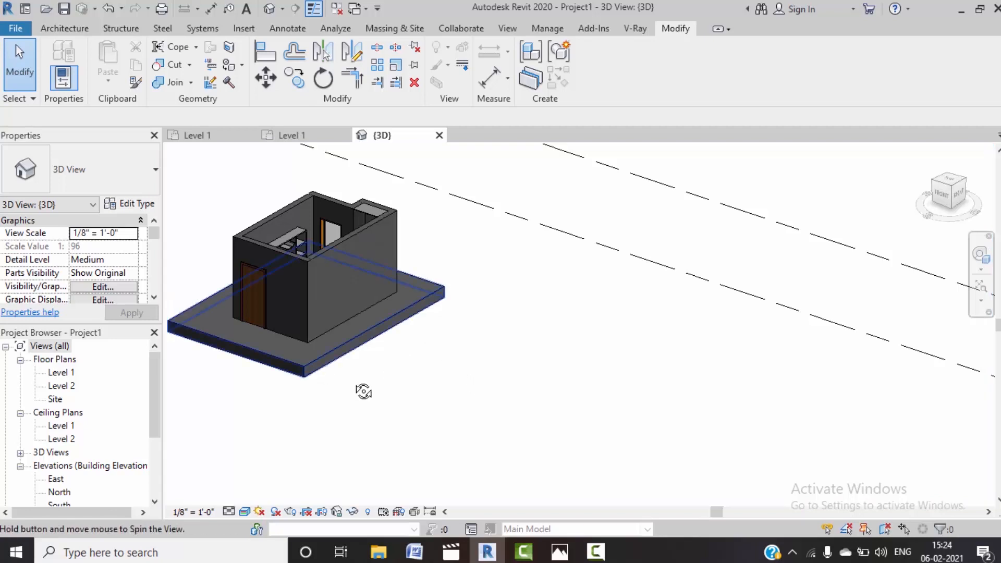
{"action": "middle_click_drag", "start_coordinate": [362, 391], "coordinate": [348, 340], "text": "shift"}
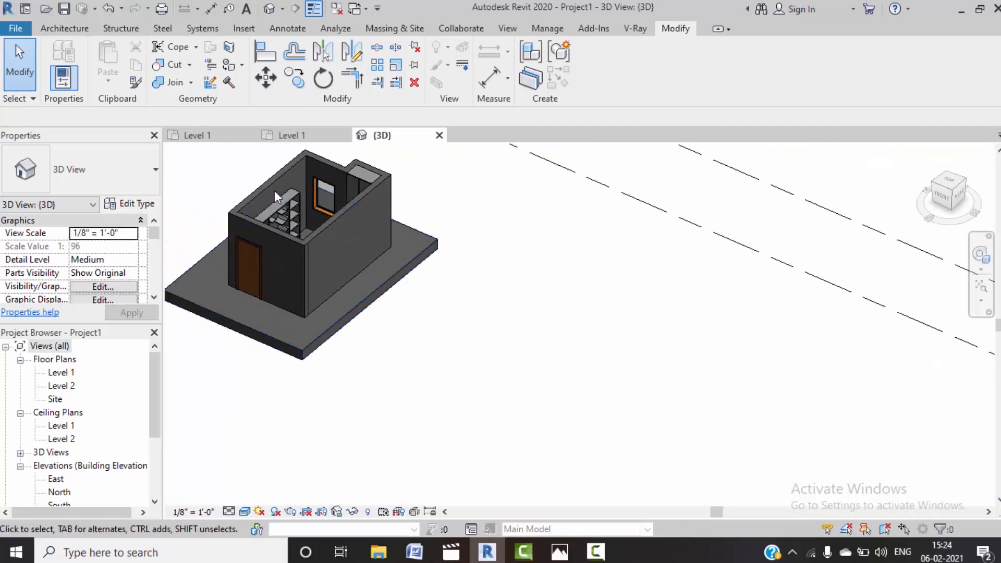
{"action": "scroll", "coordinate": [276, 196], "scroll_direction": "up", "scroll_amount": 6}
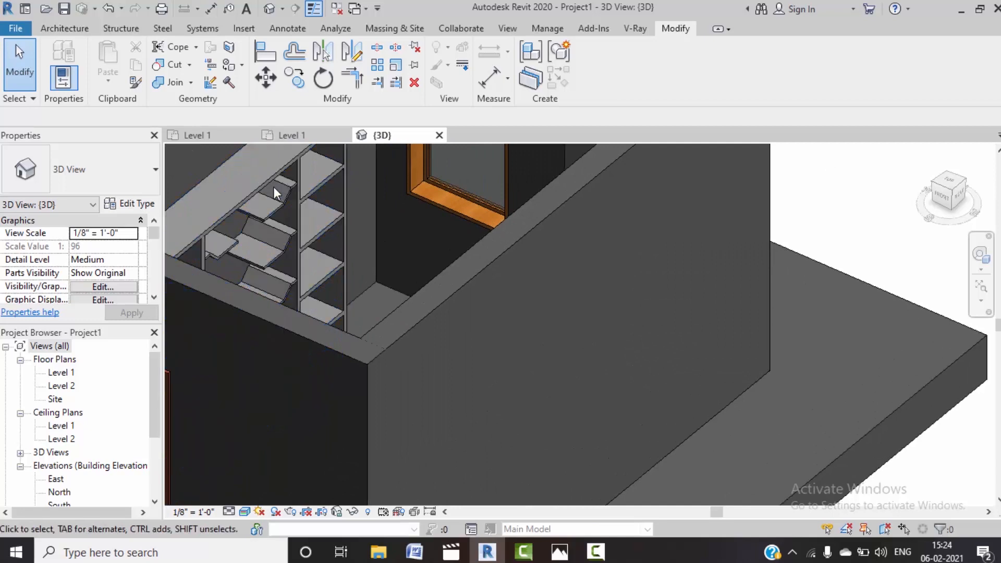
Step: Temporarily hide the wall facing the bookshelf, the overhead cabinet and the boss table to clear the view of the bookshelf
{"action": "left_click", "coordinate": [267, 180]}
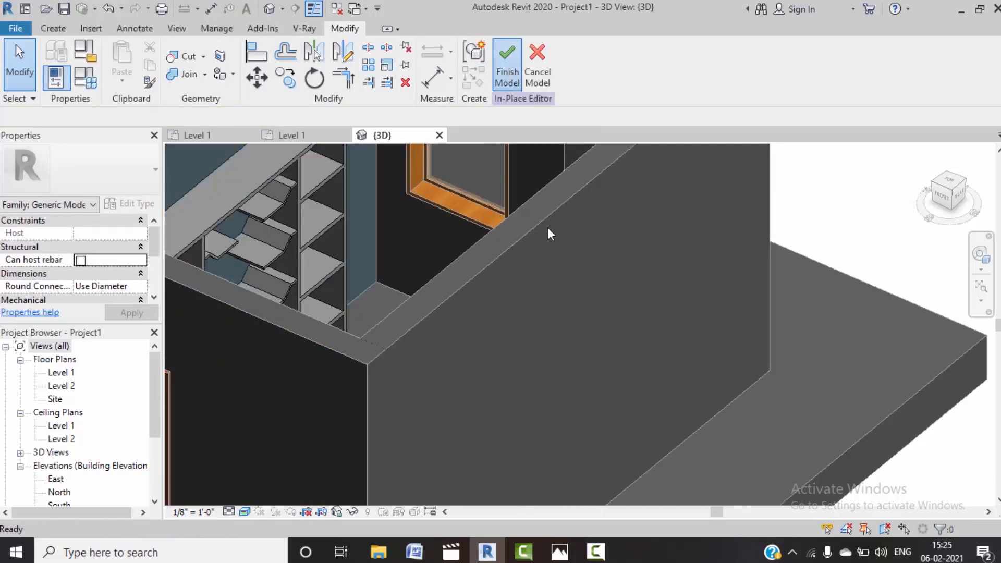
{"action": "left_click", "coordinate": [474, 277]}
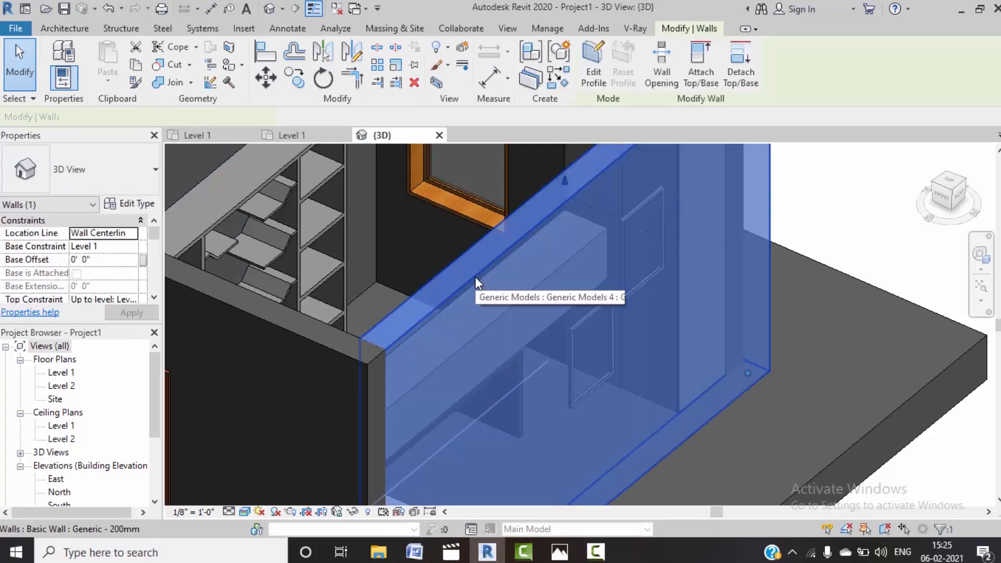
{"action": "key", "text": "h"}
{"action": "key", "text": "h"}
{"action": "left_click", "coordinate": [499, 313]}
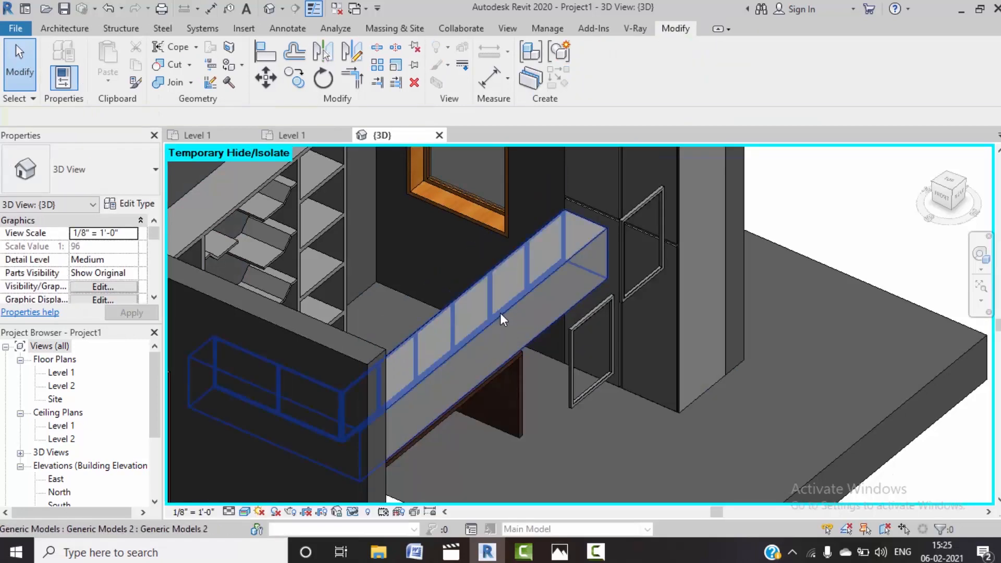
{"action": "key", "text": "h"}
{"action": "key", "text": "h"}
{"action": "middle_click_drag", "start_coordinate": [576, 420], "coordinate": [318, 170], "text": "shift"}
{"action": "left_click", "coordinate": [693, 313]}
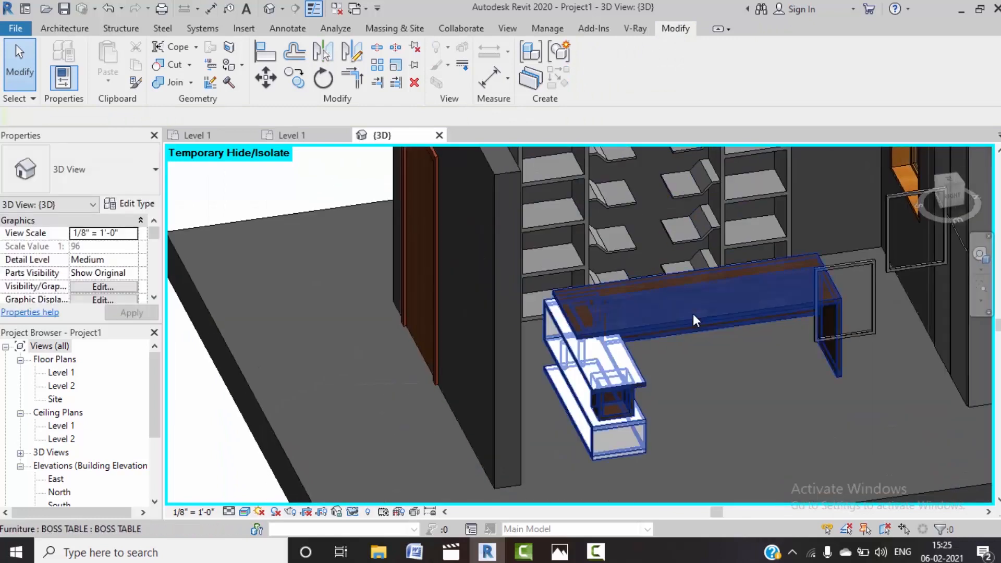
{"action": "key", "text": "h"}
{"action": "key", "text": "h"}
Step: Temporarily hide the two picture frames and their decals in front of the bookshelf
{"action": "middle_click_drag", "start_coordinate": [687, 322], "coordinate": [665, 256], "text": "shift"}
{"action": "left_click", "coordinate": [684, 257]}
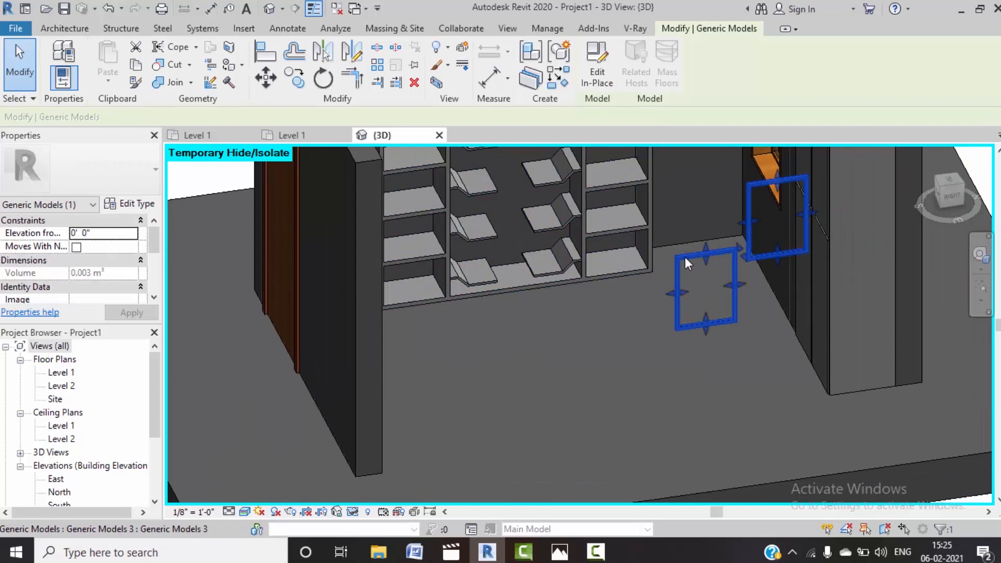
{"action": "key", "text": "Delete"}
{"action": "left_click", "coordinate": [724, 250]}
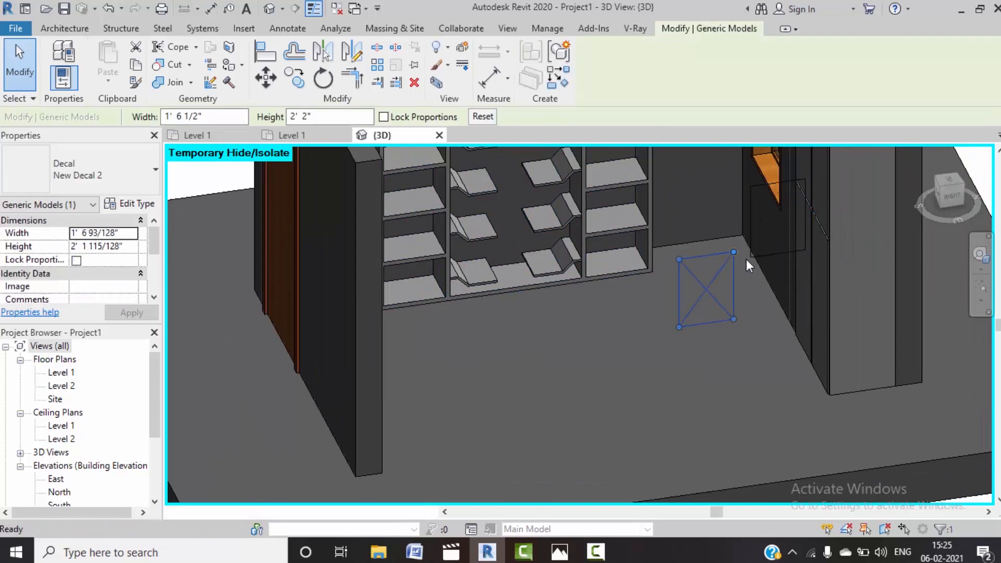
{"action": "key", "text": "Delete"}
{"action": "left_click", "coordinate": [750, 256]}
{"action": "key", "text": "Delete"}
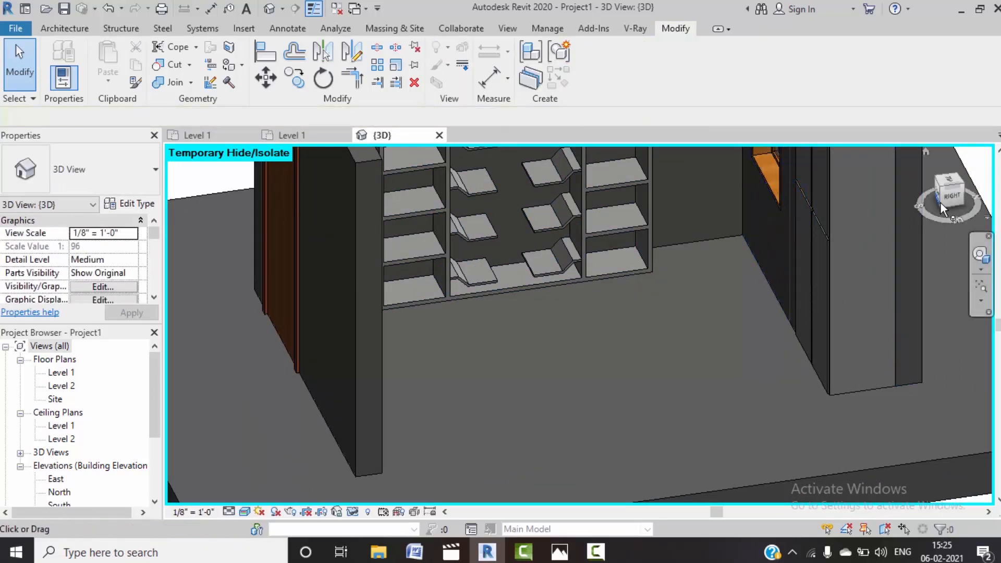
Step: Orient the 3D view to the Right side and open the bookshelf for in-place editing
{"action": "left_click", "coordinate": [950, 198]}
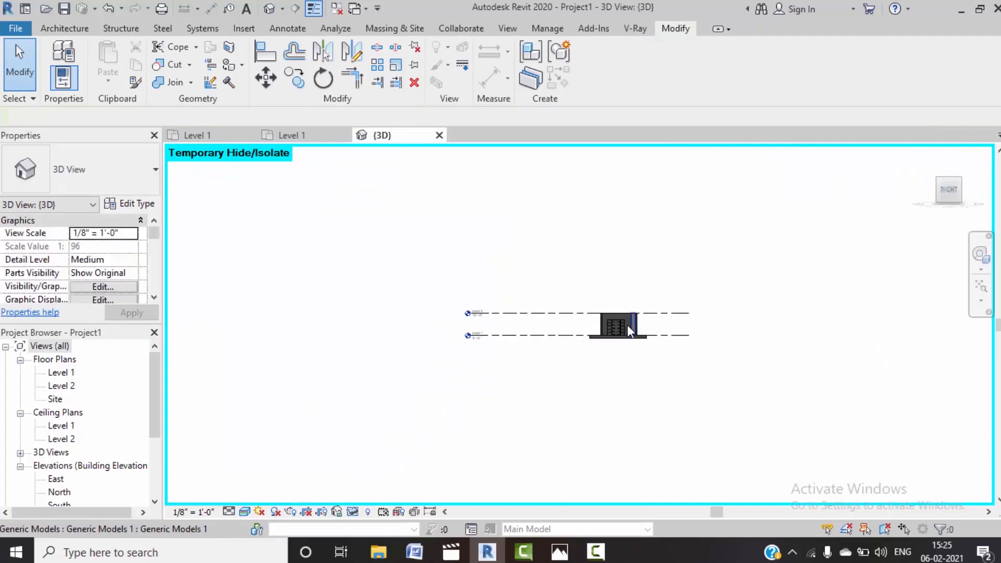
{"action": "scroll", "coordinate": [626, 326], "scroll_direction": "up", "scroll_amount": 5}
{"action": "left_click", "coordinate": [576, 307]}
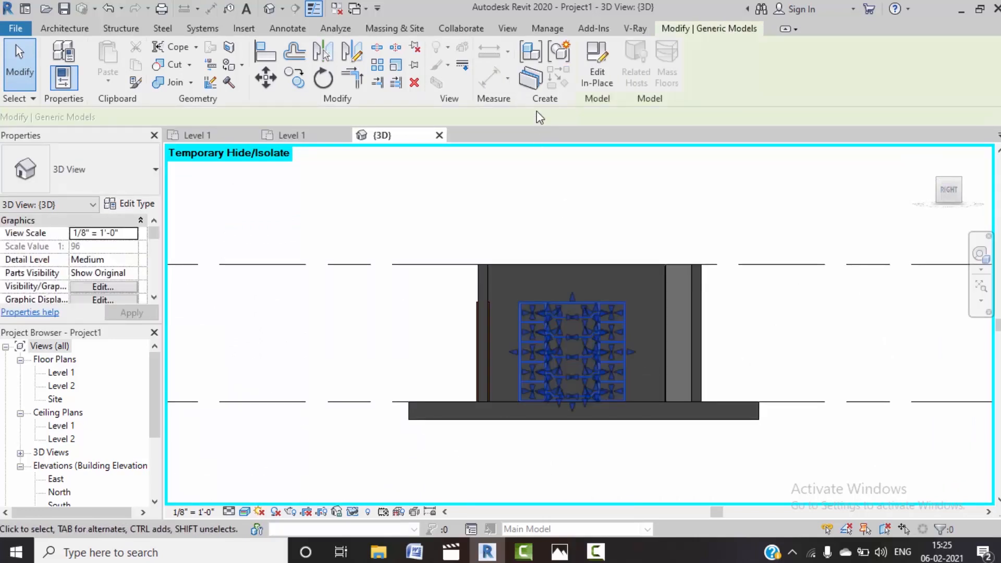
{"action": "double_click", "coordinate": [563, 285]}
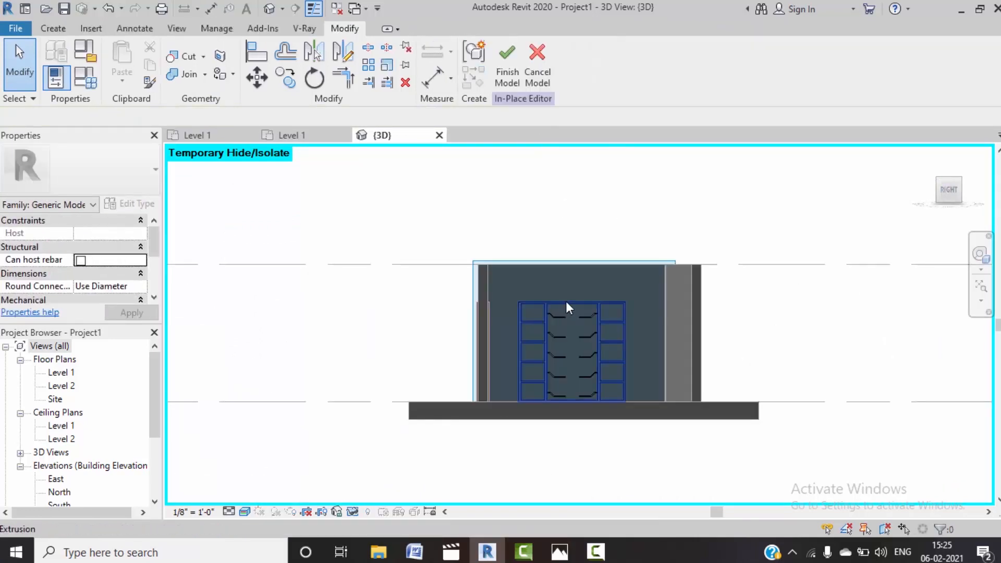
Step: Assign the "wooden" material to the bookshelf's frame extrusion
{"action": "left_click", "coordinate": [565, 303]}
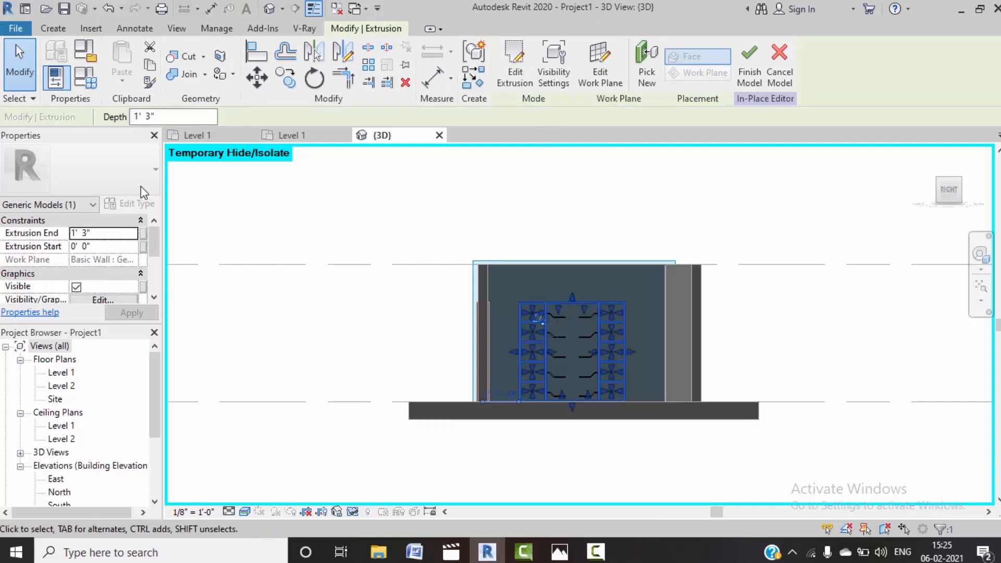
{"action": "scroll", "coordinate": [128, 294], "scroll_direction": "down", "scroll_amount": 3}
{"action": "left_click", "coordinate": [136, 273]}
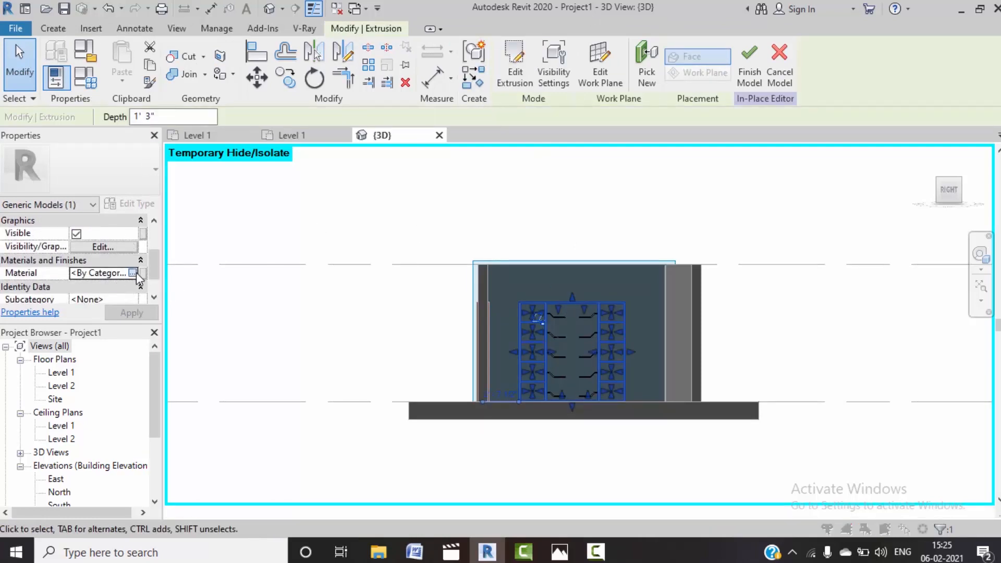
{"action": "left_click", "coordinate": [133, 272]}
{"action": "scroll", "coordinate": [237, 365], "scroll_direction": "down", "scroll_amount": 5}
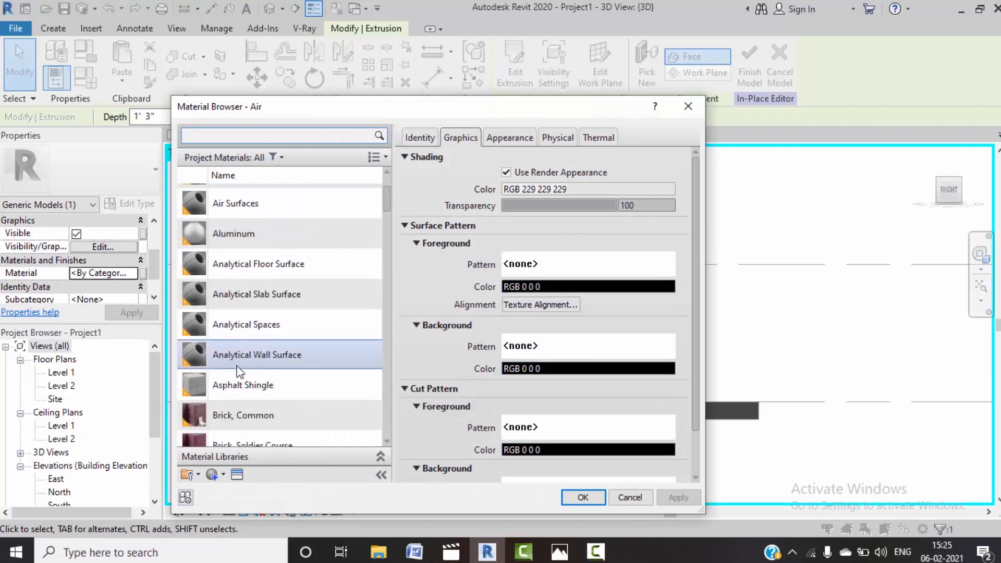
{"action": "scroll", "coordinate": [237, 368], "scroll_direction": "down", "scroll_amount": 10}
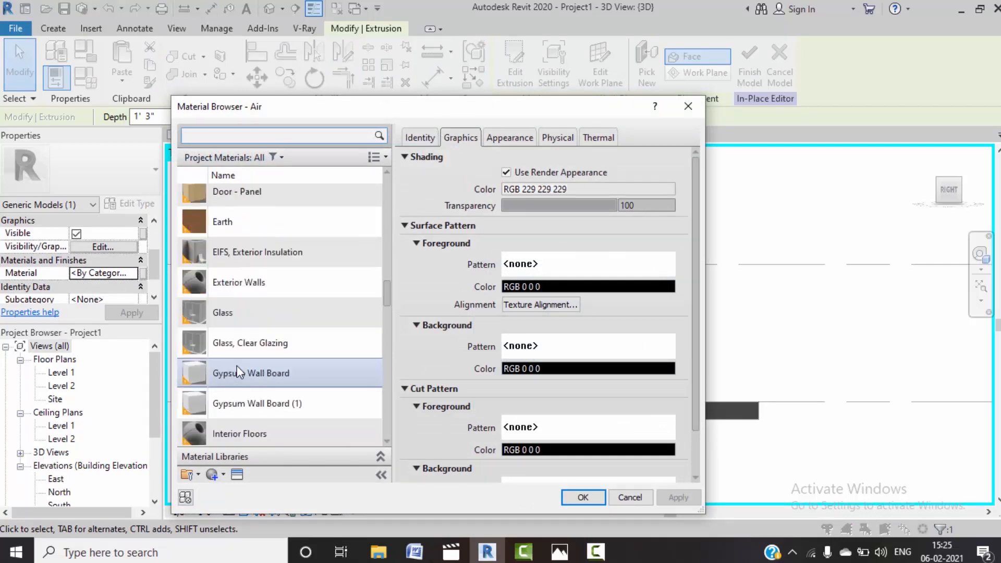
{"action": "scroll", "coordinate": [237, 365], "scroll_direction": "down", "scroll_amount": 10}
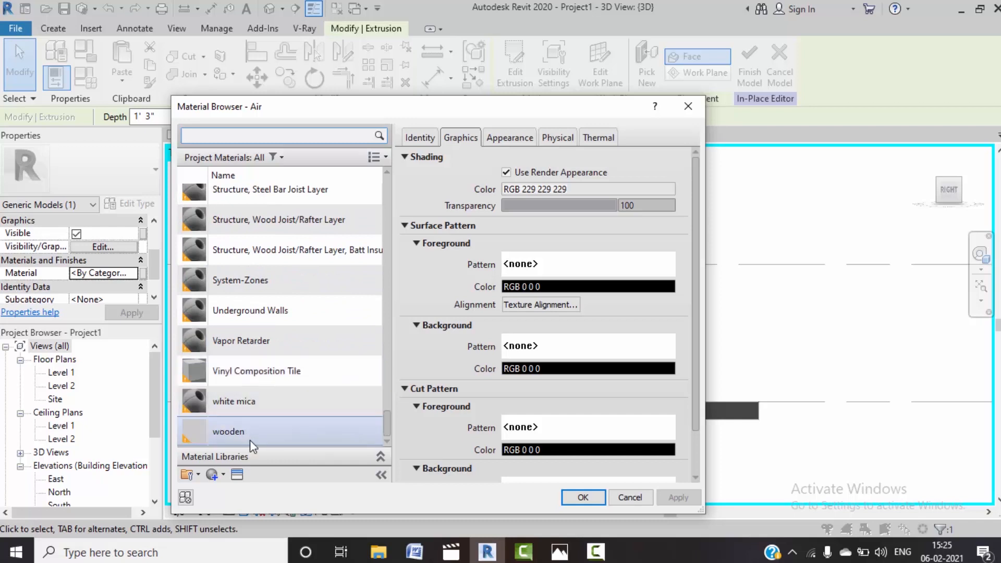
{"action": "left_click", "coordinate": [242, 432]}
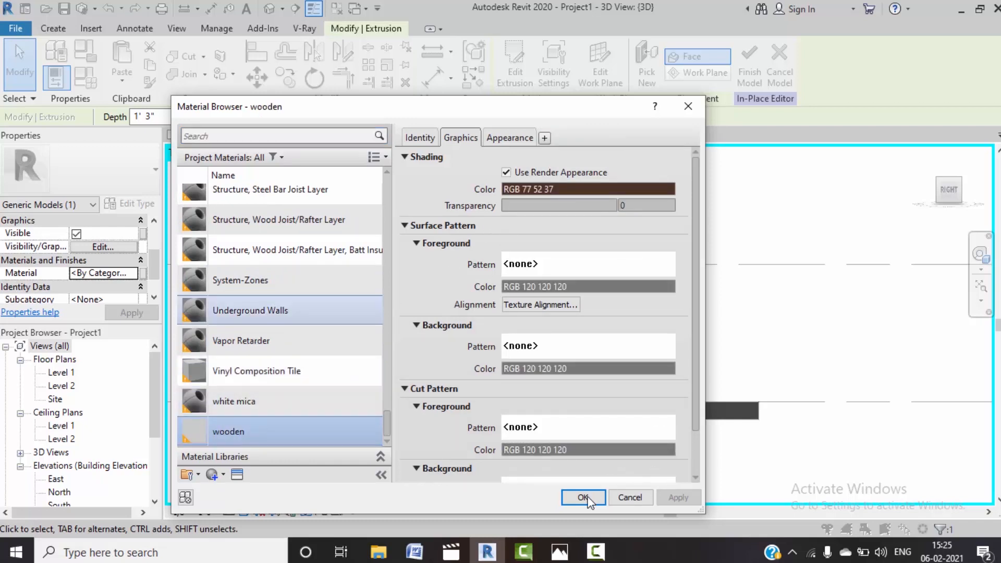
{"action": "left_click", "coordinate": [583, 498]}
{"action": "left_click", "coordinate": [593, 470]}
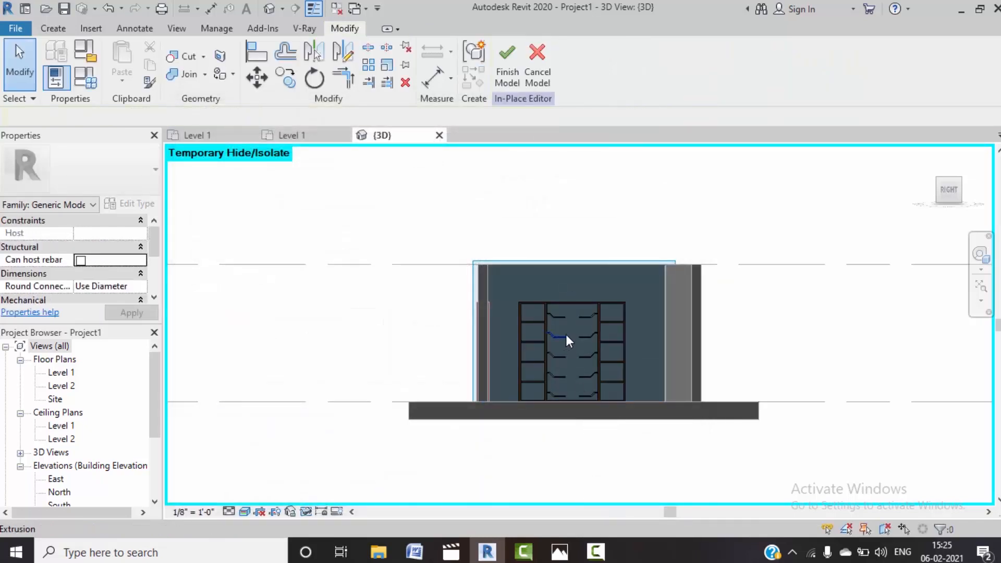
Step: Assign the "white mica" material to all ten bent shelves in the bookshelf's middle bay
{"action": "scroll", "coordinate": [567, 340], "scroll_direction": "up", "scroll_amount": 4}
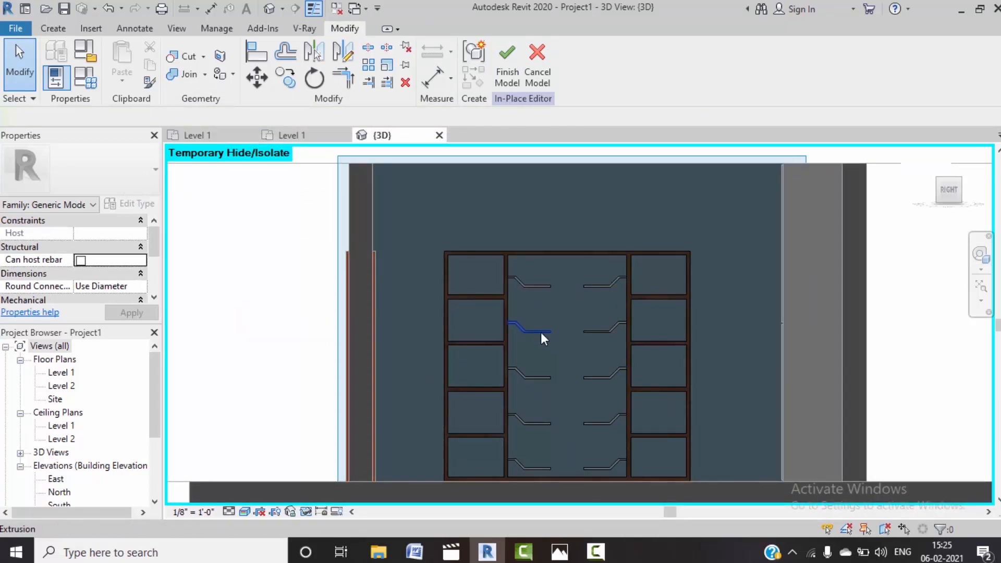
{"action": "left_click", "coordinate": [541, 333]}
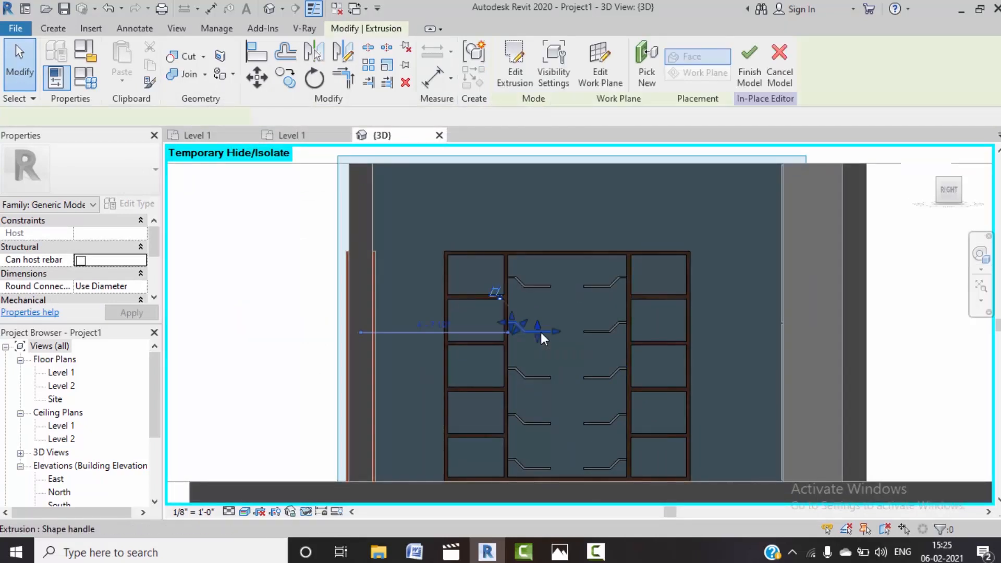
{"action": "left_click", "coordinate": [541, 287], "text": "ctrl"}
{"action": "left_click", "coordinate": [533, 379], "text": "ctrl"}
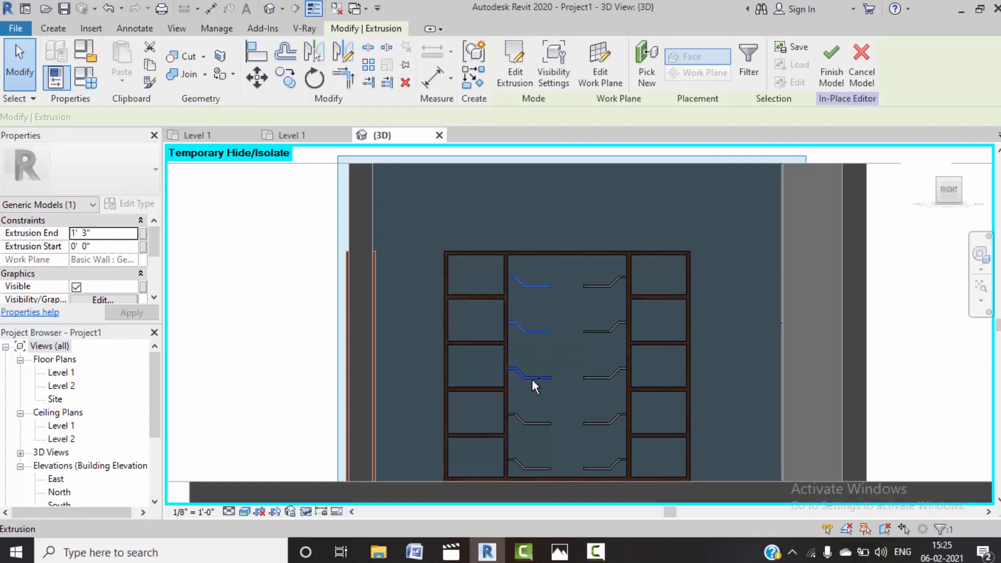
{"action": "left_click", "coordinate": [527, 419], "text": "ctrl"}
{"action": "left_click", "coordinate": [535, 465], "text": "ctrl"}
{"action": "left_click", "coordinate": [606, 463], "text": "ctrl"}
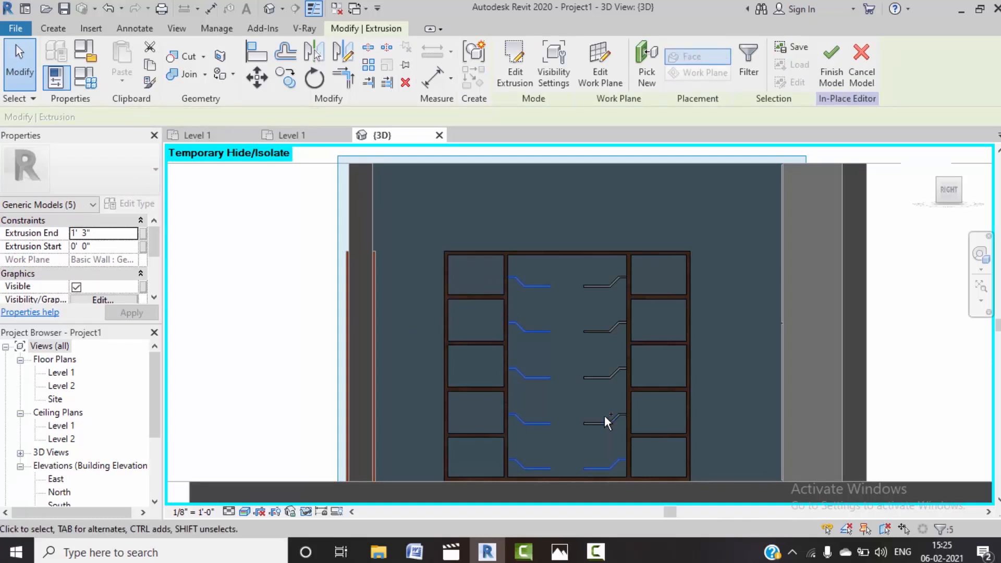
{"action": "left_click", "coordinate": [606, 420], "text": "ctrl"}
{"action": "left_click", "coordinate": [602, 374], "text": "ctrl"}
{"action": "left_click", "coordinate": [597, 329], "text": "ctrl"}
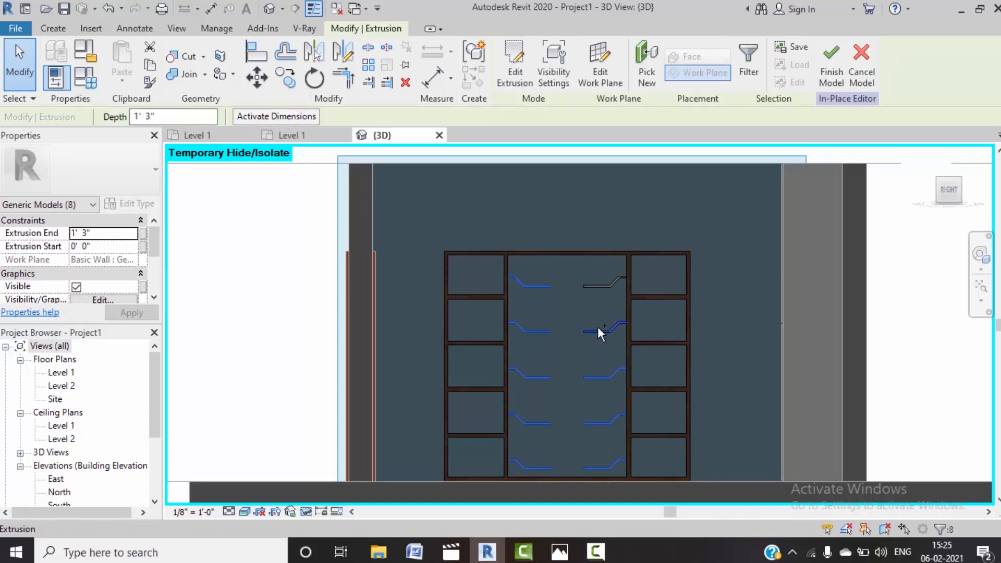
{"action": "left_click", "coordinate": [607, 284], "text": "ctrl"}
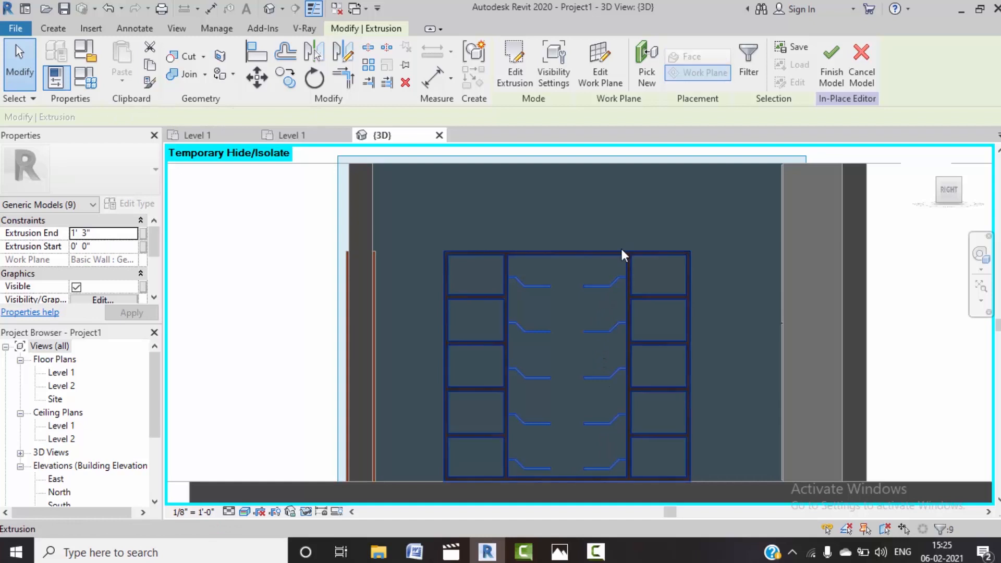
{"action": "left_click", "coordinate": [715, 78]}
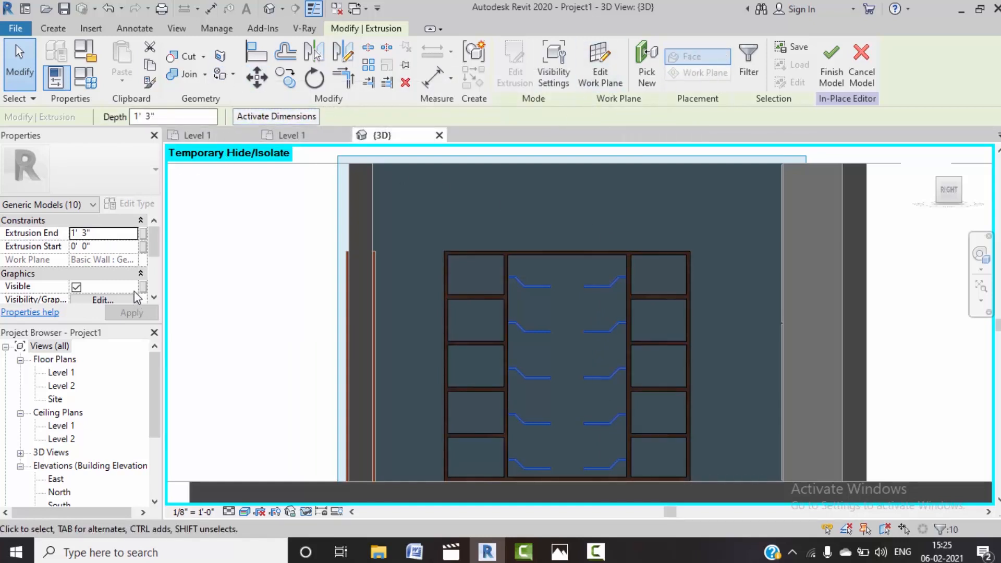
{"action": "scroll", "coordinate": [136, 297], "scroll_direction": "down", "scroll_amount": 2}
{"action": "left_click", "coordinate": [136, 273]}
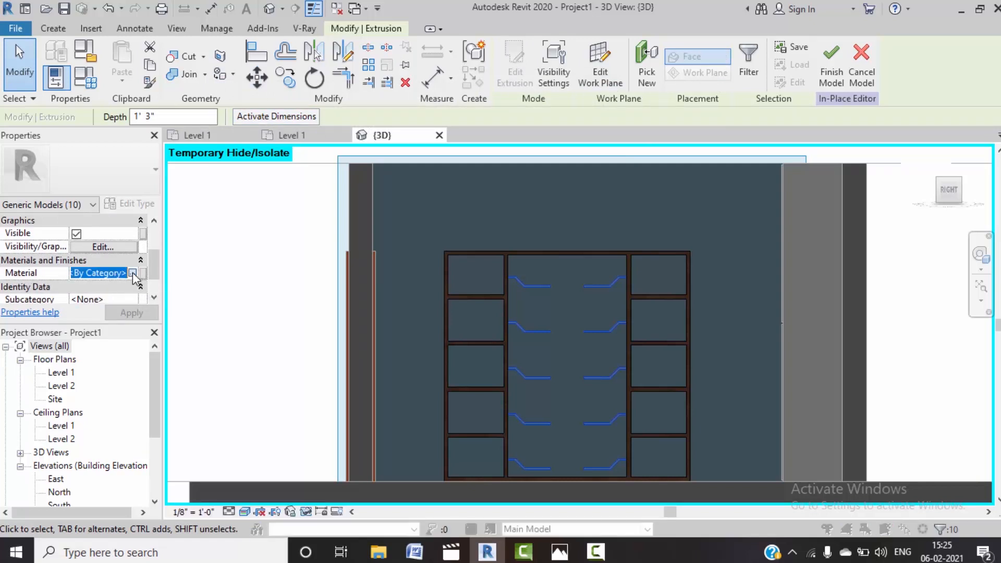
{"action": "left_click", "coordinate": [134, 273]}
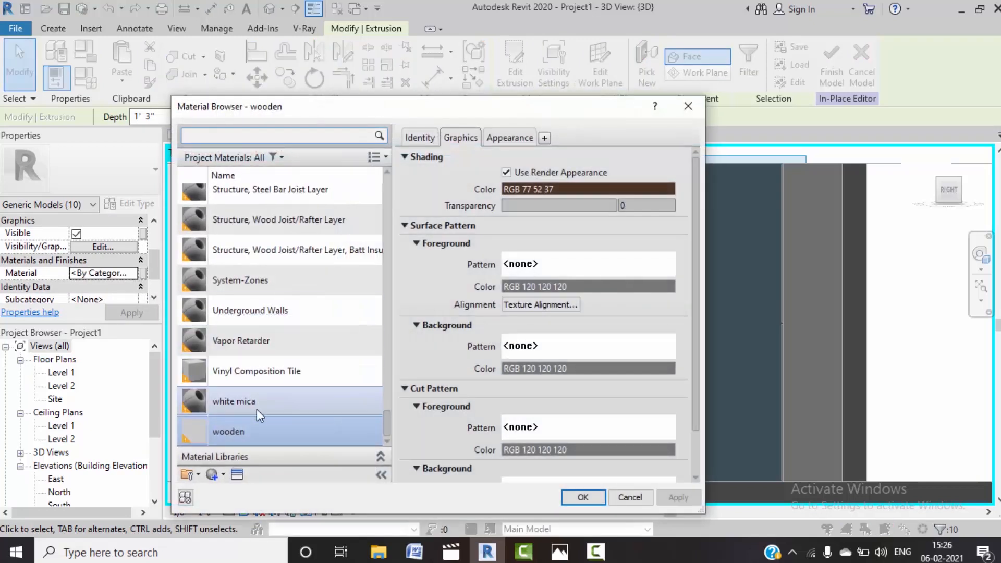
{"action": "left_click", "coordinate": [329, 405]}
{"action": "left_click", "coordinate": [588, 493]}
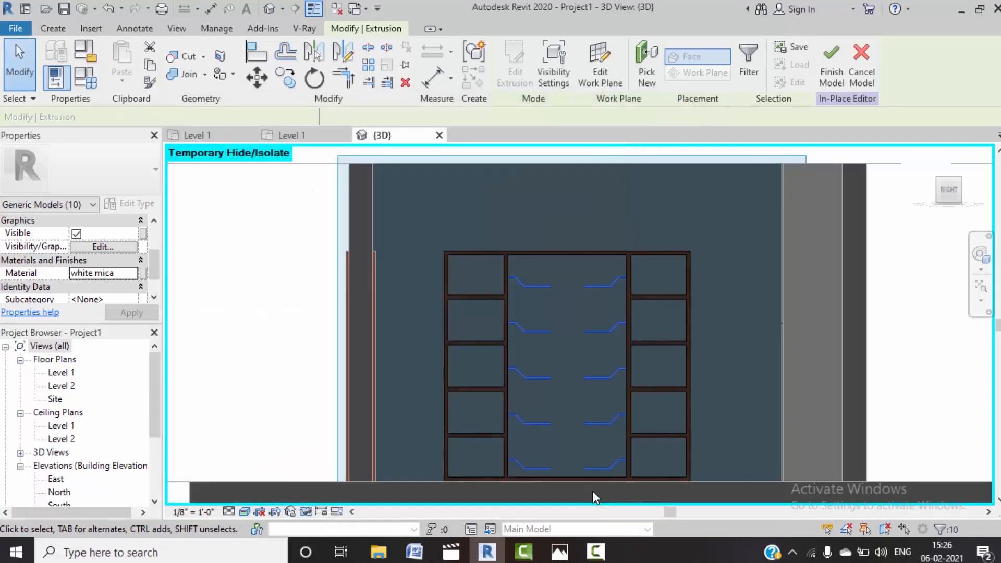
Step: Finish the in-place bookshelf model and reset the temporary hide/isolate to restore the hidden elements
{"action": "scroll", "coordinate": [629, 347], "scroll_direction": "down", "scroll_amount": 3}
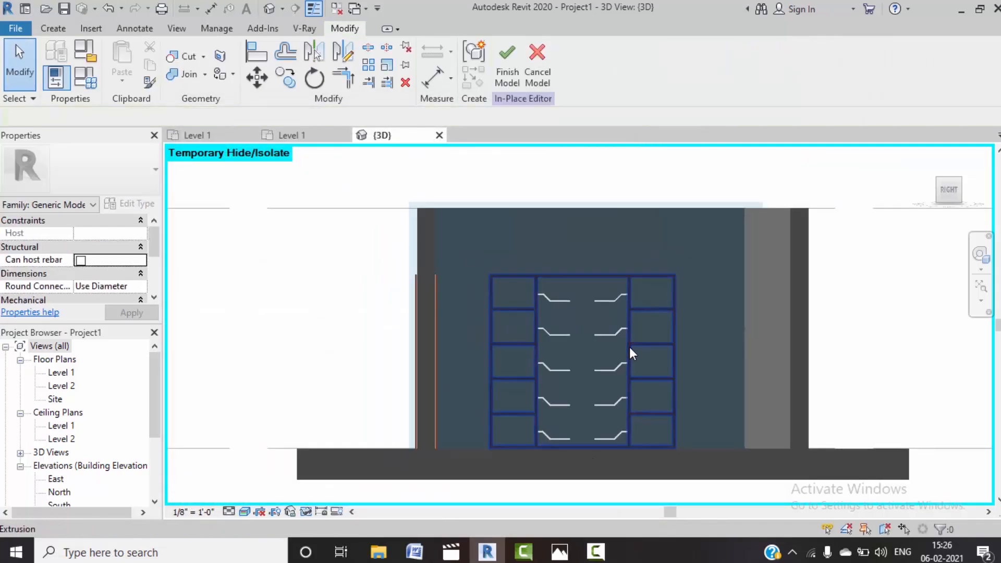
{"action": "middle_click_drag", "start_coordinate": [559, 320], "coordinate": [585, 418], "text": "shift"}
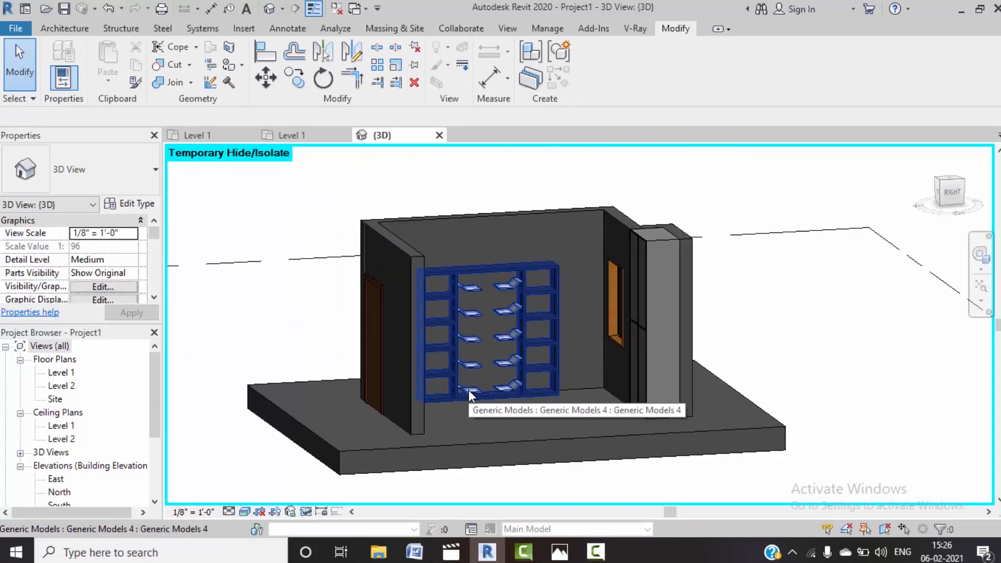
{"action": "key", "text": "h"}
{"action": "key", "text": "r"}
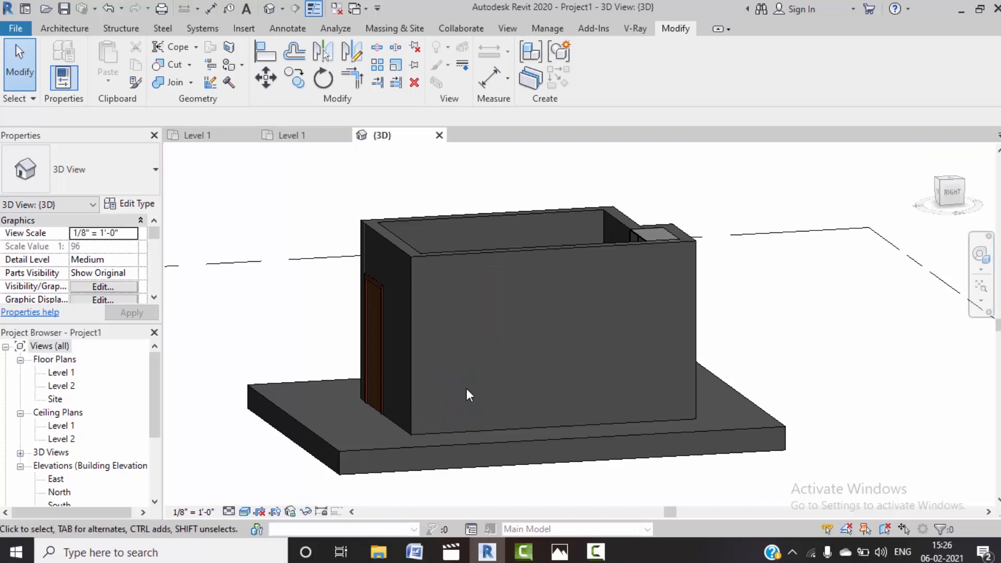
Step: Examine the room's interior from the door side in 3D and compare it with the reference image COURT CHAMBER 4.jpg
{"action": "middle_click_drag", "start_coordinate": [374, 371], "coordinate": [532, 415], "text": "shift"}
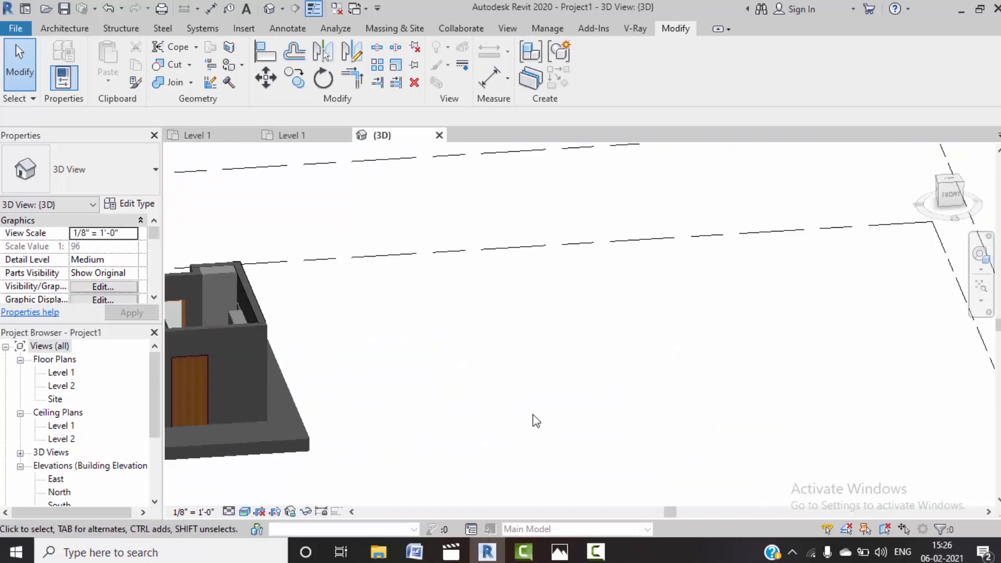
{"action": "scroll", "coordinate": [532, 414], "scroll_direction": "down", "scroll_amount": 2}
{"action": "middle_click_drag", "start_coordinate": [372, 418], "coordinate": [501, 443], "text": "shift"}
{"action": "middle_click_drag", "start_coordinate": [457, 444], "coordinate": [472, 435]}
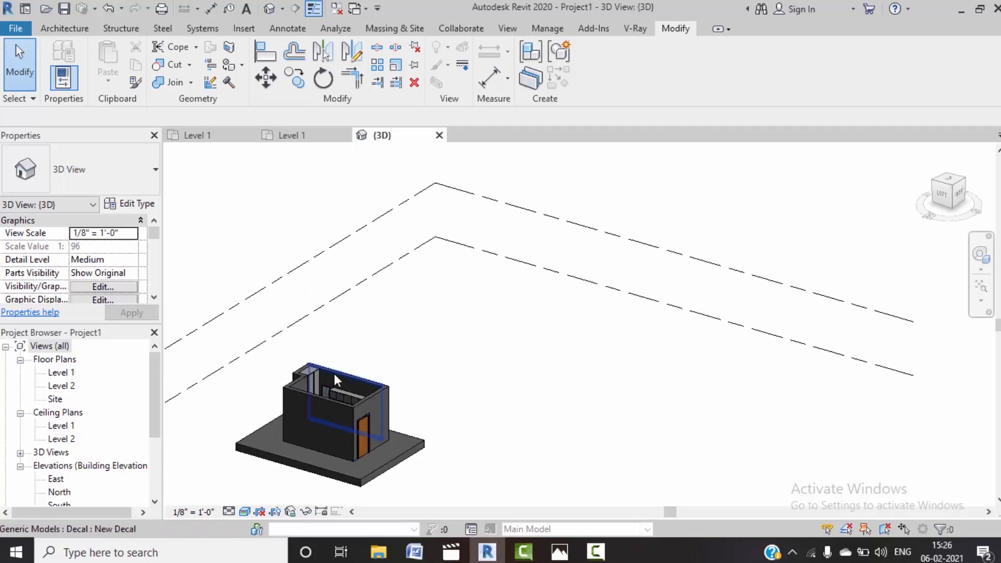
{"action": "scroll", "coordinate": [313, 380], "scroll_direction": "up", "scroll_amount": 4}
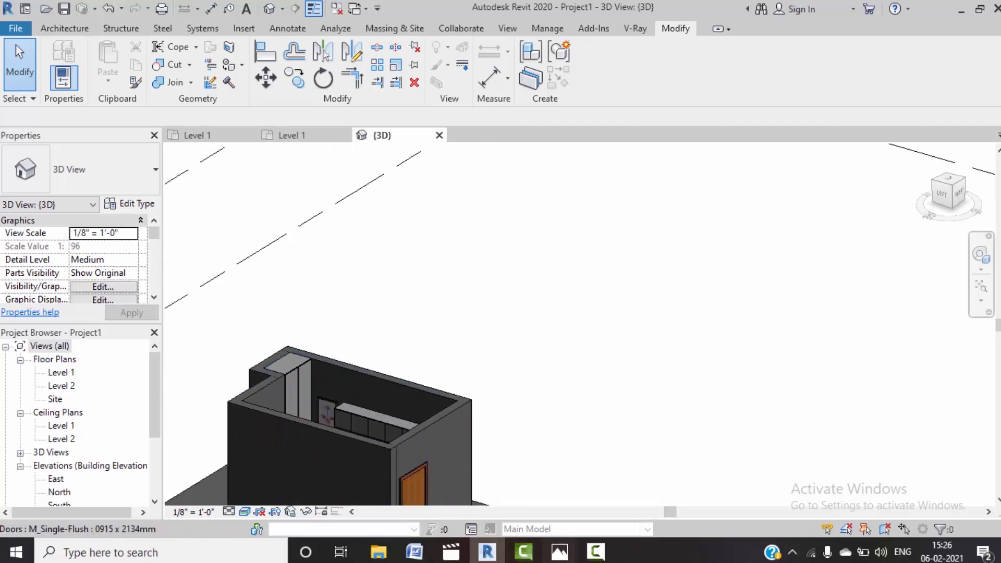
{"action": "mouse_move", "coordinate": [559, 554]}
{"action": "left_click", "coordinate": [464, 517]}
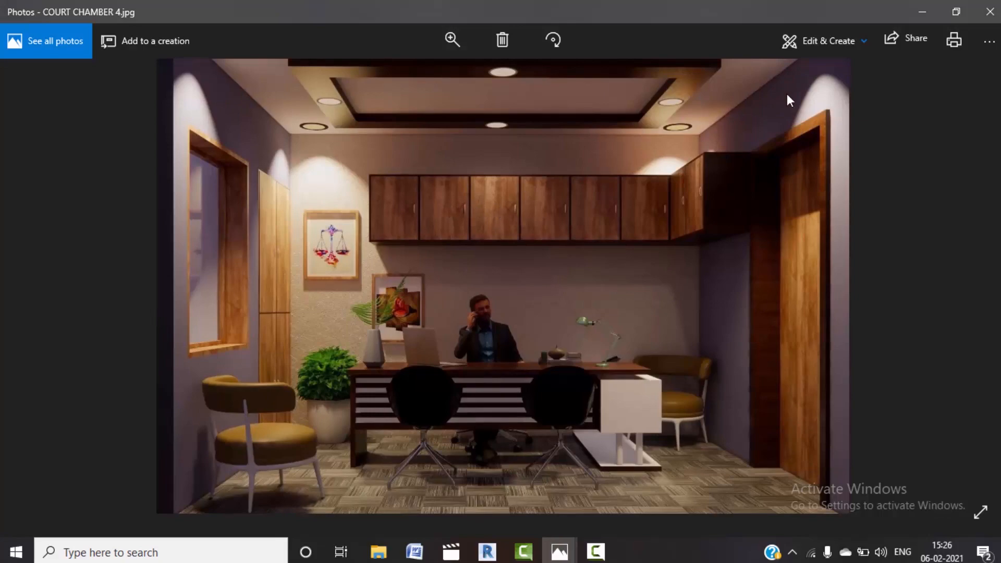
{"action": "left_click", "coordinate": [922, 11]}
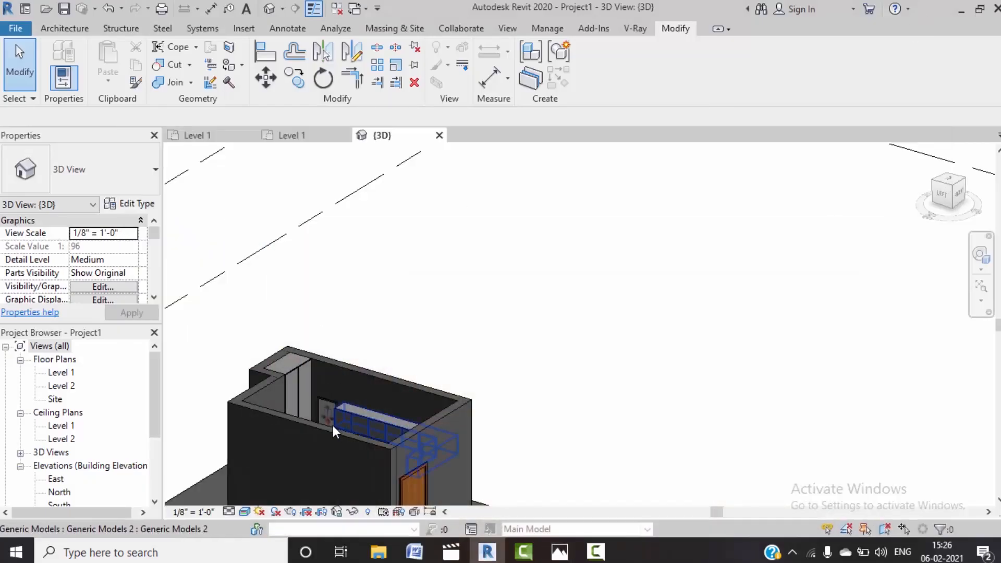
Step: Temporarily hide the near long wall and the bookshelf to expose the room's interior
{"action": "left_click", "coordinate": [328, 431]}
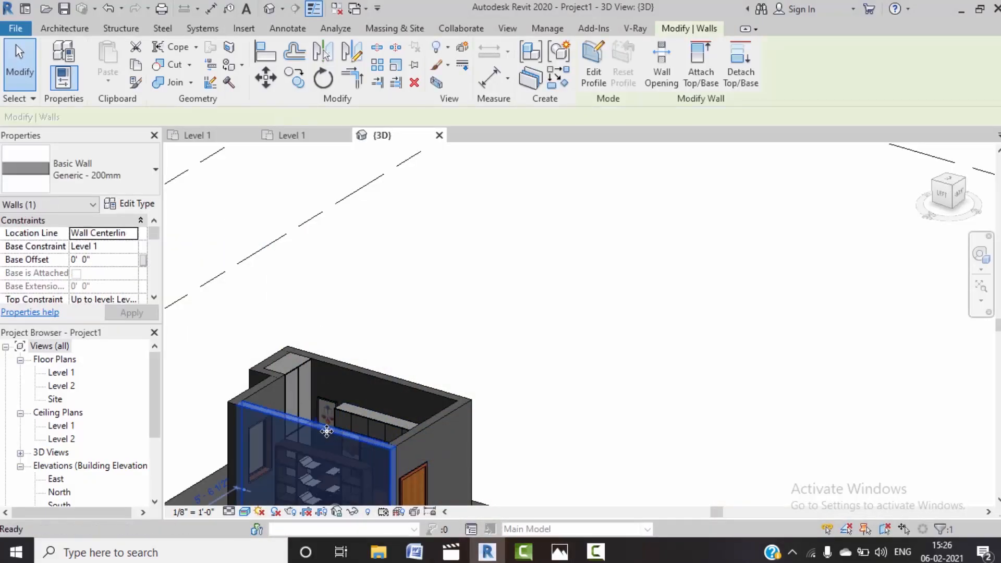
{"action": "key", "text": "h"}
{"action": "key", "text": "h"}
{"action": "left_click", "coordinate": [302, 451]}
{"action": "key", "text": "h"}
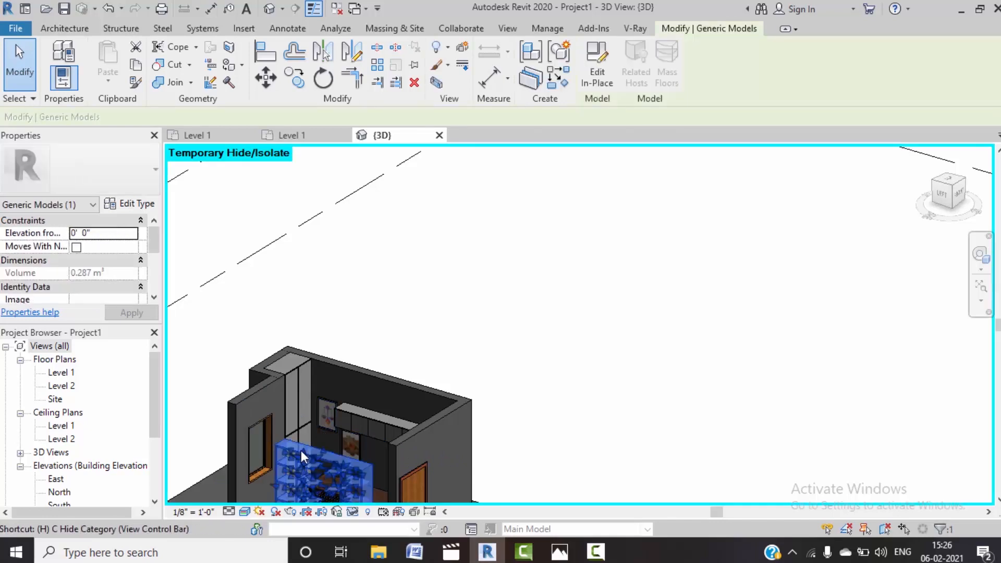
{"action": "key", "text": "h"}
Step: Open the L-shaped overhead cabinet for in-place editing
{"action": "scroll", "coordinate": [397, 320], "scroll_direction": "up", "scroll_amount": 4}
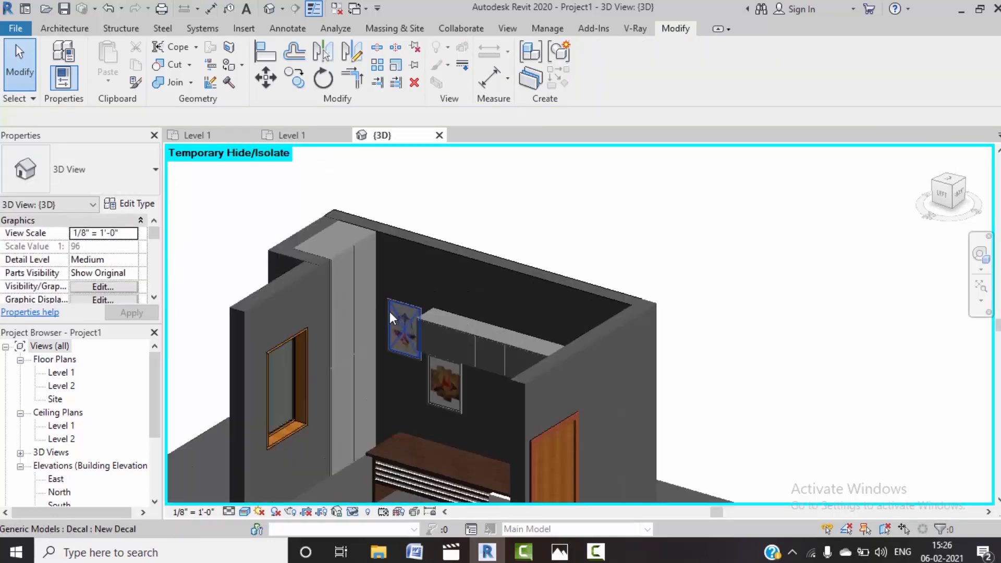
{"action": "scroll", "coordinate": [390, 313], "scroll_direction": "up", "scroll_amount": 1}
{"action": "middle_click_drag", "start_coordinate": [432, 287], "coordinate": [482, 223]}
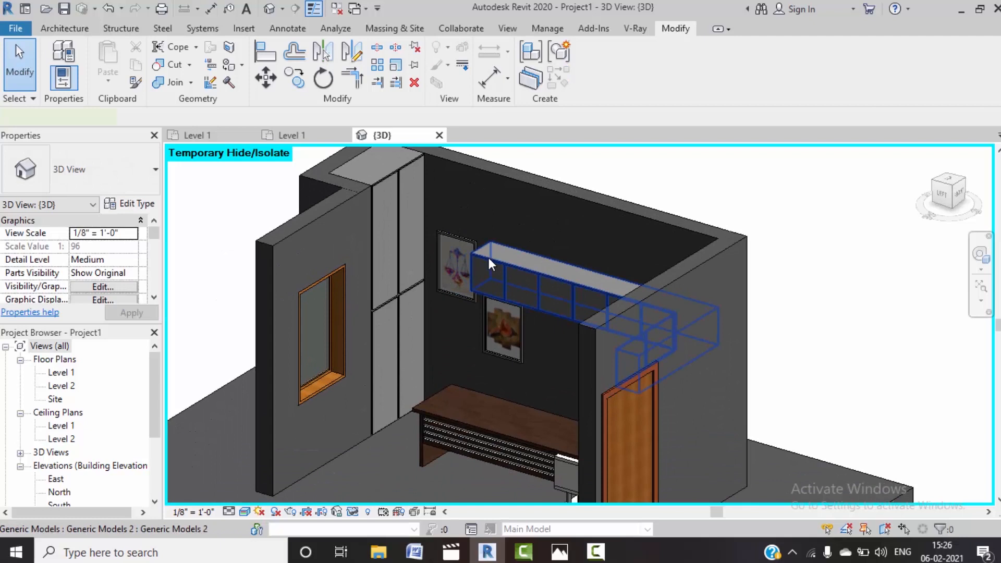
{"action": "left_click", "coordinate": [489, 258]}
{"action": "left_click", "coordinate": [589, 86]}
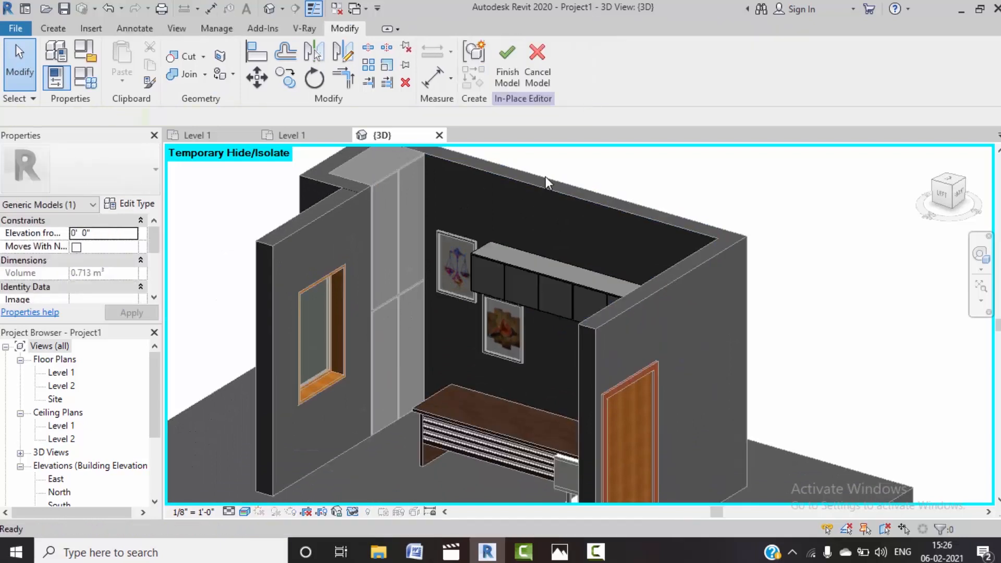
Step: Assign the "wooden" material to the overhead cabinet's main body extrusion
{"action": "left_click", "coordinate": [486, 249]}
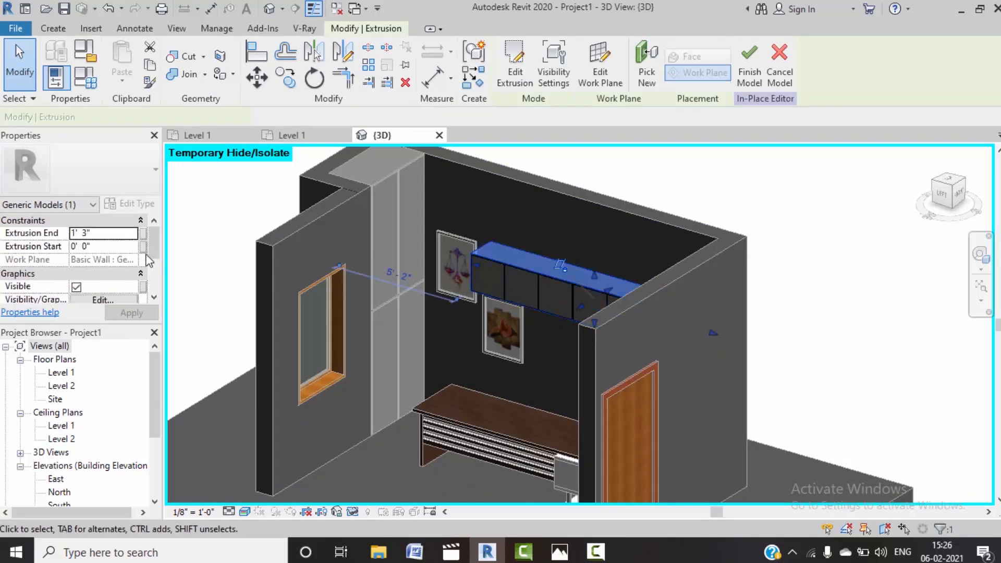
{"action": "scroll", "coordinate": [114, 286], "scroll_direction": "down", "scroll_amount": 1}
{"action": "left_click", "coordinate": [130, 295]}
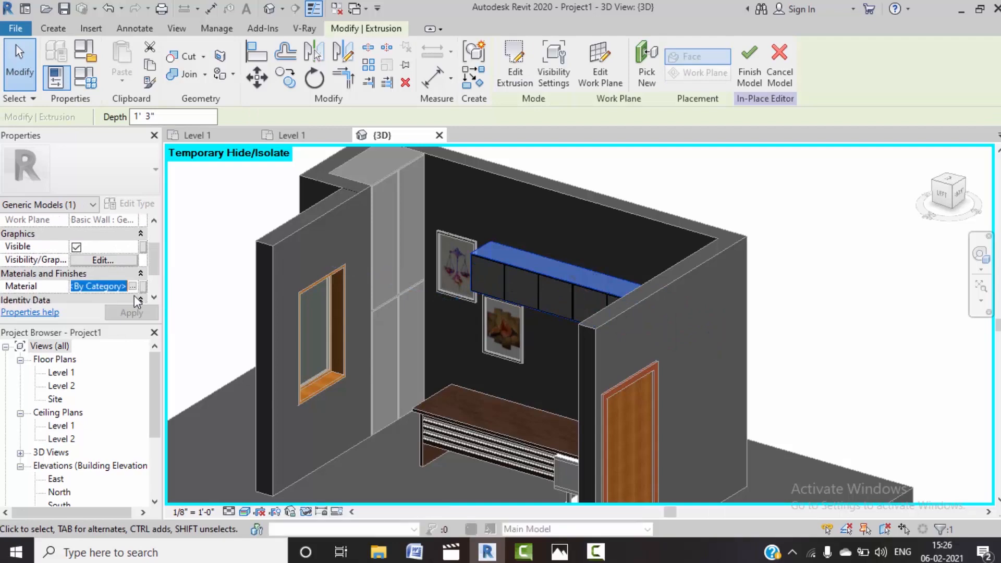
{"action": "left_click", "coordinate": [133, 287]}
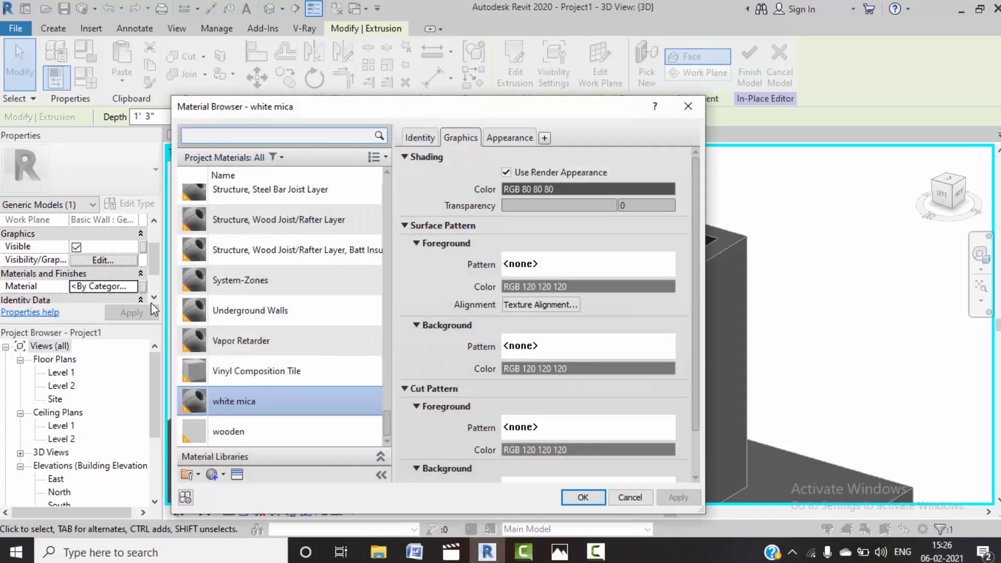
{"action": "left_click", "coordinate": [258, 431]}
{"action": "left_click", "coordinate": [567, 499]}
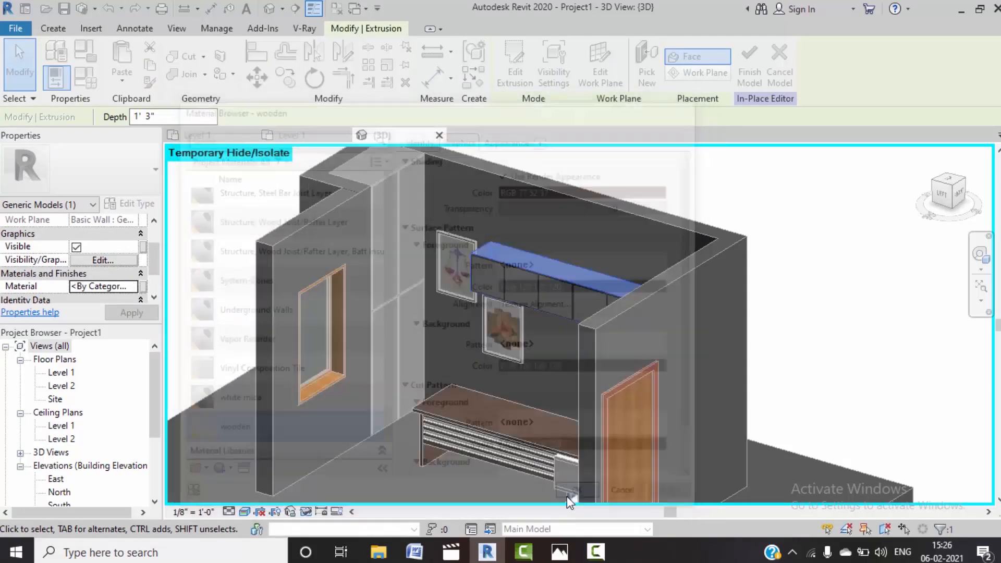
{"action": "left_click", "coordinate": [370, 463]}
Step: Create a new material named "wooden 2" for the overhead cabinet's door panels along the long wall
{"action": "scroll", "coordinate": [399, 399], "scroll_direction": "down", "scroll_amount": 1}
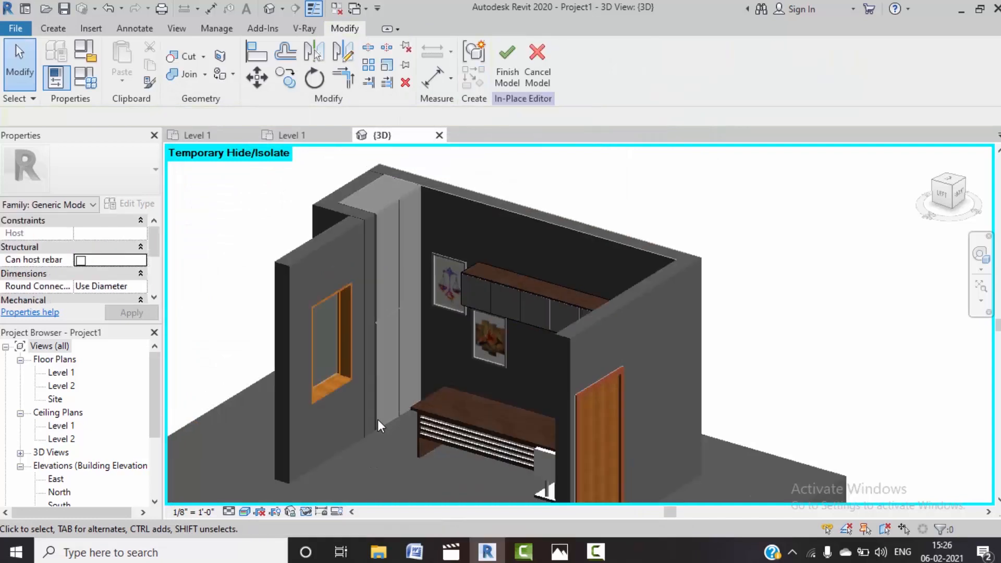
{"action": "middle_click_drag", "start_coordinate": [377, 420], "coordinate": [548, 425], "text": "shift"}
{"action": "middle_click_drag", "start_coordinate": [547, 425], "coordinate": [405, 345]}
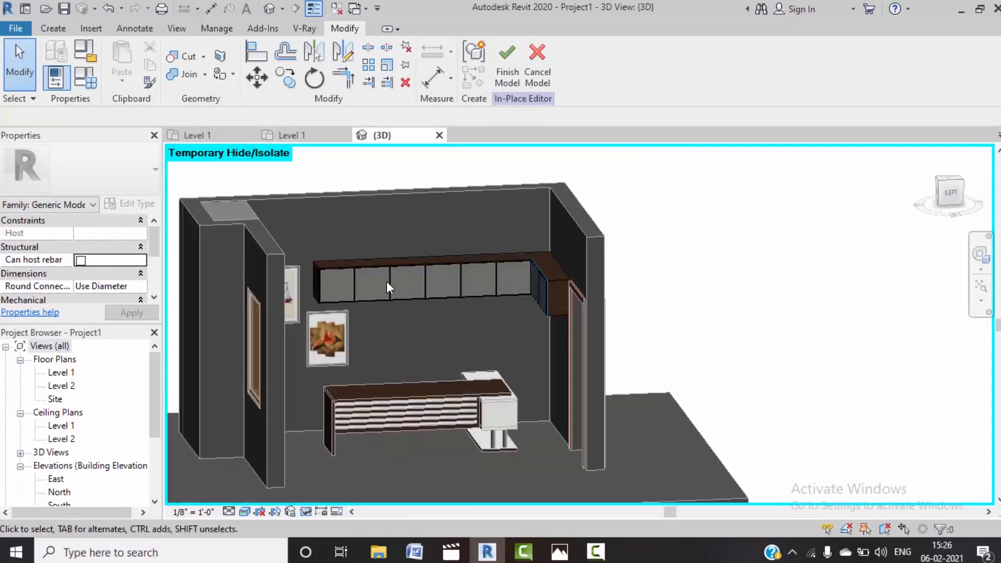
{"action": "scroll", "coordinate": [364, 284], "scroll_direction": "up", "scroll_amount": 1}
{"action": "left_click", "coordinate": [333, 271]}
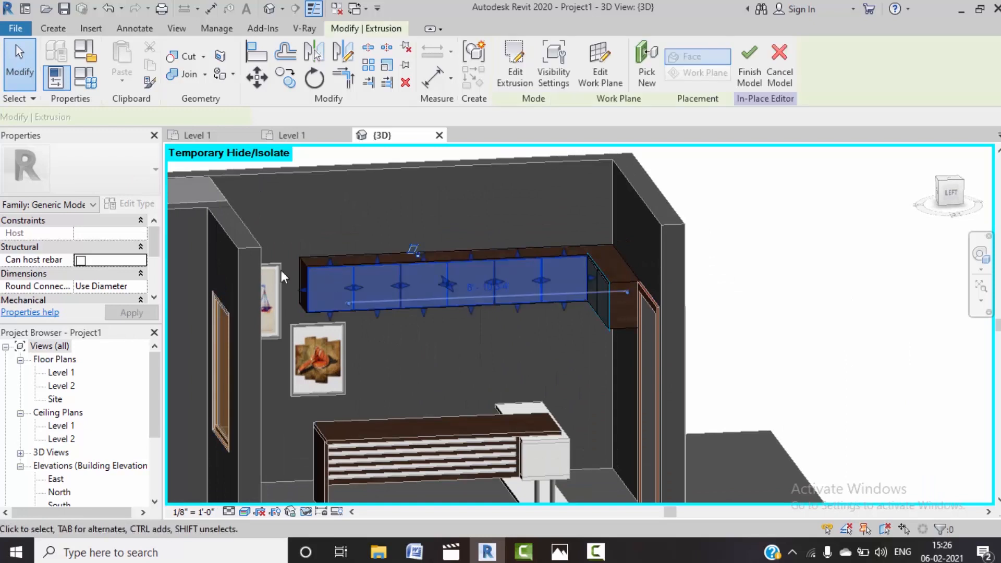
{"action": "scroll", "coordinate": [115, 284], "scroll_direction": "down", "scroll_amount": 2}
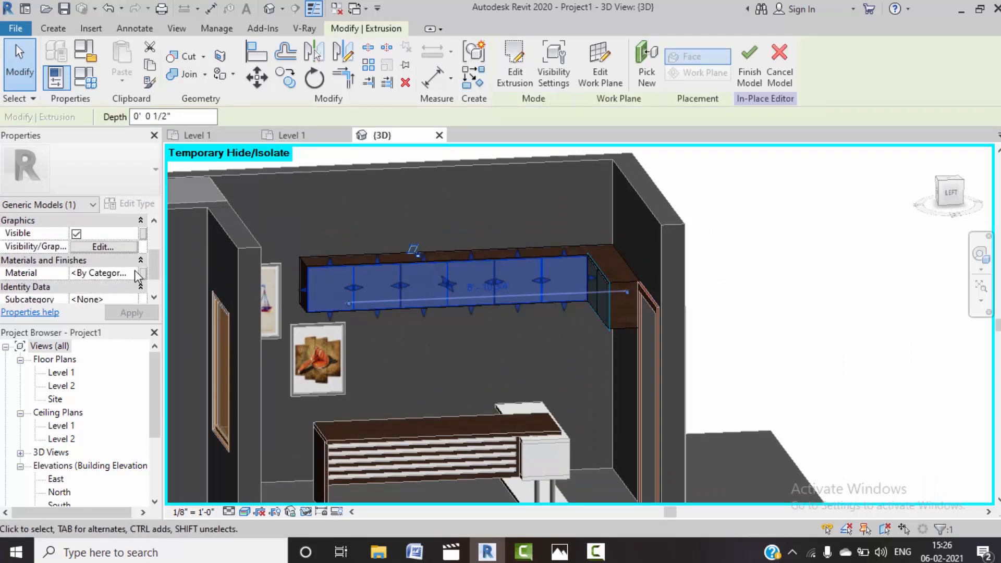
{"action": "left_click", "coordinate": [135, 272]}
{"action": "left_click", "coordinate": [134, 272]}
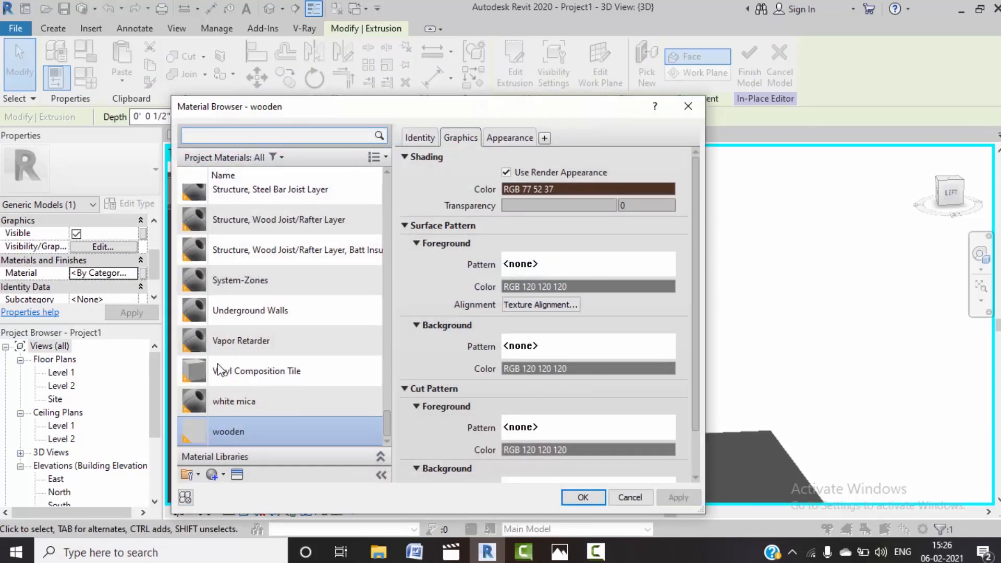
{"action": "left_click", "coordinate": [223, 475]}
{"action": "left_click", "coordinate": [223, 489]}
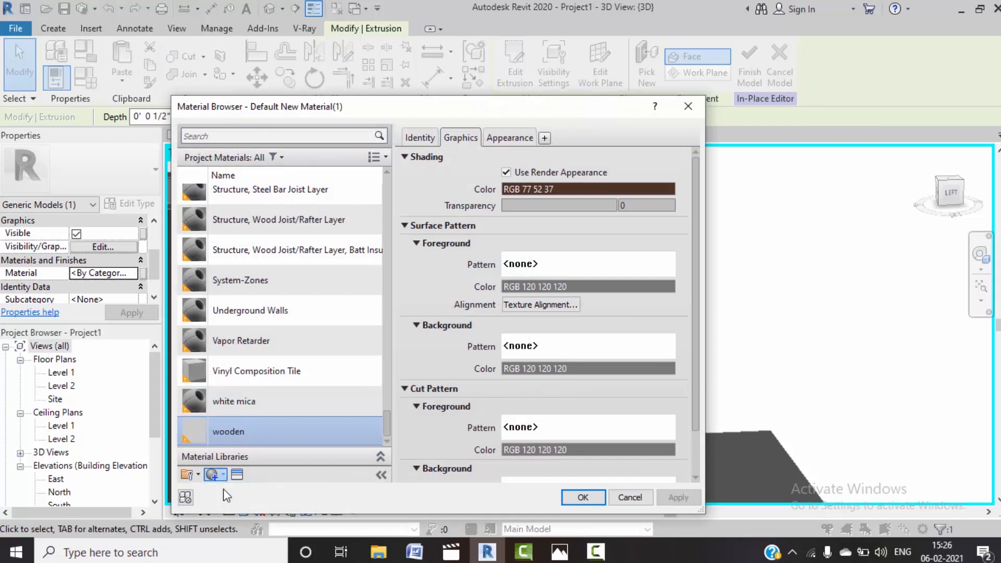
{"action": "right_click", "coordinate": [263, 315]}
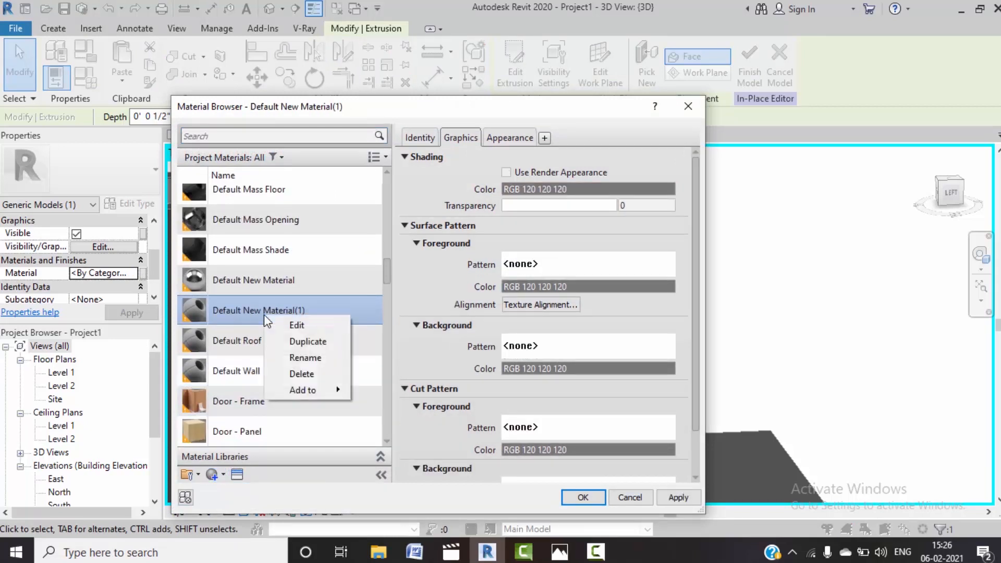
{"action": "left_click", "coordinate": [286, 360]}
{"action": "type", "text": "woode"}
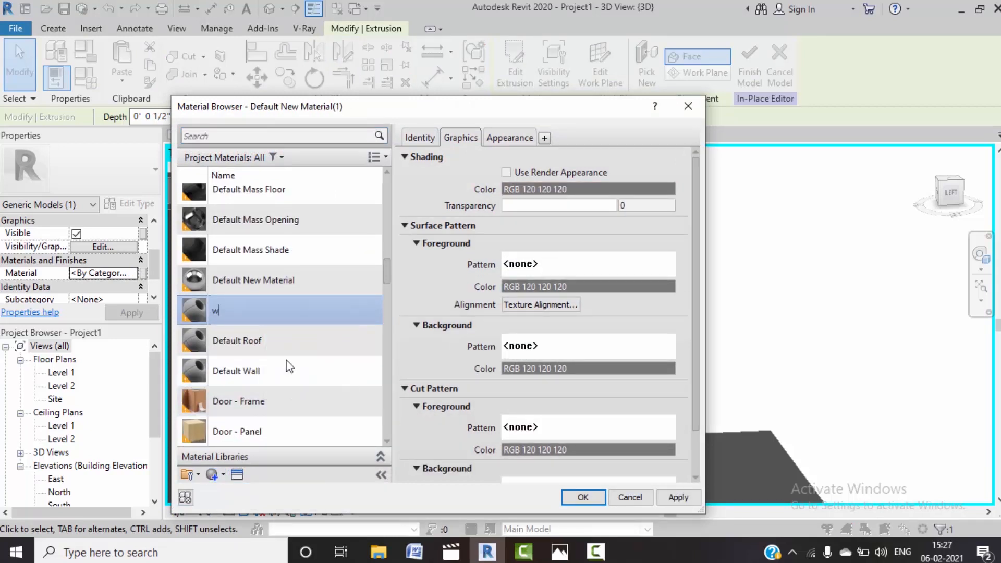
{"action": "type", "text": "n 2"}
Step: Try the Beechwood - Amaretto appearance asset on the "wooden 2" material
{"action": "left_click", "coordinate": [241, 476]}
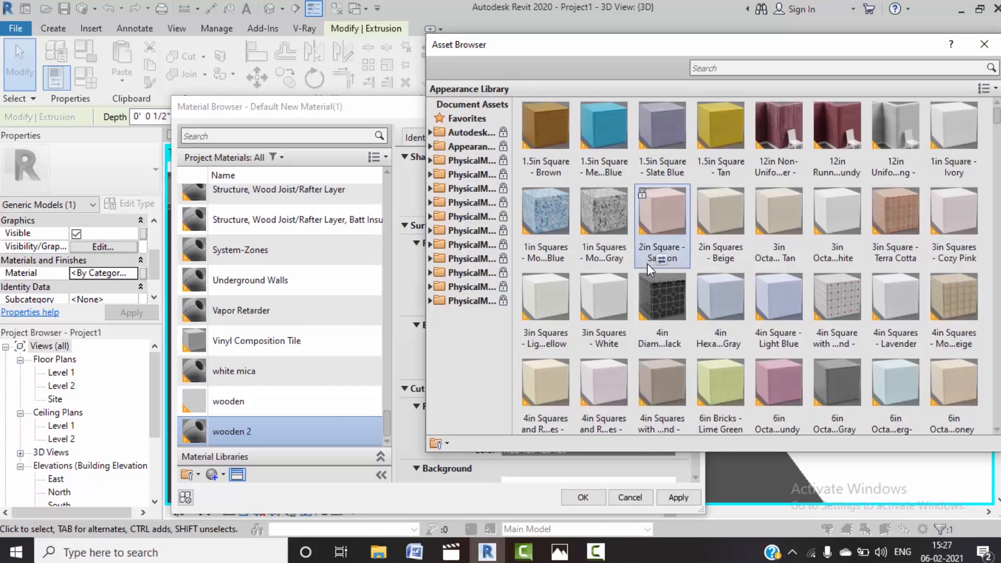
{"action": "scroll", "coordinate": [809, 384], "scroll_direction": "down", "scroll_amount": 6}
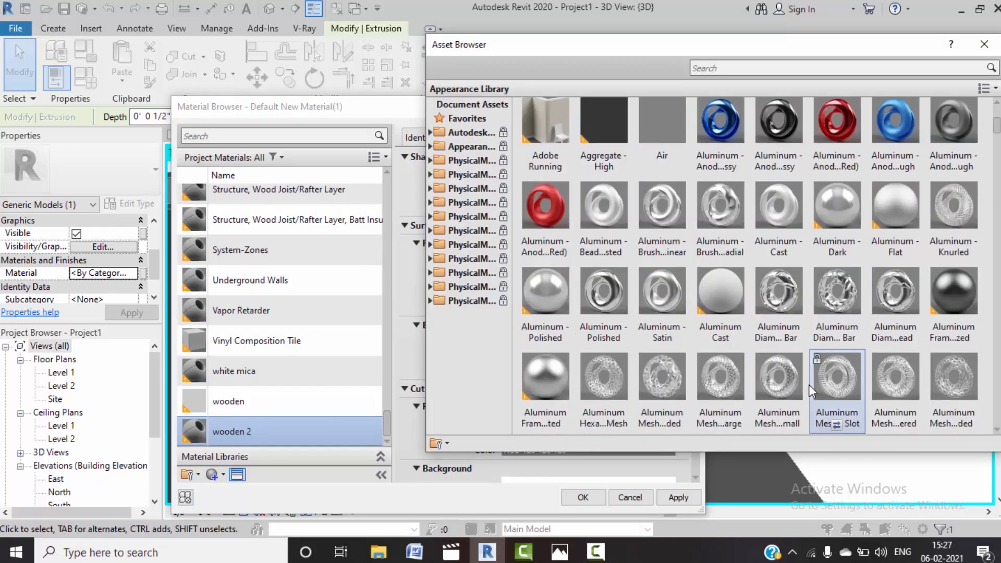
{"action": "scroll", "coordinate": [809, 383], "scroll_direction": "down", "scroll_amount": 3}
{"action": "scroll", "coordinate": [811, 391], "scroll_direction": "down", "scroll_amount": 3}
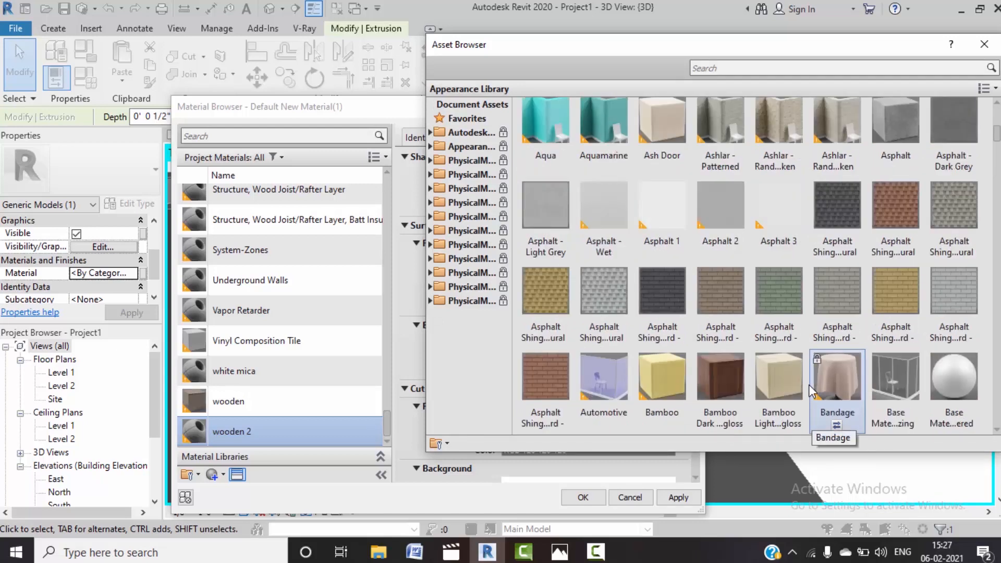
{"action": "scroll", "coordinate": [777, 391], "scroll_direction": "down", "scroll_amount": 3}
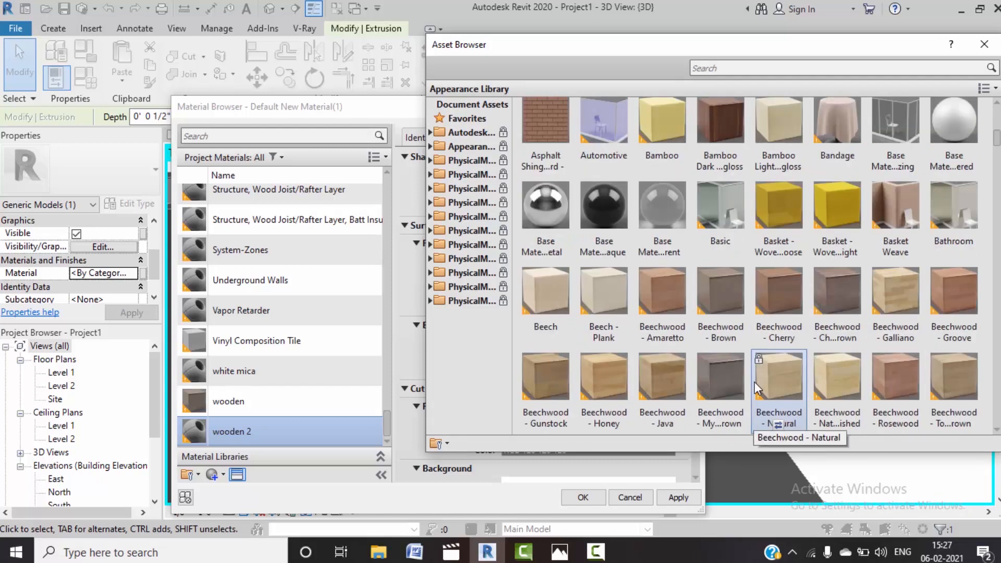
{"action": "left_click", "coordinate": [663, 340]}
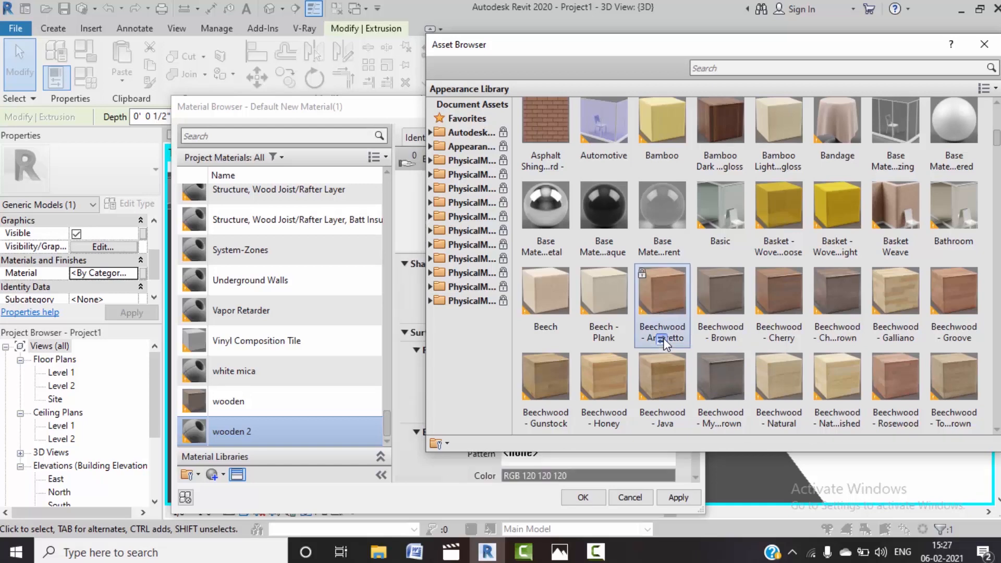
{"action": "left_click", "coordinate": [983, 45]}
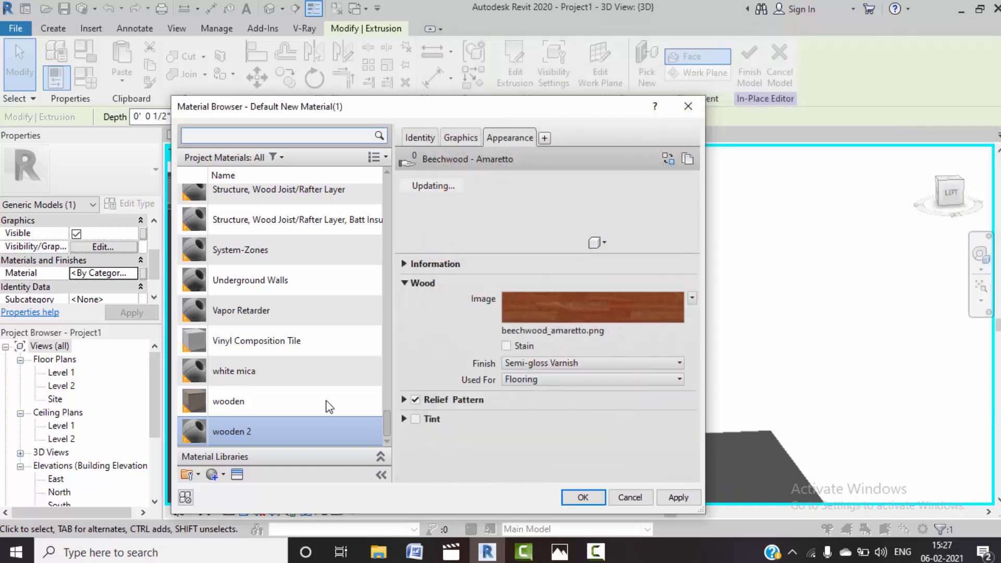
Step: Set the appearance asset of the "wooden 2" material to Birch - Semigloss
{"action": "left_click", "coordinate": [238, 475]}
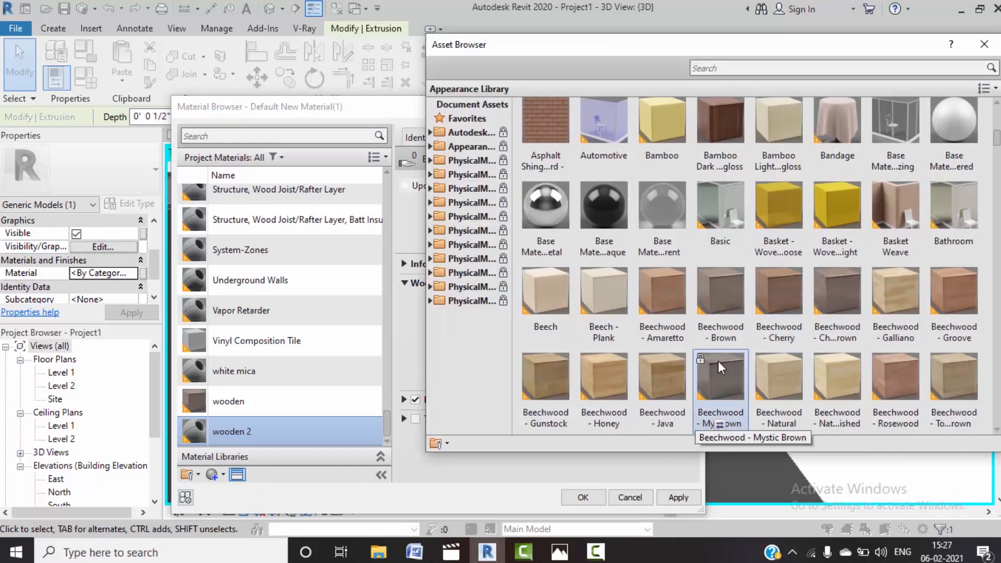
{"action": "scroll", "coordinate": [719, 363], "scroll_direction": "down", "scroll_amount": 3}
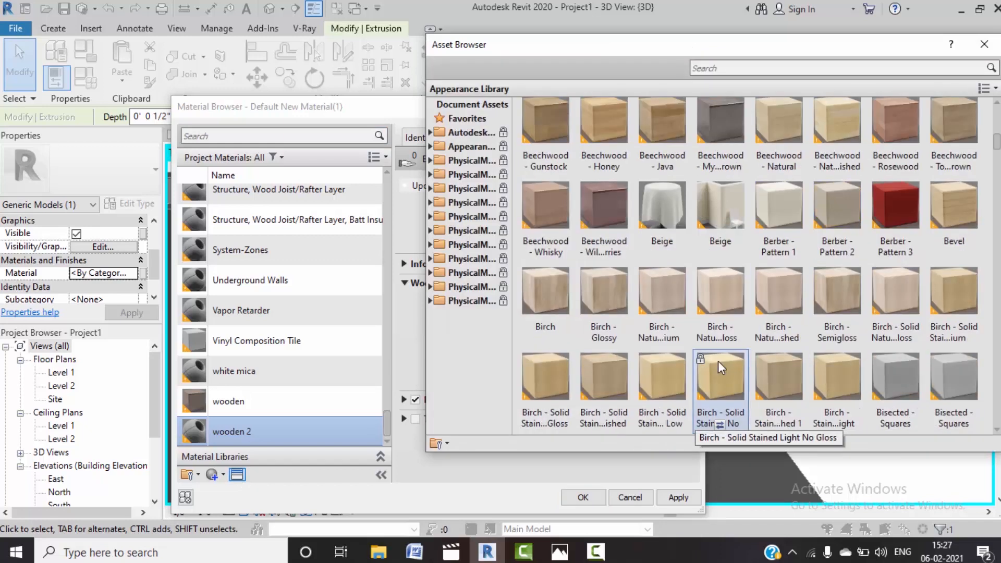
{"action": "left_click", "coordinate": [837, 339]}
{"action": "left_click", "coordinate": [986, 45]}
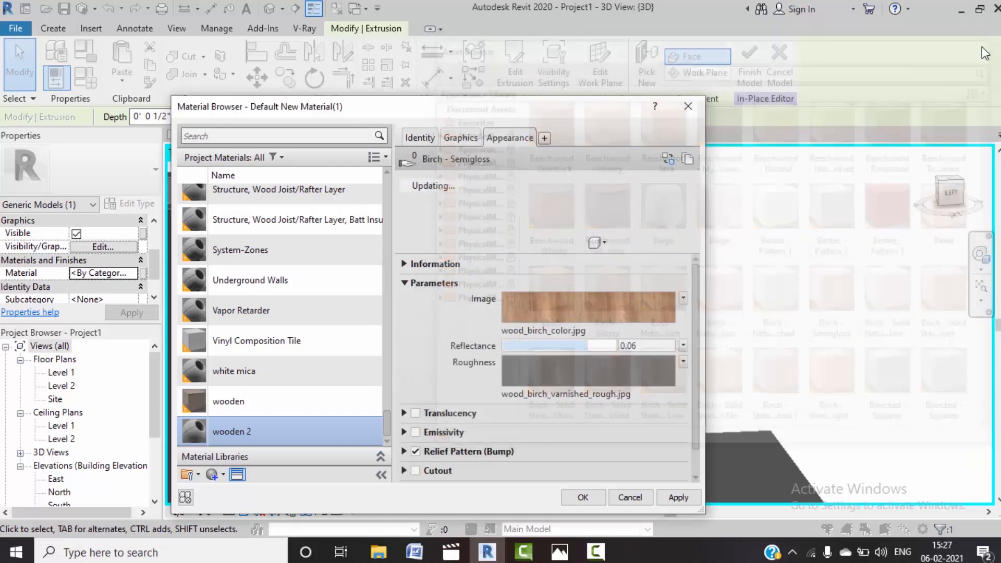
Step: Enable Use Render Appearance for "wooden 2" and assign the material to the long-wall door panels
{"action": "left_click", "coordinate": [472, 140]}
{"action": "left_click", "coordinate": [506, 172]}
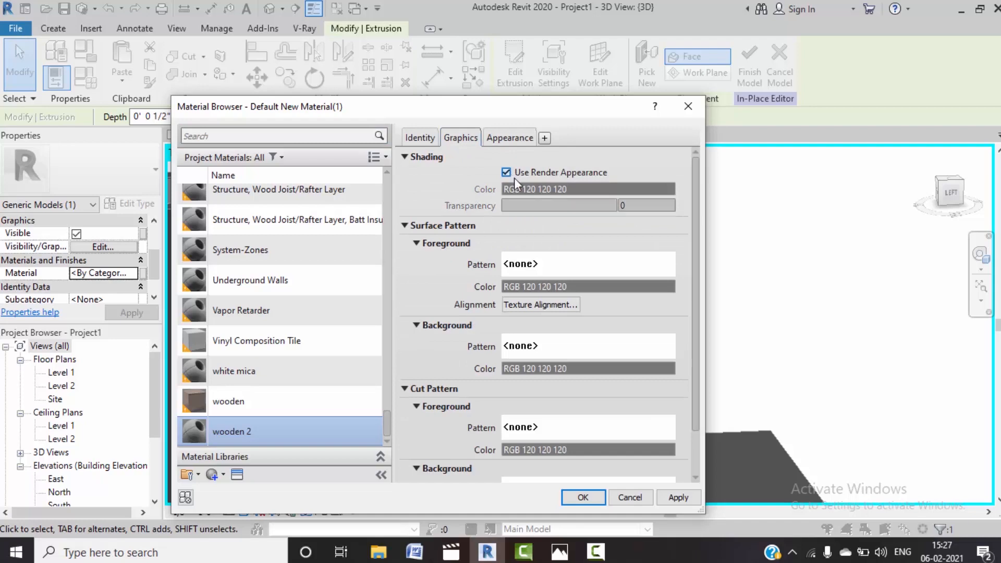
{"action": "left_click", "coordinate": [583, 497]}
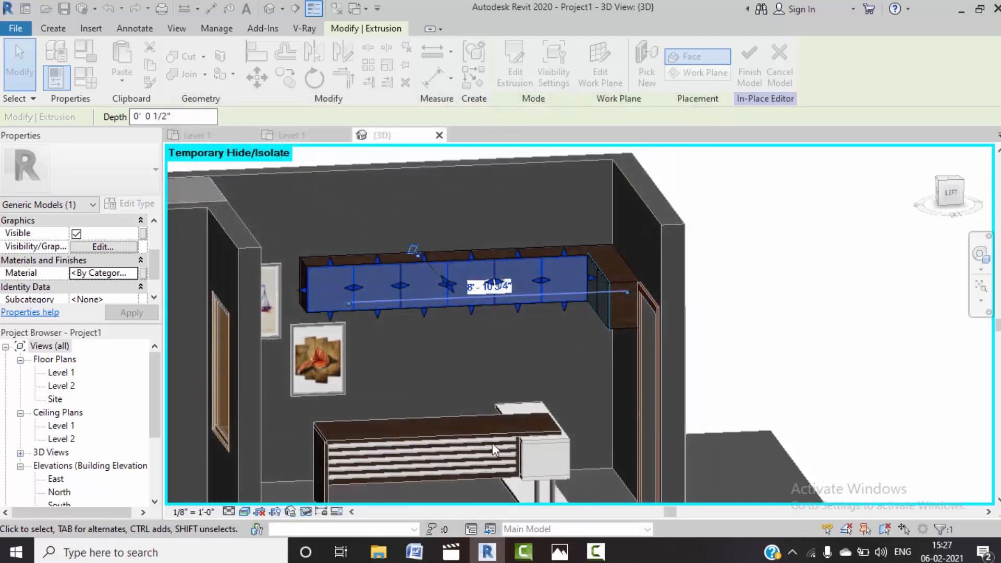
{"action": "left_click", "coordinate": [463, 361]}
Step: Assign the "wooden 2" material to the two door panels on the overhead cabinet's short leg beside the door
{"action": "scroll", "coordinate": [526, 336], "scroll_direction": "down", "scroll_amount": 1}
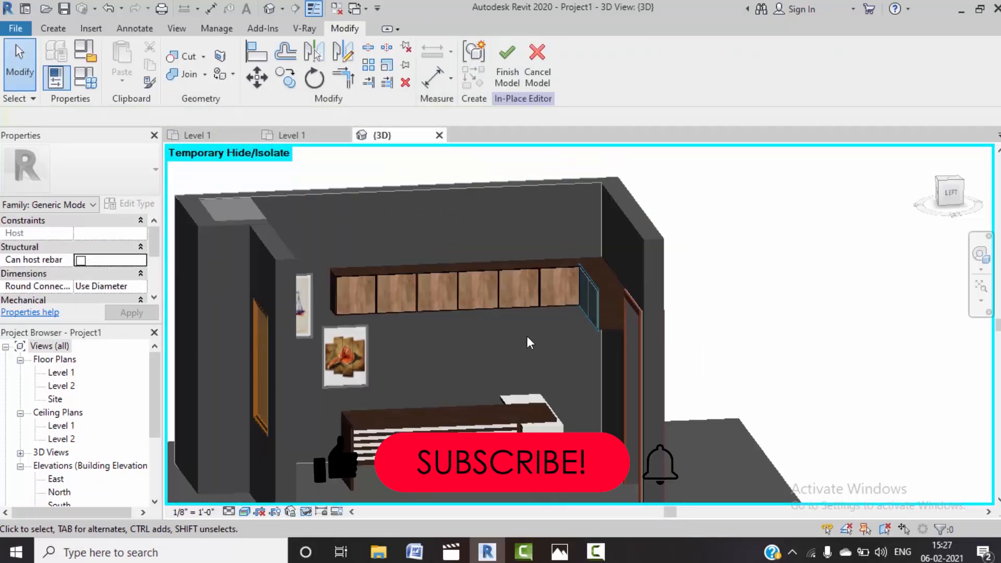
{"action": "middle_click_drag", "start_coordinate": [499, 348], "coordinate": [511, 273], "text": "shift"}
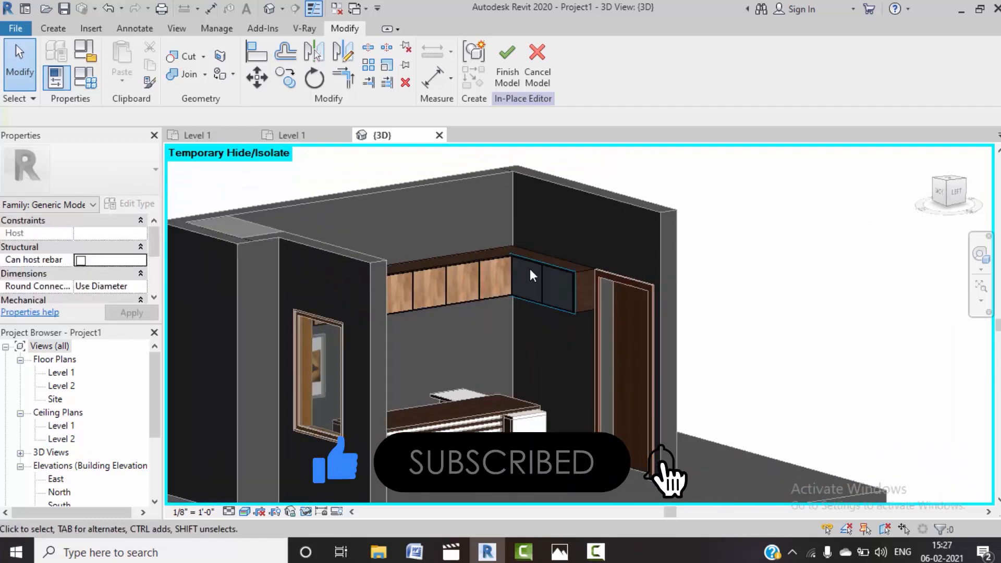
{"action": "scroll", "coordinate": [572, 288], "scroll_direction": "up", "scroll_amount": 5}
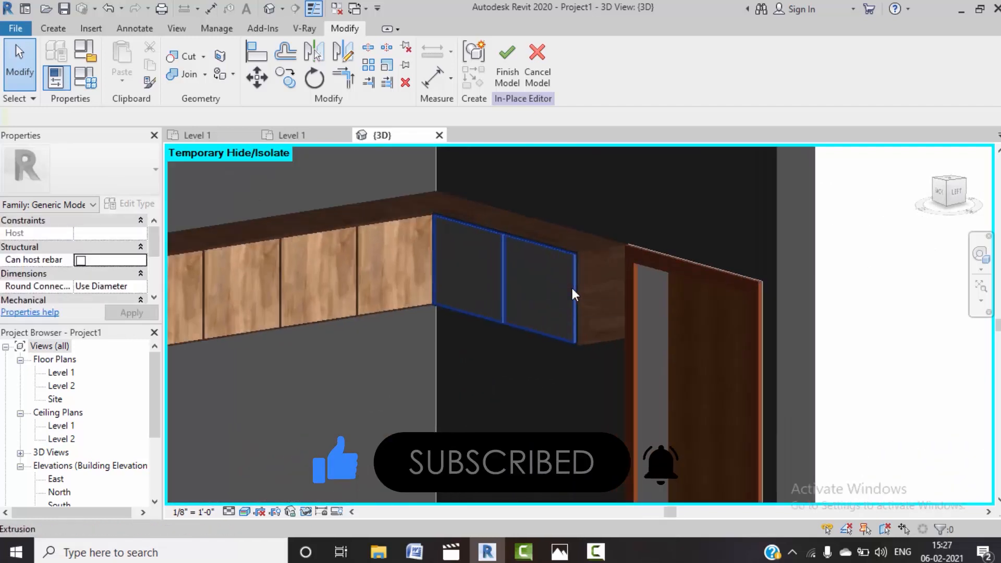
{"action": "left_click", "coordinate": [572, 288]}
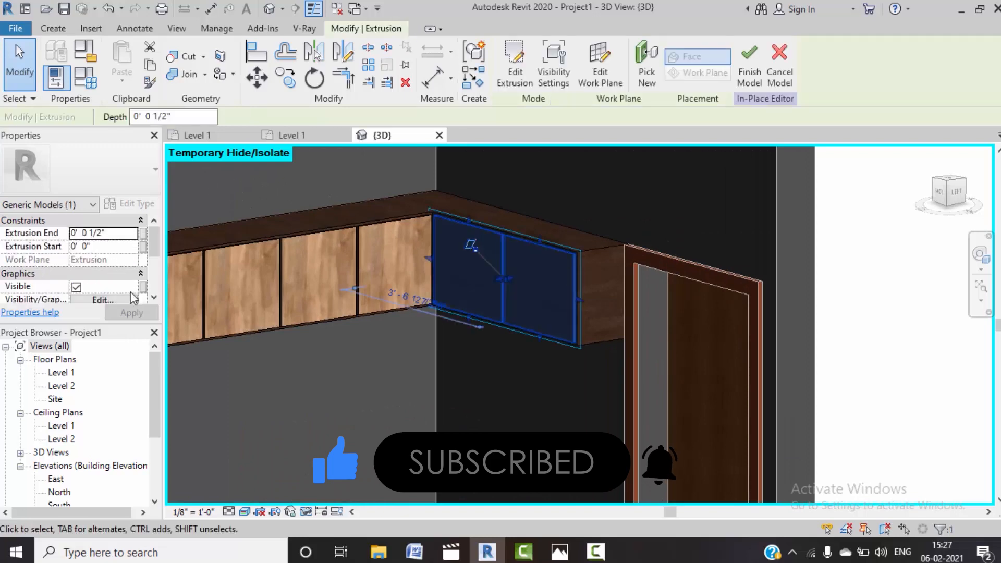
{"action": "scroll", "coordinate": [130, 292], "scroll_direction": "down", "scroll_amount": 2}
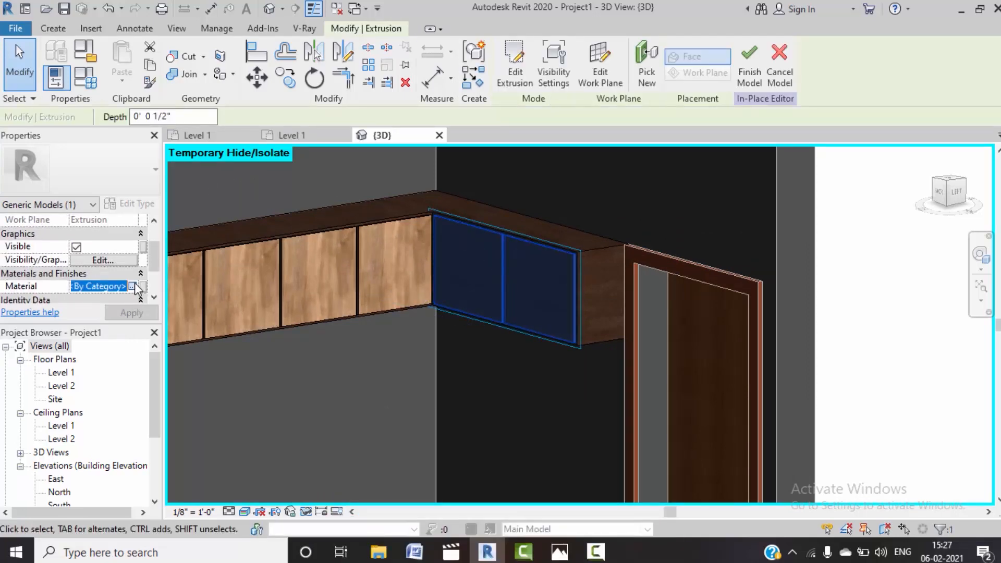
{"action": "left_click", "coordinate": [134, 286]}
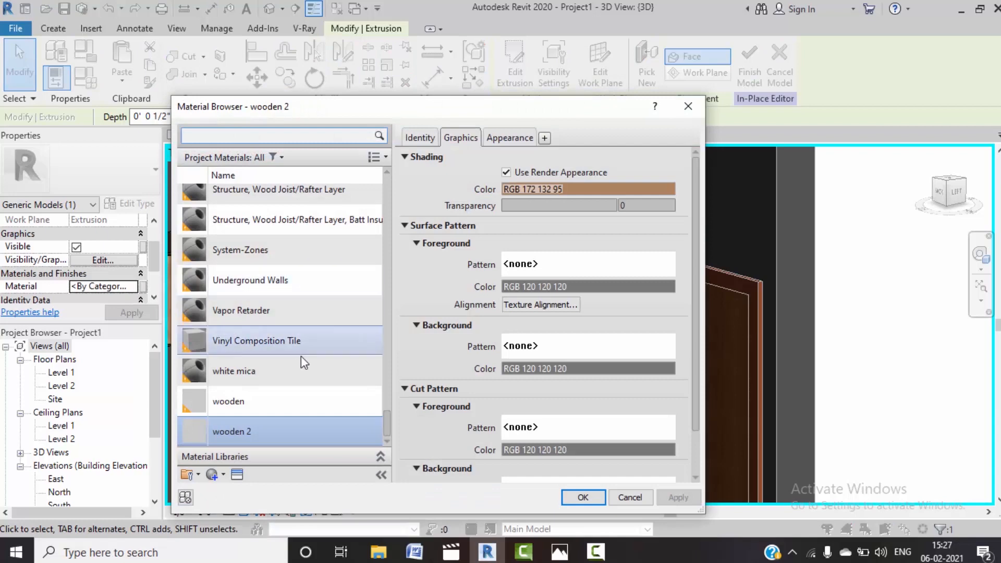
{"action": "left_click", "coordinate": [583, 497]}
{"action": "left_click", "coordinate": [546, 385]}
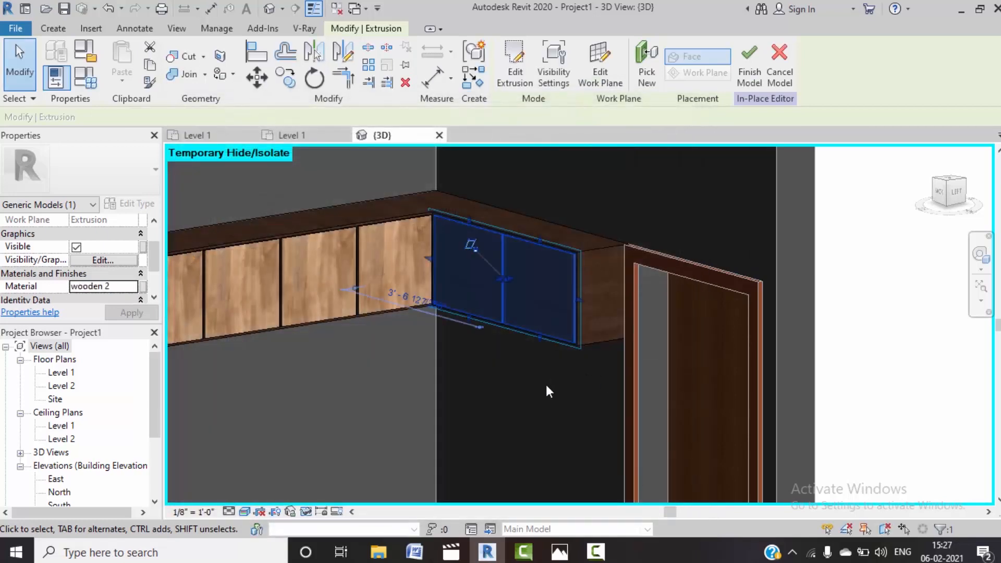
Step: Finish the overhead cabinet's in-place model and open the full-height cabinet in the corner beside the window for in-place editing
{"action": "left_click", "coordinate": [512, 83]}
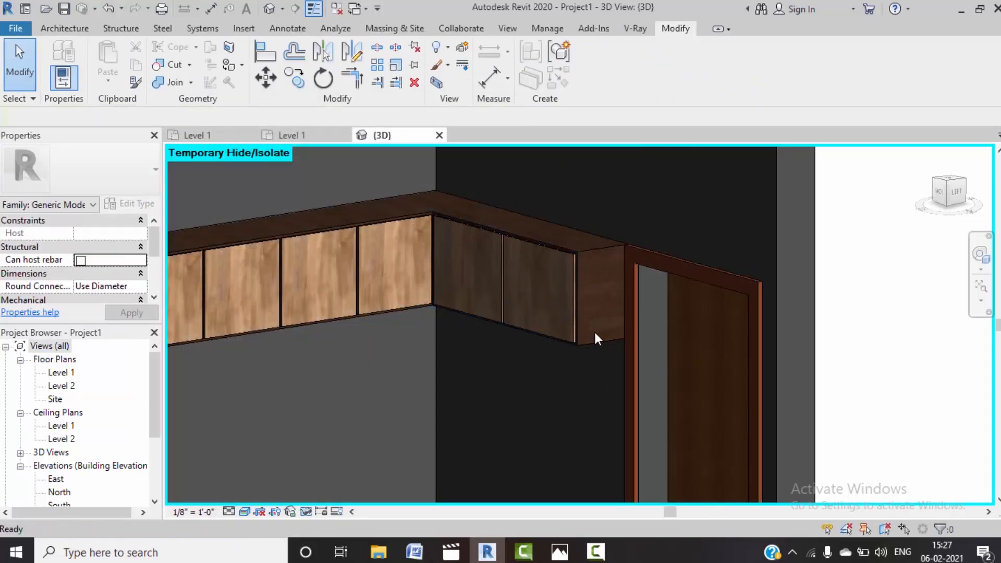
{"action": "scroll", "coordinate": [595, 333], "scroll_direction": "down", "scroll_amount": 3}
{"action": "middle_click_drag", "start_coordinate": [618, 385], "coordinate": [893, 365], "text": "shift"}
{"action": "middle_click_drag", "start_coordinate": [315, 281], "coordinate": [550, 310]}
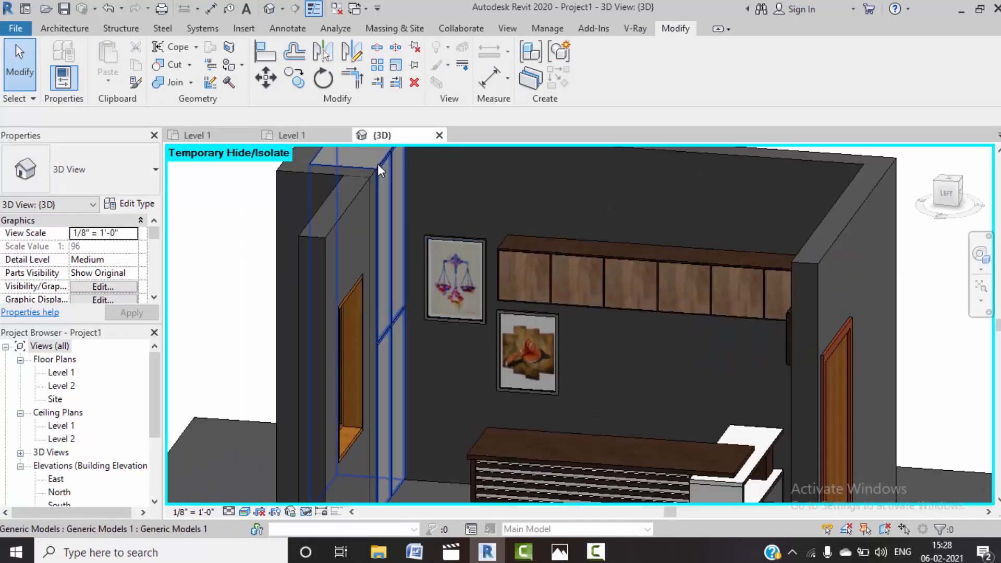
{"action": "left_click", "coordinate": [377, 164]}
{"action": "left_click", "coordinate": [597, 73]}
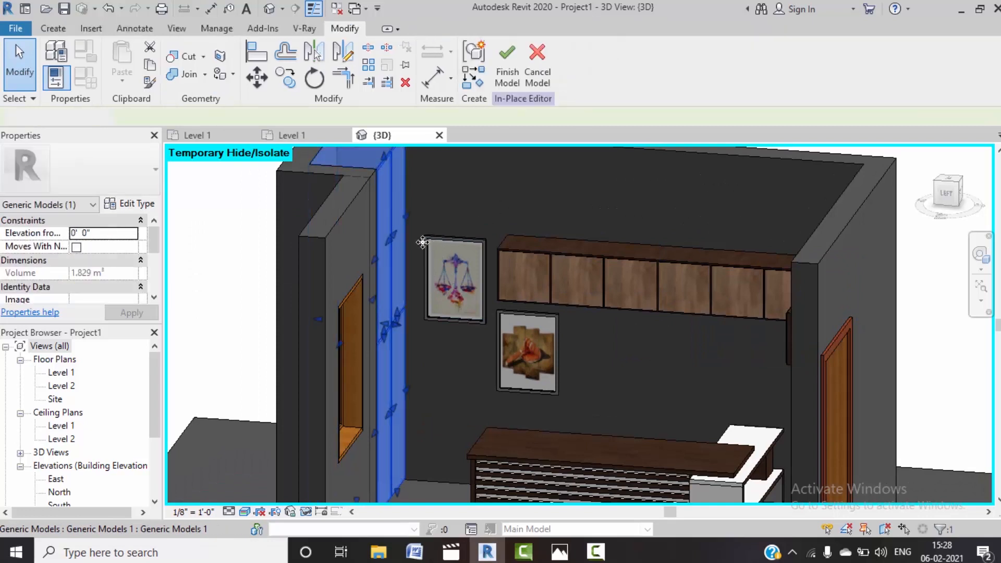
Step: Assign the "wooden" material to the body extrusion of the full-height corner cabinet
{"action": "middle_click_drag", "start_coordinate": [442, 183], "coordinate": [413, 218]}
{"action": "left_click", "coordinate": [315, 189]}
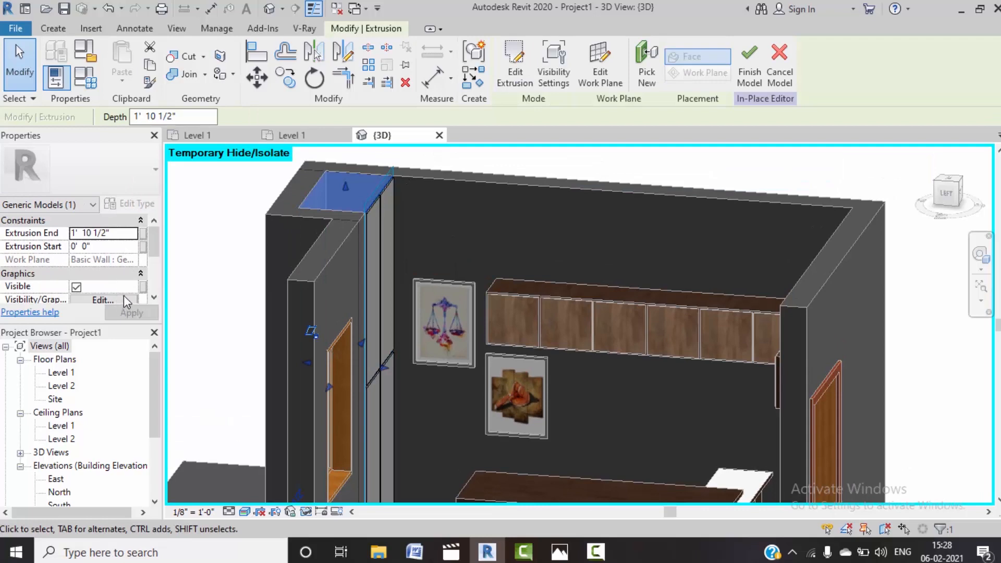
{"action": "scroll", "coordinate": [125, 296], "scroll_direction": "down", "scroll_amount": 2}
{"action": "left_click", "coordinate": [133, 298]}
{"action": "scroll", "coordinate": [133, 298], "scroll_direction": "down", "scroll_amount": 1}
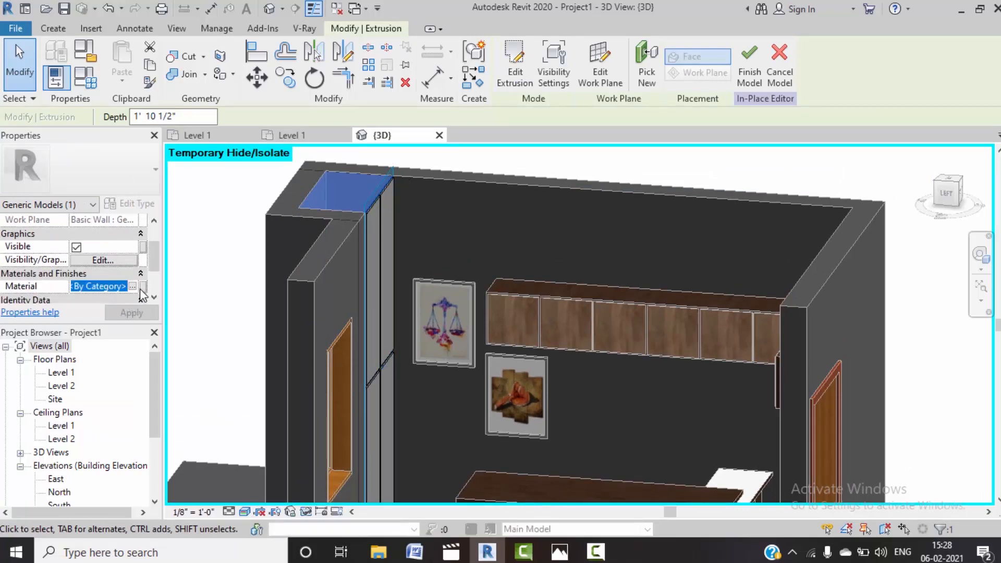
{"action": "left_click", "coordinate": [133, 286]}
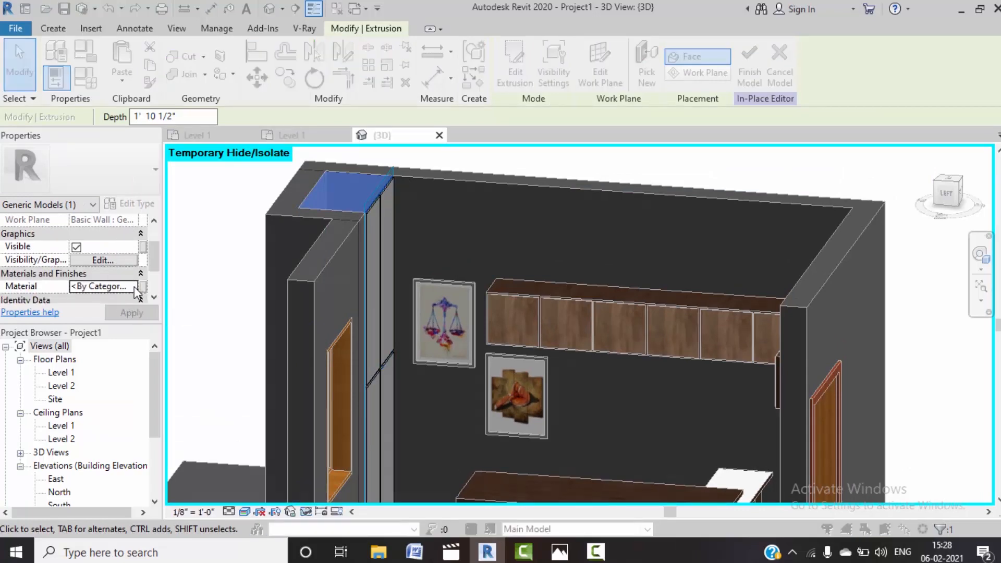
{"action": "left_click", "coordinate": [261, 406]}
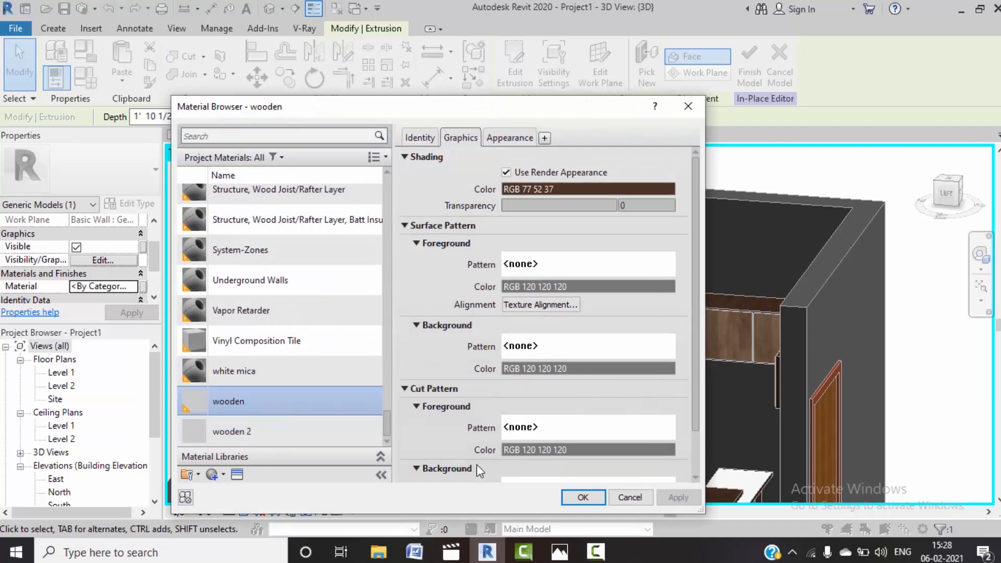
{"action": "left_click", "coordinate": [583, 498]}
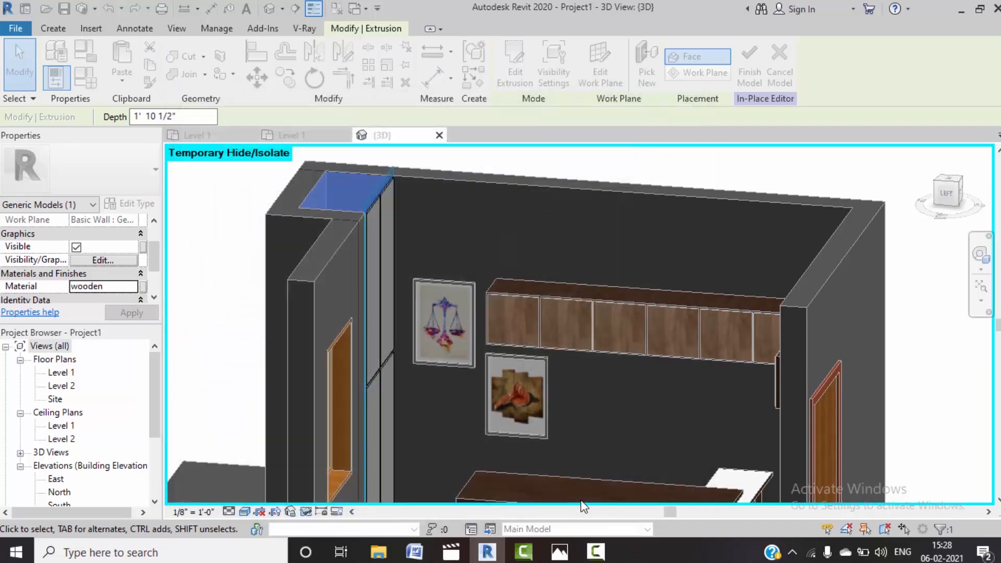
Step: Select the front door panels of the full-height corner cabinet and open their material setting for editing
{"action": "left_click", "coordinate": [377, 205]}
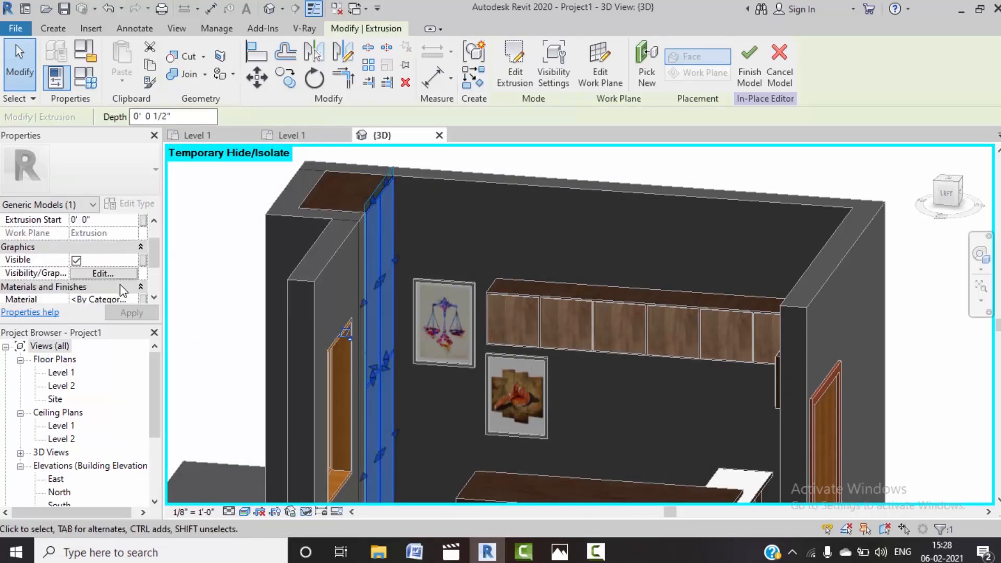
{"action": "left_click", "coordinate": [134, 299]}
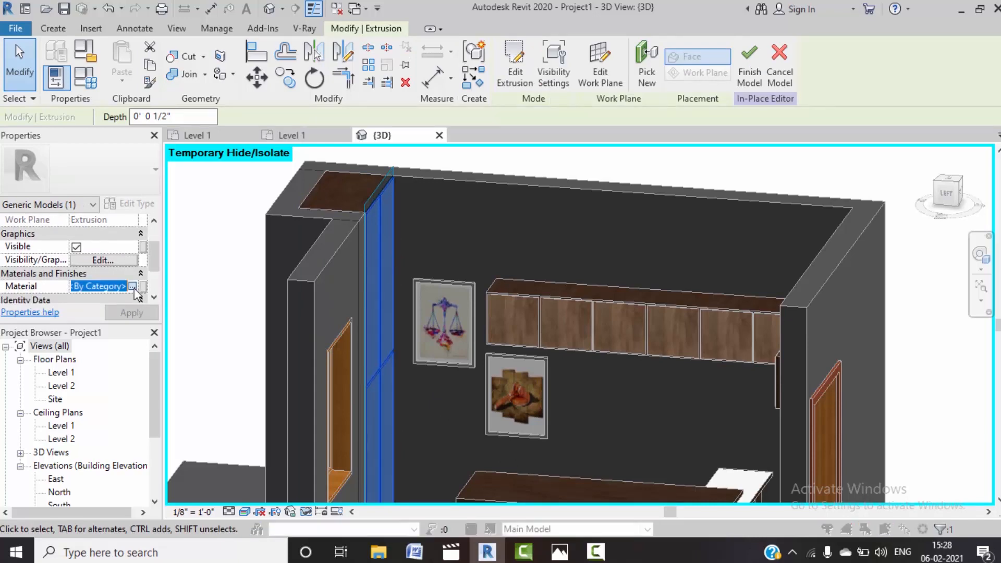
Step: Assign the wooden 2 material to the tall panel extrusion in the wall recess and finish the in-place model
{"action": "left_click", "coordinate": [133, 287]}
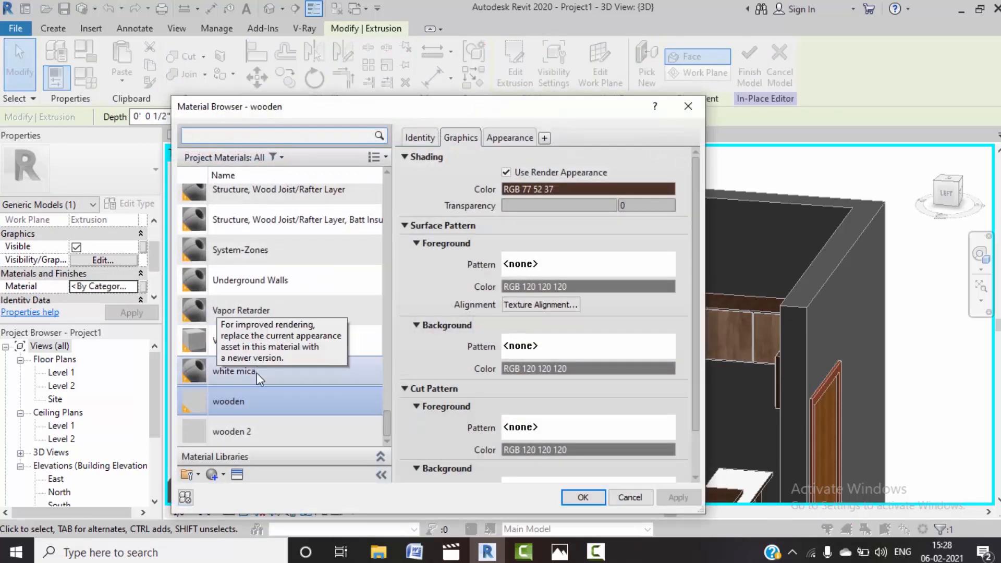
{"action": "left_click", "coordinate": [241, 432]}
{"action": "left_click", "coordinate": [573, 498]}
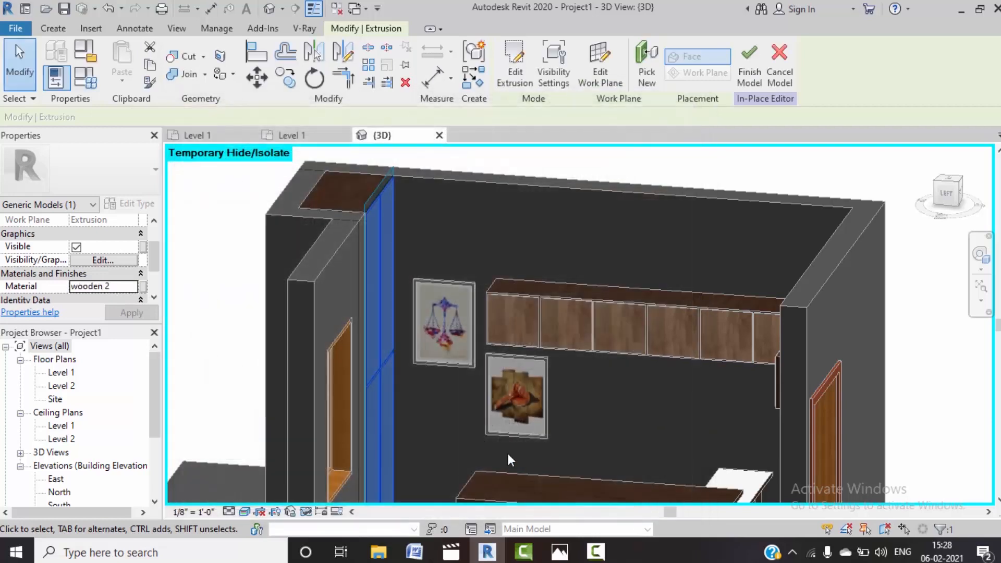
{"action": "scroll", "coordinate": [452, 419], "scroll_direction": "down", "scroll_amount": 2}
{"action": "middle_click_drag", "start_coordinate": [430, 404], "coordinate": [425, 384]}
{"action": "scroll", "coordinate": [360, 355], "scroll_direction": "up", "scroll_amount": 4}
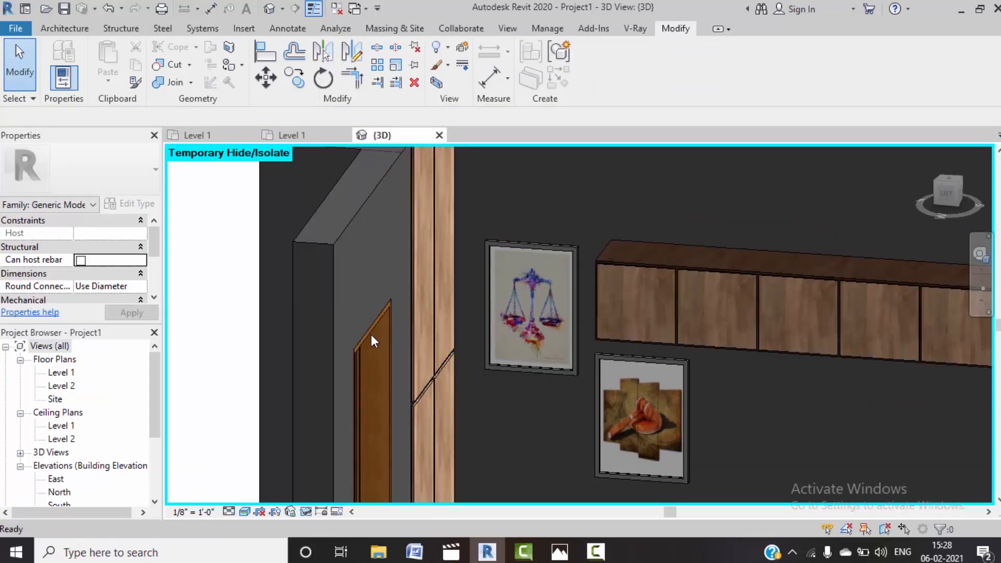
Step: Set the frame exterior material of the M_Fixed window type to wooden 2
{"action": "left_click", "coordinate": [372, 334]}
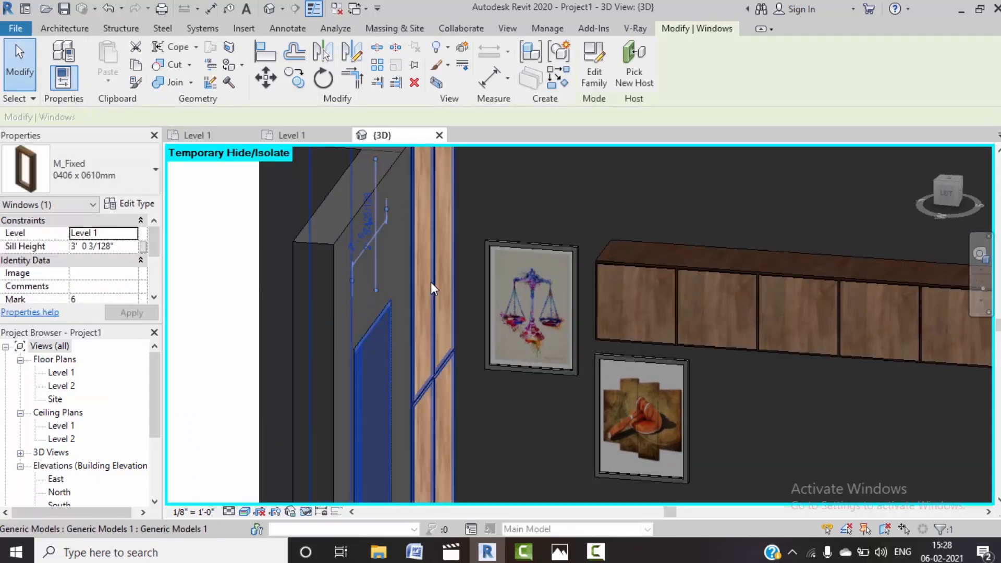
{"action": "left_click", "coordinate": [131, 203]}
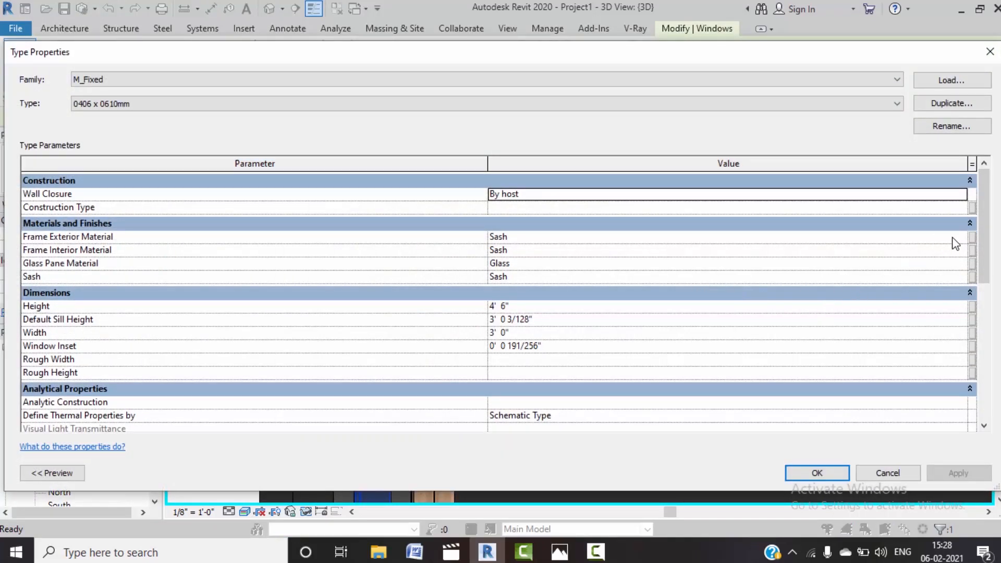
{"action": "left_click", "coordinate": [958, 237]}
{"action": "left_click", "coordinate": [961, 235]}
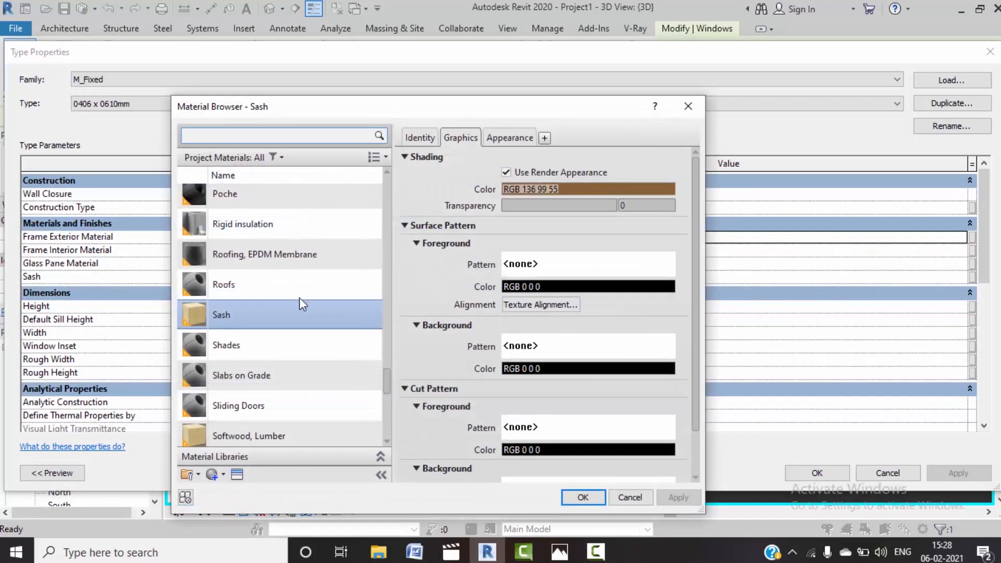
{"action": "scroll", "coordinate": [287, 339], "scroll_direction": "down", "scroll_amount": 4}
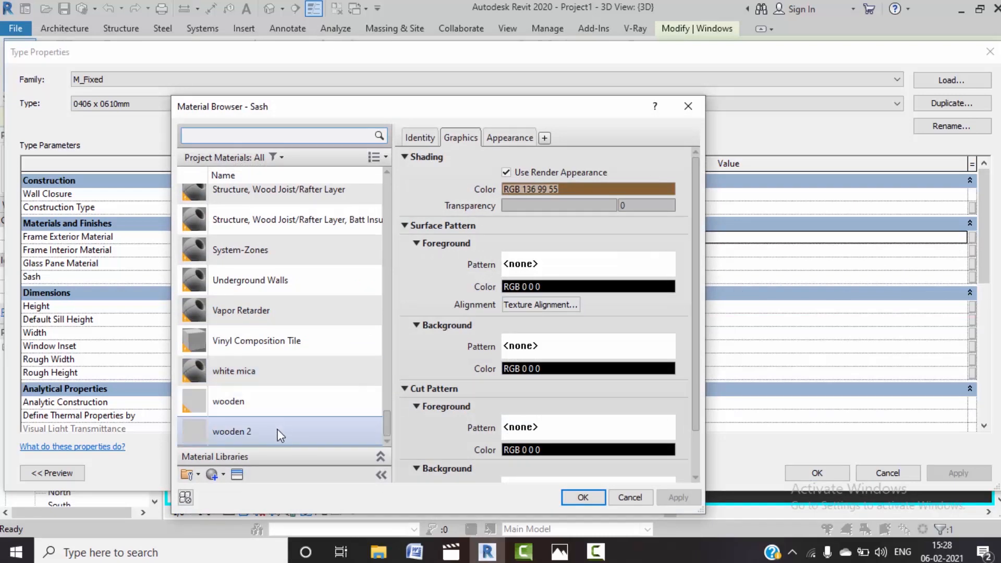
{"action": "left_click", "coordinate": [278, 432]}
{"action": "left_click", "coordinate": [582, 497]}
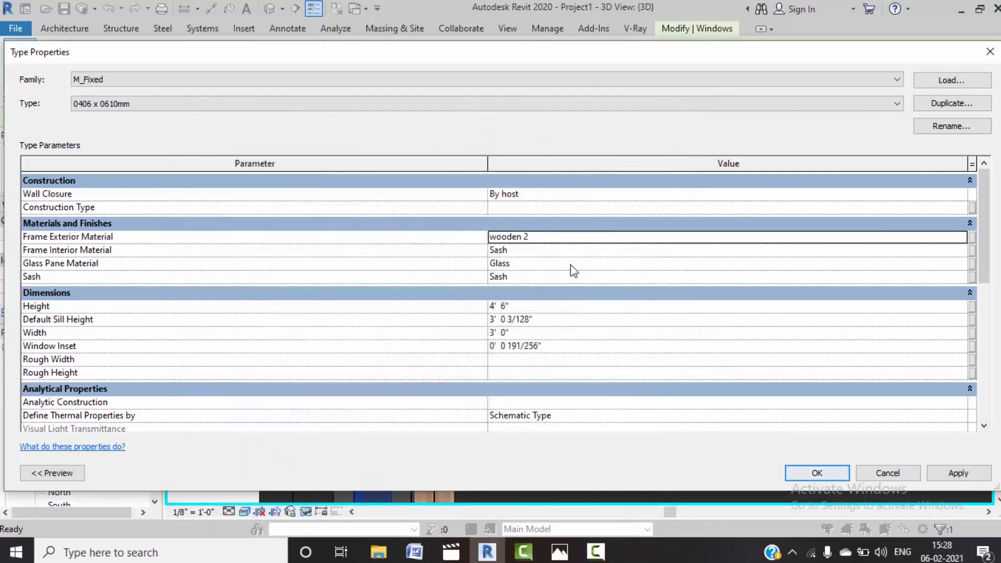
Step: Copy wooden 2 to the window type's frame interior and sash materials, and accept the type changes
{"action": "left_click", "coordinate": [539, 237]}
{"action": "key", "text": "ctrl+c"}
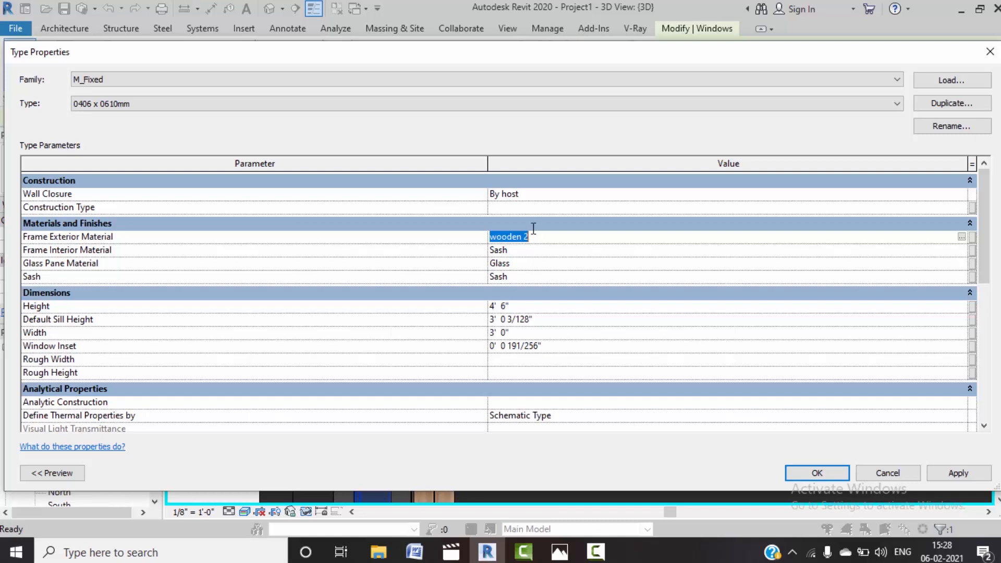
{"action": "left_click", "coordinate": [514, 251]}
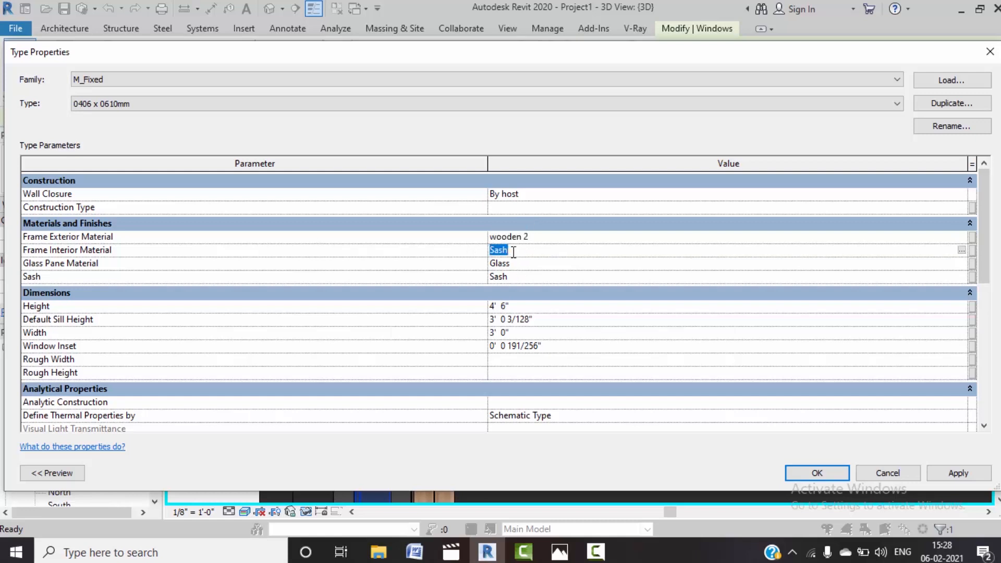
{"action": "left_click", "coordinate": [510, 278]}
{"action": "key", "text": "ctrl+v"}
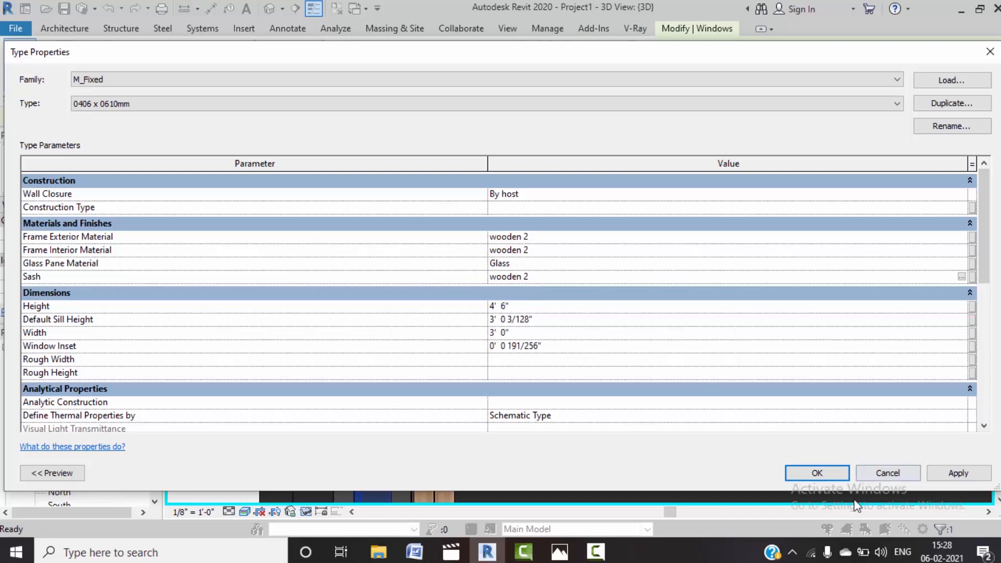
{"action": "left_click", "coordinate": [818, 473]}
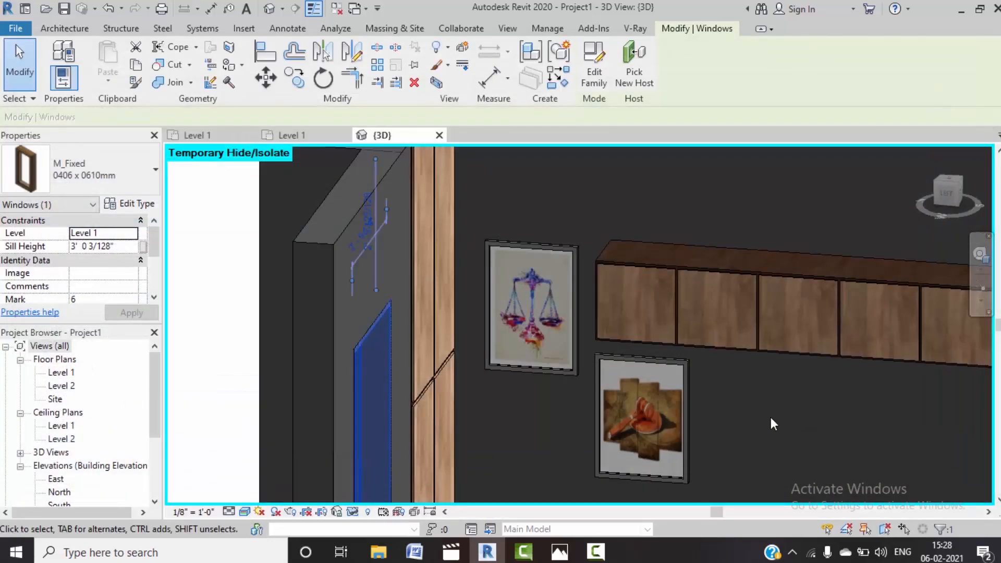
{"action": "key", "text": "Escape"}
Step: Set the M_Single-Flush door type's door material to wooden 2 and its frame material to wooden
{"action": "middle_click_drag", "start_coordinate": [715, 392], "coordinate": [853, 413], "text": "shift"}
{"action": "middle_click_drag", "start_coordinate": [720, 327], "coordinate": [292, 99]}
{"action": "middle_click_drag", "start_coordinate": [523, 241], "coordinate": [740, 289], "text": "shift"}
{"action": "middle_click_drag", "start_coordinate": [740, 289], "coordinate": [393, 184]}
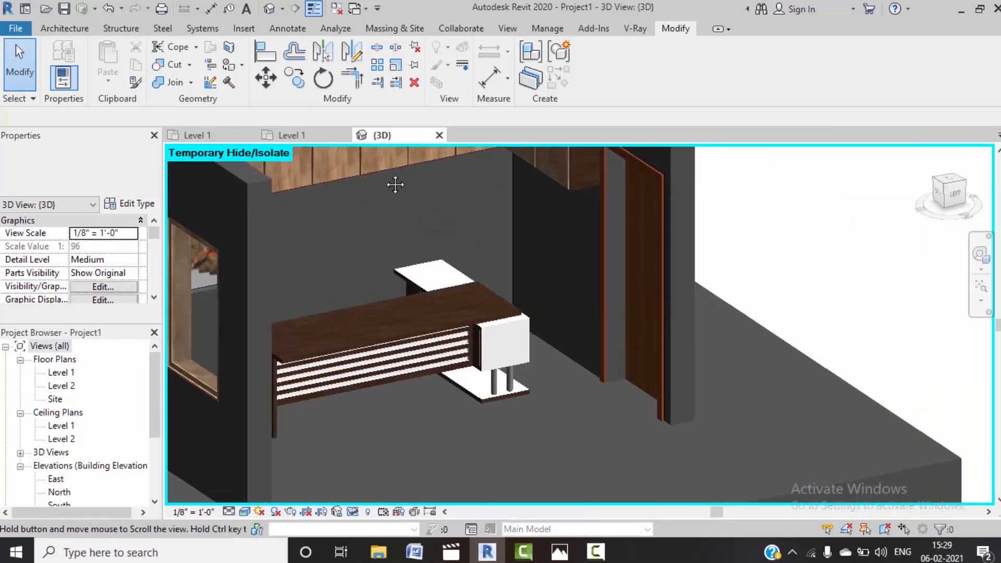
{"action": "middle_click_drag", "start_coordinate": [602, 171], "coordinate": [588, 235]}
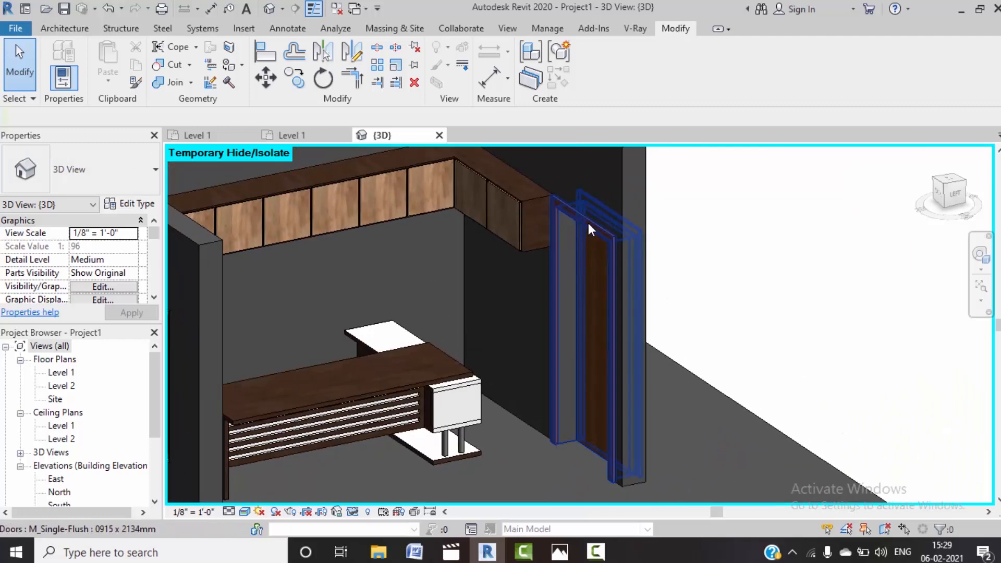
{"action": "left_click", "coordinate": [589, 223]}
{"action": "left_click", "coordinate": [131, 205]}
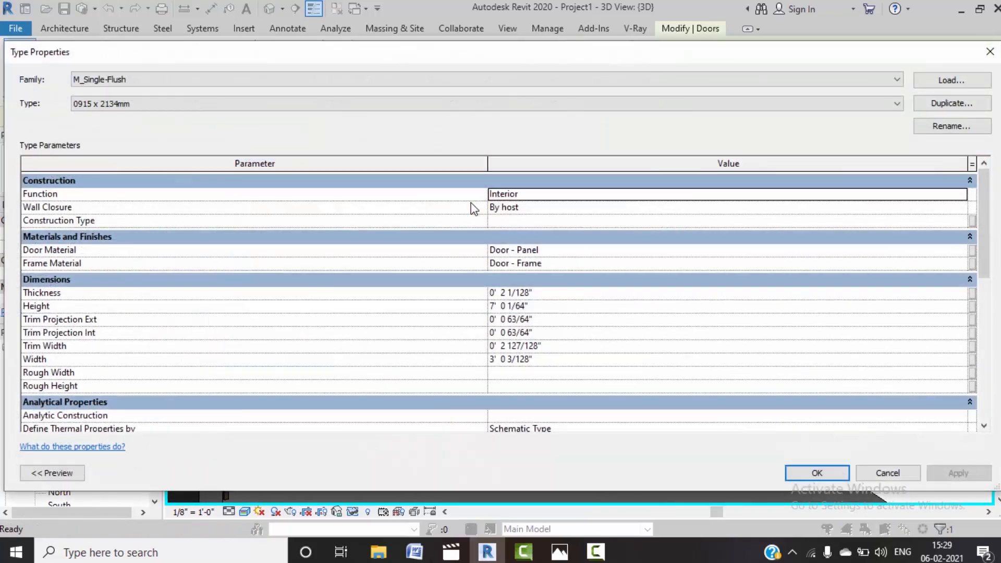
{"action": "left_click", "coordinate": [567, 255]}
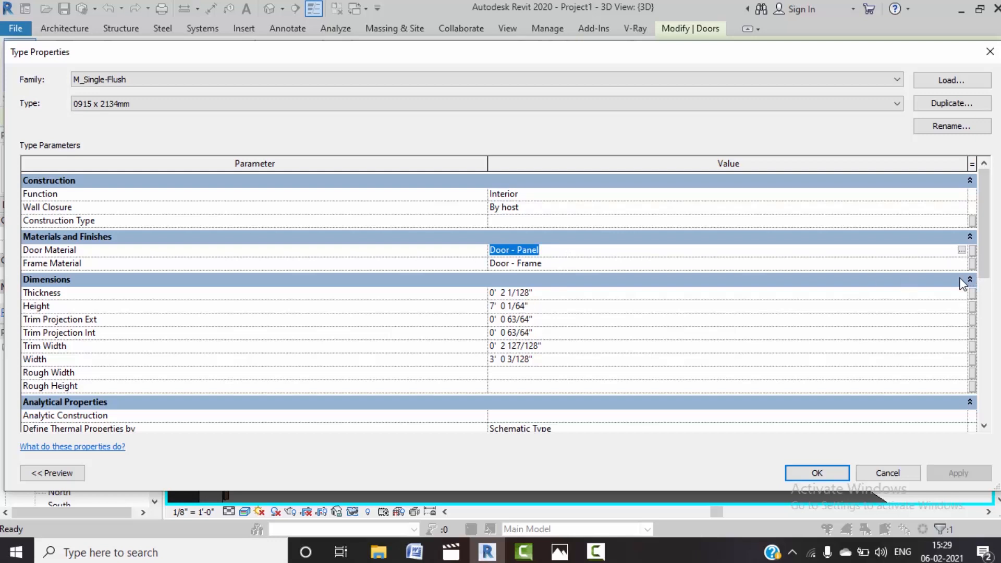
{"action": "type", "text": "wooden 2"}
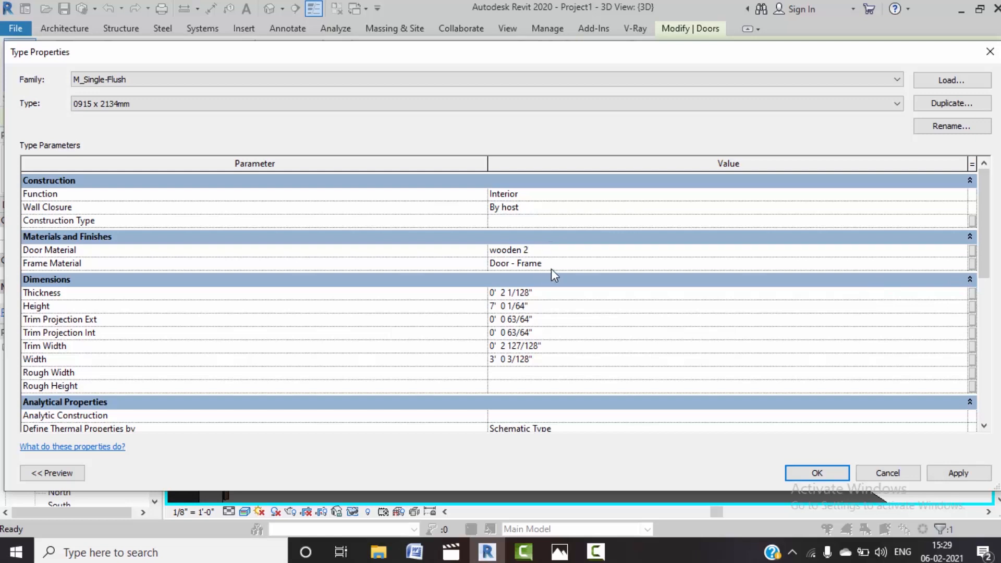
{"action": "type", "text": "wooden"}
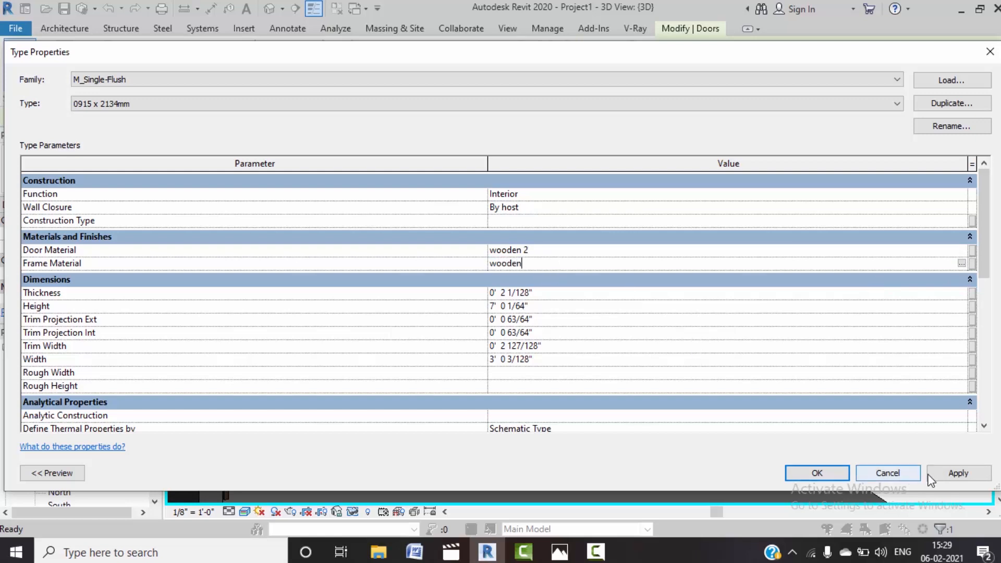
{"action": "left_click", "coordinate": [831, 471]}
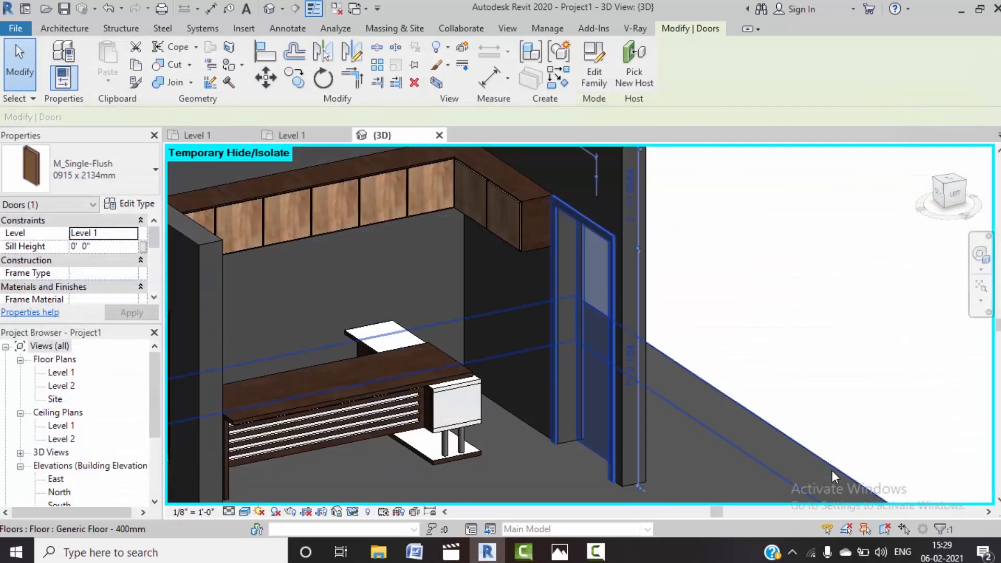
{"action": "left_click", "coordinate": [782, 390]}
Step: Examine the whole office model from the front and side to check the applied wood finishes
{"action": "scroll", "coordinate": [461, 228], "scroll_direction": "down", "scroll_amount": 2}
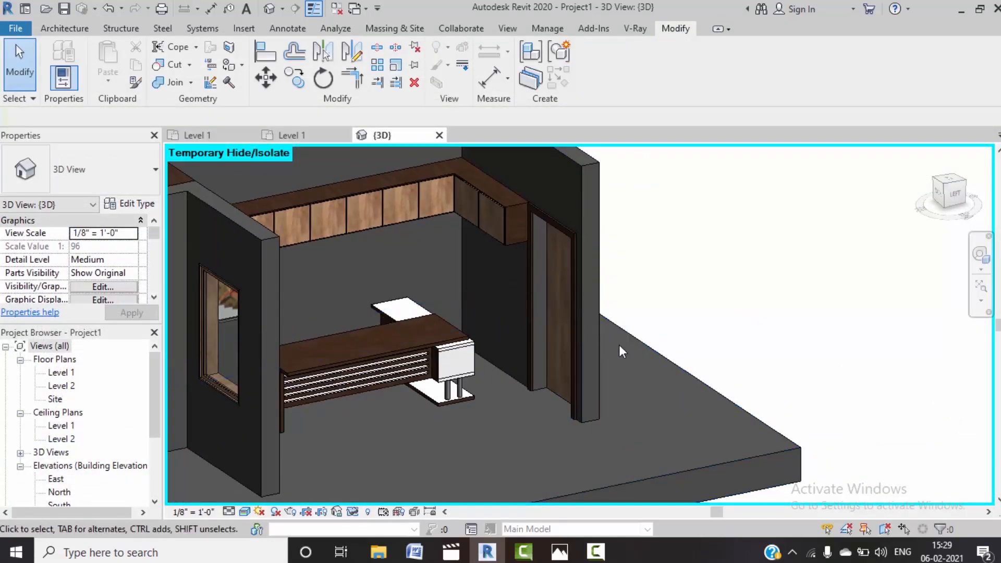
{"action": "scroll", "coordinate": [620, 346], "scroll_direction": "down", "scroll_amount": 2}
{"action": "middle_click_drag", "start_coordinate": [625, 350], "coordinate": [569, 345], "text": "shift"}
{"action": "scroll", "coordinate": [569, 344], "scroll_direction": "down", "scroll_amount": 4}
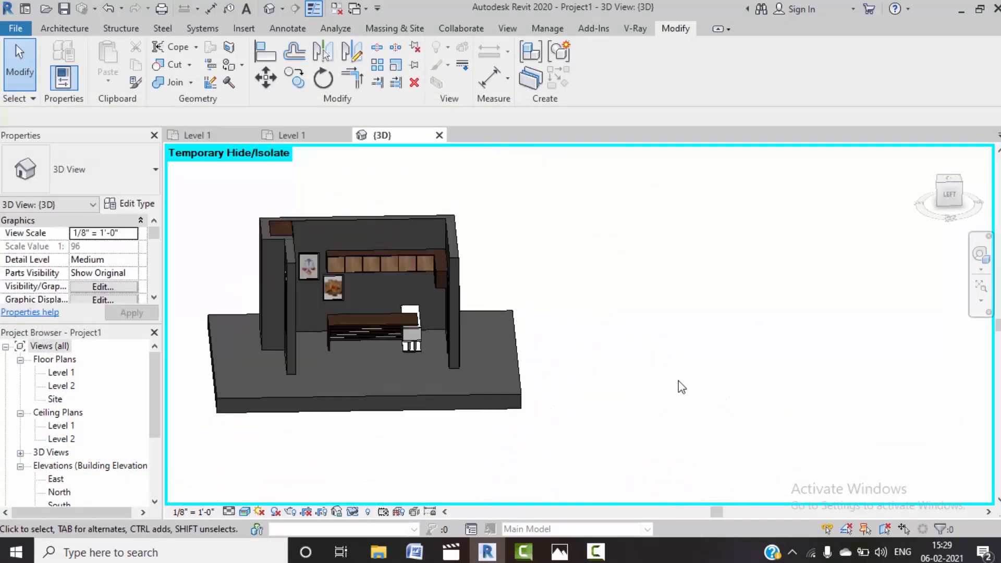
{"action": "middle_click_drag", "start_coordinate": [678, 382], "coordinate": [769, 326], "text": "shift"}
{"action": "scroll", "coordinate": [658, 301], "scroll_direction": "down", "scroll_amount": 1}
{"action": "scroll", "coordinate": [636, 293], "scroll_direction": "up", "scroll_amount": 4}
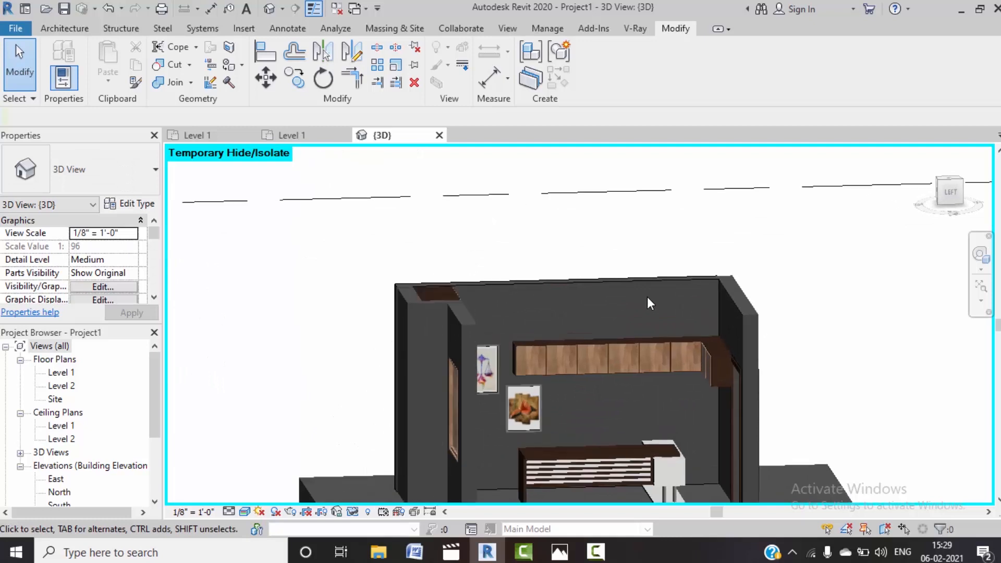
{"action": "middle_click_drag", "start_coordinate": [648, 302], "coordinate": [609, 246]}
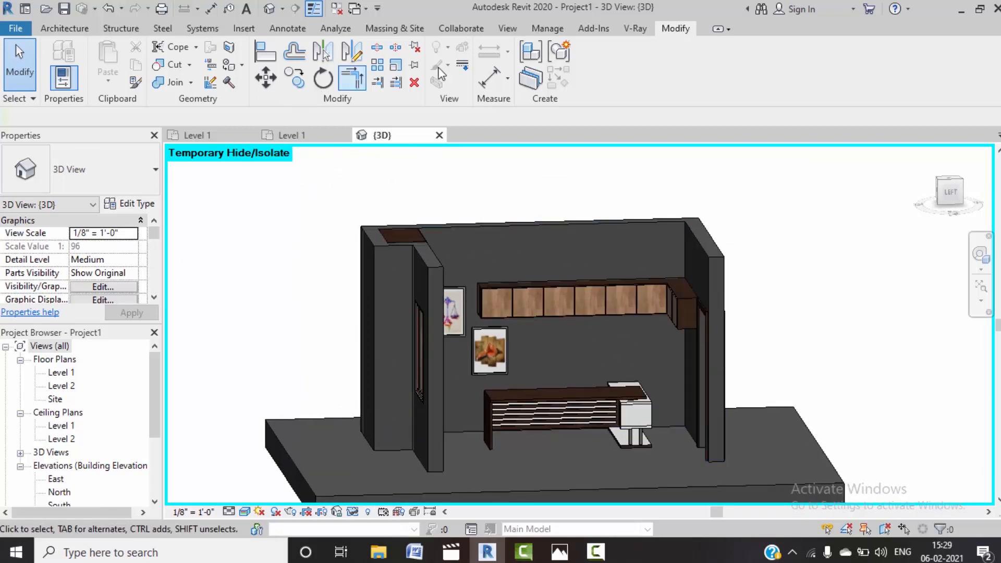
Step: Create a new project material and make its shading use the render appearance
{"action": "left_click", "coordinate": [544, 29]}
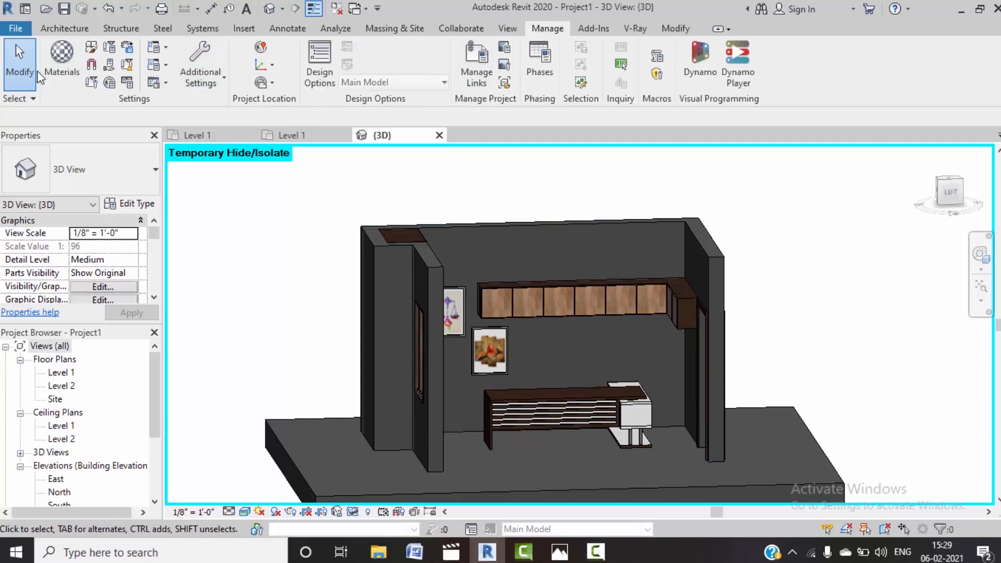
{"action": "left_click", "coordinate": [57, 71]}
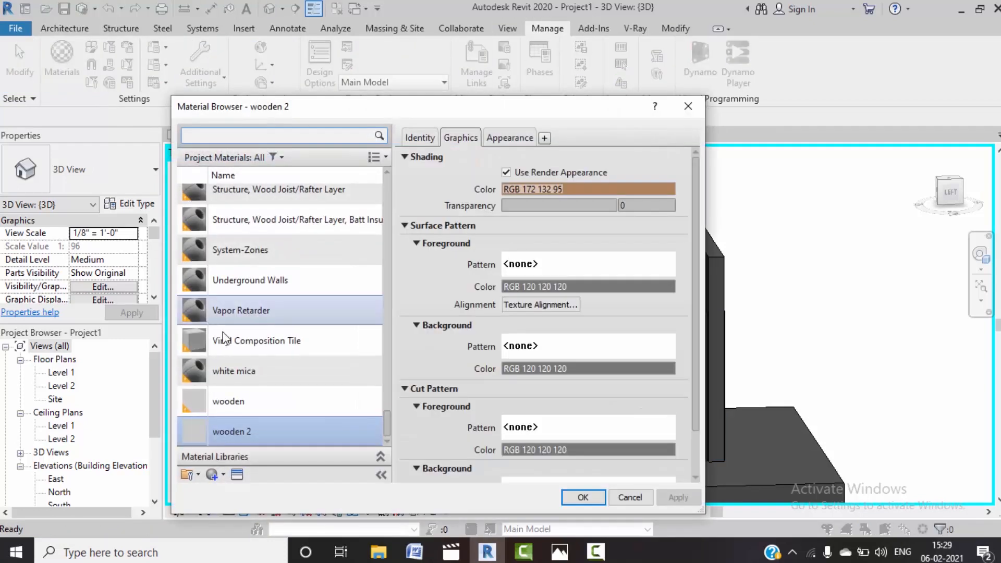
{"action": "left_click", "coordinate": [226, 473]}
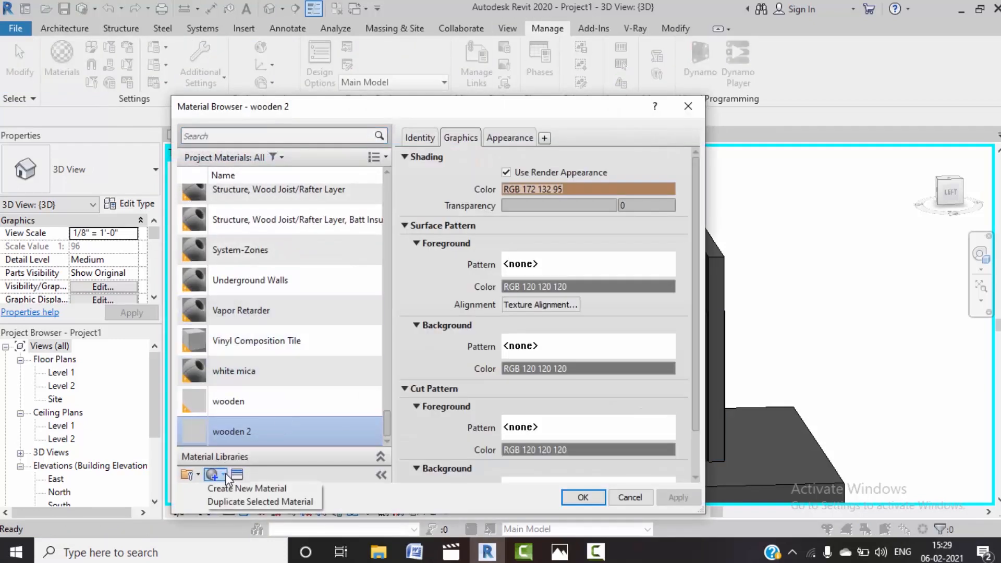
{"action": "left_click", "coordinate": [227, 485]}
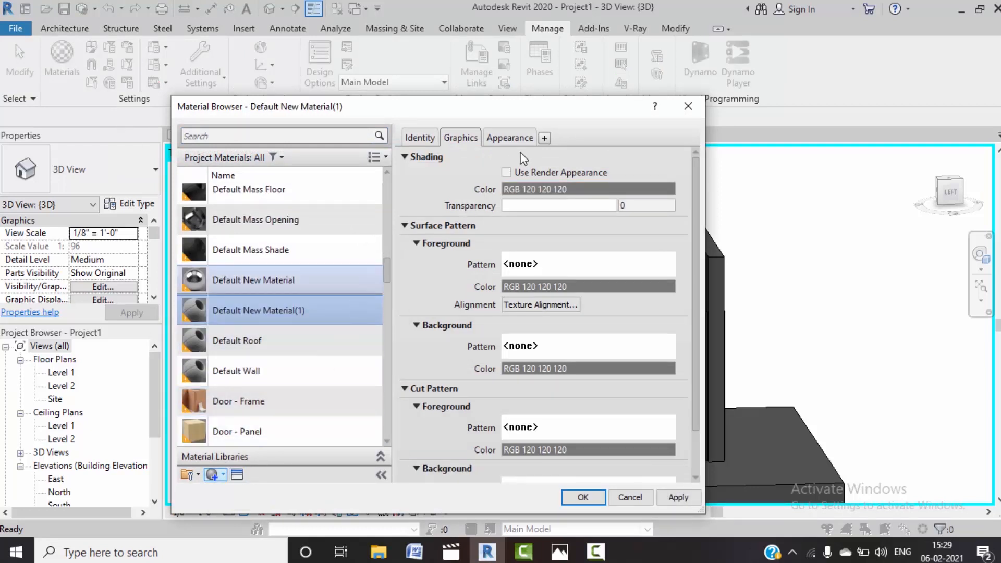
{"action": "left_click", "coordinate": [506, 172]}
Step: Assign the wp8276612.jpg pattern from the desktop as the new material's generic appearance image
{"action": "left_click", "coordinate": [508, 138]}
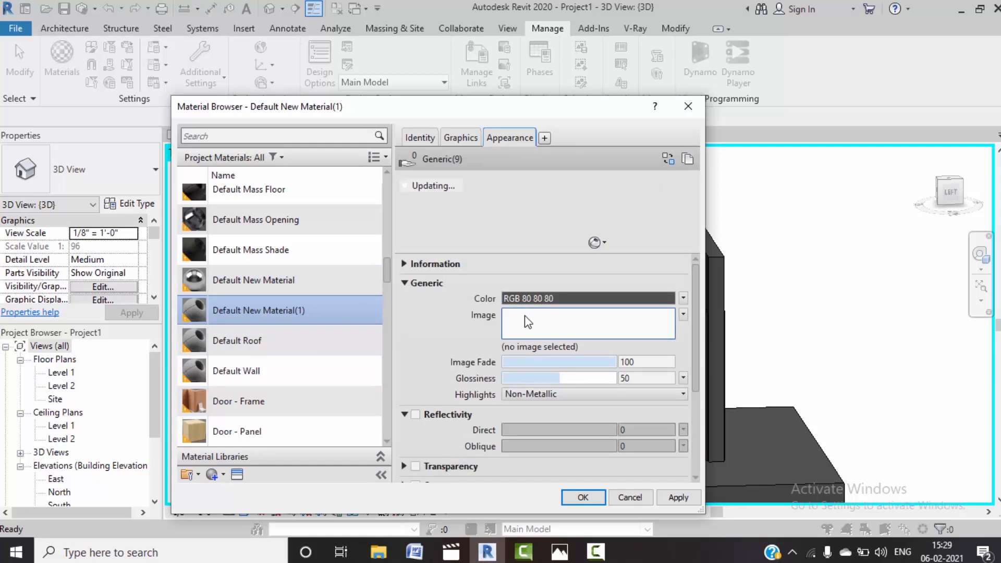
{"action": "left_click", "coordinate": [539, 335]}
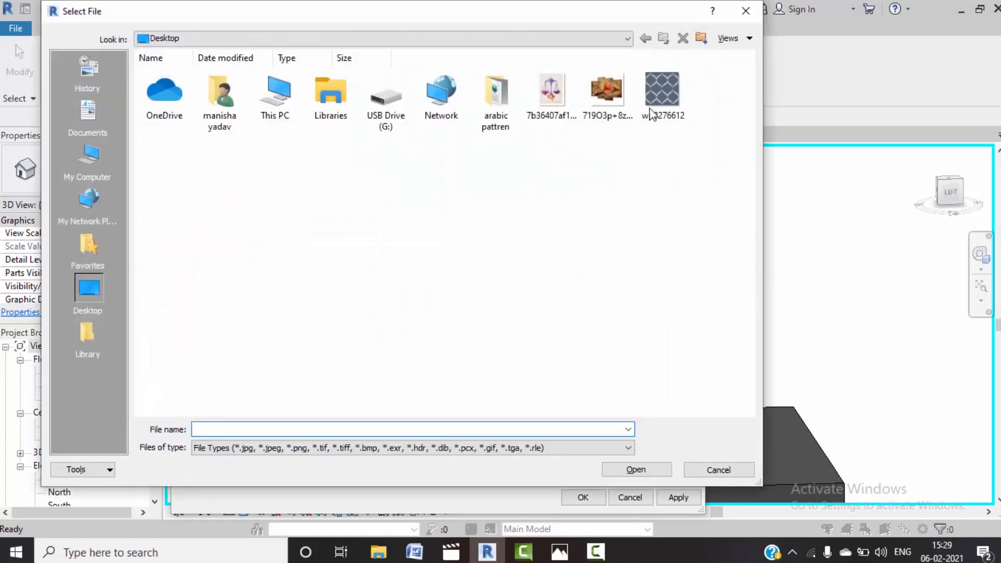
{"action": "left_click", "coordinate": [652, 113]}
{"action": "left_click", "coordinate": [636, 469]}
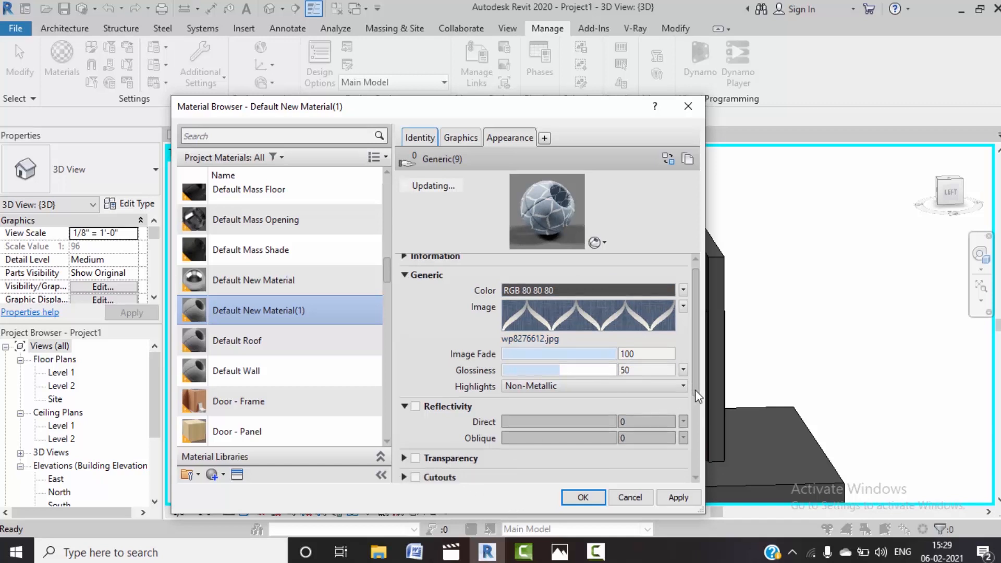
Step: Enable Bump on the new material using the wp8276612.jpg image and save the material
{"action": "left_click_drag", "start_coordinate": [695, 390], "coordinate": [701, 438]}
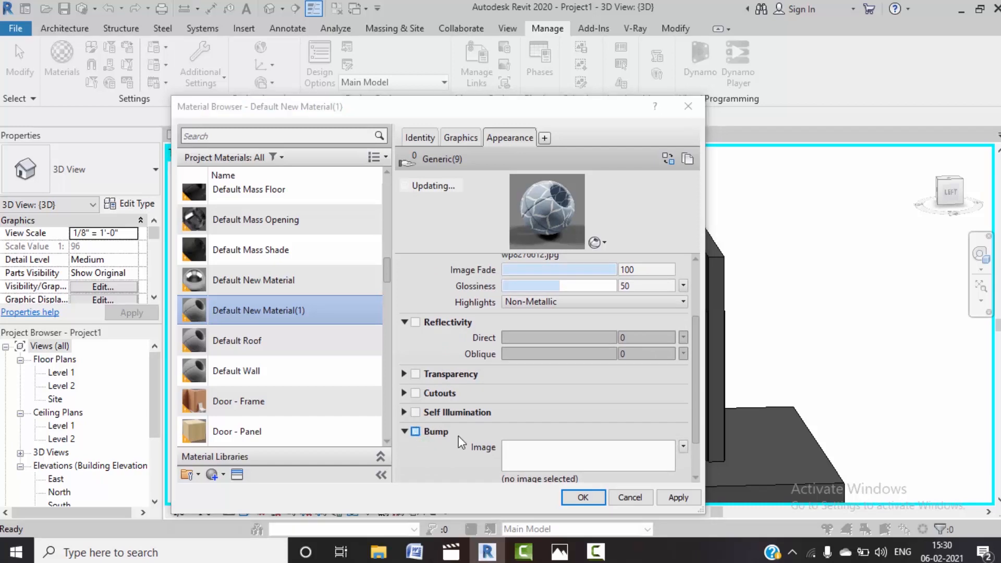
{"action": "left_click", "coordinate": [416, 431]}
{"action": "left_click", "coordinate": [664, 92]}
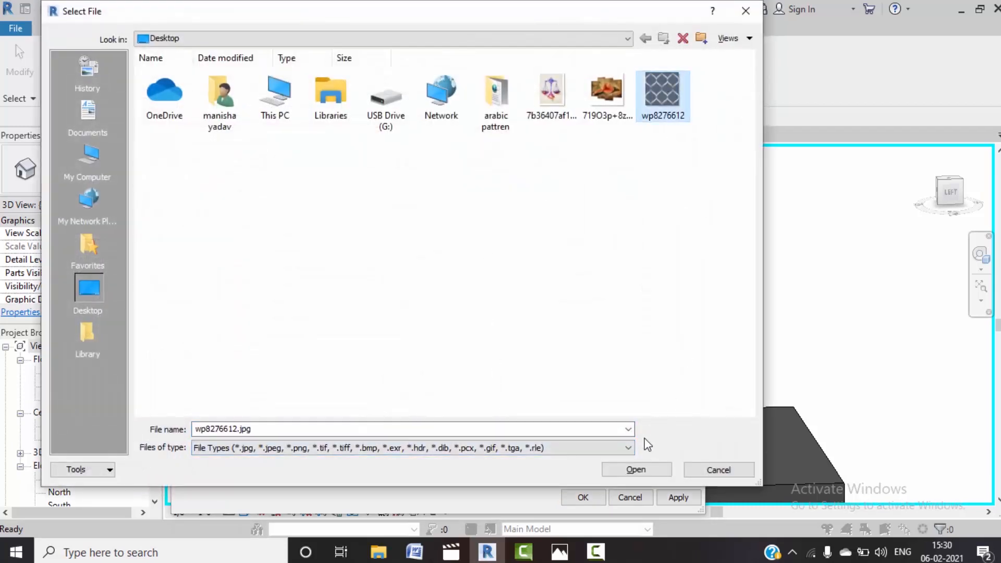
{"action": "left_click", "coordinate": [638, 470]}
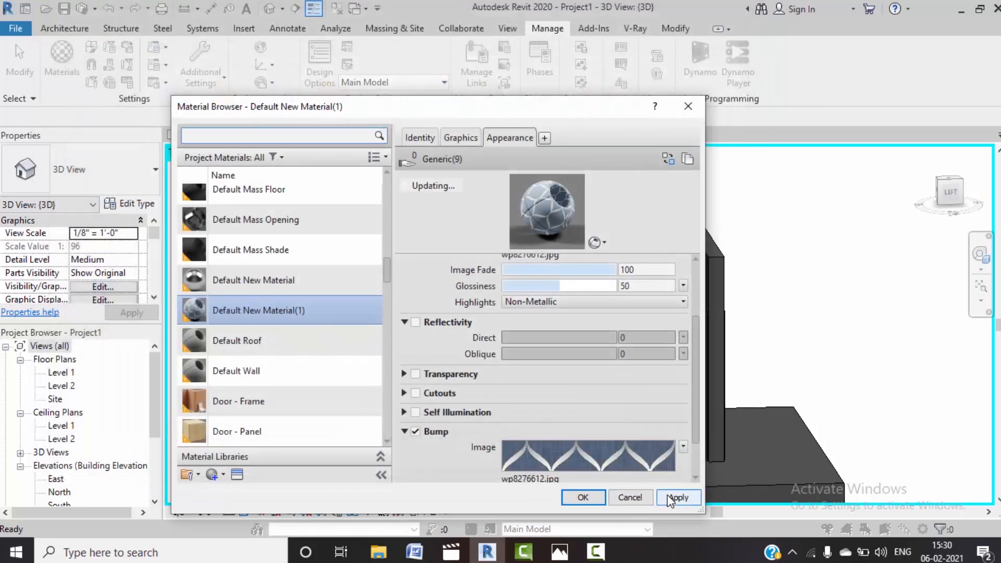
{"action": "left_click", "coordinate": [583, 497]}
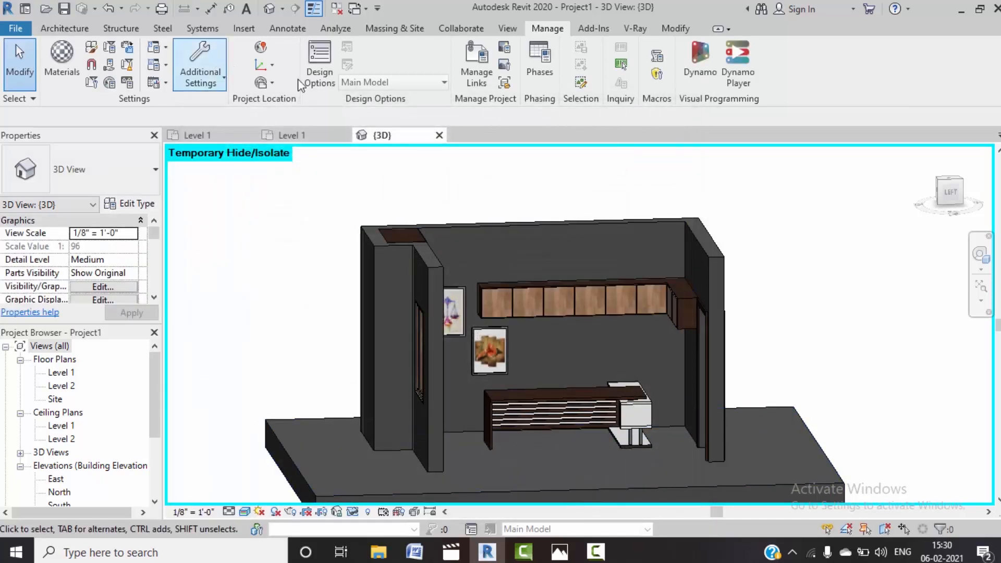
{"action": "left_click", "coordinate": [676, 28]}
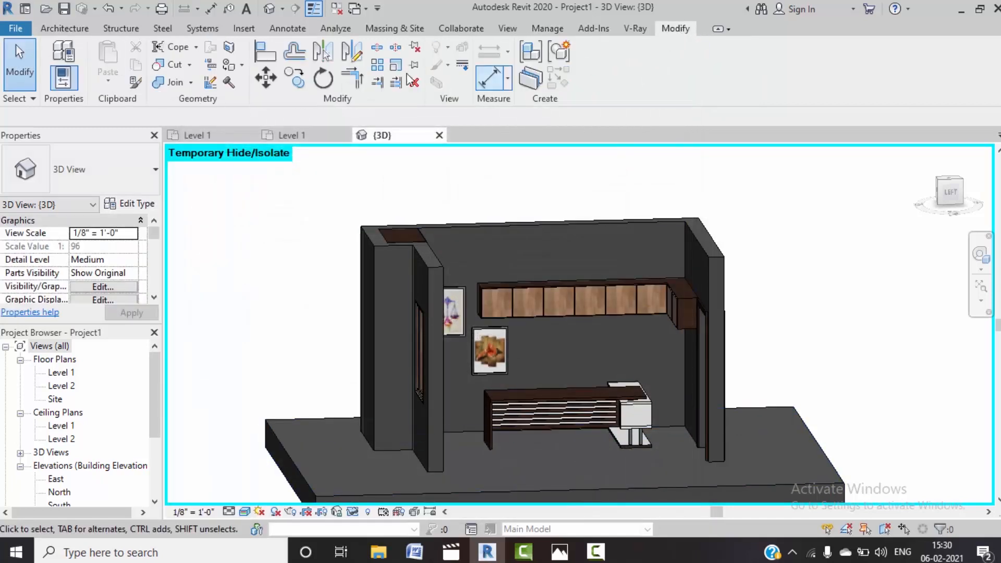
Step: Paint the office's back wall with Default New Material(1) and finish painting after checking the pattern up close
{"action": "left_click", "coordinate": [241, 64]}
{"action": "left_click", "coordinate": [252, 90]}
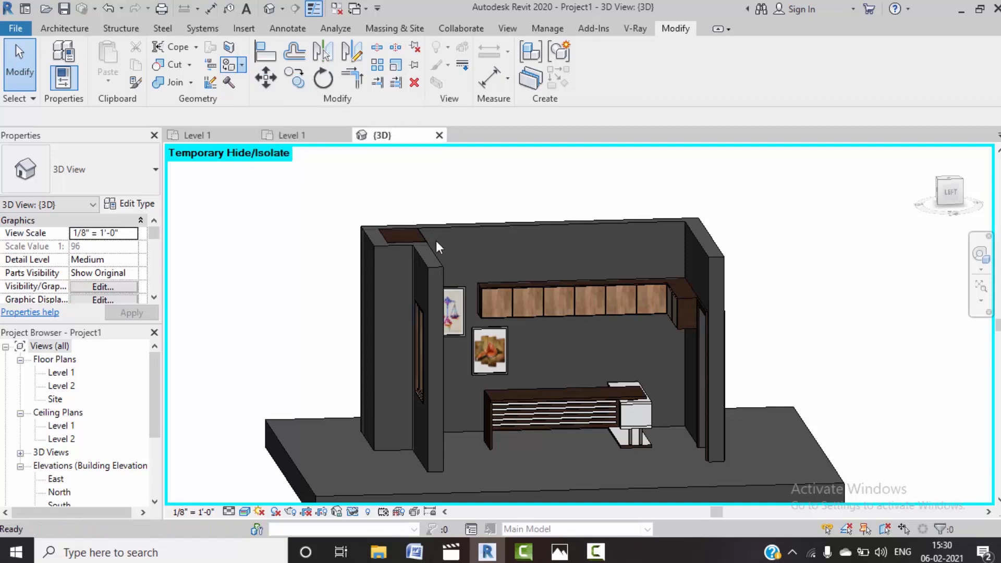
{"action": "left_click", "coordinate": [104, 214]}
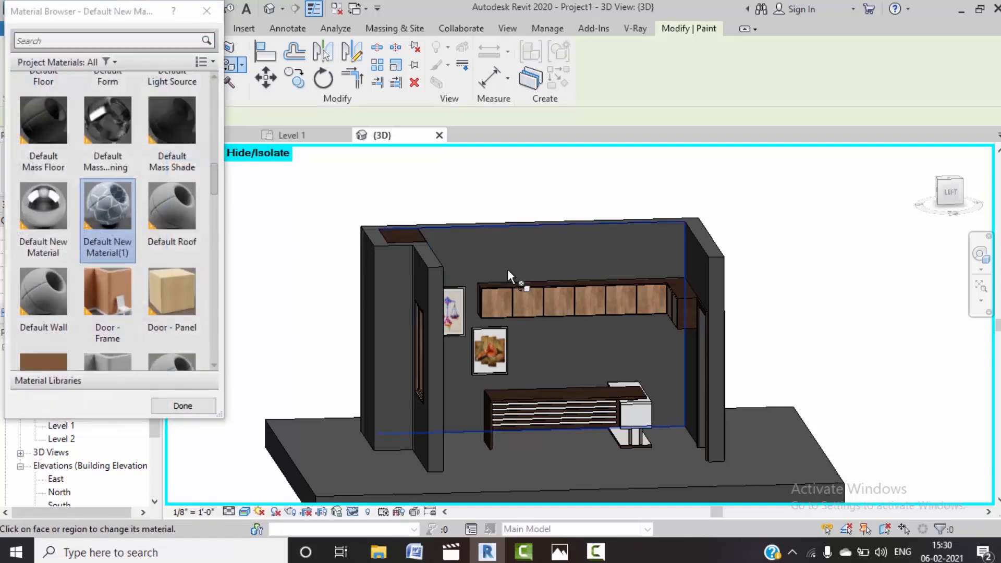
{"action": "left_click", "coordinate": [509, 251]}
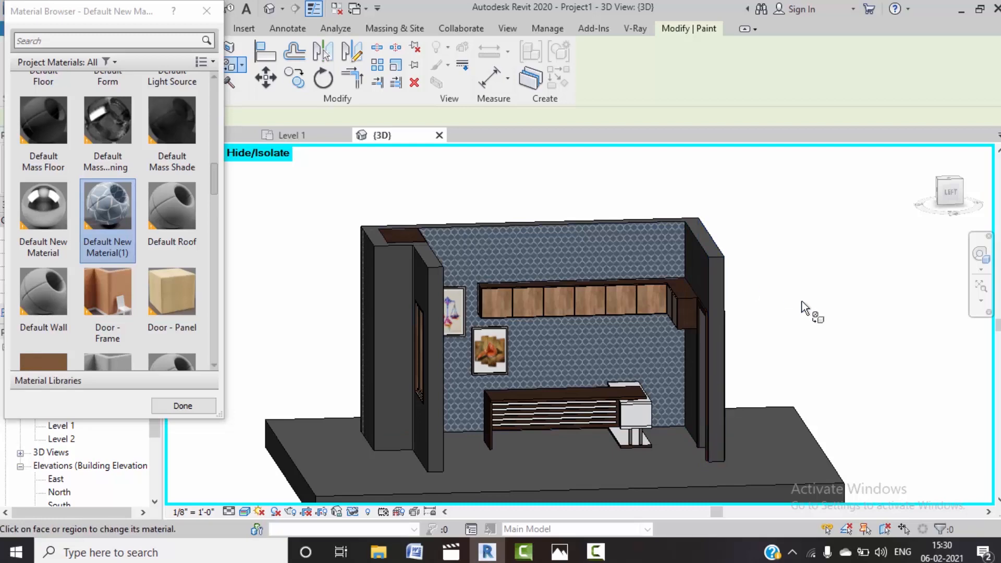
{"action": "middle_click_drag", "start_coordinate": [806, 309], "coordinate": [774, 326], "text": "shift"}
{"action": "scroll", "coordinate": [515, 301], "scroll_direction": "up", "scroll_amount": 3}
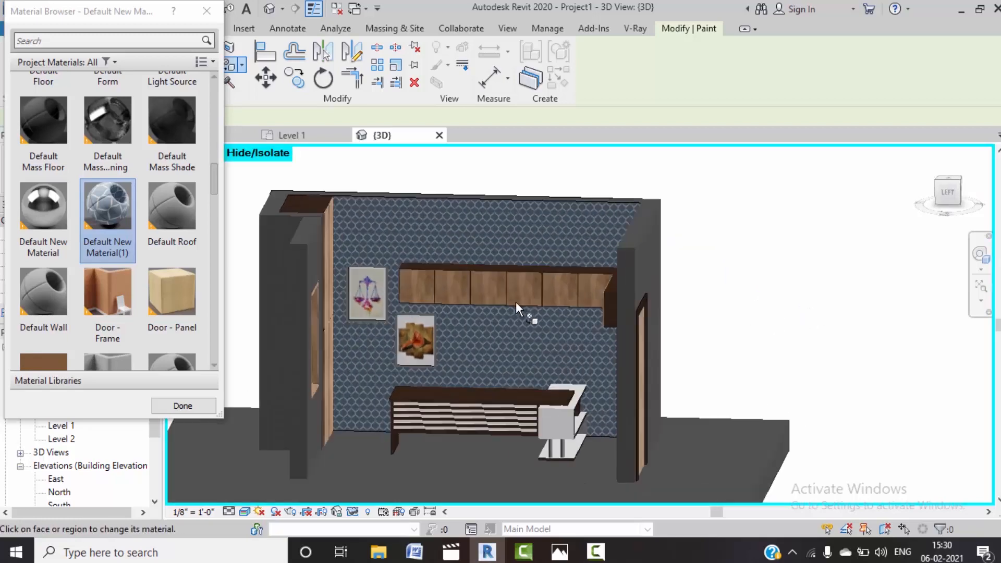
{"action": "scroll", "coordinate": [515, 301], "scroll_direction": "up", "scroll_amount": 3}
{"action": "middle_click_drag", "start_coordinate": [573, 363], "coordinate": [606, 390]}
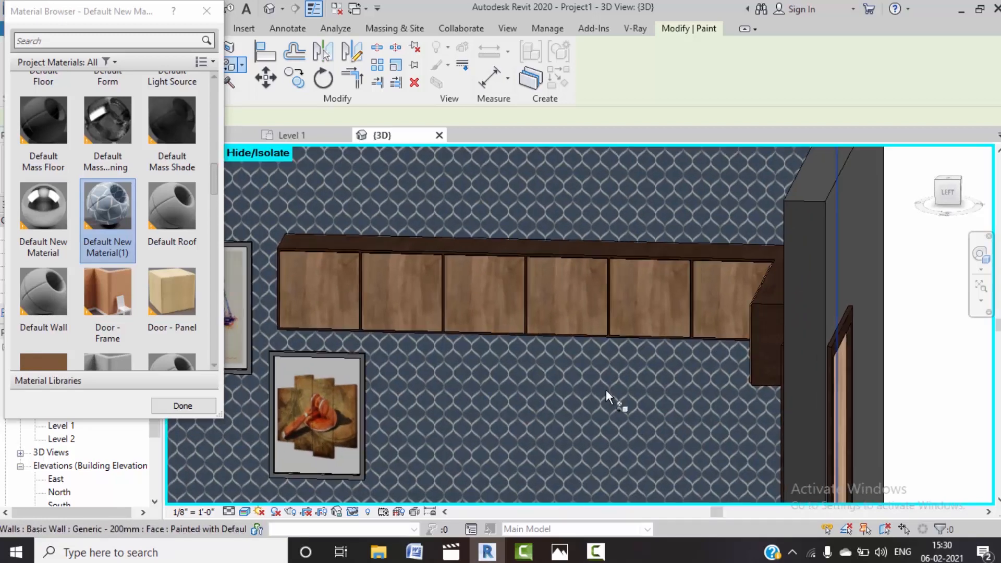
{"action": "scroll", "coordinate": [606, 389], "scroll_direction": "down", "scroll_amount": 4}
{"action": "scroll", "coordinate": [172, 334], "scroll_direction": "down", "scroll_amount": 2}
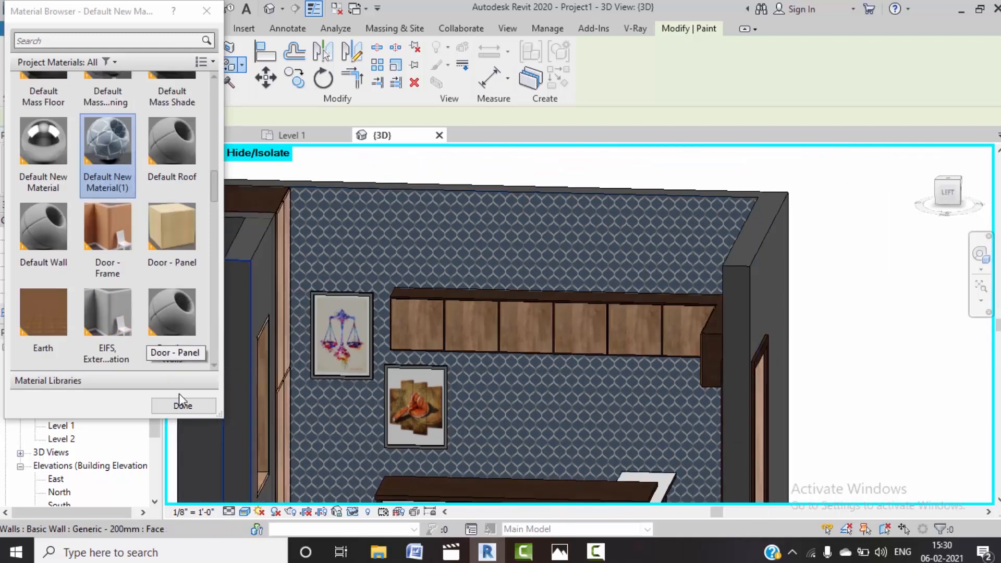
{"action": "left_click", "coordinate": [183, 404]}
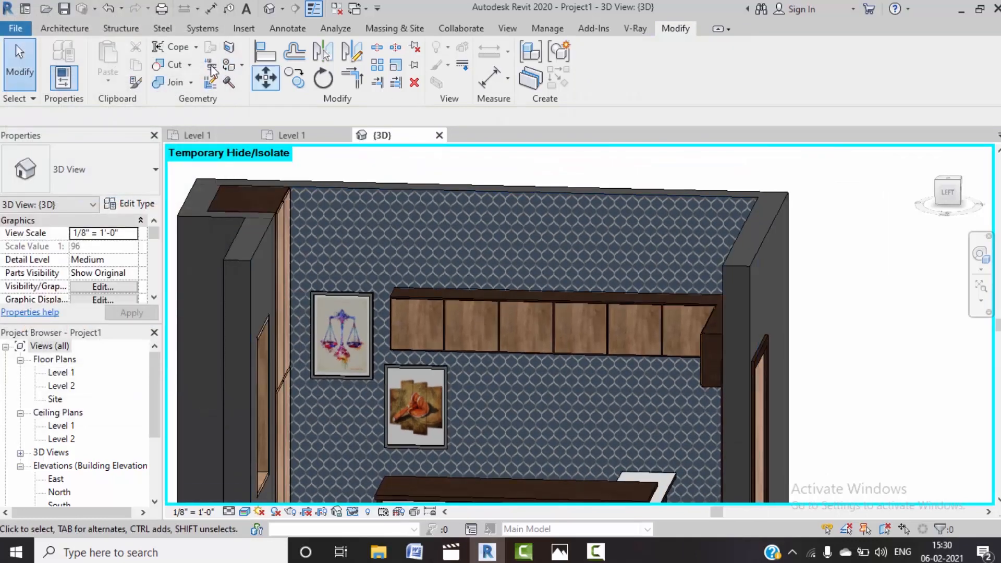
Step: Set the sample size of Default New Material(1)'s generic appearance image to 2.5' with width and height linked
{"action": "left_click", "coordinate": [547, 29]}
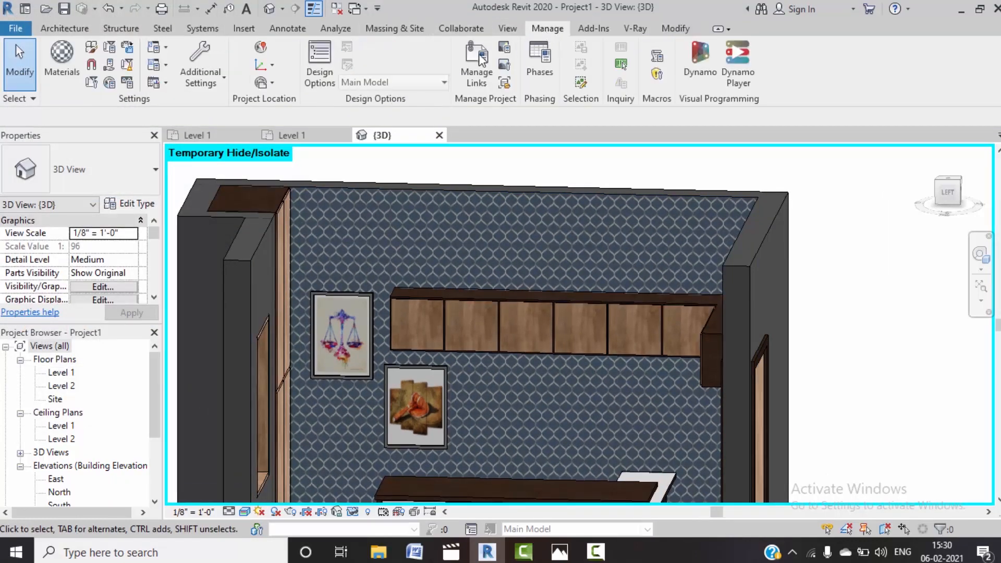
{"action": "left_click", "coordinate": [71, 78]}
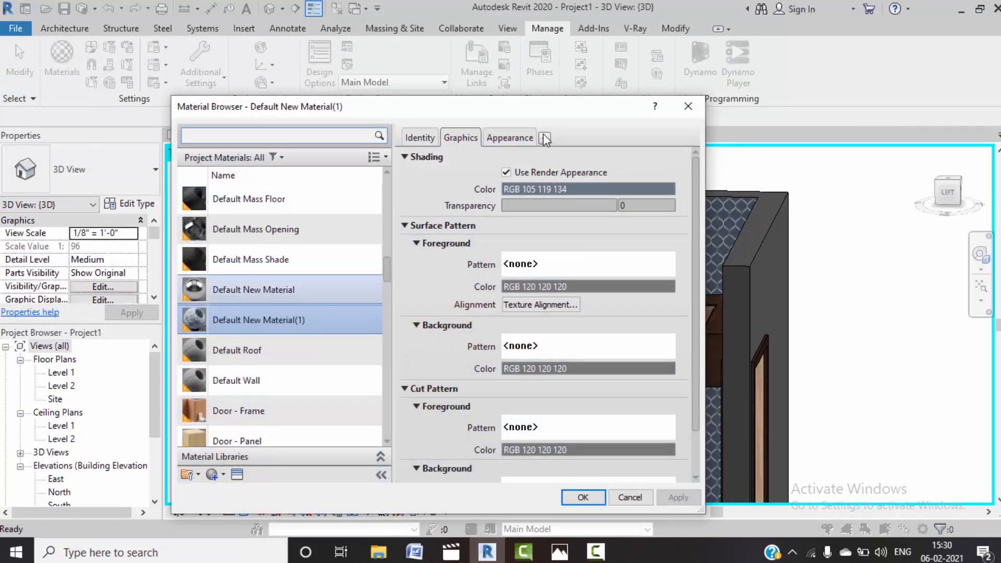
{"action": "left_click", "coordinate": [522, 144]}
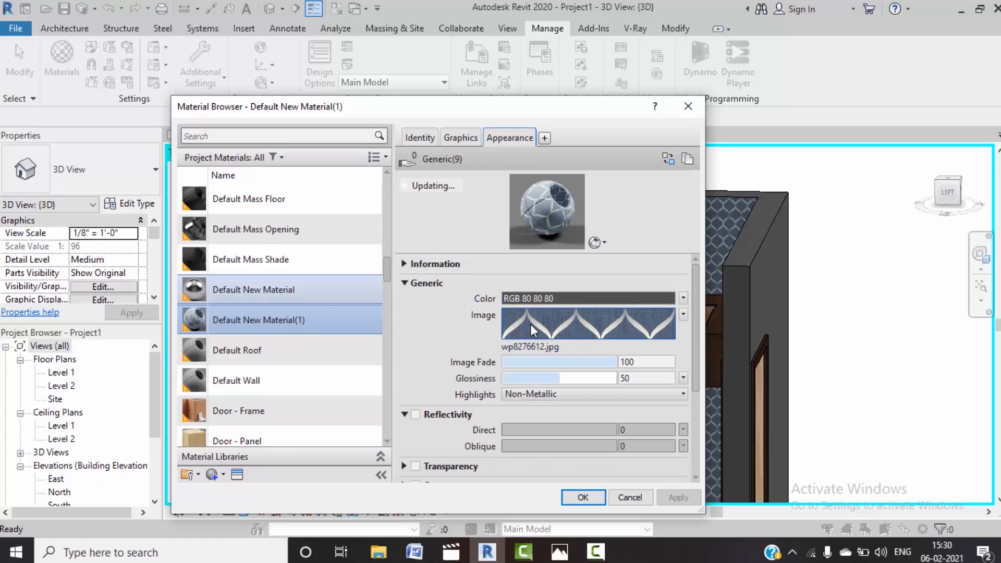
{"action": "left_click", "coordinate": [533, 325]}
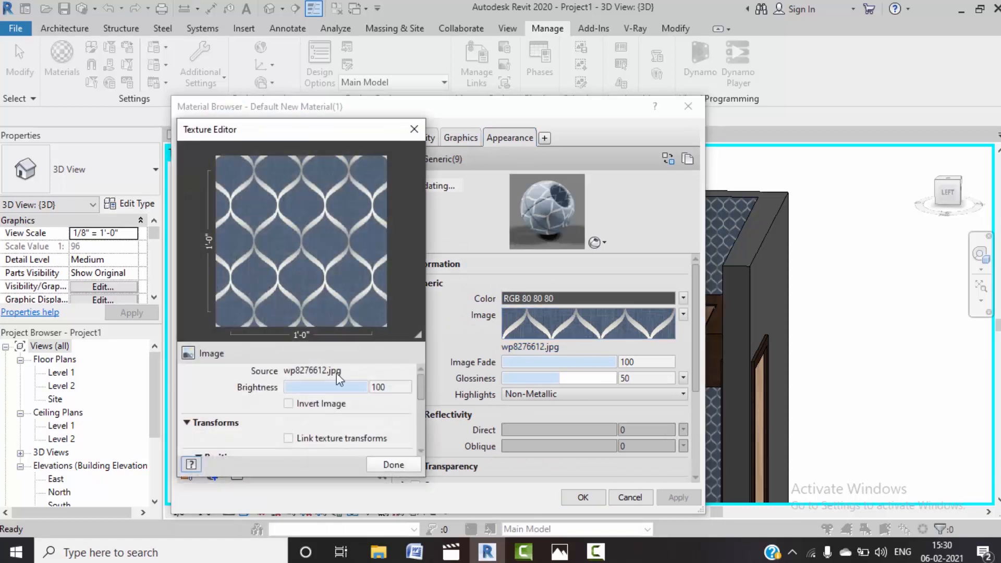
{"action": "left_click_drag", "start_coordinate": [420, 392], "coordinate": [425, 438]}
{"action": "double_click", "coordinate": [314, 394]}
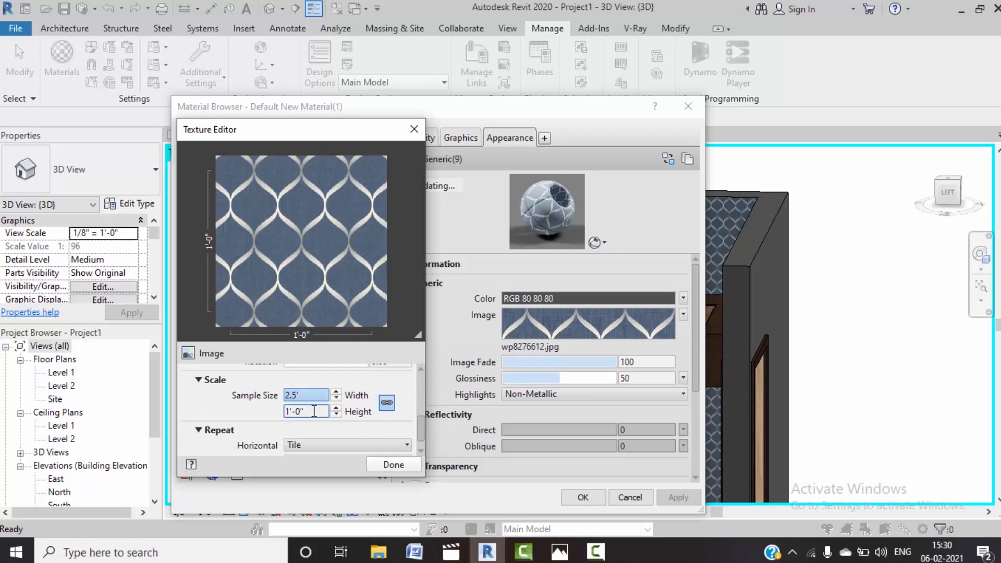
{"action": "type", "text": "2.5'"}
{"action": "double_click", "coordinate": [314, 411]}
{"action": "left_click", "coordinate": [371, 462]}
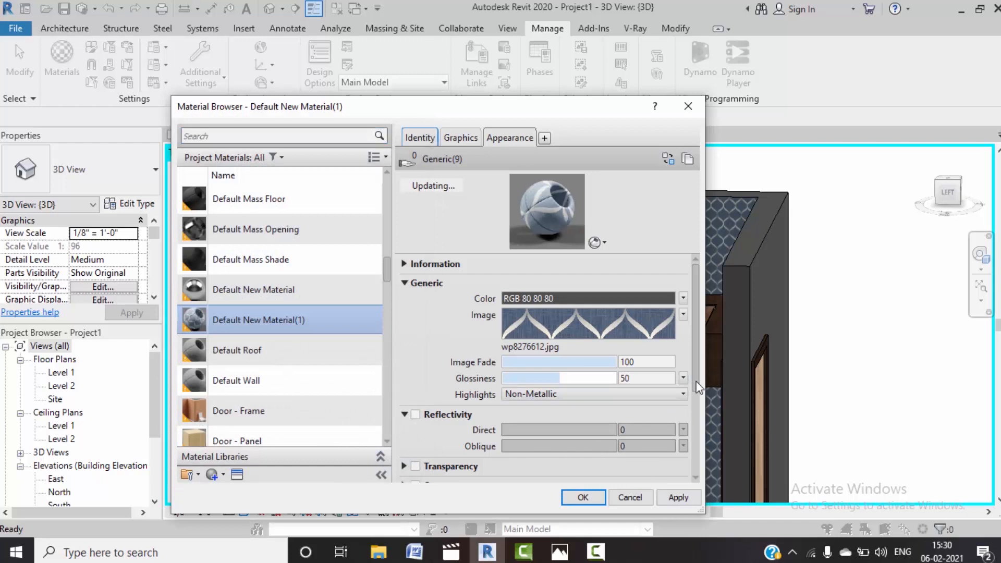
Step: Set the Bump image's sample size to 2.5' to match and save the material
{"action": "scroll", "coordinate": [606, 425], "scroll_direction": "down", "scroll_amount": 5}
{"action": "left_click", "coordinate": [606, 425]}
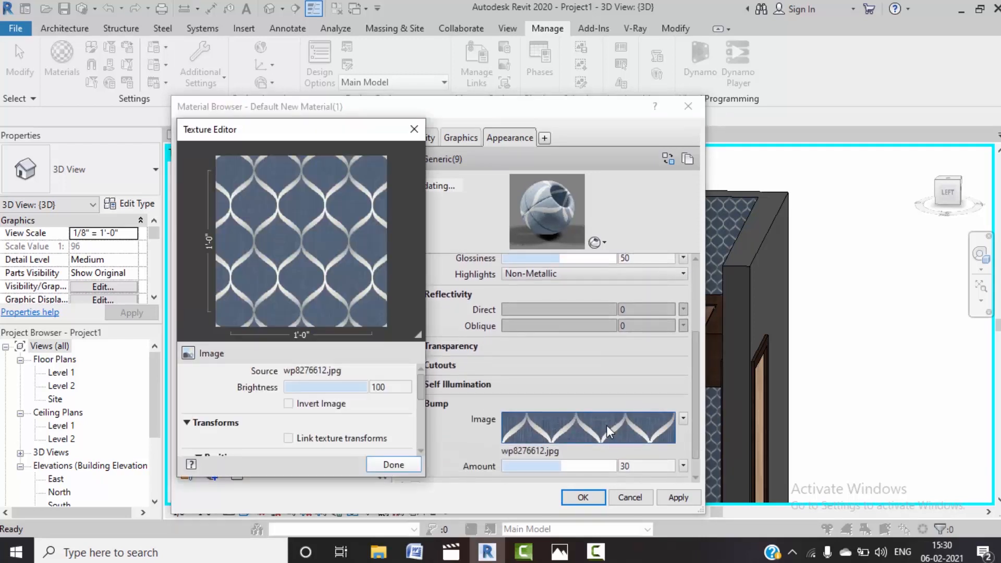
{"action": "left_click_drag", "start_coordinate": [422, 391], "coordinate": [424, 428]}
{"action": "double_click", "coordinate": [319, 413]}
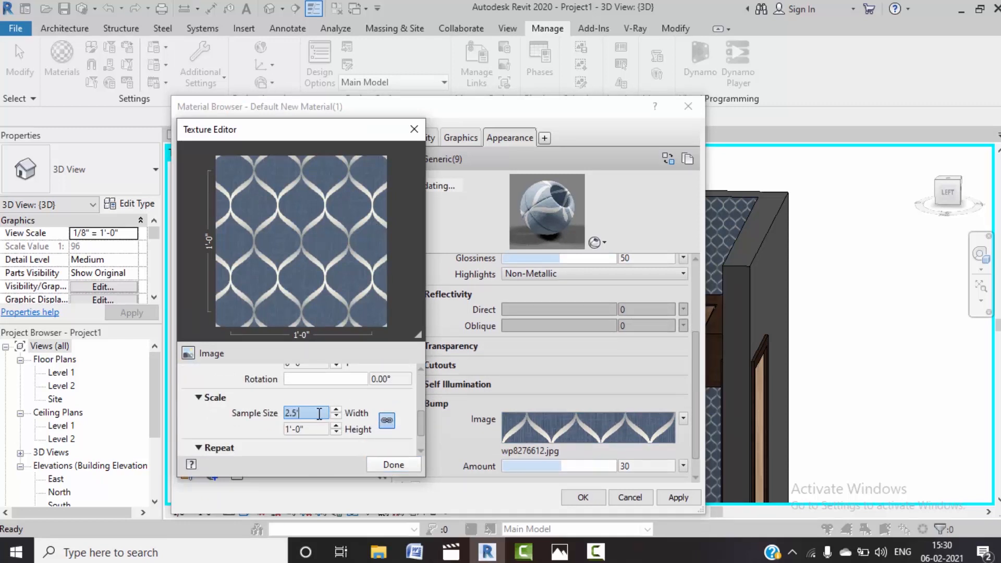
{"action": "double_click", "coordinate": [319, 430]}
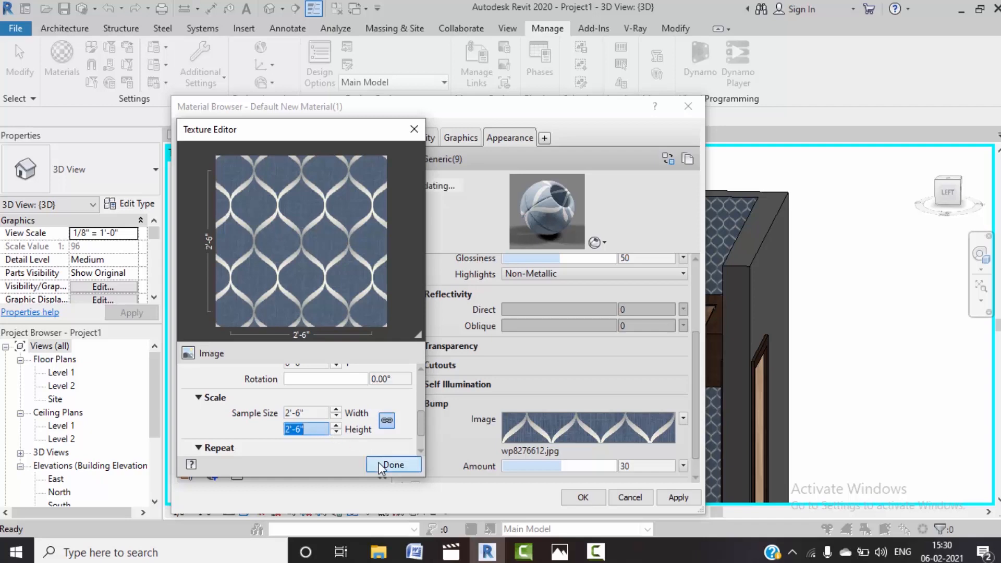
{"action": "left_click", "coordinate": [386, 464]}
{"action": "left_click", "coordinate": [667, 499]}
{"action": "left_click", "coordinate": [577, 497]}
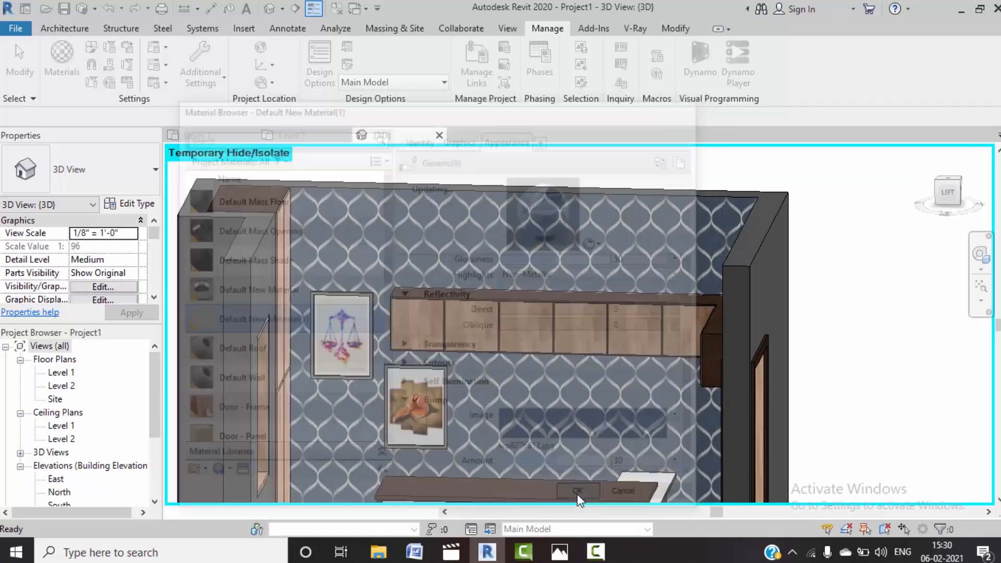
Step: Create another new project material, Default New Material(2), and make its shading use the render appearance
{"action": "scroll", "coordinate": [540, 346], "scroll_direction": "down", "scroll_amount": 5}
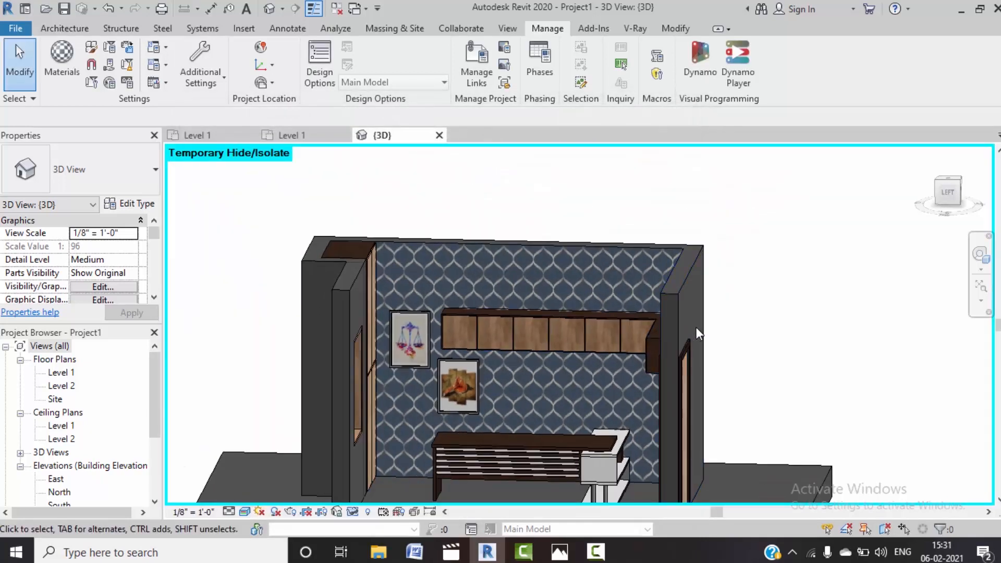
{"action": "scroll", "coordinate": [696, 328], "scroll_direction": "down", "scroll_amount": 2}
{"action": "middle_click_drag", "start_coordinate": [811, 360], "coordinate": [758, 391], "text": "shift"}
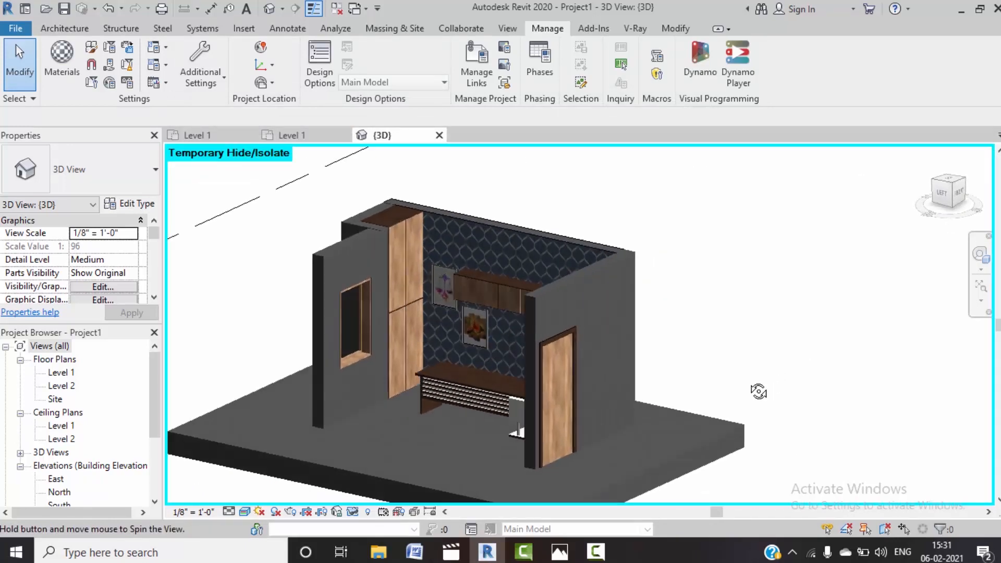
{"action": "scroll", "coordinate": [401, 345], "scroll_direction": "up", "scroll_amount": 3}
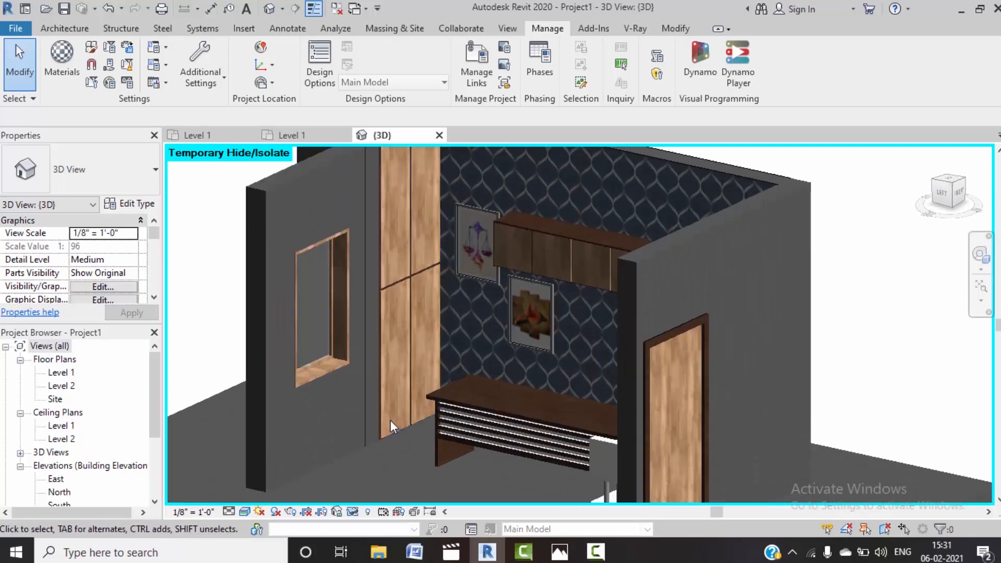
{"action": "scroll", "coordinate": [390, 420], "scroll_direction": "down", "scroll_amount": 3}
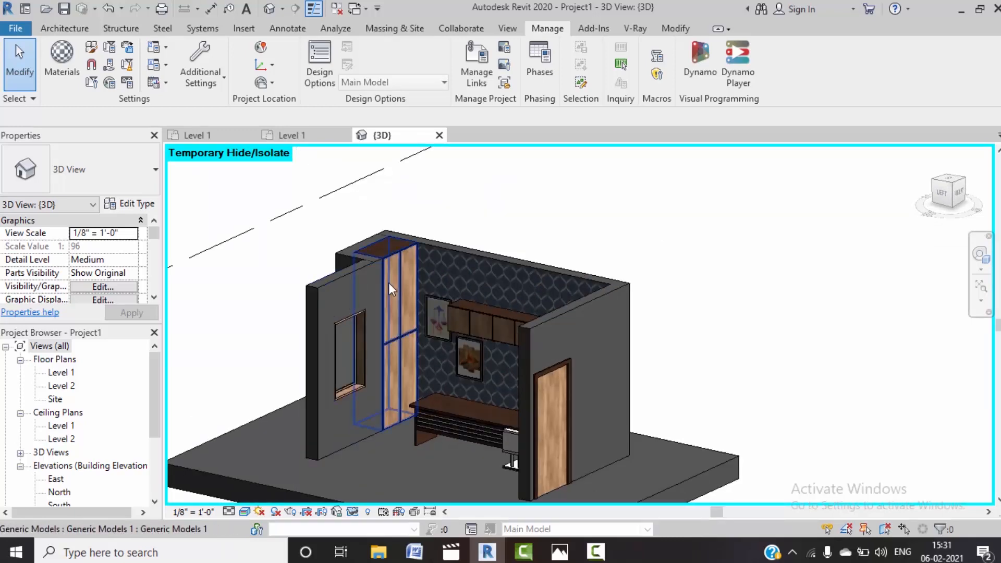
{"action": "left_click", "coordinate": [62, 73]}
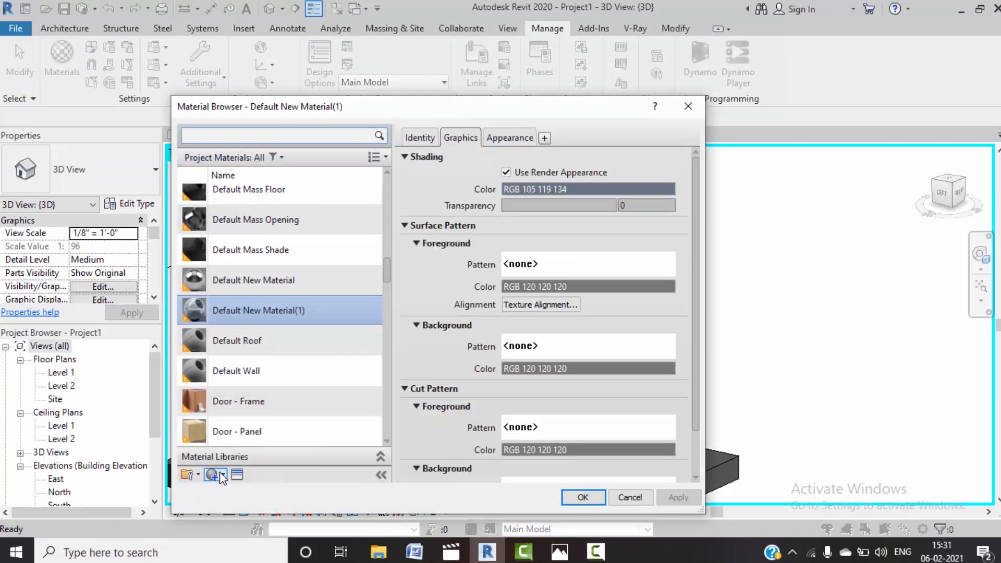
{"action": "left_click", "coordinate": [213, 474]}
{"action": "left_click", "coordinate": [229, 488]}
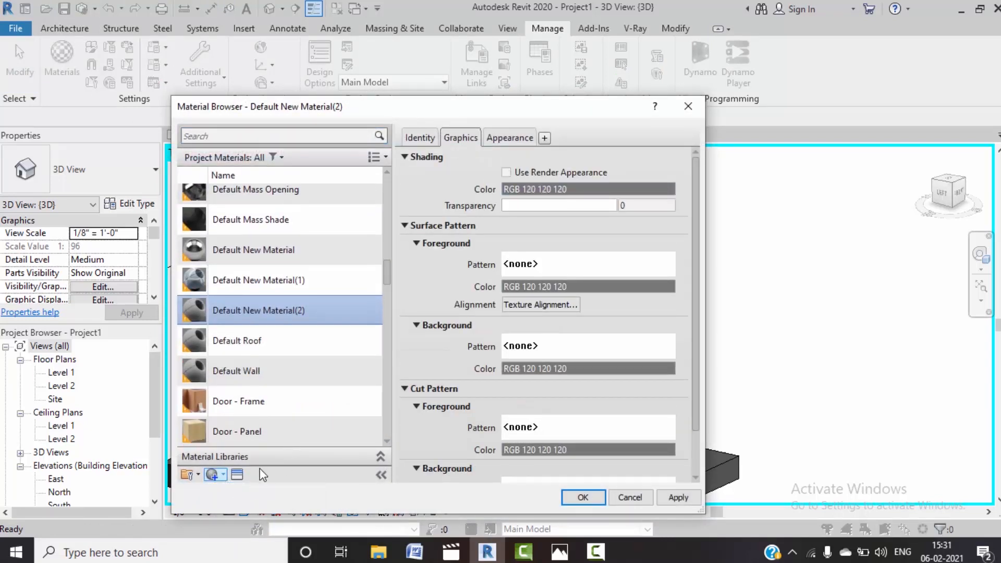
{"action": "left_click", "coordinate": [506, 172]}
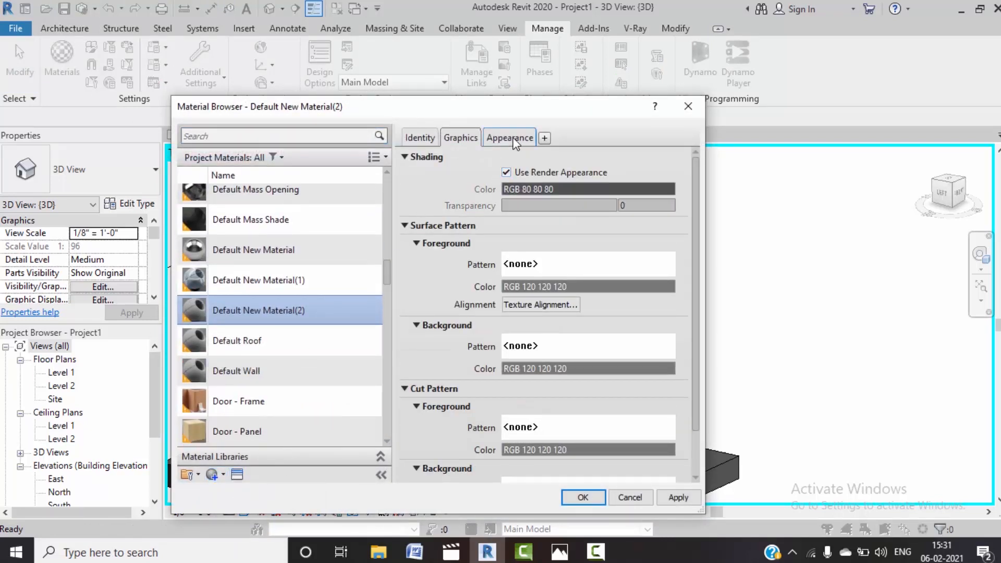
Step: Mix a dark blue of RGB 57-57-117 for the new material's generic appearance and add it to the custom colors
{"action": "left_click", "coordinate": [510, 138]}
{"action": "left_click", "coordinate": [557, 301]}
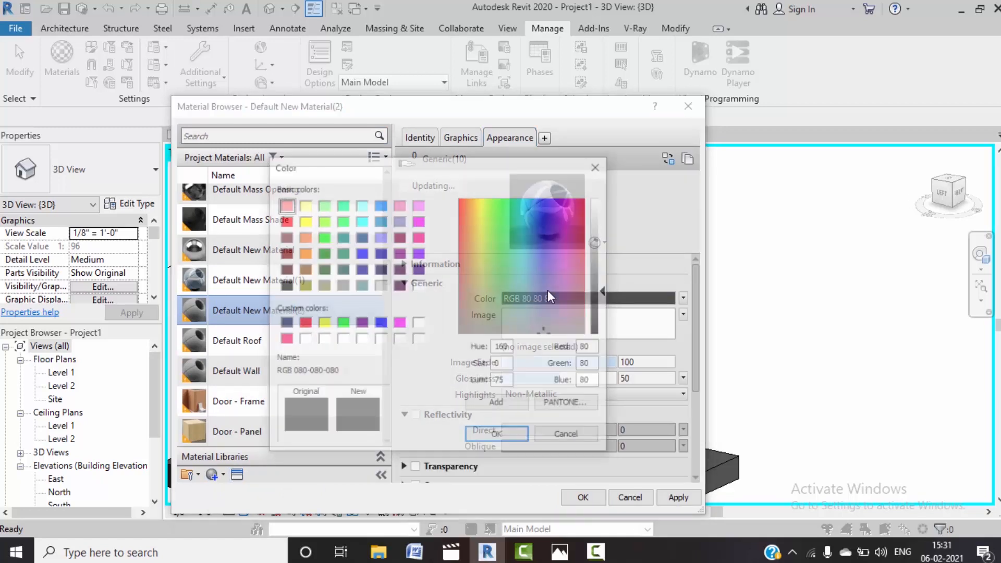
{"action": "left_click", "coordinate": [400, 221]}
{"action": "left_click_drag", "start_coordinate": [608, 252], "coordinate": [609, 288]}
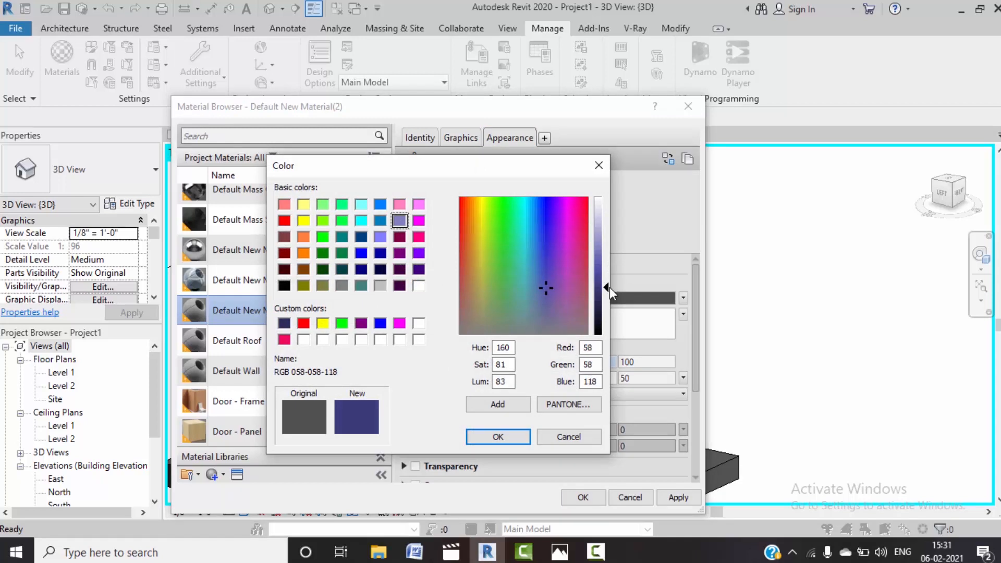
{"action": "left_click", "coordinate": [514, 408]}
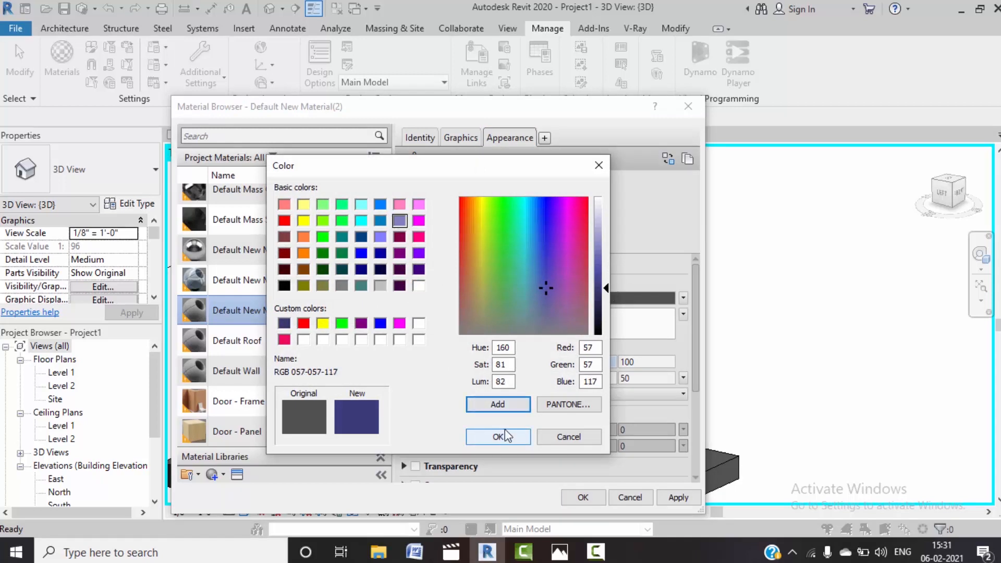
Step: Try a dark gray, settle on RGB 60 60 119 as the generic appearance color, and save the material
{"action": "left_click", "coordinate": [342, 286]}
{"action": "left_click_drag", "start_coordinate": [608, 268], "coordinate": [605, 302]}
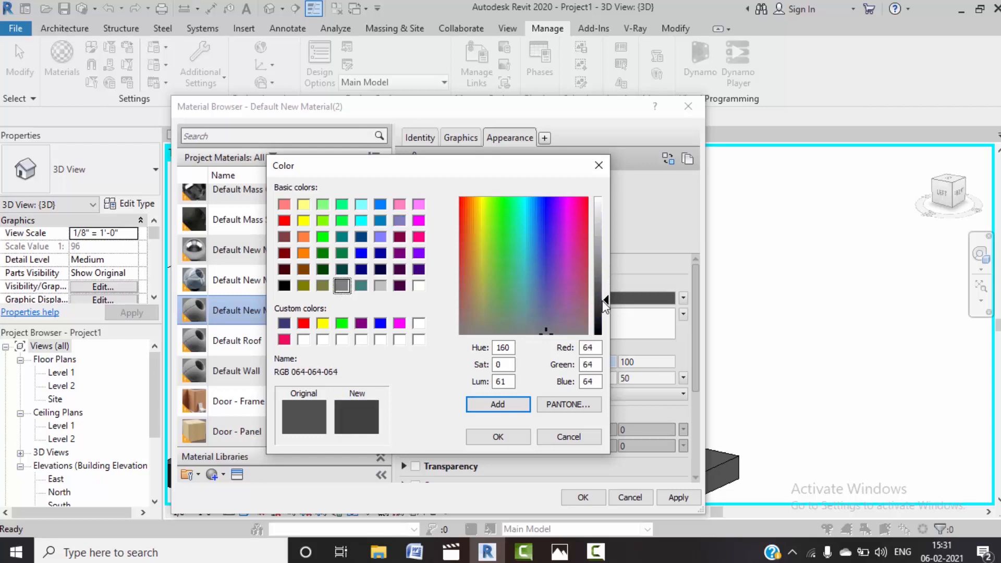
{"action": "left_click", "coordinate": [399, 220]}
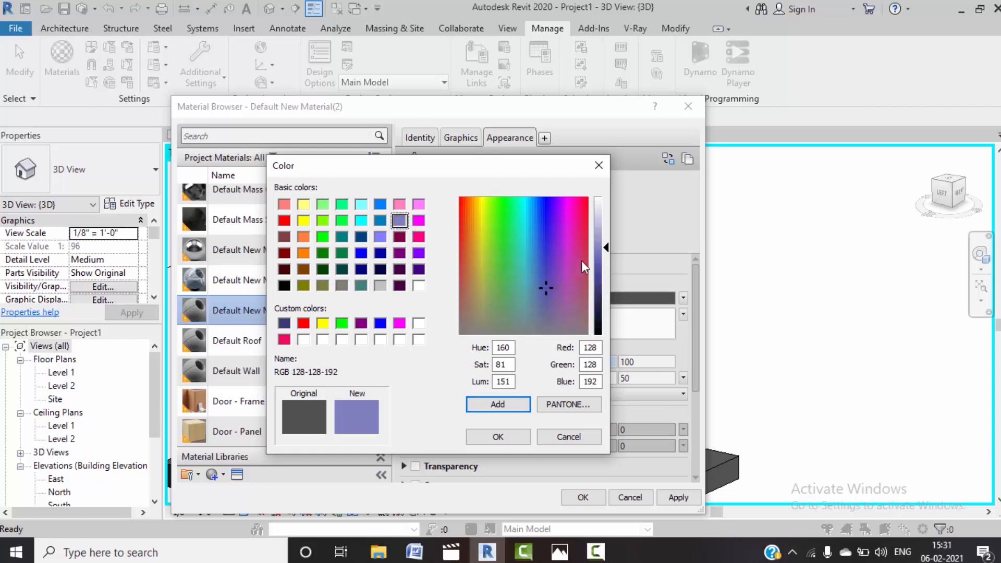
{"action": "left_click_drag", "start_coordinate": [606, 253], "coordinate": [606, 287]}
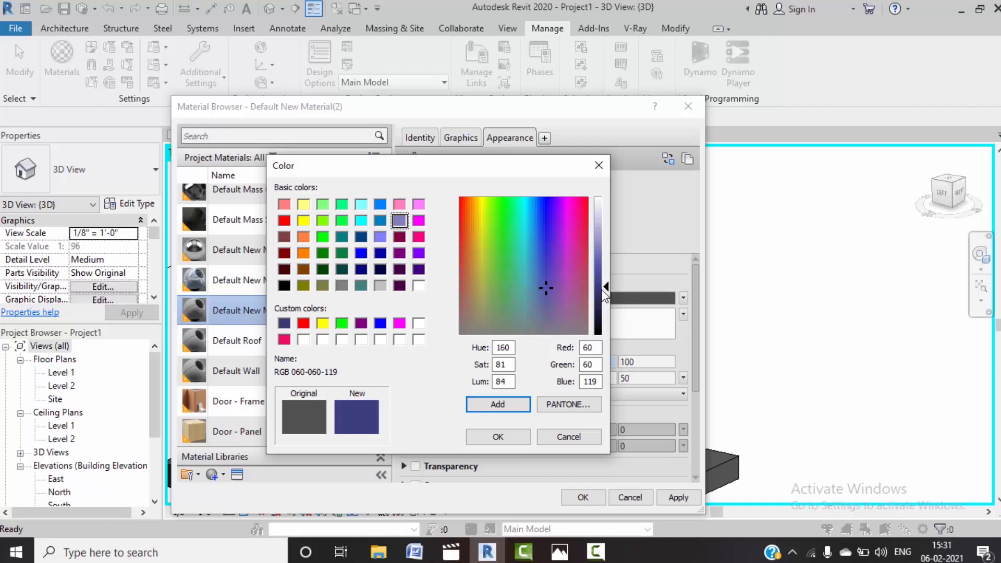
{"action": "left_click", "coordinate": [498, 436]}
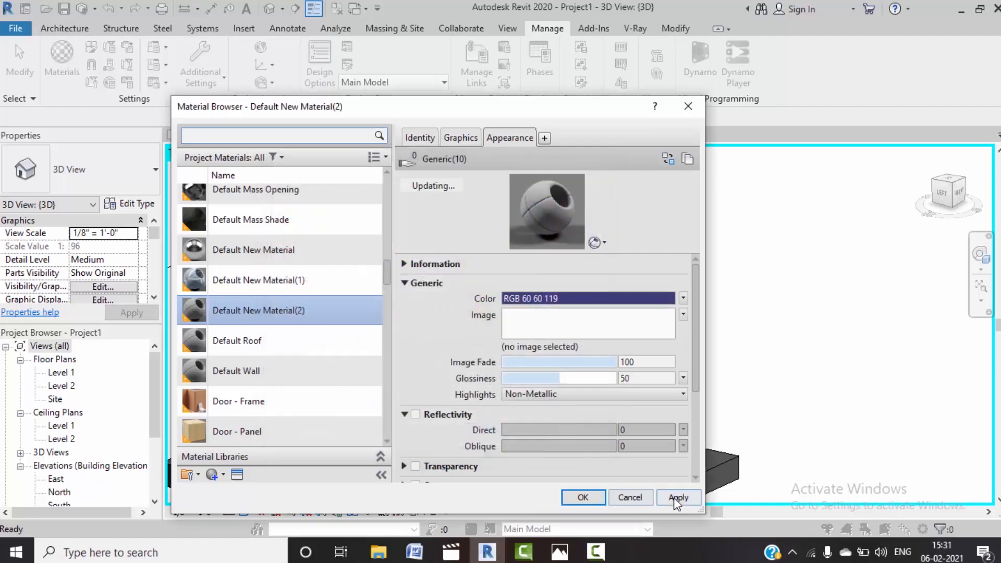
{"action": "left_click", "coordinate": [596, 500]}
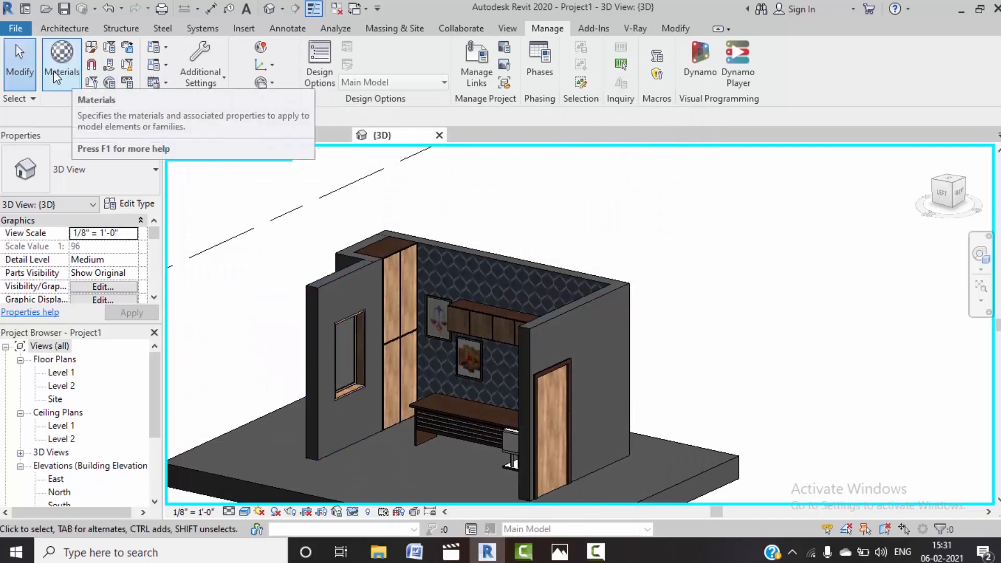
Step: Paint the inner faces of the window wall and the door wall with Default New Material(2)
{"action": "left_click", "coordinate": [675, 28]}
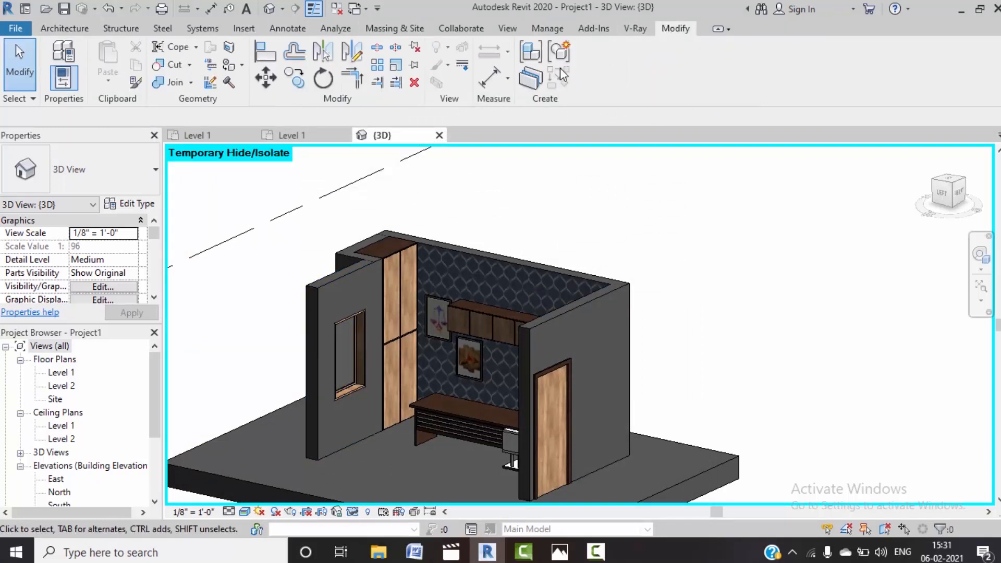
{"action": "left_click", "coordinate": [243, 68]}
{"action": "left_click", "coordinate": [260, 90]}
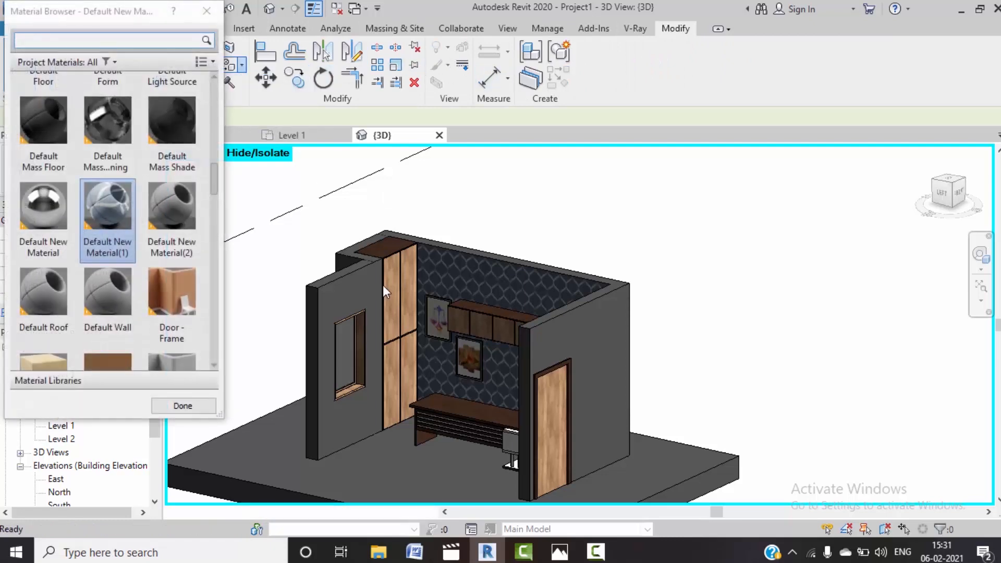
{"action": "left_click", "coordinate": [159, 204]}
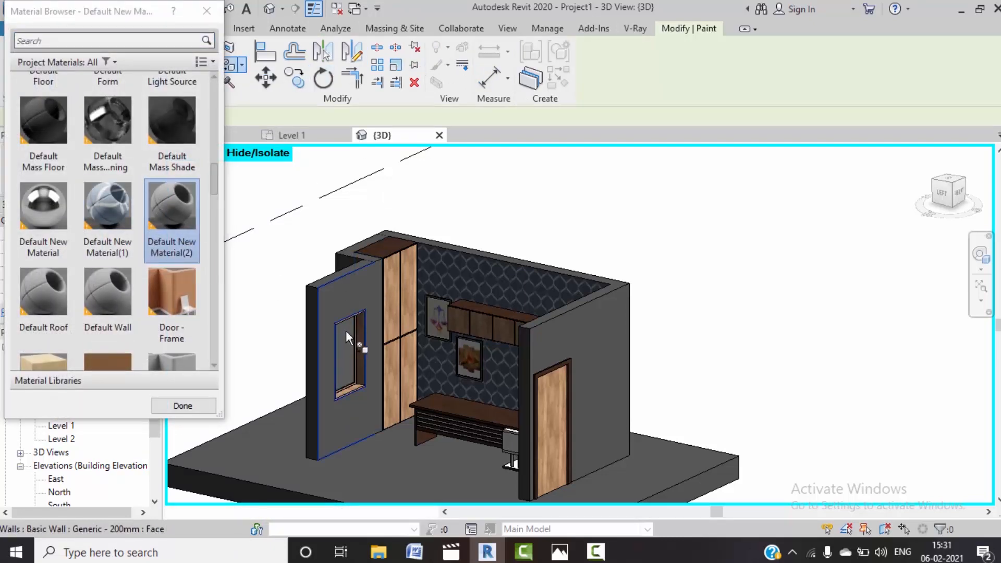
{"action": "left_click", "coordinate": [340, 289]}
{"action": "scroll", "coordinate": [385, 380], "scroll_direction": "down", "scroll_amount": 3}
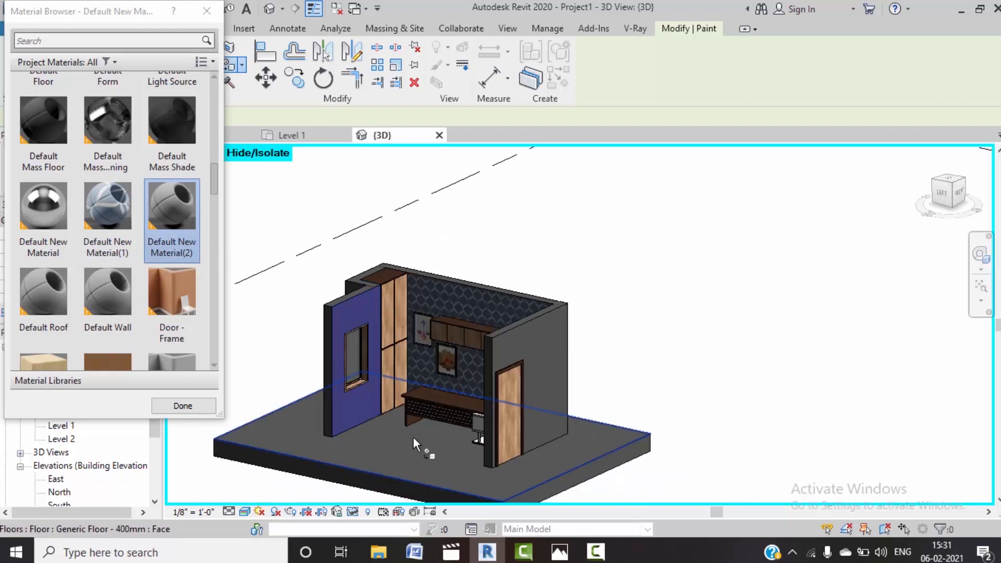
{"action": "middle_click_drag", "start_coordinate": [412, 439], "coordinate": [778, 361], "text": "shift"}
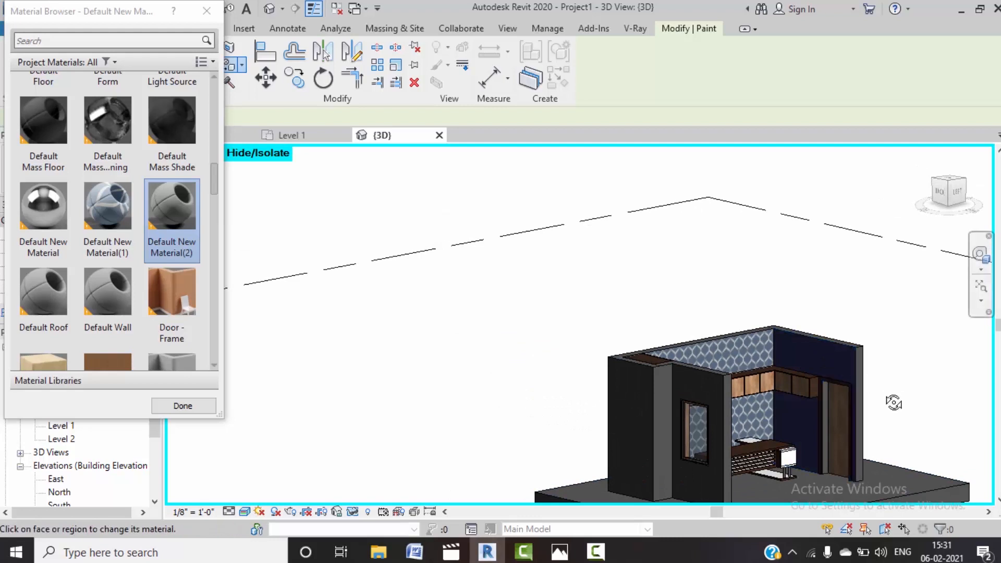
{"action": "middle_click_drag", "start_coordinate": [893, 402], "coordinate": [662, 483], "text": "shift"}
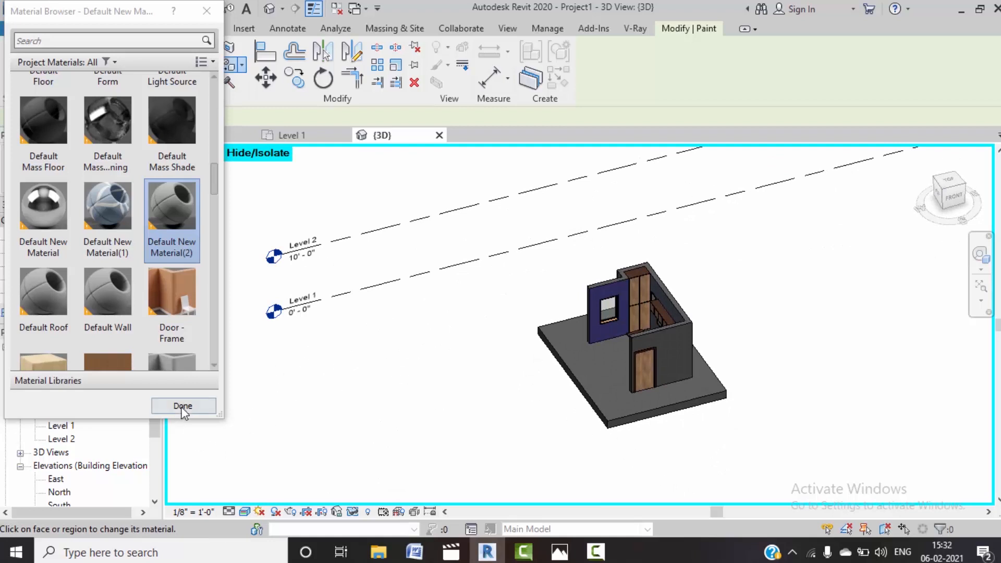
{"action": "left_click", "coordinate": [183, 406]}
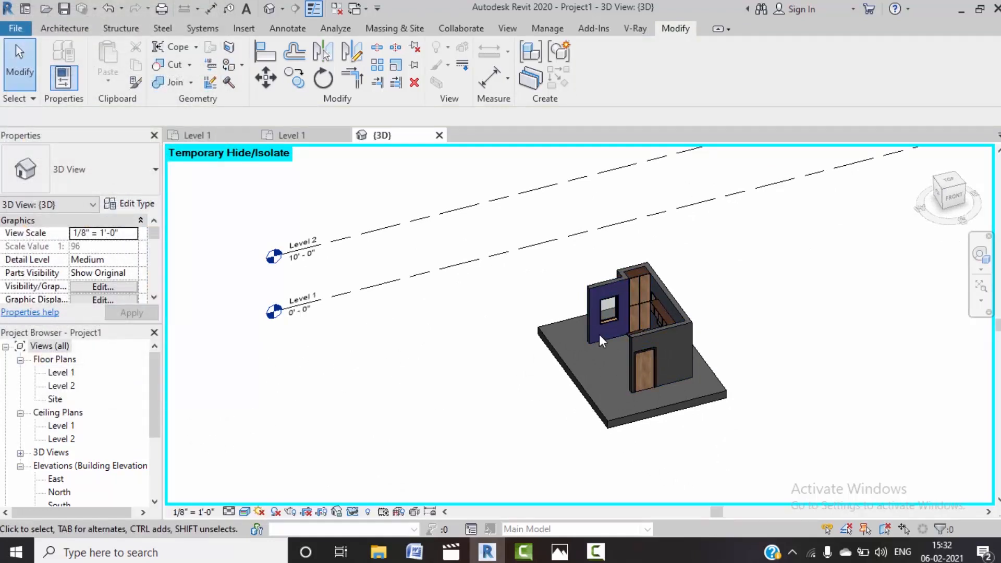
Step: Reset the temporary hide/isolate and paint the restored long wall's inner face with Default New Material(2)
{"action": "key", "text": "h"}
{"action": "key", "text": "r"}
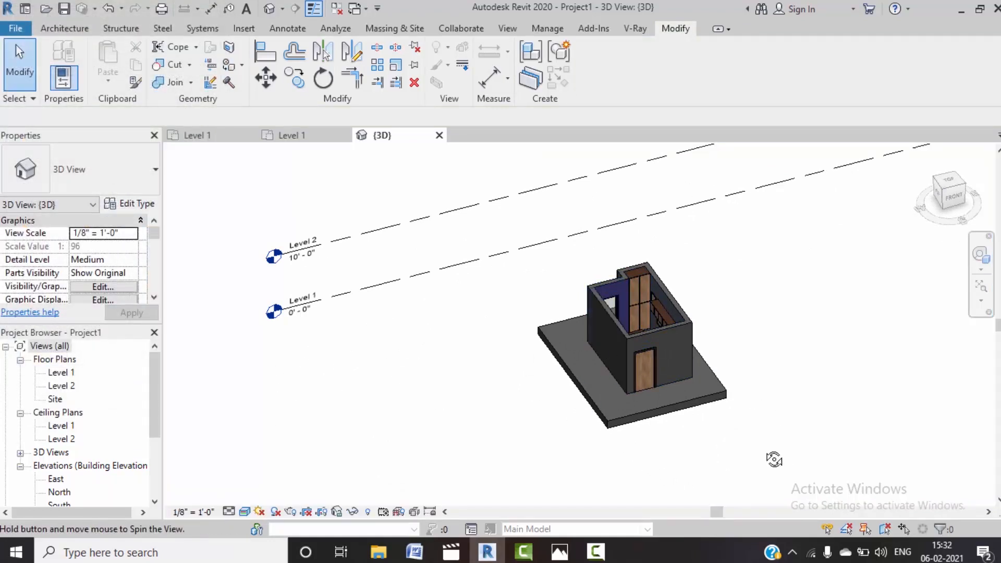
{"action": "middle_click_drag", "start_coordinate": [774, 460], "coordinate": [512, 396], "text": "shift"}
{"action": "scroll", "coordinate": [512, 350], "scroll_direction": "up", "scroll_amount": 6}
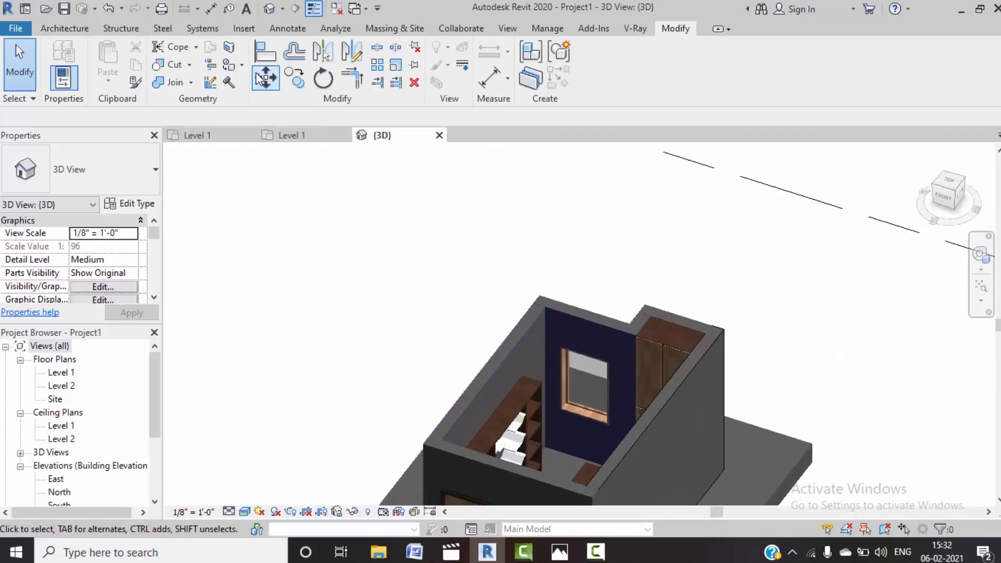
{"action": "key", "text": "p"}
{"action": "key", "text": "a"}
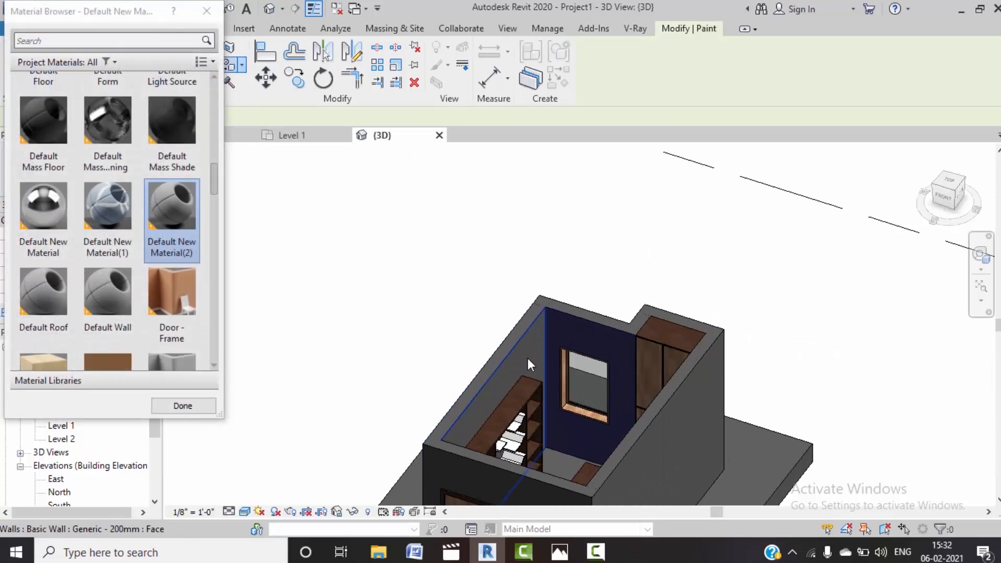
{"action": "left_click", "coordinate": [528, 357]}
{"action": "scroll", "coordinate": [659, 242], "scroll_direction": "down", "scroll_amount": 3}
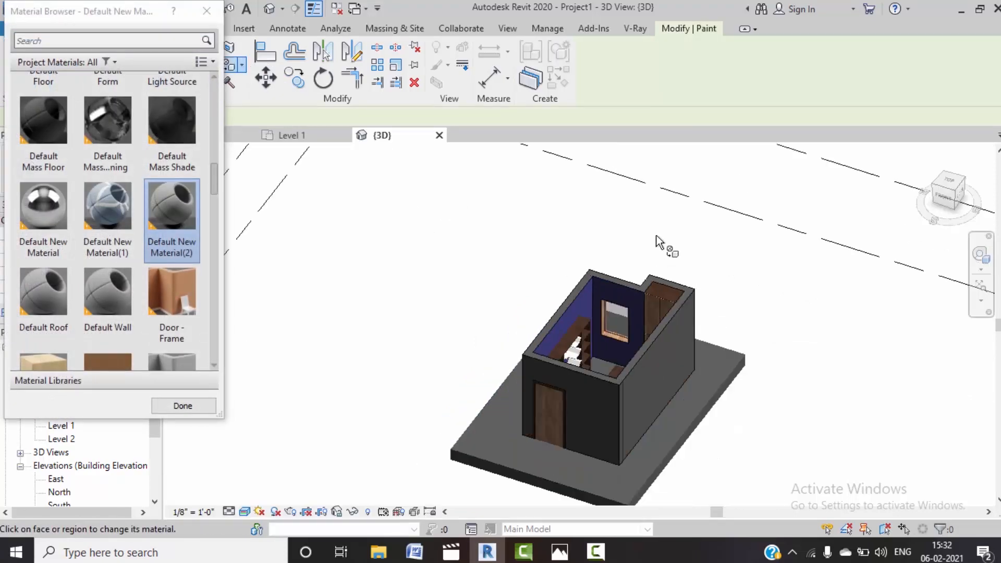
{"action": "key", "text": "Escape"}
Step: Edit the Generic Floor - 400mm type's structure and create a new material for its Structure [1] layer
{"action": "scroll", "coordinate": [664, 246], "scroll_direction": "down", "scroll_amount": 4}
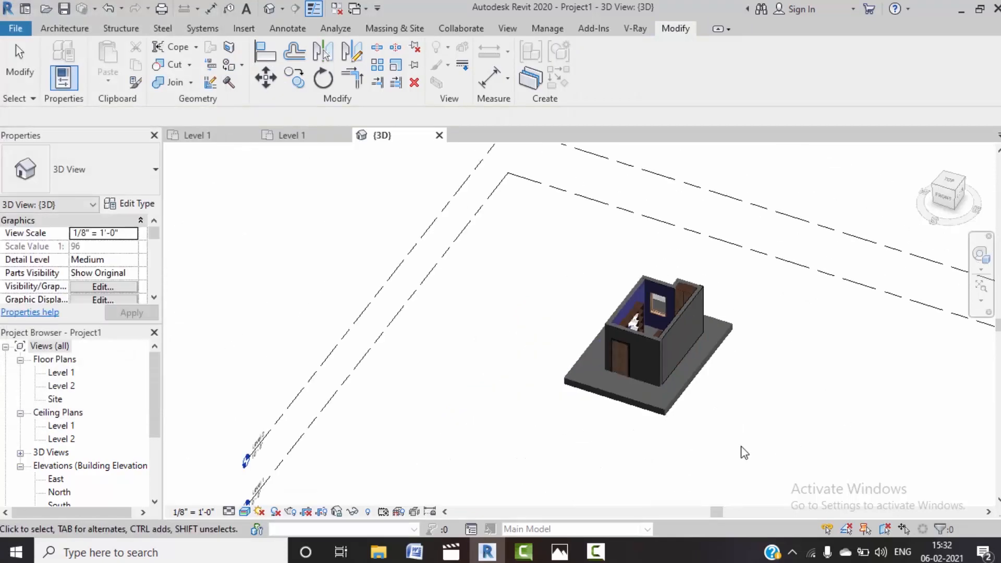
{"action": "middle_click_drag", "start_coordinate": [781, 437], "coordinate": [741, 506], "text": "shift"}
{"action": "mouse_move", "coordinate": [713, 322]}
{"action": "middle_mouse_down", "text": "shift"}
{"action": "mouse_move", "coordinate": [670, 353]}
{"action": "mouse_move", "coordinate": [769, 447]}
{"action": "mouse_move", "coordinate": [705, 331]}
{"action": "middle_mouse_up", "text": "shift"}
{"action": "scroll", "coordinate": [705, 331], "scroll_direction": "up", "scroll_amount": 8}
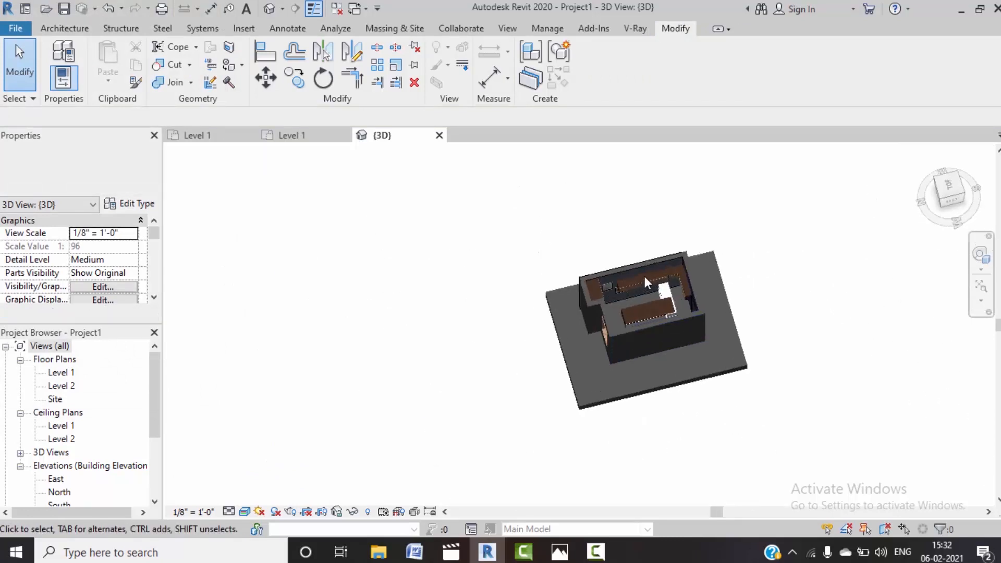
{"action": "middle_click_drag", "start_coordinate": [610, 337], "coordinate": [627, 260]}
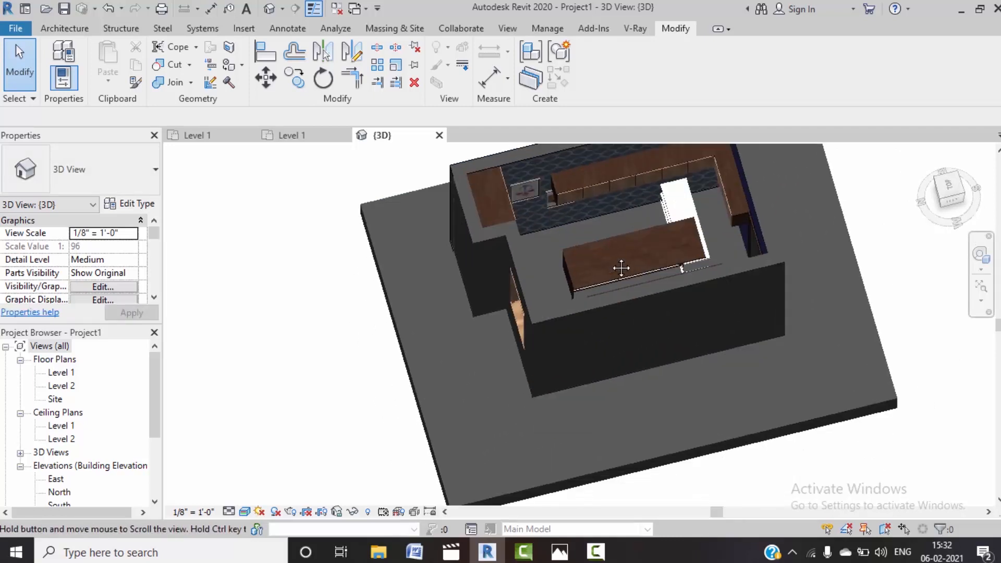
{"action": "left_click", "coordinate": [569, 474]}
{"action": "left_click", "coordinate": [150, 206]}
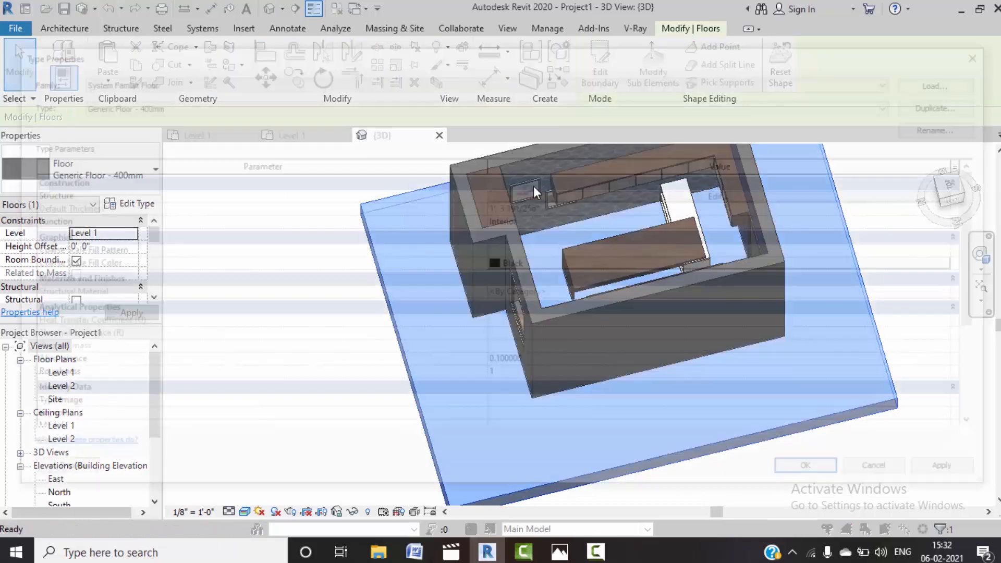
{"action": "left_click", "coordinate": [751, 197]}
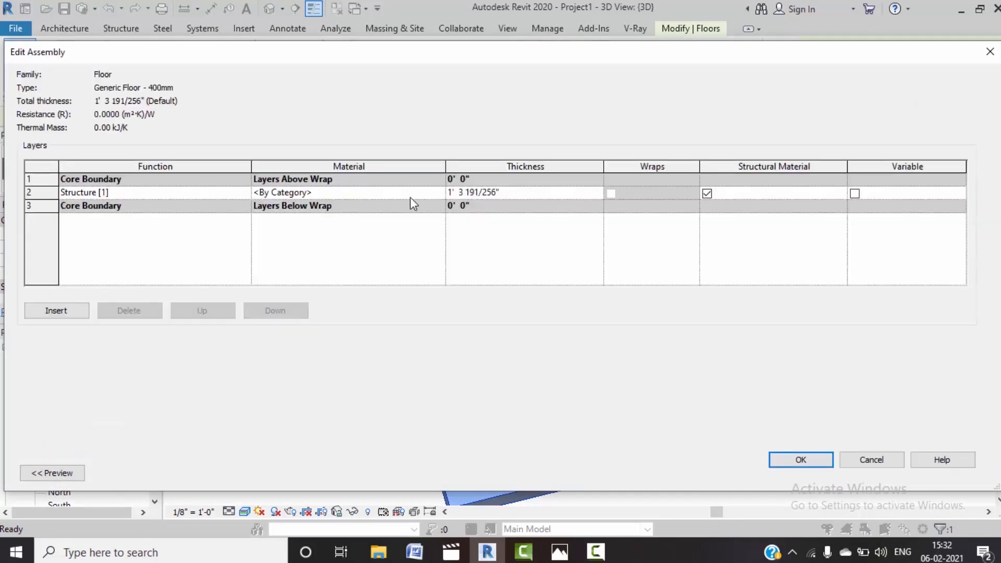
{"action": "left_click", "coordinate": [439, 192]}
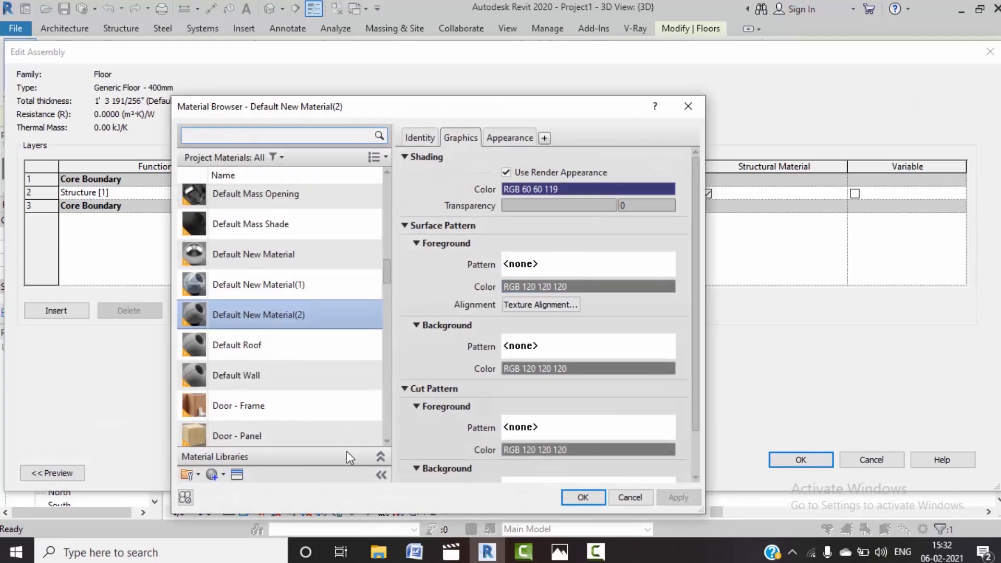
{"action": "left_click", "coordinate": [212, 475]}
{"action": "left_click", "coordinate": [245, 488]}
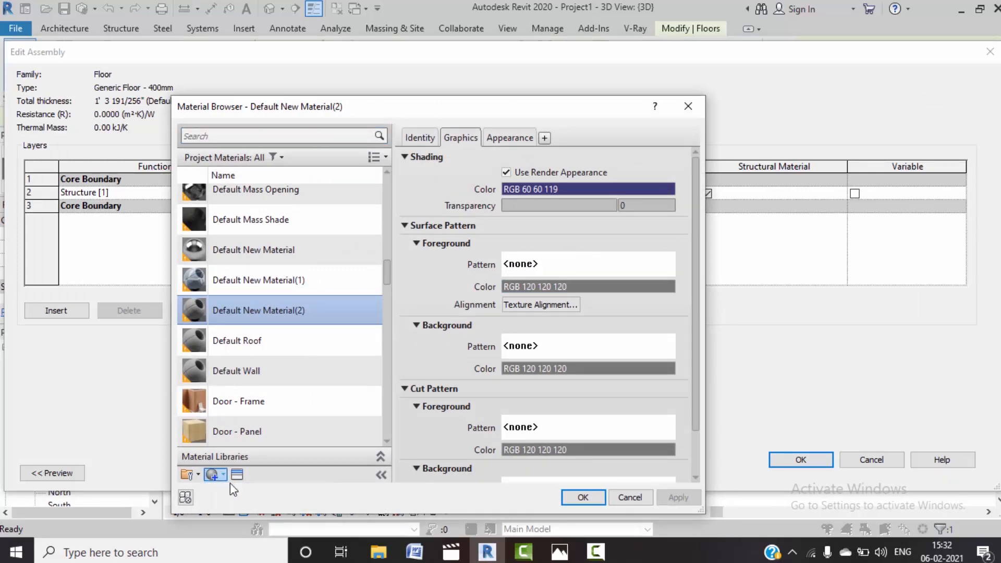
Step: Give the new floor material the Carpet Tiles - 24x24in - Striped Dark - Stacked appearance from the asset library
{"action": "left_click", "coordinate": [237, 474]}
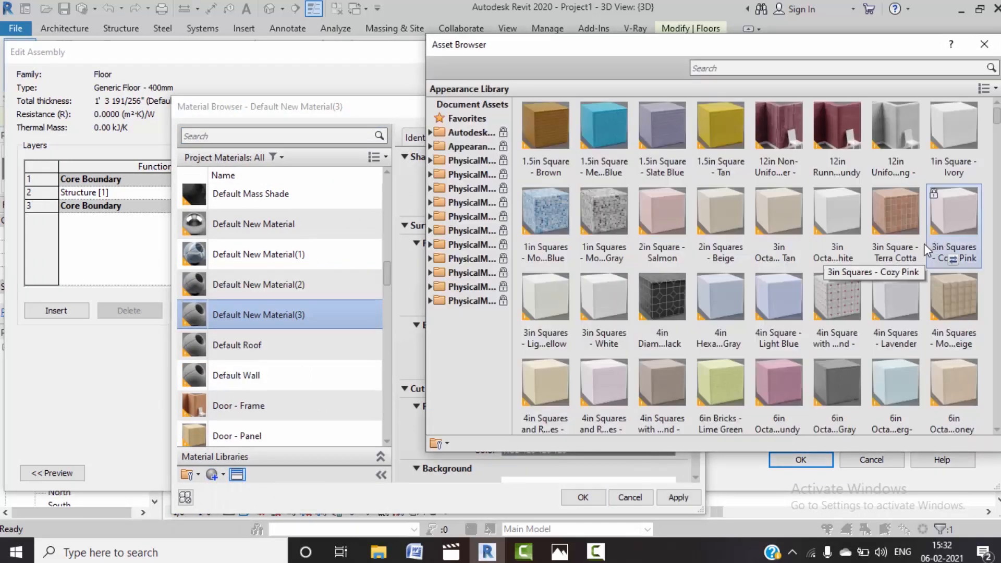
{"action": "scroll", "coordinate": [810, 282], "scroll_direction": "down", "scroll_amount": 3}
{"action": "scroll", "coordinate": [806, 289], "scroll_direction": "down", "scroll_amount": 5}
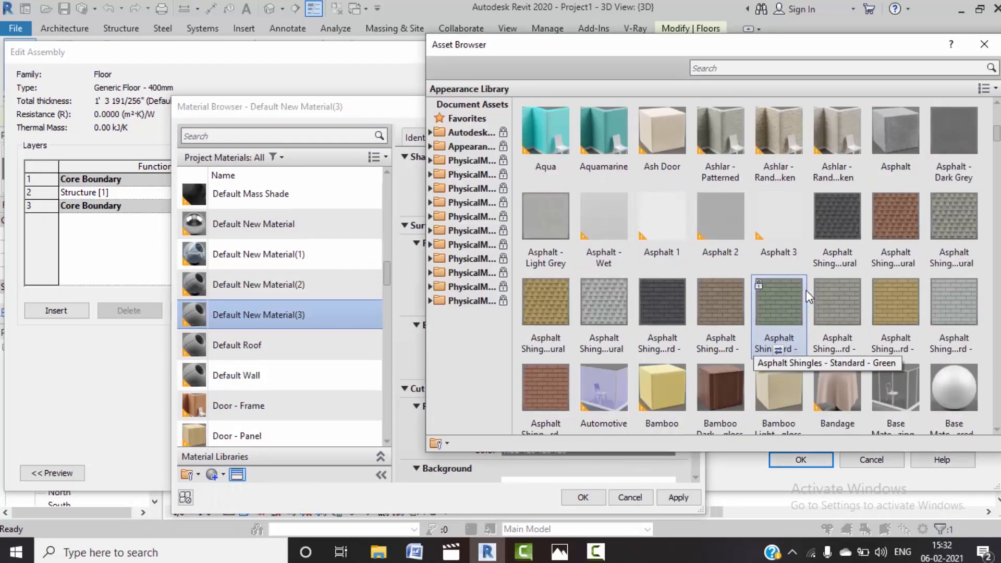
{"action": "scroll", "coordinate": [806, 290], "scroll_direction": "down", "scroll_amount": 5}
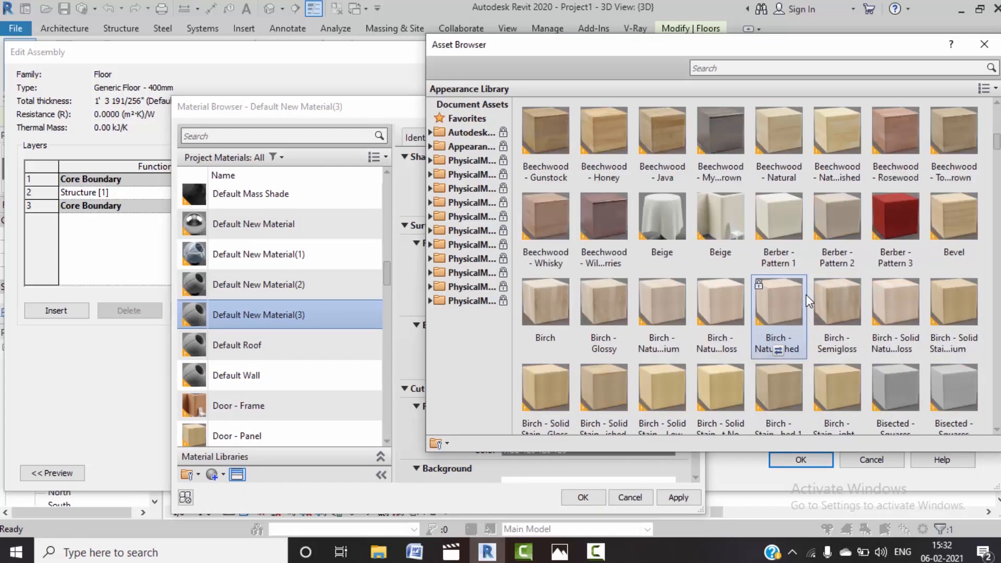
{"action": "scroll", "coordinate": [806, 295], "scroll_direction": "down", "scroll_amount": 7}
{"action": "scroll", "coordinate": [806, 295], "scroll_direction": "down", "scroll_amount": 3}
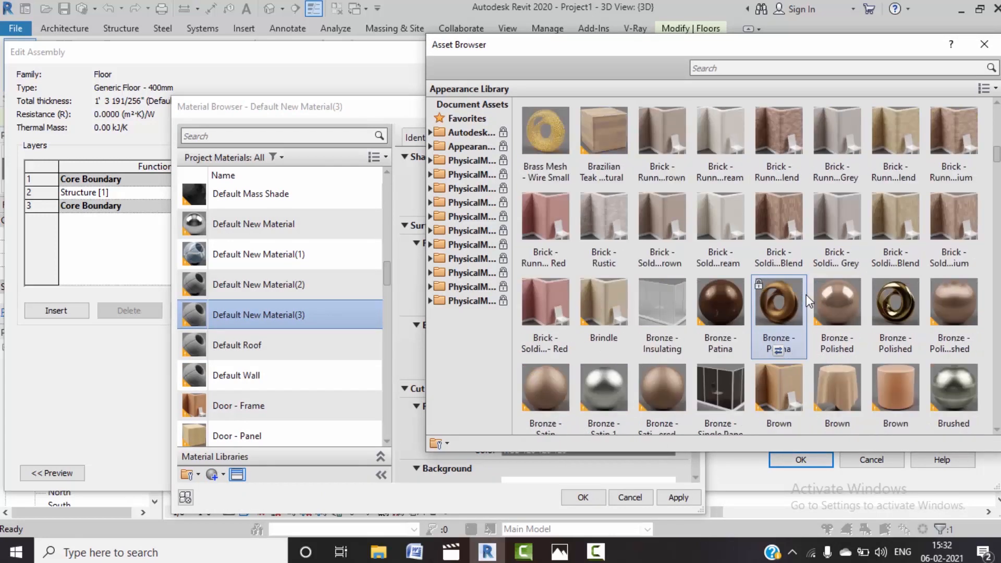
{"action": "scroll", "coordinate": [806, 295], "scroll_direction": "down", "scroll_amount": 3}
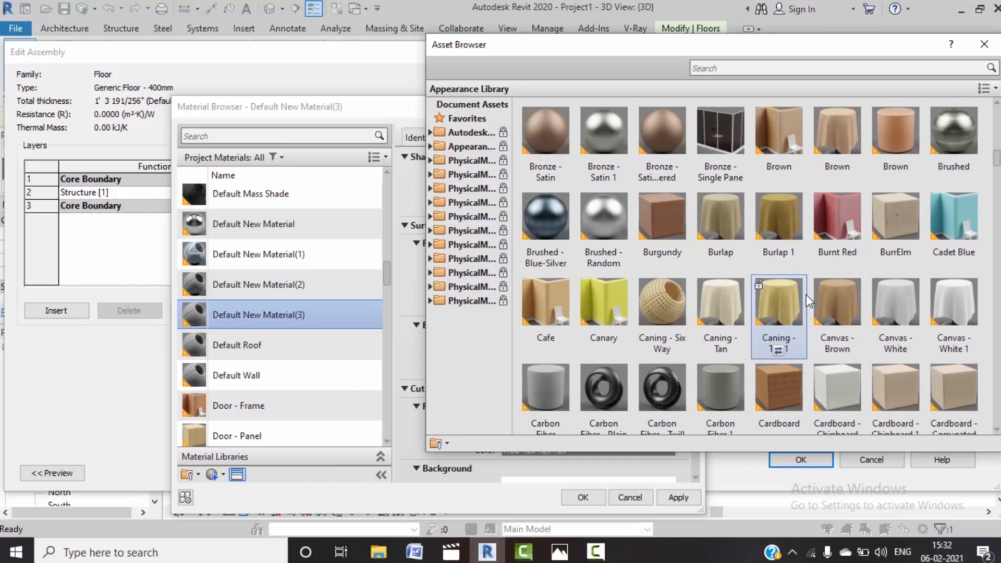
{"action": "scroll", "coordinate": [806, 295], "scroll_direction": "down", "scroll_amount": 3}
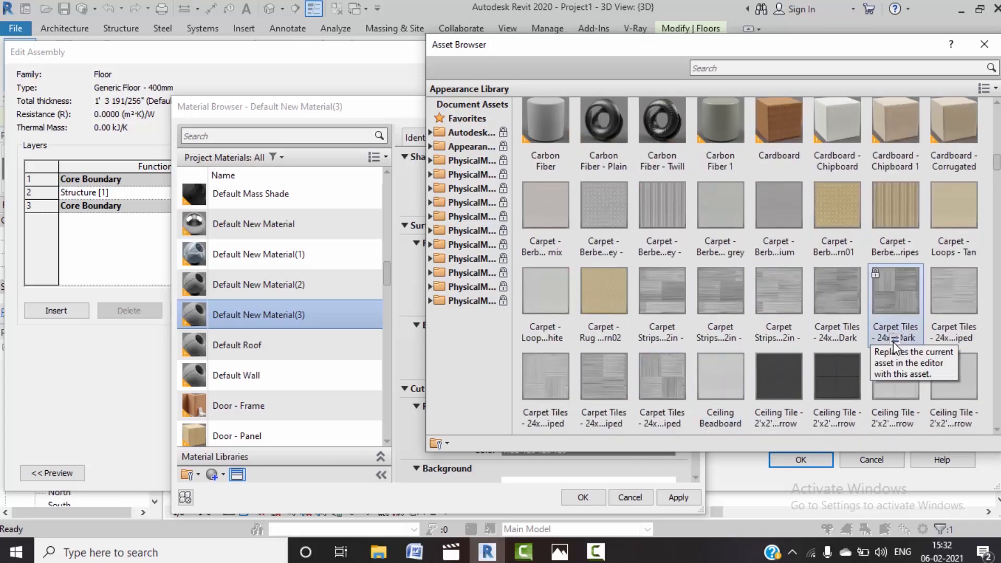
{"action": "left_click", "coordinate": [895, 339]}
{"action": "left_click", "coordinate": [984, 44]}
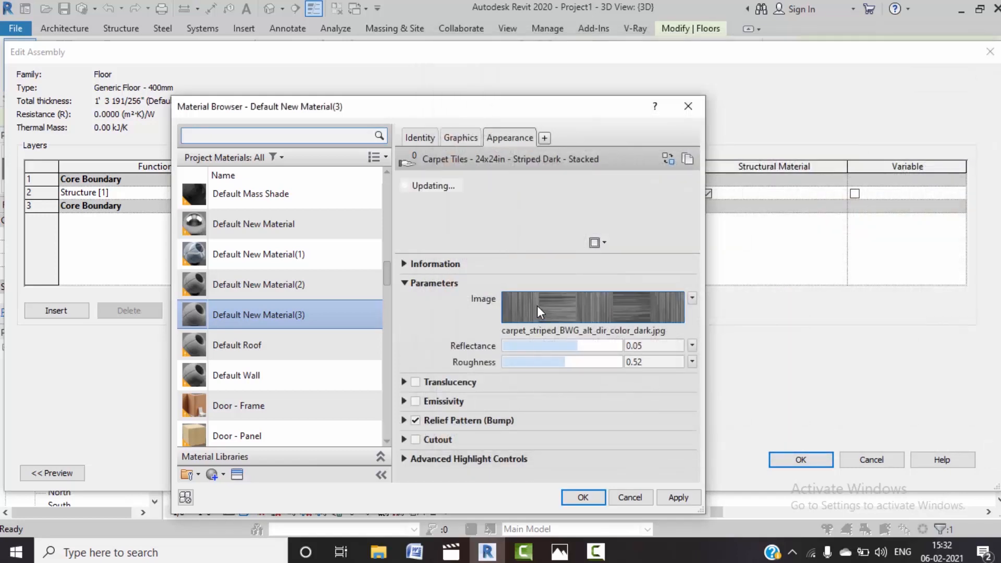
Step: Assign the new carpet material to the floor's structure layer, accept the floor type changes and deselect the floor
{"action": "left_click", "coordinate": [464, 140]}
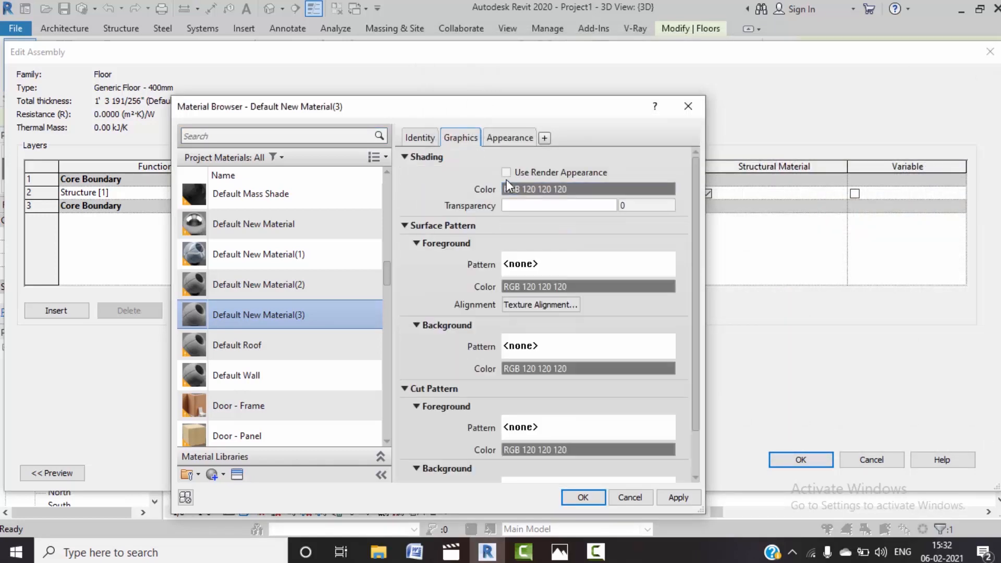
{"action": "left_click", "coordinate": [679, 492]}
{"action": "left_click", "coordinate": [593, 494]}
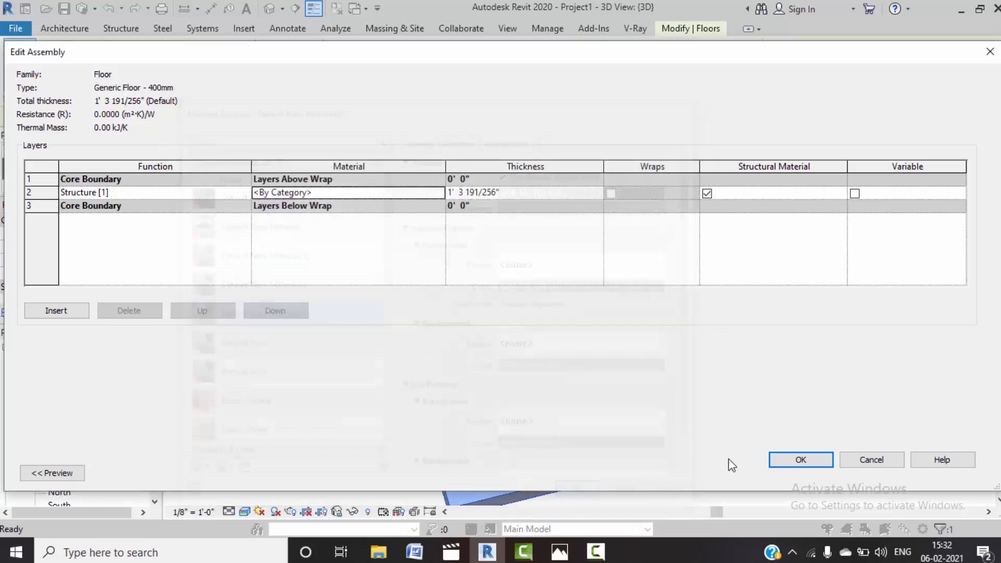
{"action": "left_click", "coordinate": [780, 459]}
{"action": "left_click", "coordinate": [817, 474]}
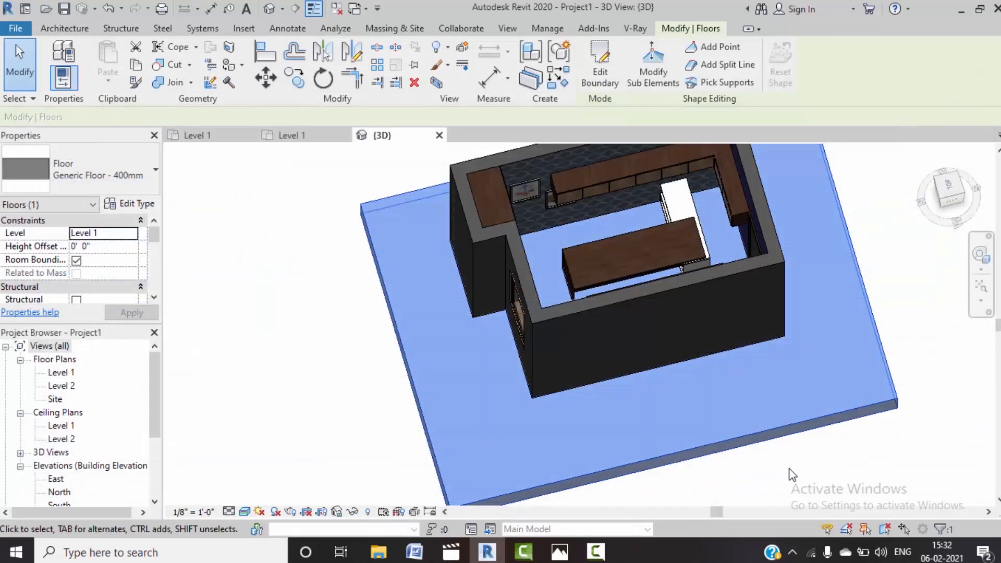
{"action": "left_click", "coordinate": [787, 469]}
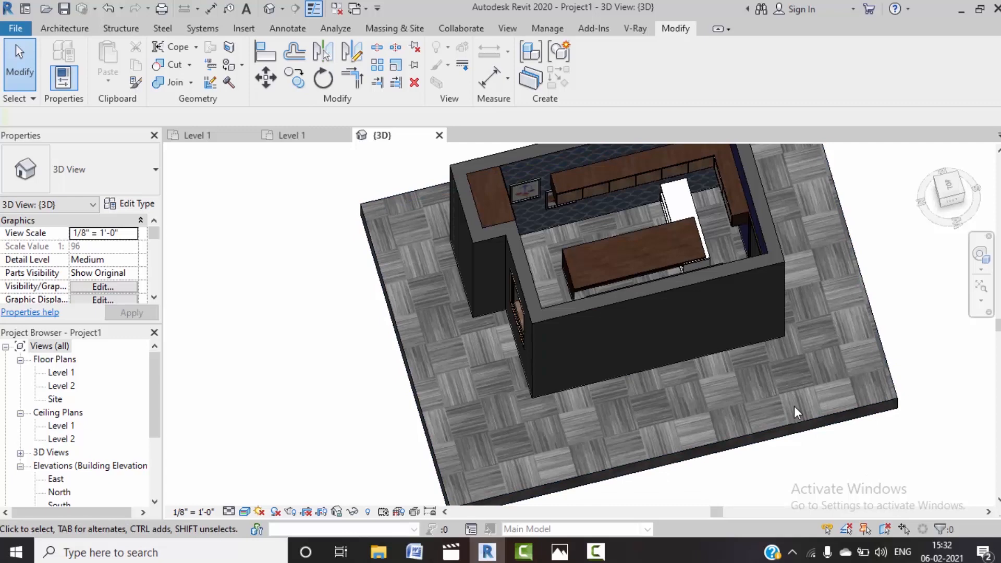
{"action": "middle_click_drag", "start_coordinate": [782, 415], "coordinate": [674, 427], "text": "shift"}
{"action": "scroll", "coordinate": [666, 401], "scroll_direction": "up", "scroll_amount": 1}
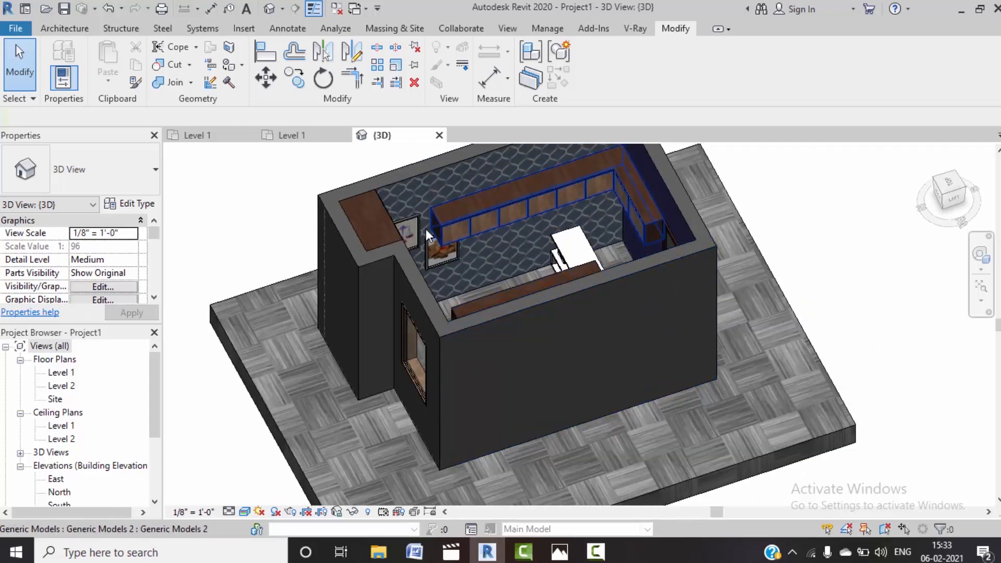
{"action": "scroll", "coordinate": [475, 228], "scroll_direction": "up", "scroll_amount": 4}
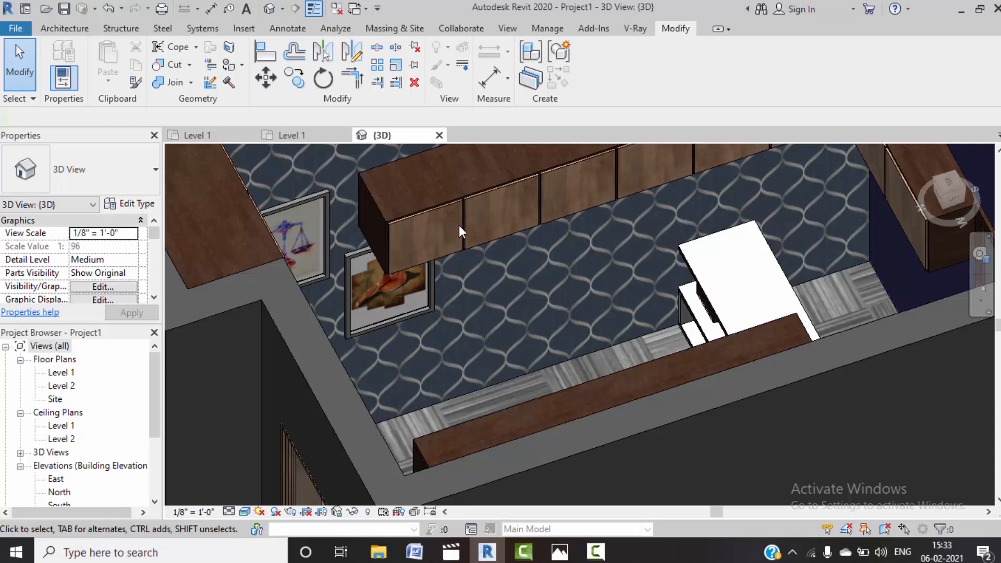
{"action": "scroll", "coordinate": [489, 276], "scroll_direction": "down", "scroll_amount": 5}
Step: Create a new family from the Metric Generic Model face based template, showing the template files as a detailed list
{"action": "left_click", "coordinate": [16, 28]}
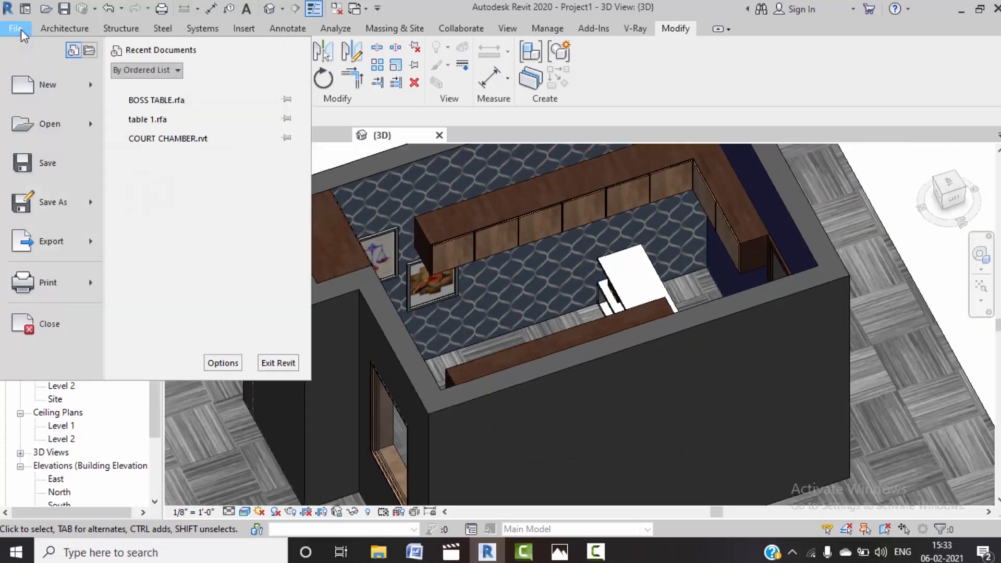
{"action": "mouse_move", "coordinate": [74, 82]}
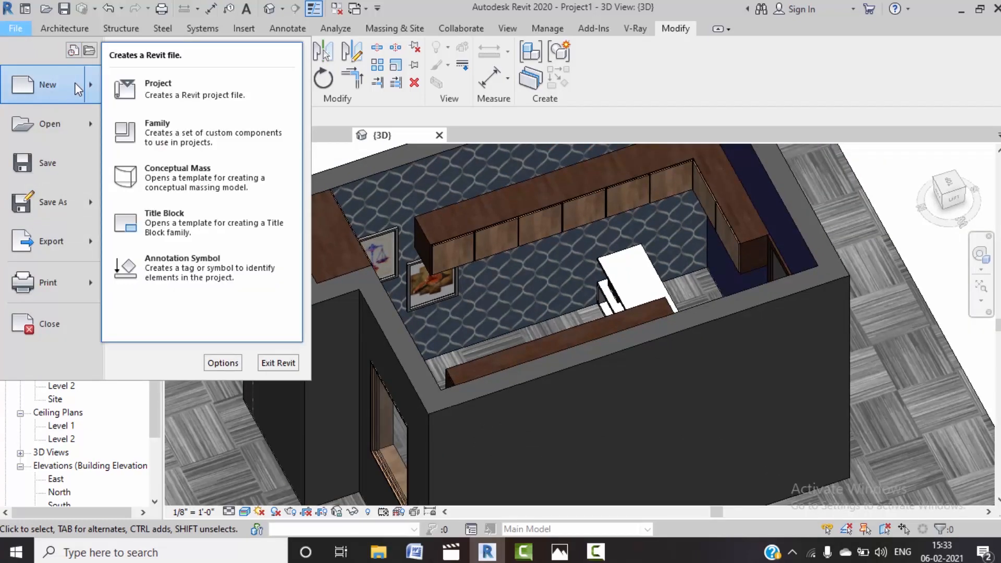
{"action": "left_click", "coordinate": [186, 128]}
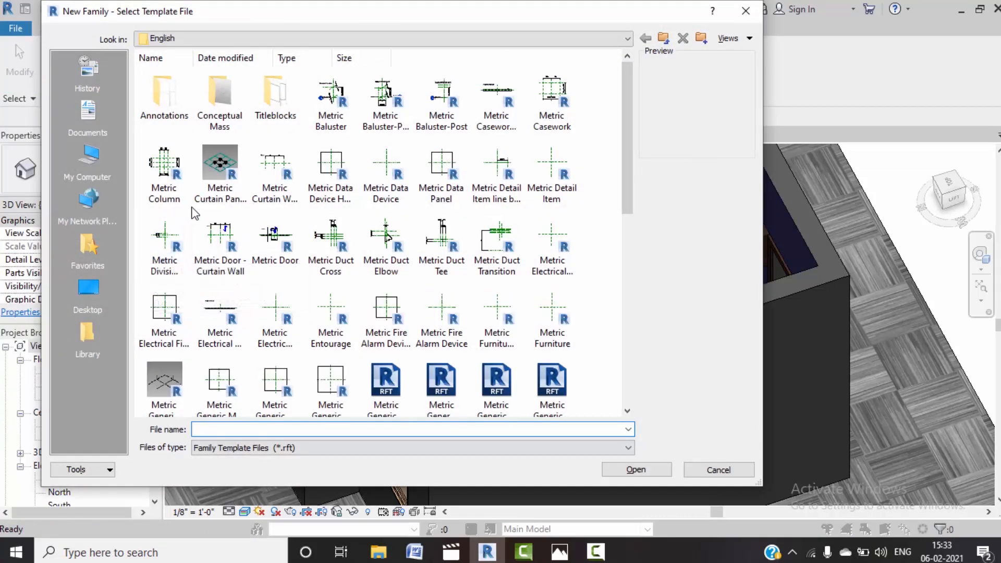
{"action": "left_click", "coordinate": [750, 38]}
{"action": "left_click", "coordinate": [752, 72]}
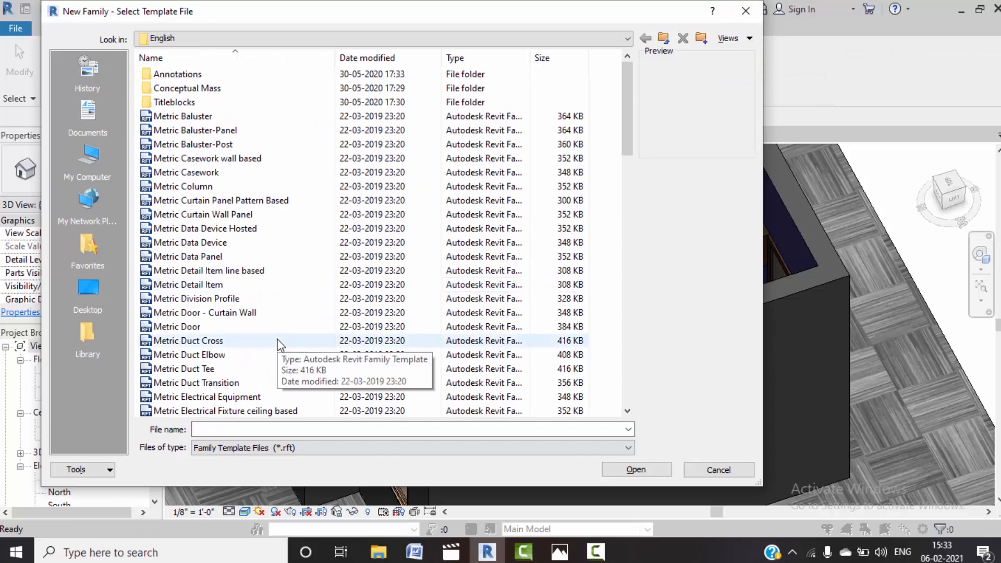
{"action": "scroll", "coordinate": [279, 344], "scroll_direction": "down", "scroll_amount": 5}
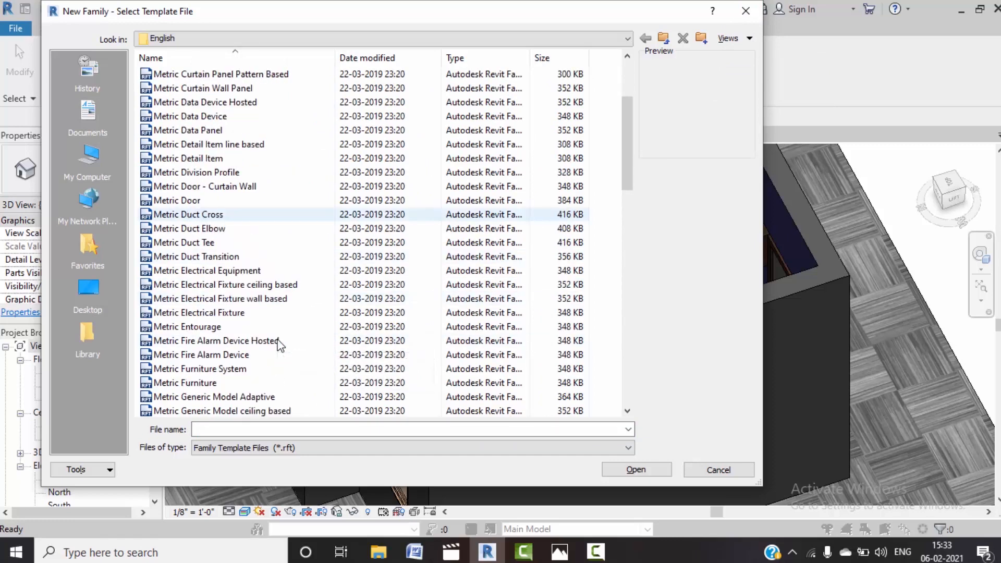
{"action": "left_click", "coordinate": [310, 340]}
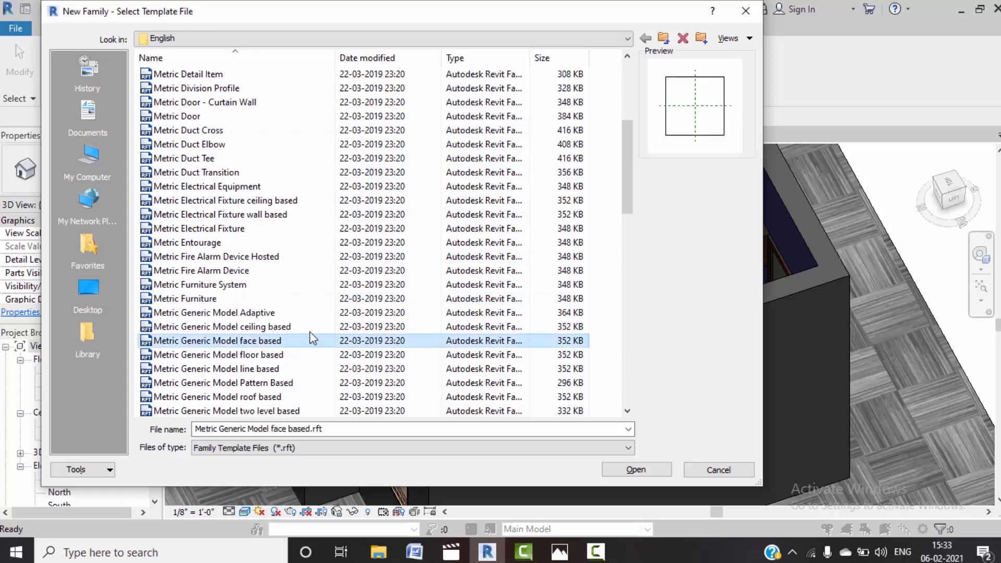
{"action": "left_click", "coordinate": [637, 469]}
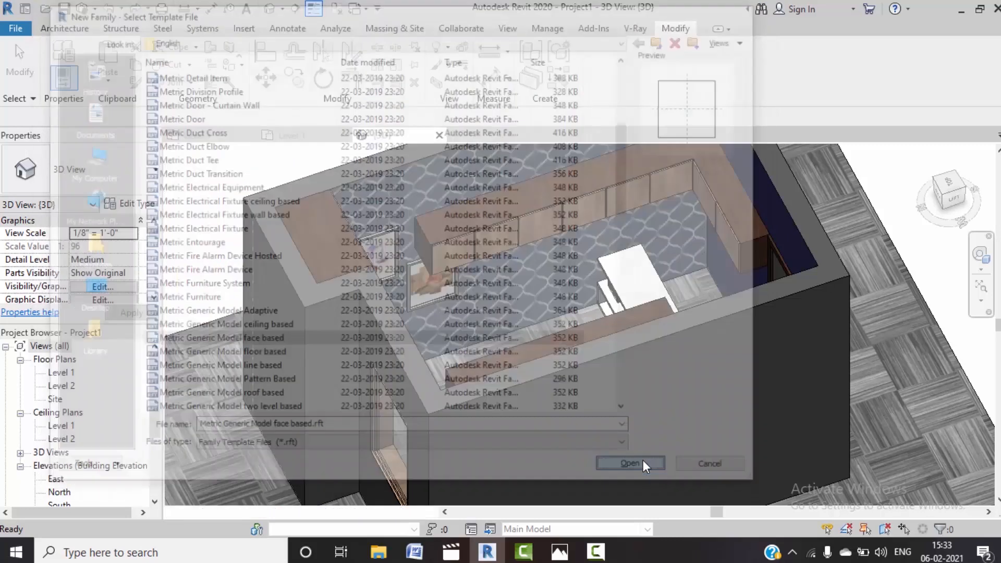
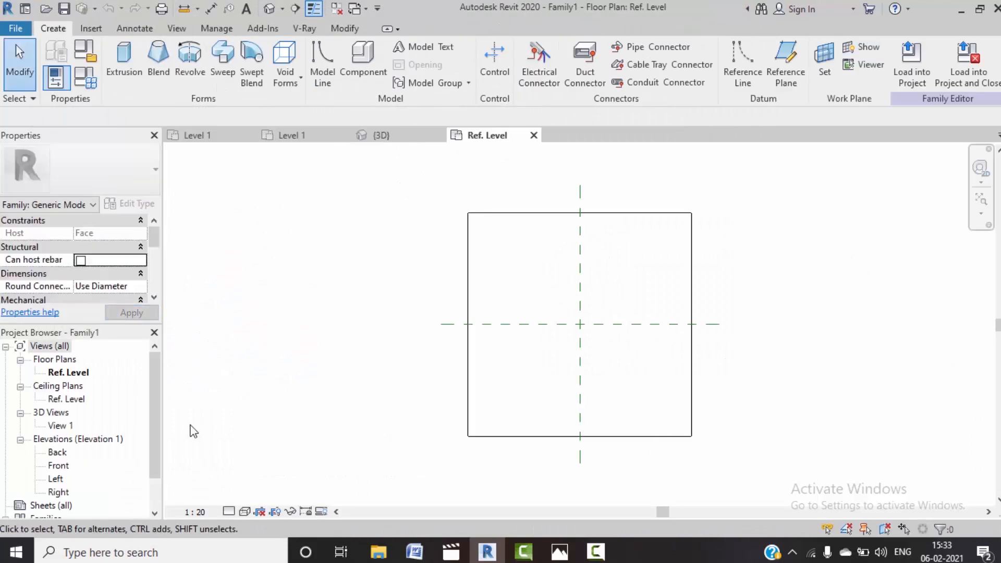
Step: In the Front elevation, start an extrusion and sketch a 40 mm base line centred on Ref. Level with a 5 mm vertical right side
{"action": "double_click", "coordinate": [57, 466]}
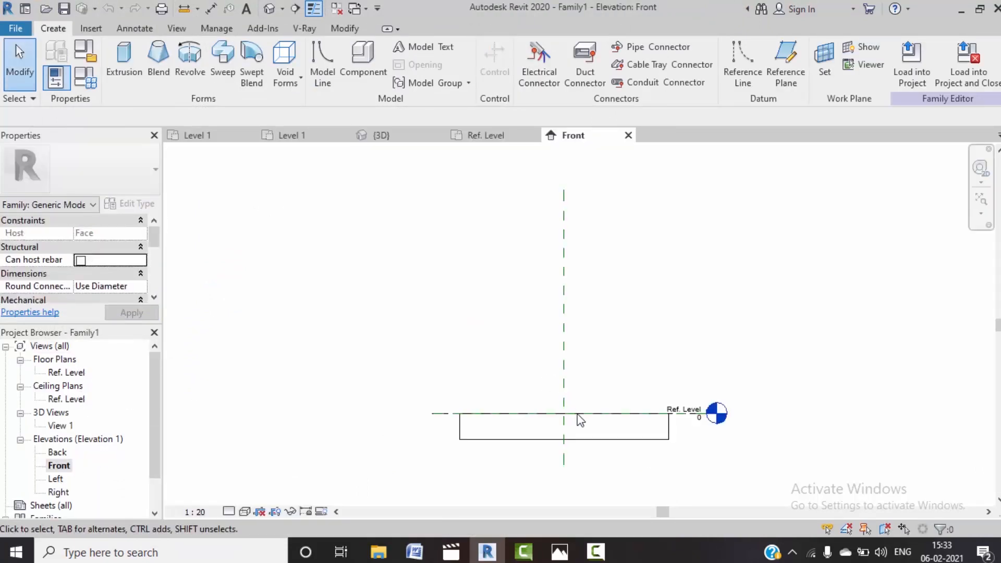
{"action": "scroll", "coordinate": [581, 421], "scroll_direction": "up", "scroll_amount": 3}
{"action": "left_click", "coordinate": [124, 60]}
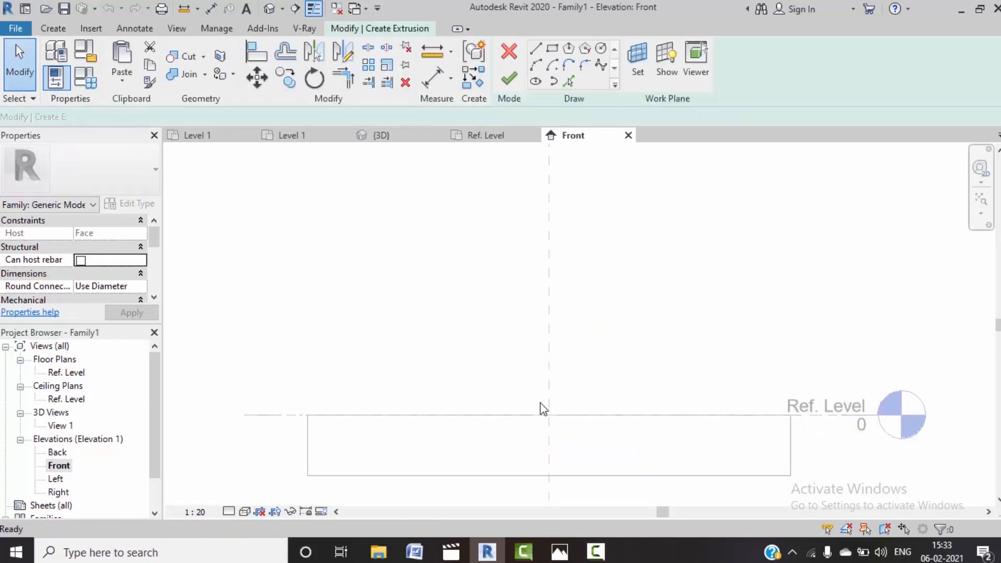
{"action": "left_click", "coordinate": [552, 48]}
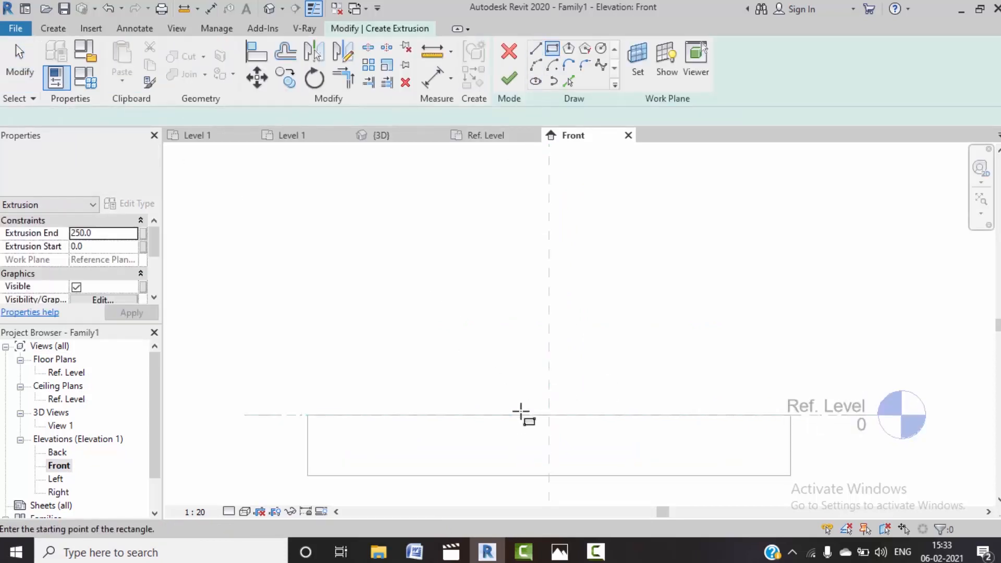
{"action": "scroll", "coordinate": [543, 416], "scroll_direction": "up", "scroll_amount": 2}
{"action": "left_click", "coordinate": [536, 50]}
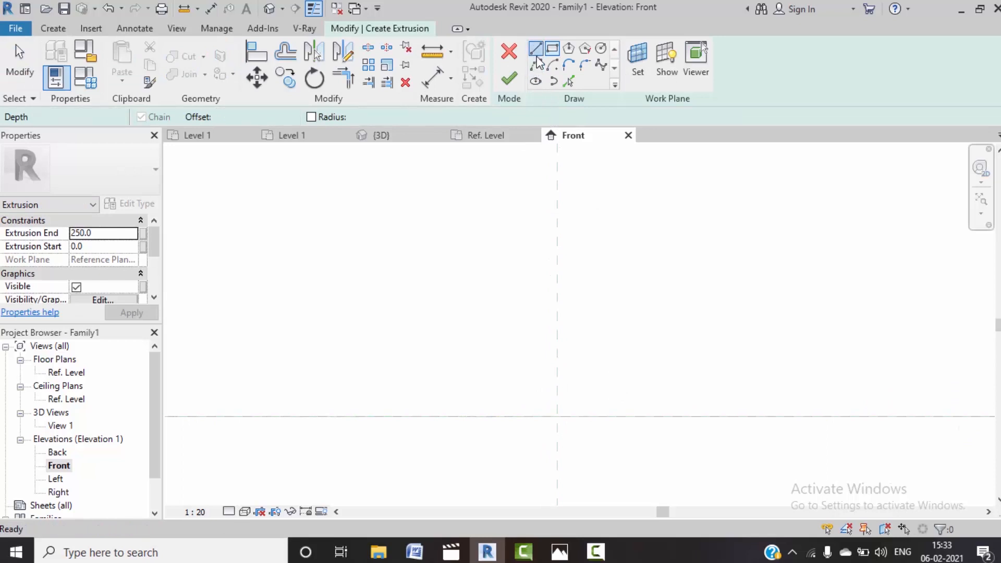
{"action": "left_click", "coordinate": [548, 417]}
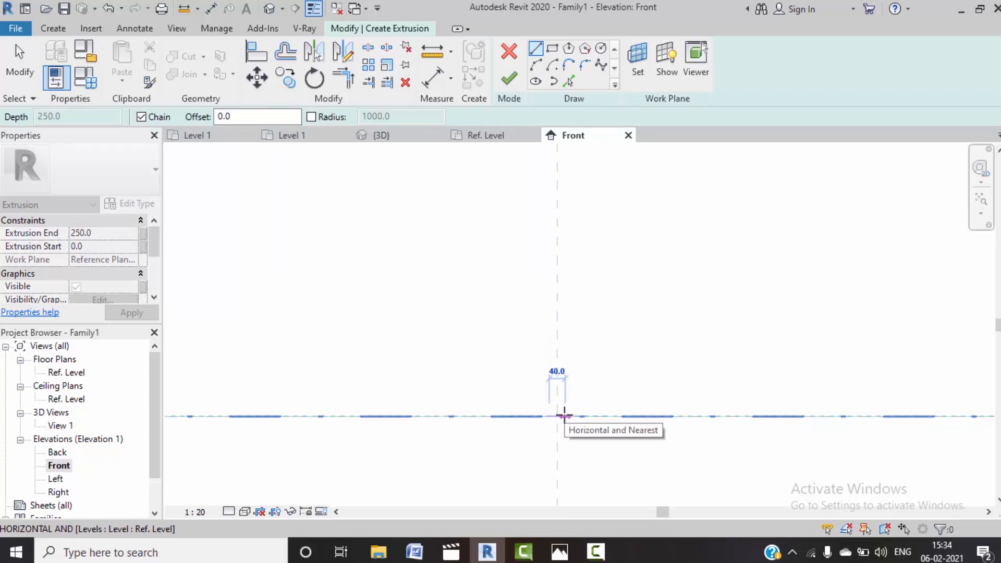
{"action": "left_click", "coordinate": [564, 415]}
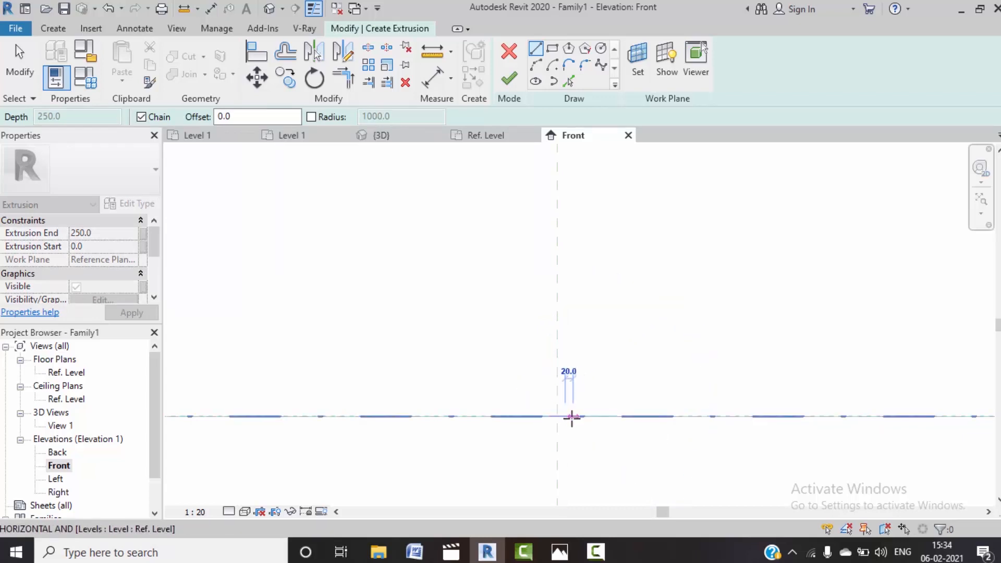
{"action": "scroll", "coordinate": [570, 415], "scroll_direction": "up", "scroll_amount": 2}
{"action": "scroll", "coordinate": [570, 415], "scroll_direction": "up", "scroll_amount": 4}
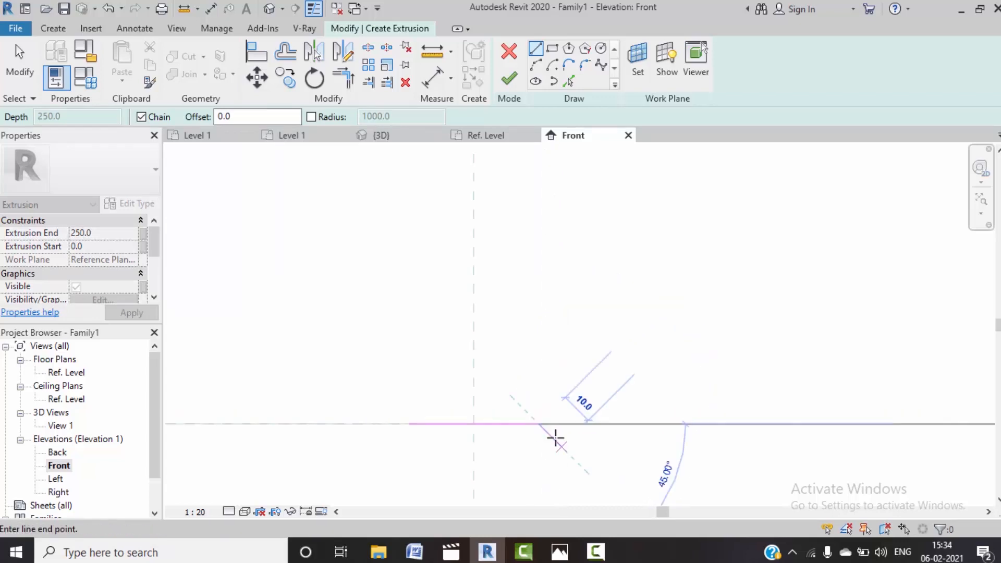
{"action": "left_click", "coordinate": [538, 408]}
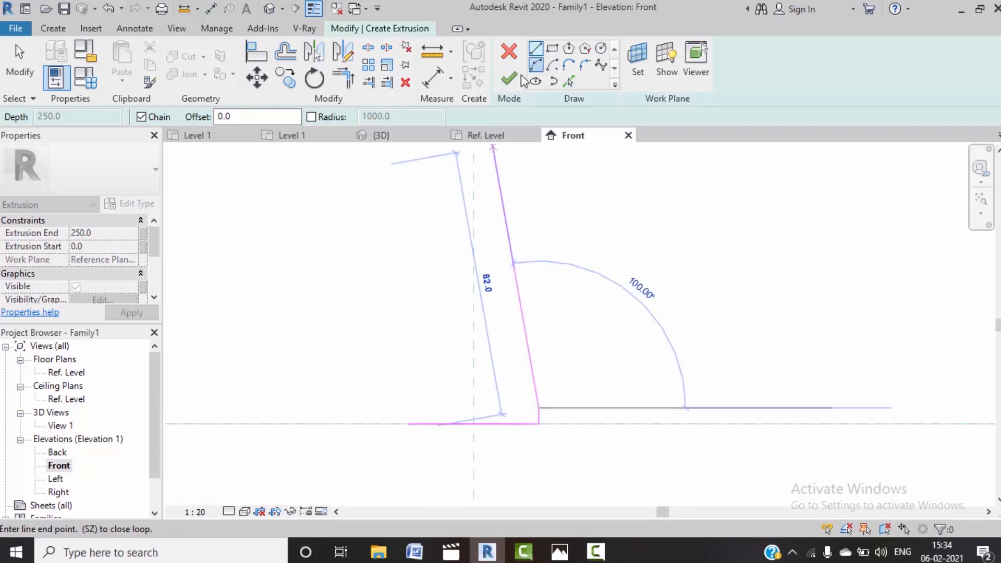
Step: Close the profile with a shallow symmetric arc over the top and a 5 mm vertical line on the left side
{"action": "left_click", "coordinate": [536, 64]}
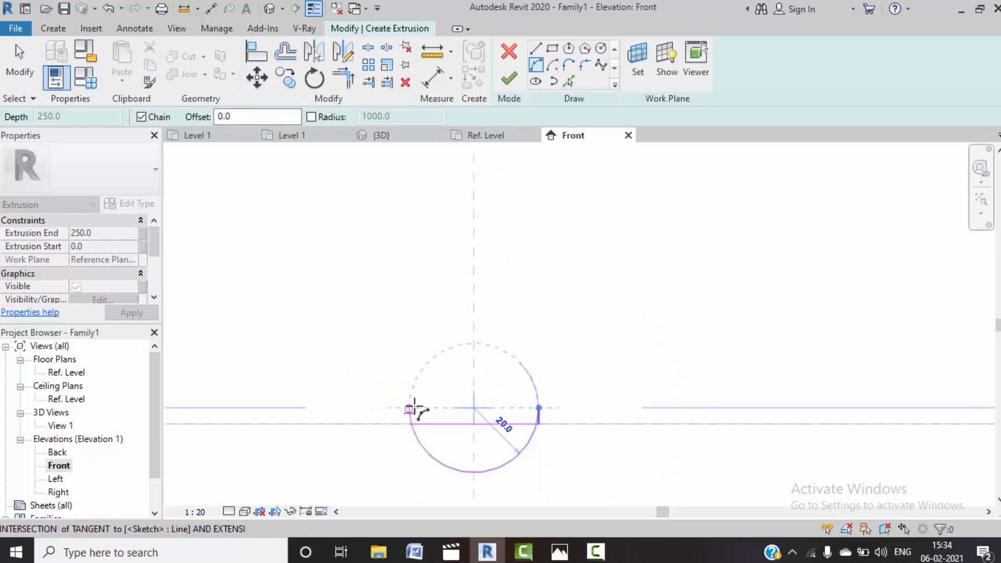
{"action": "left_click", "coordinate": [412, 408]}
{"action": "left_click", "coordinate": [447, 394]}
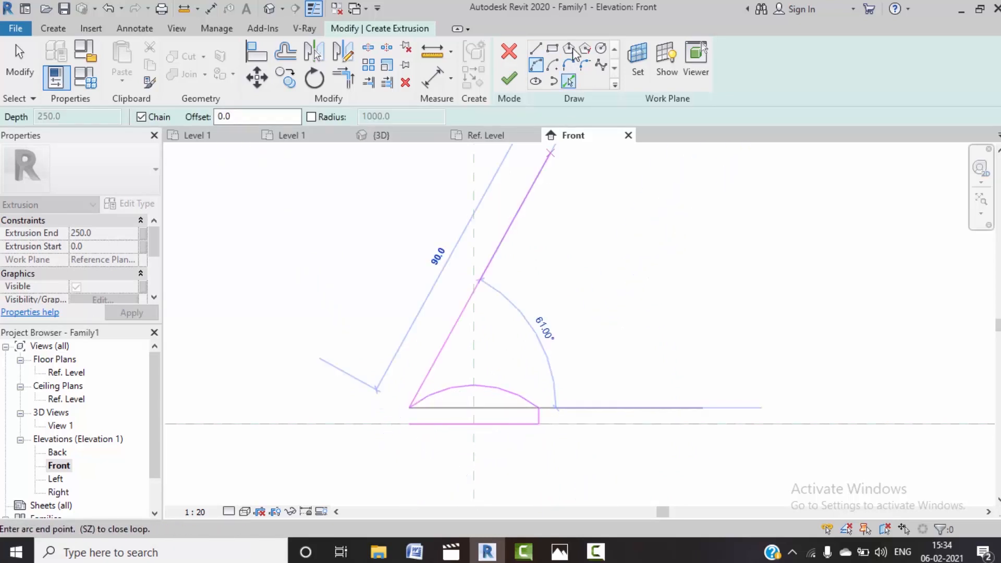
{"action": "left_click", "coordinate": [536, 48]}
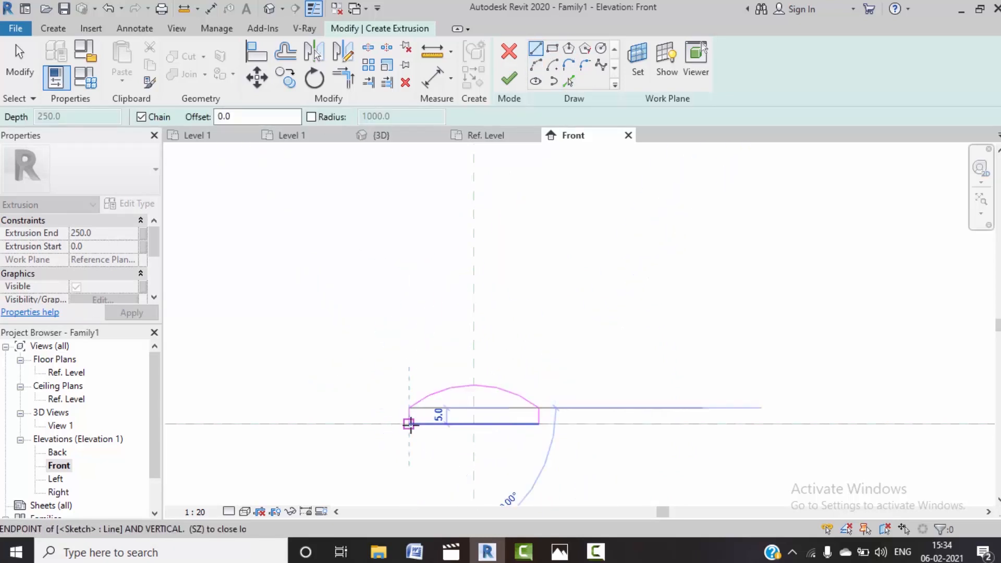
Step: Add inner copies of the arc, both vertical sides and the base line by picking them with a 3 mm inward offset
{"action": "left_click", "coordinate": [569, 81]}
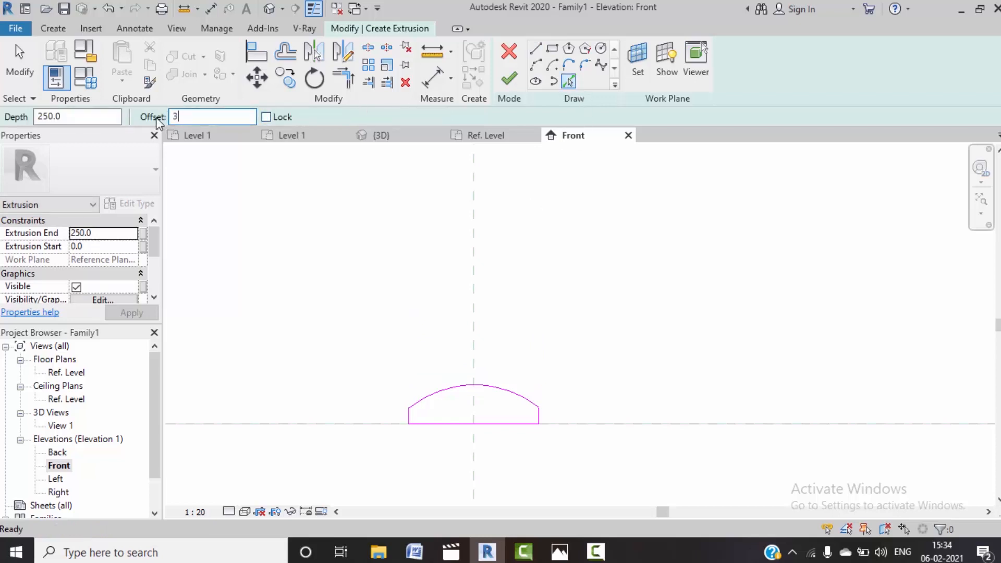
{"action": "left_click", "coordinate": [442, 397]}
{"action": "scroll", "coordinate": [409, 414], "scroll_direction": "up", "scroll_amount": 7}
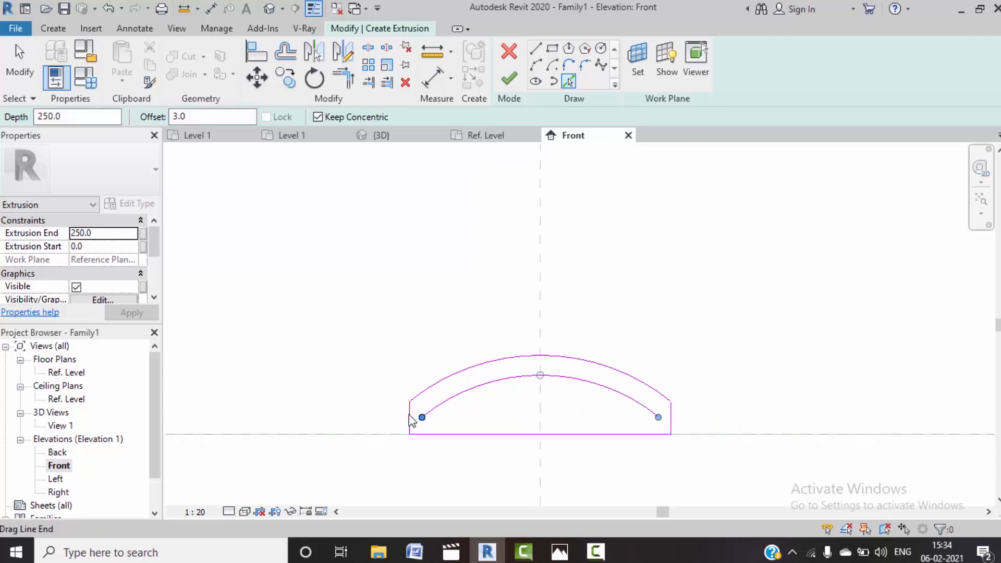
{"action": "left_click", "coordinate": [415, 422]}
{"action": "left_click", "coordinate": [523, 445]}
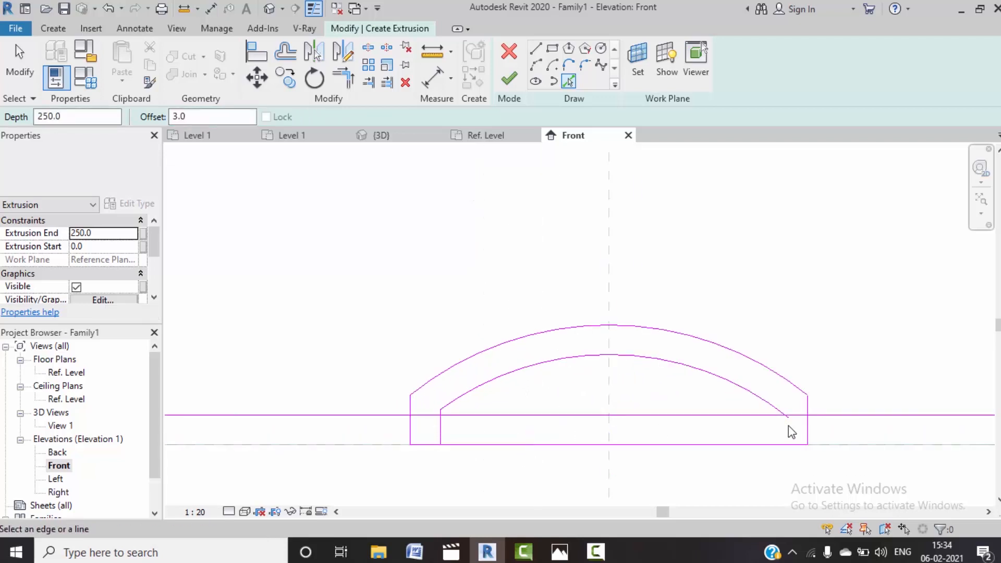
{"action": "left_click", "coordinate": [805, 431]}
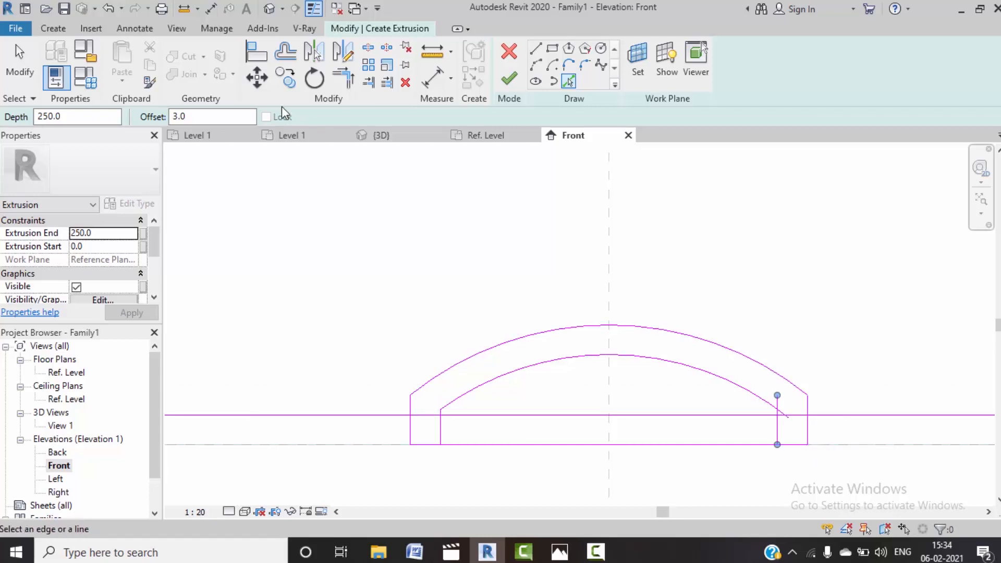
Step: Trim the inner left vertical line and inner base line to a corner, deleting the vertical line that becomes too short
{"action": "left_click", "coordinate": [343, 78]}
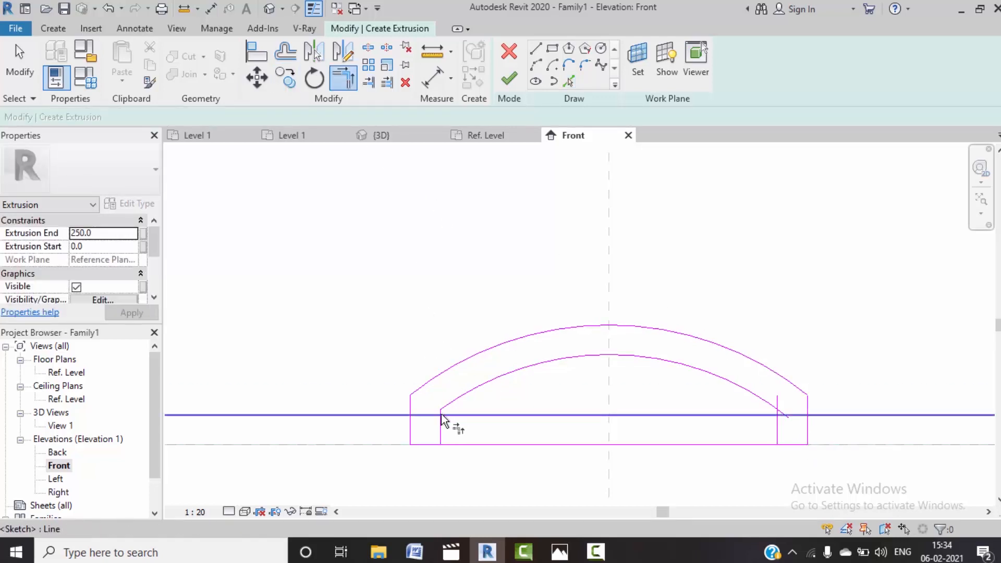
{"action": "scroll", "coordinate": [443, 415], "scroll_direction": "up", "scroll_amount": 3}
{"action": "scroll", "coordinate": [428, 414], "scroll_direction": "up", "scroll_amount": 4}
{"action": "left_click", "coordinate": [457, 420]}
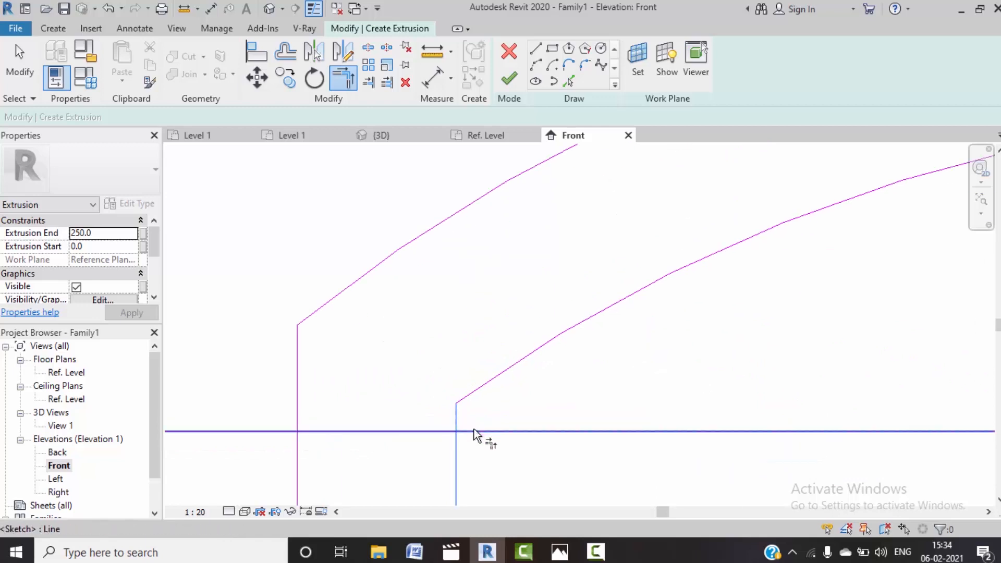
{"action": "left_click", "coordinate": [476, 431]}
{"action": "scroll", "coordinate": [501, 375], "scroll_direction": "down", "scroll_amount": 3}
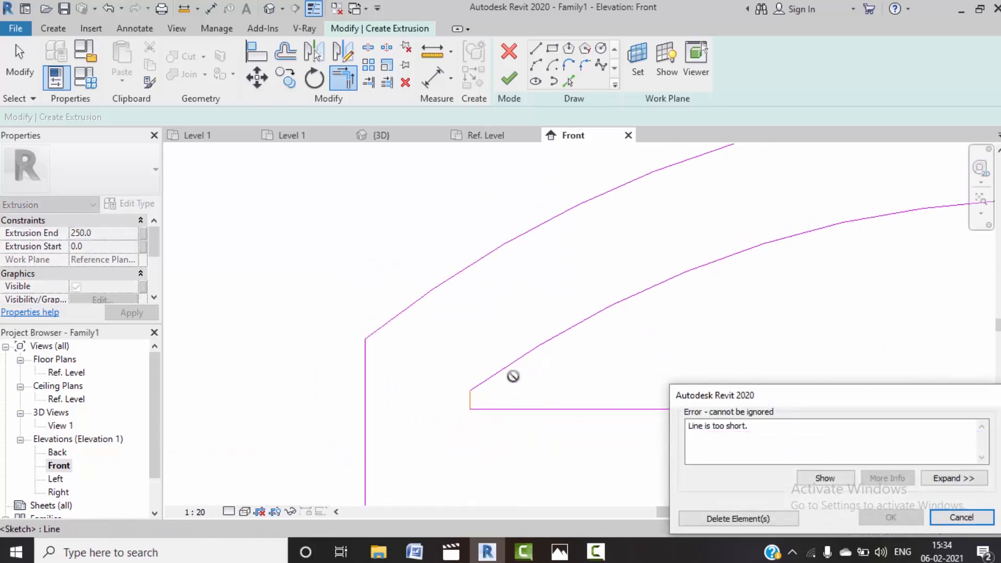
{"action": "left_click", "coordinate": [736, 519]}
Step: Trim and extend the inner arc and inner base line so they meet in a corner at both ends
{"action": "scroll", "coordinate": [516, 374], "scroll_direction": "down", "scroll_amount": 2}
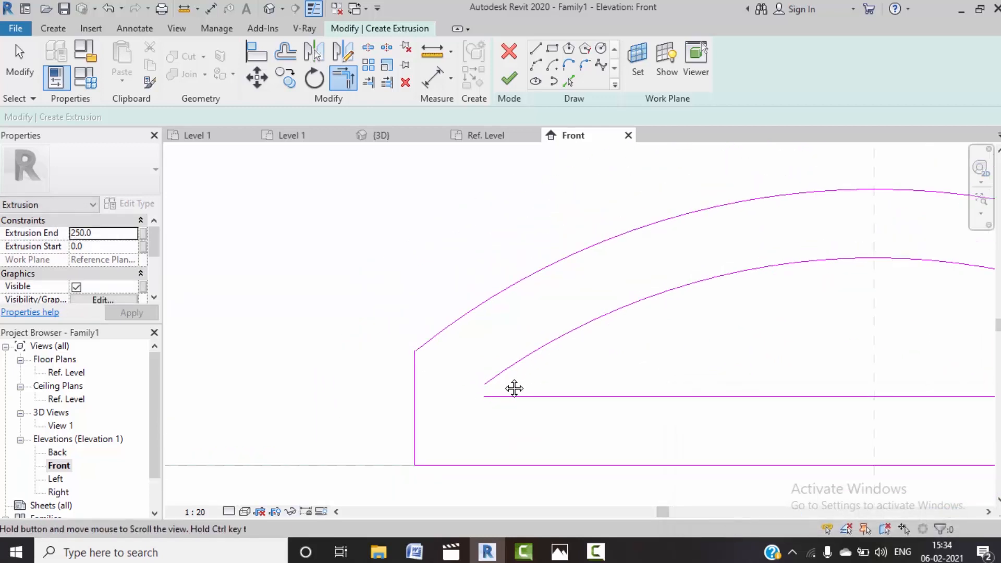
{"action": "scroll", "coordinate": [493, 376], "scroll_direction": "down", "scroll_amount": 3}
{"action": "left_click", "coordinate": [473, 374]}
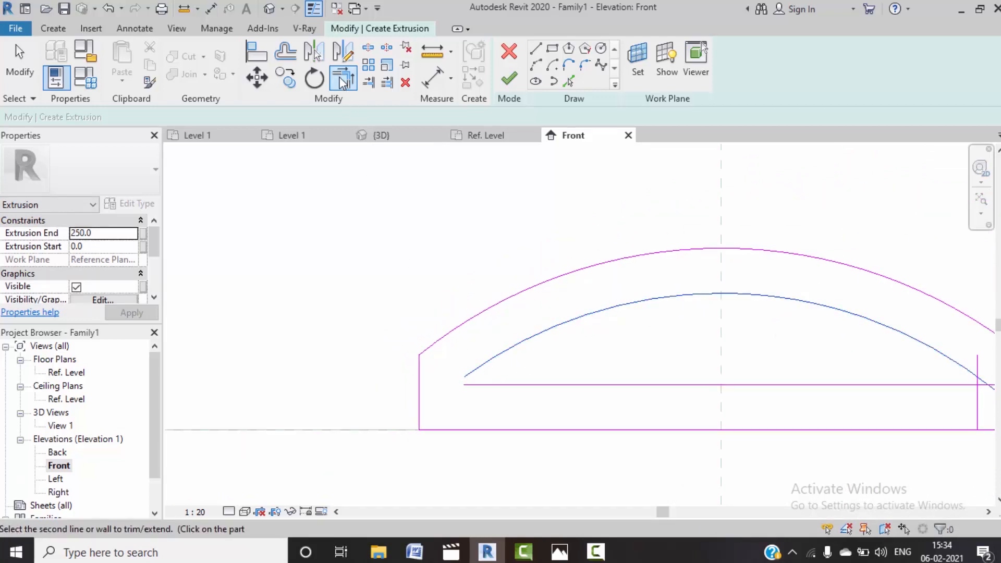
{"action": "left_click", "coordinate": [343, 78]}
{"action": "left_click", "coordinate": [476, 373]}
{"action": "left_click", "coordinate": [494, 385]}
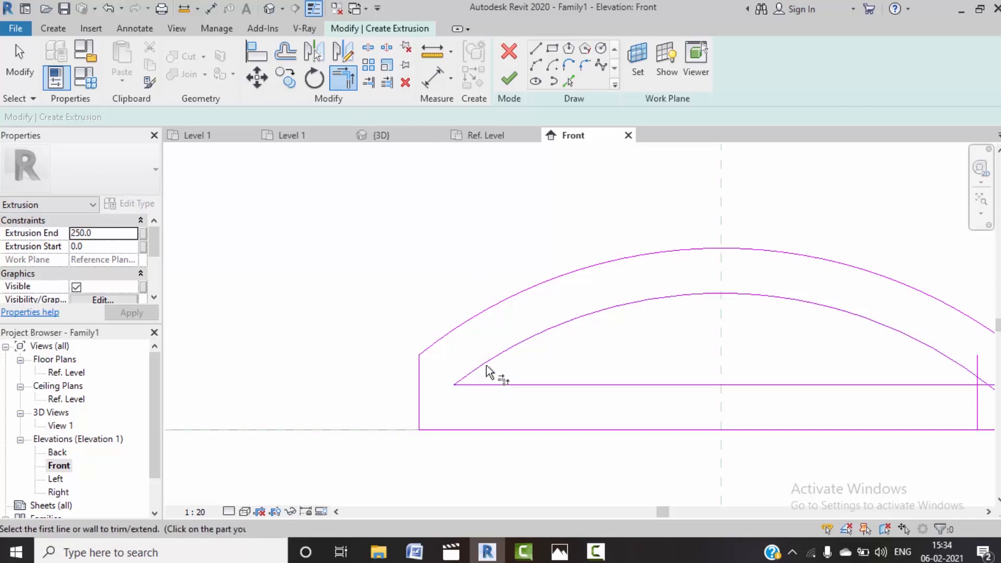
{"action": "scroll", "coordinate": [488, 371], "scroll_direction": "down", "scroll_amount": 2}
{"action": "middle_click_drag", "start_coordinate": [598, 384], "coordinate": [452, 362]}
{"action": "scroll", "coordinate": [631, 351], "scroll_direction": "up", "scroll_amount": 4}
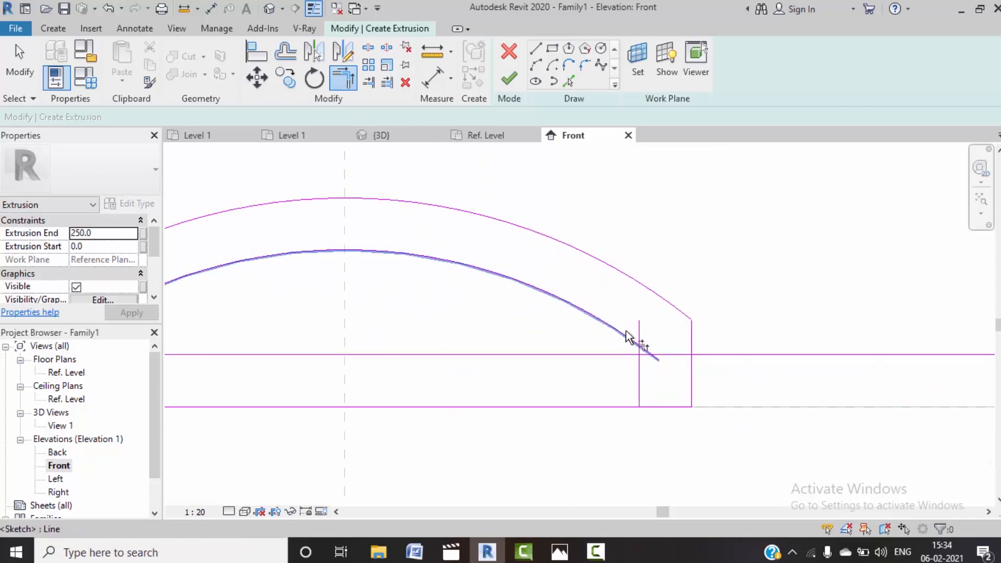
{"action": "left_click", "coordinate": [624, 355]}
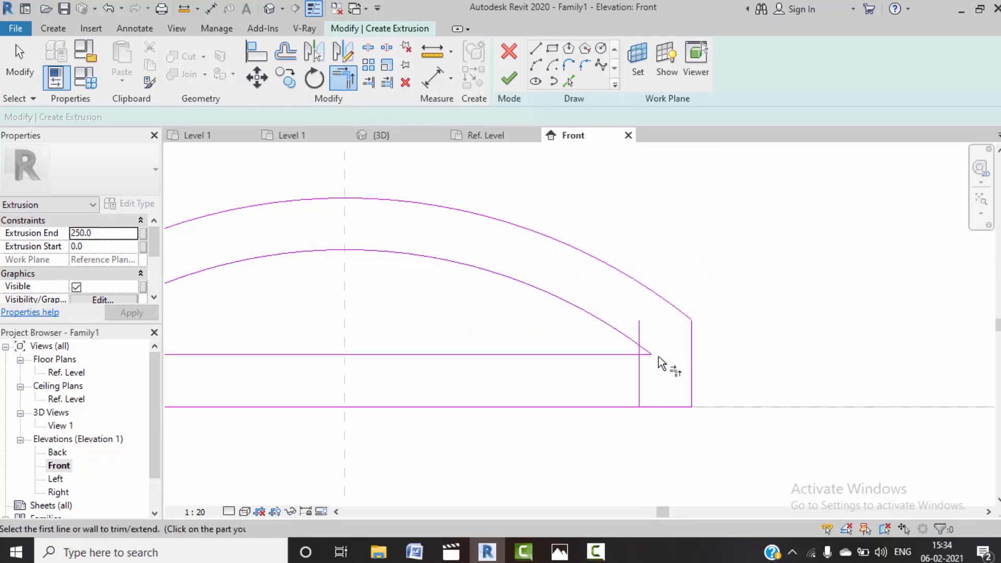
{"action": "key", "text": "Escape"}
{"action": "key", "text": "Escape"}
Step: Delete the leftover inner vertical line on the right side and finish the extrusion sketch
{"action": "left_click", "coordinate": [640, 338]}
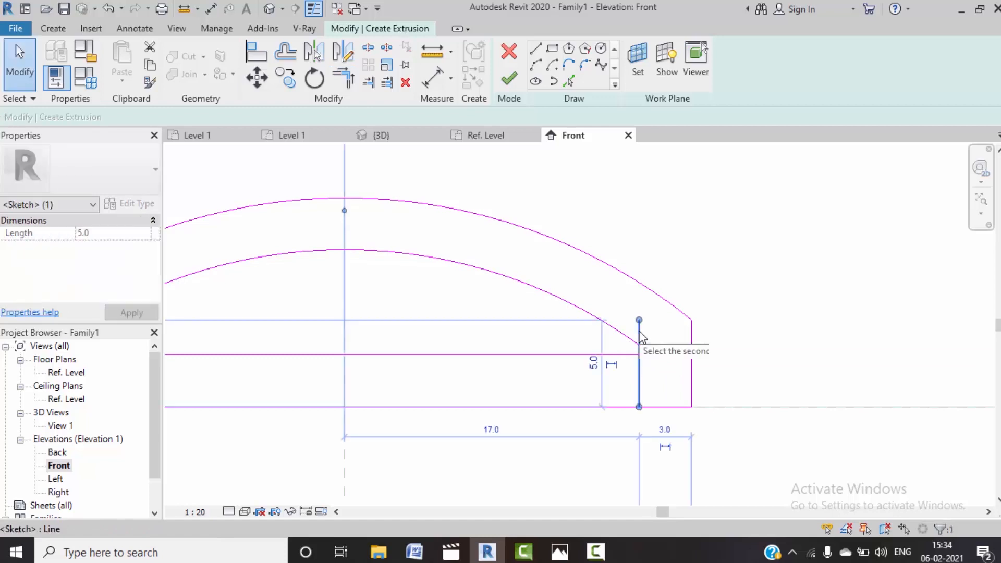
{"action": "key", "text": "Delete"}
{"action": "scroll", "coordinate": [619, 258], "scroll_direction": "down", "scroll_amount": 3}
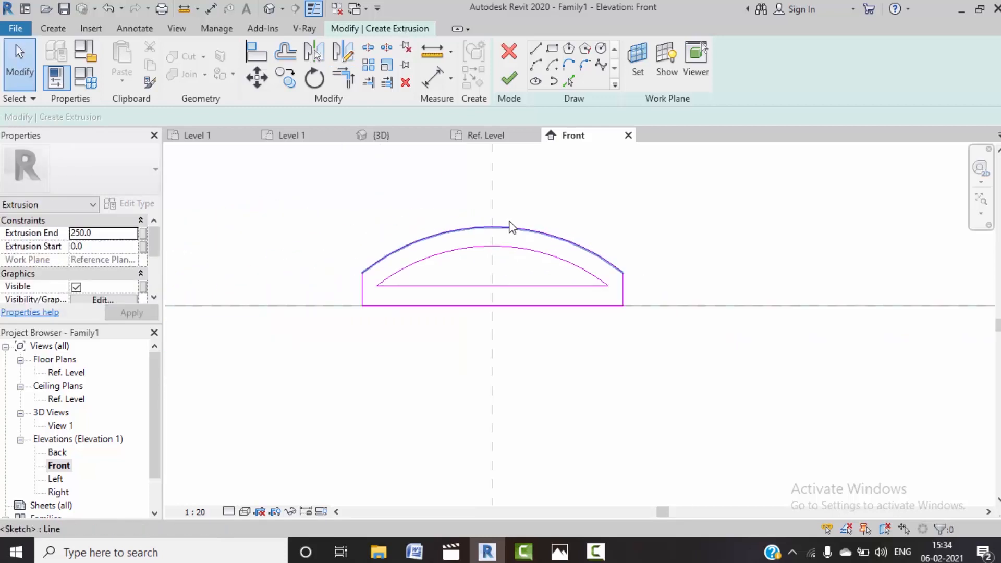
{"action": "left_click", "coordinate": [509, 78]}
Step: In the Ref. Level floor plan, shorten the arched extrusion's depth to about 3.5 mm
{"action": "double_click", "coordinate": [67, 373]}
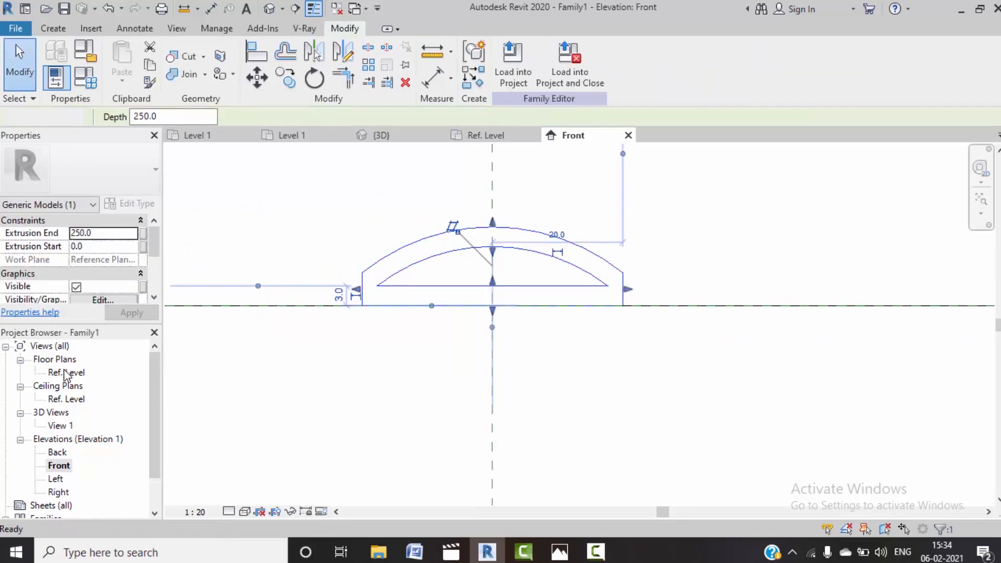
{"action": "scroll", "coordinate": [579, 372], "scroll_direction": "up", "scroll_amount": 3}
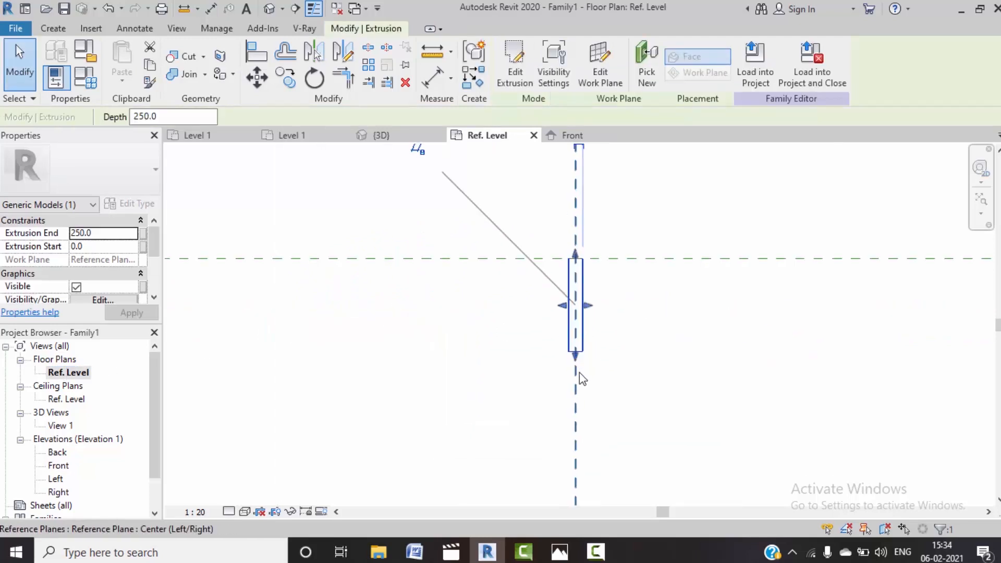
{"action": "left_click_drag", "start_coordinate": [576, 282], "coordinate": [566, 256]}
{"action": "scroll", "coordinate": [583, 266], "scroll_direction": "up", "scroll_amount": 5}
{"action": "scroll", "coordinate": [574, 265], "scroll_direction": "up", "scroll_amount": 2}
{"action": "left_click", "coordinate": [630, 269]}
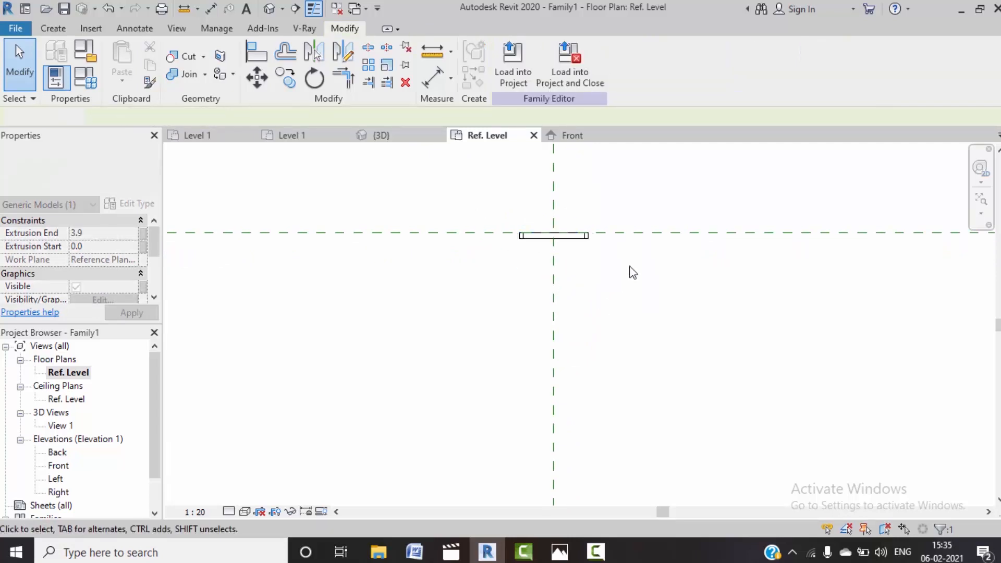
Step: Load the arched handle family into Project1
{"action": "left_click", "coordinate": [511, 81]}
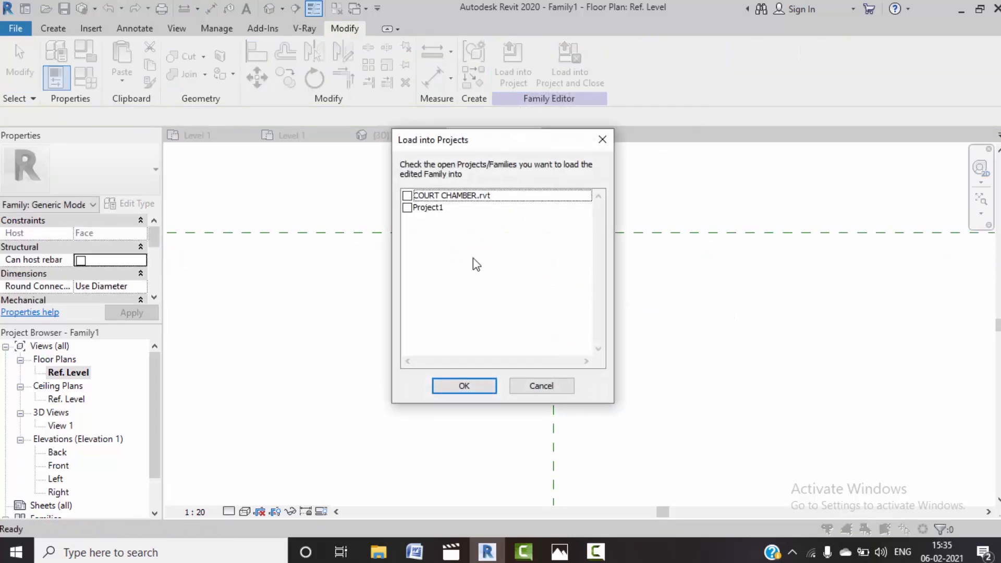
{"action": "left_click", "coordinate": [417, 207]}
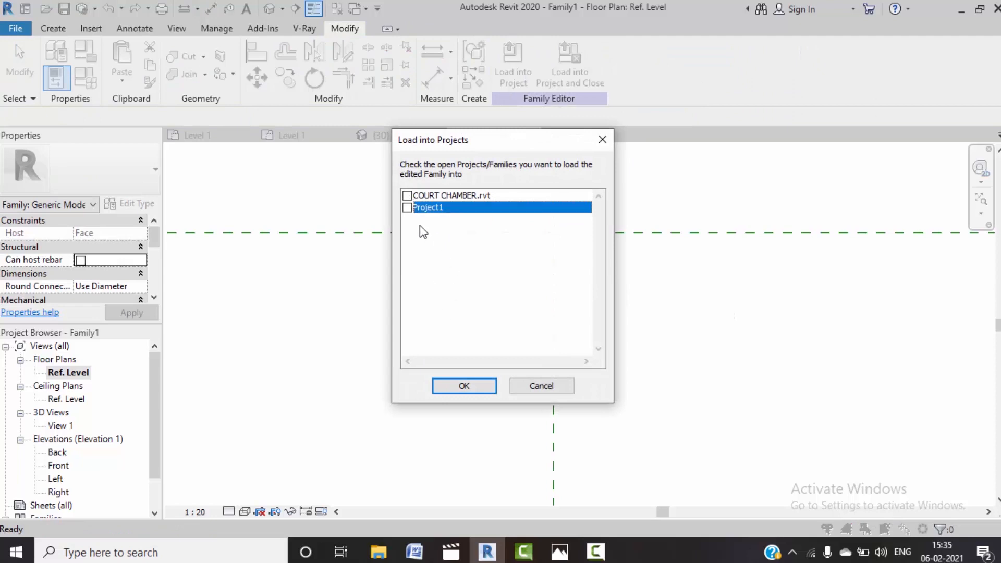
{"action": "left_click", "coordinate": [457, 392]}
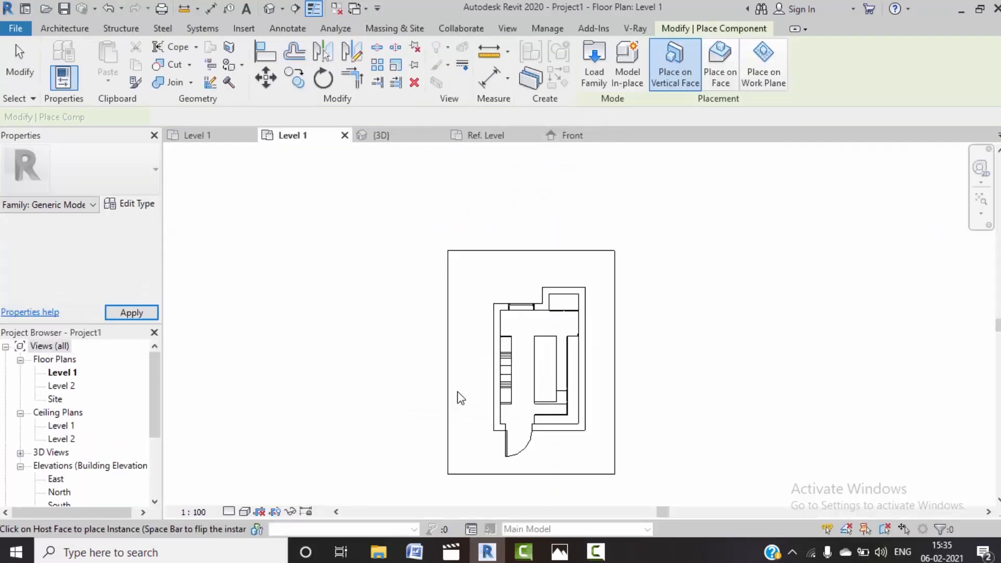
Step: In the project's 3D view, place a Family1 handle on the first wall cabinet door, near its edge beside the second door
{"action": "left_click", "coordinate": [269, 14]}
{"action": "scroll", "coordinate": [447, 253], "scroll_direction": "up", "scroll_amount": 4}
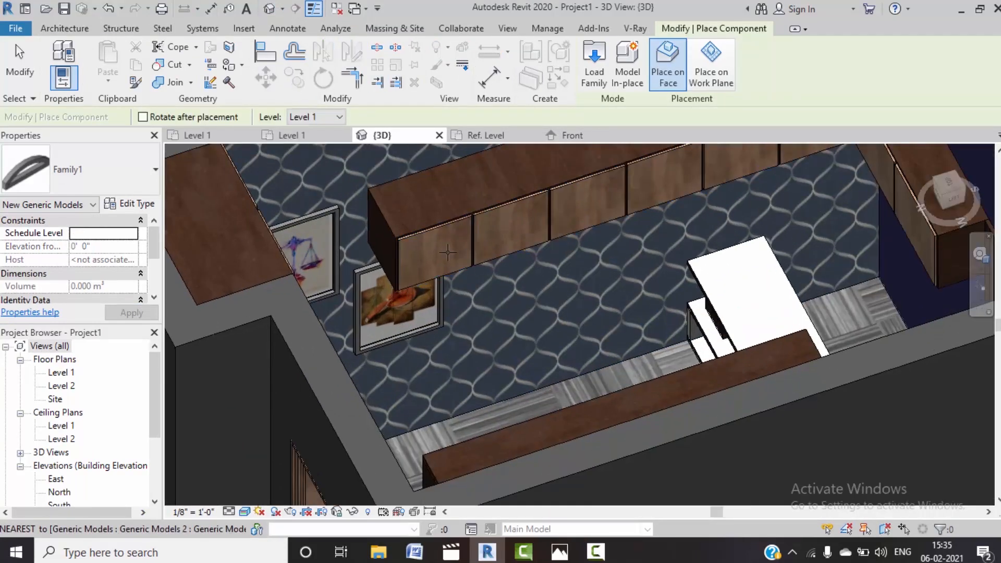
{"action": "scroll", "coordinate": [447, 253], "scroll_direction": "up", "scroll_amount": 3}
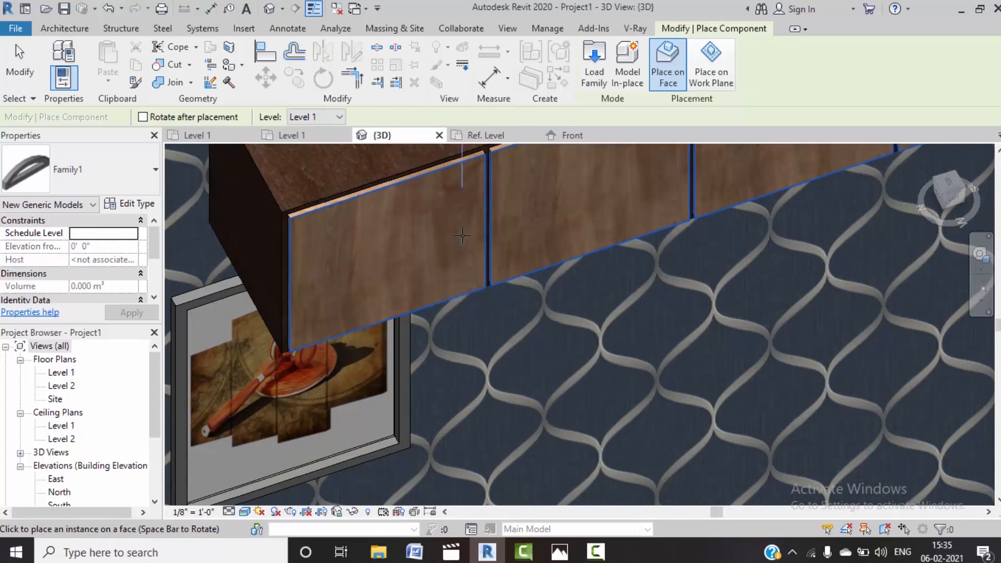
{"action": "left_click", "coordinate": [478, 226]}
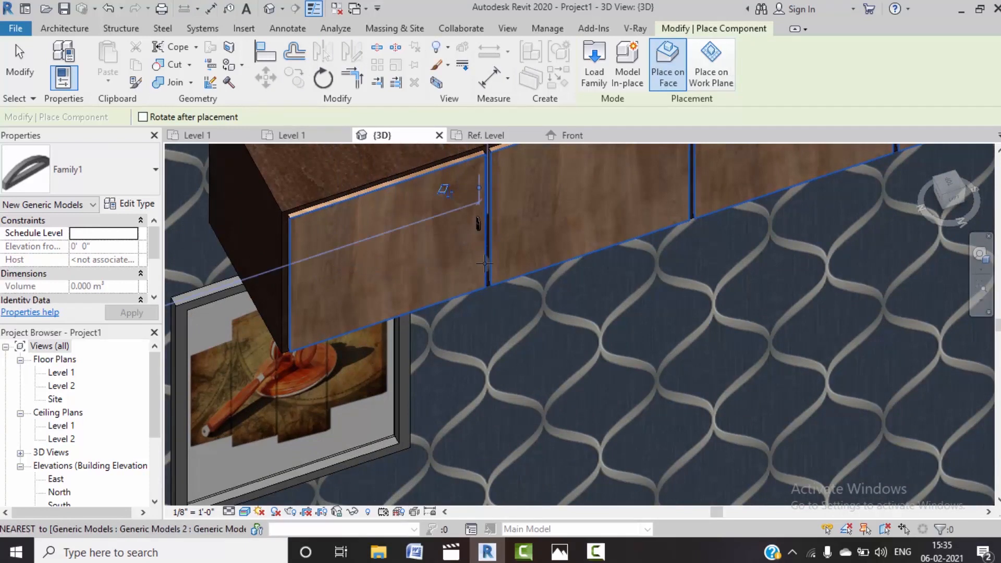
Step: Place a Family1 handle on each remaining door along the long wall cabinet, matching the first handle's position
{"action": "middle_click_drag", "start_coordinate": [559, 229], "coordinate": [410, 323]}
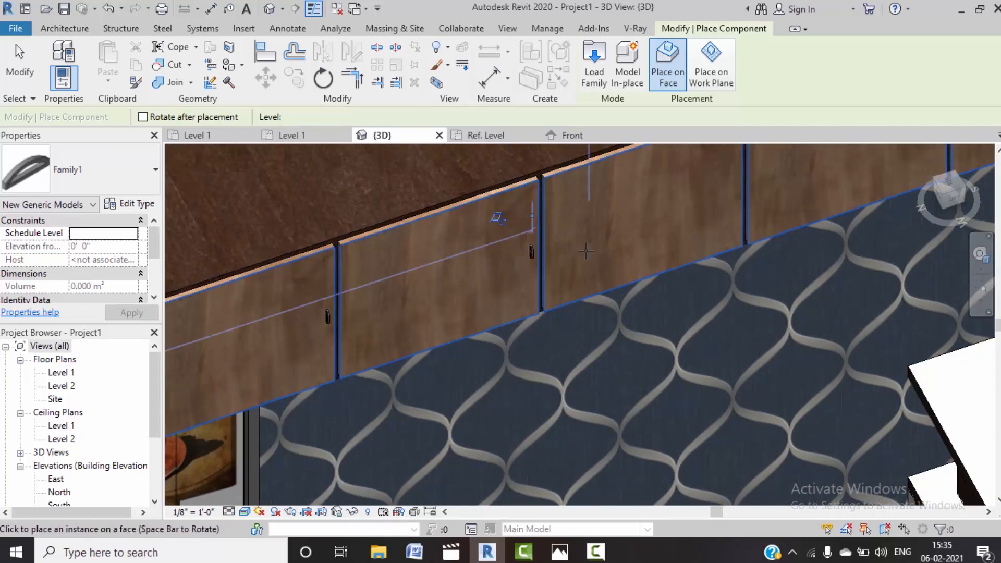
{"action": "middle_click_drag", "start_coordinate": [591, 276], "coordinate": [367, 290]}
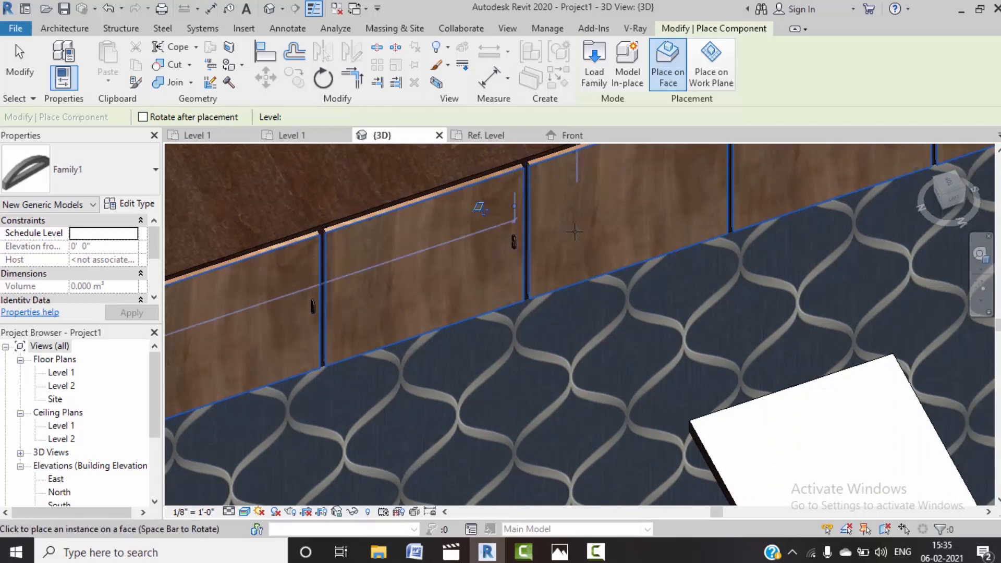
{"action": "middle_click_drag", "start_coordinate": [404, 287], "coordinate": [467, 265]}
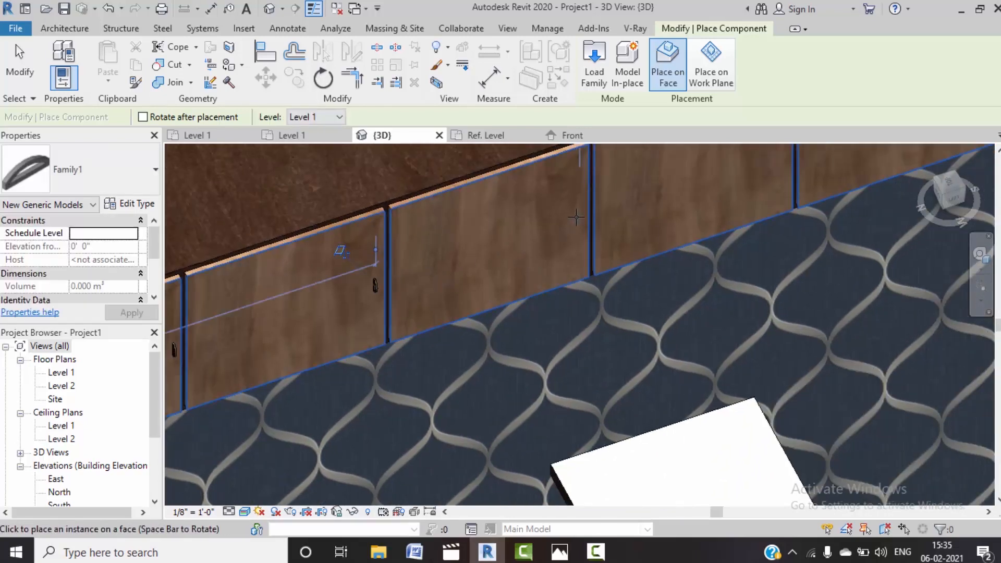
{"action": "middle_click_drag", "start_coordinate": [628, 224], "coordinate": [575, 220]}
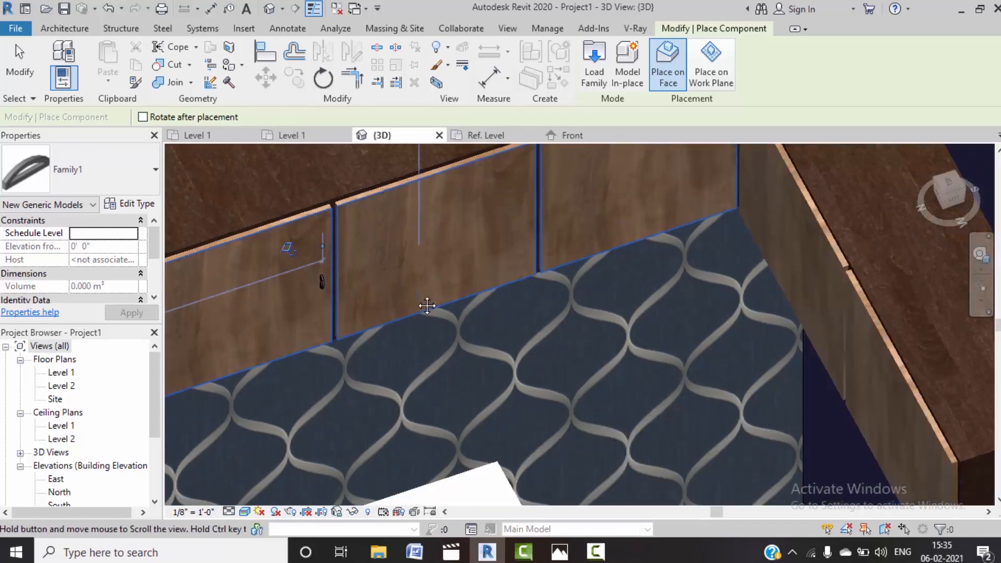
{"action": "left_click", "coordinate": [528, 217]}
{"action": "scroll", "coordinate": [600, 217], "scroll_direction": "down", "scroll_amount": 2}
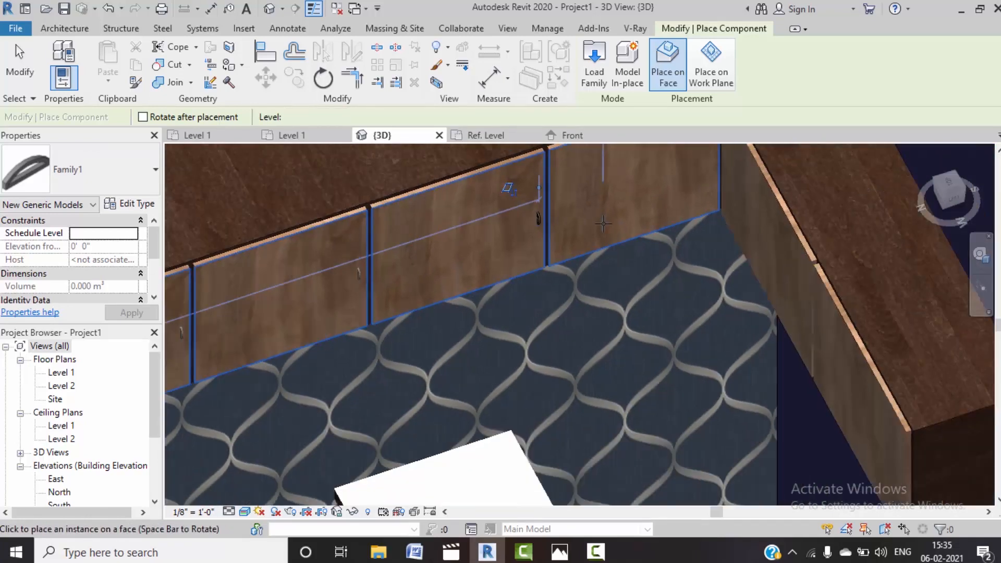
{"action": "middle_click_drag", "start_coordinate": [579, 256], "coordinate": [509, 289]}
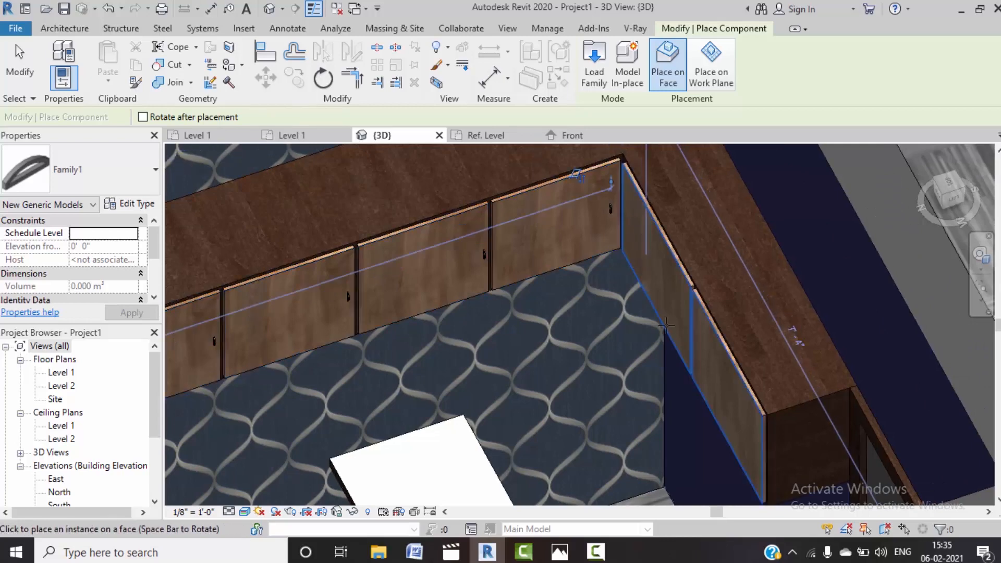
Step: Place a Family1 handle on both doors of the shorter adjoining wall cabinet, near each door's edge farther from the corner
{"action": "scroll", "coordinate": [668, 297], "scroll_direction": "up", "scroll_amount": 4}
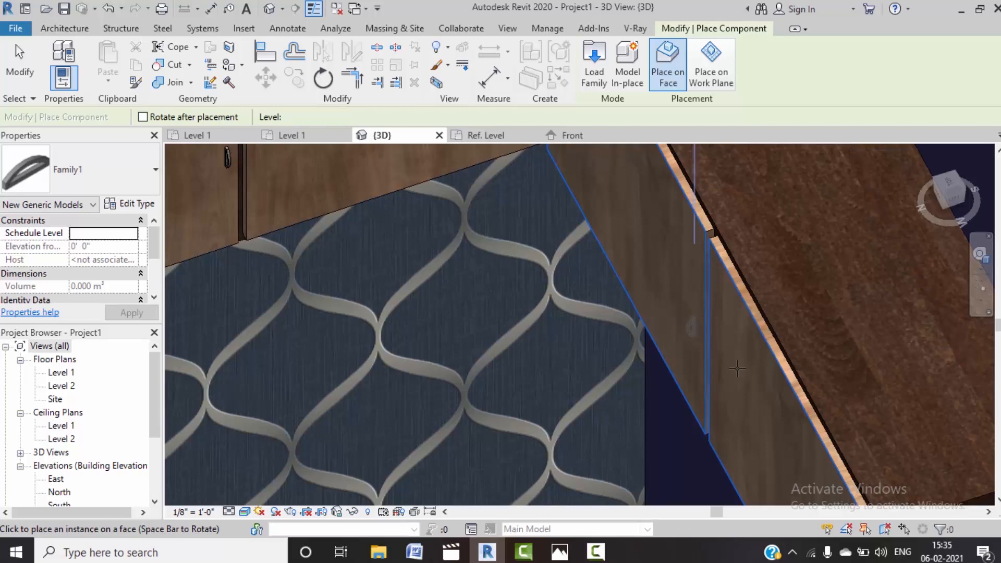
{"action": "middle_click_drag", "start_coordinate": [737, 369], "coordinate": [737, 324]}
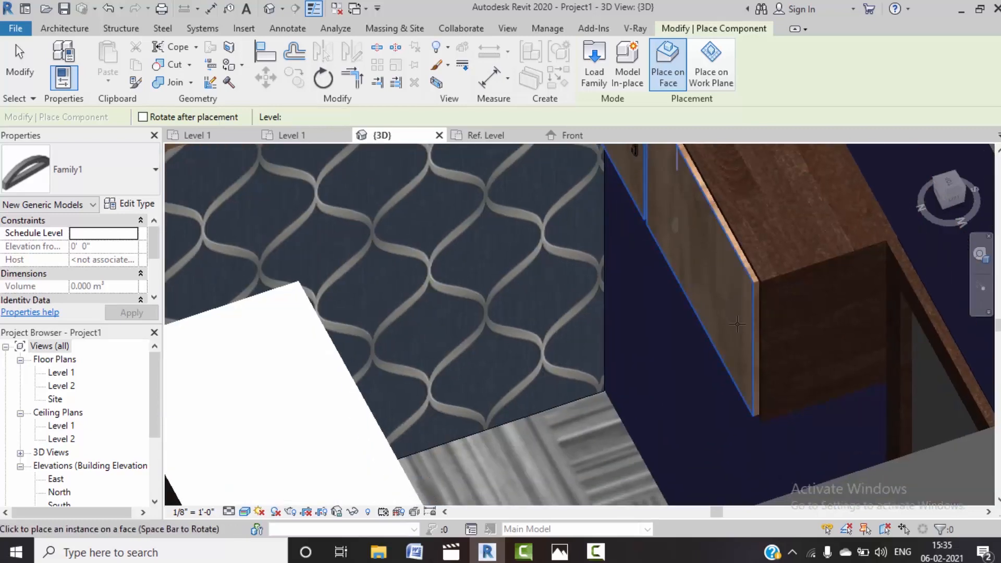
{"action": "scroll", "coordinate": [737, 325], "scroll_direction": "up", "scroll_amount": 2}
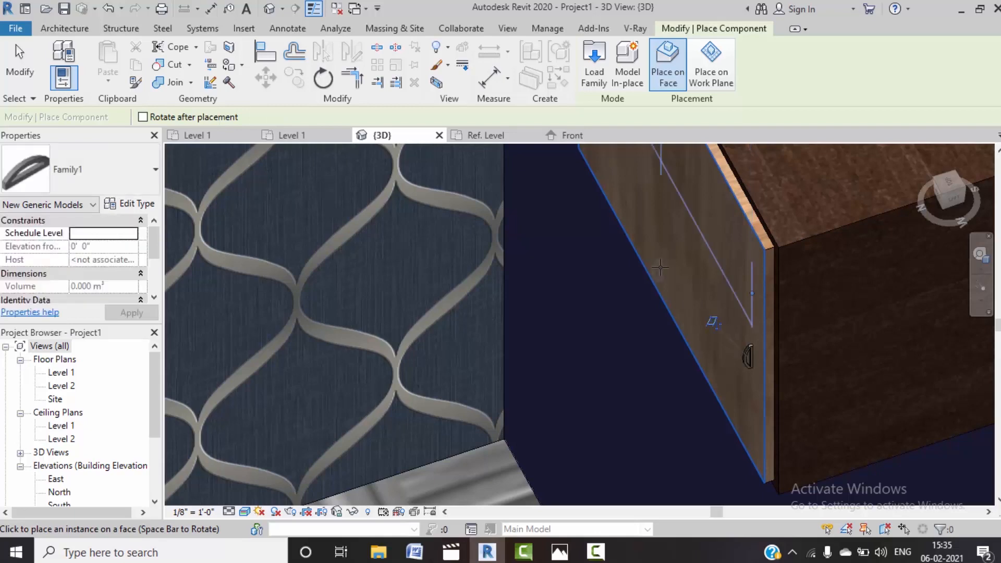
{"action": "scroll", "coordinate": [660, 268], "scroll_direction": "down", "scroll_amount": 10}
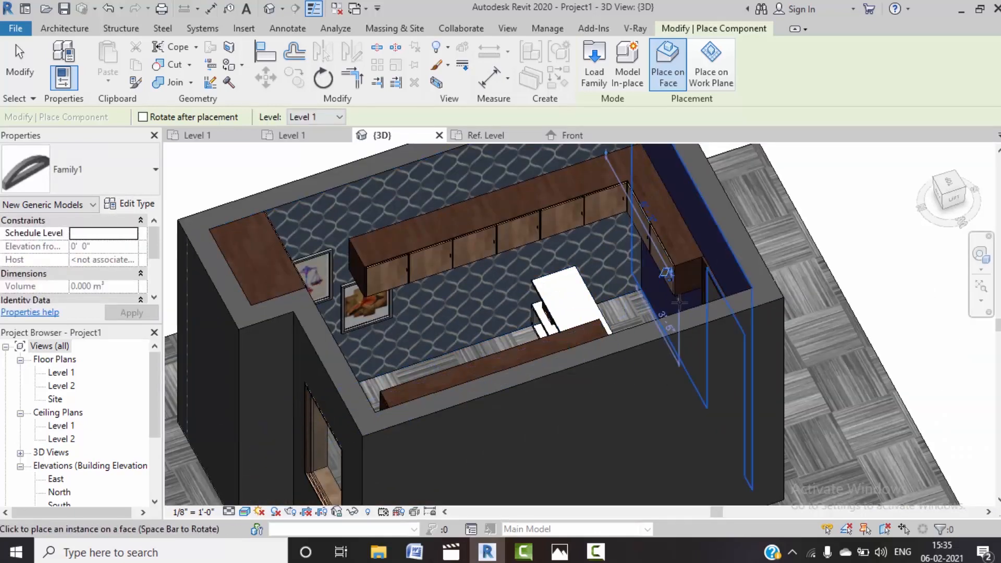
Step: Place Family1 handles on the tall wardrobe's four door panels beside the central joint and finish placing components
{"action": "middle_click_drag", "start_coordinate": [658, 313], "coordinate": [535, 303], "text": "shift"}
{"action": "middle_click_drag", "start_coordinate": [566, 244], "coordinate": [473, 504]}
{"action": "scroll", "coordinate": [401, 268], "scroll_direction": "up", "scroll_amount": 2}
{"action": "scroll", "coordinate": [402, 269], "scroll_direction": "up", "scroll_amount": 2}
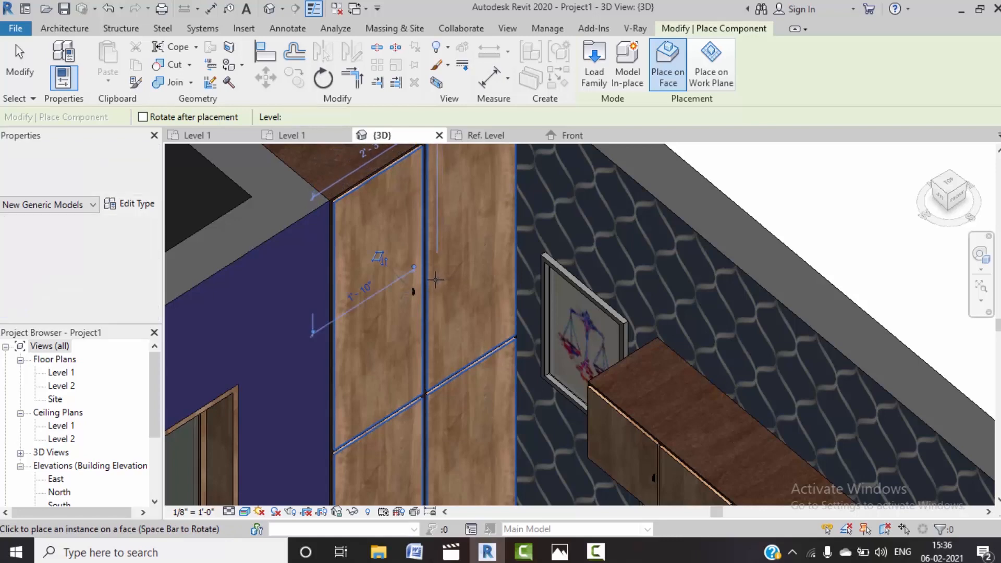
{"action": "middle_click_drag", "start_coordinate": [439, 410], "coordinate": [420, 274]}
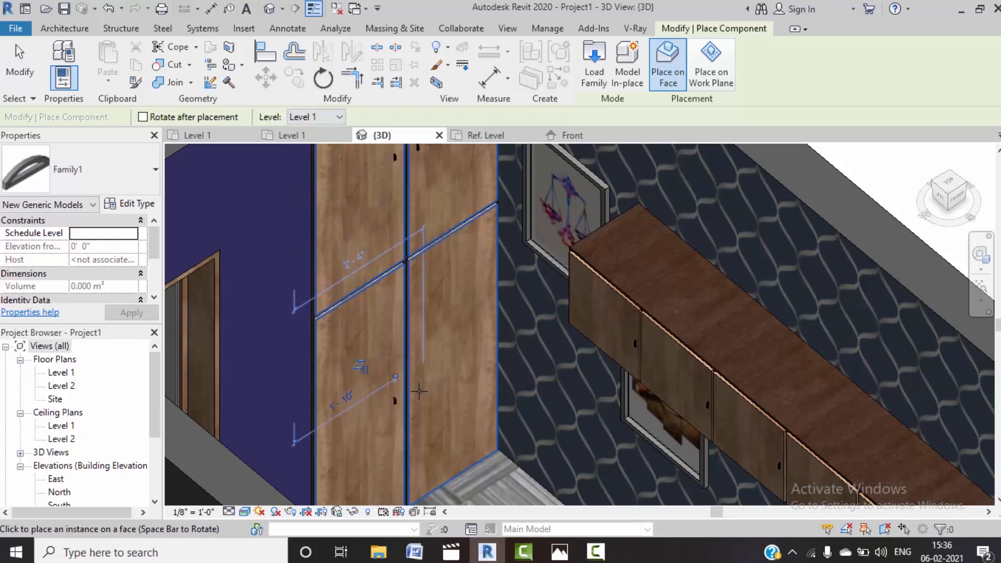
{"action": "key", "text": "Escape"}
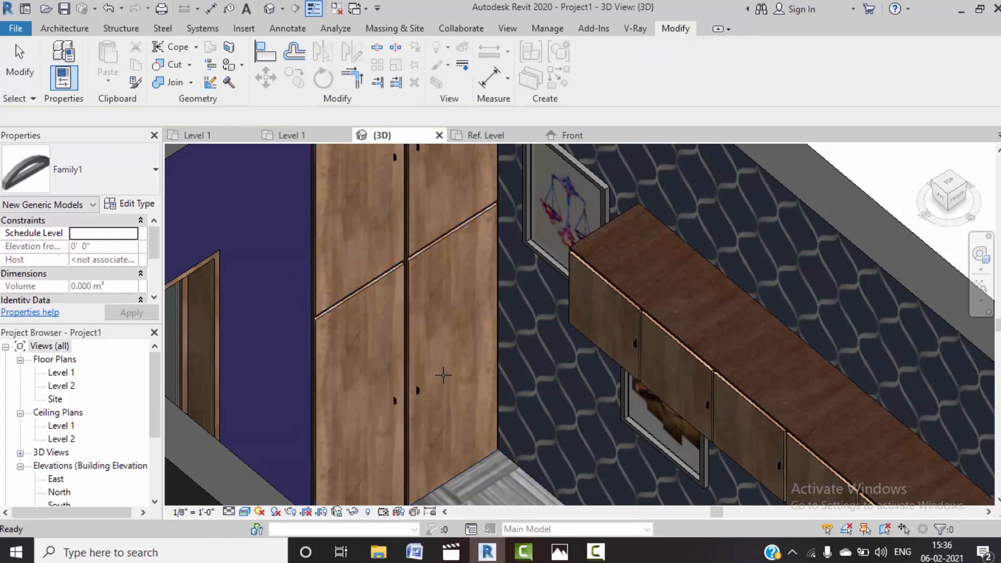
Step: Open the family of a handle placed on the upper wardrobe door for editing
{"action": "middle_click_drag", "start_coordinate": [432, 330], "coordinate": [432, 373]}
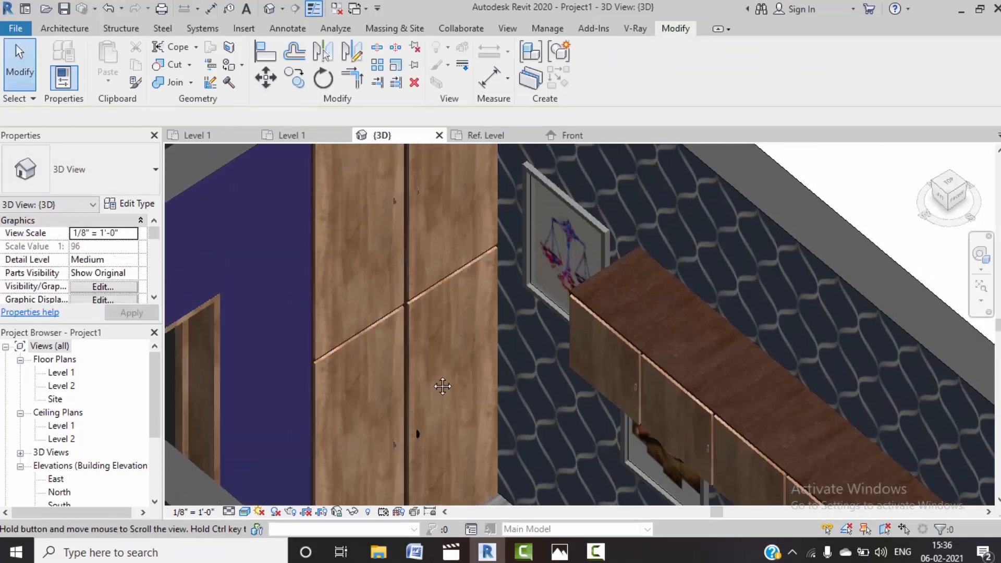
{"action": "left_click", "coordinate": [392, 204]}
{"action": "left_click", "coordinate": [600, 84]}
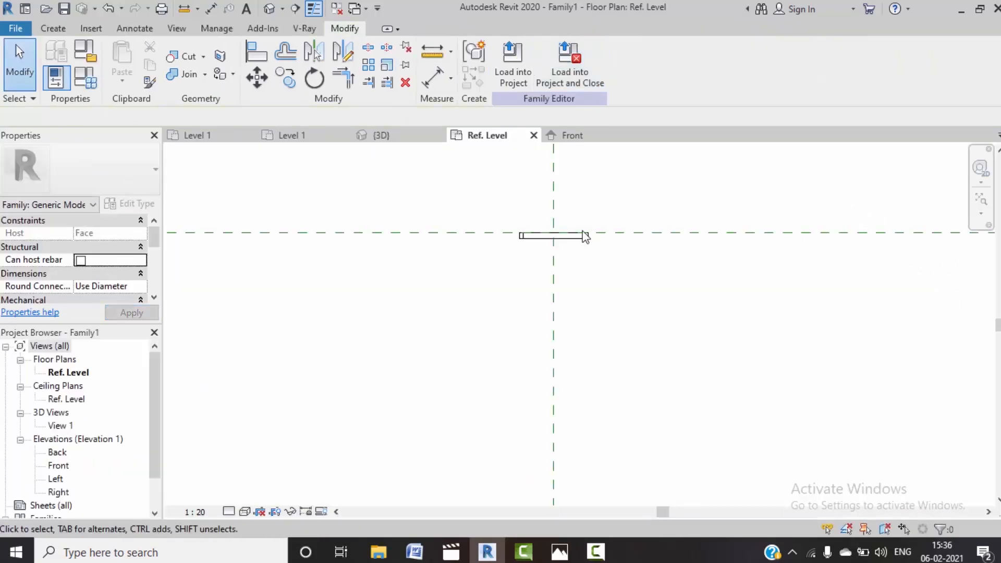
Step: Try to lengthen the handle extrusion in the Ref. Level plan by stretching its right end outward
{"action": "left_click", "coordinate": [569, 238]}
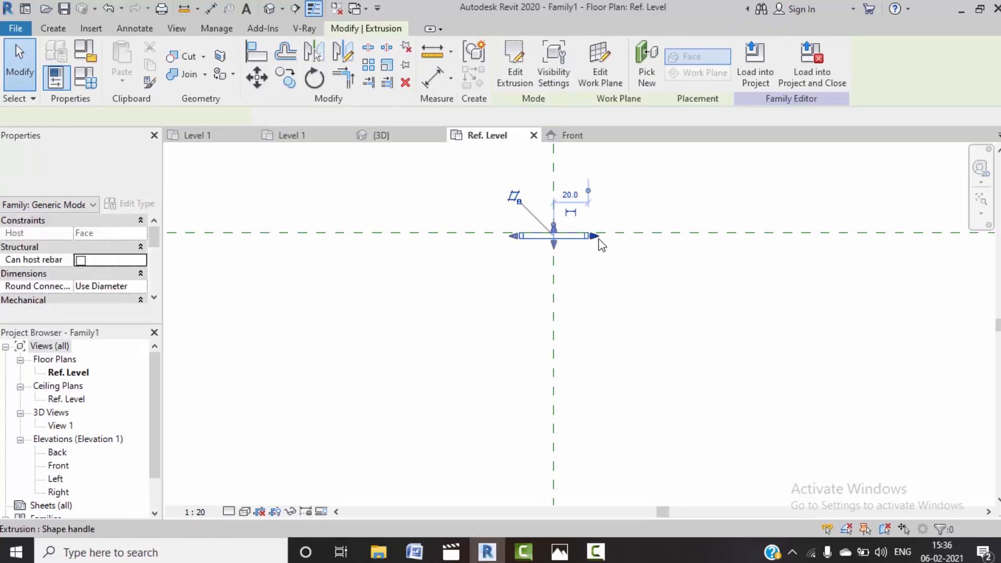
{"action": "left_click_drag", "start_coordinate": [594, 235], "coordinate": [610, 232]}
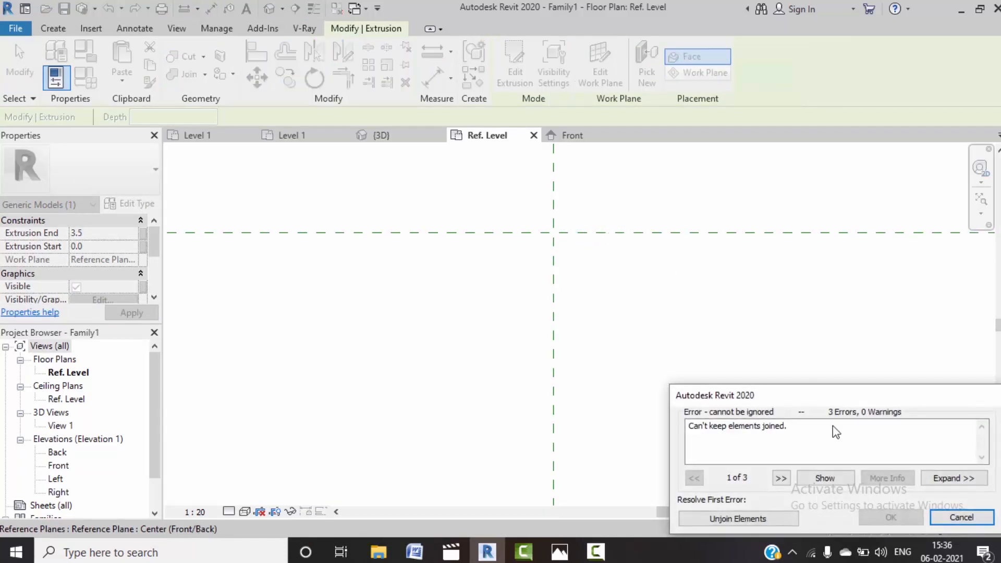
{"action": "left_click", "coordinate": [744, 518]}
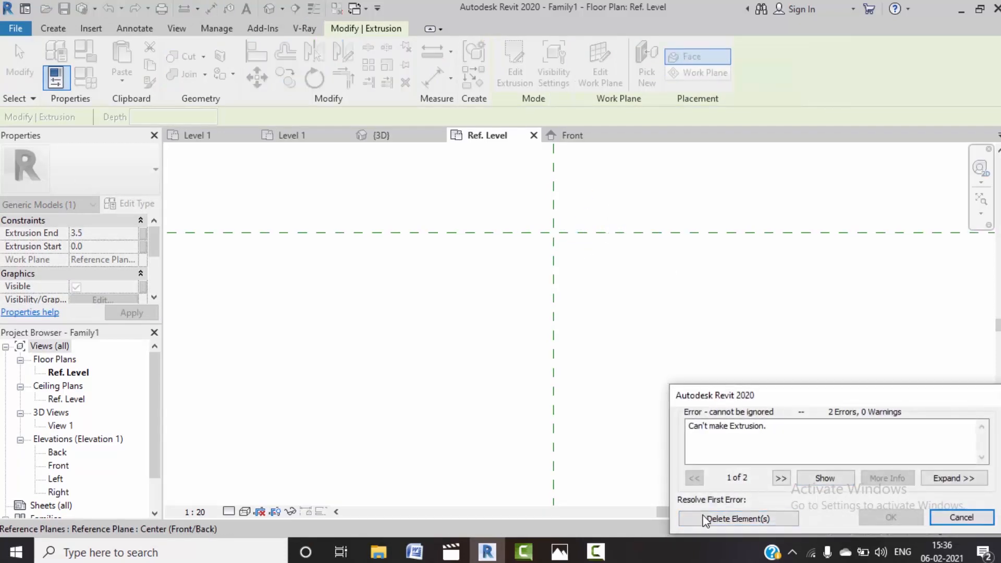
{"action": "left_click", "coordinate": [954, 517]}
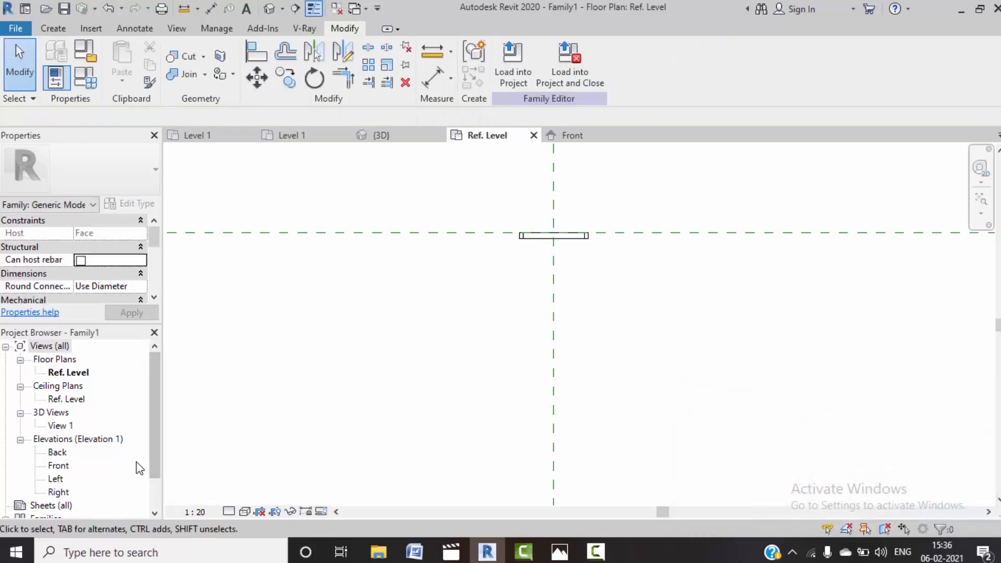
Step: Open the handle extrusion's sketch for editing in the Front elevation
{"action": "double_click", "coordinate": [62, 466]}
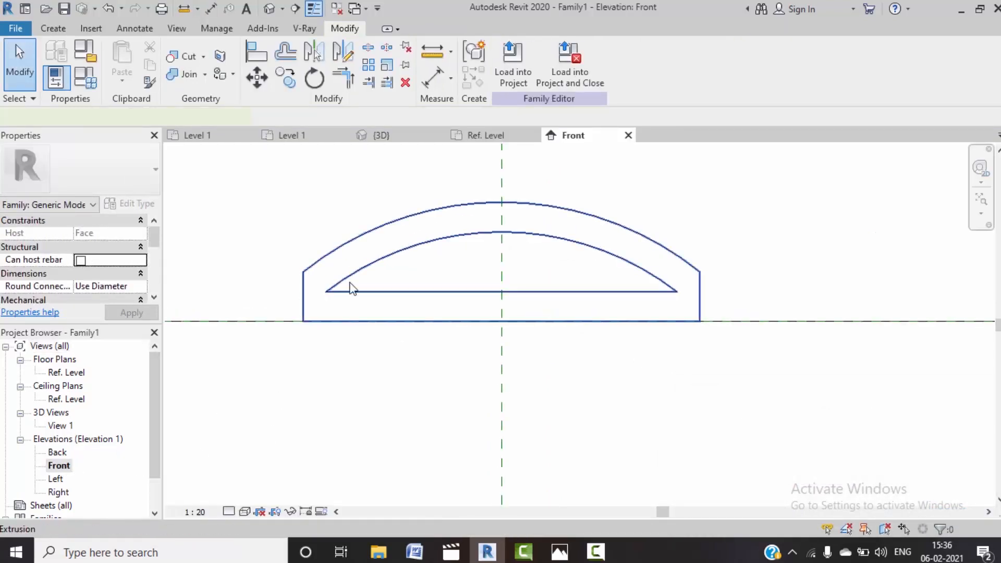
{"action": "left_click", "coordinate": [304, 308]}
{"action": "left_click", "coordinate": [515, 73]}
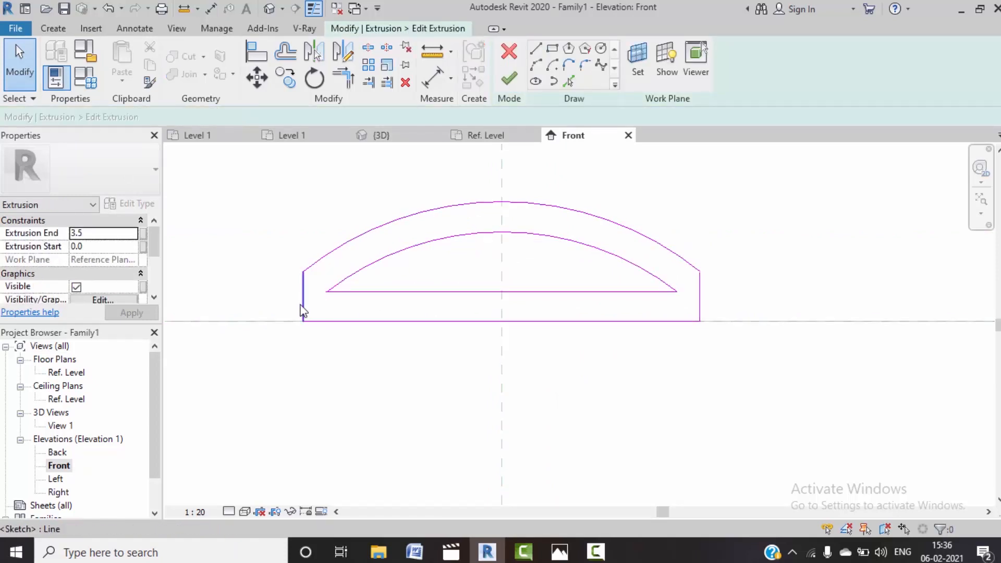
Step: Move the sketch's left vertical line about 7 mm outward along the base and delete the outer arc
{"action": "middle_click_drag", "start_coordinate": [322, 190], "coordinate": [378, 173]}
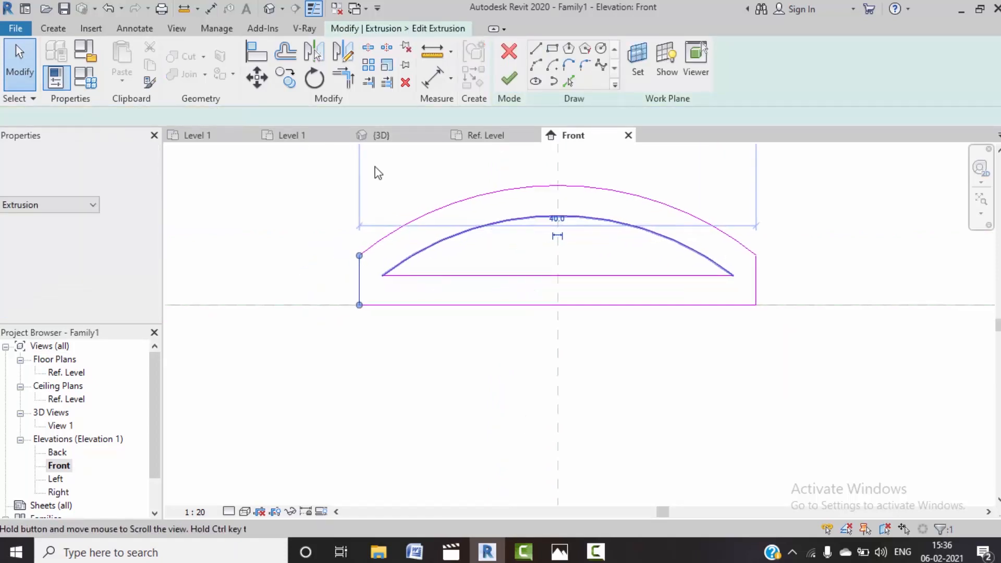
{"action": "left_click", "coordinate": [257, 78]}
{"action": "left_click", "coordinate": [360, 305]}
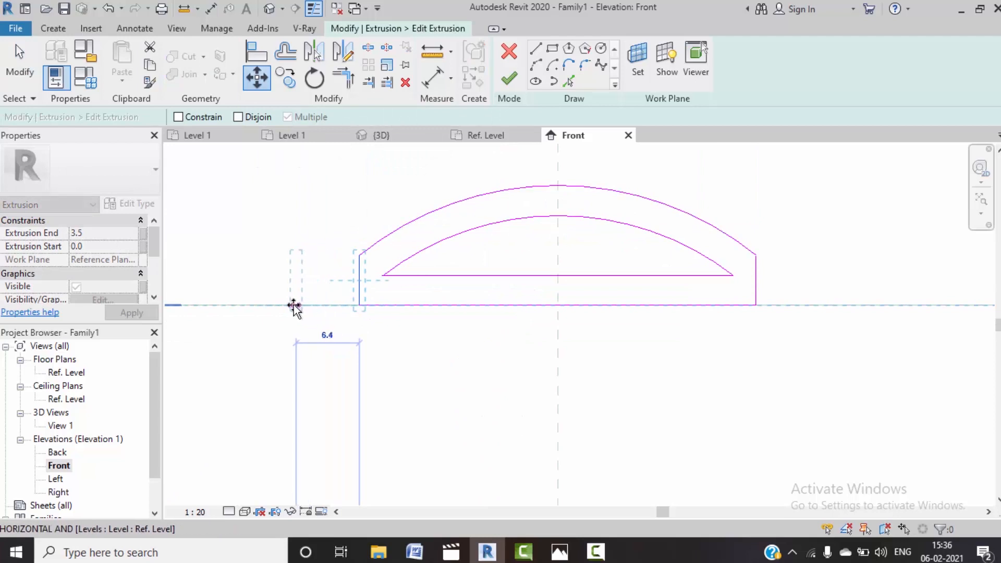
{"action": "left_click", "coordinate": [290, 305]}
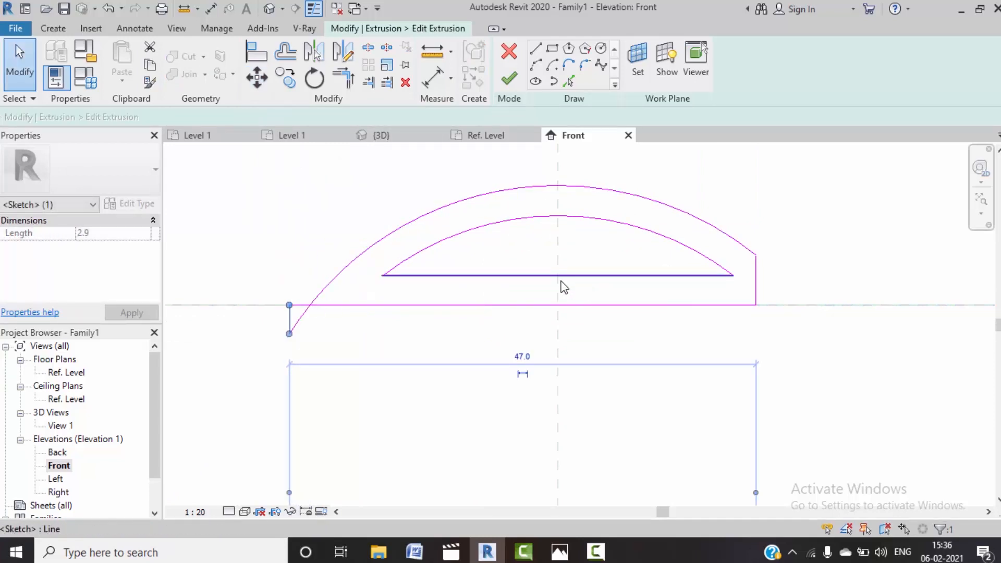
{"action": "left_click", "coordinate": [417, 222]}
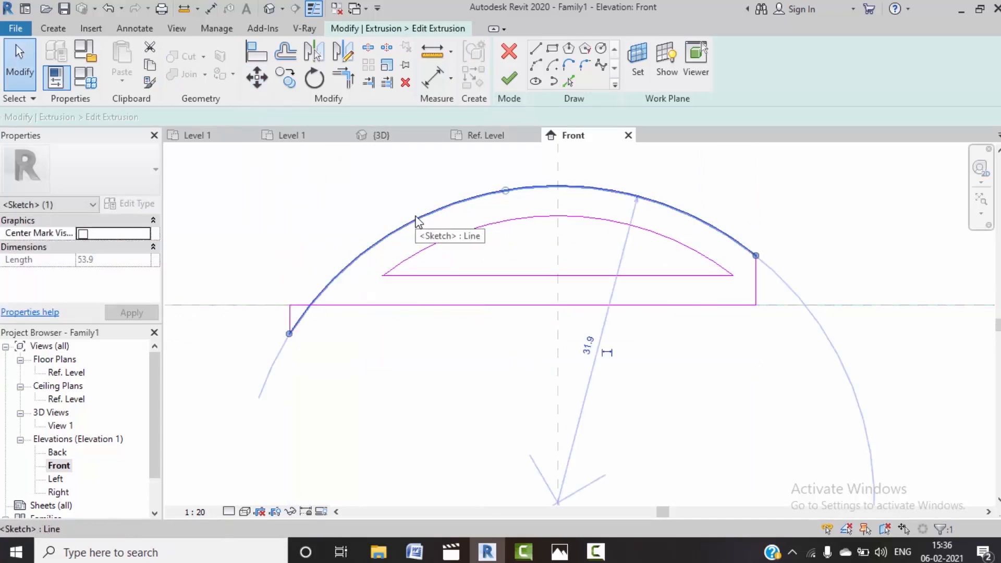
{"action": "key", "text": "Delete"}
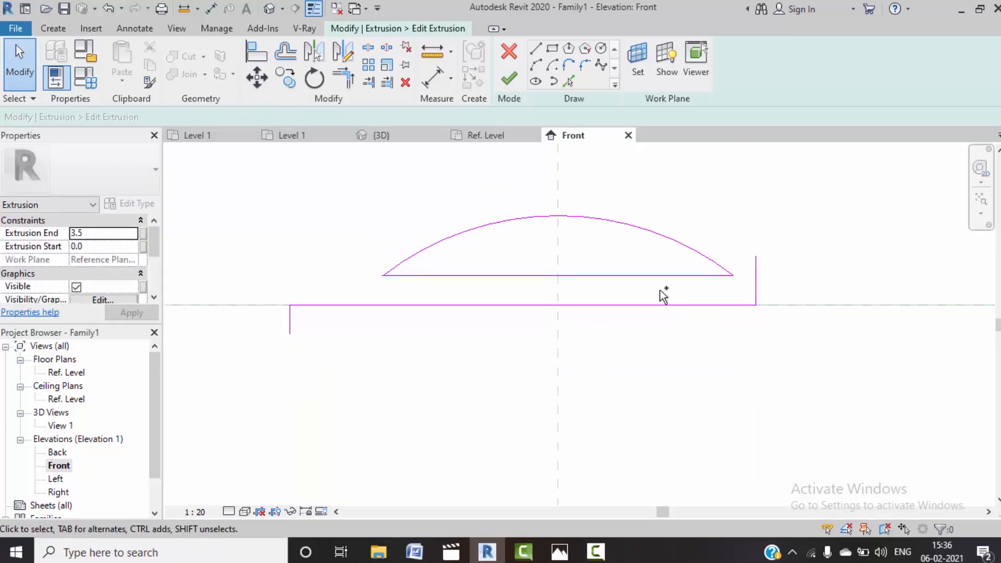
Step: Undo the last line move and arc deletion, and delete both the outer and inner arcs of the handle sketch
{"action": "key", "text": "ctrl+z"}
{"action": "key", "text": "ctrl+z"}
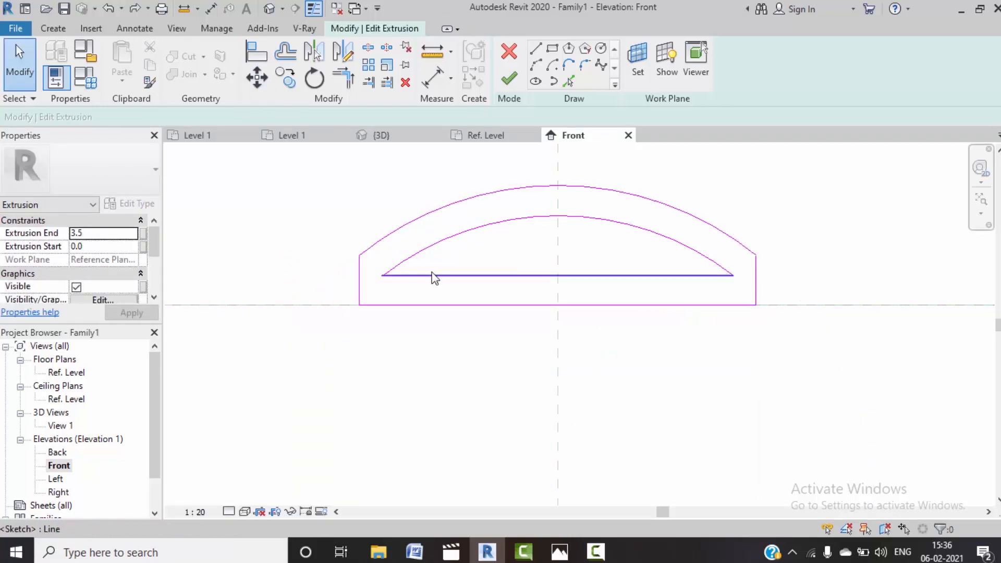
{"action": "left_click", "coordinate": [404, 233]}
{"action": "key", "text": "Delete"}
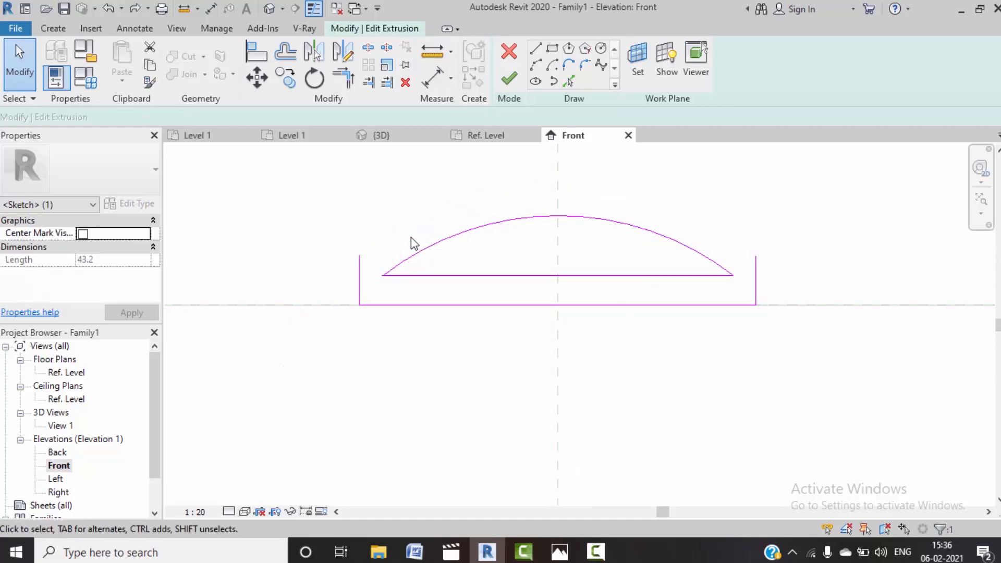
{"action": "left_click", "coordinate": [427, 253]}
{"action": "key", "text": "Delete"}
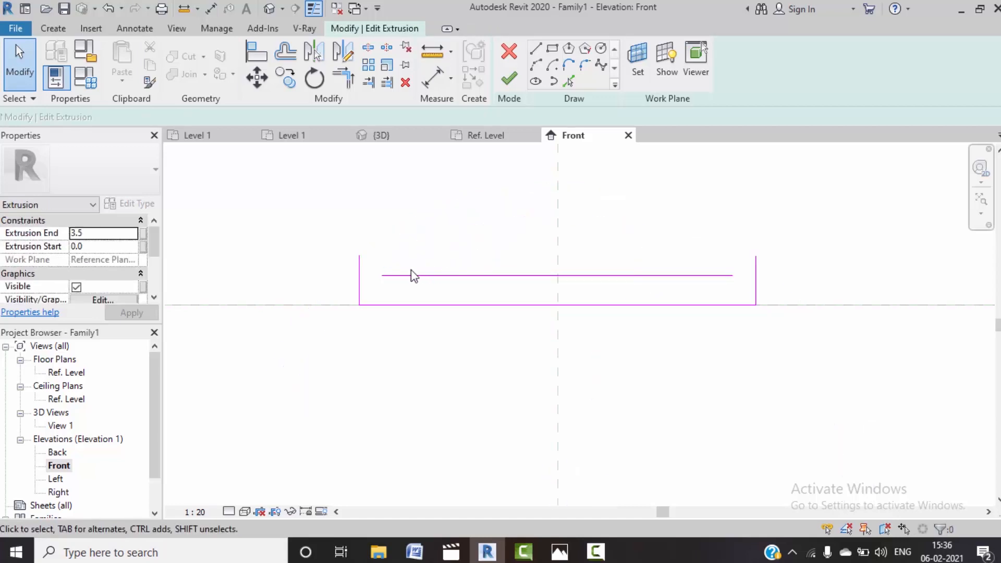
Step: Move the sketch's left vertical line outward along the base to make the outline 50 mm wide
{"action": "left_click", "coordinate": [359, 277]}
{"action": "key", "text": "m"}
{"action": "key", "text": "v"}
{"action": "left_click", "coordinate": [359, 305]}
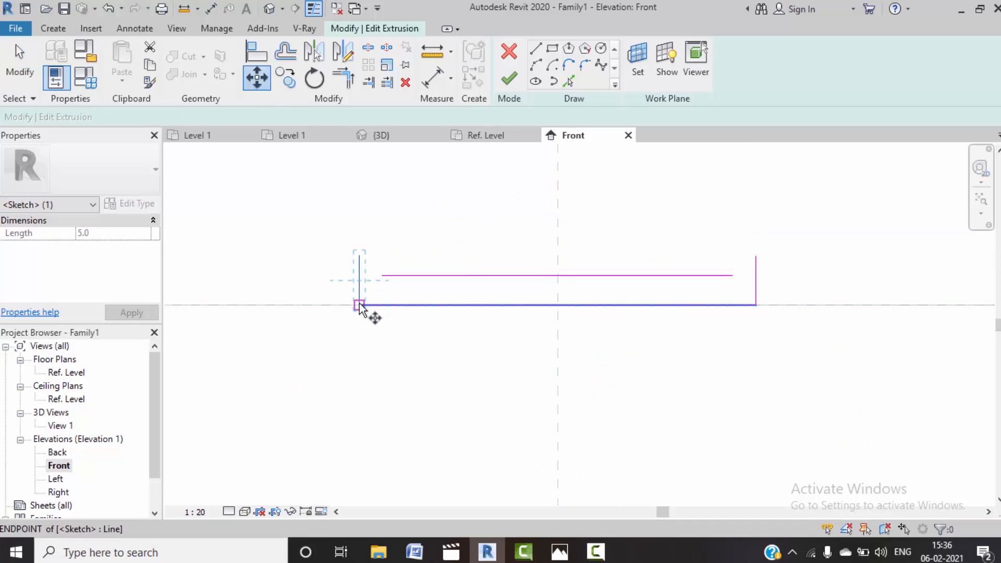
{"action": "left_click", "coordinate": [270, 304]}
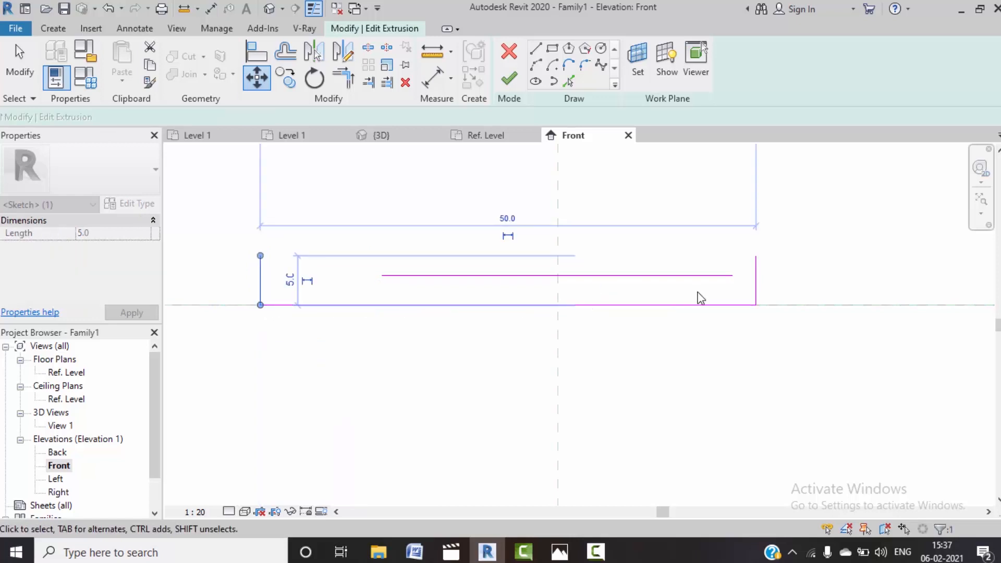
Step: Move the sketch's right vertical line outward along the base to 30 mm from the vertical reference plane
{"action": "left_click", "coordinate": [755, 297]}
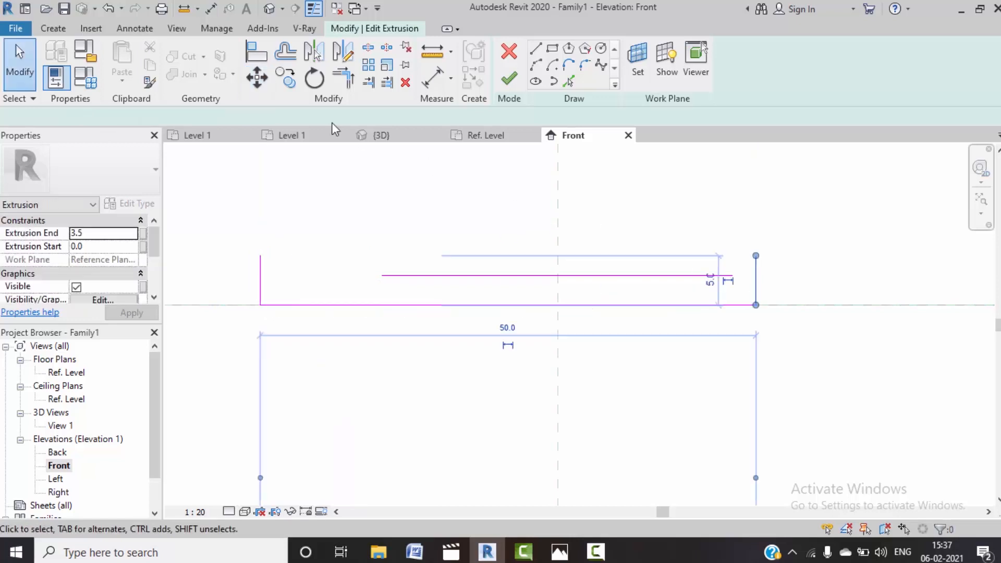
{"action": "key", "text": "m"}
{"action": "key", "text": "v"}
{"action": "left_click", "coordinate": [758, 306]}
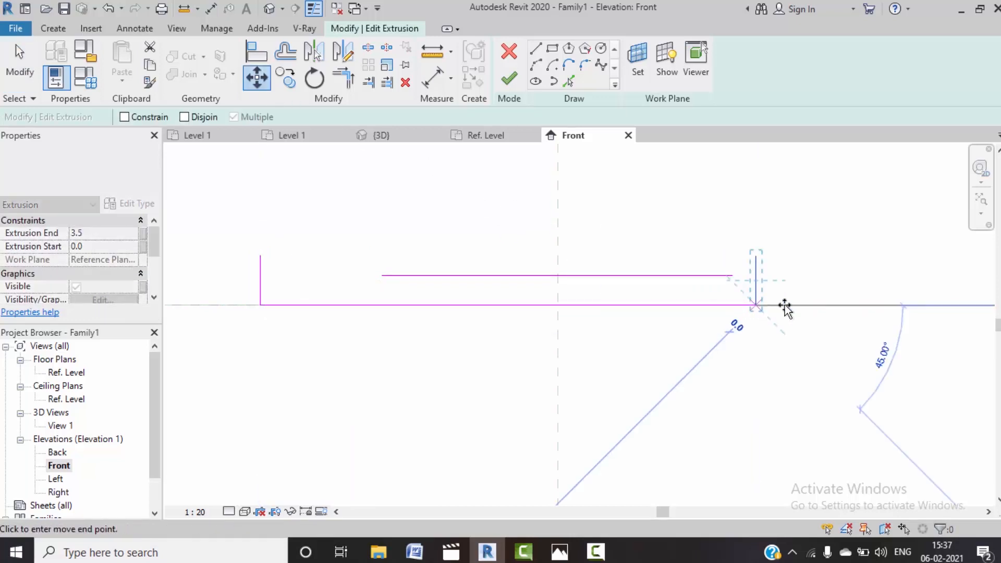
{"action": "left_click", "coordinate": [857, 305]}
{"action": "key", "text": "Escape"}
{"action": "middle_click_drag", "start_coordinate": [599, 311], "coordinate": [591, 347]}
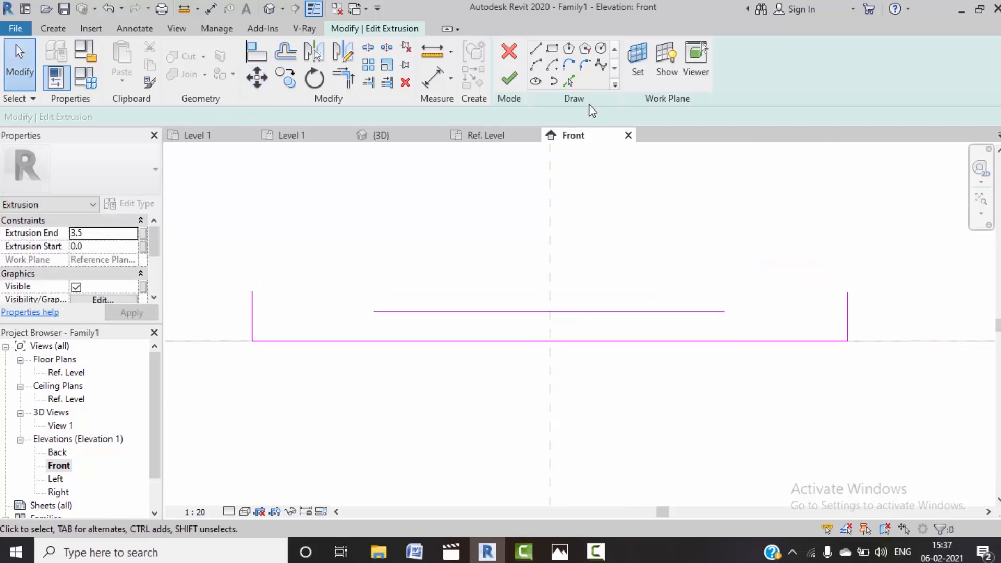
Step: Draw a start-end-radius arc joining the upper ends of the two outer vertical lines
{"action": "left_click", "coordinate": [537, 71]}
{"action": "left_click", "coordinate": [252, 292]}
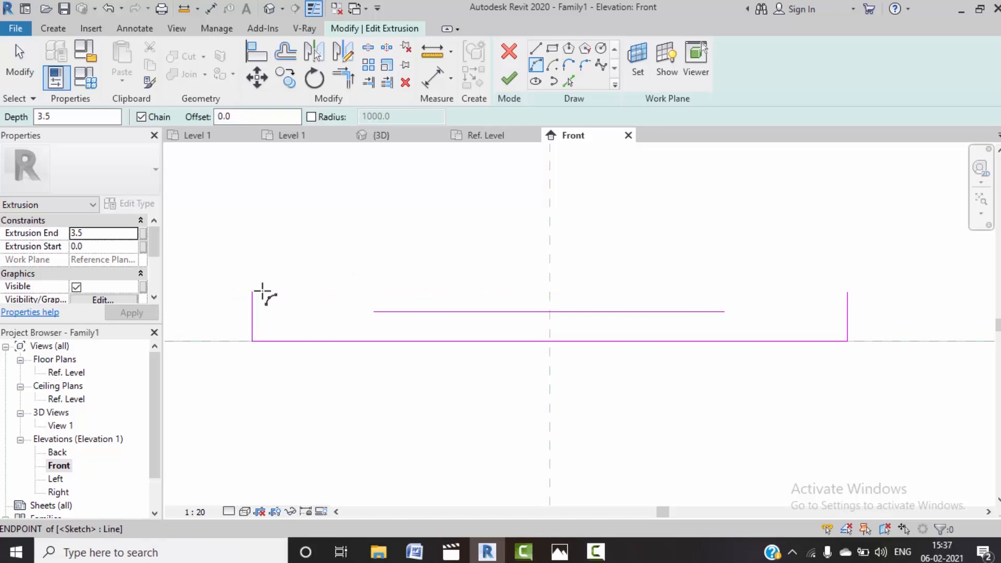
{"action": "left_click", "coordinate": [847, 292]}
{"action": "scroll", "coordinate": [677, 241], "scroll_direction": "down", "scroll_amount": 3}
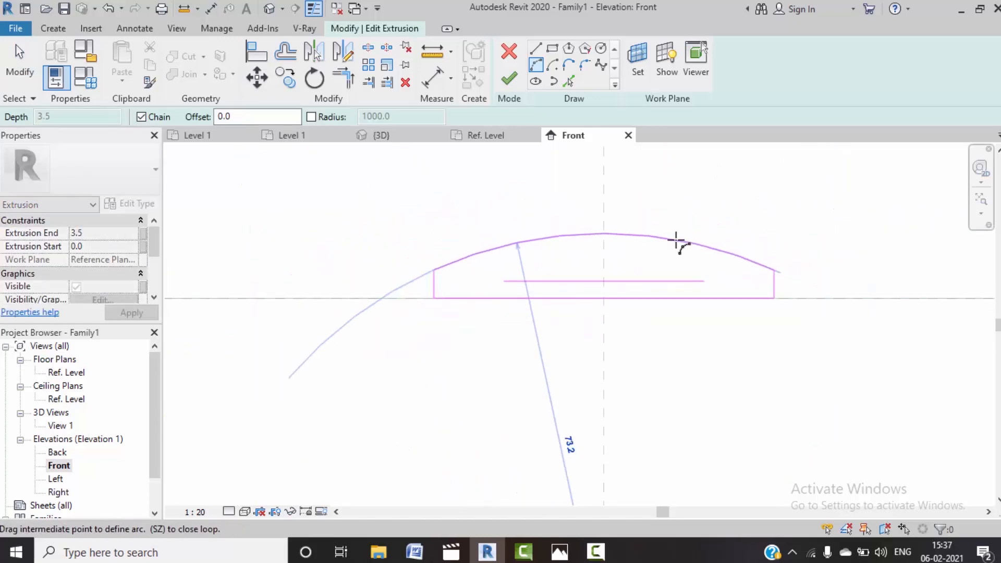
{"action": "middle_click_drag", "start_coordinate": [677, 242], "coordinate": [666, 306]}
{"action": "left_click", "coordinate": [643, 287]}
{"action": "key", "text": "Escape"}
{"action": "key", "text": "Escape"}
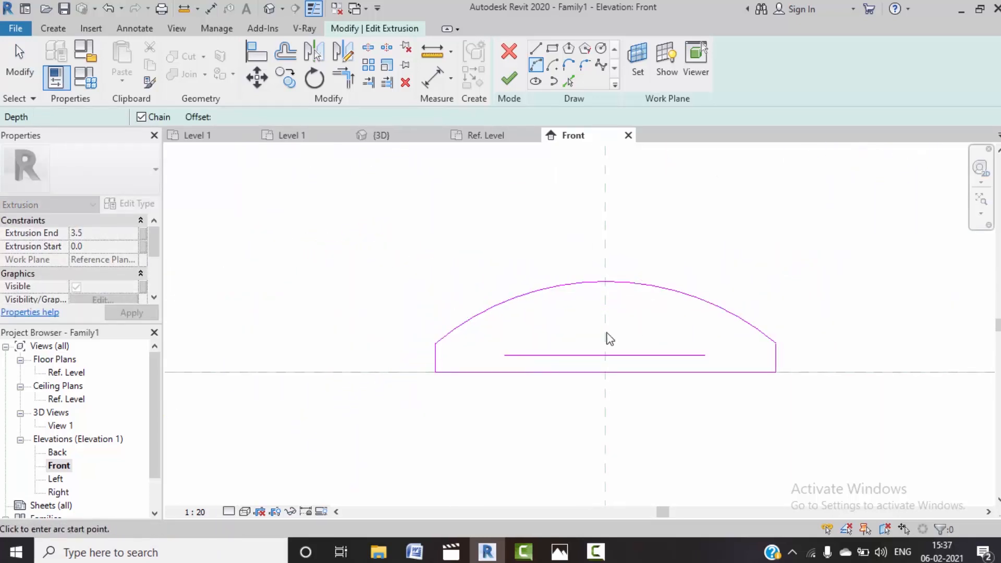
Step: Offset the left vertical line, the outer arc and the right vertical line inward by 3 mm using Pick Lines
{"action": "left_click", "coordinate": [569, 80]}
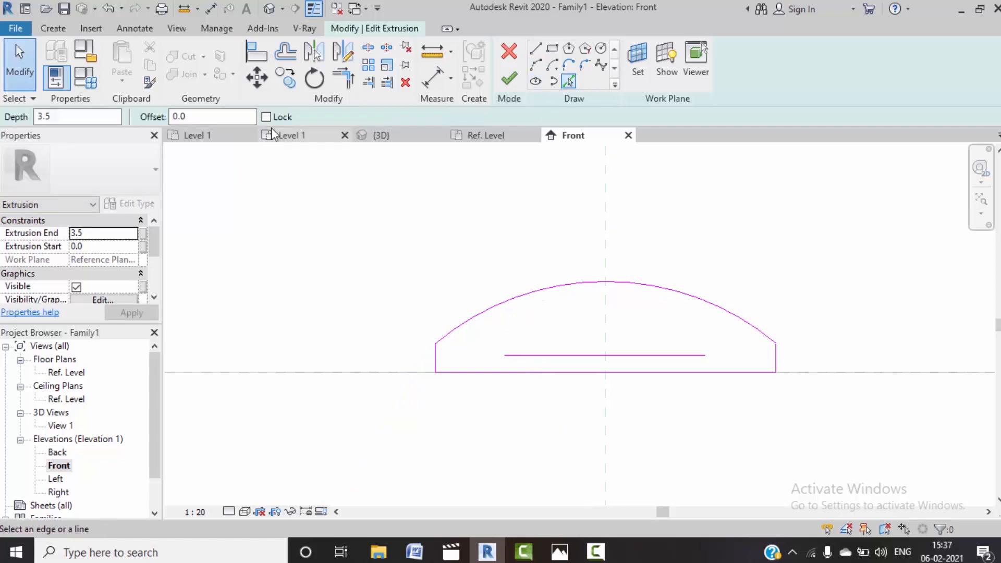
{"action": "type", "text": "3.0"}
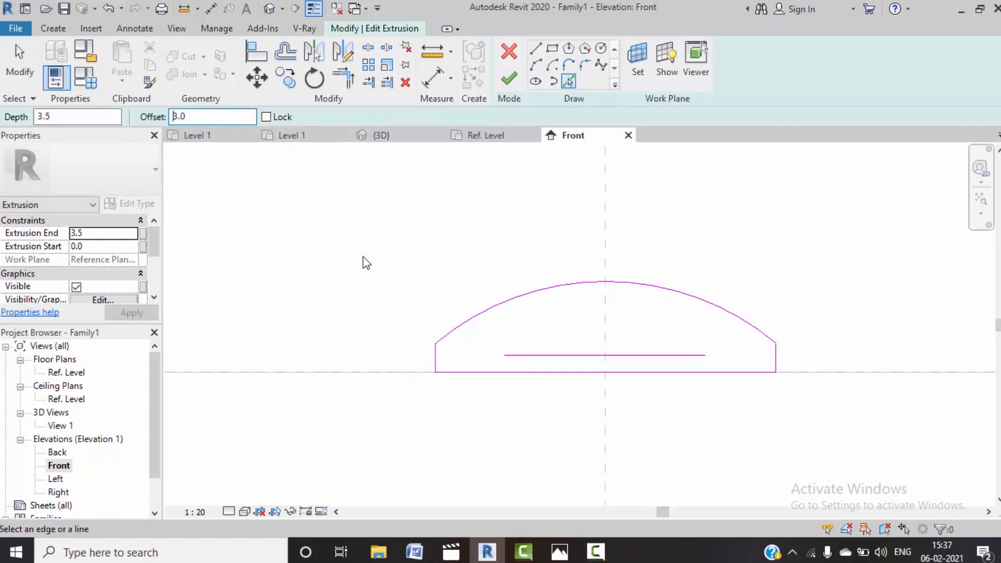
{"action": "left_click", "coordinate": [437, 359]}
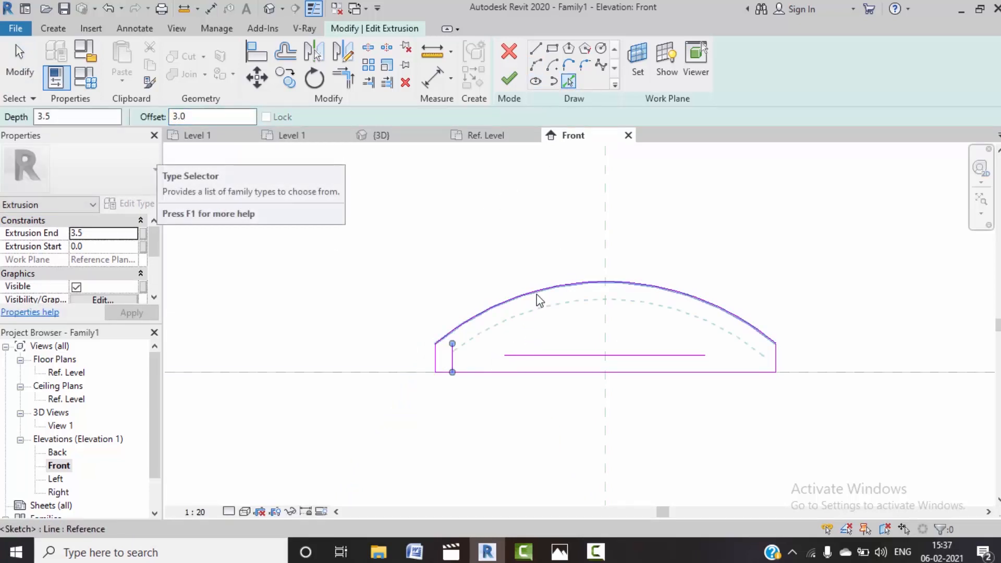
{"action": "left_click", "coordinate": [539, 295]}
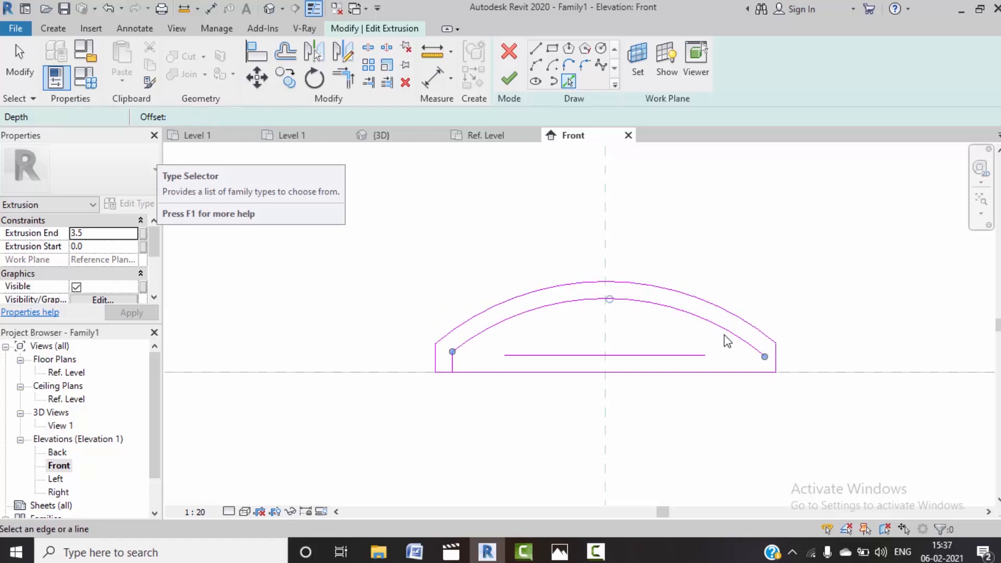
{"action": "scroll", "coordinate": [777, 368], "scroll_direction": "up", "scroll_amount": 3}
{"action": "left_click", "coordinate": [776, 367]}
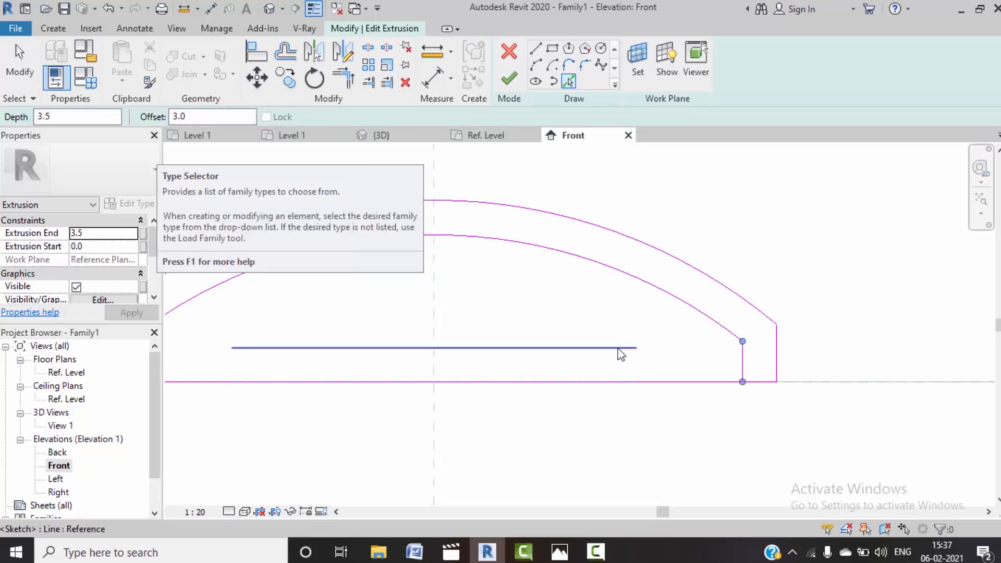
Step: Extend the inner horizontal line to meet the inner arc in a corner at both ends with Trim/Extend
{"action": "left_click", "coordinate": [343, 79]}
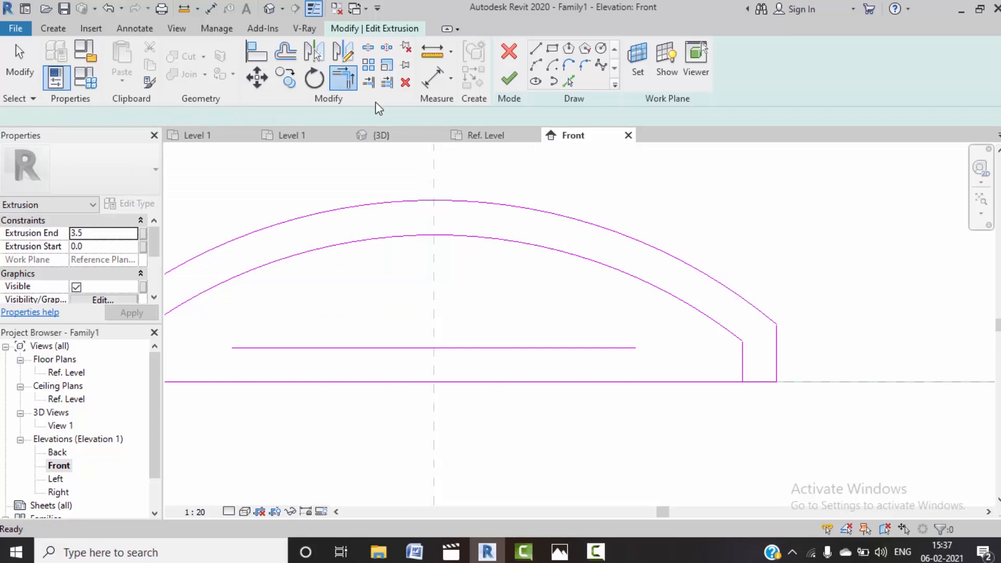
{"action": "left_click", "coordinate": [640, 345]}
{"action": "left_click", "coordinate": [693, 306]}
{"action": "scroll", "coordinate": [619, 343], "scroll_direction": "down", "scroll_amount": 1}
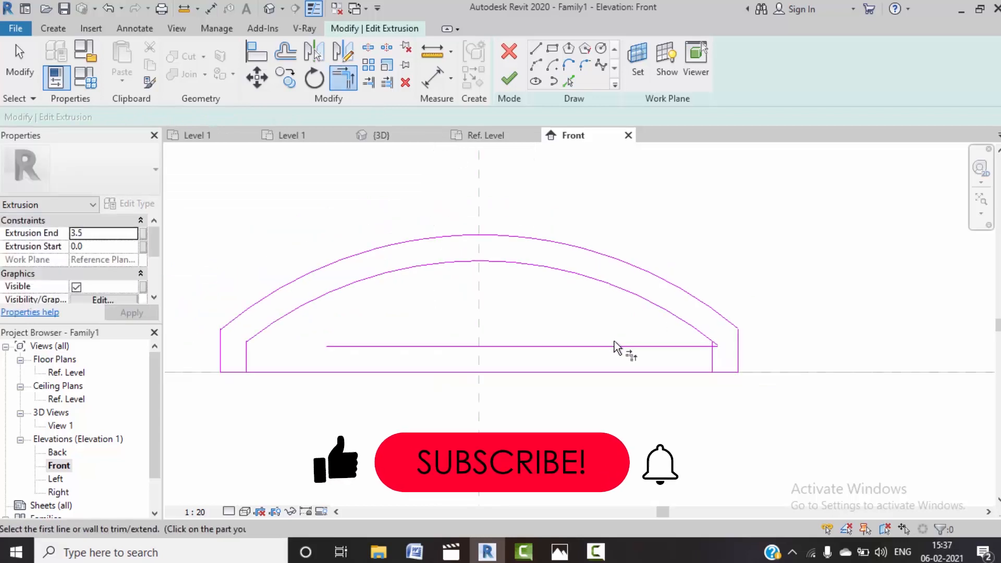
{"action": "left_click", "coordinate": [343, 350]}
{"action": "left_click", "coordinate": [280, 319]}
{"action": "key", "text": "Escape"}
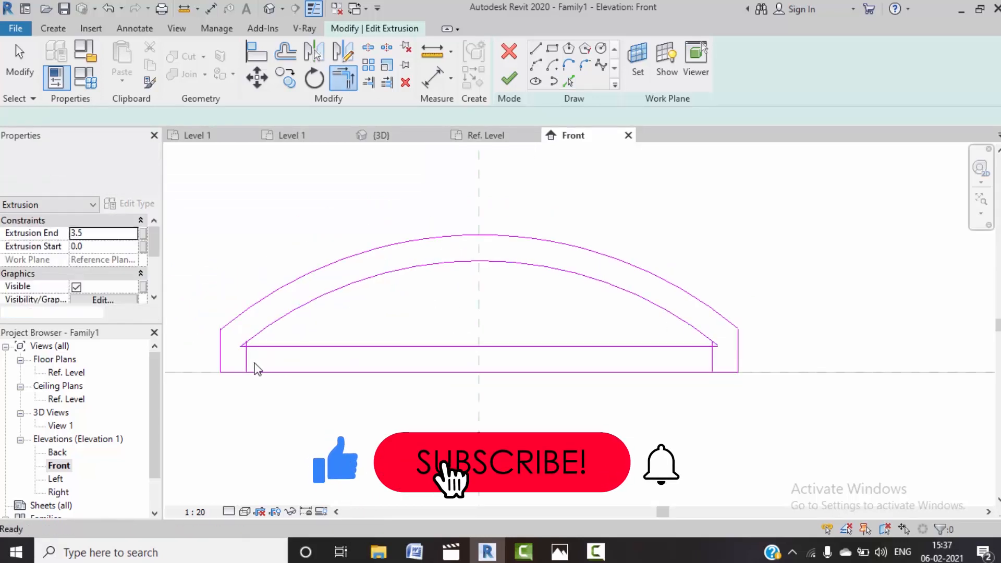
Step: Delete the two inner vertical lines and finish the handle extrusion's sketch
{"action": "left_click", "coordinate": [246, 363]}
{"action": "key", "text": "Delete"}
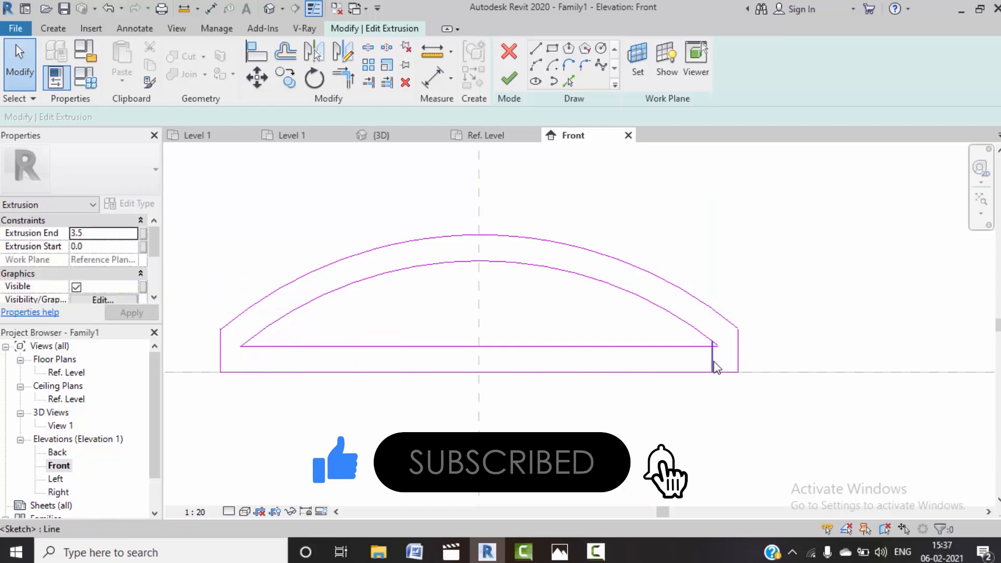
{"action": "left_click", "coordinate": [712, 359]}
{"action": "key", "text": "Delete"}
{"action": "left_click", "coordinate": [510, 79]}
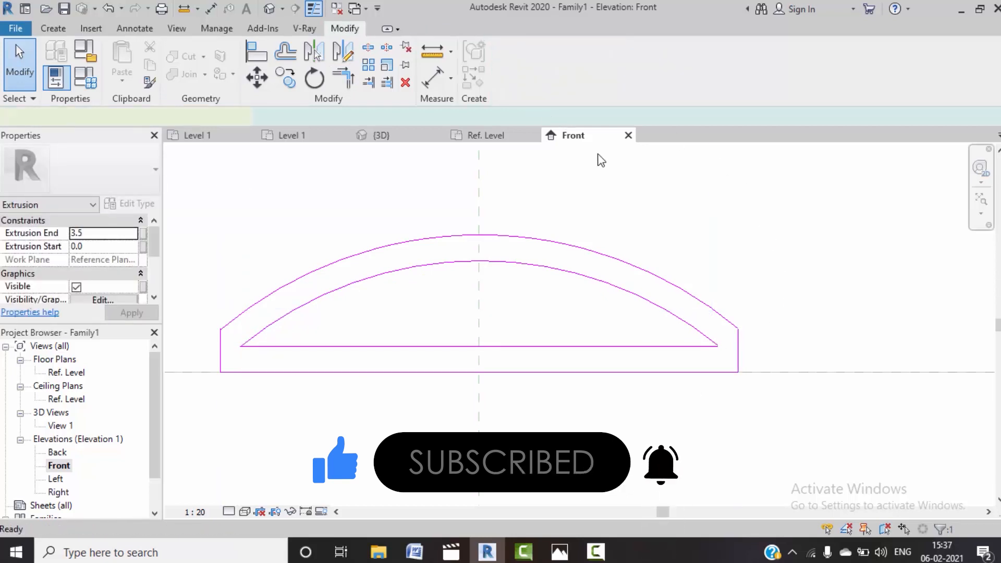
Step: Load the enlarged handle family into the office project, overwriting the existing version, and view the room in 3D
{"action": "left_click", "coordinate": [744, 84]}
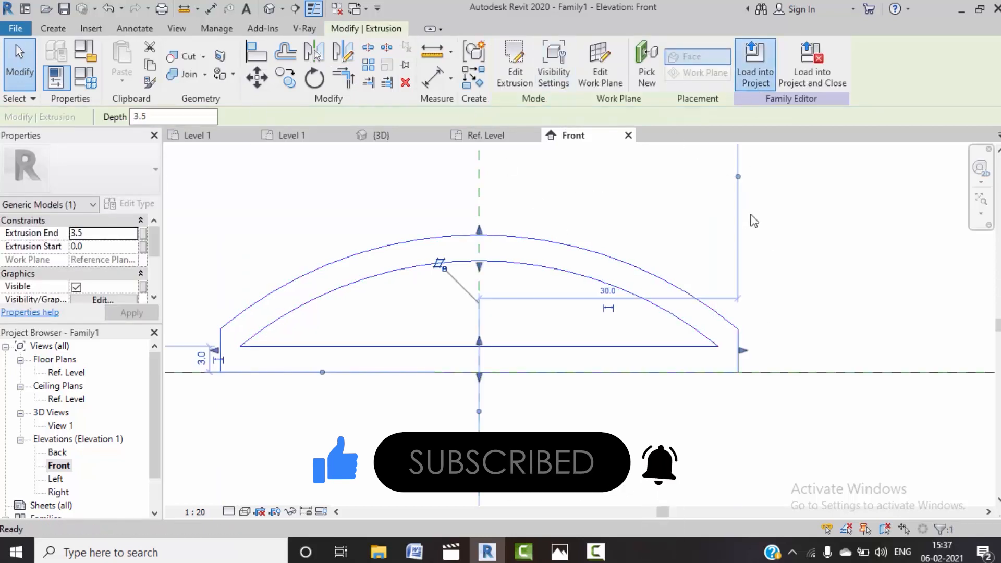
{"action": "left_click", "coordinate": [472, 384]}
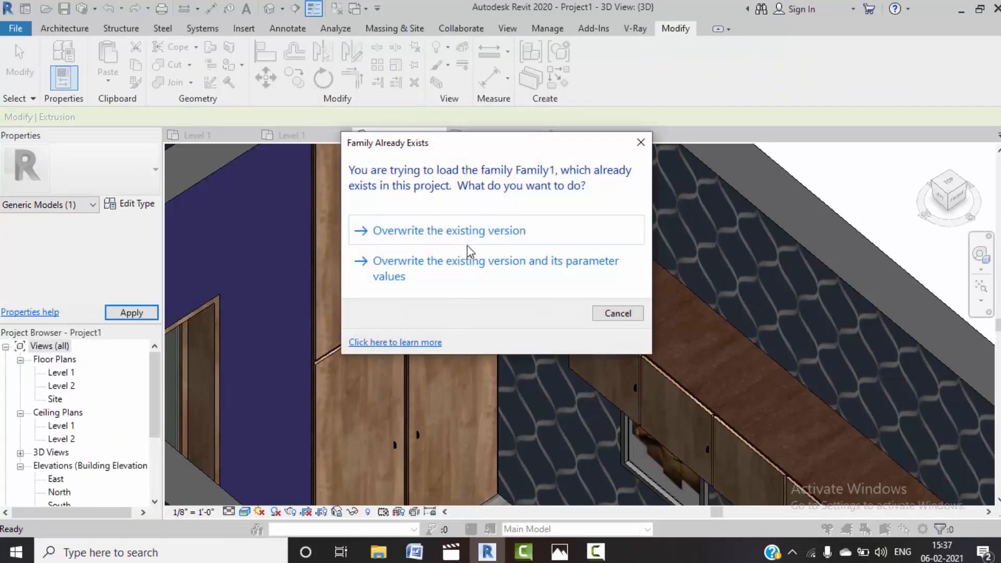
{"action": "left_click", "coordinate": [468, 235]}
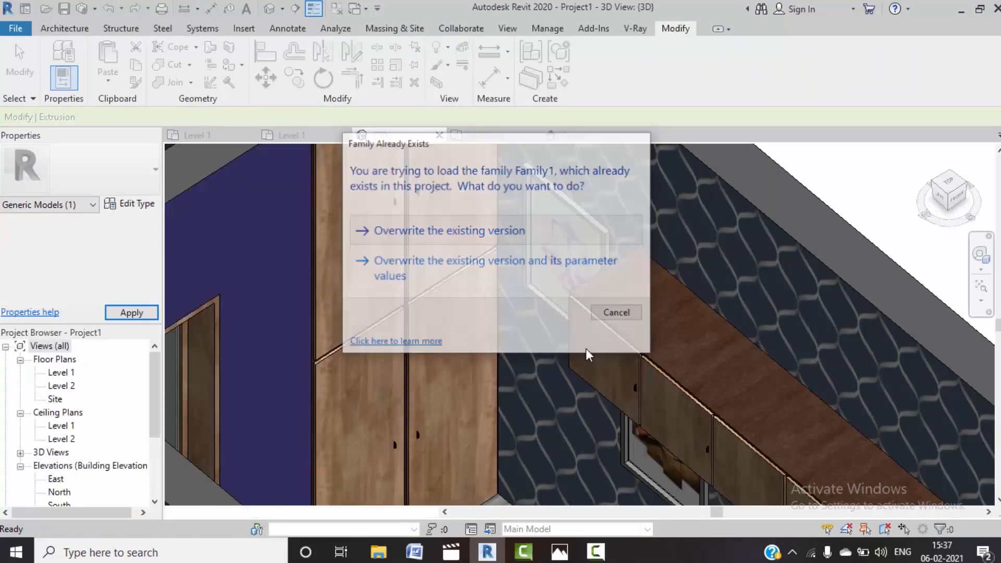
{"action": "scroll", "coordinate": [429, 311], "scroll_direction": "down", "scroll_amount": 5}
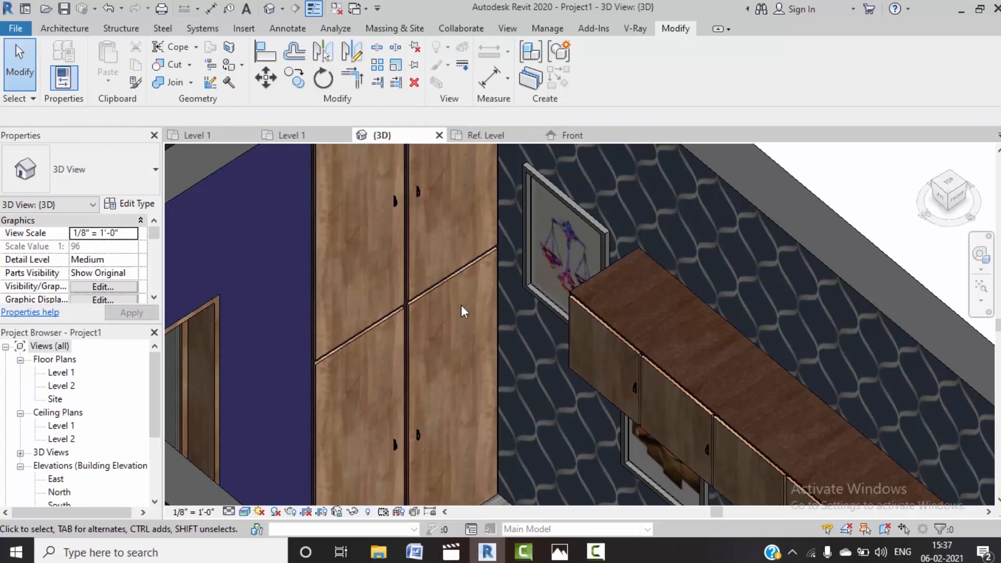
{"action": "middle_click_drag", "start_coordinate": [530, 392], "coordinate": [498, 417], "text": "shift"}
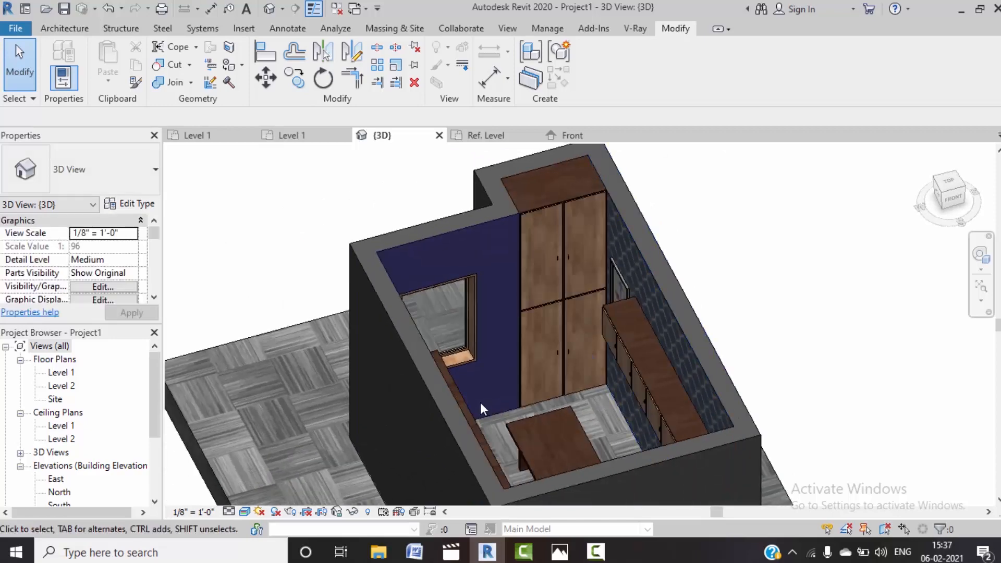
Step: Place an automatic 600 x 1200mm grid ceiling in the room on the Level 1 ceiling plan, with a height offset of 9' 3"
{"action": "double_click", "coordinate": [62, 426]}
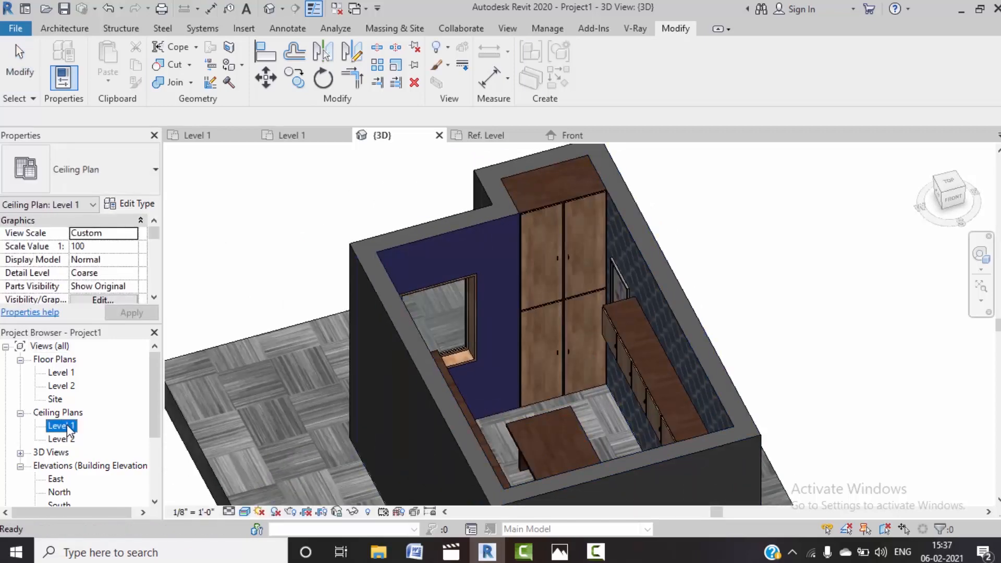
{"action": "scroll", "coordinate": [550, 281], "scroll_direction": "up", "scroll_amount": 8}
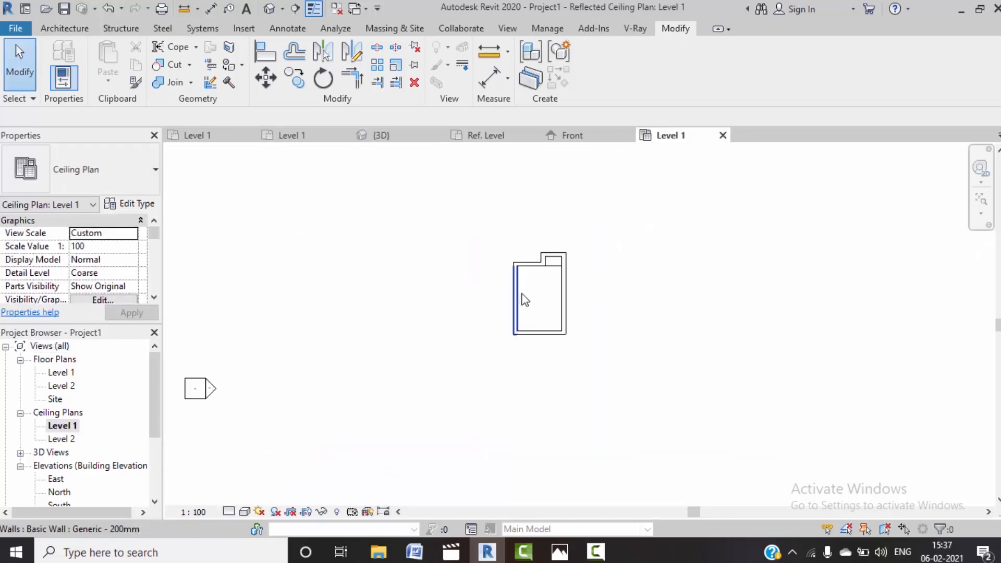
{"action": "left_click", "coordinate": [65, 29]}
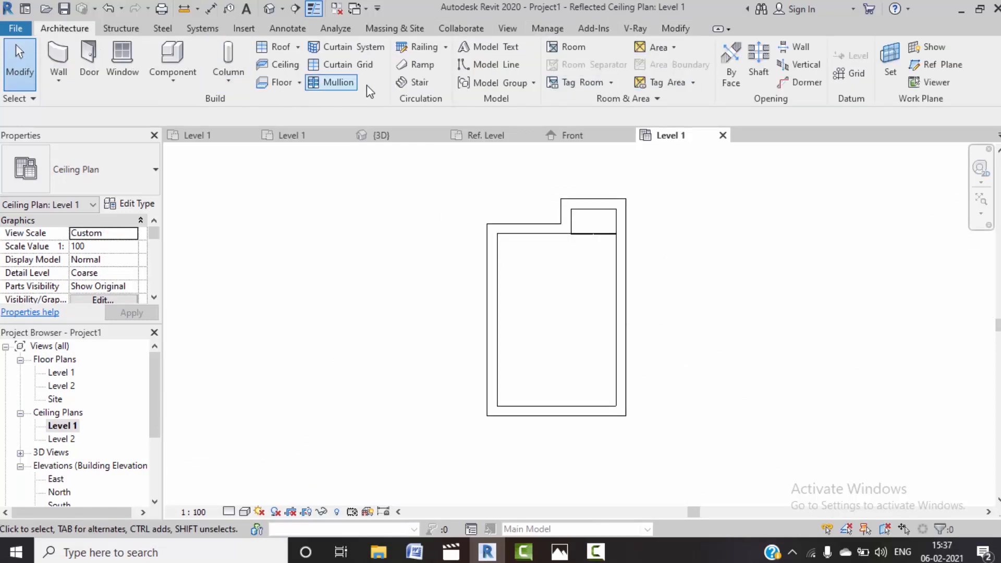
{"action": "left_click", "coordinate": [278, 64]}
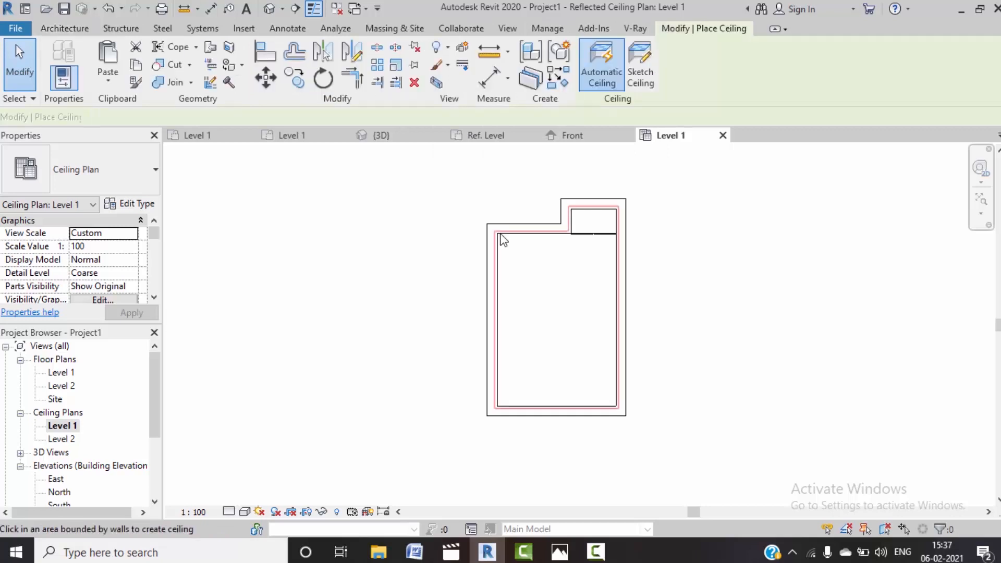
{"action": "left_click", "coordinate": [550, 294]}
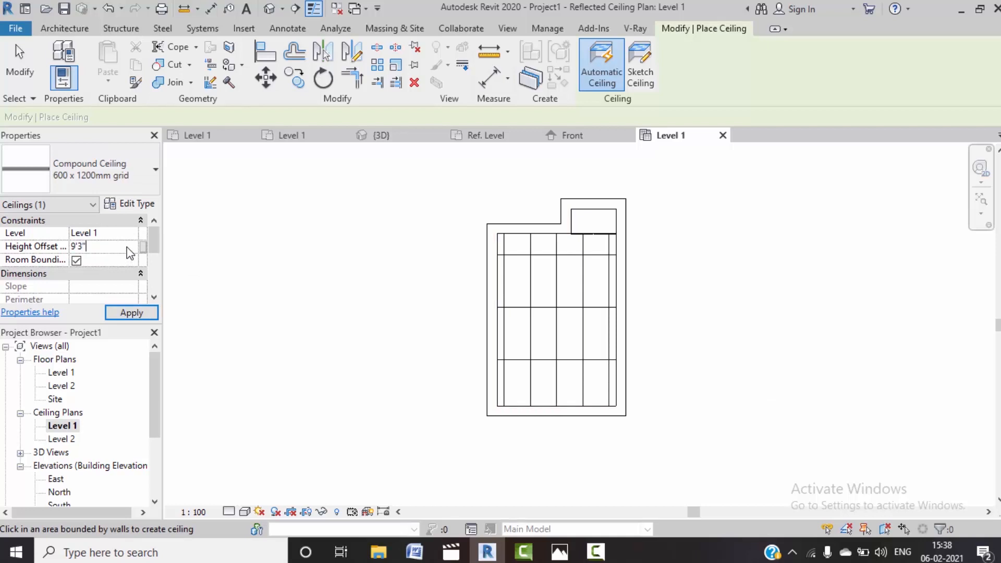
{"action": "left_click", "coordinate": [153, 313]}
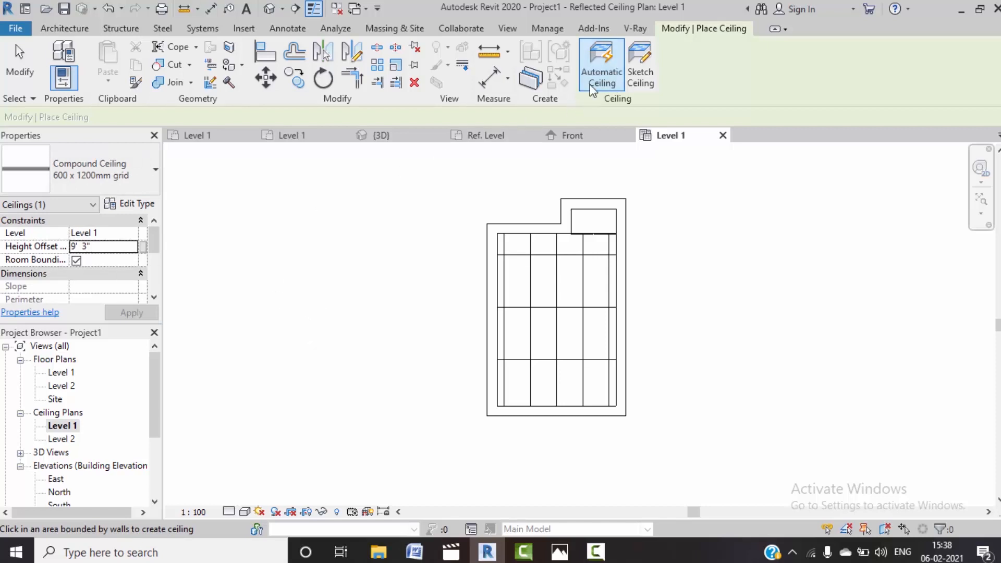
{"action": "key", "text": "Escape"}
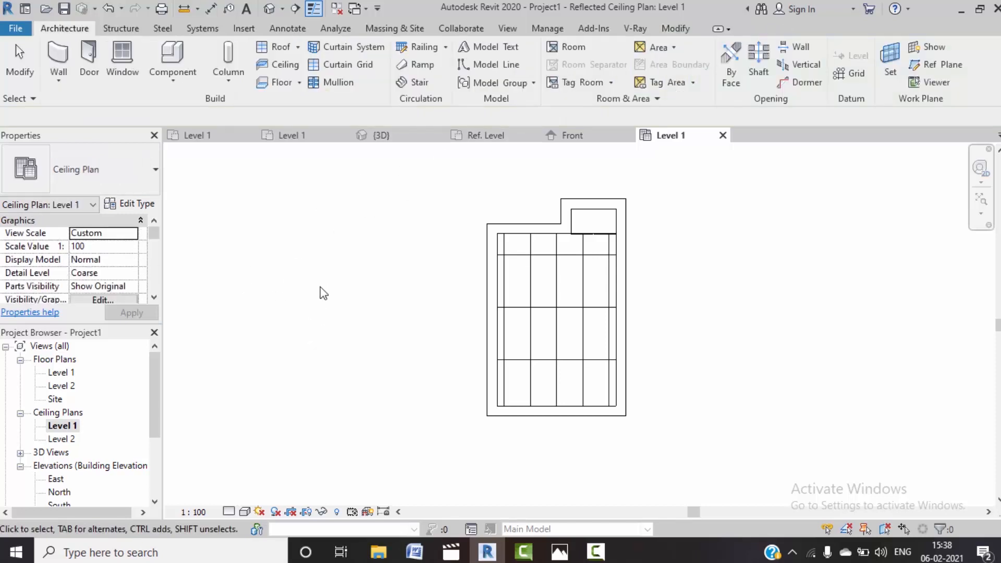
Step: Start a sketched 600 x 1200mm grid ceiling on Level 1 with a height offset of 9' 0"
{"action": "left_click", "coordinate": [286, 82]}
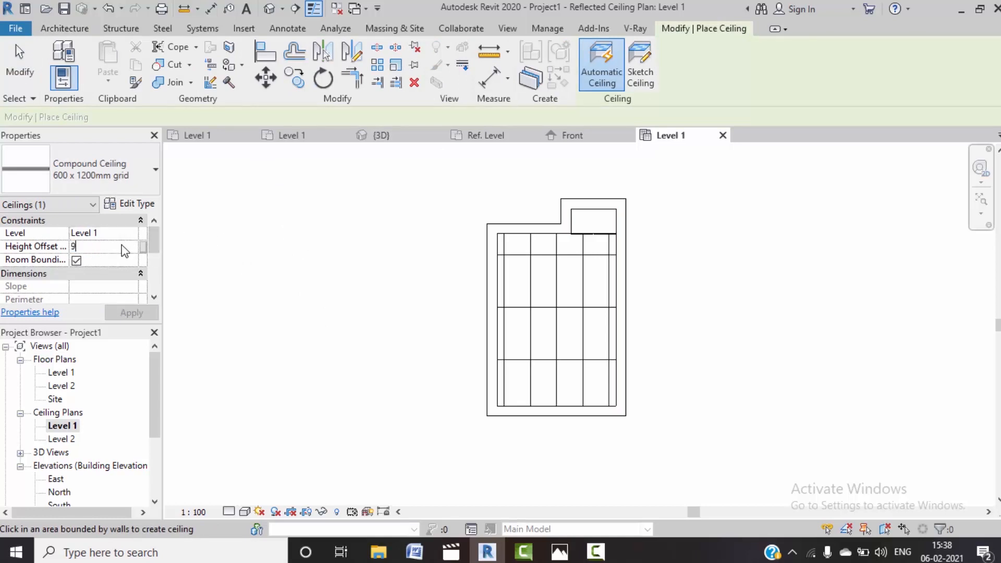
{"action": "left_click", "coordinate": [132, 313]}
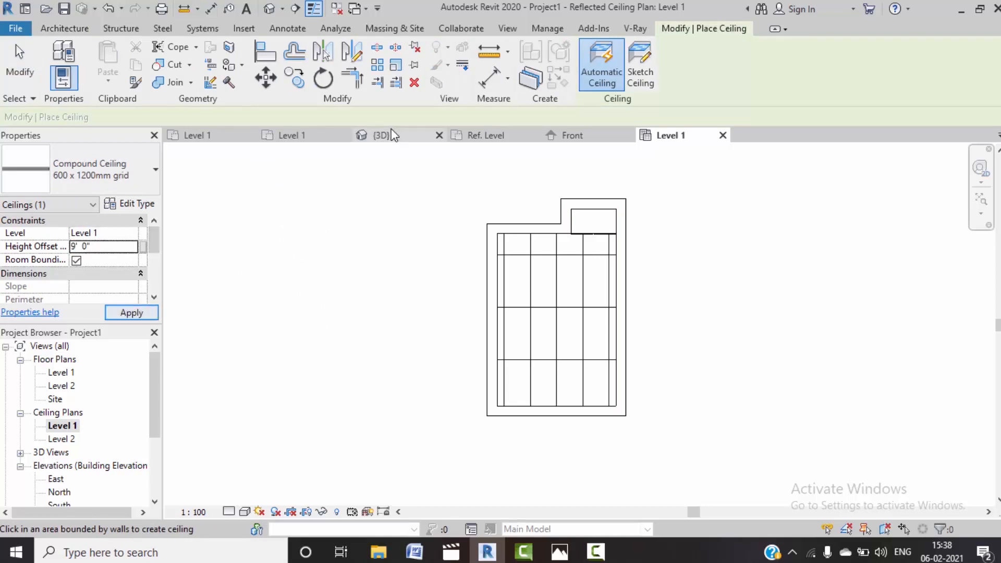
{"action": "left_click", "coordinate": [640, 73]}
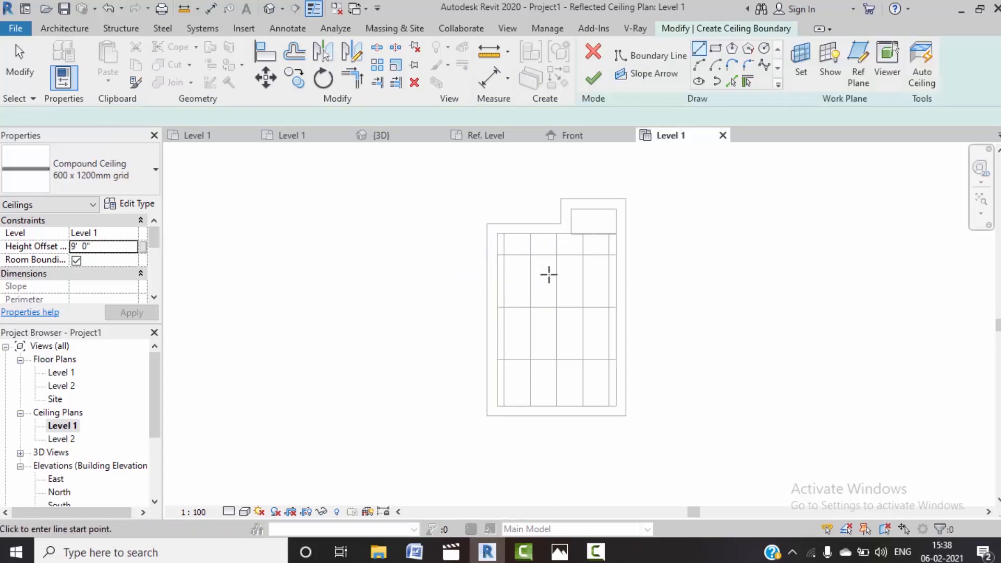
Step: Sketch ceiling boundary lines 1' 6" inside both long walls, deleting the stray line offset 2' from the left wall
{"action": "scroll", "coordinate": [548, 272], "scroll_direction": "up", "scroll_amount": 2}
{"action": "left_click", "coordinate": [732, 82]}
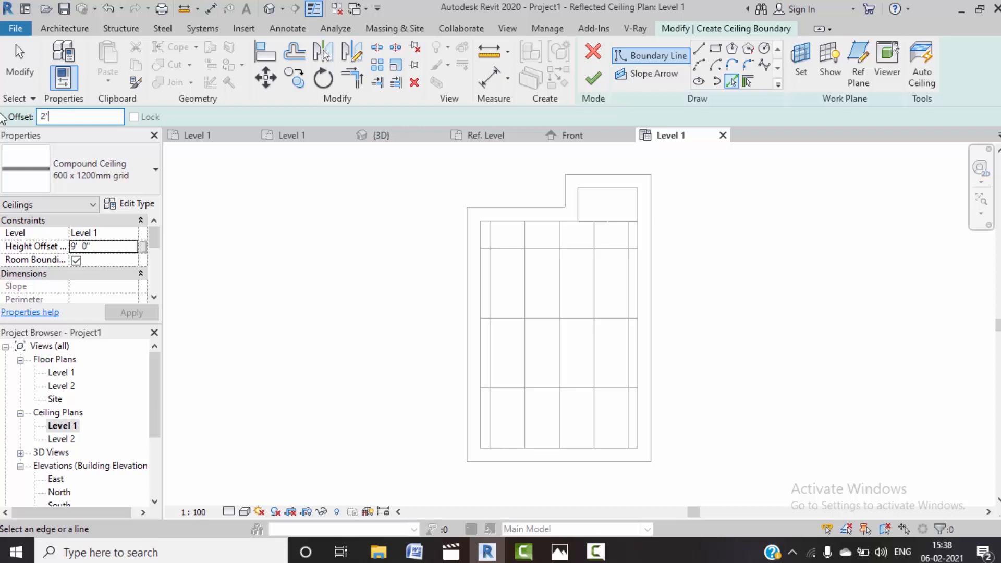
{"action": "left_click", "coordinate": [482, 373]}
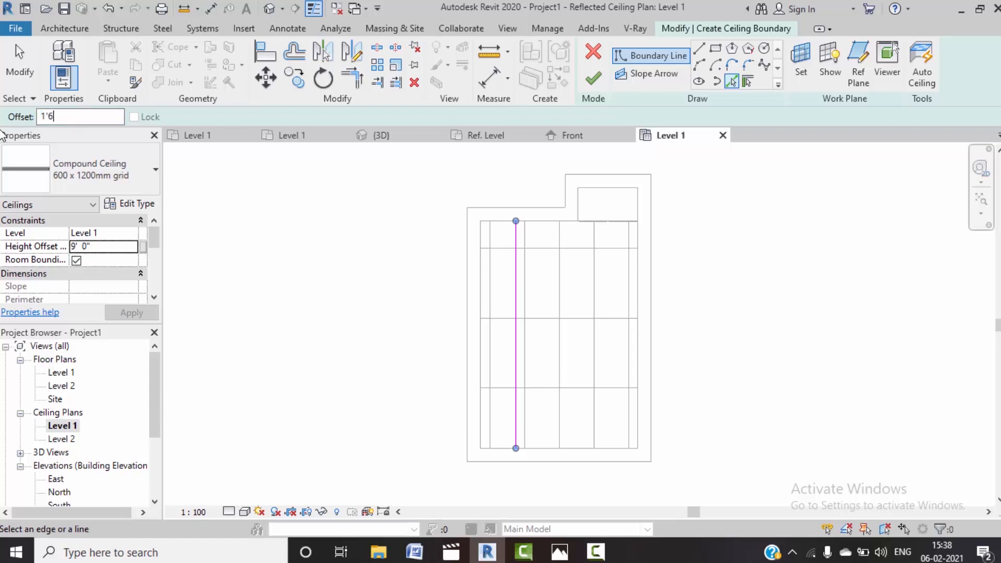
{"action": "left_click", "coordinate": [638, 350]}
{"action": "left_click", "coordinate": [485, 363]}
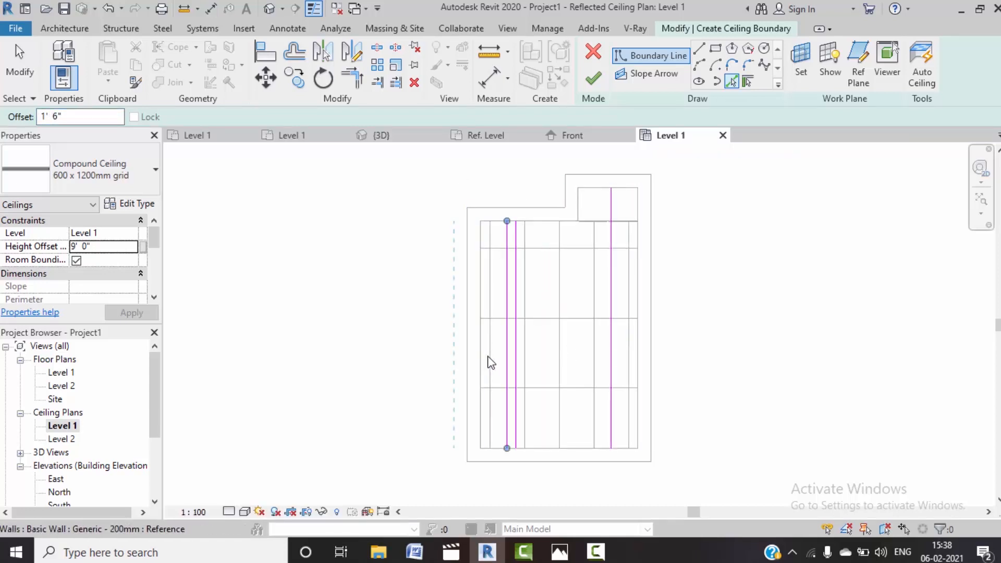
{"action": "key", "text": "Escape"}
{"action": "key", "text": "Escape"}
{"action": "left_click", "coordinate": [518, 366]}
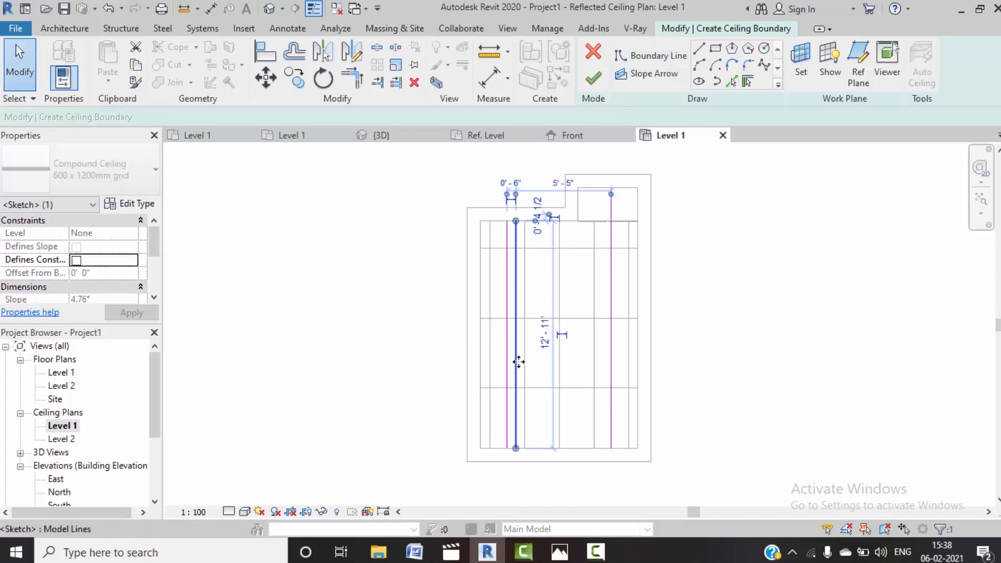
{"action": "key", "text": "Delete"}
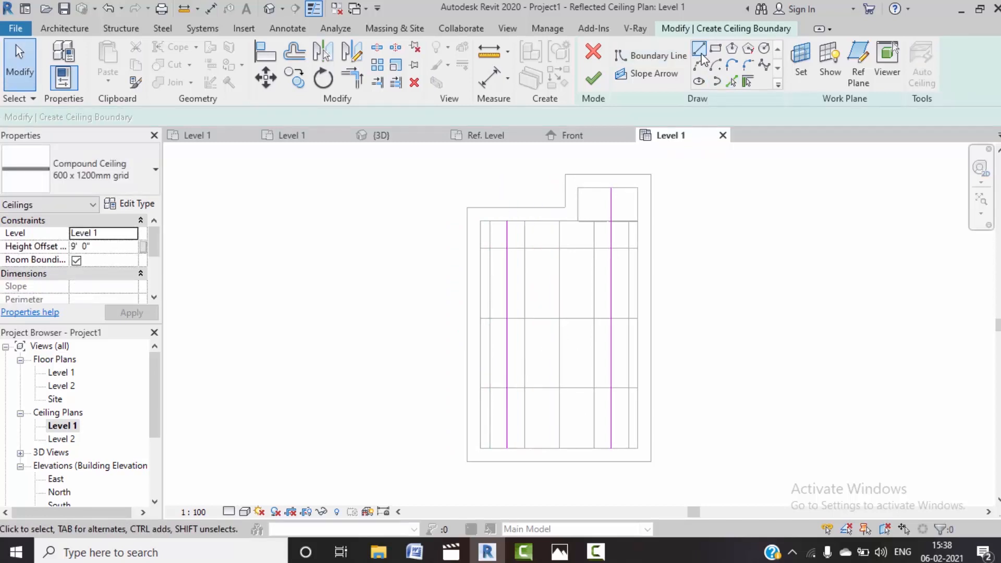
Step: Add ceiling boundary lines offset 1' 6" inward from the room's two short walls
{"action": "left_click", "coordinate": [732, 80]}
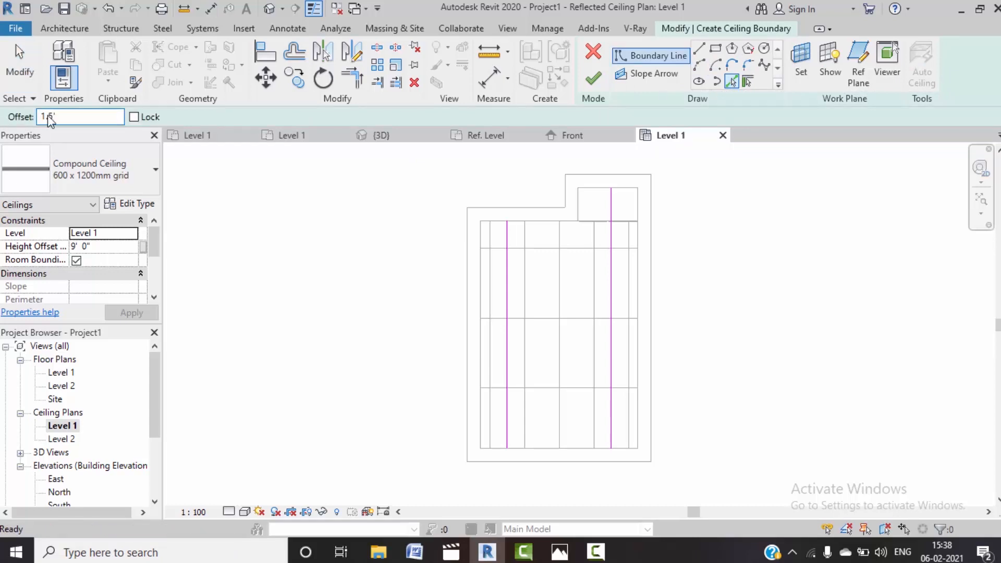
{"action": "left_click", "coordinate": [556, 224]}
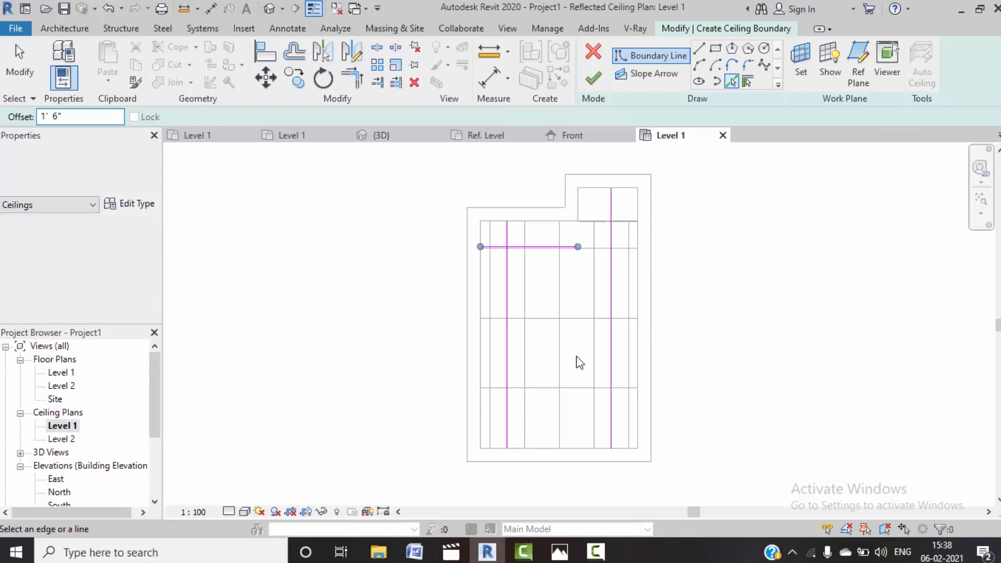
{"action": "left_click", "coordinate": [543, 454]}
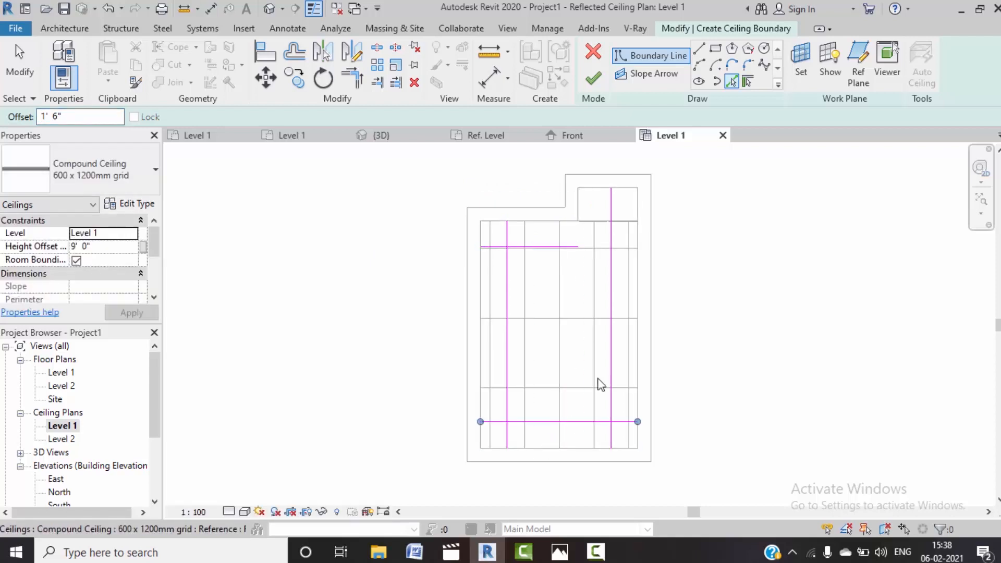
Step: Trim and extend the four boundary lines at their corners into a closed rectangle with Trim/Extend to Corner
{"action": "left_click", "coordinate": [360, 77]}
{"action": "left_click", "coordinate": [505, 257]}
{"action": "left_click", "coordinate": [521, 248]}
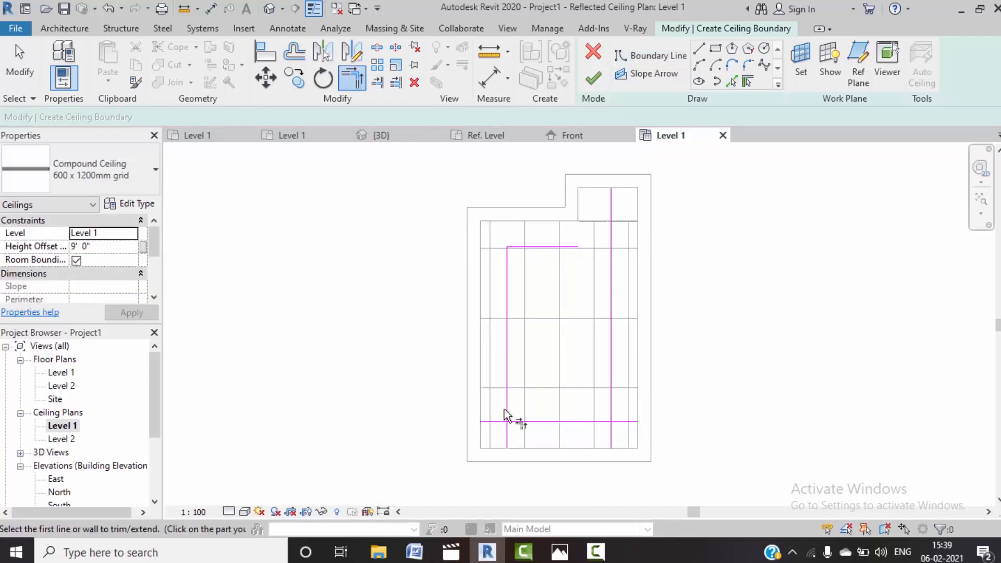
{"action": "left_click", "coordinate": [507, 415]}
{"action": "left_click", "coordinate": [604, 424]}
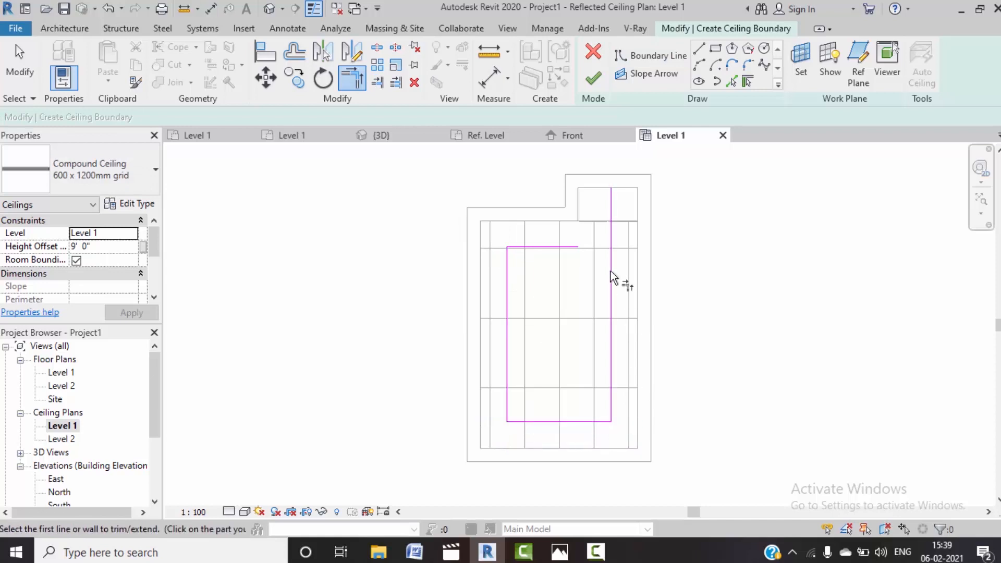
{"action": "left_click", "coordinate": [577, 248]}
{"action": "left_click", "coordinate": [614, 281]}
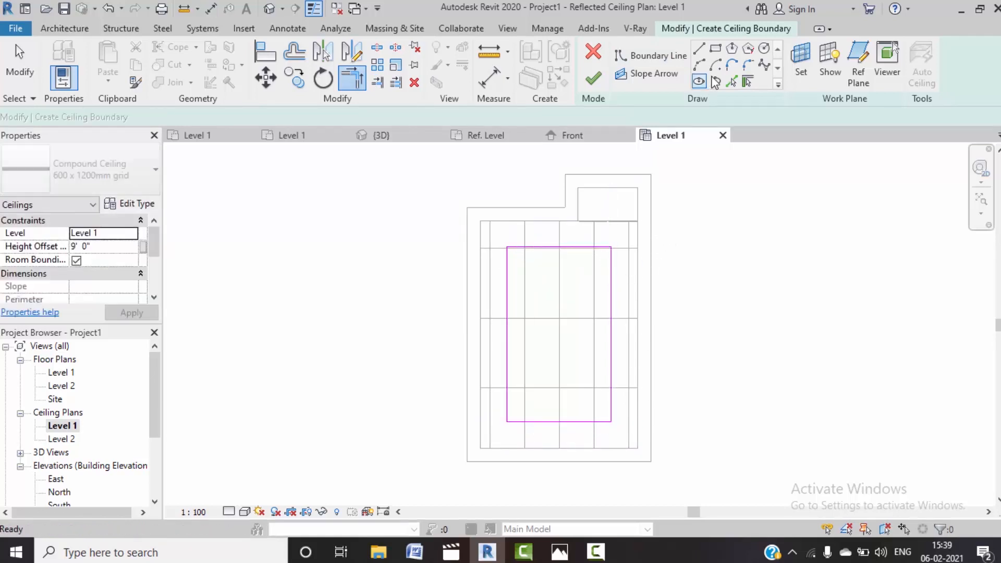
Step: Offset all four sides of the boundary rectangle 9" inward as a second set of boundary lines
{"action": "left_click", "coordinate": [731, 82]}
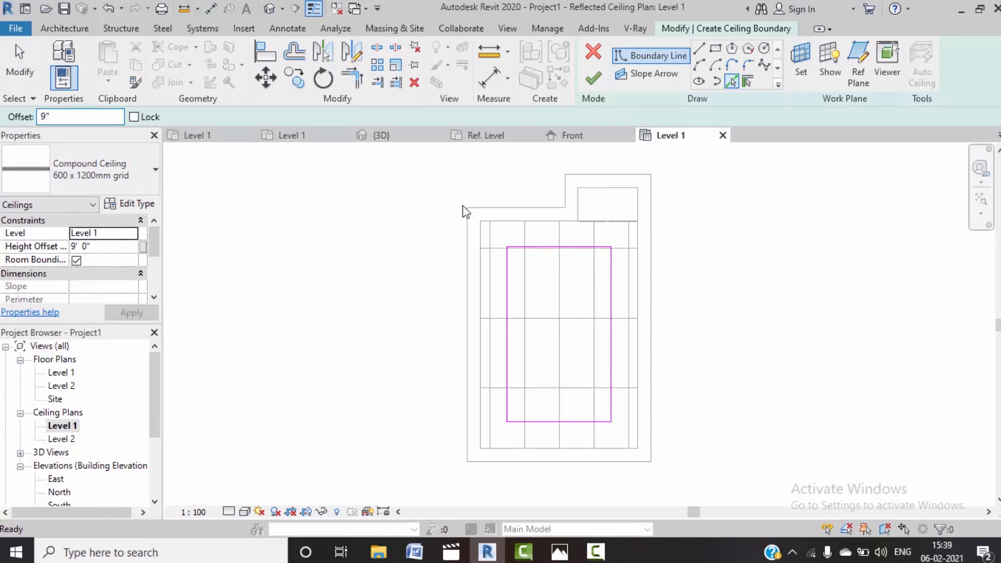
{"action": "scroll", "coordinate": [481, 291], "scroll_direction": "up", "scroll_amount": 3}
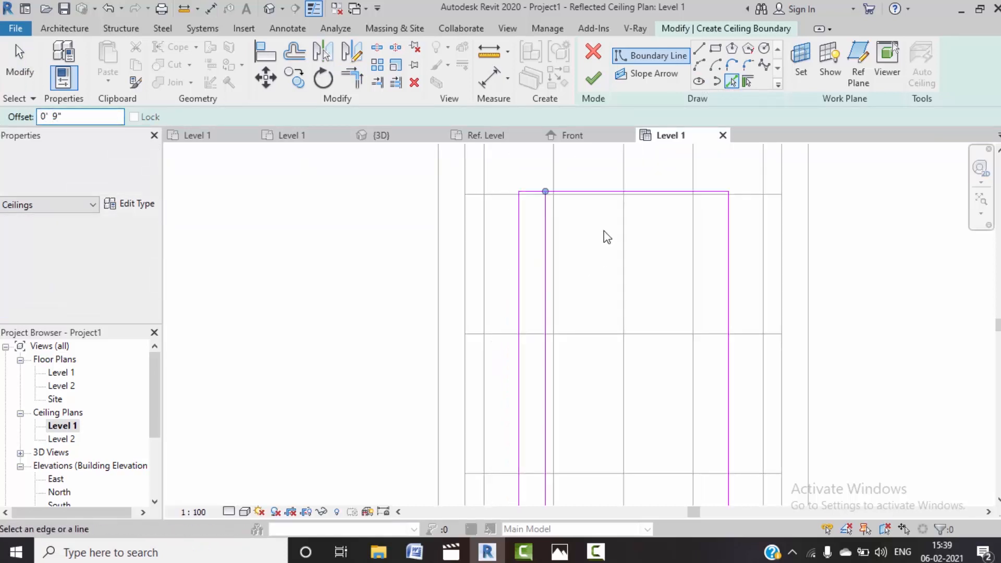
{"action": "left_click", "coordinate": [604, 196]}
{"action": "left_click", "coordinate": [728, 296]}
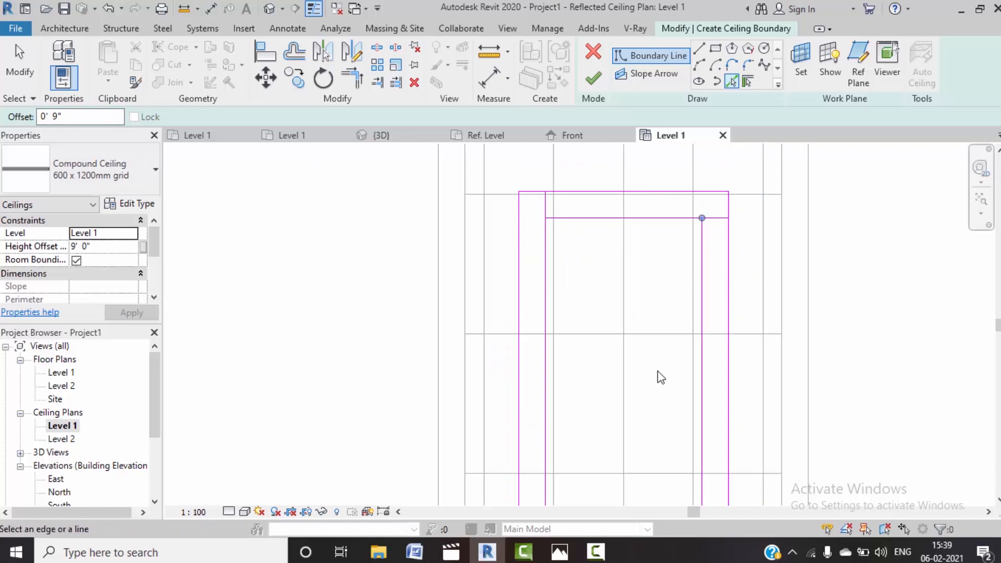
{"action": "middle_click_drag", "start_coordinate": [659, 376], "coordinate": [615, 261]}
{"action": "left_click", "coordinate": [574, 412]}
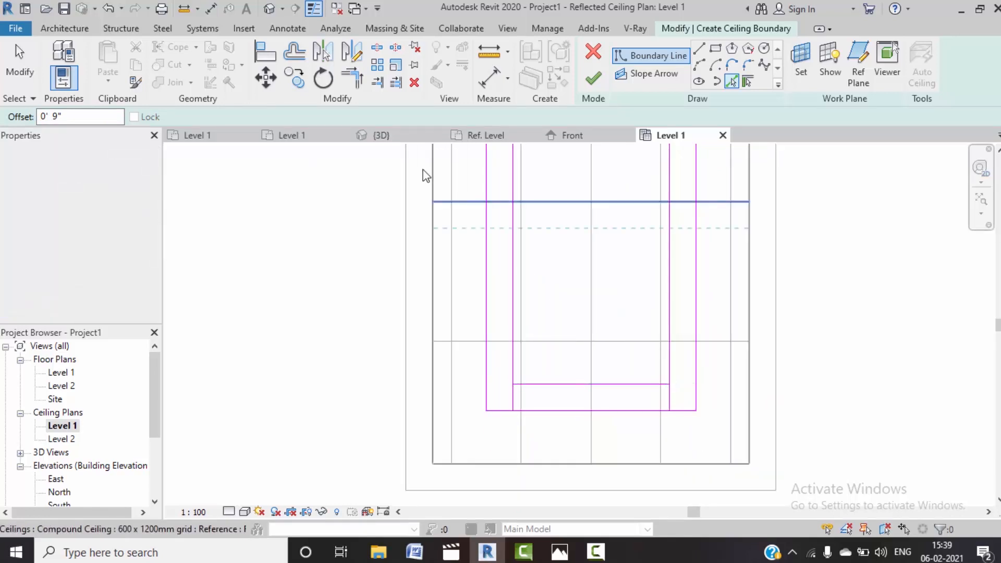
Step: Trim the inner boundary lines into a closed rectangle and finish the ceiling sketch
{"action": "left_click", "coordinate": [352, 78]}
{"action": "left_click", "coordinate": [513, 377]}
{"action": "left_click", "coordinate": [538, 385]}
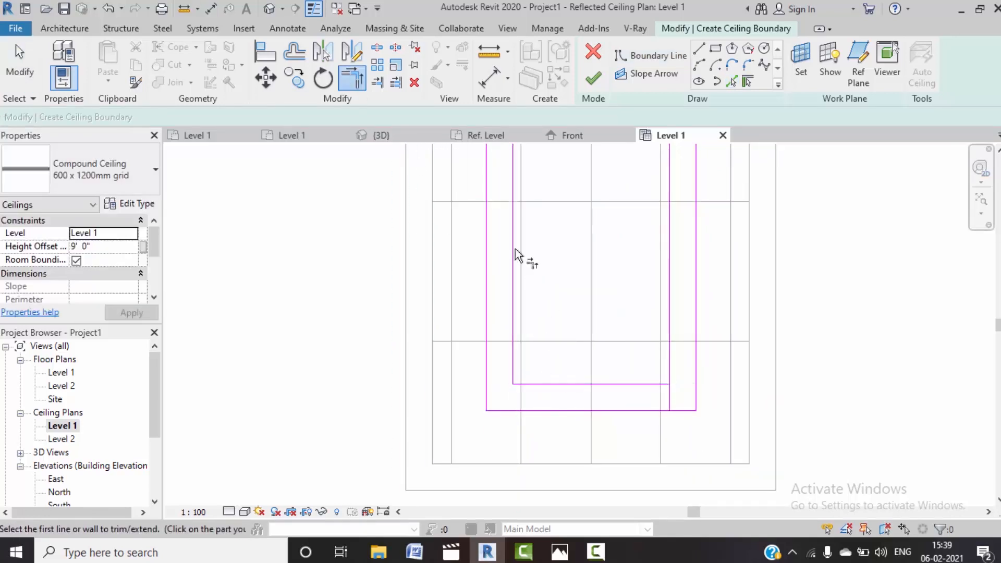
{"action": "mouse_move", "coordinate": [515, 183]}
{"action": "middle_mouse_down"}
{"action": "mouse_move", "coordinate": [518, 276]}
{"action": "mouse_move", "coordinate": [507, 287]}
{"action": "middle_mouse_up"}
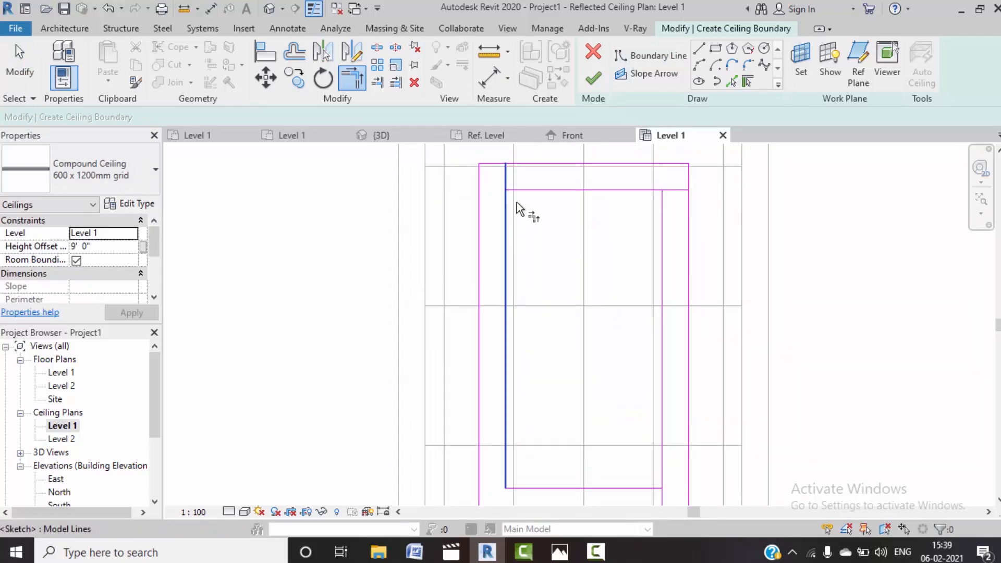
{"action": "left_click", "coordinate": [557, 192]}
{"action": "left_click", "coordinate": [661, 230]}
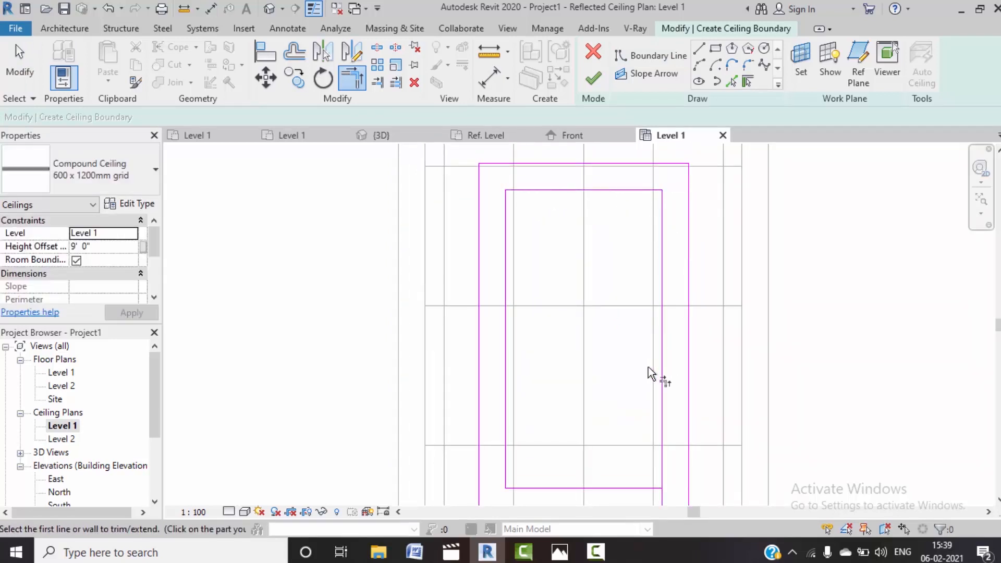
{"action": "left_click", "coordinate": [653, 488]}
{"action": "left_click", "coordinate": [663, 477]}
{"action": "left_click", "coordinate": [589, 78]}
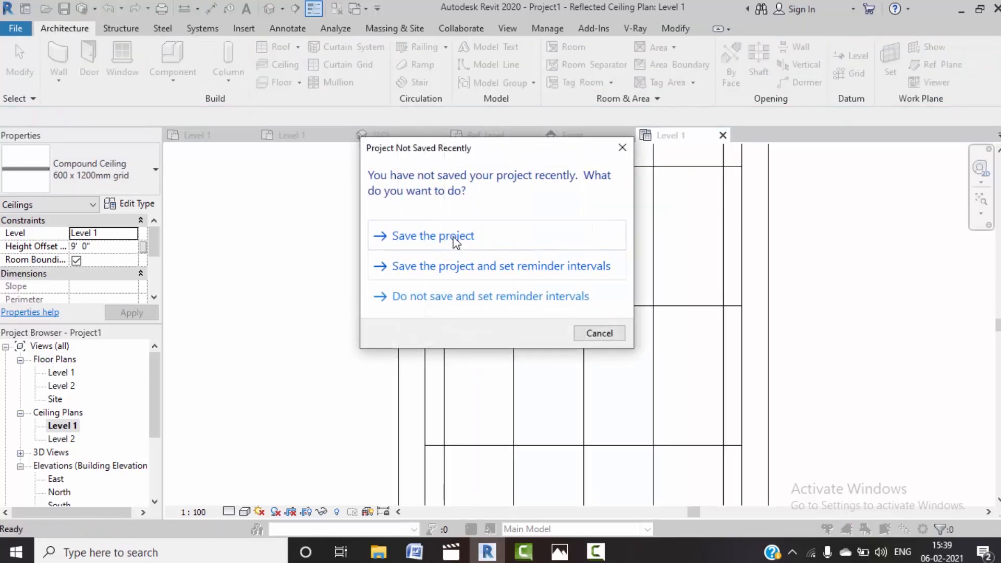
Step: Save the project on the Desktop as Project1 and clear the ceiling selection
{"action": "left_click", "coordinate": [453, 238]}
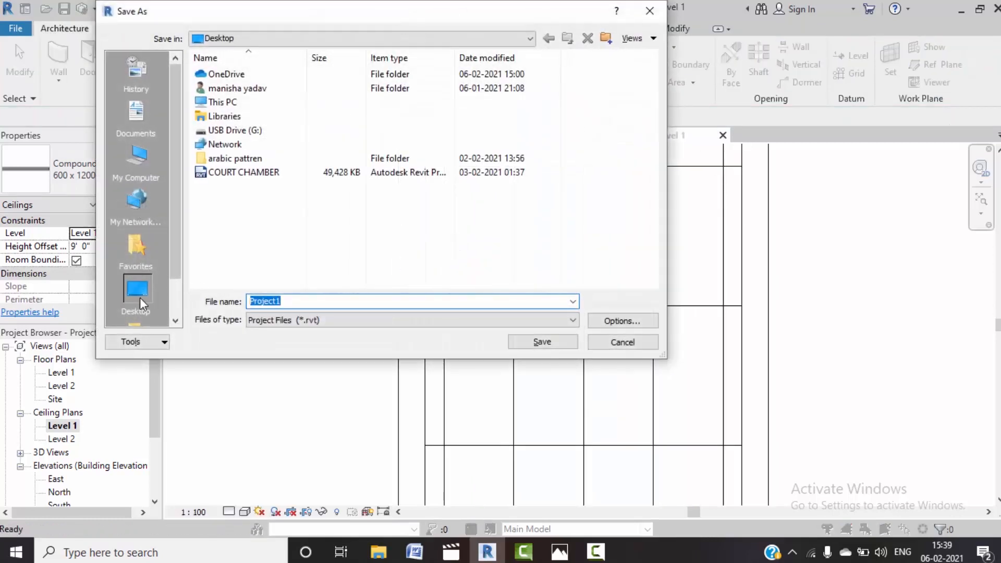
{"action": "left_click", "coordinate": [534, 343]}
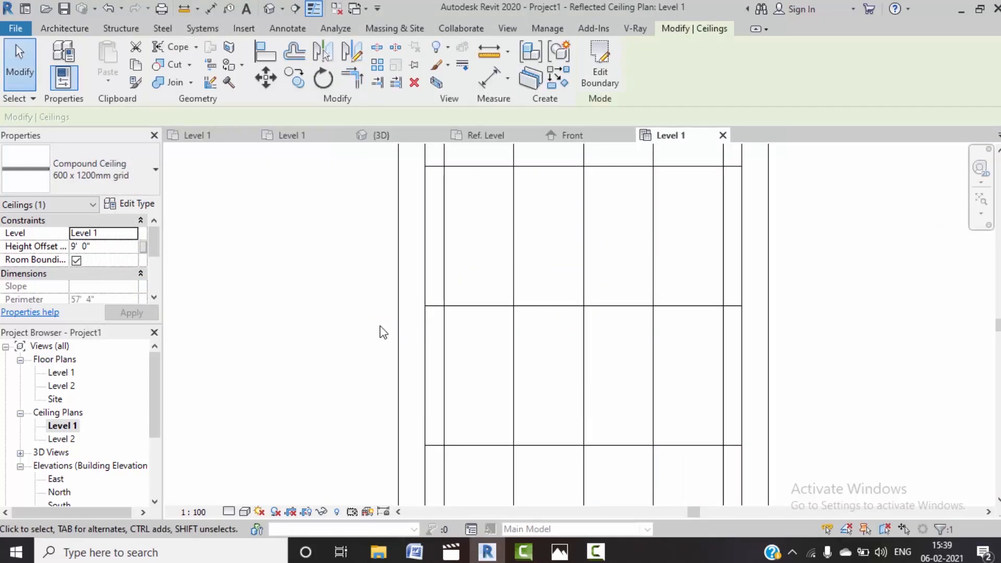
{"action": "left_click", "coordinate": [380, 331]}
Step: Temporarily hide the long wall in front of the room in the 3D view to expose the ceilings from the side
{"action": "left_click", "coordinate": [378, 135]}
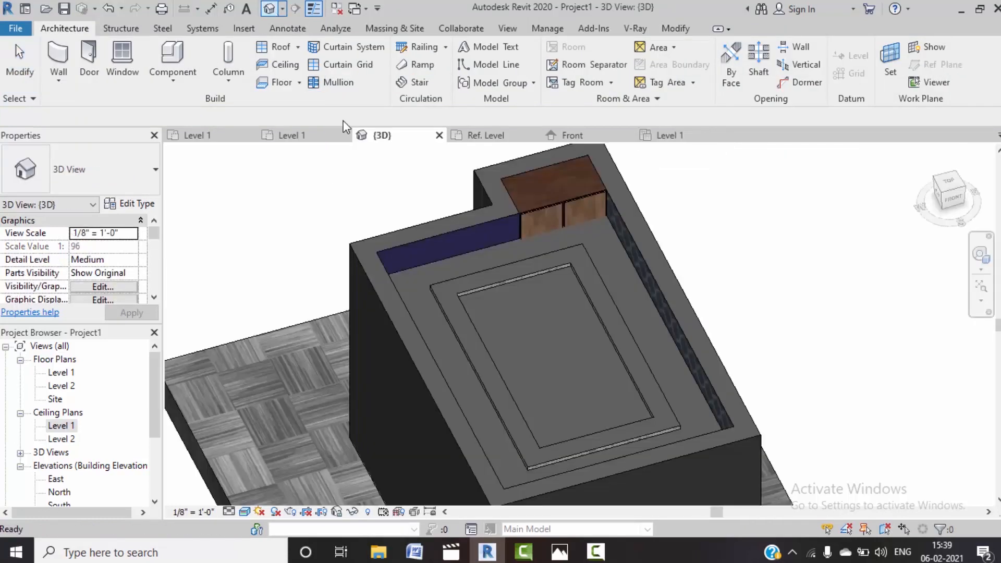
{"action": "middle_click_drag", "start_coordinate": [500, 446], "coordinate": [565, 329], "text": "shift"}
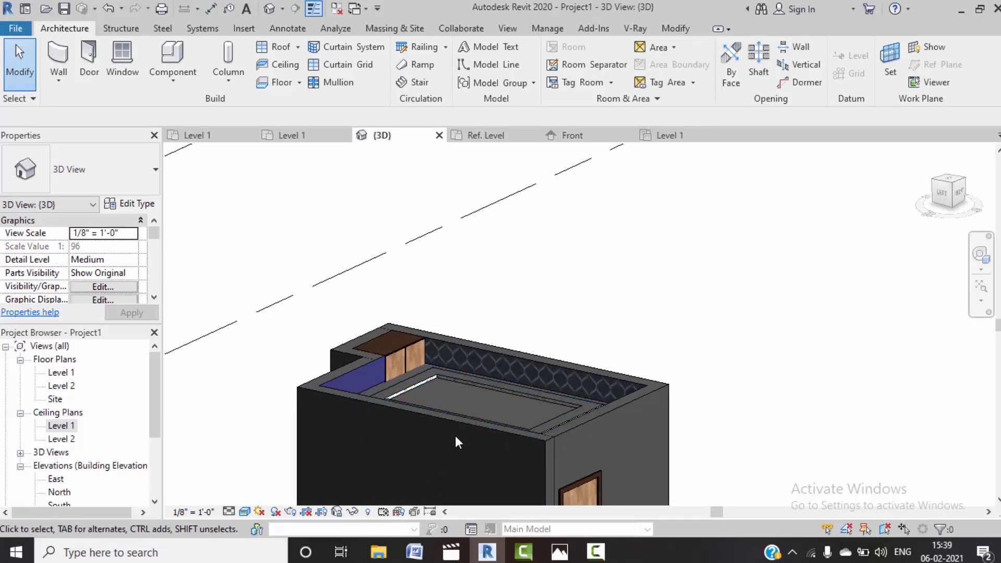
{"action": "middle_click_drag", "start_coordinate": [455, 436], "coordinate": [436, 409], "text": "shift"}
{"action": "left_click", "coordinate": [435, 408]}
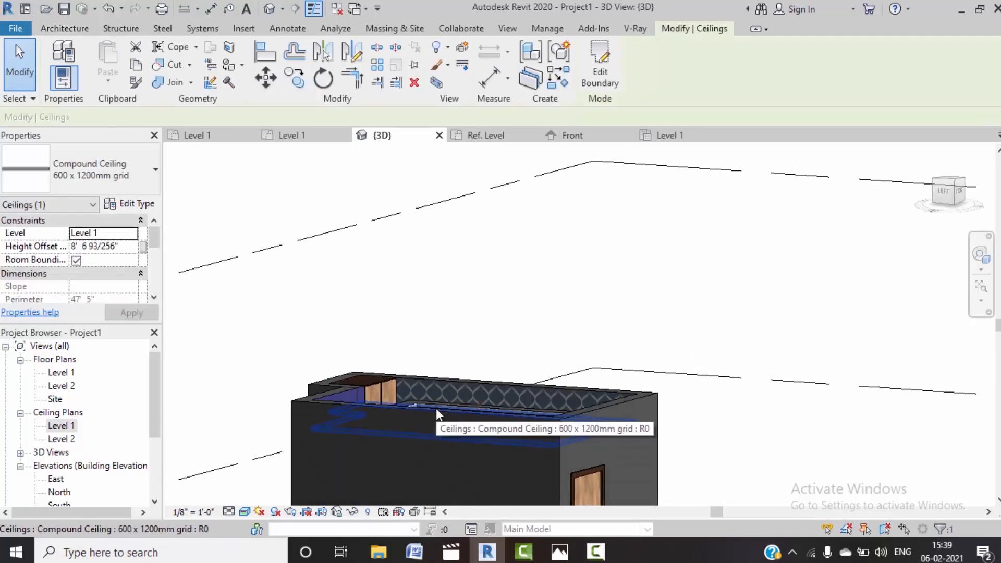
{"action": "left_click", "coordinate": [338, 333]}
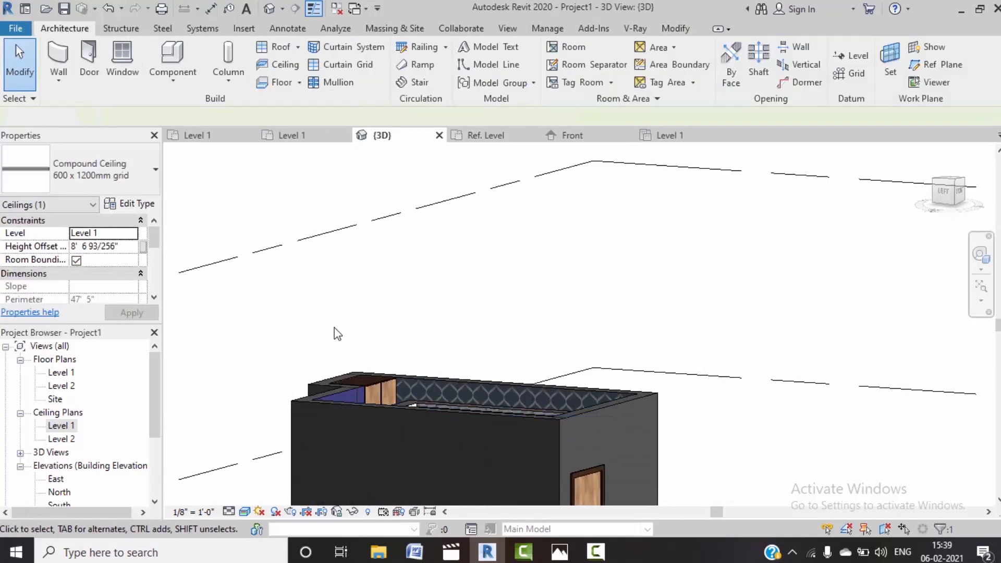
{"action": "left_click", "coordinate": [374, 411]}
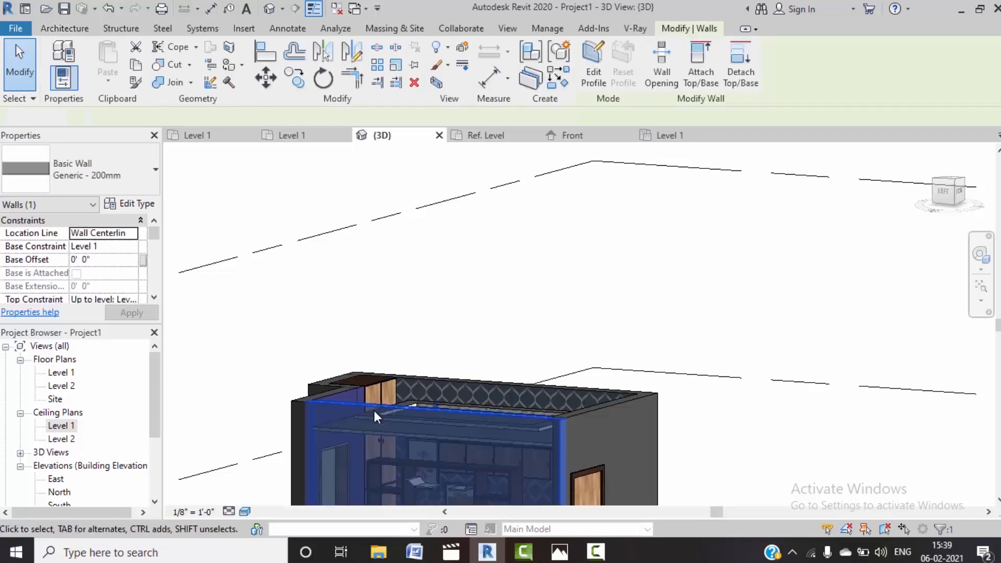
{"action": "key", "text": "h"}
{"action": "key", "text": "h"}
{"action": "middle_click_drag", "start_coordinate": [384, 421], "coordinate": [472, 449], "text": "shift"}
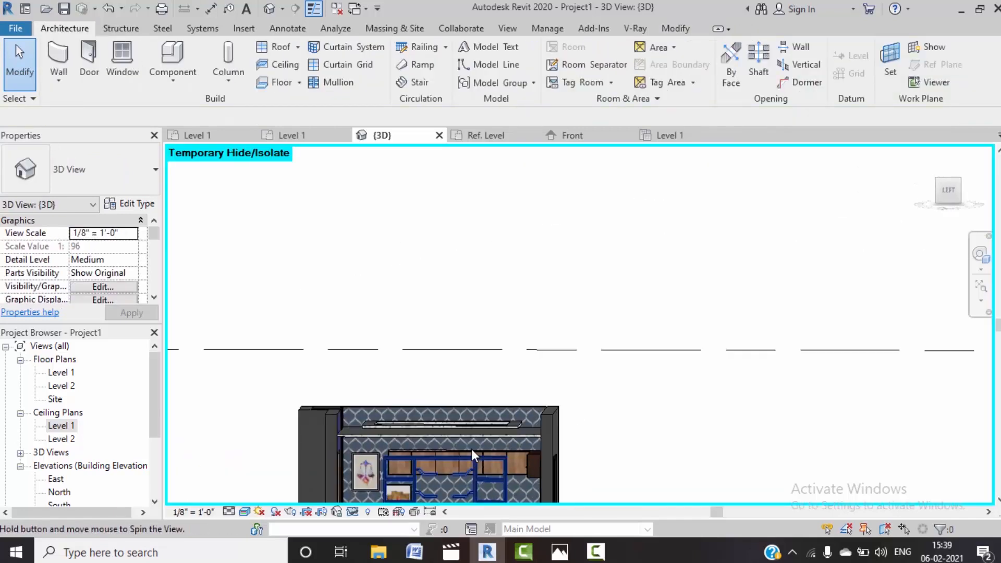
Step: Set the height offset of the room-wide ceiling to 9' 3"
{"action": "left_click", "coordinate": [411, 436]}
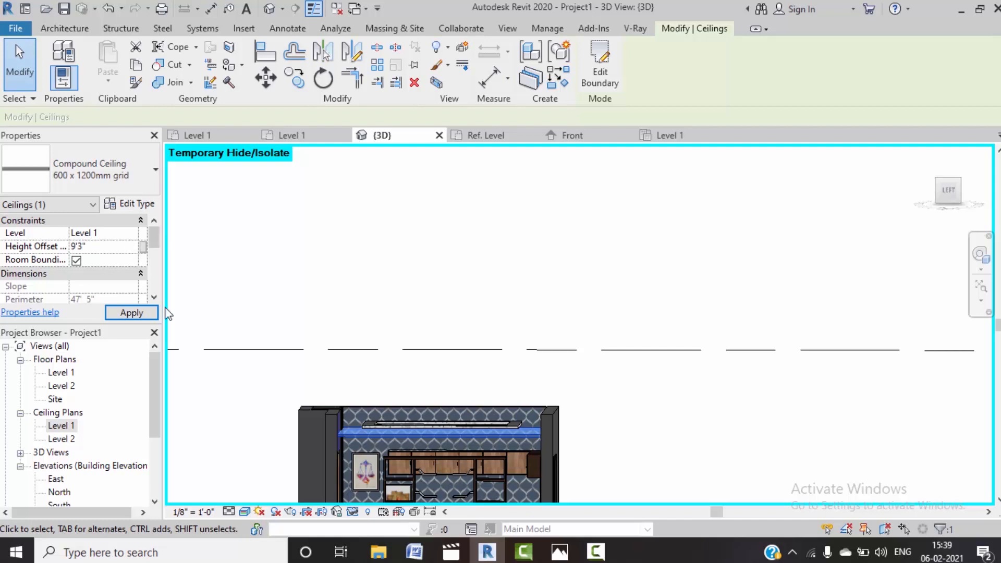
{"action": "left_click", "coordinate": [139, 314]}
{"action": "left_click", "coordinate": [264, 315]}
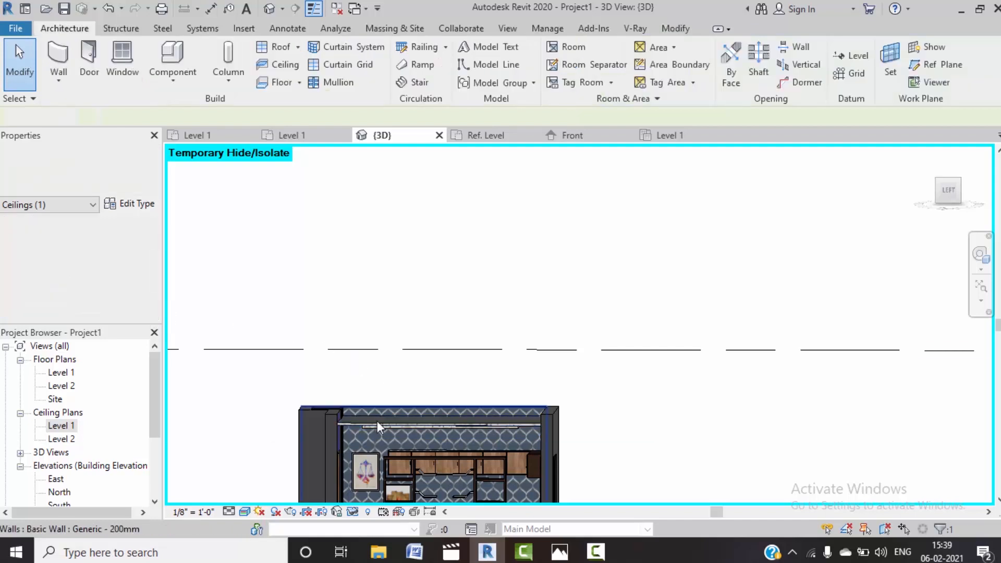
Step: Set the height offset of the dropped rectangular frame ceiling to 9' 1.5" and clear the selection
{"action": "scroll", "coordinate": [377, 421], "scroll_direction": "up", "scroll_amount": 2}
{"action": "left_click", "coordinate": [950, 189]}
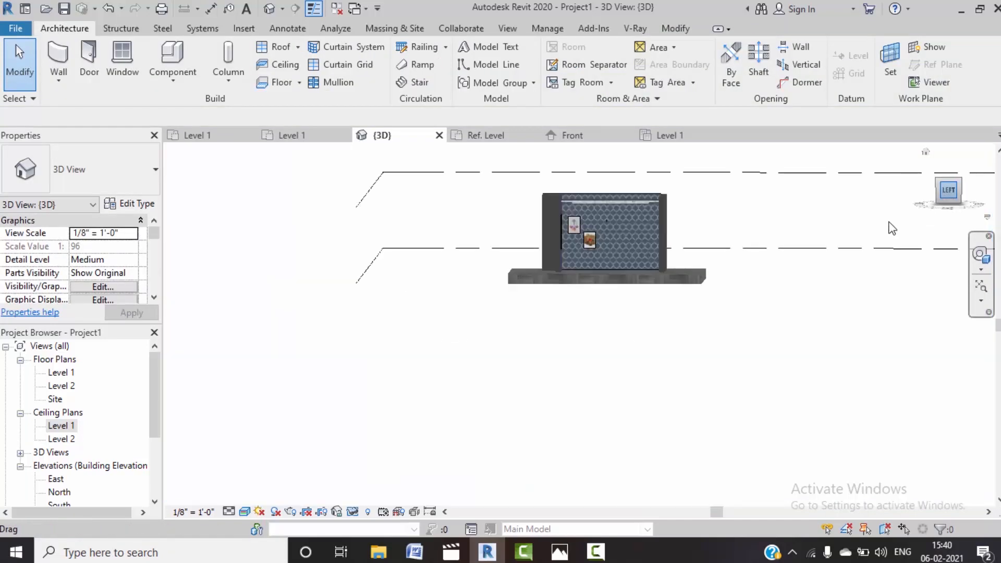
{"action": "scroll", "coordinate": [528, 324], "scroll_direction": "up", "scroll_amount": 10}
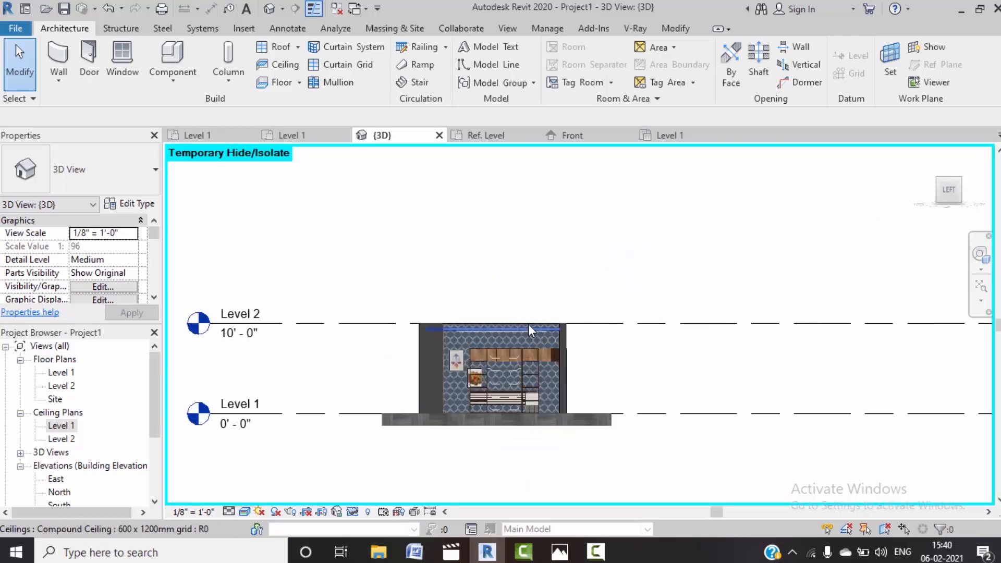
{"action": "left_click", "coordinate": [518, 349]}
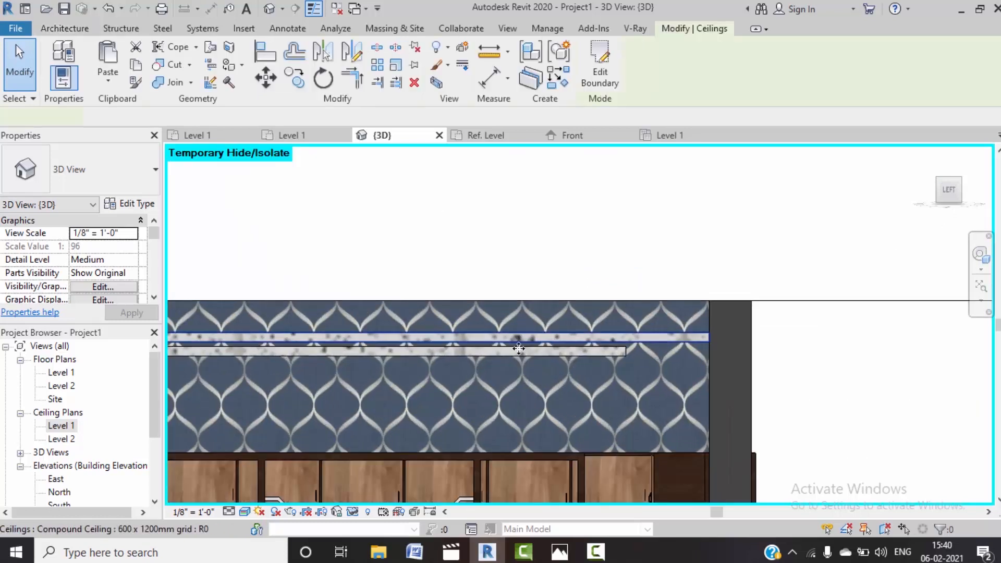
{"action": "left_click", "coordinate": [545, 248]}
{"action": "left_click", "coordinate": [524, 355]}
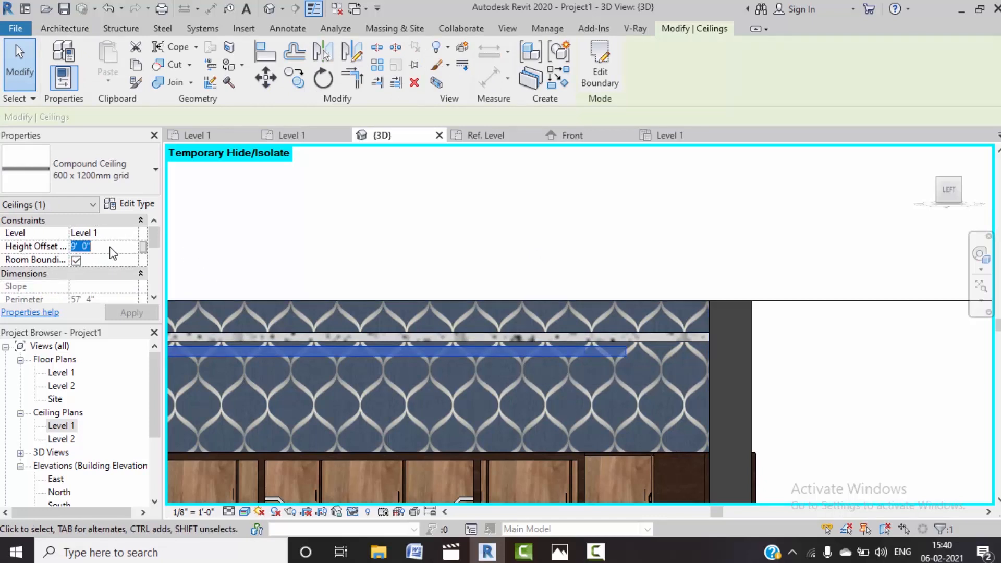
{"action": "type", "text": "9'"}
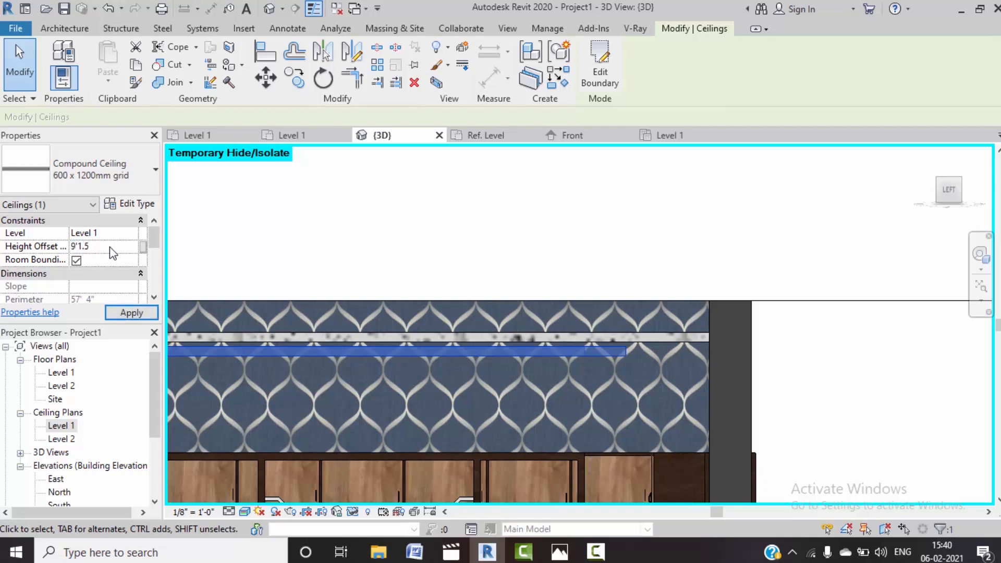
{"action": "left_click", "coordinate": [144, 314]}
{"action": "key", "text": "Escape"}
{"action": "scroll", "coordinate": [593, 257], "scroll_direction": "down", "scroll_amount": 4}
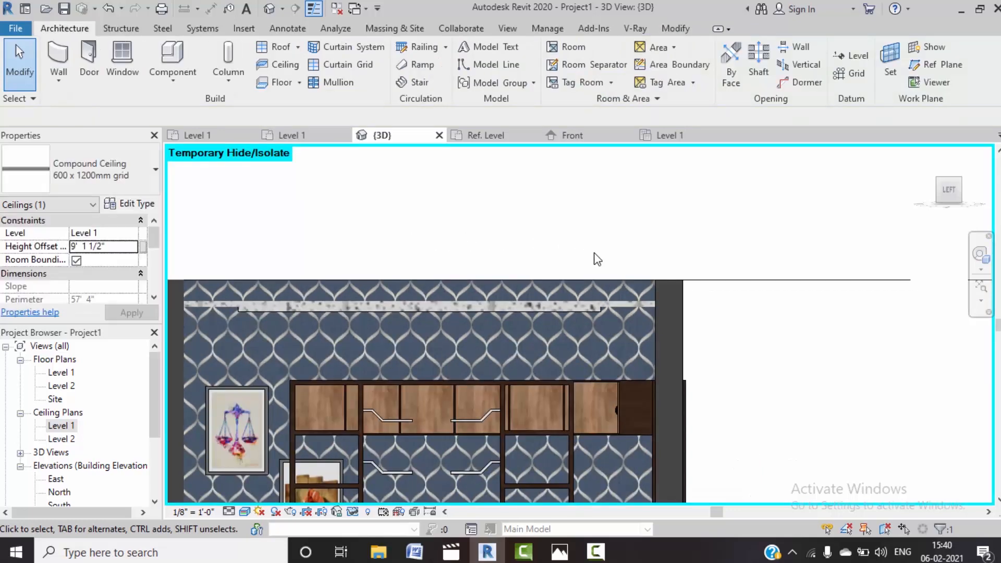
Step: Assign the wooden material to the Finish 2 layer of the dropped frame's 600 x 1200mm grid ceiling type
{"action": "middle_click_drag", "start_coordinate": [499, 246], "coordinate": [521, 224], "text": "shift"}
{"action": "middle_click_drag", "start_coordinate": [474, 337], "coordinate": [375, 448]}
{"action": "scroll", "coordinate": [459, 292], "scroll_direction": "up", "scroll_amount": 5}
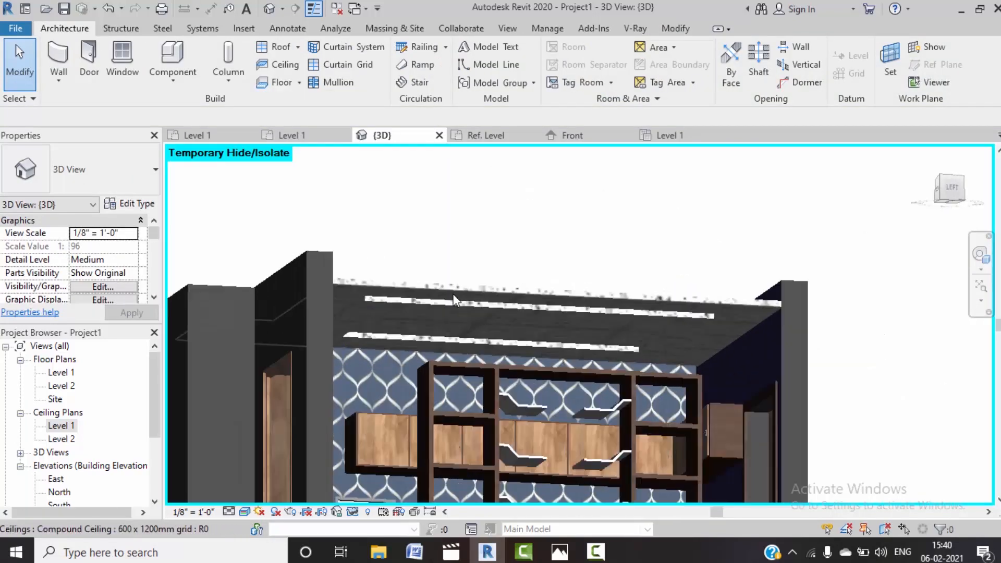
{"action": "left_click", "coordinate": [456, 309]}
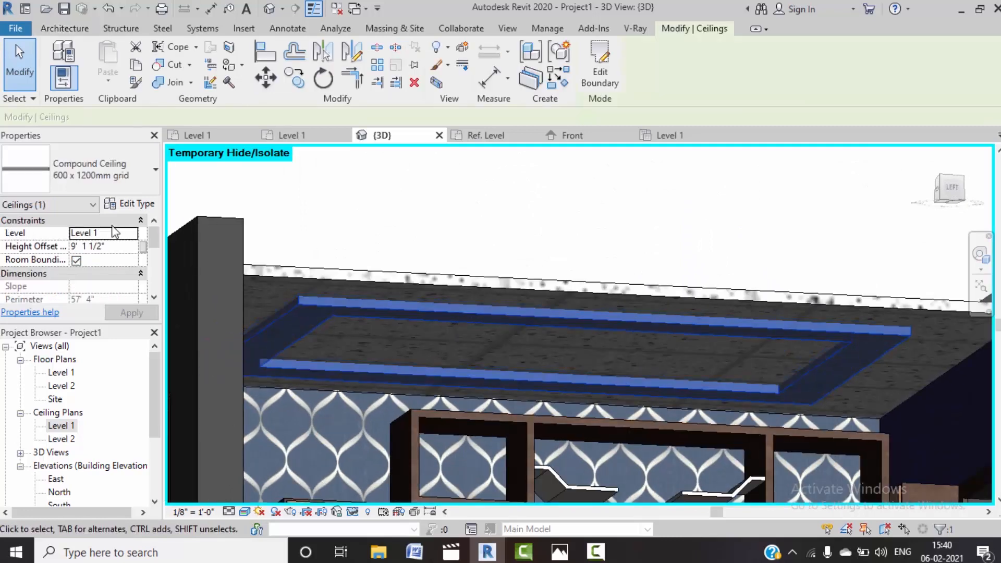
{"action": "left_click", "coordinate": [130, 205]}
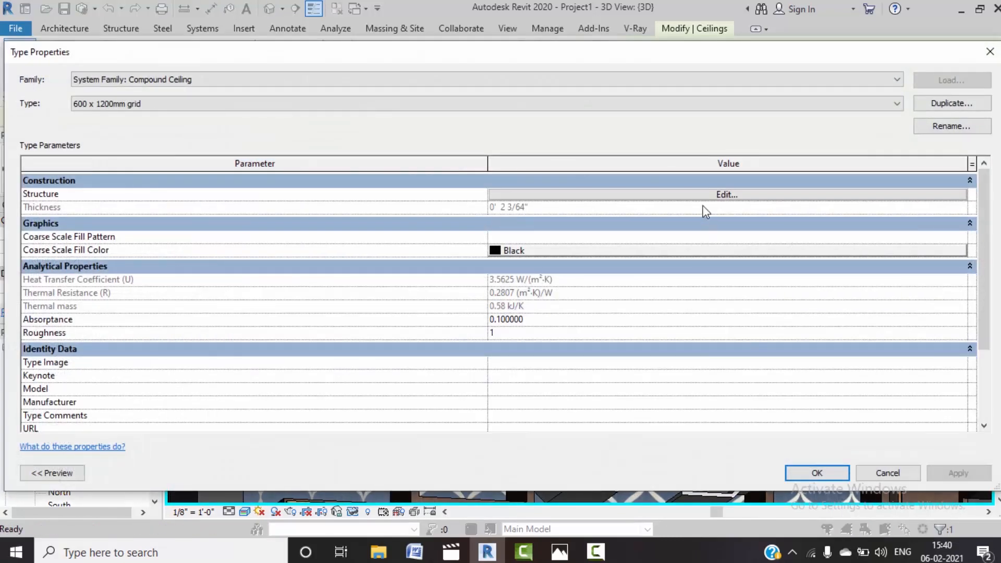
{"action": "left_click", "coordinate": [706, 195]}
{"action": "left_click", "coordinate": [520, 220]}
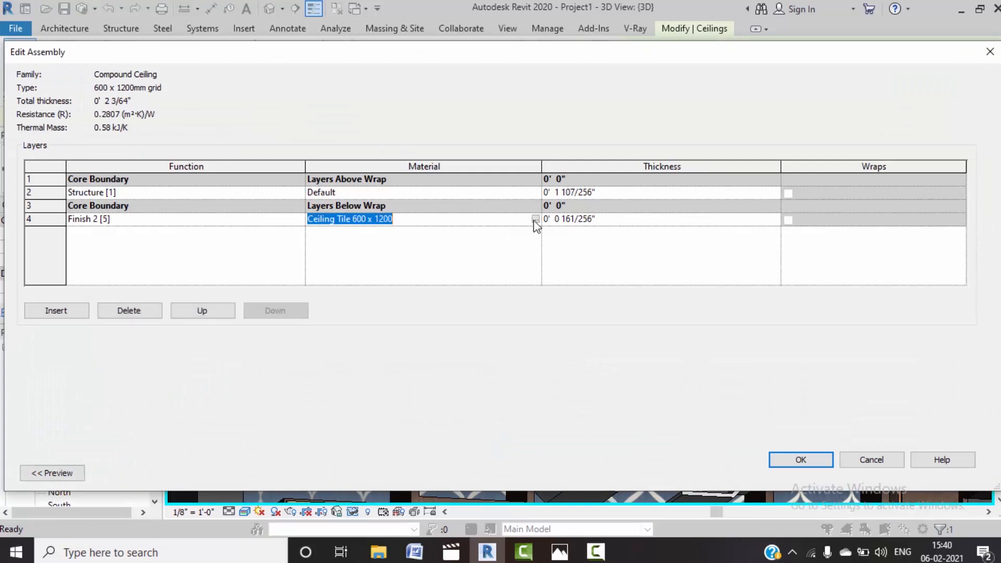
{"action": "left_click", "coordinate": [536, 219]}
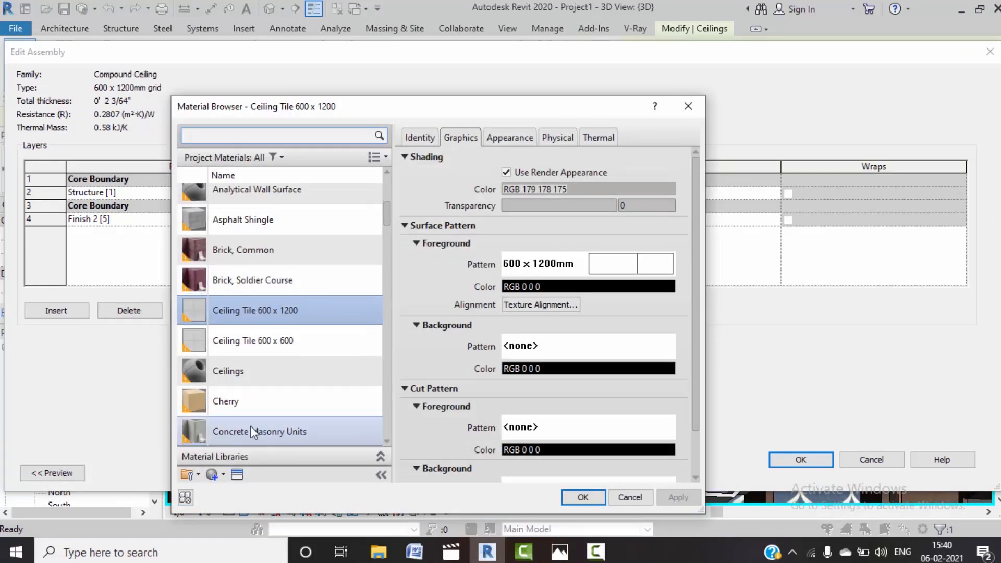
{"action": "scroll", "coordinate": [252, 426], "scroll_direction": "down", "scroll_amount": 5}
{"action": "scroll", "coordinate": [250, 427], "scroll_direction": "down", "scroll_amount": 15}
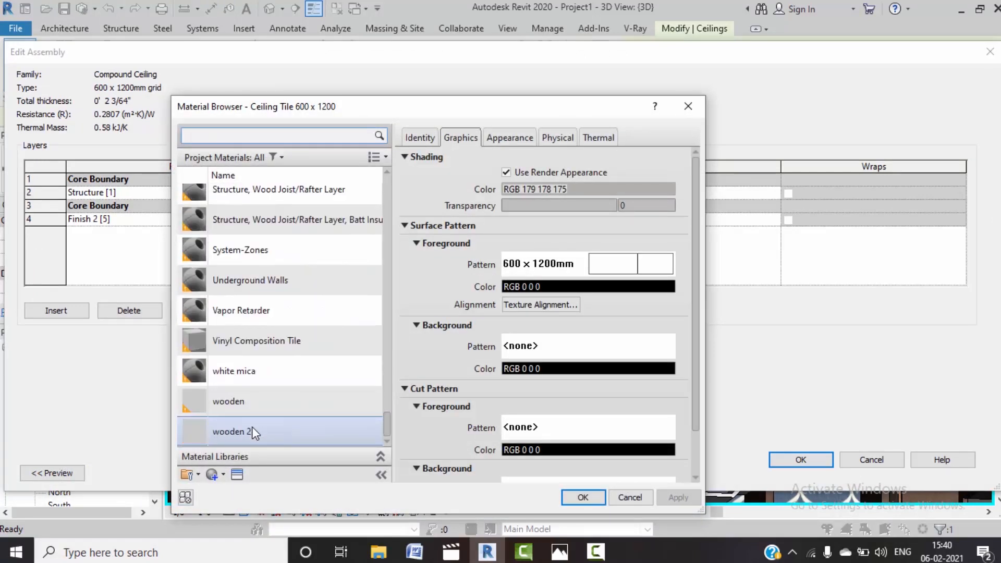
{"action": "left_click", "coordinate": [260, 405]}
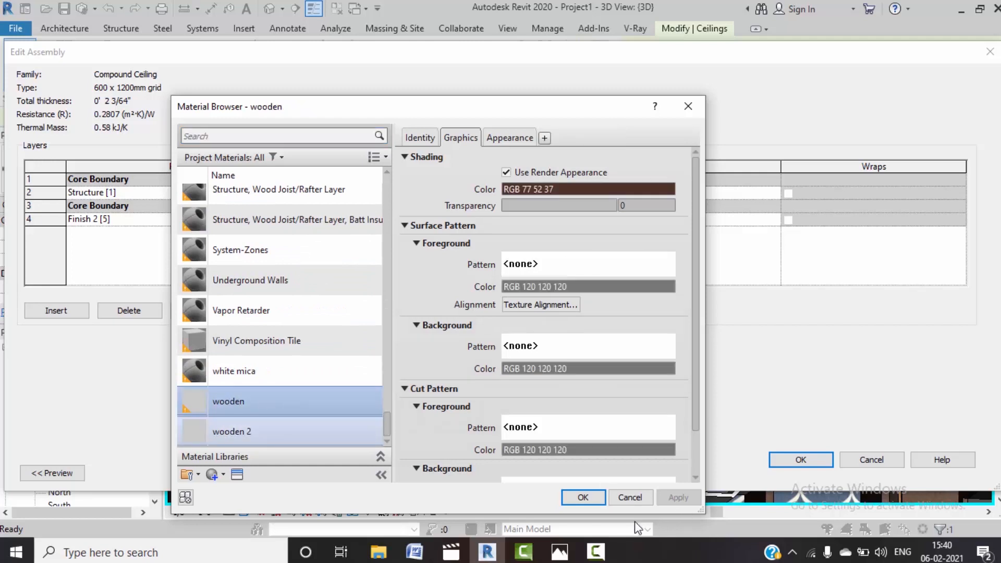
{"action": "left_click", "coordinate": [583, 498]}
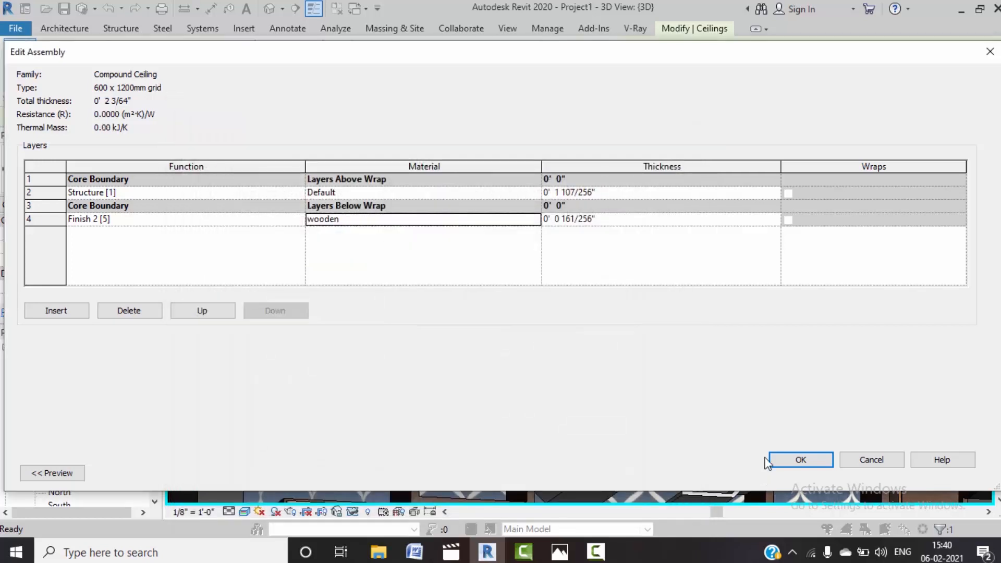
Step: Set the Structure layer's material to wooden as well and apply the changes to the ceiling type
{"action": "left_click", "coordinate": [351, 193]}
{"action": "left_click", "coordinate": [352, 220]}
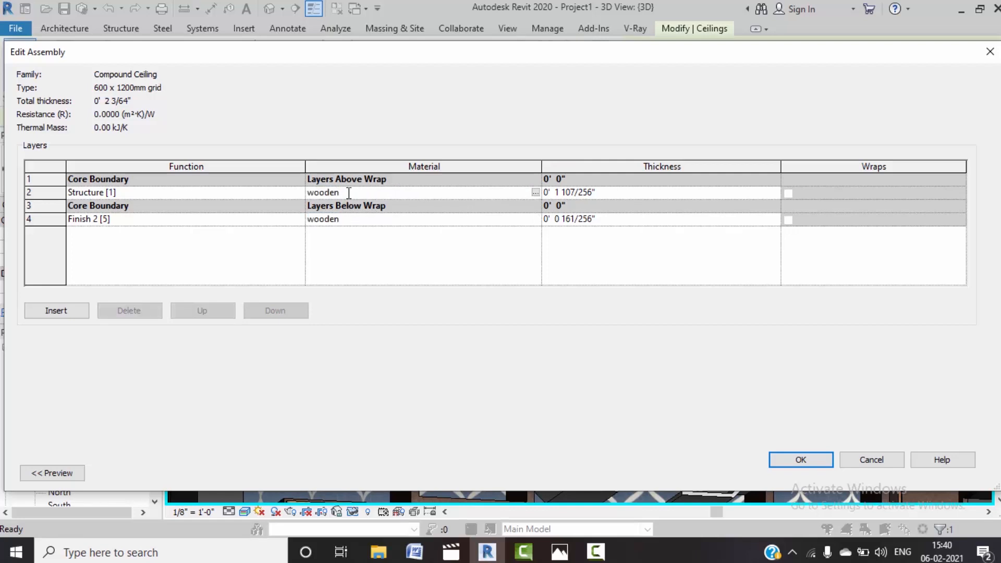
{"action": "left_click", "coordinate": [806, 461]}
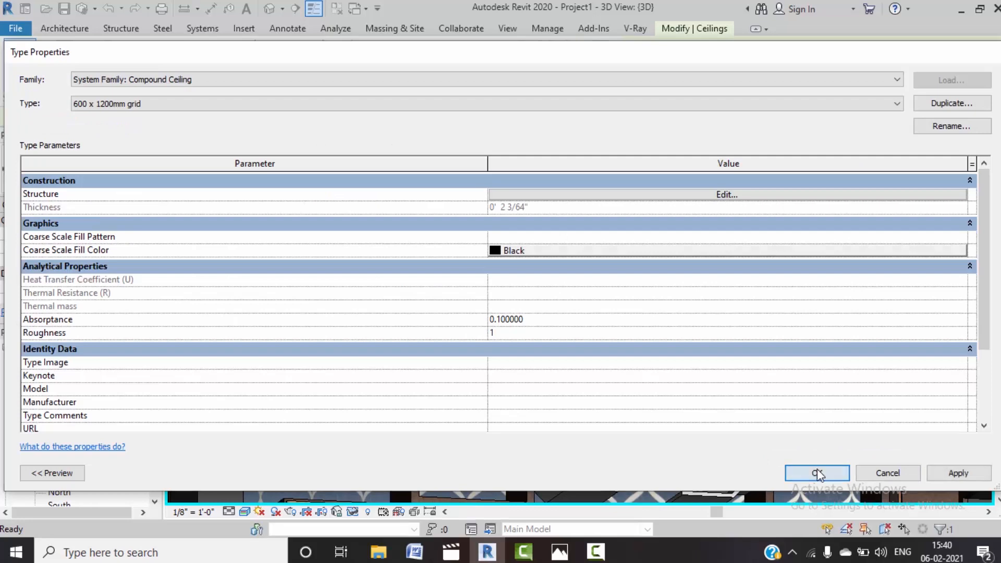
{"action": "left_click", "coordinate": [816, 470]}
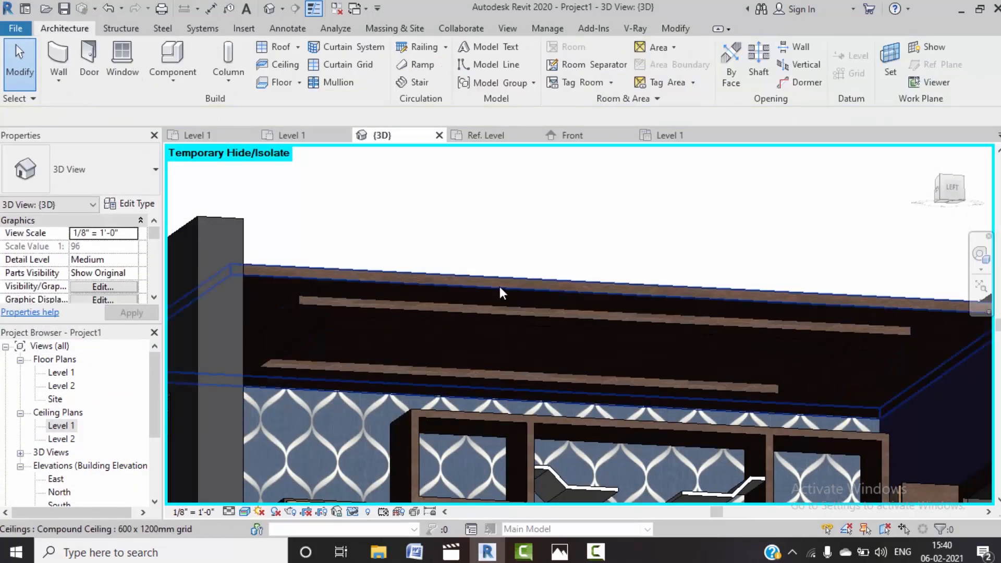
Step: Duplicate the room-wide ceiling's type under the suggested name
{"action": "left_click", "coordinate": [500, 286]}
{"action": "left_click", "coordinate": [131, 204]}
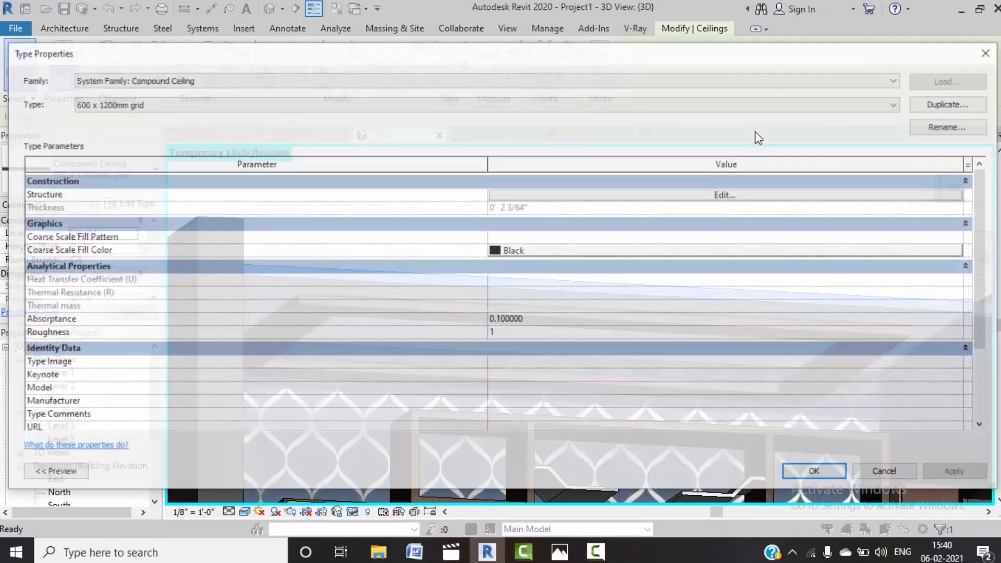
{"action": "left_click", "coordinate": [951, 103]}
{"action": "left_click", "coordinate": [503, 300]}
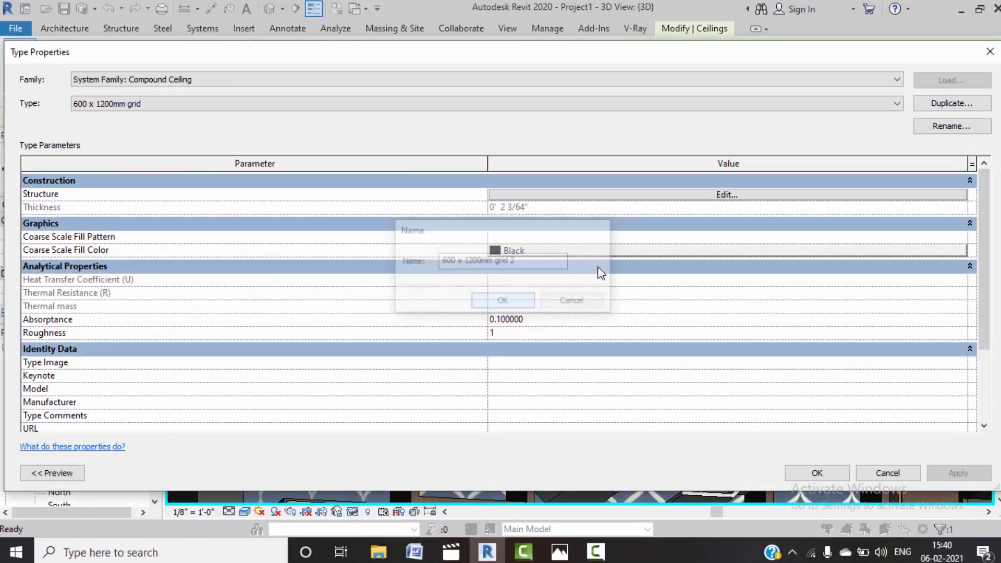
Step: Assign the white mica material to the Finish 2 layer of the duplicated ceiling type
{"action": "left_click", "coordinate": [693, 195]}
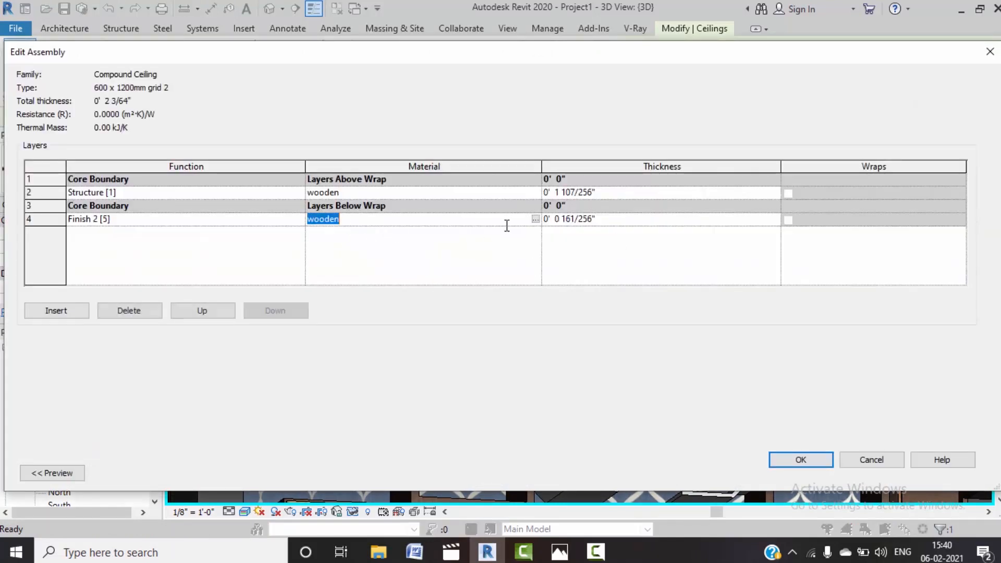
{"action": "left_click", "coordinate": [536, 218]}
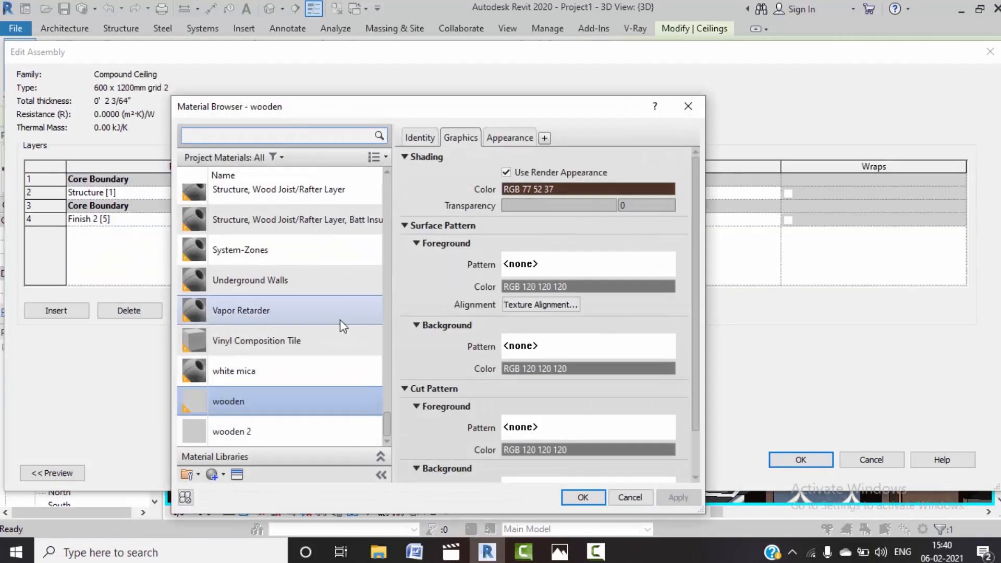
{"action": "left_click", "coordinate": [315, 369]}
{"action": "left_click", "coordinate": [580, 498]}
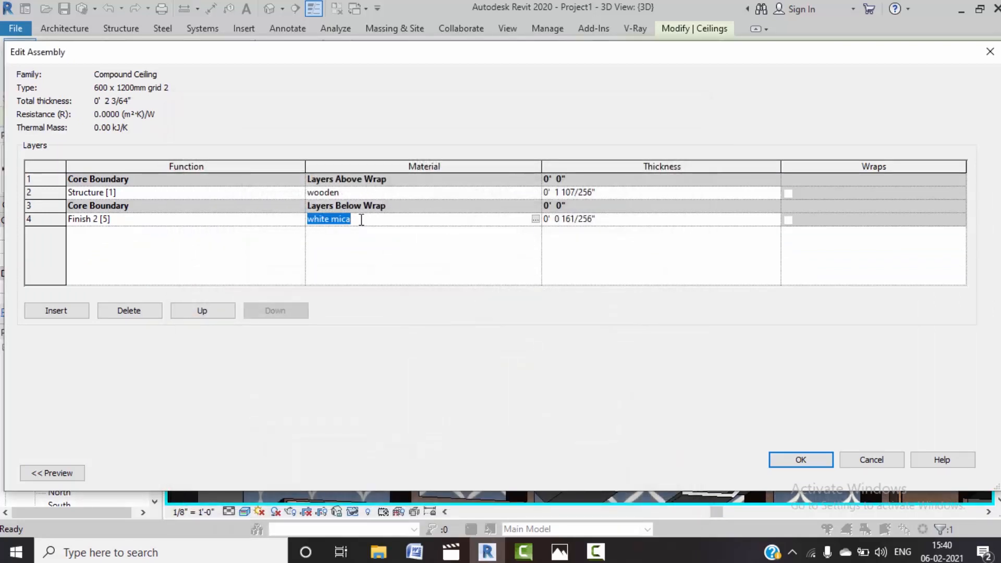
Step: Set the duplicated type's Structure layer to white mica, apply the type changes and deselect the room-wide ceiling
{"action": "left_click", "coordinate": [354, 192]}
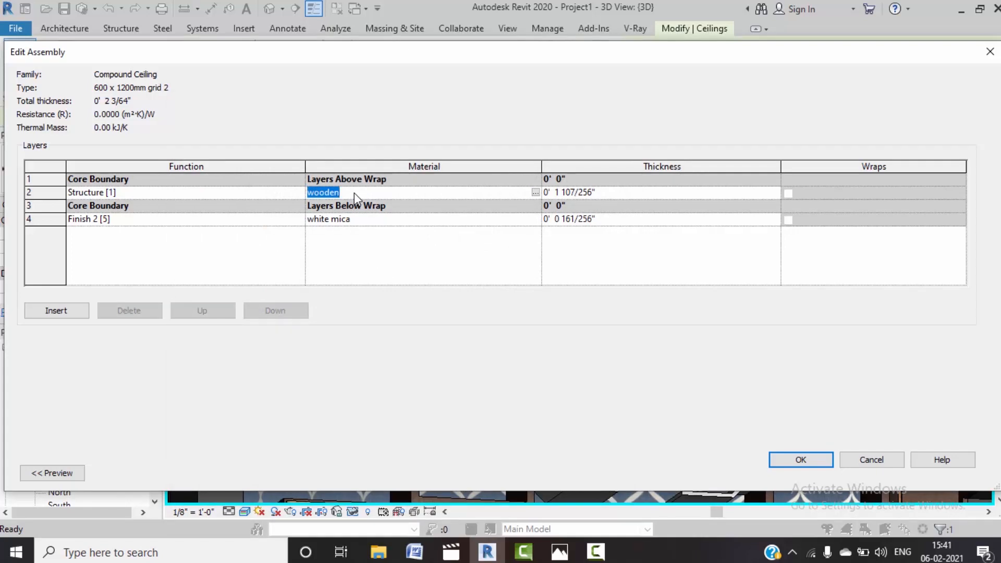
{"action": "type", "text": "white mica"}
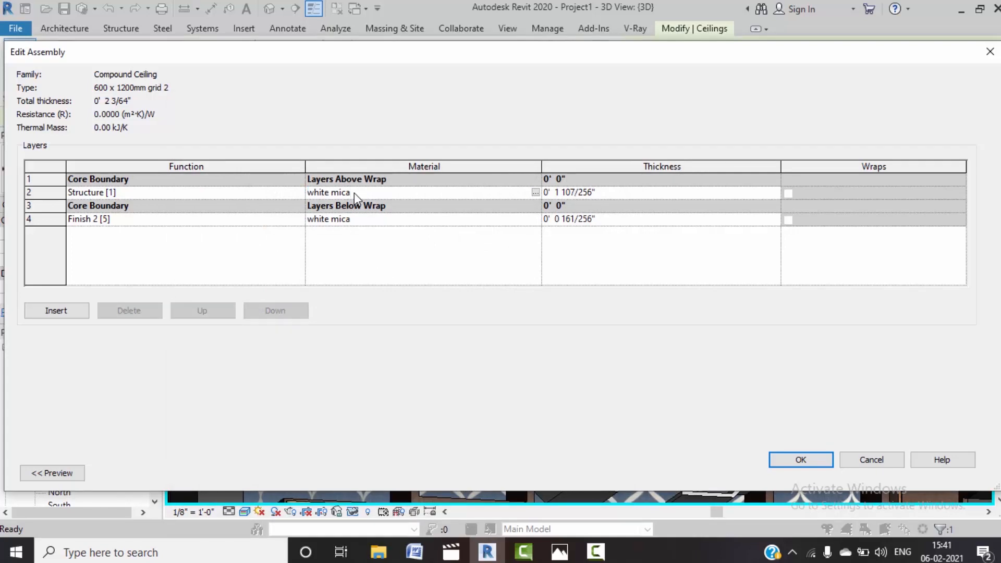
{"action": "left_click", "coordinate": [814, 460]}
{"action": "left_click", "coordinate": [817, 473]}
{"action": "left_click", "coordinate": [737, 245]}
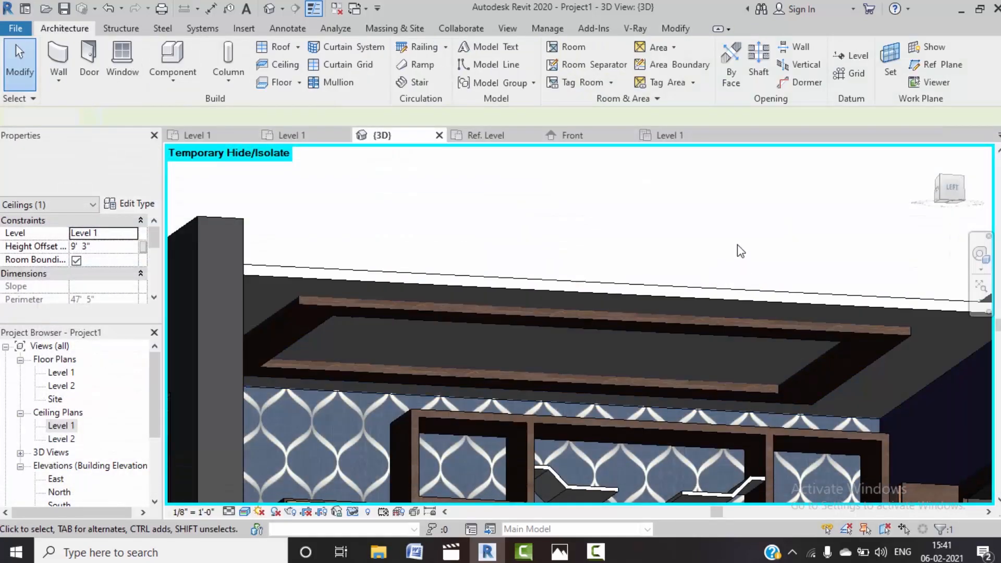
{"action": "mouse_move", "coordinate": [744, 333]}
{"action": "middle_mouse_down", "text": "shift"}
{"action": "mouse_move", "coordinate": [711, 339]}
{"action": "mouse_move", "coordinate": [734, 333]}
{"action": "mouse_move", "coordinate": [662, 389]}
{"action": "mouse_move", "coordinate": [648, 369]}
{"action": "mouse_move", "coordinate": [665, 418]}
{"action": "mouse_move", "coordinate": [655, 434]}
{"action": "mouse_move", "coordinate": [645, 376]}
{"action": "mouse_move", "coordinate": [634, 402]}
{"action": "mouse_move", "coordinate": [695, 438]}
{"action": "mouse_move", "coordinate": [773, 452]}
{"action": "middle_mouse_up", "text": "shift"}
{"action": "scroll", "coordinate": [677, 364], "scroll_direction": "down", "scroll_amount": 2}
{"action": "scroll", "coordinate": [645, 376], "scroll_direction": "down", "scroll_amount": 2}
{"action": "middle_click_drag", "start_coordinate": [771, 385], "coordinate": [770, 304]}
{"action": "scroll", "coordinate": [733, 383], "scroll_direction": "up", "scroll_amount": 5}
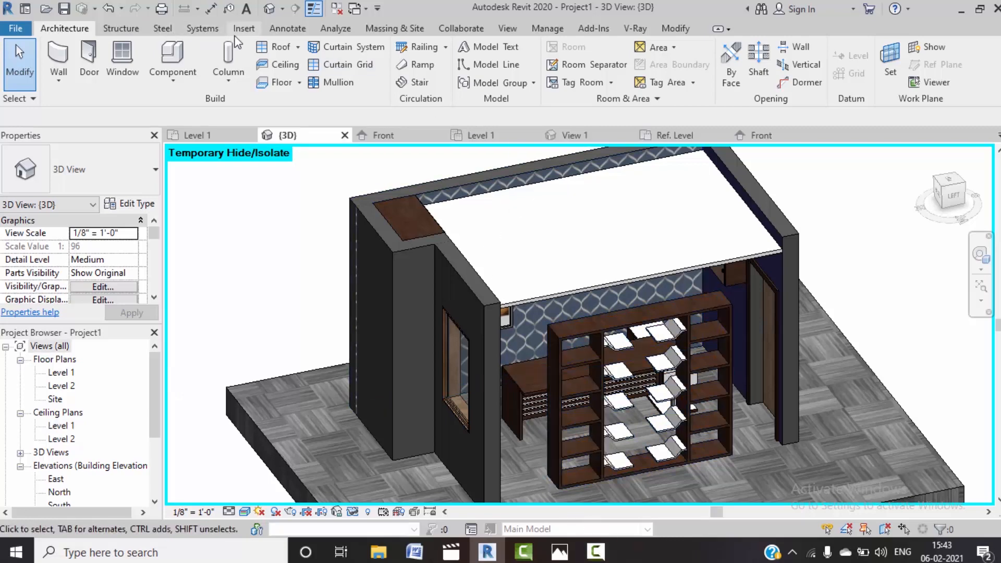
Step: Load the Recessed_cans_Ceiling_light_14467.rfa family from the Desktop into the project
{"action": "left_click", "coordinate": [244, 29]}
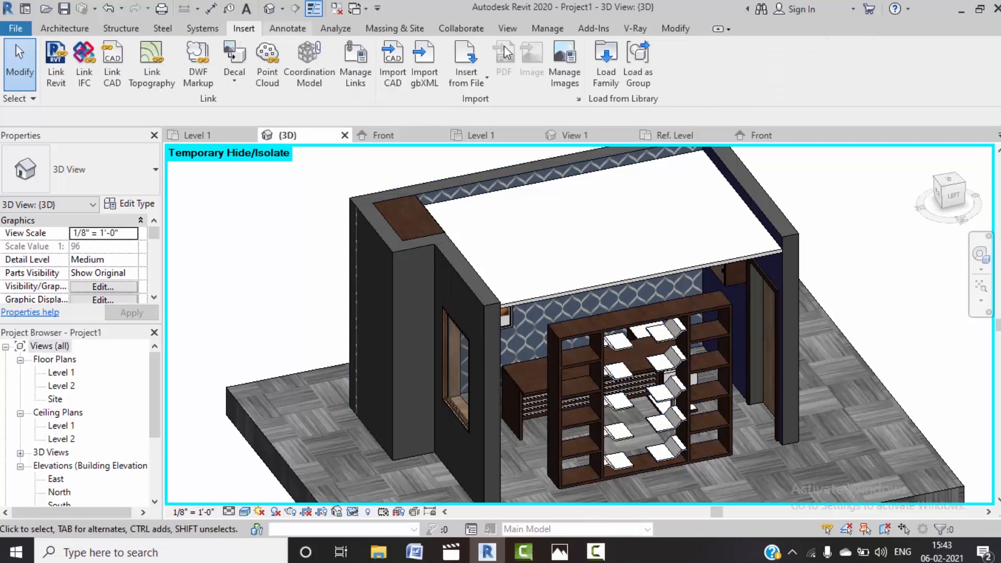
{"action": "left_click", "coordinate": [604, 78]}
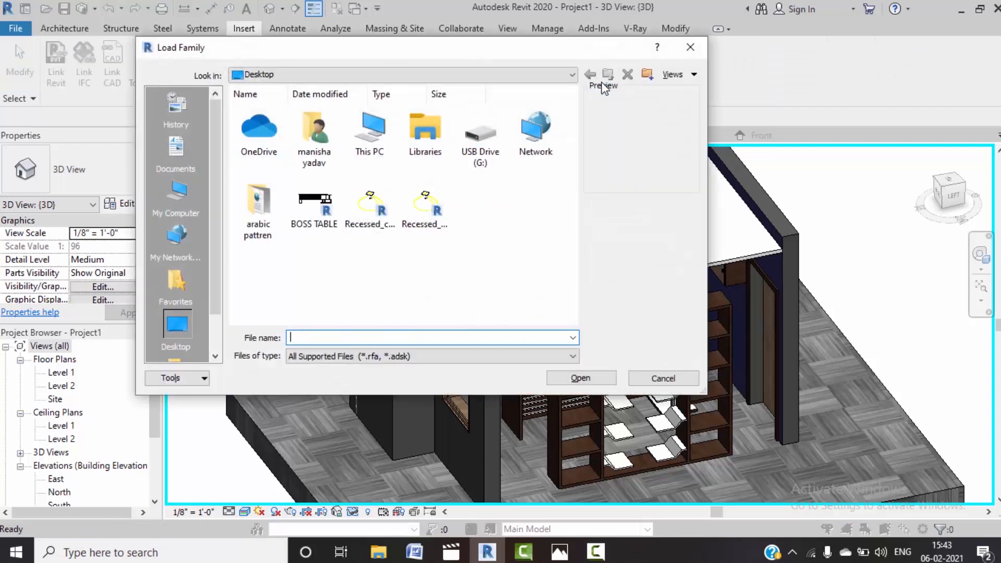
{"action": "left_click", "coordinate": [412, 211]}
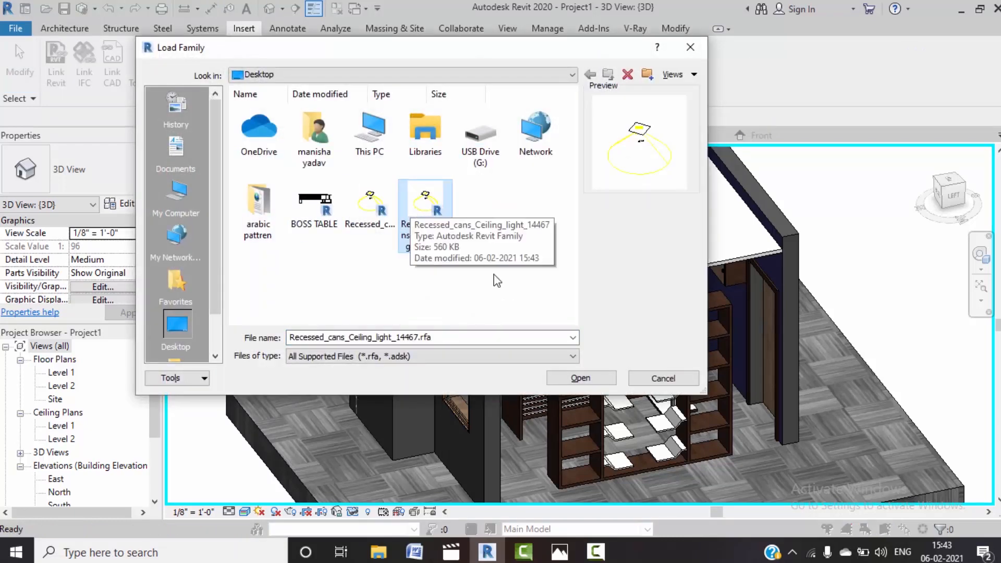
{"action": "left_click", "coordinate": [579, 379]}
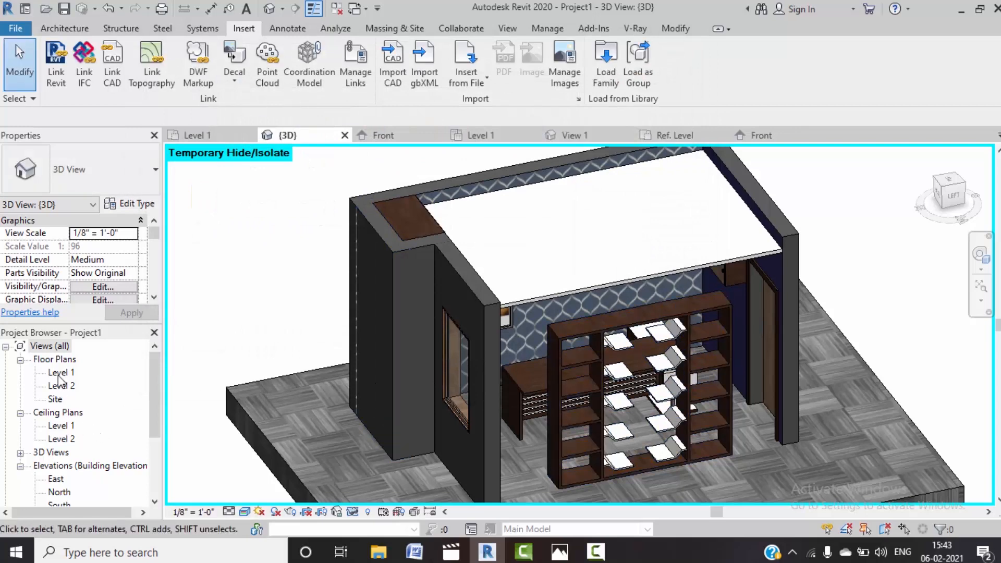
Step: In the Level 1 ceiling plan, place Recessed_cans_Ceiling_light_14467 fixtures at the main ceiling's upper-left and upper-right corners
{"action": "double_click", "coordinate": [65, 426]}
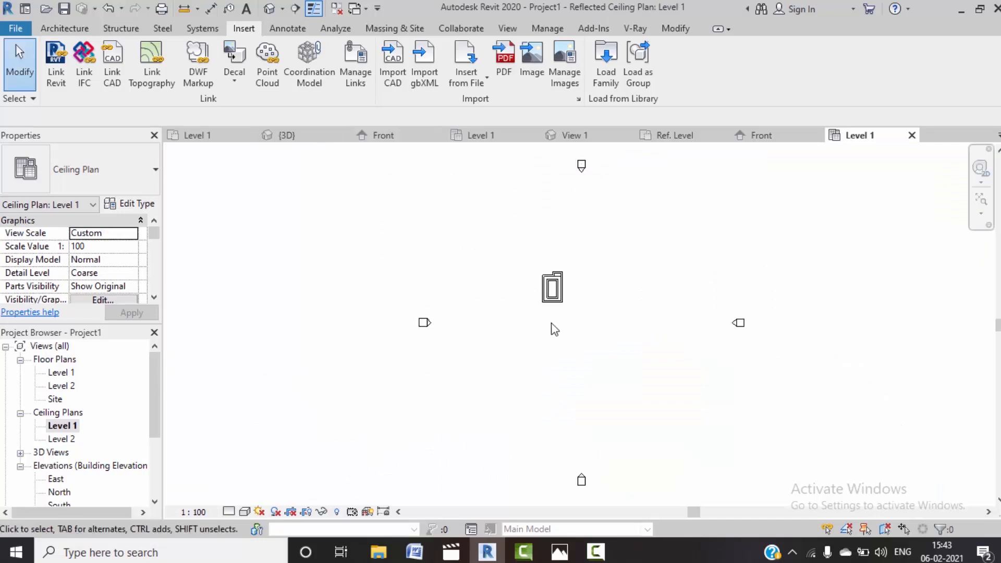
{"action": "scroll", "coordinate": [559, 284], "scroll_direction": "up", "scroll_amount": 8}
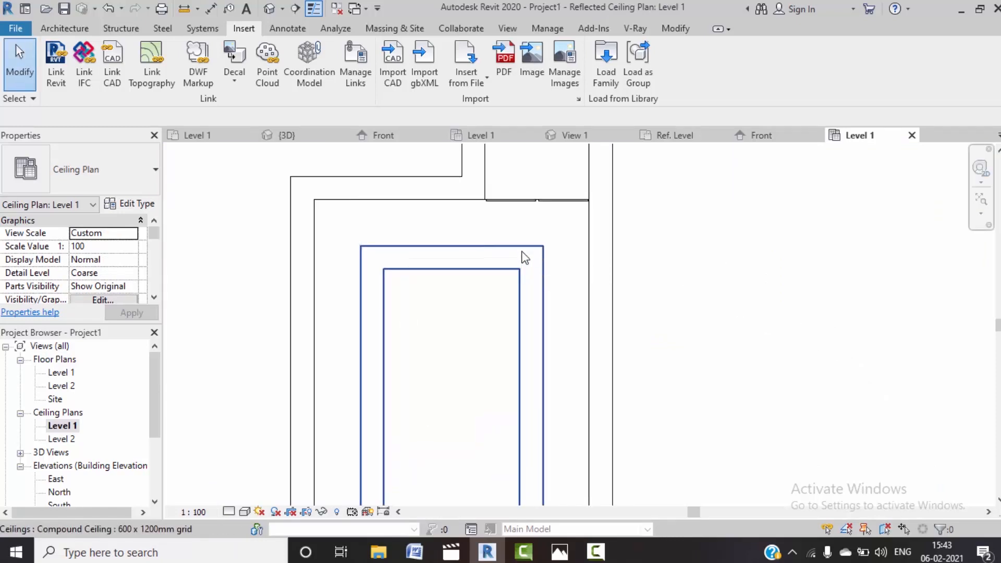
{"action": "left_click", "coordinate": [63, 28]}
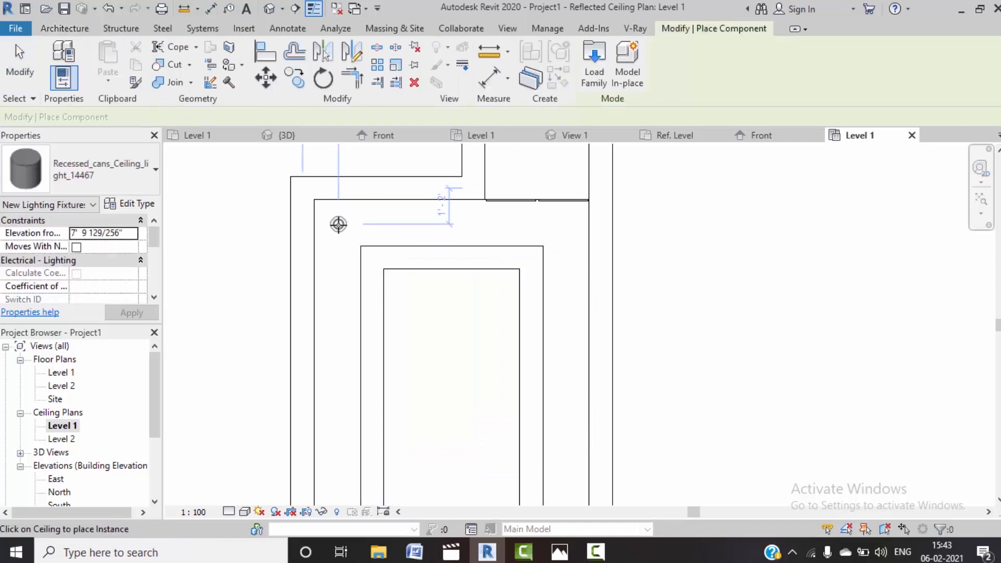
{"action": "left_click", "coordinate": [564, 222]}
{"action": "scroll", "coordinate": [572, 344], "scroll_direction": "down", "scroll_amount": 2}
{"action": "middle_click_drag", "start_coordinate": [572, 342], "coordinate": [544, 229]}
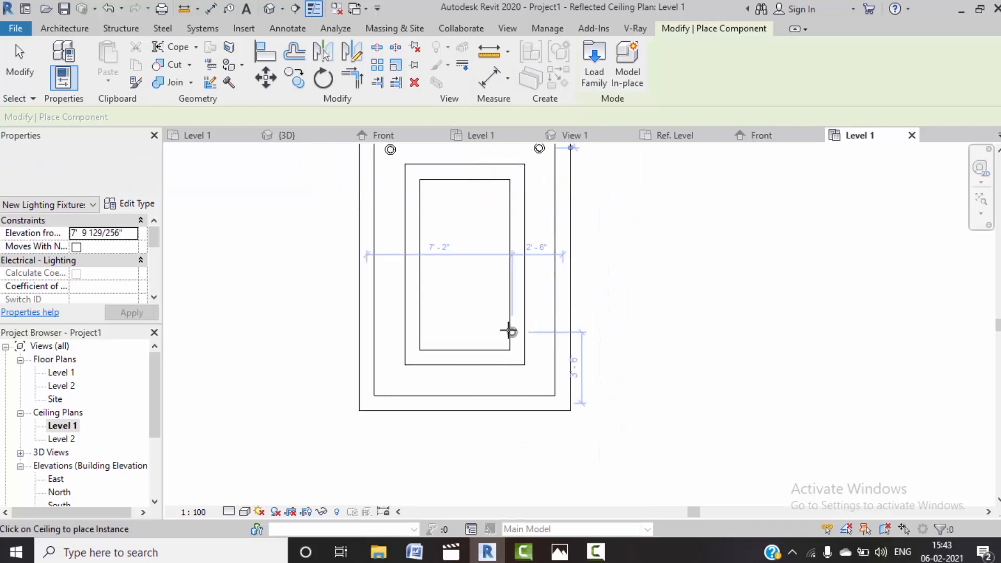
{"action": "middle_click_drag", "start_coordinate": [501, 350], "coordinate": [505, 420]}
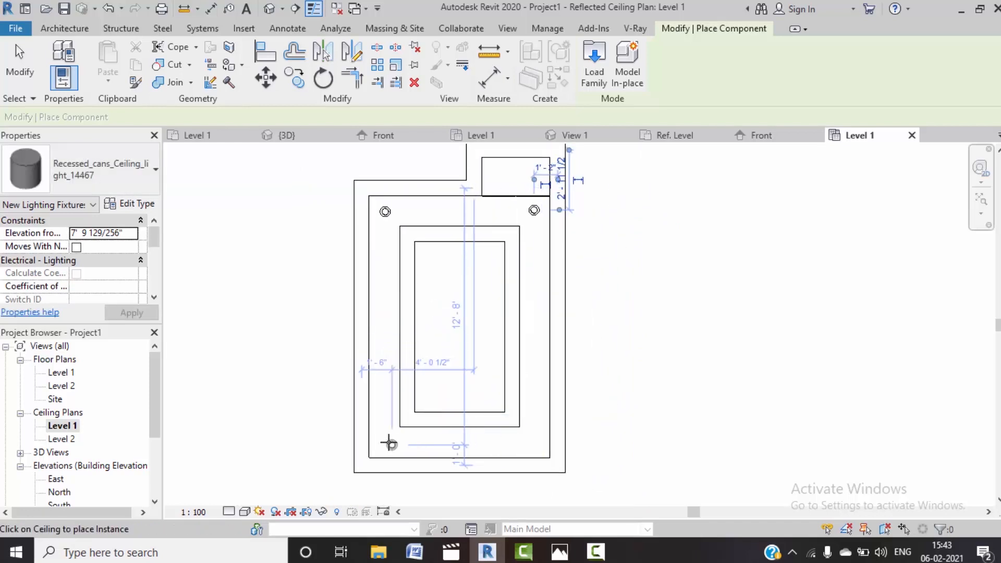
{"action": "key", "text": "Escape"}
Step: Copy the upper-left ceiling light about 11'-6" straight down to the main ceiling's lower-left corner
{"action": "left_click", "coordinate": [385, 211]}
{"action": "left_click", "coordinate": [295, 78]}
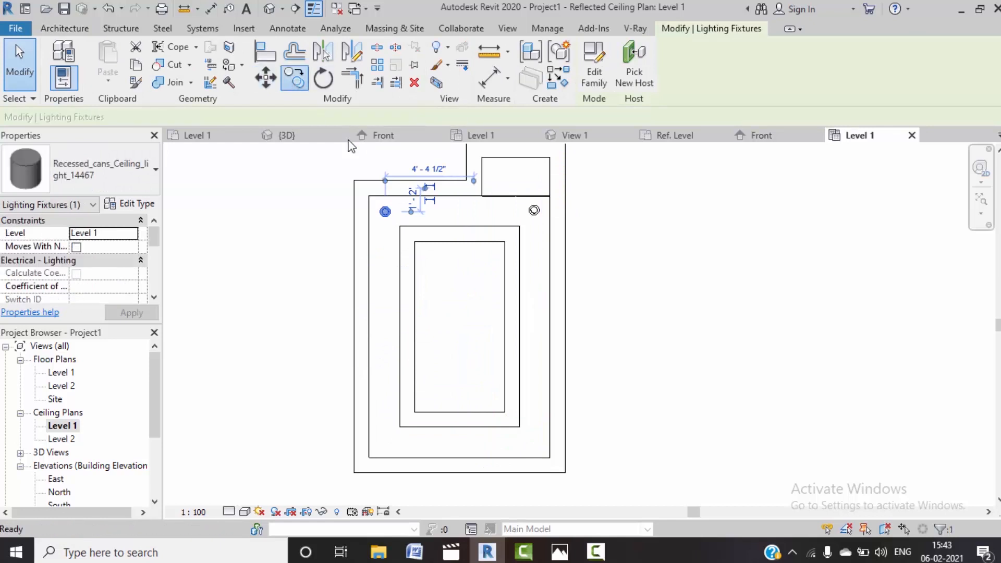
{"action": "scroll", "coordinate": [385, 215], "scroll_direction": "up", "scroll_amount": 2}
{"action": "scroll", "coordinate": [388, 216], "scroll_direction": "up", "scroll_amount": 1}
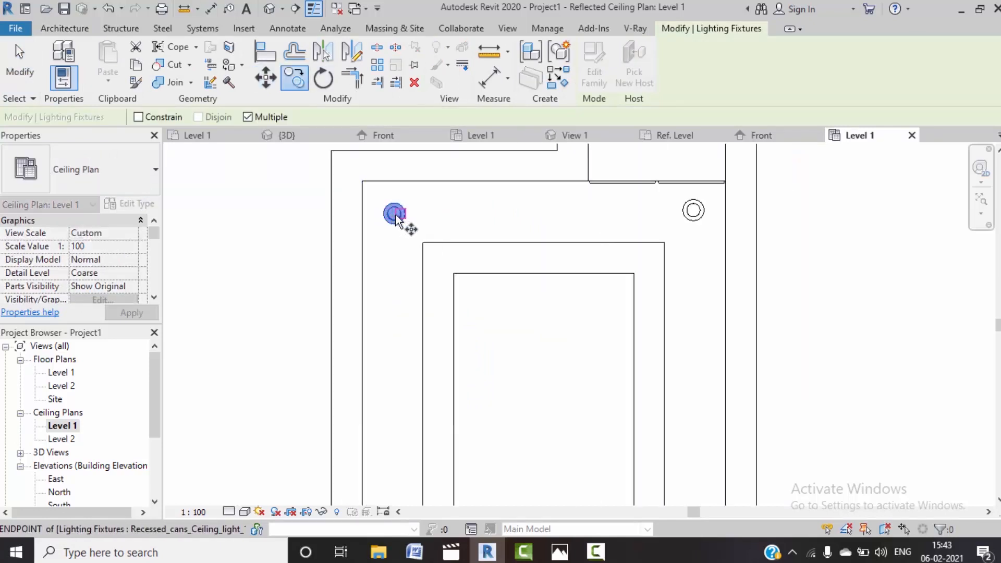
{"action": "scroll", "coordinate": [404, 334], "scroll_direction": "down", "scroll_amount": 4}
{"action": "middle_click_drag", "start_coordinate": [417, 339], "coordinate": [406, 176]}
{"action": "left_click", "coordinate": [391, 377]}
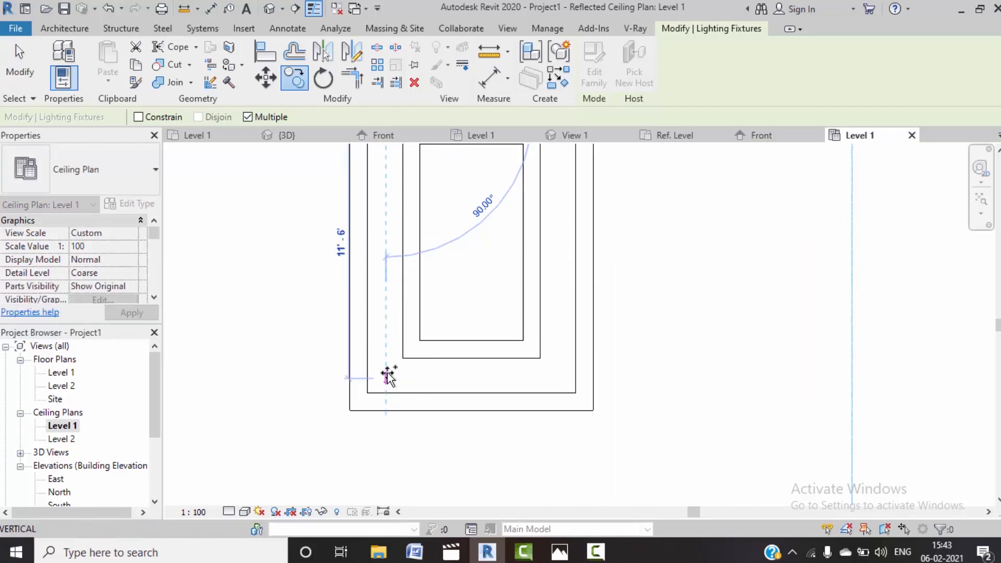
{"action": "scroll", "coordinate": [388, 376], "scroll_direction": "up", "scroll_amount": 2}
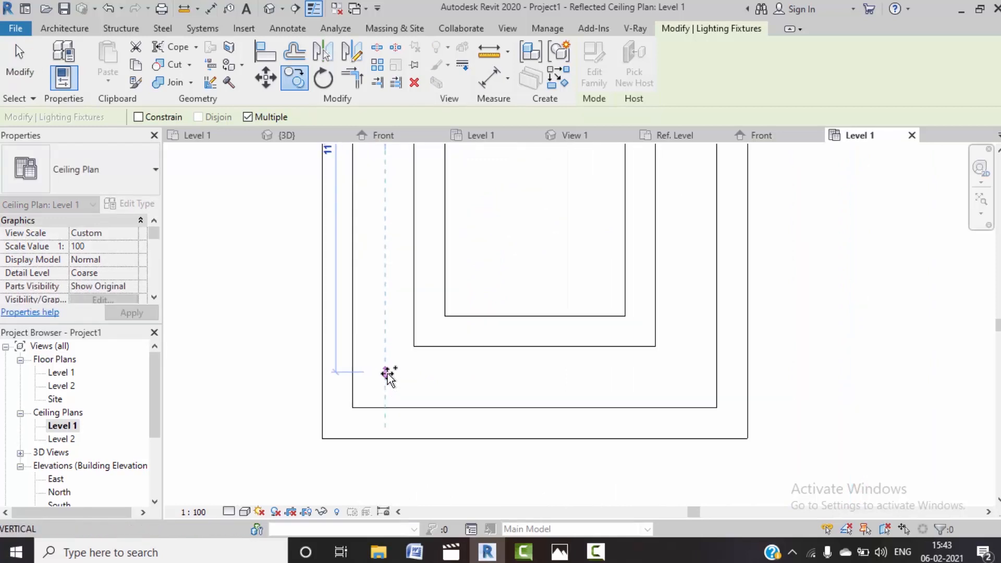
{"action": "left_click", "coordinate": [386, 372]}
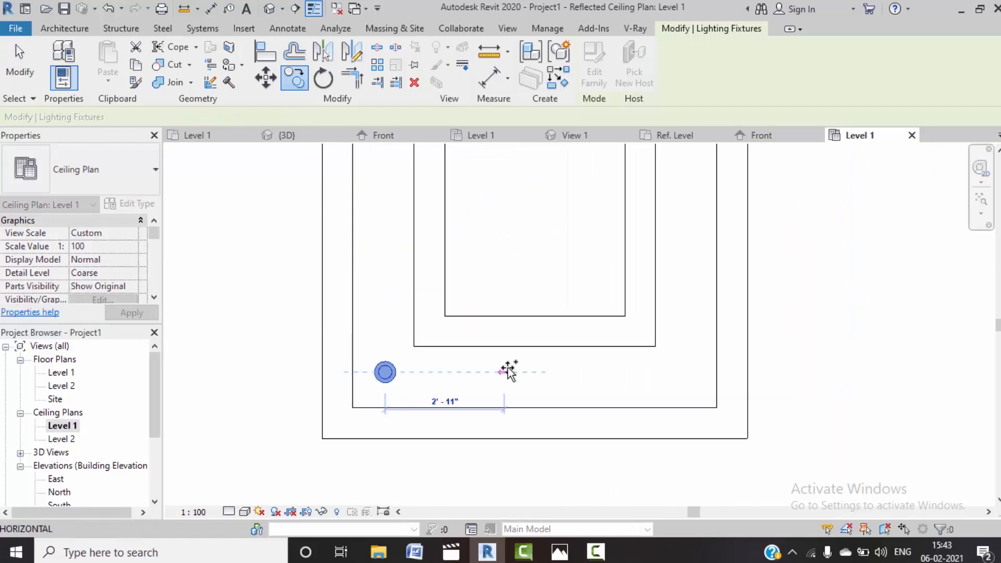
Step: Add another copy of the light horizontally across at the main ceiling's lower-right corner and finish copying
{"action": "left_click", "coordinate": [689, 372]}
{"action": "middle_click_drag", "start_coordinate": [694, 235], "coordinate": [711, 502]}
{"action": "key", "text": "Escape"}
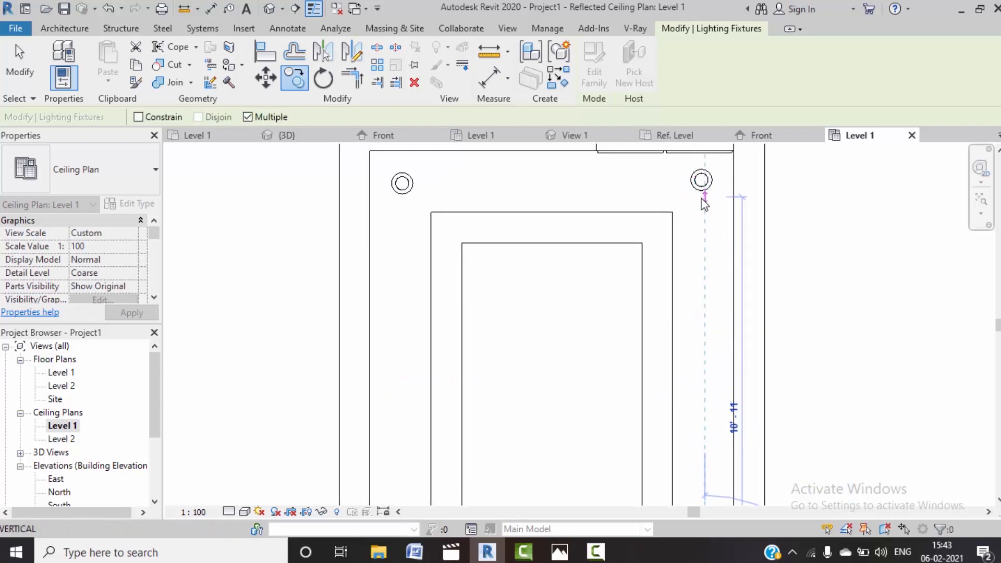
{"action": "key", "text": "Escape"}
Step: Delete the upper-right ceiling light and replace it with a copy of the upper-left one about 7'-3" straight across
{"action": "left_click", "coordinate": [706, 190]}
{"action": "key", "text": "Delete"}
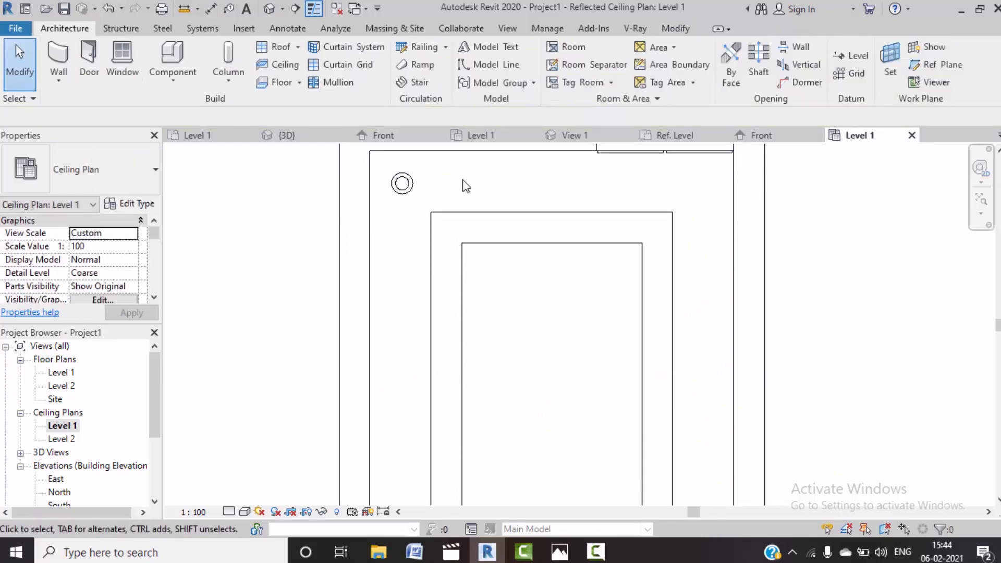
{"action": "left_click", "coordinate": [402, 186]}
{"action": "key", "text": "c"}
{"action": "key", "text": "o"}
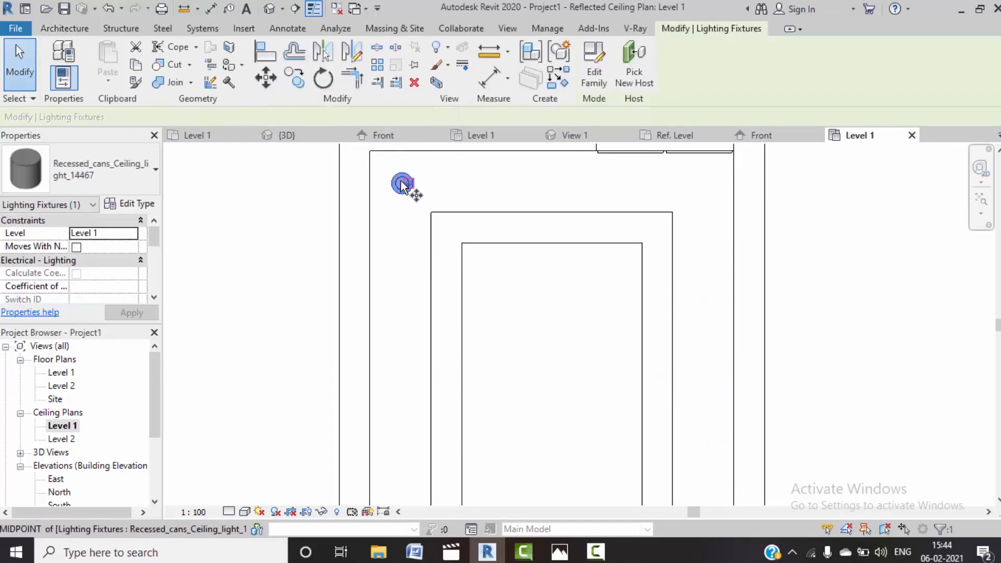
{"action": "scroll", "coordinate": [404, 187], "scroll_direction": "up", "scroll_amount": 2}
{"action": "left_click", "coordinate": [403, 184]}
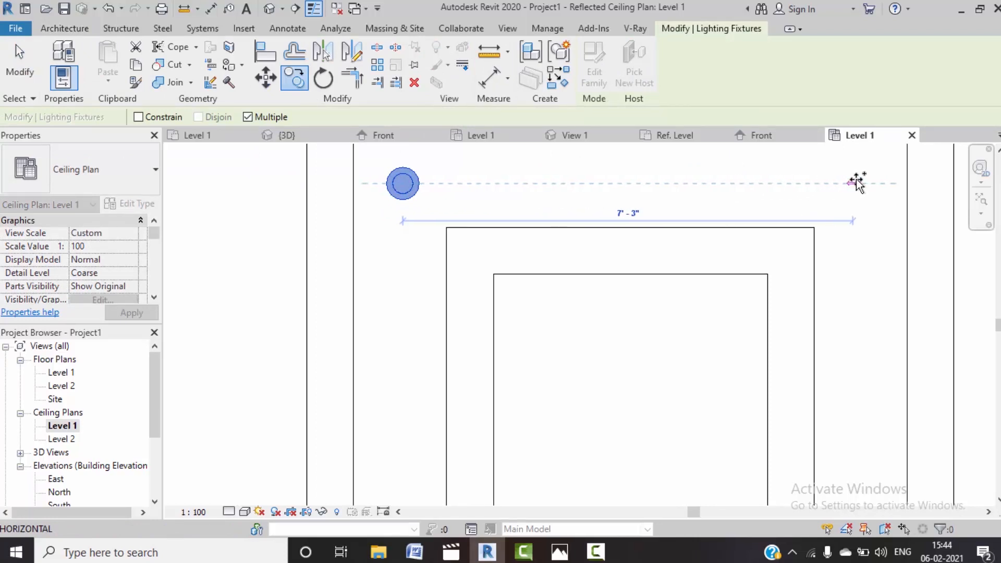
{"action": "left_click", "coordinate": [855, 183]}
{"action": "scroll", "coordinate": [820, 217], "scroll_direction": "down", "scroll_amount": 2}
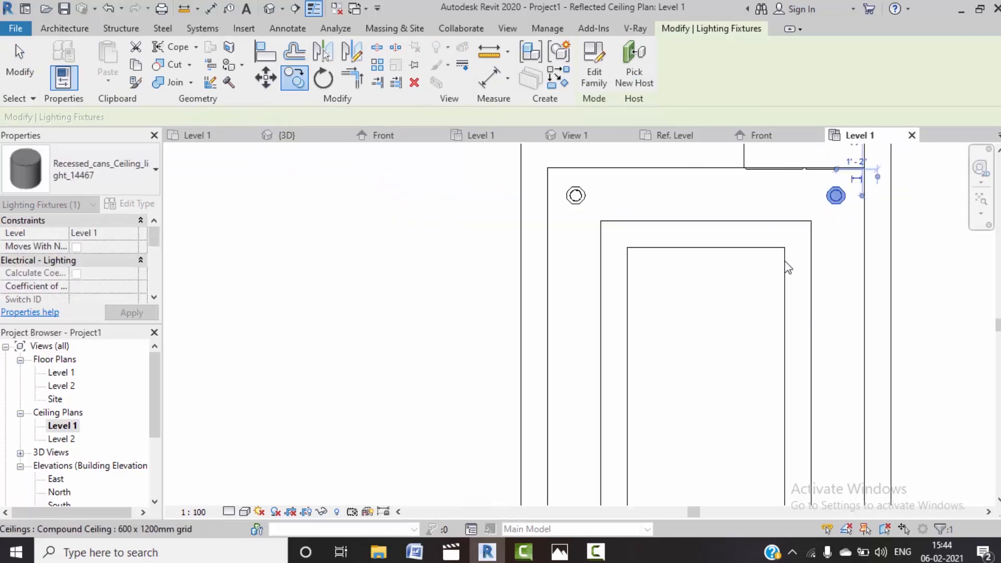
Step: Copy the lower-left ceiling light about 5'-9" straight up to the middle of the ceiling's left side
{"action": "middle_click_drag", "start_coordinate": [787, 268], "coordinate": [720, 176]}
{"action": "scroll", "coordinate": [729, 245], "scroll_direction": "down", "scroll_amount": 2}
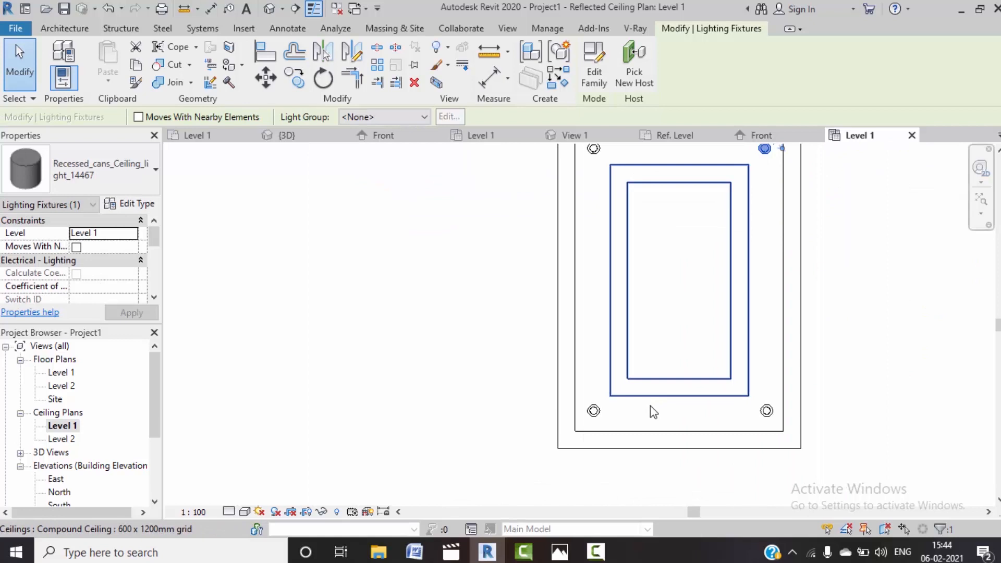
{"action": "left_click", "coordinate": [597, 415]}
{"action": "left_click", "coordinate": [295, 79]}
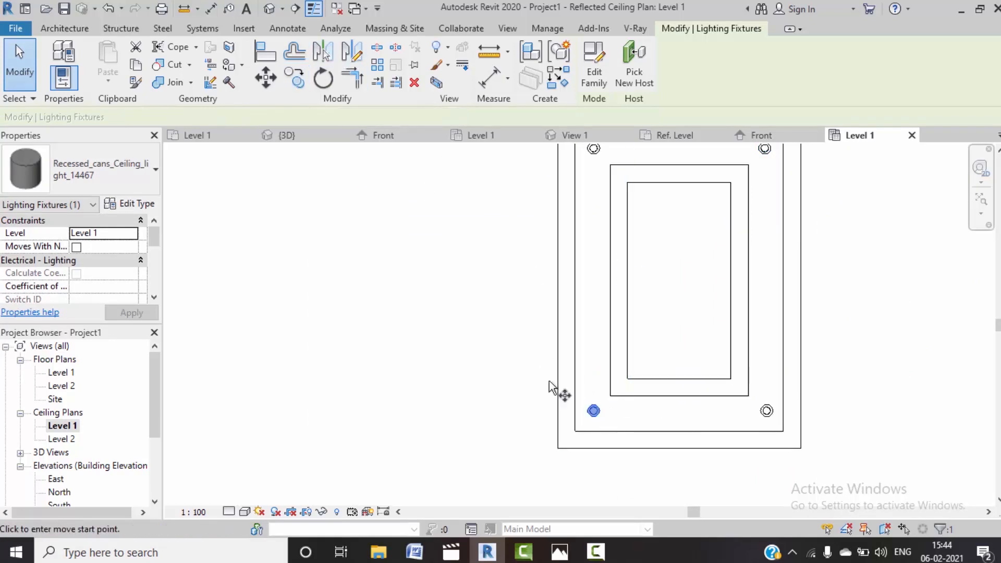
{"action": "scroll", "coordinate": [595, 412], "scroll_direction": "up", "scroll_amount": 2}
{"action": "left_click", "coordinate": [595, 410]}
{"action": "middle_click_drag", "start_coordinate": [603, 267], "coordinate": [599, 443]}
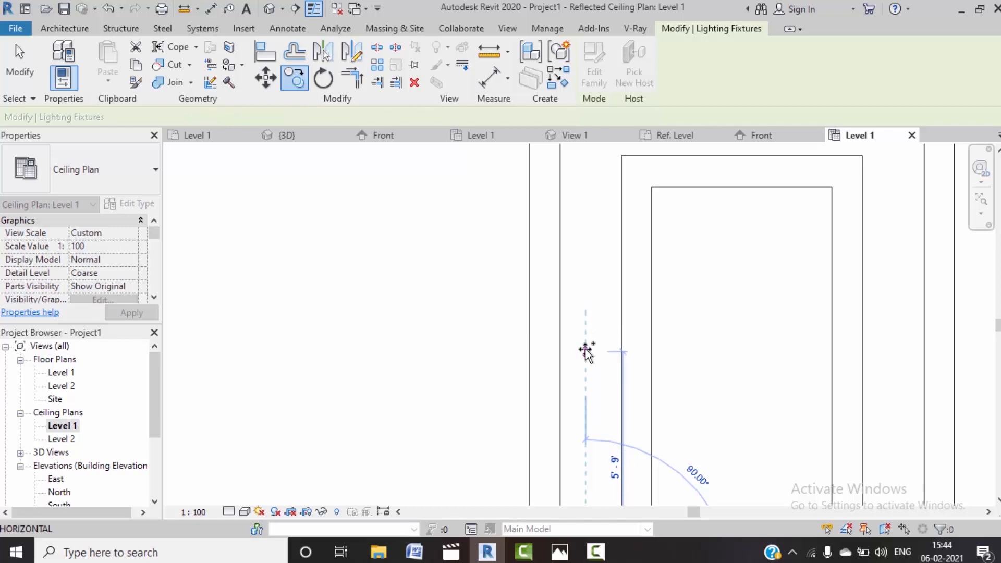
{"action": "left_click", "coordinate": [586, 350]}
{"action": "scroll", "coordinate": [588, 318], "scroll_direction": "down", "scroll_amount": 3}
{"action": "middle_click_drag", "start_coordinate": [676, 365], "coordinate": [640, 354]}
{"action": "key", "text": "Escape"}
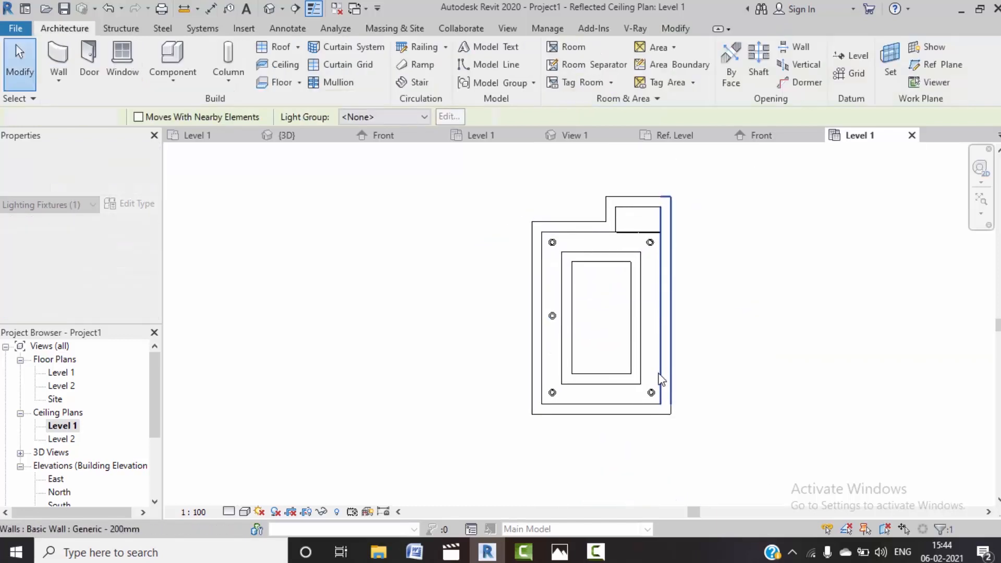
Step: Copy the lower-right ceiling light straight up to the middle of the ceiling's right side
{"action": "left_click", "coordinate": [650, 393]}
{"action": "scroll", "coordinate": [652, 305], "scroll_direction": "up", "scroll_amount": 2}
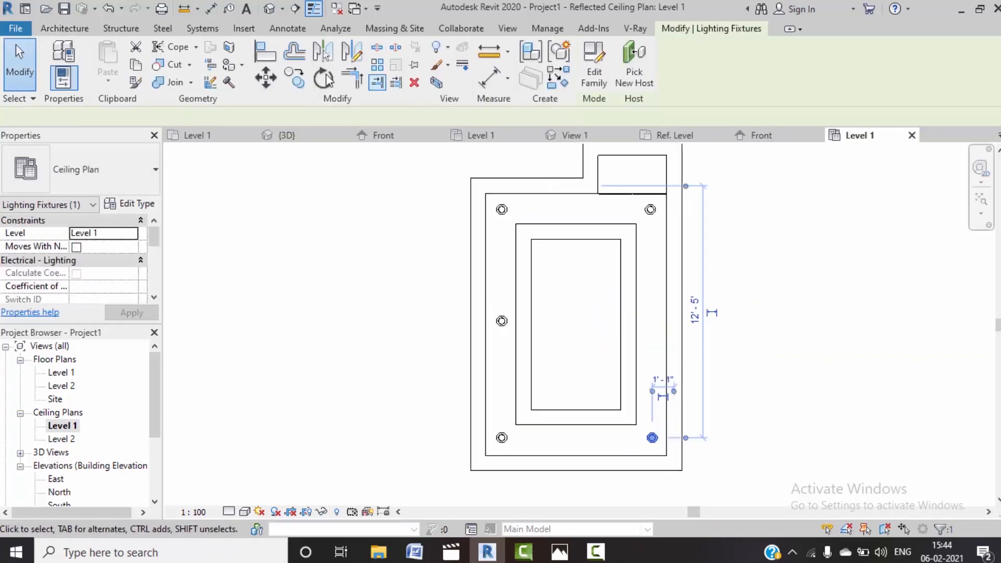
{"action": "left_click", "coordinate": [295, 78]}
{"action": "scroll", "coordinate": [655, 437], "scroll_direction": "up", "scroll_amount": 2}
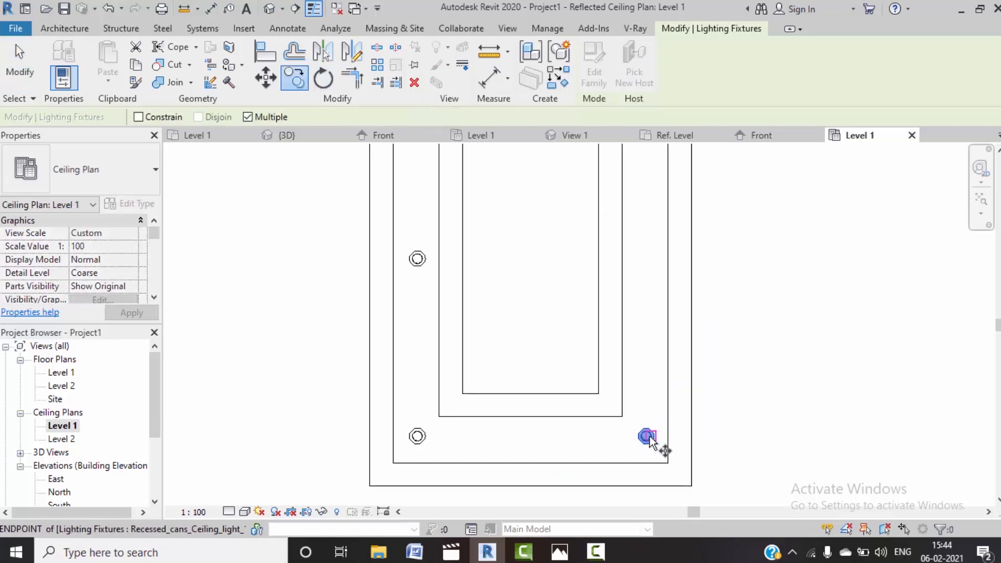
{"action": "left_click", "coordinate": [646, 437]}
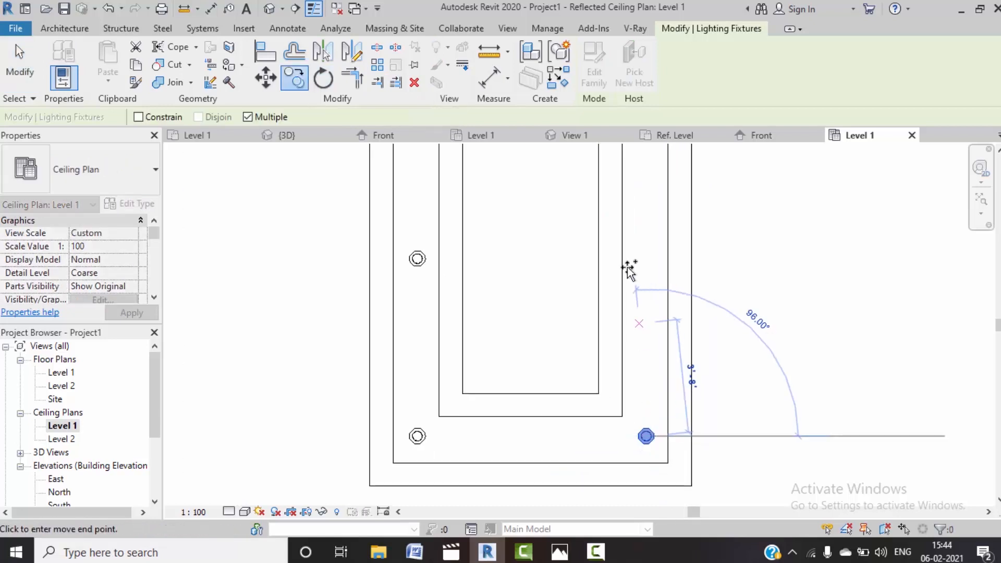
{"action": "left_click", "coordinate": [649, 251]}
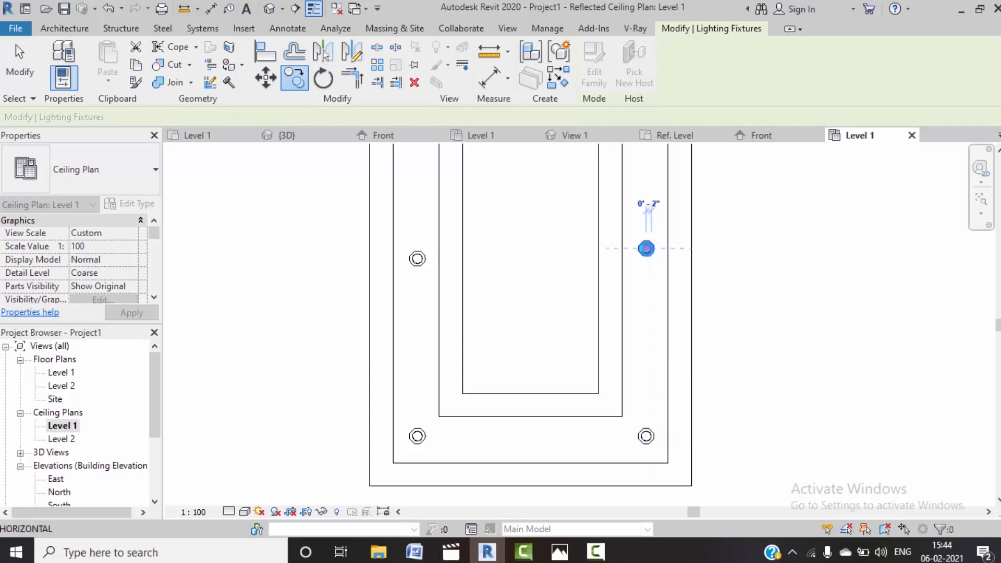
{"action": "key", "text": "Escape"}
{"action": "key", "text": "Escape"}
{"action": "scroll", "coordinate": [676, 303], "scroll_direction": "down", "scroll_amount": 2}
{"action": "middle_click_drag", "start_coordinate": [676, 308], "coordinate": [652, 314]}
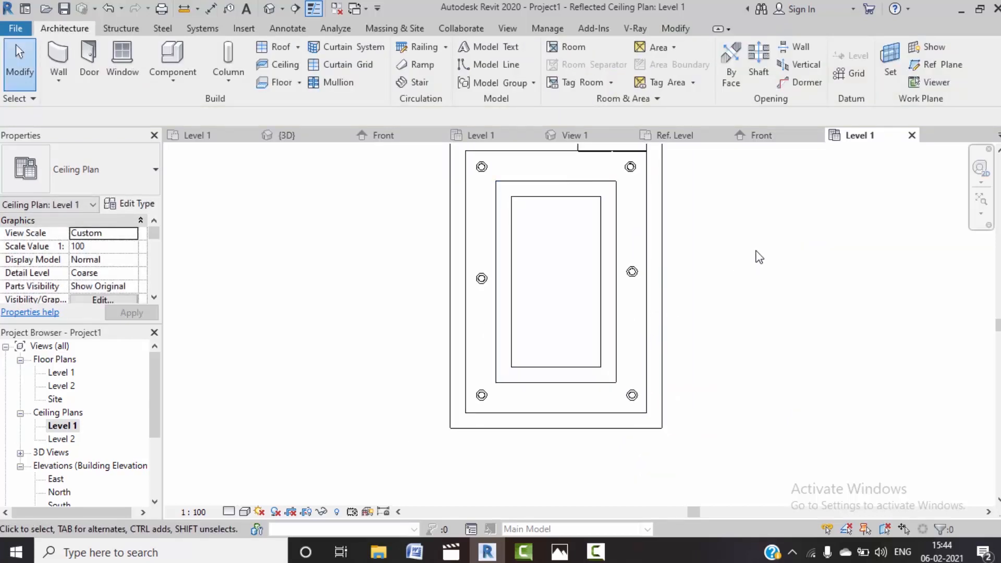
Step: Check the placed recessed lights in the 3D view, from above and from underneath the ceiling
{"action": "left_click", "coordinate": [269, 8]}
{"action": "scroll", "coordinate": [549, 302], "scroll_direction": "up", "scroll_amount": 2}
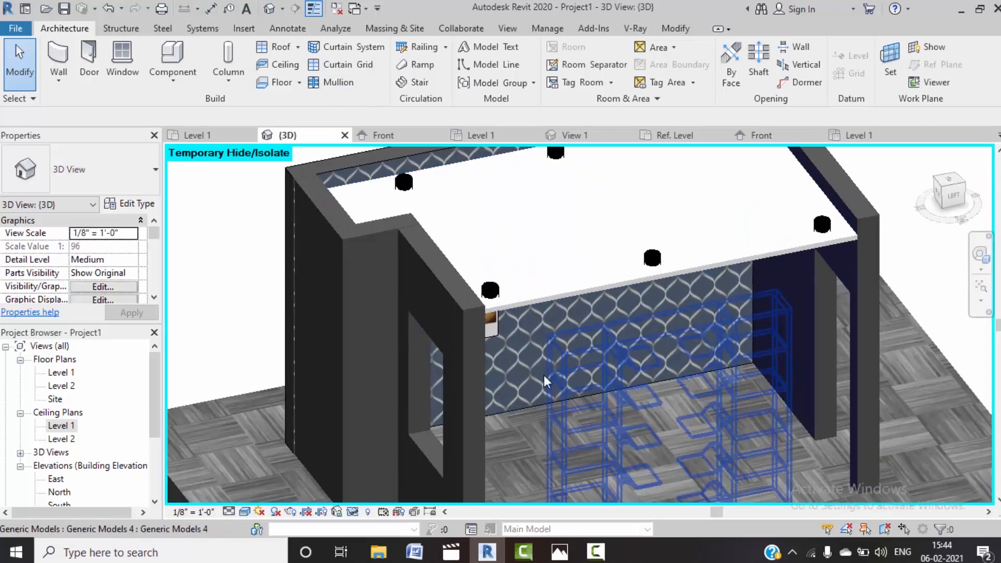
{"action": "middle_click_drag", "start_coordinate": [545, 382], "coordinate": [439, 358], "text": "shift"}
{"action": "scroll", "coordinate": [365, 322], "scroll_direction": "up", "scroll_amount": 5}
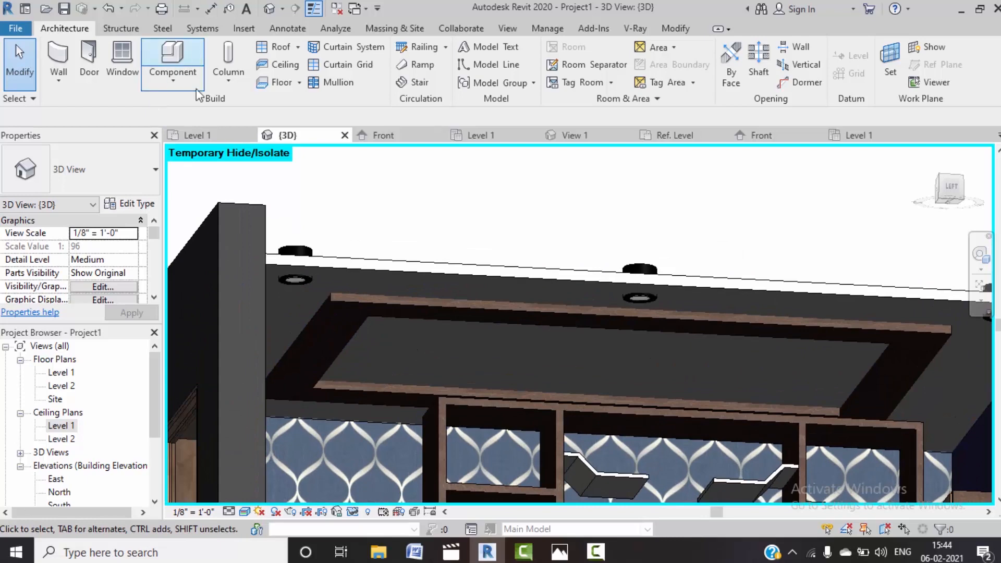
{"action": "left_click", "coordinate": [172, 58]}
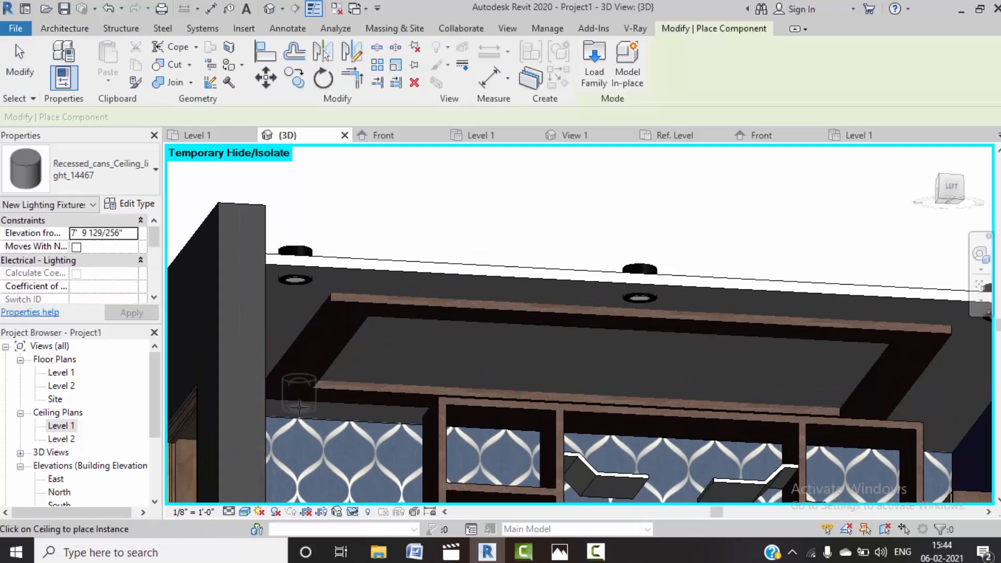
{"action": "key", "text": "Escape"}
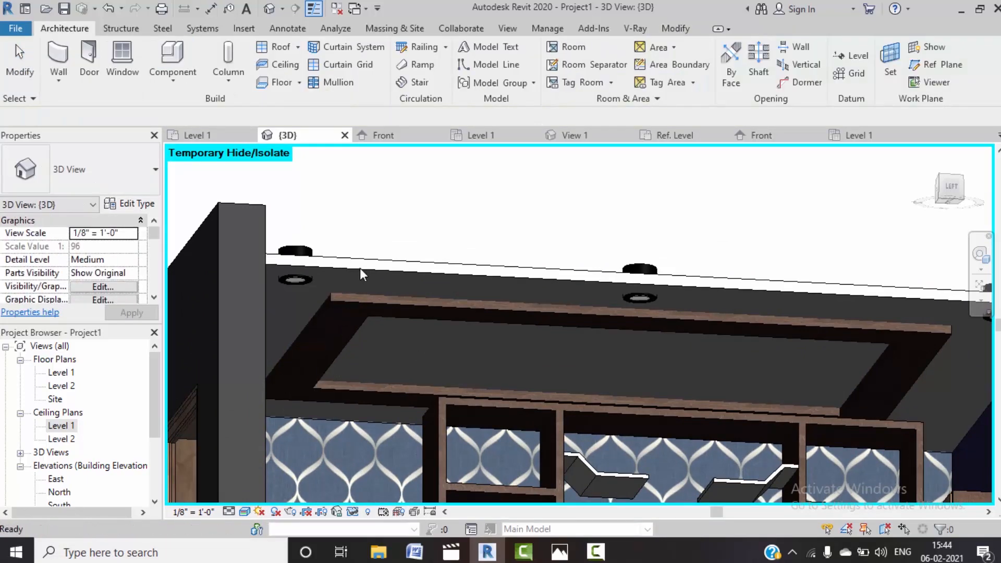
Step: In the Level 1 ceiling plan, temporarily hide the room's left wall and the room-wide ceiling
{"action": "double_click", "coordinate": [65, 428]}
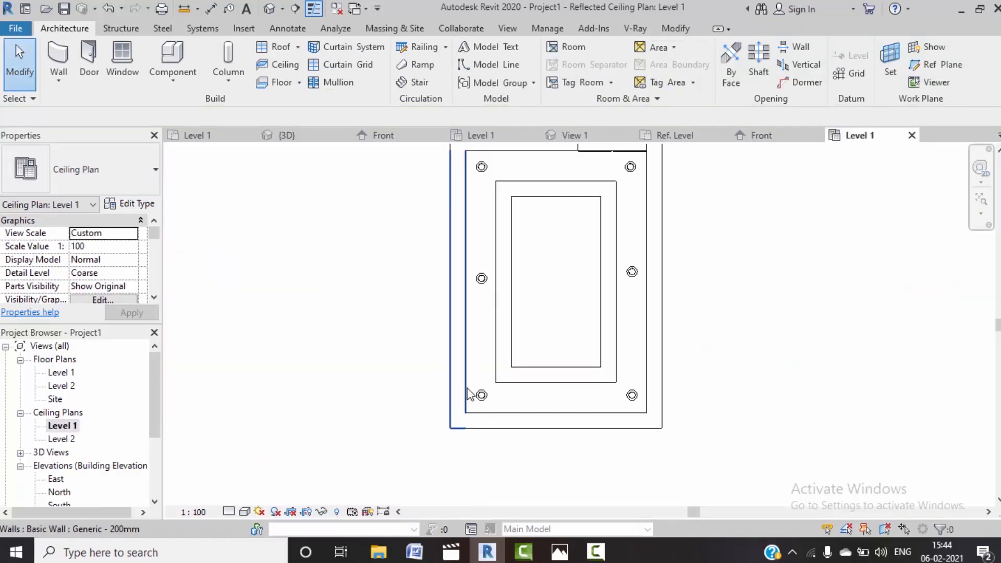
{"action": "key", "text": "Tab"}
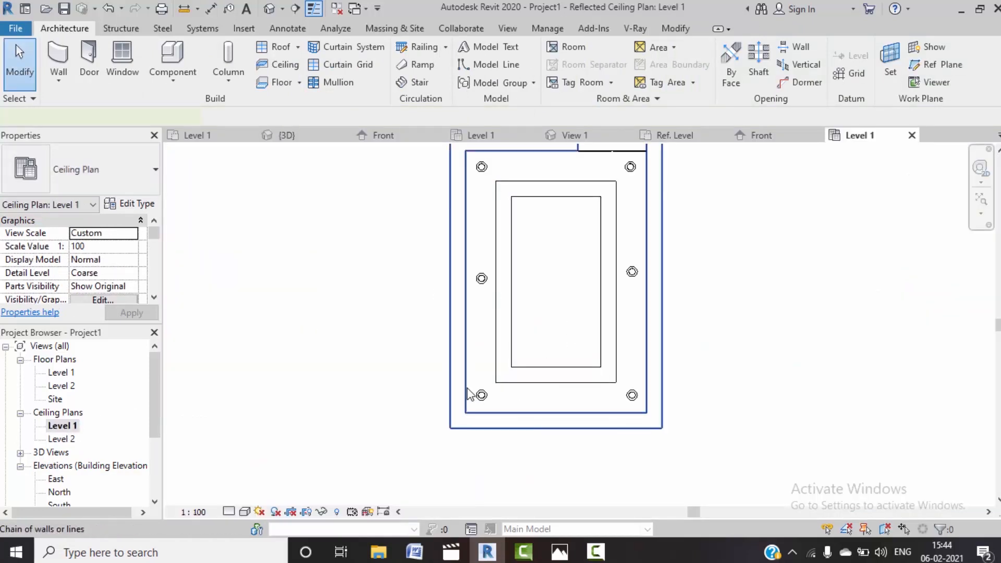
{"action": "left_click", "coordinate": [468, 395]}
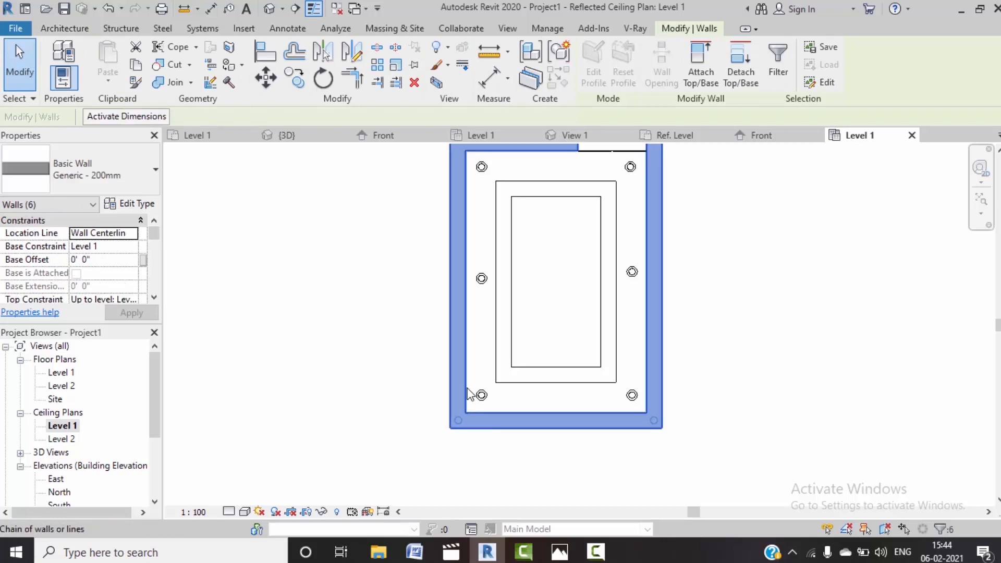
{"action": "left_click", "coordinate": [429, 337]}
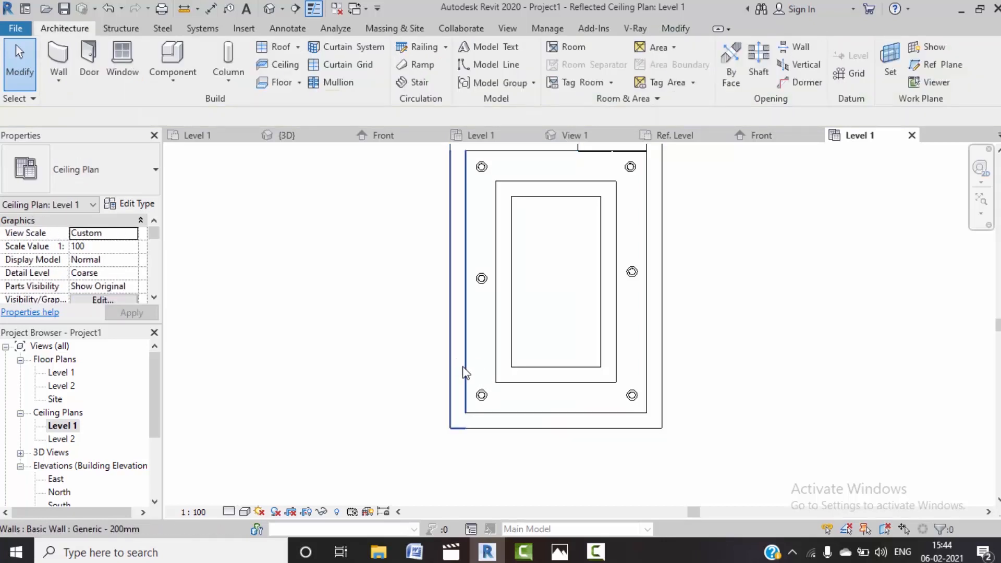
{"action": "left_click", "coordinate": [457, 369]}
{"action": "key", "text": "h"}
{"action": "key", "text": "h"}
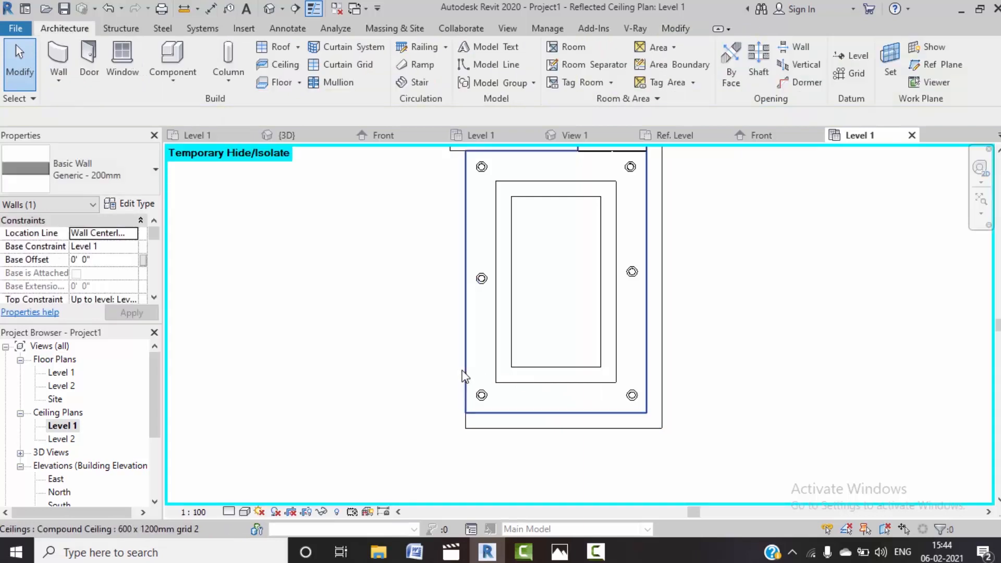
{"action": "left_click", "coordinate": [464, 375]}
{"action": "key", "text": "h"}
{"action": "key", "text": "h"}
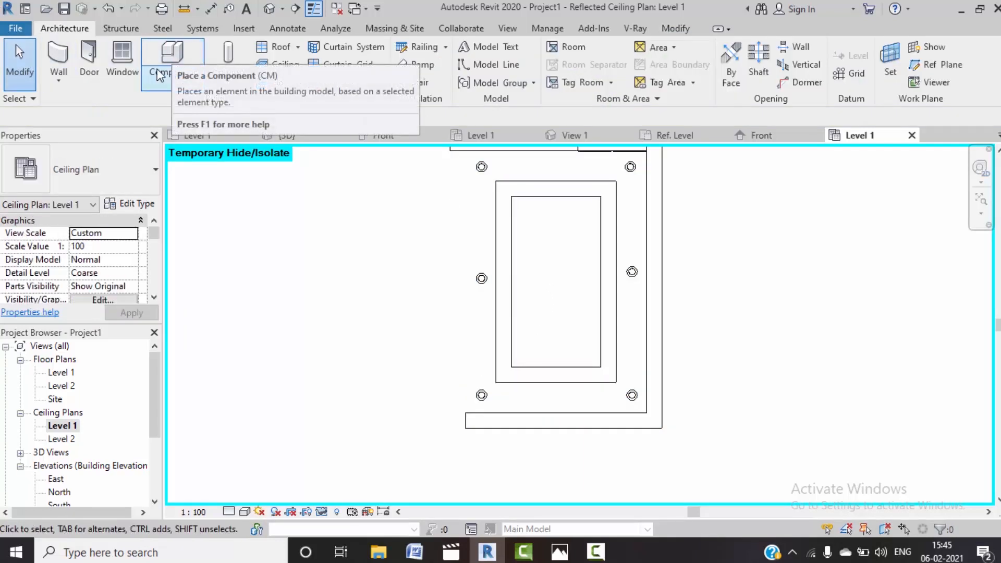
Step: Place a recessed ceiling light at each of the dropped frame's four corners and restore the temporarily hidden wall and ceiling in the plan
{"action": "left_click", "coordinate": [188, 76]}
{"action": "scroll", "coordinate": [496, 225], "scroll_direction": "up", "scroll_amount": 3}
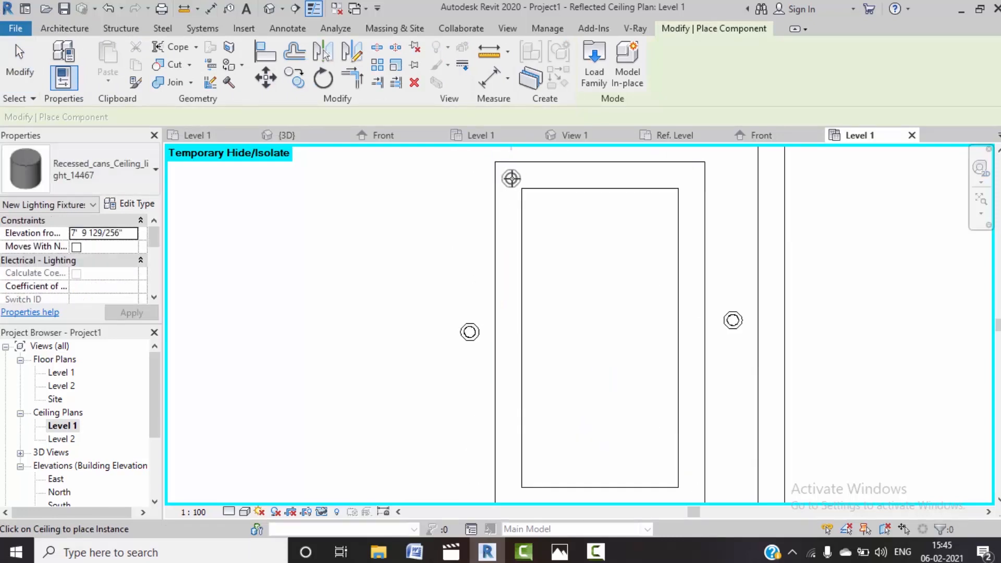
{"action": "left_click", "coordinate": [511, 178]}
{"action": "middle_click_drag", "start_coordinate": [516, 355], "coordinate": [499, 256]}
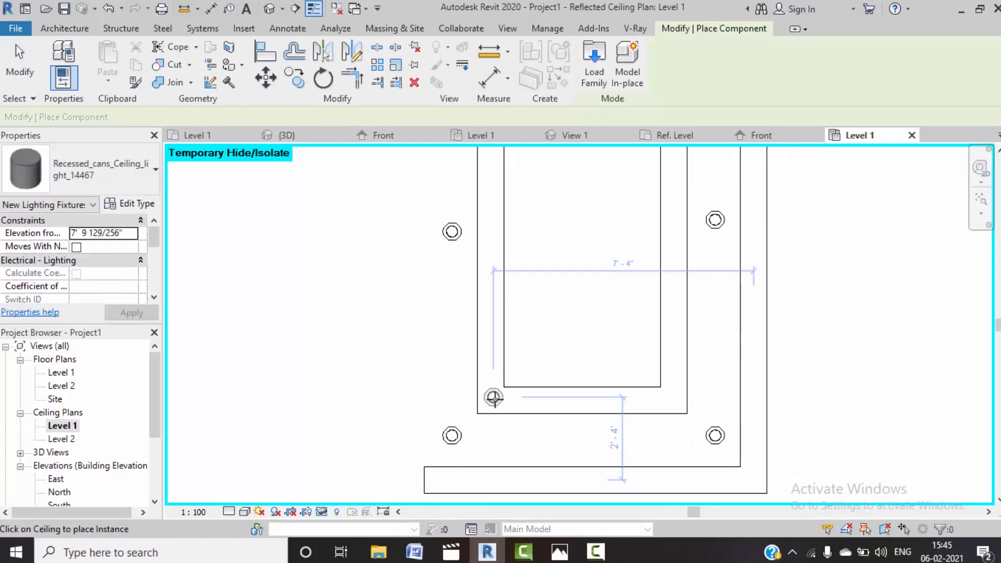
{"action": "left_click", "coordinate": [493, 400]}
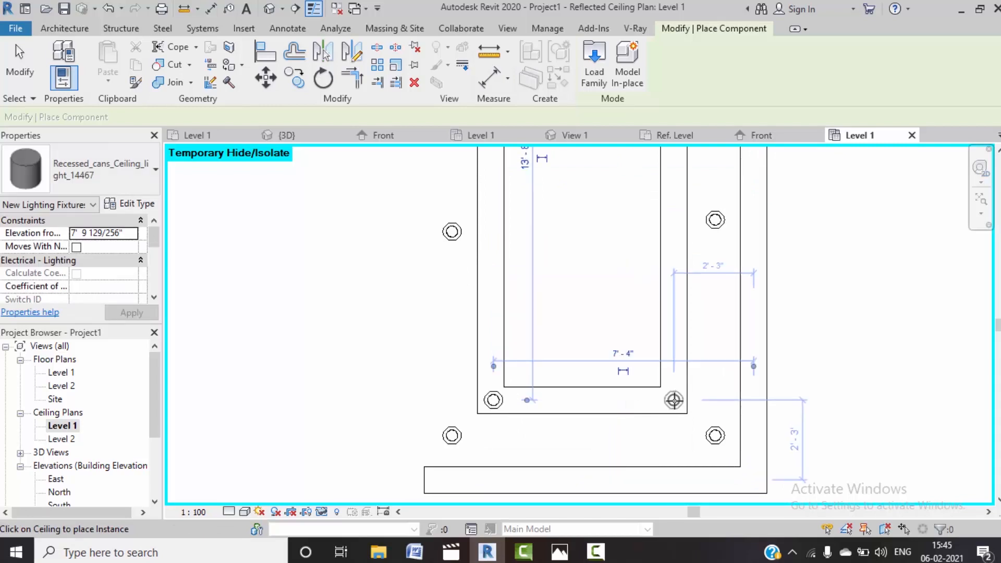
{"action": "left_click", "coordinate": [674, 400]}
{"action": "middle_click_drag", "start_coordinate": [683, 338], "coordinate": [677, 558]}
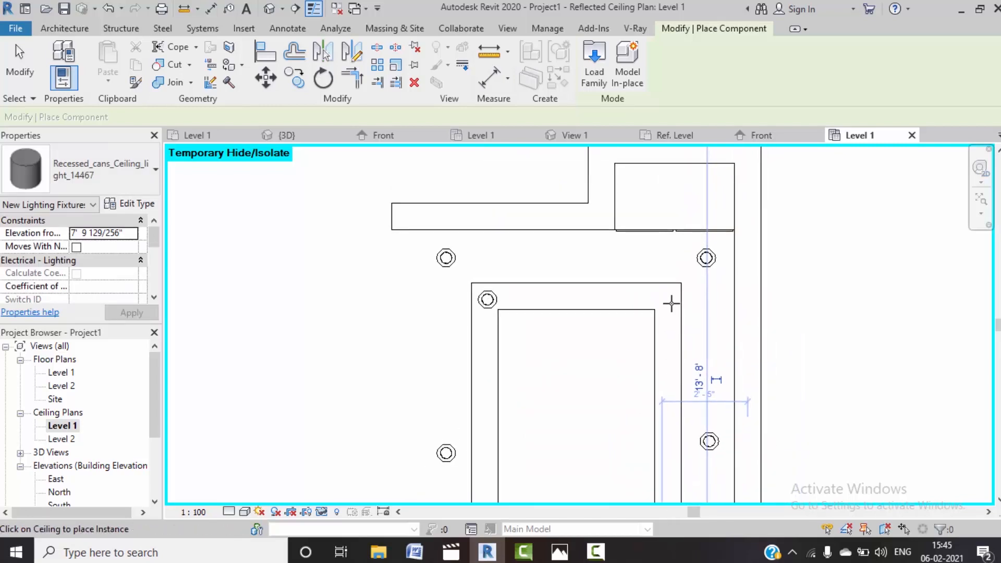
{"action": "left_click", "coordinate": [667, 299]}
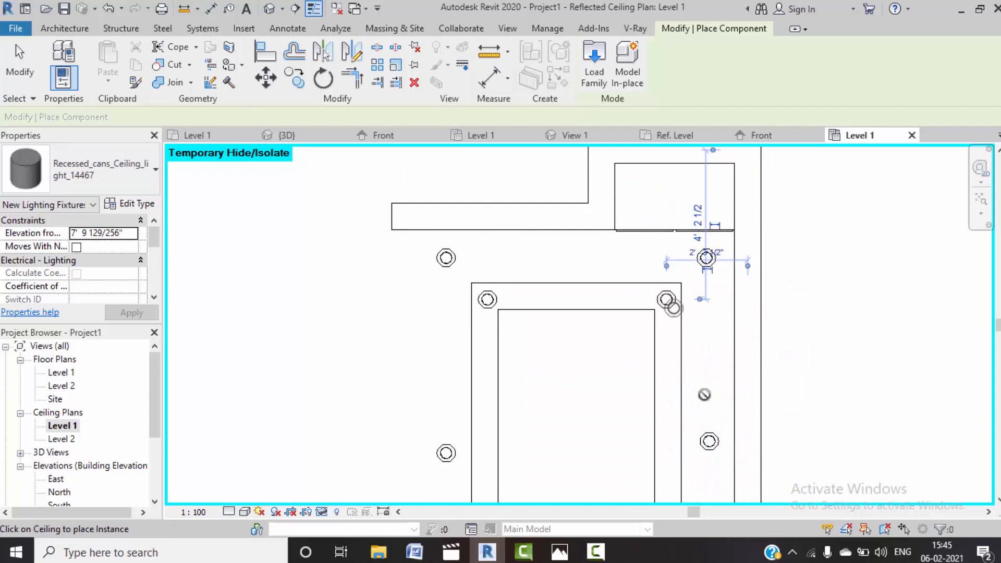
{"action": "key", "text": "Escape"}
{"action": "key", "text": "Escape"}
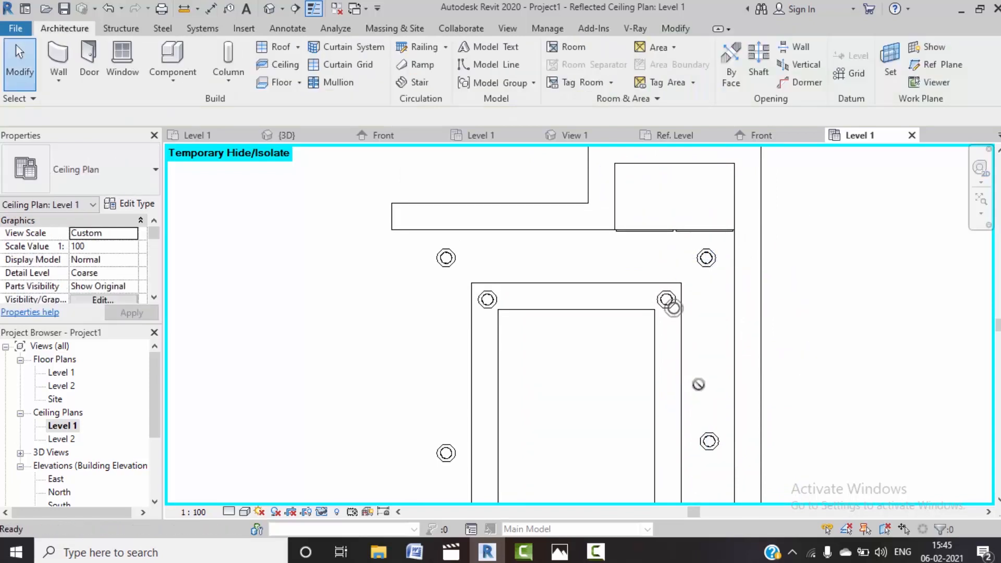
{"action": "key", "text": "h"}
{"action": "key", "text": "r"}
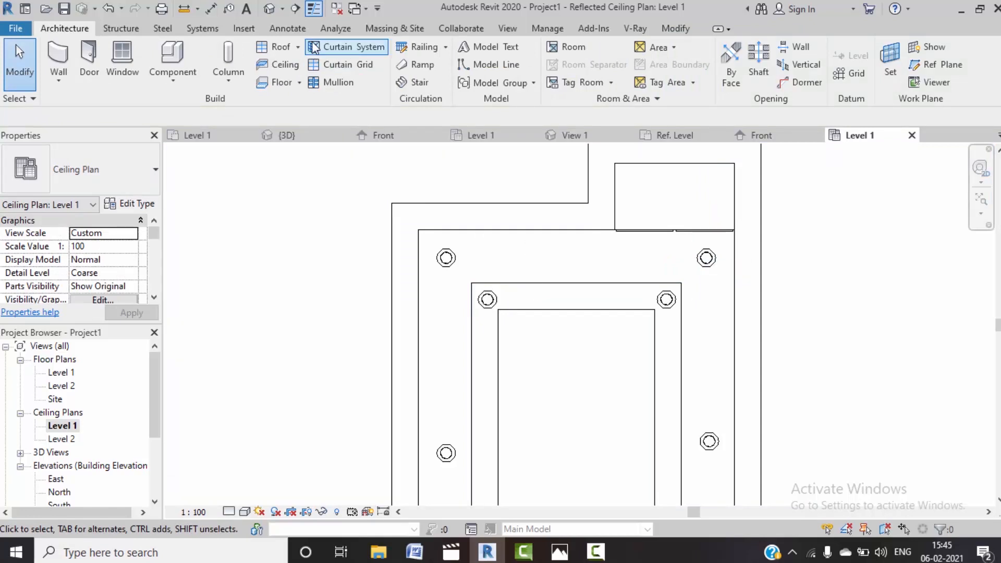
Step: Check the dropped frame's new lights in the 3D view, from below the ceiling and from outside above
{"action": "left_click", "coordinate": [269, 8]}
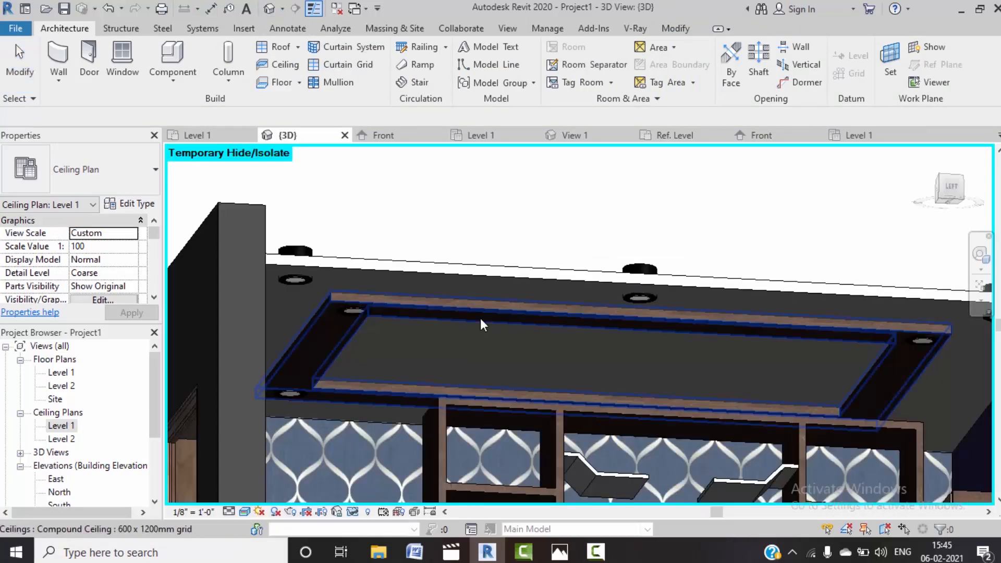
{"action": "scroll", "coordinate": [480, 320], "scroll_direction": "down", "scroll_amount": 2}
{"action": "middle_click_drag", "start_coordinate": [590, 411], "coordinate": [563, 403], "text": "shift"}
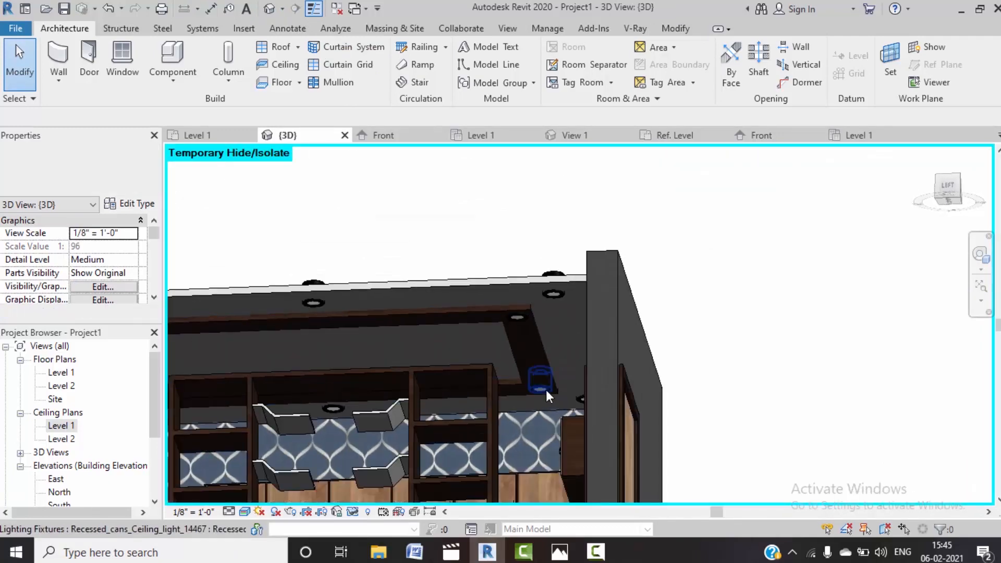
{"action": "scroll", "coordinate": [545, 391], "scroll_direction": "down", "scroll_amount": 3}
{"action": "middle_click_drag", "start_coordinate": [480, 392], "coordinate": [476, 443], "text": "shift"}
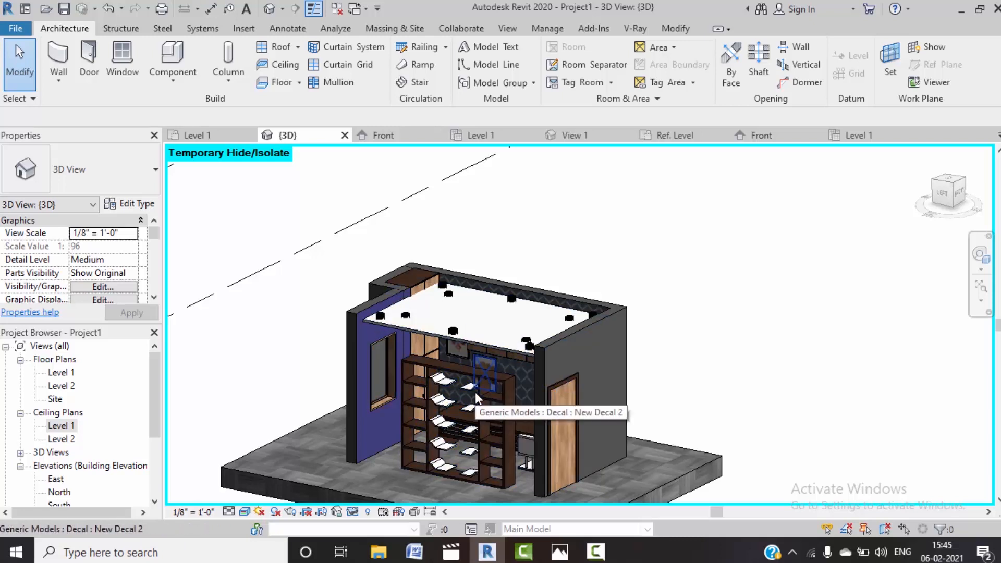
Step: In the Level 1 floor plan, create a perspective camera view from the room's upper-left corner, aimed diagonally past the desk toward the lower right
{"action": "double_click", "coordinate": [62, 373]}
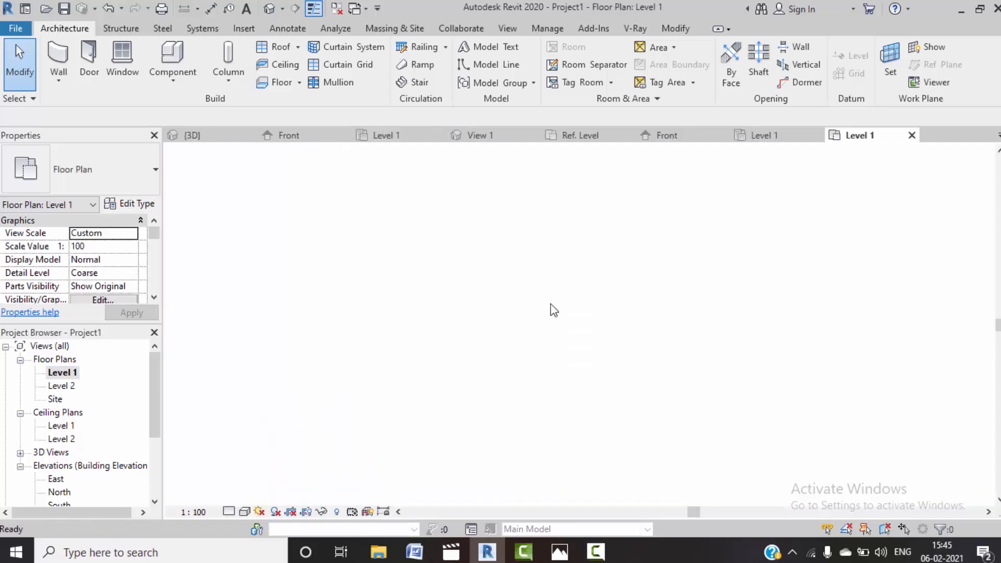
{"action": "scroll", "coordinate": [557, 305], "scroll_direction": "up", "scroll_amount": 2}
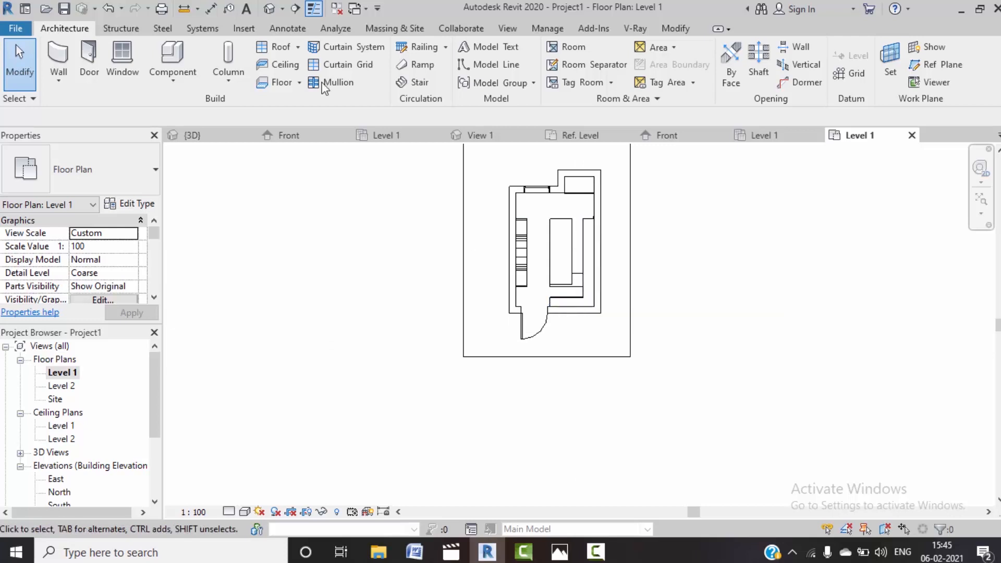
{"action": "left_click", "coordinate": [270, 8]}
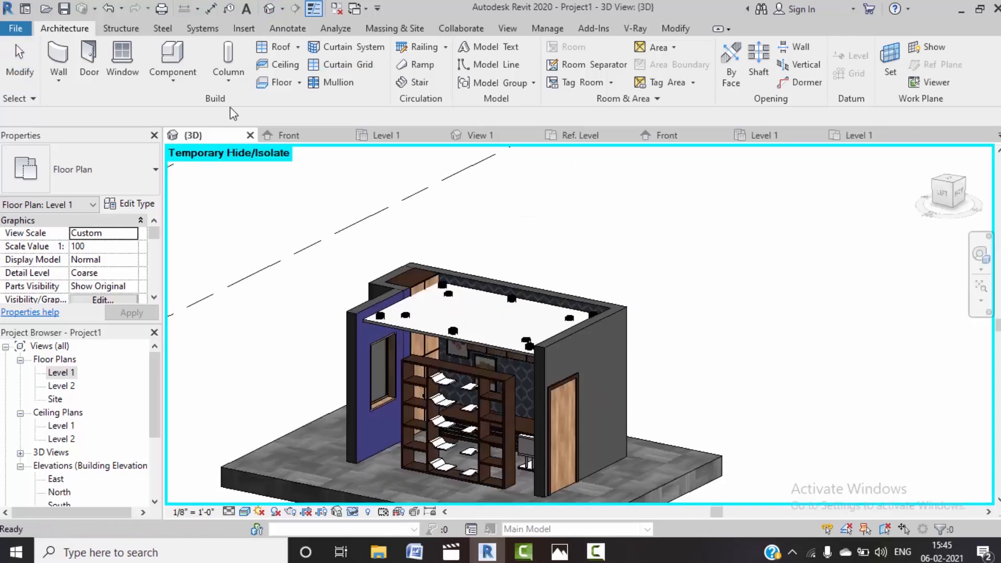
{"action": "double_click", "coordinate": [60, 372]}
{"action": "left_click", "coordinate": [283, 9]}
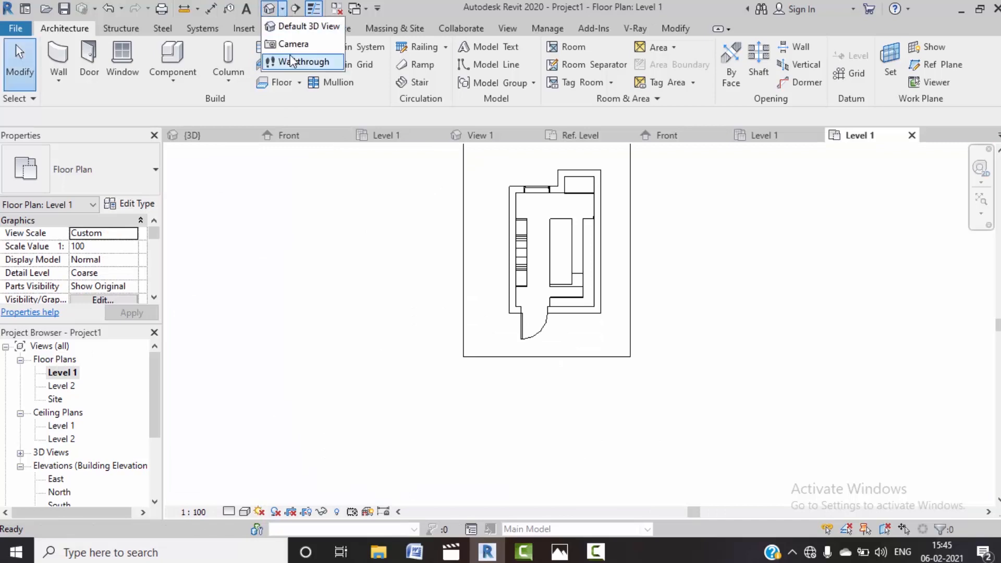
{"action": "left_click", "coordinate": [505, 286]}
{"action": "scroll", "coordinate": [505, 287], "scroll_direction": "up", "scroll_amount": 5}
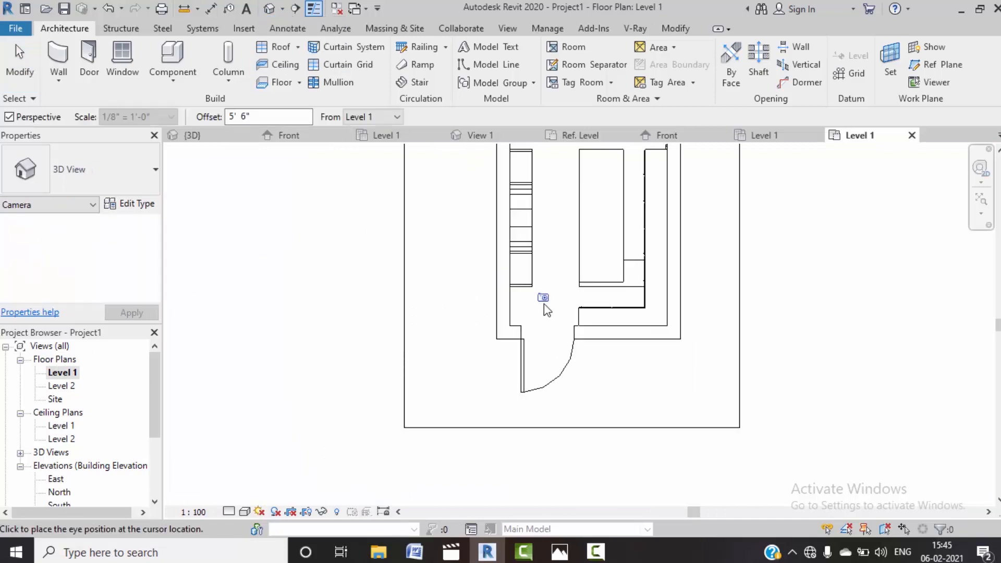
{"action": "middle_click_drag", "start_coordinate": [519, 308], "coordinate": [542, 440]}
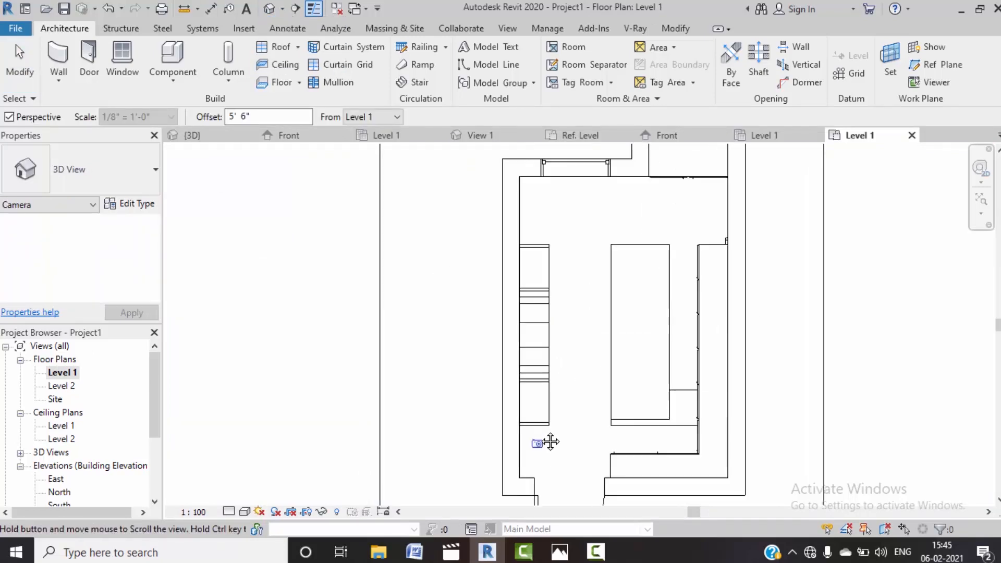
{"action": "left_click", "coordinate": [524, 185]}
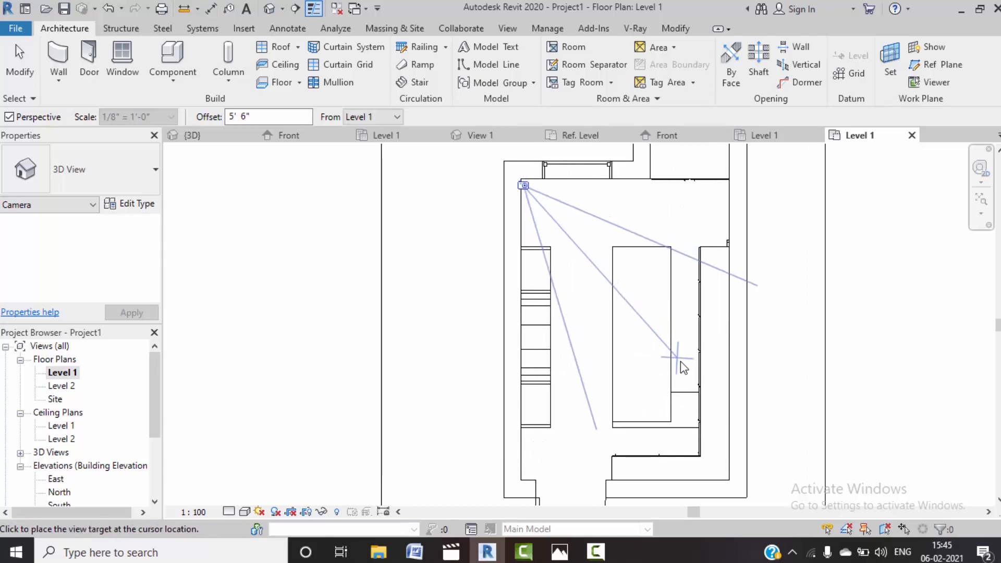
{"action": "left_click", "coordinate": [690, 373]}
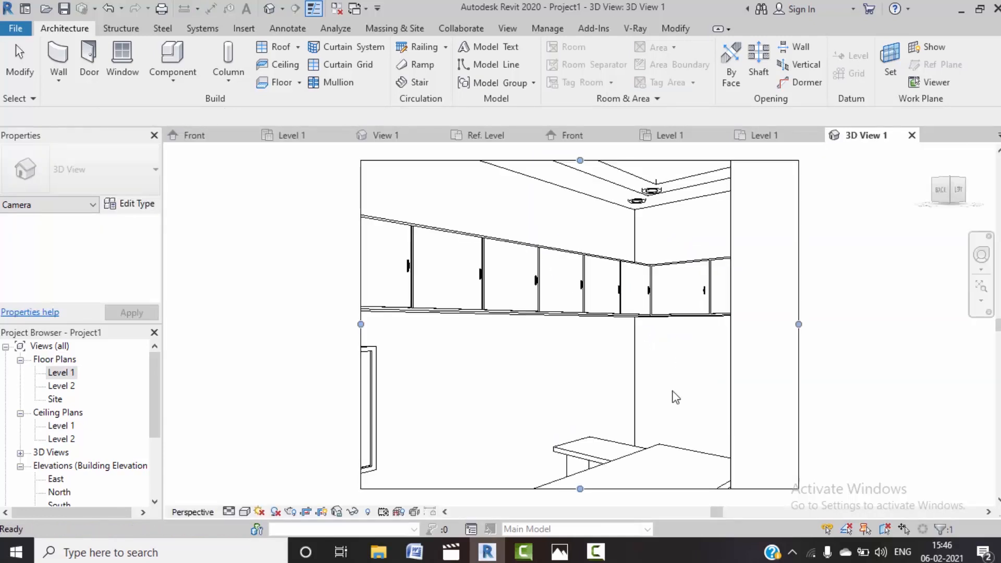
Step: Adjust the new camera's view depth in the Level 1 floor plan
{"action": "double_click", "coordinate": [61, 372]}
{"action": "scroll", "coordinate": [474, 280], "scroll_direction": "down", "scroll_amount": 2}
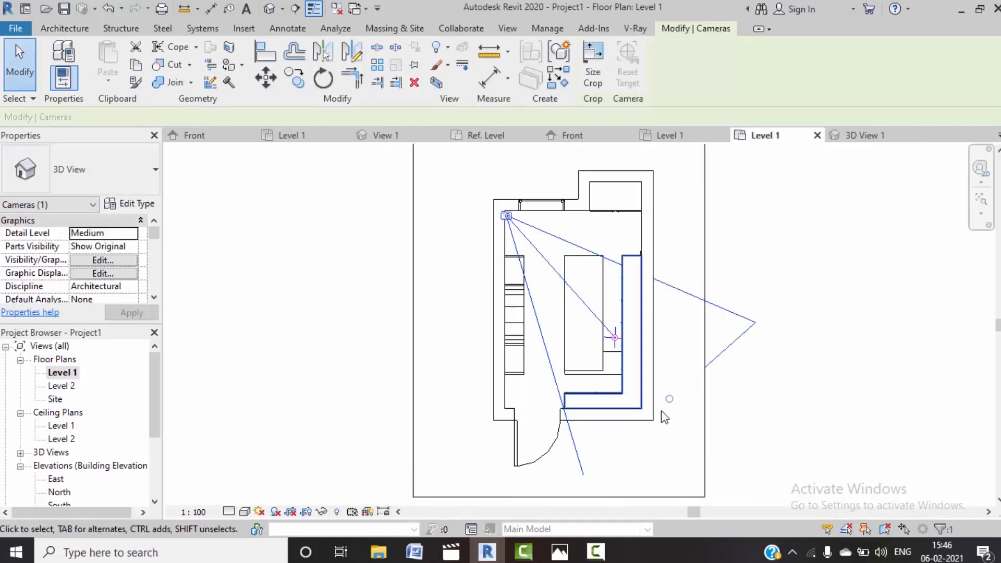
{"action": "left_click_drag", "start_coordinate": [648, 390], "coordinate": [606, 339]}
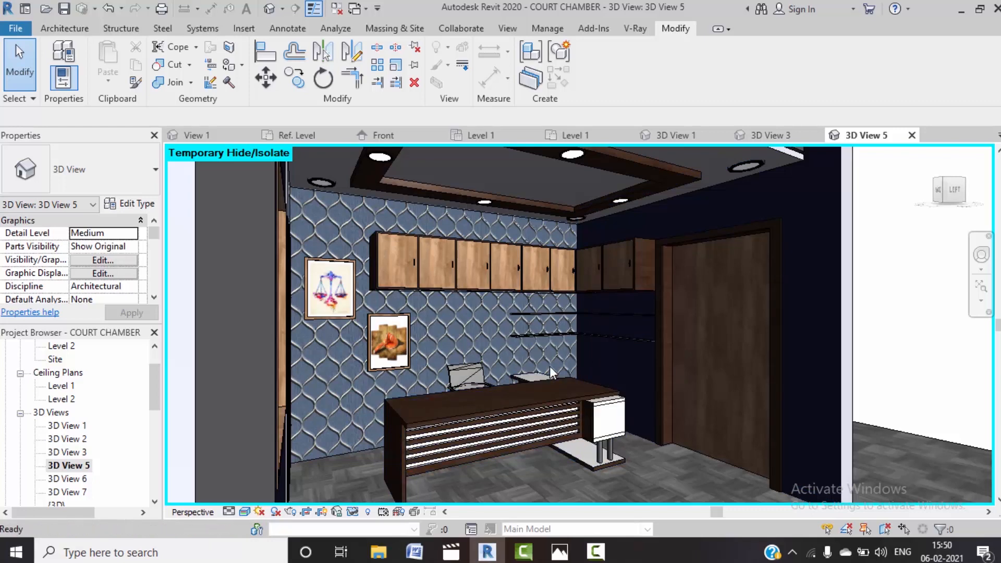
Step: Set up the rendering of 3D View 5 with Best quality and a printer resolution of 300 DPI
{"action": "key", "text": "r"}
{"action": "key", "text": "r"}
{"action": "left_click", "coordinate": [171, 74]}
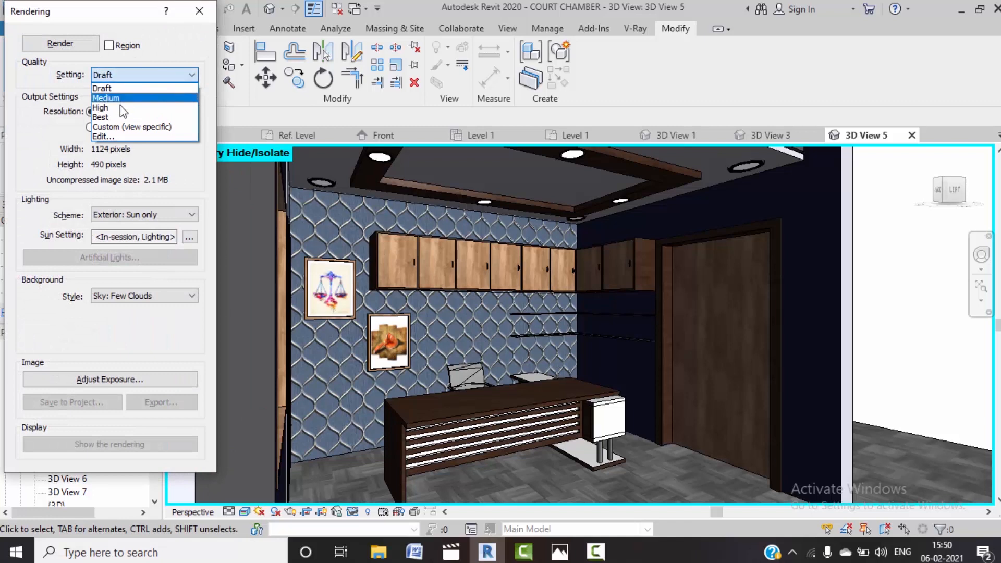
{"action": "left_click", "coordinate": [112, 103]}
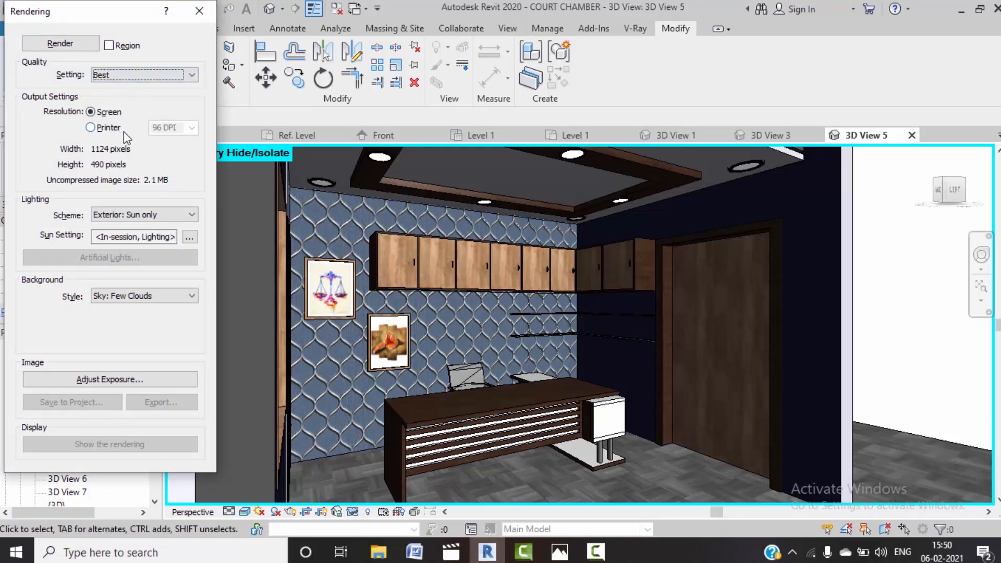
{"action": "left_click", "coordinate": [103, 128]}
{"action": "left_click", "coordinate": [192, 127]}
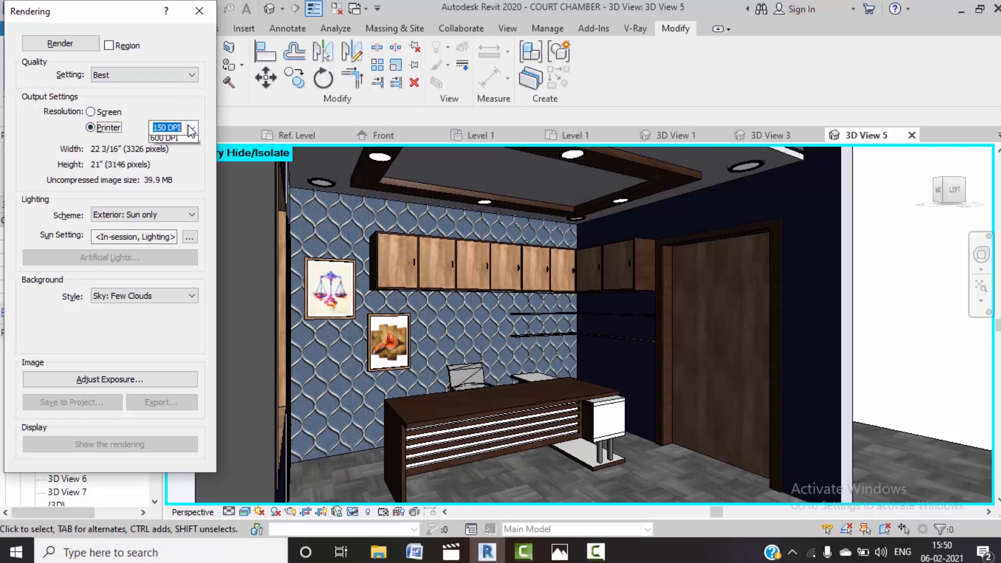
{"action": "left_click", "coordinate": [175, 158]}
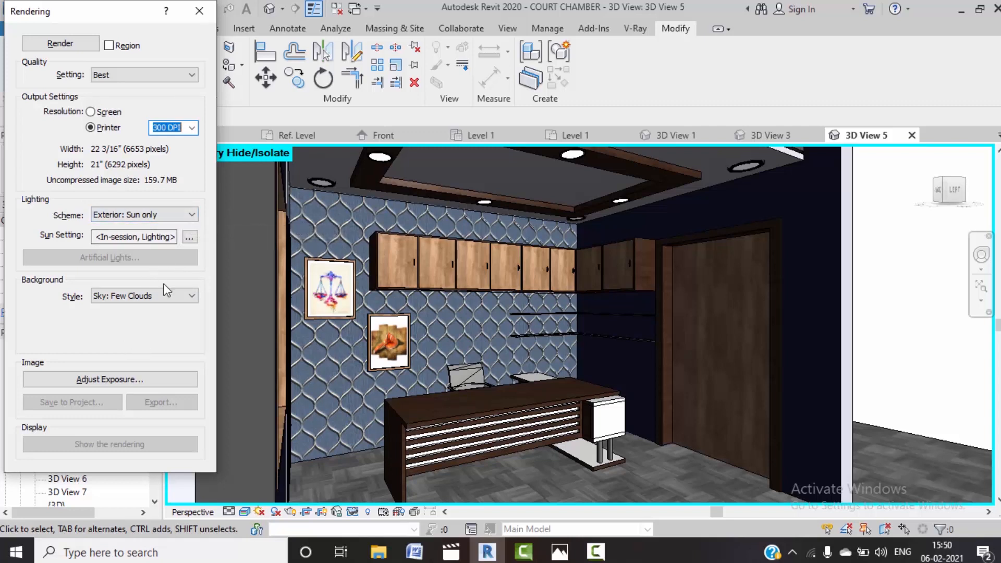
Step: Set the lighting scheme to Interior: Artificial only, keep the Sky: Few Clouds background, and start rendering 3D View 5
{"action": "left_click", "coordinate": [179, 215]}
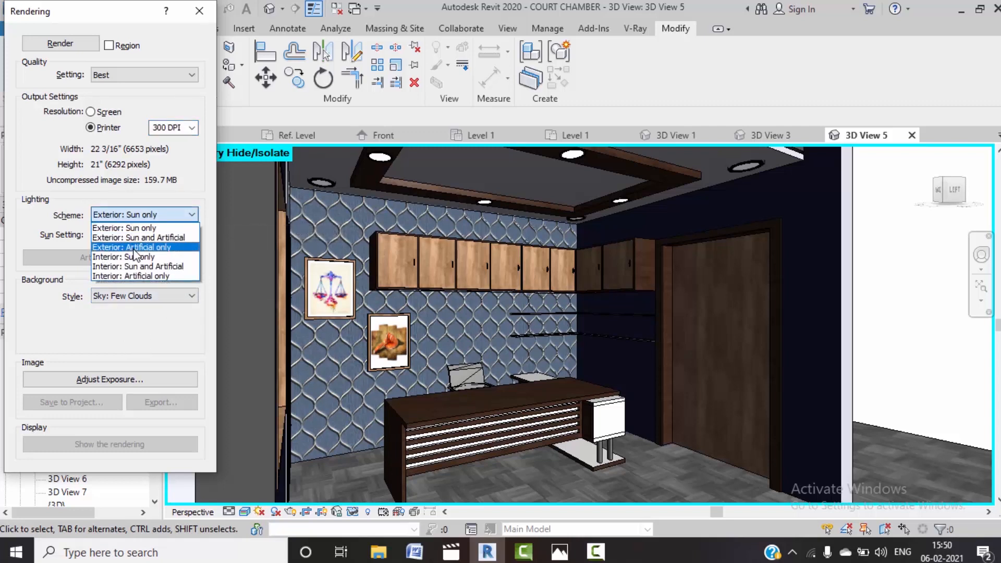
{"action": "left_click", "coordinate": [145, 275]}
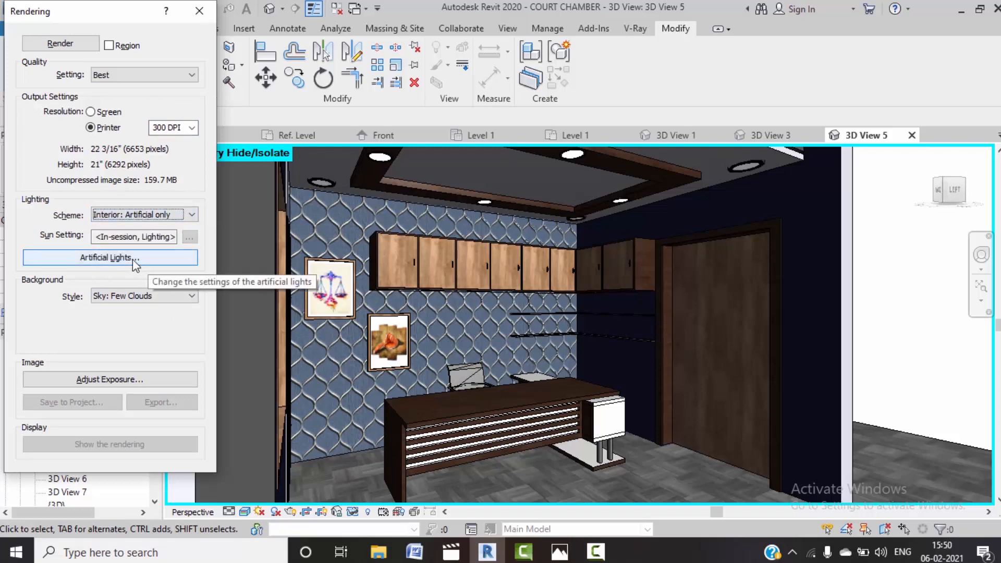
{"action": "left_click", "coordinate": [172, 296]}
{"action": "left_click", "coordinate": [156, 308]}
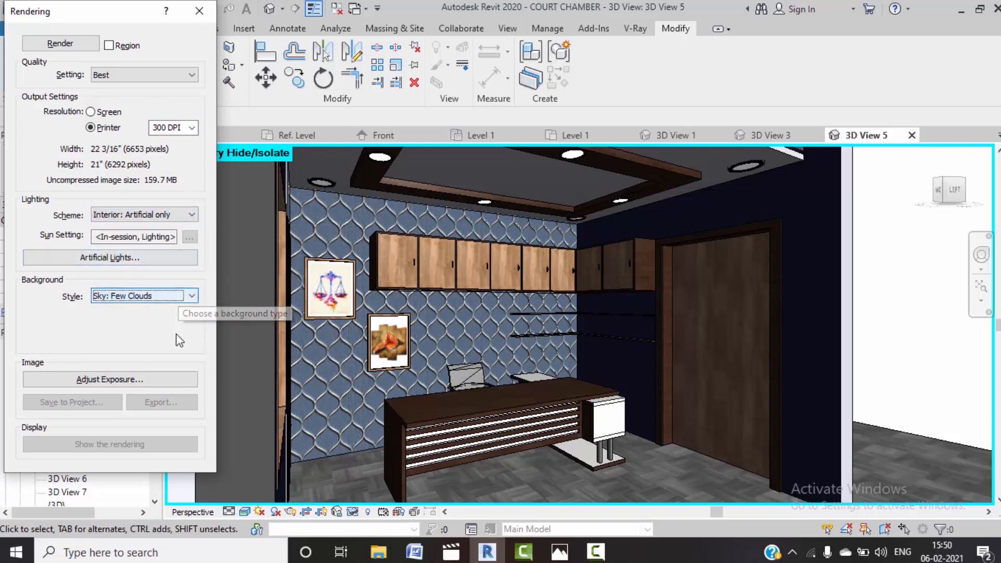
{"action": "left_click", "coordinate": [66, 47]}
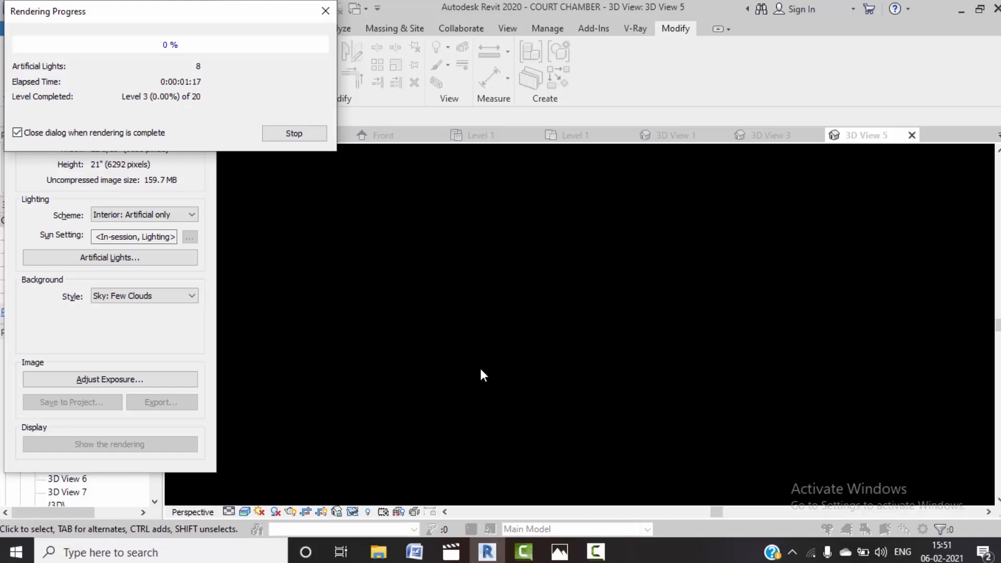
{"action": "mouse_move", "coordinate": [532, 559]}
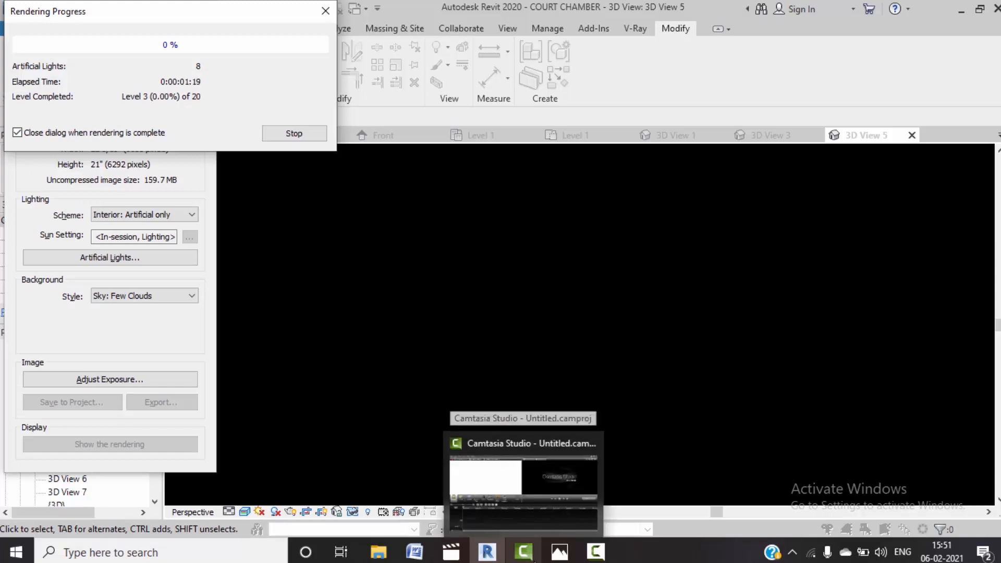